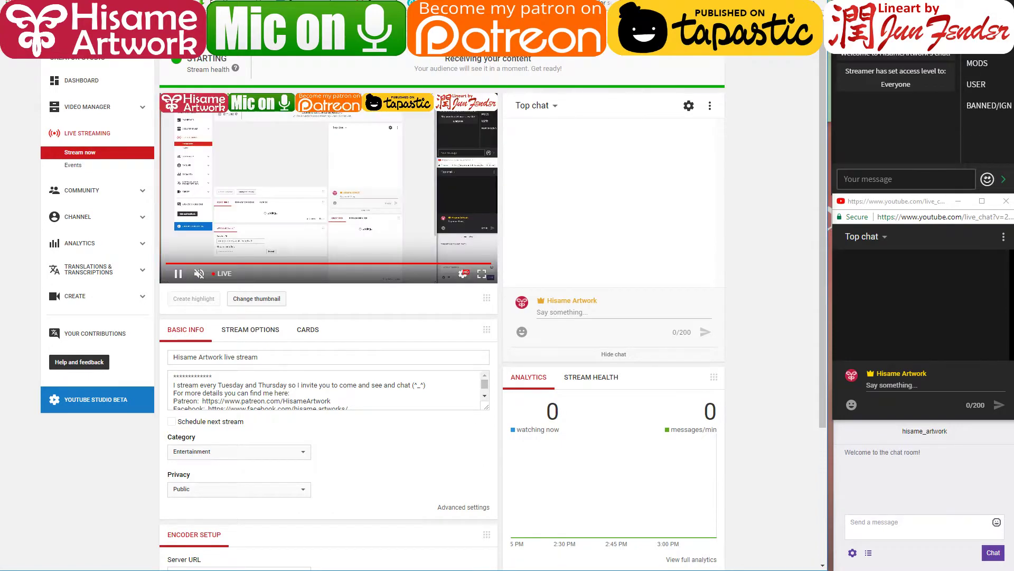
pyautogui.press('super+d')
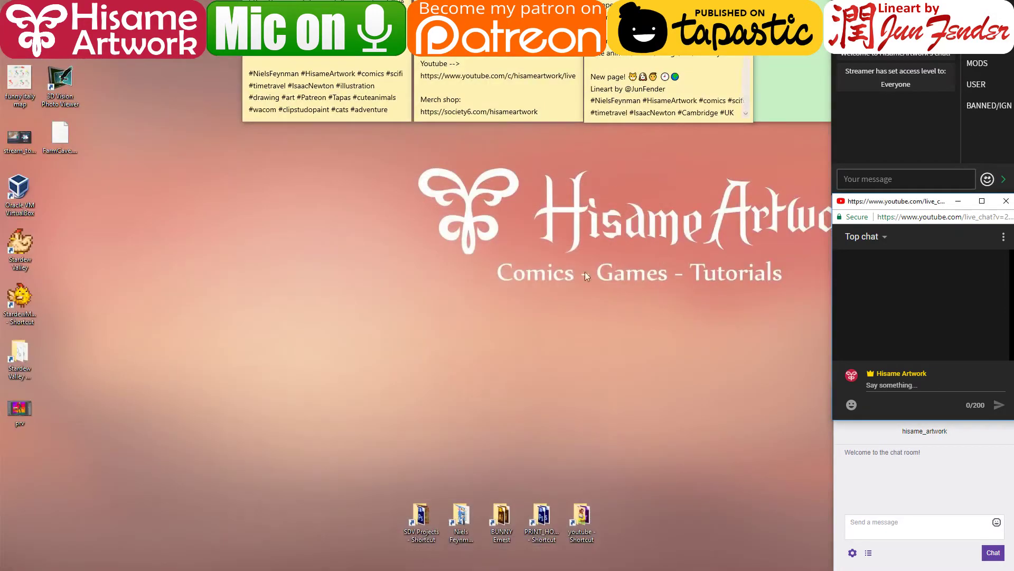
pyautogui.doubleClick(453, 500)
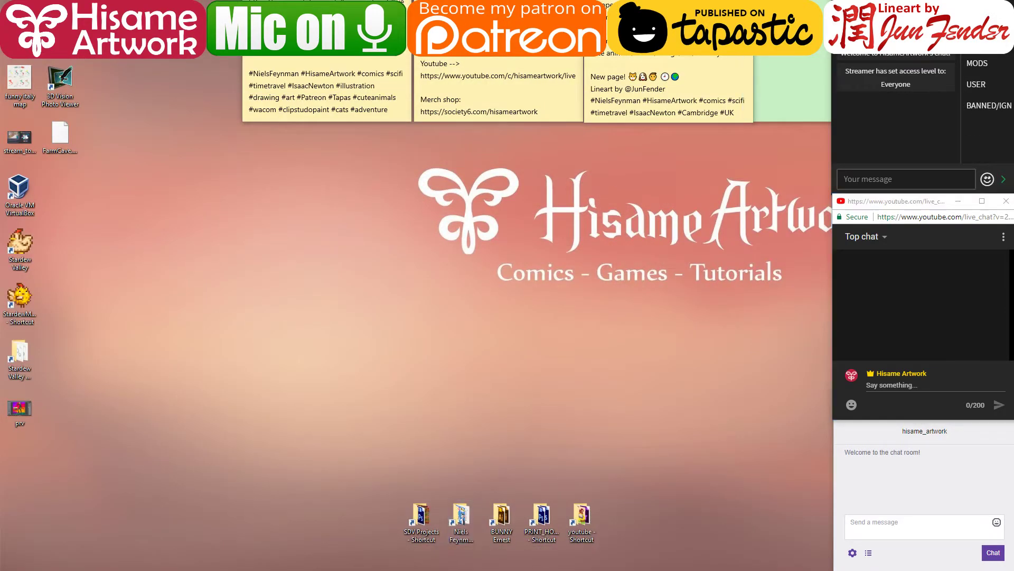
pyautogui.hotkey('alt', 'Tab')
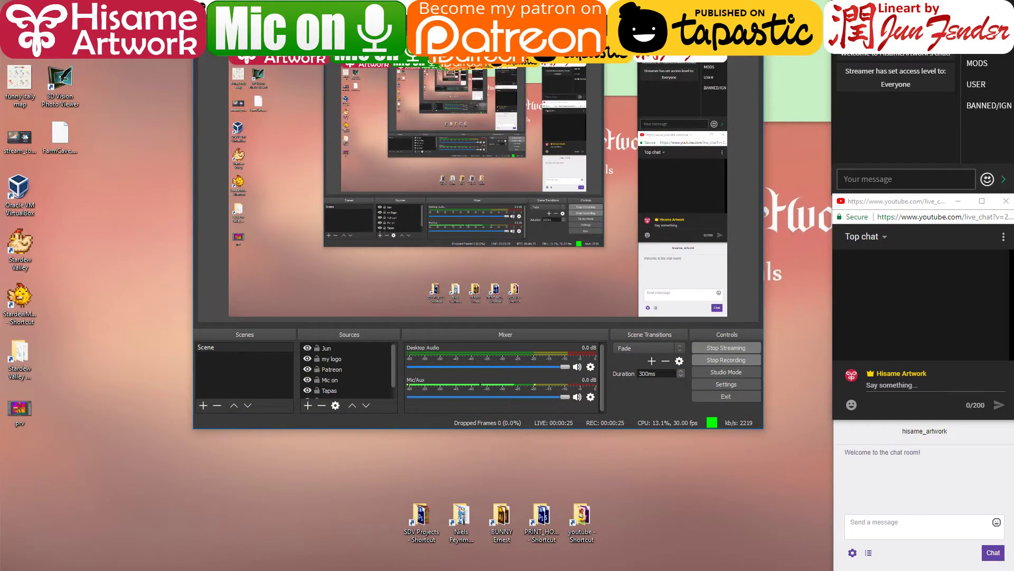
pyautogui.press('super+d')
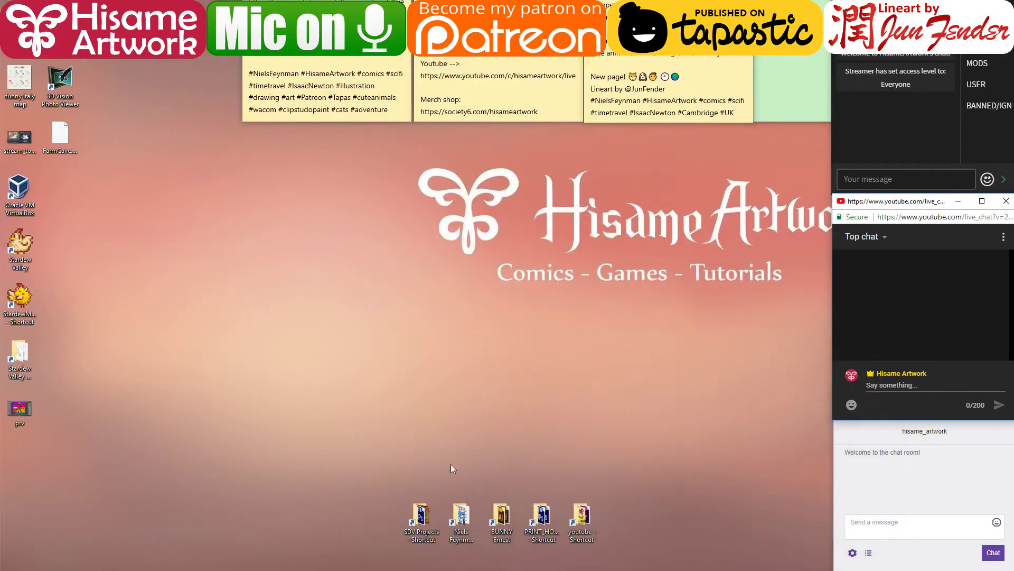
pyautogui.doubleClick(462, 512)
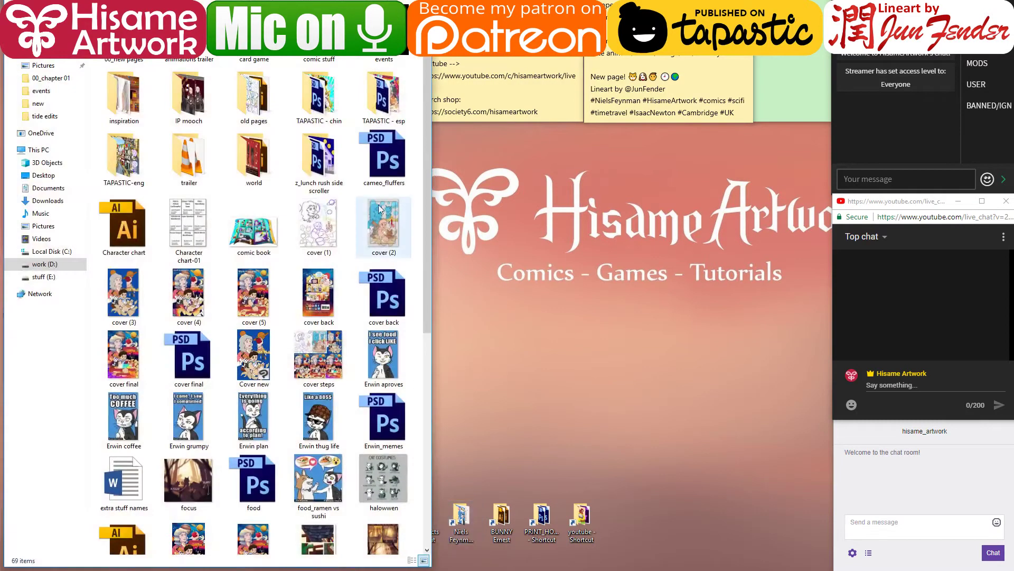
pyautogui.moveTo(432, 240); pyautogui.dragTo(704, 240)
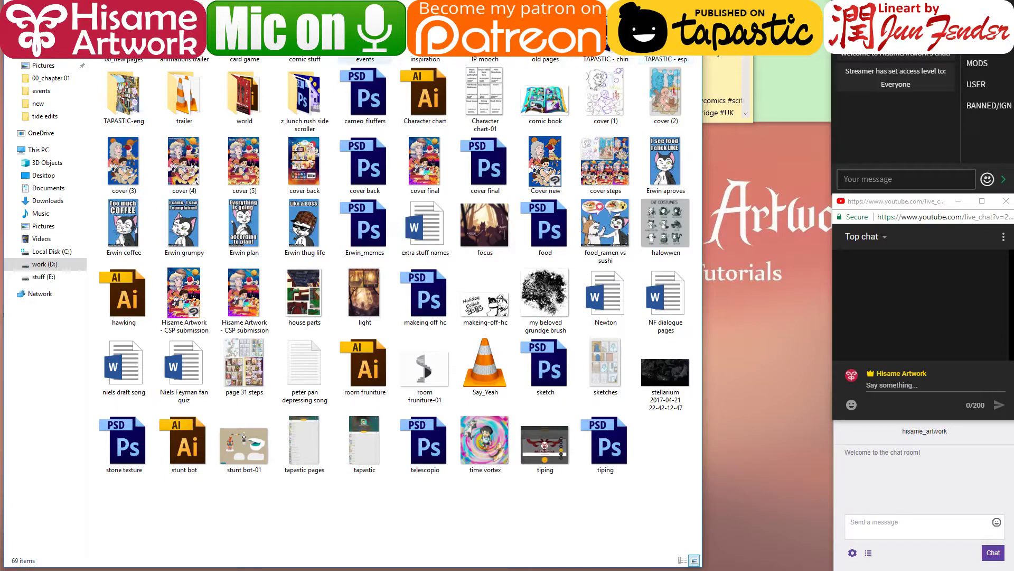
# Step: Open the VALENTINE 2 armoured Photoshop file from the events folder and widen its window up to the chat windows
pyautogui.click(364, 53)
pyautogui.doubleClick(365, 53)
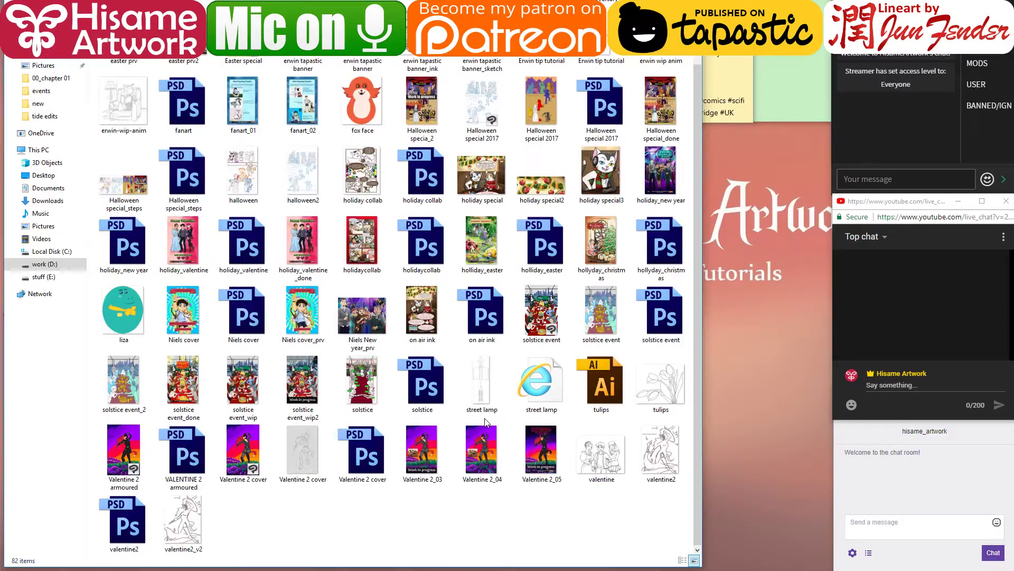
pyautogui.click(370, 448)
pyautogui.doubleClick(187, 436)
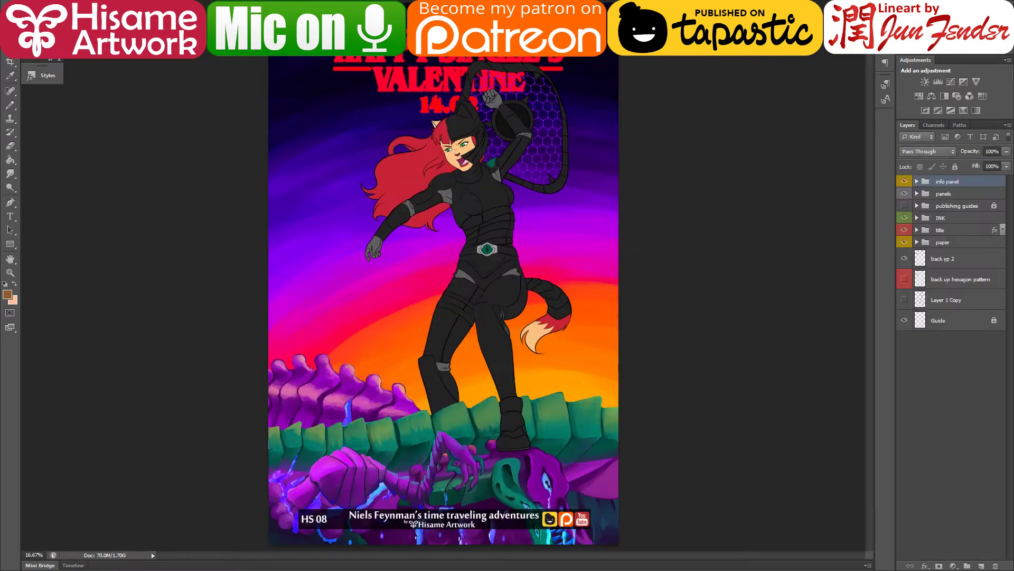
pyautogui.press('super+Down')
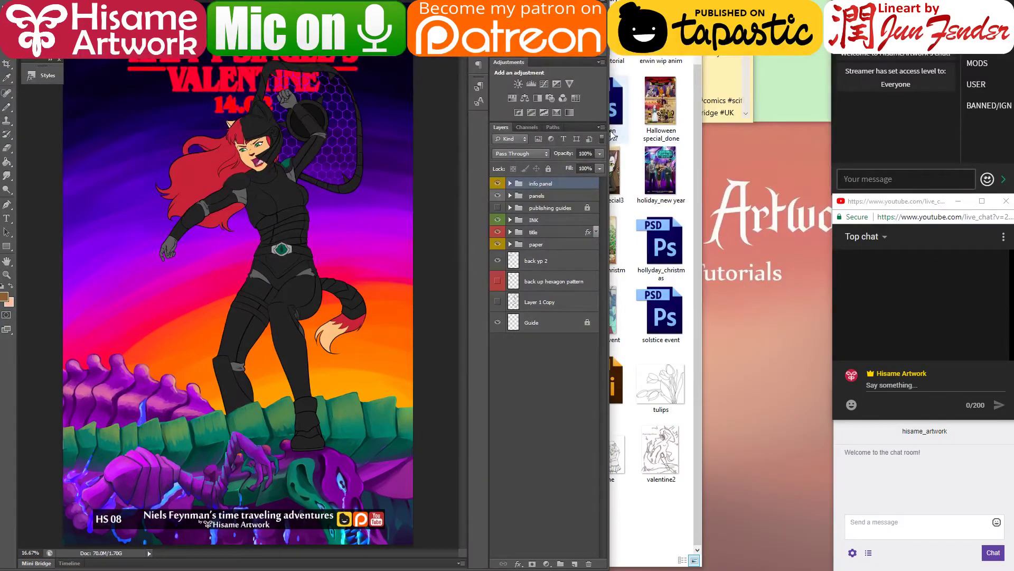
pyautogui.moveTo(611, 135); pyautogui.dragTo(832, 136)
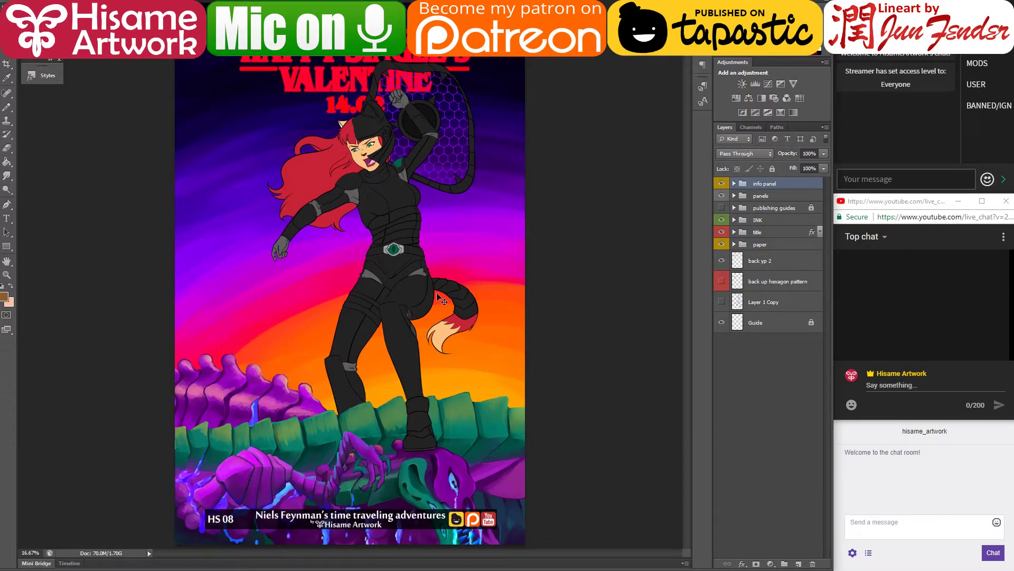
# Step: Activate the color layer in the ginger group and load its contents as a selection
pyautogui.scroll(2, 328, 212)
pyautogui.scroll(2, 337, 256)
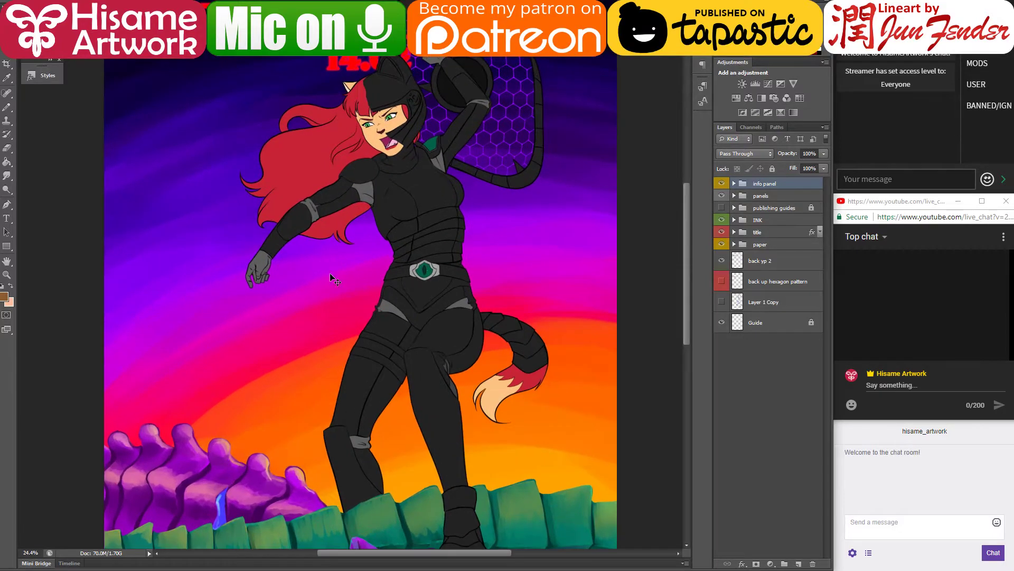
pyautogui.moveTo(466, 268); pyautogui.dragTo(536, 277)
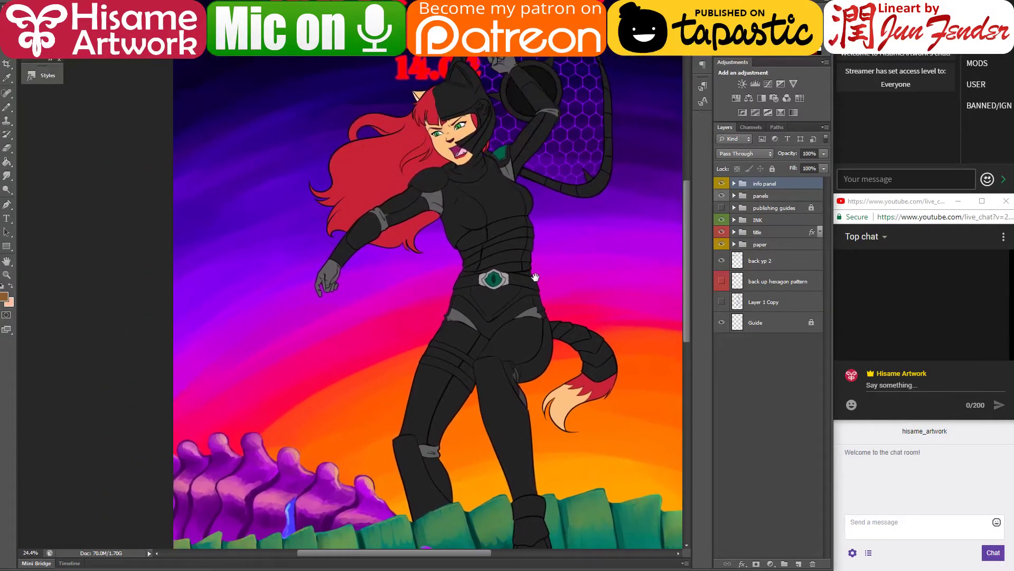
pyautogui.click(528, 344)
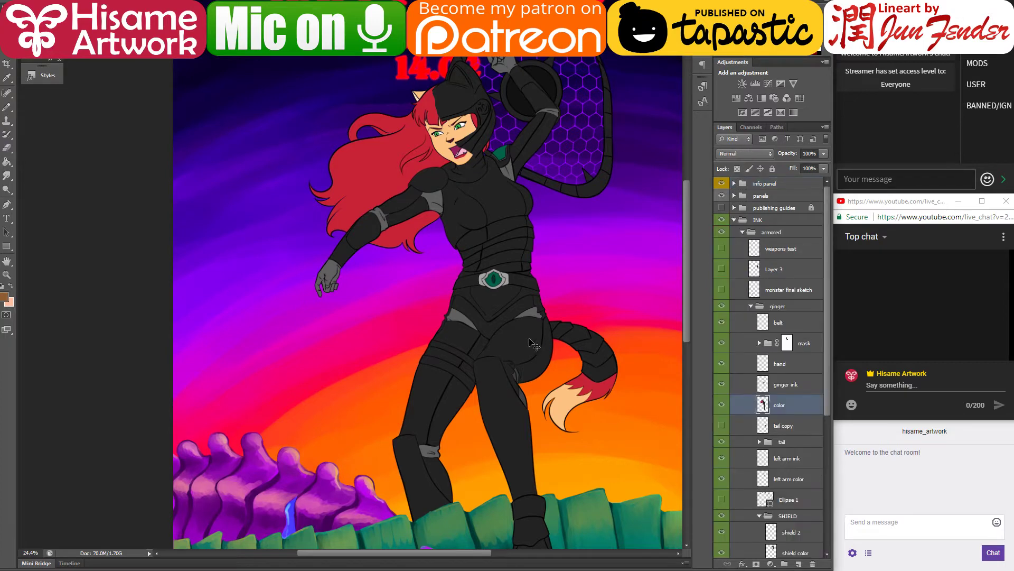
pyautogui.keyDown('ctrl'); pyautogui.click(762, 404); pyautogui.keyUp('ctrl')
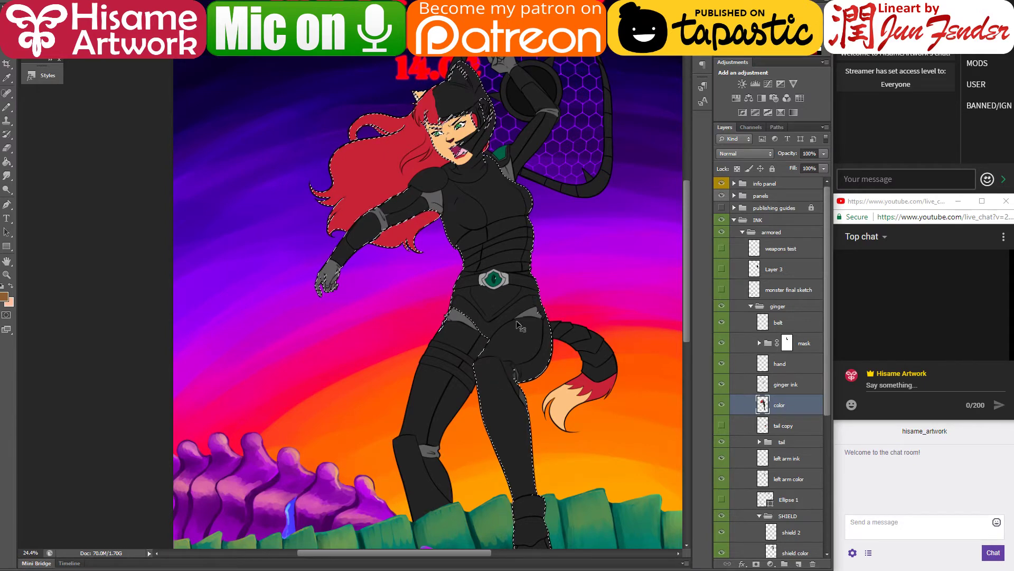
# Step: Switch to the Brush tool and choose the textured 35 px brush preset for painting the standing leg's boot
pyautogui.scroll(2, 489, 229)
pyautogui.scroll(1, 504, 198)
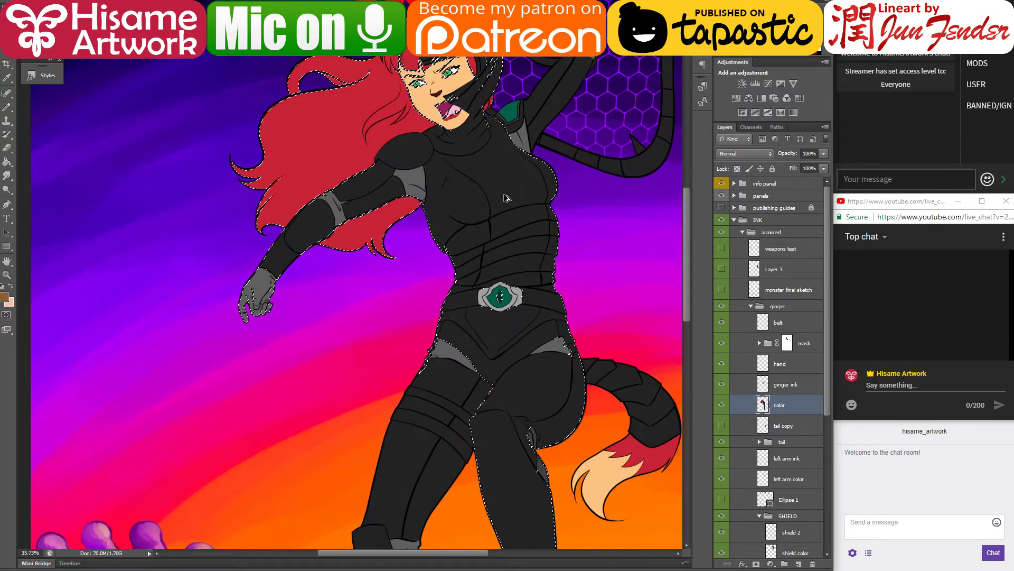
pyautogui.scroll(1, 538, 398)
pyautogui.scroll(1, 539, 399)
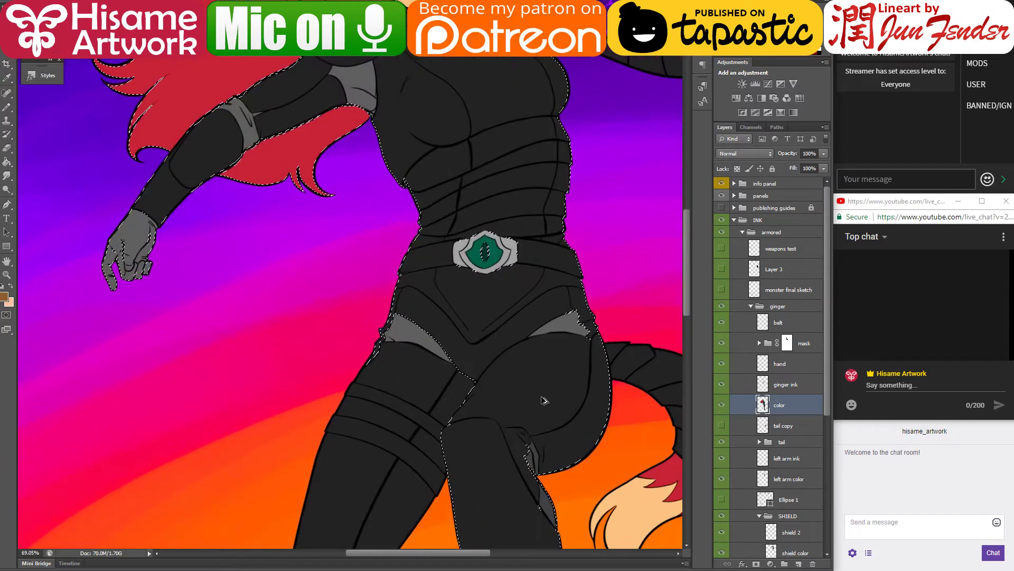
pyautogui.scroll(1, 544, 400)
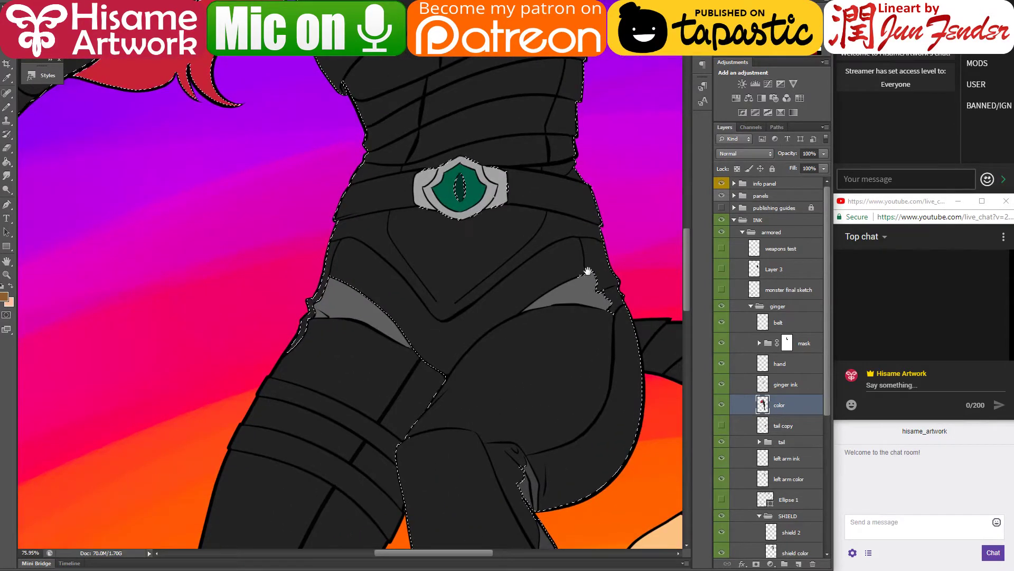
pyautogui.moveTo(604, 366); pyautogui.dragTo(579, 26)
pyautogui.moveTo(560, 391); pyautogui.dragTo(562, 141)
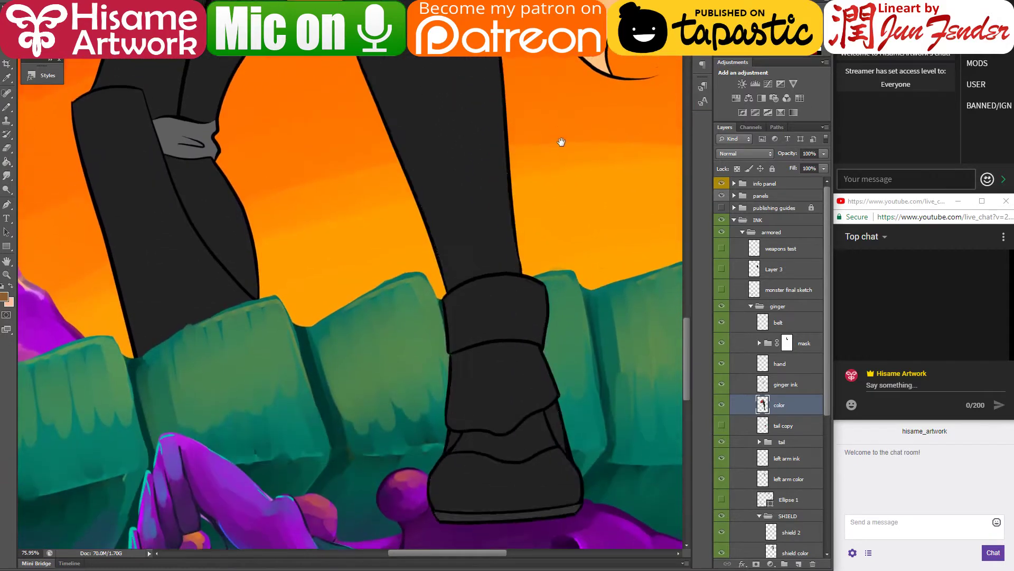
pyautogui.moveTo(591, 264); pyautogui.dragTo(589, 210)
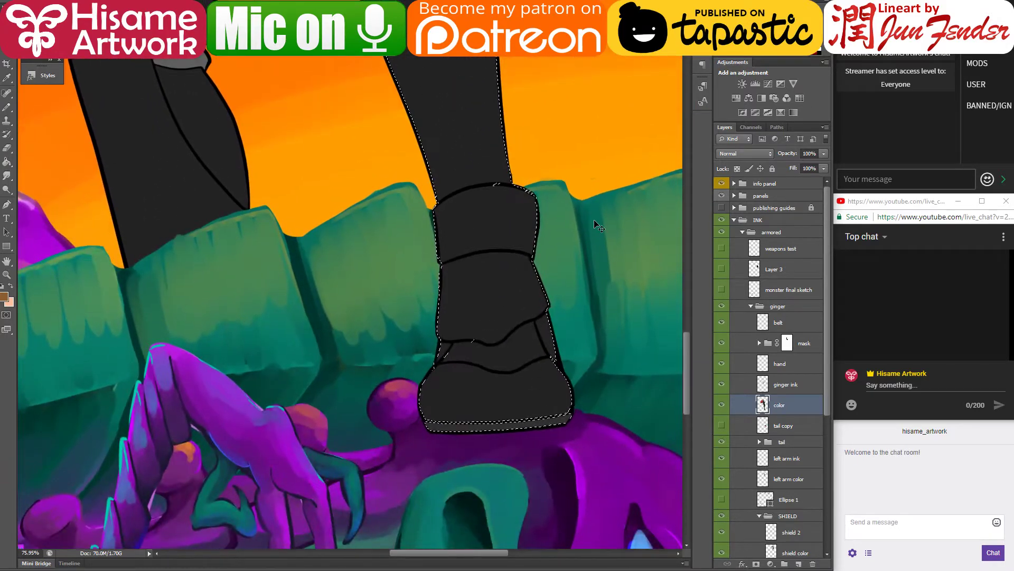
pyautogui.moveTo(9, 109); pyautogui.dragTo(35, 111)
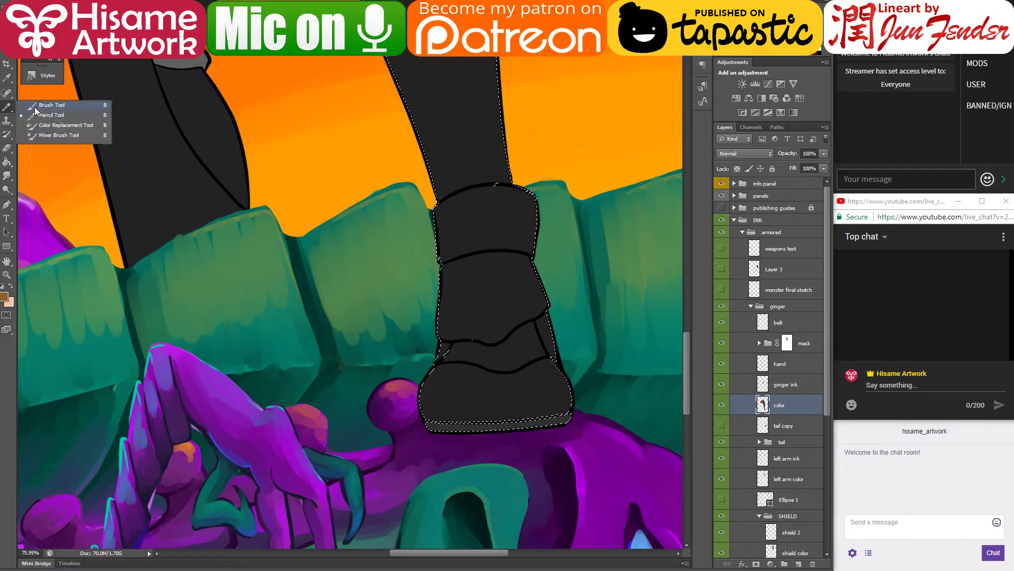
pyautogui.click(38, 109)
pyautogui.click(24, 38)
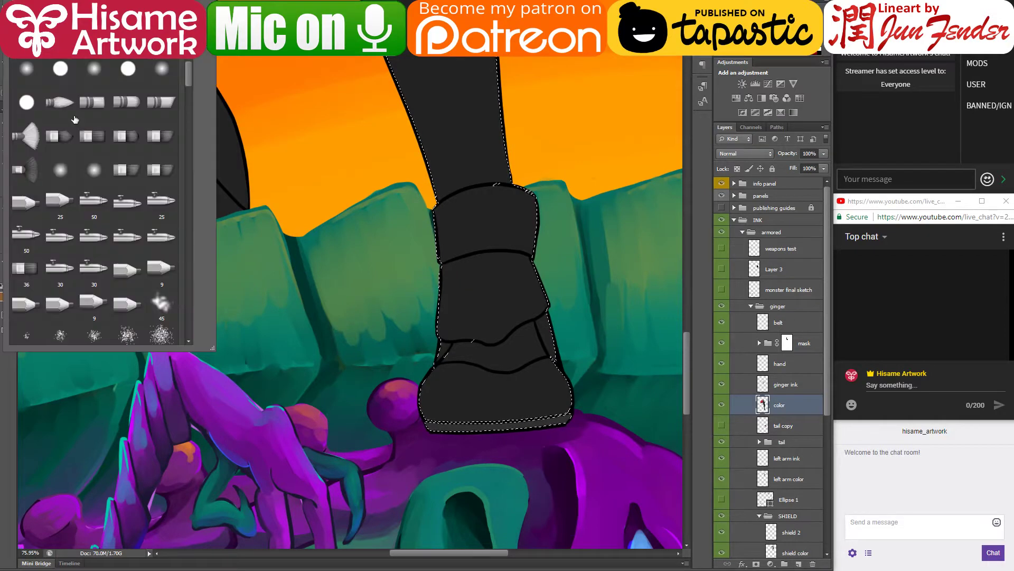
pyautogui.moveTo(189, 86); pyautogui.dragTo(185, 342)
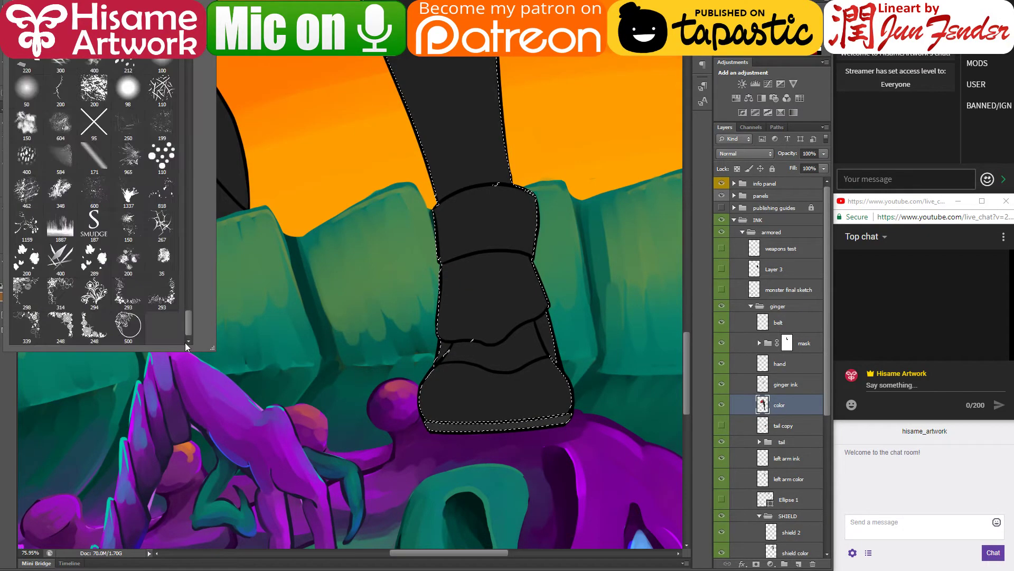
pyautogui.click(163, 258)
pyautogui.press('Return')
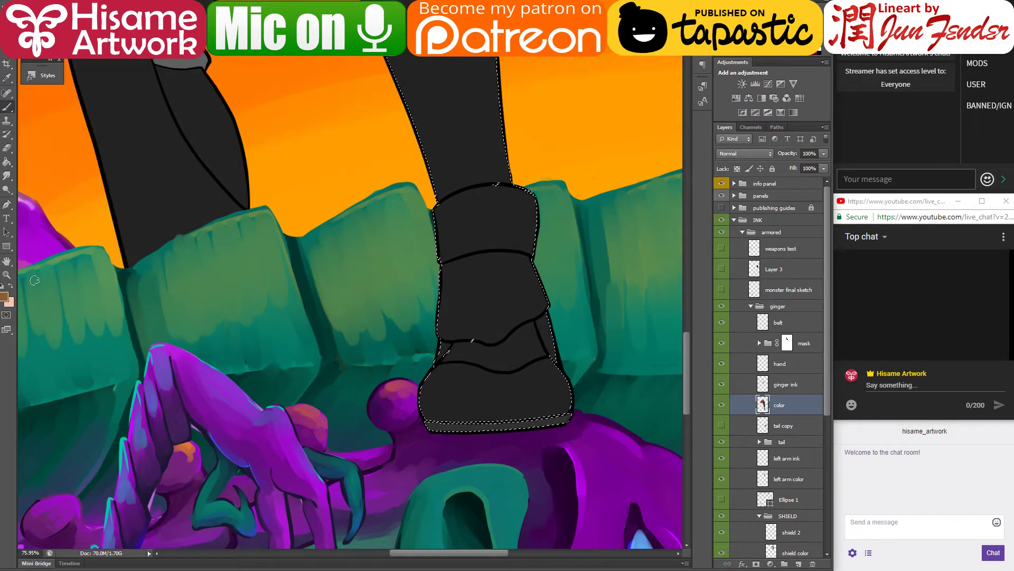
# Step: Set the foreground to a dark tone based on the grey sampled from the leg, and set the brush's blending mode to Darker Color
pyautogui.keyDown('alt'); pyautogui.click(174, 201); pyautogui.keyUp('alt')
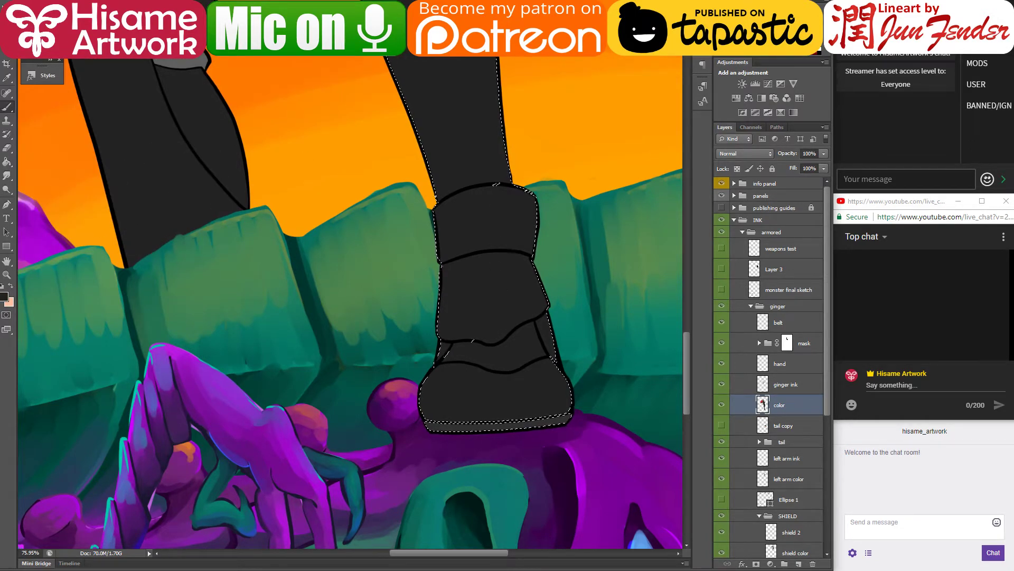
pyautogui.click(4, 296)
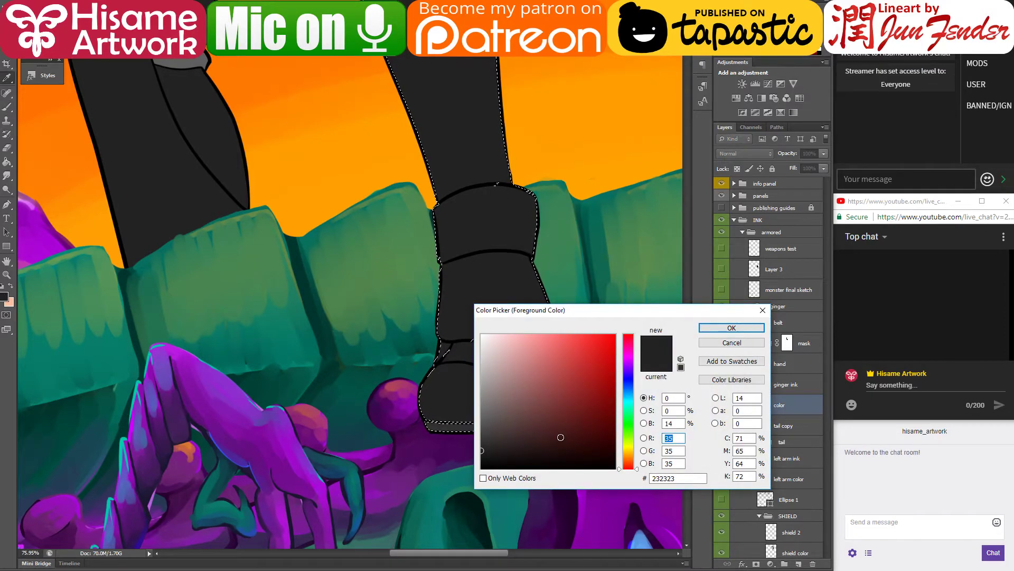
pyautogui.click(713, 328)
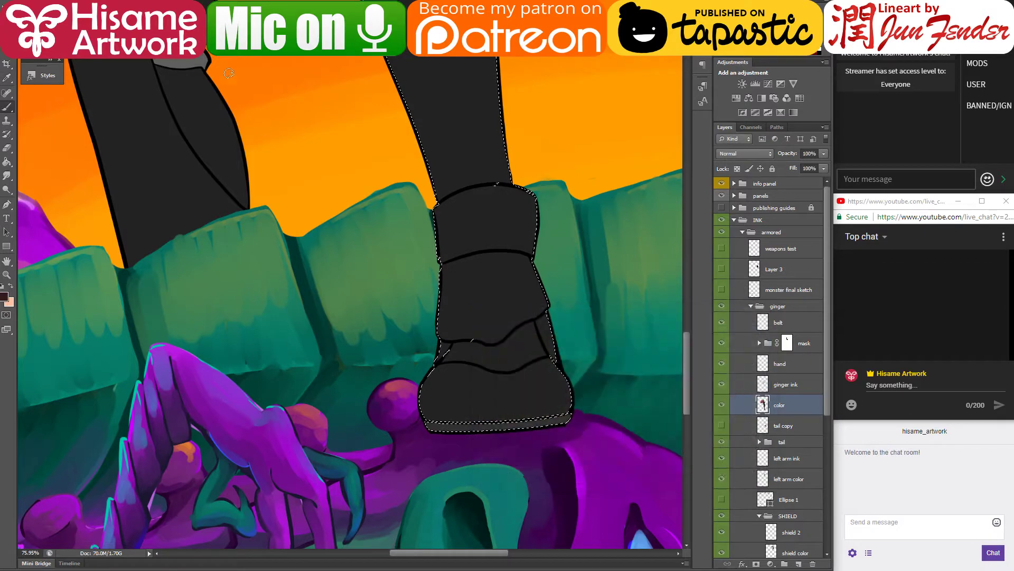
pyautogui.click(127, 42)
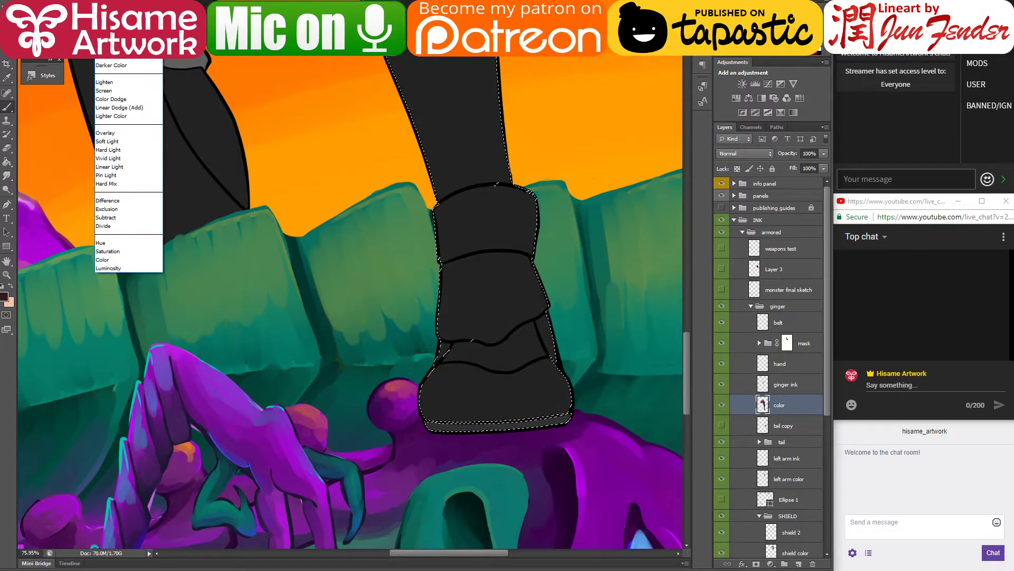
pyautogui.click(127, 66)
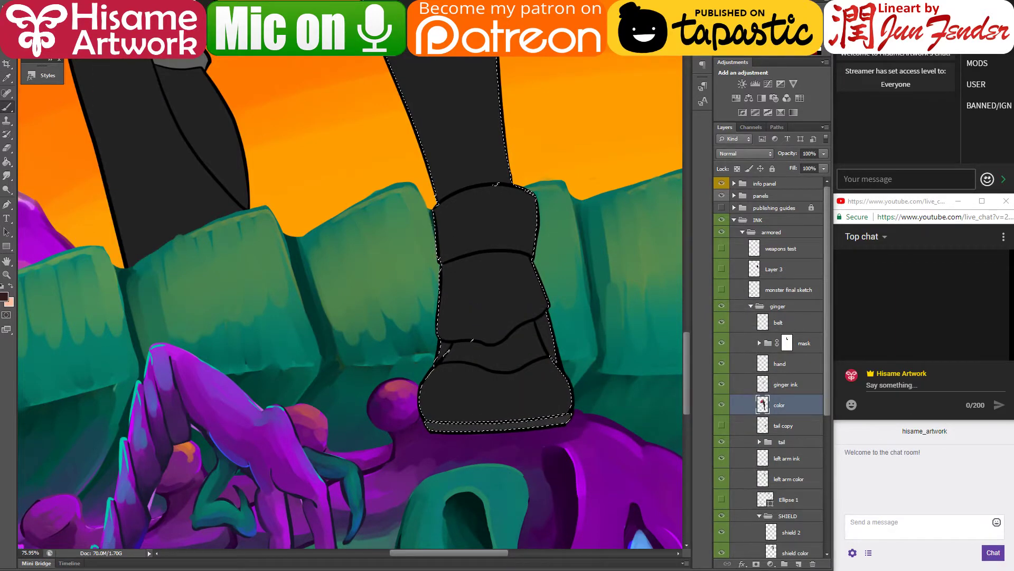
pyautogui.press('F5')
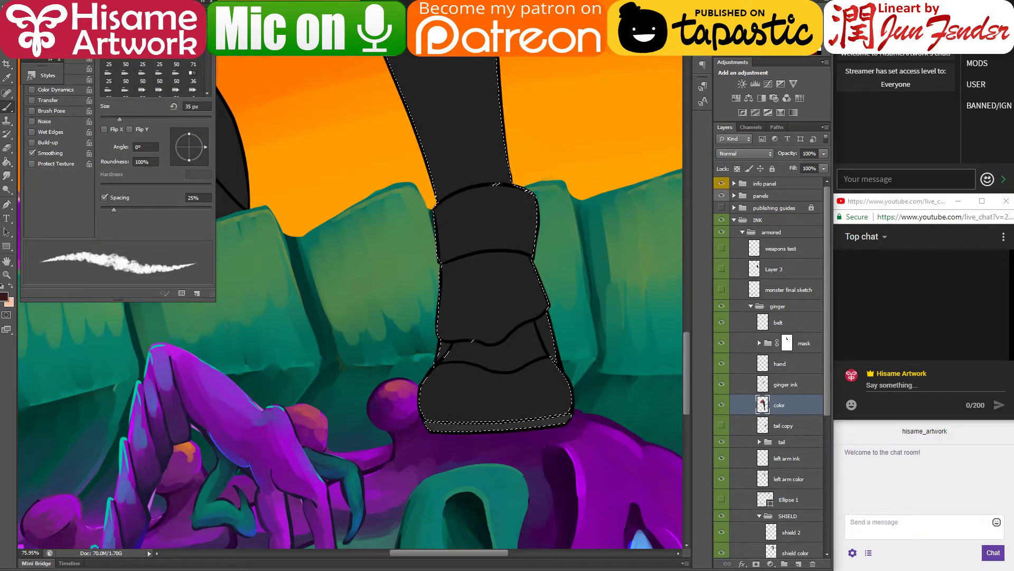
pyautogui.press('F5')
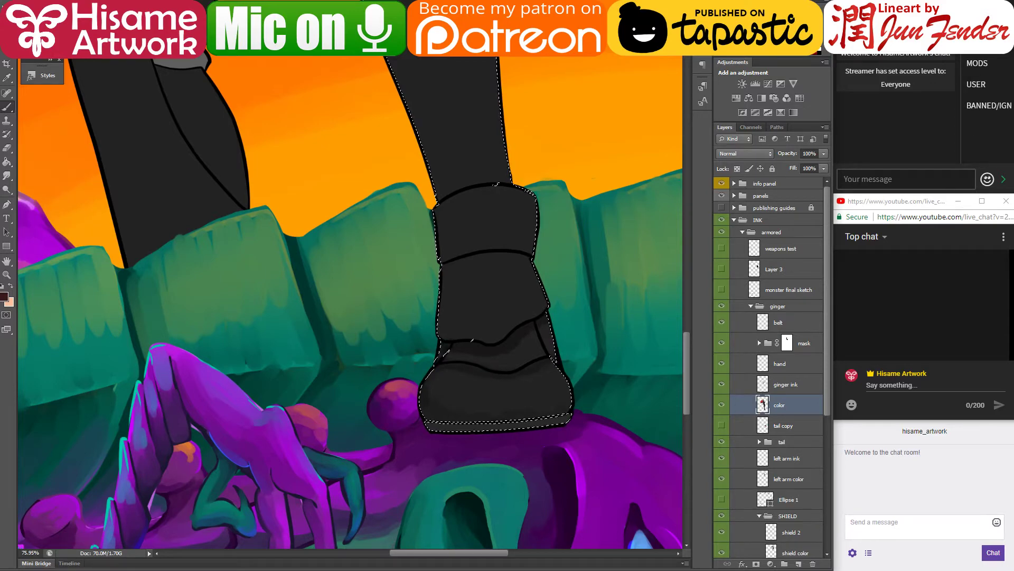
# Step: Shade the toe of the boot with brush strokes in dark tones sampled from its surface
pyautogui.click(129, 18)
pyautogui.click(129, 18)
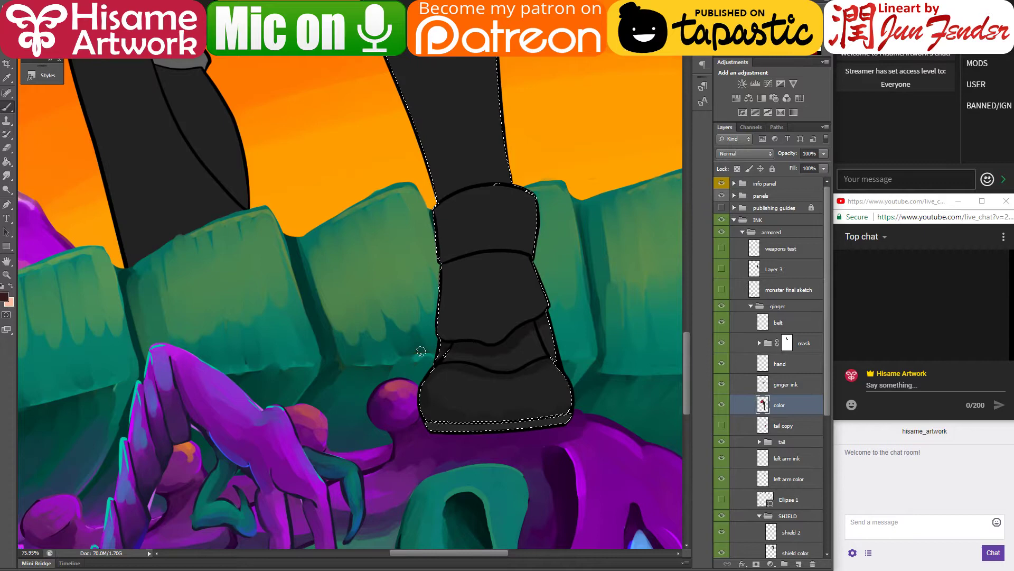
pyautogui.keyDown('alt'); pyautogui.click(428, 389); pyautogui.keyUp('alt')
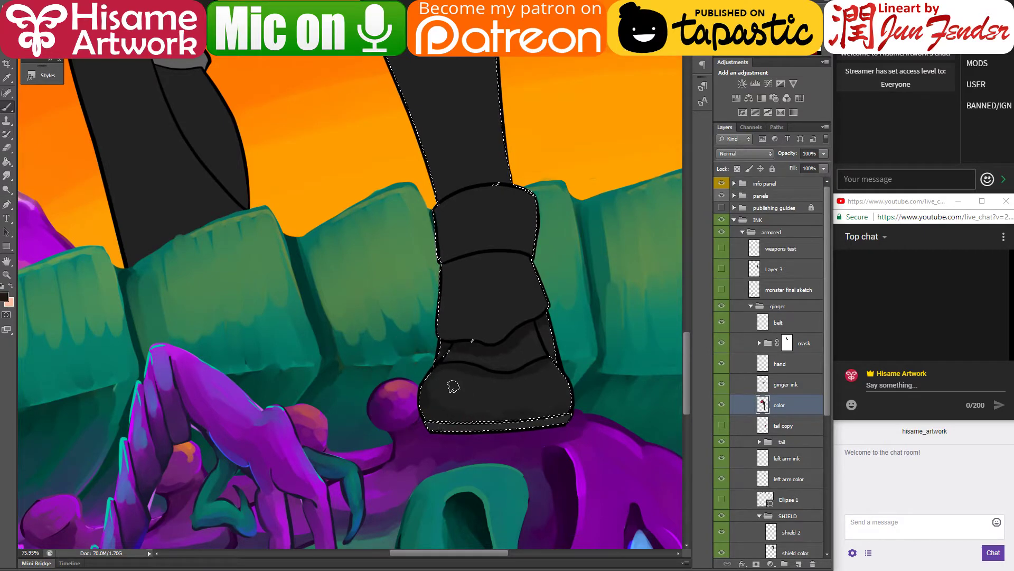
pyautogui.moveTo(440, 378)
pyautogui.mouseDown()
pyautogui.moveTo(491, 412)
pyautogui.moveTo(439, 410)
pyautogui.moveTo(569, 404)
pyautogui.mouseUp()
pyautogui.keyDown('alt'); pyautogui.click(428, 393); pyautogui.keyUp('alt')
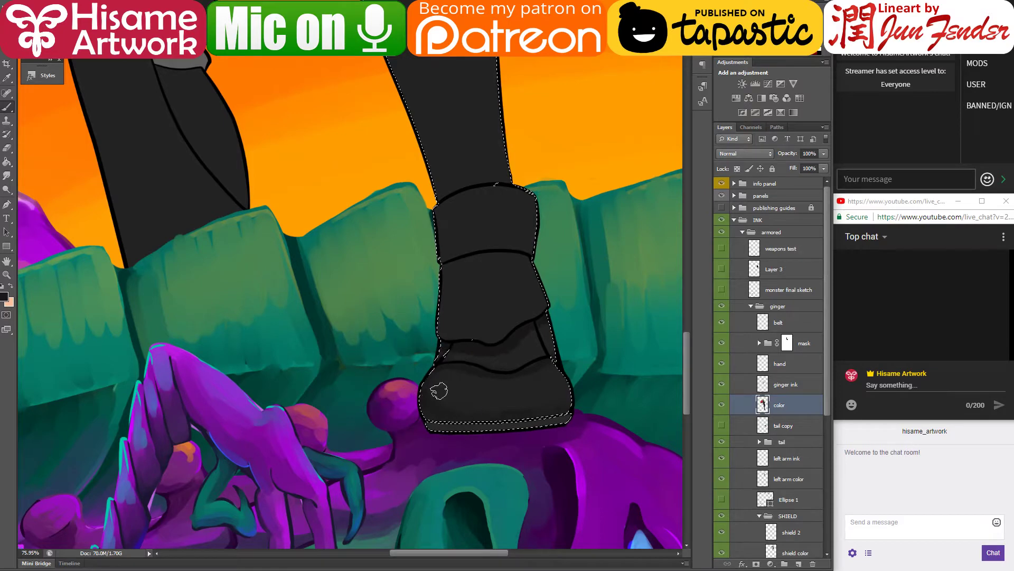
pyautogui.keyDown('alt'); pyautogui.click(428, 394); pyautogui.keyUp('alt')
pyautogui.moveTo(427, 393)
pyautogui.mouseDown()
pyautogui.moveTo(483, 404)
pyautogui.moveTo(426, 391)
pyautogui.moveTo(496, 412)
pyautogui.moveTo(544, 379)
pyautogui.mouseUp()
# Step: Shade the folds above the boot's toe with a dark tone sampled from that area
pyautogui.moveTo(549, 333); pyautogui.dragTo(491, 423)
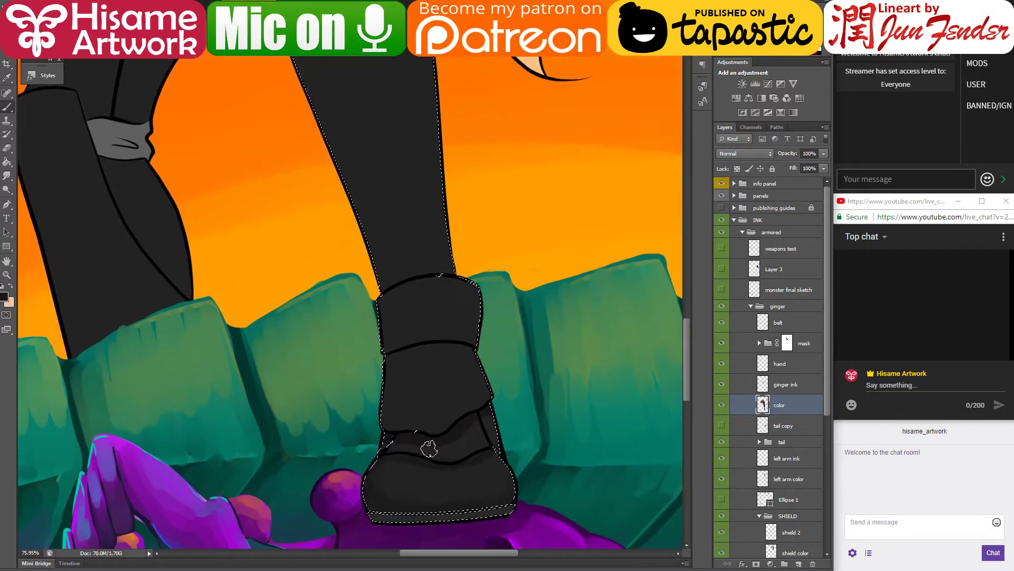
pyautogui.keyDown('alt'); pyautogui.click(457, 445); pyautogui.keyUp('alt')
pyautogui.moveTo(403, 438)
pyautogui.mouseDown()
pyautogui.moveTo(440, 443)
pyautogui.moveTo(476, 425)
pyautogui.moveTo(434, 451)
pyautogui.moveTo(453, 450)
pyautogui.moveTo(388, 444)
pyautogui.mouseUp()
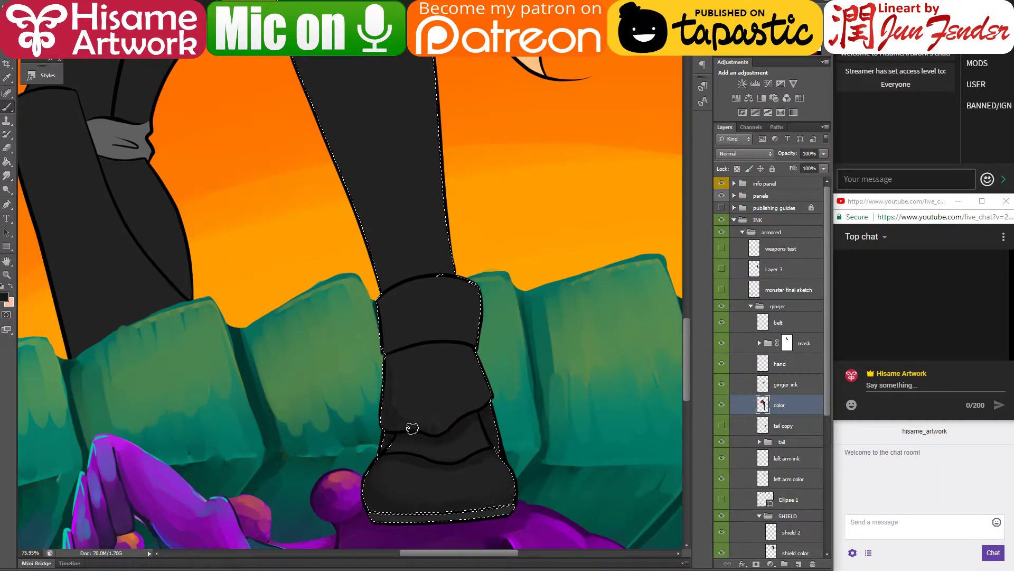
# Step: Finish shading the boot's upper folds and cuff with sampled dark tones, and restore the selection around the leg on the color layer
pyautogui.hotkey('ctrl', 'd')
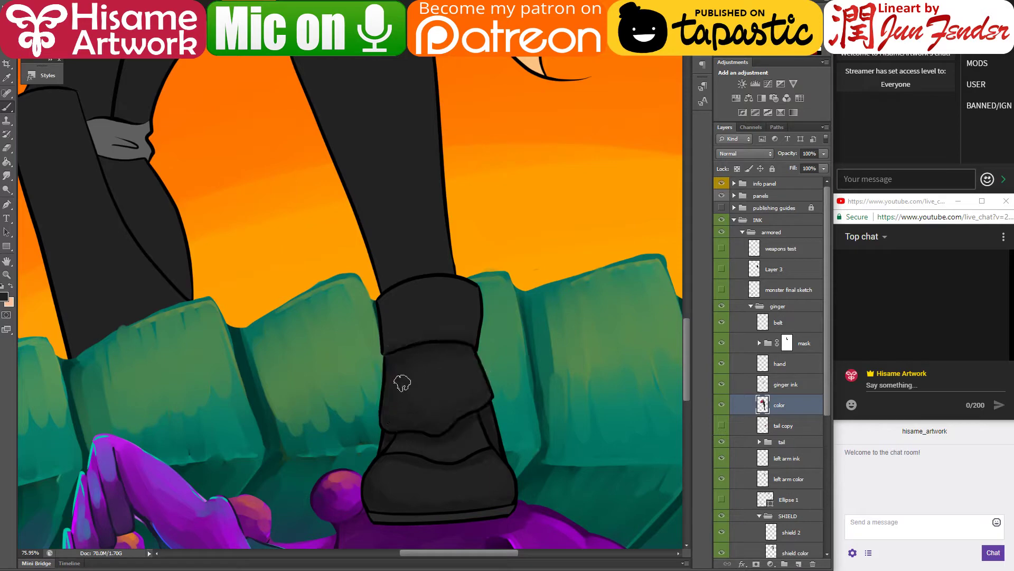
pyautogui.scroll(2, 474, 393)
pyautogui.hscroll(-2, 475, 392)
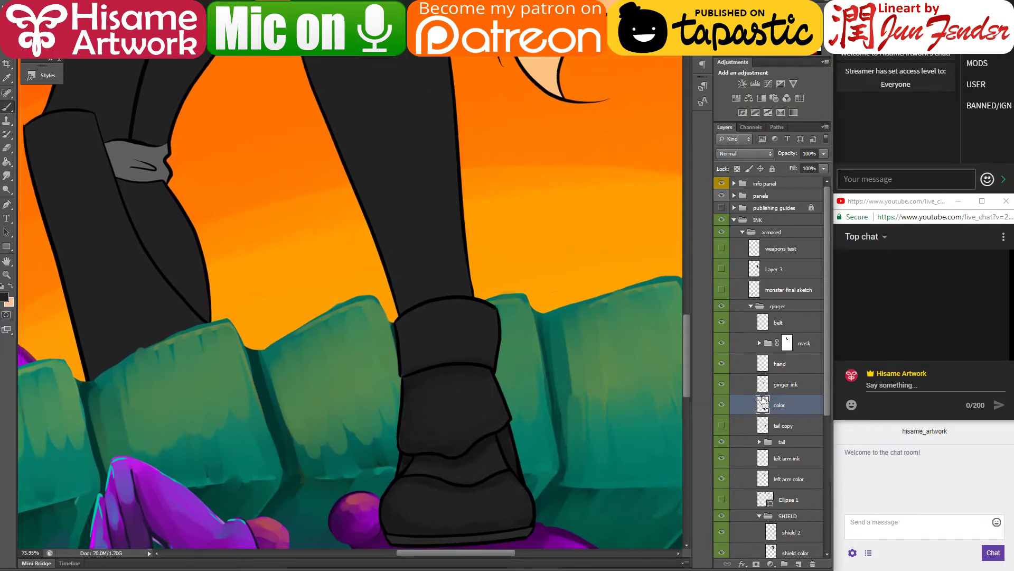
pyautogui.keyDown('ctrl'); pyautogui.click(763, 404); pyautogui.keyUp('ctrl')
pyautogui.keyDown('alt'); pyautogui.click(474, 441); pyautogui.keyUp('alt')
pyautogui.hotkey('ctrl', 'd')
pyautogui.moveTo(484, 335); pyautogui.dragTo(488, 301)
pyautogui.hotkey('ctrl', 'shift', 'd')
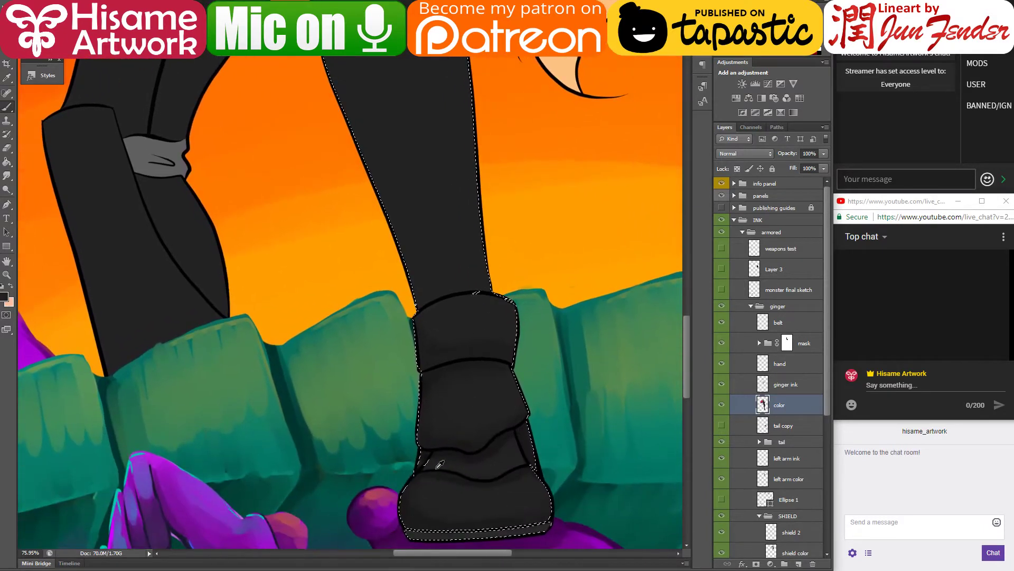
# Step: Choose a new dark foreground color for shading the raised leg's thigh
pyautogui.moveTo(396, 172); pyautogui.dragTo(421, 317)
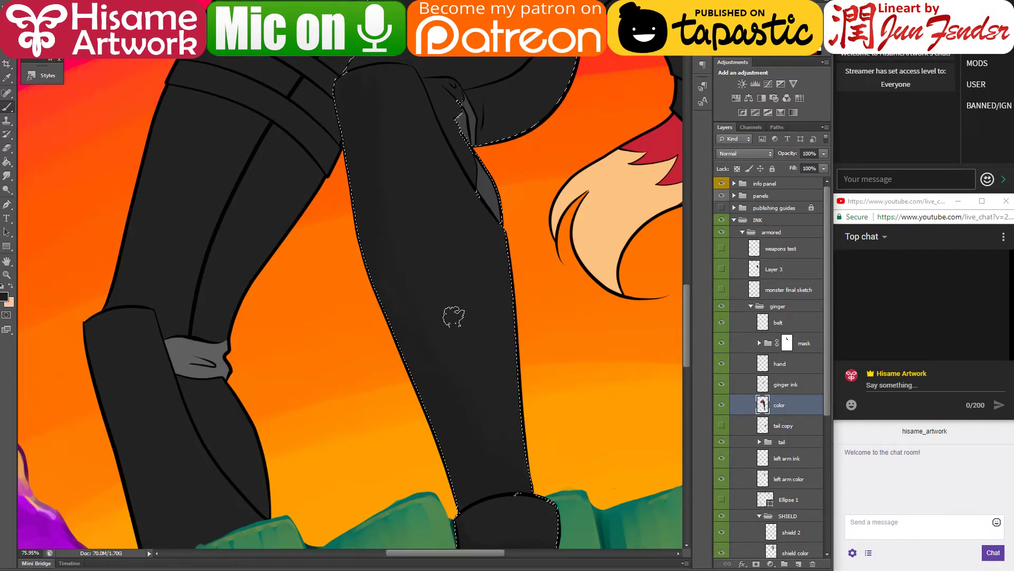
pyautogui.scroll(5, 453, 256)
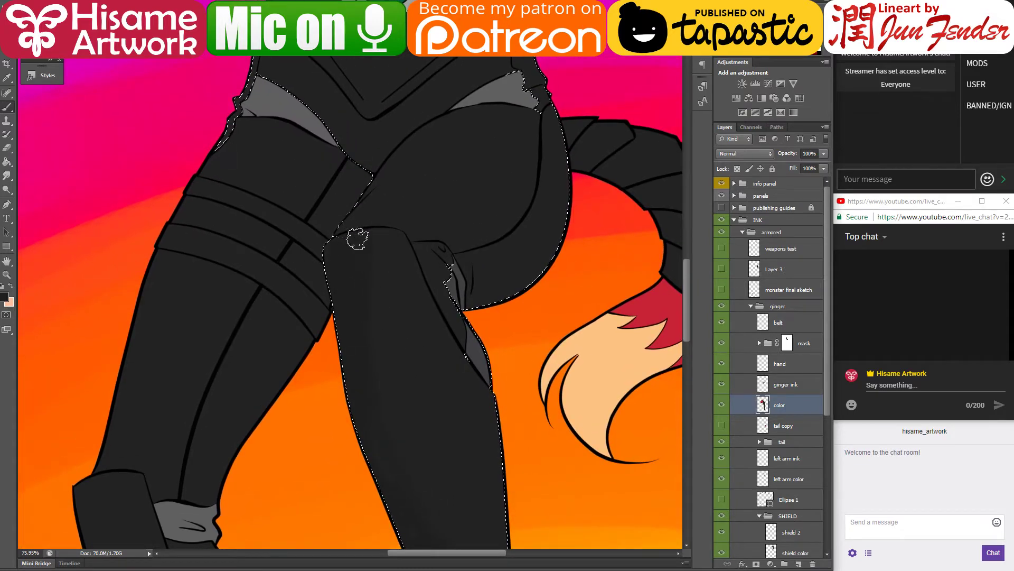
pyautogui.click(4, 296)
pyautogui.moveTo(536, 448); pyautogui.dragTo(517, 453)
pyautogui.click(730, 328)
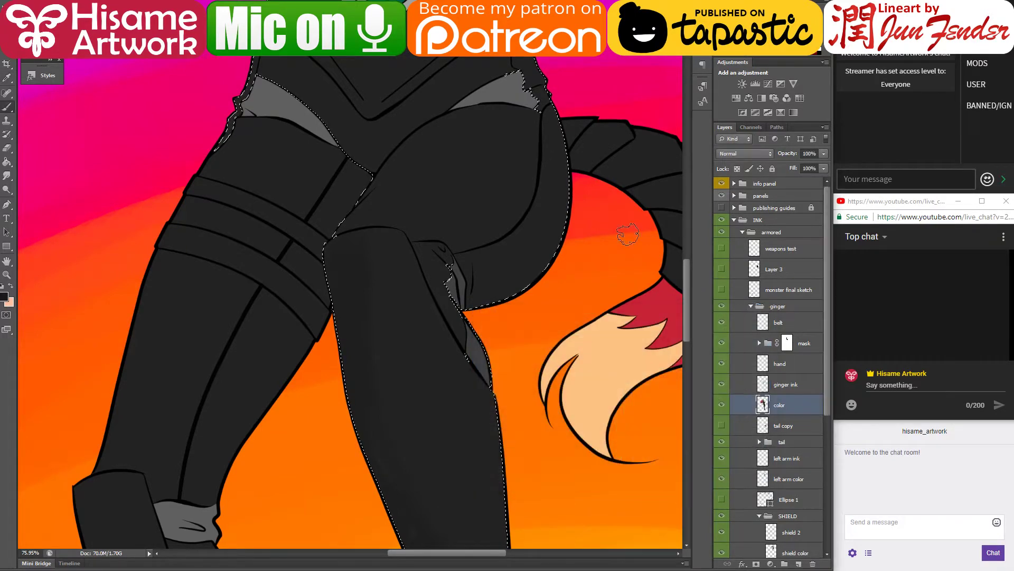
# Step: Reduce the brush size and shade the underside of the raised thigh along its curved ink line with the dark reddish tone
pyautogui.moveTo(543, 177); pyautogui.dragTo(560, 293)
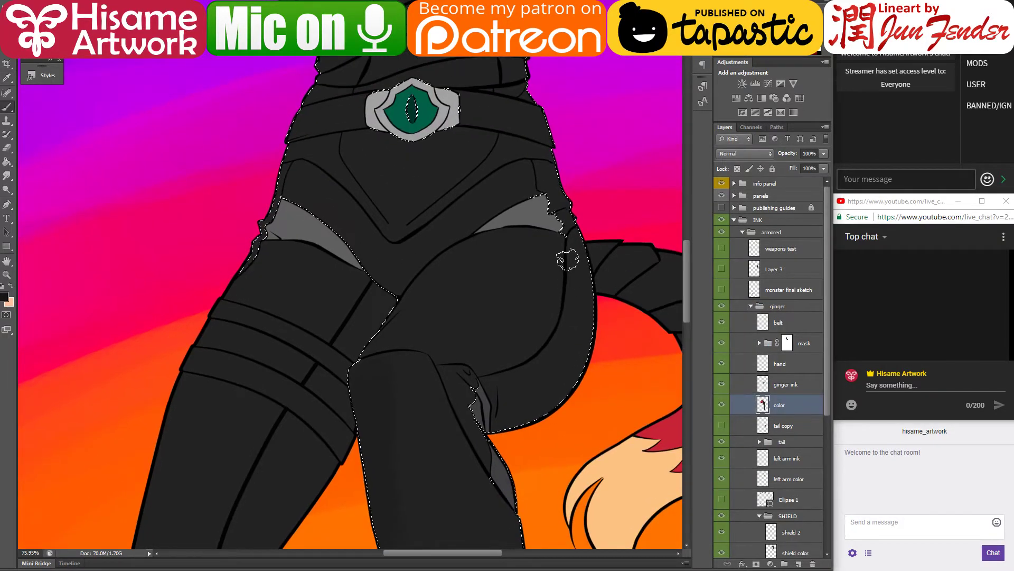
pyautogui.press('[')
pyautogui.press('[')
pyautogui.press('[')
pyautogui.press('[')
pyautogui.press('[')
pyautogui.press('[')
pyautogui.moveTo(462, 362); pyautogui.dragTo(473, 322)
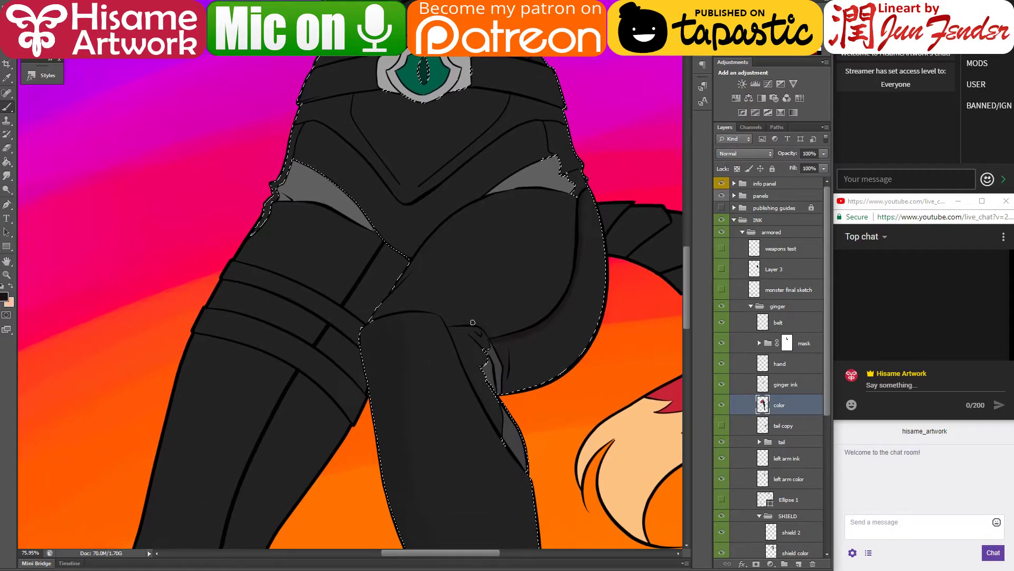
# Step: Shade the grey fabric behind the bent knee and the thigh crease beside it, using tones sampled from the fabric
pyautogui.scroll(5, 454, 309)
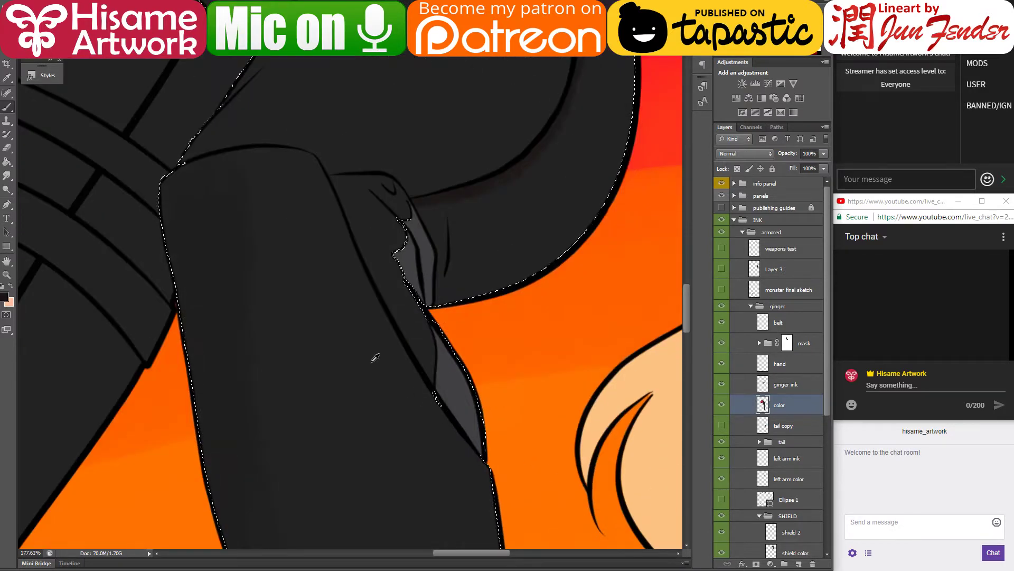
pyautogui.scroll(3, 373, 355)
pyautogui.scroll(-2, 402, 359)
pyautogui.moveTo(478, 236); pyautogui.dragTo(549, 338)
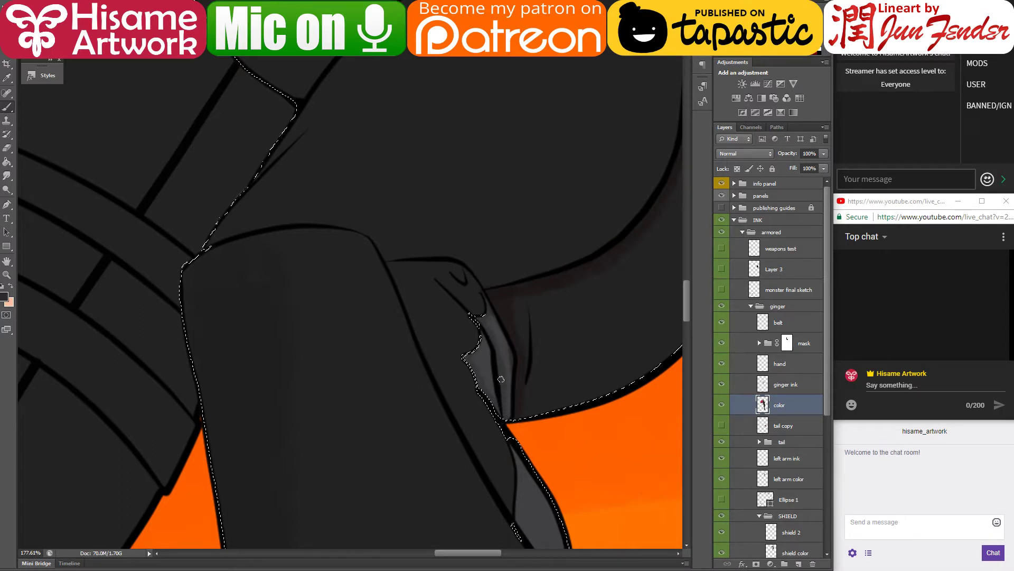
pyautogui.click(491, 321)
pyautogui.keyDown('alt'); pyautogui.click(496, 394); pyautogui.keyUp('alt')
pyautogui.moveTo(465, 380)
pyautogui.mouseDown()
pyautogui.moveTo(491, 373)
pyautogui.moveTo(496, 394)
pyautogui.moveTo(502, 338)
pyautogui.moveTo(473, 380)
pyautogui.mouseUp()
pyautogui.moveTo(602, 346); pyautogui.dragTo(459, 346)
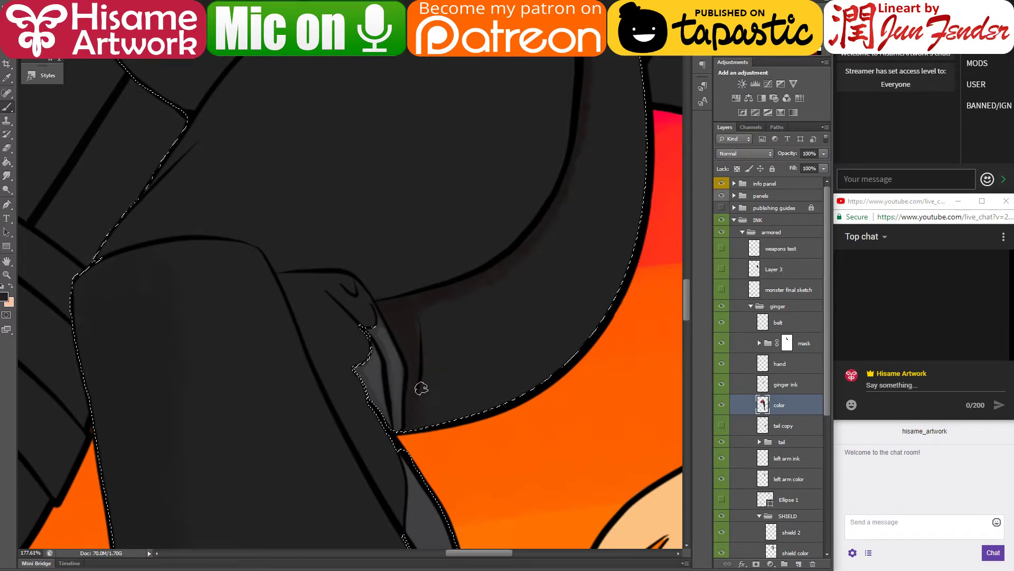
# Step: Darken the small creases above the grey fabric behind the knee with a smaller brush
pyautogui.moveTo(427, 434)
pyautogui.mouseDown()
pyautogui.moveTo(465, 268)
pyautogui.moveTo(424, 308)
pyautogui.moveTo(453, 257)
pyautogui.moveTo(453, 313)
pyautogui.mouseUp()
pyautogui.press('[')
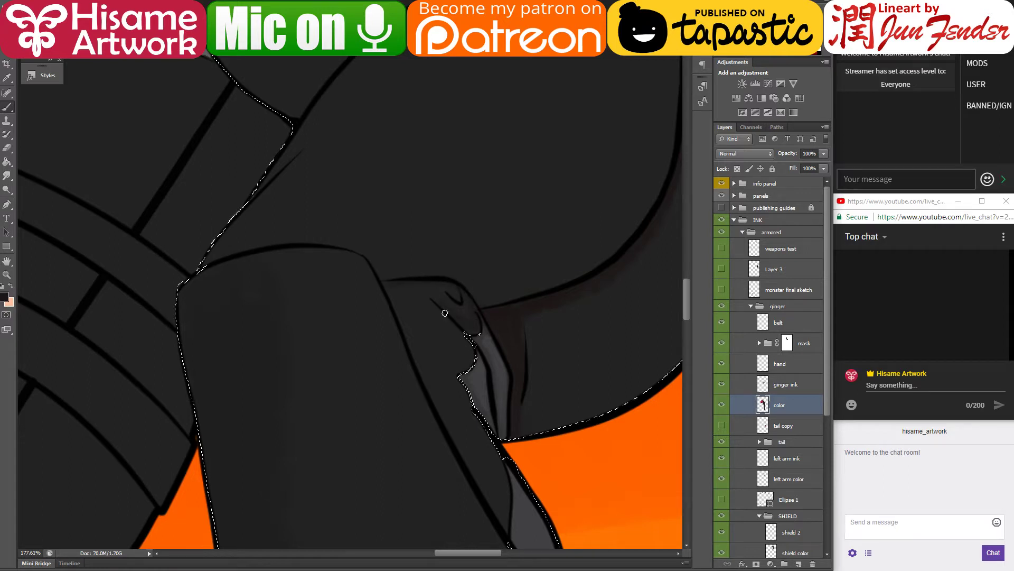
pyautogui.click(442, 294)
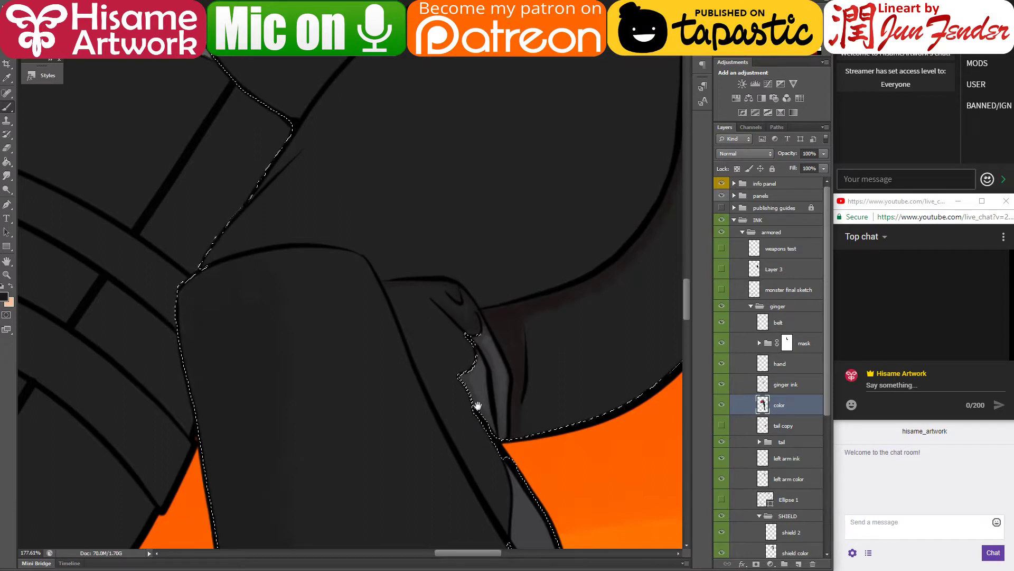
pyautogui.moveTo(478, 406); pyautogui.dragTo(441, 289)
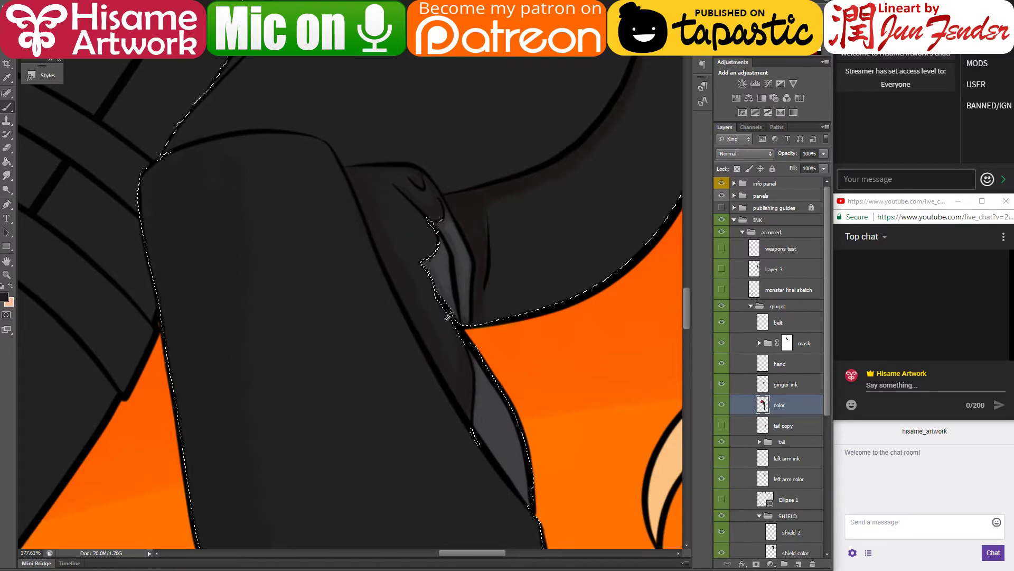
# Step: Shade the grey patch on the back of the calf below the knee with tones sampled from its surface
pyautogui.scroll(-5, 451, 317)
pyautogui.hscroll(2, 460, 307)
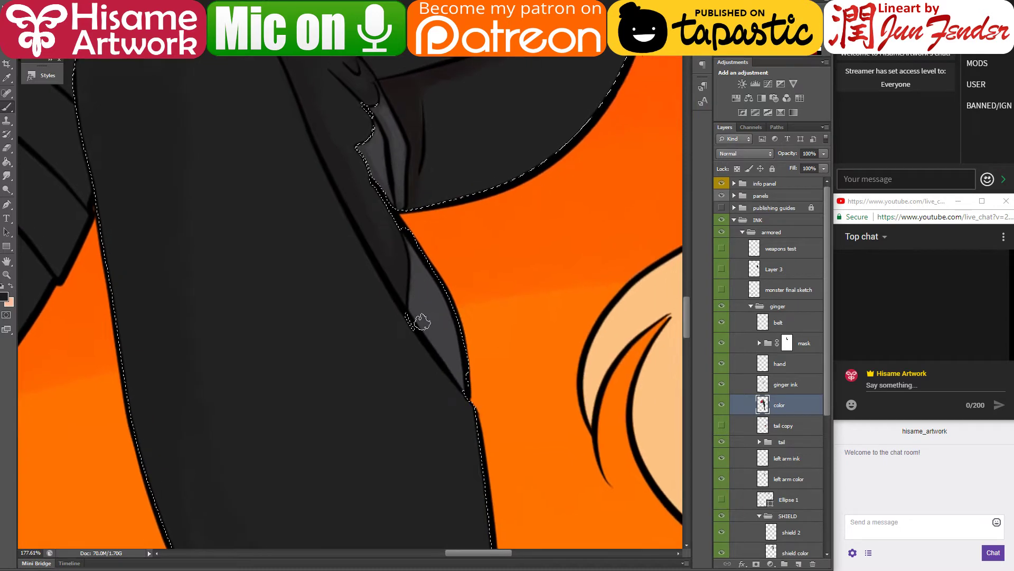
pyautogui.keyDown('alt'); pyautogui.click(421, 310); pyautogui.keyUp('alt')
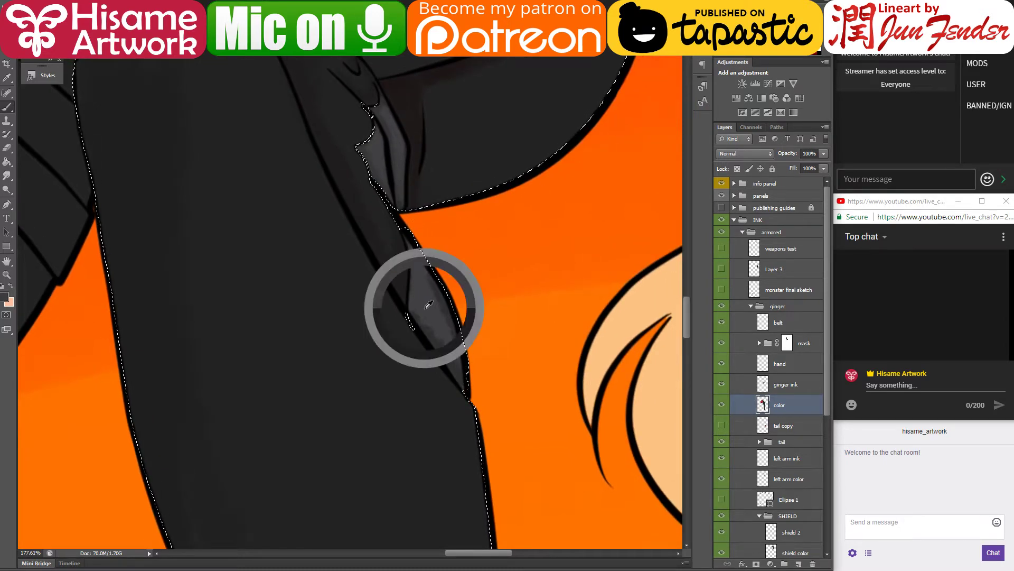
pyautogui.keyDown('alt'); pyautogui.click(431, 315); pyautogui.keyUp('alt')
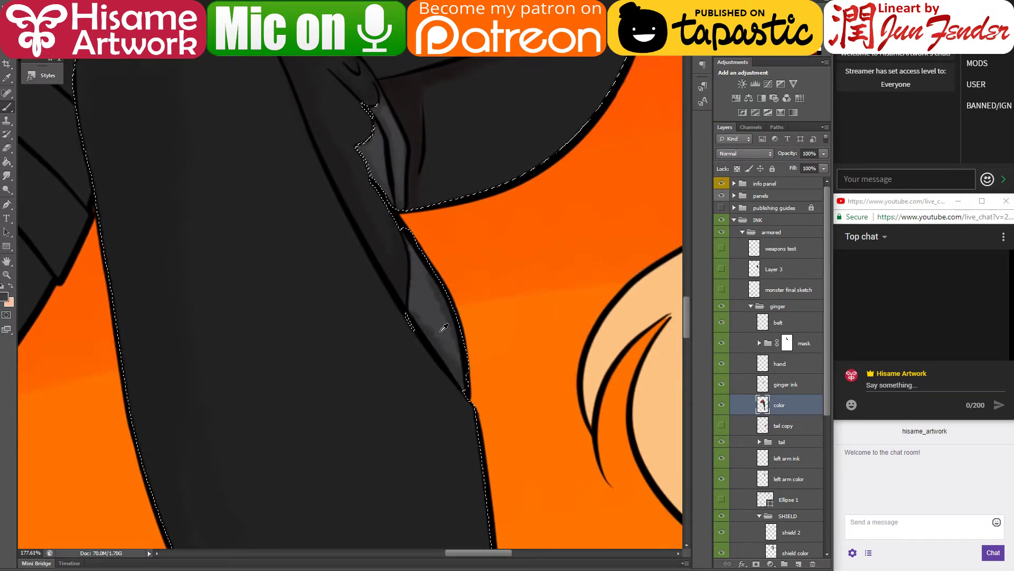
pyautogui.keyDown('alt'); pyautogui.click(448, 352); pyautogui.keyUp('alt')
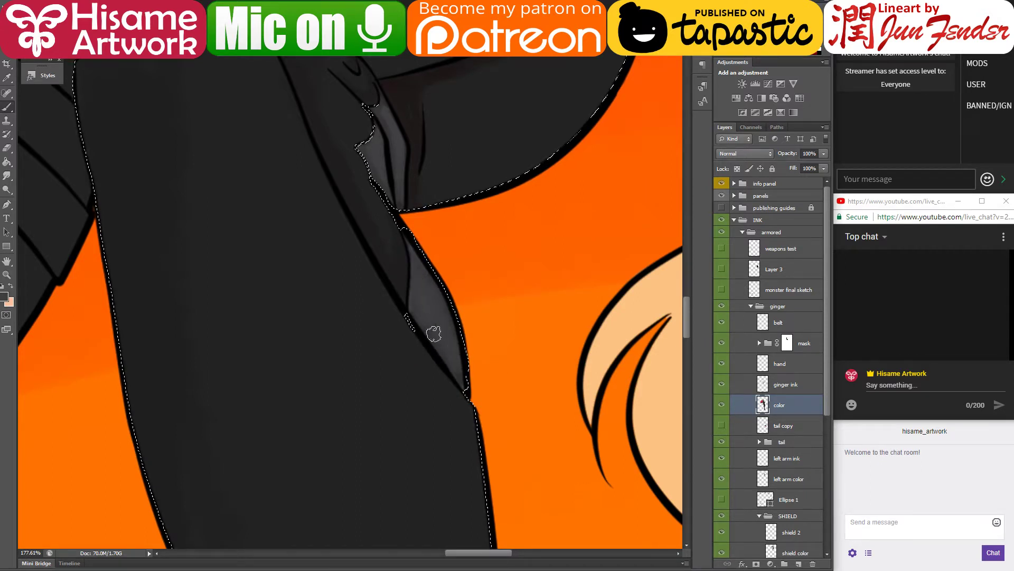
# Step: Paint an orange rim light along the thigh's outer edge with the orange sampled from the background
pyautogui.moveTo(482, 102); pyautogui.dragTo(507, 426)
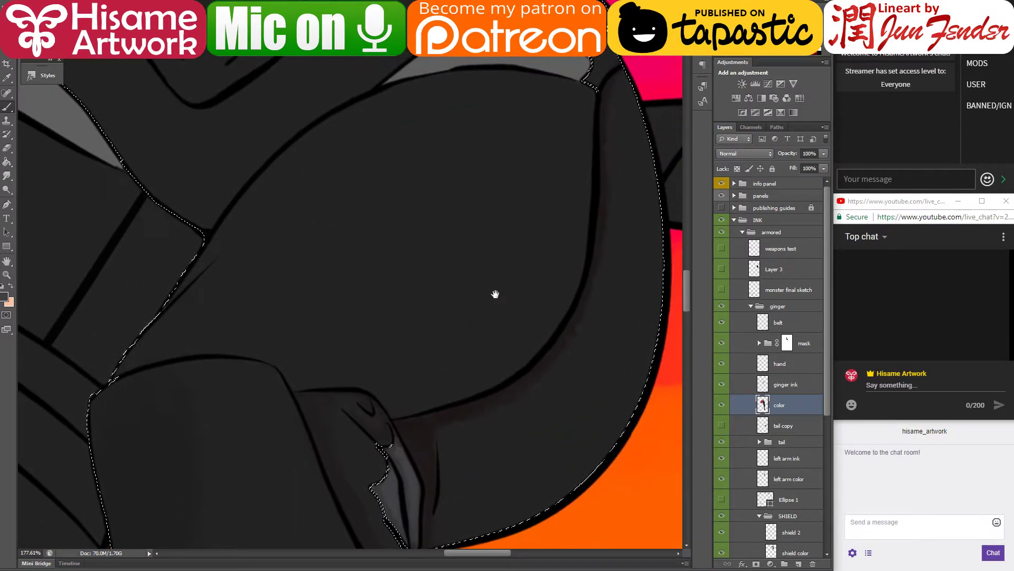
pyautogui.moveTo(495, 294); pyautogui.dragTo(396, 136)
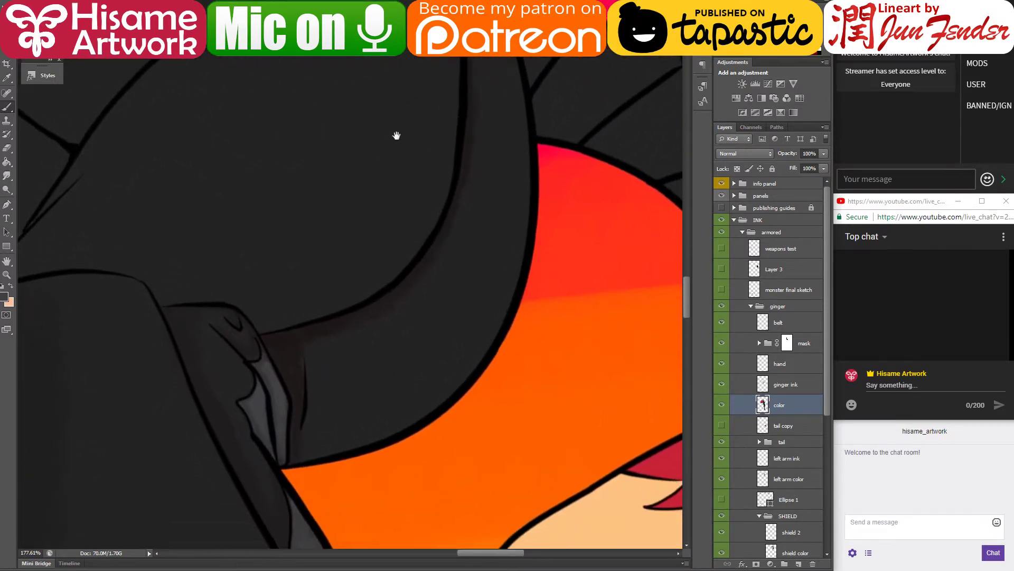
pyautogui.keyDown('alt'); pyautogui.click(524, 403); pyautogui.keyUp('alt')
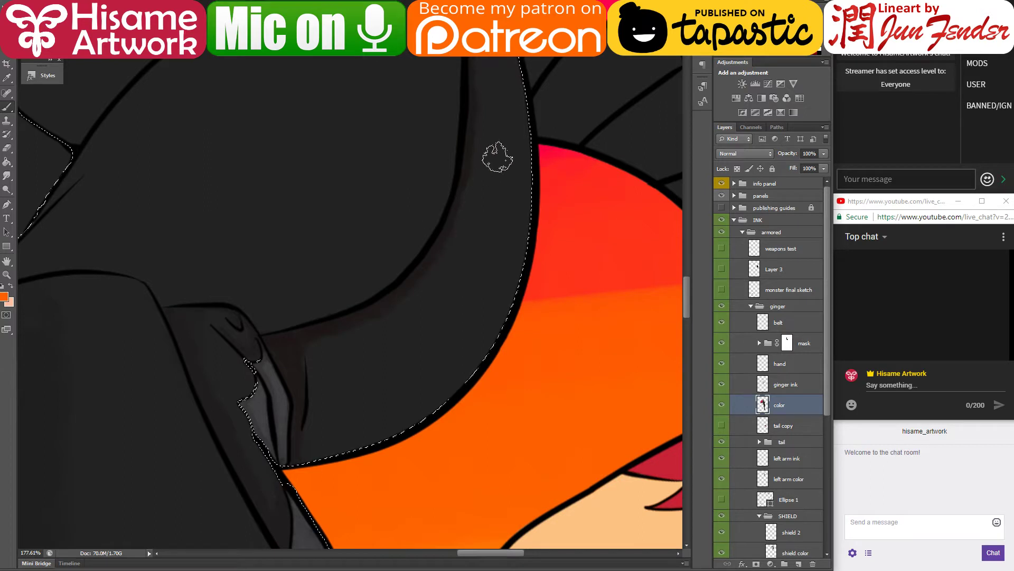
pyautogui.moveTo(524, 74)
pyautogui.mouseDown()
pyautogui.moveTo(531, 175)
pyautogui.moveTo(496, 329)
pyautogui.mouseUp()
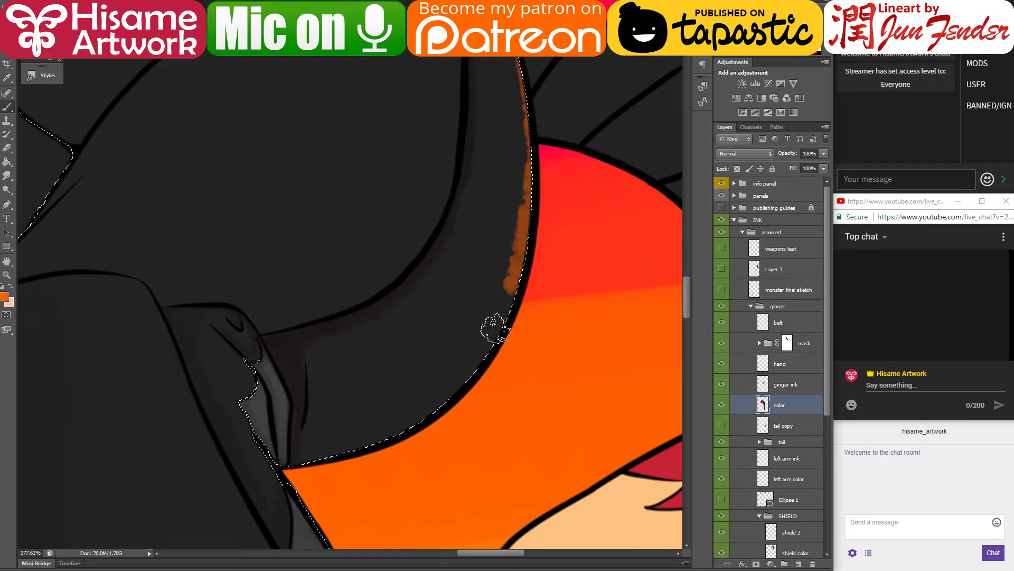
# Step: Soften the orange rim with a sampled dark grey, and widen it inward with a brown sampled from its edge
pyautogui.keyDown('alt'); pyautogui.click(325, 439); pyautogui.keyUp('alt')
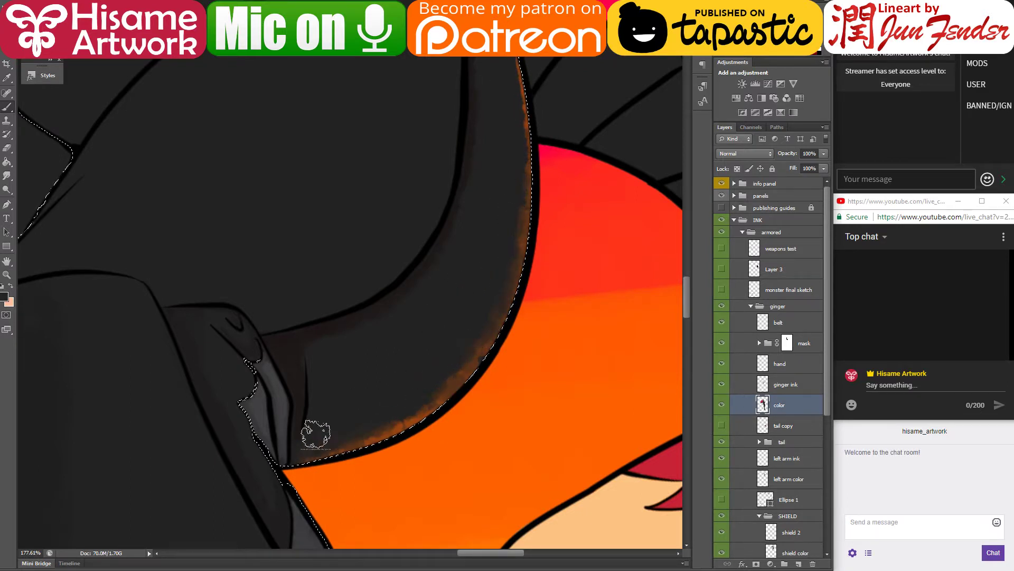
pyautogui.moveTo(316, 435)
pyautogui.mouseDown()
pyautogui.moveTo(427, 382)
pyautogui.moveTo(516, 215)
pyautogui.mouseUp()
pyautogui.moveTo(319, 423)
pyautogui.mouseDown()
pyautogui.moveTo(482, 330)
pyautogui.moveTo(523, 181)
pyautogui.mouseUp()
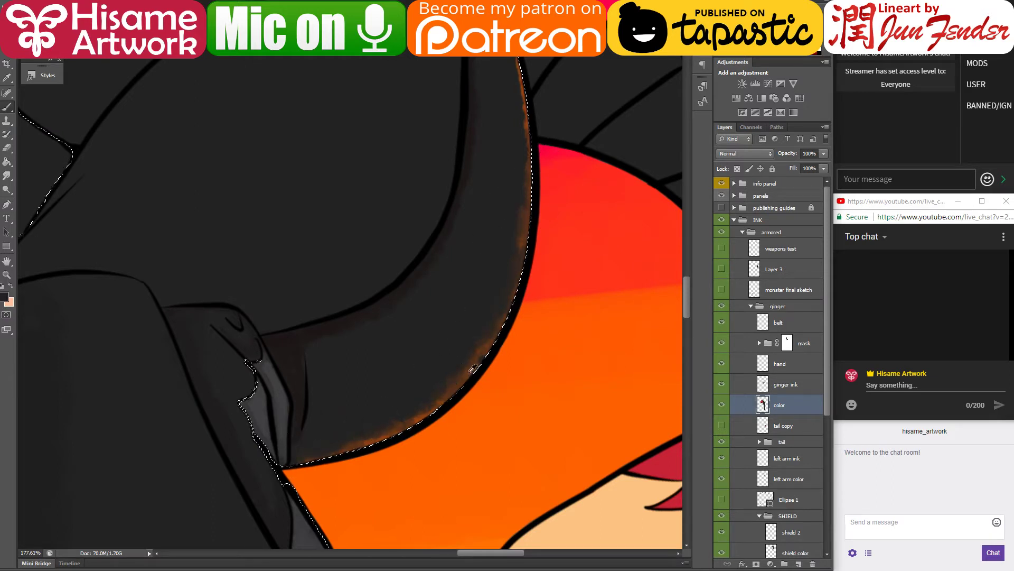
pyautogui.keyDown('alt'); pyautogui.click(473, 368); pyautogui.keyUp('alt')
pyautogui.moveTo(351, 441)
pyautogui.mouseDown()
pyautogui.moveTo(404, 424)
pyautogui.moveTo(534, 170)
pyautogui.mouseUp()
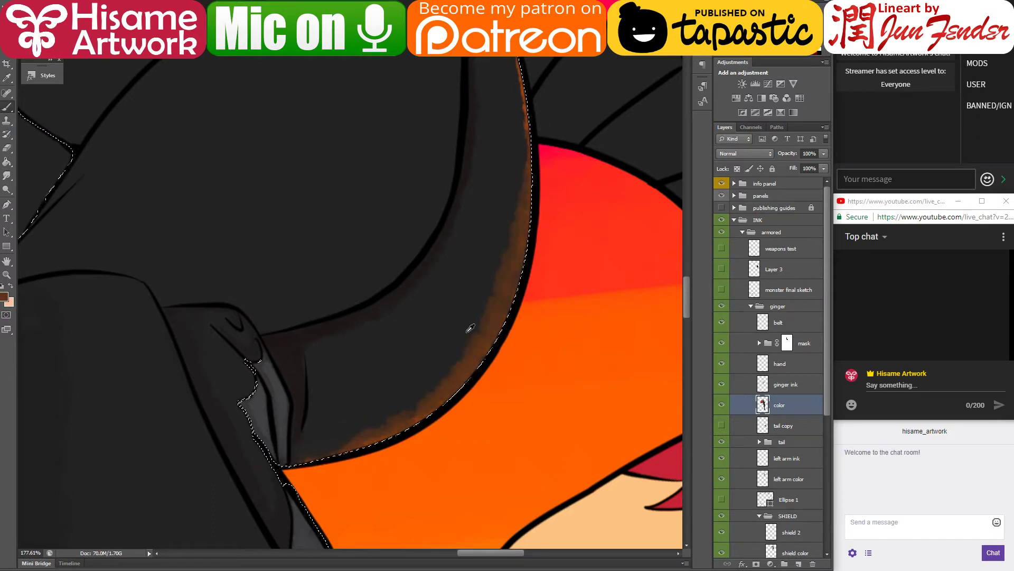
# Step: Extend the glow along the full outer curve of the thigh with a brown sampled from the rim light
pyautogui.keyDown('alt'); pyautogui.click(482, 290); pyautogui.keyUp('alt')
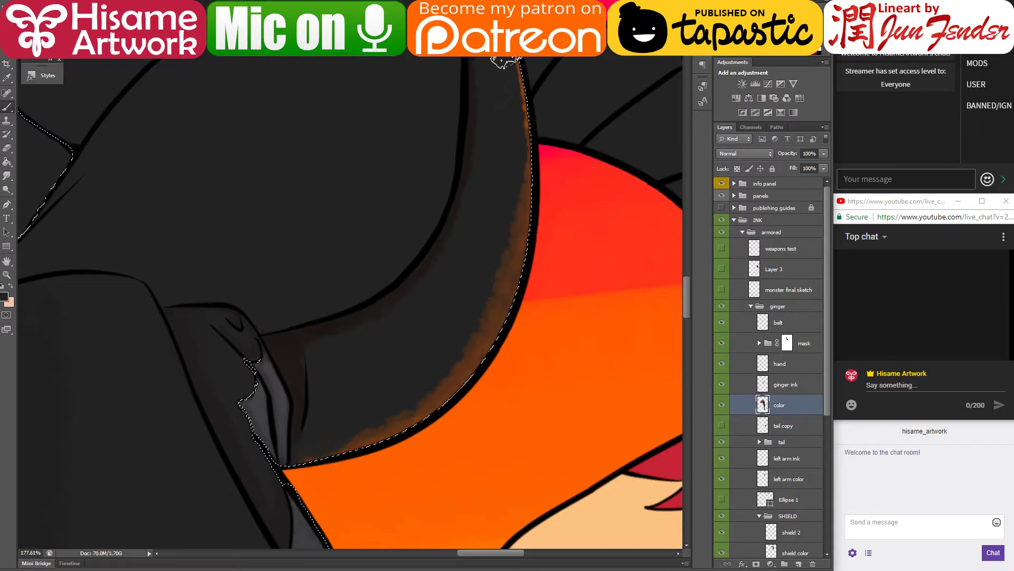
pyautogui.keyDown('alt'); pyautogui.click(529, 219); pyautogui.keyUp('alt')
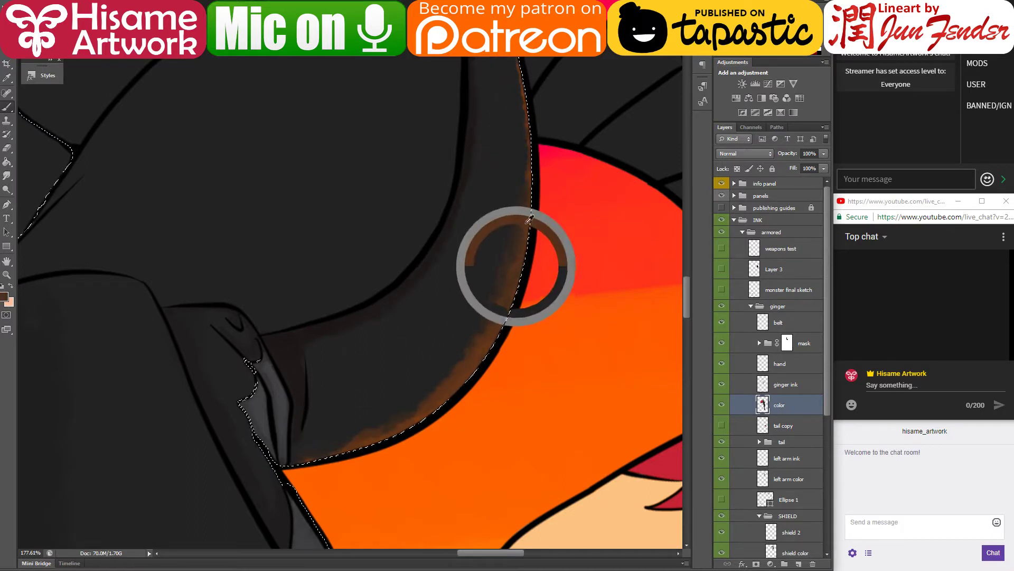
pyautogui.moveTo(521, 68)
pyautogui.mouseDown()
pyautogui.moveTo(367, 425)
pyautogui.moveTo(306, 452)
pyautogui.mouseUp()
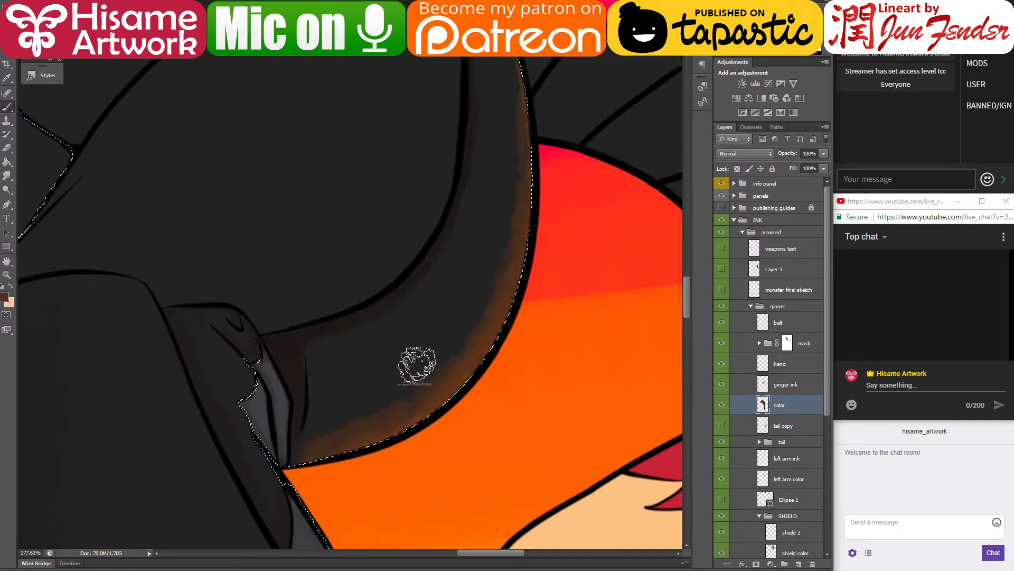
# Step: Blend the rim light's inner edge into the thigh with a dark tone sampled near the knee, and save the document
pyautogui.keyDown('alt'); pyautogui.click(321, 430); pyautogui.keyUp('alt')
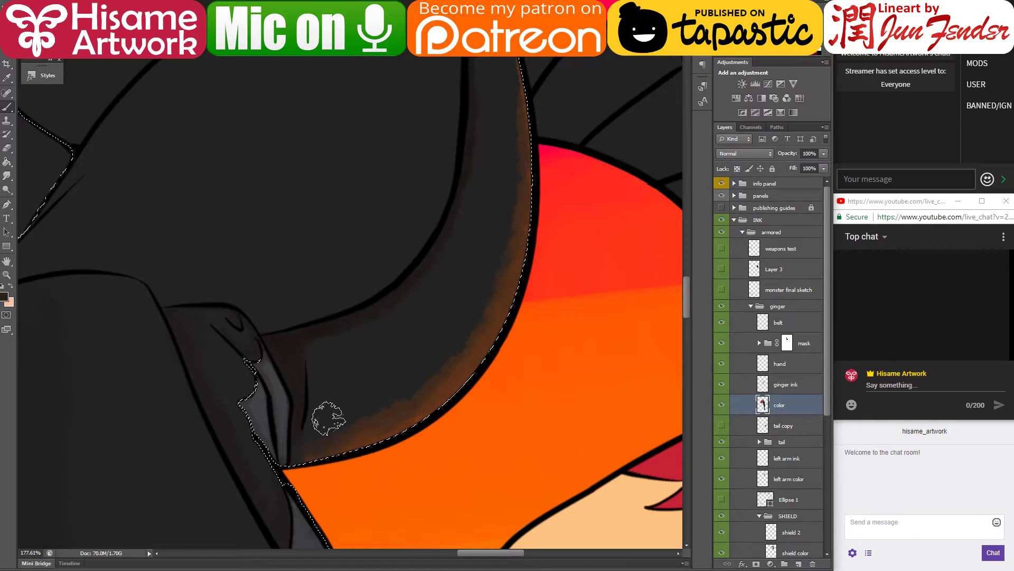
pyautogui.moveTo(339, 424)
pyautogui.mouseDown()
pyautogui.moveTo(516, 181)
pyautogui.moveTo(362, 423)
pyautogui.moveTo(462, 328)
pyautogui.mouseUp()
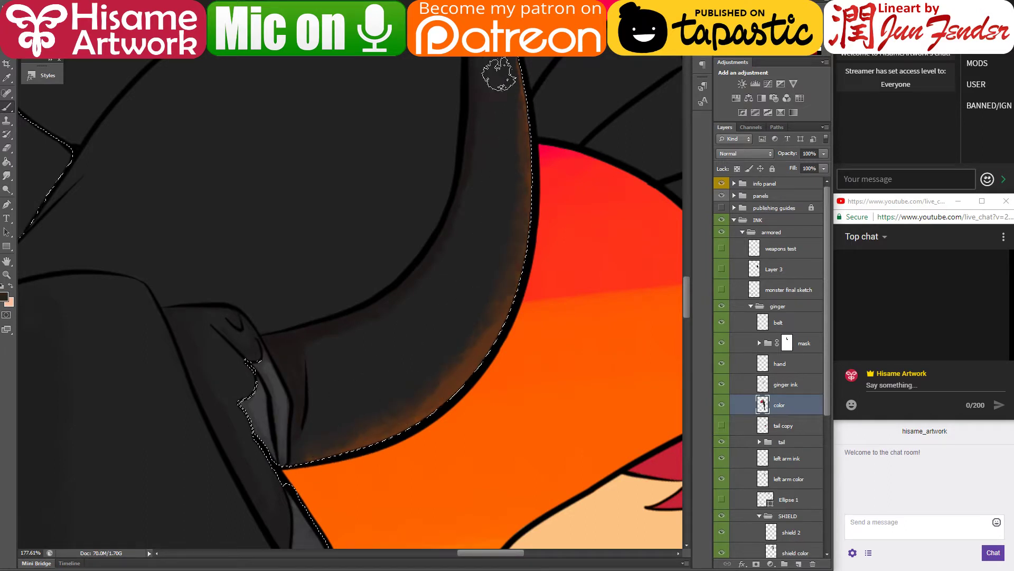
pyautogui.moveTo(520, 89)
pyautogui.mouseDown()
pyautogui.moveTo(455, 299)
pyautogui.moveTo(516, 175)
pyautogui.mouseUp()
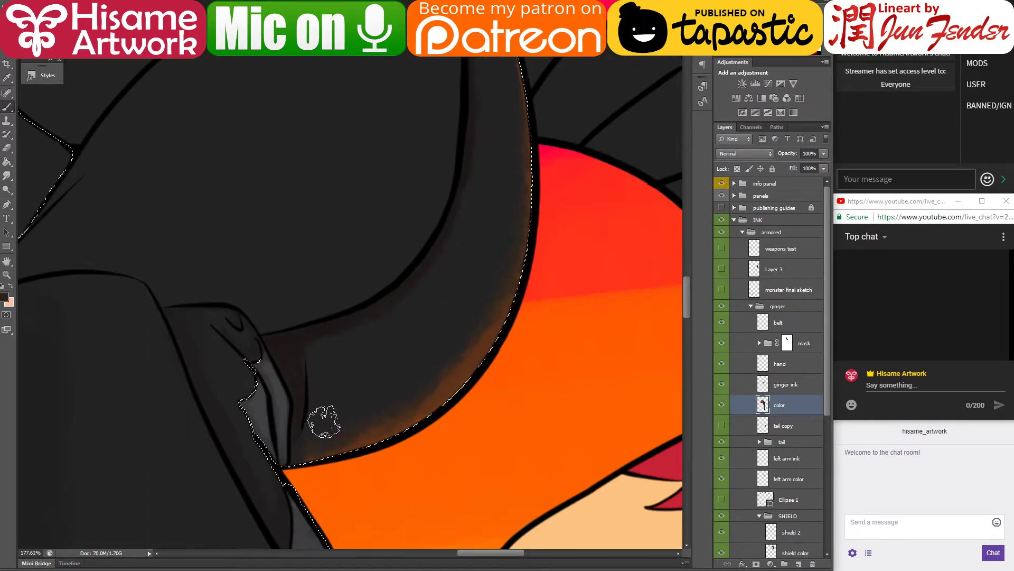
pyautogui.keyDown('alt'); pyautogui.click(325, 420); pyautogui.keyUp('alt')
pyautogui.hotkey('ctrl', 's')
# Step: Soften the orange rim light along the thigh's outer curve with a brown sampled from its edge and a dark tone
pyautogui.scroll(-5, 521, 353)
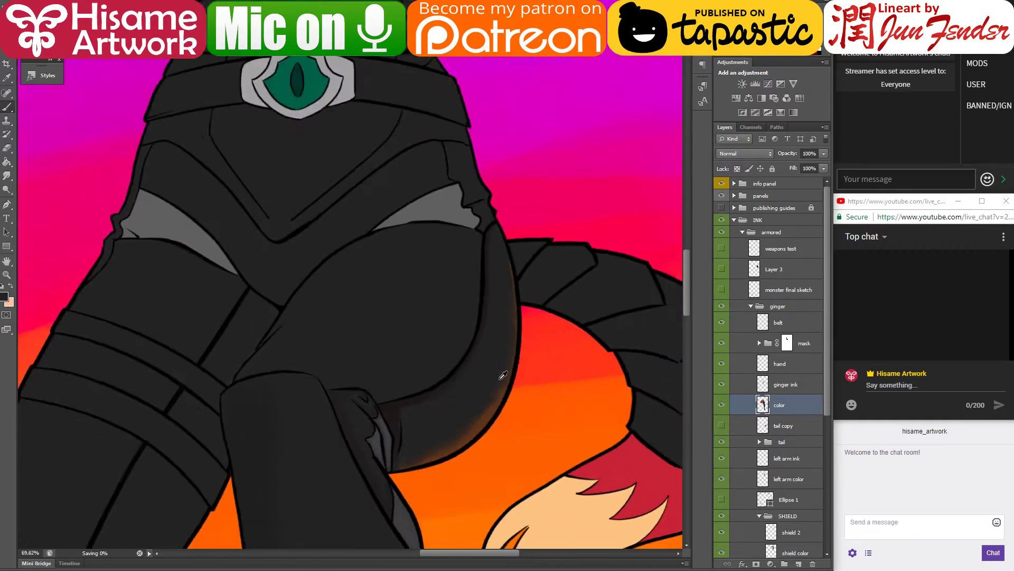
pyautogui.scroll(-3, 521, 353)
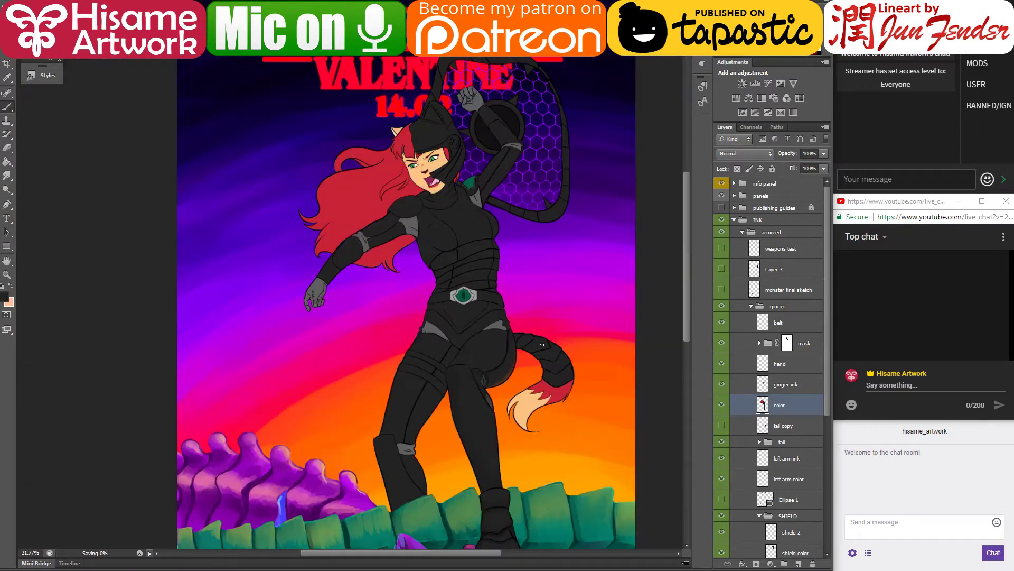
pyautogui.scroll(10, 534, 348)
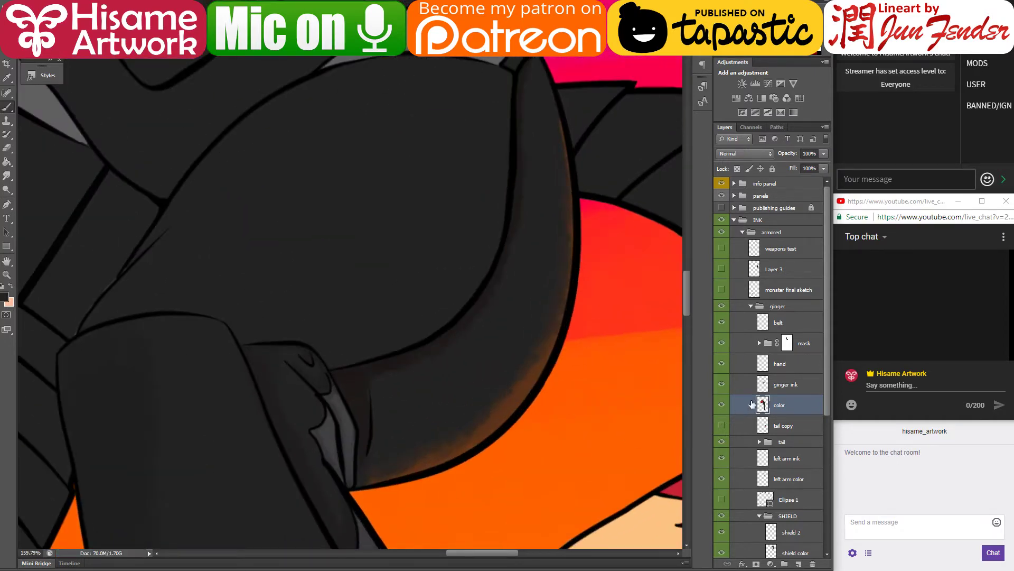
pyautogui.keyDown('alt'); pyautogui.click(532, 373); pyautogui.keyUp('alt')
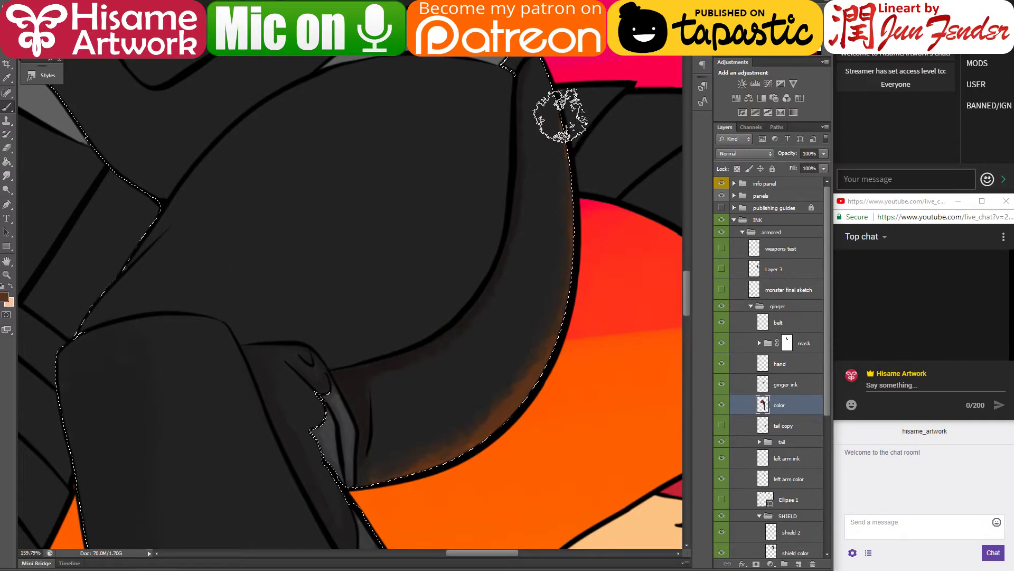
pyautogui.moveTo(560, 115)
pyautogui.mouseDown()
pyautogui.moveTo(562, 152)
pyautogui.moveTo(604, 224)
pyautogui.moveTo(546, 118)
pyautogui.moveTo(561, 256)
pyautogui.moveTo(478, 411)
pyautogui.moveTo(389, 451)
pyautogui.moveTo(437, 437)
pyautogui.moveTo(567, 248)
pyautogui.moveTo(524, 341)
pyautogui.moveTo(409, 469)
pyautogui.moveTo(481, 438)
pyautogui.moveTo(560, 222)
pyautogui.mouseUp()
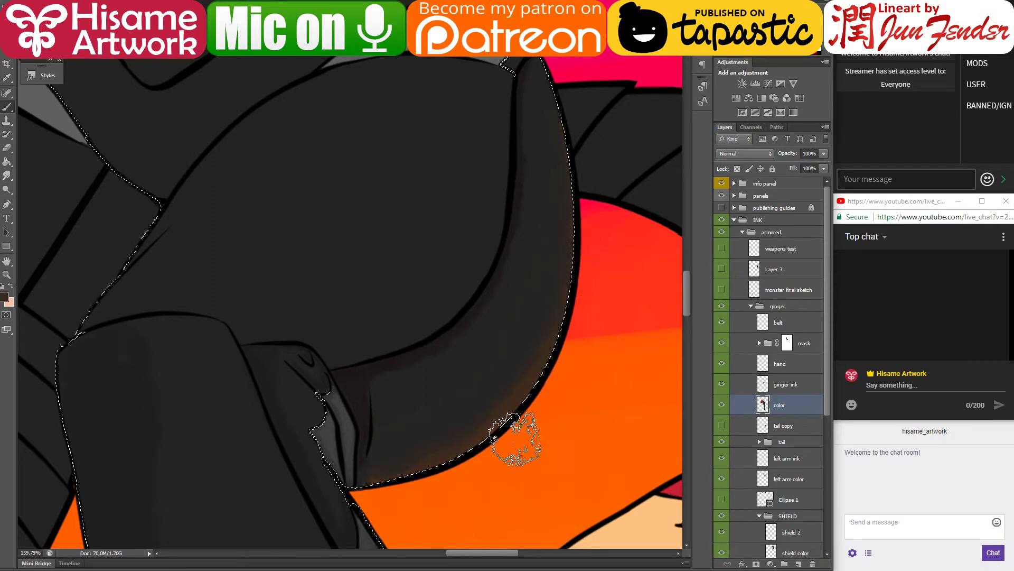
pyautogui.moveTo(469, 465)
pyautogui.mouseDown()
pyautogui.moveTo(546, 215)
pyautogui.moveTo(543, 322)
pyautogui.moveTo(450, 403)
pyautogui.mouseUp()
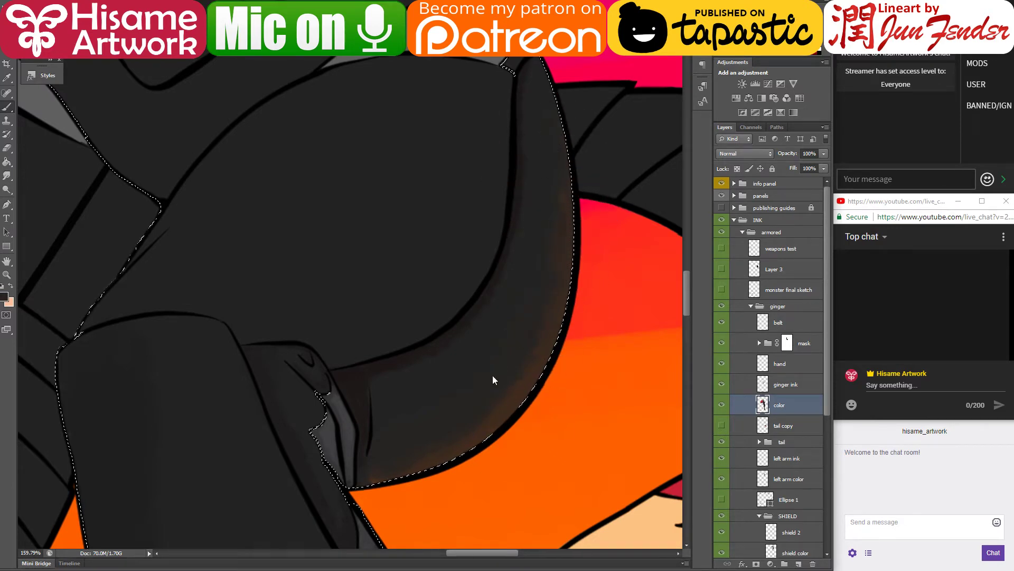
# Step: Refine the rim light down to the thigh's lower corner near the knee using a smaller brush
pyautogui.keyDown('shift'); pyautogui.click(531, 299); pyautogui.keyUp('shift')
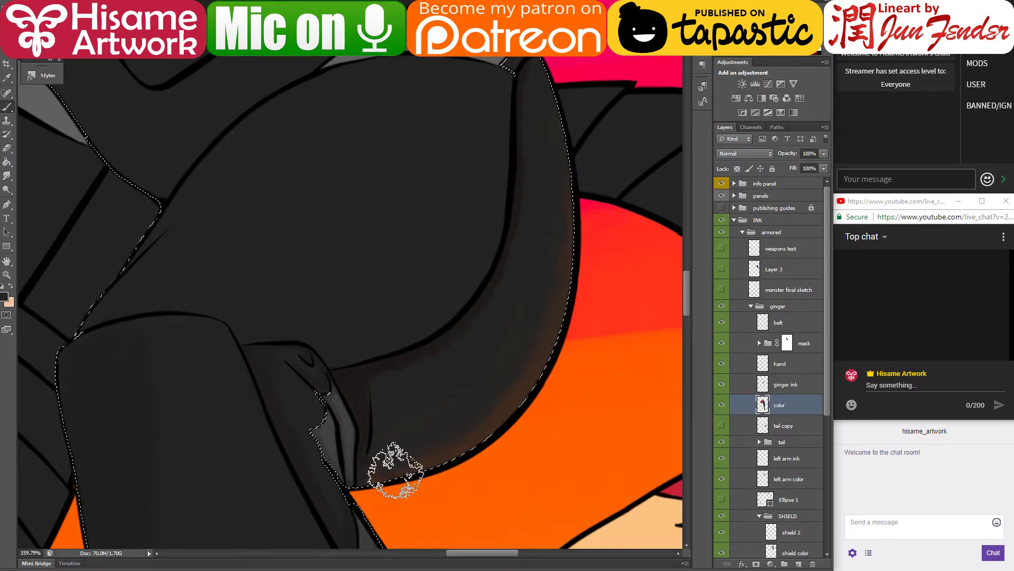
pyautogui.press('[')
pyautogui.press('[')
pyautogui.press('[')
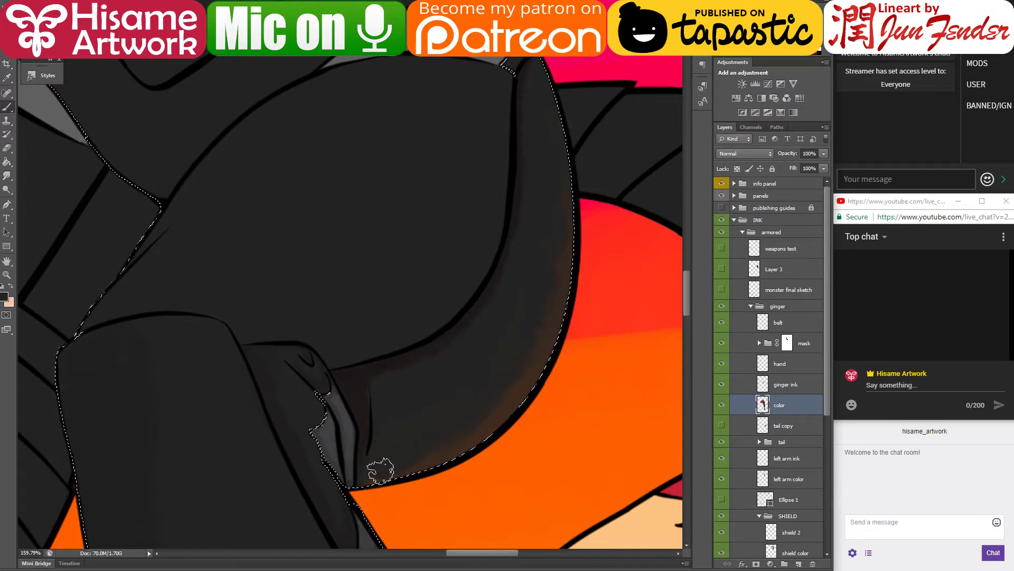
pyautogui.moveTo(559, 220); pyautogui.dragTo(574, 346)
pyautogui.moveTo(530, 444)
pyautogui.mouseDown()
pyautogui.moveTo(568, 280)
pyautogui.moveTo(584, 346)
pyautogui.moveTo(561, 407)
pyautogui.mouseUp()
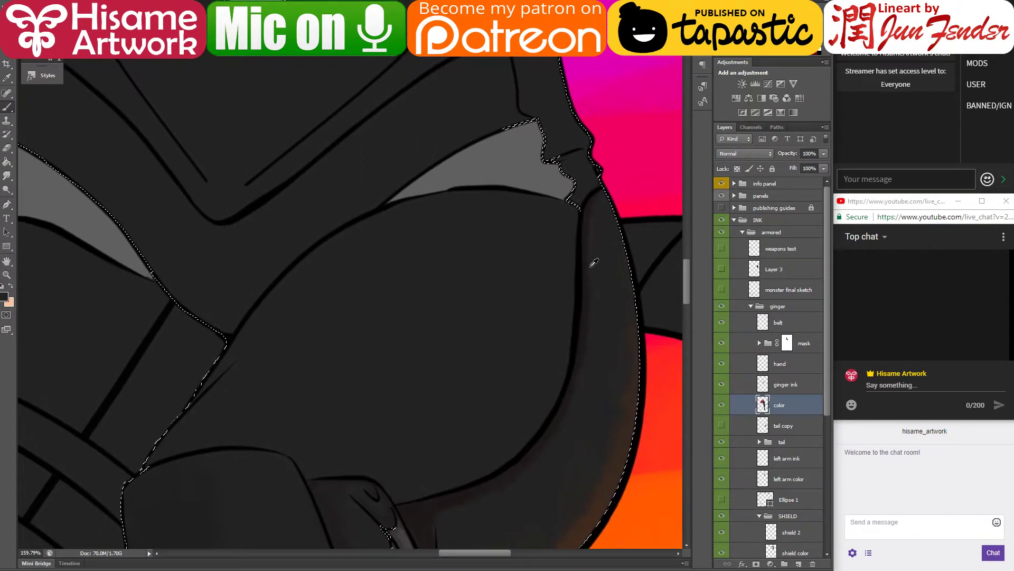
# Step: Shade the dark notch at the hip's outer edge and the adjoining grey hip patch with sampled dark and grey tones
pyautogui.keyDown('alt'); pyautogui.click(588, 285); pyautogui.keyUp('alt')
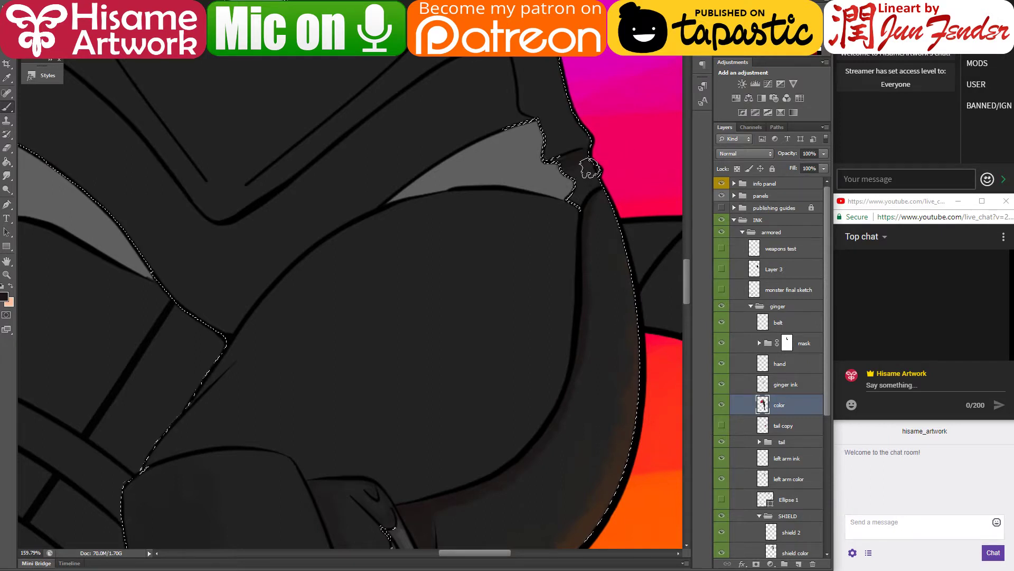
pyautogui.click(552, 166)
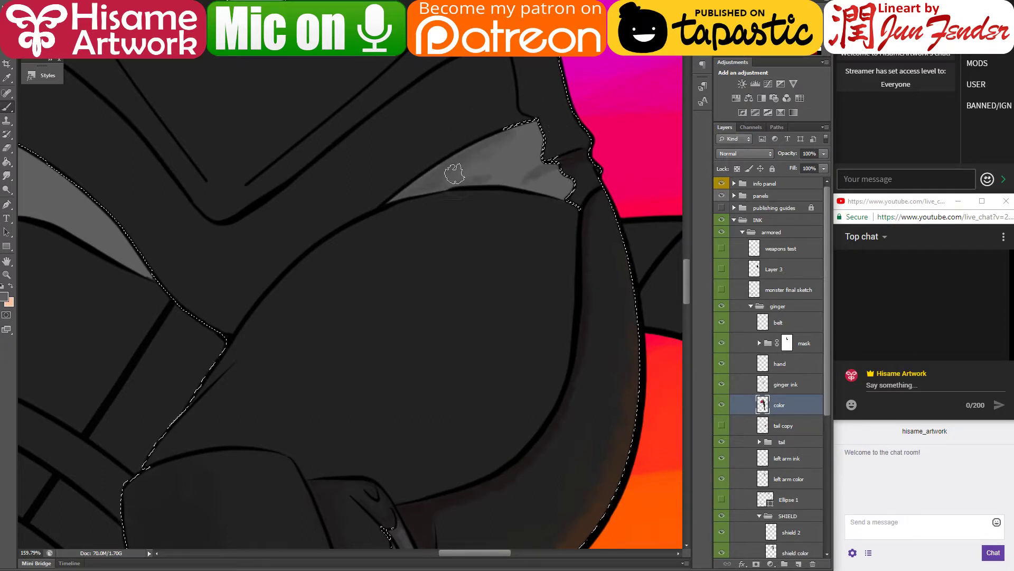
pyautogui.keyDown('alt'); pyautogui.click(427, 184); pyautogui.keyUp('alt')
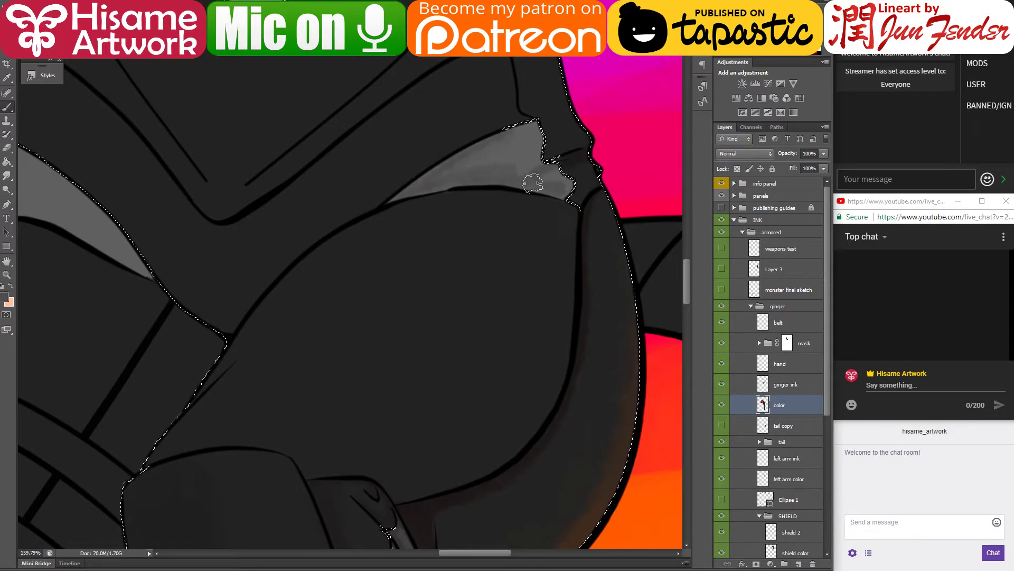
pyautogui.click(533, 177)
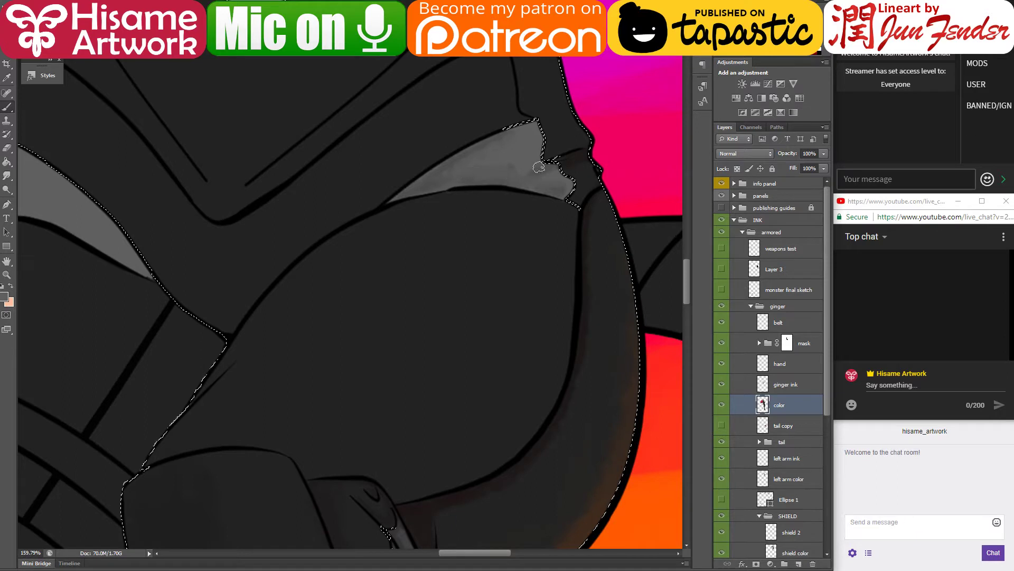
pyautogui.click(539, 167)
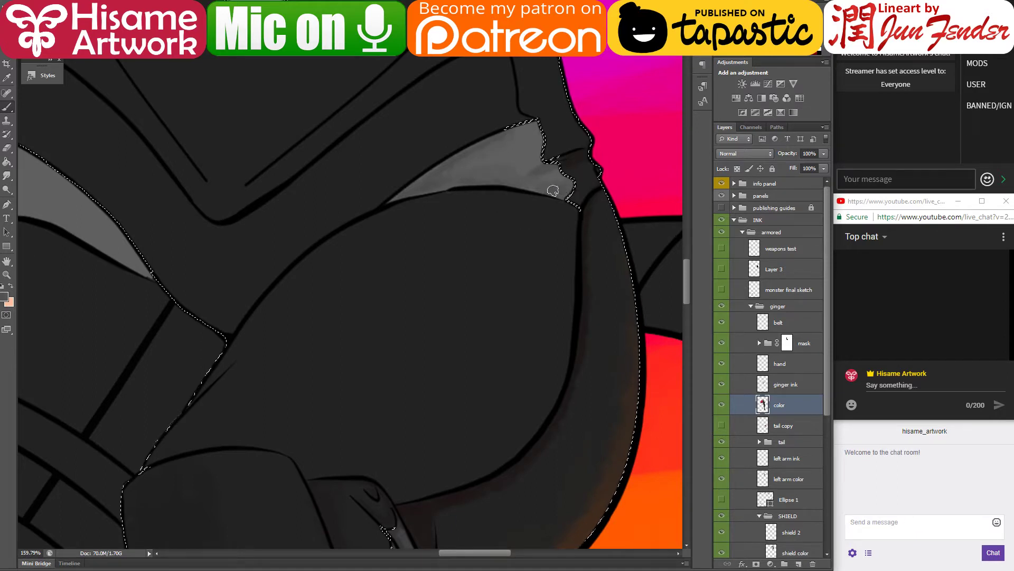
# Step: Blend the shading across the grey hip patch and along its jagged outer edge with greys sampled from it
pyautogui.keyDown('alt'); pyautogui.click(500, 128); pyautogui.keyUp('alt')
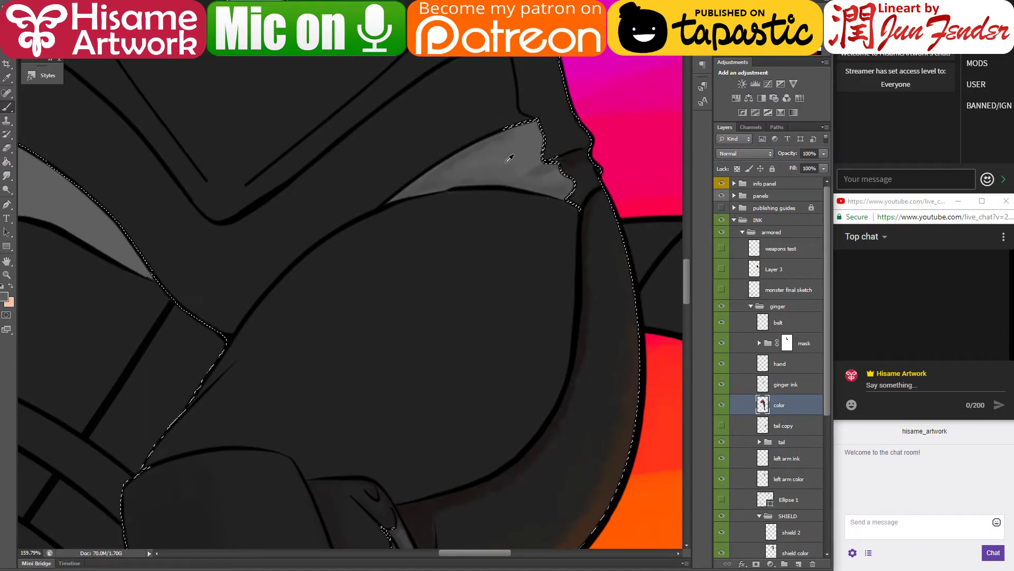
pyautogui.keyDown('alt'); pyautogui.click(451, 158); pyautogui.keyUp('alt')
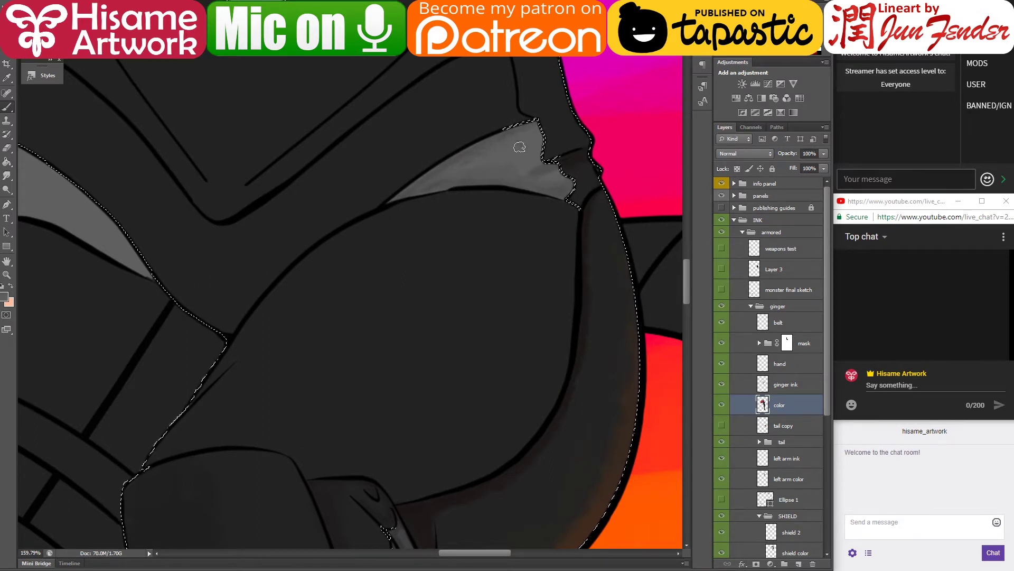
pyautogui.keyDown('alt'); pyautogui.click(523, 159); pyautogui.keyUp('alt')
pyautogui.keyDown('alt'); pyautogui.click(532, 158); pyautogui.keyUp('alt')
pyautogui.moveTo(528, 174); pyautogui.dragTo(552, 171)
pyautogui.moveTo(542, 132); pyautogui.dragTo(552, 177)
pyautogui.keyDown('alt'); pyautogui.click(558, 170); pyautogui.keyUp('alt')
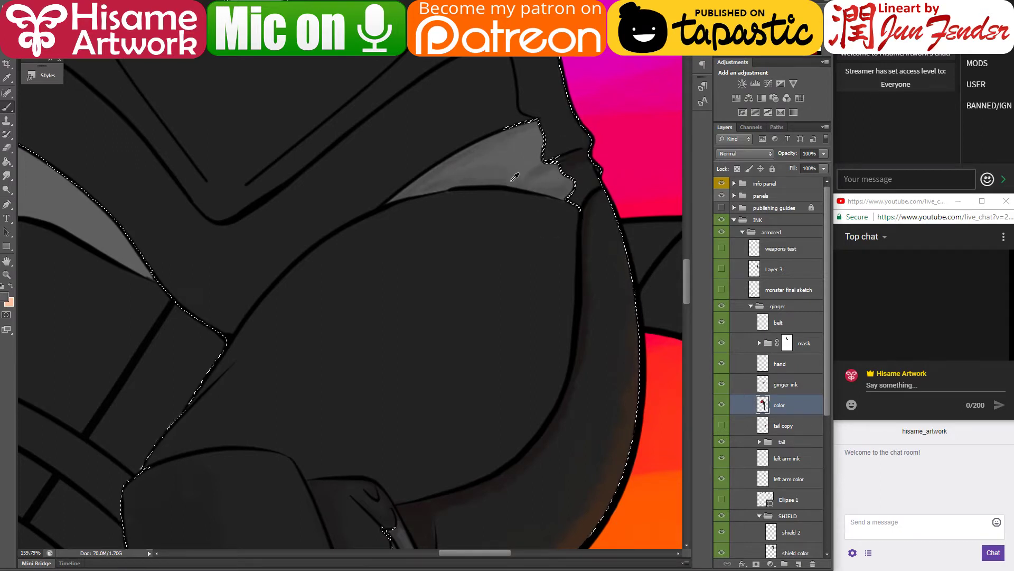
pyautogui.moveTo(539, 166)
pyautogui.mouseDown()
pyautogui.moveTo(539, 145)
pyautogui.moveTo(538, 165)
pyautogui.moveTo(539, 146)
pyautogui.moveTo(532, 170)
pyautogui.moveTo(537, 149)
pyautogui.moveTo(511, 175)
pyautogui.moveTo(540, 164)
pyautogui.moveTo(532, 158)
pyautogui.moveTo(540, 135)
pyautogui.moveTo(555, 197)
pyautogui.mouseUp()
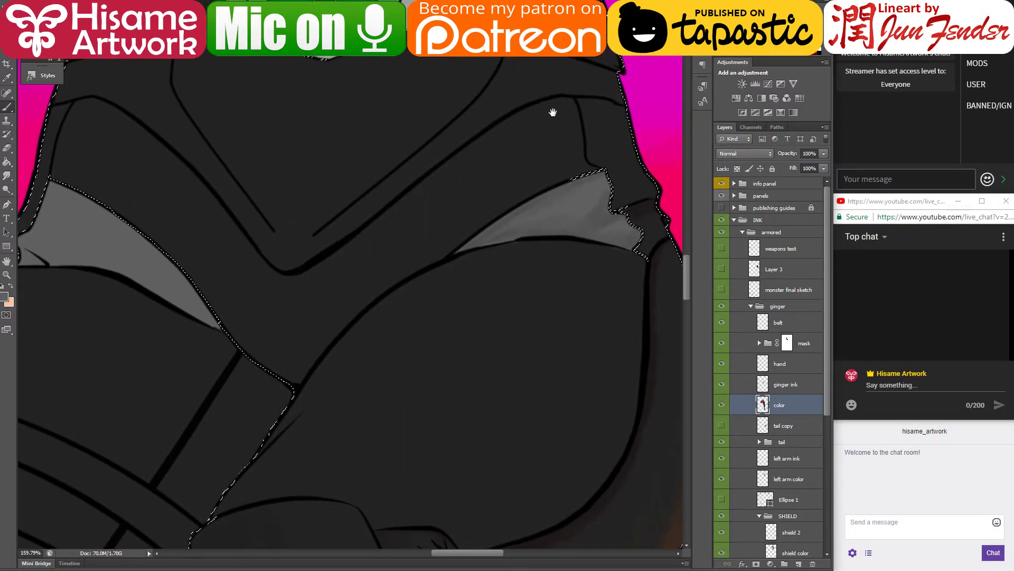
# Step: Clear the selection and save the document
pyautogui.moveTo(553, 112); pyautogui.dragTo(491, 174)
pyautogui.hotkey('ctrl', 'd')
pyautogui.hotkey('ctrl', 's')
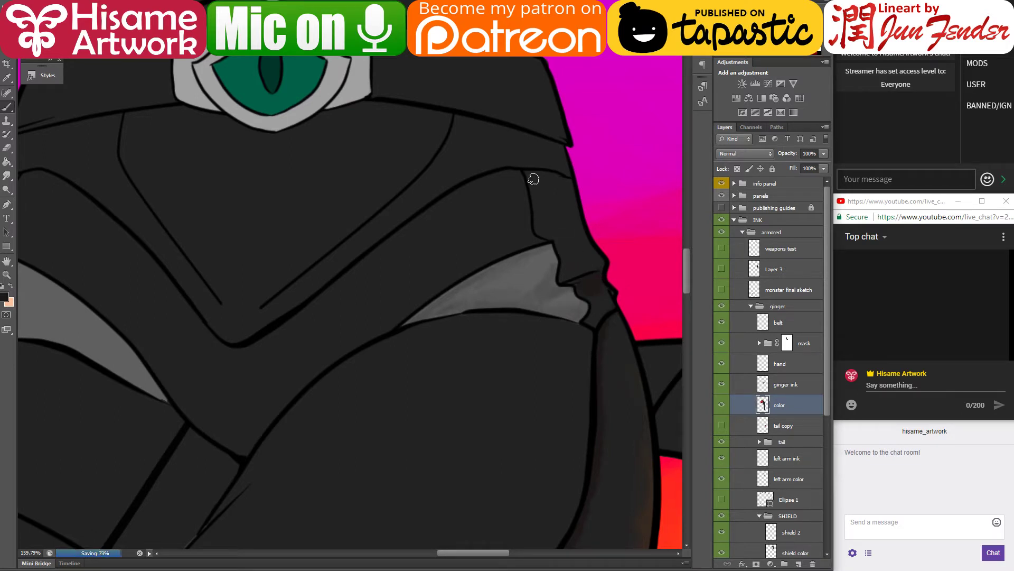
# Step: Select the dark hip armour and paint soft reddish-dark shading beneath the V-shaped seam on both sides
pyautogui.moveTo(539, 177); pyautogui.dragTo(596, 220)
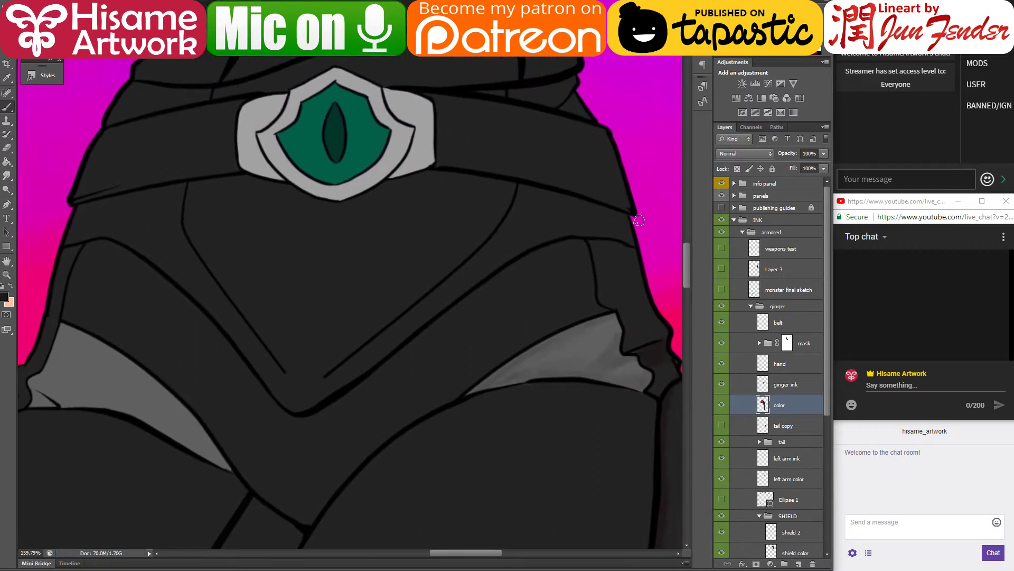
pyautogui.click(670, 351)
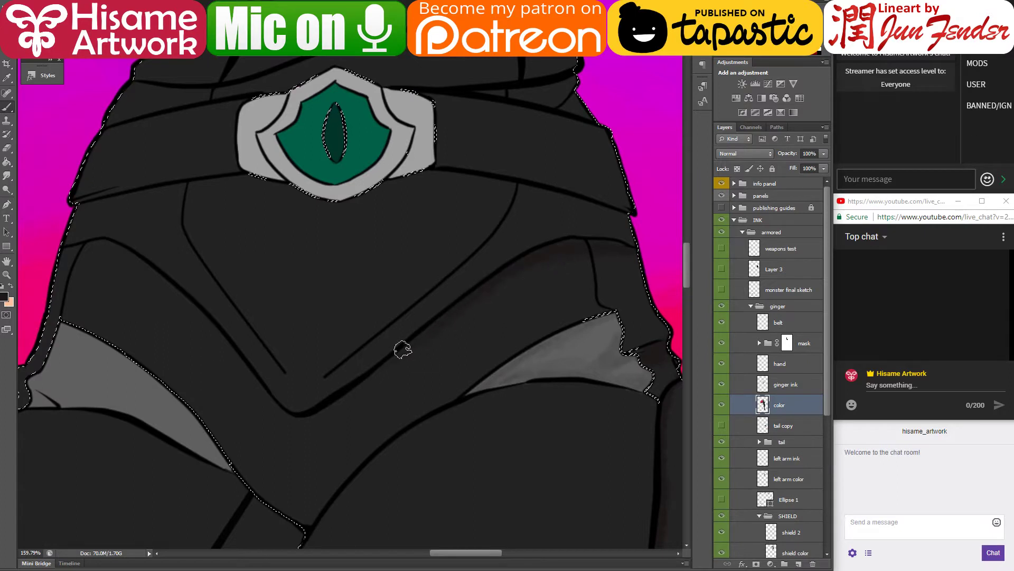
pyautogui.hscroll(-5, 324, 274)
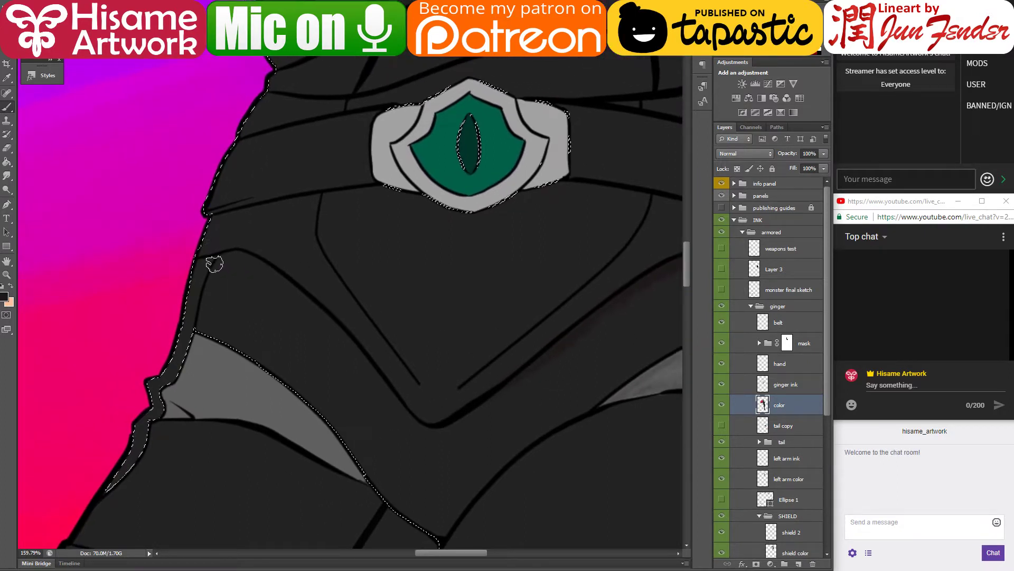
pyautogui.moveTo(298, 295); pyautogui.dragTo(417, 437)
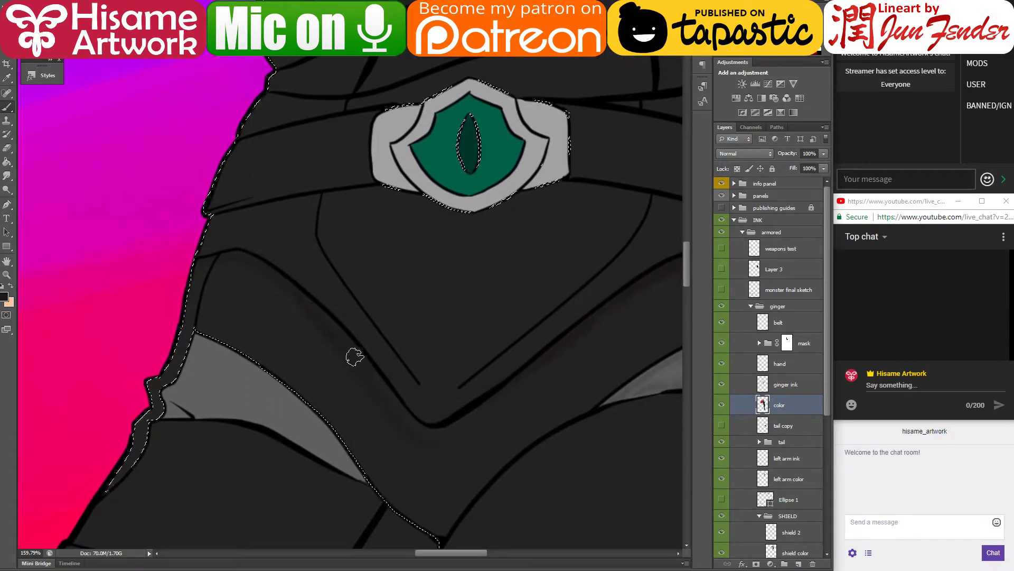
pyautogui.moveTo(432, 401)
pyautogui.mouseDown()
pyautogui.moveTo(550, 344)
pyautogui.moveTo(525, 379)
pyautogui.moveTo(440, 427)
pyautogui.moveTo(568, 341)
pyautogui.moveTo(419, 436)
pyautogui.moveTo(305, 275)
pyautogui.moveTo(283, 302)
pyautogui.mouseUp()
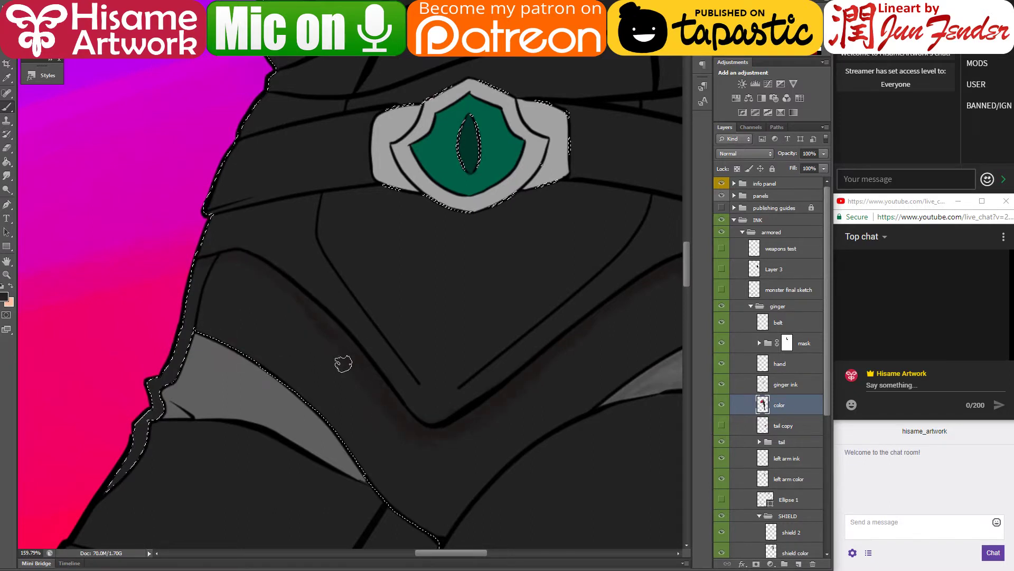
pyautogui.moveTo(343, 364)
pyautogui.mouseDown()
pyautogui.moveTo(374, 409)
pyautogui.moveTo(613, 332)
pyautogui.moveTo(387, 449)
pyautogui.mouseUp()
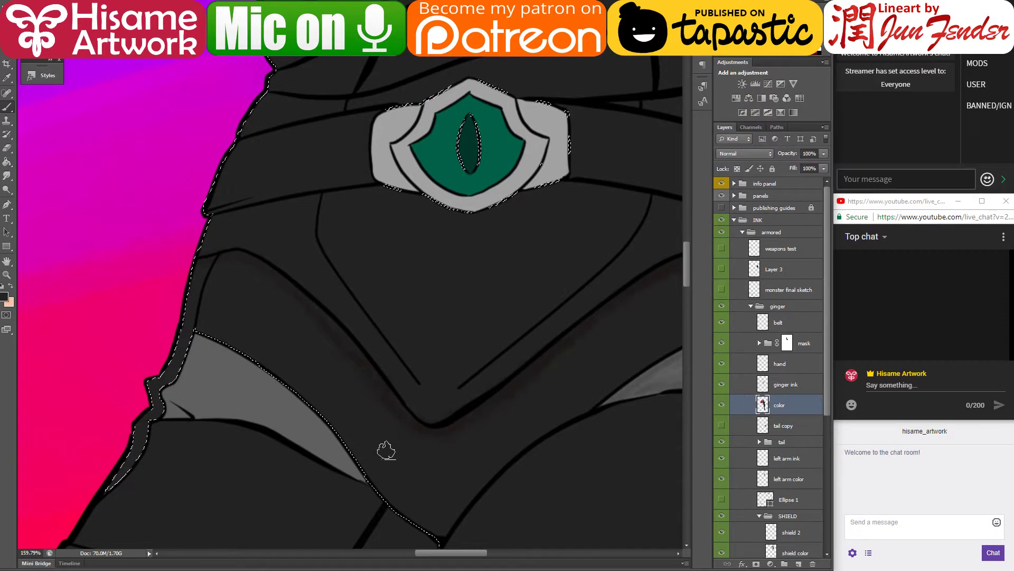
pyautogui.moveTo(557, 335); pyautogui.dragTo(425, 362)
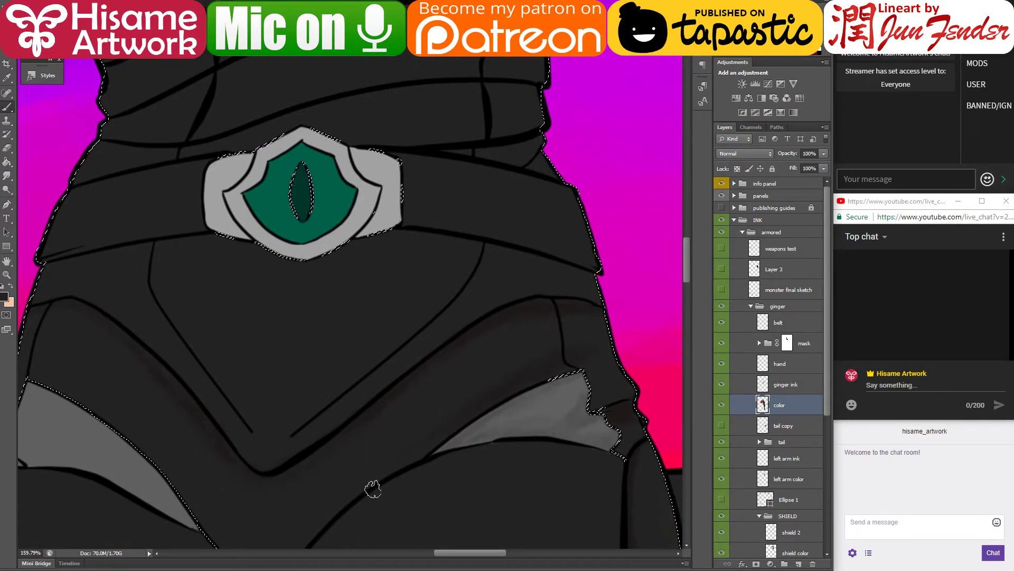
# Step: Shade the armour beneath the belt and along the edges of the central V-shaped panel with the dark tone
pyautogui.scroll(-2, 519, 281)
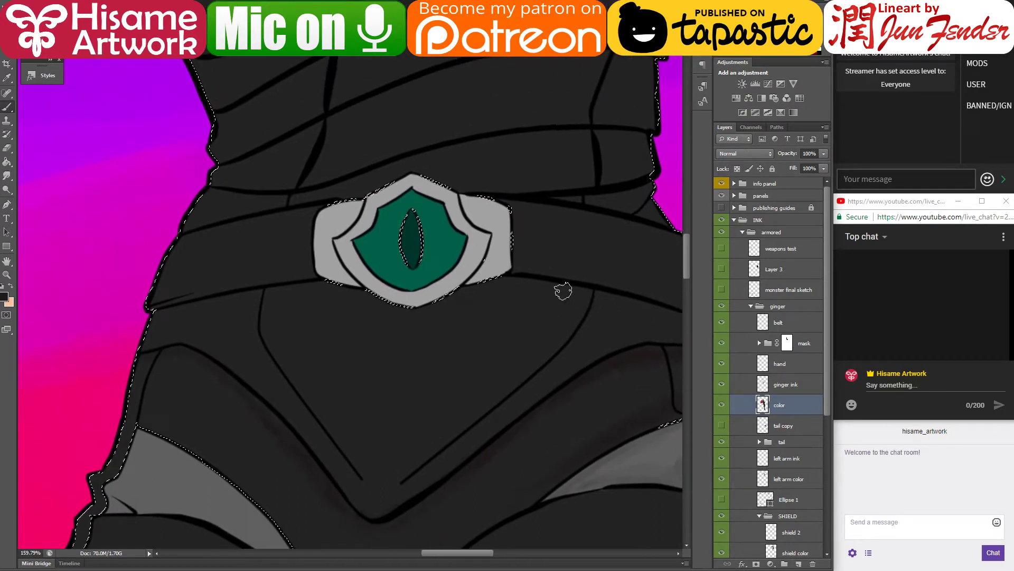
pyautogui.scroll(2, 486, 296)
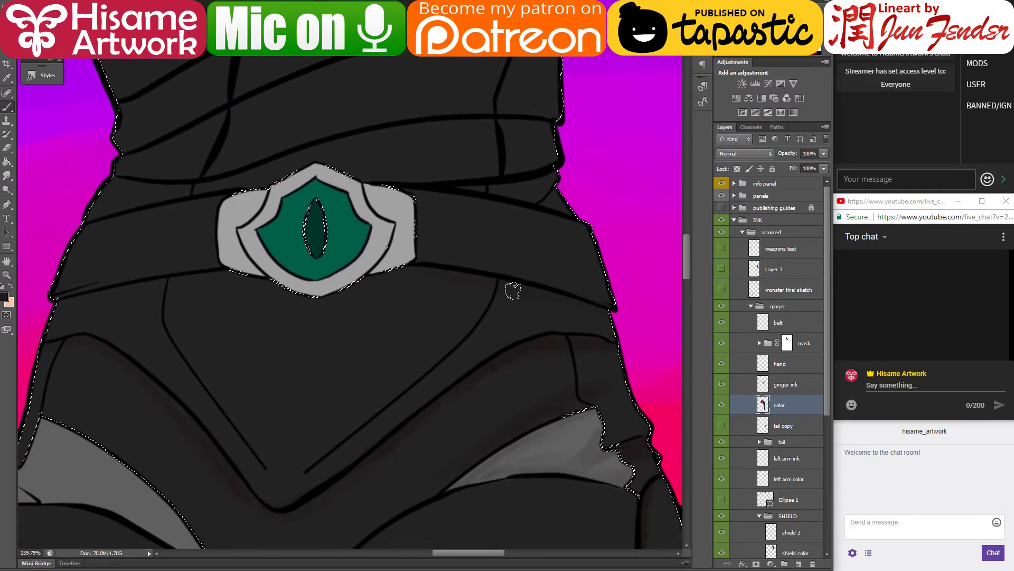
pyautogui.moveTo(172, 277); pyautogui.dragTo(424, 306)
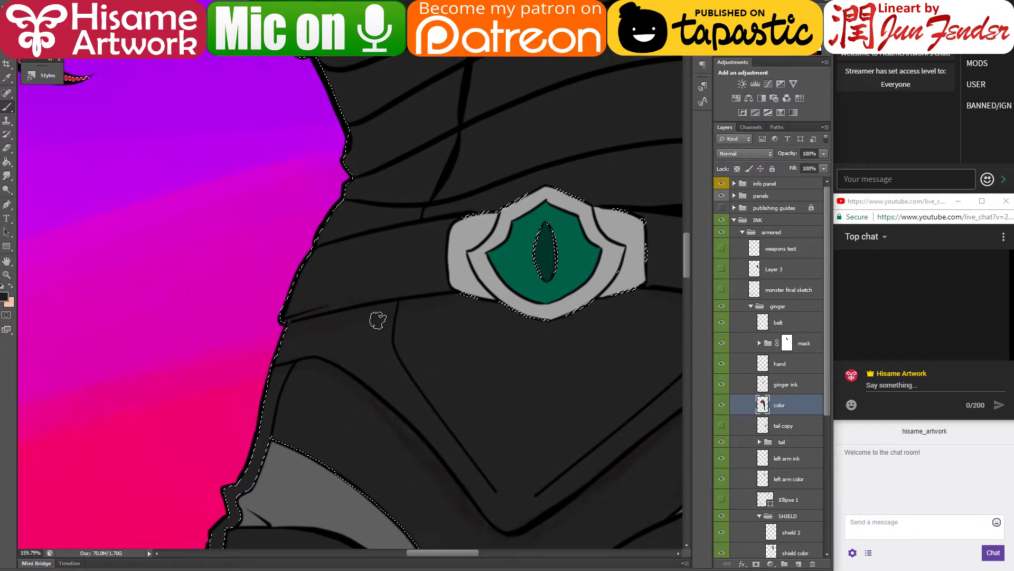
pyautogui.moveTo(419, 430); pyautogui.dragTo(336, 283)
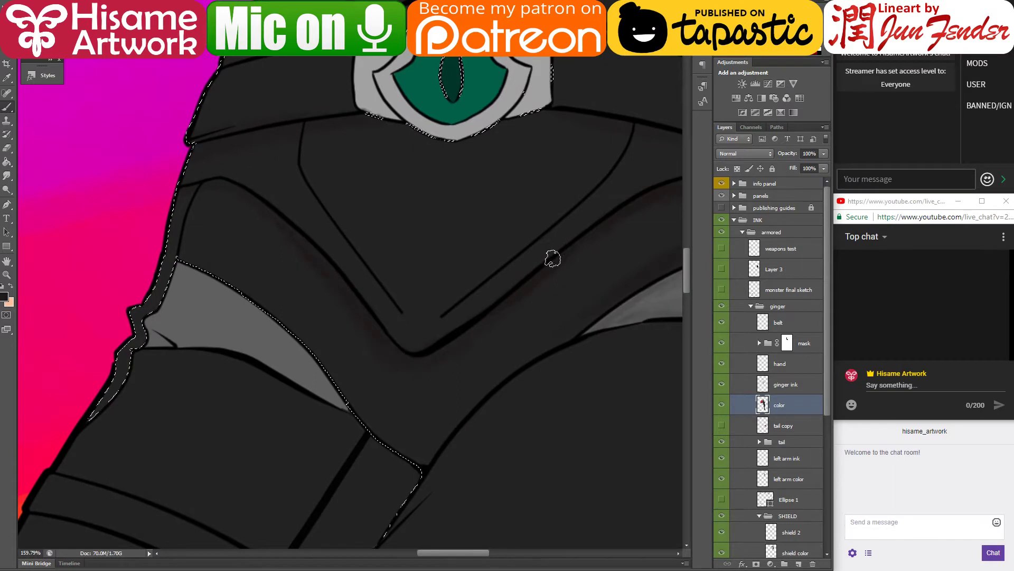
pyautogui.moveTo(581, 155); pyautogui.dragTo(536, 261)
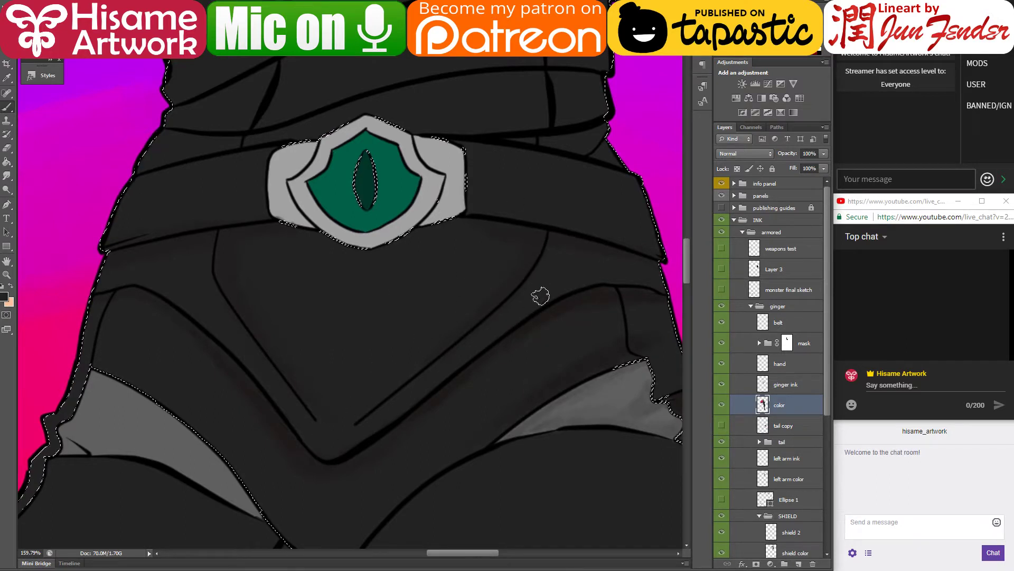
# Step: Shade the hip armour's outer side sections beside the grey patches, using a dark tone sampled from the painted shading
pyautogui.moveTo(373, 419); pyautogui.dragTo(433, 294)
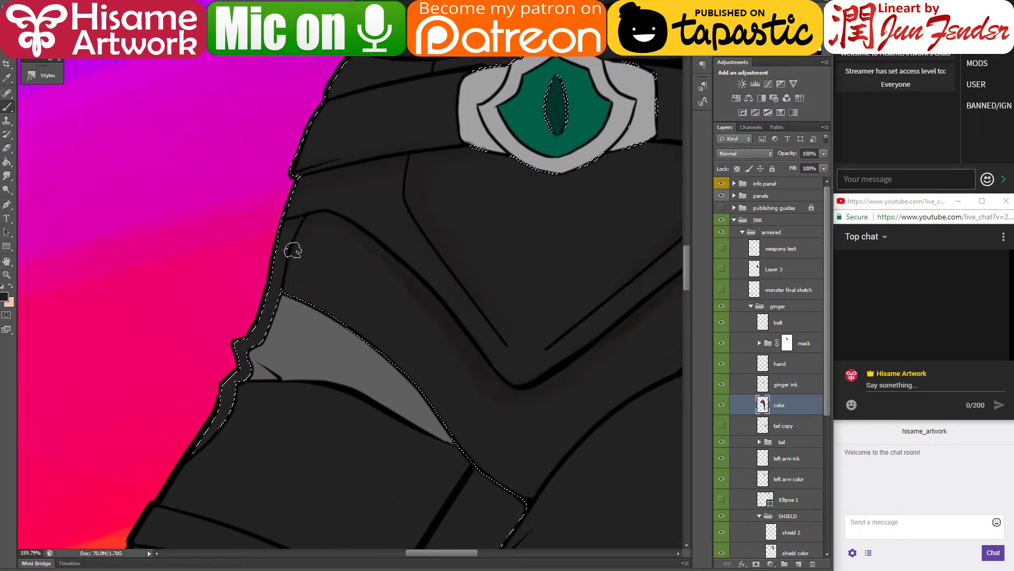
pyautogui.moveTo(294, 253); pyautogui.dragTo(422, 175)
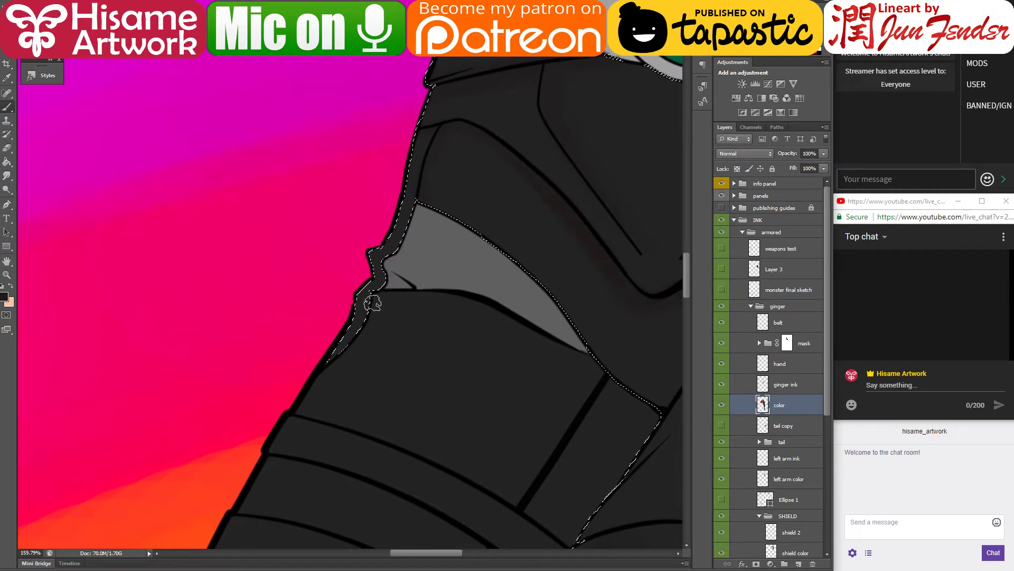
pyautogui.moveTo(448, 181); pyautogui.dragTo(328, 320)
pyautogui.moveTo(387, 287); pyautogui.dragTo(158, 192)
pyautogui.keyDown('alt'); pyautogui.click(514, 371); pyautogui.keyUp('alt')
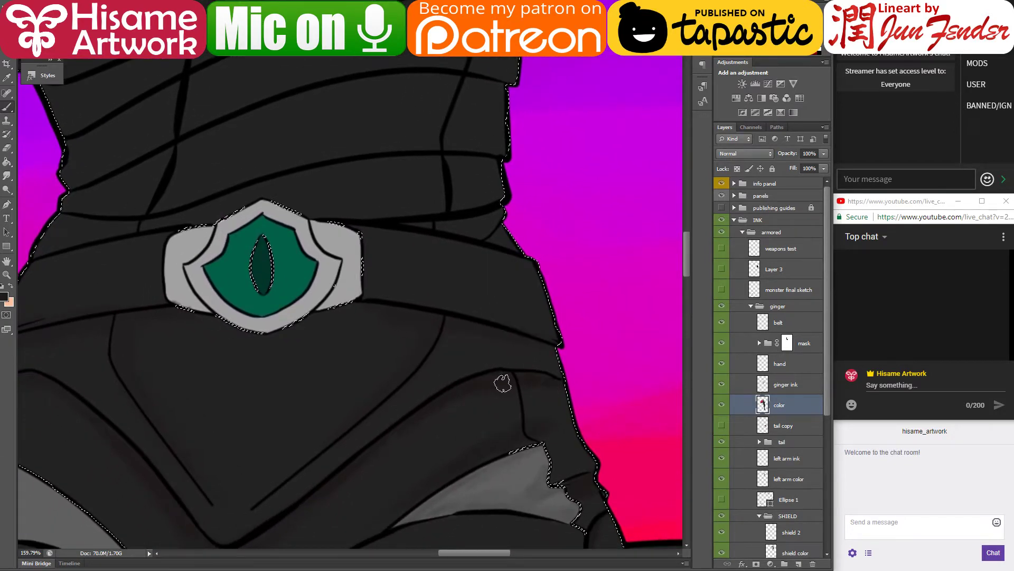
pyautogui.moveTo(486, 378)
pyautogui.mouseDown()
pyautogui.moveTo(587, 381)
pyautogui.moveTo(495, 391)
pyautogui.moveTo(550, 384)
pyautogui.moveTo(526, 378)
pyautogui.mouseUp()
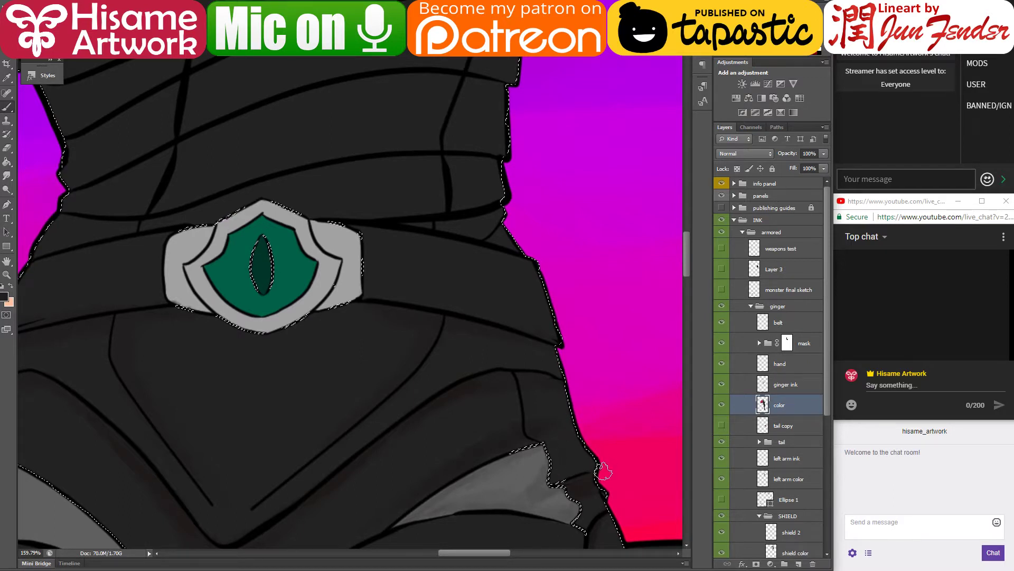
# Step: Clear the selection and darken the armour just beneath the belt buckle with foreground colour #201919
pyautogui.moveTo(538, 325)
pyautogui.mouseDown()
pyautogui.moveTo(552, 464)
pyautogui.moveTo(498, 419)
pyautogui.moveTo(394, 425)
pyautogui.moveTo(361, 414)
pyautogui.moveTo(199, 426)
pyautogui.moveTo(131, 412)
pyautogui.moveTo(181, 419)
pyautogui.moveTo(168, 426)
pyautogui.moveTo(343, 412)
pyautogui.mouseUp()
pyautogui.hotkey('ctrl', 'd')
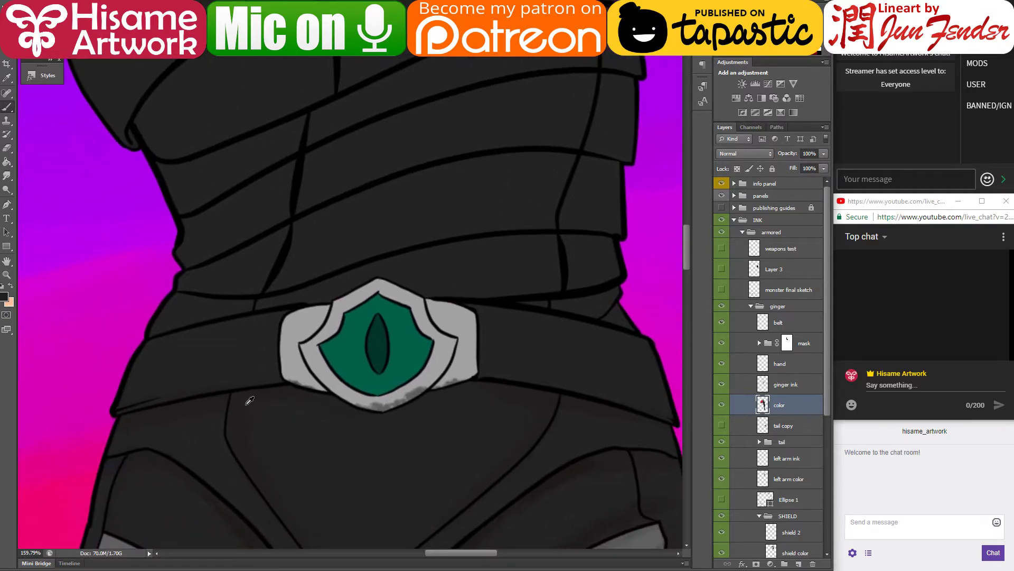
pyautogui.click(4, 300)
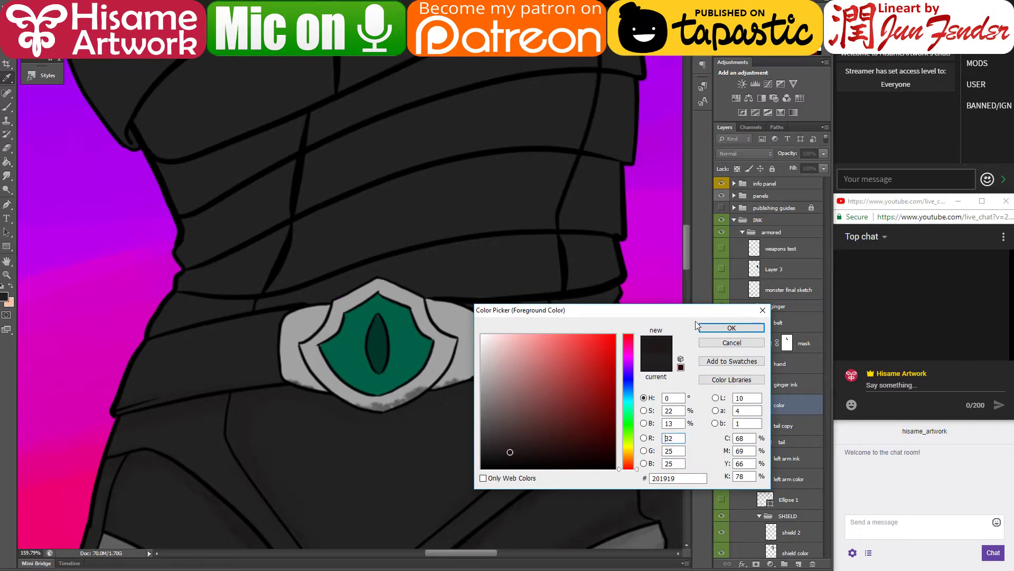
pyautogui.click(719, 328)
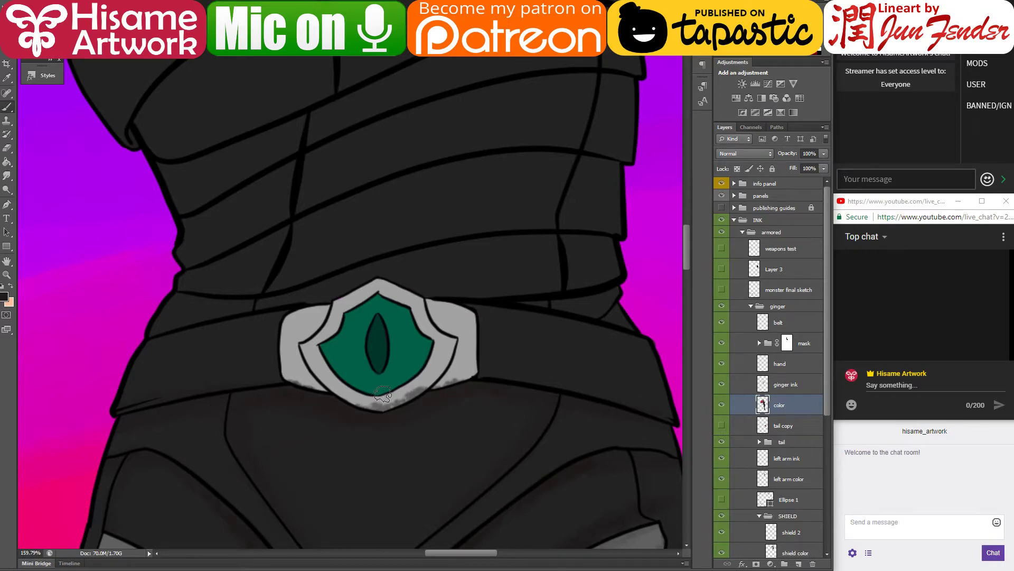
# Step: Paint a grey shadow on the buckle's right side plate along the outer edge of the shield-shaped rim
pyautogui.scroll(5, 393, 365)
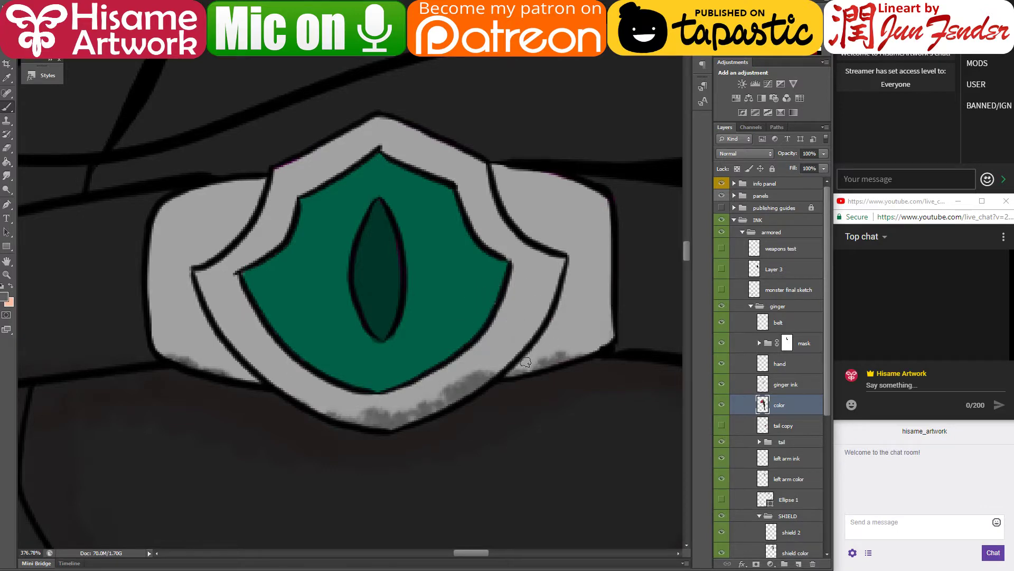
pyautogui.moveTo(526, 362)
pyautogui.mouseDown()
pyautogui.moveTo(554, 321)
pyautogui.moveTo(529, 355)
pyautogui.moveTo(566, 276)
pyautogui.mouseUp()
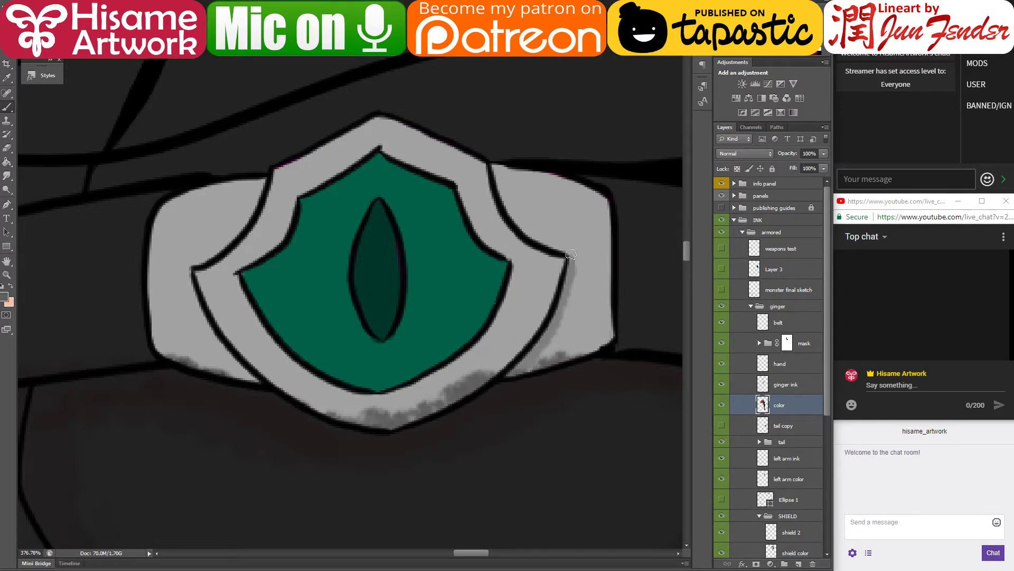
pyautogui.moveTo(540, 240)
pyautogui.mouseDown()
pyautogui.moveTo(502, 192)
pyautogui.moveTo(511, 222)
pyautogui.mouseUp()
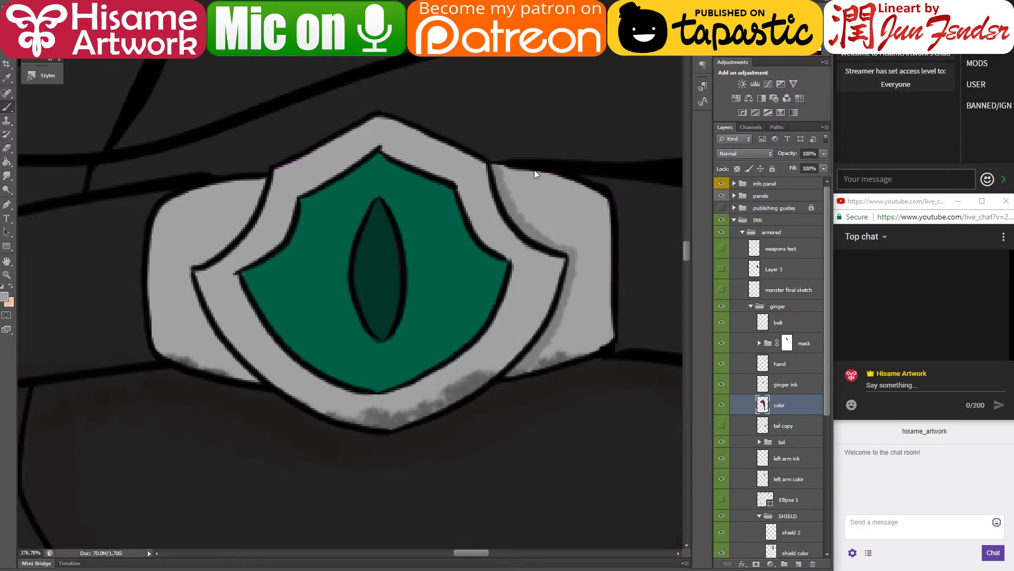
# Step: Paint a soft dark shadow on the belt along the buckle's right end using sampled dark tones, and save the document
pyautogui.keyDown('alt'); pyautogui.click(625, 193); pyautogui.keyUp('alt')
pyautogui.moveTo(616, 198); pyautogui.dragTo(594, 174)
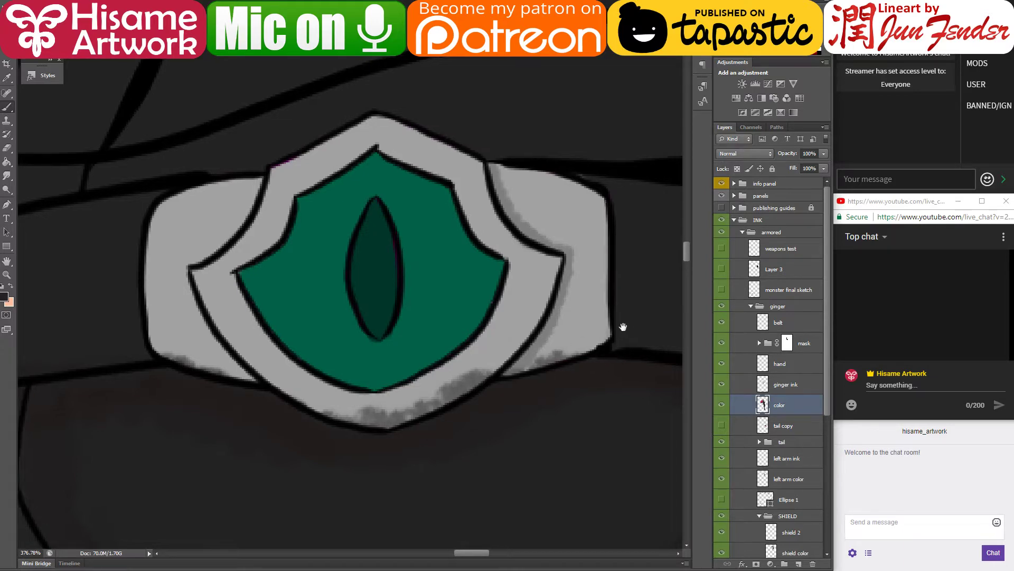
pyautogui.moveTo(622, 324); pyautogui.dragTo(518, 395)
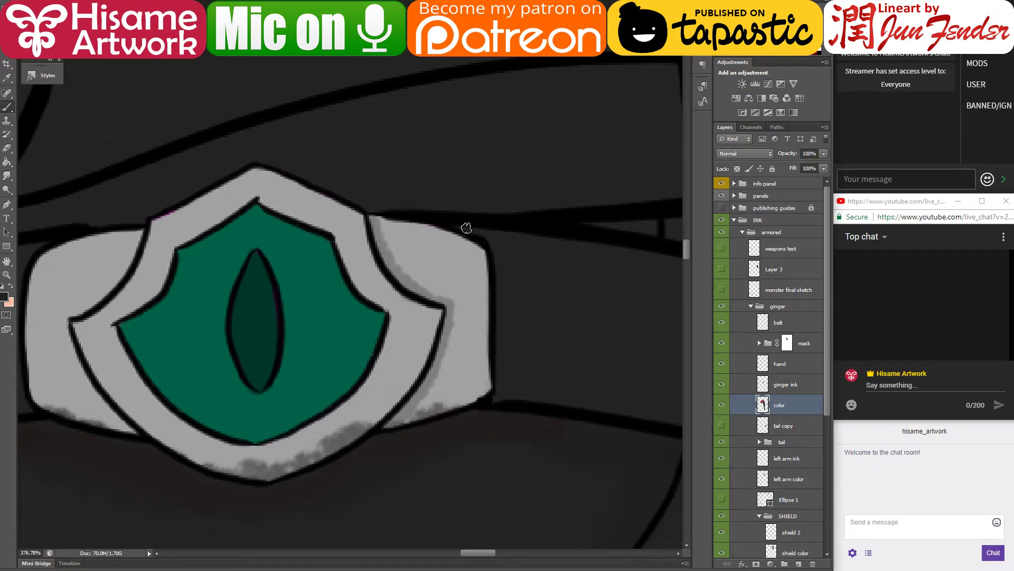
pyautogui.keyDown('alt'); pyautogui.click(518, 400); pyautogui.keyUp('alt')
pyautogui.moveTo(482, 237)
pyautogui.mouseDown()
pyautogui.moveTo(500, 268)
pyautogui.moveTo(497, 397)
pyautogui.mouseUp()
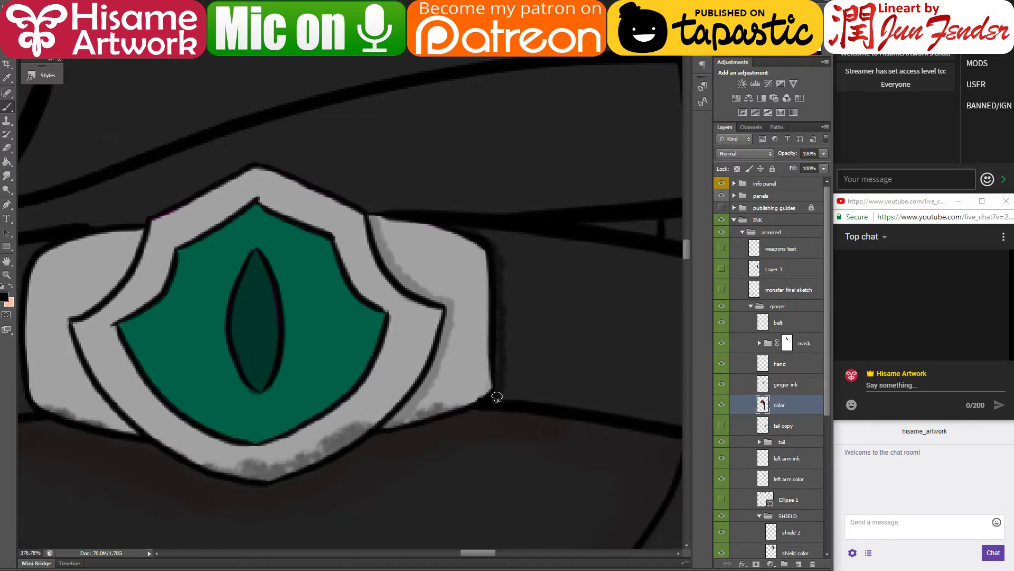
pyautogui.keyDown('alt'); pyautogui.click(506, 312); pyautogui.keyUp('alt')
pyautogui.moveTo(506, 256); pyautogui.dragTo(498, 400)
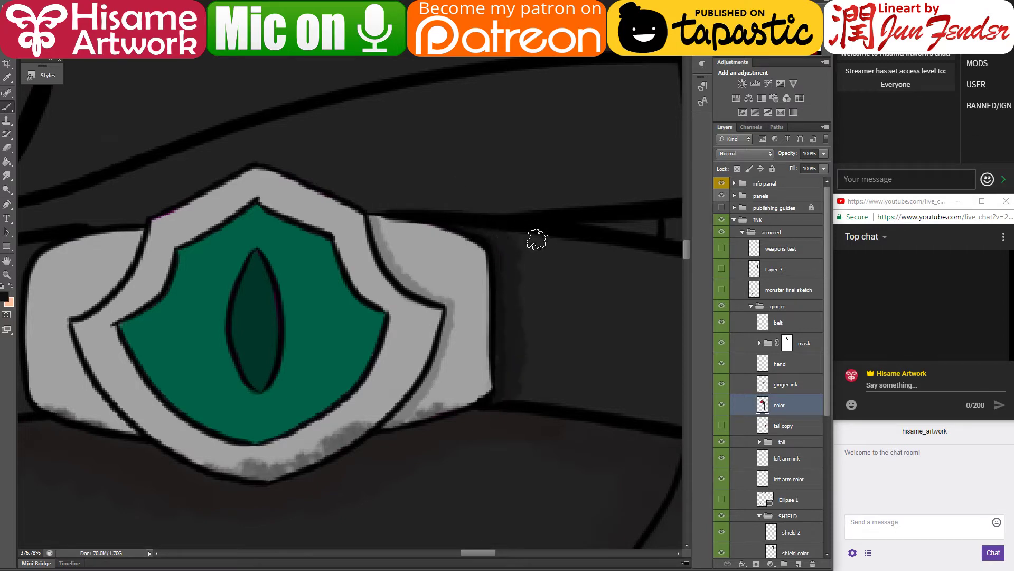
pyautogui.keyDown('alt'); pyautogui.click(511, 244); pyautogui.keyUp('alt')
pyautogui.hotkey('ctrl', 's')
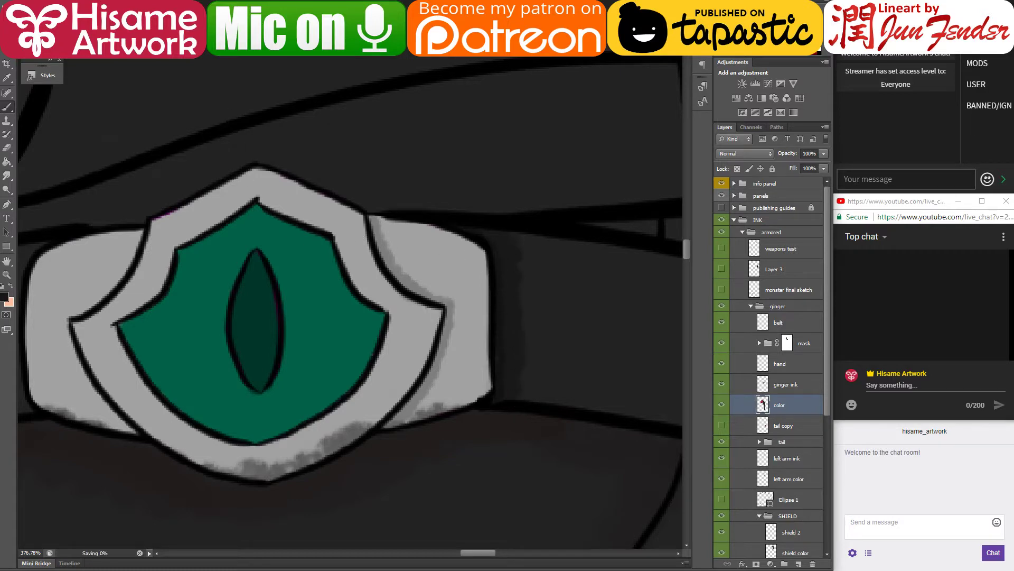
# Step: Show the Navigator and enlarge it to preview the full cover while keeping the canvas view near the belt buckle
pyautogui.hotkey('alt', 'h')
pyautogui.press('Left')
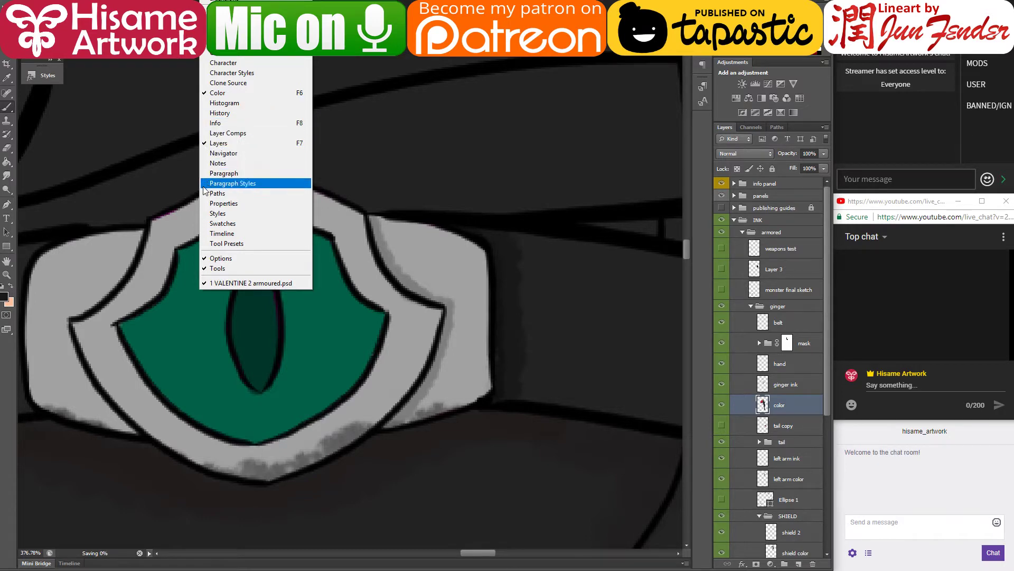
pyautogui.click(207, 152)
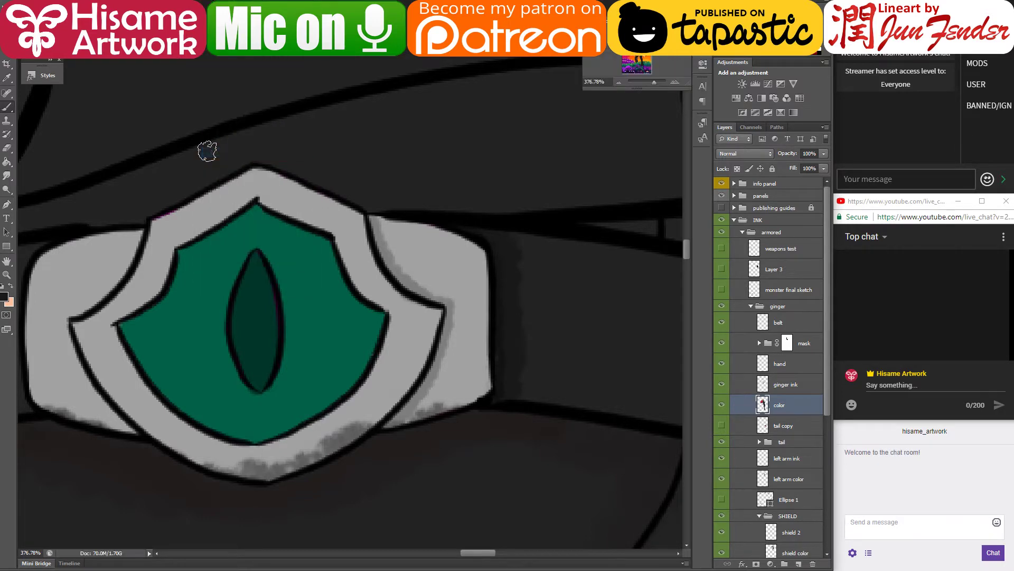
pyautogui.moveTo(641, 89); pyautogui.dragTo(608, 218)
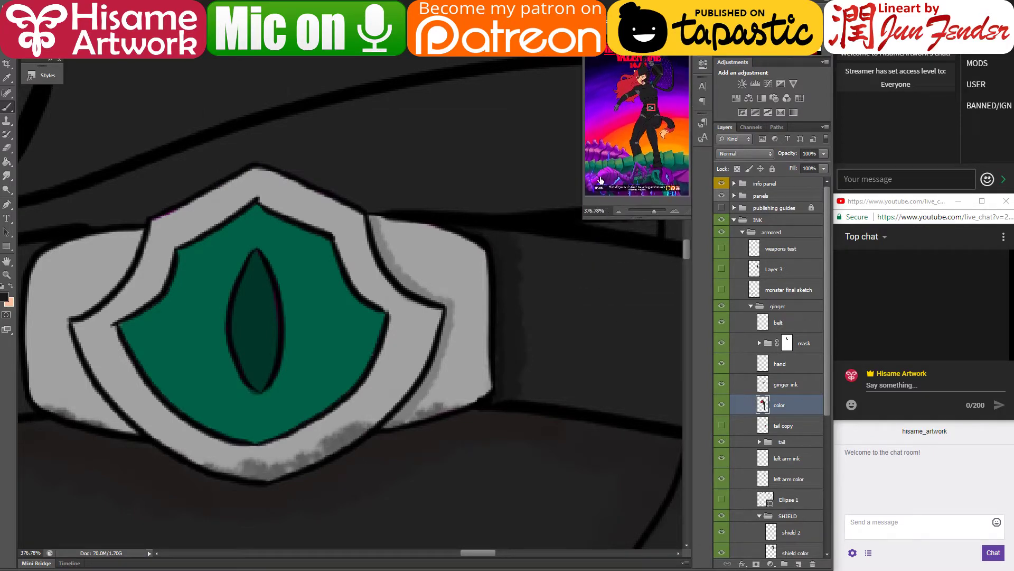
pyautogui.click(584, 128)
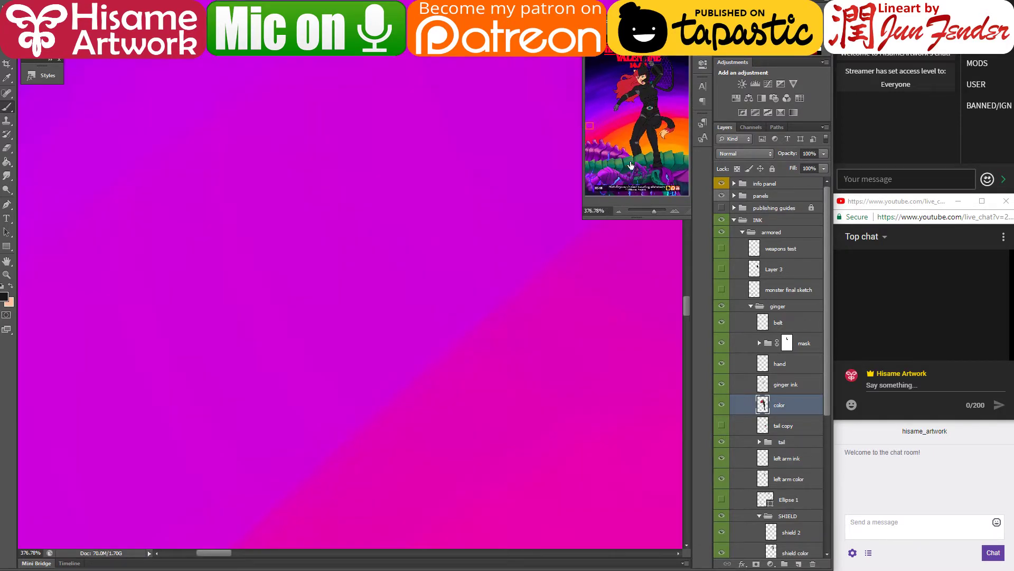
pyautogui.moveTo(653, 110); pyautogui.dragTo(649, 110)
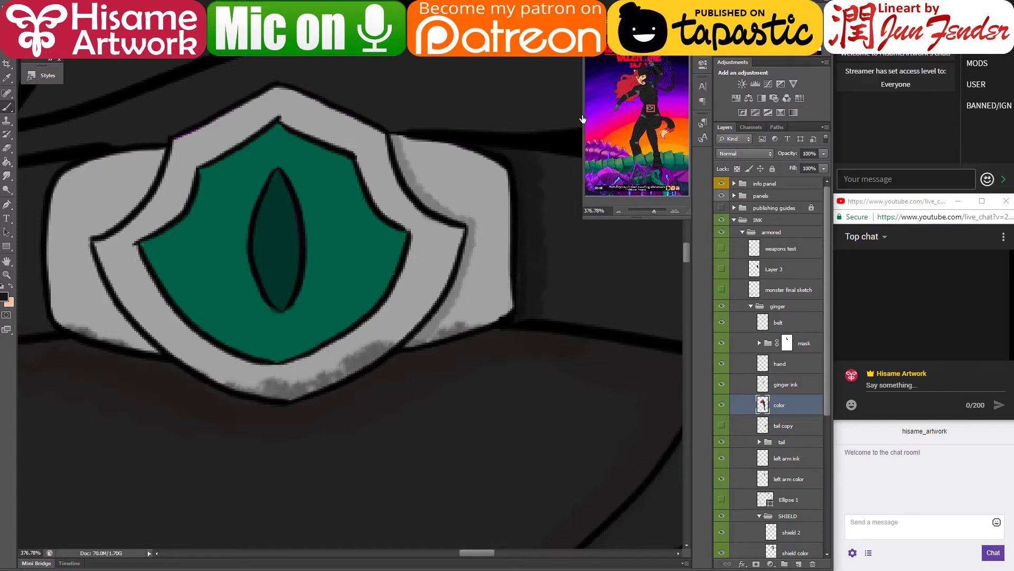
pyautogui.click(584, 120)
pyautogui.click(651, 107)
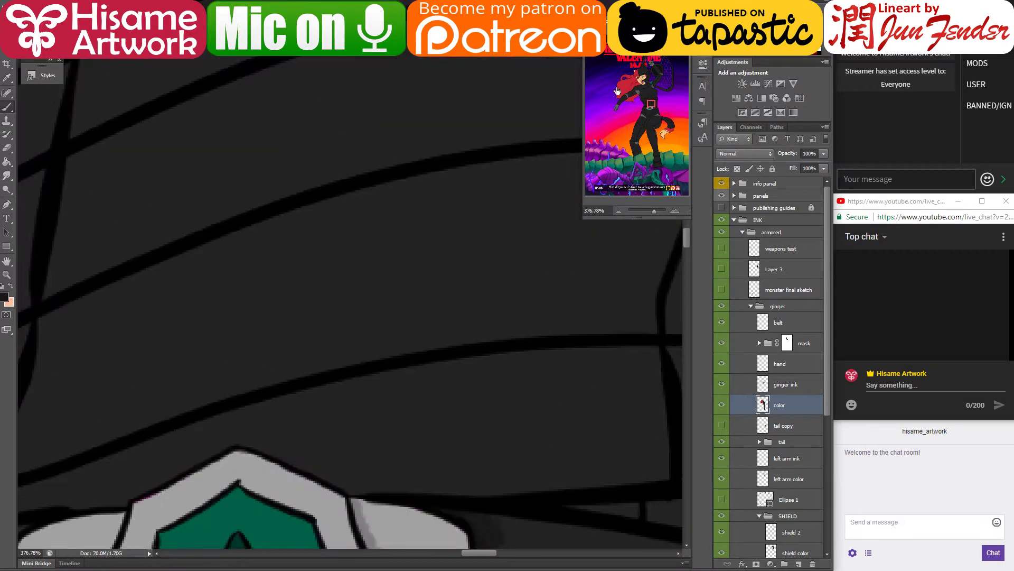
# Step: Enlarge the Navigator preview further and place it partly over the side panels, leaving the color layer accessible
pyautogui.moveTo(584, 218); pyautogui.dragTo(467, 380)
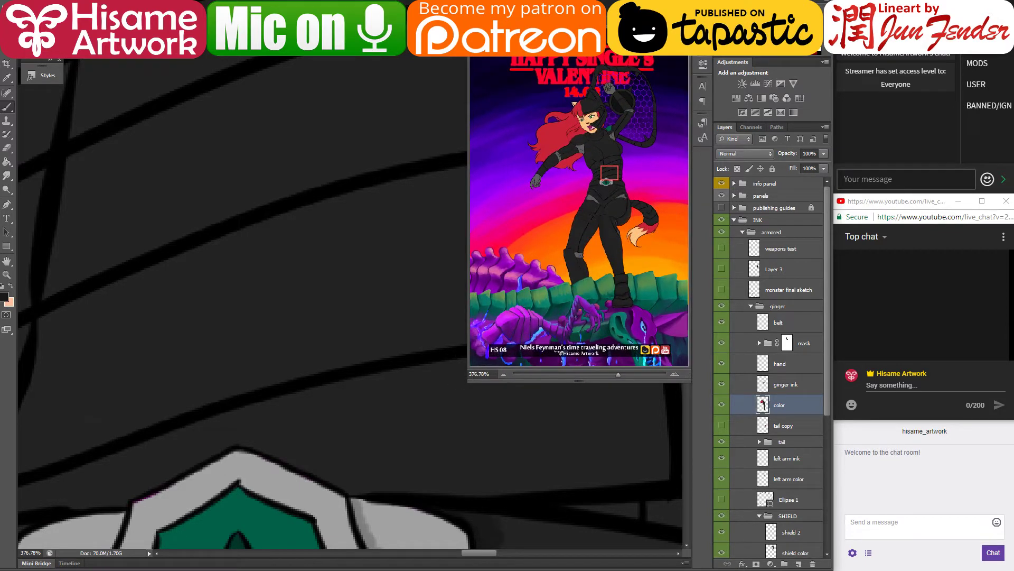
pyautogui.moveTo(485, 22); pyautogui.dragTo(626, 7)
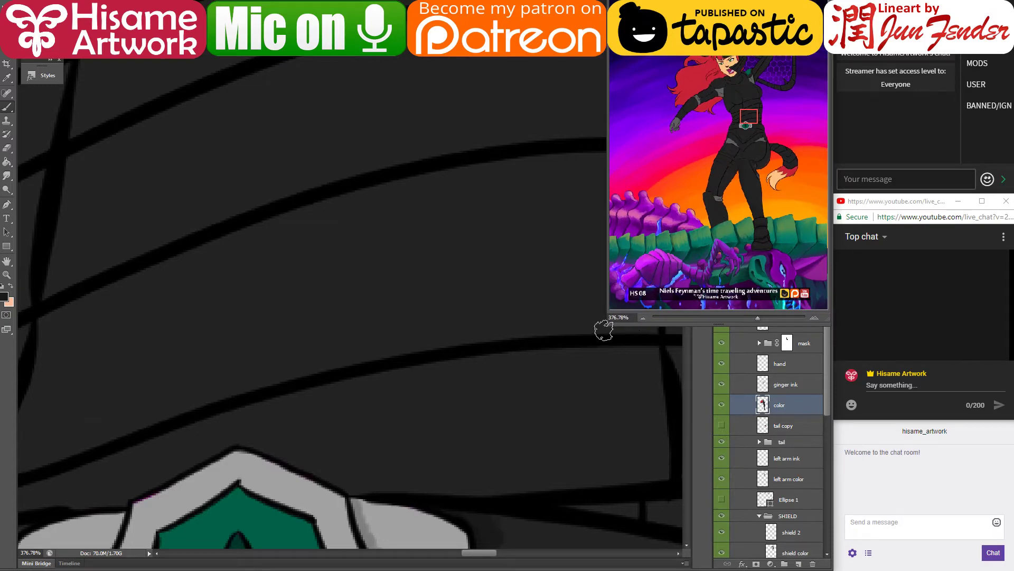
pyautogui.moveTo(608, 325); pyautogui.dragTo(625, 274)
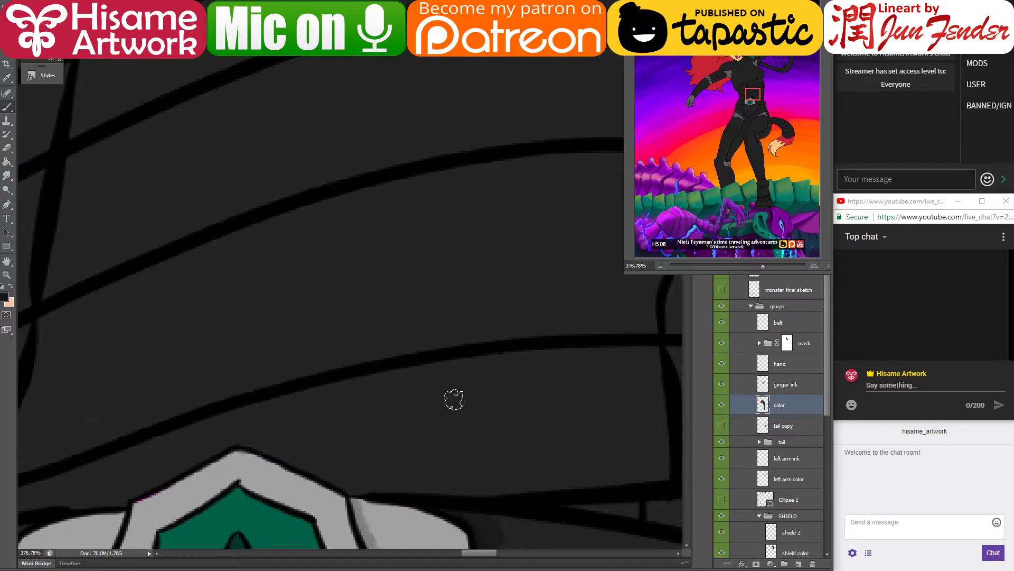
# Step: Blend the shading on the buckle's right side plate using grey tones sampled from the plate
pyautogui.moveTo(490, 454)
pyautogui.mouseDown()
pyautogui.moveTo(491, 281)
pyautogui.moveTo(460, 173)
pyautogui.mouseUp()
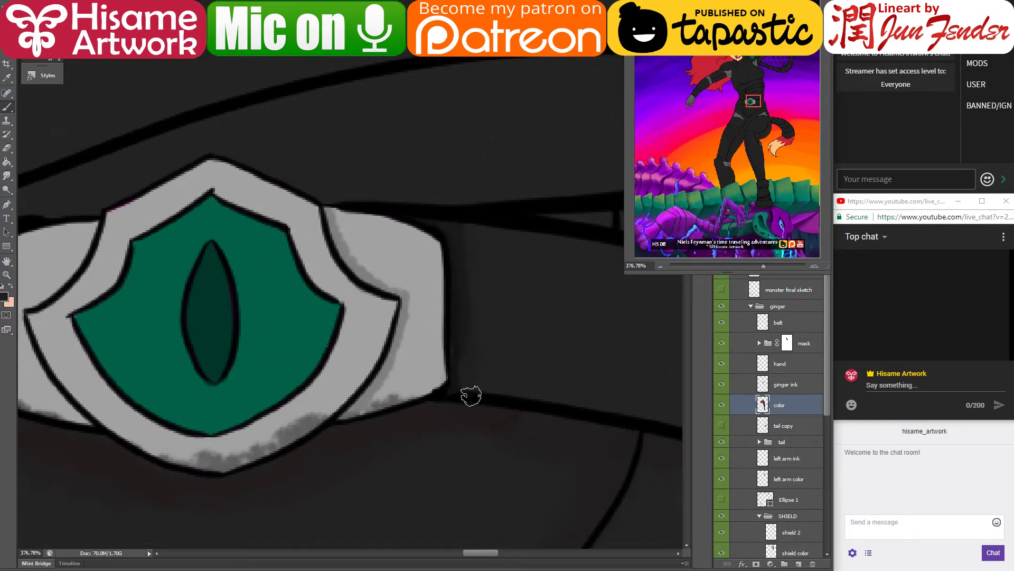
pyautogui.moveTo(449, 367); pyautogui.dragTo(571, 351)
pyautogui.keyDown('alt'); pyautogui.click(501, 383); pyautogui.keyUp('alt')
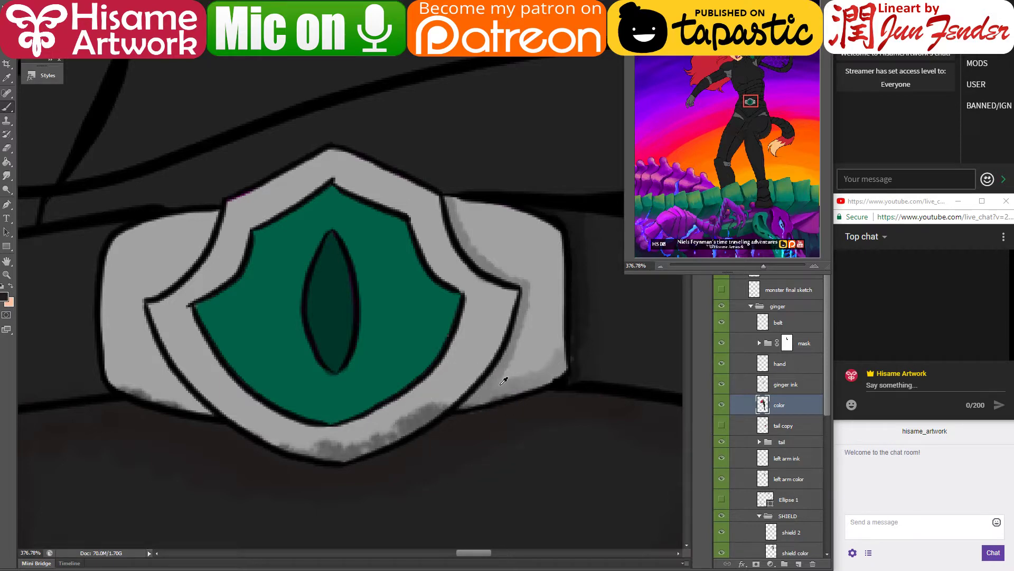
pyautogui.keyDown('alt'); pyautogui.click(496, 396); pyautogui.keyUp('alt')
pyautogui.keyDown('alt'); pyautogui.click(508, 359); pyautogui.keyUp('alt')
pyautogui.moveTo(510, 380)
pyautogui.mouseDown()
pyautogui.moveTo(550, 364)
pyautogui.moveTo(491, 380)
pyautogui.moveTo(557, 348)
pyautogui.moveTo(545, 320)
pyautogui.moveTo(510, 380)
pyautogui.moveTo(549, 330)
pyautogui.moveTo(547, 363)
pyautogui.moveTo(550, 356)
pyautogui.moveTo(494, 390)
pyautogui.moveTo(517, 376)
pyautogui.moveTo(537, 337)
pyautogui.moveTo(548, 359)
pyautogui.moveTo(520, 364)
pyautogui.moveTo(521, 276)
pyautogui.mouseUp()
pyautogui.keyDown('alt'); pyautogui.click(545, 320); pyautogui.keyUp('alt')
pyautogui.moveTo(491, 332); pyautogui.dragTo(579, 328)
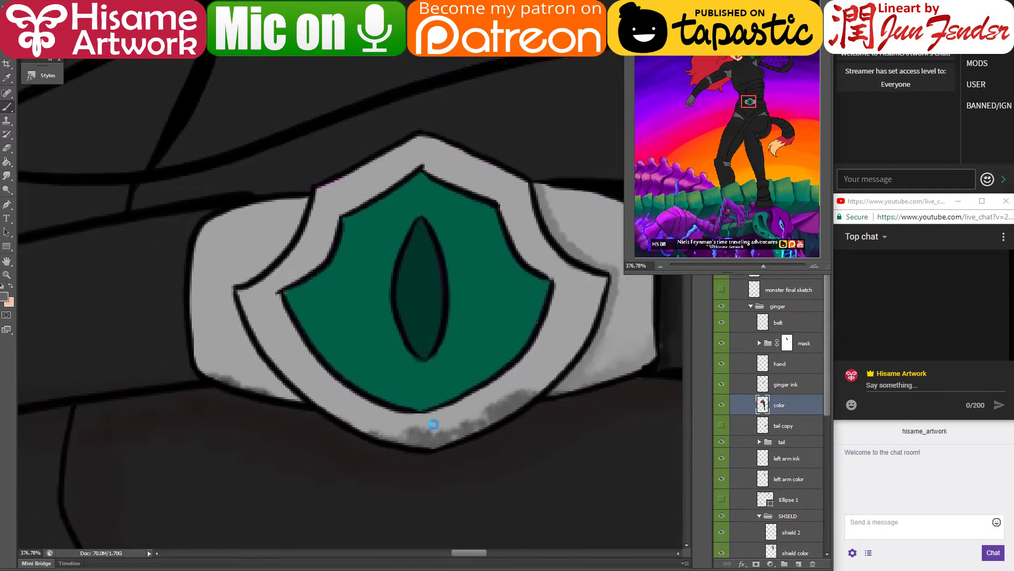
# Step: Smooth the rough grey shading along the lower rim of the buckle and extend it up both lower sides
pyautogui.moveTo(433, 424)
pyautogui.mouseDown()
pyautogui.moveTo(489, 407)
pyautogui.moveTo(425, 432)
pyautogui.moveTo(582, 362)
pyautogui.moveTo(582, 379)
pyautogui.moveTo(398, 424)
pyautogui.moveTo(548, 330)
pyautogui.moveTo(462, 416)
pyautogui.moveTo(566, 326)
pyautogui.moveTo(506, 396)
pyautogui.moveTo(477, 412)
pyautogui.moveTo(576, 305)
pyautogui.moveTo(501, 396)
pyautogui.moveTo(445, 422)
pyautogui.moveTo(564, 378)
pyautogui.moveTo(429, 441)
pyautogui.moveTo(416, 419)
pyautogui.moveTo(459, 434)
pyautogui.moveTo(433, 445)
pyautogui.moveTo(487, 418)
pyautogui.mouseUp()
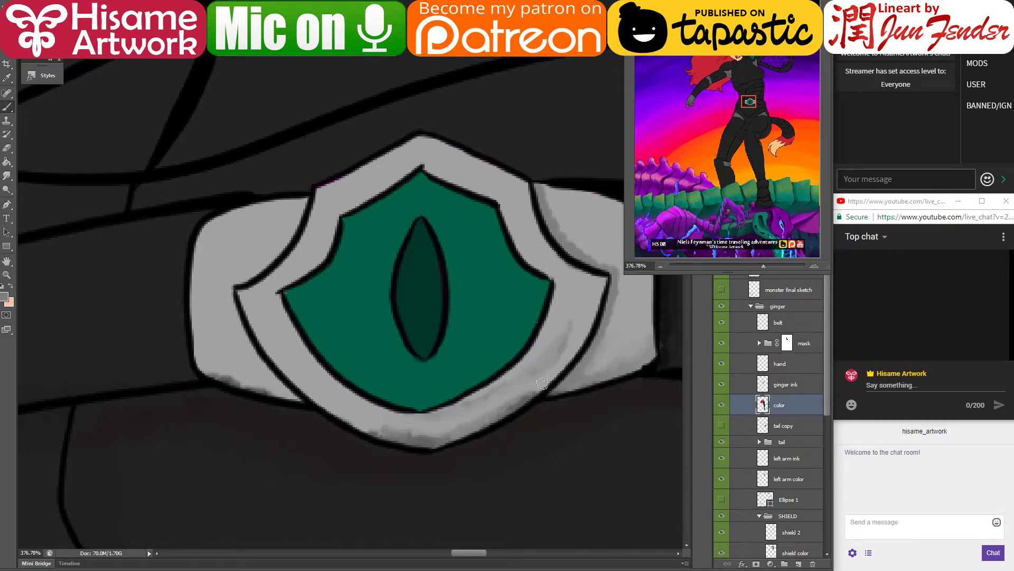
pyautogui.moveTo(543, 382)
pyautogui.mouseDown()
pyautogui.moveTo(595, 322)
pyautogui.moveTo(526, 343)
pyautogui.mouseUp()
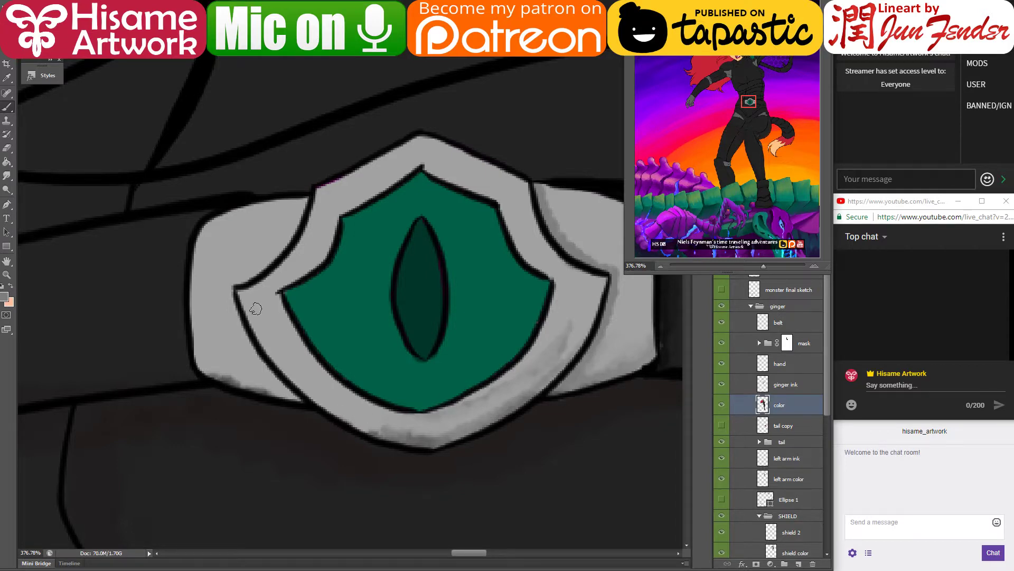
pyautogui.moveTo(291, 364)
pyautogui.mouseDown()
pyautogui.moveTo(286, 373)
pyautogui.moveTo(380, 436)
pyautogui.mouseUp()
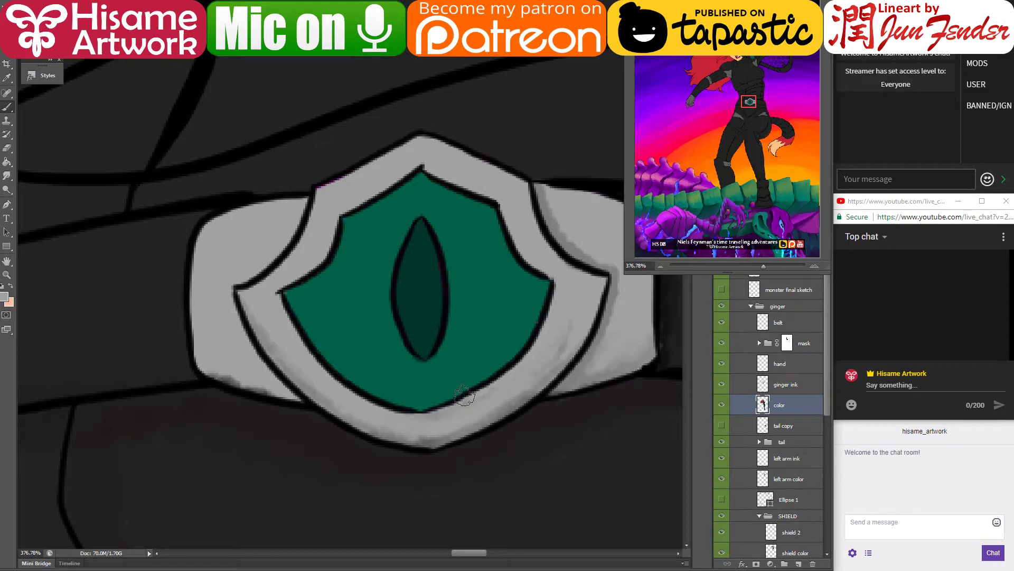
# Step: Shade the right pointed corner of the buckle's rim in soft grey, redoing the first stroke
pyautogui.moveTo(580, 335); pyautogui.dragTo(489, 401)
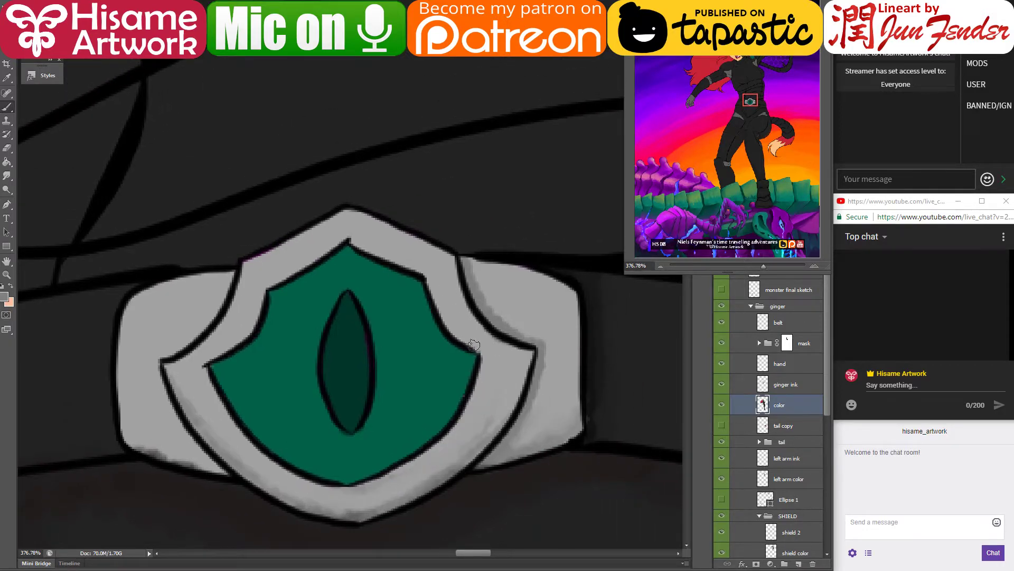
pyautogui.moveTo(445, 312); pyautogui.dragTo(501, 347)
pyautogui.hotkey('ctrl', 'z')
pyautogui.moveTo(435, 301)
pyautogui.mouseDown()
pyautogui.moveTo(474, 342)
pyautogui.moveTo(533, 365)
pyautogui.moveTo(489, 375)
pyautogui.mouseUp()
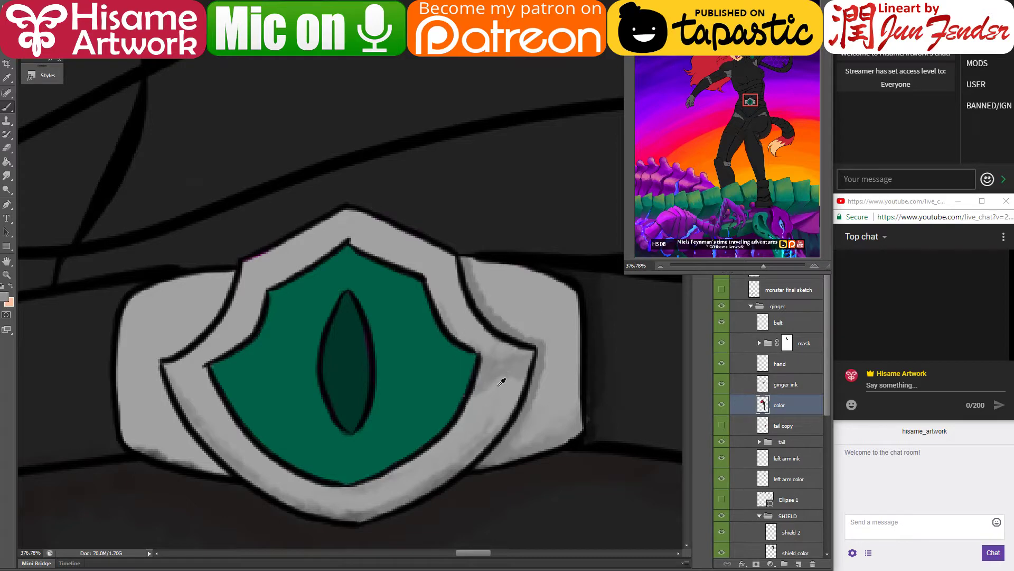
# Step: Shade the left pointed corner of the buckle's rim and the curved section above it with sampled greys
pyautogui.moveTo(507, 376)
pyautogui.mouseDown()
pyautogui.moveTo(466, 415)
pyautogui.moveTo(518, 371)
pyautogui.moveTo(467, 409)
pyautogui.moveTo(572, 392)
pyautogui.mouseUp()
pyautogui.keyDown('alt'); pyautogui.click(599, 323); pyautogui.keyUp('alt')
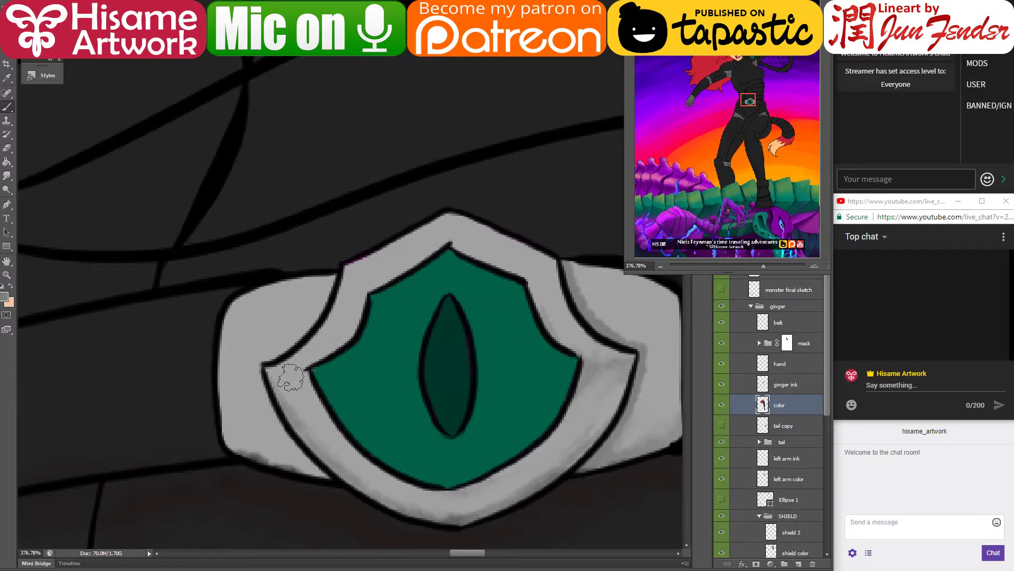
pyautogui.moveTo(296, 369); pyautogui.dragTo(272, 372)
pyautogui.moveTo(343, 269)
pyautogui.mouseDown()
pyautogui.moveTo(338, 317)
pyautogui.moveTo(352, 303)
pyautogui.moveTo(361, 310)
pyautogui.mouseUp()
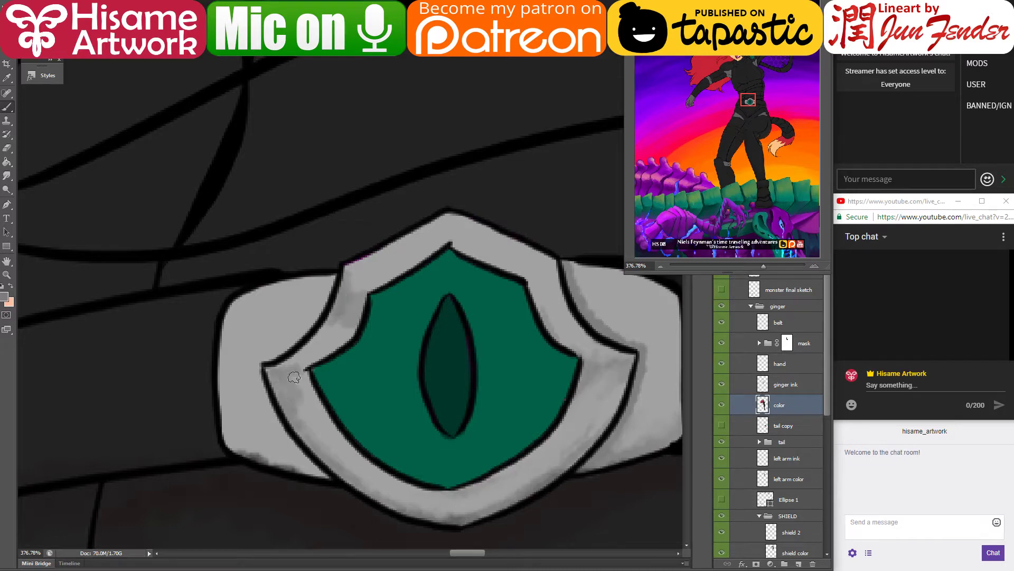
pyautogui.keyDown('alt'); pyautogui.click(307, 404); pyautogui.keyUp('alt')
pyautogui.keyDown('alt'); pyautogui.click(348, 302); pyautogui.keyUp('alt')
pyautogui.keyDown('alt'); pyautogui.click(382, 255); pyautogui.keyUp('alt')
# Step: Shade the outer and lower edges of the buckle's left side plate and blend them with sampled greys
pyautogui.moveTo(223, 389)
pyautogui.mouseDown()
pyautogui.moveTo(230, 442)
pyautogui.moveTo(325, 477)
pyautogui.moveTo(256, 385)
pyautogui.moveTo(279, 431)
pyautogui.moveTo(256, 373)
pyautogui.mouseUp()
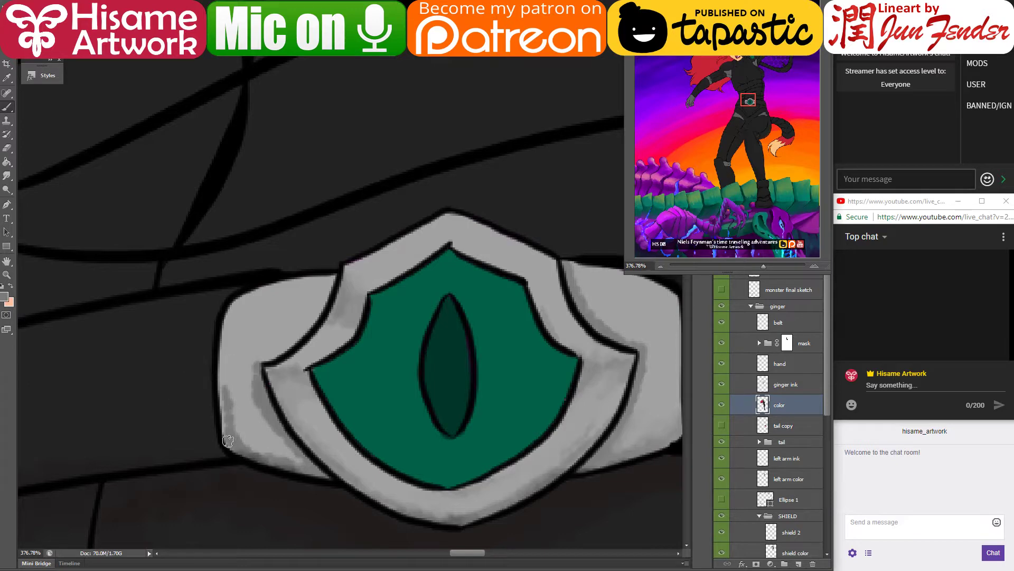
pyautogui.moveTo(228, 440)
pyautogui.mouseDown()
pyautogui.moveTo(232, 325)
pyautogui.moveTo(251, 304)
pyautogui.moveTo(229, 386)
pyautogui.moveTo(243, 307)
pyautogui.moveTo(210, 288)
pyautogui.moveTo(241, 342)
pyautogui.moveTo(231, 333)
pyautogui.moveTo(237, 318)
pyautogui.moveTo(253, 412)
pyautogui.moveTo(237, 361)
pyautogui.moveTo(235, 386)
pyautogui.moveTo(267, 450)
pyautogui.moveTo(251, 391)
pyautogui.moveTo(269, 443)
pyautogui.moveTo(253, 393)
pyautogui.moveTo(288, 454)
pyautogui.moveTo(243, 406)
pyautogui.mouseUp()
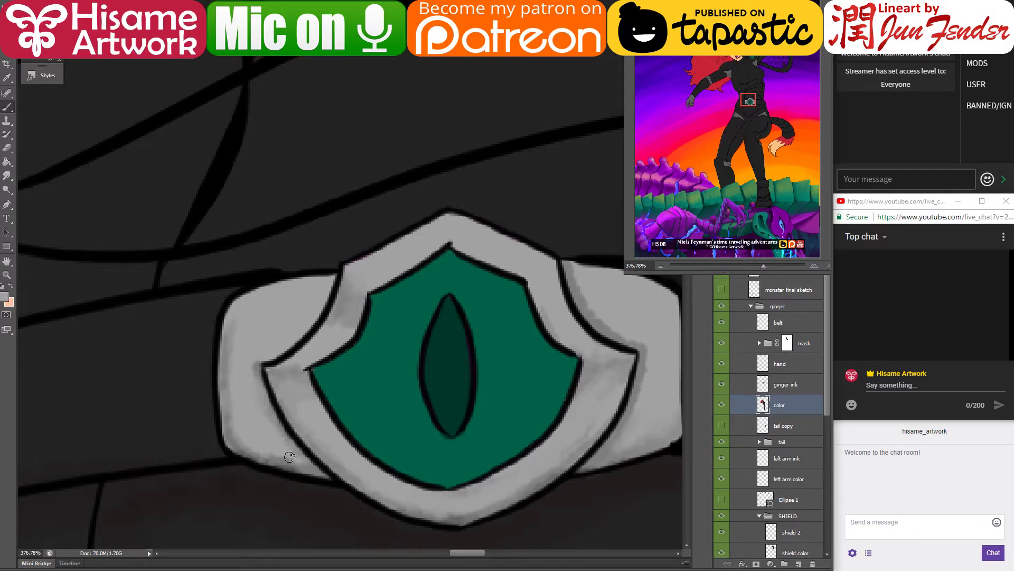
pyautogui.keyDown('alt'); pyautogui.click(312, 469); pyautogui.keyUp('alt')
pyautogui.moveTo(288, 450)
pyautogui.mouseDown()
pyautogui.moveTo(309, 463)
pyautogui.moveTo(287, 457)
pyautogui.moveTo(252, 416)
pyautogui.moveTo(281, 453)
pyautogui.moveTo(267, 460)
pyautogui.moveTo(234, 436)
pyautogui.moveTo(235, 377)
pyautogui.moveTo(250, 431)
pyautogui.moveTo(235, 406)
pyautogui.moveTo(288, 450)
pyautogui.moveTo(264, 396)
pyautogui.mouseUp()
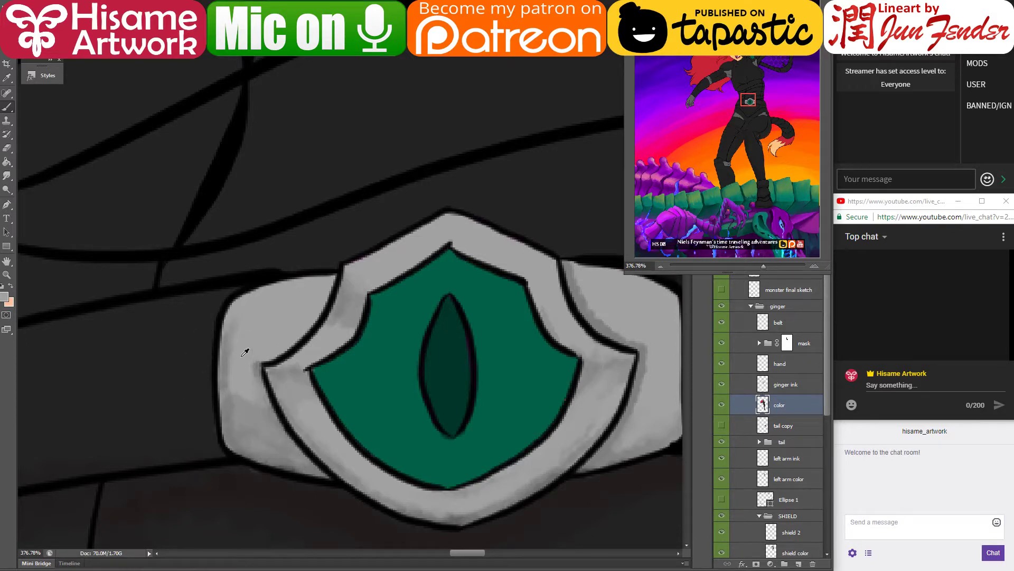
pyautogui.moveTo(245, 352)
pyautogui.mouseDown()
pyautogui.moveTo(244, 386)
pyautogui.moveTo(260, 412)
pyautogui.moveTo(238, 407)
pyautogui.moveTo(254, 358)
pyautogui.mouseUp()
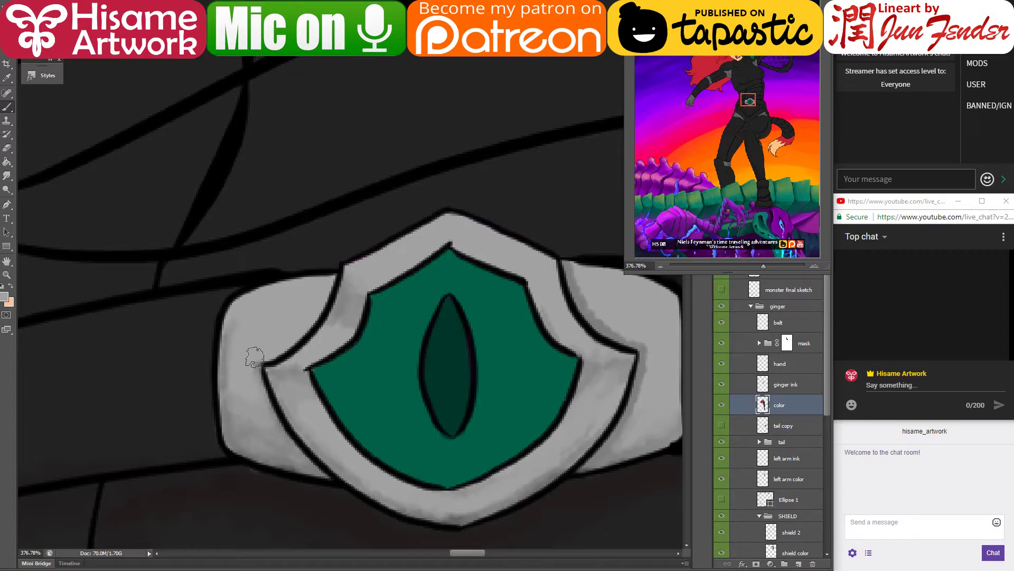
# Step: Shade the belt beside the outer edge of the buckle's right side plate with a sampled dark tone
pyautogui.keyDown('alt'); pyautogui.click(218, 424); pyautogui.keyUp('alt')
pyautogui.moveTo(458, 450); pyautogui.dragTo(281, 425)
pyautogui.keyDown('alt'); pyautogui.click(485, 364); pyautogui.keyUp('alt')
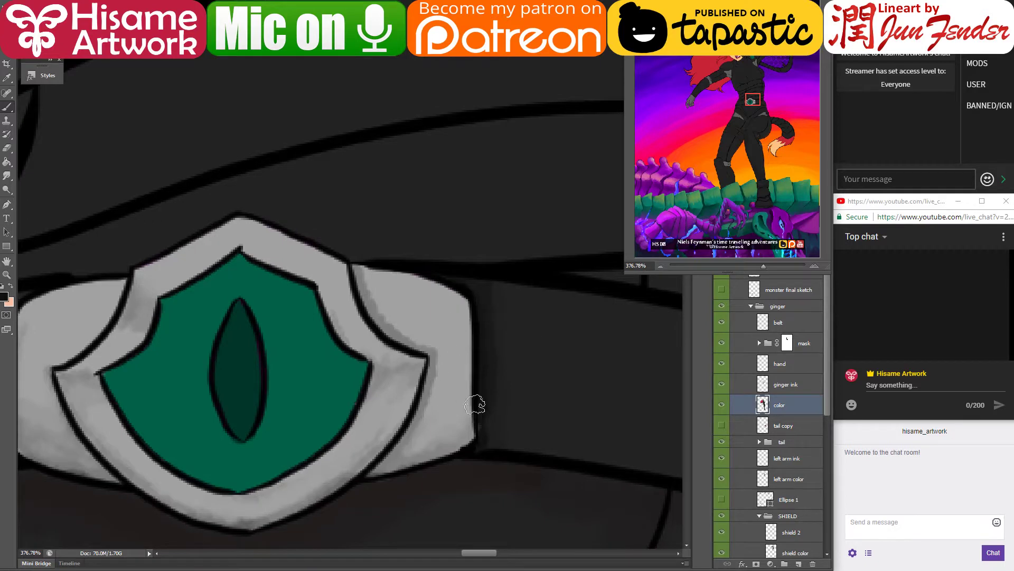
# Step: Shade the belt beside the buckle's left side plate with sampled dark grey, undoing a stray stroke
pyautogui.moveTo(174, 438); pyautogui.dragTo(502, 412)
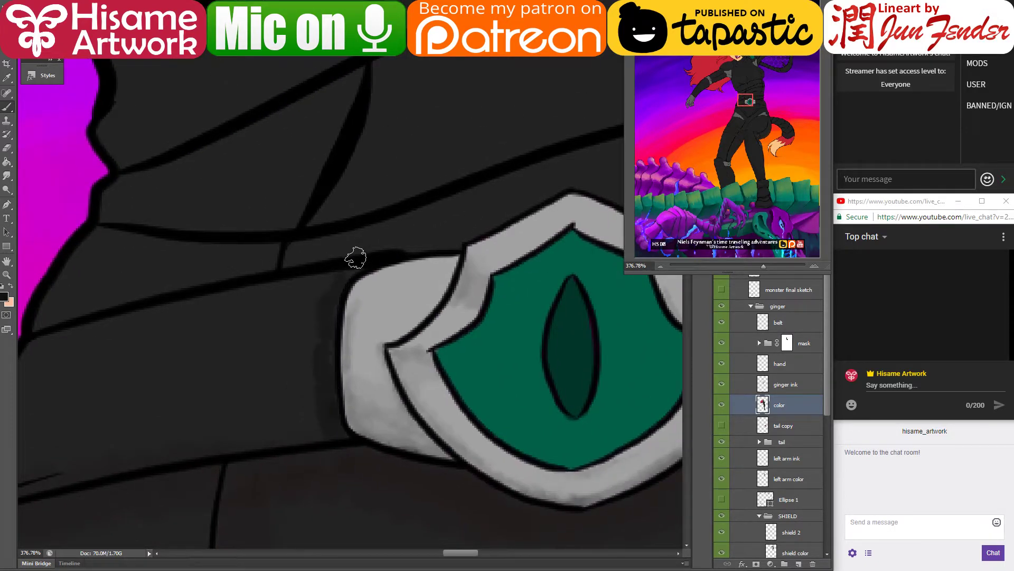
pyautogui.keyDown('alt'); pyautogui.click(313, 306); pyautogui.keyUp('alt')
pyautogui.click(334, 404)
pyautogui.moveTo(363, 266); pyautogui.dragTo(335, 308)
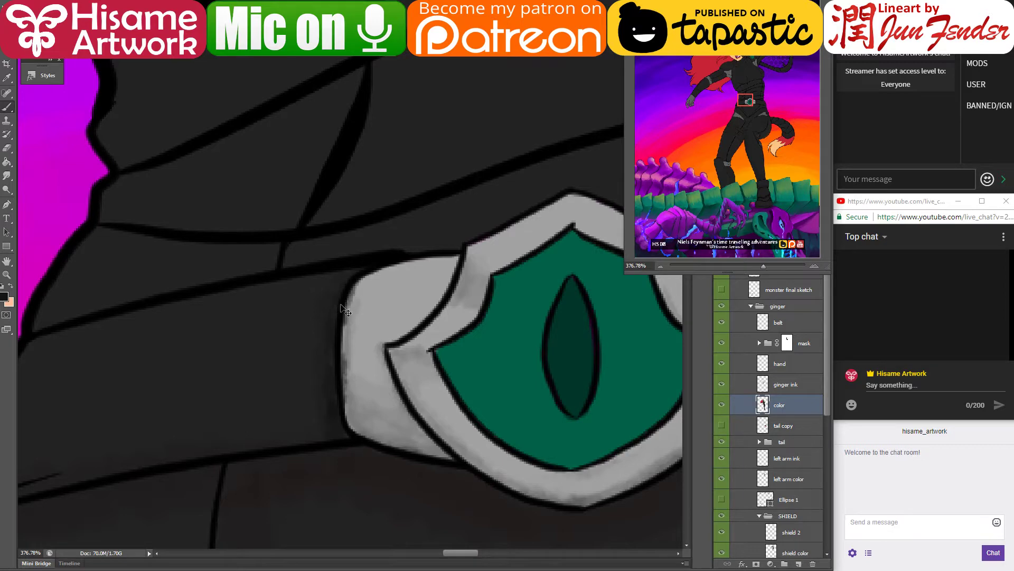
pyautogui.hotkey('ctrl', 'z')
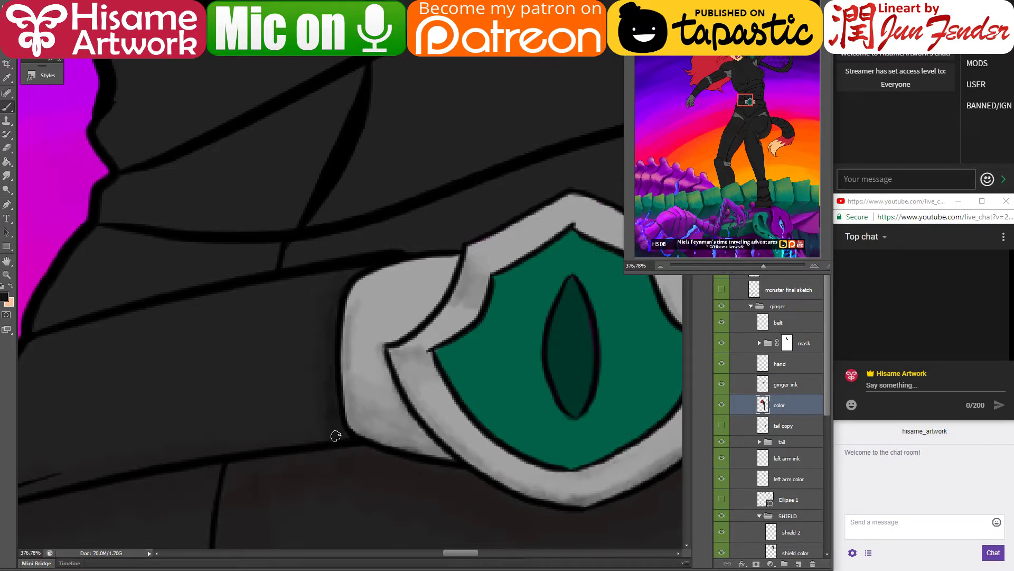
pyautogui.moveTo(200, 449); pyautogui.dragTo(335, 415)
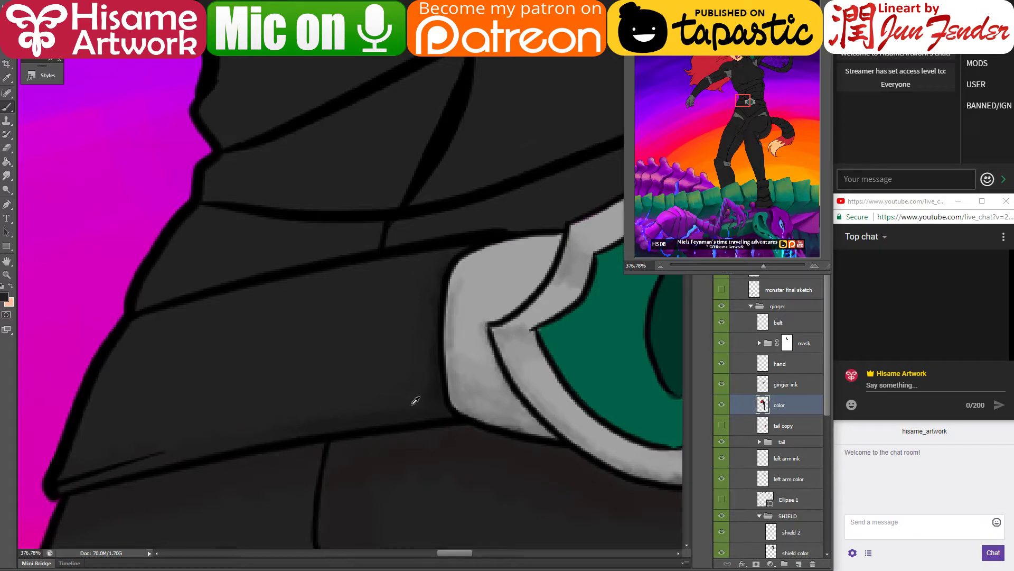
# Step: Darken the waist band directly above the belt along its upper line, working from the left edge across to the right folds
pyautogui.moveTo(412, 298)
pyautogui.mouseDown()
pyautogui.moveTo(392, 387)
pyautogui.moveTo(243, 392)
pyautogui.moveTo(235, 381)
pyautogui.mouseUp()
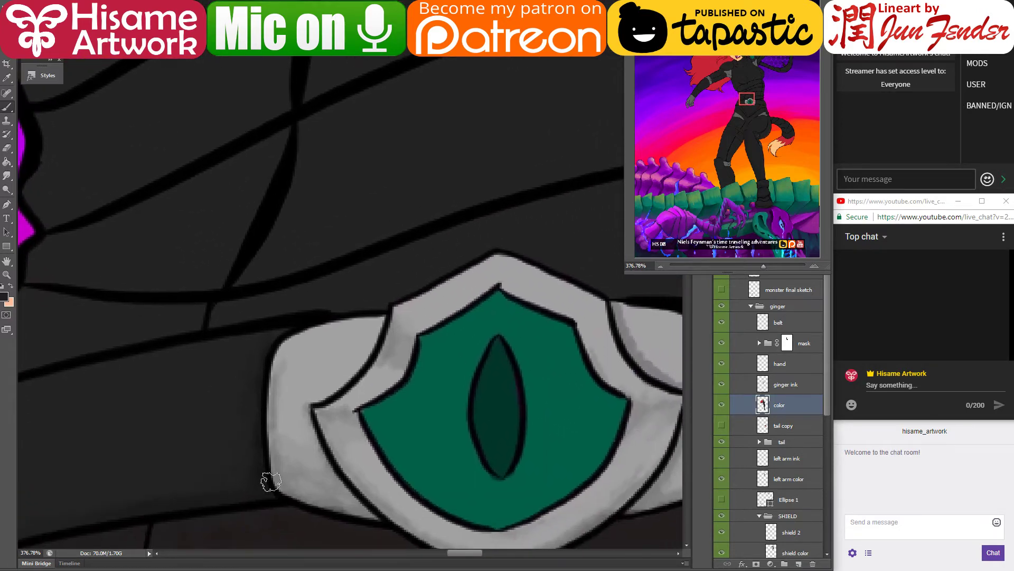
pyautogui.moveTo(306, 301); pyautogui.dragTo(516, 414)
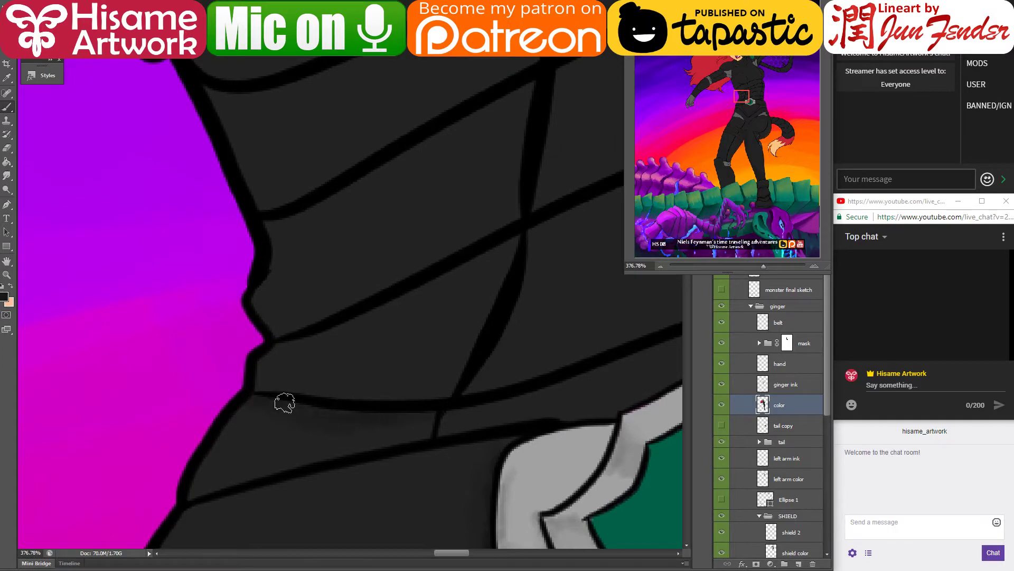
pyautogui.moveTo(623, 359); pyautogui.dragTo(155, 443)
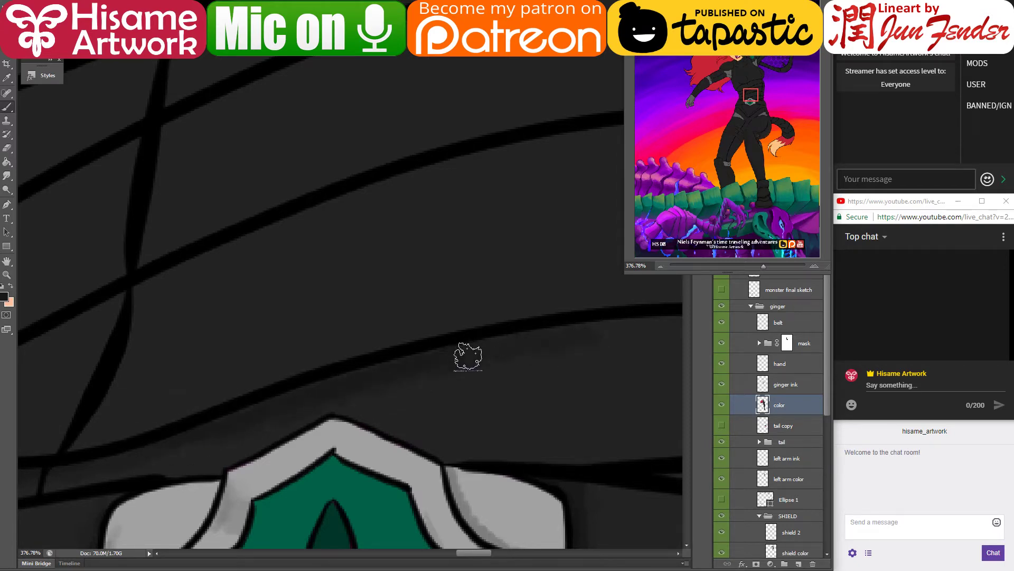
pyautogui.moveTo(569, 351); pyautogui.dragTo(209, 377)
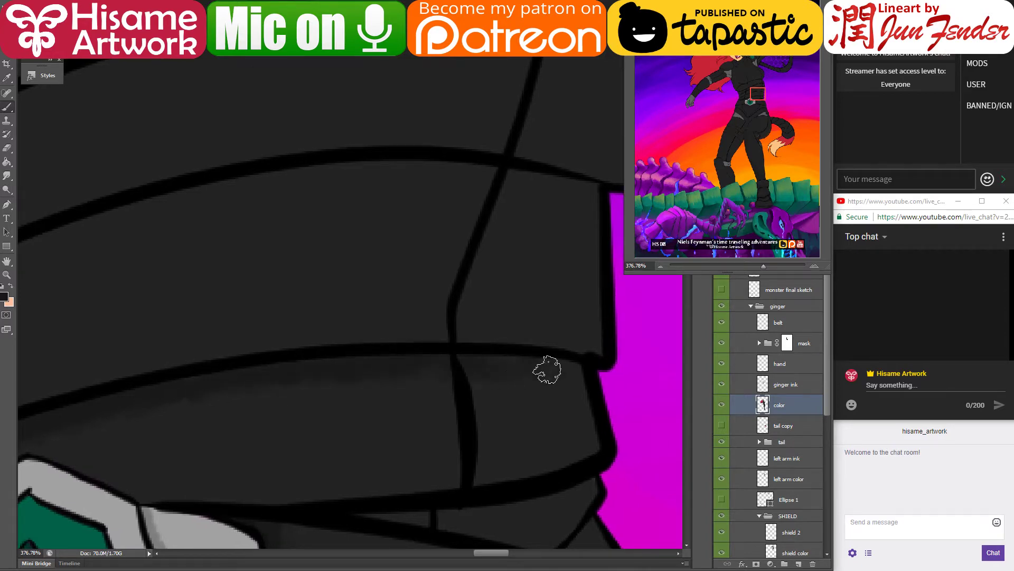
pyautogui.moveTo(528, 462); pyautogui.dragTo(439, 285)
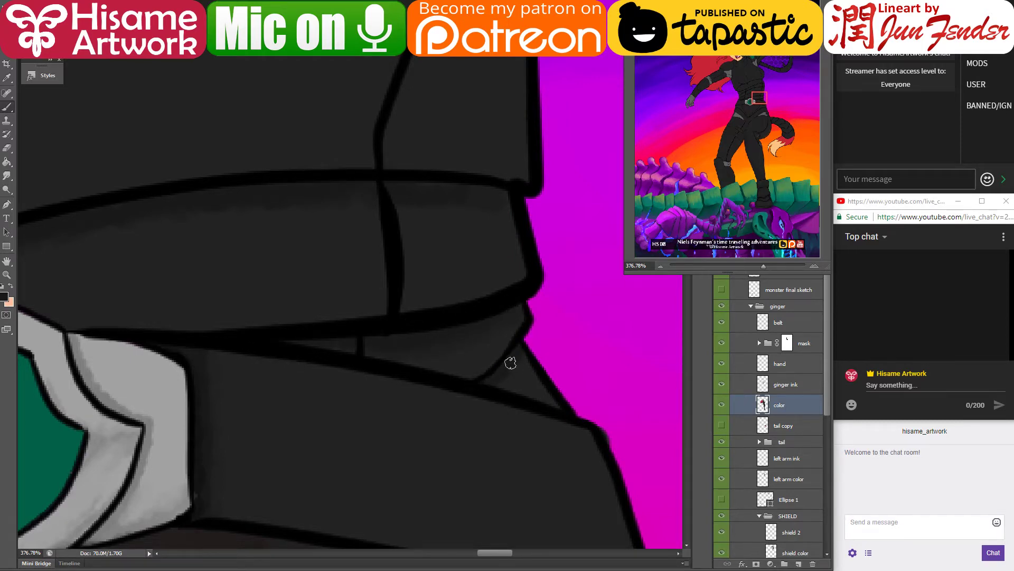
pyautogui.moveTo(476, 439); pyautogui.dragTo(552, 443)
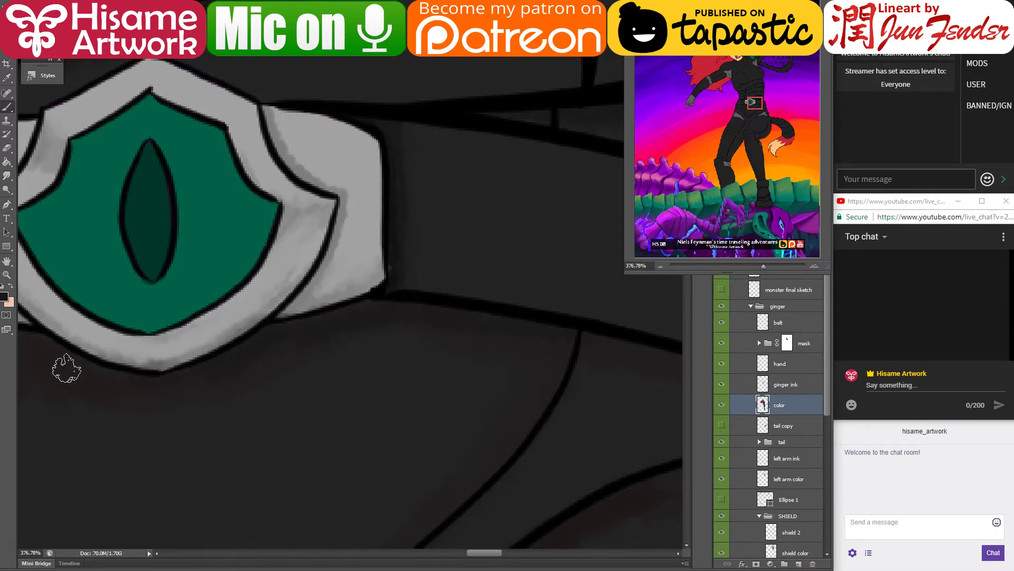
# Step: Shade the second abdominal band along the underside of its upper line, from the left edge to the right edge
pyautogui.moveTo(169, 346); pyautogui.dragTo(596, 491)
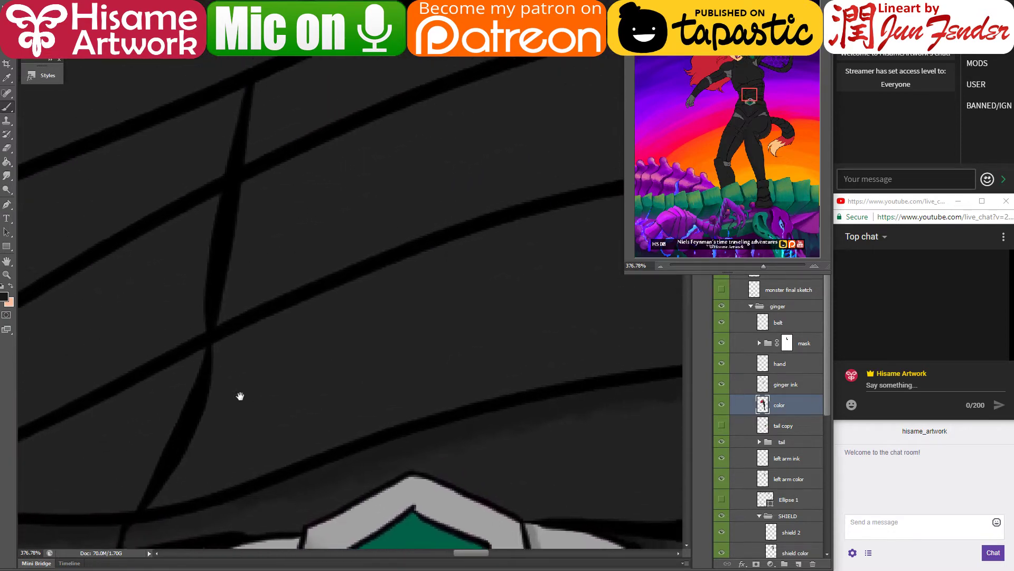
pyautogui.moveTo(438, 346); pyautogui.dragTo(420, 367)
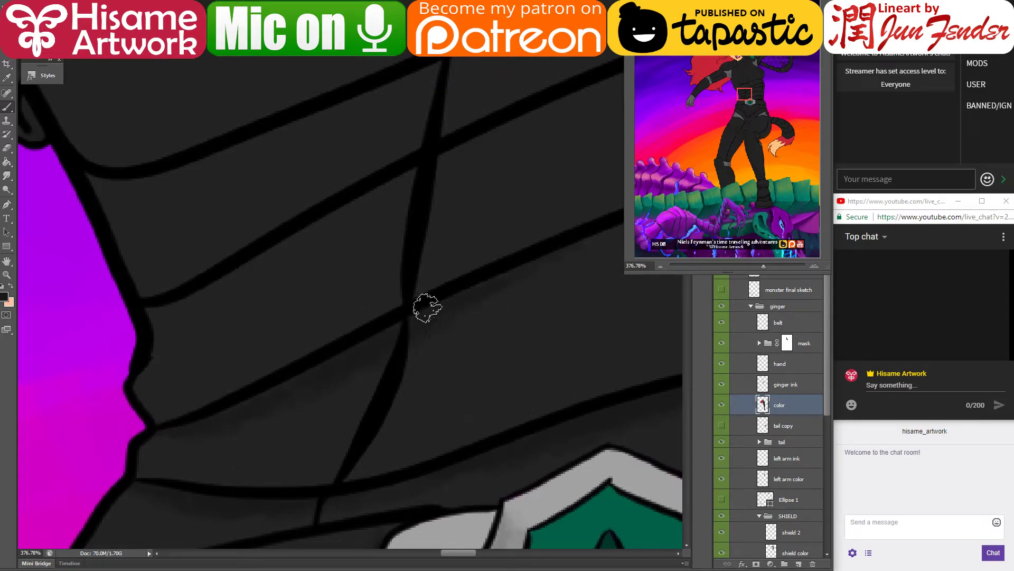
pyautogui.moveTo(498, 256); pyautogui.dragTo(231, 433)
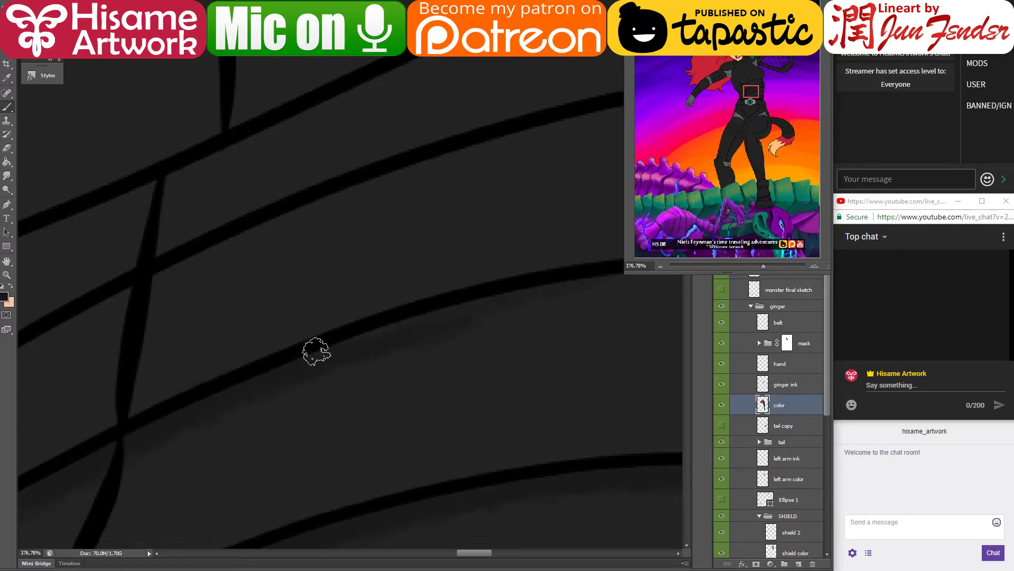
pyautogui.moveTo(538, 307); pyautogui.dragTo(258, 385)
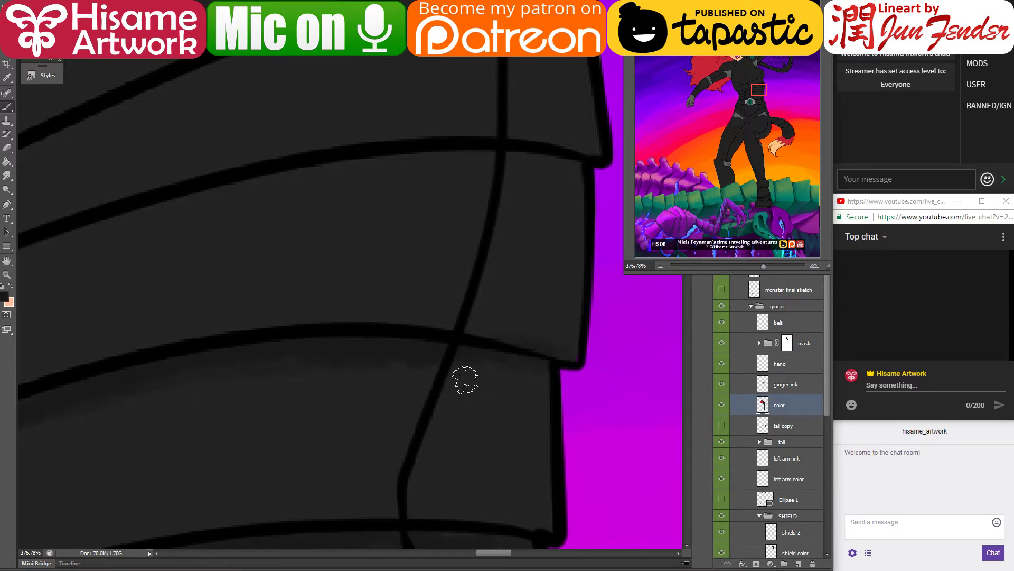
# Step: Load the color layer's outline as a selection and shade beneath the lines of the remaining upper abdominal bands
pyautogui.scroll(-10, 465, 380)
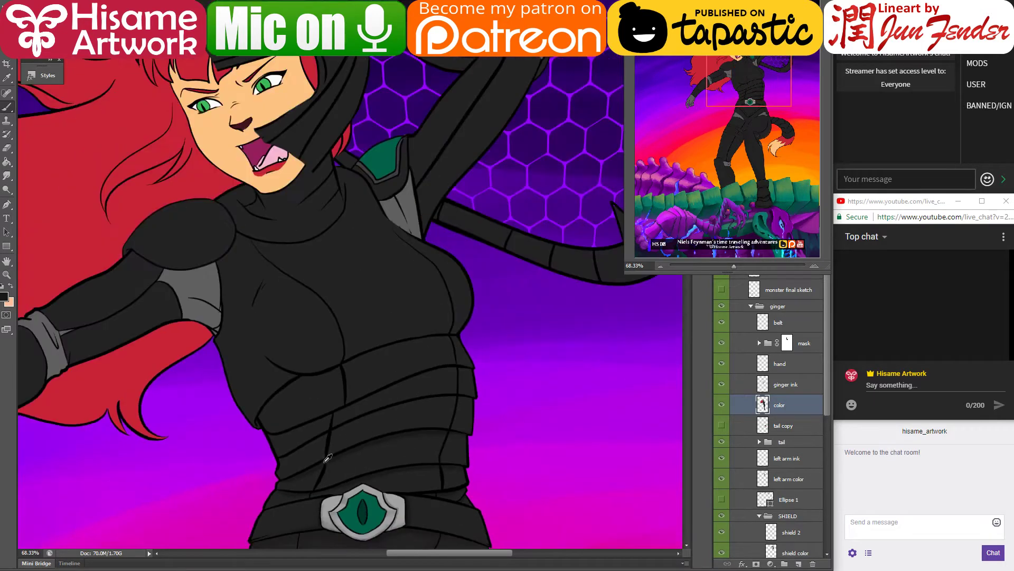
pyautogui.scroll(3, 244, 487)
pyautogui.scroll(2, 463, 455)
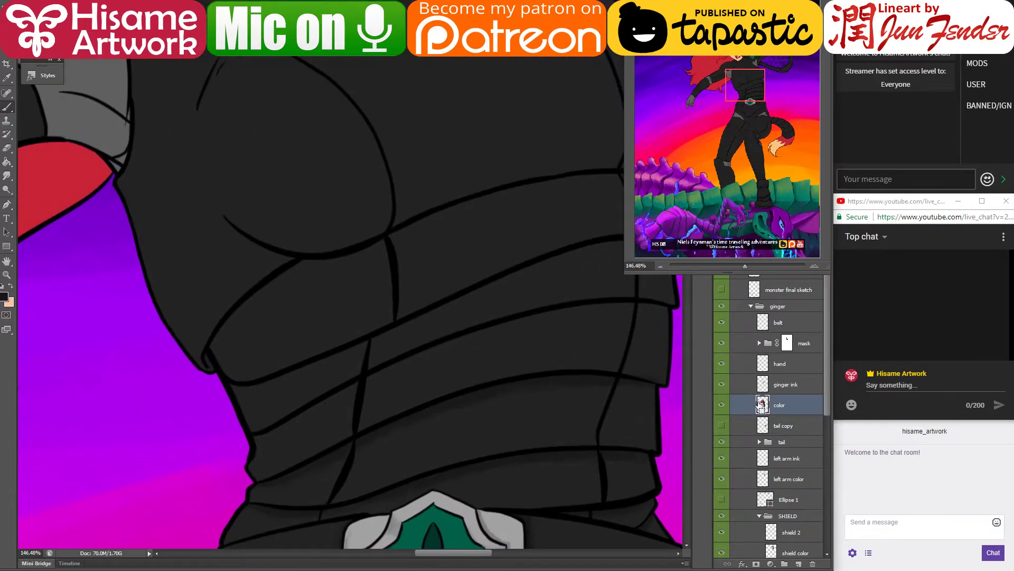
pyautogui.keyDown('ctrl'); pyautogui.click(762, 405); pyautogui.keyUp('ctrl')
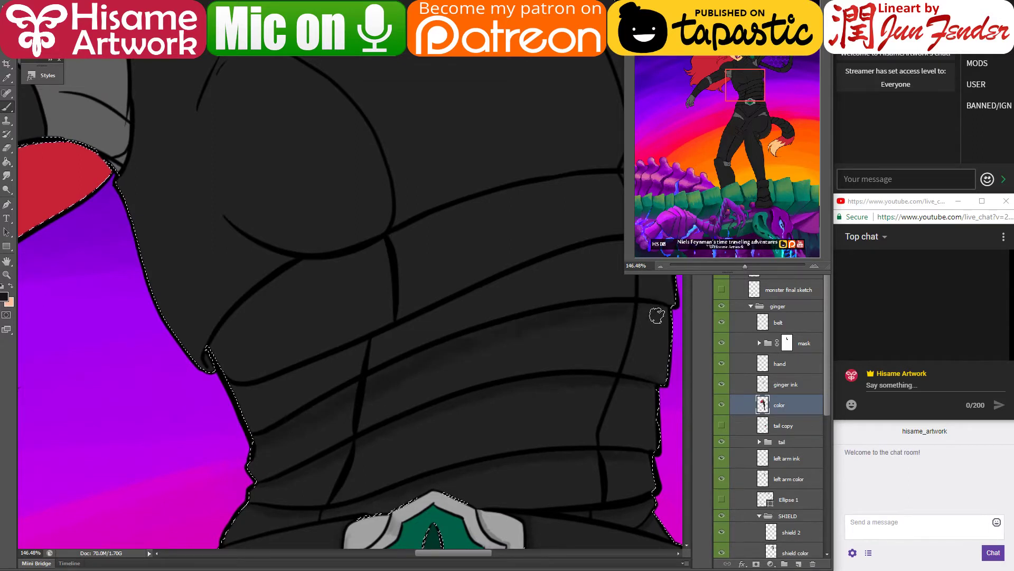
pyautogui.moveTo(345, 391); pyautogui.dragTo(233, 431)
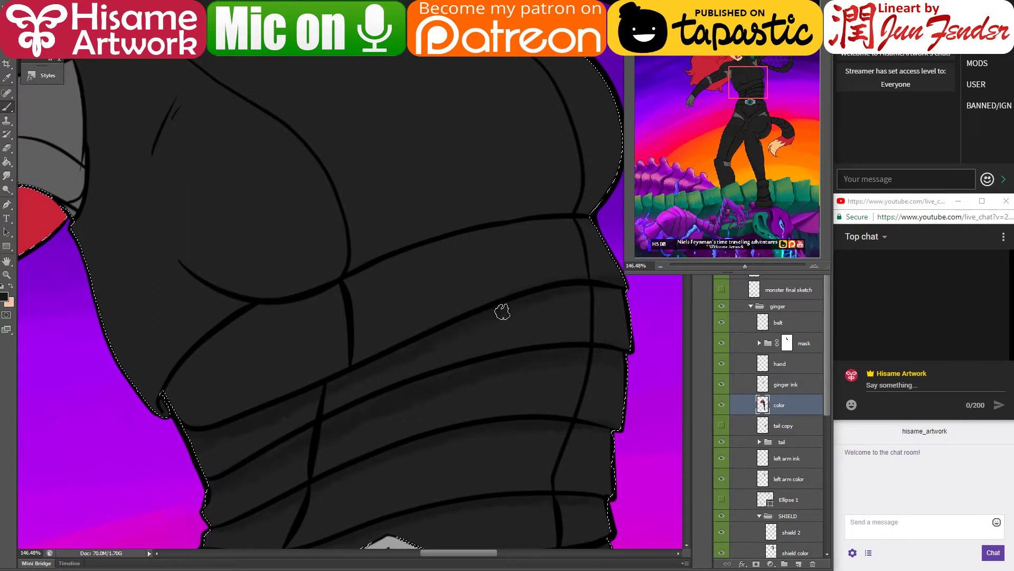
pyautogui.moveTo(510, 290); pyautogui.dragTo(552, 400)
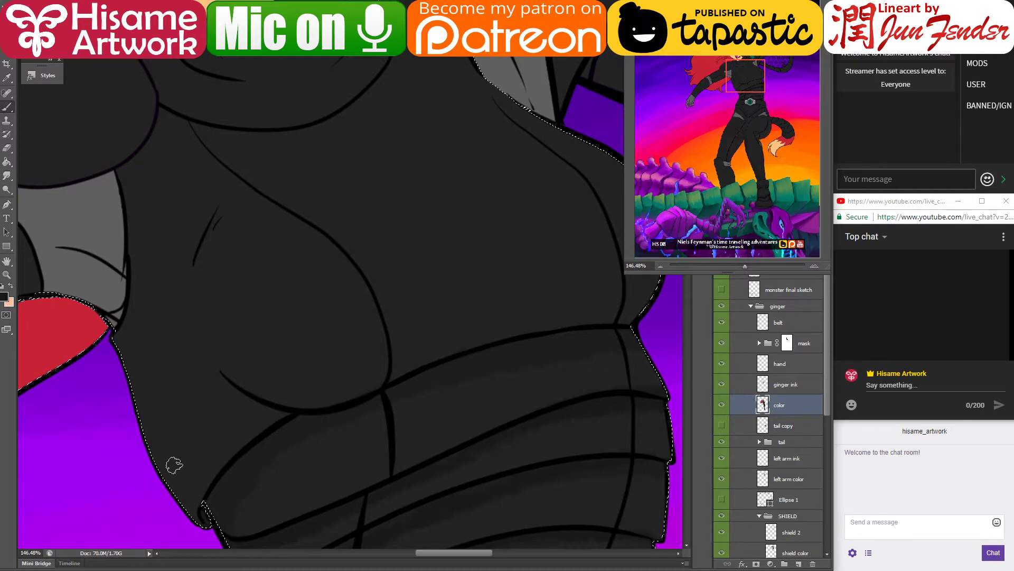
# Step: Shade the undersides and outer edges of the chest in dark tones and soften the shadow with a sampled grey
pyautogui.moveTo(148, 453)
pyautogui.mouseDown()
pyautogui.moveTo(201, 509)
pyautogui.moveTo(147, 436)
pyautogui.moveTo(194, 468)
pyautogui.moveTo(304, 419)
pyautogui.moveTo(238, 447)
pyautogui.moveTo(151, 433)
pyautogui.moveTo(226, 439)
pyautogui.moveTo(300, 415)
pyautogui.moveTo(197, 430)
pyautogui.moveTo(119, 387)
pyautogui.moveTo(136, 401)
pyautogui.moveTo(204, 415)
pyautogui.moveTo(231, 398)
pyautogui.moveTo(243, 375)
pyautogui.moveTo(263, 396)
pyautogui.moveTo(361, 384)
pyautogui.moveTo(427, 342)
pyautogui.moveTo(290, 390)
pyautogui.moveTo(250, 383)
pyautogui.moveTo(261, 404)
pyautogui.moveTo(272, 403)
pyautogui.moveTo(230, 365)
pyautogui.moveTo(251, 373)
pyautogui.mouseUp()
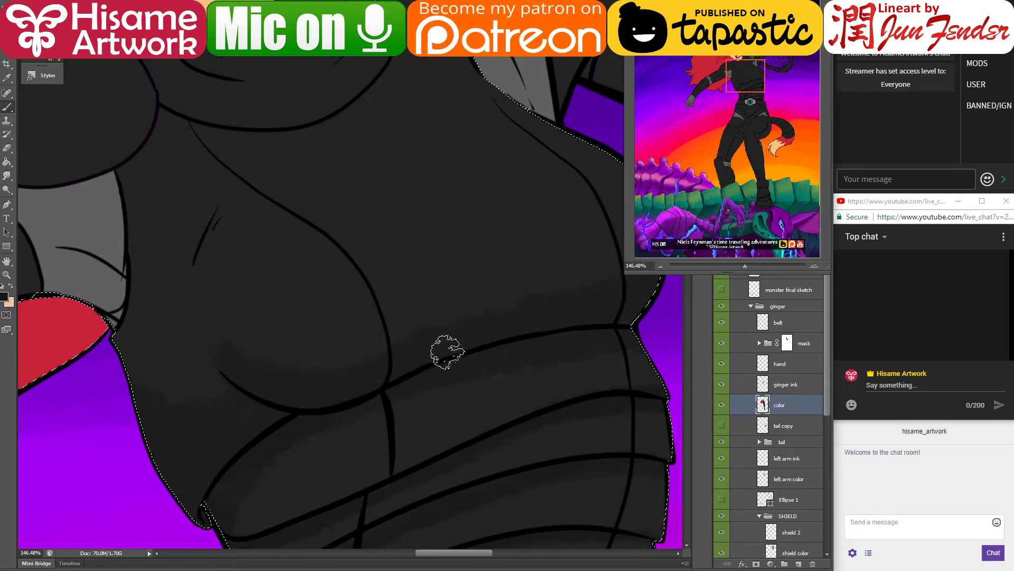
pyautogui.moveTo(629, 258)
pyautogui.mouseDown()
pyautogui.moveTo(493, 362)
pyautogui.moveTo(486, 379)
pyautogui.mouseUp()
pyautogui.hotkey('ctrl', 'shift', 'd')
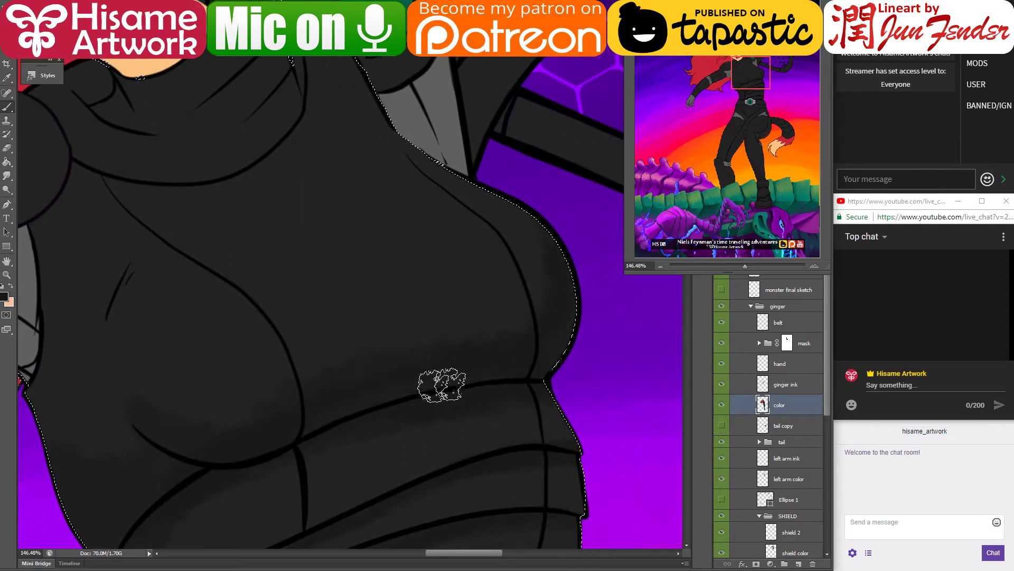
pyautogui.moveTo(277, 397); pyautogui.dragTo(426, 417)
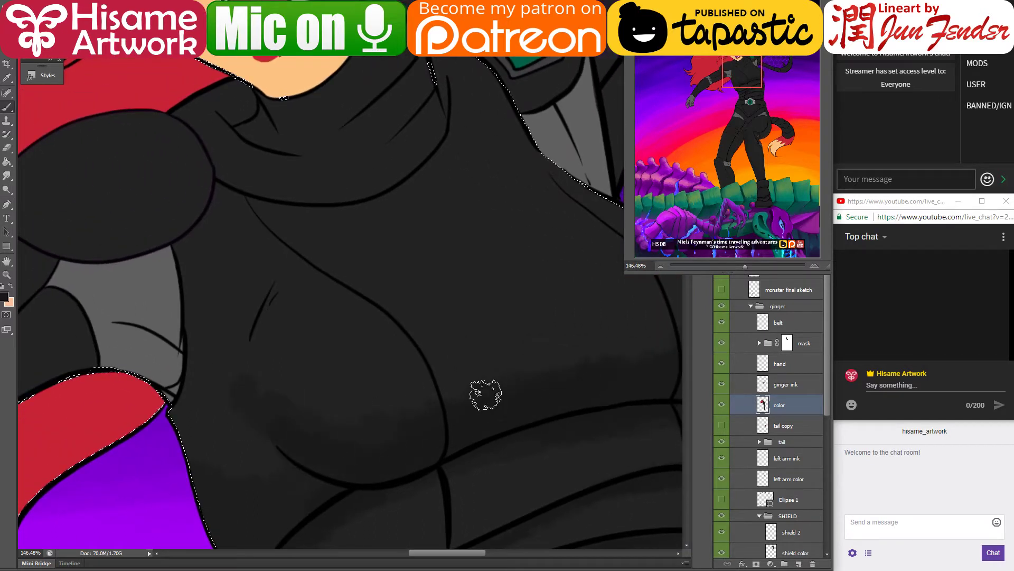
pyautogui.keyDown('alt'); pyautogui.click(291, 354); pyautogui.keyUp('alt')
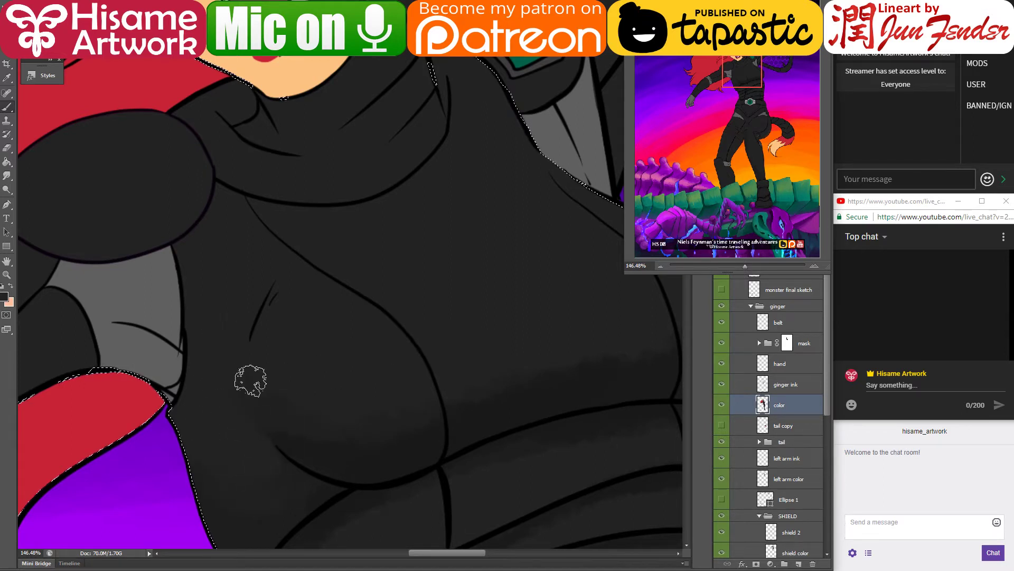
# Step: Refine the dark shading on the left side of the torso and across the abdominal bands
pyautogui.moveTo(584, 276); pyautogui.dragTo(438, 288)
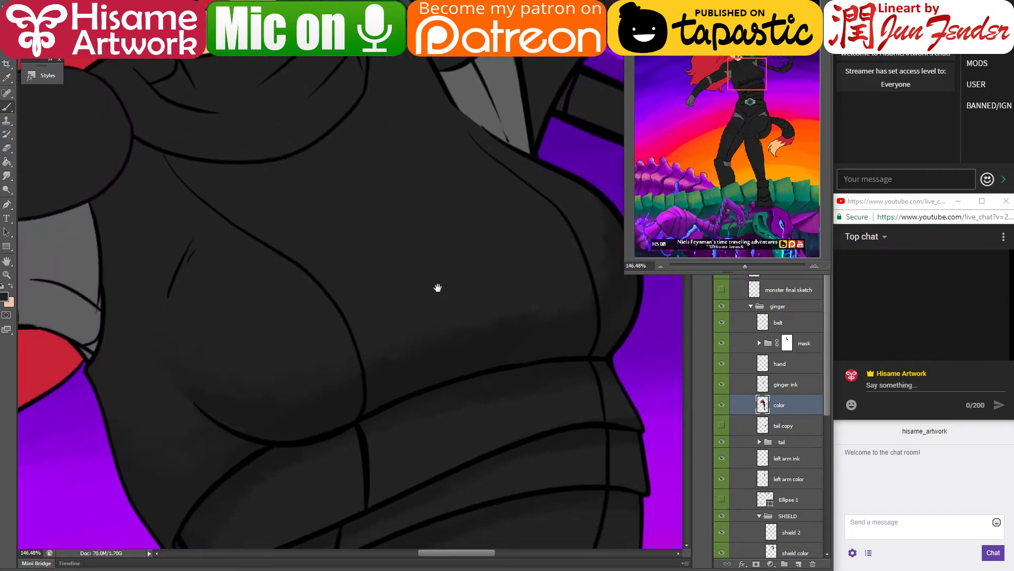
pyautogui.click(230, 510)
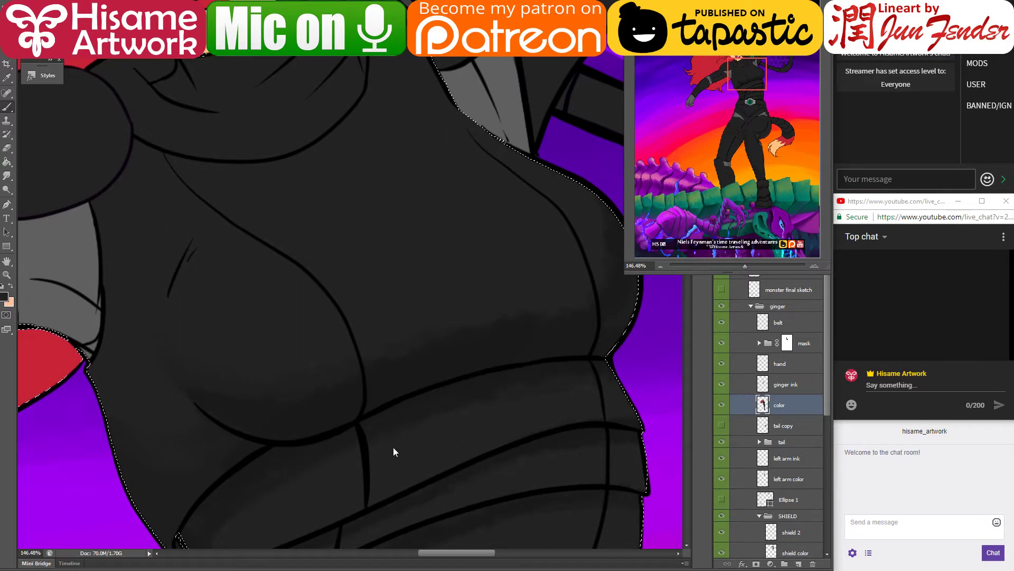
pyautogui.moveTo(208, 570)
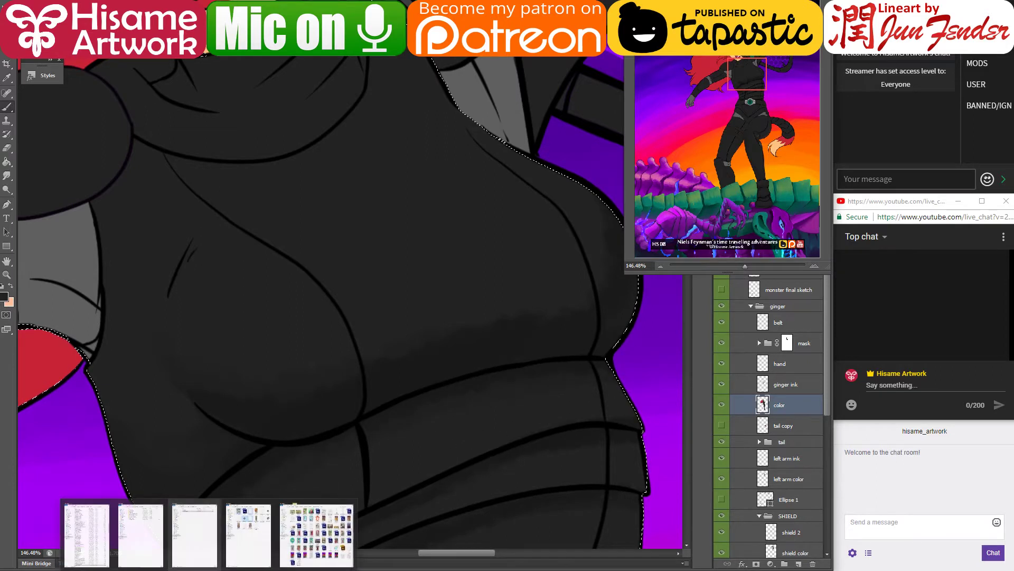
pyautogui.moveTo(520, 361); pyautogui.dragTo(477, 276)
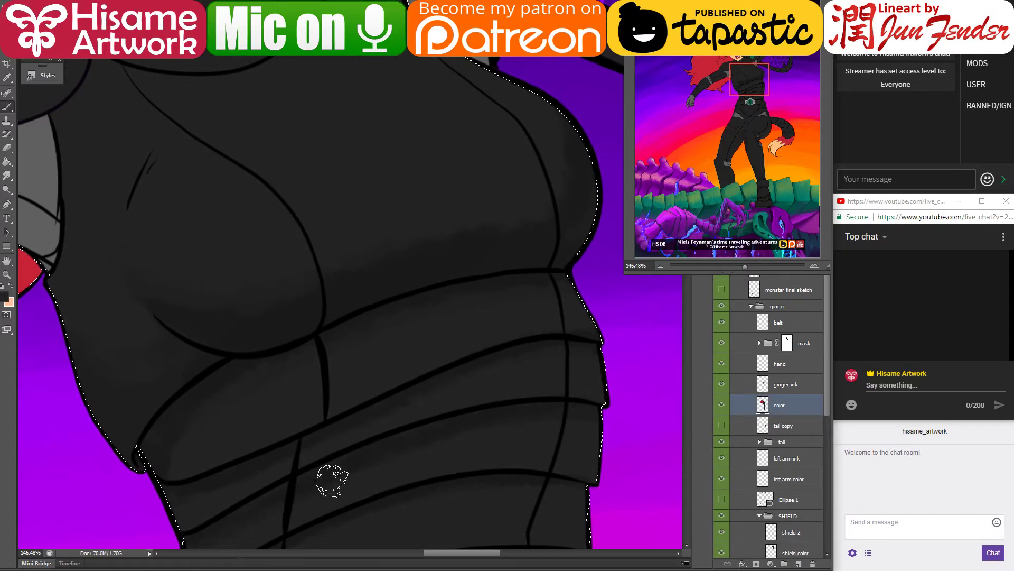
pyautogui.moveTo(396, 265); pyautogui.dragTo(437, 181)
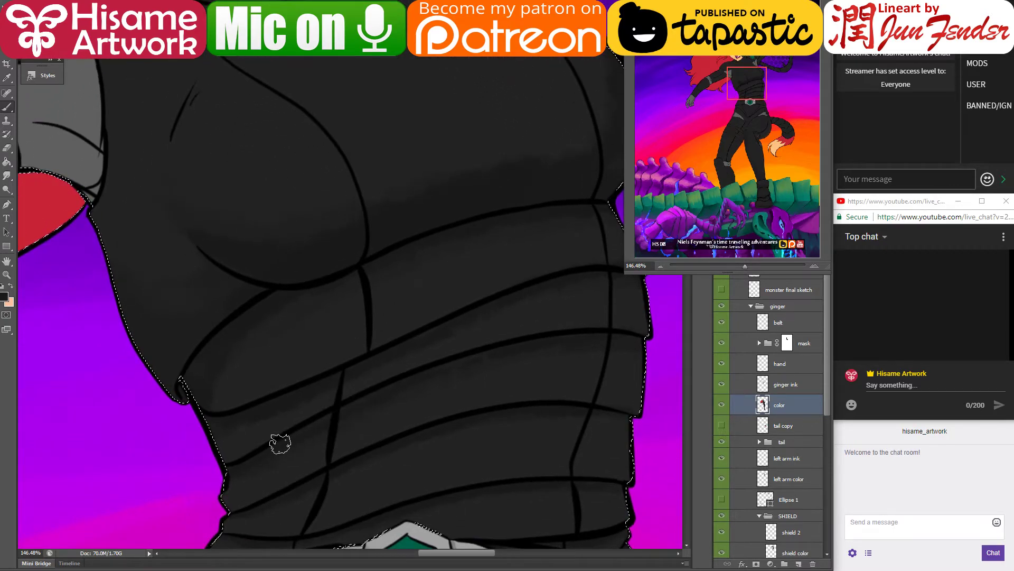
# Step: Shade the neck wrap's folds and the upper chest beneath it with an enlarged brush
pyautogui.scroll(5, 403, 215)
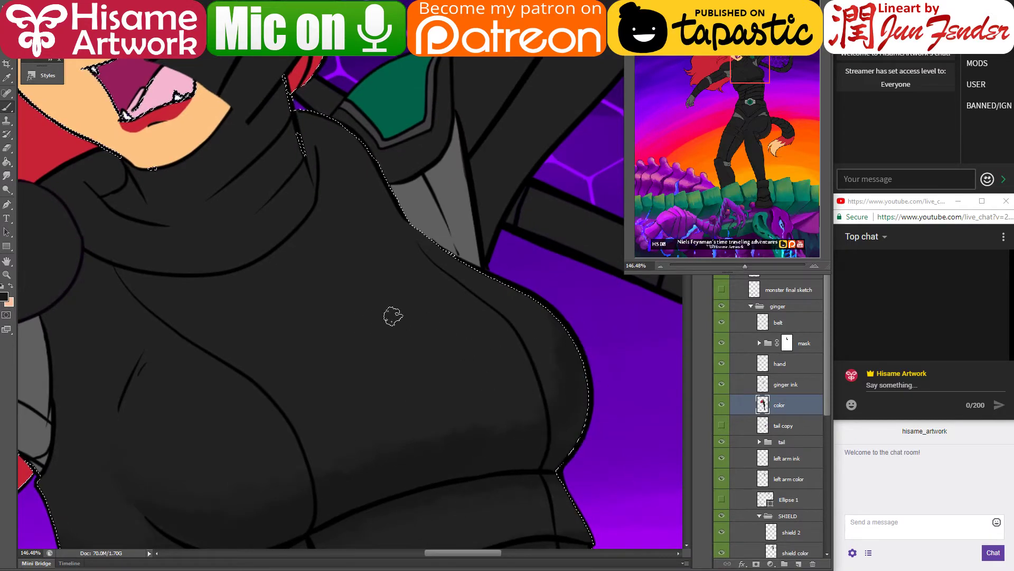
pyautogui.press(']')
pyautogui.press(']')
pyautogui.press(']')
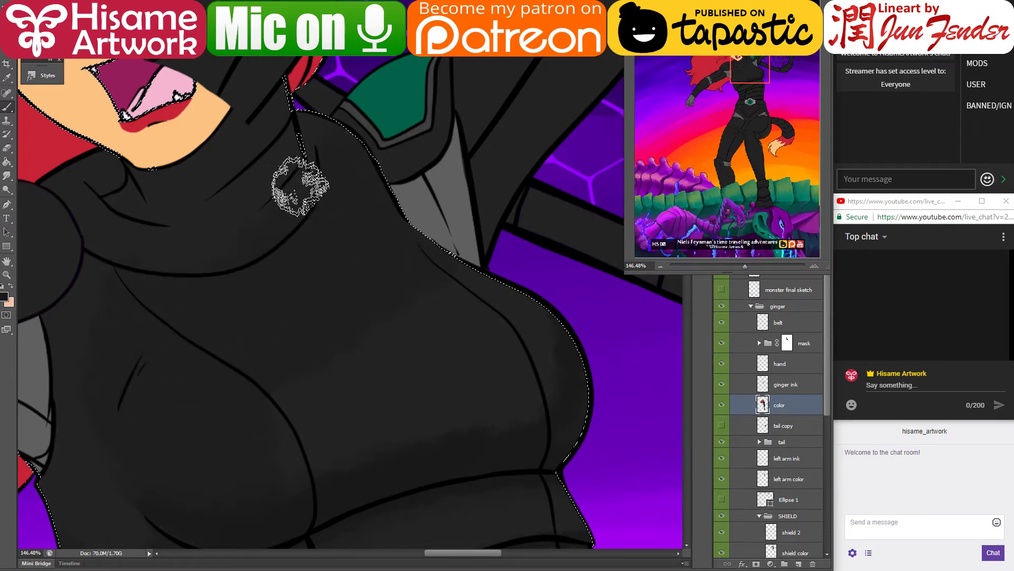
pyautogui.moveTo(86, 176); pyautogui.dragTo(125, 169)
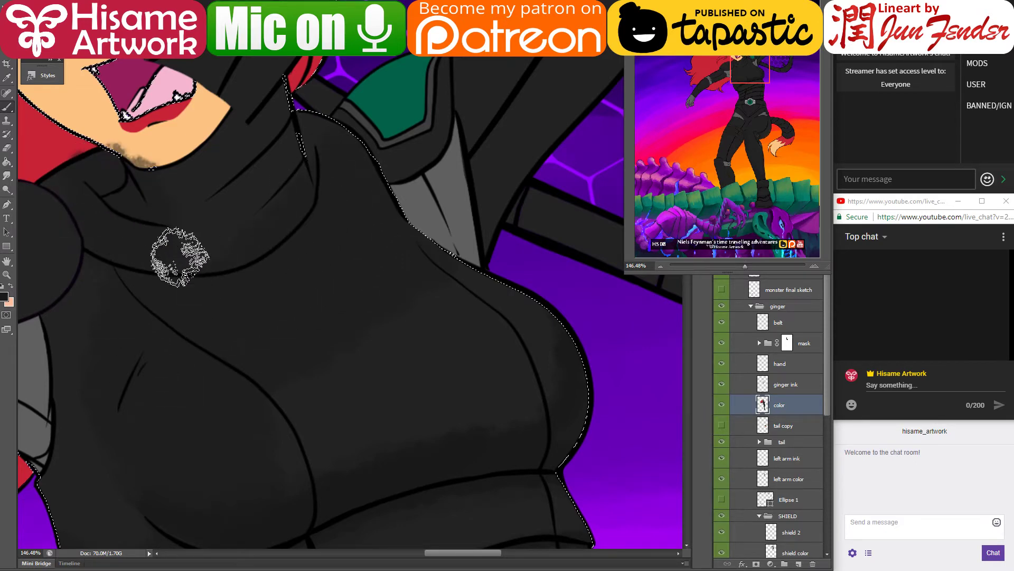
pyautogui.moveTo(248, 312); pyautogui.dragTo(324, 262)
# Step: Shade around the left shoulder pad with a smaller brush and add its shadow on the grey upper arm
pyautogui.press('[')
pyautogui.press('[')
pyautogui.press('[')
pyautogui.press('[')
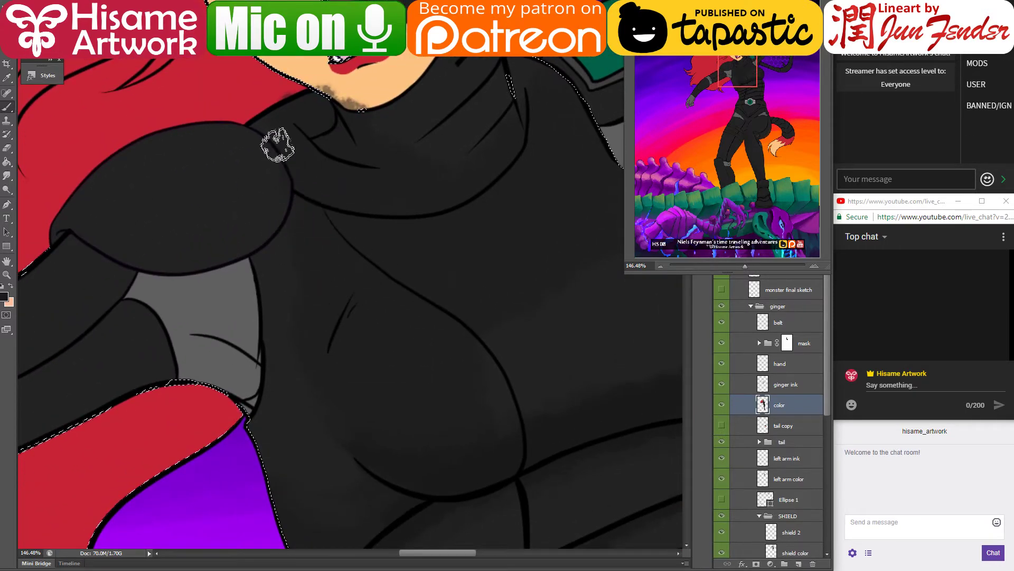
pyautogui.moveTo(221, 267); pyautogui.dragTo(132, 277)
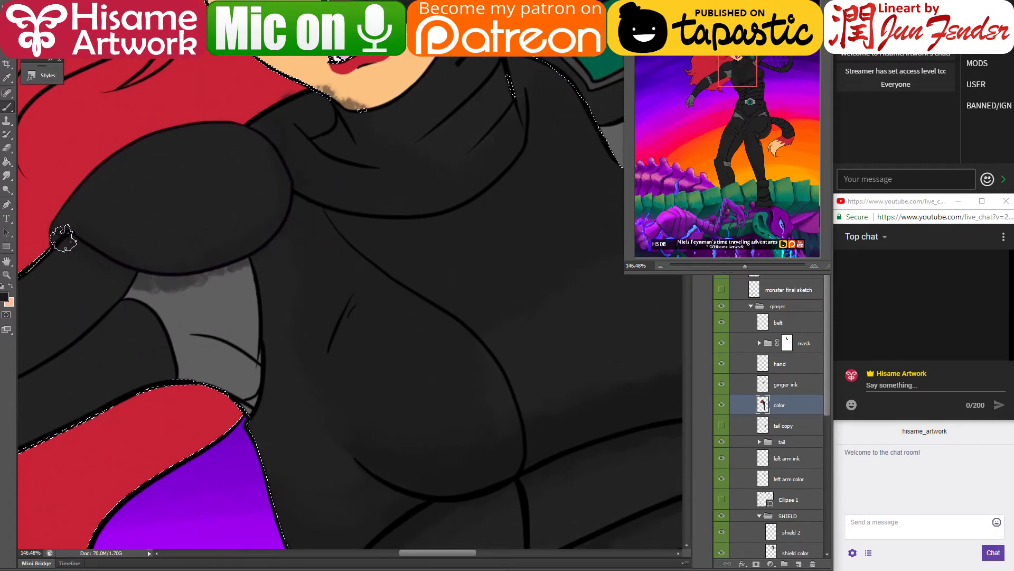
# Step: Replace the current selection with one of the left shoulder pad, picked from the ginger ink layer, and make the color layer active again
pyautogui.moveTo(569, 317)
pyautogui.mouseDown()
pyautogui.moveTo(463, 310)
pyautogui.moveTo(410, 245)
pyautogui.moveTo(249, 324)
pyautogui.moveTo(301, 330)
pyautogui.mouseUp()
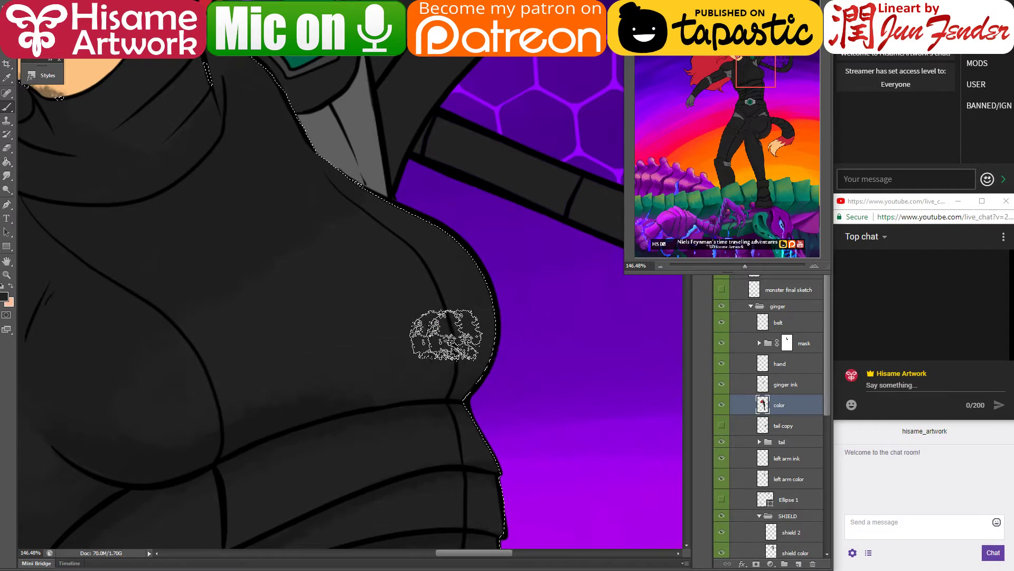
pyautogui.moveTo(296, 320); pyautogui.dragTo(465, 408)
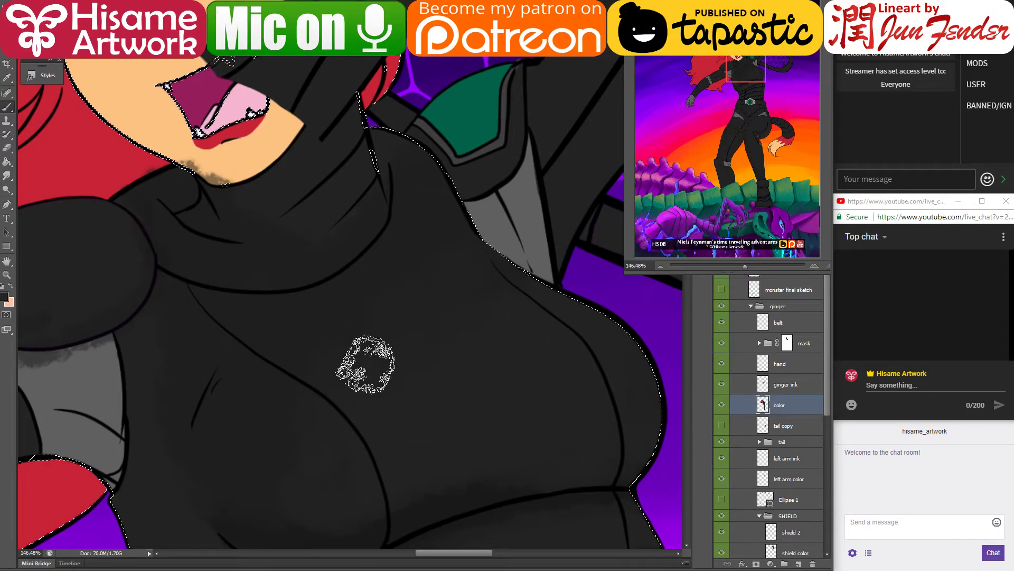
pyautogui.moveTo(461, 389); pyautogui.dragTo(434, 250)
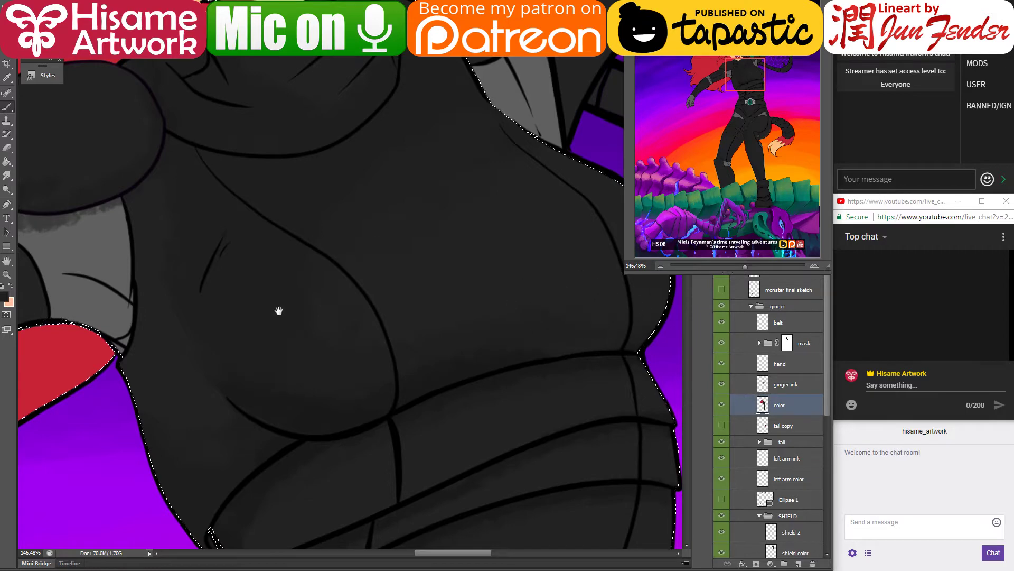
pyautogui.moveTo(277, 245); pyautogui.dragTo(512, 290)
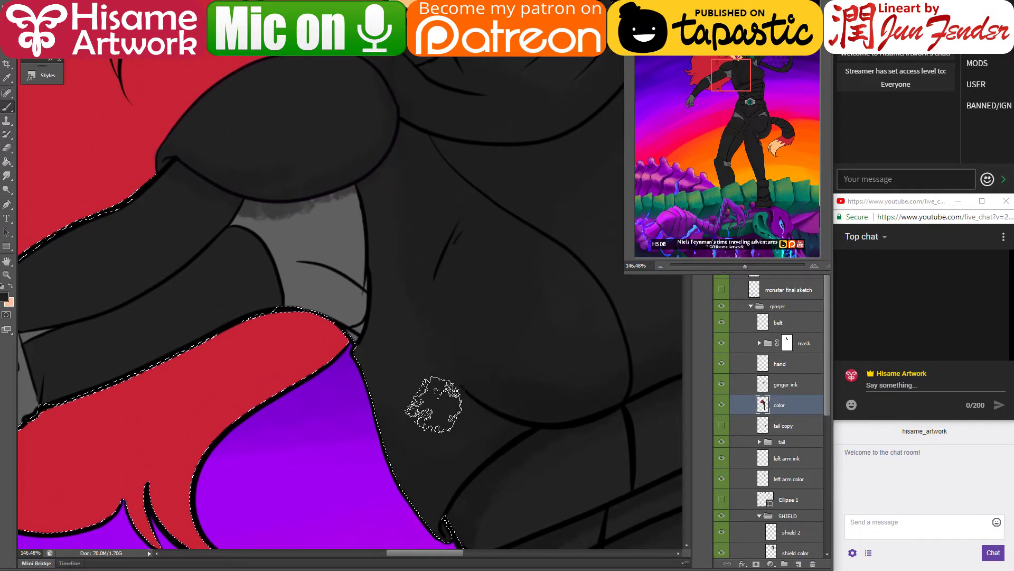
pyautogui.moveTo(381, 247); pyautogui.dragTo(494, 357)
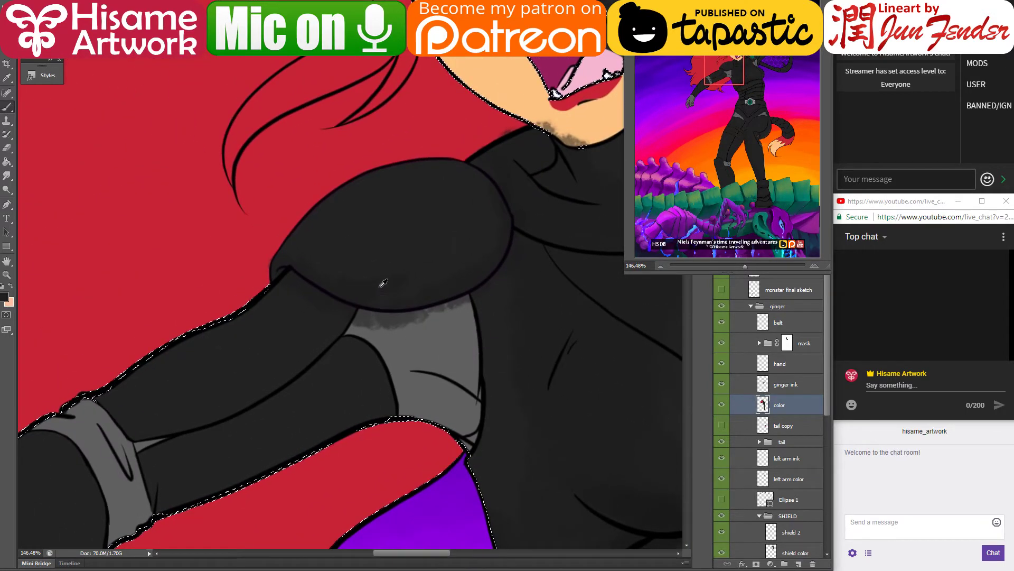
pyautogui.press('[')
pyautogui.press('[')
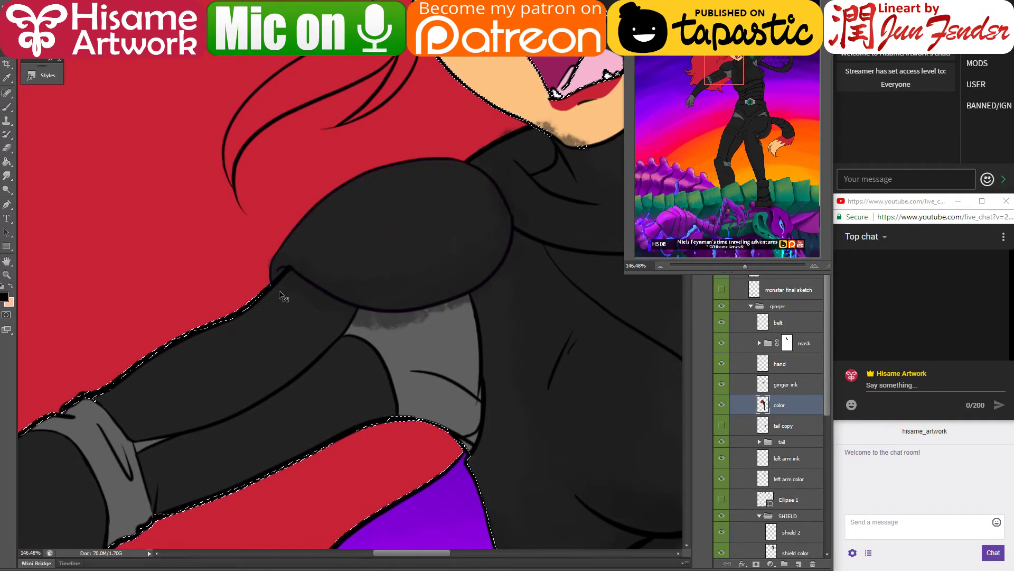
pyautogui.hotkey('ctrl', 'd')
pyautogui.click(787, 386)
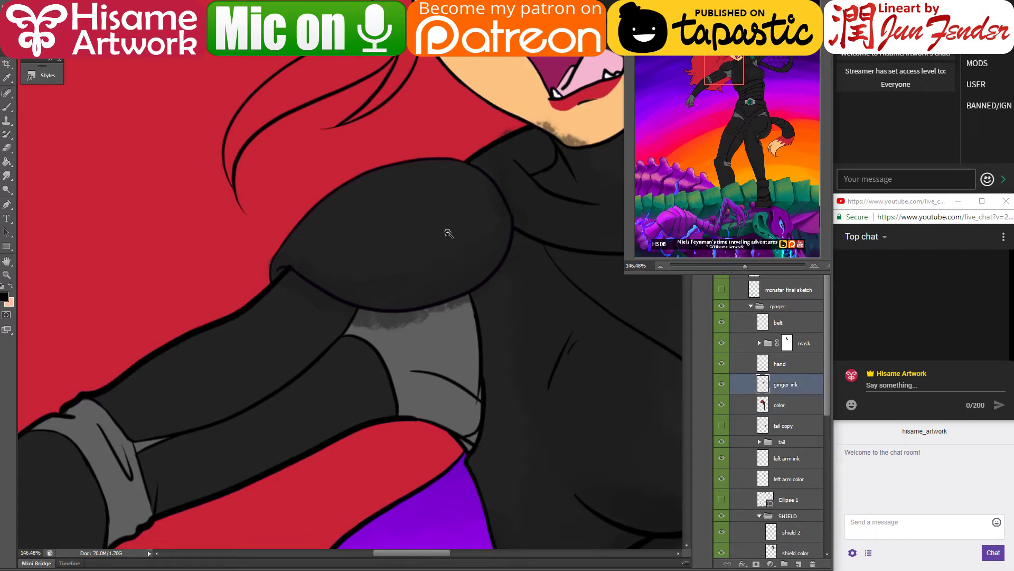
pyautogui.click(795, 405)
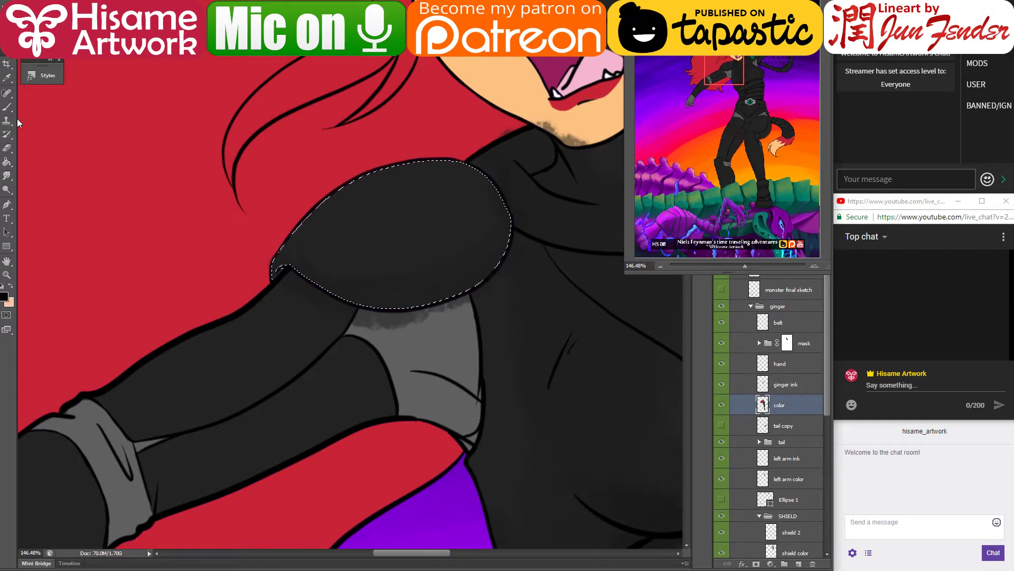
# Step: Brush dark shading along the upper part of the left shoulder pad and blend it downwards with sampled dark greys
pyautogui.press('b')
pyautogui.moveTo(498, 181); pyautogui.dragTo(423, 249)
pyautogui.click(437, 249)
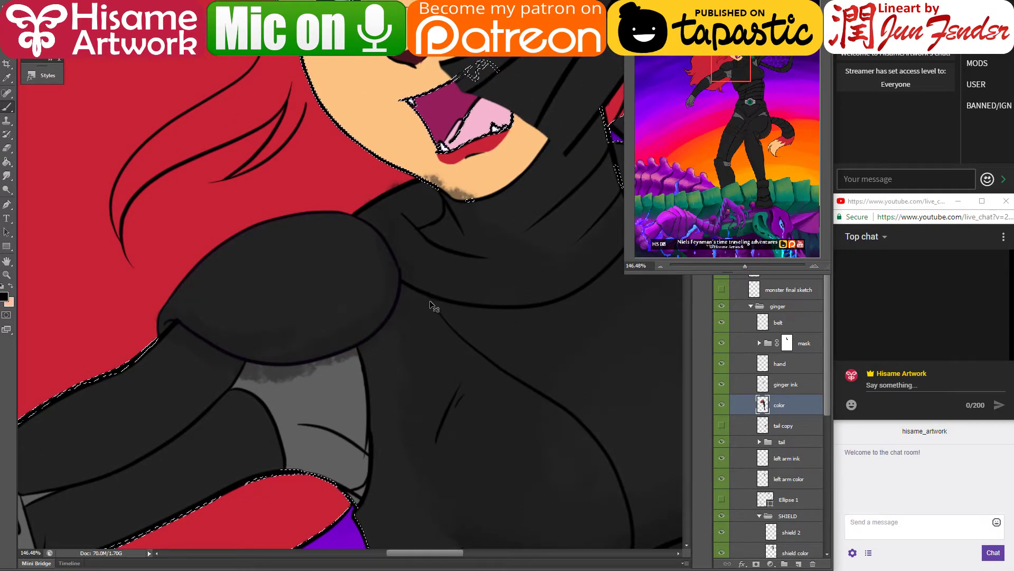
pyautogui.hotkey('ctrl', 'alt', 'z')
pyautogui.hotkey('ctrl', 'alt', 'z')
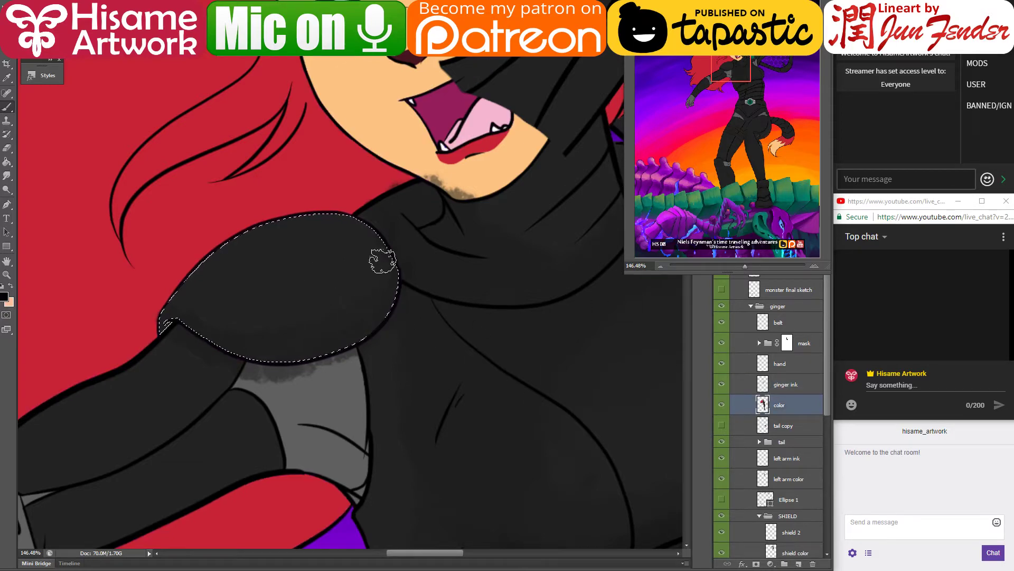
pyautogui.moveTo(378, 255)
pyautogui.mouseDown()
pyautogui.moveTo(360, 239)
pyautogui.moveTo(177, 268)
pyautogui.moveTo(293, 236)
pyautogui.moveTo(336, 245)
pyautogui.moveTo(250, 193)
pyautogui.moveTo(230, 270)
pyautogui.mouseUp()
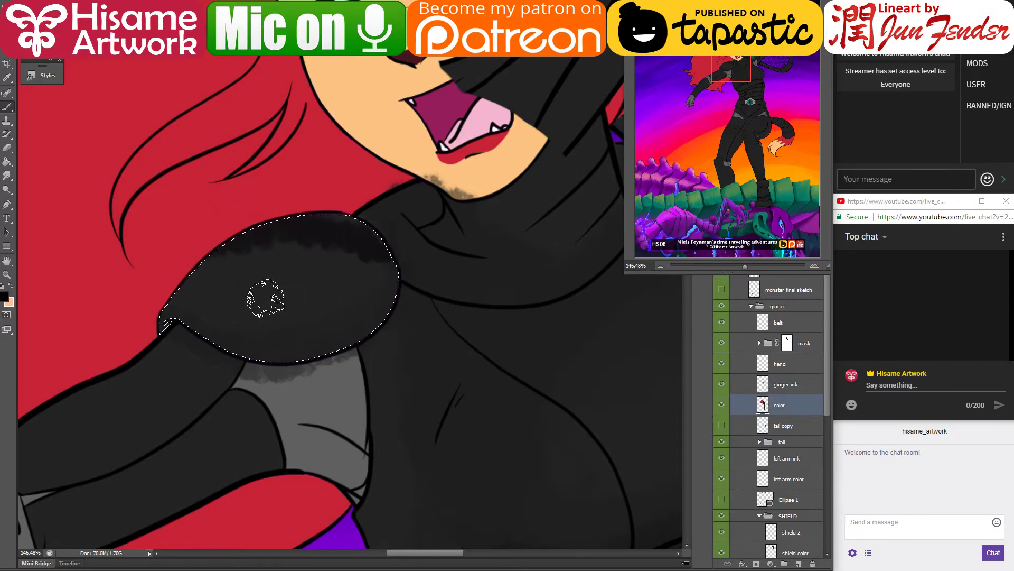
pyautogui.keyDown('alt'); pyautogui.click(270, 241); pyautogui.keyUp('alt')
pyautogui.moveTo(270, 240)
pyautogui.mouseDown()
pyautogui.moveTo(383, 273)
pyautogui.moveTo(273, 247)
pyautogui.moveTo(258, 258)
pyautogui.moveTo(366, 280)
pyautogui.moveTo(236, 246)
pyautogui.moveTo(353, 308)
pyautogui.mouseUp()
pyautogui.keyDown('alt'); pyautogui.click(317, 226); pyautogui.keyUp('alt')
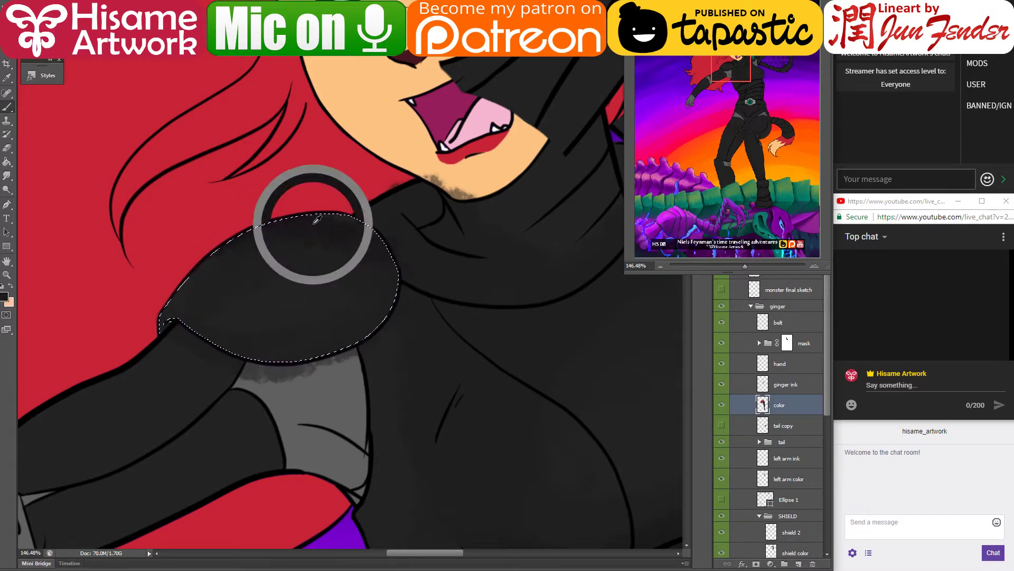
pyautogui.moveTo(407, 274)
pyautogui.mouseDown()
pyautogui.moveTo(350, 226)
pyautogui.moveTo(210, 261)
pyautogui.moveTo(399, 295)
pyautogui.moveTo(312, 251)
pyautogui.moveTo(309, 294)
pyautogui.moveTo(284, 295)
pyautogui.mouseUp()
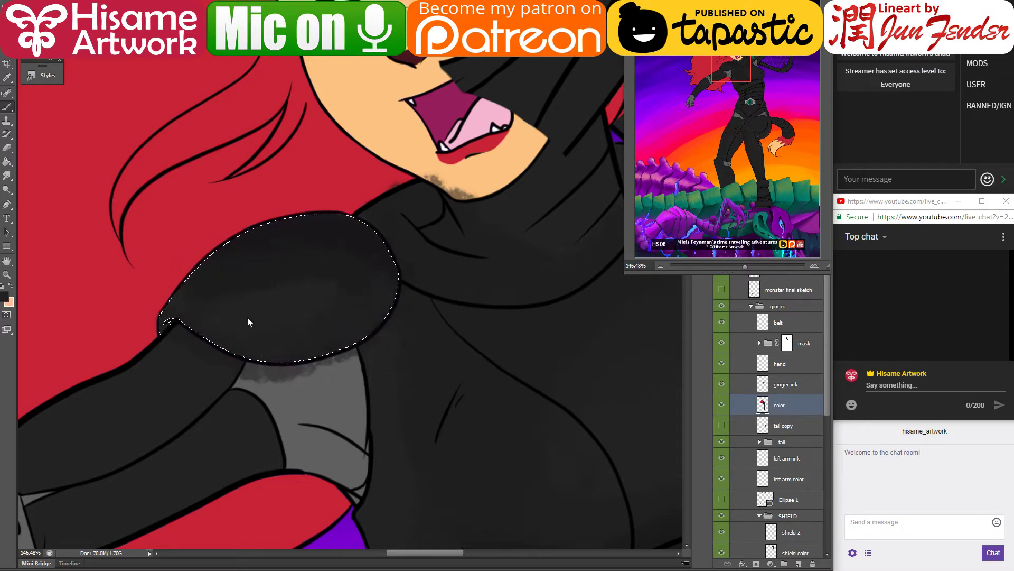
pyautogui.keyDown('alt'); pyautogui.click(265, 251); pyautogui.keyUp('alt')
pyautogui.moveTo(266, 251)
pyautogui.mouseDown()
pyautogui.moveTo(226, 267)
pyautogui.moveTo(349, 236)
pyautogui.moveTo(215, 277)
pyautogui.moveTo(302, 249)
pyautogui.moveTo(418, 250)
pyautogui.moveTo(269, 310)
pyautogui.moveTo(222, 343)
pyautogui.moveTo(209, 292)
pyautogui.moveTo(386, 264)
pyautogui.moveTo(192, 336)
pyautogui.moveTo(418, 248)
pyautogui.moveTo(391, 267)
pyautogui.moveTo(335, 274)
pyautogui.moveTo(380, 333)
pyautogui.mouseUp()
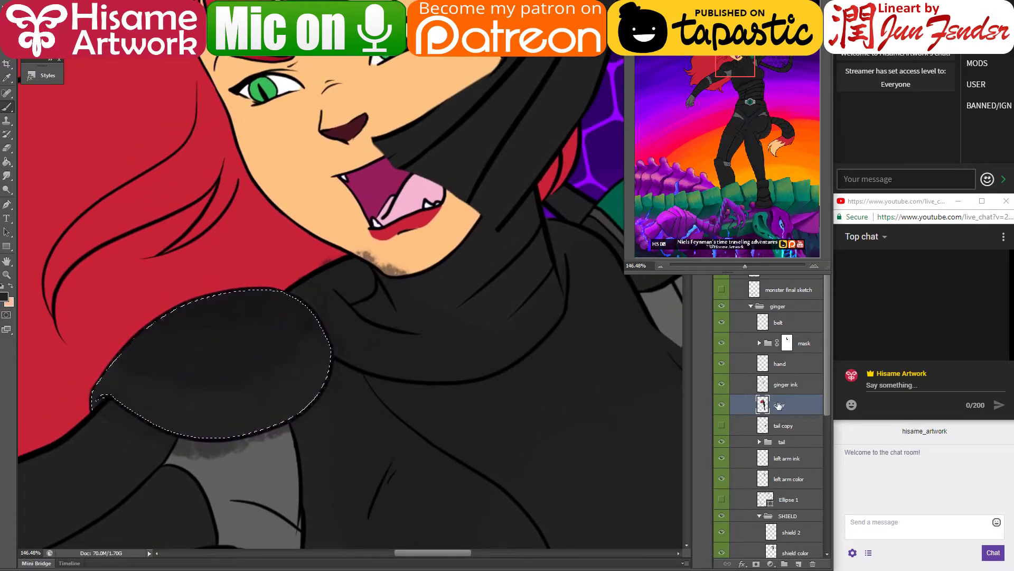
# Step: Drop the selection, cover the dark spill on the hair above the neck wrap with the Pencil in sampled red, and save the file
pyautogui.hotkey('ctrl', 'd')
pyautogui.rightClick(12, 109)
pyautogui.click(42, 116)
pyautogui.scroll(5, 296, 261)
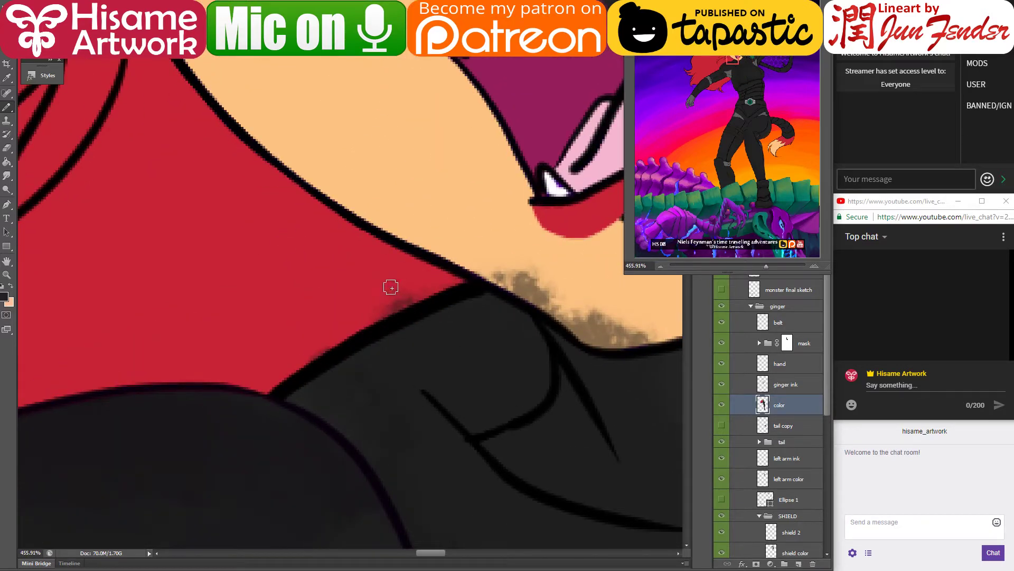
pyautogui.keyDown('alt'); pyautogui.click(370, 292); pyautogui.keyUp('alt')
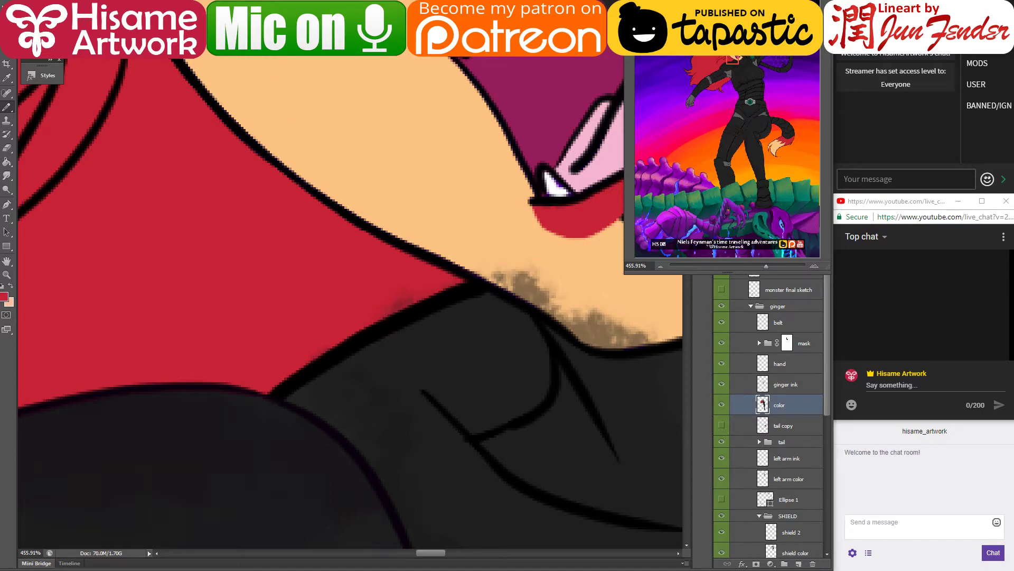
pyautogui.moveTo(375, 309); pyautogui.dragTo(306, 364)
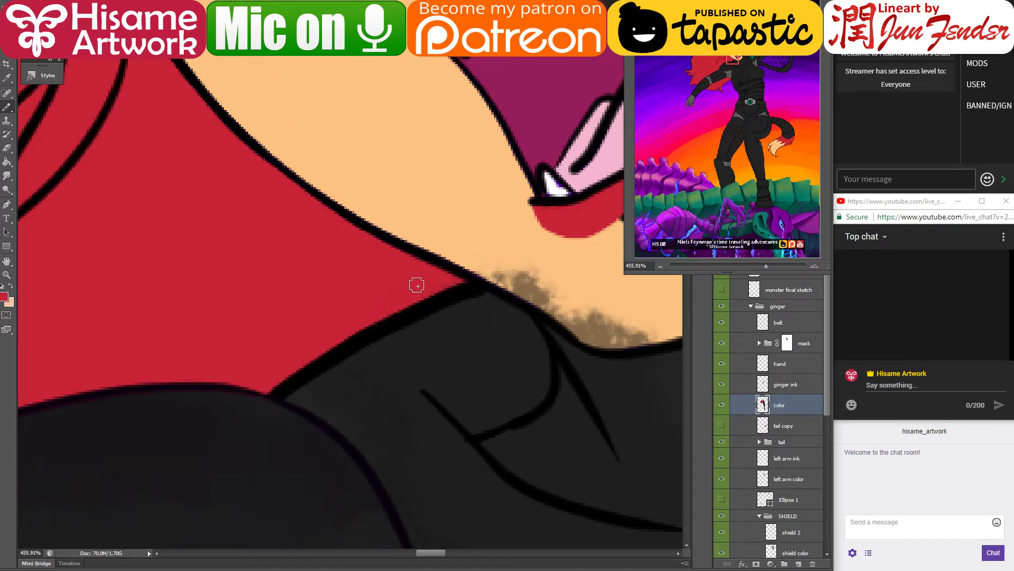
pyautogui.hotkey('ctrl', 's')
# Step: Paint over the brown shading spill along the chin and jaw with the sampled skin colour
pyautogui.moveTo(580, 338); pyautogui.dragTo(404, 351)
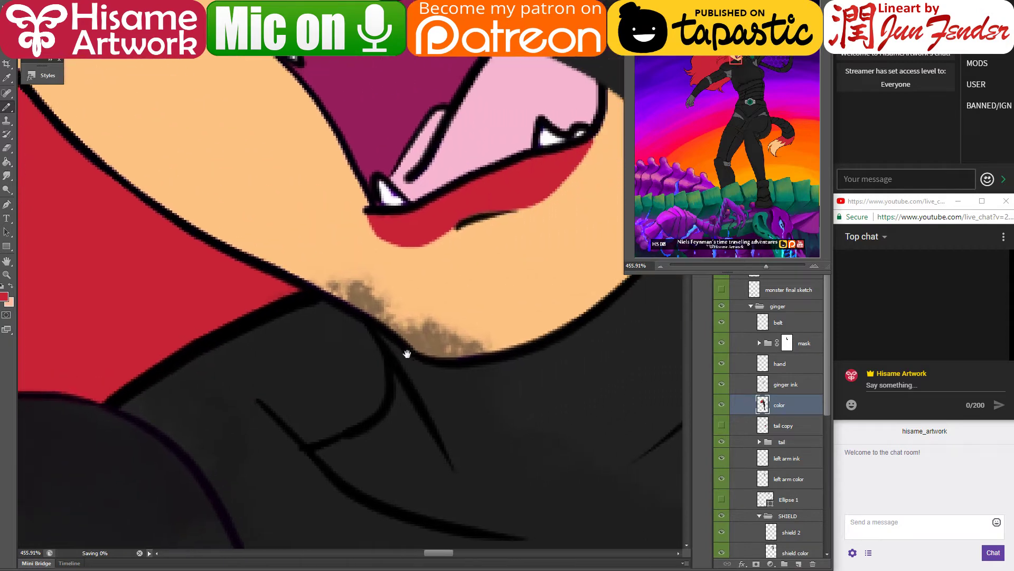
pyautogui.scroll(1, 403, 350)
pyautogui.keyDown('alt'); pyautogui.click(323, 251); pyautogui.keyUp('alt')
pyautogui.moveTo(338, 289); pyautogui.dragTo(276, 265)
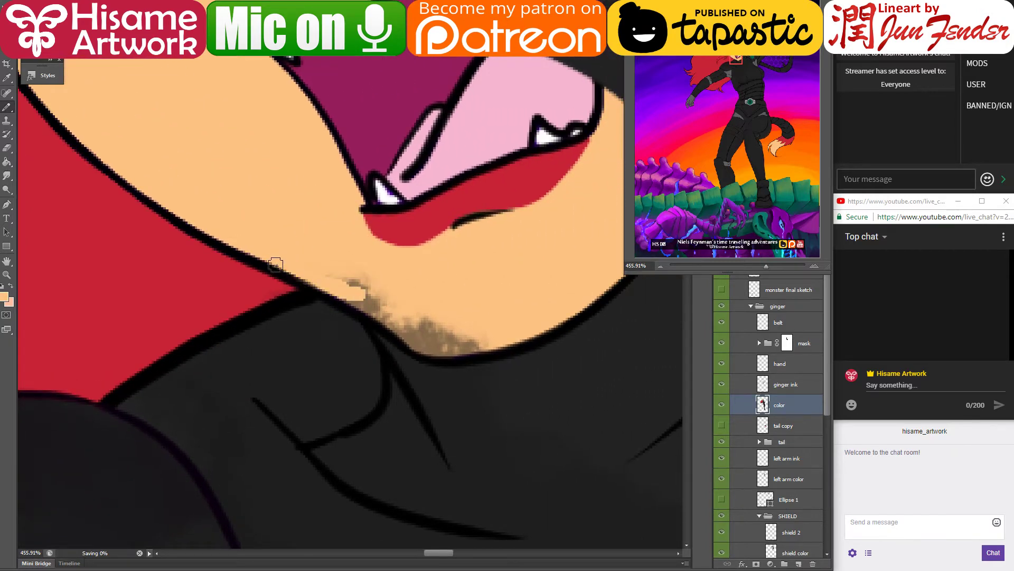
pyautogui.moveTo(359, 299)
pyautogui.mouseDown()
pyautogui.moveTo(421, 349)
pyautogui.moveTo(502, 339)
pyautogui.moveTo(446, 344)
pyautogui.moveTo(475, 321)
pyautogui.moveTo(442, 334)
pyautogui.moveTo(354, 284)
pyautogui.mouseUp()
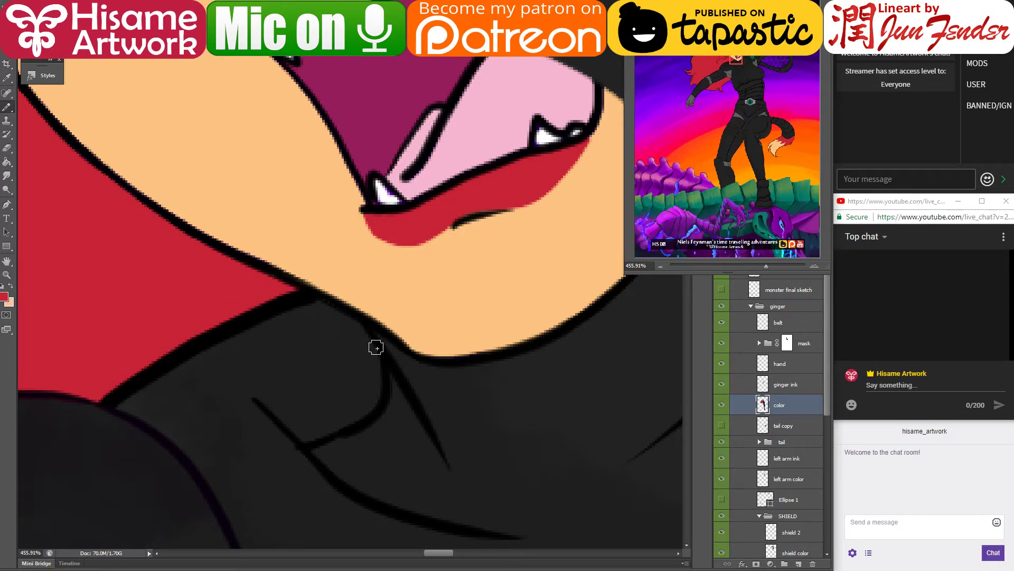
# Step: Clean up the edges of the teeth and mouth interior with colours sampled from them
pyautogui.keyDown('alt'); pyautogui.click(385, 195); pyautogui.keyUp('alt')
pyautogui.keyDown('alt'); pyautogui.click(399, 175); pyautogui.keyUp('alt')
pyautogui.keyDown('alt'); pyautogui.click(291, 56); pyautogui.keyUp('alt')
pyautogui.keyDown('alt'); pyautogui.click(541, 133); pyautogui.keyUp('alt')
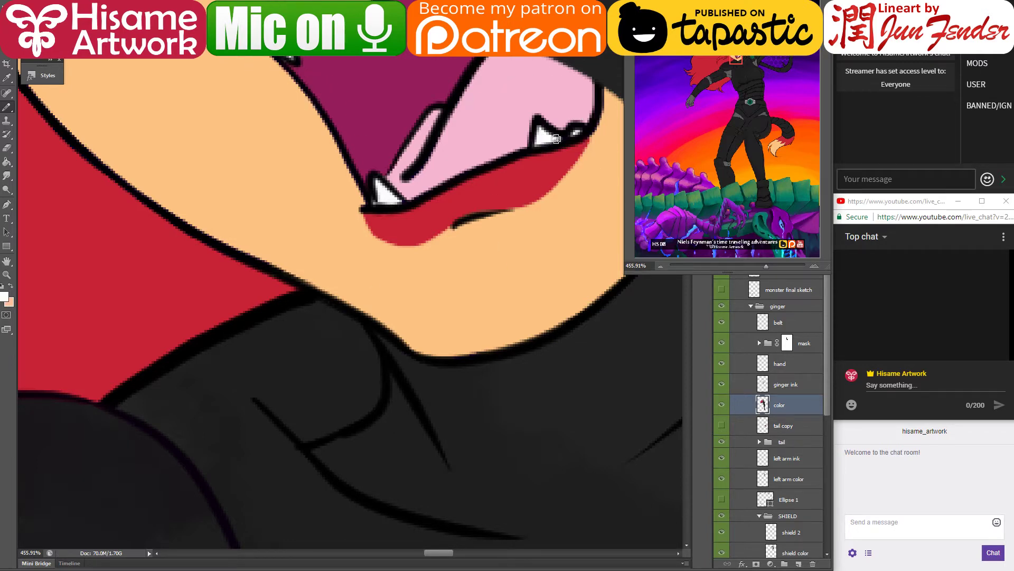
# Step: Soften the shadow beneath the left shoulder pad on the grey upper arm using a smaller textured brush and a sampled grey
pyautogui.scroll(-6, 392, 179)
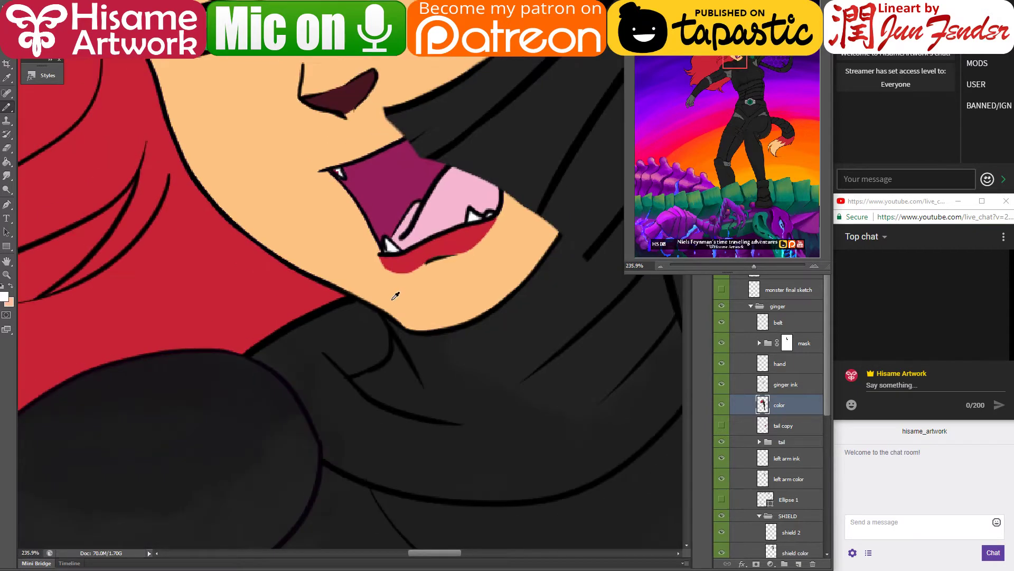
pyautogui.scroll(-3, 305, 285)
pyautogui.scroll(3, 296, 291)
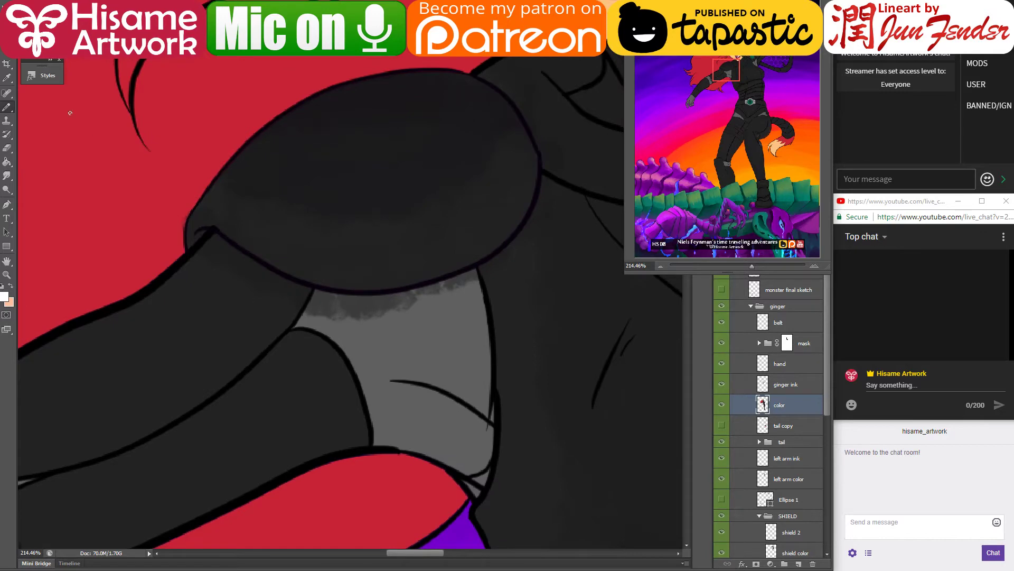
pyautogui.rightClick(14, 110)
pyautogui.click(31, 106)
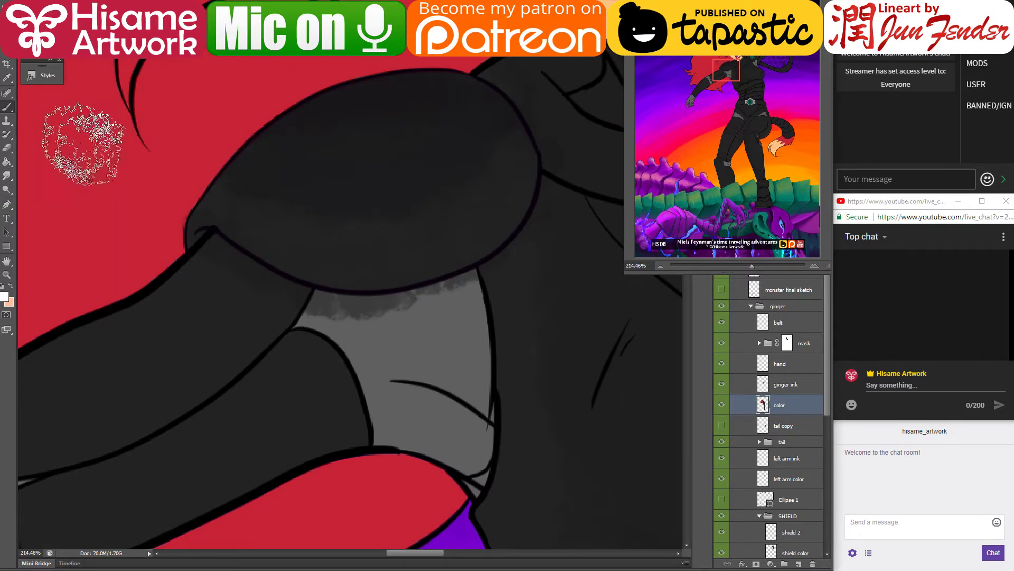
pyautogui.keyDown('alt'); pyautogui.click(381, 305); pyautogui.keyUp('alt')
pyautogui.keyDown('alt'); pyautogui.click(379, 310); pyautogui.keyUp('alt')
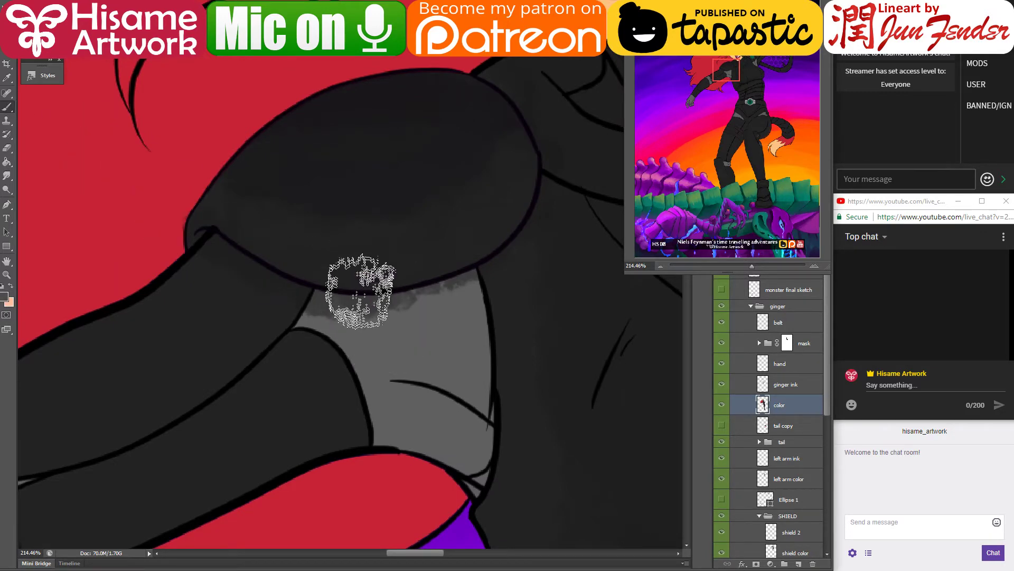
pyautogui.press('[')
pyautogui.press('[')
pyautogui.press('[')
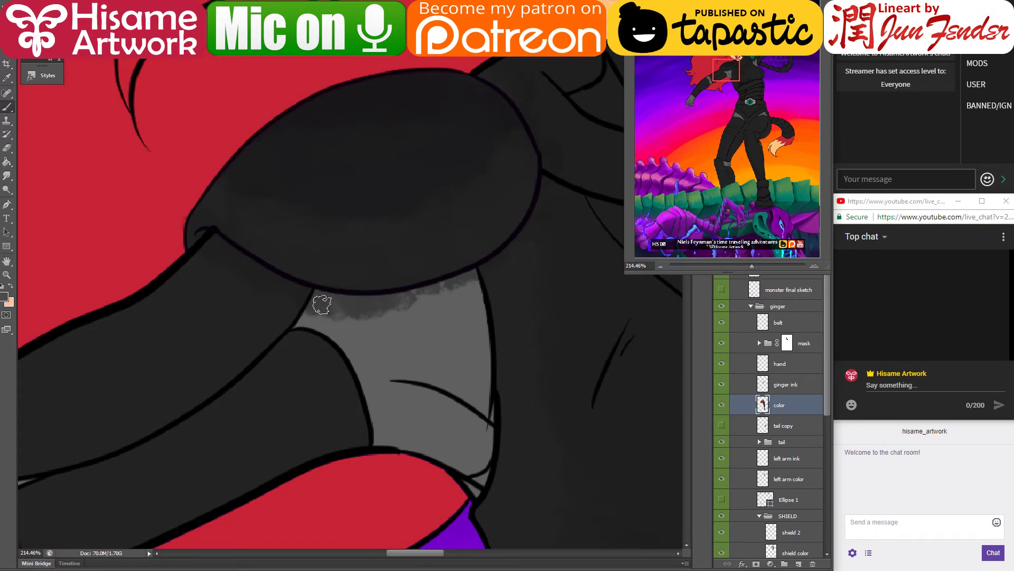
pyautogui.moveTo(307, 318); pyautogui.dragTo(404, 301)
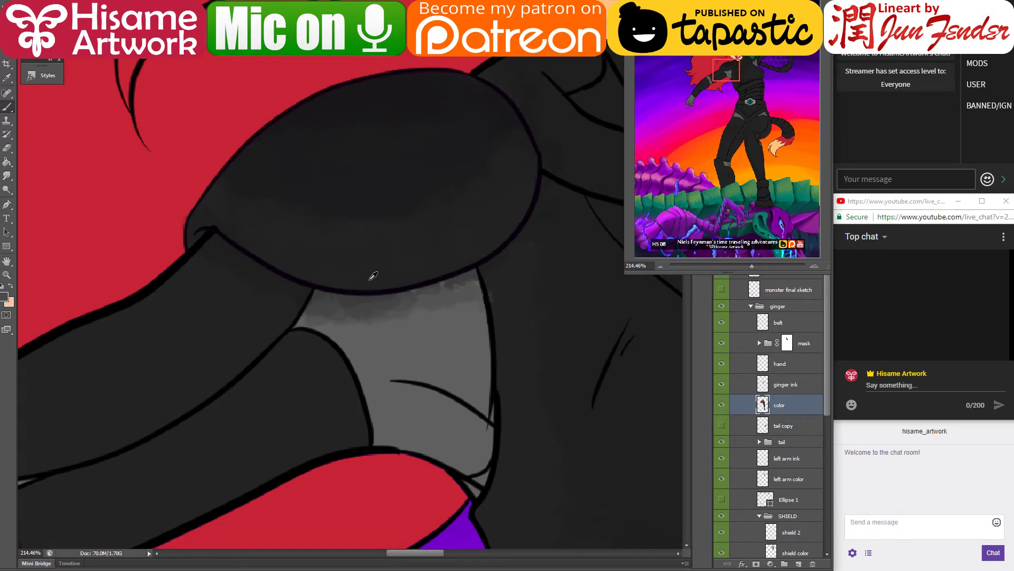
# Step: Select the grey upper-arm section from the ginger ink layer and make the color layer active again
pyautogui.scroll(3, 373, 275)
pyautogui.moveTo(479, 299); pyautogui.dragTo(448, 286)
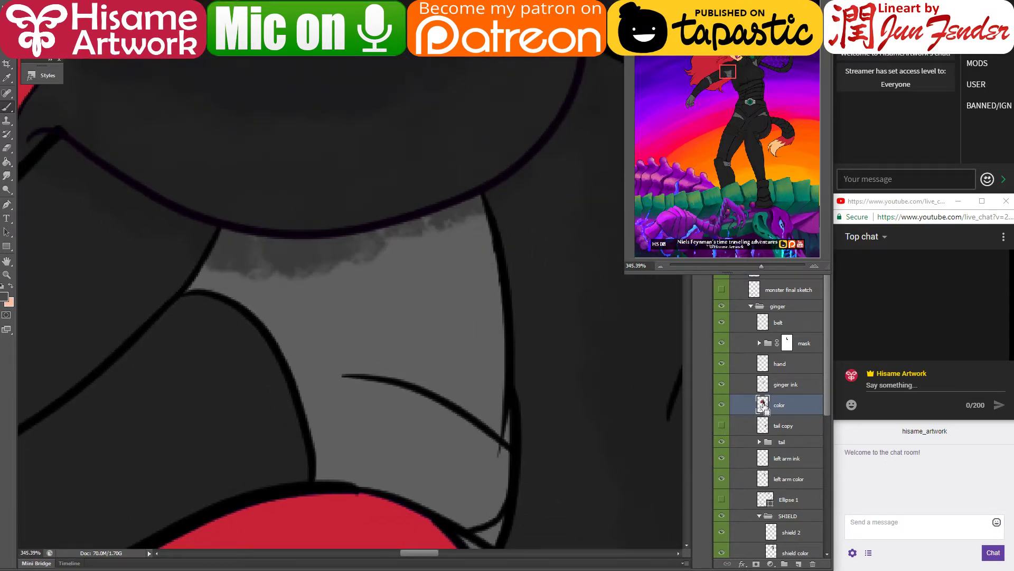
pyautogui.click(762, 381)
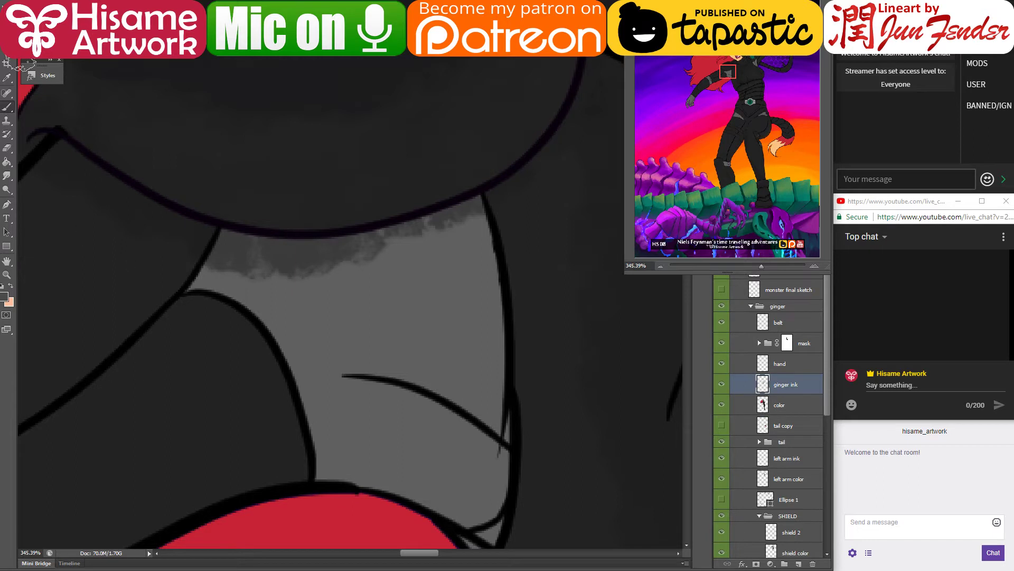
pyautogui.click(406, 340)
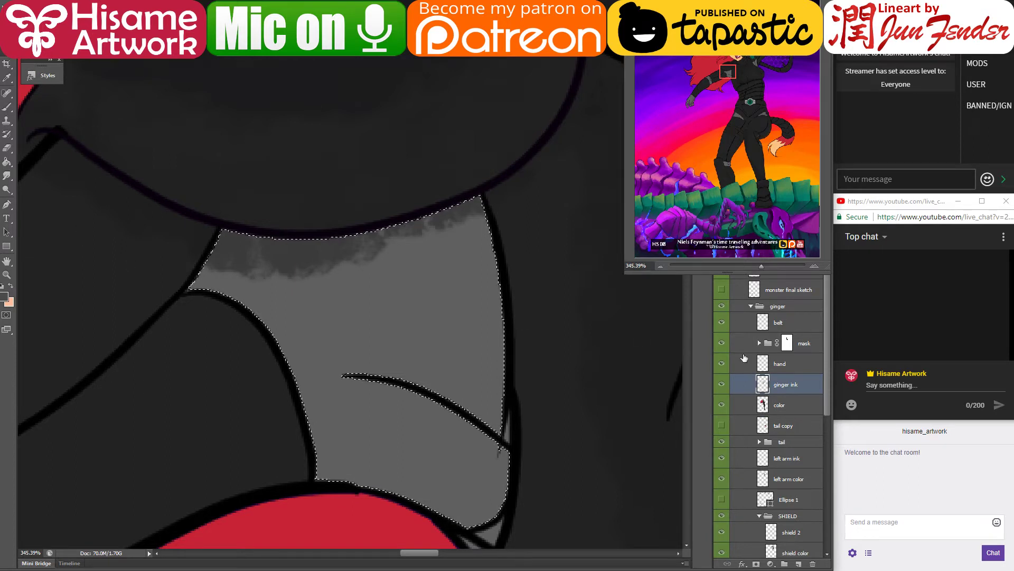
pyautogui.click(784, 404)
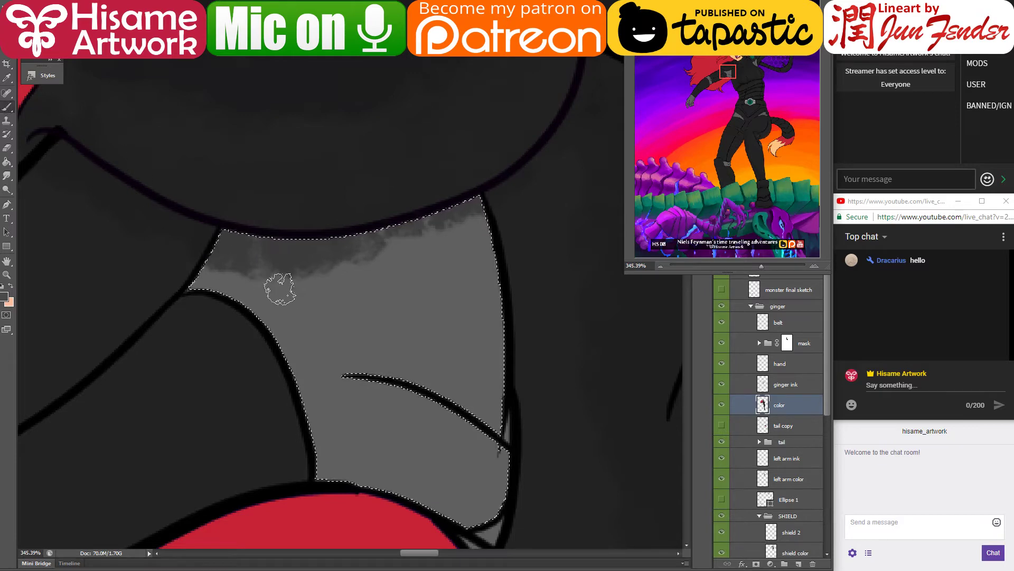
# Step: Blend the shadow under the shoulder pad and extend soft shading down the outer edge of the selected grey upper arm
pyautogui.keyDown('alt'); pyautogui.click(265, 262); pyautogui.keyUp('alt')
pyautogui.moveTo(266, 262)
pyautogui.mouseDown()
pyautogui.moveTo(227, 235)
pyautogui.moveTo(217, 274)
pyautogui.moveTo(259, 262)
pyautogui.mouseUp()
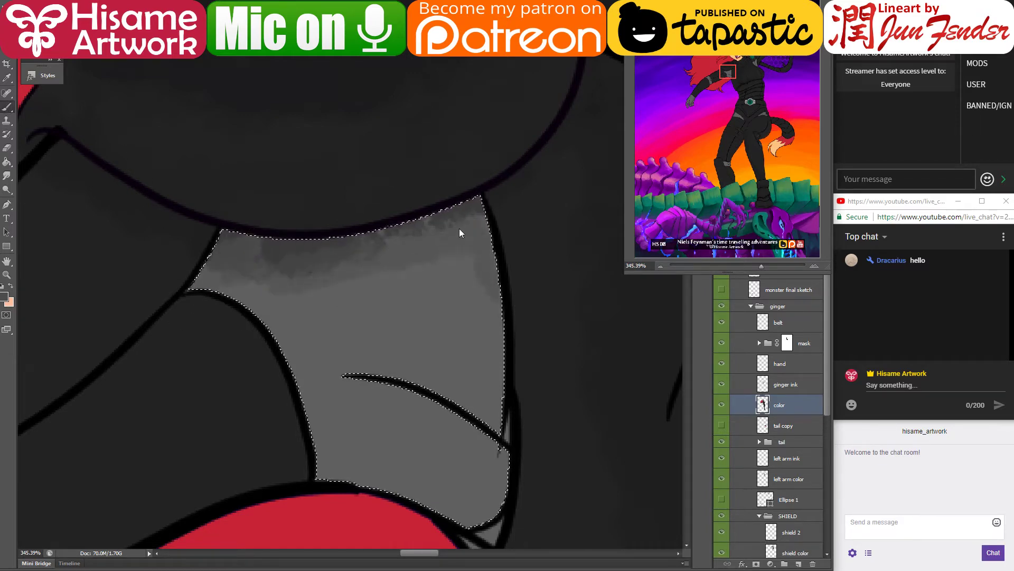
pyautogui.moveTo(473, 290); pyautogui.dragTo(407, 288)
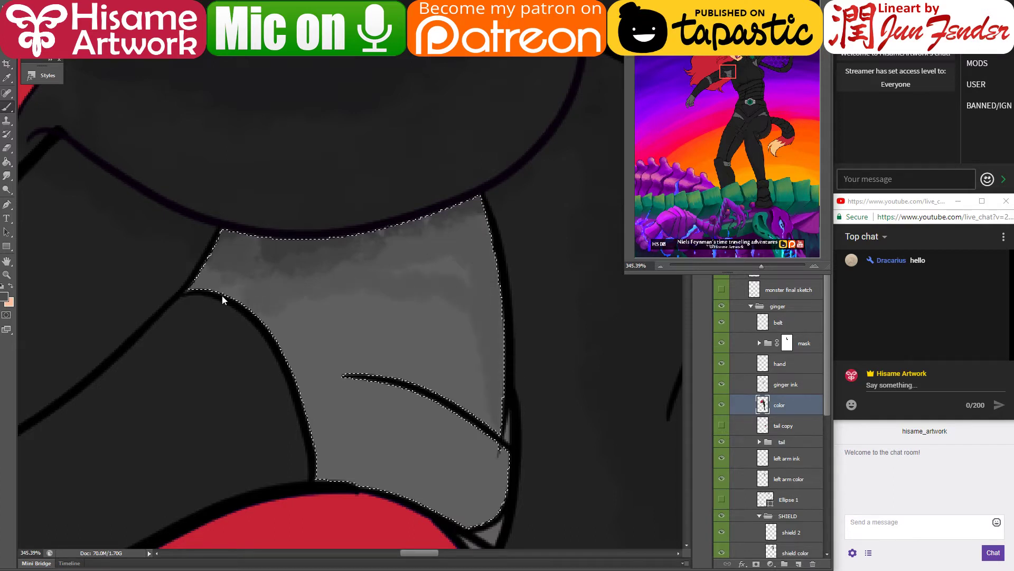
# Step: Switch to the YouTube live chat and reply "Hi :D" to the viewer's greeting
pyautogui.click(909, 391)
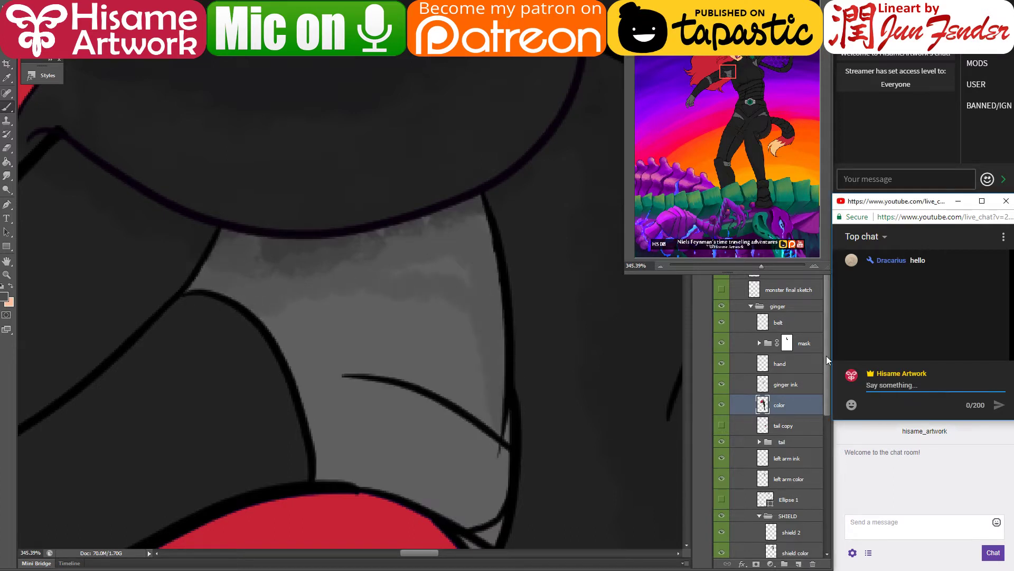
pyautogui.write('Hi :D')
pyautogui.press('Return')
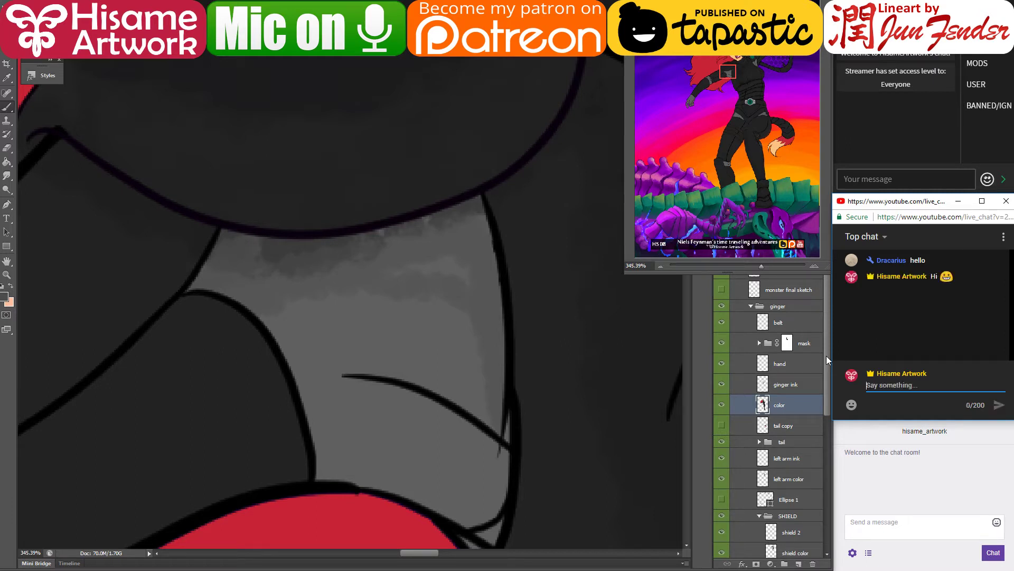
# Step: Ask "can you hear me?" in the YouTube live chat, check the audio levels in OBS and return to Photoshop
pyautogui.write('can you hear me?')
pyautogui.press('Return')
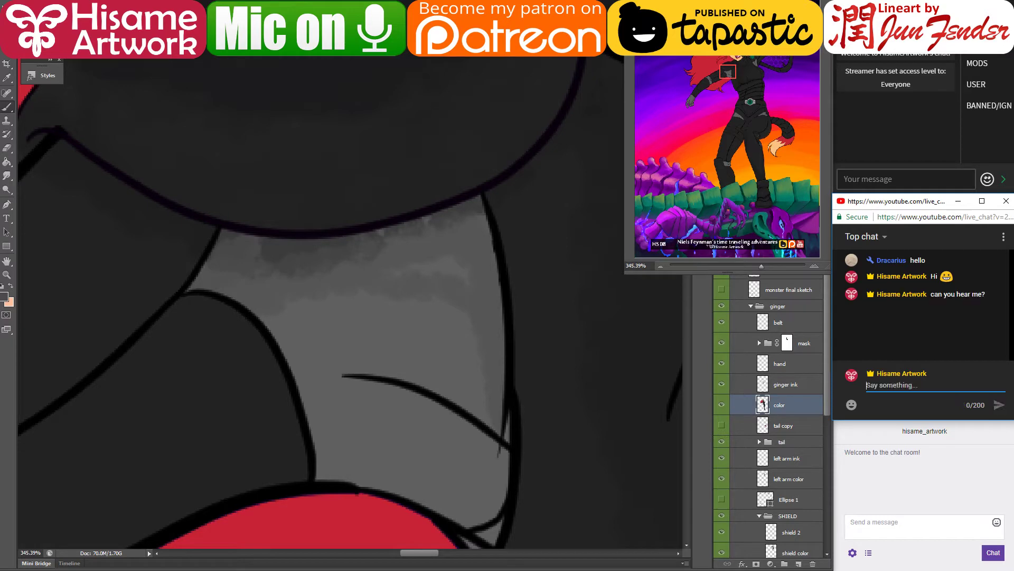
pyautogui.hotkey('alt', 'Tab')
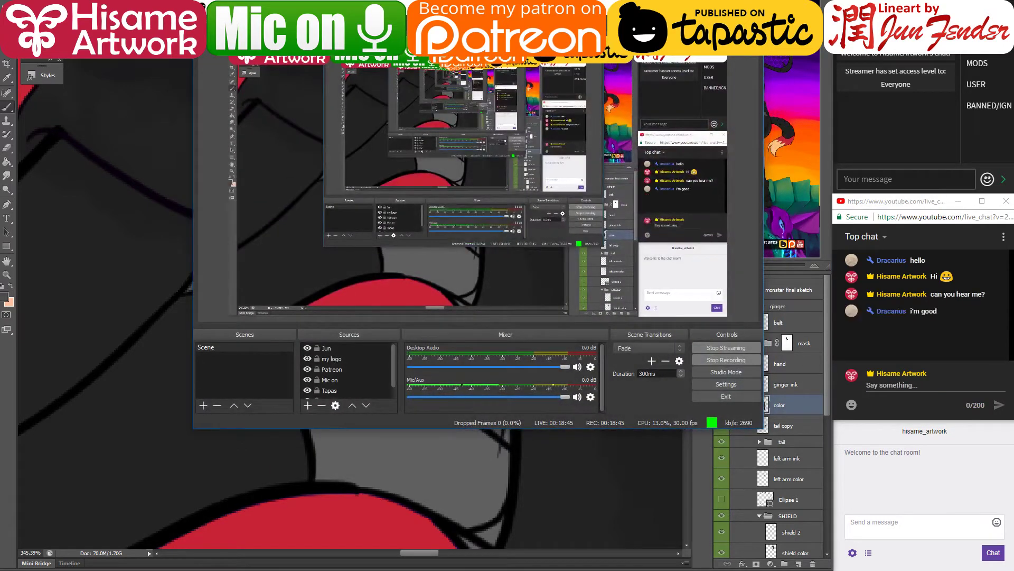
pyautogui.hotkey('alt', 'Tab')
# Step: Blend the shadow beneath the shoulder pad across the selected grey upper arm with a sampled grey, and clear the selection
pyautogui.click(502, 308)
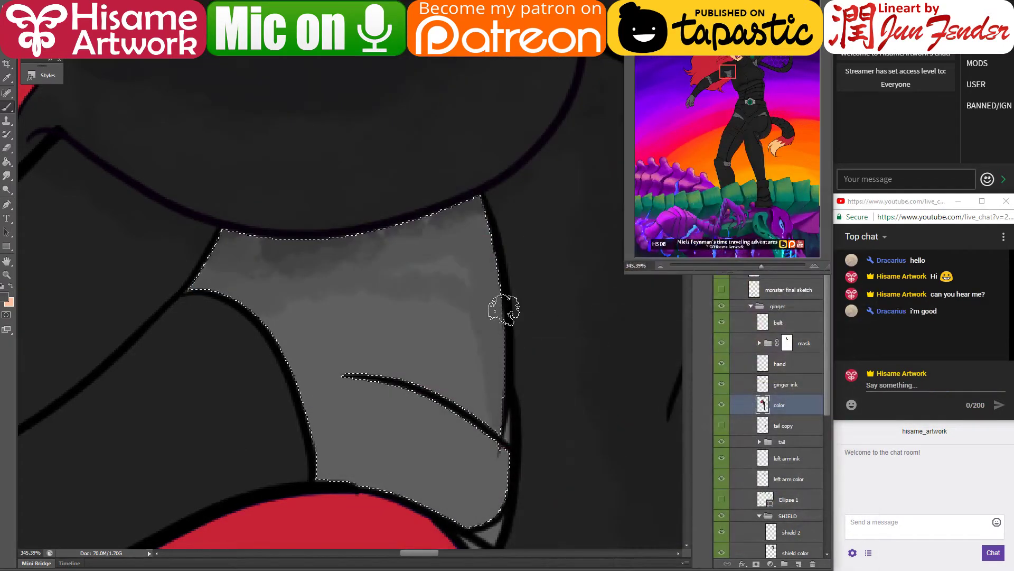
pyautogui.moveTo(414, 301); pyautogui.dragTo(389, 313)
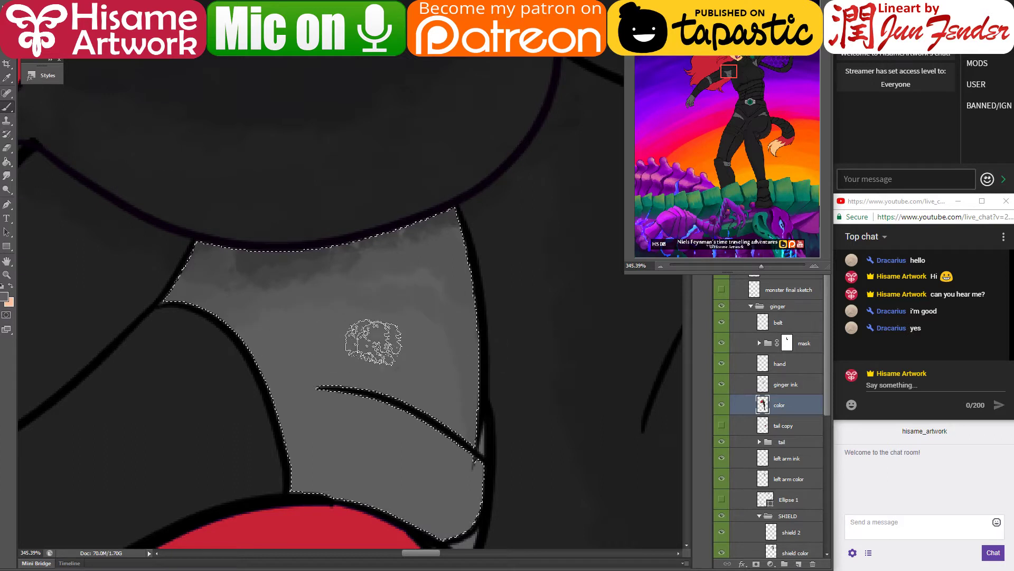
pyautogui.keyDown('alt'); pyautogui.click(329, 266); pyautogui.keyUp('alt')
pyautogui.moveTo(190, 288)
pyautogui.mouseDown()
pyautogui.moveTo(211, 260)
pyautogui.moveTo(253, 240)
pyautogui.moveTo(229, 282)
pyautogui.moveTo(472, 243)
pyautogui.moveTo(323, 244)
pyautogui.moveTo(507, 280)
pyautogui.moveTo(462, 288)
pyautogui.moveTo(428, 261)
pyautogui.moveTo(209, 376)
pyautogui.moveTo(302, 264)
pyautogui.moveTo(228, 365)
pyautogui.moveTo(391, 292)
pyautogui.moveTo(475, 350)
pyautogui.moveTo(405, 369)
pyautogui.mouseUp()
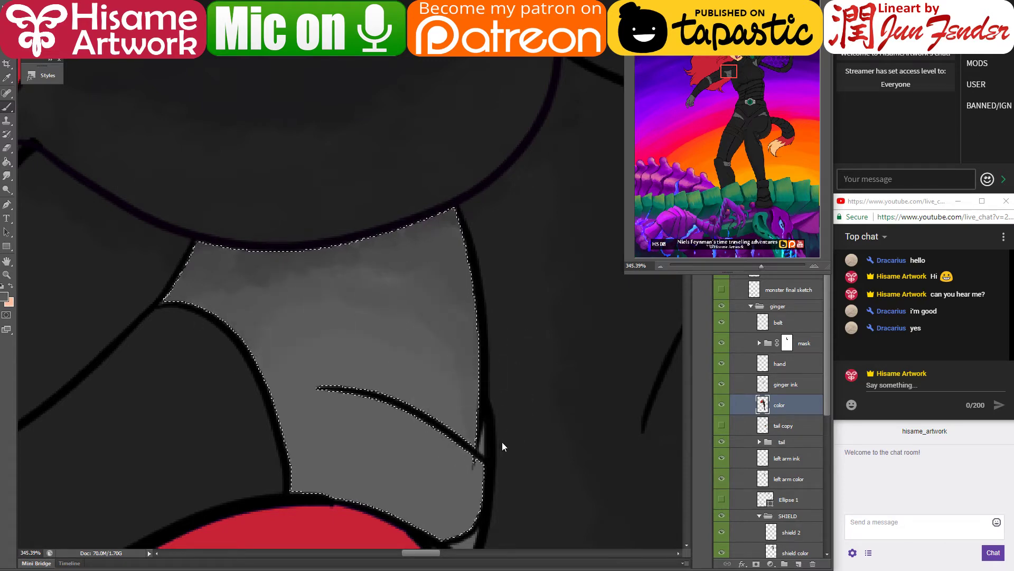
pyautogui.moveTo(458, 383)
pyautogui.mouseDown()
pyautogui.moveTo(192, 310)
pyautogui.moveTo(260, 255)
pyautogui.moveTo(243, 255)
pyautogui.mouseUp()
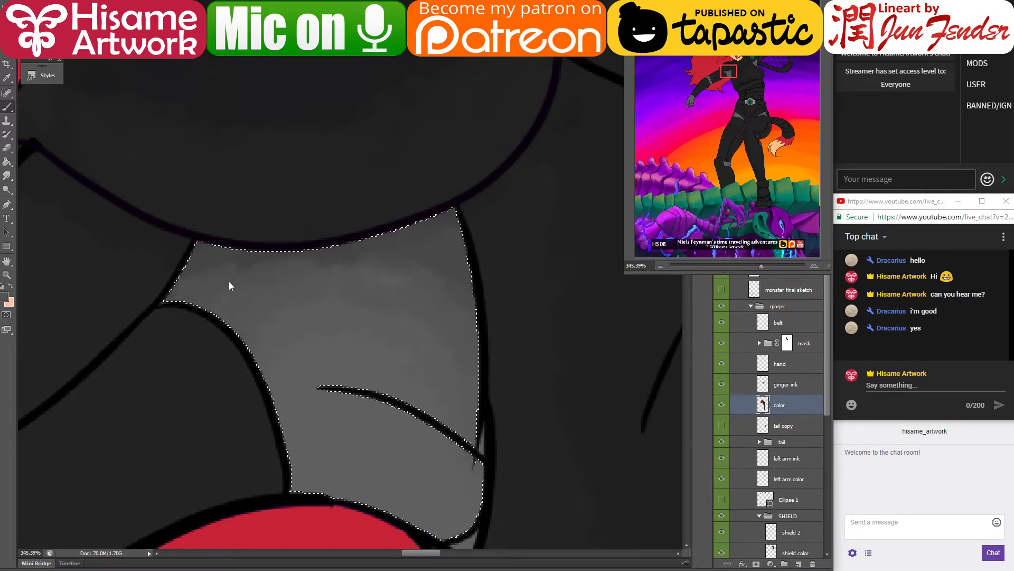
pyautogui.moveTo(229, 285); pyautogui.dragTo(414, 267)
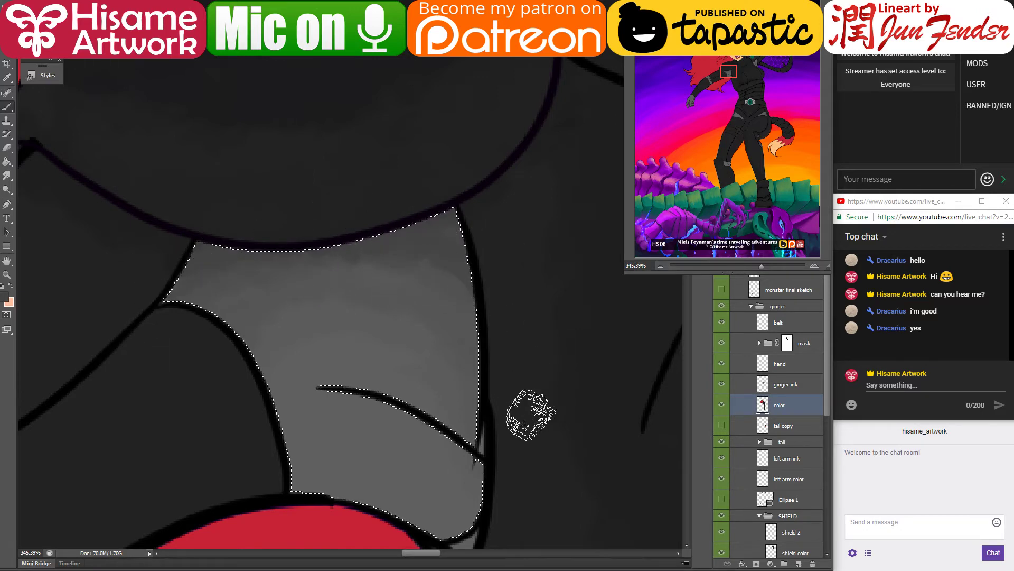
pyautogui.hotkey('ctrl', 'd')
# Step: Reselect the grey upper-arm section and shade its inner edge down to the lower border with a sampled darker grey
pyautogui.moveTo(531, 415); pyautogui.dragTo(479, 349)
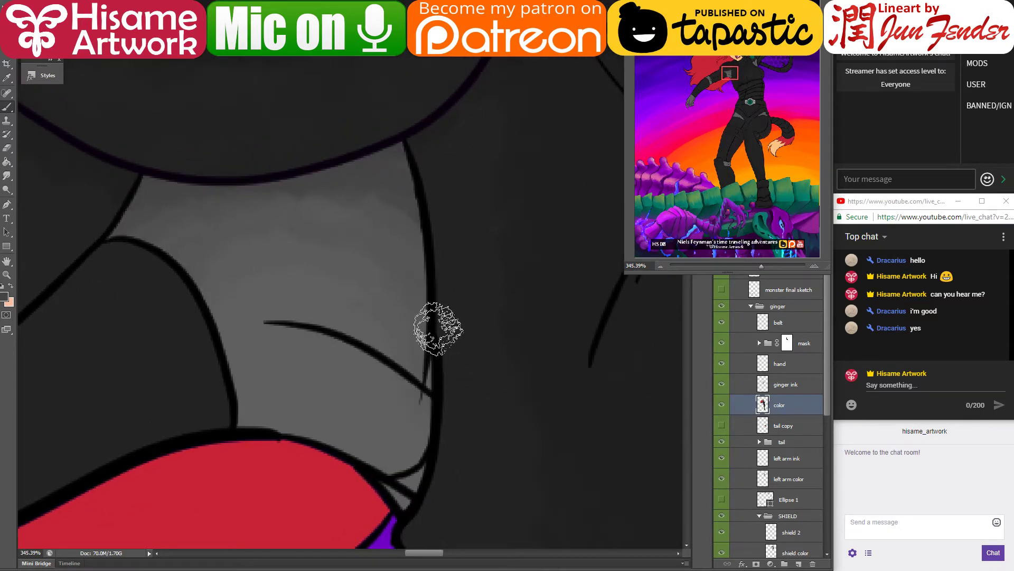
pyautogui.moveTo(422, 275); pyautogui.dragTo(481, 271)
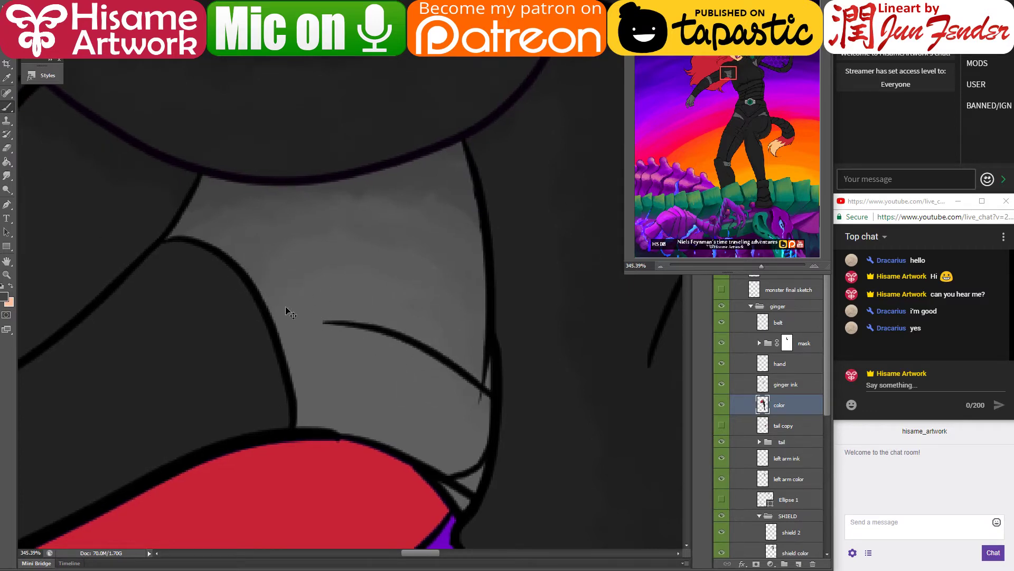
pyautogui.hotkey('ctrl', 'shift', 'd')
pyautogui.keyDown('alt'); pyautogui.click(261, 274); pyautogui.keyUp('alt')
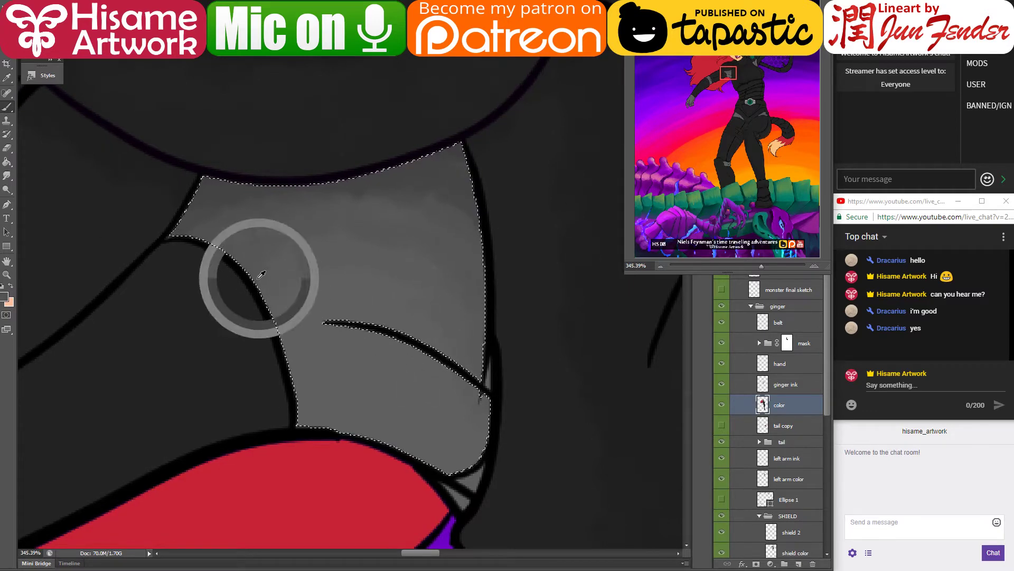
pyautogui.keyDown('alt'); pyautogui.click(212, 190); pyautogui.keyUp('alt')
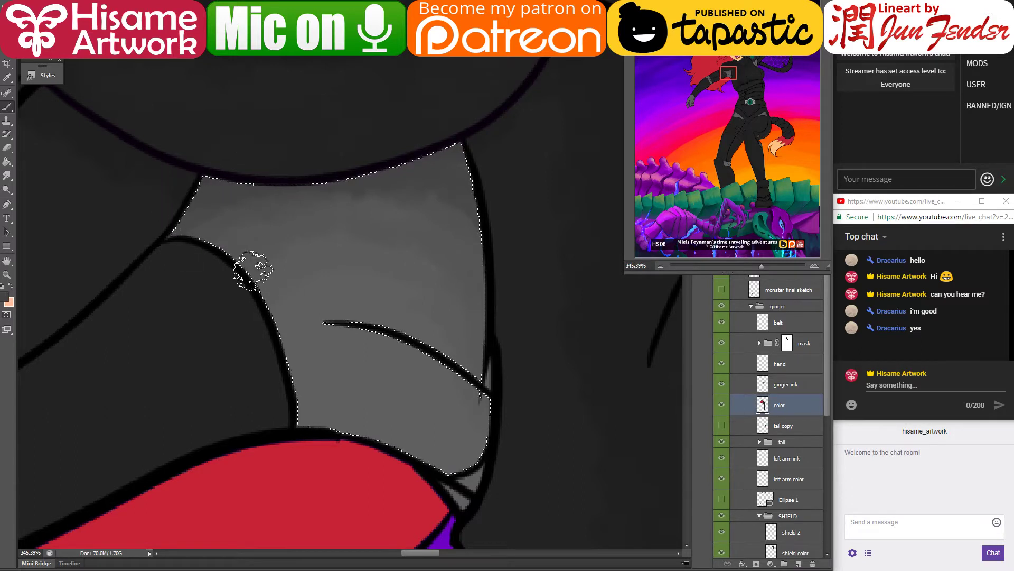
pyautogui.moveTo(249, 268)
pyautogui.mouseDown()
pyautogui.moveTo(308, 435)
pyautogui.moveTo(328, 426)
pyautogui.mouseUp()
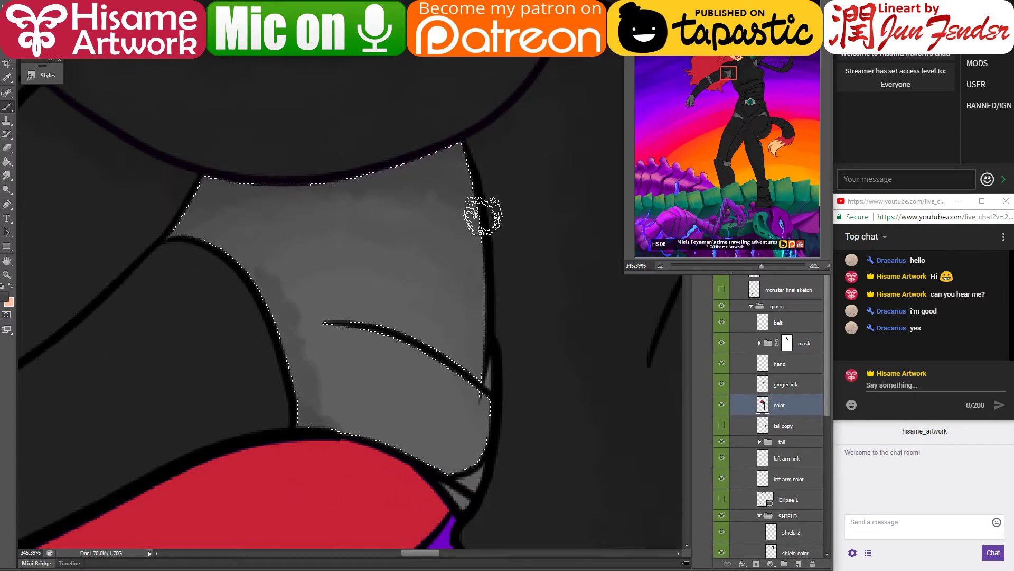
# Step: Shade the outer edge of the grey upper arm, blend both edge shadows into the middle, and deselect
pyautogui.moveTo(483, 215); pyautogui.dragTo(494, 442)
pyautogui.moveTo(480, 287); pyautogui.dragTo(475, 390)
pyautogui.moveTo(490, 192)
pyautogui.mouseDown()
pyautogui.moveTo(496, 279)
pyautogui.moveTo(482, 426)
pyautogui.mouseUp()
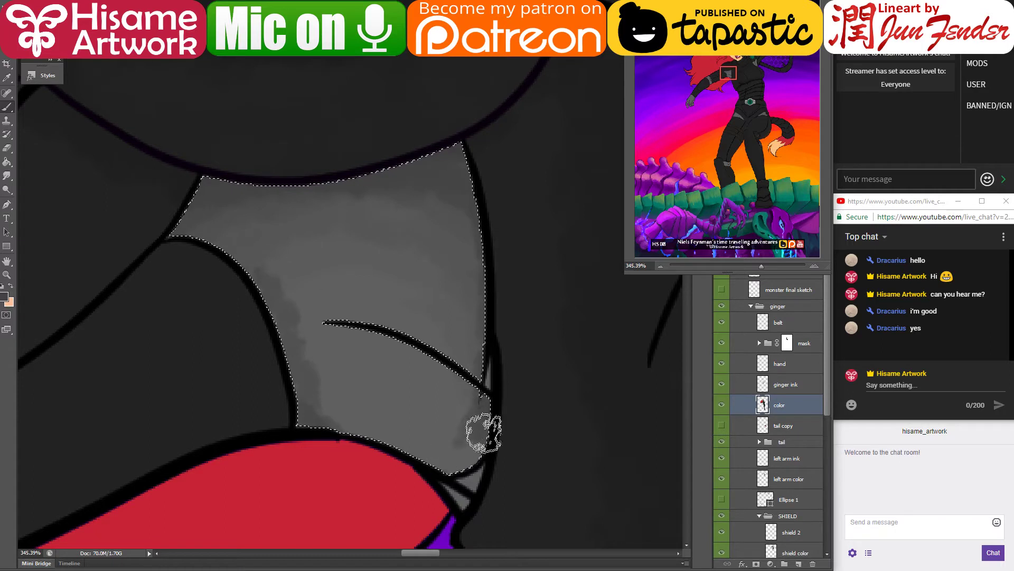
pyautogui.moveTo(273, 296)
pyautogui.mouseDown()
pyautogui.moveTo(279, 290)
pyautogui.moveTo(290, 312)
pyautogui.mouseUp()
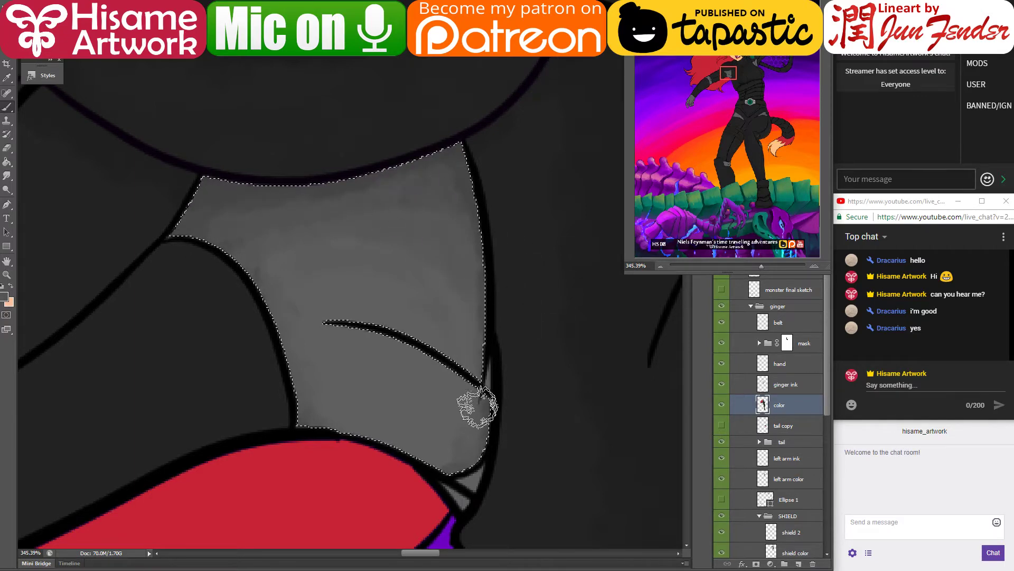
pyautogui.moveTo(477, 406); pyautogui.dragTo(430, 348)
pyautogui.hotkey('ctrl', 'd')
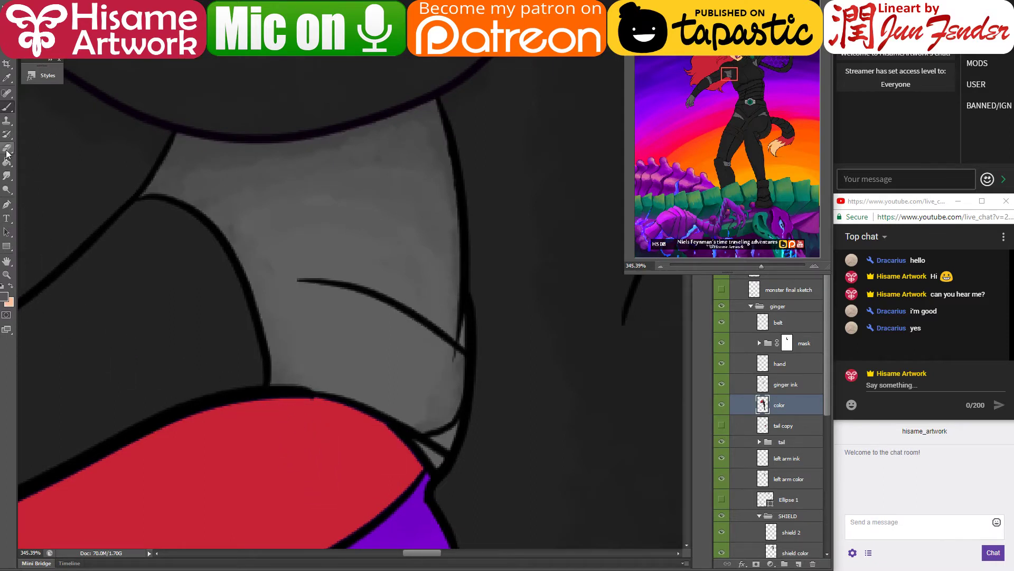
# Step: Erase the stray ink lines along the lower outer edge of the grey upper arm on the ginger ink layer
pyautogui.click(7, 150)
pyautogui.click(781, 385)
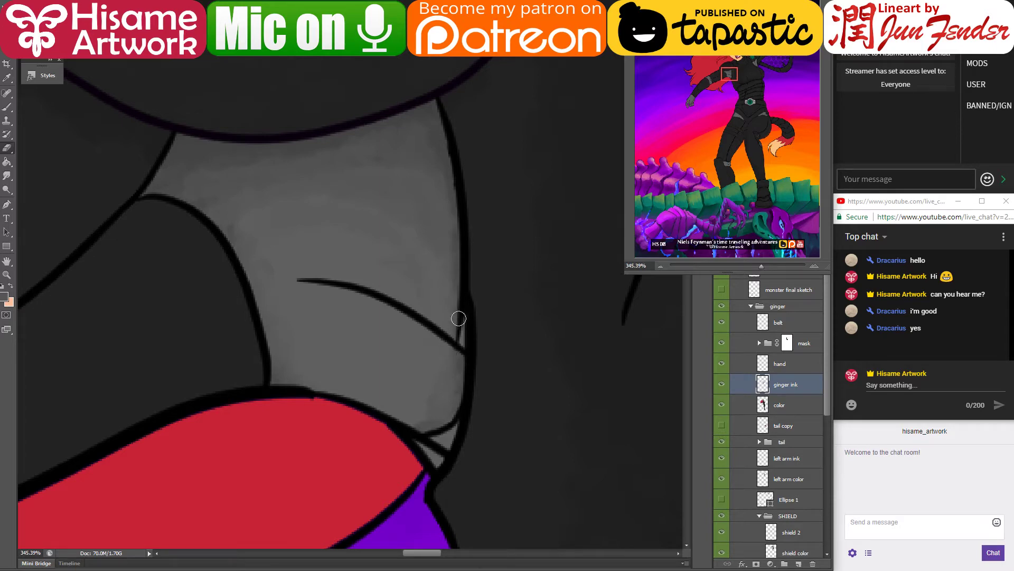
pyautogui.moveTo(459, 338); pyautogui.dragTo(455, 288)
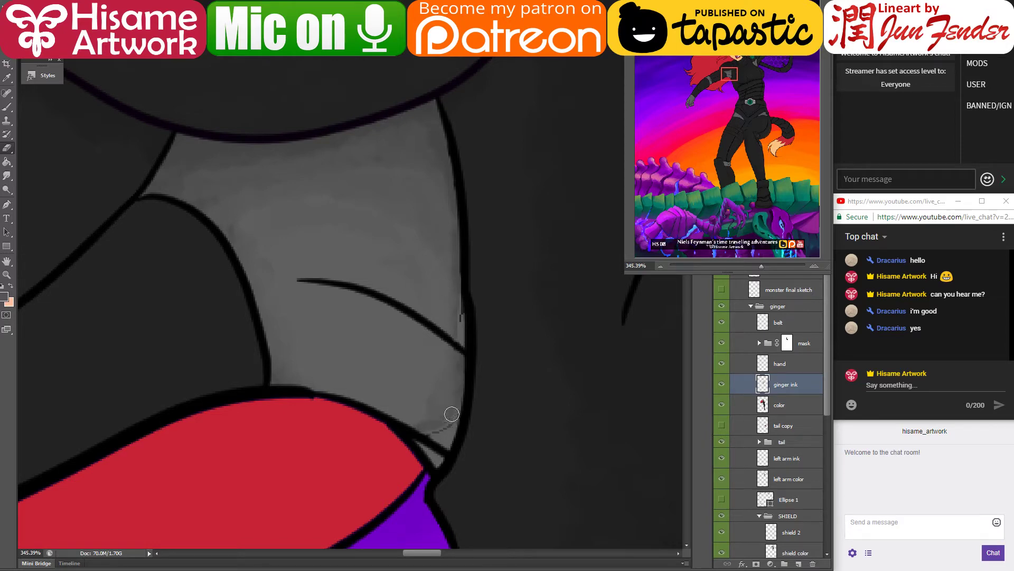
# Step: Paint over the leftover line fragments along the grey upper arm's outer edge on the color layer with a smaller brush
pyautogui.click(780, 403)
pyautogui.click(7, 109)
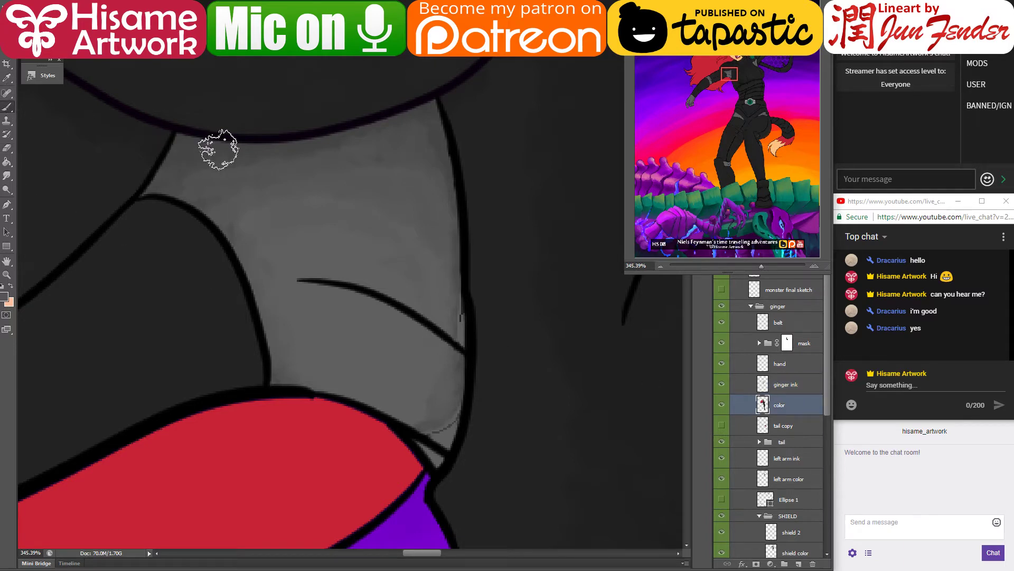
pyautogui.press('[')
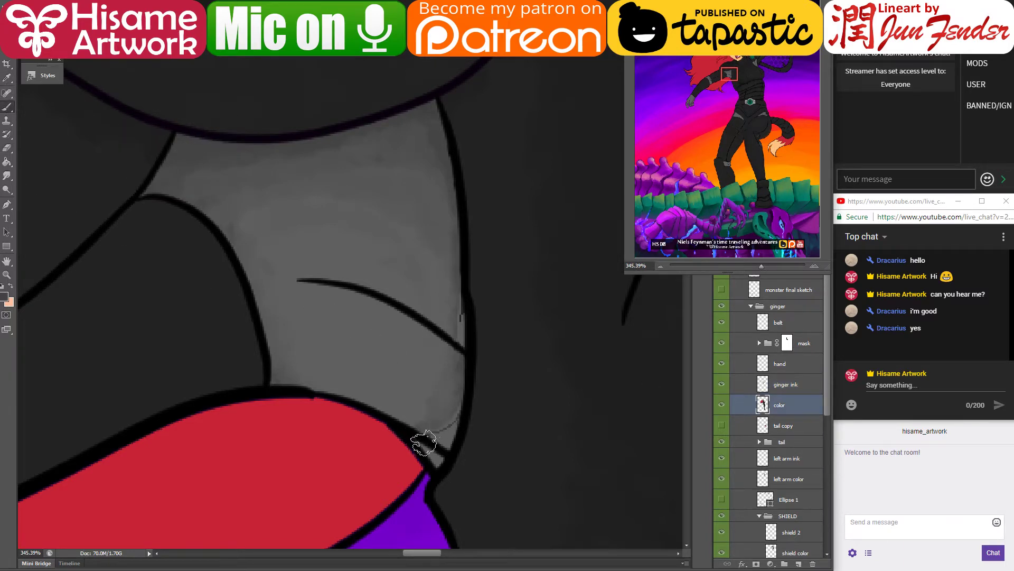
pyautogui.moveTo(436, 460)
pyautogui.mouseDown()
pyautogui.moveTo(418, 430)
pyautogui.moveTo(446, 417)
pyautogui.moveTo(440, 453)
pyautogui.moveTo(454, 392)
pyautogui.moveTo(442, 432)
pyautogui.moveTo(452, 405)
pyautogui.mouseUp()
pyautogui.moveTo(460, 273); pyautogui.dragTo(463, 303)
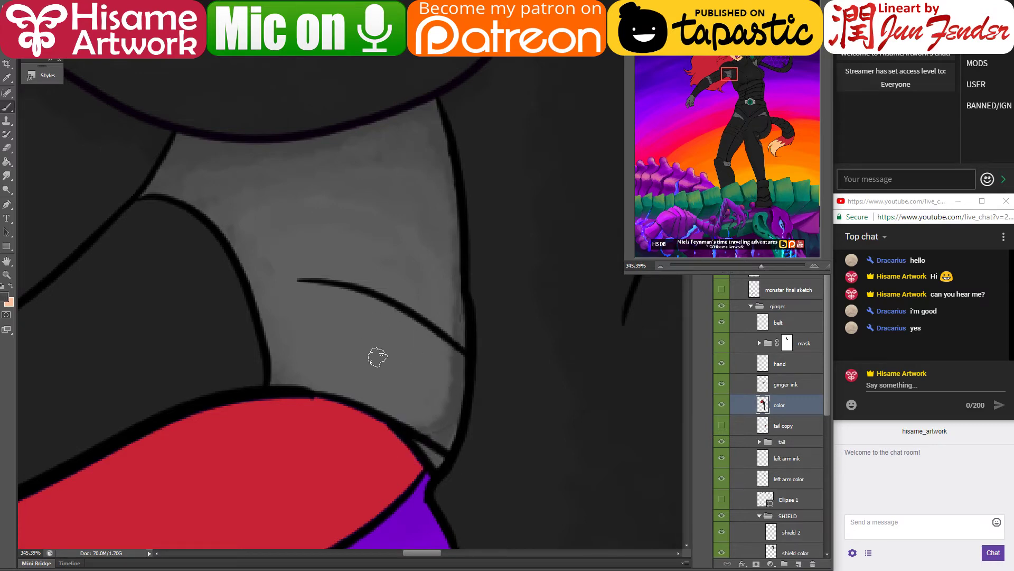
# Step: Shade the lower border of the grey upper arm and blend soft shadows around its fold line
pyautogui.moveTo(397, 404); pyautogui.dragTo(444, 437)
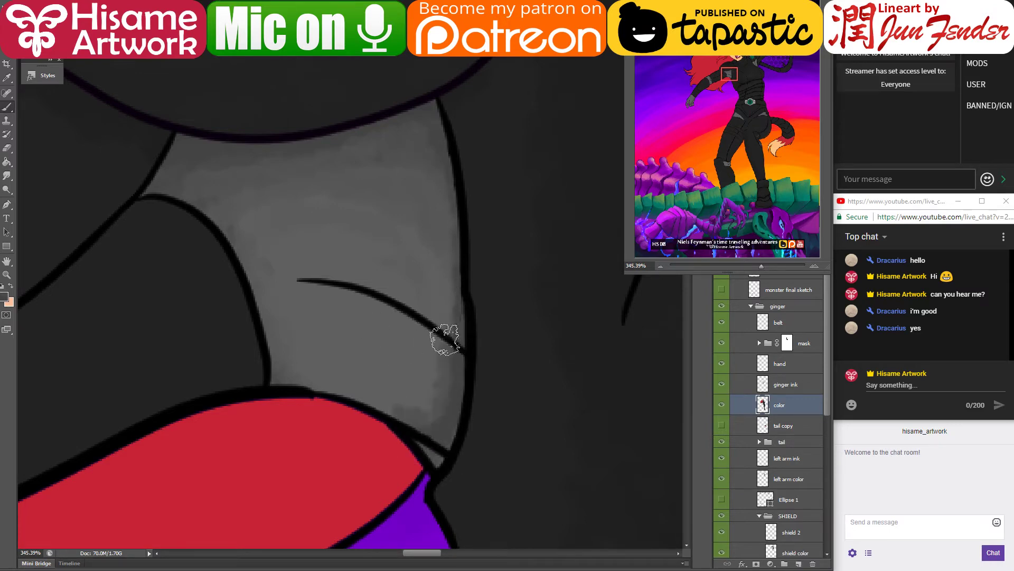
pyautogui.moveTo(439, 385); pyautogui.dragTo(346, 390)
pyautogui.moveTo(415, 309); pyautogui.dragTo(454, 346)
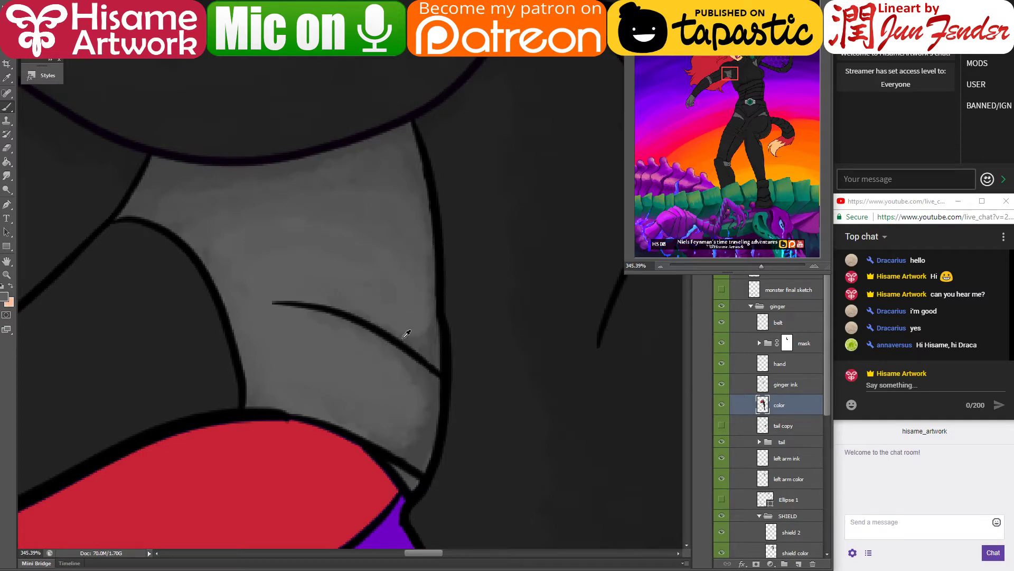
# Step: Try to darken the upper edge of the black arm inside a selection loaded from the color layer
pyautogui.scroll(-10, 407, 333)
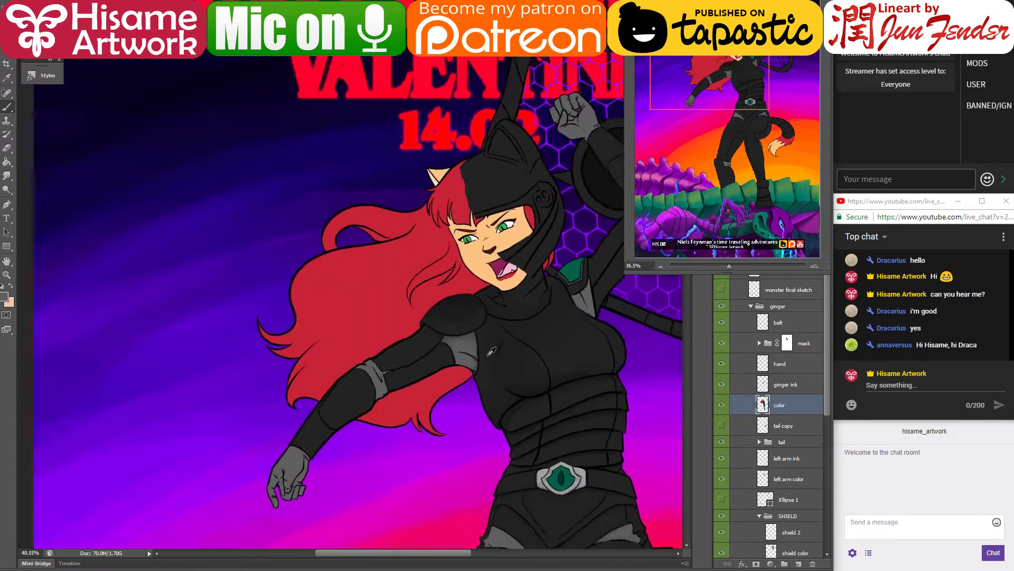
pyautogui.scroll(10, 487, 357)
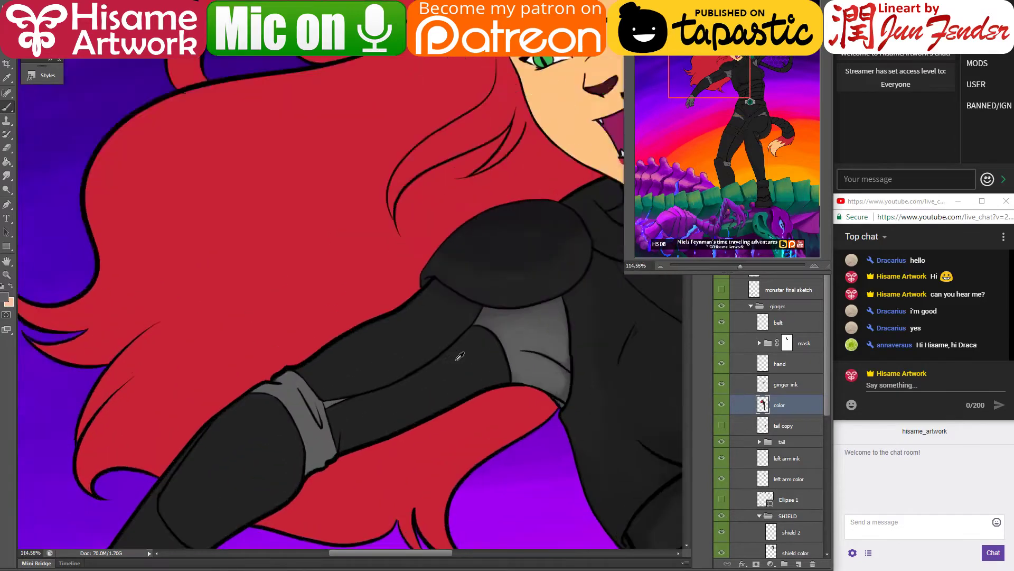
pyautogui.keyDown('ctrl'); pyautogui.click(763, 406); pyautogui.keyUp('ctrl')
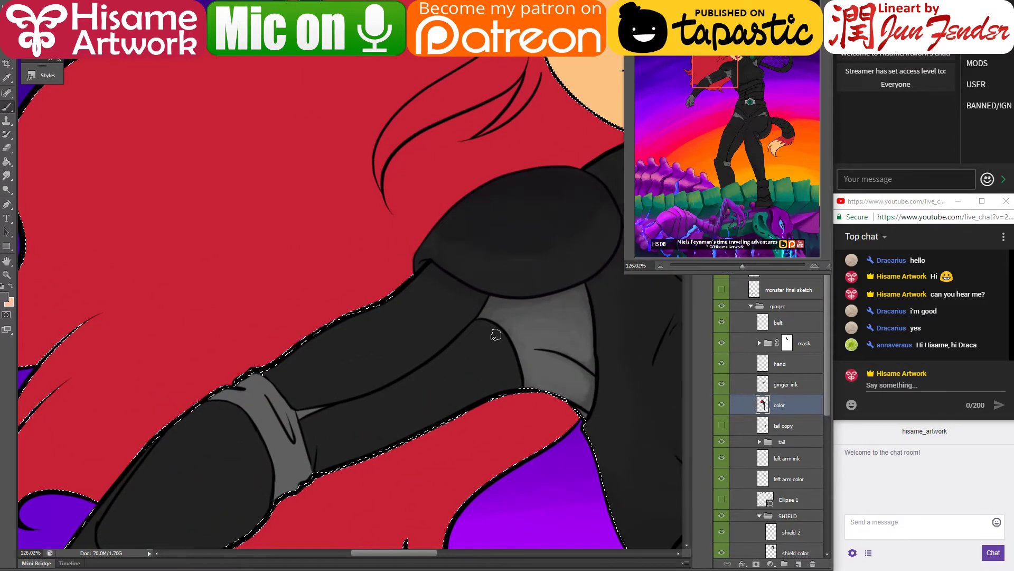
pyautogui.scroll(3, 539, 344)
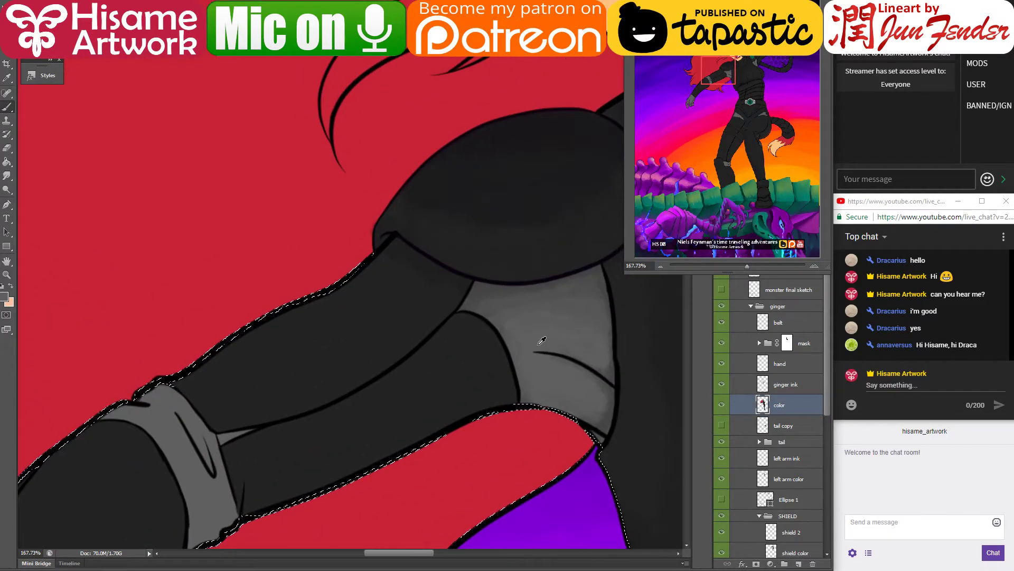
pyautogui.moveTo(509, 356); pyautogui.dragTo(380, 363)
pyautogui.hotkey('ctrl', 'd')
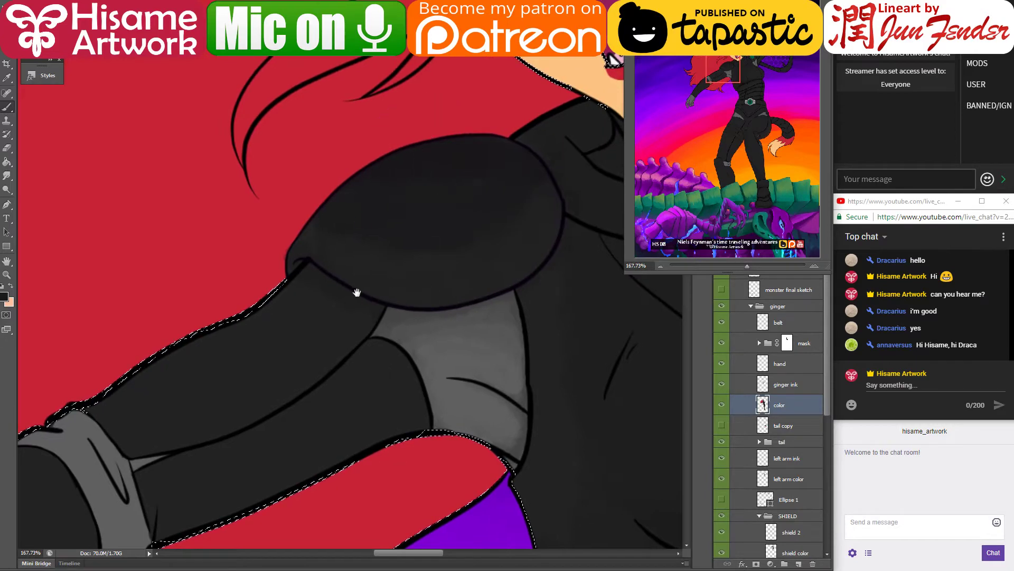
pyautogui.moveTo(356, 292)
pyautogui.mouseDown()
pyautogui.moveTo(575, 267)
pyautogui.moveTo(522, 281)
pyautogui.mouseUp()
pyautogui.hotkey('ctrl', 'shift', 'd')
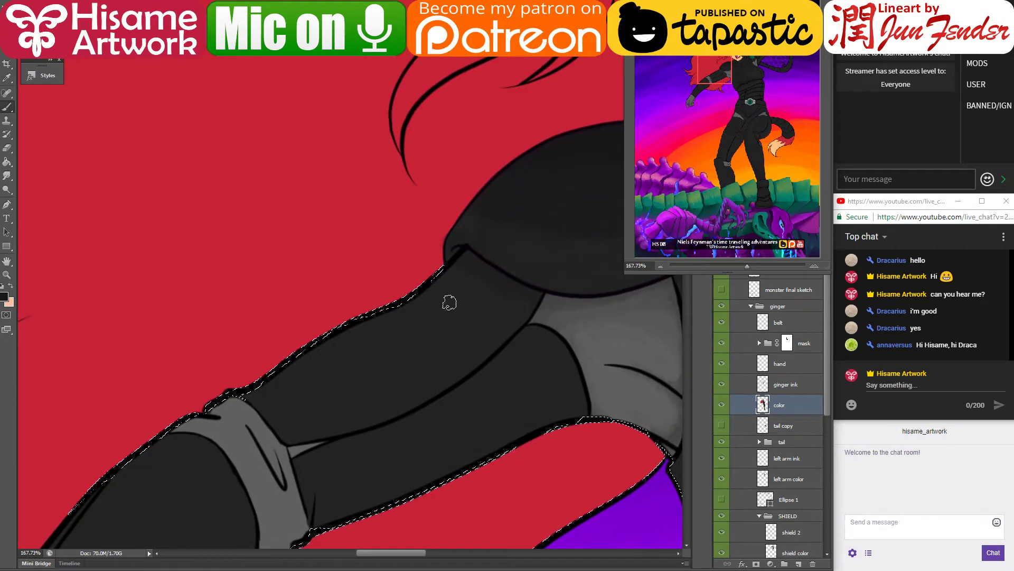
pyautogui.moveTo(417, 290)
pyautogui.mouseDown()
pyautogui.moveTo(384, 319)
pyautogui.moveTo(253, 377)
pyautogui.mouseUp()
pyautogui.hotkey('ctrl', 'z')
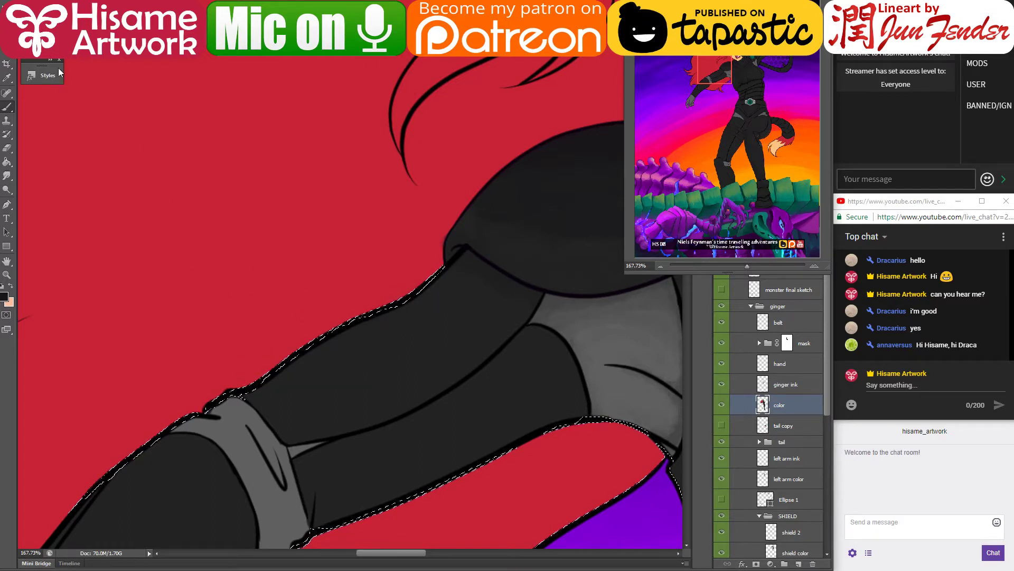
# Step: Select the black arm armour by its color and shade the black sections between shoulder pad and elbow with the textured brush
pyautogui.click(359, 392)
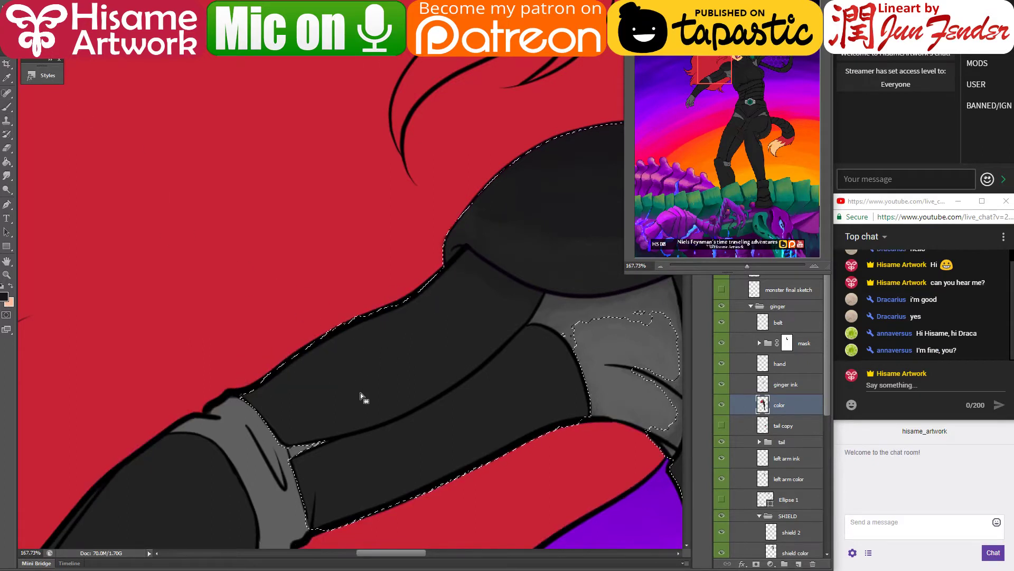
pyautogui.click(6, 108)
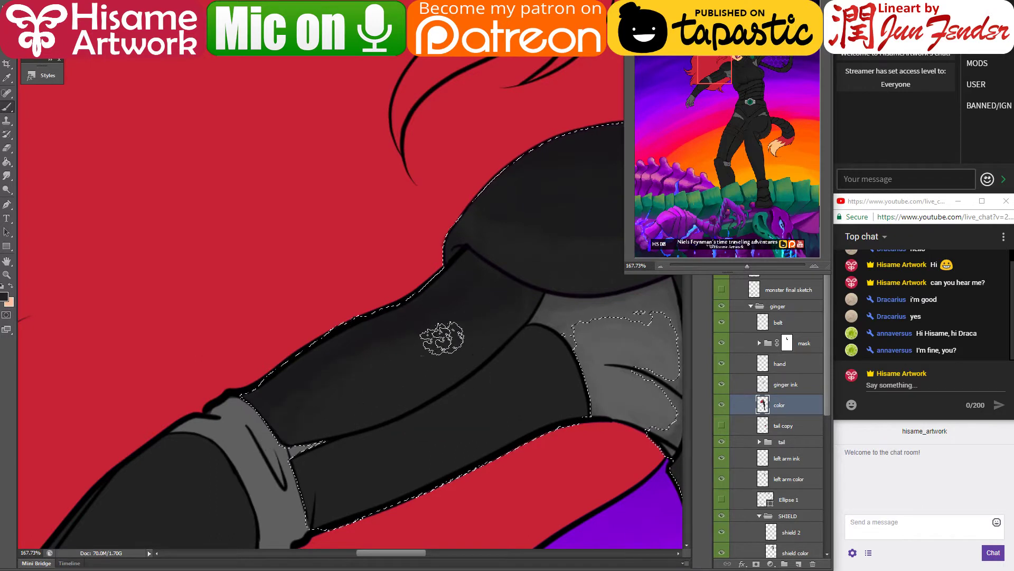
pyautogui.moveTo(423, 403)
pyautogui.mouseDown()
pyautogui.moveTo(368, 376)
pyautogui.moveTo(334, 378)
pyautogui.mouseUp()
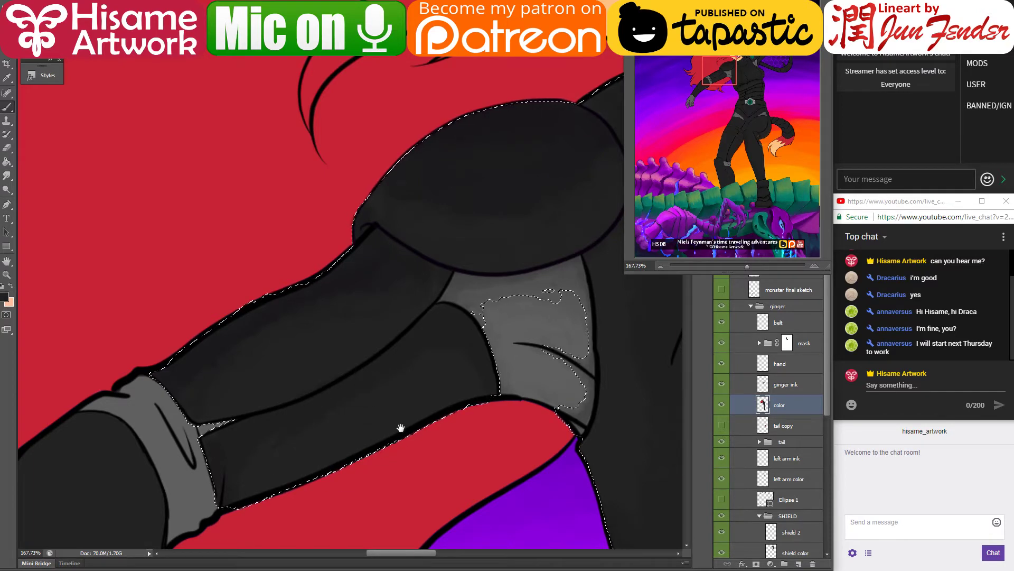
# Step: Finish shading the black arm section next to the grey elbow cuff with a sampled dark tone, and clear the selection
pyautogui.moveTo(401, 427); pyautogui.dragTo(421, 435)
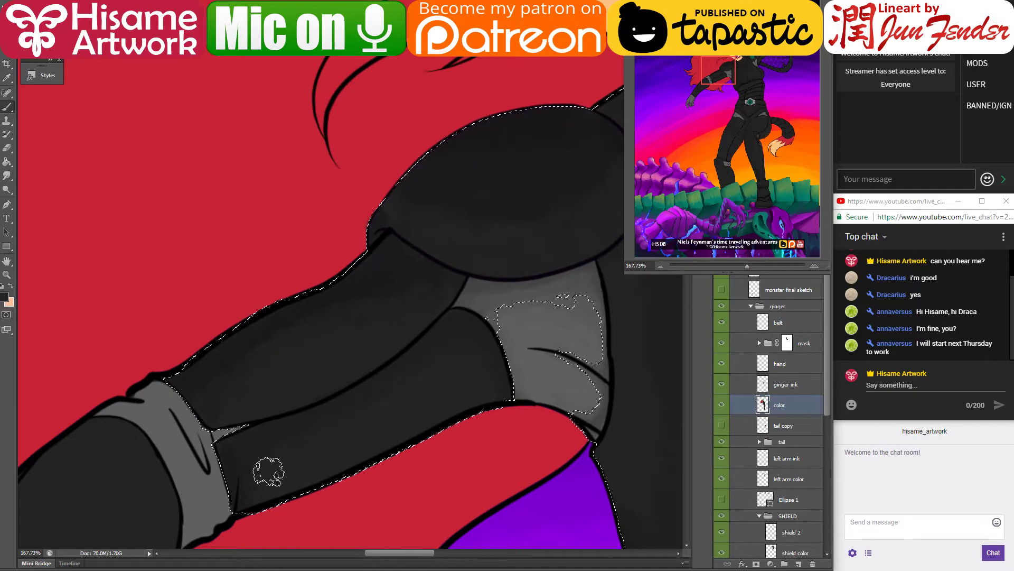
pyautogui.moveTo(225, 439); pyautogui.dragTo(244, 429)
pyautogui.keyDown('alt'); pyautogui.click(253, 467); pyautogui.keyUp('alt')
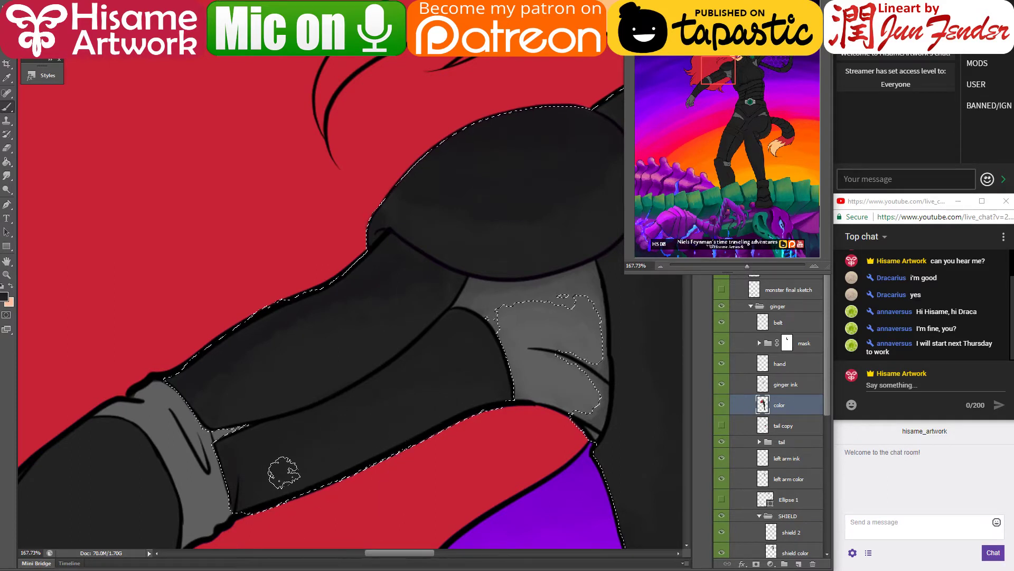
pyautogui.moveTo(263, 270); pyautogui.dragTo(390, 302)
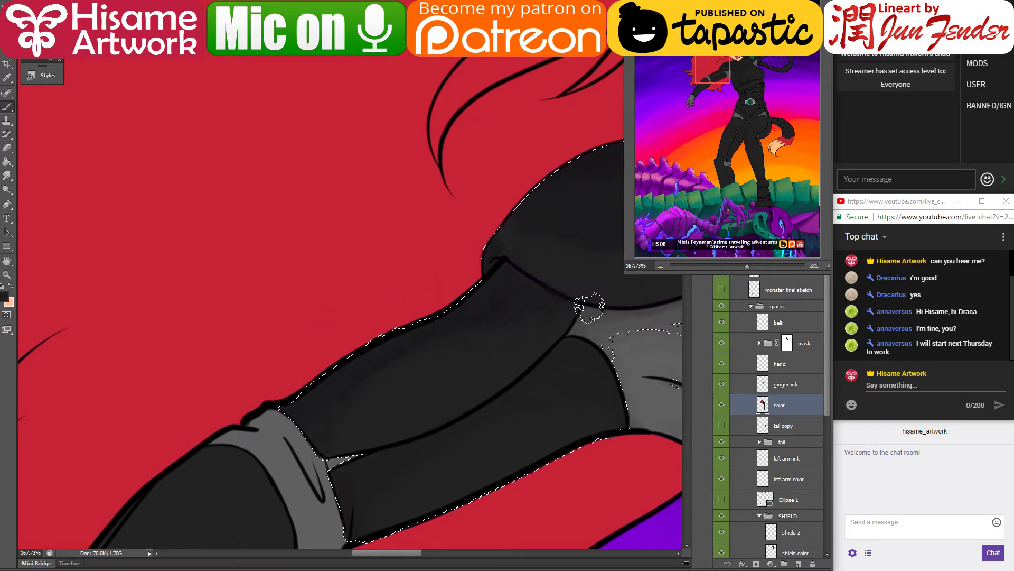
pyautogui.moveTo(522, 384); pyautogui.dragTo(559, 195)
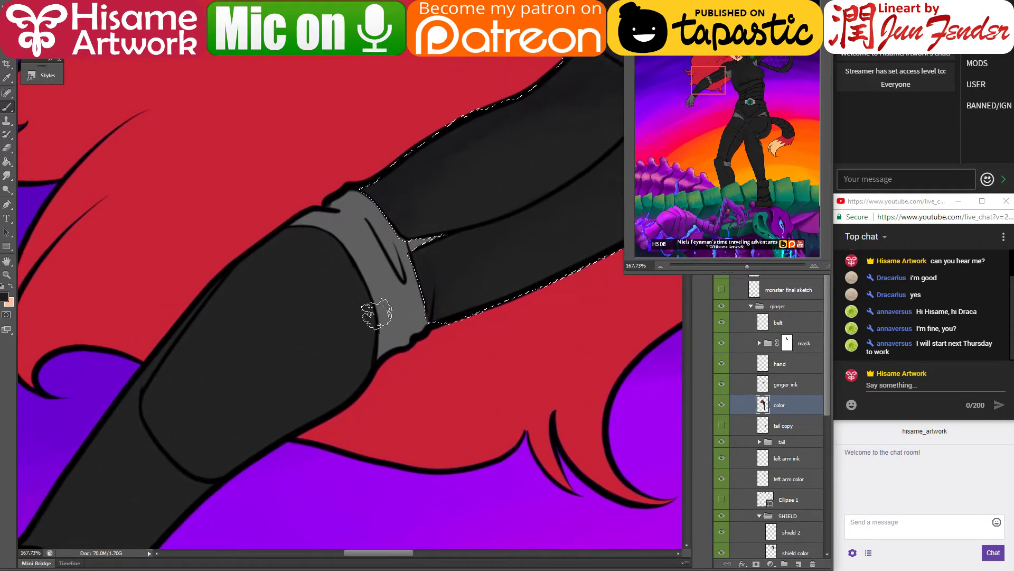
pyautogui.moveTo(447, 305); pyautogui.dragTo(478, 278)
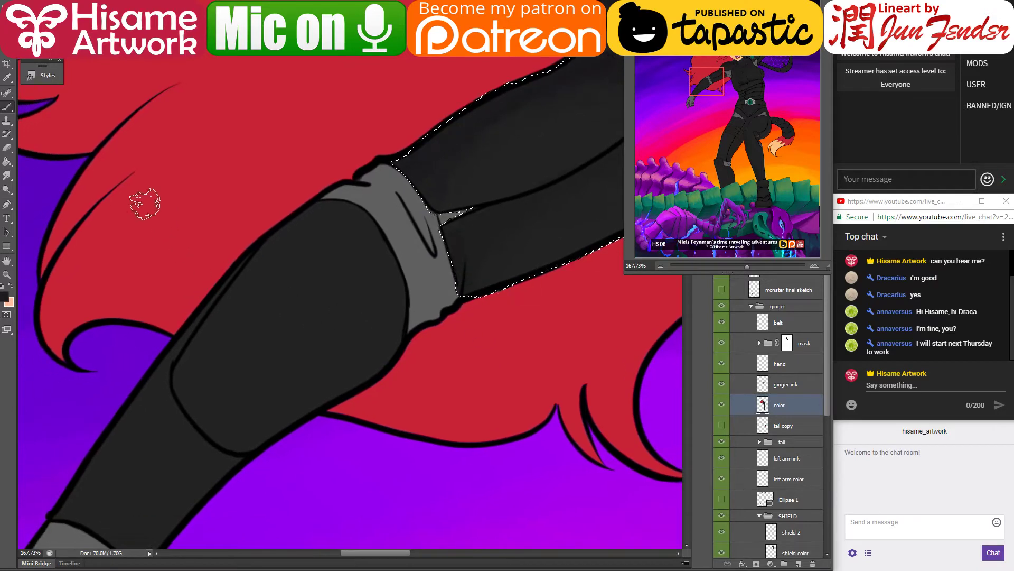
pyautogui.click(8, 149)
pyautogui.hotkey('ctrl', 'd')
# Step: Touch up the lower corner of the grey elbow cuff where it meets the black upper arm
pyautogui.scroll(6, 479, 183)
pyautogui.scroll(-3, 446, 374)
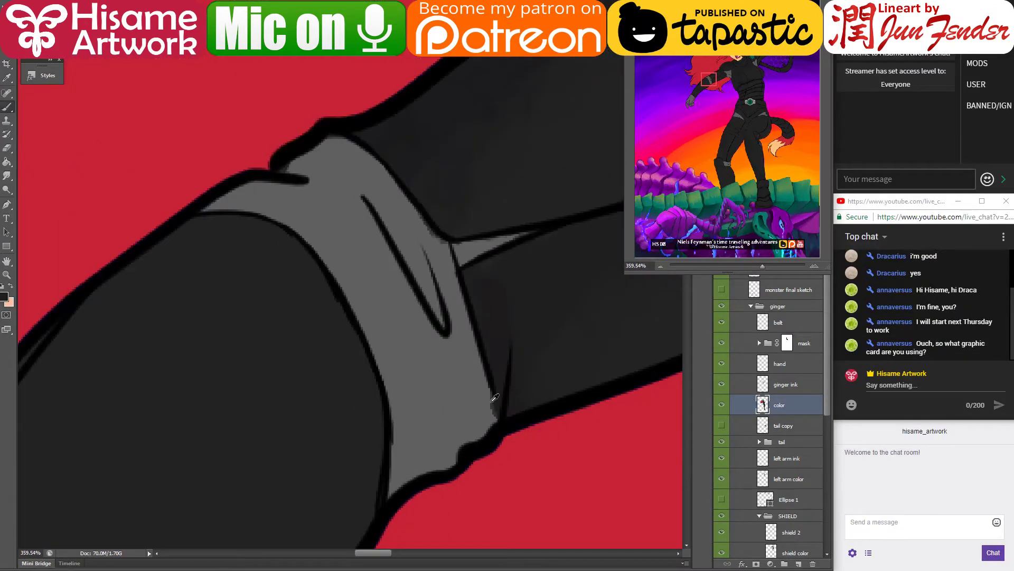
pyautogui.click(498, 405)
pyautogui.moveTo(465, 242); pyautogui.dragTo(381, 271)
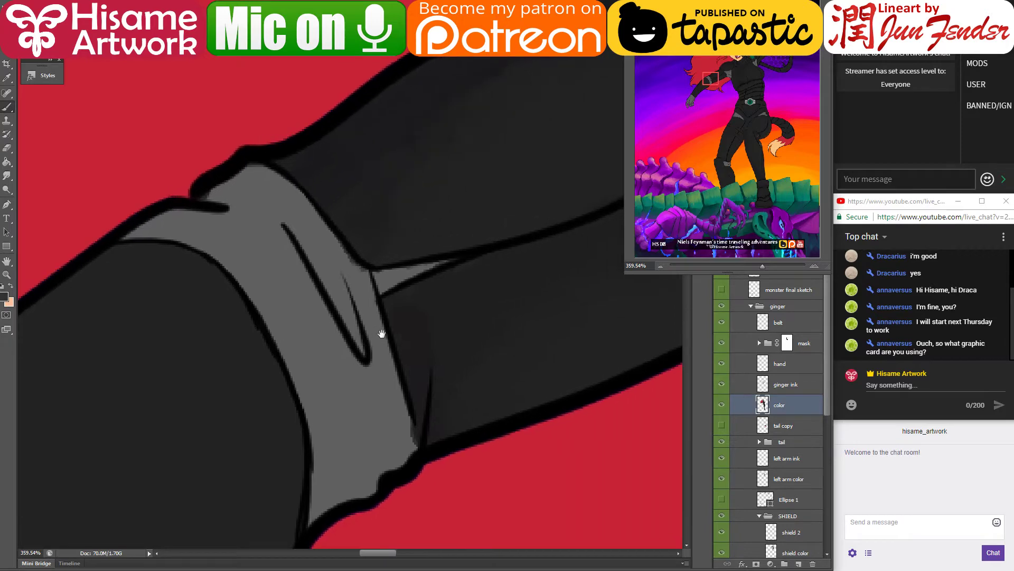
pyautogui.scroll(2, 191, 159)
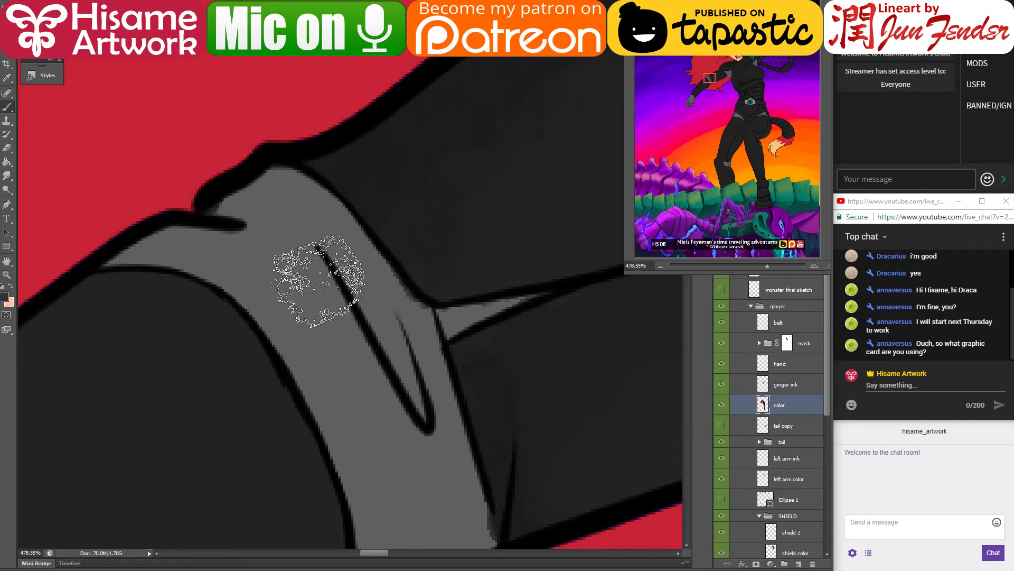
# Step: Paint darker grey shadows along the elbow cuff's upper edge and fold lines with a smaller brush, saving the document
pyautogui.moveTo(306, 257)
pyautogui.mouseDown()
pyautogui.moveTo(363, 237)
pyautogui.moveTo(340, 159)
pyautogui.moveTo(340, 221)
pyautogui.mouseUp()
pyautogui.press('[')
pyautogui.press('[')
pyautogui.press('[')
pyautogui.press('[')
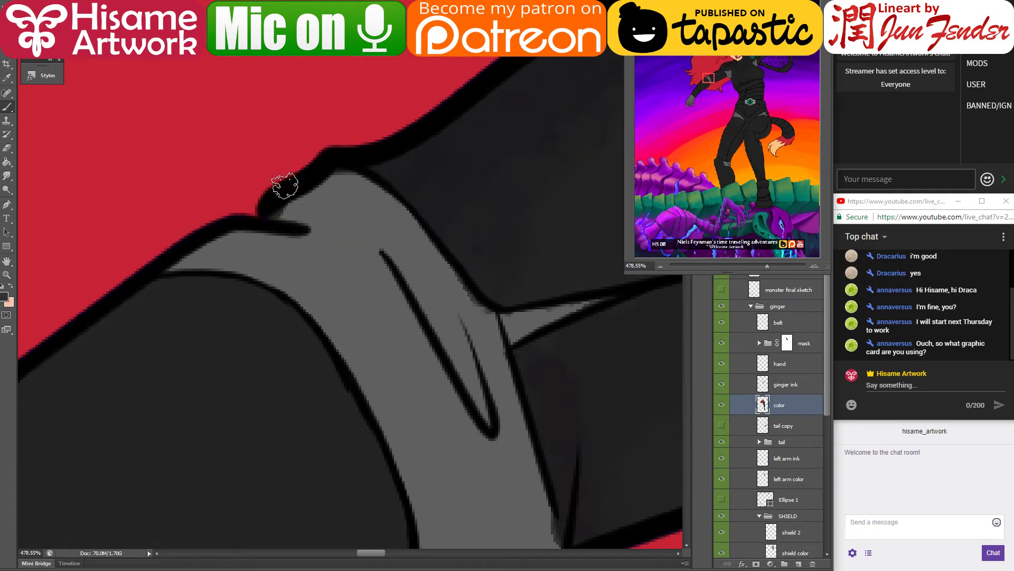
pyautogui.hotkey('ctrl', 's')
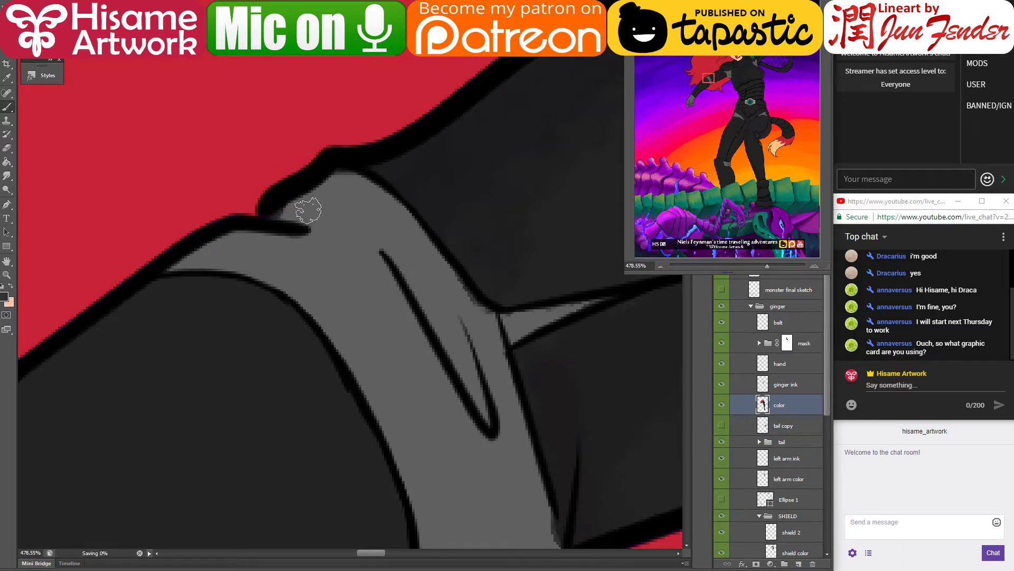
pyautogui.moveTo(299, 217)
pyautogui.mouseDown()
pyautogui.moveTo(337, 170)
pyautogui.moveTo(406, 216)
pyautogui.moveTo(483, 407)
pyautogui.moveTo(407, 286)
pyautogui.moveTo(406, 272)
pyautogui.moveTo(485, 413)
pyautogui.moveTo(410, 246)
pyautogui.moveTo(439, 260)
pyautogui.moveTo(492, 326)
pyautogui.moveTo(503, 363)
pyautogui.moveTo(455, 289)
pyautogui.moveTo(484, 327)
pyautogui.moveTo(580, 307)
pyautogui.mouseUp()
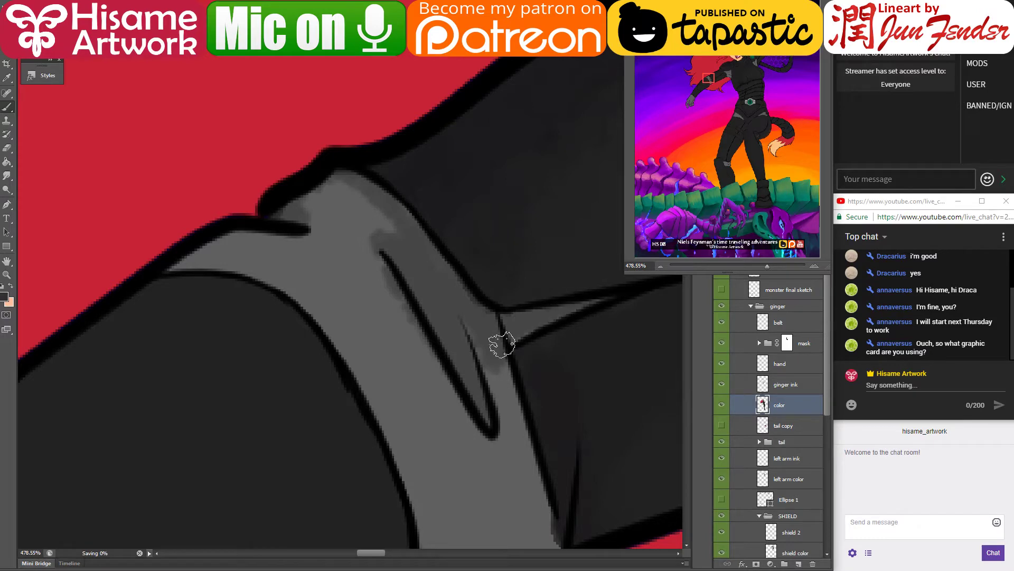
pyautogui.moveTo(501, 345)
pyautogui.mouseDown()
pyautogui.moveTo(525, 430)
pyautogui.moveTo(438, 275)
pyautogui.mouseUp()
pyautogui.moveTo(402, 190); pyautogui.dragTo(452, 396)
pyautogui.moveTo(387, 280)
pyautogui.mouseDown()
pyautogui.moveTo(433, 251)
pyautogui.moveTo(560, 301)
pyautogui.mouseUp()
pyautogui.moveTo(245, 126)
pyautogui.mouseDown()
pyautogui.moveTo(313, 199)
pyautogui.moveTo(410, 154)
pyautogui.moveTo(451, 165)
pyautogui.moveTo(498, 207)
pyautogui.moveTo(378, 180)
pyautogui.mouseUp()
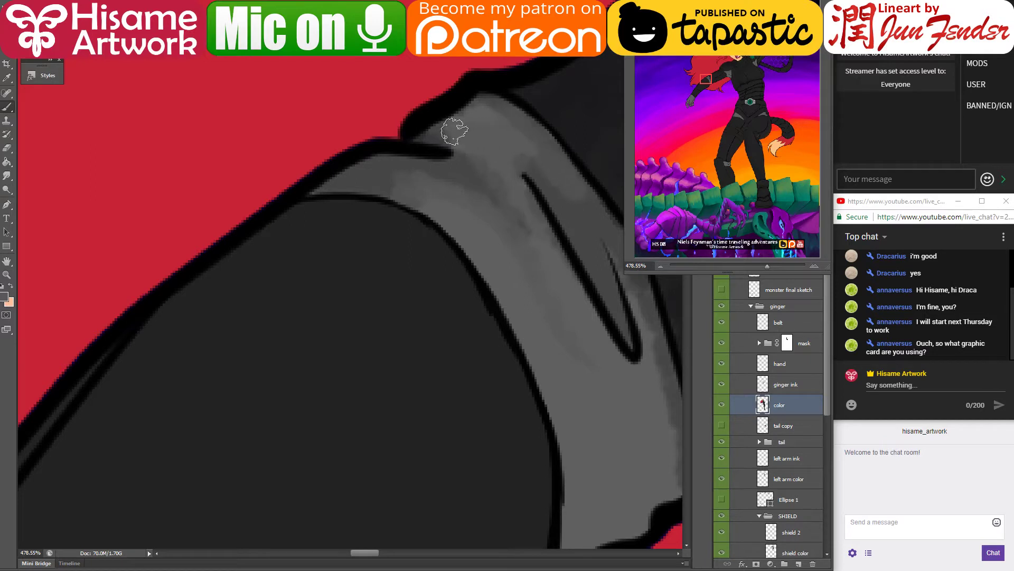
# Step: Blend the shadows around the elbow cuff's upper fold using greys sampled from the cuff
pyautogui.moveTo(575, 302); pyautogui.dragTo(424, 254)
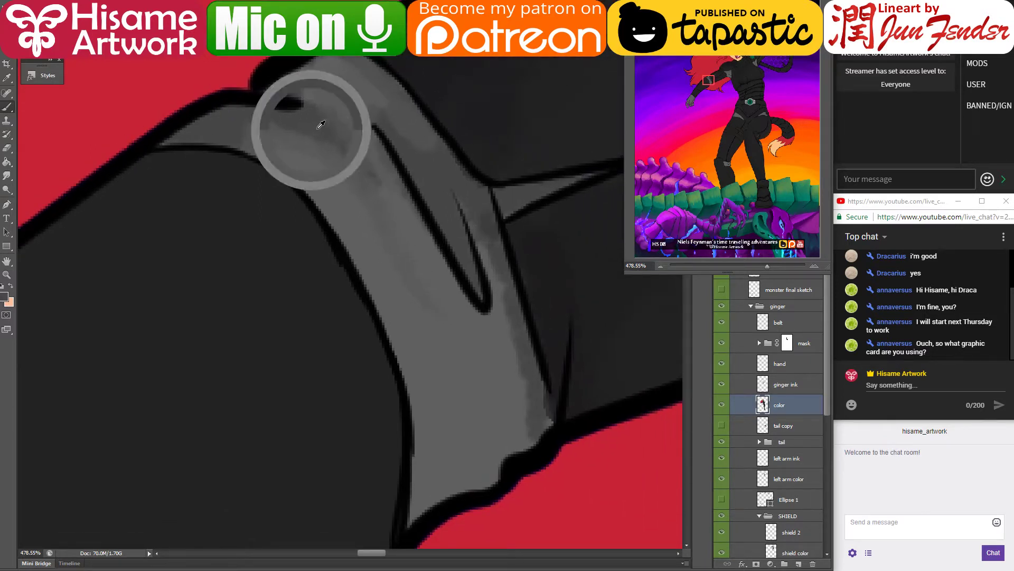
pyautogui.keyDown('alt'); pyautogui.click(361, 134); pyautogui.keyUp('alt')
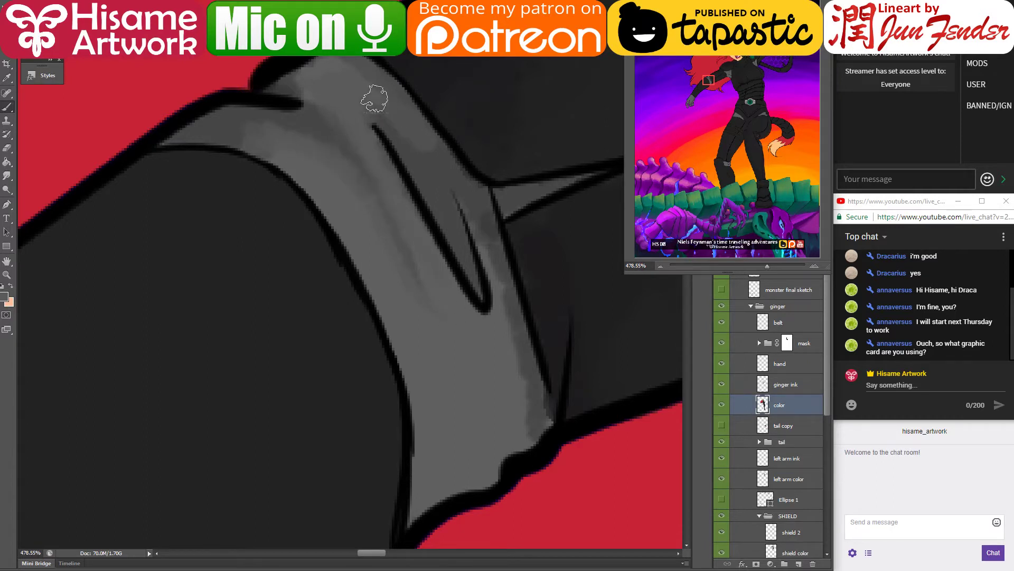
pyautogui.moveTo(374, 98); pyautogui.dragTo(443, 195)
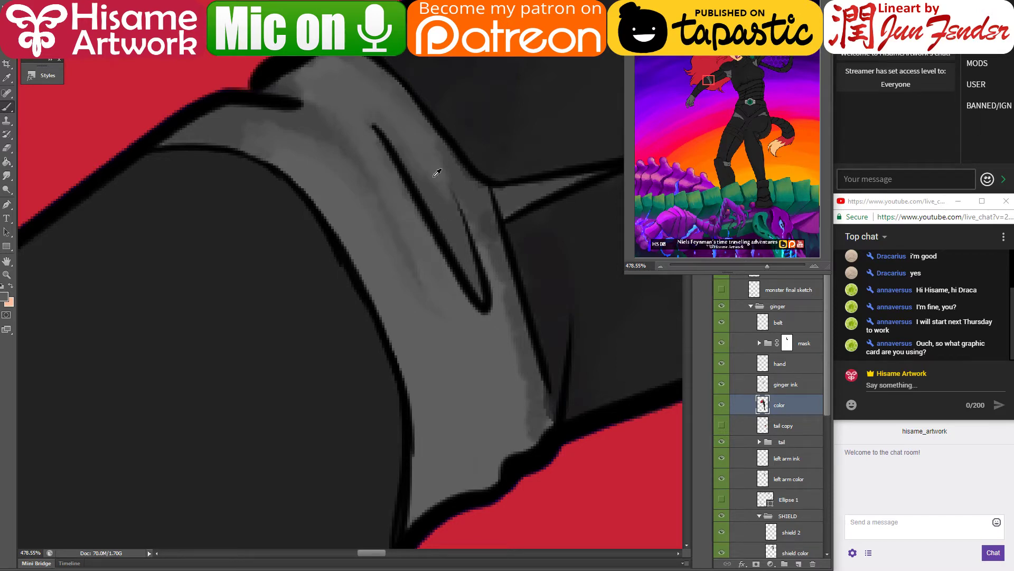
pyautogui.keyDown('alt'); pyautogui.click(450, 163); pyautogui.keyUp('alt')
pyautogui.moveTo(460, 228); pyautogui.dragTo(509, 302)
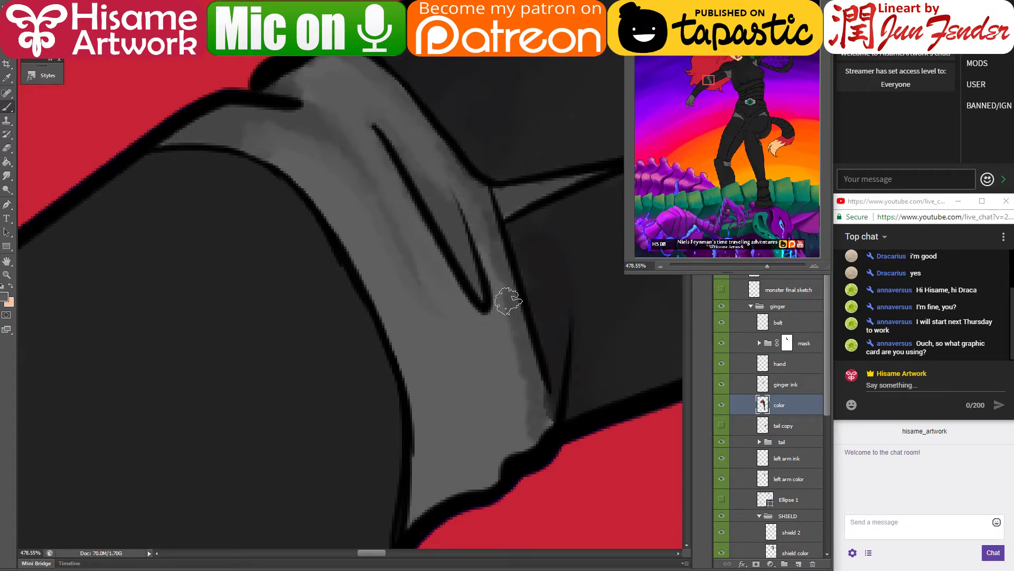
# Step: Soften the shadow on the cuff's upper-arm side, shade its edge along the forearm armour, and save the document
pyautogui.keyDown('alt'); pyautogui.click(521, 362); pyautogui.keyUp('alt')
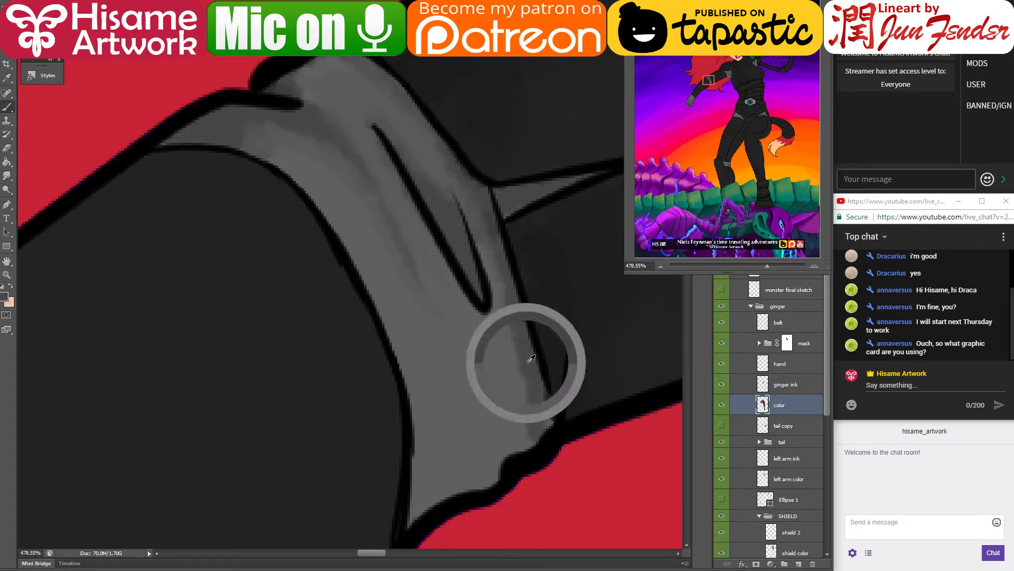
pyautogui.moveTo(521, 453); pyautogui.dragTo(544, 437)
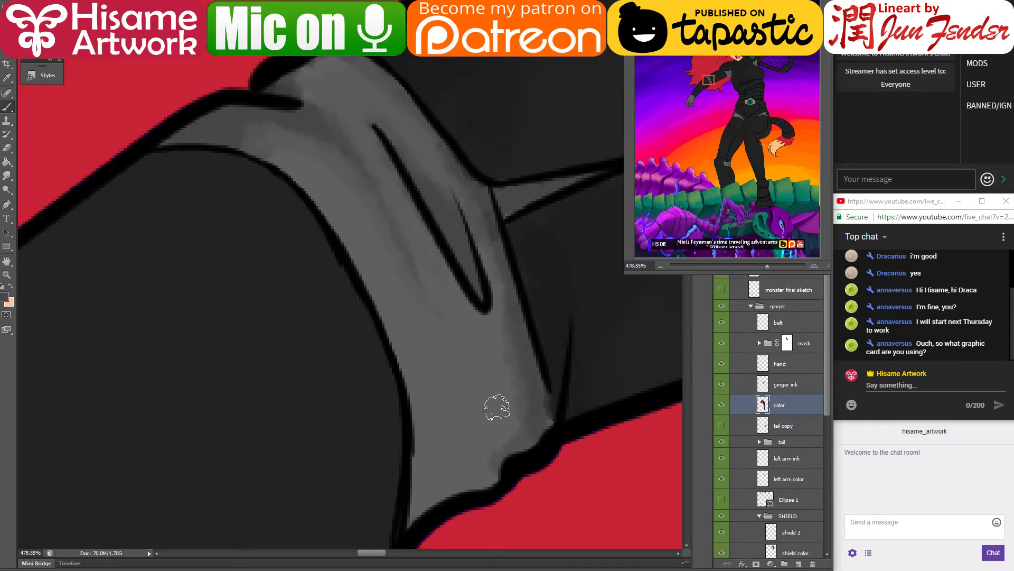
pyautogui.moveTo(369, 272); pyautogui.dragTo(420, 418)
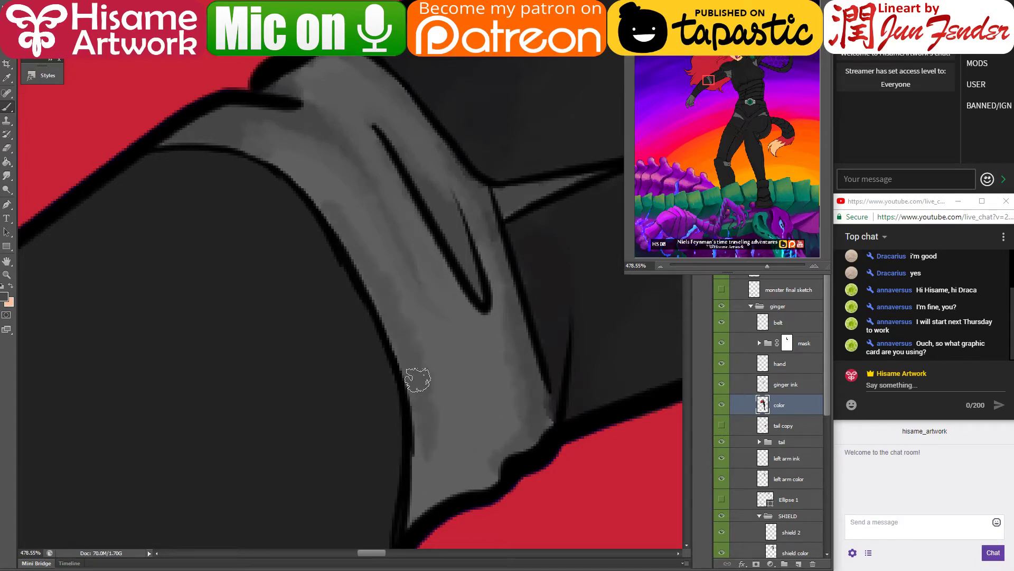
pyautogui.moveTo(406, 354); pyautogui.dragTo(397, 537)
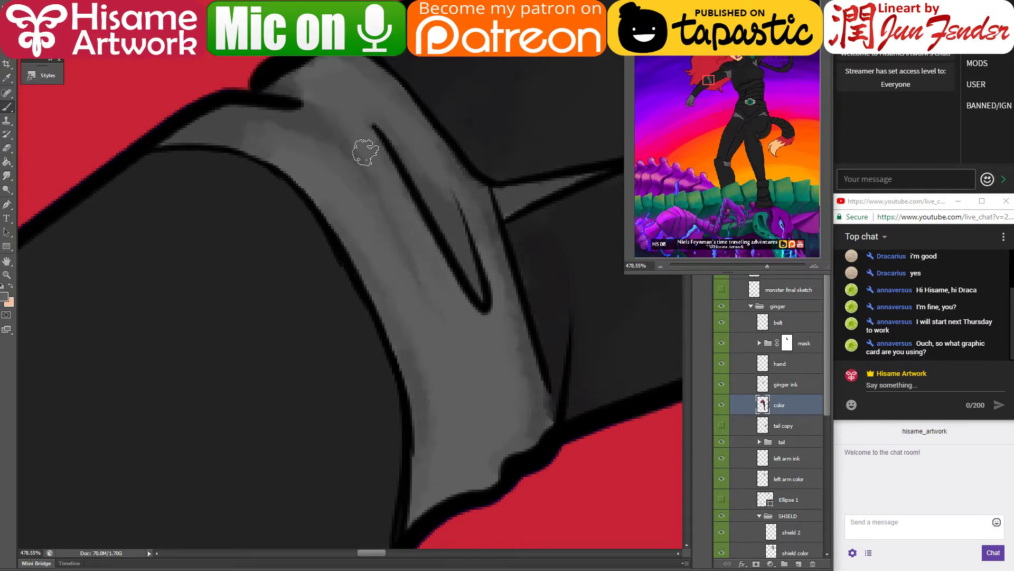
pyautogui.scroll(-8, 400, 154)
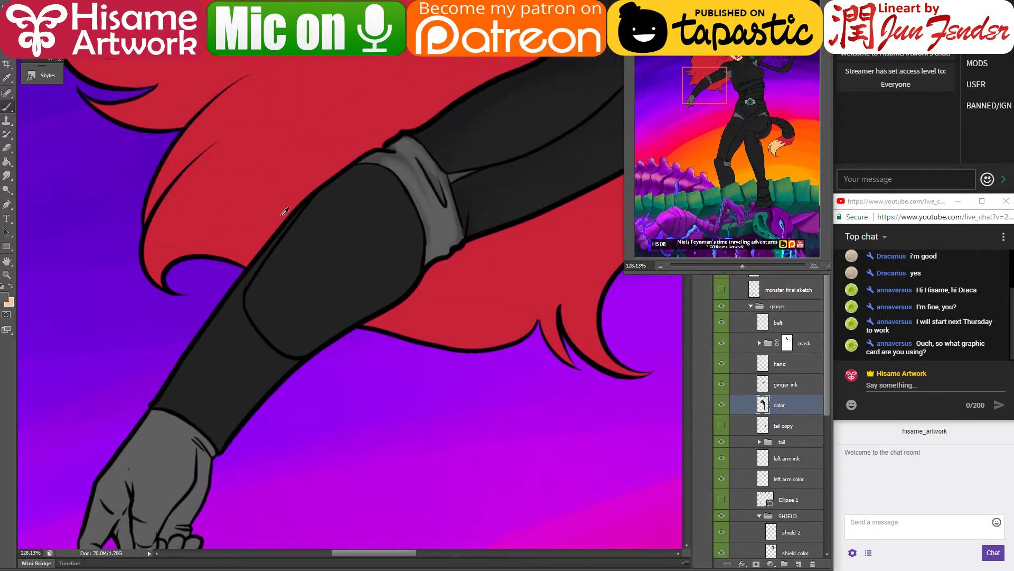
pyautogui.scroll(2, 283, 211)
pyautogui.moveTo(374, 194); pyautogui.dragTo(416, 227)
pyautogui.hotkey('ctrl', 's')
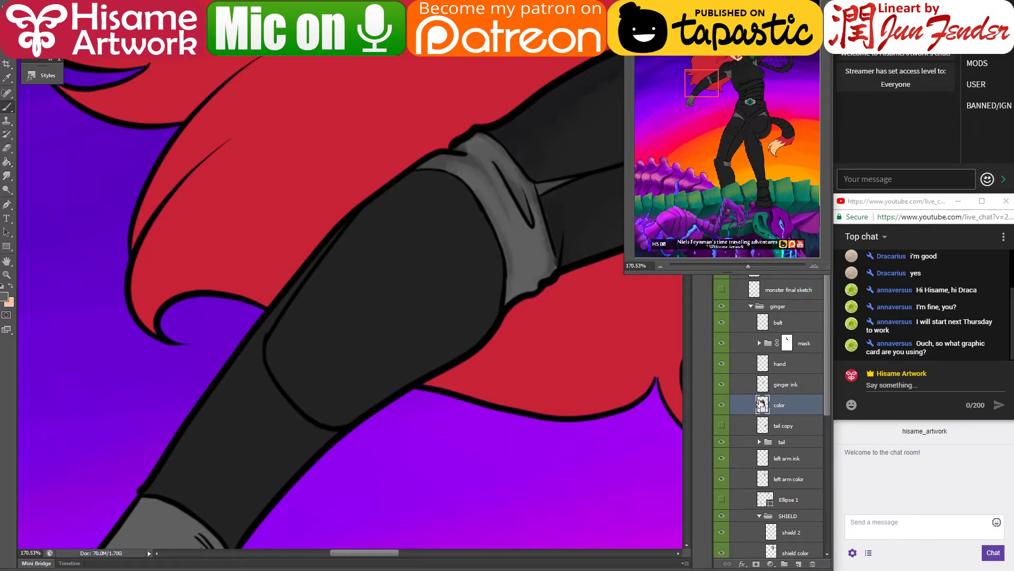
# Step: Select the rounded black forearm plate from the ginger ink layer's outlines and return to the color layer
pyautogui.moveTo(460, 274); pyautogui.dragTo(468, 308)
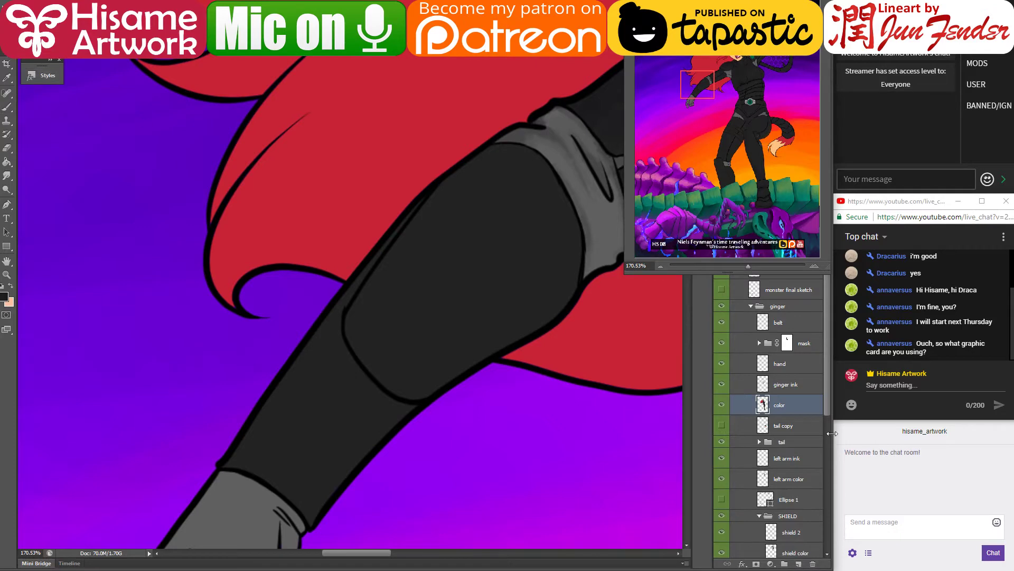
pyautogui.click(783, 382)
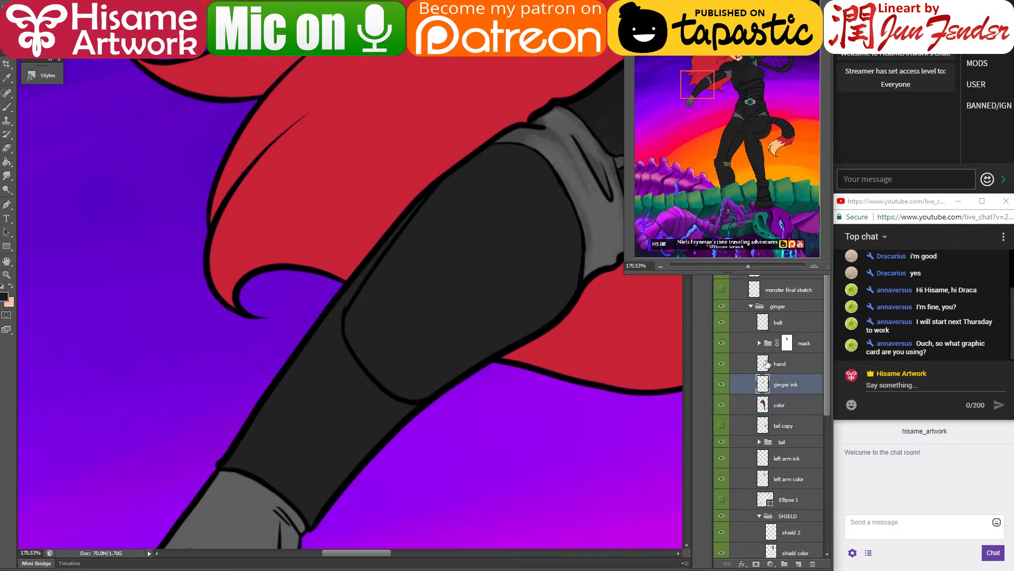
pyautogui.click(798, 409)
pyautogui.moveTo(618, 302)
pyautogui.mouseDown()
pyautogui.moveTo(460, 446)
pyautogui.moveTo(454, 437)
pyautogui.mouseUp()
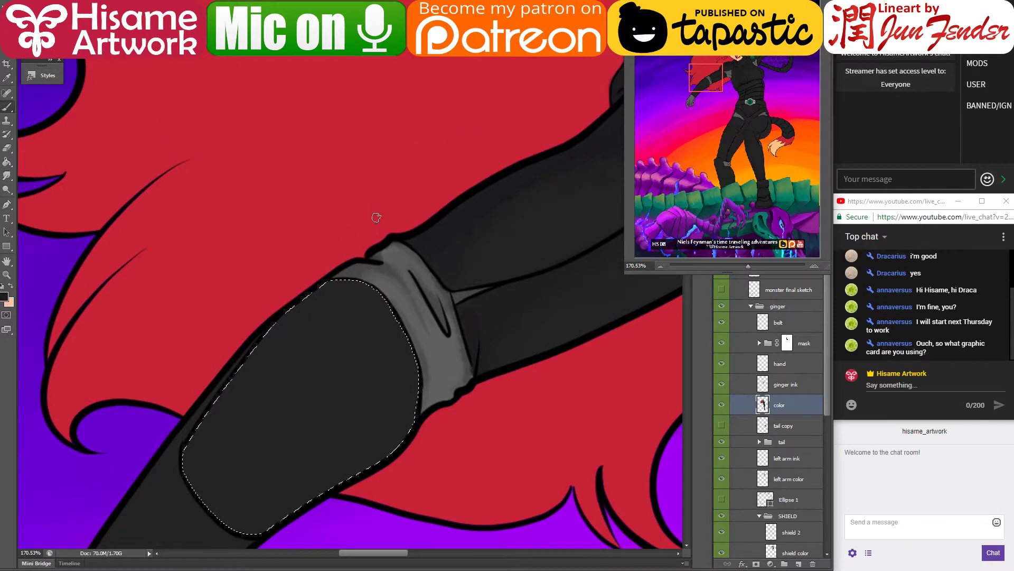
# Step: Paint dark shadows around the edges of the selected forearm plate with a larger brush and save the document
pyautogui.press(']')
pyautogui.press(']')
pyautogui.press(']')
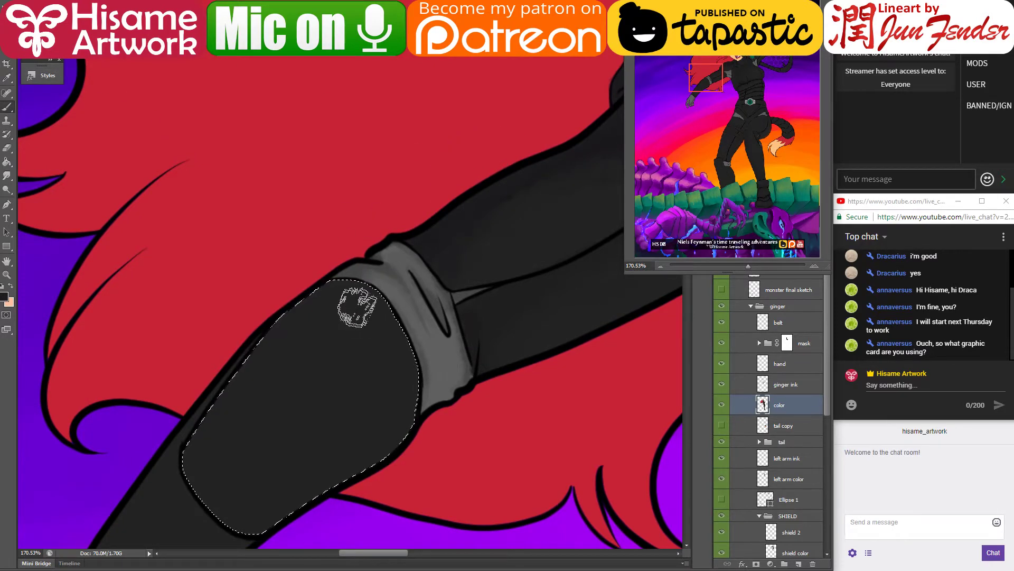
pyautogui.moveTo(350, 294)
pyautogui.mouseDown()
pyautogui.moveTo(236, 393)
pyautogui.moveTo(263, 358)
pyautogui.moveTo(211, 431)
pyautogui.mouseUp()
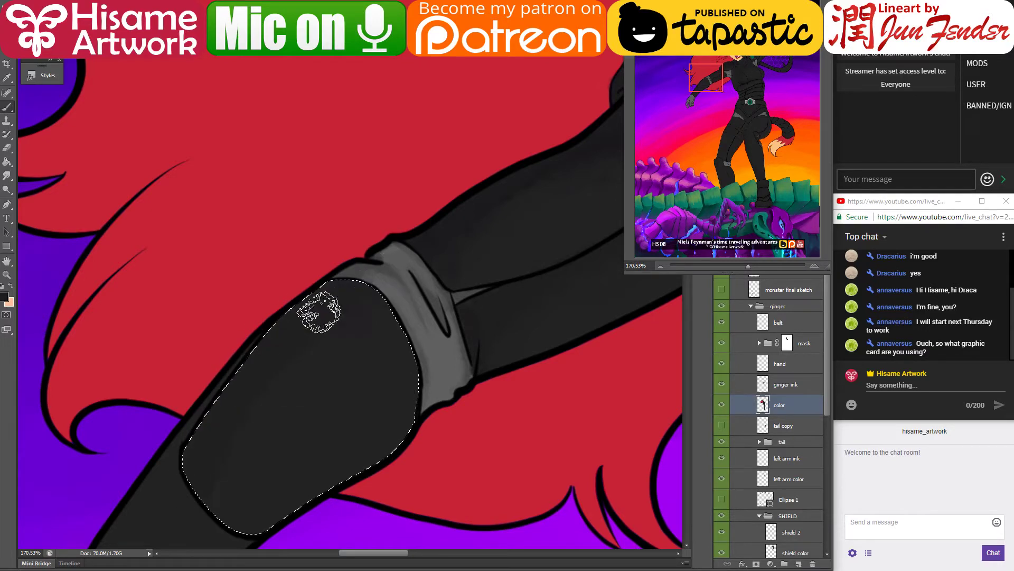
pyautogui.moveTo(210, 491)
pyautogui.mouseDown()
pyautogui.moveTo(422, 262)
pyautogui.moveTo(275, 340)
pyautogui.moveTo(274, 539)
pyautogui.moveTo(404, 252)
pyautogui.moveTo(482, 215)
pyautogui.mouseUp()
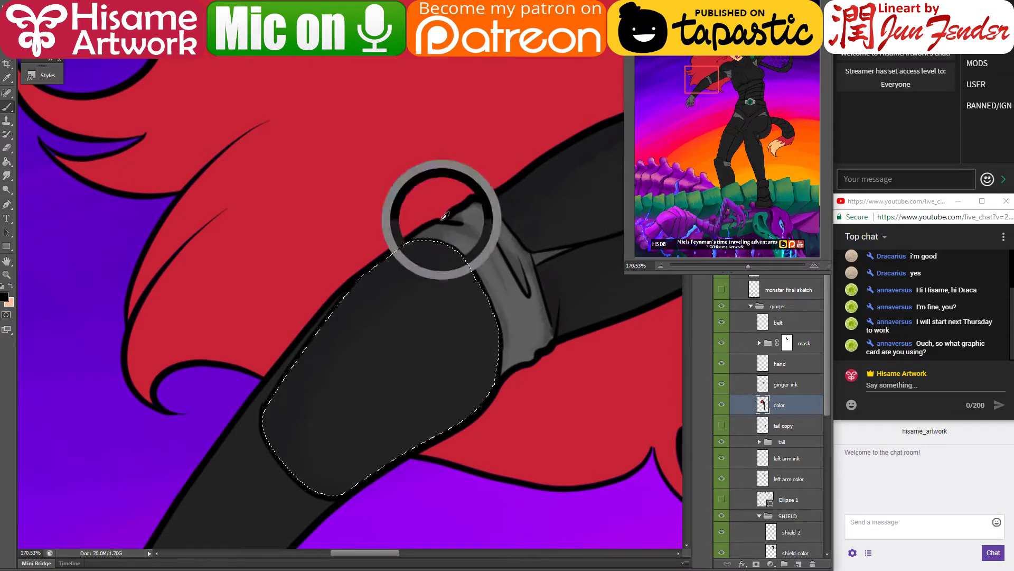
pyautogui.moveTo(466, 254)
pyautogui.mouseDown()
pyautogui.moveTo(422, 244)
pyautogui.moveTo(278, 394)
pyautogui.moveTo(277, 379)
pyautogui.moveTo(272, 468)
pyautogui.moveTo(346, 535)
pyautogui.moveTo(435, 251)
pyautogui.moveTo(495, 321)
pyautogui.moveTo(481, 355)
pyautogui.moveTo(416, 293)
pyautogui.moveTo(377, 283)
pyautogui.moveTo(438, 272)
pyautogui.moveTo(452, 297)
pyautogui.moveTo(372, 338)
pyautogui.mouseUp()
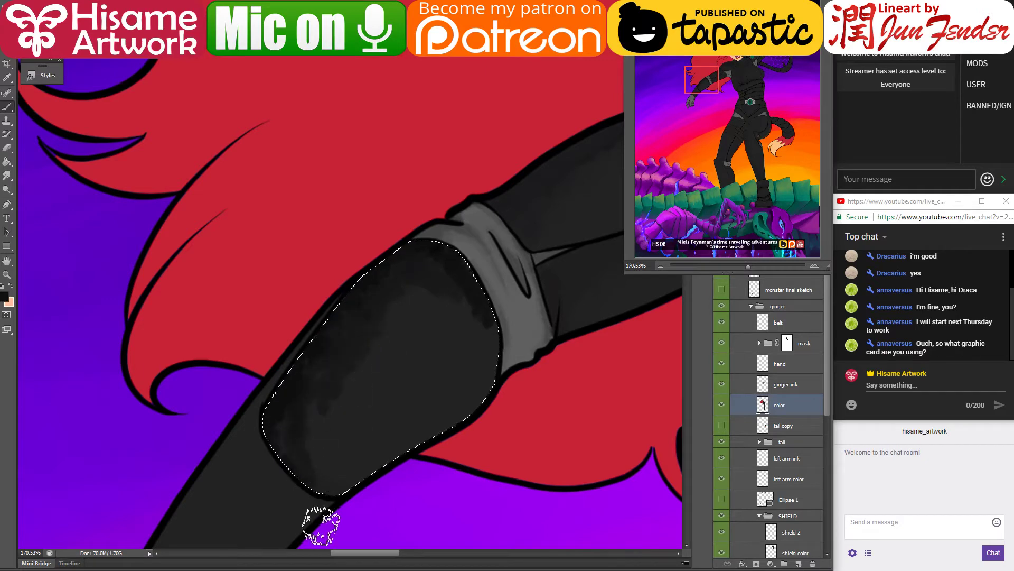
pyautogui.hotkey('ctrl', 's')
# Step: Blend the forearm plate's shadows using sampled dark tones, clear the selection, and save the document
pyautogui.keyDown('alt'); pyautogui.click(428, 323); pyautogui.keyUp('alt')
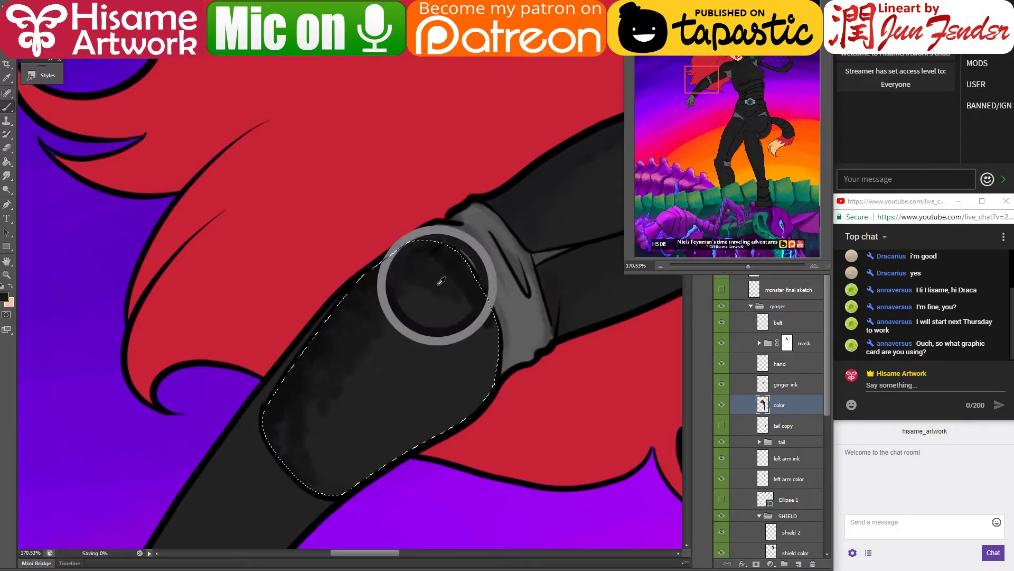
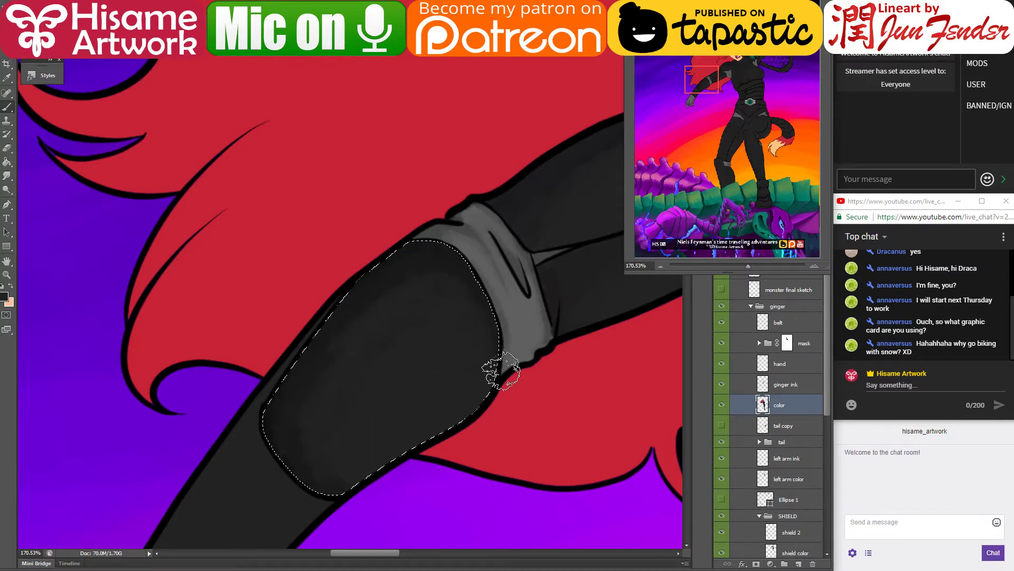
pyautogui.keyDown('alt'); pyautogui.click(422, 262); pyautogui.keyUp('alt')
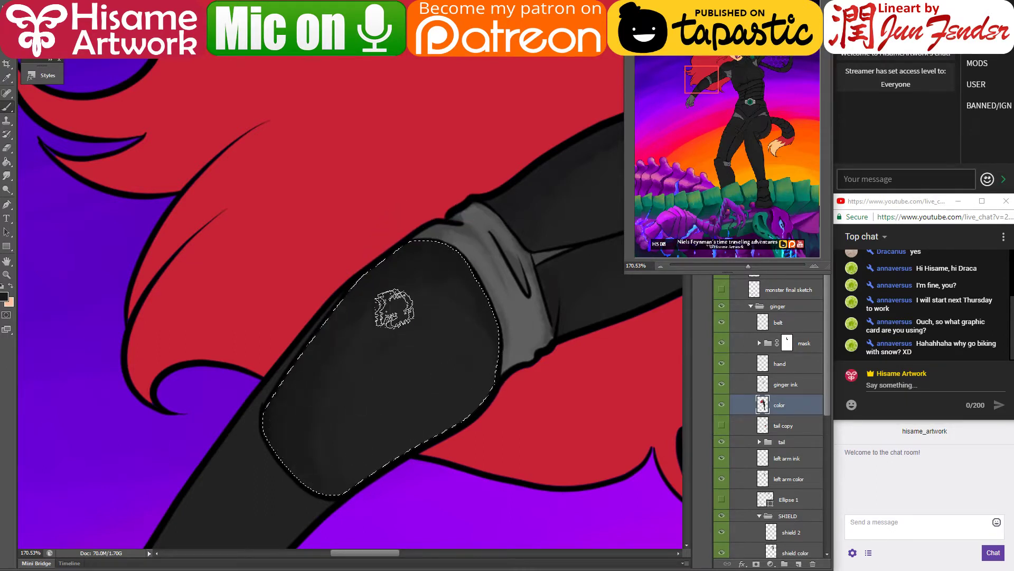
pyautogui.moveTo(430, 383); pyautogui.dragTo(486, 242)
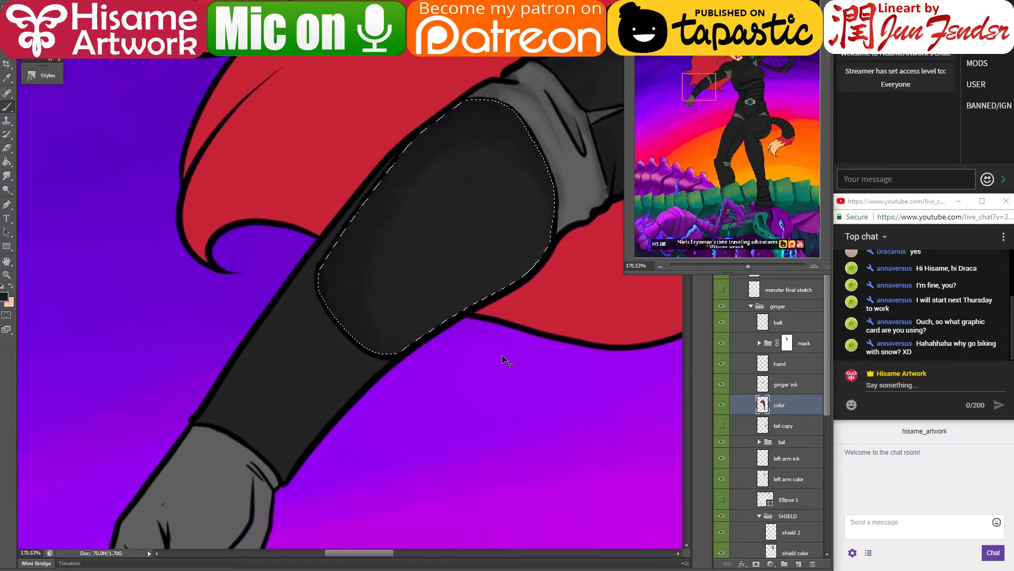
pyautogui.hotkey('ctrl', 'd')
pyautogui.hotkey('ctrl', 's')
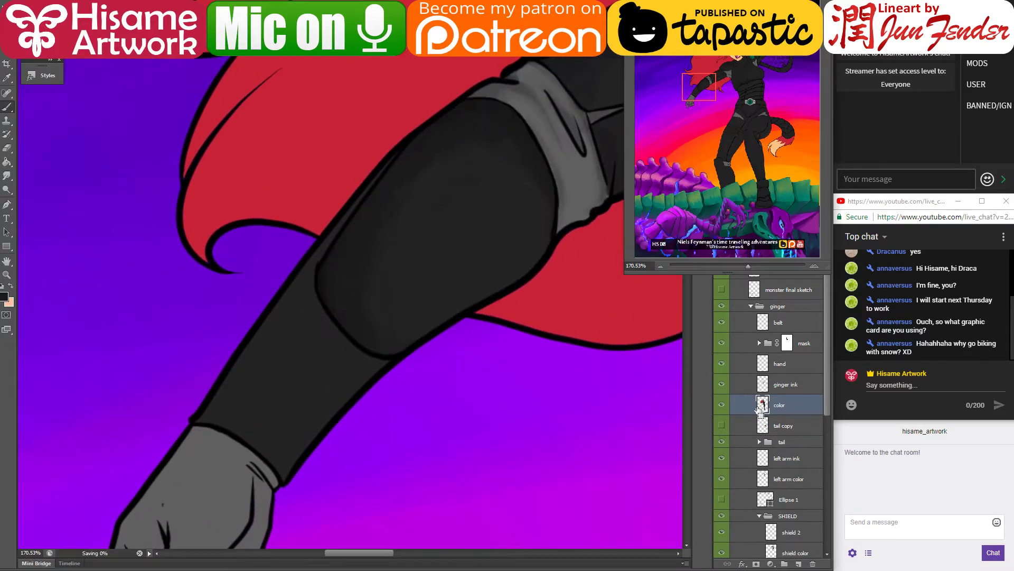
# Step: Select the lower forearm sleeve between plate and glove from the ginger ink outlines and start shading it on the color layer
pyautogui.click(734, 383)
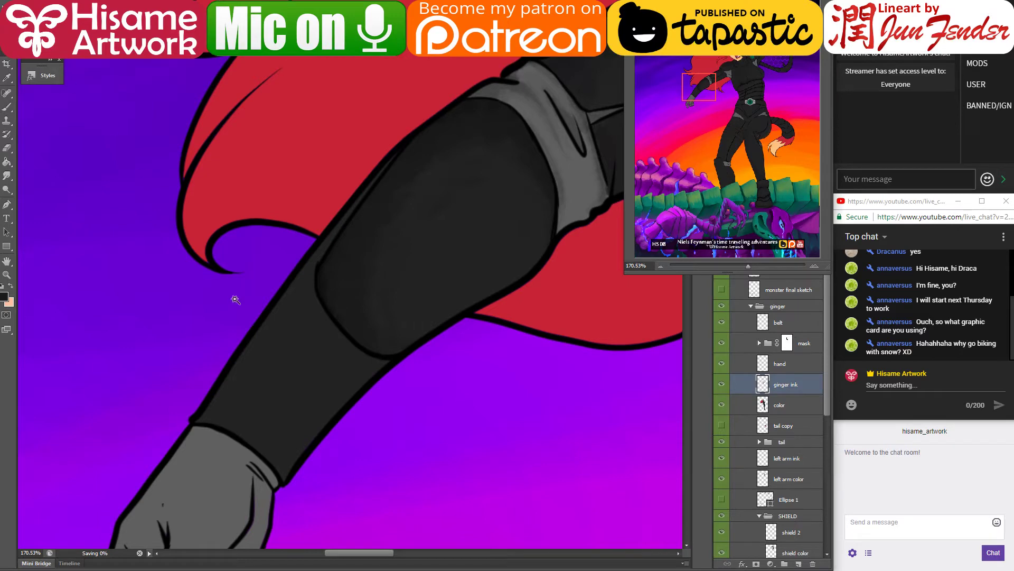
pyautogui.click(328, 359)
pyautogui.click(764, 404)
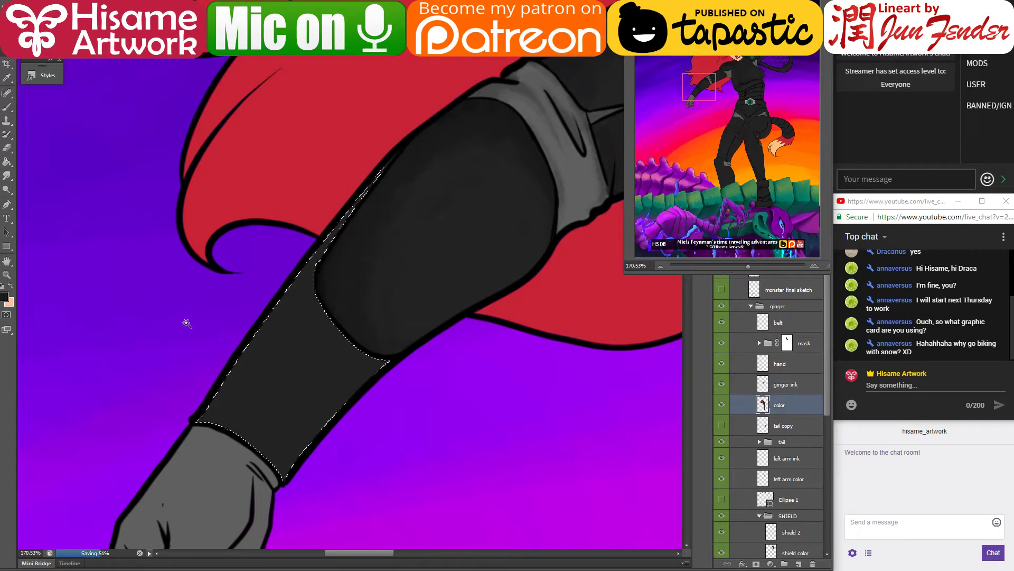
pyautogui.moveTo(427, 303); pyautogui.dragTo(402, 358)
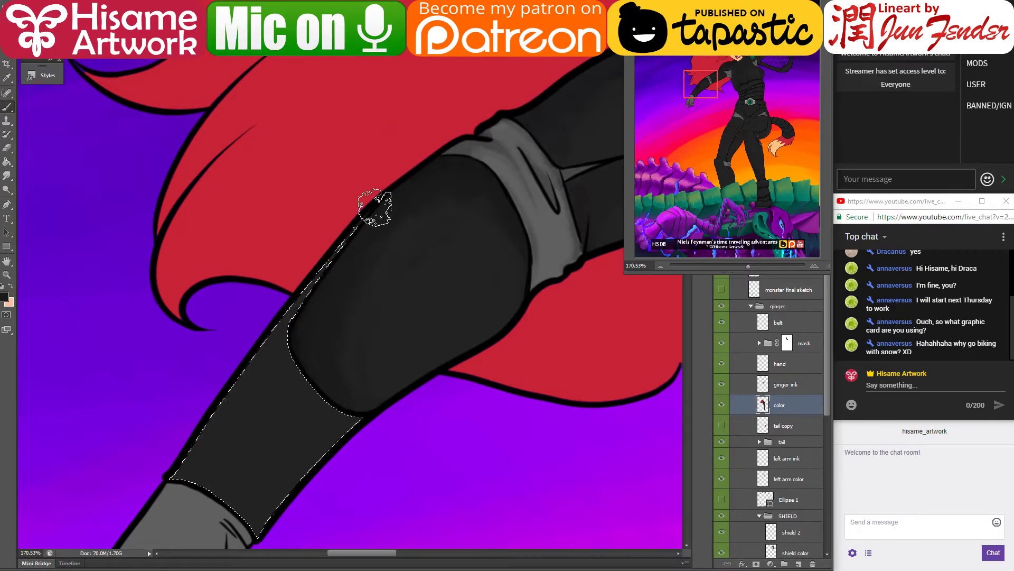
pyautogui.moveTo(375, 208)
pyautogui.mouseDown()
pyautogui.moveTo(328, 310)
pyautogui.moveTo(344, 236)
pyautogui.moveTo(272, 327)
pyautogui.moveTo(403, 295)
pyautogui.moveTo(348, 376)
pyautogui.mouseUp()
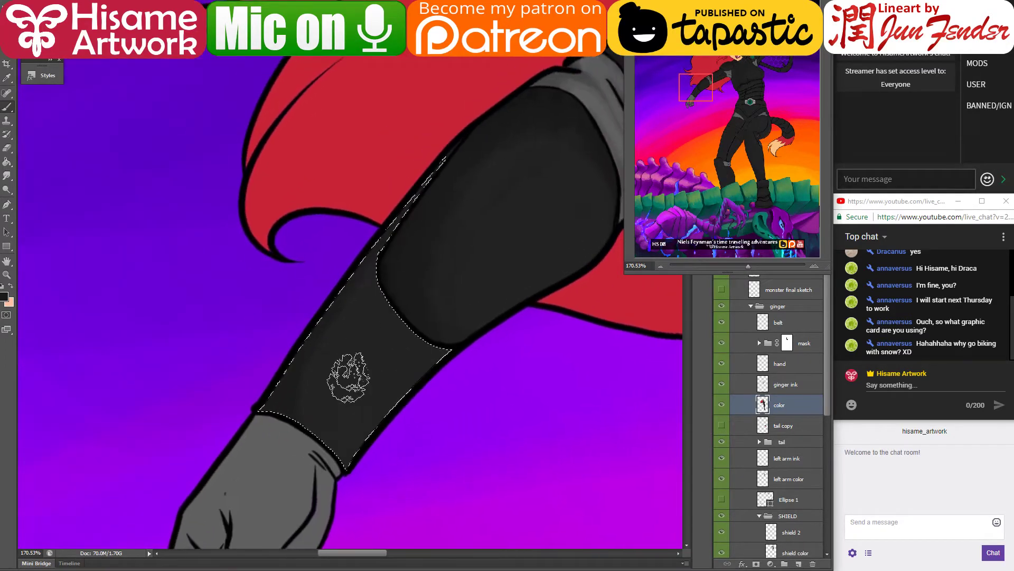
# Step: Switch to the web browser and search for Google Translate in a new tab
pyautogui.hotkey('alt', 'Tab')
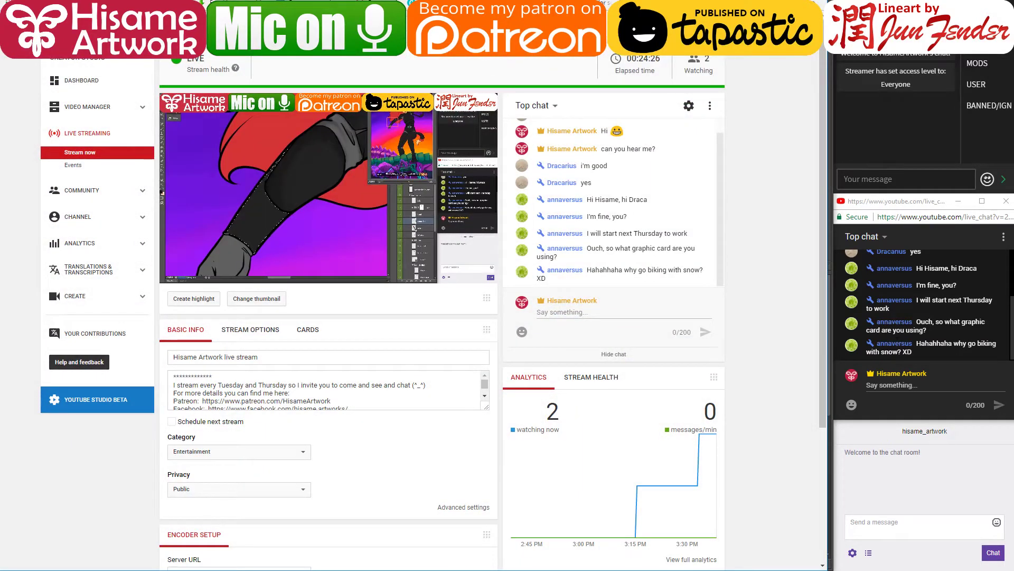
pyautogui.hotkey('ctrl', 't')
pyautogui.write('t')
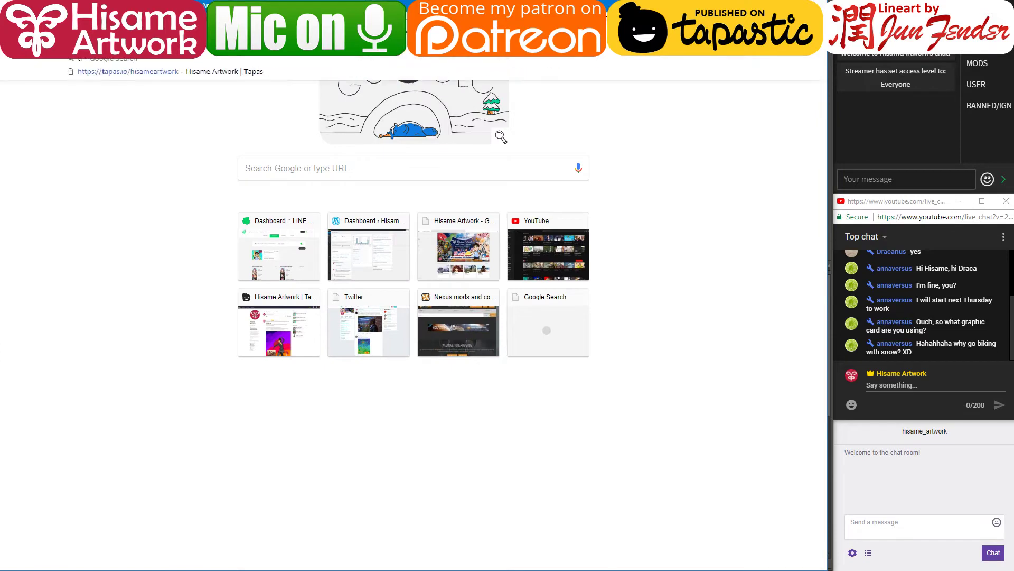
pyautogui.write('ira')
pyautogui.press('BackSpace')
pyautogui.press('BackSpace')
pyautogui.press('BackSpace')
pyautogui.press('BackSpace')
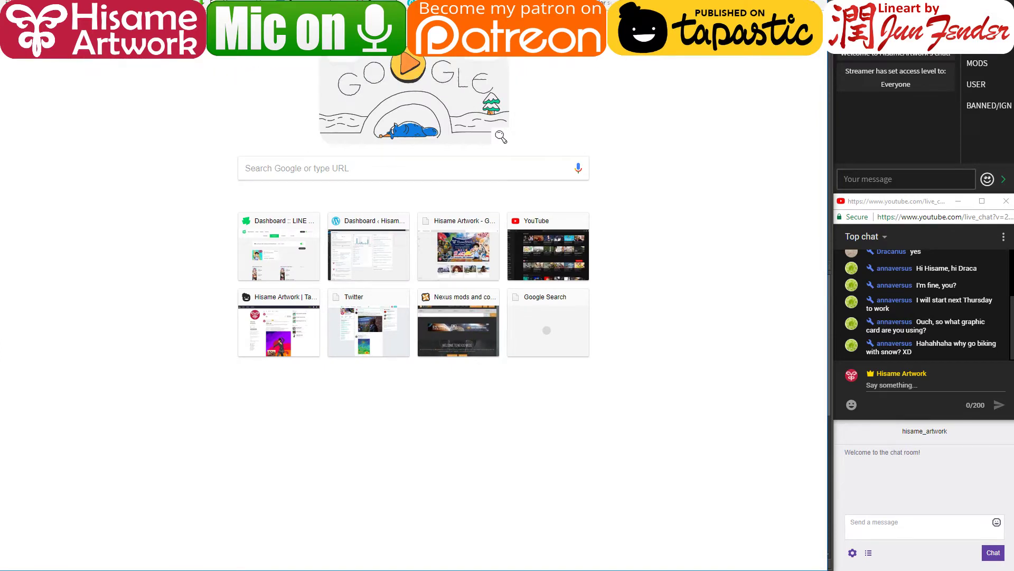
pyautogui.write('google tran')
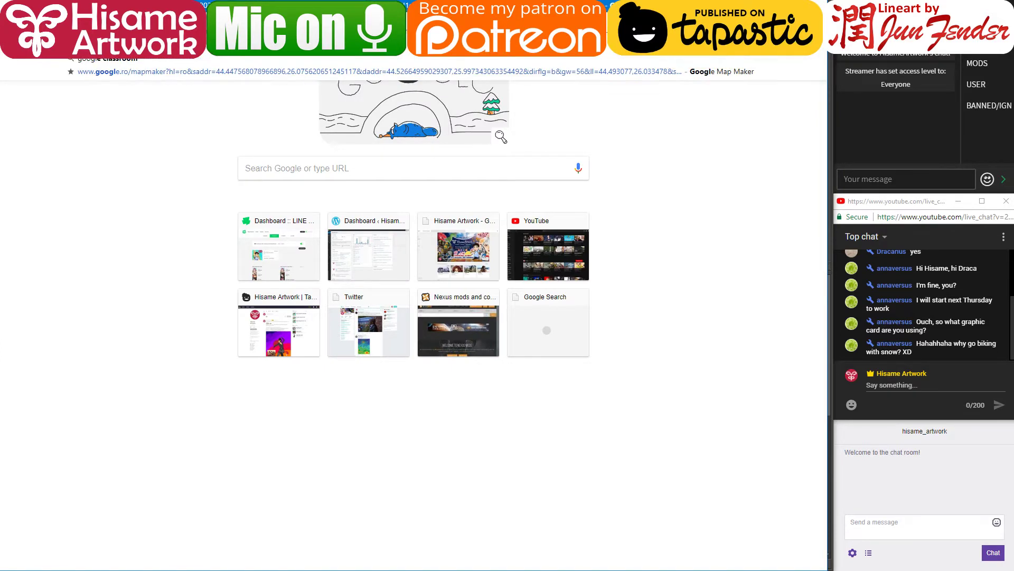
pyautogui.write('sl;ate')
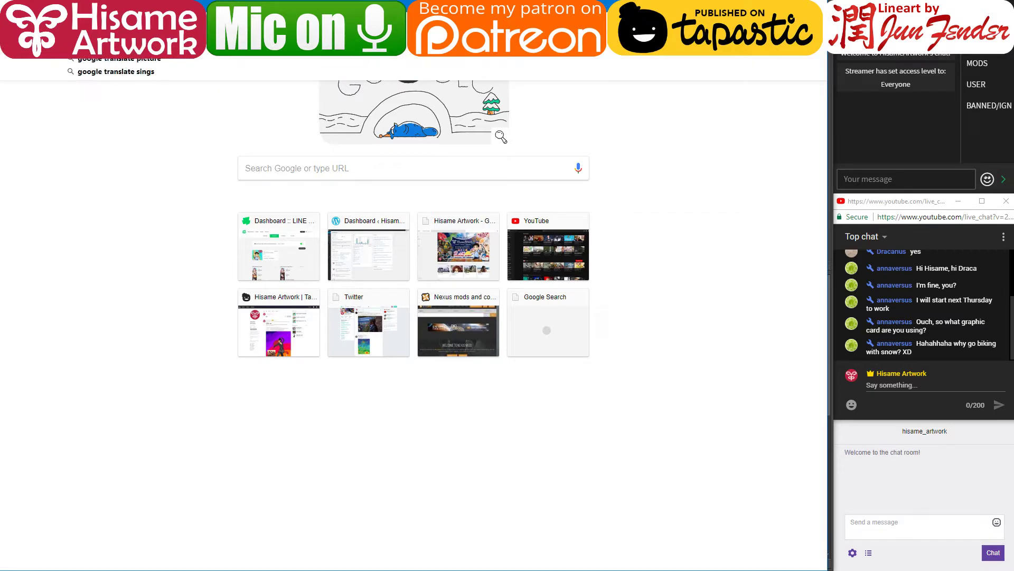
pyautogui.press('Return')
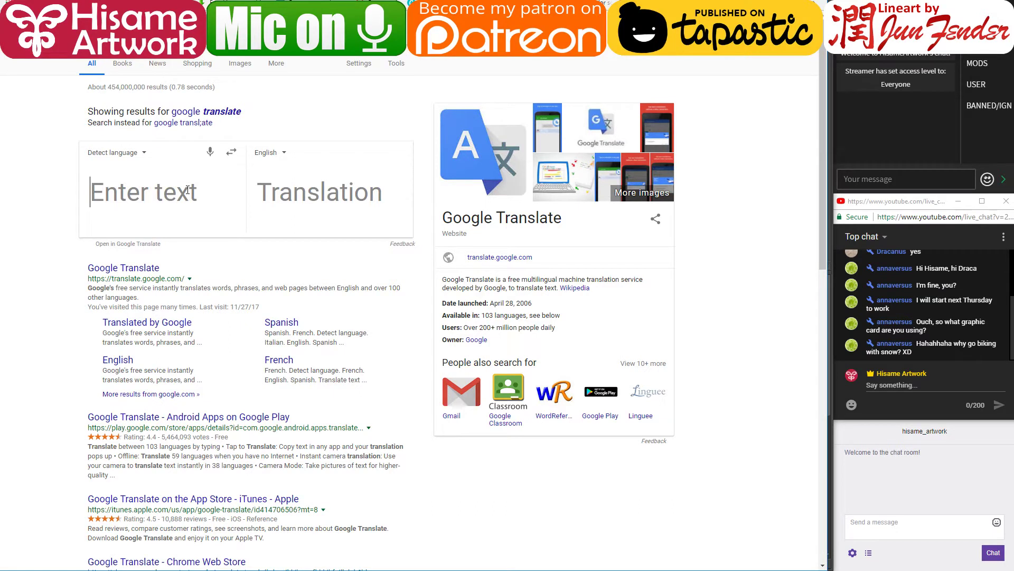
# Step: Translate the word "tiramisu" into Italian
pyautogui.write('tiramisu')
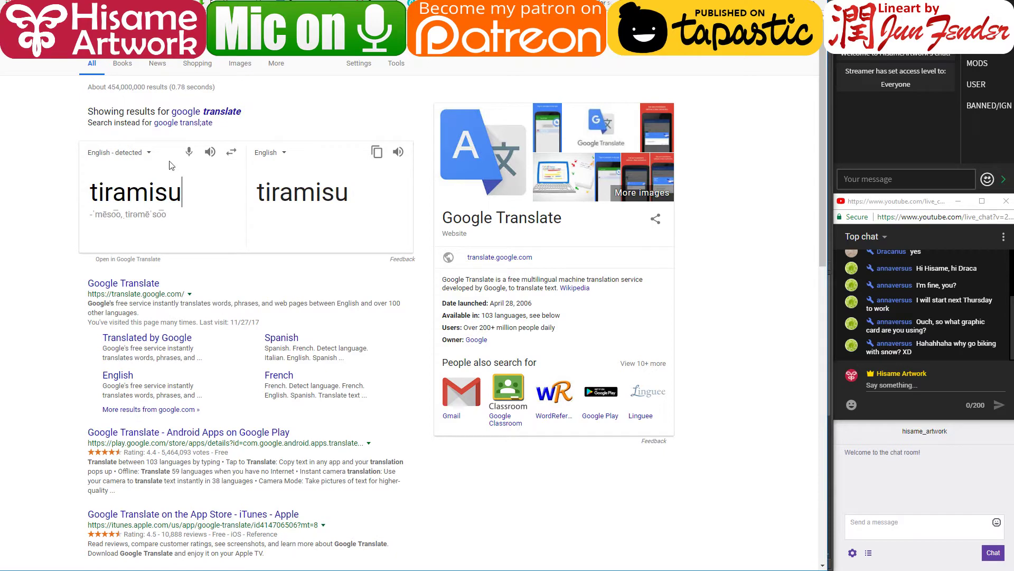
pyautogui.click(143, 153)
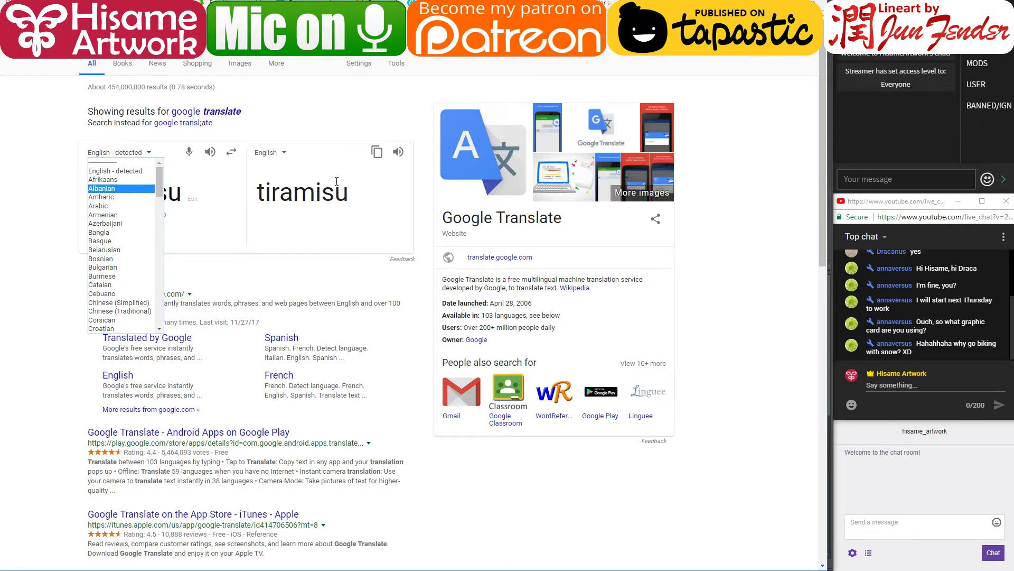
pyautogui.click(265, 154)
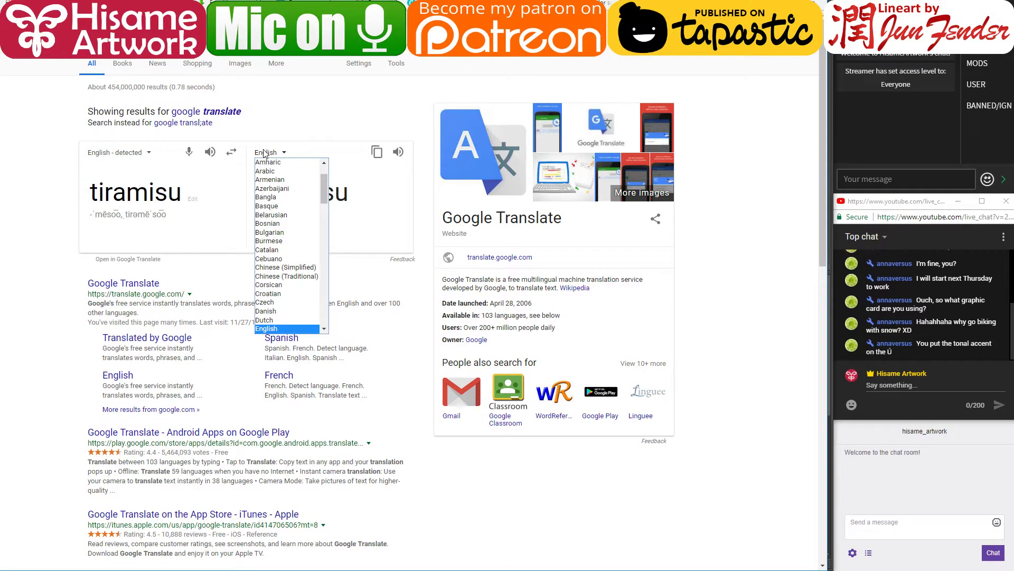
pyautogui.write('it')
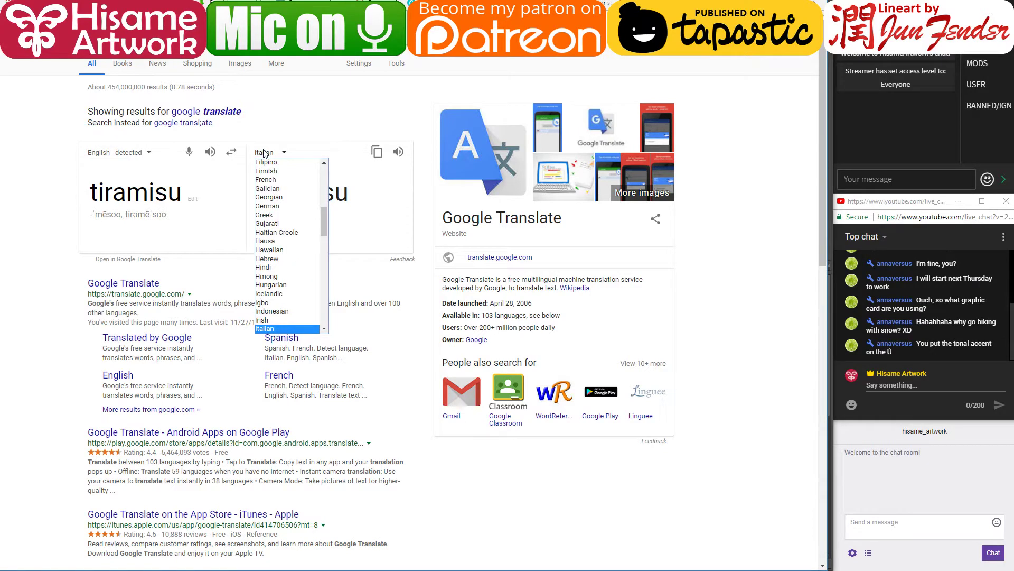
pyautogui.press('Return')
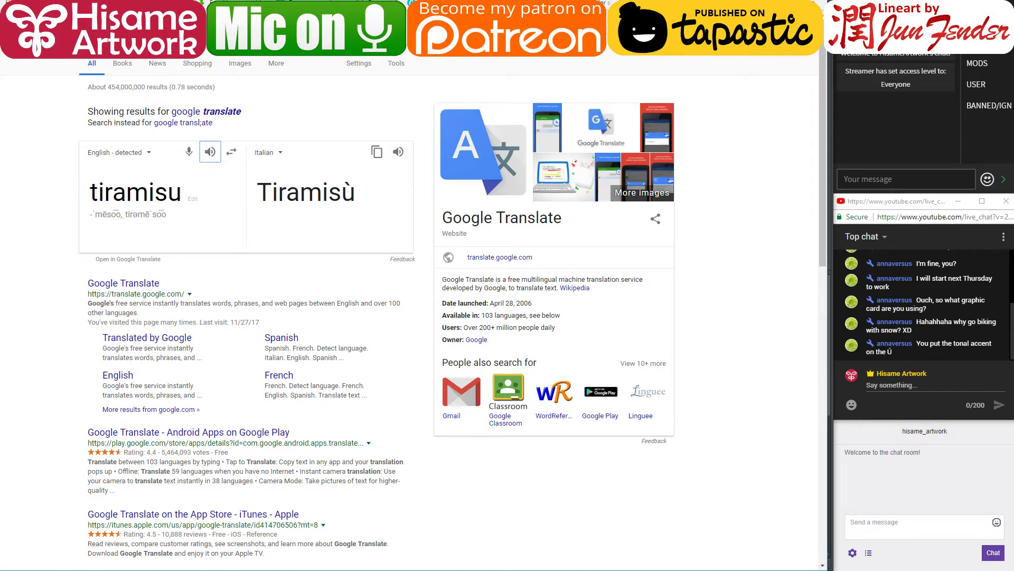
# Step: Return to Photoshop, darken the selected lower forearm sleeve's edges with sampled dark tones, and save the document
pyautogui.hotkey('alt', 'Tab')
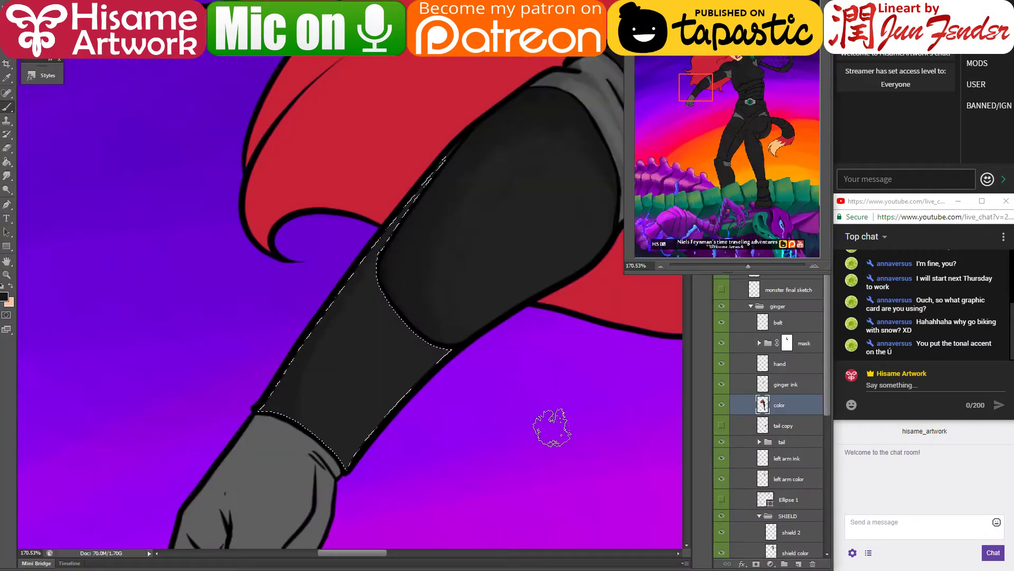
pyautogui.moveTo(407, 259); pyautogui.dragTo(375, 306)
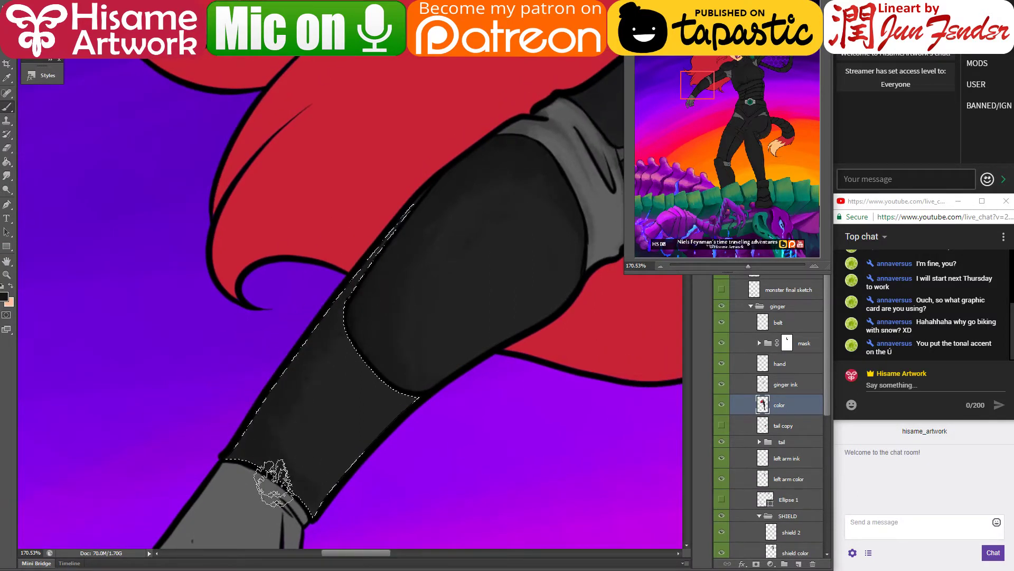
pyautogui.keyDown('alt'); pyautogui.click(445, 277); pyautogui.keyUp('alt')
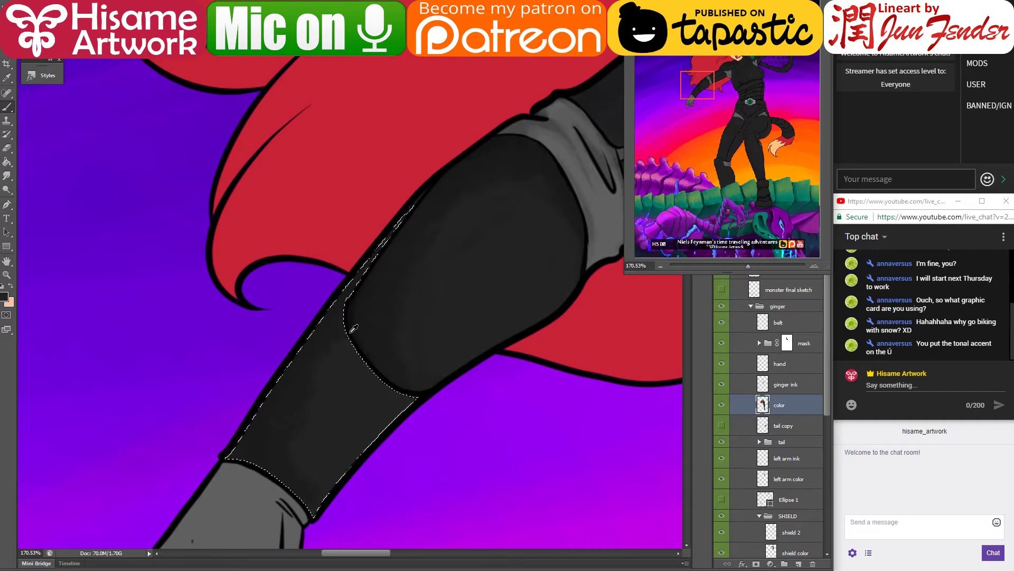
pyautogui.moveTo(270, 429); pyautogui.dragTo(316, 363)
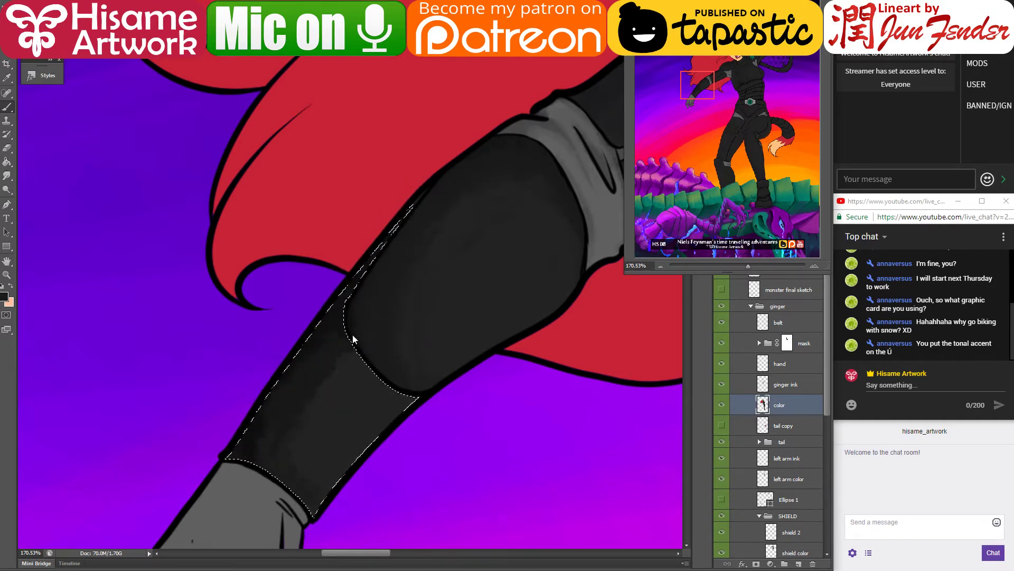
pyautogui.keyDown('alt'); pyautogui.click(251, 441); pyautogui.keyUp('alt')
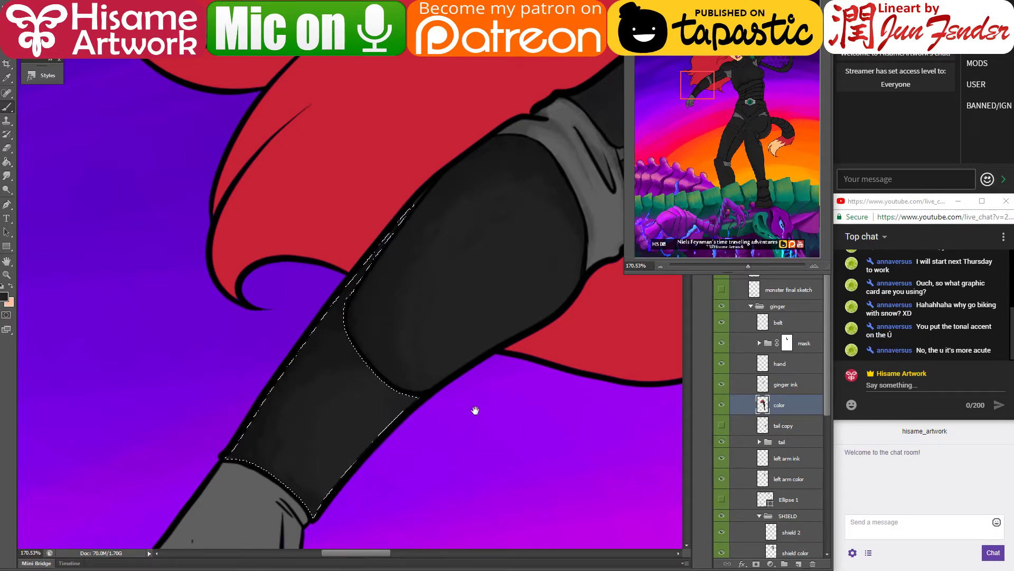
pyautogui.moveTo(476, 410); pyautogui.dragTo(440, 441)
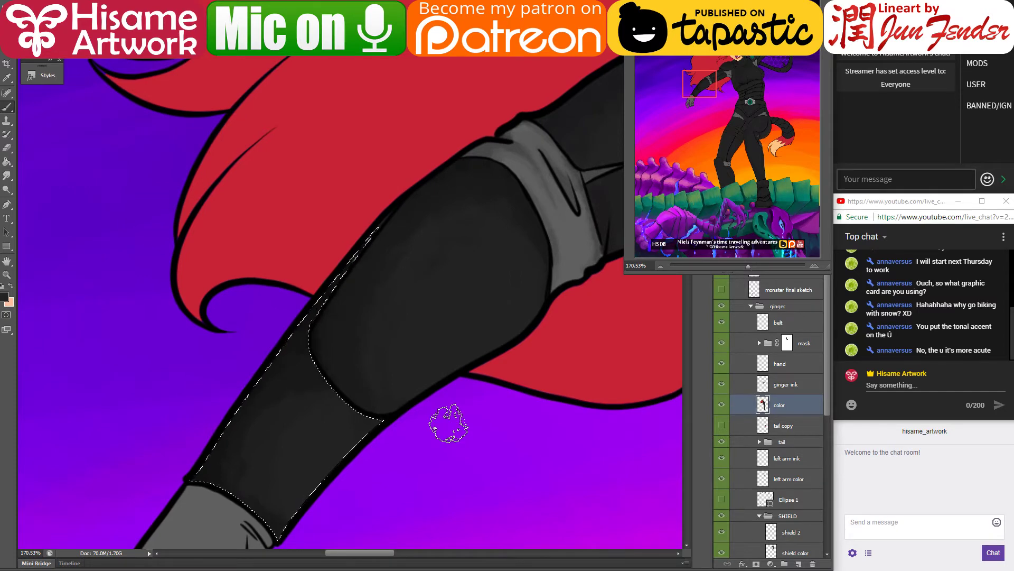
pyautogui.hotkey('ctrl', 's')
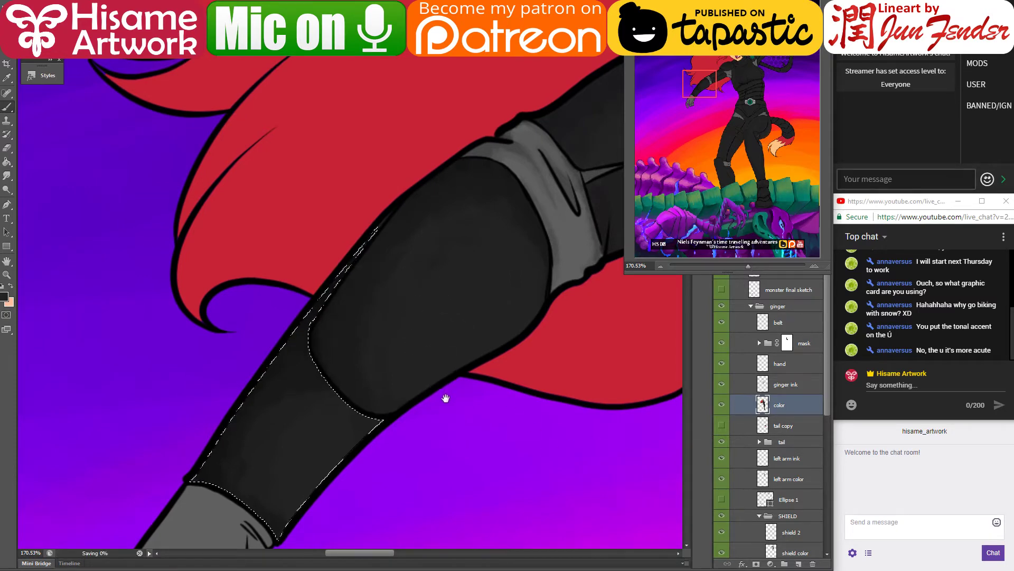
# Step: Blend the lower sleeve's shading with another sampled dark tone, save the document, and clear the selection
pyautogui.moveTo(431, 419)
pyautogui.mouseDown()
pyautogui.moveTo(503, 374)
pyautogui.moveTo(503, 395)
pyautogui.mouseUp()
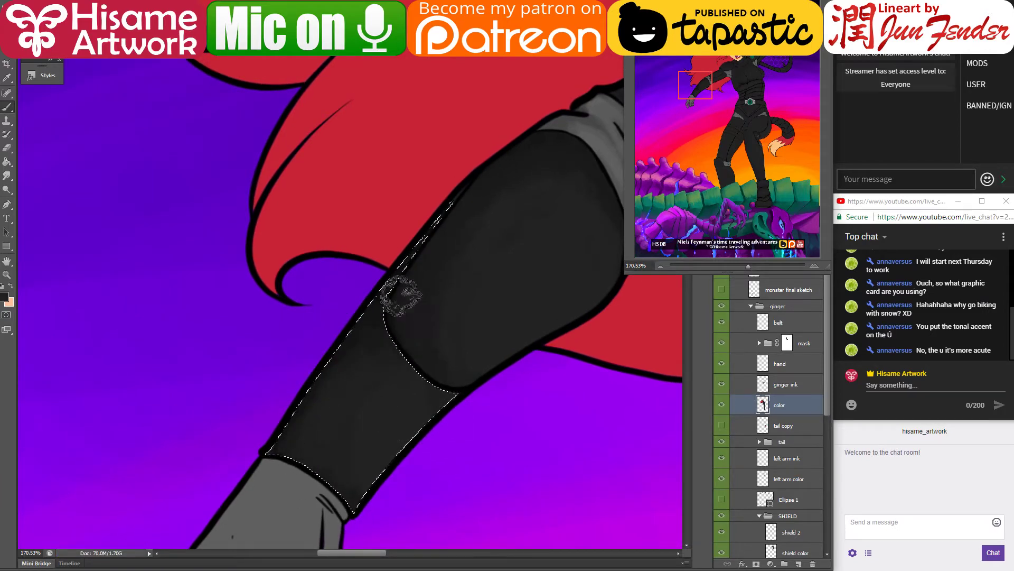
pyautogui.keyDown('alt'); pyautogui.click(406, 379); pyautogui.keyUp('alt')
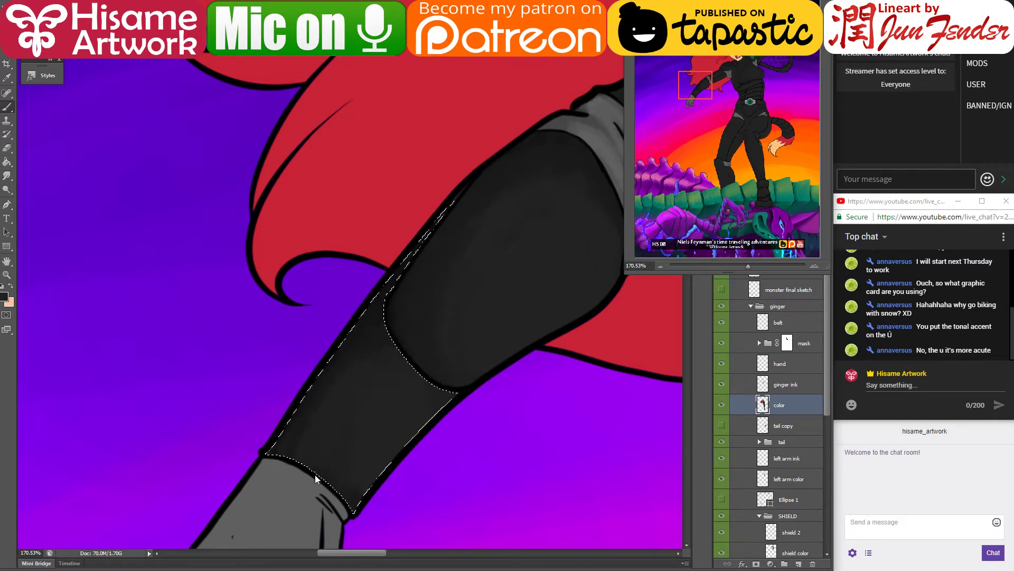
pyautogui.hotkey('ctrl', 's')
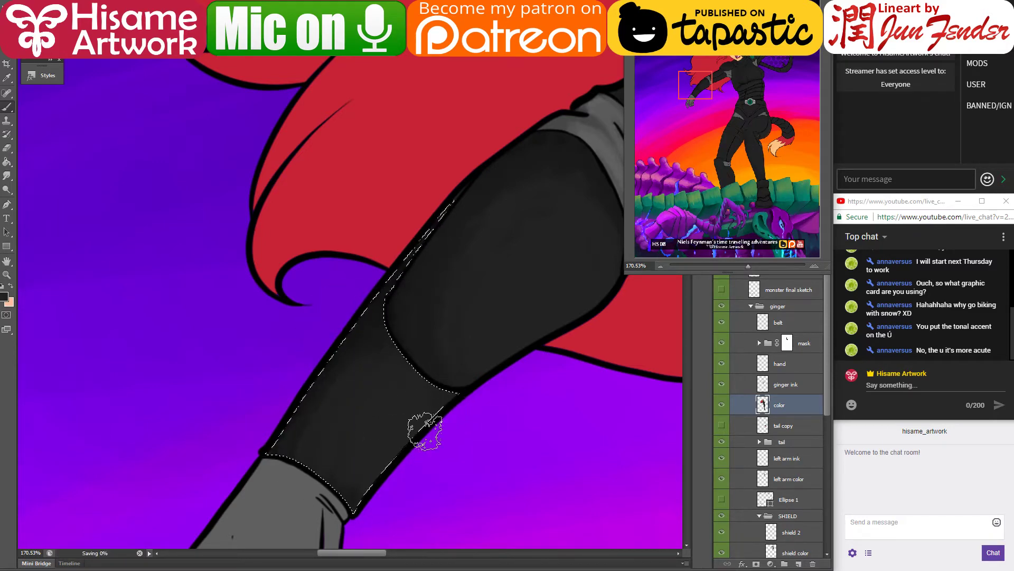
pyautogui.scroll(-5, 378, 479)
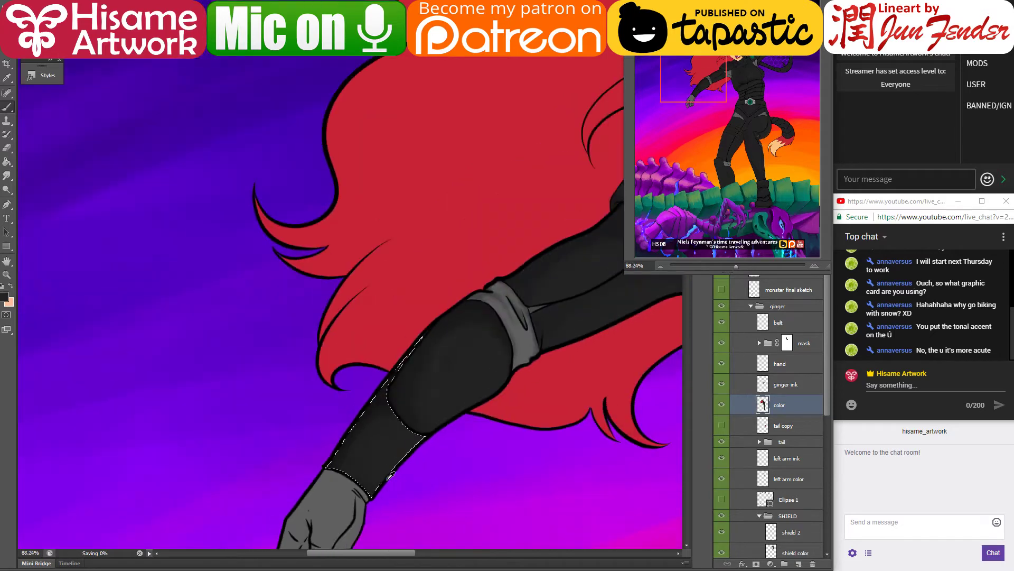
pyautogui.moveTo(391, 475); pyautogui.dragTo(385, 286)
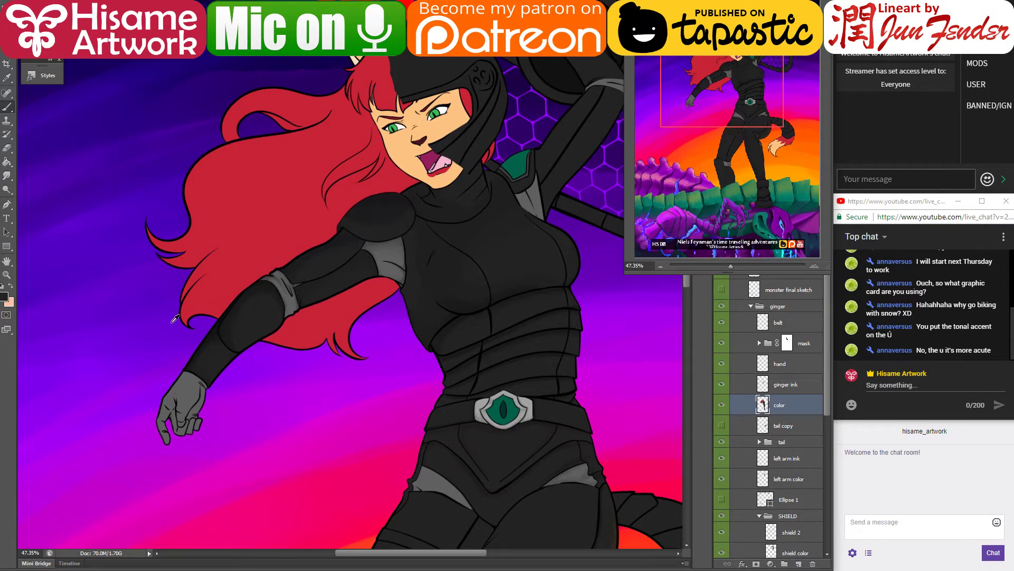
# Step: Touch up the narrow sliver along the forearm plate's outer edge with a much smaller brush and save the document
pyautogui.scroll(5, 175, 319)
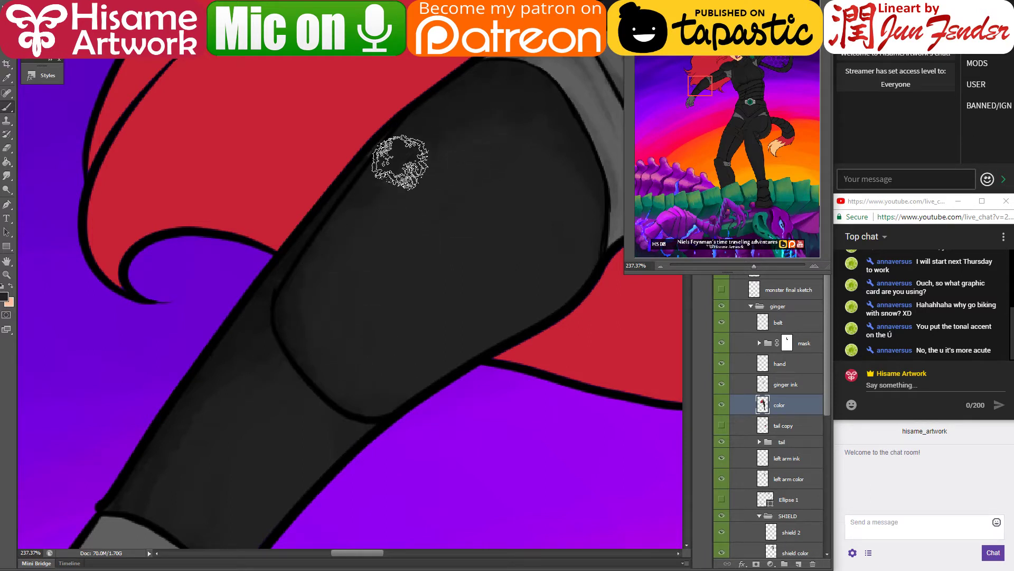
pyautogui.press('[')
pyautogui.press('[')
pyautogui.press('[')
pyautogui.press('[')
pyautogui.press('[')
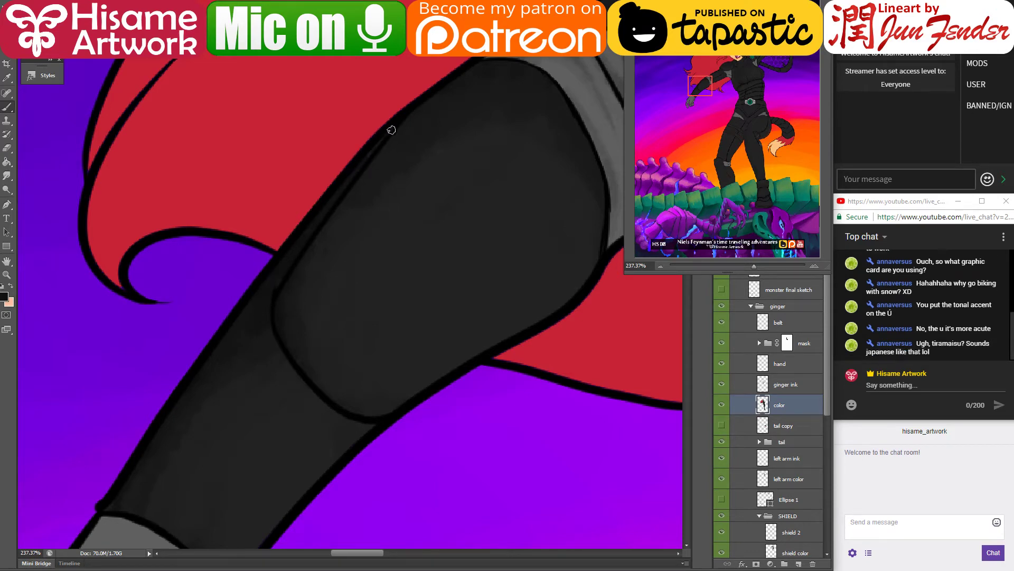
pyautogui.moveTo(445, 267); pyautogui.dragTo(344, 339)
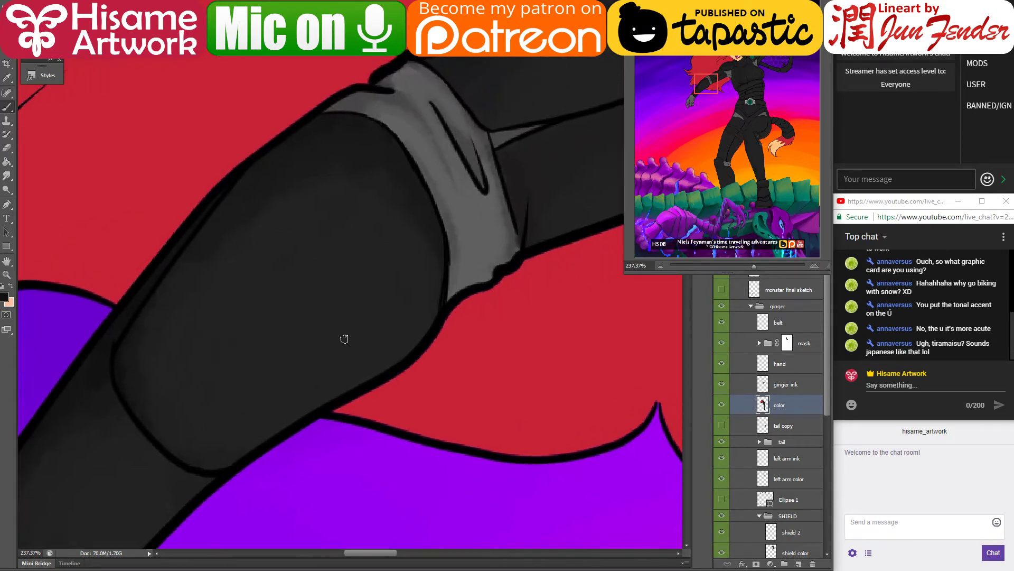
pyautogui.scroll(-10, 396, 459)
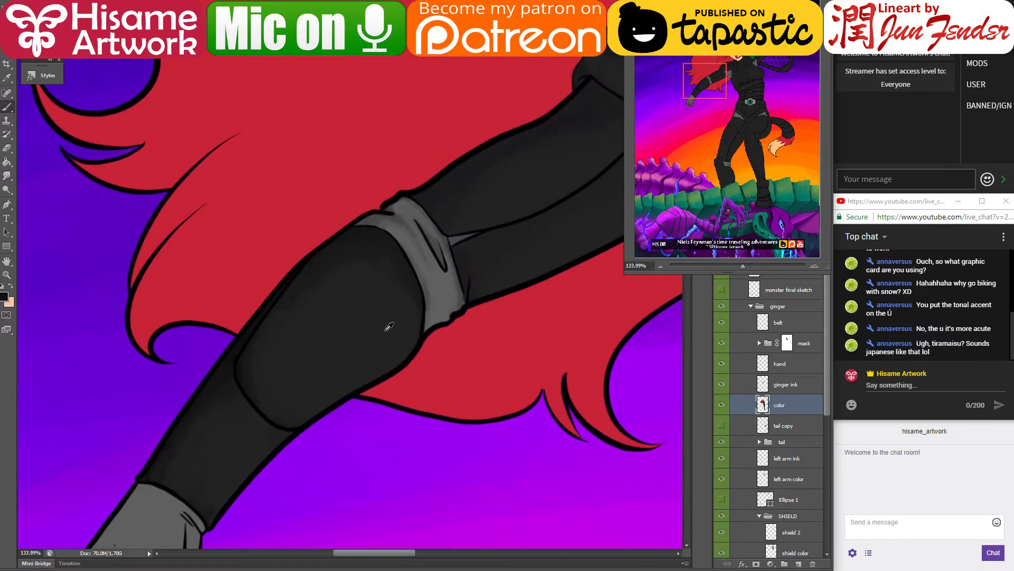
pyautogui.hotkey('ctrl', 's')
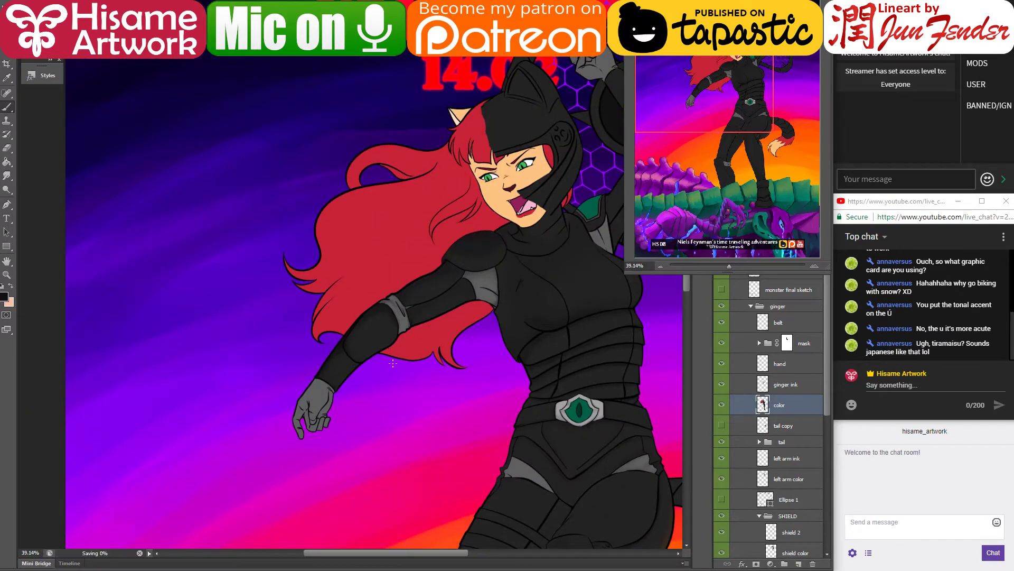
pyautogui.moveTo(488, 393); pyautogui.dragTo(417, 340)
# Step: Switch back to the browser and change the translation of "tiramisu" to Japanese
pyautogui.hotkey('alt', 'Tab')
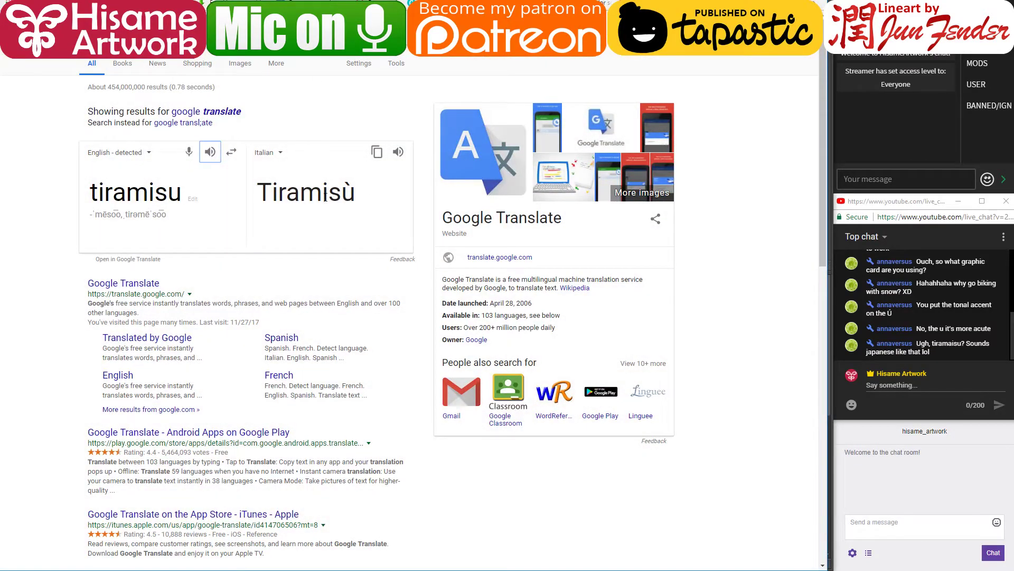
pyautogui.click(267, 152)
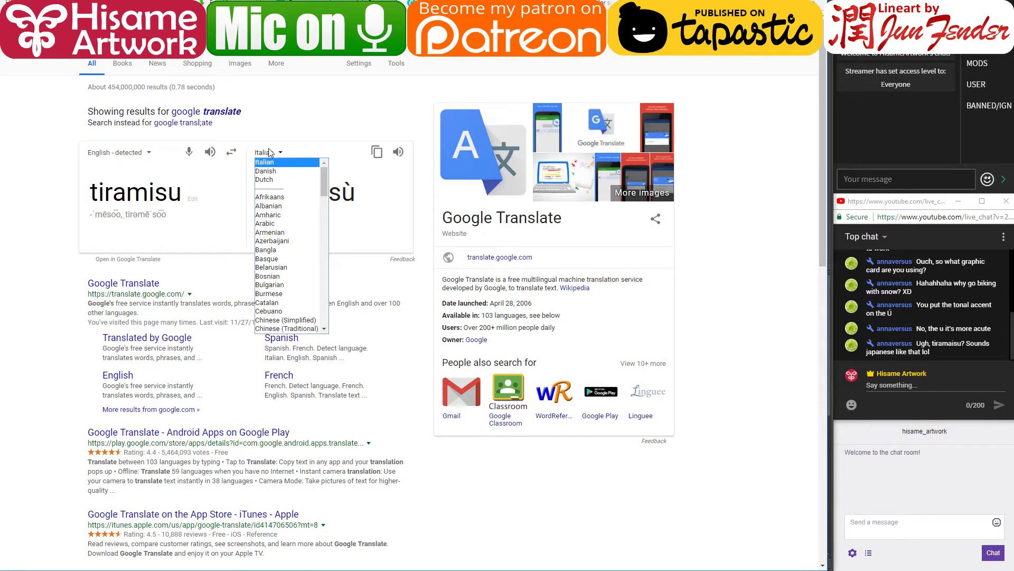
pyautogui.press('j')
pyautogui.press('Return')
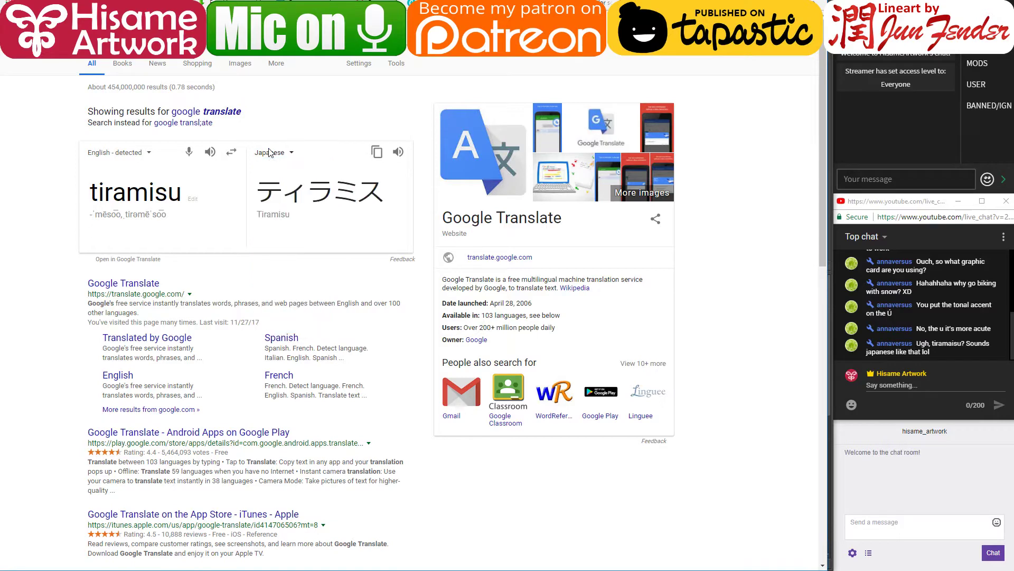
# Step: Play the Japanese and English pronunciations of "tiramisu" and highlight the source word
pyautogui.click(398, 153)
pyautogui.click(213, 153)
pyautogui.moveTo(91, 191); pyautogui.dragTo(174, 205)
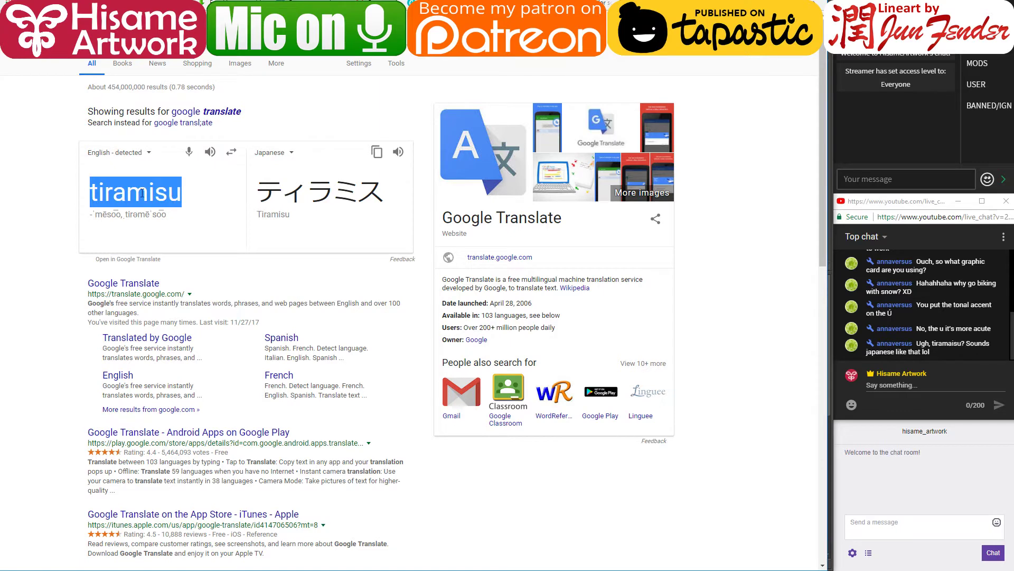
pyautogui.click(138, 153)
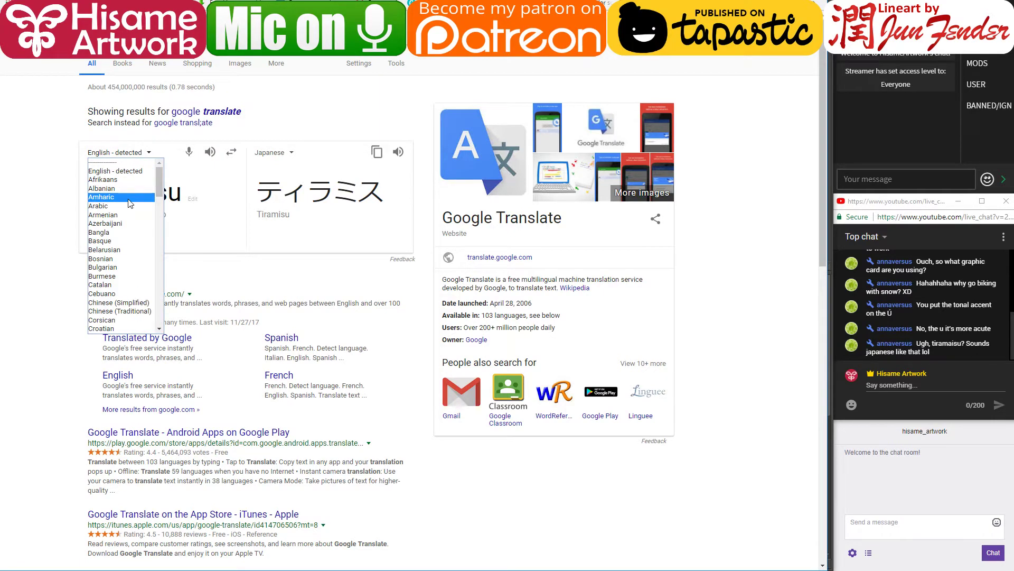
pyautogui.scroll(-20, 130, 204)
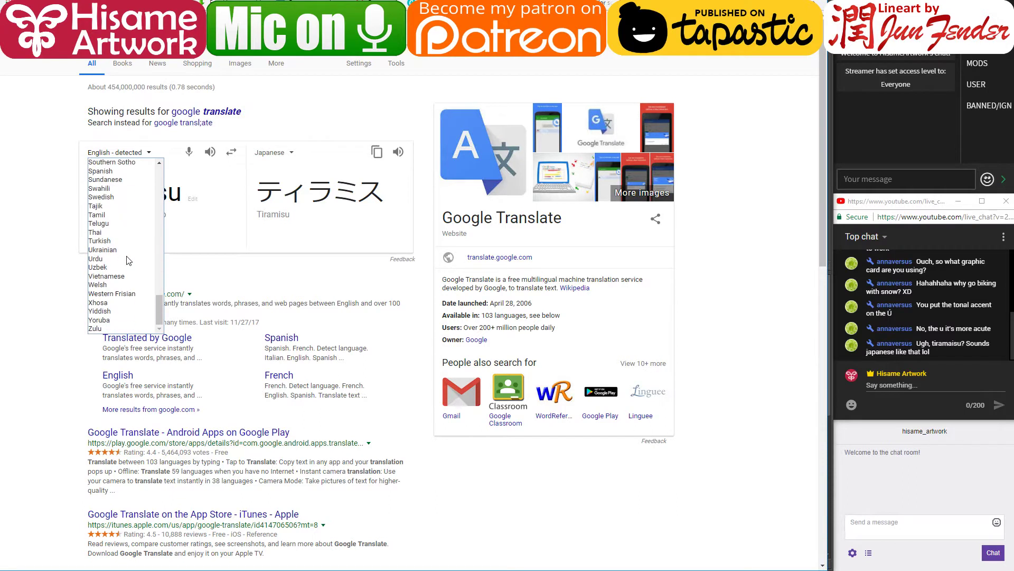
pyautogui.scroll(20, 127, 260)
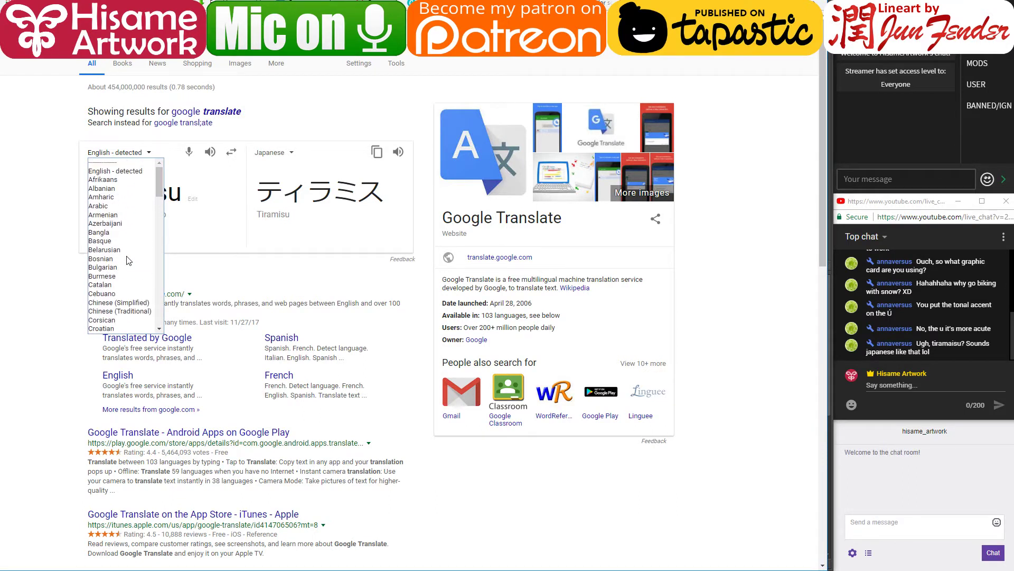
pyautogui.click(727, 128)
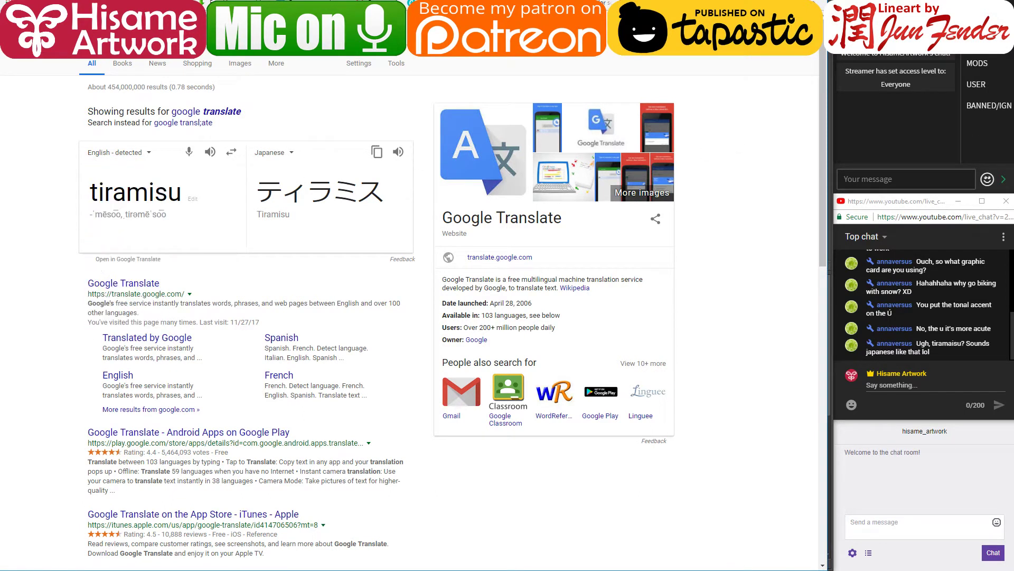
# Step: Switch back to Photoshop, look over the character's upper body, and clear the selection loaded from the color layer
pyautogui.hotkey('alt', 'Tab')
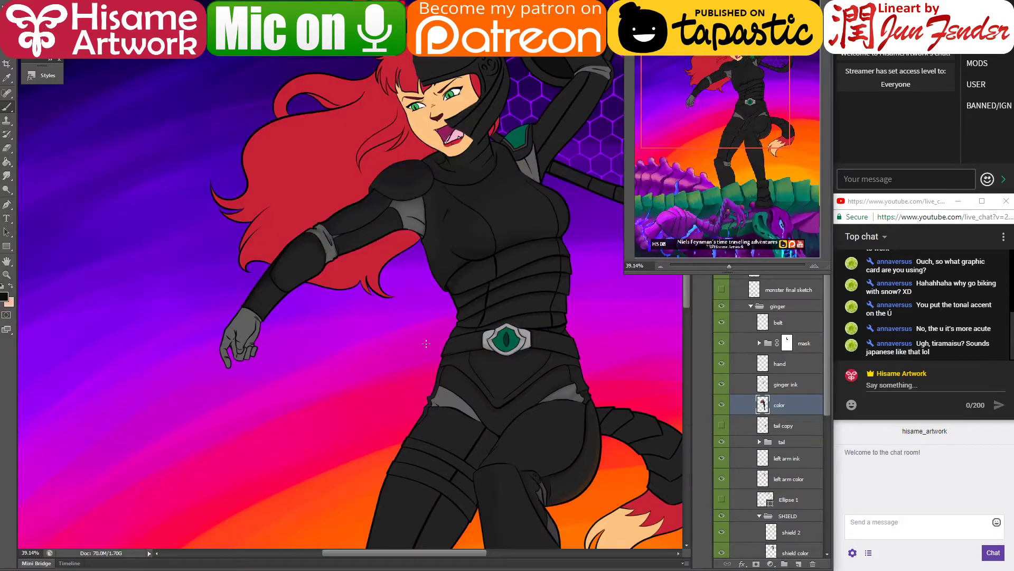
pyautogui.moveTo(368, 289); pyautogui.dragTo(443, 472)
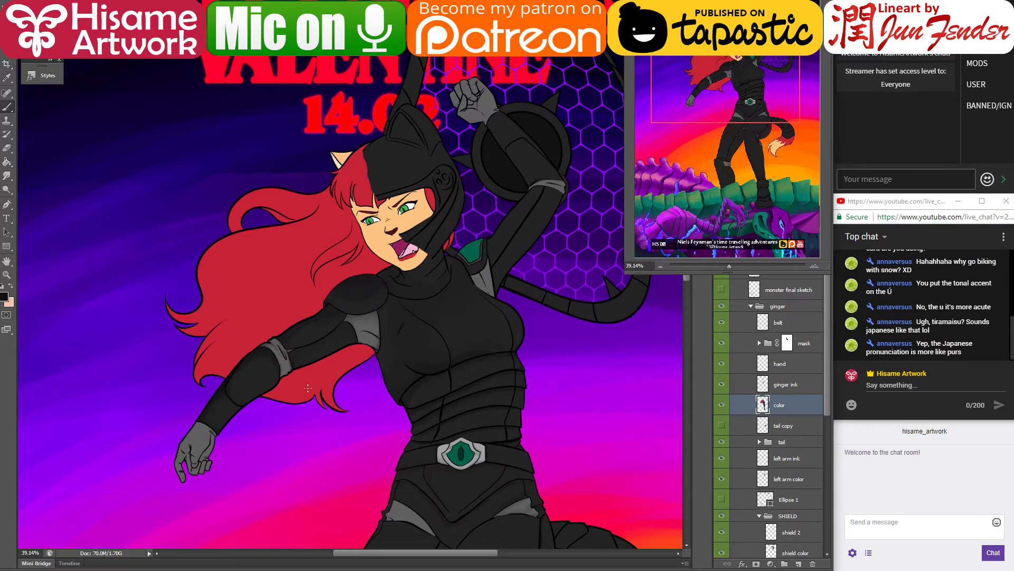
pyautogui.scroll(2, 290, 421)
pyautogui.moveTo(550, 373); pyautogui.dragTo(495, 373)
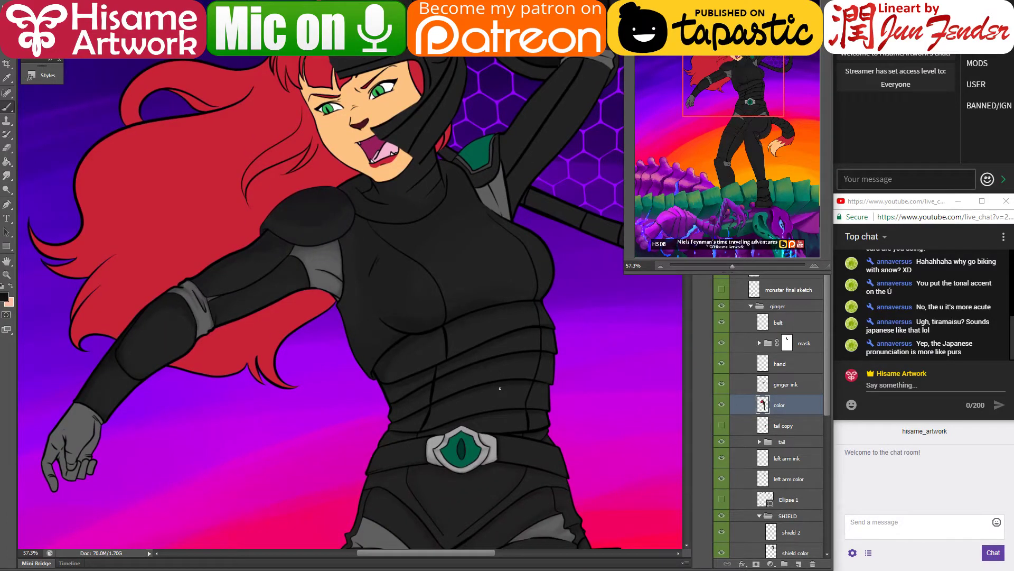
pyautogui.moveTo(529, 274); pyautogui.dragTo(520, 361)
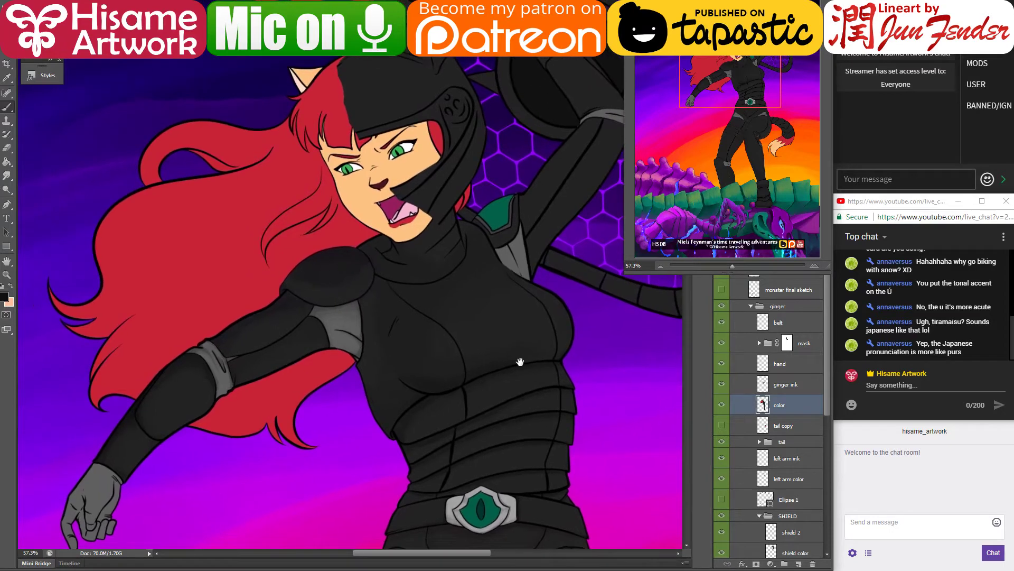
pyautogui.moveTo(508, 281); pyautogui.dragTo(447, 389)
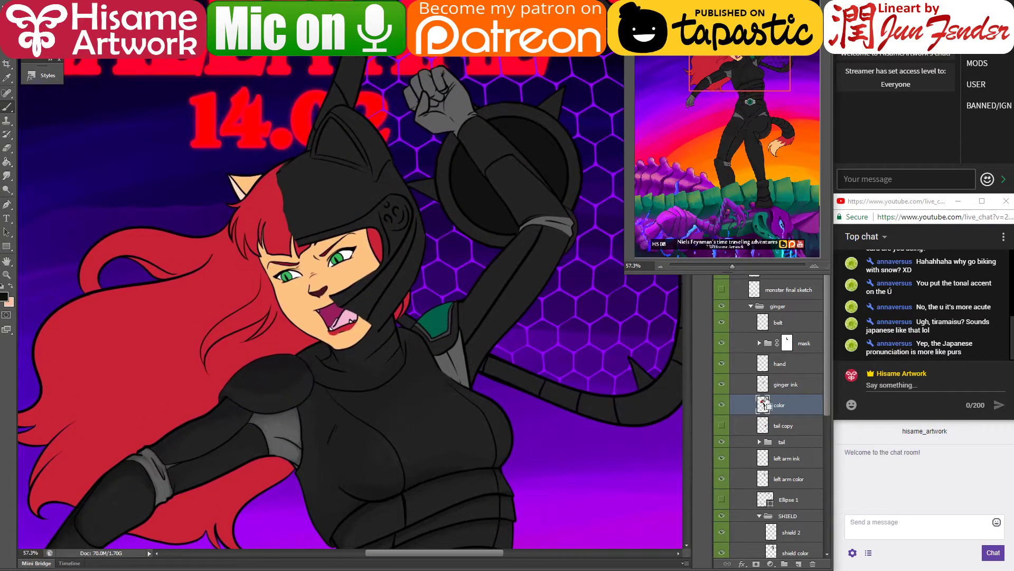
pyautogui.moveTo(562, 399); pyautogui.dragTo(490, 272)
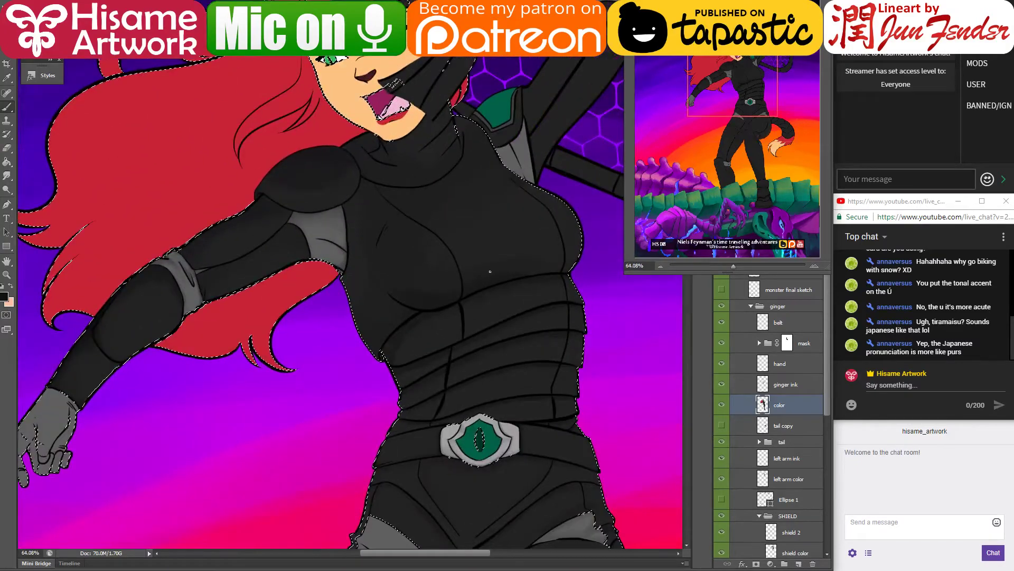
pyautogui.hotkey('ctrl', 'd')
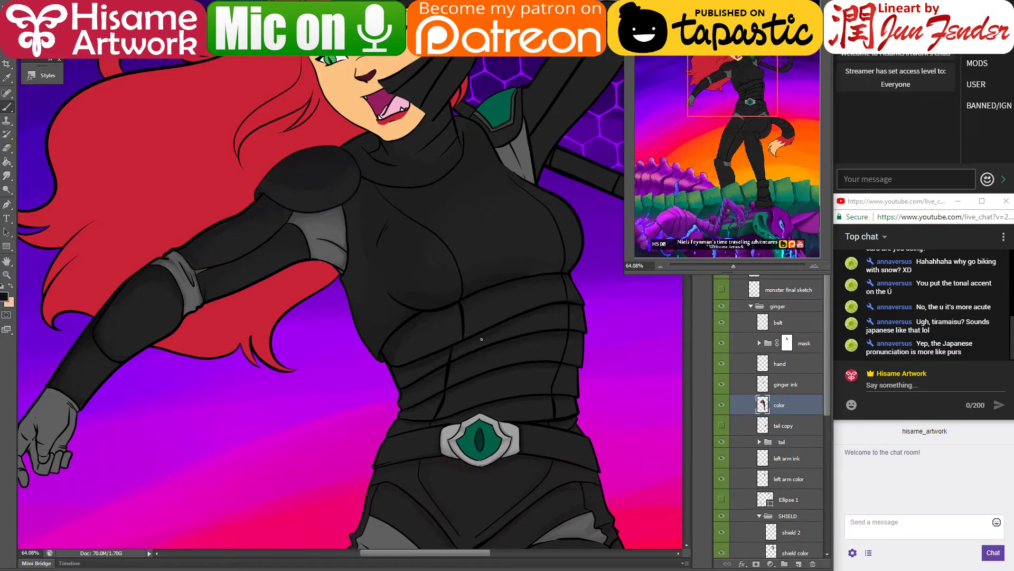
# Step: Examine the shading on the abdomen's armour bands up close, from one side of the waist to the other
pyautogui.scroll(8, 483, 345)
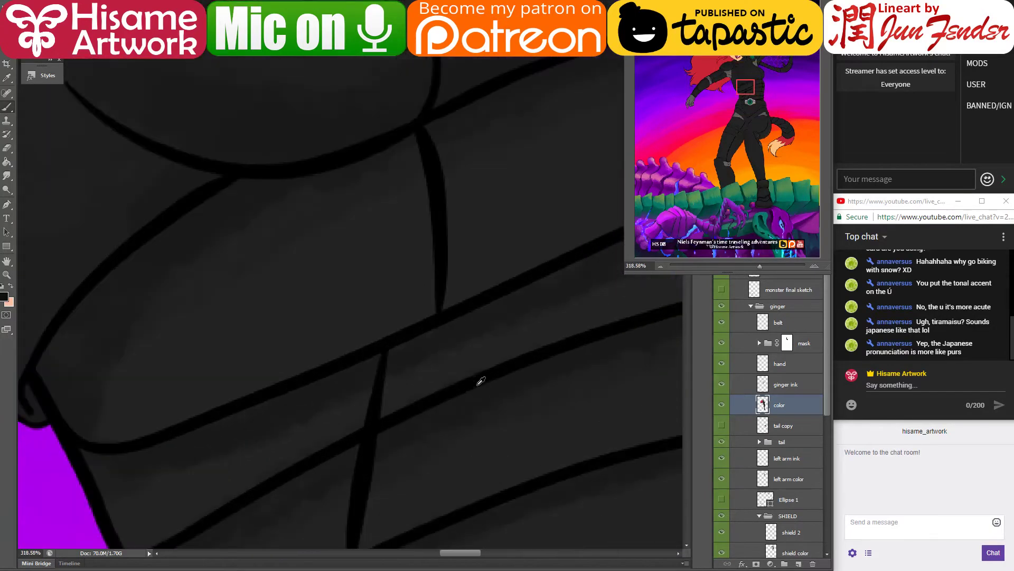
pyautogui.moveTo(357, 404); pyautogui.dragTo(301, 344)
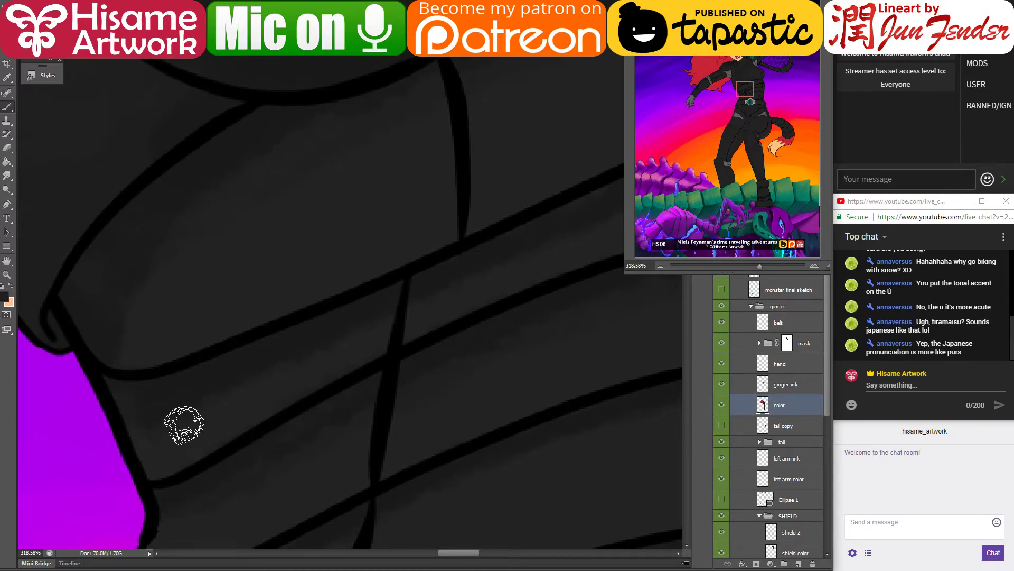
pyautogui.moveTo(564, 267)
pyautogui.mouseDown()
pyautogui.moveTo(270, 389)
pyautogui.moveTo(333, 375)
pyautogui.mouseUp()
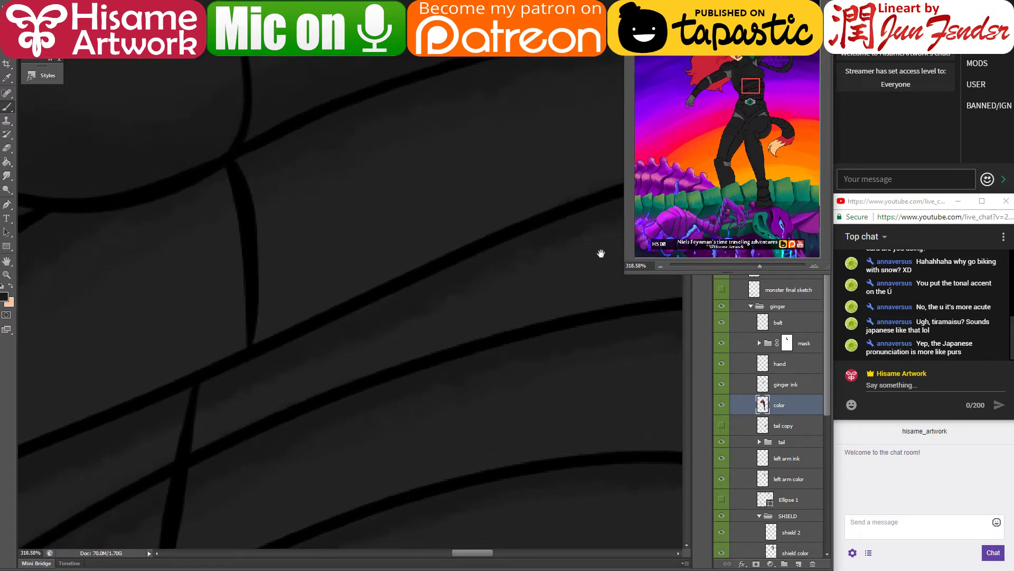
pyautogui.moveTo(601, 253); pyautogui.dragTo(220, 422)
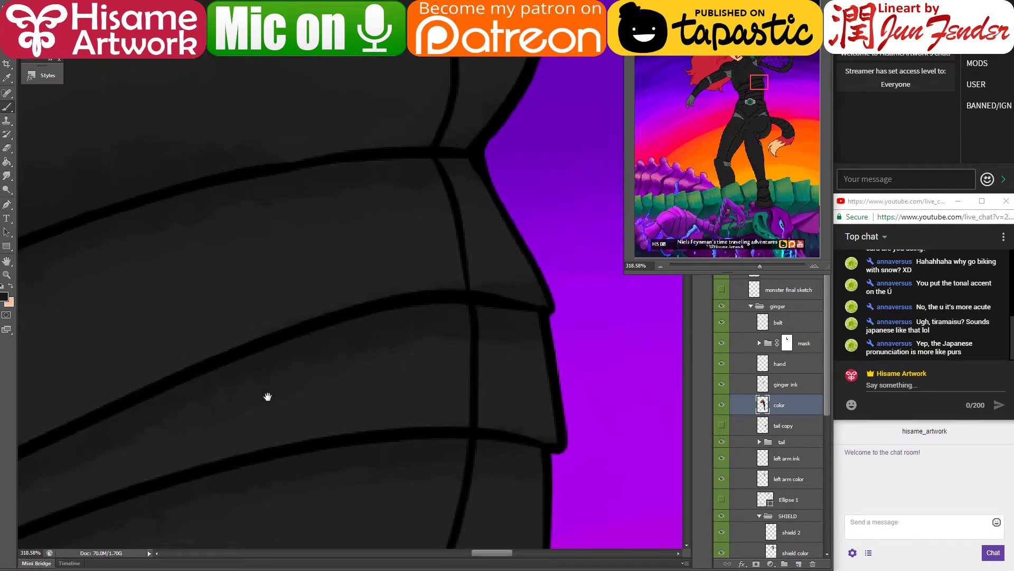
pyautogui.moveTo(268, 396); pyautogui.dragTo(475, 249)
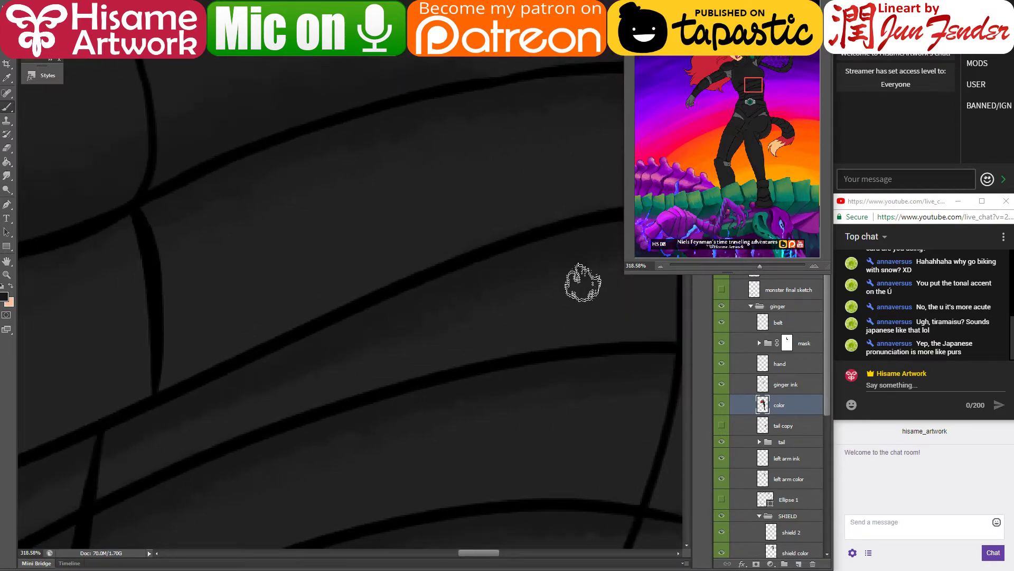
pyautogui.moveTo(583, 283)
pyautogui.mouseDown()
pyautogui.moveTo(426, 269)
pyautogui.moveTo(428, 327)
pyautogui.mouseUp()
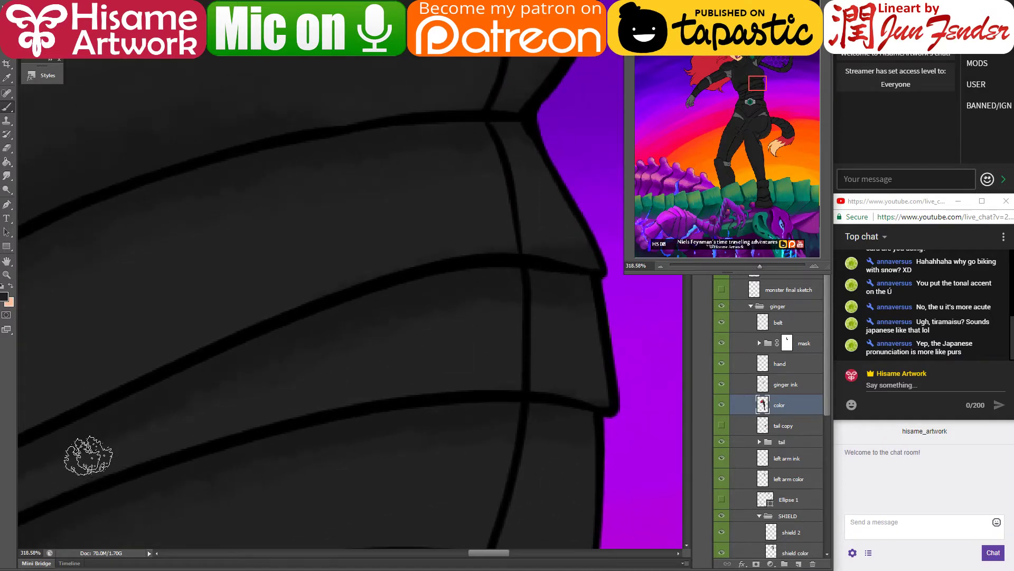
pyautogui.moveTo(210, 394)
pyautogui.mouseDown()
pyautogui.moveTo(396, 267)
pyautogui.moveTo(571, 275)
pyautogui.mouseUp()
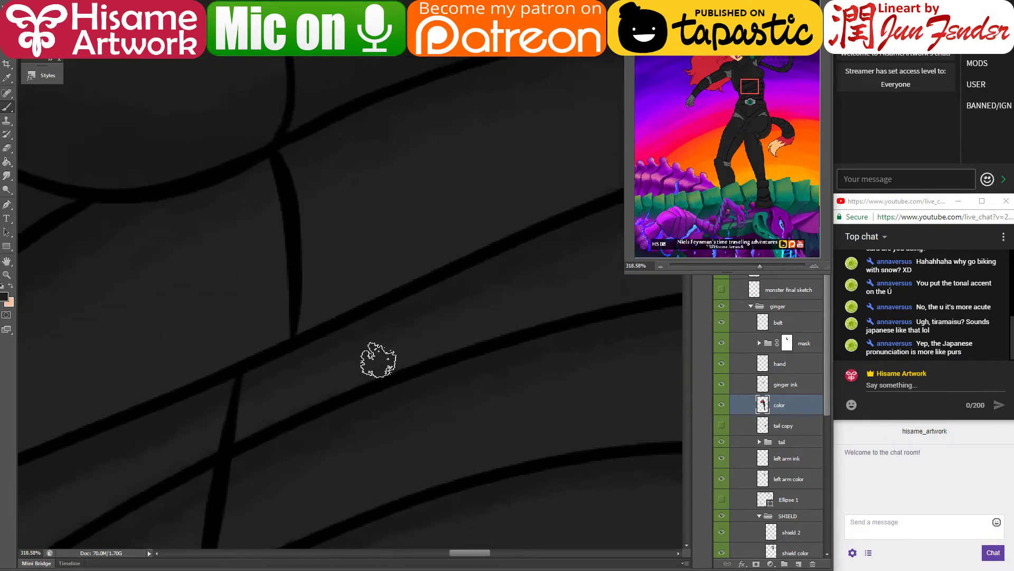
pyautogui.moveTo(160, 453); pyautogui.dragTo(524, 297)
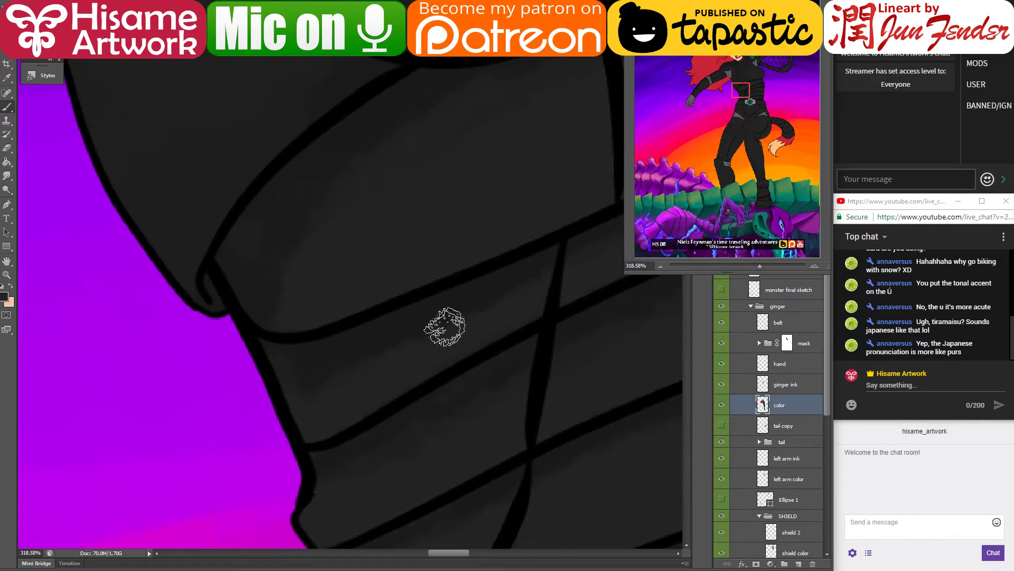
pyautogui.moveTo(445, 326); pyautogui.dragTo(256, 448)
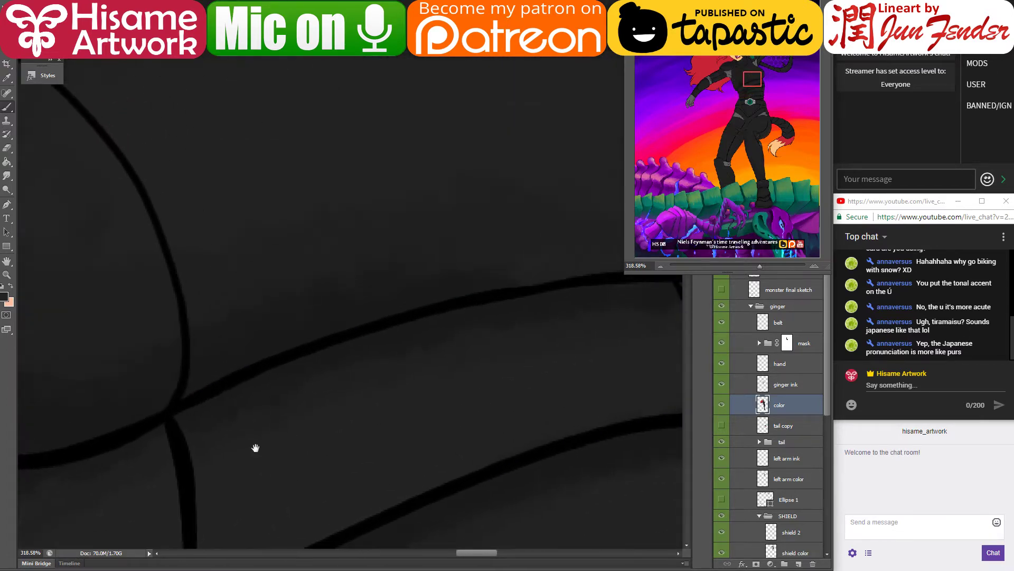
# Step: Check the chest and the side of the waist at close and full view, and save the document
pyautogui.scroll(-8, 256, 446)
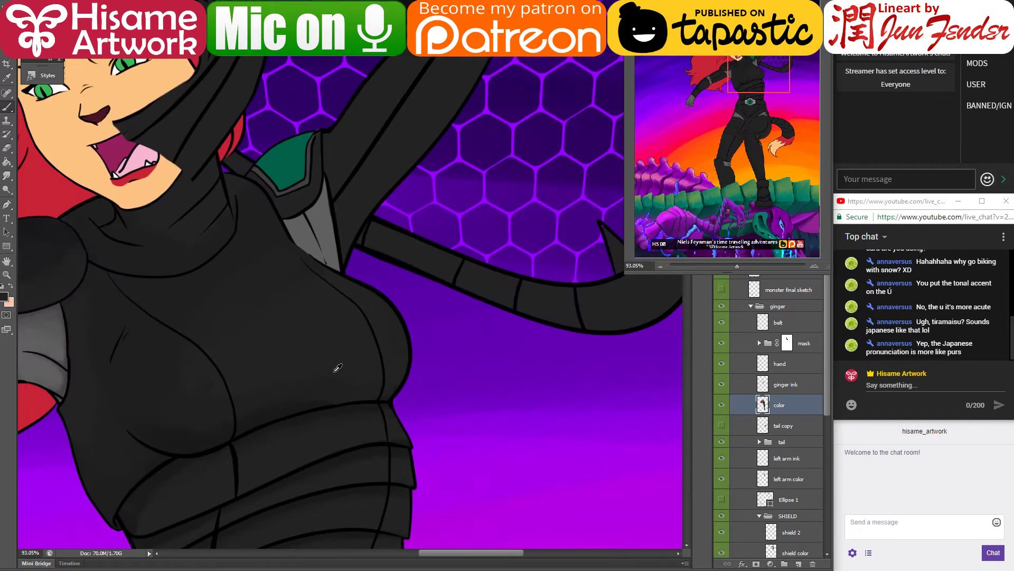
pyautogui.scroll(8, 378, 434)
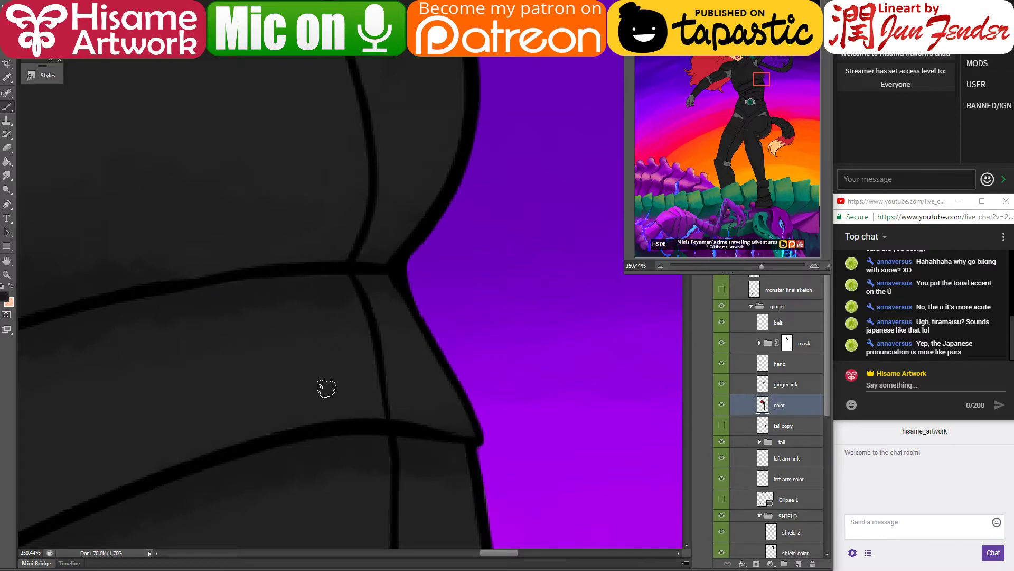
pyautogui.scroll(-10, 326, 389)
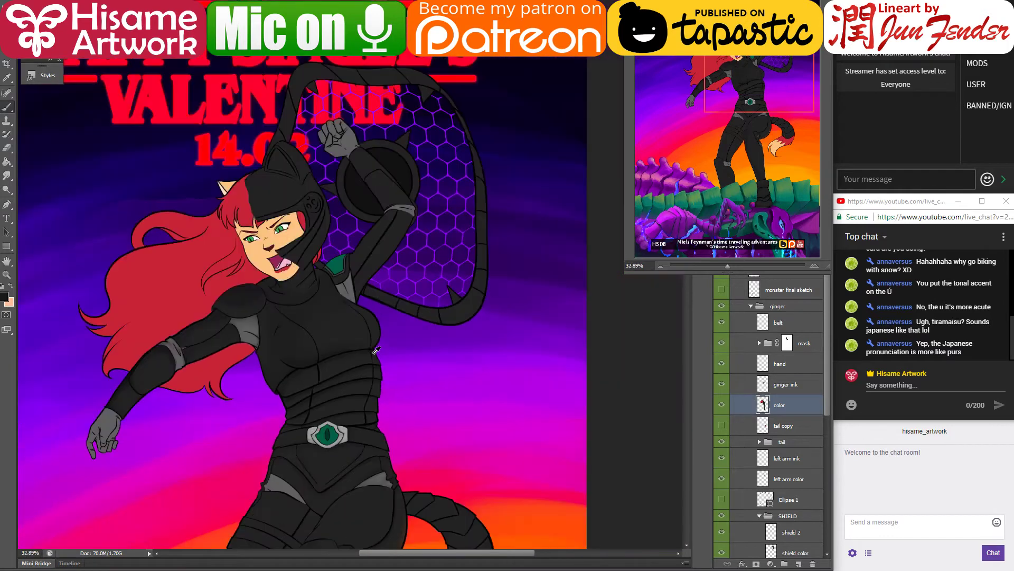
pyautogui.scroll(3, 238, 349)
pyautogui.moveTo(366, 409); pyautogui.dragTo(423, 218)
pyautogui.hotkey('ctrl', 's')
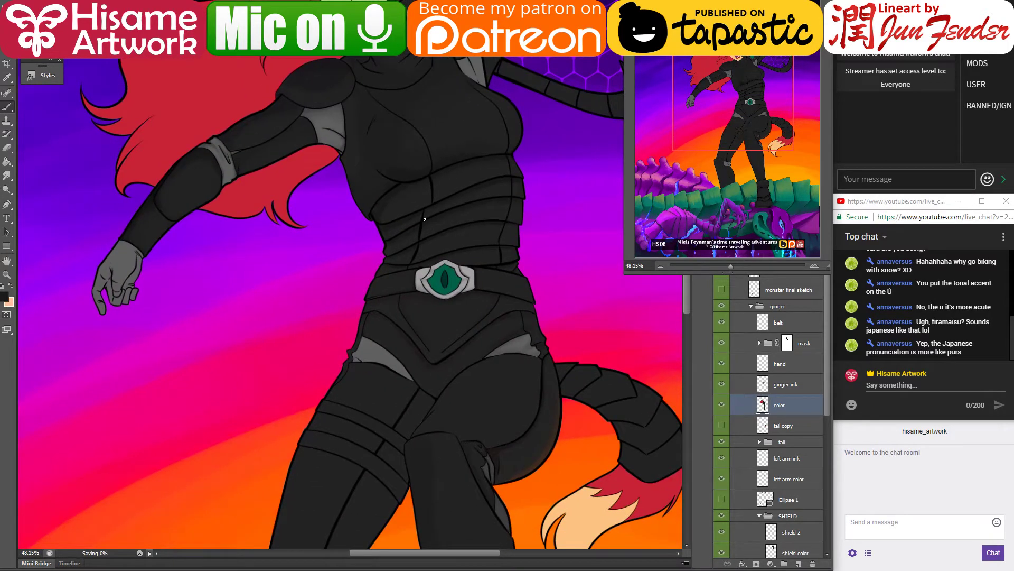
# Step: Make the leg back color layer active and load its contents as a selection around the rear leg
pyautogui.moveTo(437, 342); pyautogui.dragTo(423, 201)
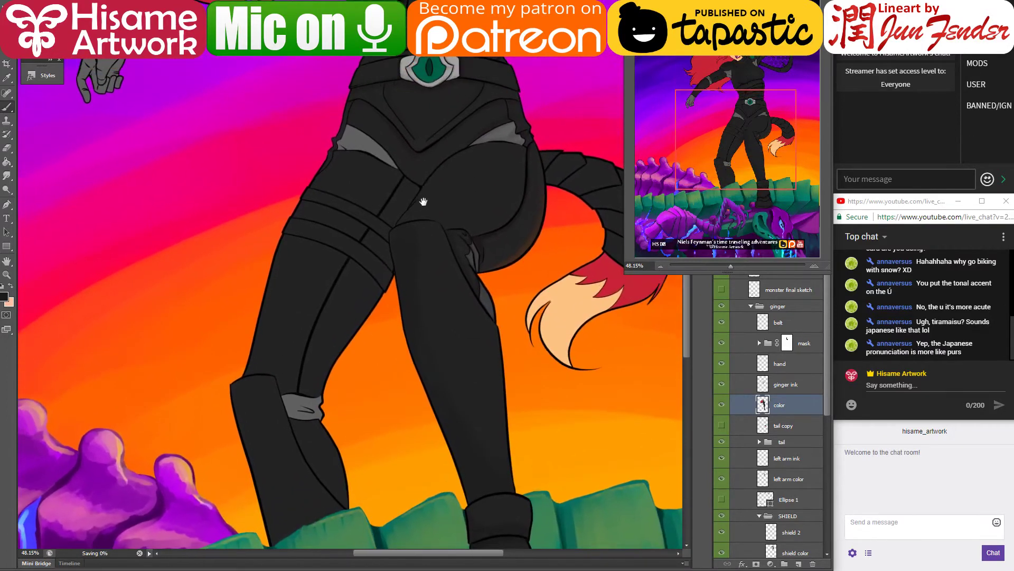
pyautogui.keyDown('ctrl'); pyautogui.click(324, 278); pyautogui.keyUp('ctrl')
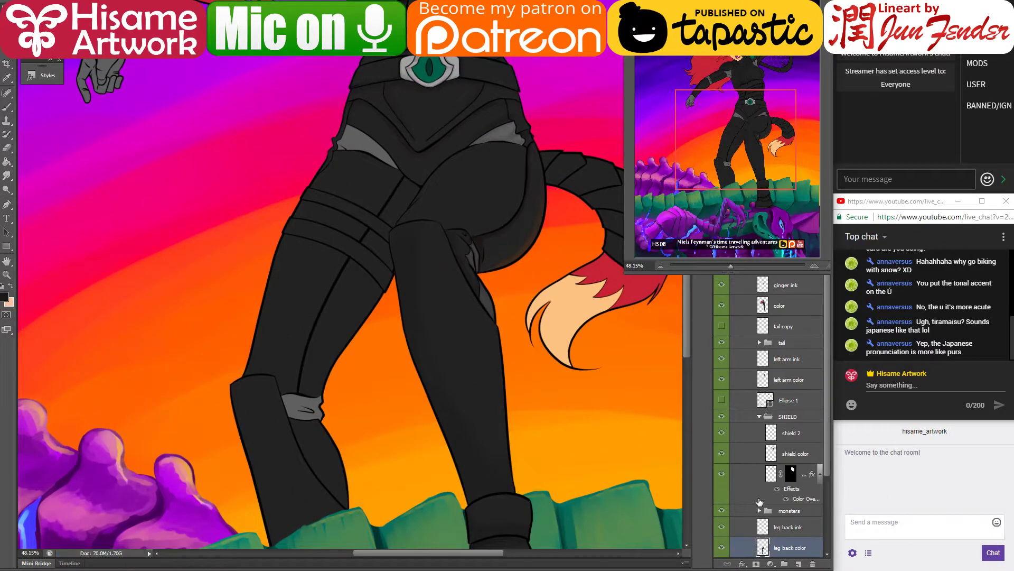
pyautogui.scroll(-3, 747, 501)
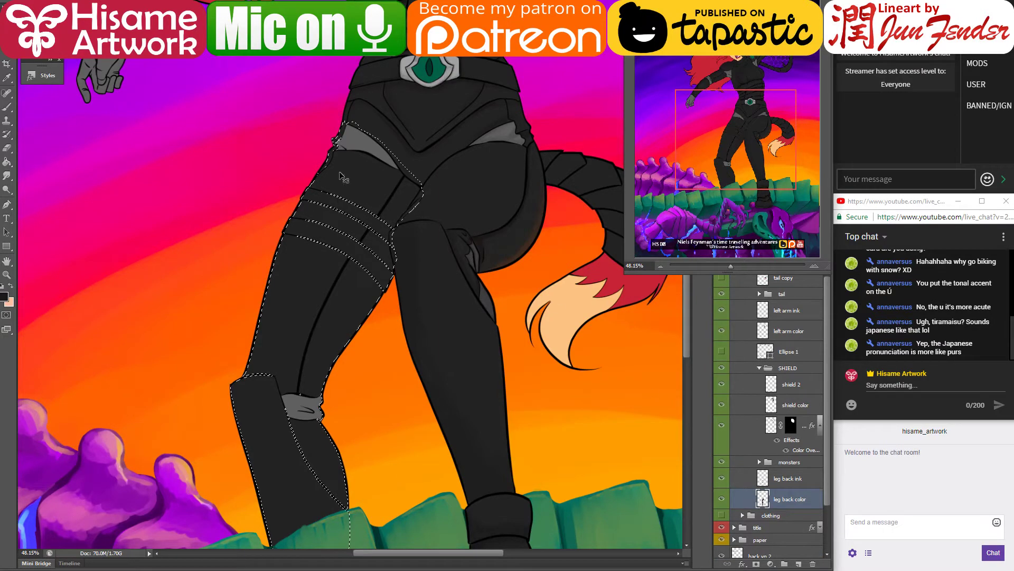
pyautogui.moveTo(343, 143); pyautogui.dragTo(449, 219)
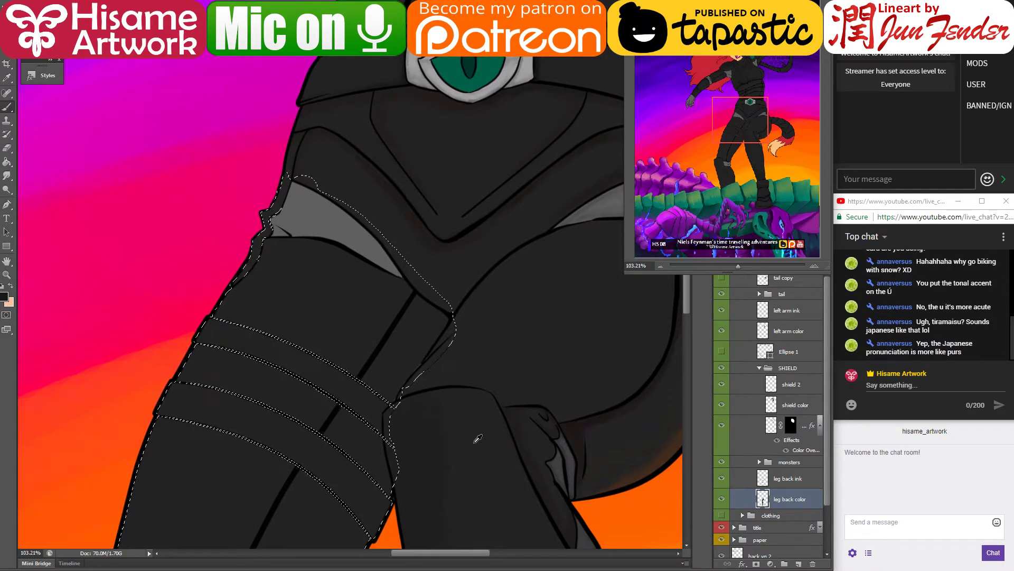
# Step: Shade the inner side of the rear thigh down to the knee with a dark tone sampled near the tail
pyautogui.keyDown('alt'); pyautogui.click(564, 426); pyautogui.keyUp('alt')
pyautogui.moveTo(373, 365); pyautogui.dragTo(489, 257)
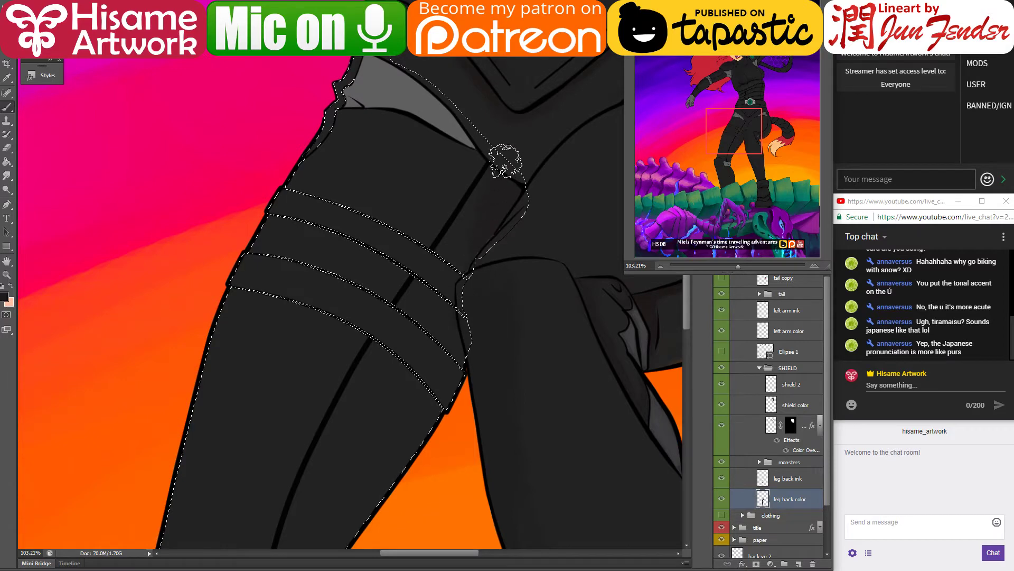
pyautogui.moveTo(386, 351)
pyautogui.mouseDown()
pyautogui.moveTo(415, 234)
pyautogui.moveTo(487, 74)
pyautogui.mouseUp()
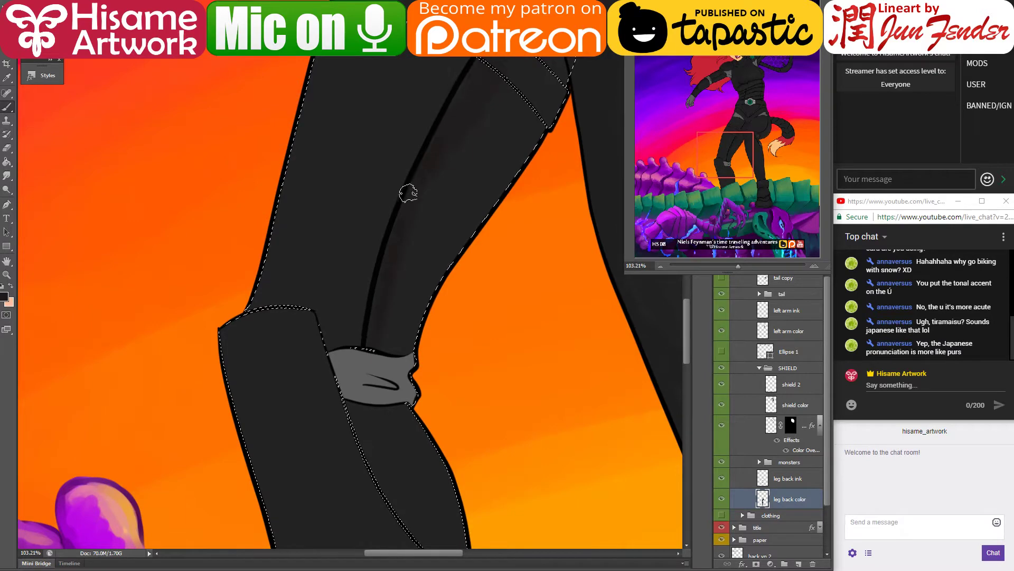
pyautogui.moveTo(505, 42)
pyautogui.mouseDown()
pyautogui.moveTo(389, 271)
pyautogui.moveTo(478, 108)
pyautogui.moveTo(456, 175)
pyautogui.moveTo(502, 126)
pyautogui.moveTo(485, 125)
pyautogui.mouseUp()
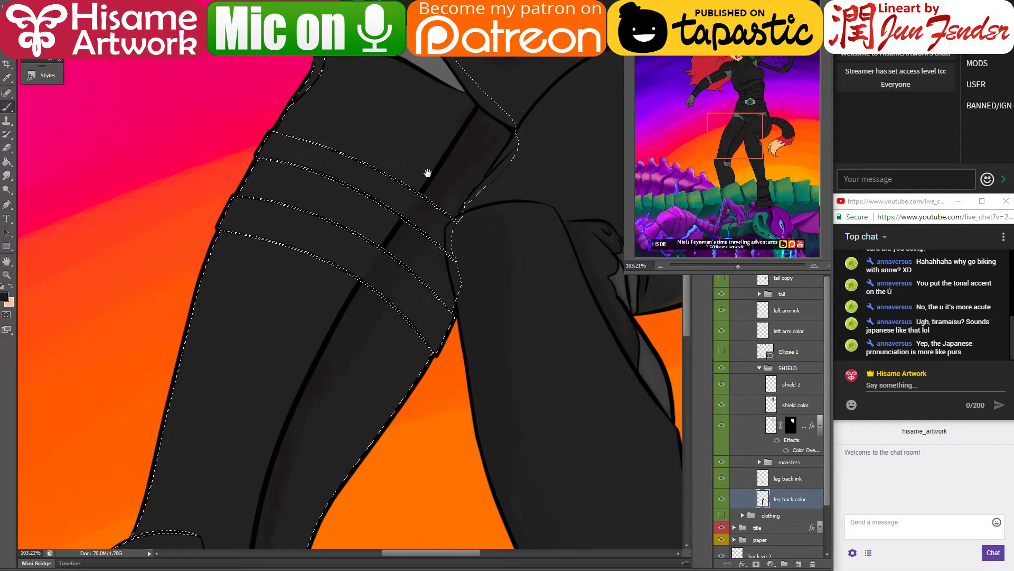
# Step: Continue the dark shading across the rear thigh's straps and just below them, sampling a tone from the strap area
pyautogui.moveTo(428, 173); pyautogui.dragTo(459, 288)
pyautogui.moveTo(454, 220); pyautogui.dragTo(420, 292)
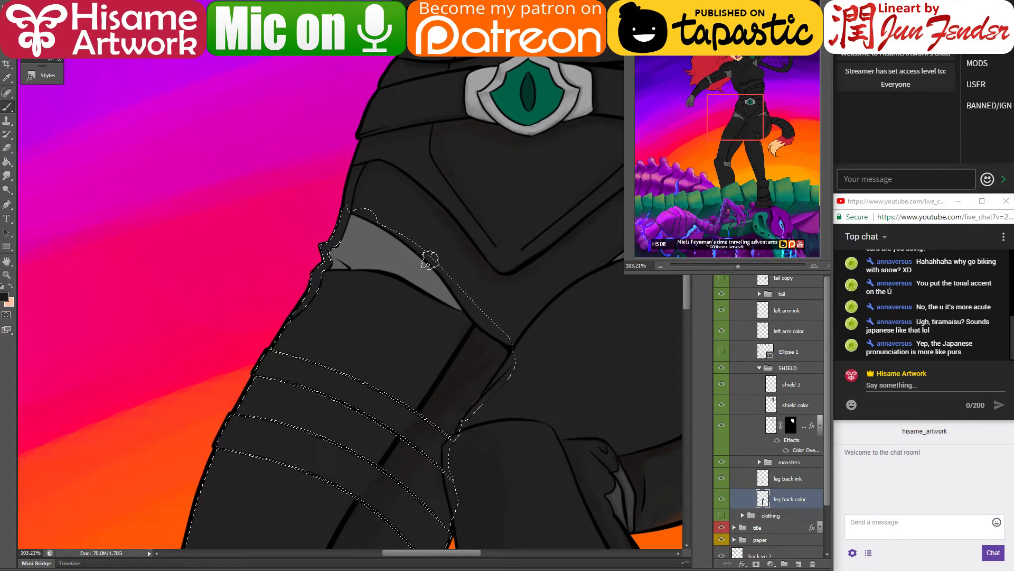
pyautogui.moveTo(429, 259); pyautogui.dragTo(467, 90)
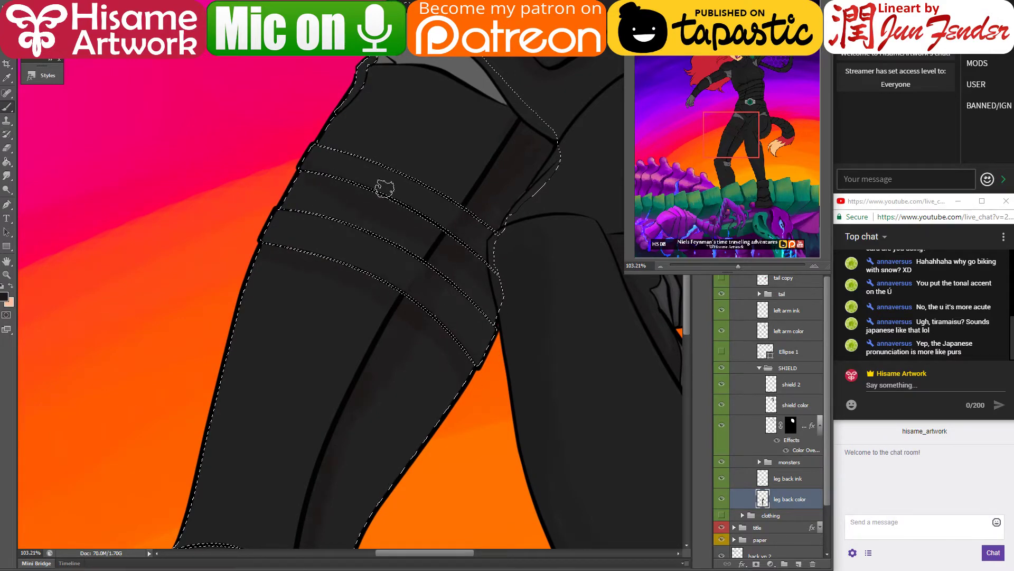
pyautogui.keyDown('alt'); pyautogui.click(402, 262); pyautogui.keyUp('alt')
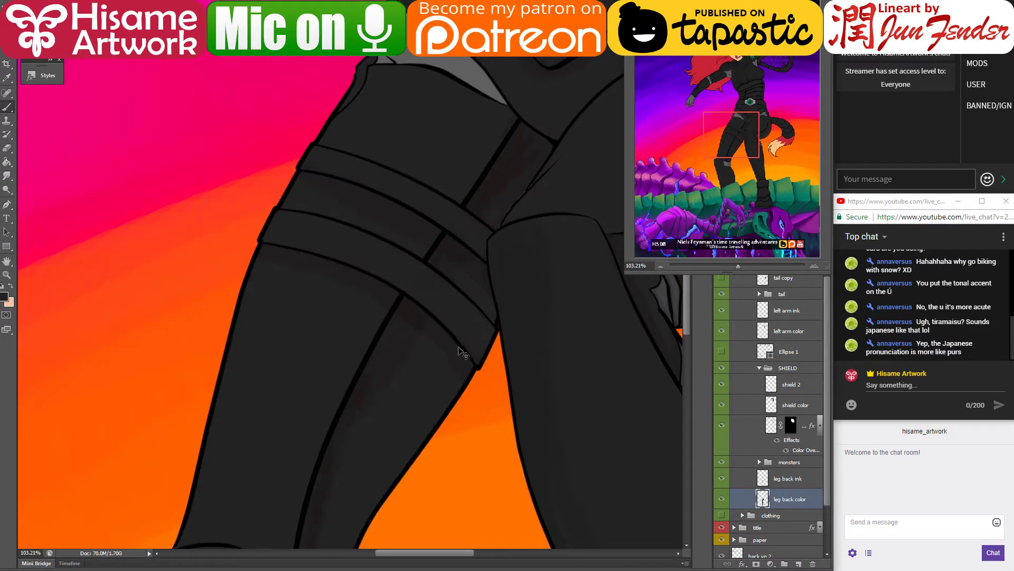
# Step: Shade the front of the rear thigh just below the lower strap with a dark tone sampled beneath that strap
pyautogui.scroll(-5, 502, 201)
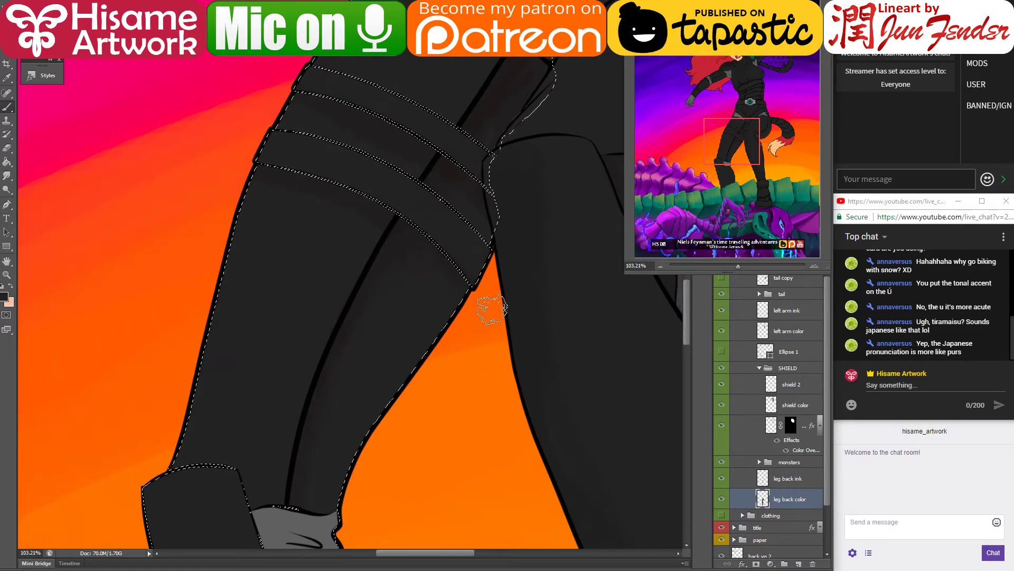
pyautogui.scroll(1, 482, 290)
pyautogui.hscroll(-2, 460, 283)
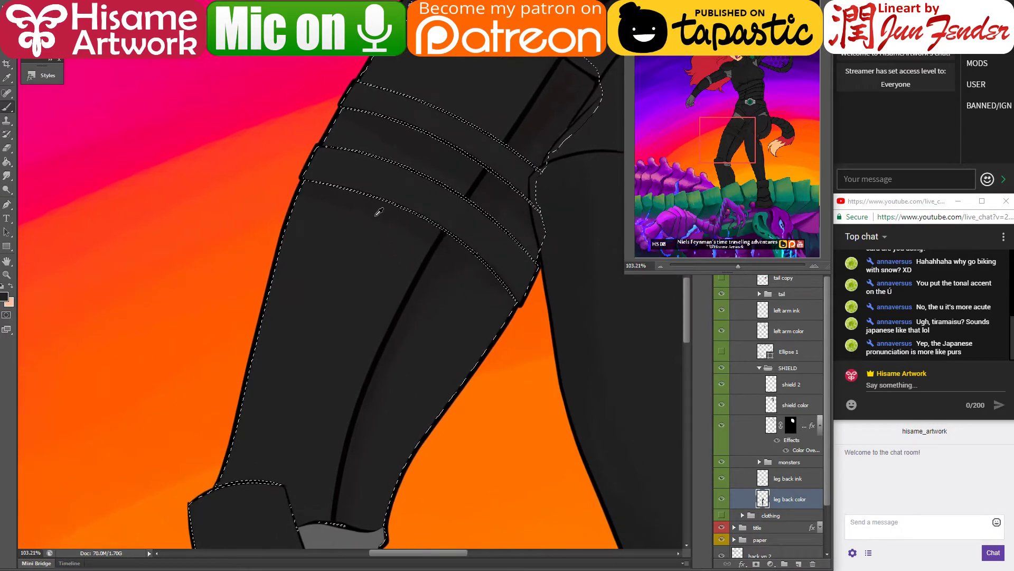
pyautogui.keyDown('alt'); pyautogui.click(367, 192); pyautogui.keyUp('alt')
pyautogui.hotkey('ctrl', 'd')
pyautogui.moveTo(436, 208); pyautogui.dragTo(383, 314)
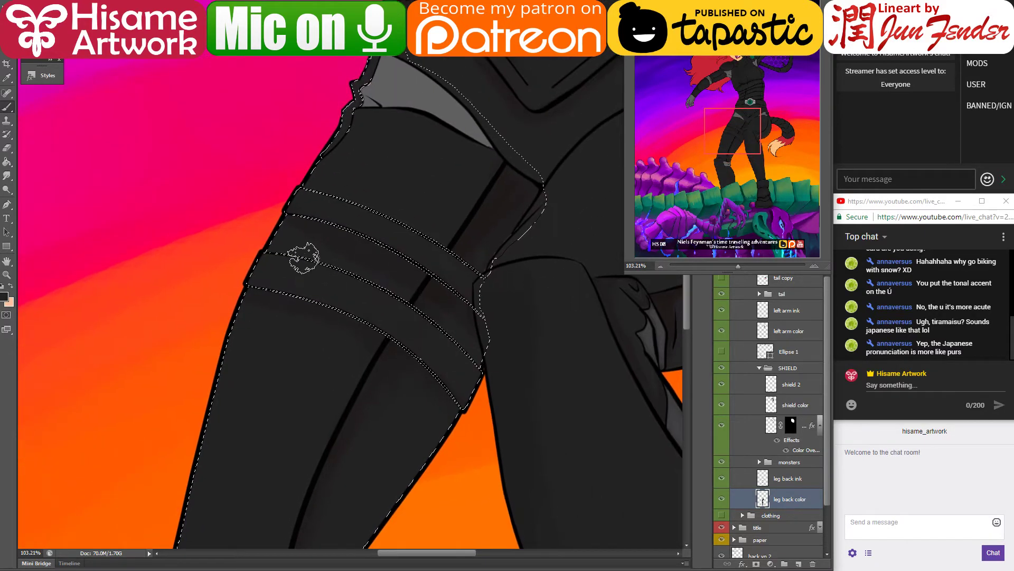
# Step: Shade the rear thigh's upper edge with a tone sampled from the inner thigh, and darken the lower thigh just above the knee guard
pyautogui.keyDown('alt'); pyautogui.click(493, 193); pyautogui.keyUp('alt')
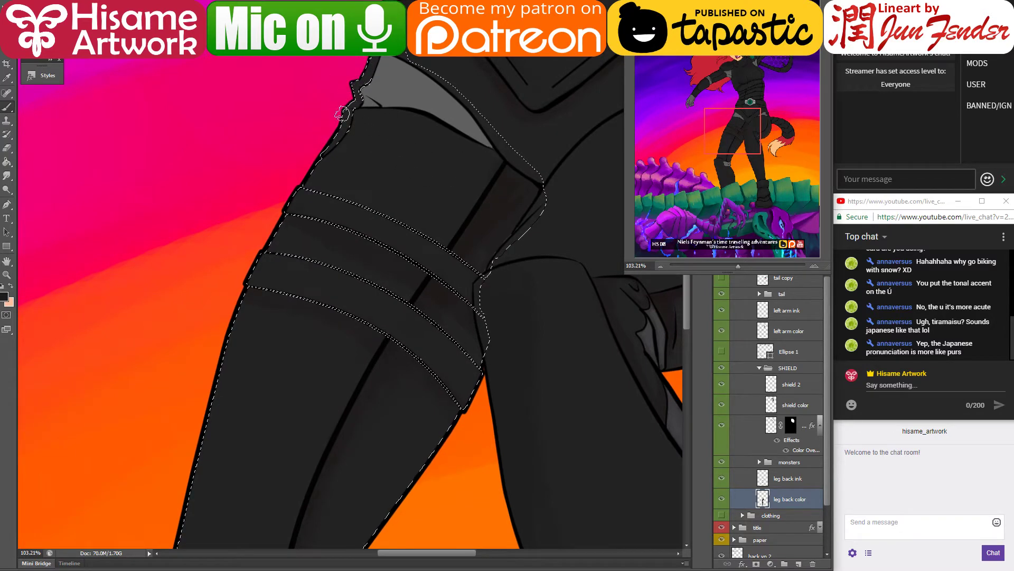
pyautogui.moveTo(375, 101)
pyautogui.mouseDown()
pyautogui.moveTo(370, 117)
pyautogui.moveTo(452, 125)
pyautogui.moveTo(463, 148)
pyautogui.mouseUp()
pyautogui.scroll(-4, 475, 242)
pyautogui.hscroll(2, 460, 253)
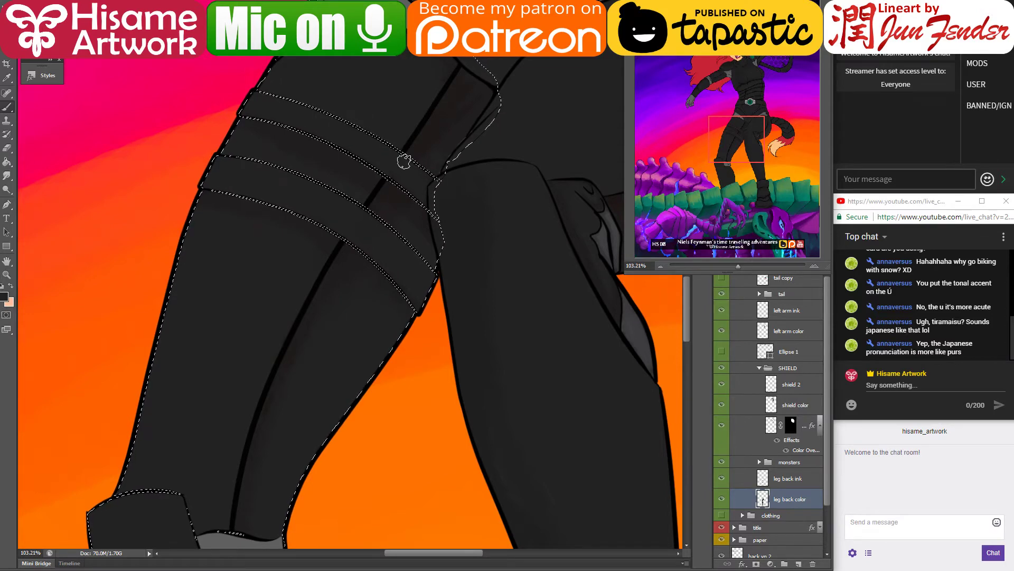
pyautogui.moveTo(426, 410); pyautogui.dragTo(434, 297)
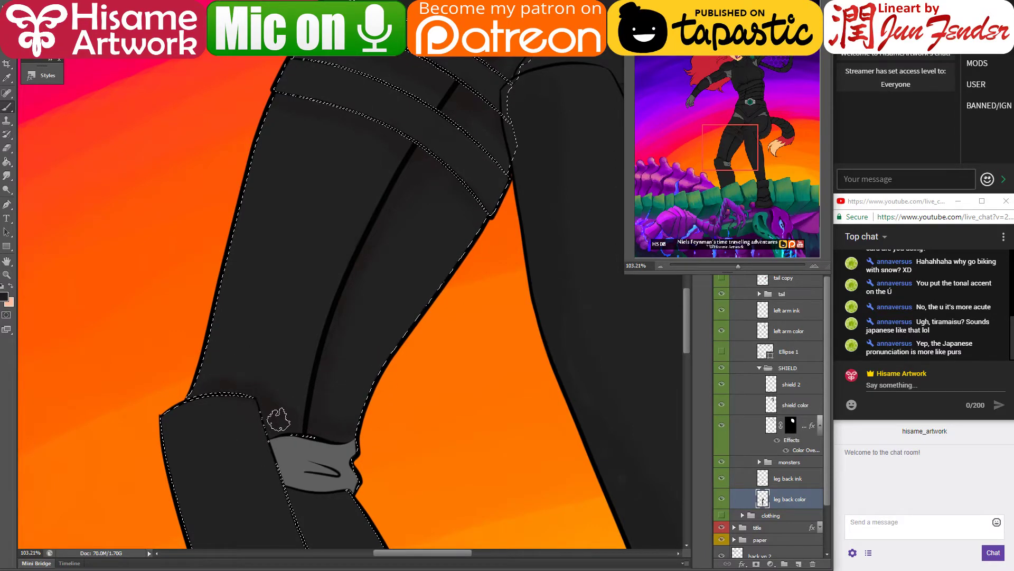
pyautogui.scroll(-2, 272, 396)
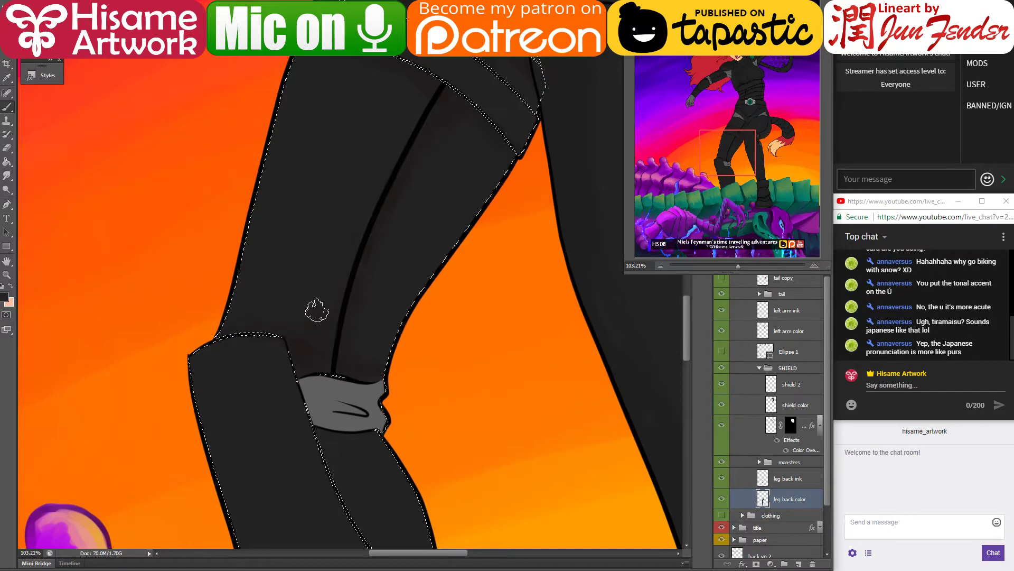
# Step: Paint dark grey shading along the left, upper and lower edges of the grey knee band using a smaller brush
pyautogui.keyDown('alt'); pyautogui.click(316, 355); pyautogui.keyUp('alt')
pyautogui.moveTo(310, 417); pyautogui.dragTo(273, 312)
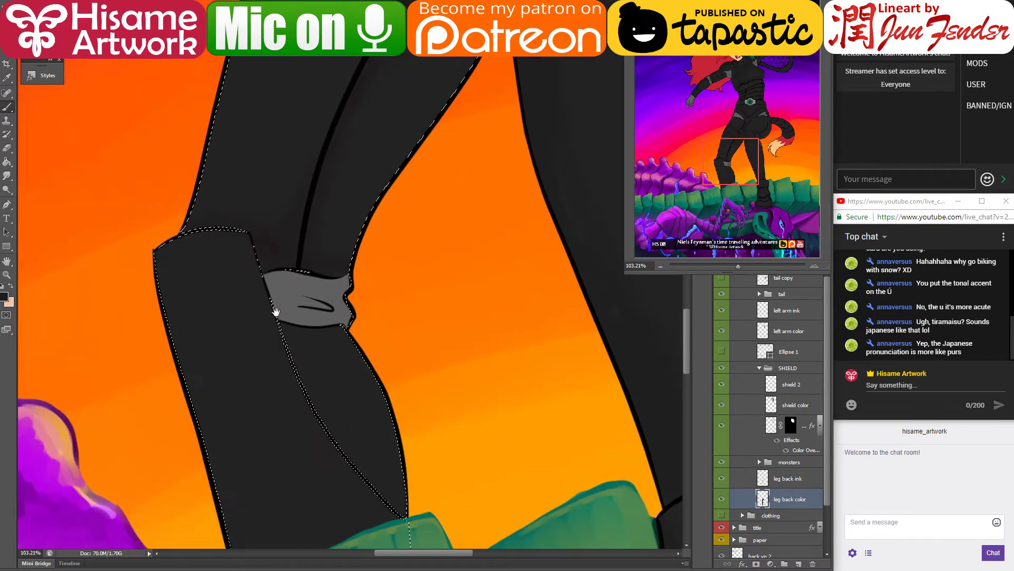
pyautogui.moveTo(279, 277); pyautogui.dragTo(281, 300)
pyautogui.keyDown('alt'); pyautogui.click(285, 289); pyautogui.keyUp('alt')
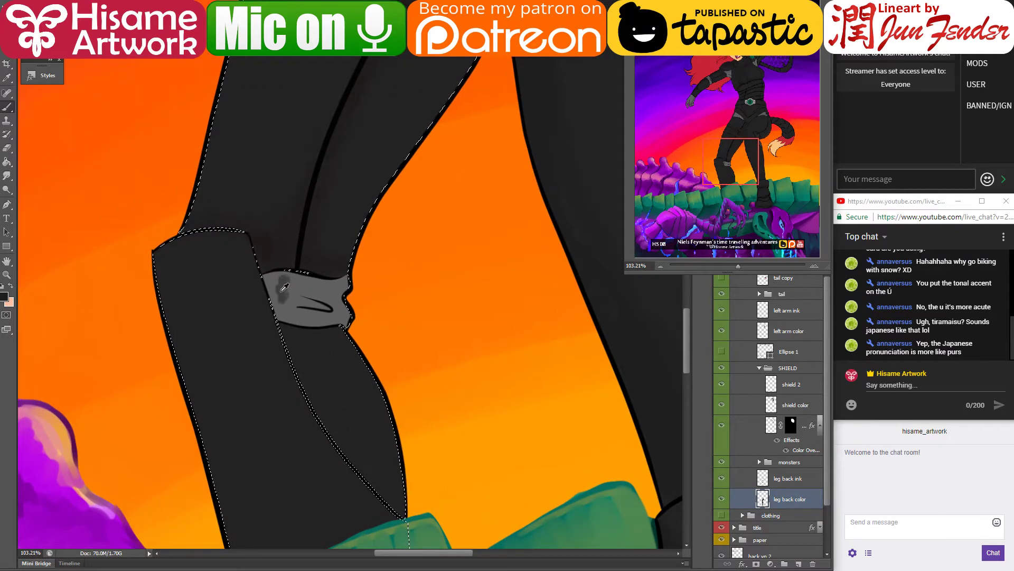
pyautogui.press('[')
pyautogui.press('[')
pyautogui.moveTo(272, 278); pyautogui.dragTo(273, 290)
pyautogui.scroll(3, 306, 364)
pyautogui.scroll(3, 306, 363)
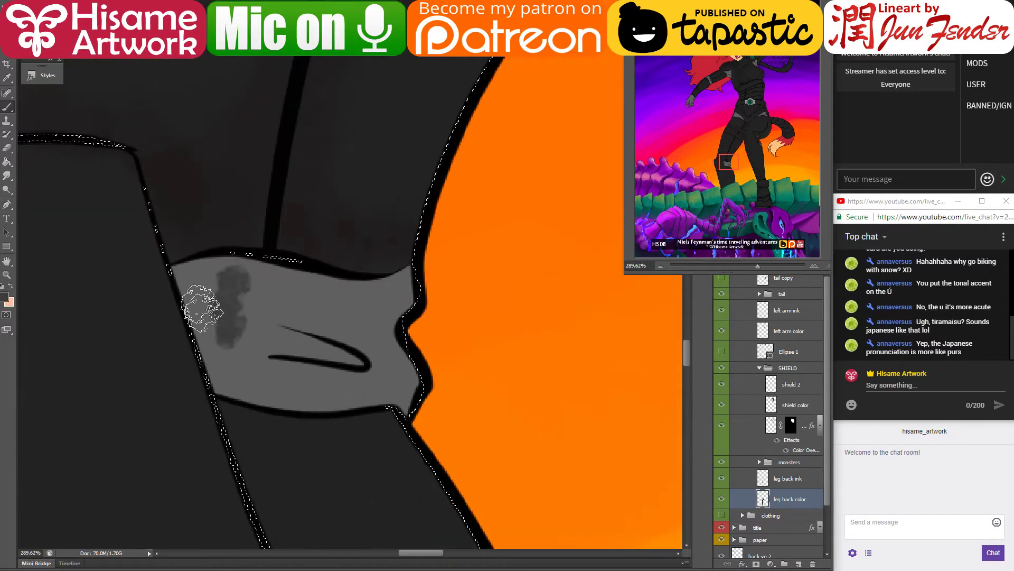
pyautogui.moveTo(201, 280)
pyautogui.mouseDown()
pyautogui.moveTo(227, 372)
pyautogui.moveTo(207, 277)
pyautogui.moveTo(242, 309)
pyautogui.moveTo(207, 276)
pyautogui.moveTo(186, 277)
pyautogui.moveTo(274, 278)
pyautogui.moveTo(196, 264)
pyautogui.moveTo(295, 283)
pyautogui.moveTo(187, 266)
pyautogui.moveTo(219, 376)
pyautogui.moveTo(269, 393)
pyautogui.moveTo(213, 383)
pyautogui.moveTo(237, 393)
pyautogui.moveTo(362, 378)
pyautogui.moveTo(235, 387)
pyautogui.moveTo(389, 396)
pyautogui.moveTo(414, 423)
pyautogui.moveTo(302, 421)
pyautogui.mouseUp()
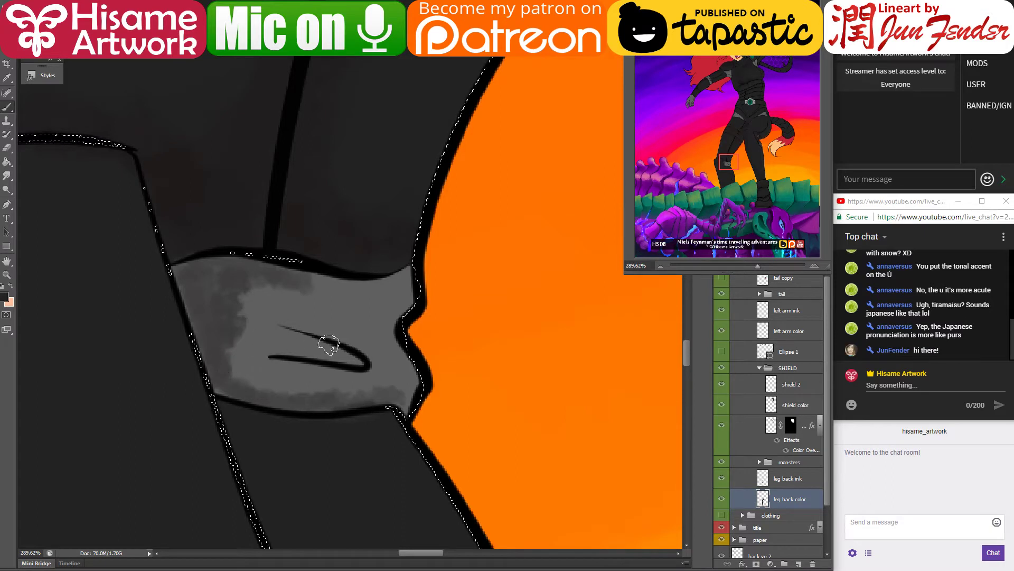
pyautogui.moveTo(439, 359); pyautogui.dragTo(416, 390)
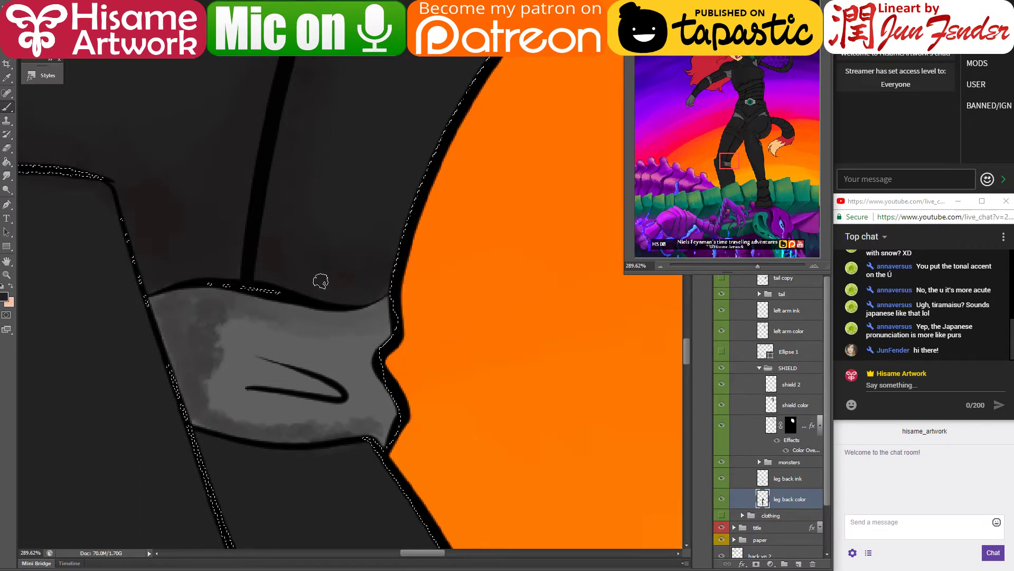
# Step: Blend sampled mid and light greys around the knee band's central fold and toward its right end
pyautogui.keyDown('alt'); pyautogui.click(227, 325); pyautogui.keyUp('alt')
pyautogui.moveTo(235, 364)
pyautogui.mouseDown()
pyautogui.moveTo(276, 377)
pyautogui.moveTo(264, 362)
pyautogui.moveTo(336, 392)
pyautogui.mouseUp()
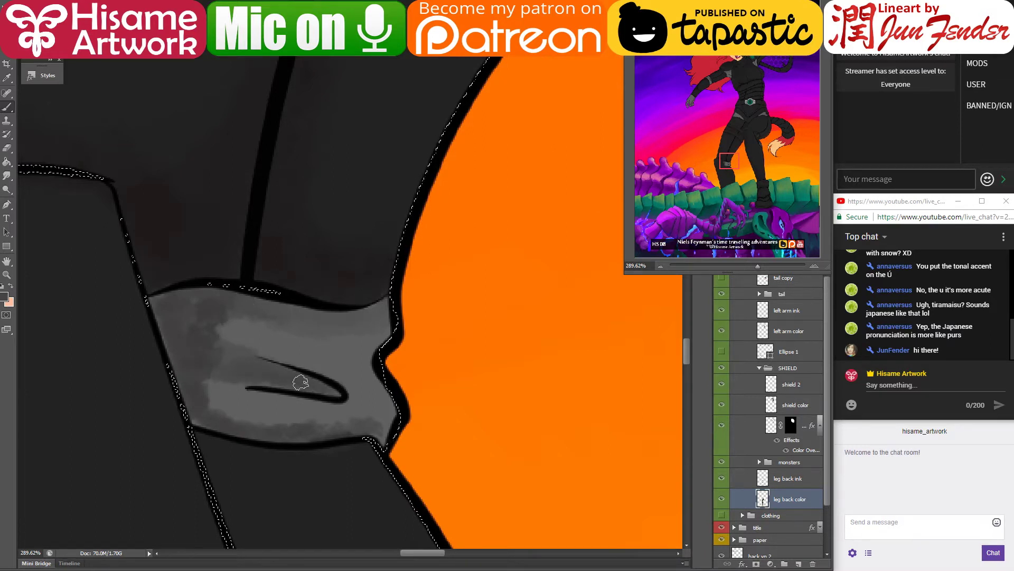
pyautogui.keyDown('alt'); pyautogui.click(262, 338); pyautogui.keyUp('alt')
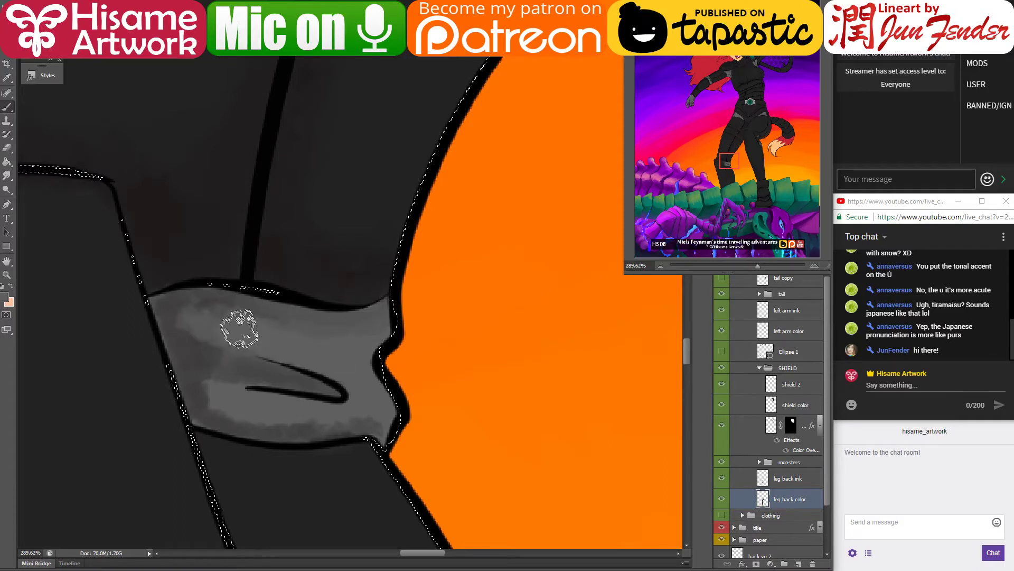
pyautogui.keyDown('alt'); pyautogui.click(191, 322); pyautogui.keyUp('alt')
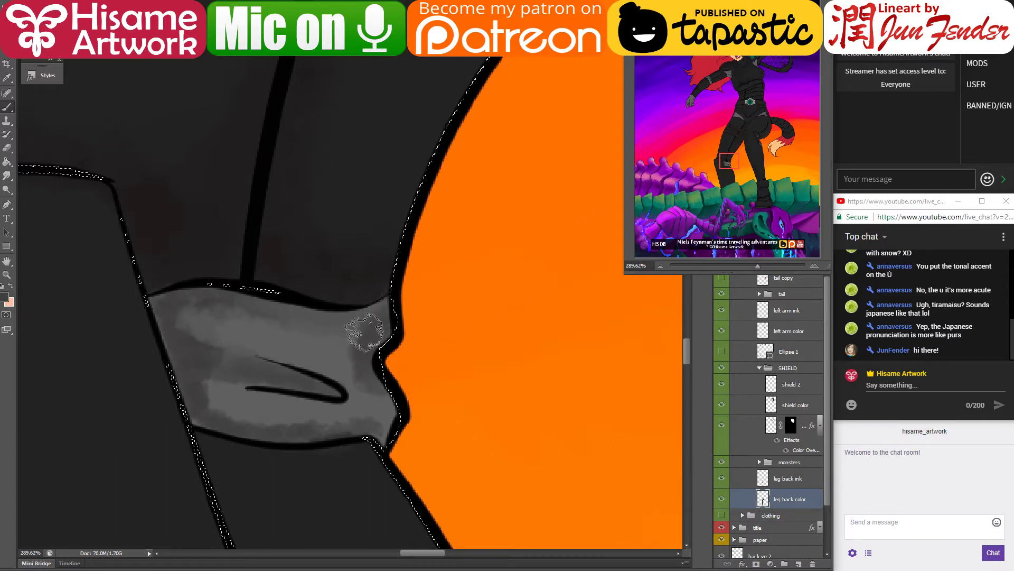
pyautogui.keyDown('alt'); pyautogui.click(359, 276); pyautogui.keyUp('alt')
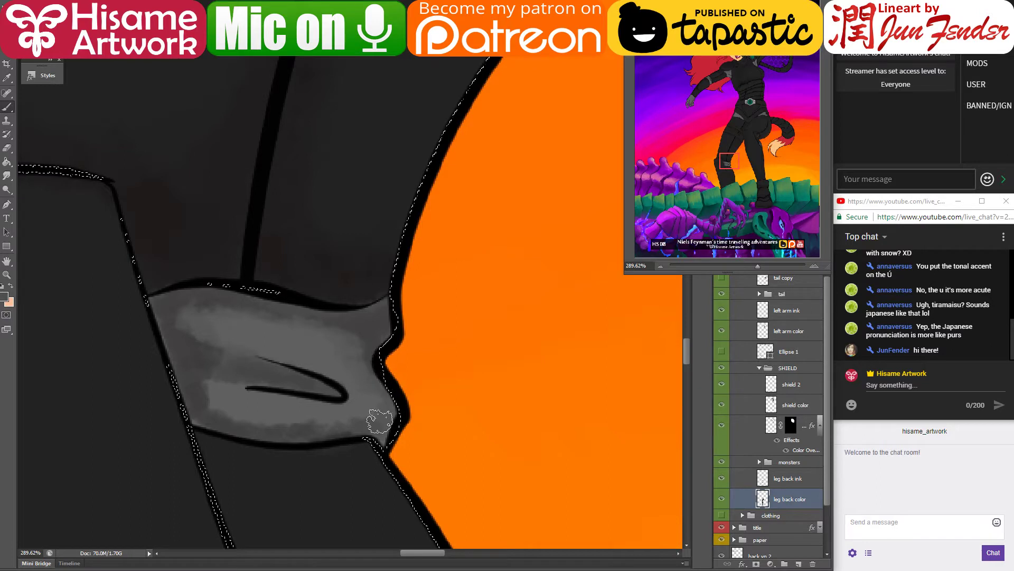
pyautogui.moveTo(353, 400)
pyautogui.mouseDown()
pyautogui.moveTo(278, 422)
pyautogui.moveTo(174, 376)
pyautogui.moveTo(202, 418)
pyautogui.moveTo(358, 420)
pyautogui.moveTo(292, 406)
pyautogui.moveTo(311, 435)
pyautogui.mouseUp()
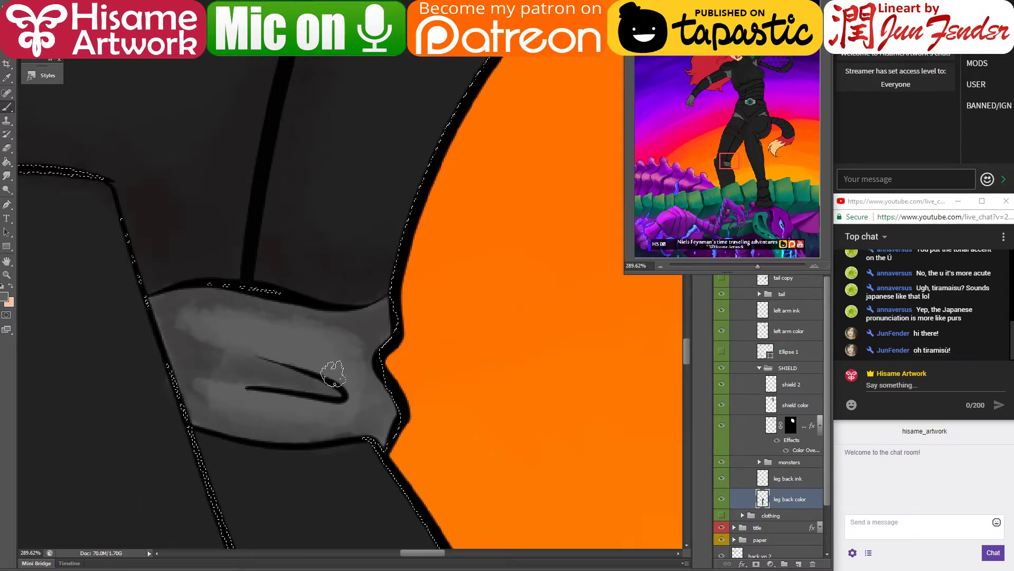
# Step: Deepen the shadow on the knee band's left side and smooth the grey transitions toward its right edge
pyautogui.moveTo(363, 340); pyautogui.dragTo(306, 283)
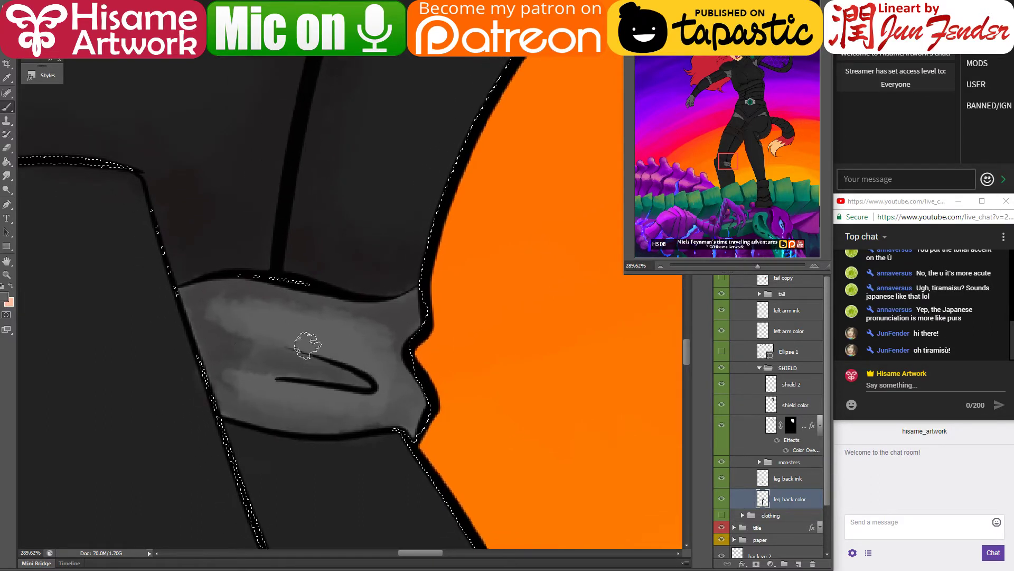
pyautogui.keyDown('alt'); pyautogui.click(217, 337); pyautogui.keyUp('alt')
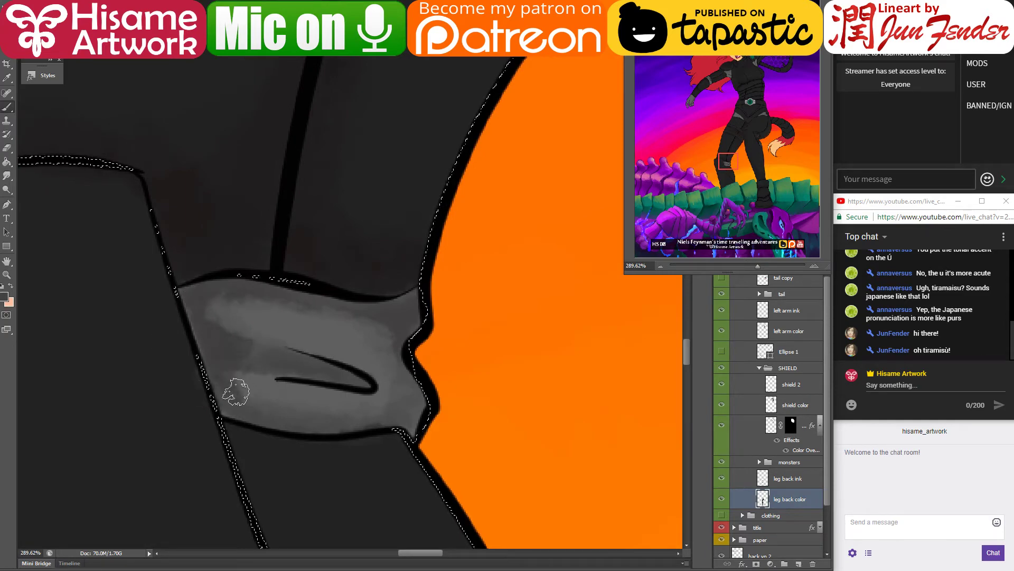
pyautogui.moveTo(225, 313); pyautogui.dragTo(170, 294)
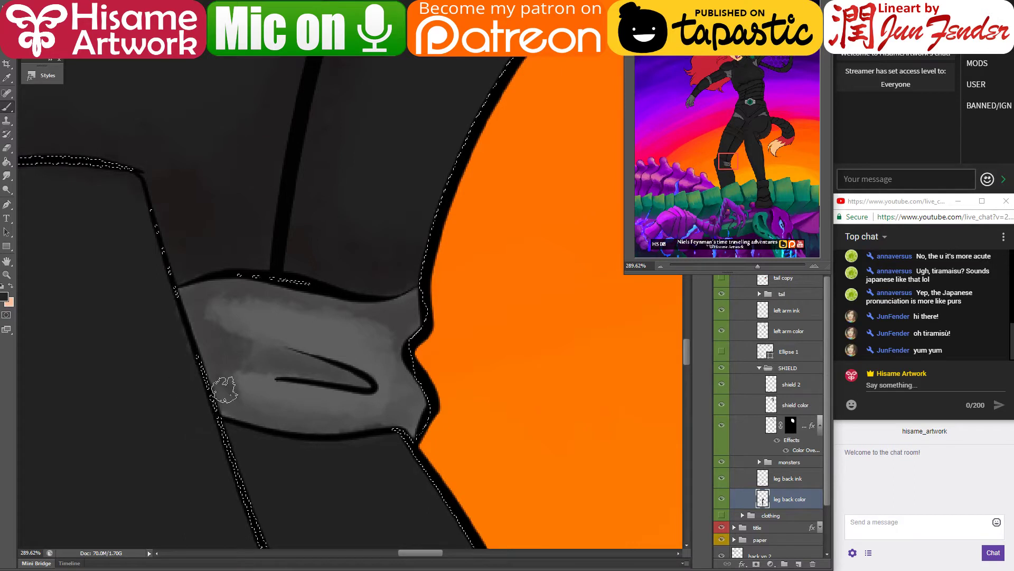
pyautogui.keyDown('alt'); pyautogui.click(354, 338); pyautogui.keyUp('alt')
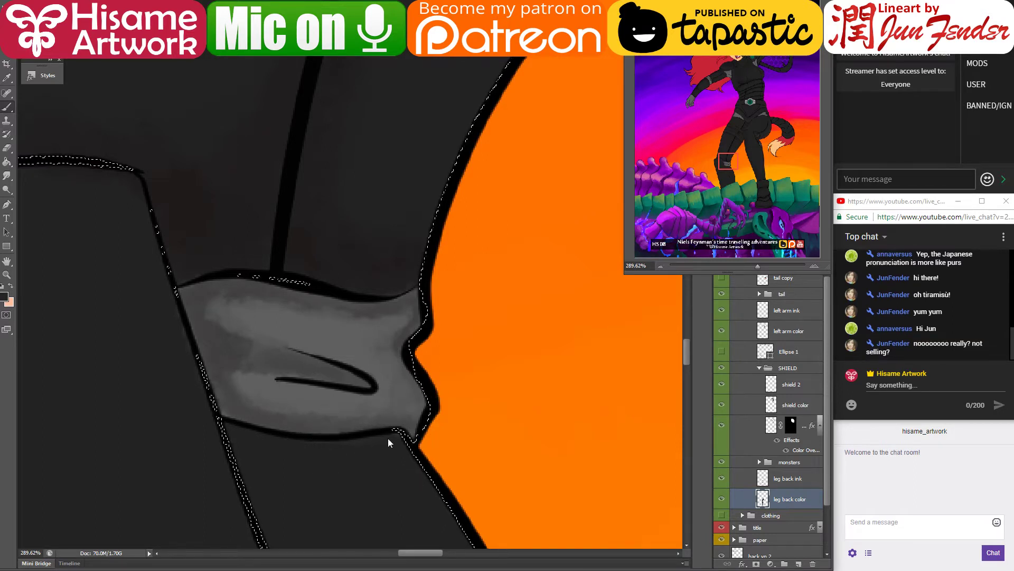
pyautogui.scroll(2, 317, 428)
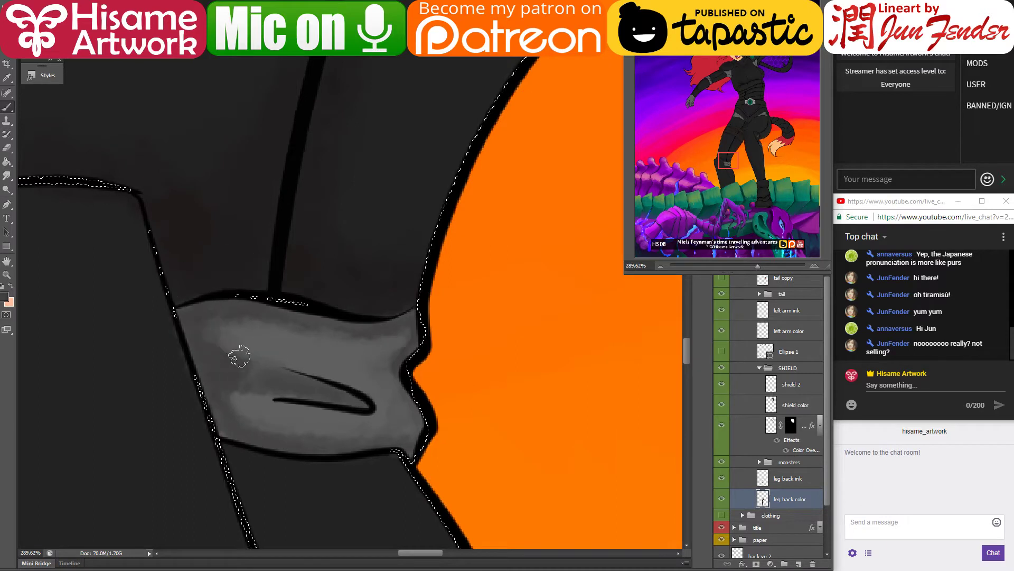
pyautogui.press(']')
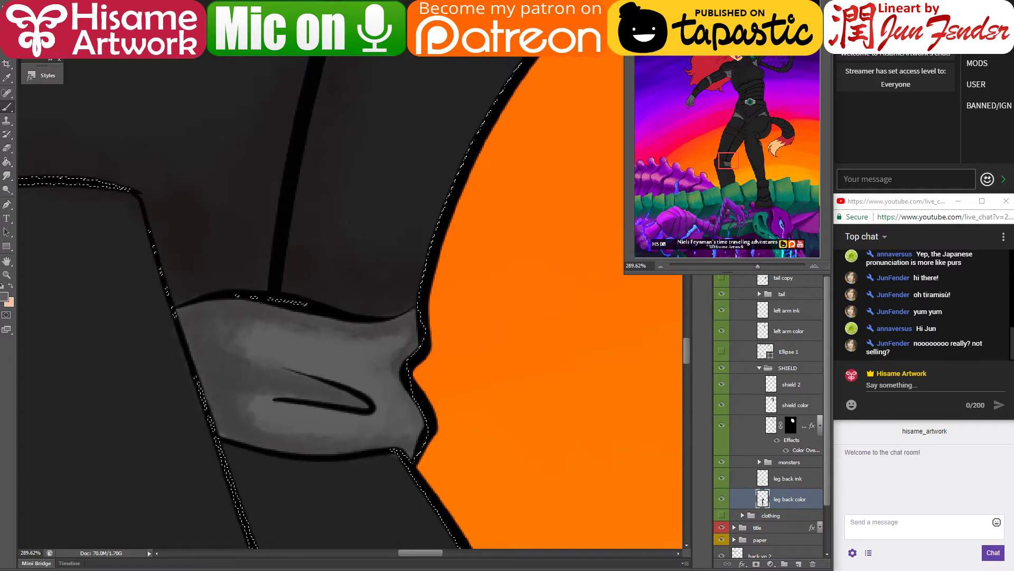
# Step: Clear the selection and save the document
pyautogui.moveTo(209, 569)
pyautogui.hotkey('ctrl', 'd')
pyautogui.hotkey('ctrl', 's')
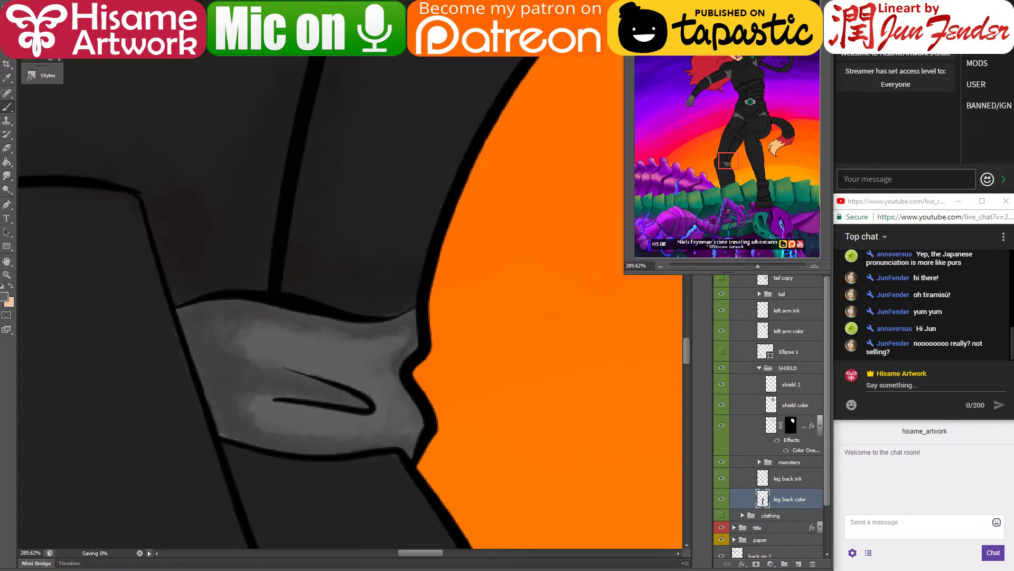
# Step: Touch up the colors around the knee band's borders with sampled dark tones and save the document
pyautogui.moveTo(250, 420); pyautogui.dragTo(417, 449)
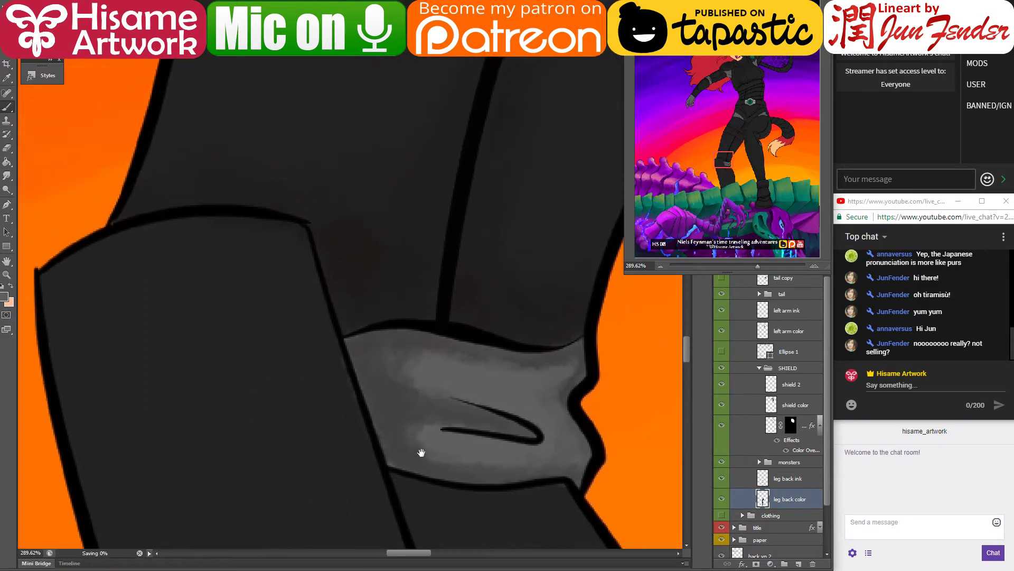
pyautogui.keyDown('alt'); pyautogui.click(382, 296); pyautogui.keyUp('alt')
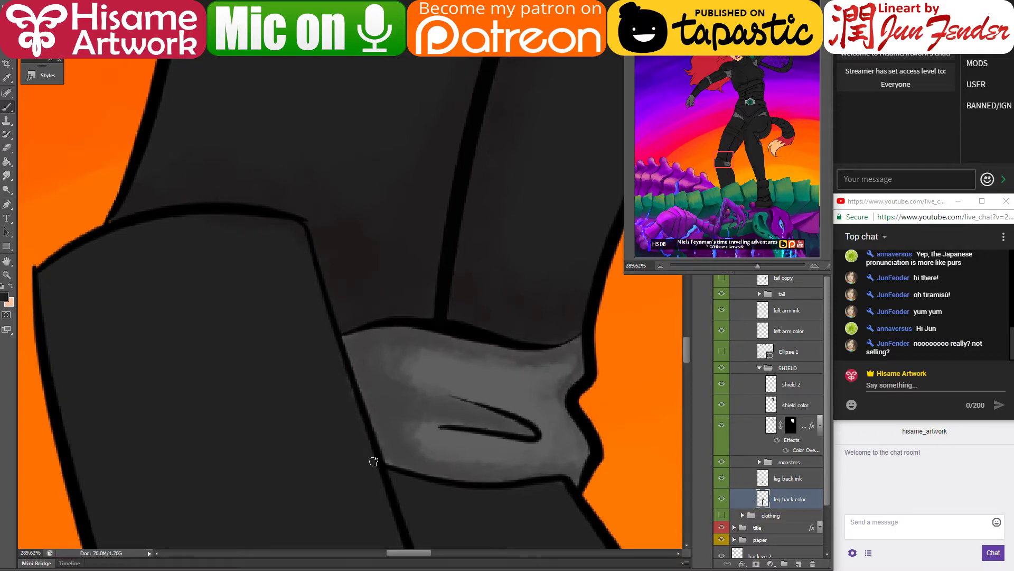
pyautogui.keyDown('alt'); pyautogui.click(393, 454); pyautogui.keyUp('alt')
pyautogui.moveTo(585, 450); pyautogui.dragTo(452, 466)
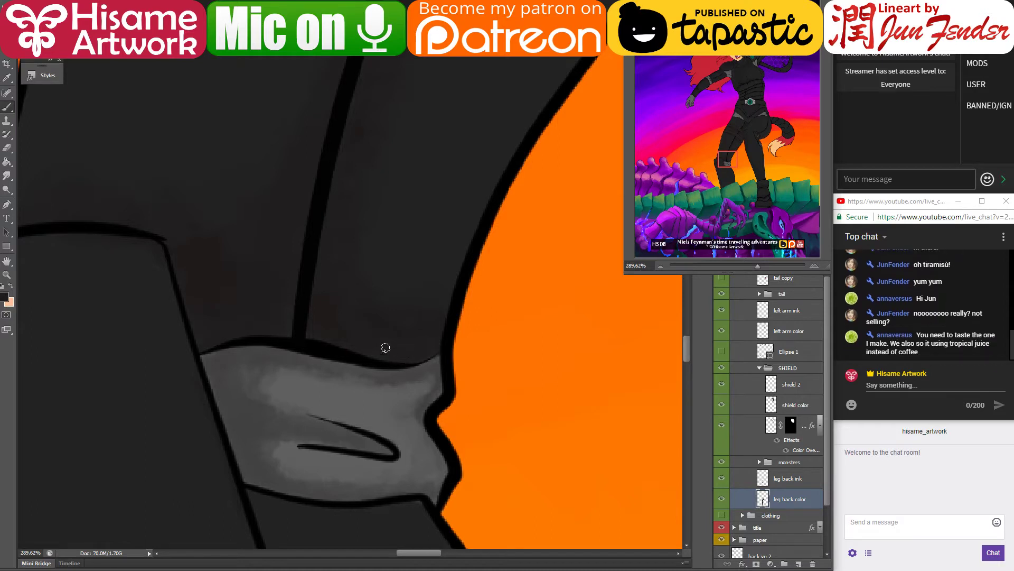
pyautogui.hotkey('ctrl', 's')
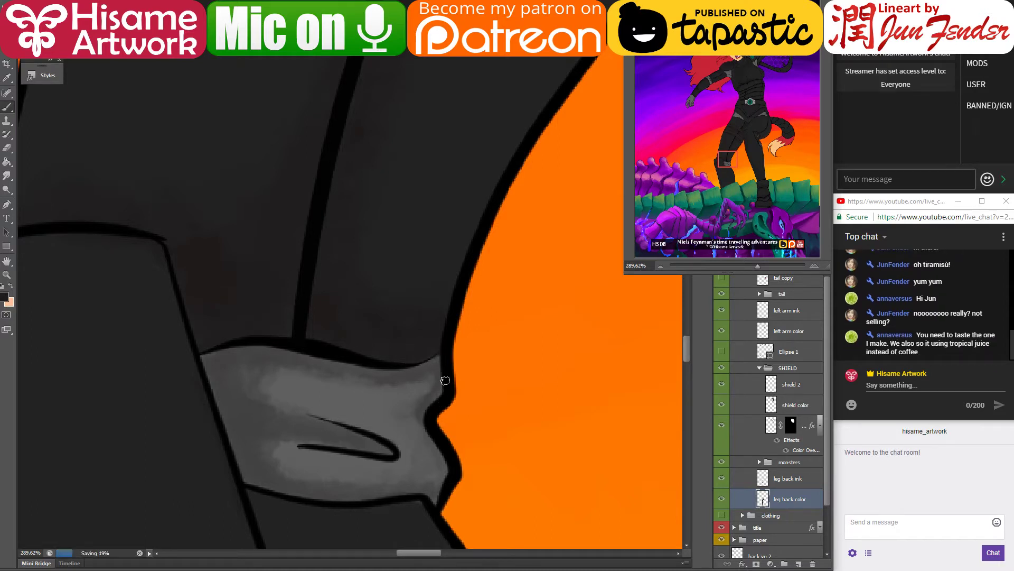
# Step: Soften the highlight along the knee band's upper part with greys sampled from the band
pyautogui.scroll(-8, 452, 344)
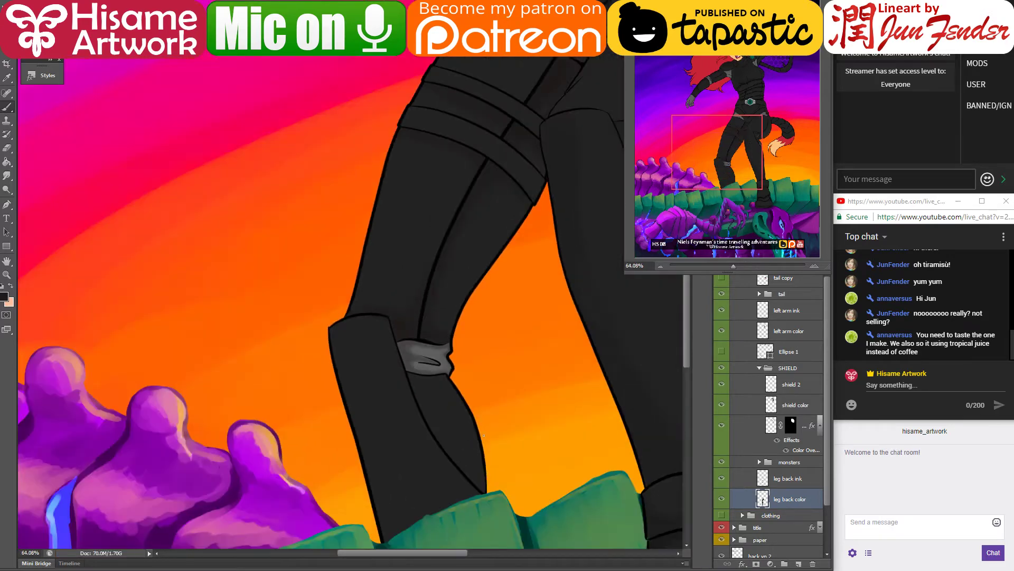
pyautogui.moveTo(483, 435); pyautogui.dragTo(443, 356)
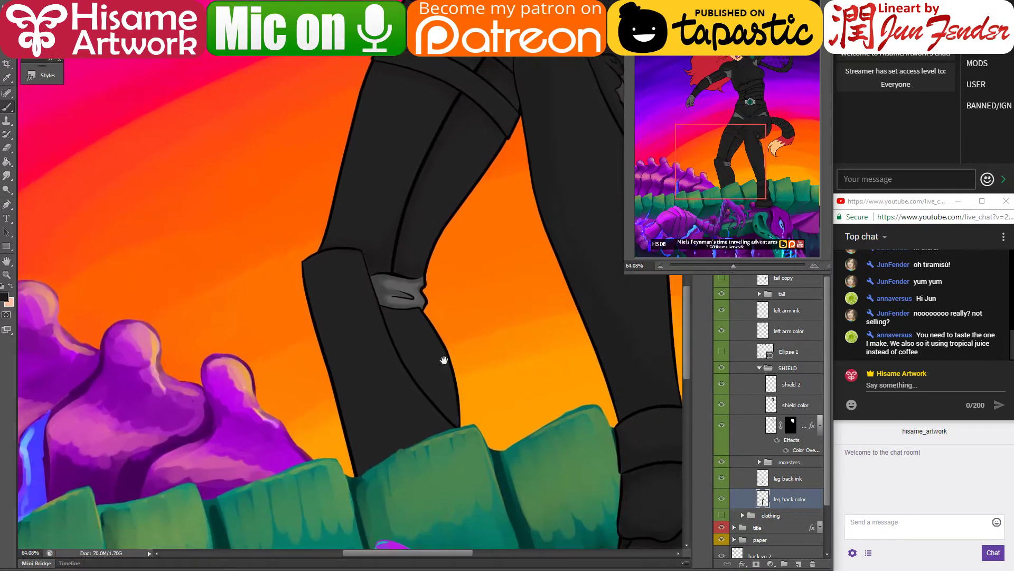
pyautogui.scroll(9, 419, 312)
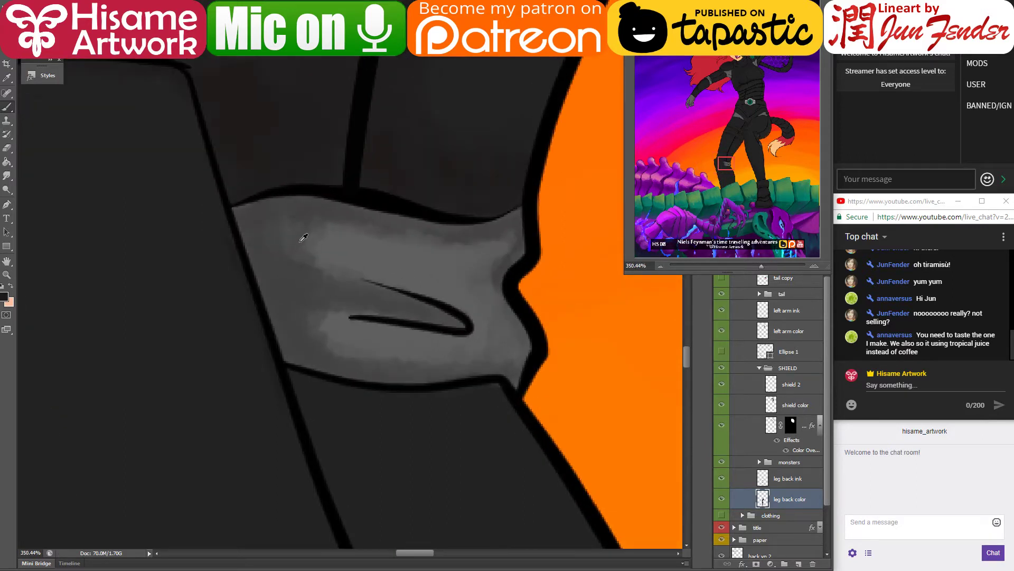
pyautogui.keyDown('alt'); pyautogui.click(310, 233); pyautogui.keyUp('alt')
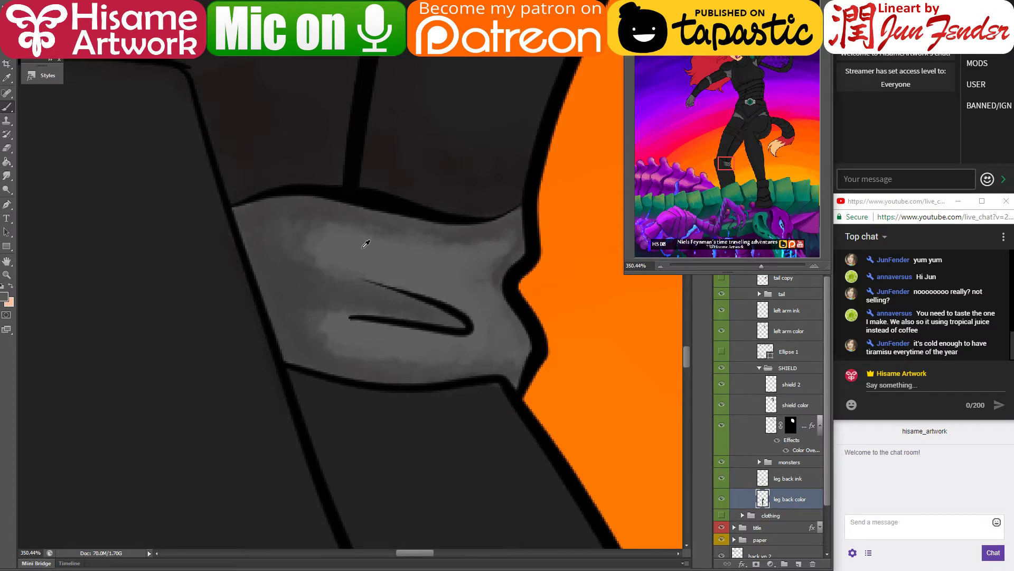
pyautogui.keyDown('alt'); pyautogui.click(339, 214); pyautogui.keyUp('alt')
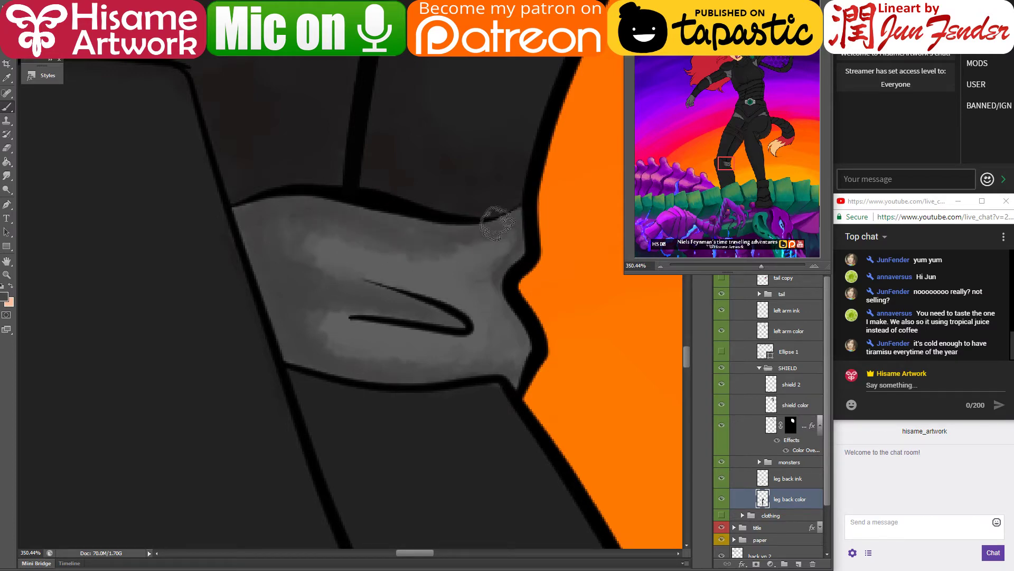
pyautogui.keyDown('alt'); pyautogui.click(460, 245); pyautogui.keyUp('alt')
# Step: Blend the knee band's left side and lower highlight below the fold with sampled greys, and save the document
pyautogui.keyDown('alt'); pyautogui.click(287, 267); pyautogui.keyUp('alt')
pyautogui.keyDown('alt'); pyautogui.click(348, 336); pyautogui.keyUp('alt')
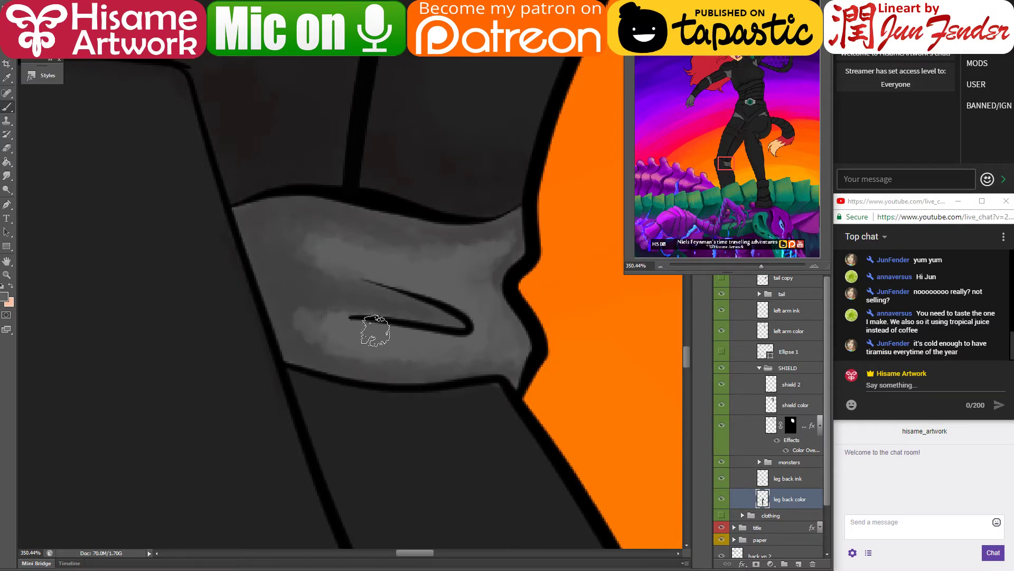
pyautogui.keyDown('alt'); pyautogui.click(303, 323); pyautogui.keyUp('alt')
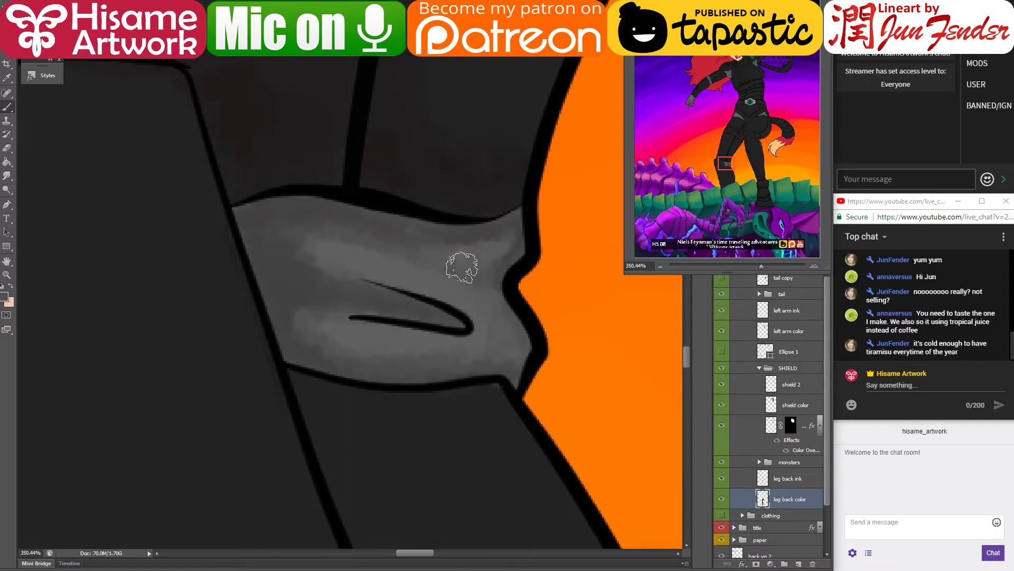
pyautogui.moveTo(370, 267); pyautogui.dragTo(297, 279)
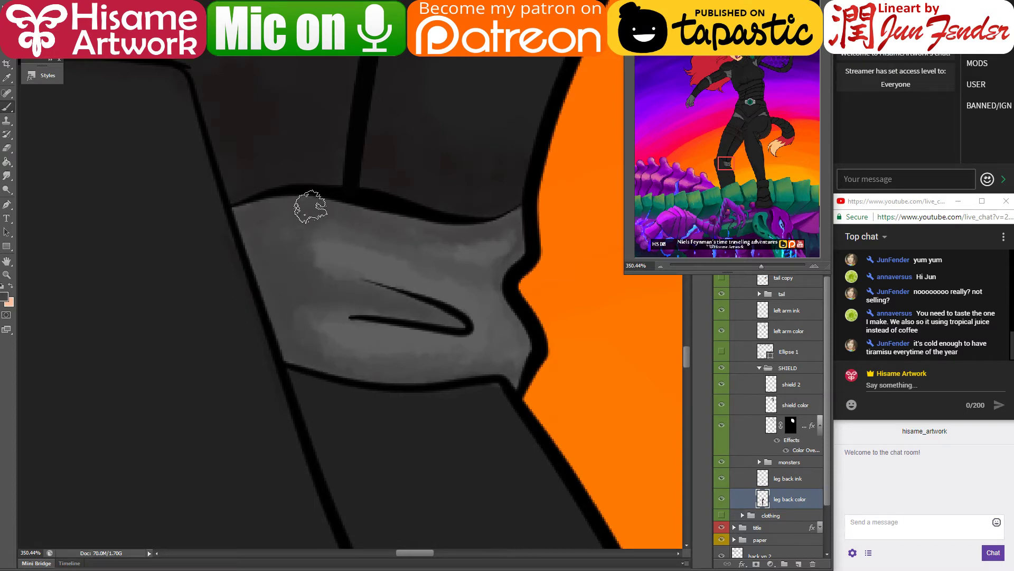
pyautogui.hotkey('ctrl', 's')
# Step: Select the leg back color layer's painted area and darken the left edge and lower part of the back leg's shin
pyautogui.scroll(-2, 396, 364)
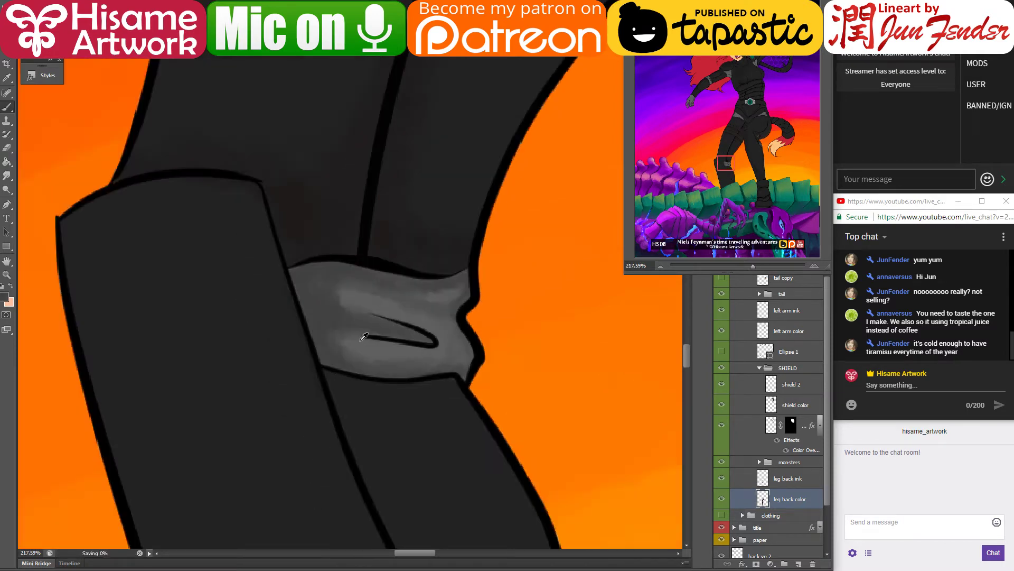
pyautogui.scroll(-6, 364, 336)
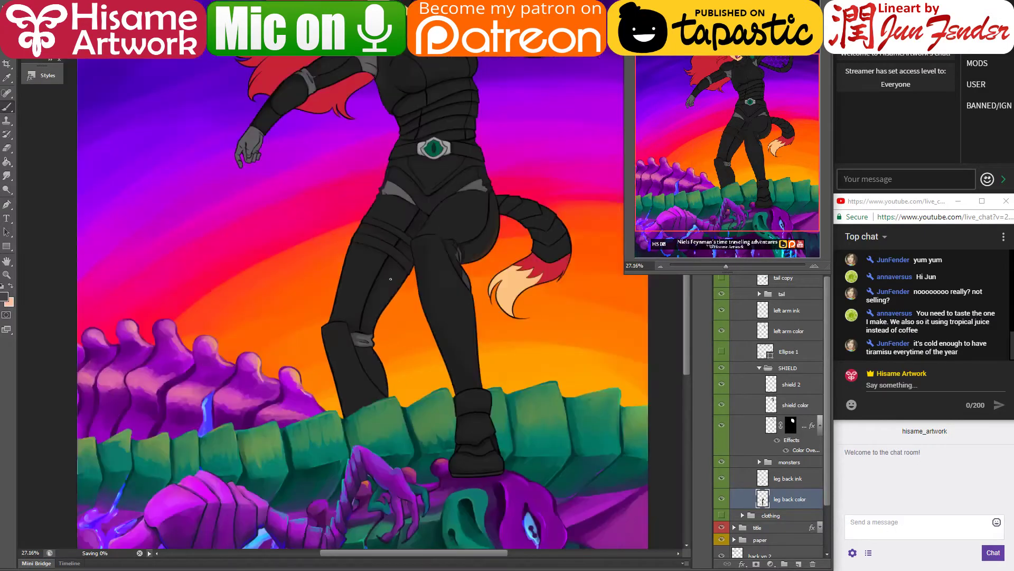
pyautogui.scroll(2, 371, 256)
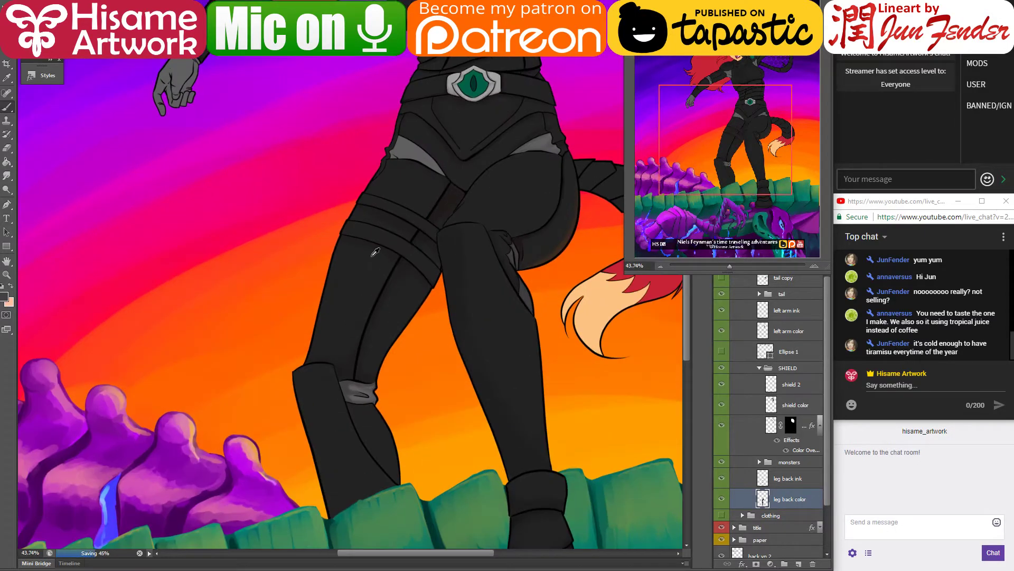
pyautogui.scroll(2, 359, 431)
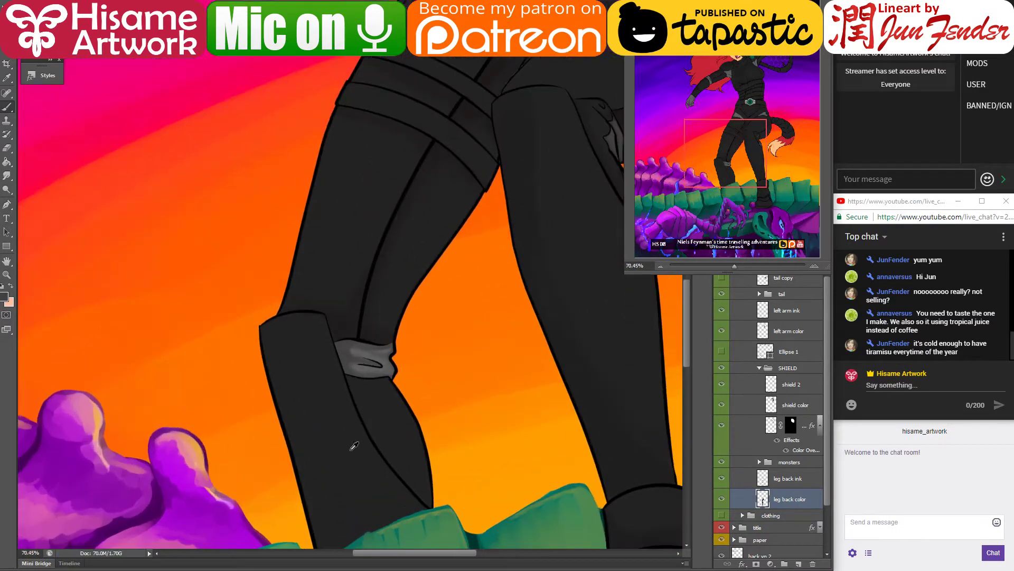
pyautogui.moveTo(390, 473); pyautogui.dragTo(372, 431)
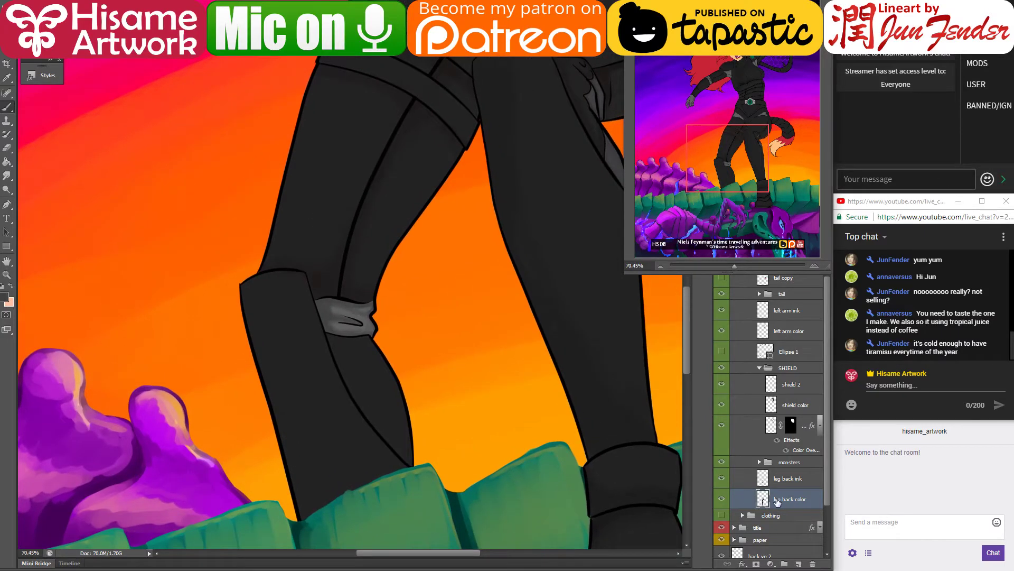
pyautogui.keyDown('ctrl'); pyautogui.click(763, 498); pyautogui.keyUp('ctrl')
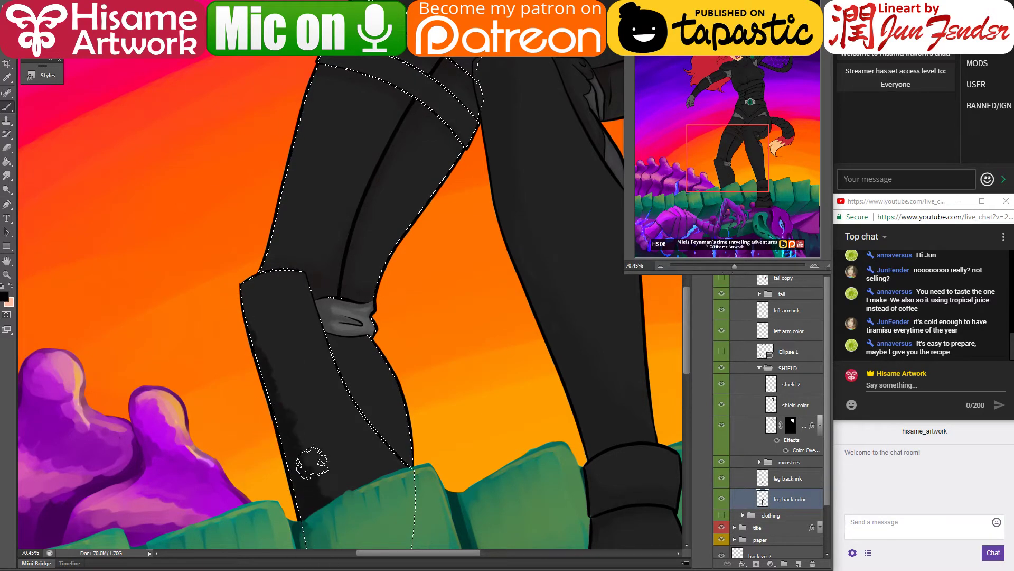
pyautogui.moveTo(312, 463); pyautogui.dragTo(344, 479)
pyautogui.keyDown('alt'); pyautogui.click(420, 115); pyautogui.keyUp('alt')
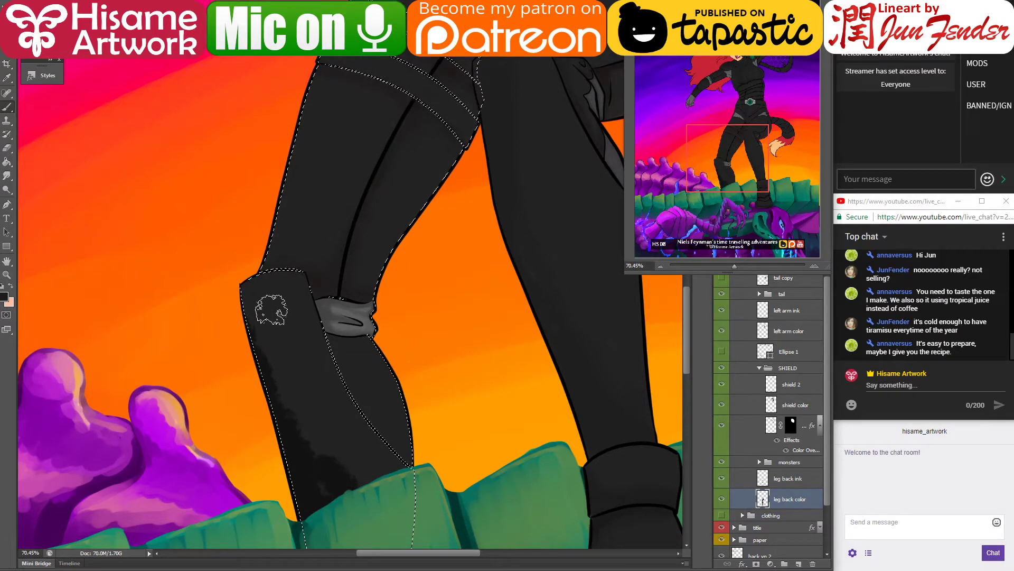
pyautogui.moveTo(271, 309)
pyautogui.mouseDown()
pyautogui.moveTo(368, 541)
pyautogui.moveTo(368, 420)
pyautogui.mouseUp()
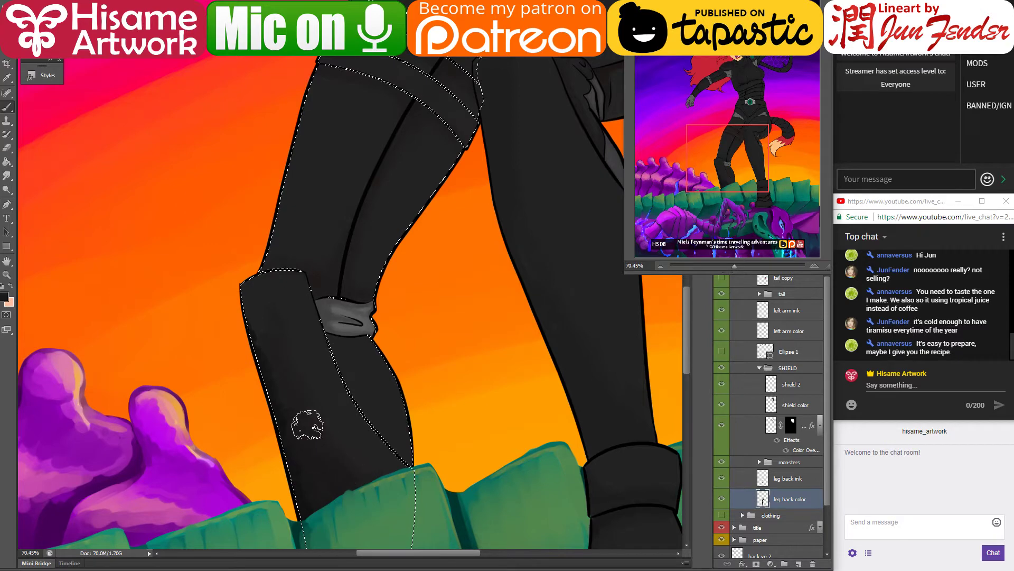
# Step: Blend the shin's dark shading into its base color with dark tones sampled from the leg
pyautogui.moveTo(308, 424); pyautogui.dragTo(286, 324)
pyautogui.keyDown('alt'); pyautogui.click(267, 287); pyautogui.keyUp('alt')
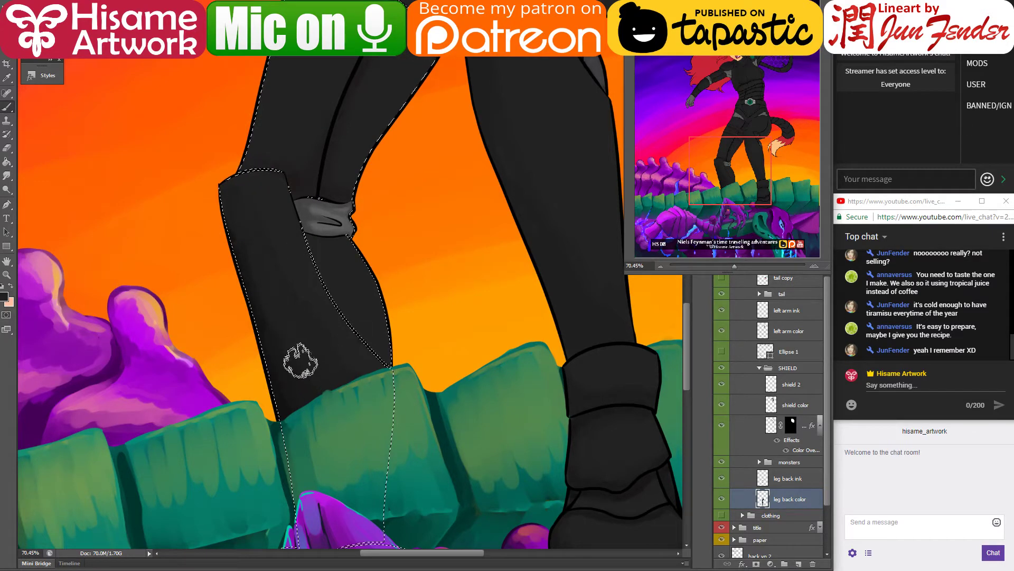
pyautogui.keyDown('alt'); pyautogui.click(251, 351); pyautogui.keyUp('alt')
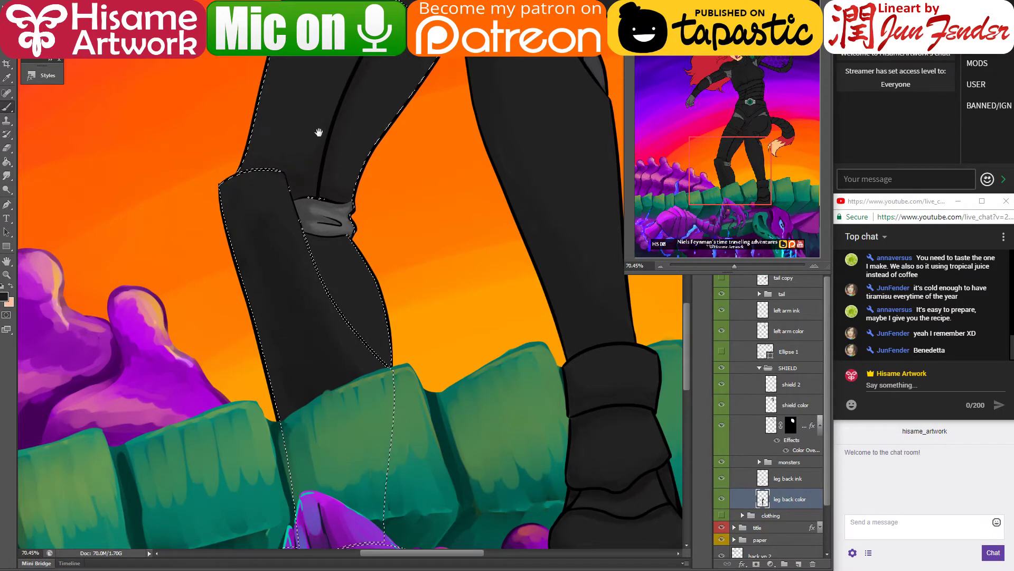
# Step: Set the brush's foreground color to the near-black #120c0c
pyautogui.moveTo(316, 139); pyautogui.dragTo(282, 266)
pyautogui.click(282, 265)
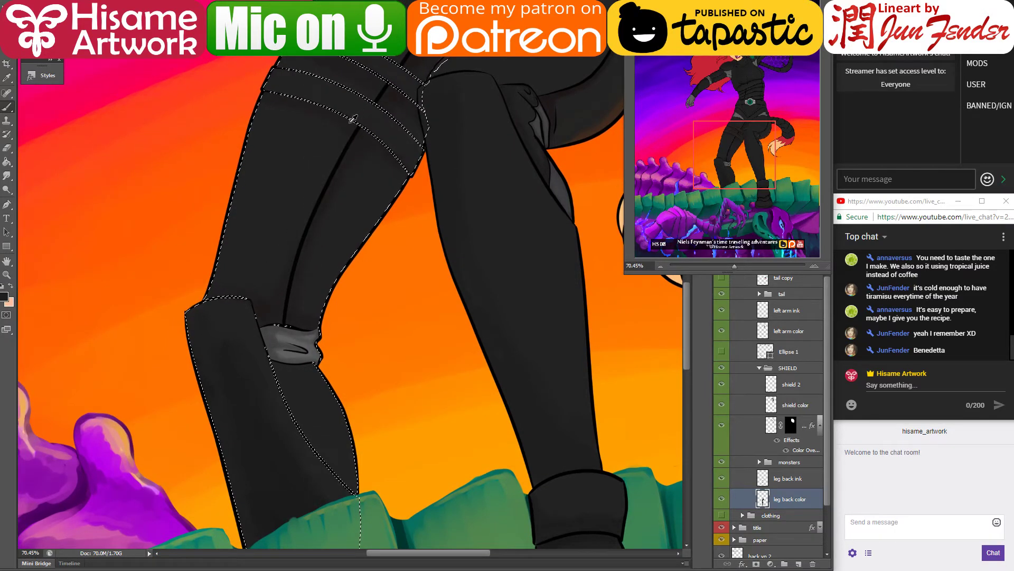
pyautogui.press('b')
pyautogui.click(4, 297)
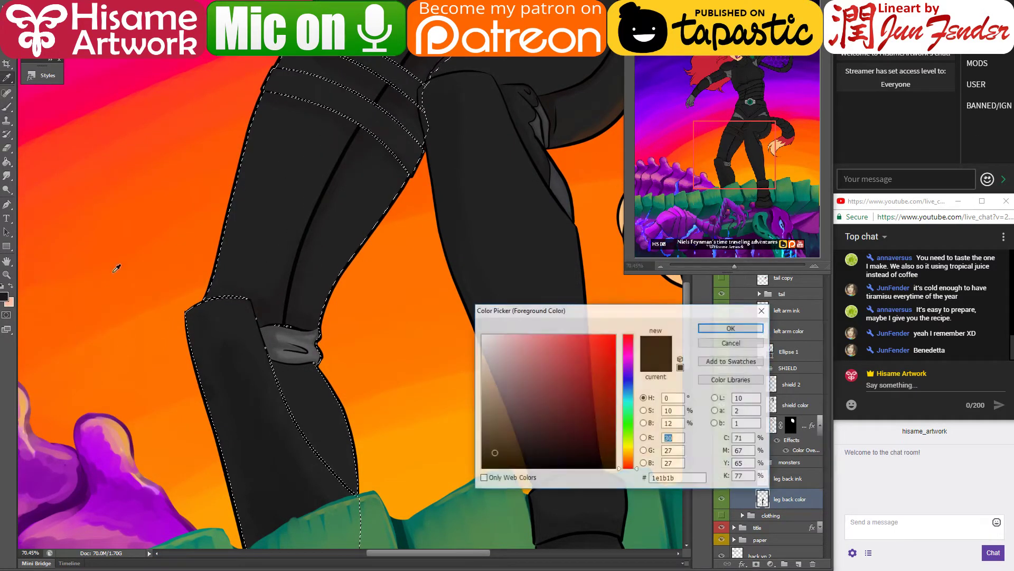
pyautogui.click(525, 457)
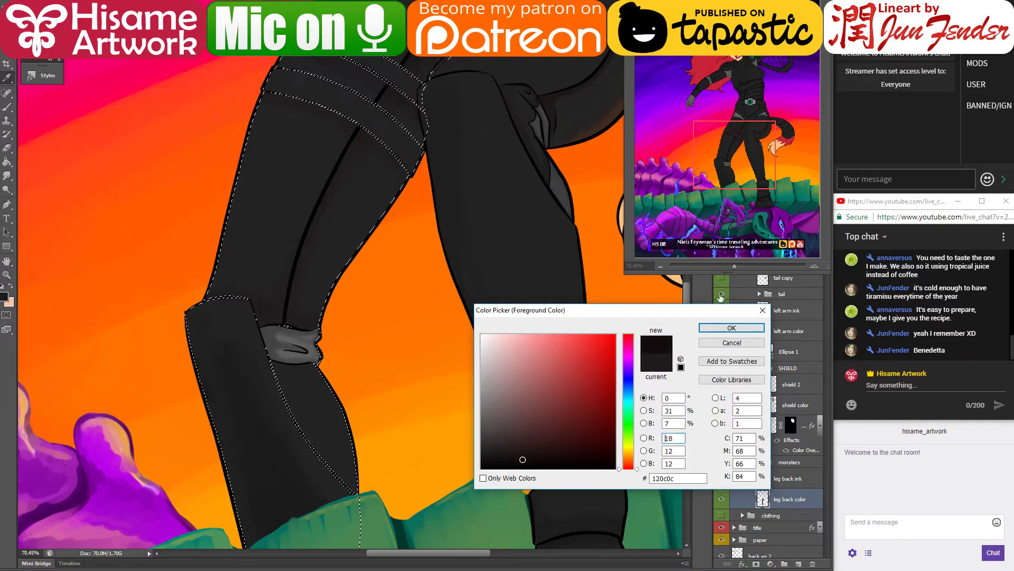
pyautogui.click(732, 328)
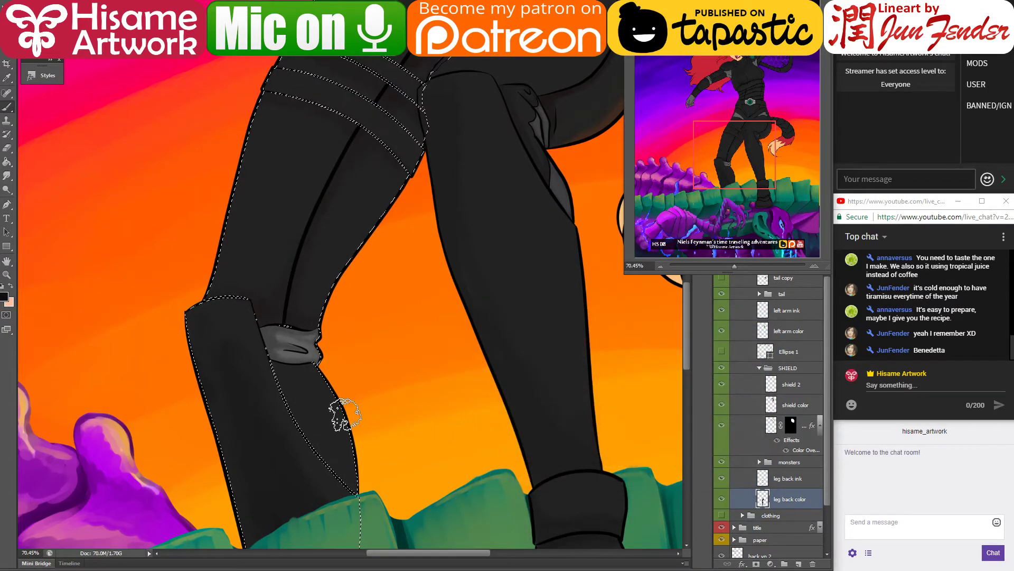
# Step: Clear the selection and paint a dark shadow with a smaller brush along the calf's border with the shin, below the knee band
pyautogui.moveTo(327, 443); pyautogui.dragTo(349, 411)
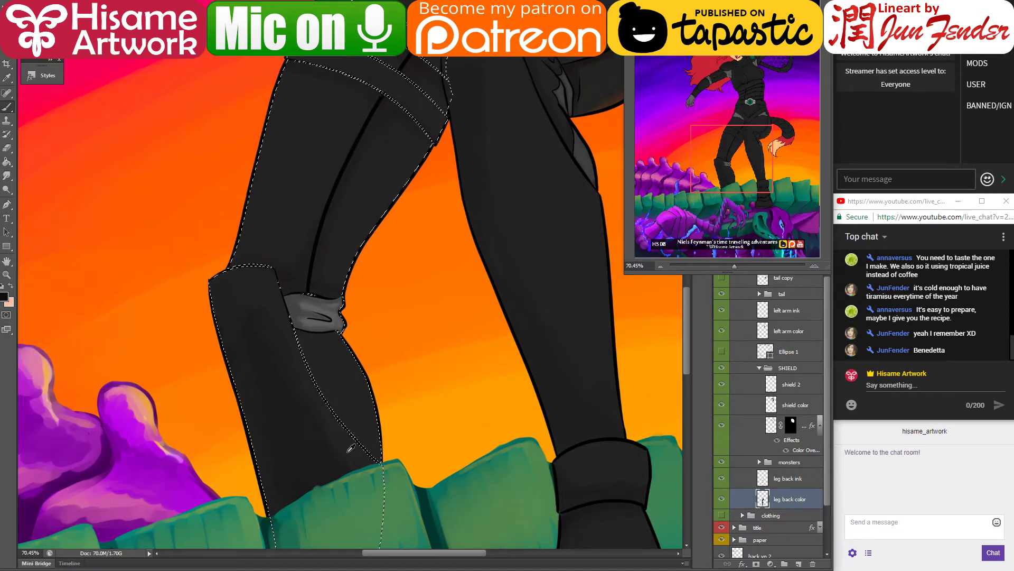
pyautogui.scroll(5, 343, 457)
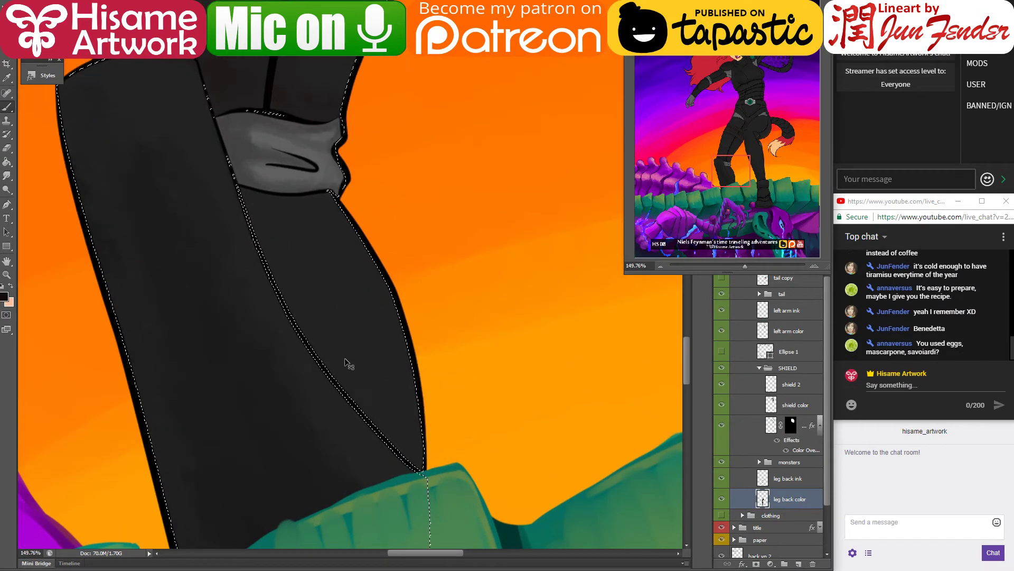
pyautogui.press('[')
pyautogui.press('[')
pyautogui.press('[')
pyautogui.press('[')
pyautogui.press('[')
pyautogui.press('[')
pyautogui.press('[')
pyautogui.press('[')
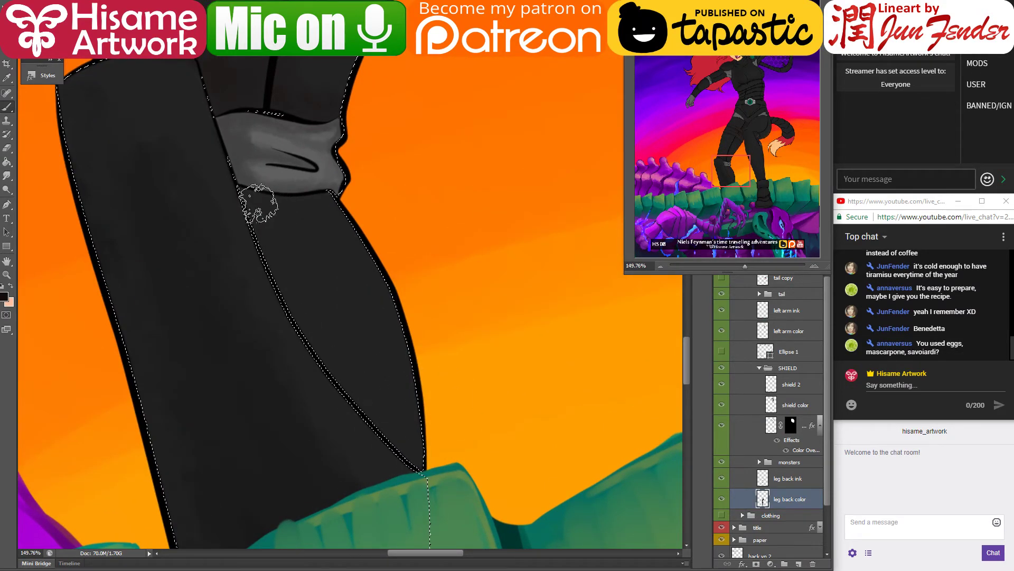
pyautogui.hotkey('ctrl', 'd')
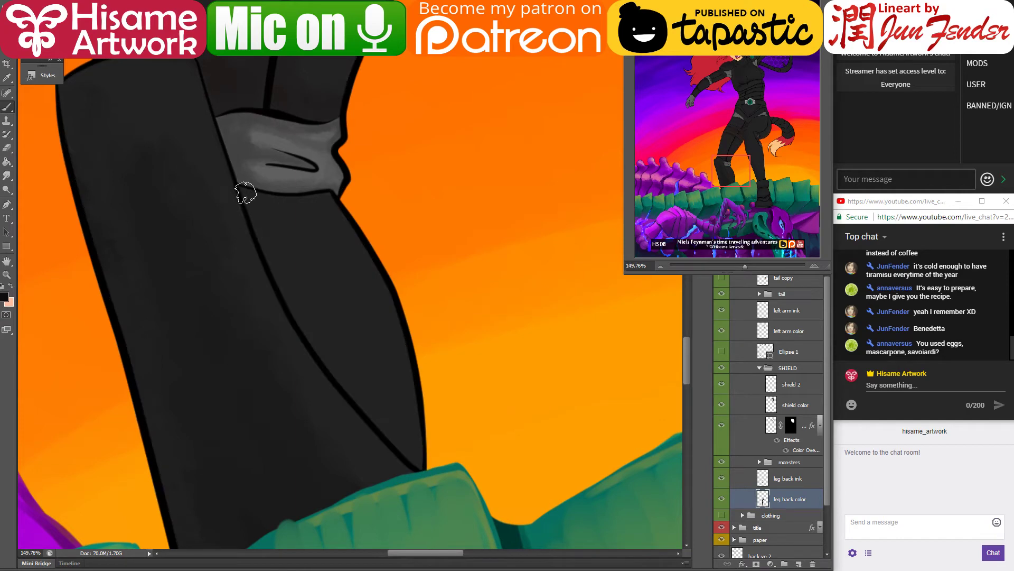
pyautogui.moveTo(242, 194)
pyautogui.mouseDown()
pyautogui.moveTo(334, 365)
pyautogui.moveTo(408, 456)
pyautogui.moveTo(404, 448)
pyautogui.mouseUp()
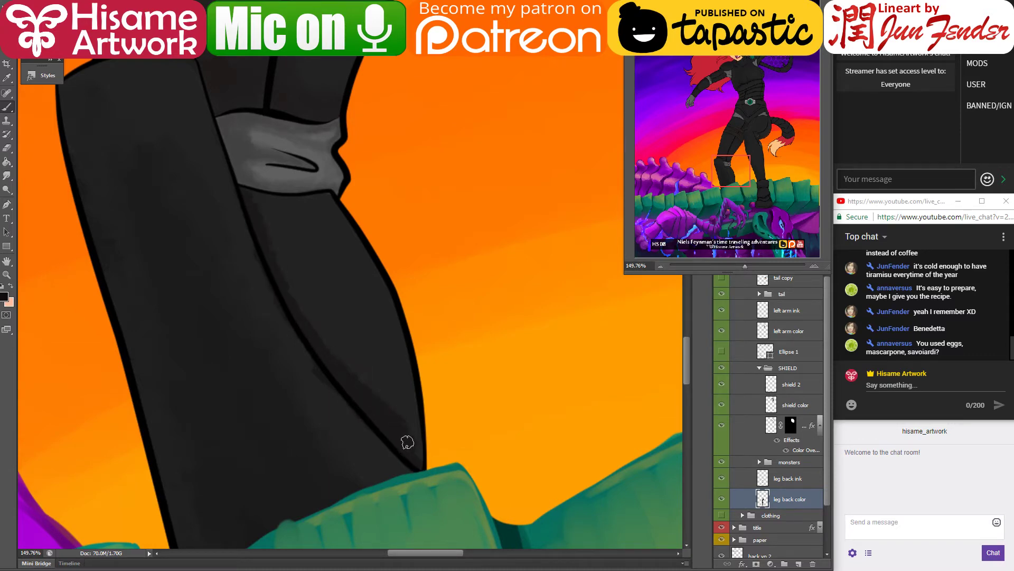
# Step: Reselect the layer's painted area, blend the calf's shading with sampled dark tones, clear the selection and save the document
pyautogui.keyDown('ctrl'); pyautogui.click(762, 496); pyautogui.keyUp('ctrl')
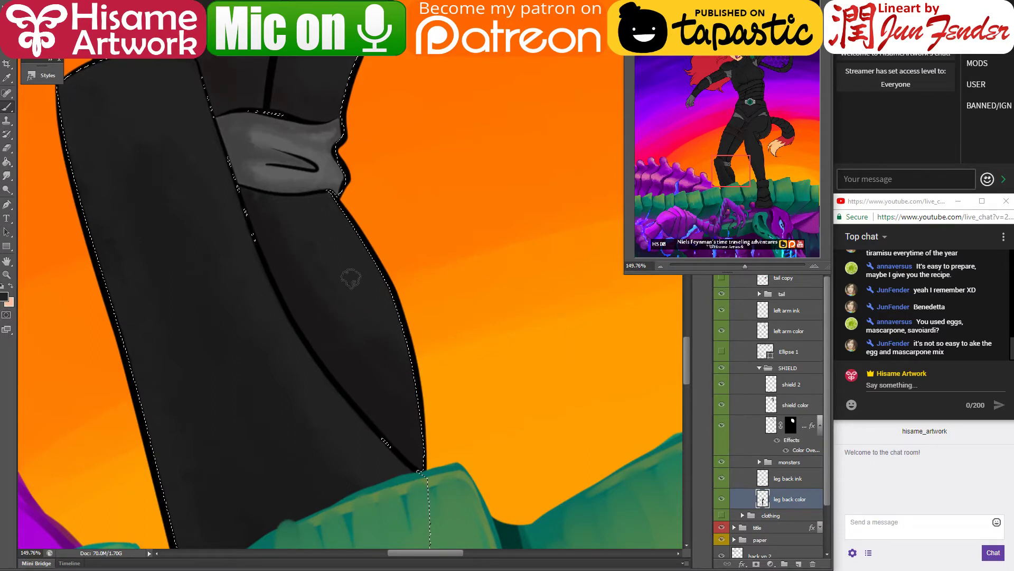
pyautogui.press('alt')
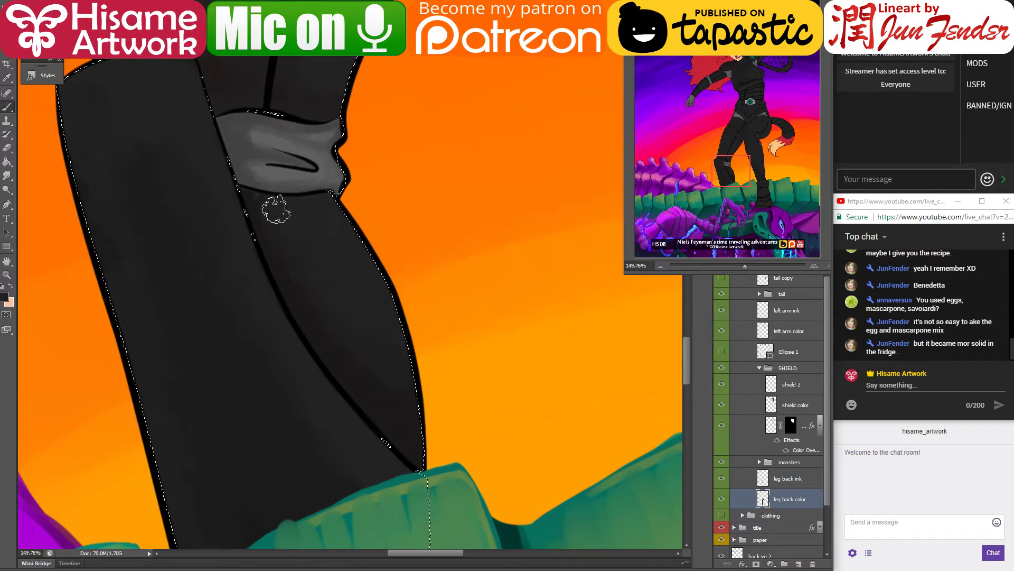
pyautogui.press('alt')
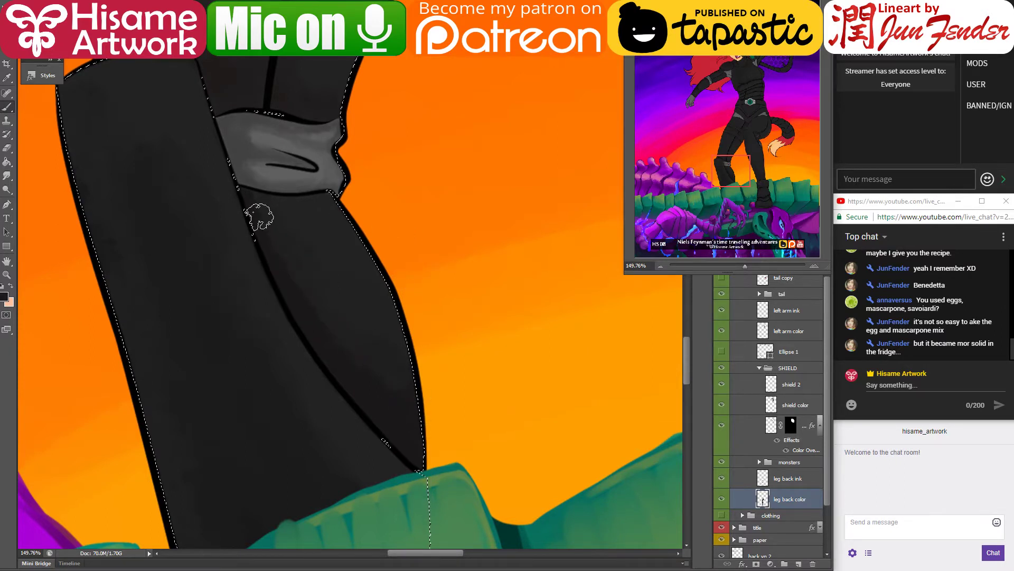
pyautogui.hotkey('ctrl', 'd')
pyautogui.hotkey('ctrl', 's')
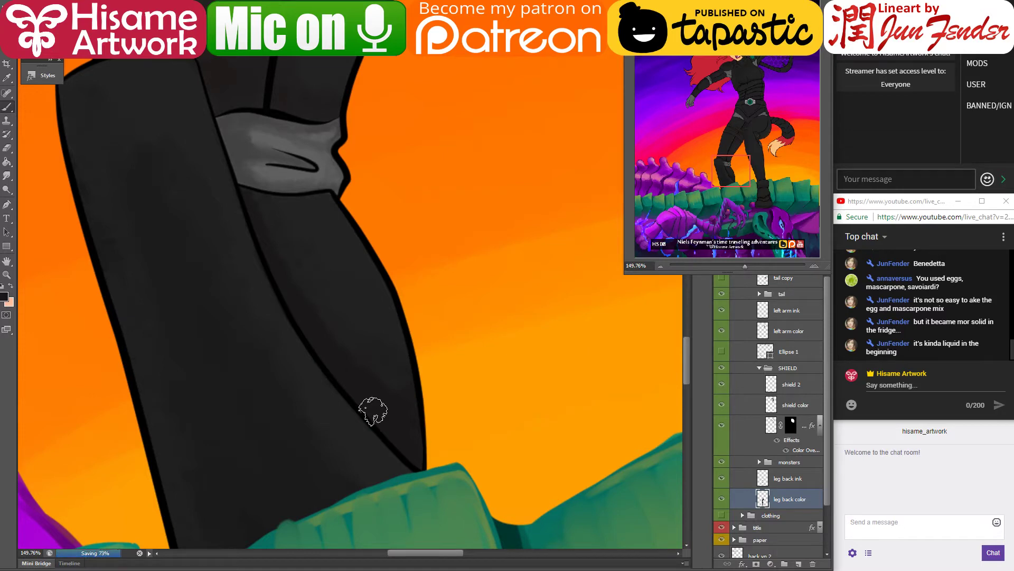
# Step: Touch up the calf's outer edge within the layer's painted area, clear the selection and save the document
pyautogui.scroll(-5, 497, 359)
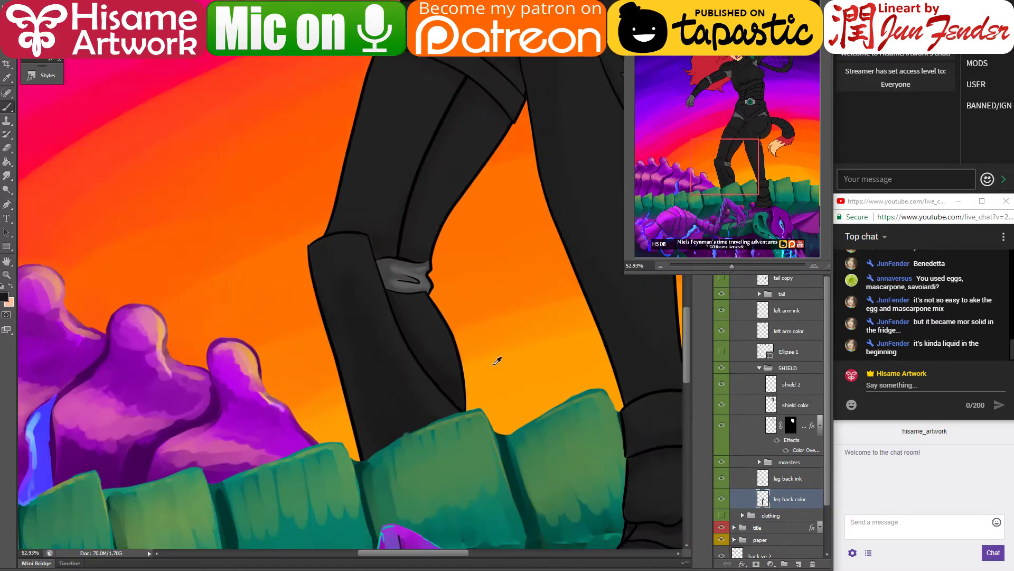
pyautogui.scroll(-2, 497, 361)
pyautogui.scroll(8, 516, 349)
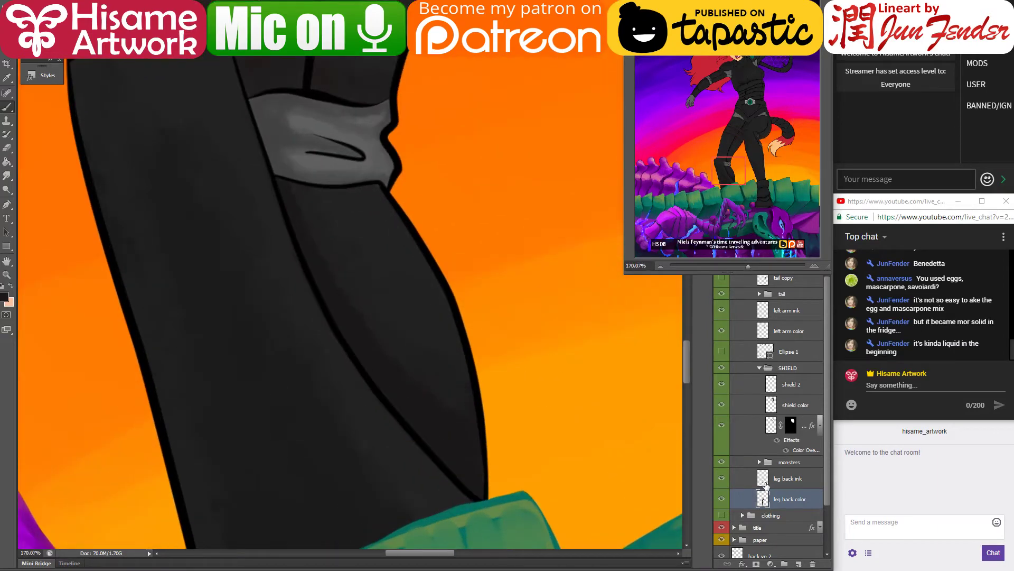
pyautogui.keyDown('ctrl'); pyautogui.click(764, 498); pyautogui.keyUp('ctrl')
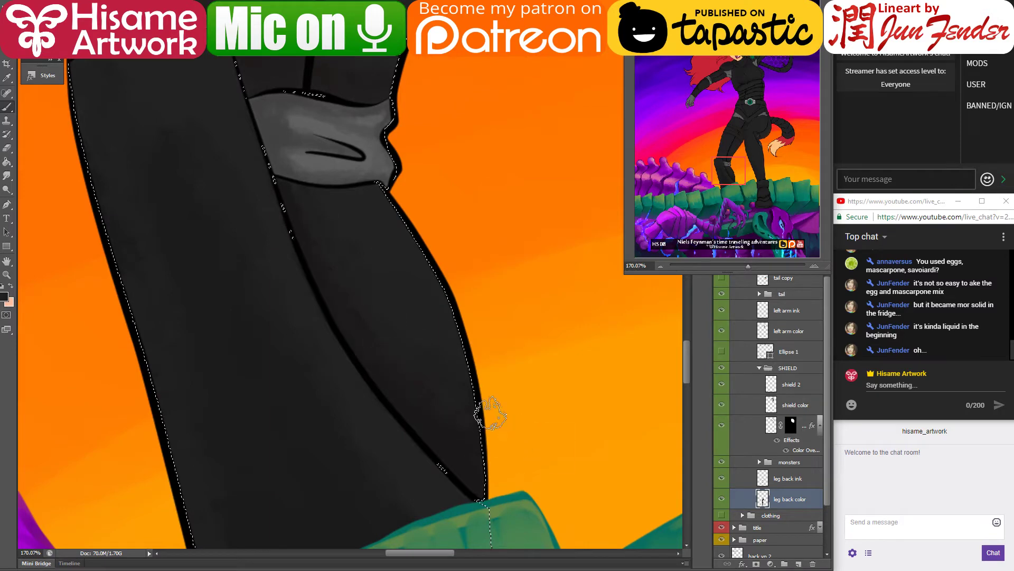
pyautogui.hotkey('ctrl', 'd')
pyautogui.hotkey('ctrl', 's')
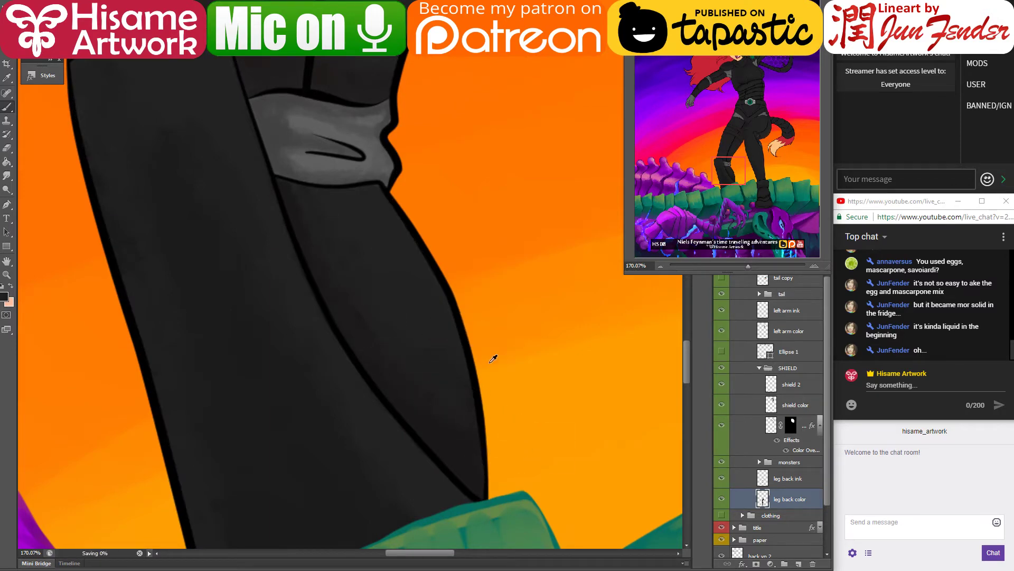
# Step: Switch to the color layer and select its painted area for shading the front leg
pyautogui.keyDown('alt'); pyautogui.scroll(-6, 493, 355); pyautogui.keyUp('alt')
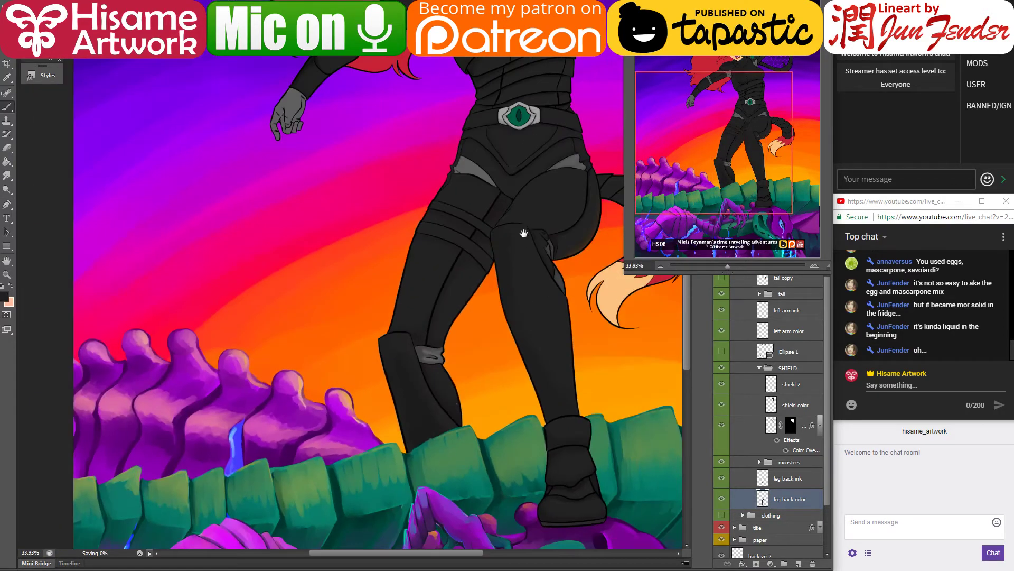
pyautogui.moveTo(524, 233); pyautogui.dragTo(471, 270)
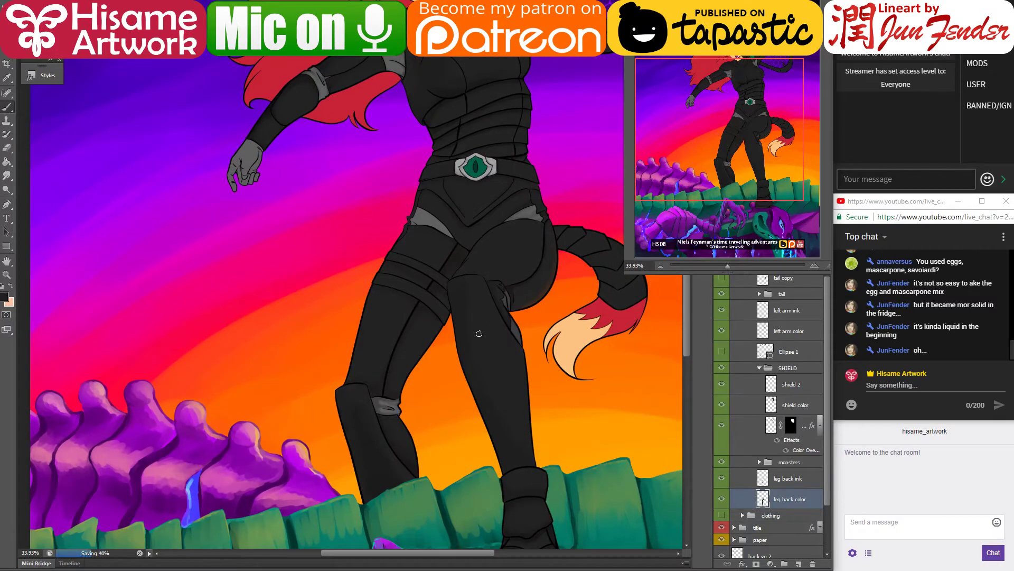
pyautogui.keyDown('alt'); pyautogui.scroll(4, 486, 322); pyautogui.keyUp('alt')
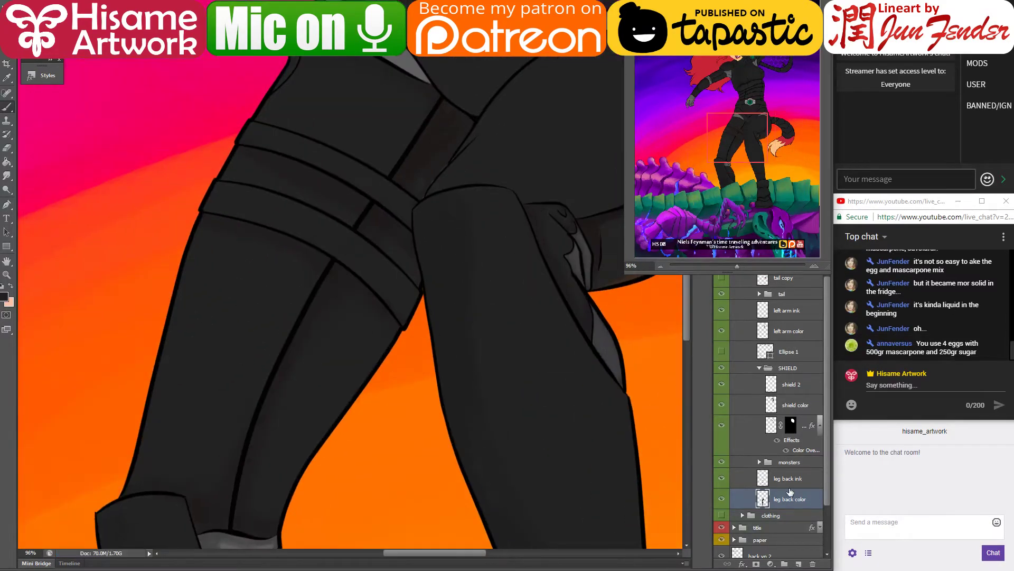
pyautogui.scroll(3, 802, 397)
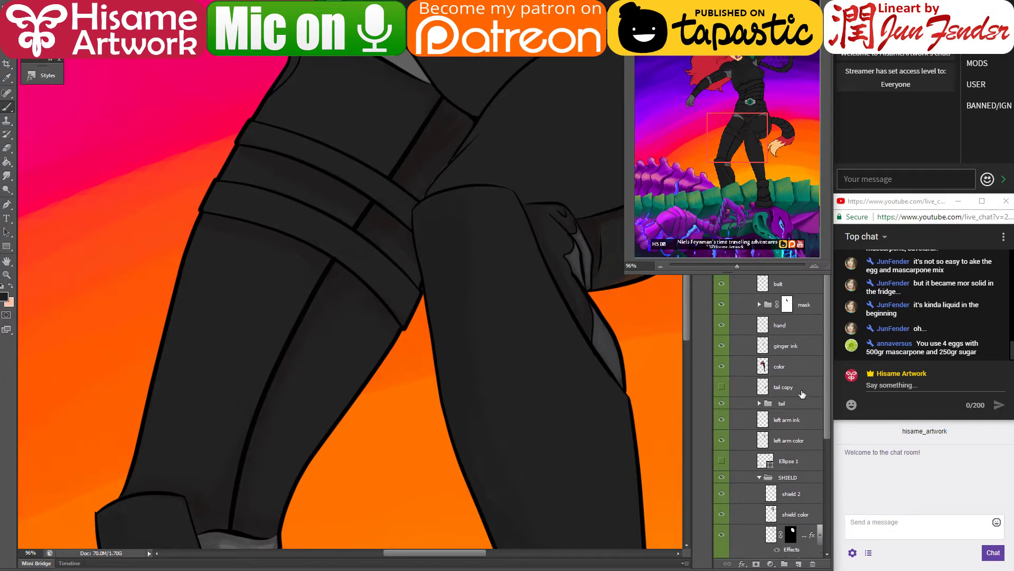
pyautogui.click(773, 365)
pyautogui.keyDown('ctrl'); pyautogui.click(765, 365); pyautogui.keyUp('ctrl')
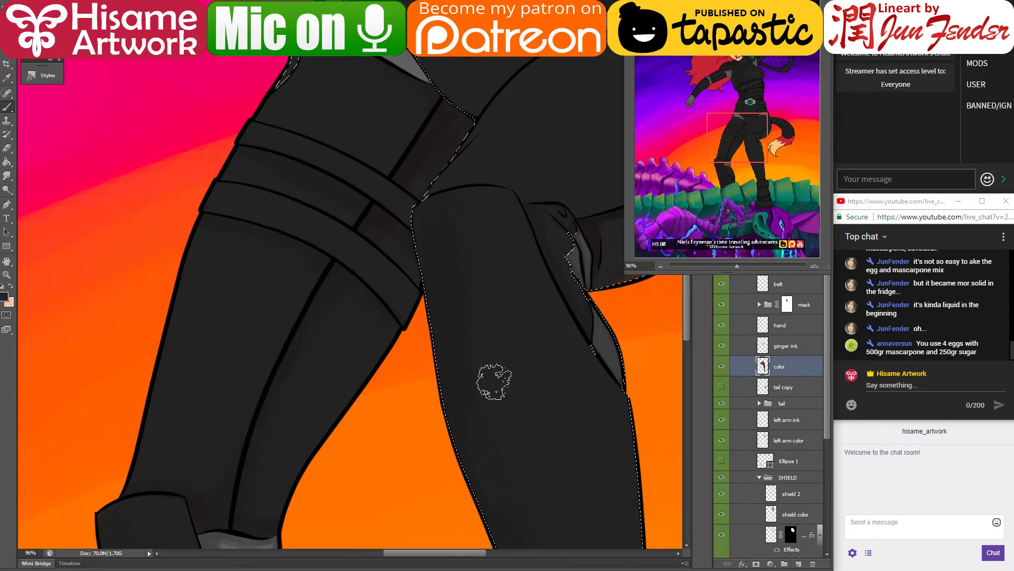
# Step: Shade the front leg below the knee with dark tones, clear the selection and save the document
pyautogui.moveTo(528, 464); pyautogui.dragTo(447, 326)
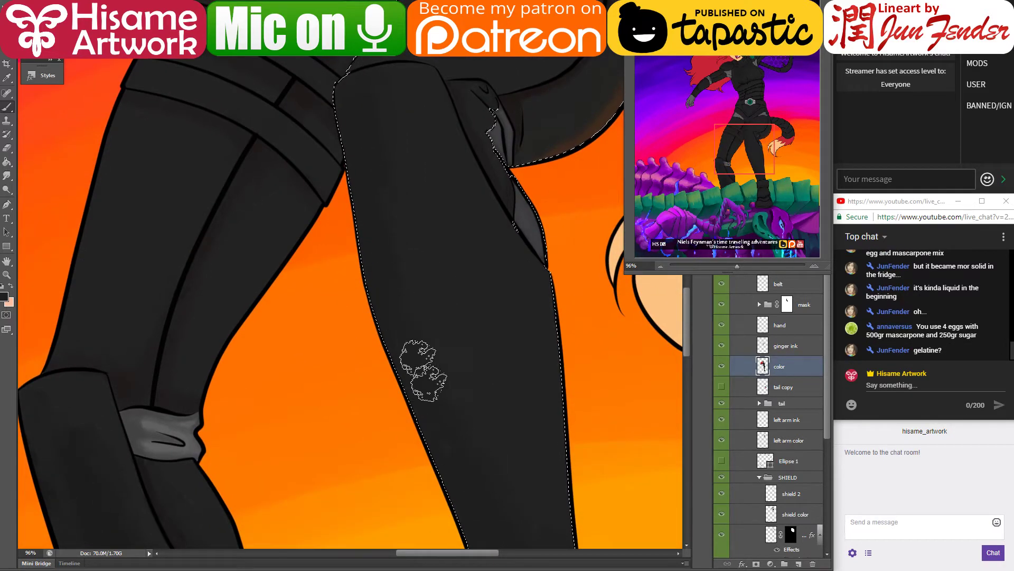
pyautogui.hotkey('ctrl', 's')
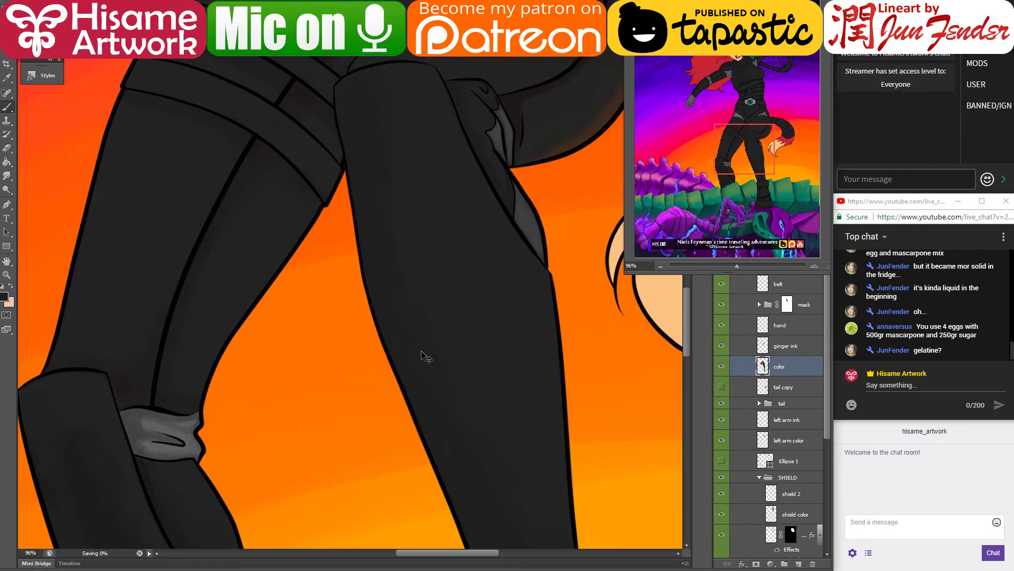
pyautogui.scroll(-5, 430, 293)
pyautogui.scroll(5, 483, 341)
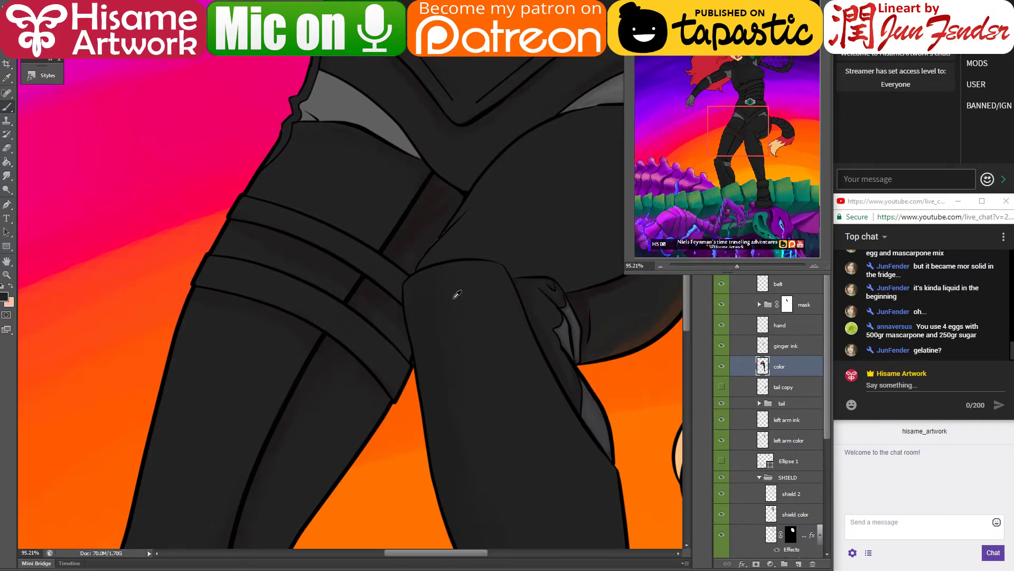
# Step: Erase the stray light pixels along the inner thigh line above the front knee, return to the Brush and save the document
pyautogui.scroll(5, 449, 231)
pyautogui.hotkey('ctrl', 's')
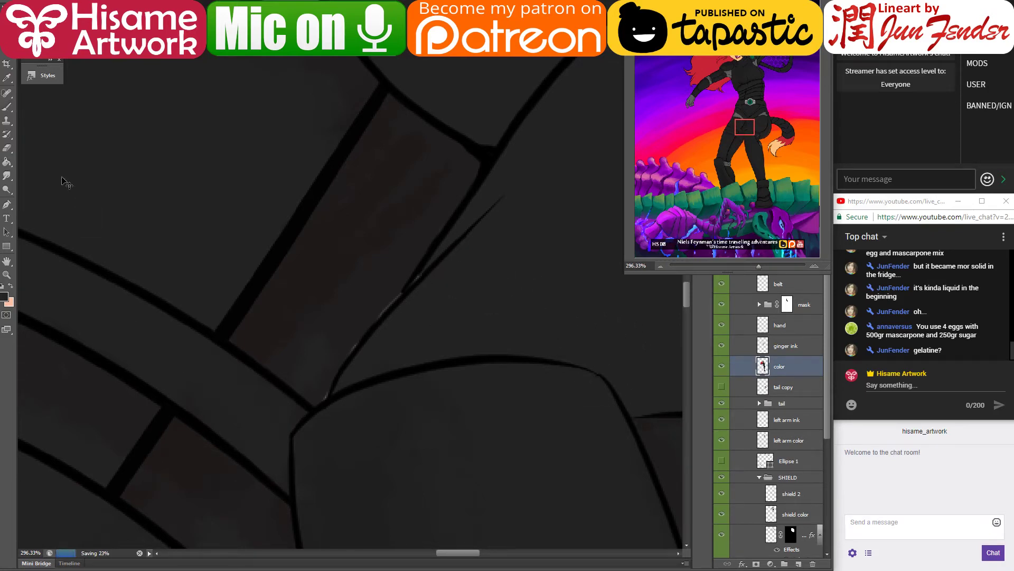
pyautogui.click(7, 148)
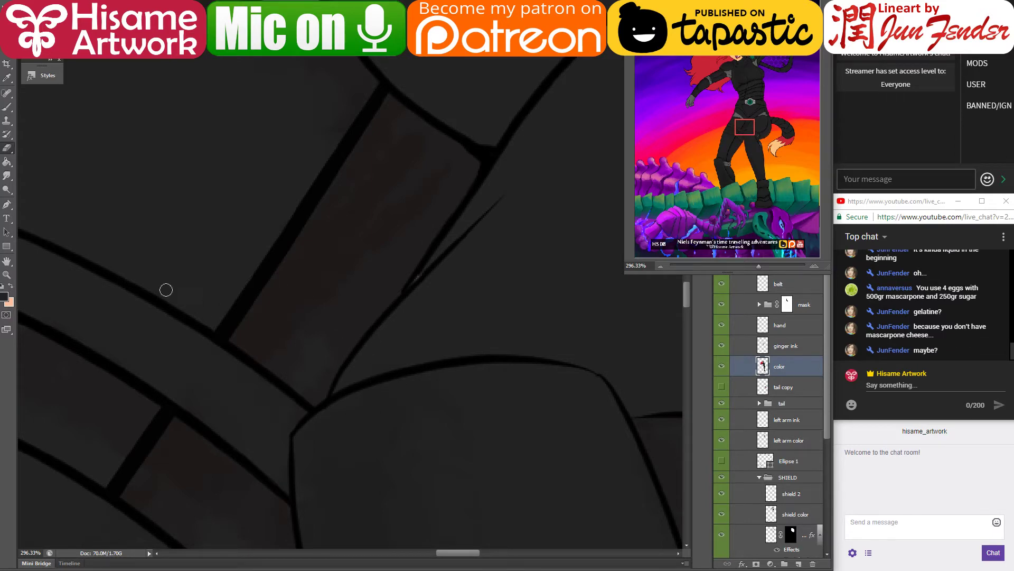
pyautogui.click(7, 108)
pyautogui.hotkey('ctrl', 's')
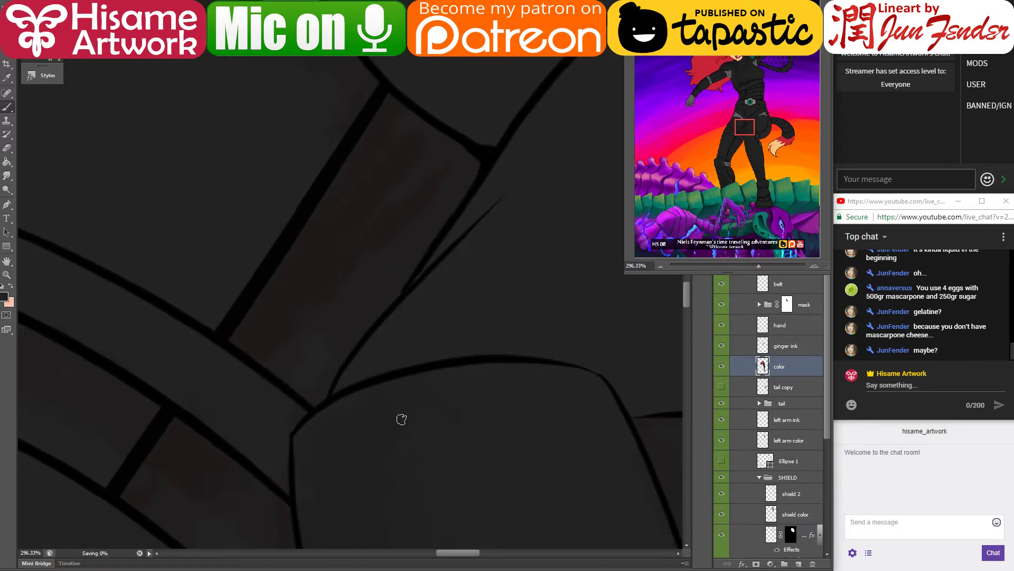
# Step: Switch to the left arm color layer and select its painted area for shading the raised arm
pyautogui.scroll(-6, 406, 414)
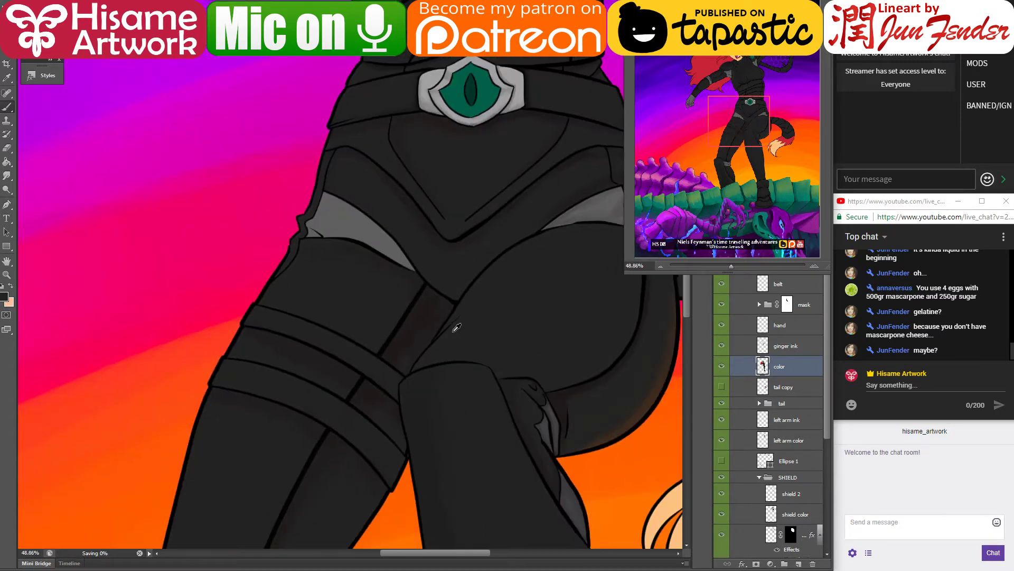
pyautogui.moveTo(457, 328); pyautogui.dragTo(512, 306)
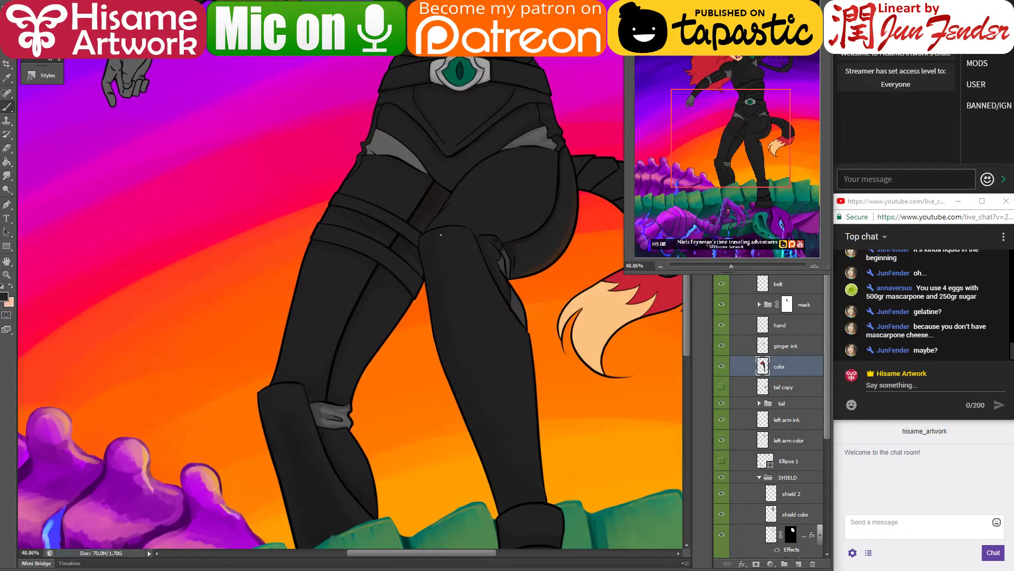
pyautogui.moveTo(415, 206); pyautogui.dragTo(395, 302)
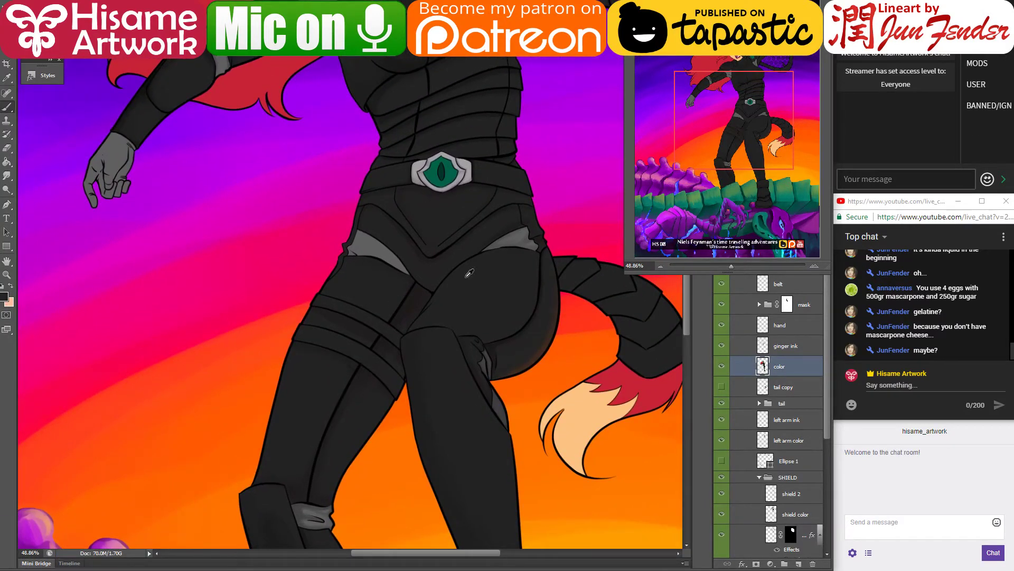
pyautogui.scroll(-5, 469, 273)
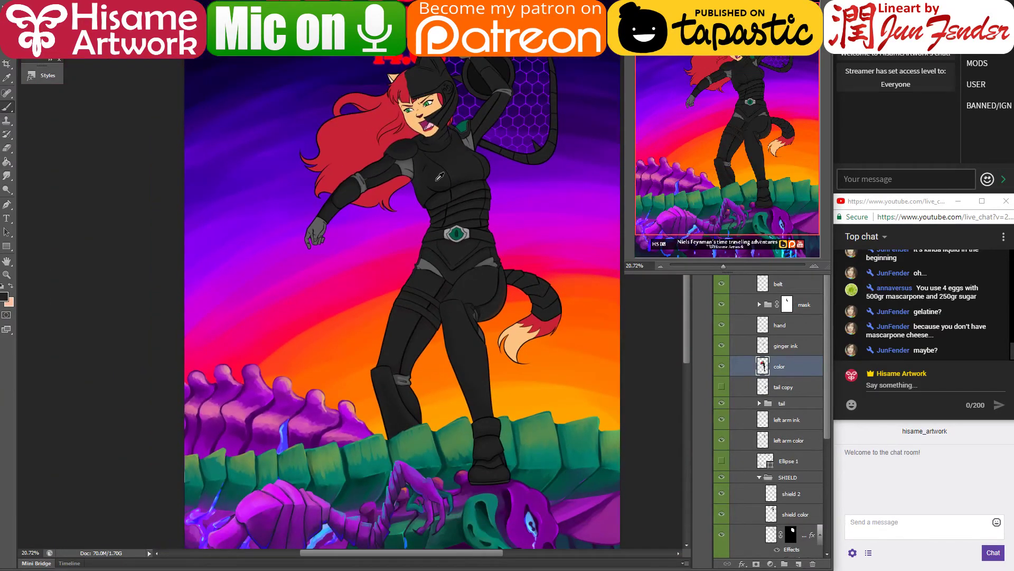
pyautogui.scroll(3, 439, 177)
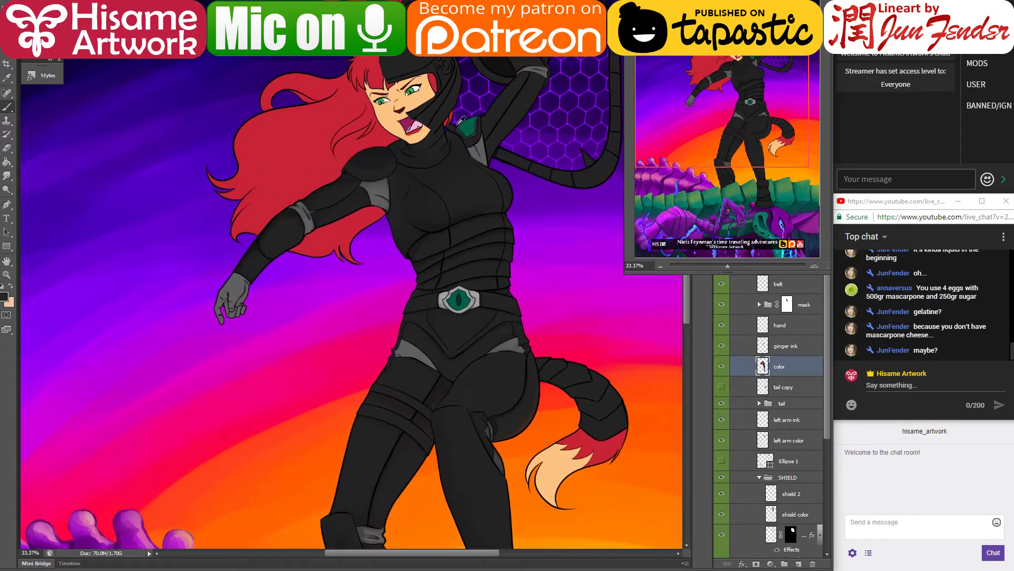
pyautogui.moveTo(457, 123); pyautogui.dragTo(425, 295)
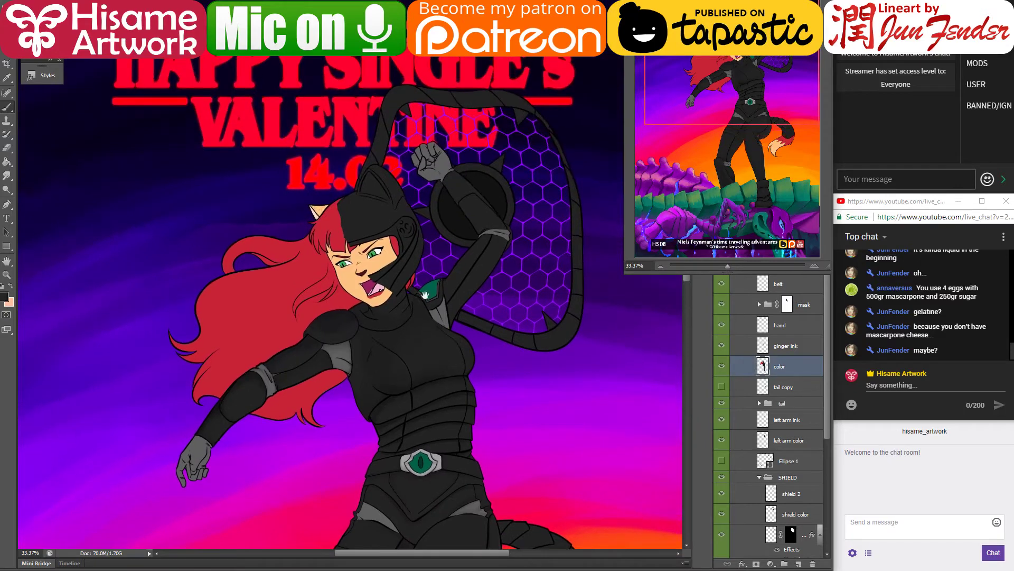
pyautogui.keyDown('ctrl'); pyautogui.click(475, 259); pyautogui.keyUp('ctrl')
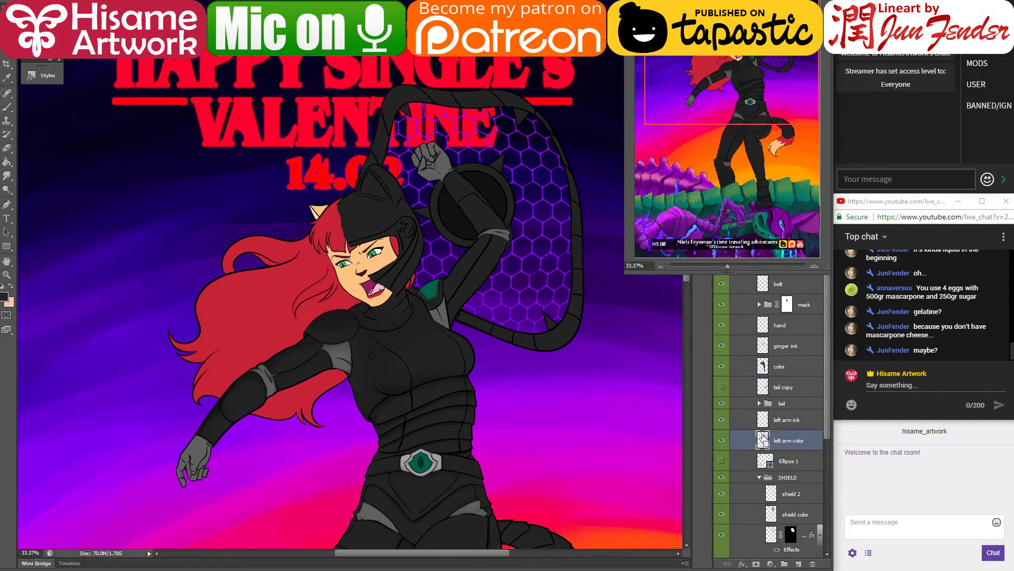
pyautogui.keyDown('ctrl'); pyautogui.click(762, 438); pyautogui.keyUp('ctrl')
pyautogui.scroll(5, 470, 190)
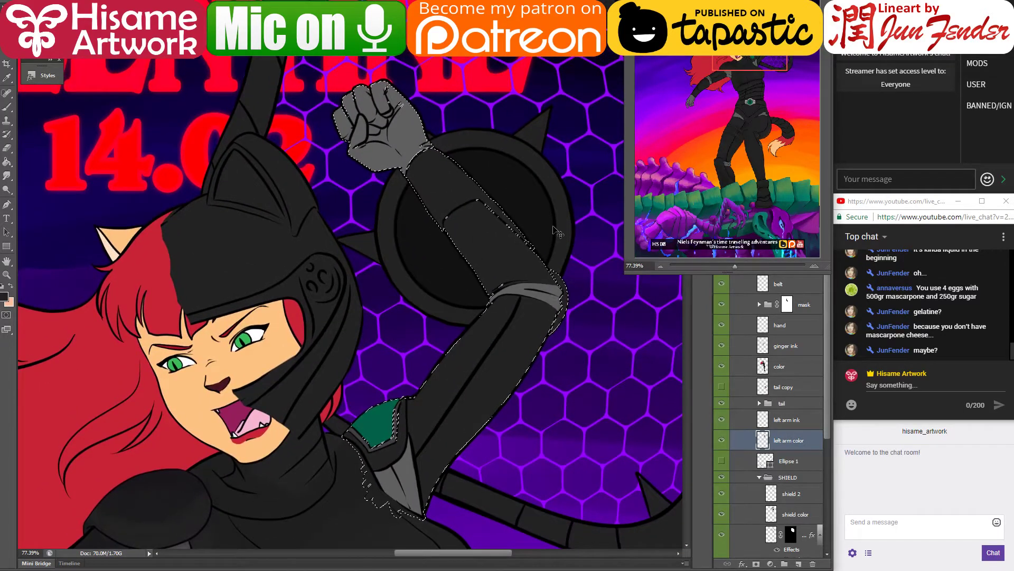
# Step: Begin shading the raised upper arm between the green shoulder piece and the gray elbow band, enlarging the brush
pyautogui.press('b')
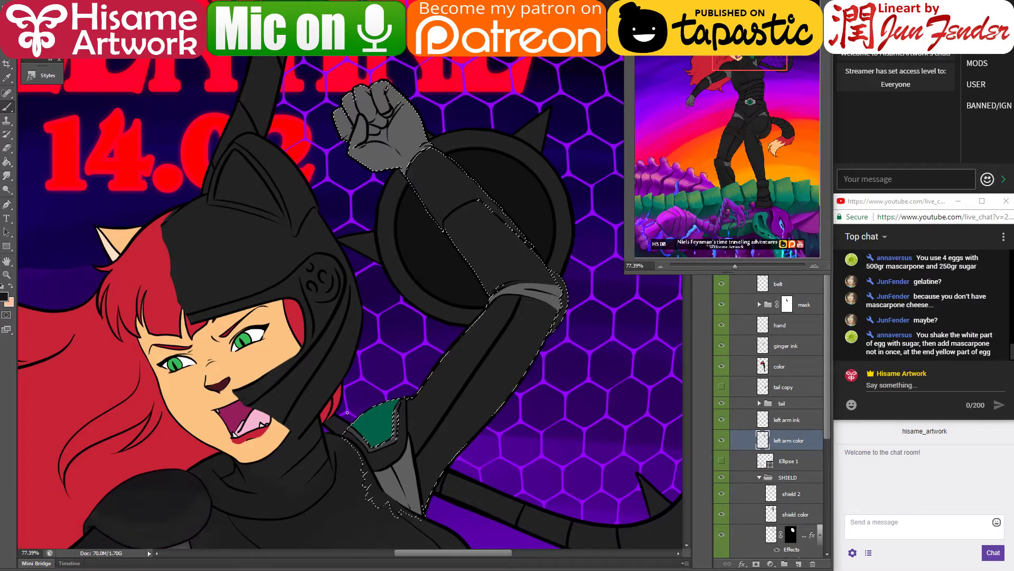
pyautogui.scroll(3, 318, 396)
pyautogui.moveTo(509, 234); pyautogui.dragTo(484, 324)
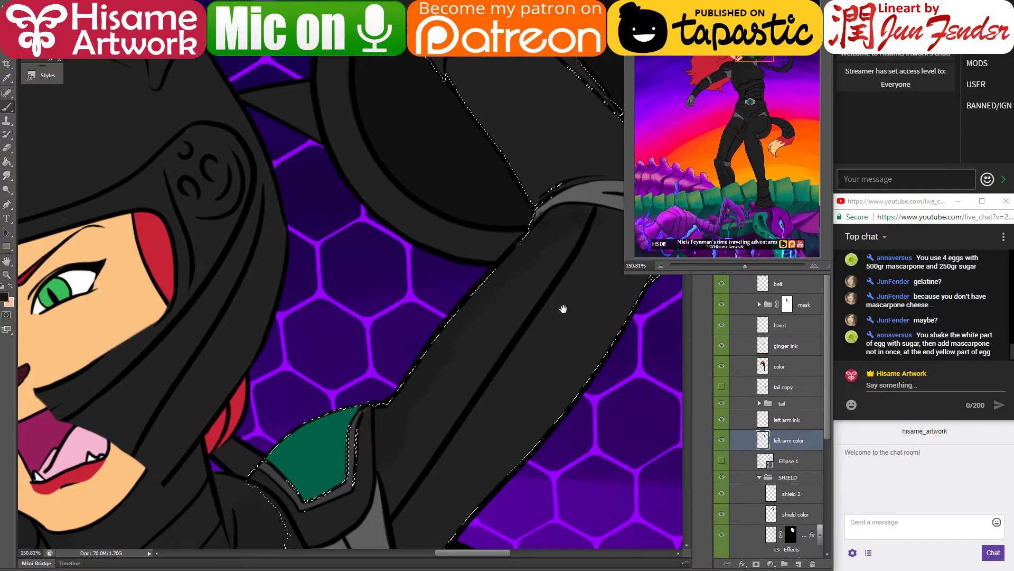
pyautogui.moveTo(562, 308)
pyautogui.mouseDown()
pyautogui.moveTo(489, 342)
pyautogui.moveTo(482, 290)
pyautogui.mouseUp()
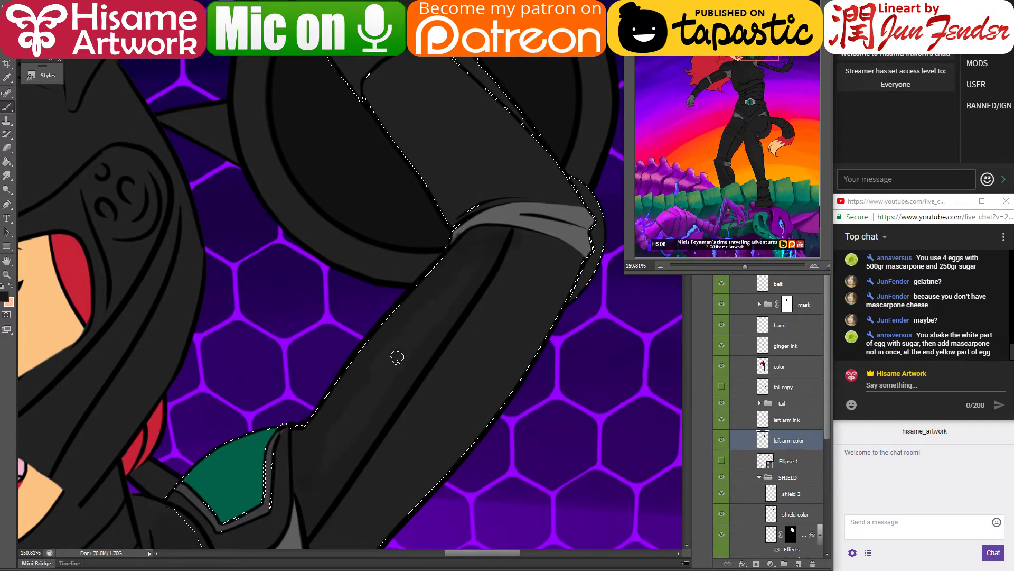
pyautogui.press(']')
pyautogui.press(']')
pyautogui.press(']')
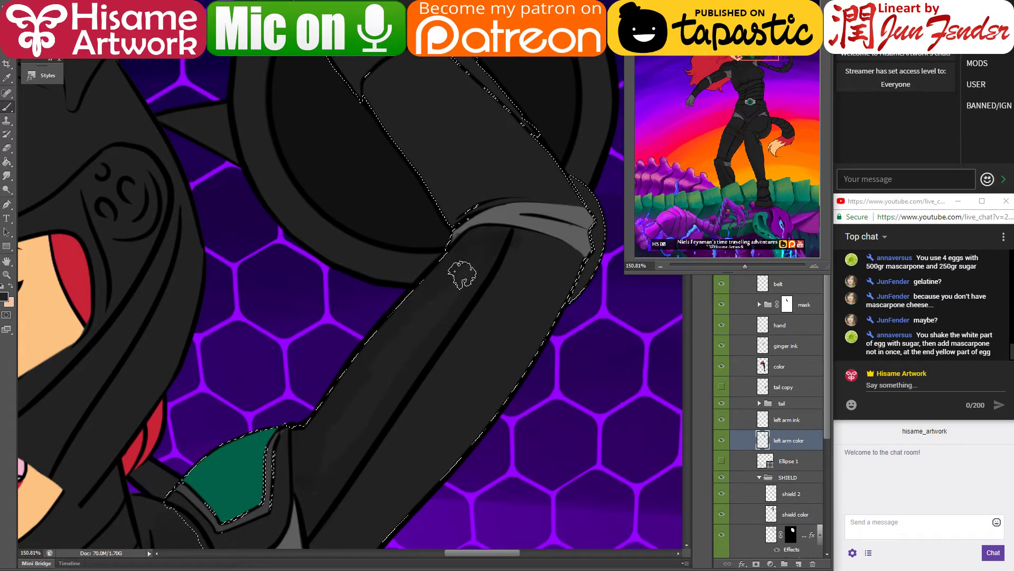
# Step: Check the YouTube live stream dashboard and the OBS streaming status, and return to the illustration
pyautogui.hotkey('alt', 'Tab')
pyautogui.hotkey('alt', 'Tab')
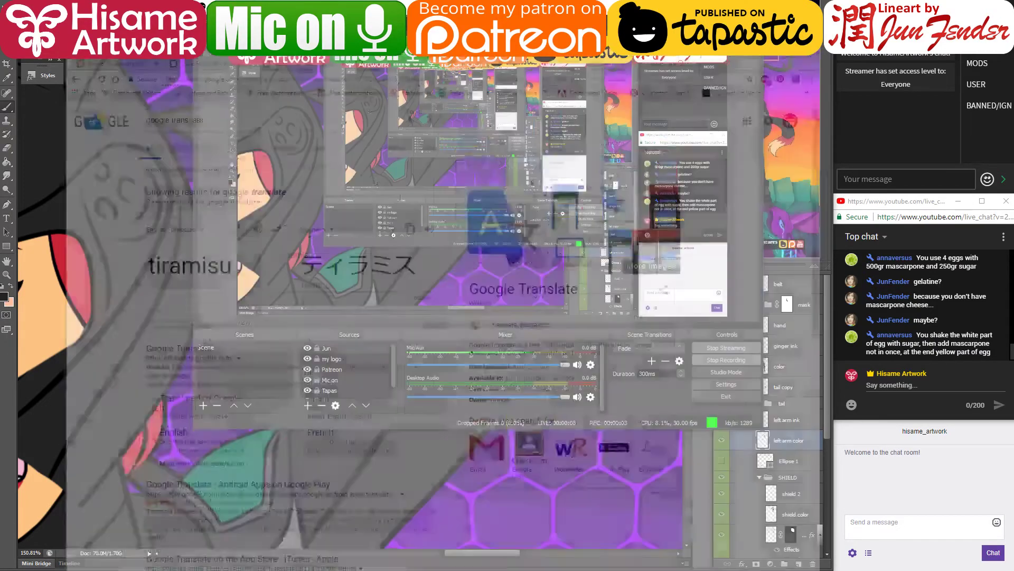
pyautogui.hotkey('ctrl', 'Tab')
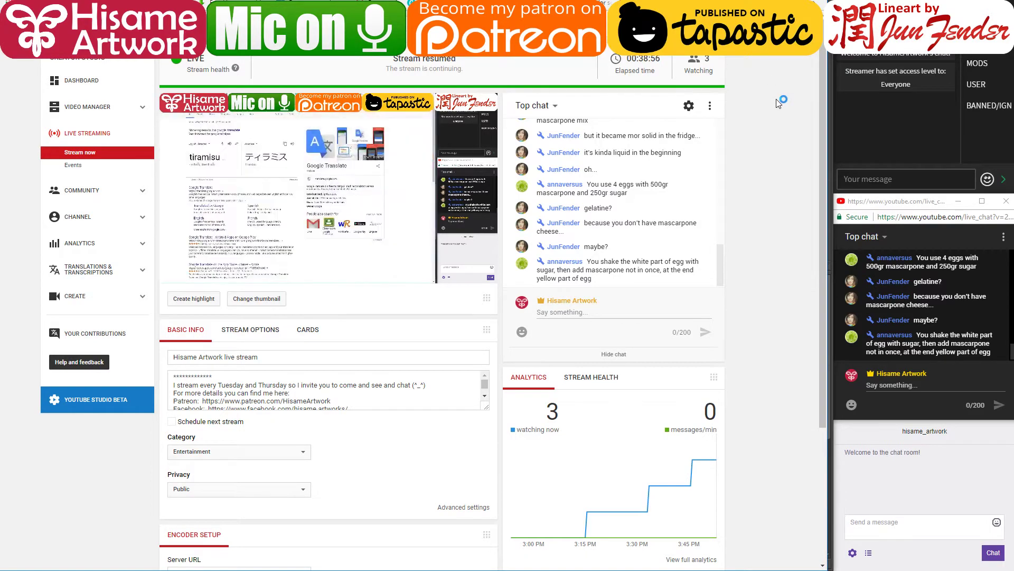
pyautogui.click(769, 4)
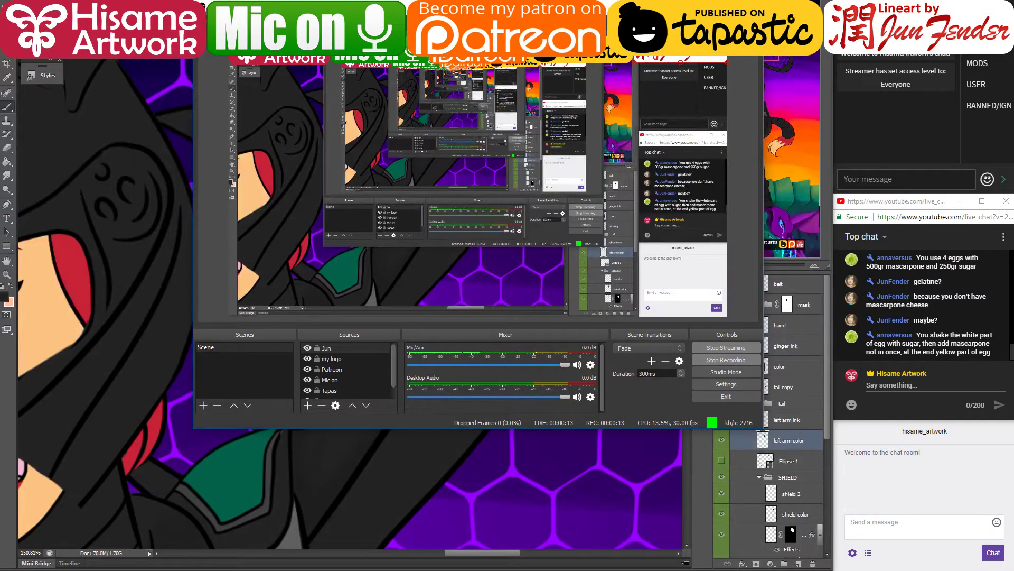
pyautogui.click(703, 5)
# Step: Post "reconected" in the YouTube live chat, view the recipe link shared there and return to the illustration
pyautogui.click(909, 385)
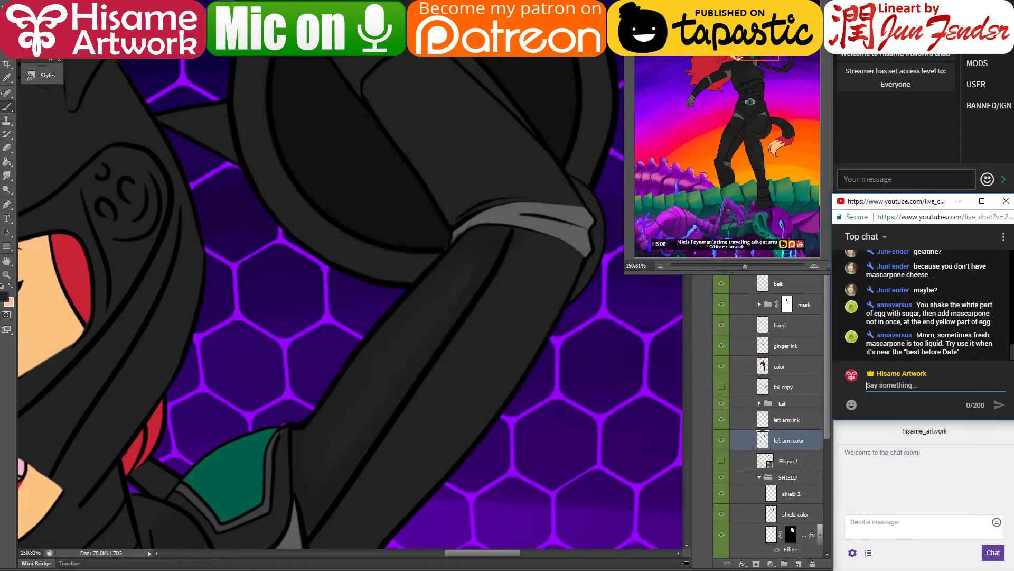
pyautogui.write('reconect')
pyautogui.press('Return')
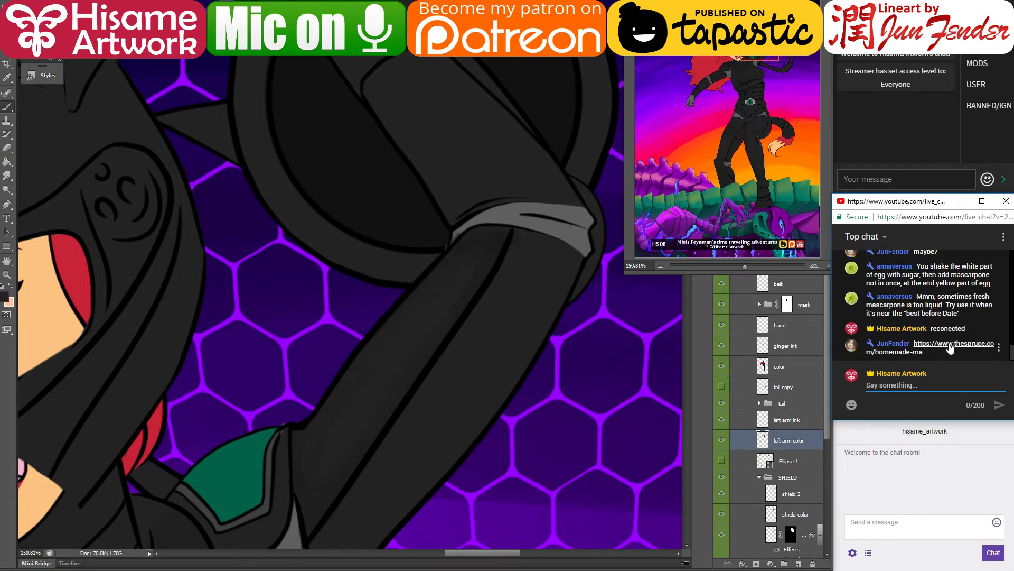
pyautogui.click(949, 348)
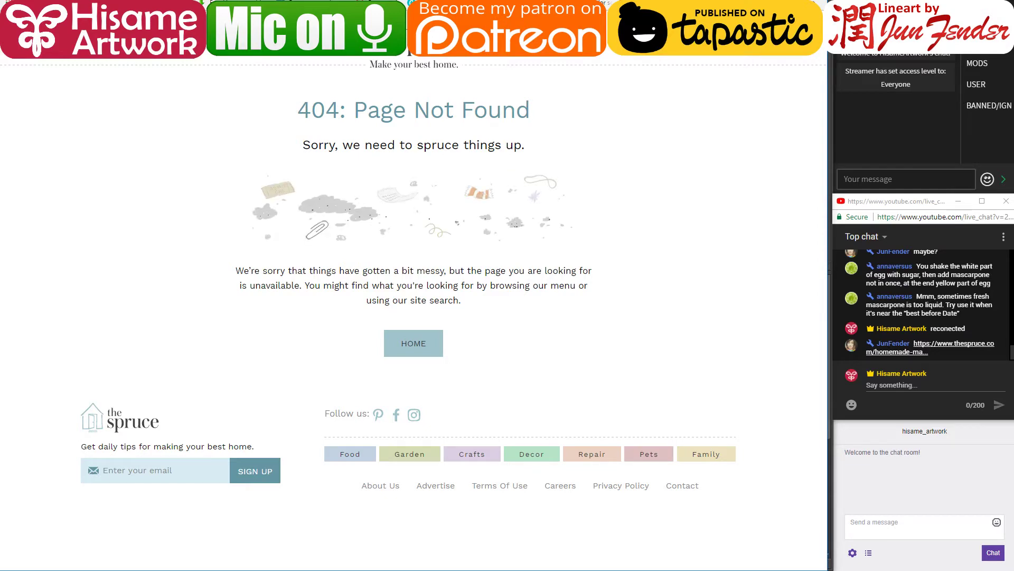
pyautogui.hotkey('alt', 'Tab')
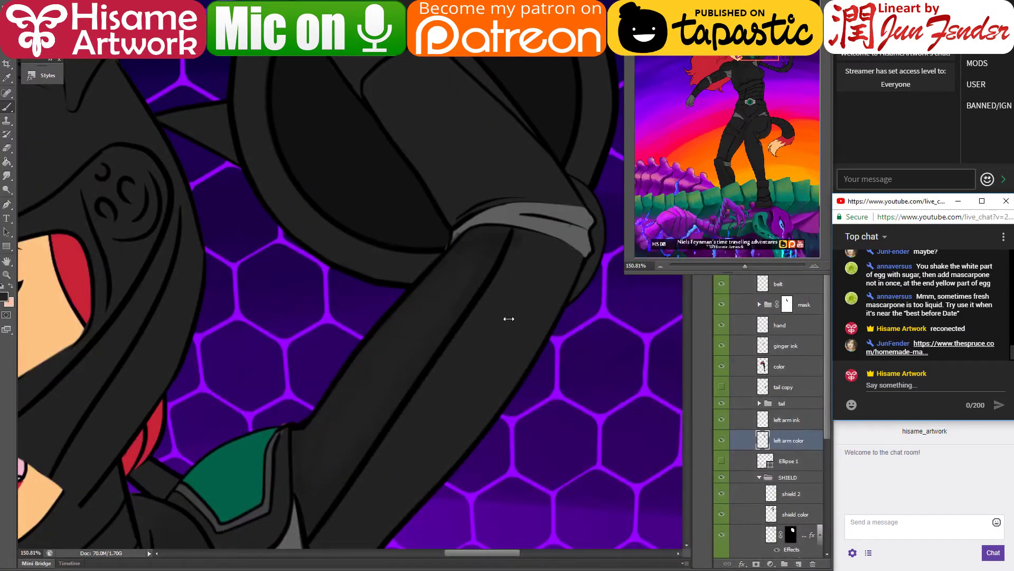
# Step: Deepen the raised upper arm's shading beside the central seam up to the elbow band with soft dark strokes, undoing an unwanted stroke
pyautogui.moveTo(442, 342); pyautogui.dragTo(476, 276)
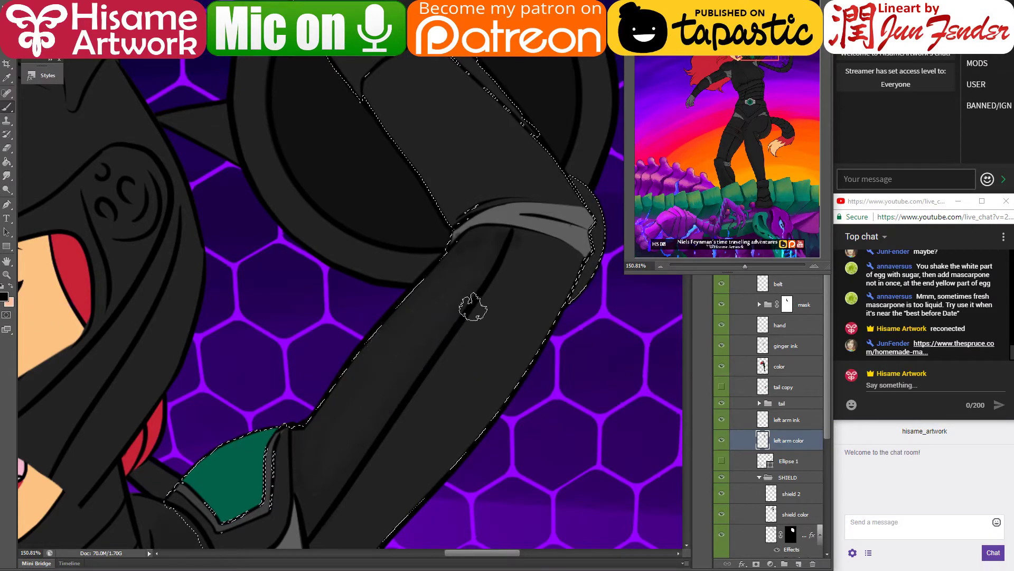
pyautogui.moveTo(497, 234)
pyautogui.mouseDown()
pyautogui.moveTo(459, 308)
pyautogui.moveTo(374, 393)
pyautogui.mouseUp()
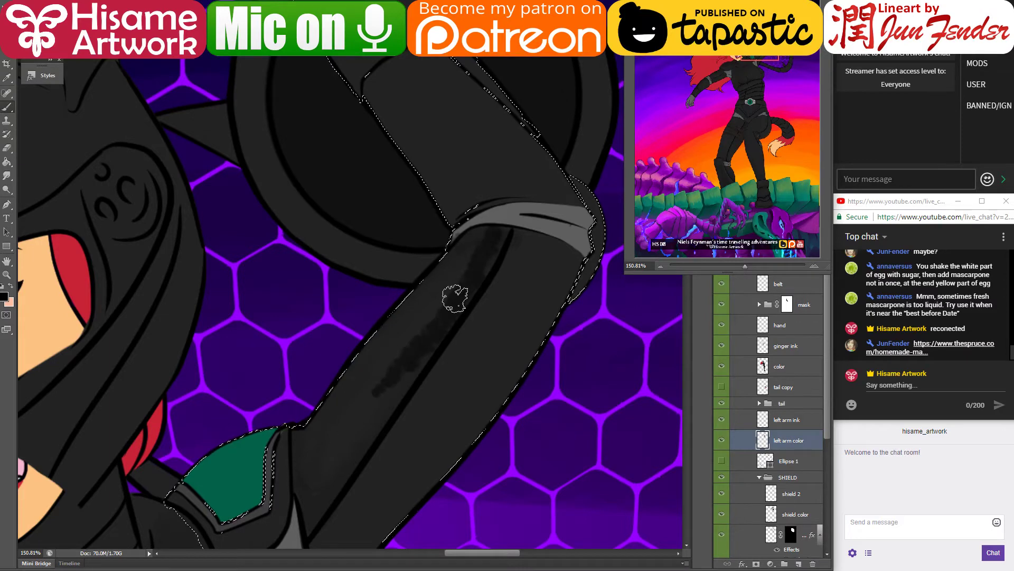
pyautogui.hotkey('ctrl', 'z')
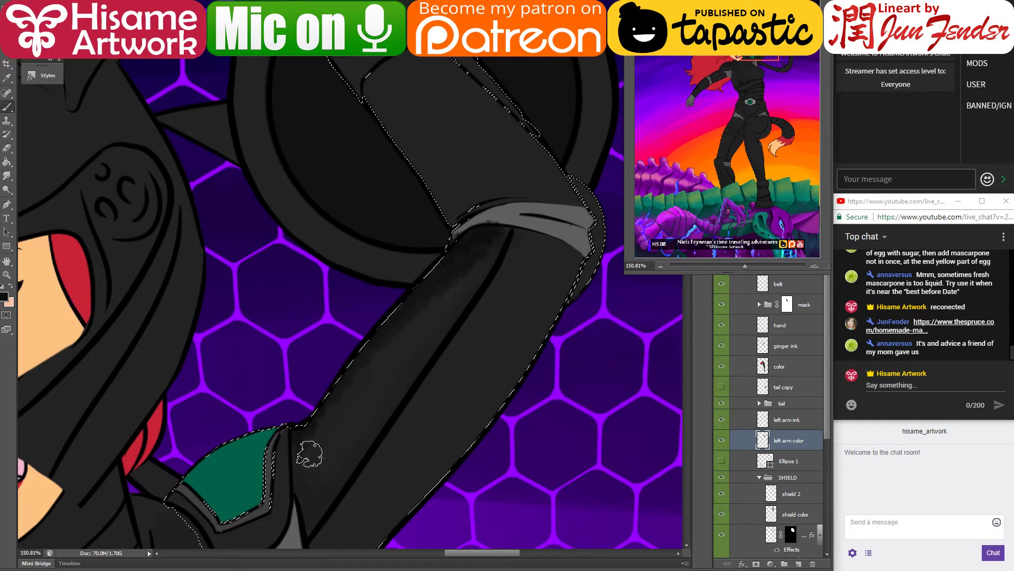
pyautogui.moveTo(411, 315); pyautogui.dragTo(495, 240)
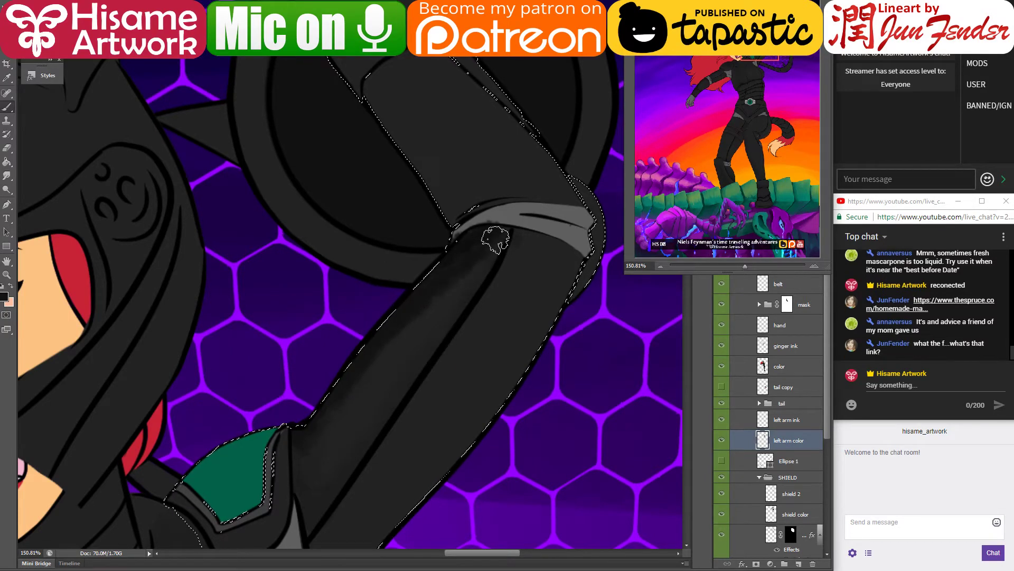
pyautogui.moveTo(411, 337); pyautogui.dragTo(482, 254)
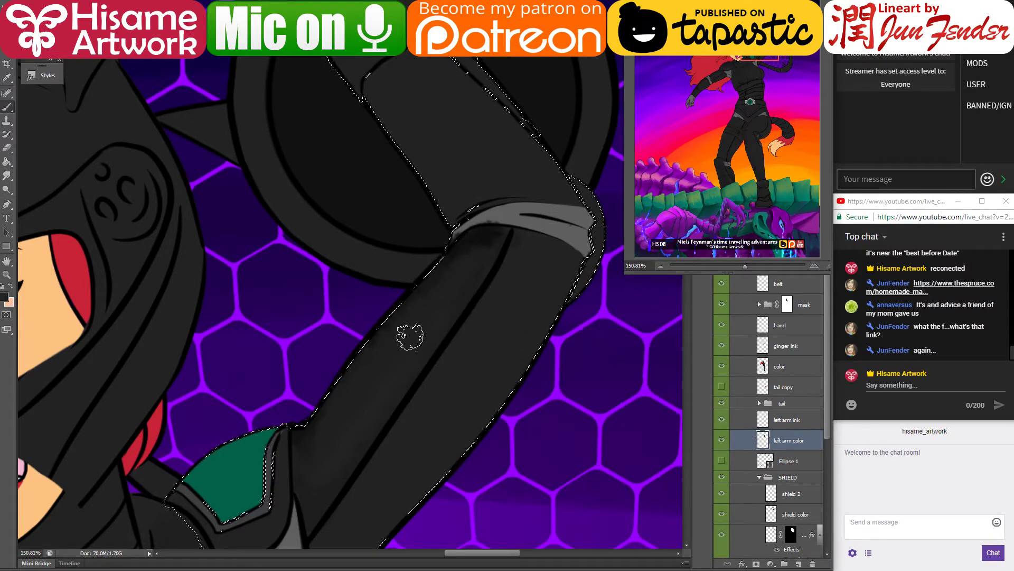
pyautogui.scroll(5, 515, 161)
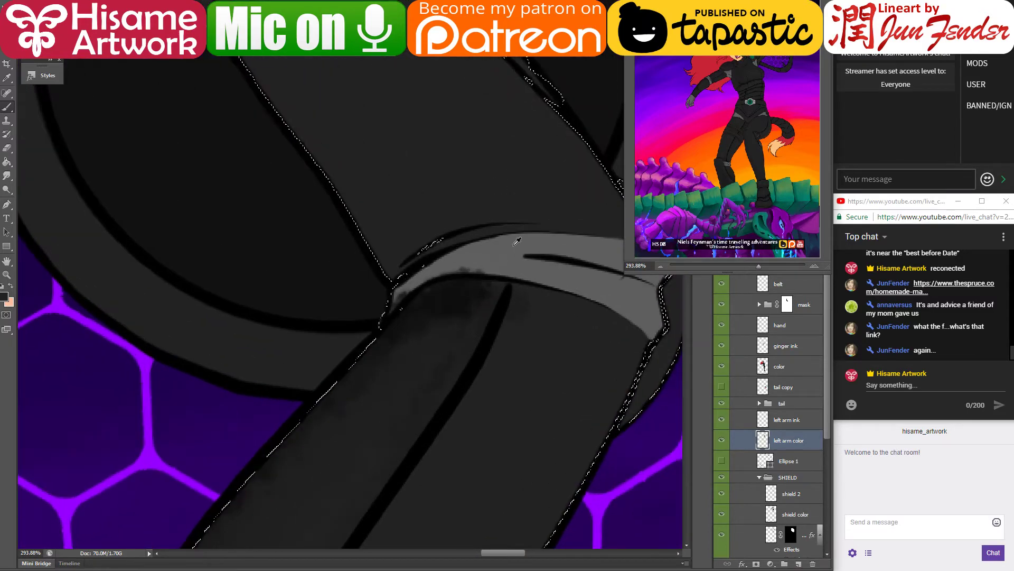
# Step: Open the recipe link reposted in the live chat and search The Spruce site for "mascarpone"
pyautogui.click(904, 293)
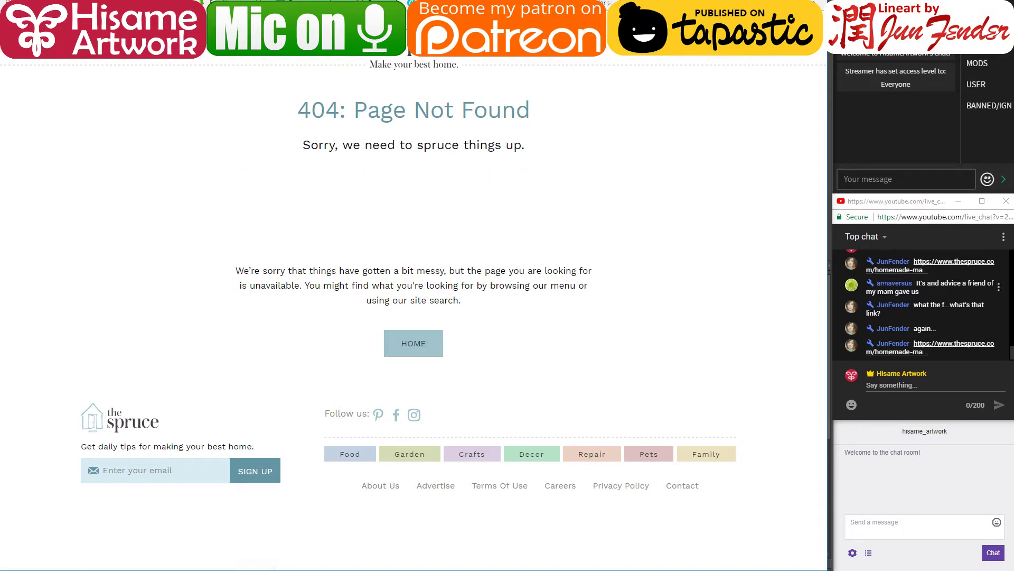
pyautogui.click(917, 346)
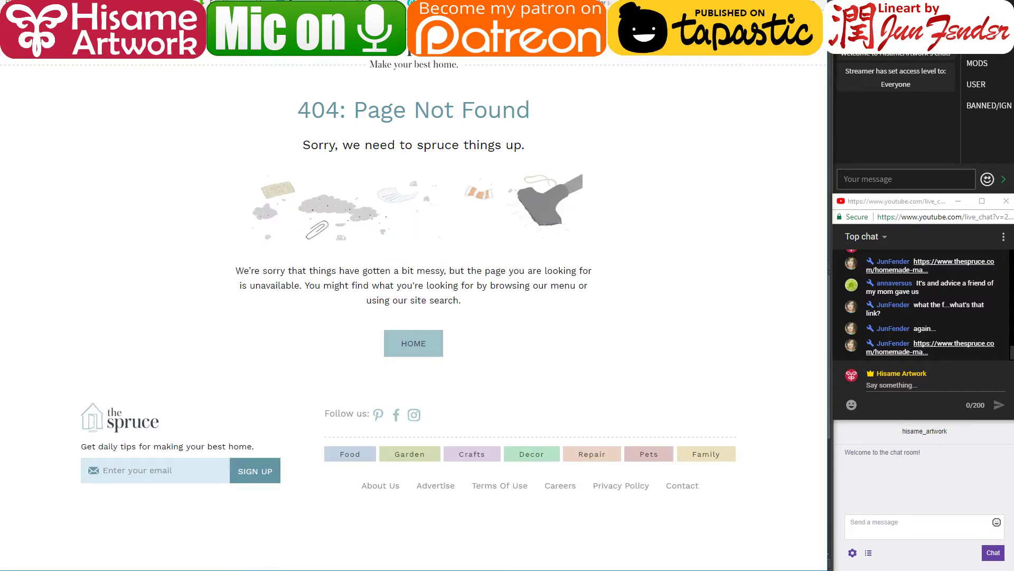
pyautogui.click(413, 54)
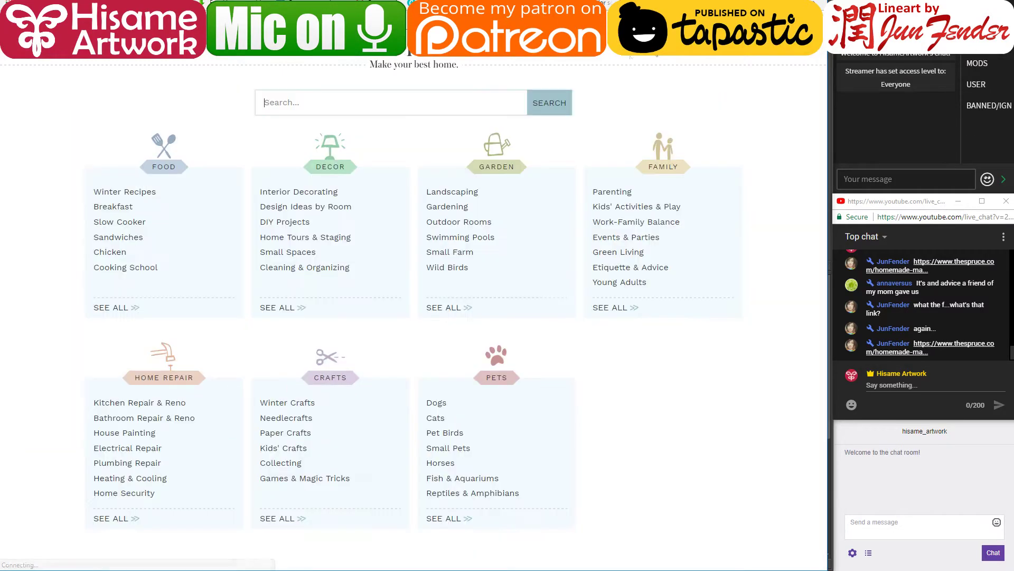
pyautogui.click(489, 99)
pyautogui.write('mascarpone')
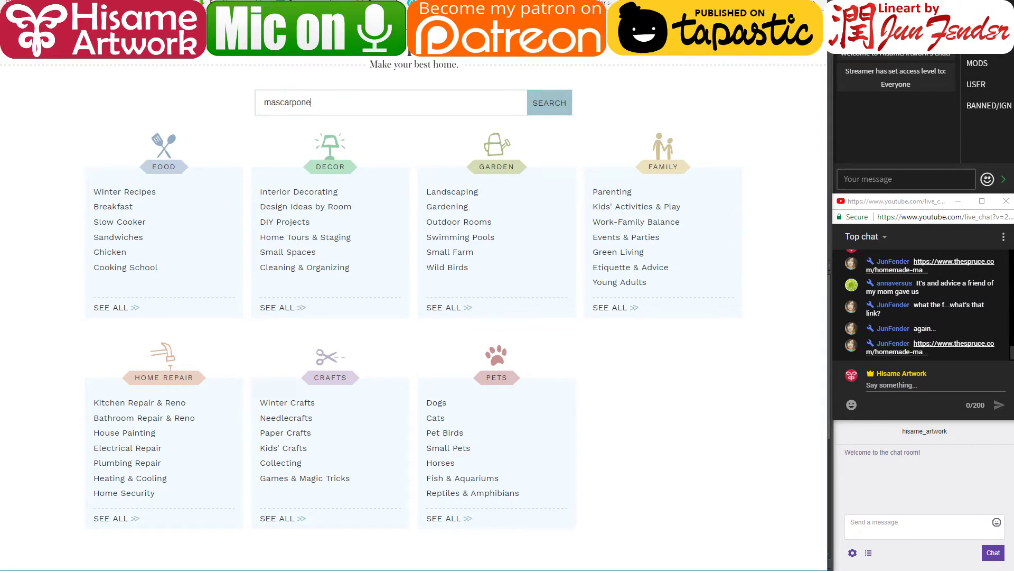
pyautogui.press('Return')
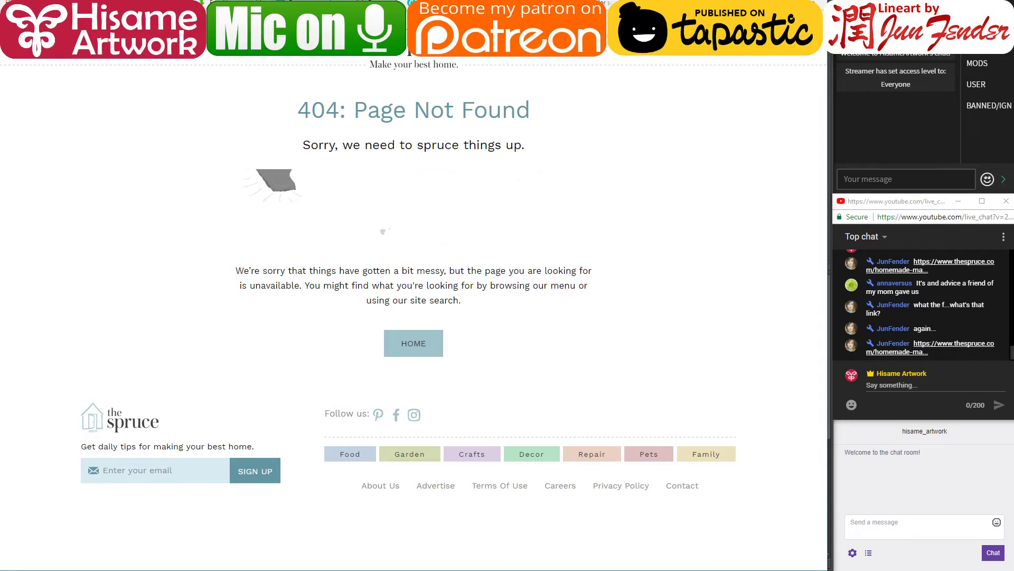
pyautogui.hotkey('alt', 'Left')
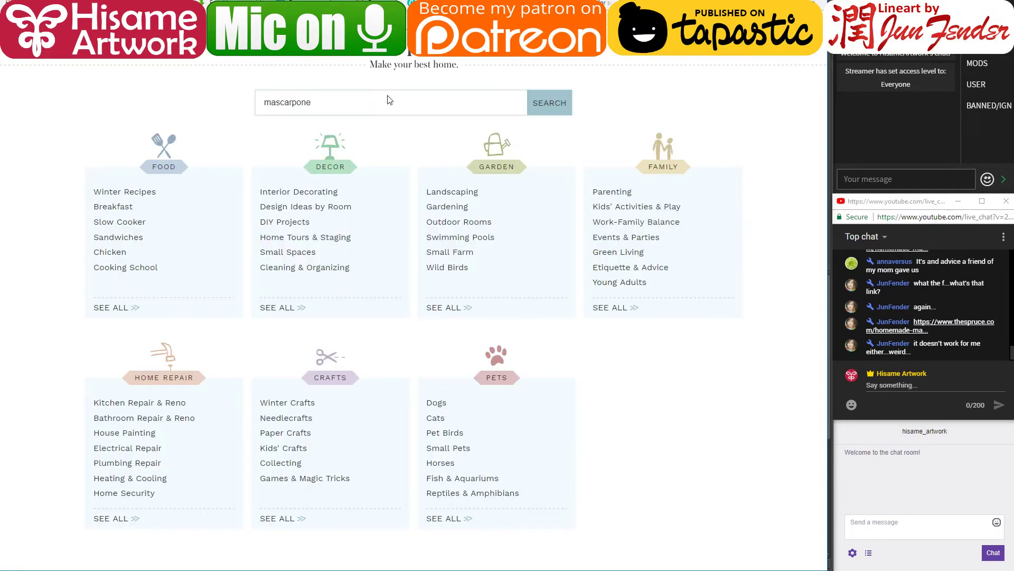
pyautogui.press('Return')
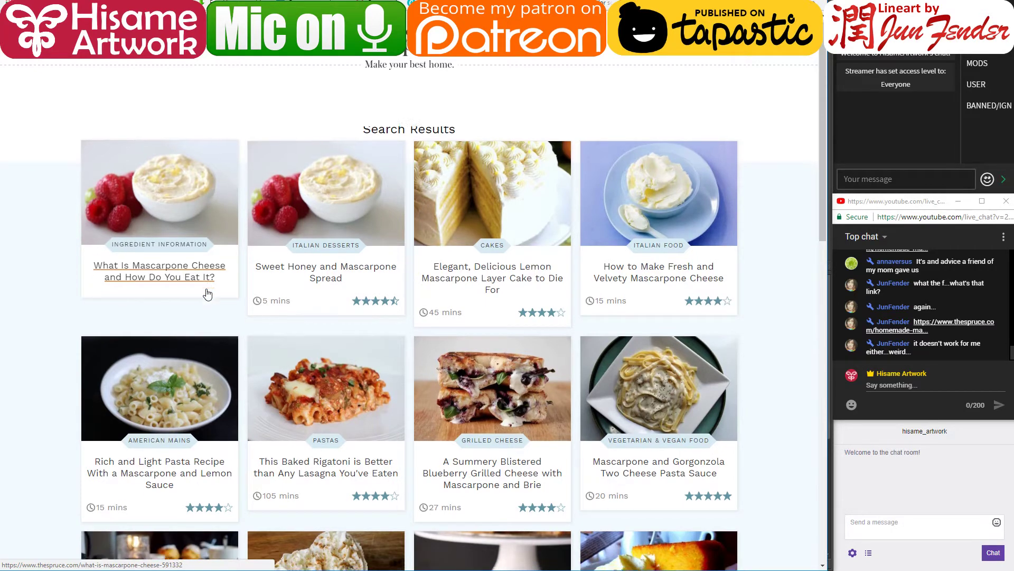
# Step: Open the homemade mascarpone cheese recipe from the search results, read through it and return to the illustration
pyautogui.scroll(-1, 208, 295)
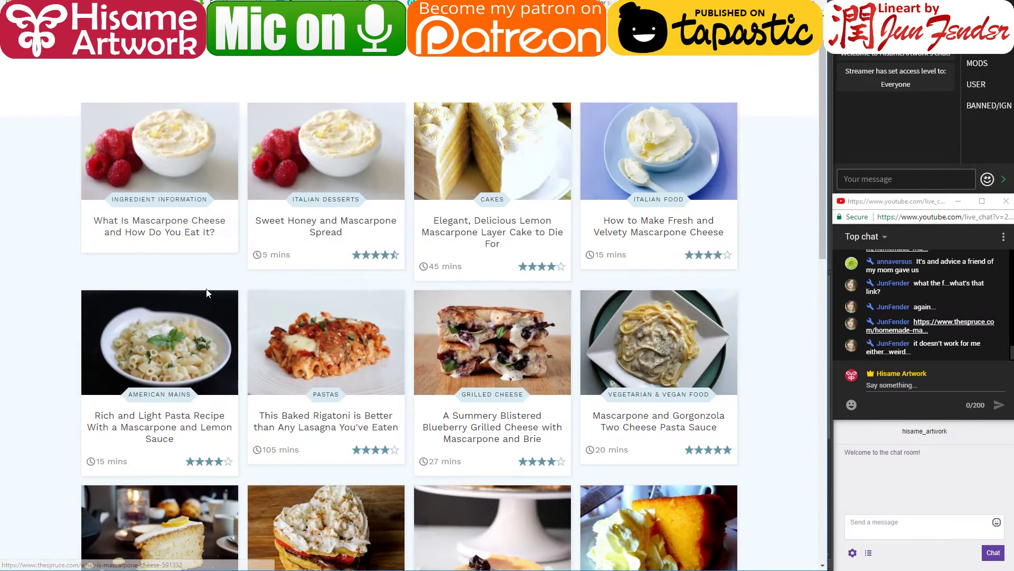
pyautogui.click(625, 234)
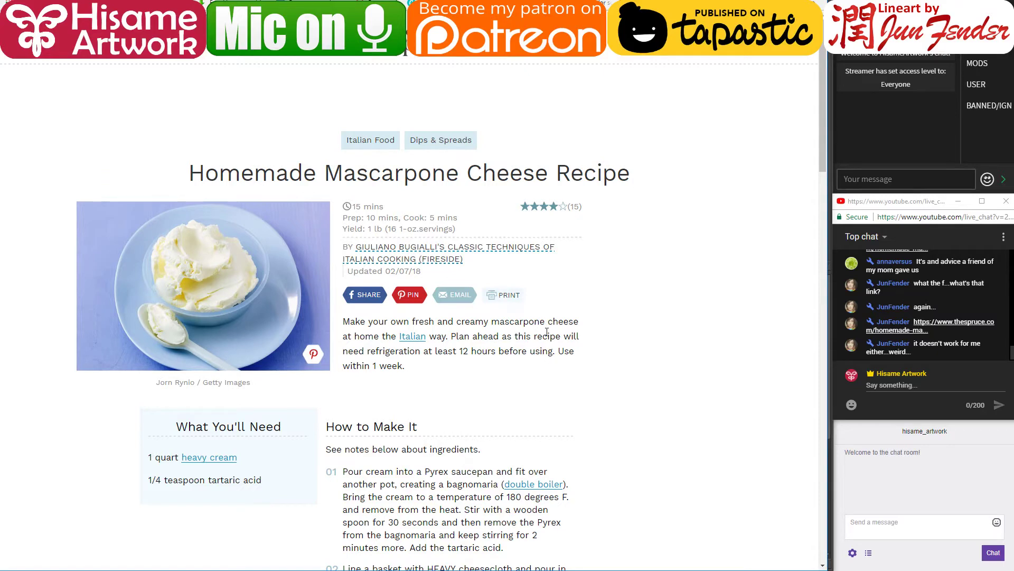
pyautogui.scroll(-4, 578, 364)
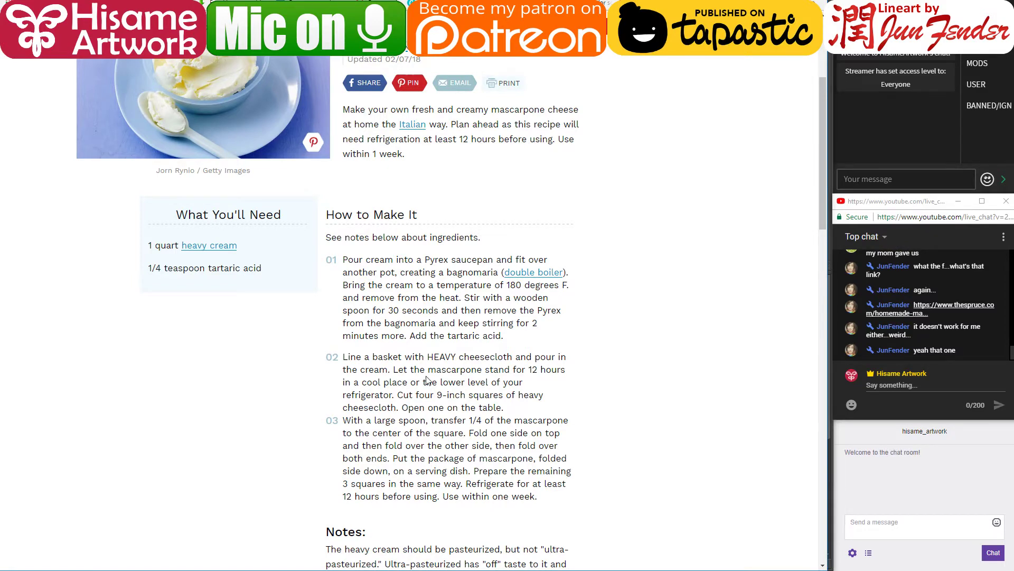
pyautogui.scroll(-5, 428, 380)
pyautogui.scroll(9, 427, 376)
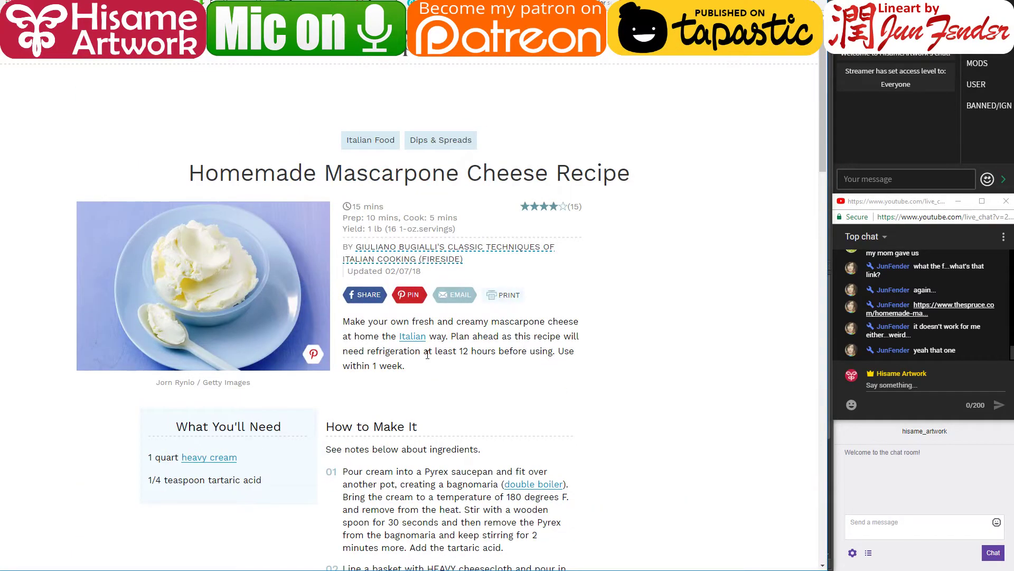
pyautogui.hotkey('alt', 'Tab')
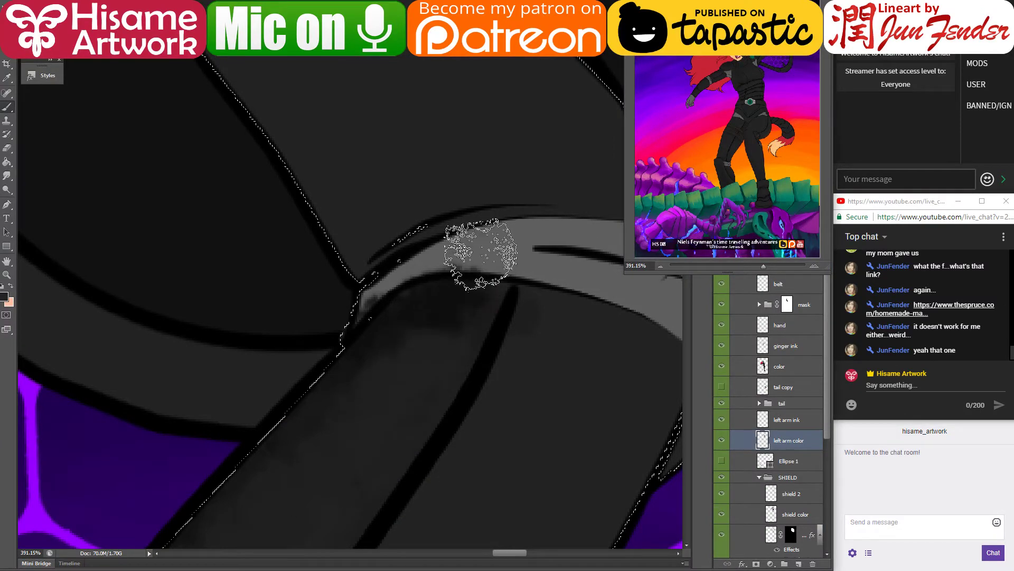
# Step: Darken the raised upper arm directly beneath the grey elbow band with soft strokes of a tone sampled from the sleeve
pyautogui.moveTo(378, 453); pyautogui.dragTo(442, 167)
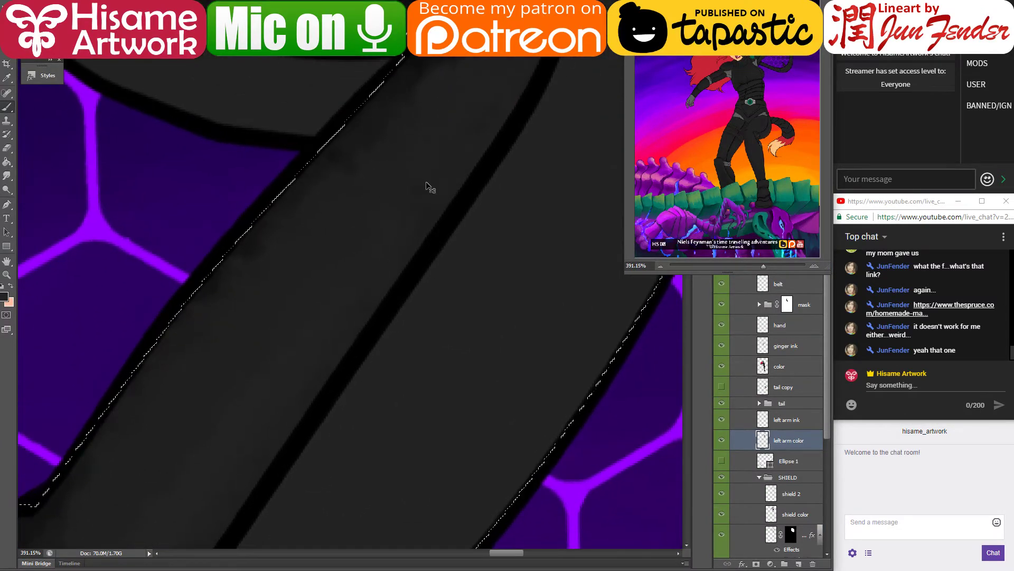
pyautogui.scroll(-3, 410, 279)
pyautogui.scroll(2, 415, 281)
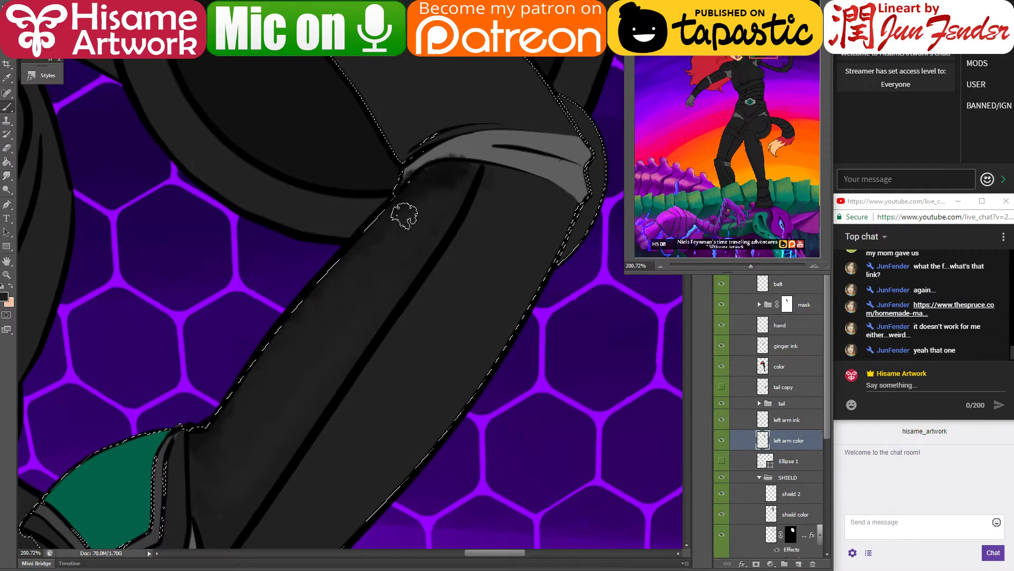
pyautogui.keyDown('alt'); pyautogui.click(412, 221); pyautogui.keyUp('alt')
pyautogui.moveTo(432, 180); pyautogui.dragTo(453, 172)
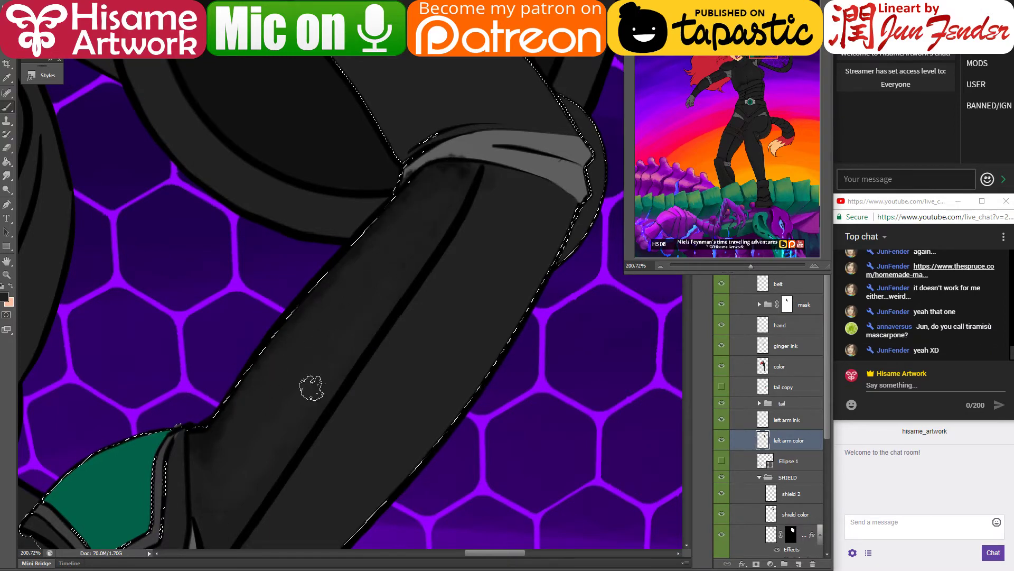
pyautogui.moveTo(460, 288); pyautogui.dragTo(377, 426)
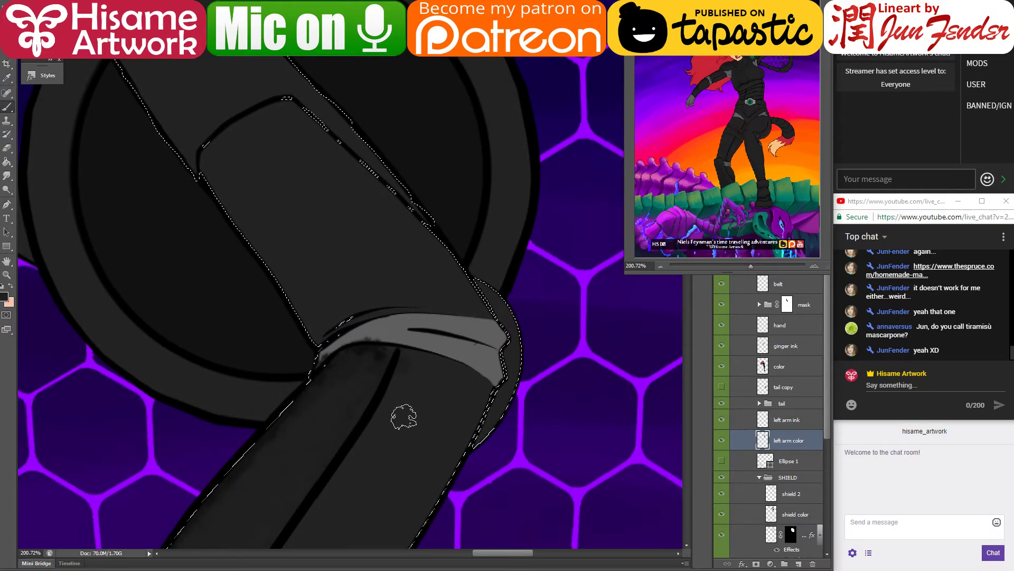
pyautogui.scroll(4, 402, 346)
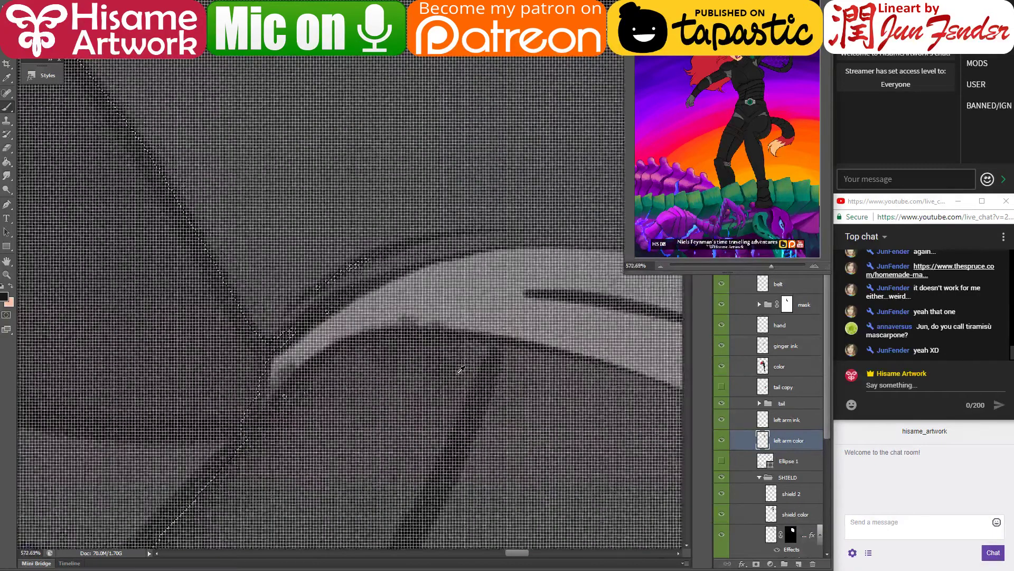
pyautogui.scroll(-2, 448, 384)
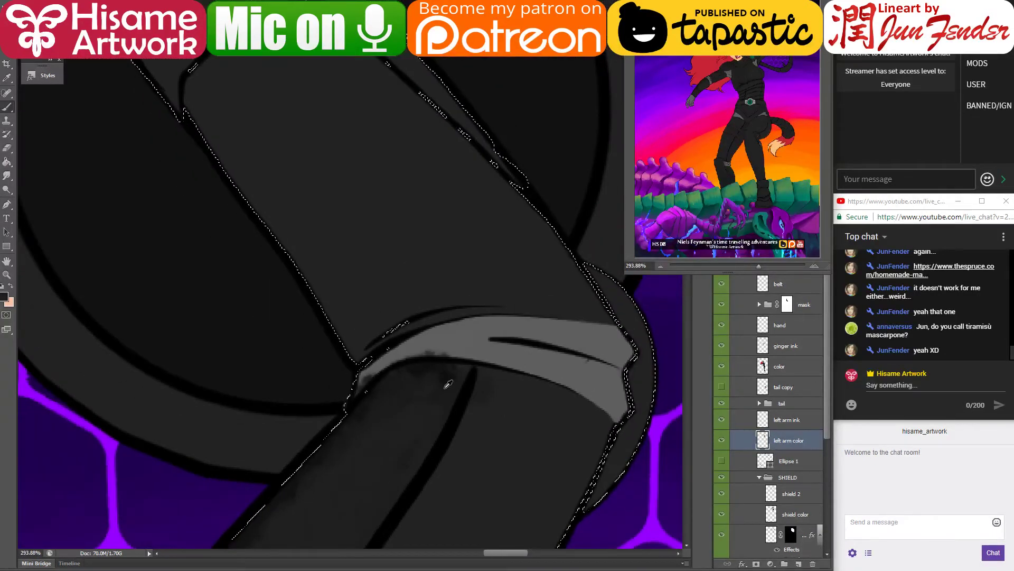
pyautogui.moveTo(411, 367)
pyautogui.mouseDown()
pyautogui.moveTo(426, 362)
pyautogui.moveTo(365, 401)
pyautogui.mouseUp()
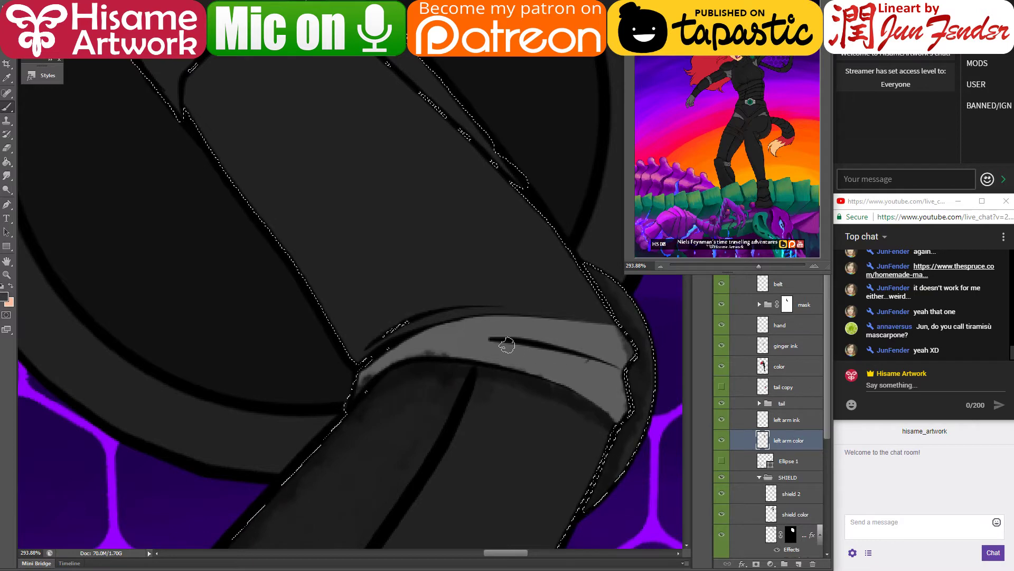
# Step: Shade the folds of the grey elbow band with soft darker grey strokes
pyautogui.moveTo(507, 344)
pyautogui.mouseDown()
pyautogui.moveTo(592, 369)
pyautogui.moveTo(527, 347)
pyautogui.mouseUp()
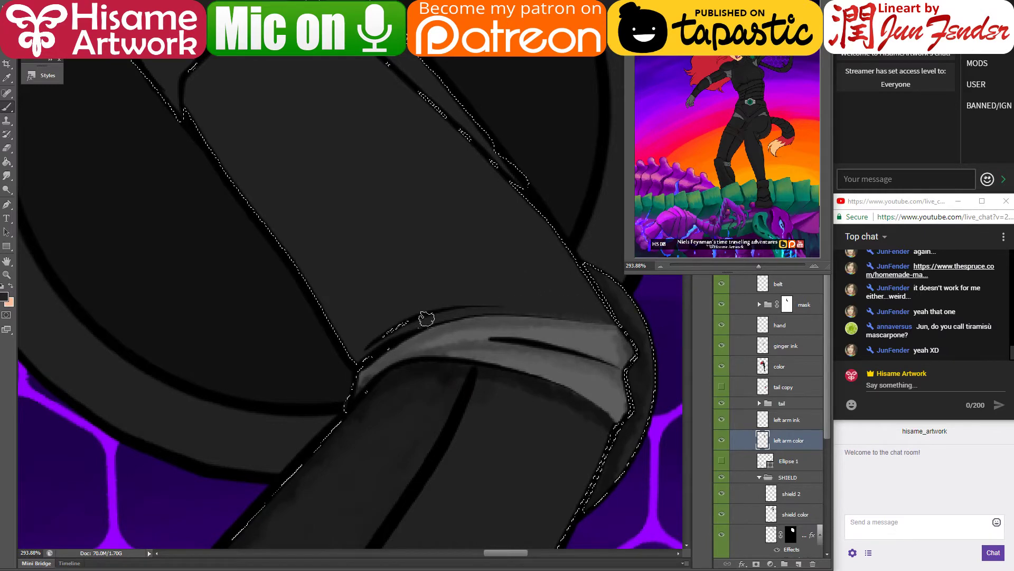
pyautogui.click(463, 345)
pyautogui.click(452, 325)
# Step: Paint a dark shadow along the forearm's lower edge just above the elbow band, using a dark tone sampled from the sleeve
pyautogui.keyDown('alt'); pyautogui.click(410, 365); pyautogui.keyUp('alt')
pyautogui.moveTo(362, 349); pyautogui.dragTo(474, 303)
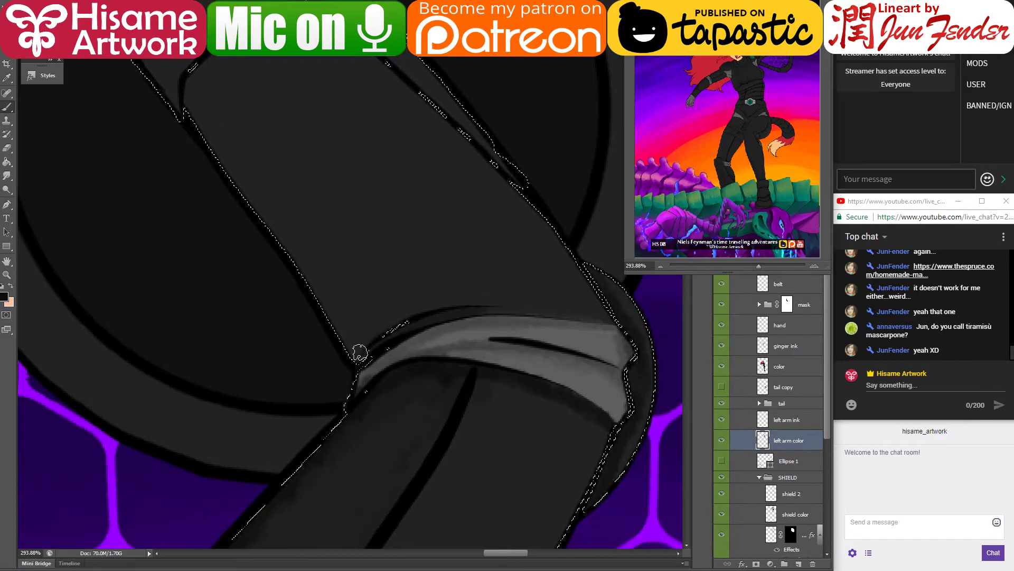
pyautogui.moveTo(360, 354)
pyautogui.mouseDown()
pyautogui.moveTo(511, 313)
pyautogui.moveTo(624, 323)
pyautogui.mouseUp()
pyautogui.hotkey('ctrl', 'z')
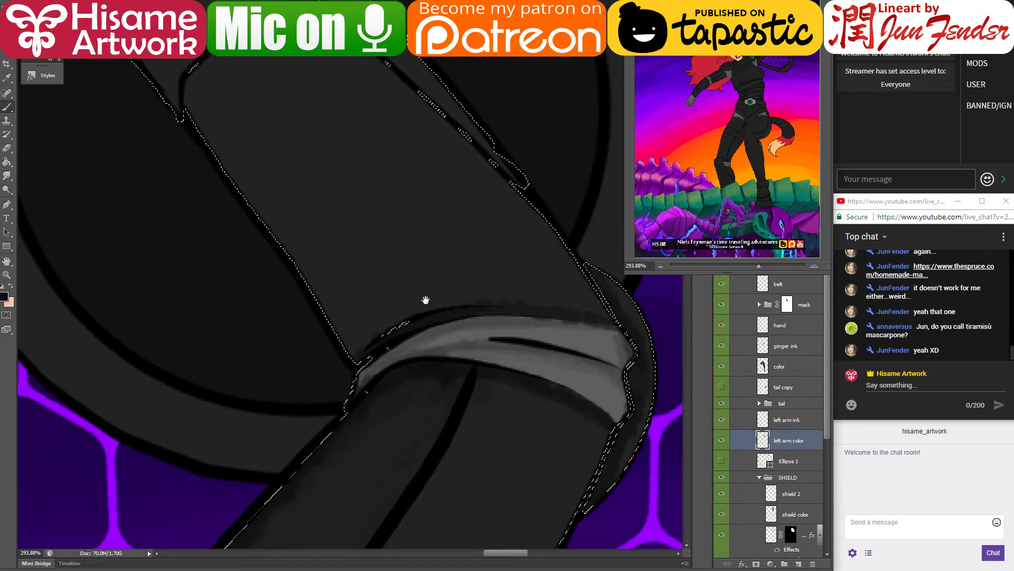
# Step: Shade the forearm panel between the curved seam and the elbow band with soft dark strokes, blending with sampled tones
pyautogui.hotkey('ctrl', 'd')
pyautogui.moveTo(426, 297); pyautogui.dragTo(443, 383)
pyautogui.hotkey('ctrl', 'shift', 'd')
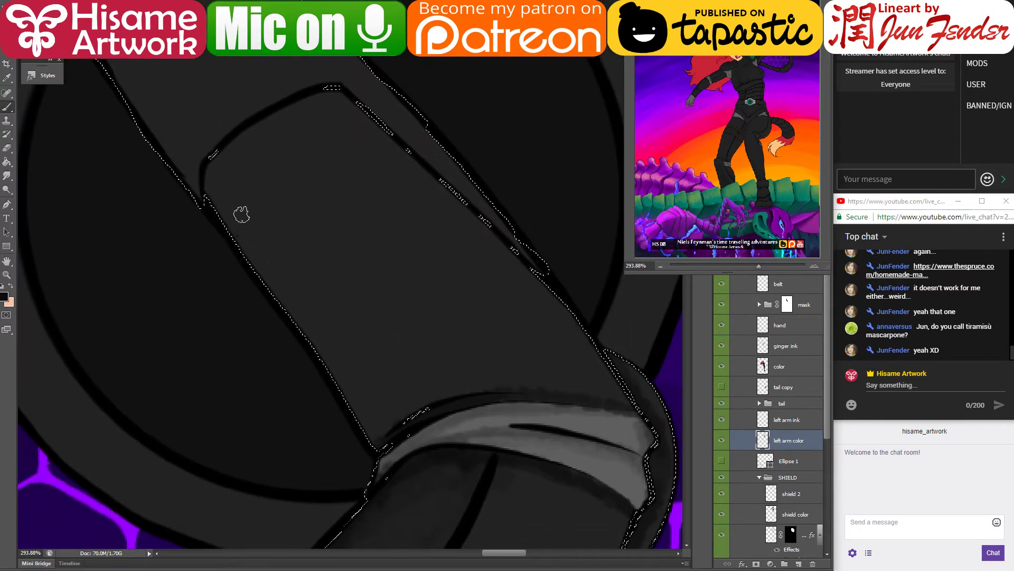
pyautogui.moveTo(276, 120)
pyautogui.mouseDown()
pyautogui.moveTo(234, 151)
pyautogui.moveTo(211, 208)
pyautogui.moveTo(227, 166)
pyautogui.moveTo(242, 169)
pyautogui.moveTo(264, 259)
pyautogui.moveTo(358, 389)
pyautogui.moveTo(351, 390)
pyautogui.moveTo(362, 415)
pyautogui.moveTo(360, 382)
pyautogui.moveTo(402, 410)
pyautogui.moveTo(365, 433)
pyautogui.moveTo(382, 397)
pyautogui.moveTo(449, 386)
pyautogui.moveTo(372, 403)
pyautogui.moveTo(500, 382)
pyautogui.moveTo(377, 369)
pyautogui.moveTo(255, 217)
pyautogui.moveTo(243, 165)
pyautogui.moveTo(280, 121)
pyautogui.moveTo(375, 90)
pyautogui.mouseUp()
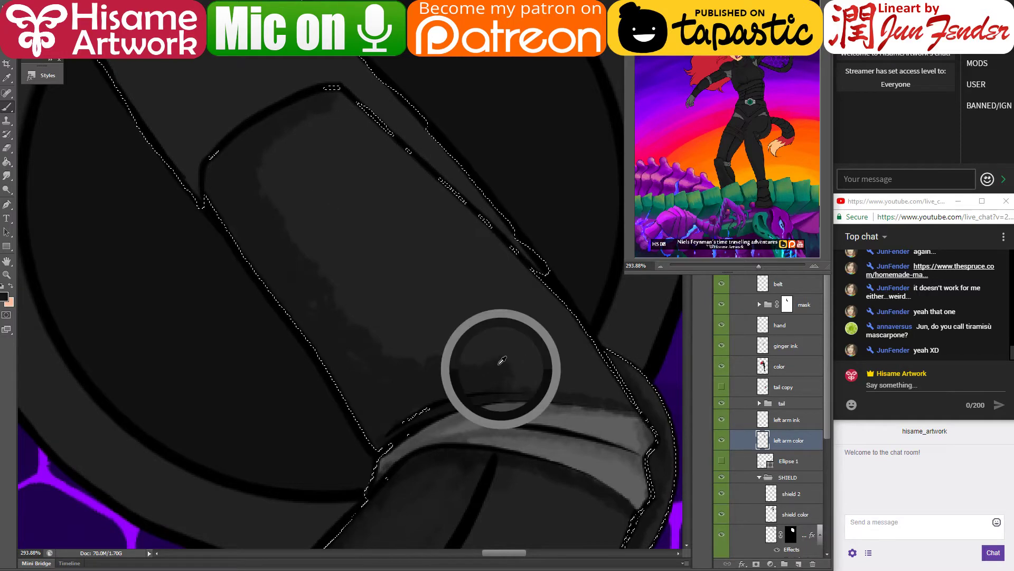
pyautogui.moveTo(330, 103)
pyautogui.mouseDown()
pyautogui.moveTo(344, 279)
pyautogui.moveTo(297, 170)
pyautogui.moveTo(314, 292)
pyautogui.moveTo(322, 276)
pyautogui.moveTo(406, 350)
pyautogui.moveTo(471, 367)
pyautogui.moveTo(433, 345)
pyautogui.moveTo(335, 191)
pyautogui.moveTo(353, 122)
pyautogui.moveTo(310, 226)
pyautogui.moveTo(283, 222)
pyautogui.mouseUp()
pyautogui.keyDown('alt'); pyautogui.click(275, 128); pyautogui.keyUp('alt')
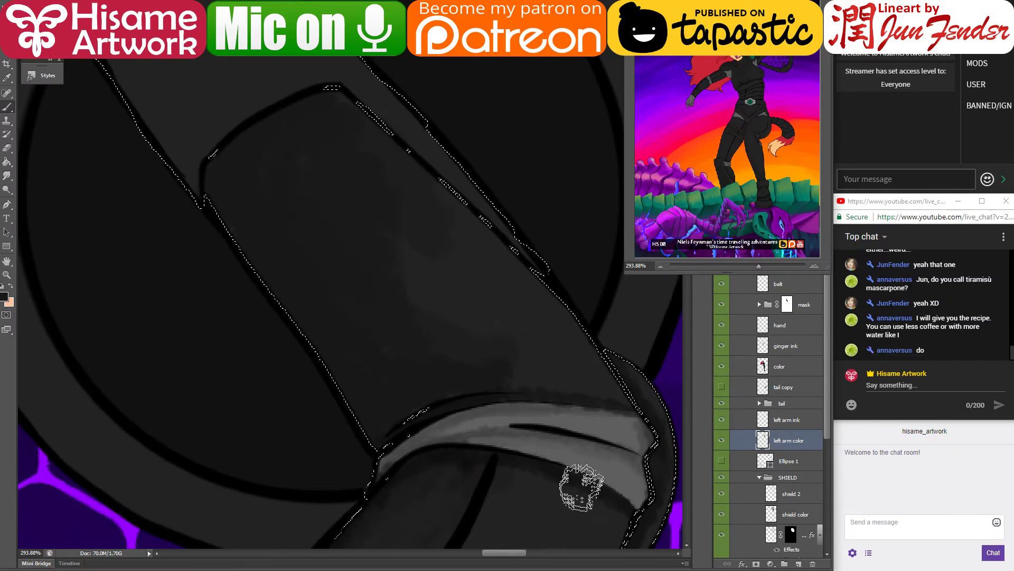
pyautogui.hotkey('ctrl', 'd')
pyautogui.moveTo(590, 350)
pyautogui.mouseDown()
pyautogui.moveTo(551, 385)
pyautogui.moveTo(565, 376)
pyautogui.mouseUp()
pyautogui.hotkey('ctrl', 'shift', 'd')
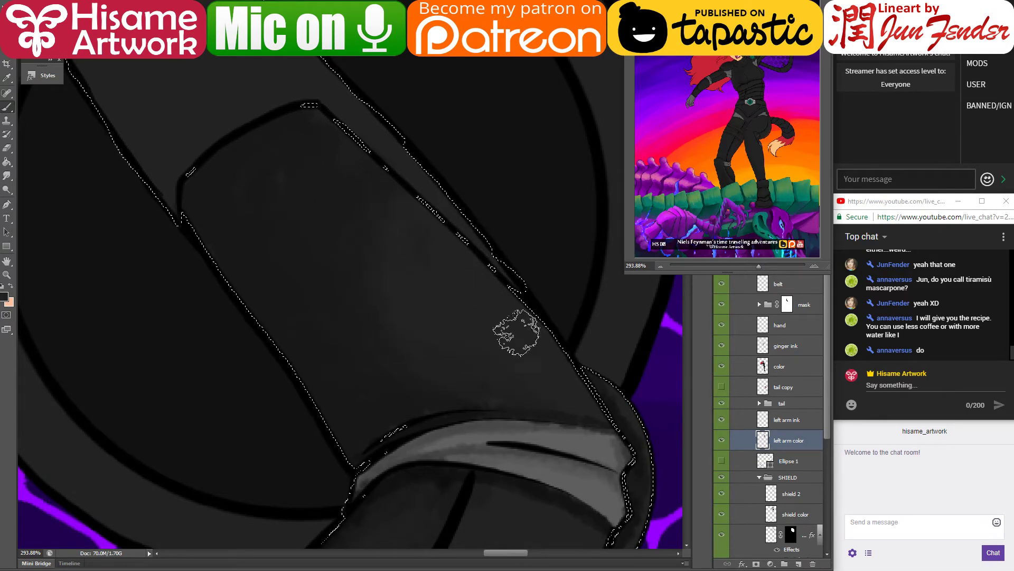
# Step: Touch up the soft shading on the raised upper arm below the elbow band
pyautogui.moveTo(577, 419); pyautogui.dragTo(502, 187)
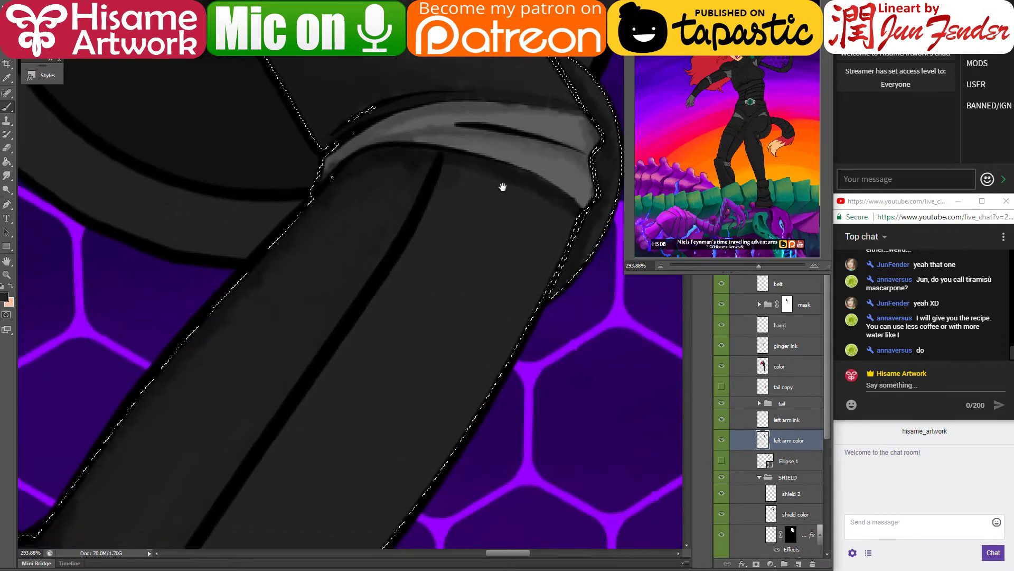
pyautogui.moveTo(427, 374)
pyautogui.mouseDown()
pyautogui.moveTo(477, 247)
pyautogui.moveTo(550, 159)
pyautogui.moveTo(523, 166)
pyautogui.mouseUp()
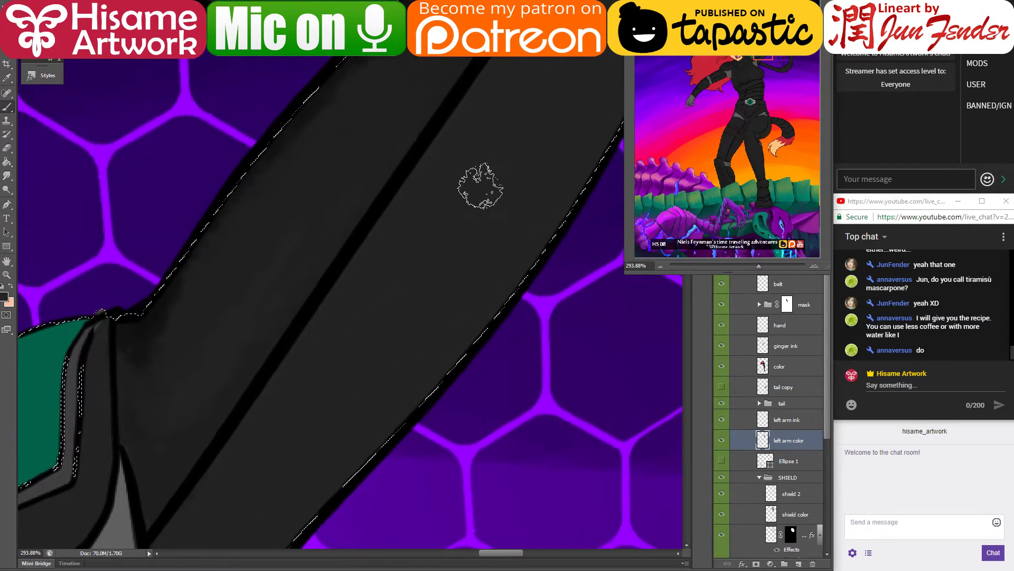
pyautogui.scroll(-5, 465, 211)
pyautogui.scroll(3, 447, 143)
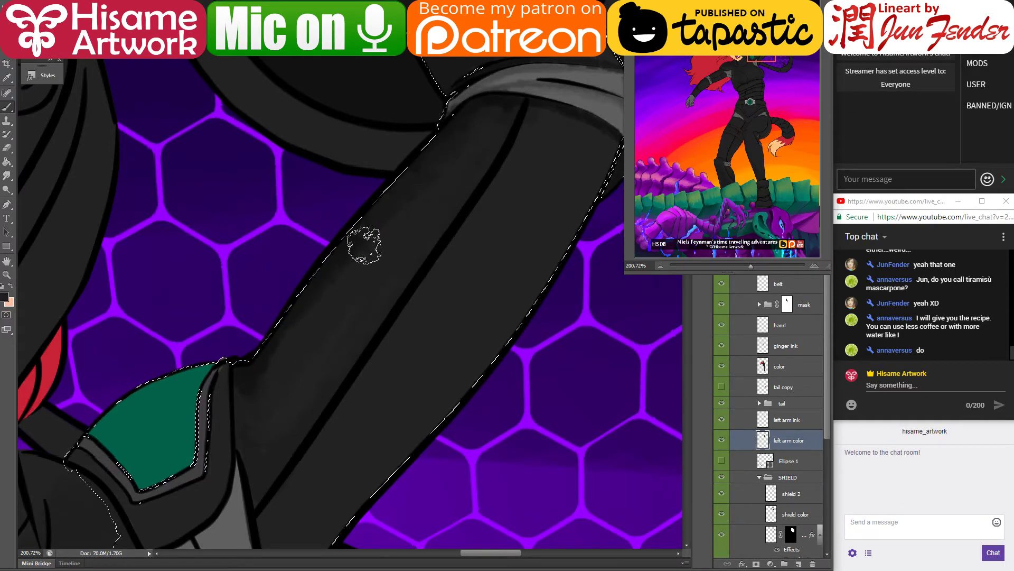
pyautogui.moveTo(476, 287); pyautogui.dragTo(397, 314)
pyautogui.moveTo(437, 107); pyautogui.dragTo(407, 356)
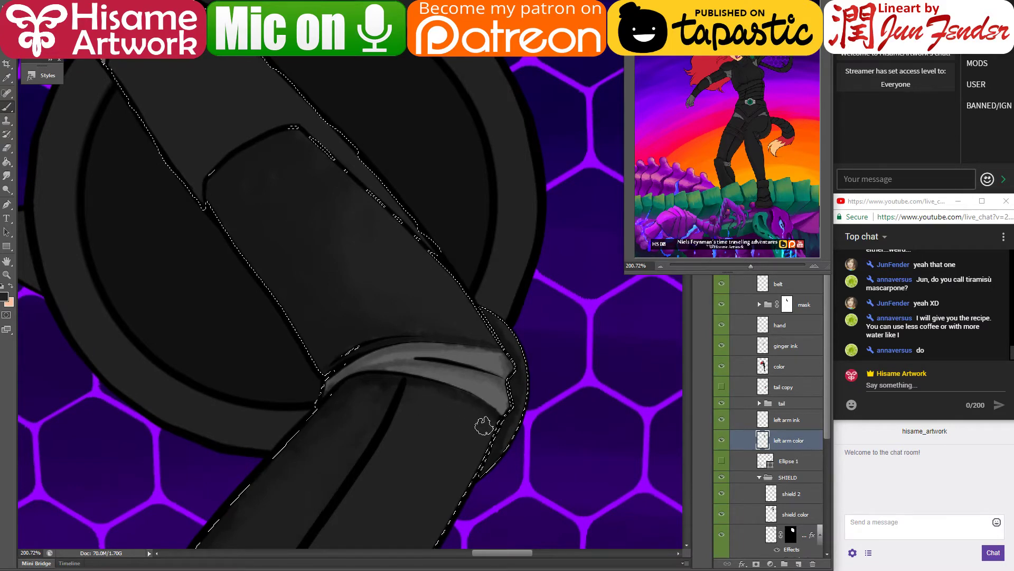
# Step: Shade the forearm section between the wrist and the curved seam with soft dark strokes and a sampled tone
pyautogui.moveTo(396, 276); pyautogui.dragTo(548, 435)
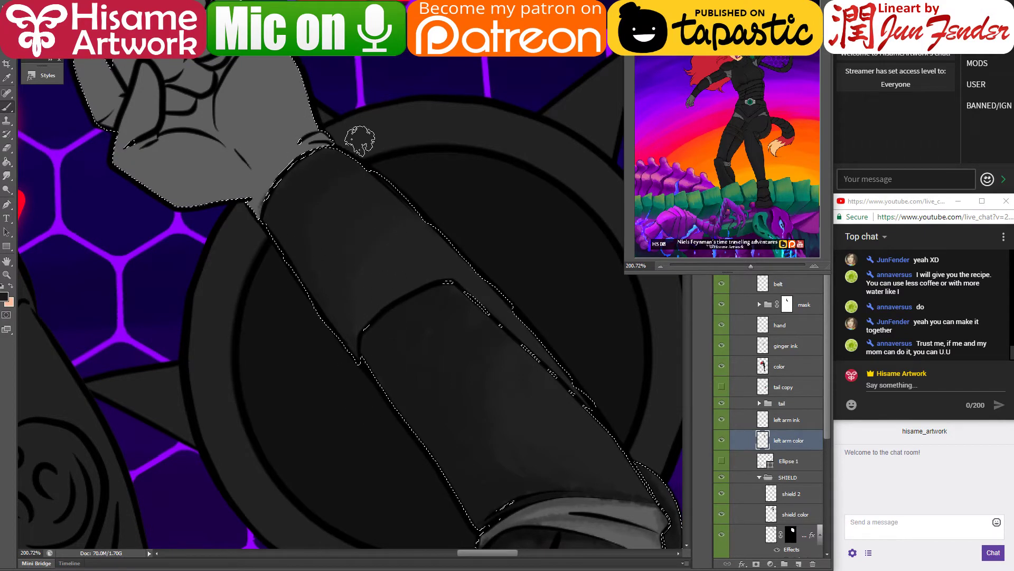
pyautogui.keyDown('alt'); pyautogui.click(391, 205); pyautogui.keyUp('alt')
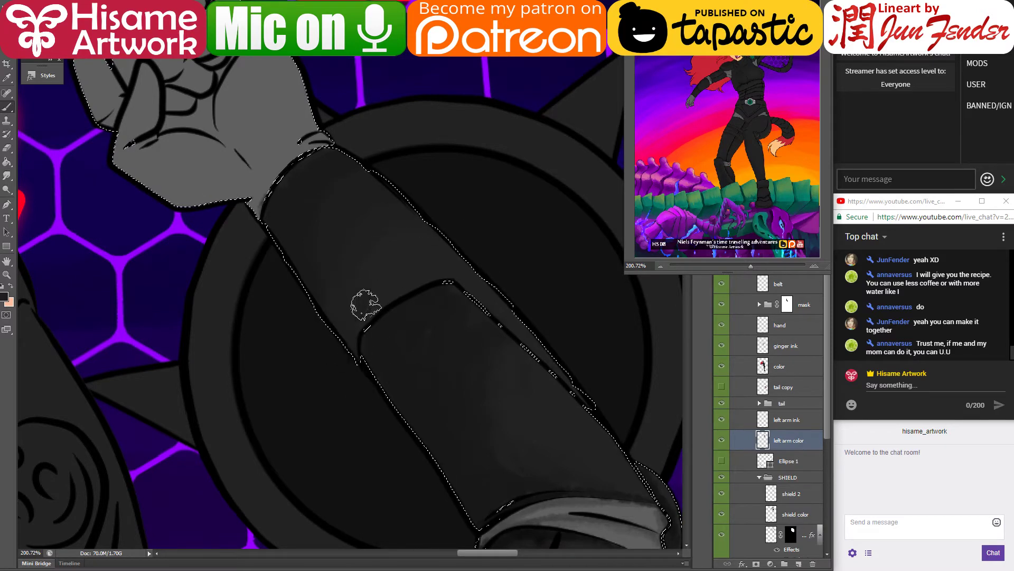
pyautogui.moveTo(403, 233); pyautogui.dragTo(430, 265)
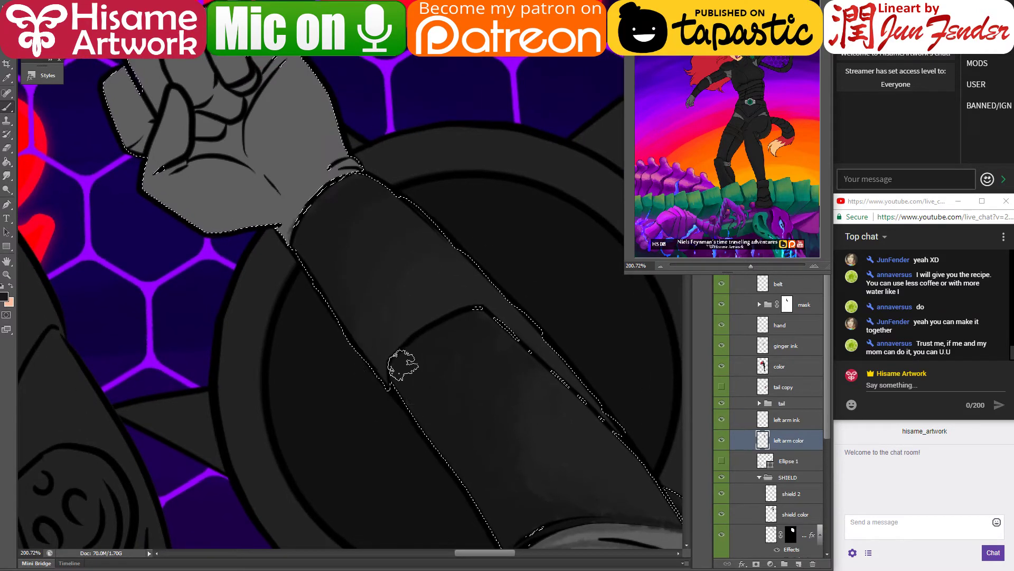
pyautogui.press('[')
# Step: Shade the grey gloved fist with darker grey strokes along the heel of the palm, the wrist, the thumb and the fingers
pyautogui.moveTo(411, 344); pyautogui.dragTo(508, 491)
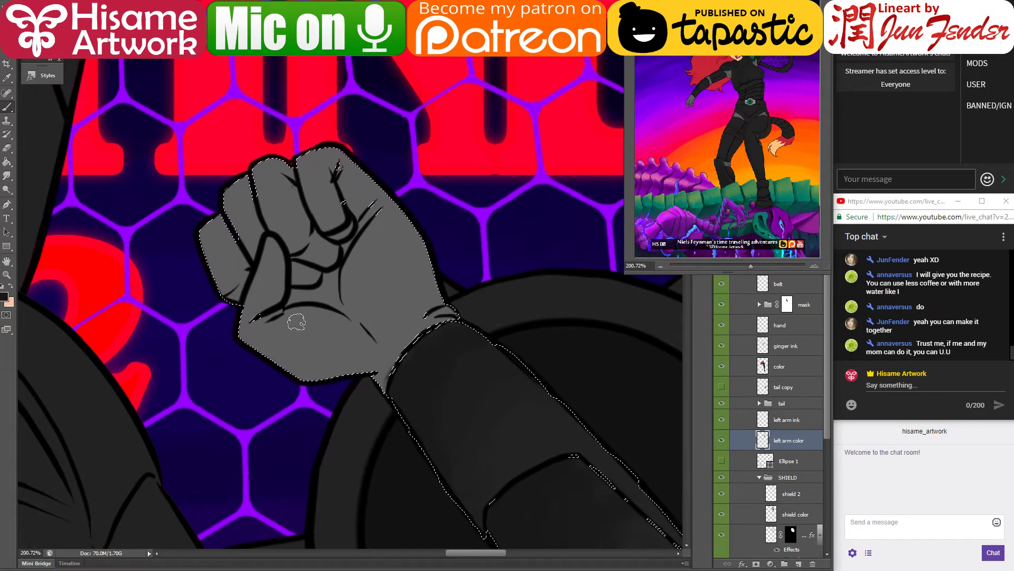
pyautogui.moveTo(255, 336)
pyautogui.mouseDown()
pyautogui.moveTo(296, 368)
pyautogui.moveTo(334, 362)
pyautogui.moveTo(375, 374)
pyautogui.moveTo(253, 331)
pyautogui.moveTo(285, 346)
pyautogui.moveTo(349, 336)
pyautogui.moveTo(273, 341)
pyautogui.moveTo(376, 347)
pyautogui.moveTo(370, 371)
pyautogui.moveTo(438, 308)
pyautogui.moveTo(394, 344)
pyautogui.mouseUp()
pyautogui.moveTo(446, 298)
pyautogui.mouseDown()
pyautogui.moveTo(391, 338)
pyautogui.moveTo(398, 317)
pyautogui.moveTo(401, 344)
pyautogui.moveTo(454, 305)
pyautogui.moveTo(412, 338)
pyautogui.moveTo(370, 350)
pyautogui.mouseUp()
pyautogui.keyDown('alt'); pyautogui.click(295, 360); pyautogui.keyUp('alt')
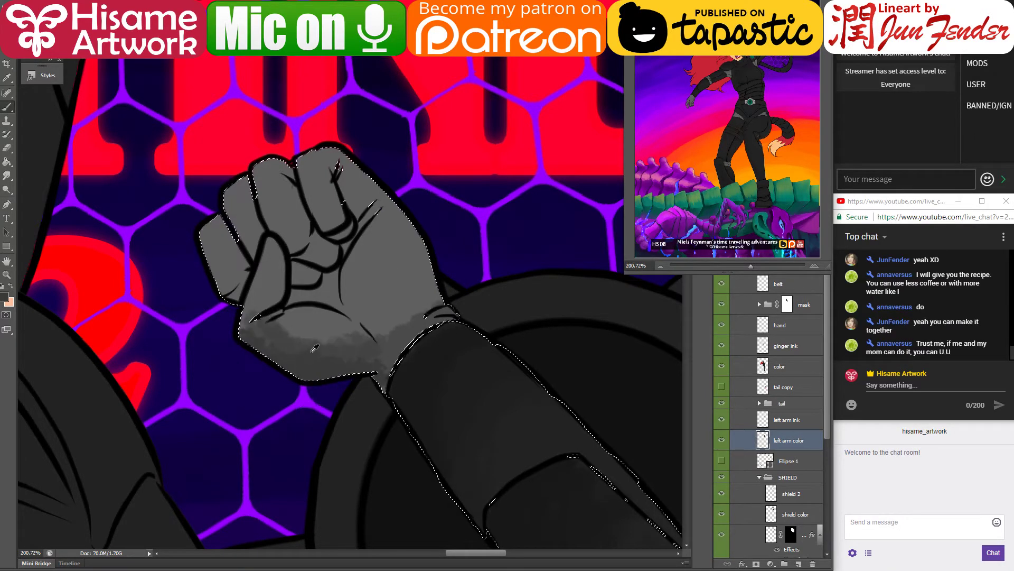
pyautogui.moveTo(263, 326)
pyautogui.mouseDown()
pyautogui.moveTo(317, 245)
pyautogui.moveTo(332, 261)
pyautogui.moveTo(320, 303)
pyautogui.moveTo(261, 292)
pyautogui.moveTo(293, 238)
pyautogui.moveTo(336, 272)
pyautogui.moveTo(338, 302)
pyautogui.moveTo(357, 280)
pyautogui.mouseUp()
pyautogui.moveTo(348, 198); pyautogui.dragTo(355, 177)
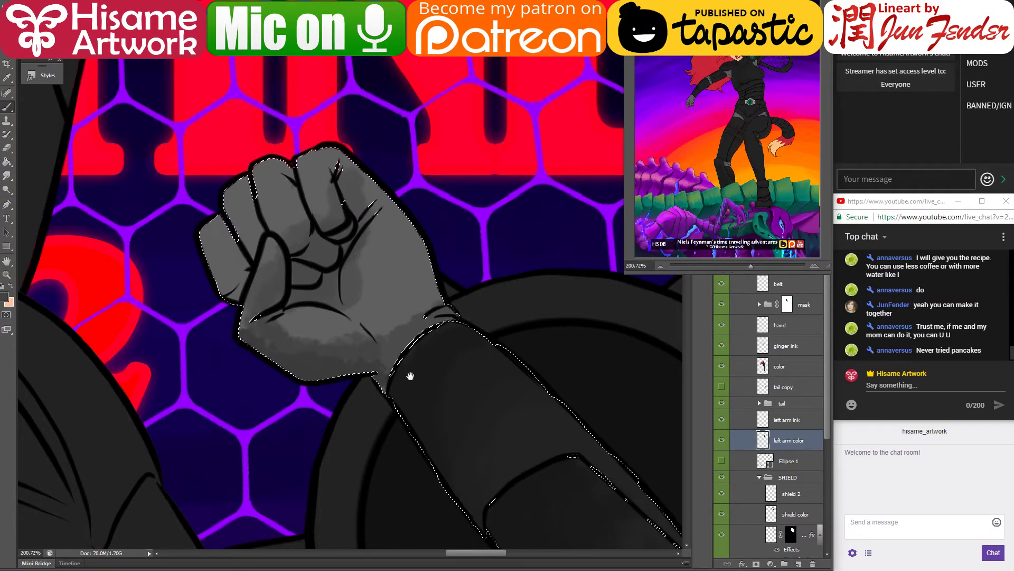
pyautogui.moveTo(418, 376); pyautogui.dragTo(429, 400)
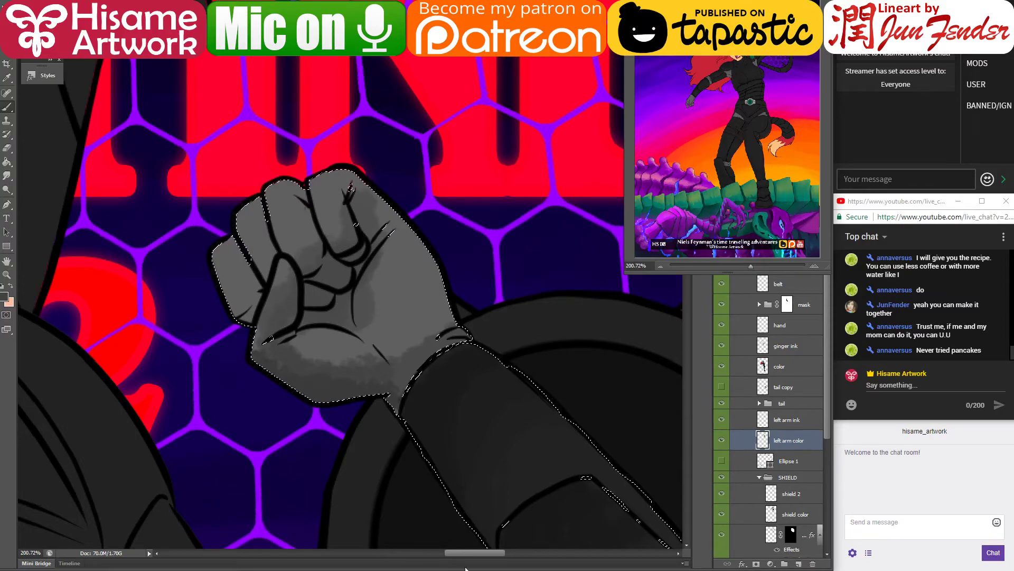
# Step: Search Google for "clatite" in the browser, view the results and return to the illustration
pyautogui.hotkey('alt', 'Tab')
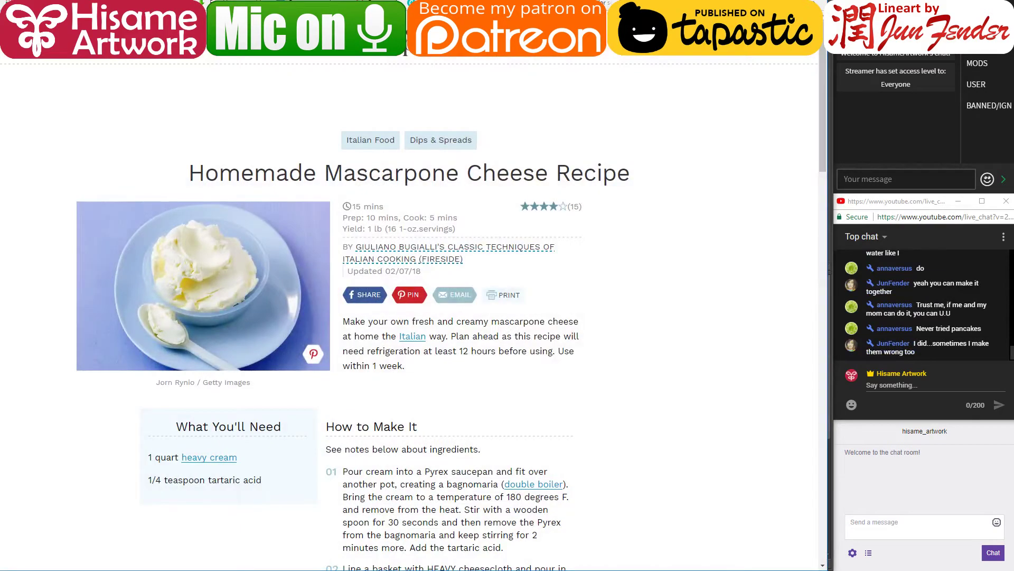
pyautogui.hotkey('ctrl', 'Tab')
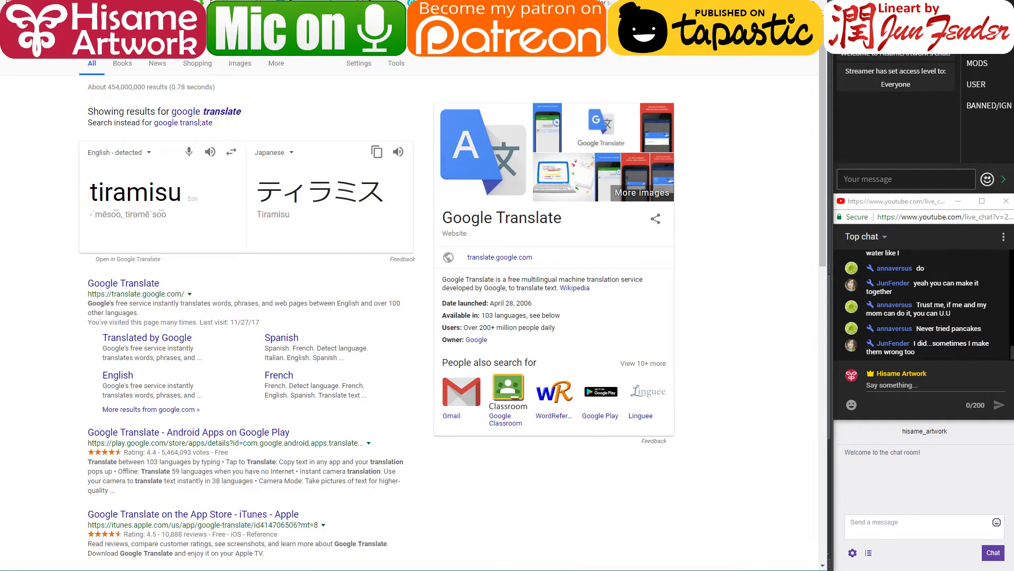
pyautogui.write('c')
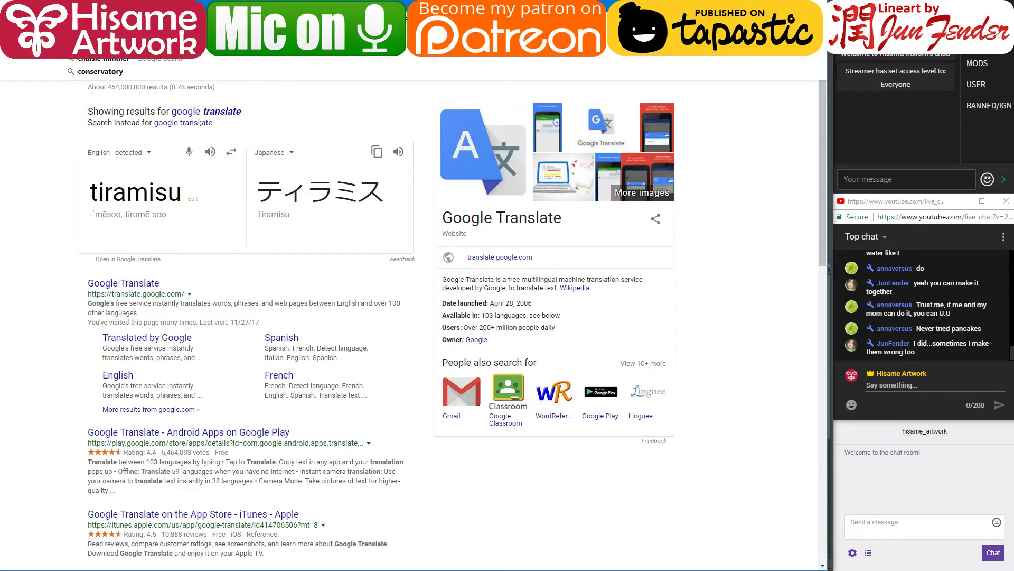
pyautogui.write('latite')
pyautogui.press('Return')
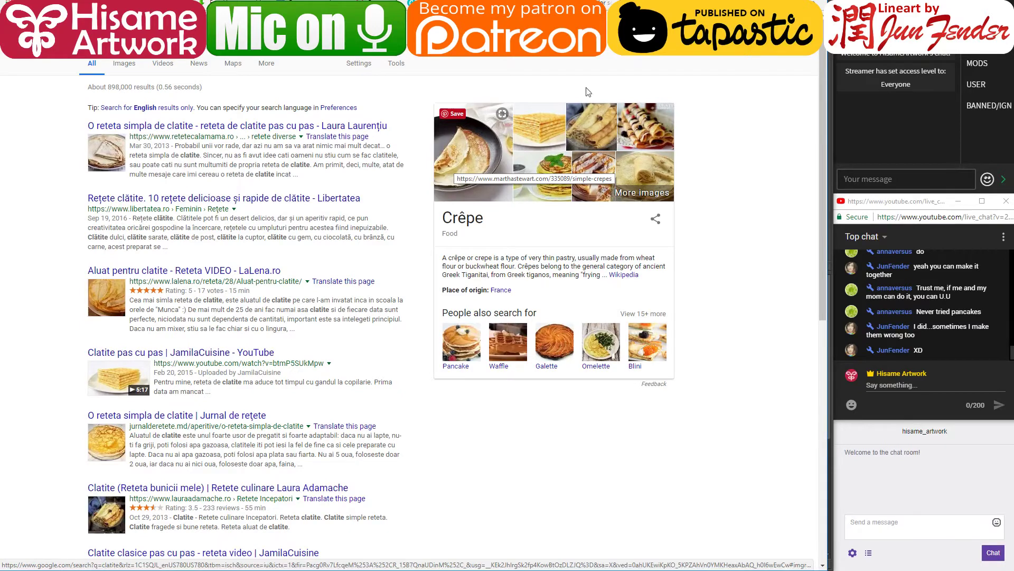
pyautogui.hotkey('alt', 'Tab')
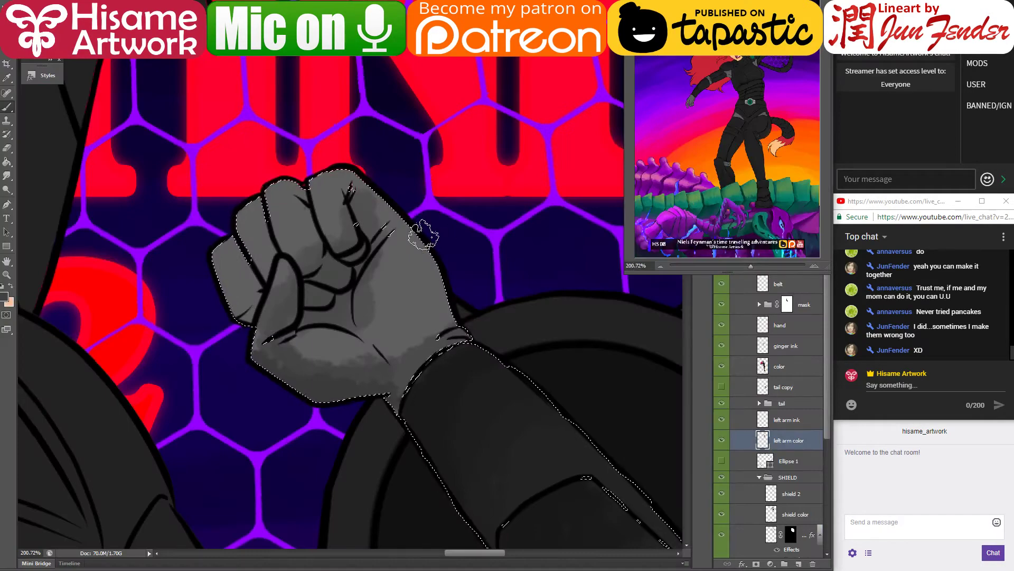
# Step: Blend the shading on the thumb and the heel of the palm of the gloved fist with sampled greys
pyautogui.keyDown('alt'); pyautogui.click(260, 249); pyautogui.keyUp('alt')
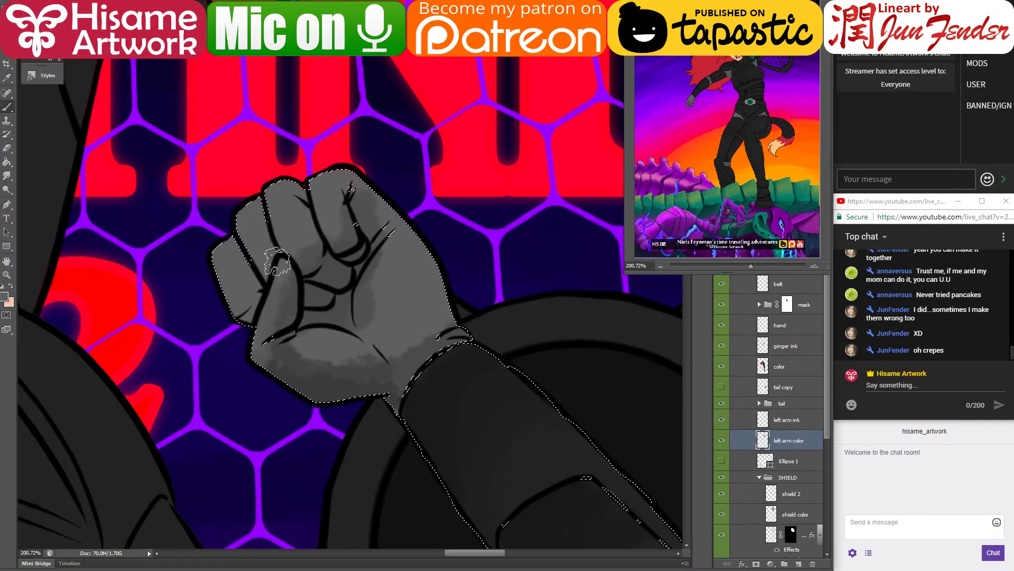
pyautogui.moveTo(277, 262)
pyautogui.mouseDown()
pyautogui.moveTo(266, 311)
pyautogui.moveTo(282, 262)
pyautogui.mouseUp()
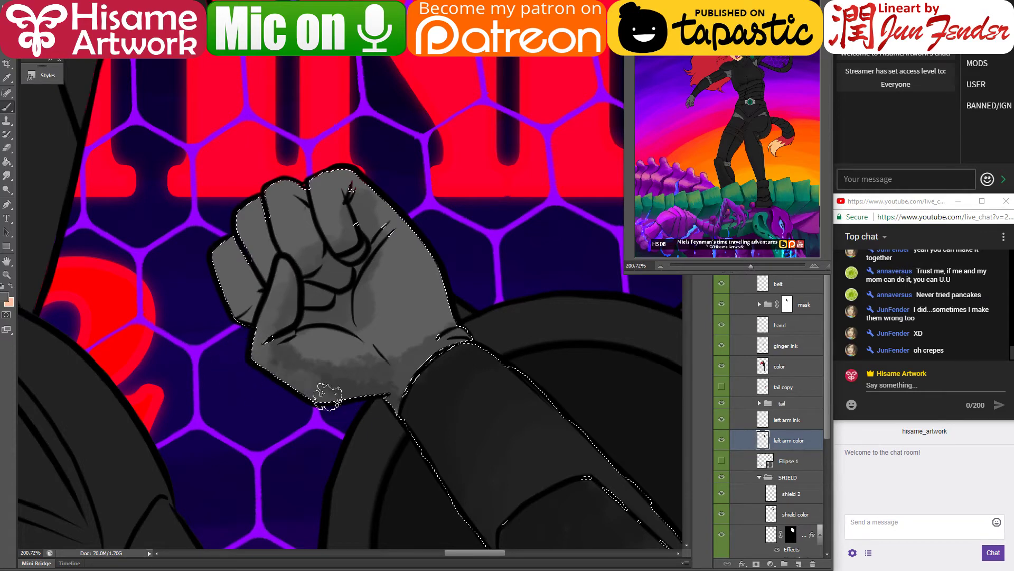
pyautogui.keyDown('alt'); pyautogui.click(290, 351); pyautogui.keyUp('alt')
pyautogui.moveTo(292, 349)
pyautogui.mouseDown()
pyautogui.moveTo(301, 341)
pyautogui.moveTo(325, 349)
pyautogui.moveTo(350, 315)
pyautogui.moveTo(376, 241)
pyautogui.moveTo(363, 347)
pyautogui.moveTo(306, 335)
pyautogui.mouseUp()
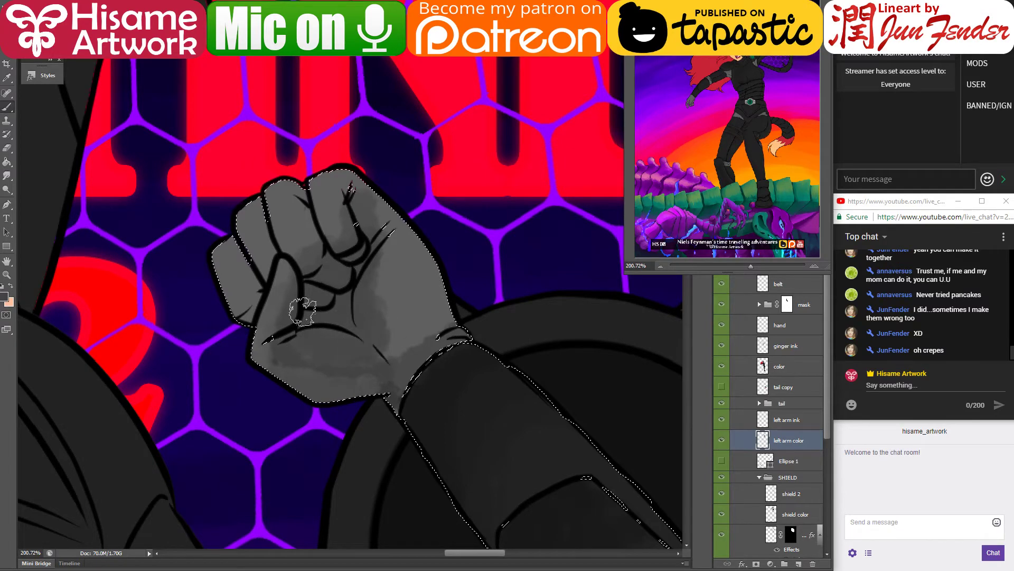
pyautogui.keyDown('alt'); pyautogui.click(280, 280); pyautogui.keyUp('alt')
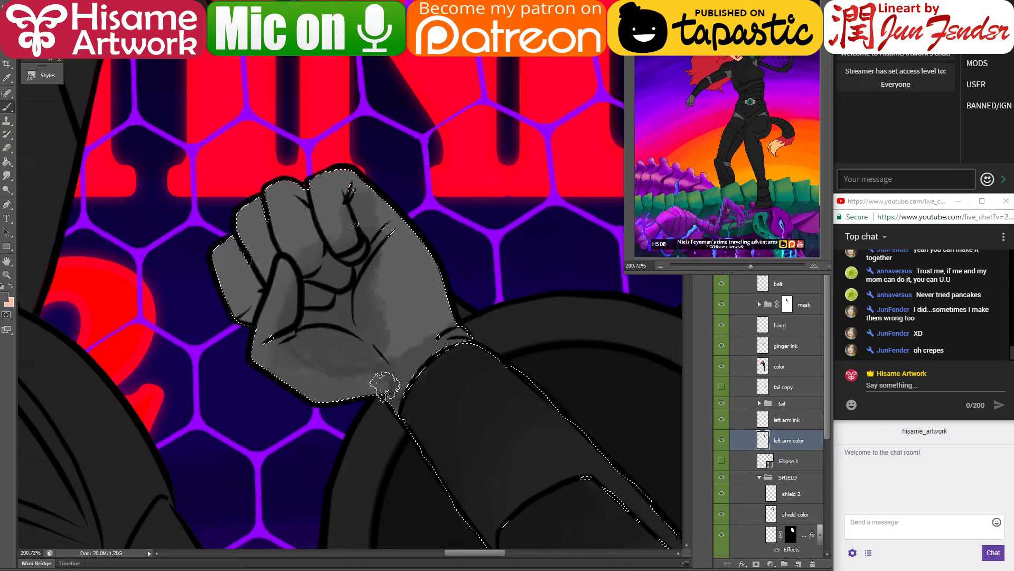
# Step: Smooth the grey shading across the wrist side and centre of the palm with sampled tones and clear the selection
pyautogui.keyDown('alt'); pyautogui.click(376, 372); pyautogui.keyUp('alt')
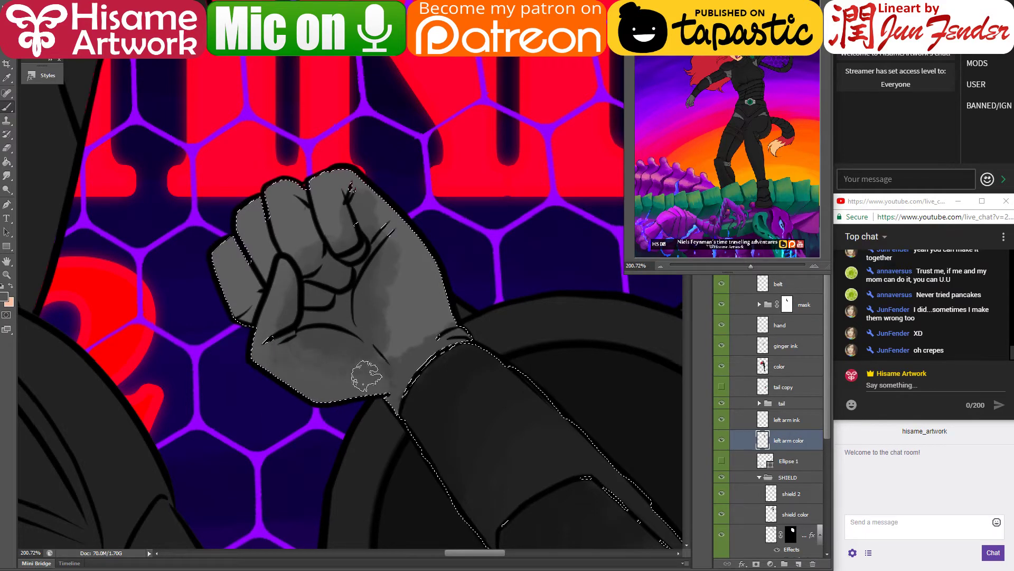
pyautogui.keyDown('alt'); pyautogui.click(335, 331); pyautogui.keyUp('alt')
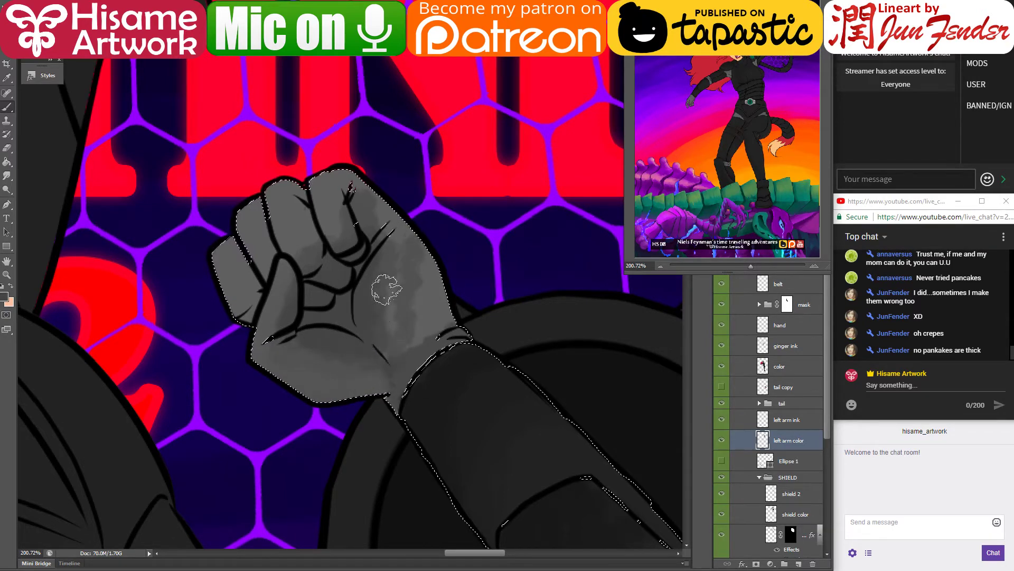
pyautogui.keyDown('alt'); pyautogui.click(390, 230); pyautogui.keyUp('alt')
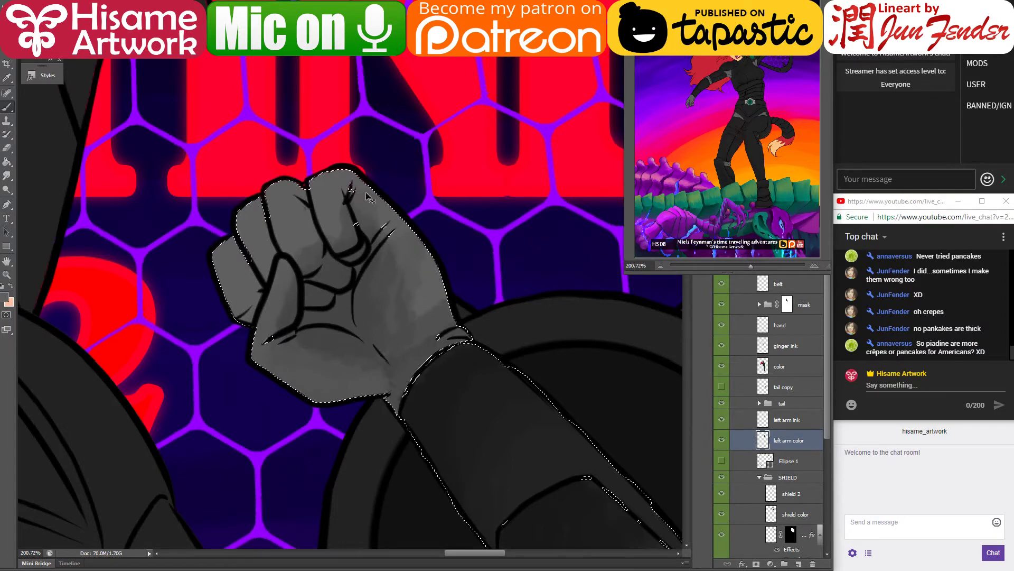
pyautogui.hotkey('ctrl', 'd')
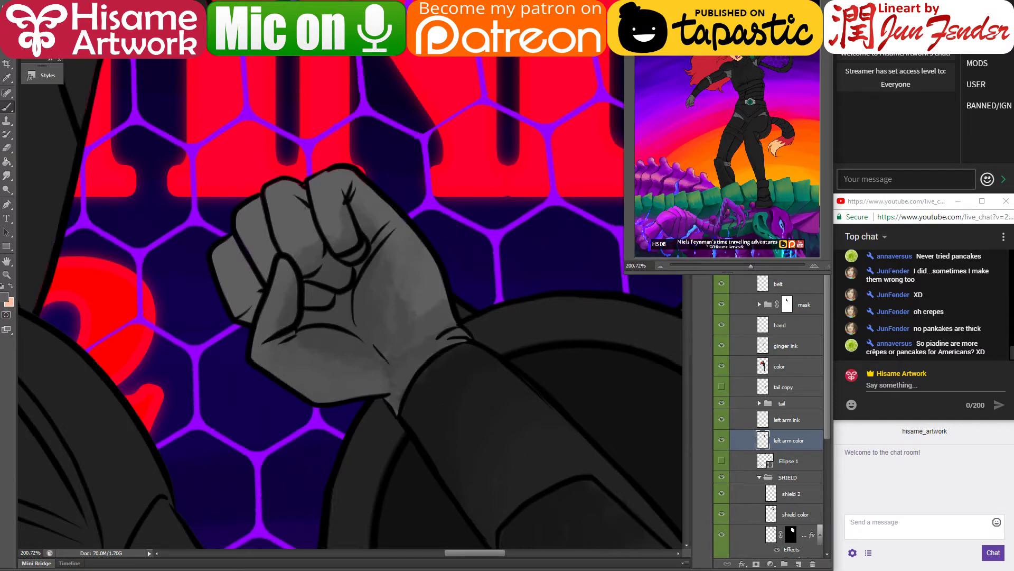
# Step: Switch to the browser, search Google for "piadina" and open the Wikipedia picture of the dish
pyautogui.hotkey('alt', 'Tab')
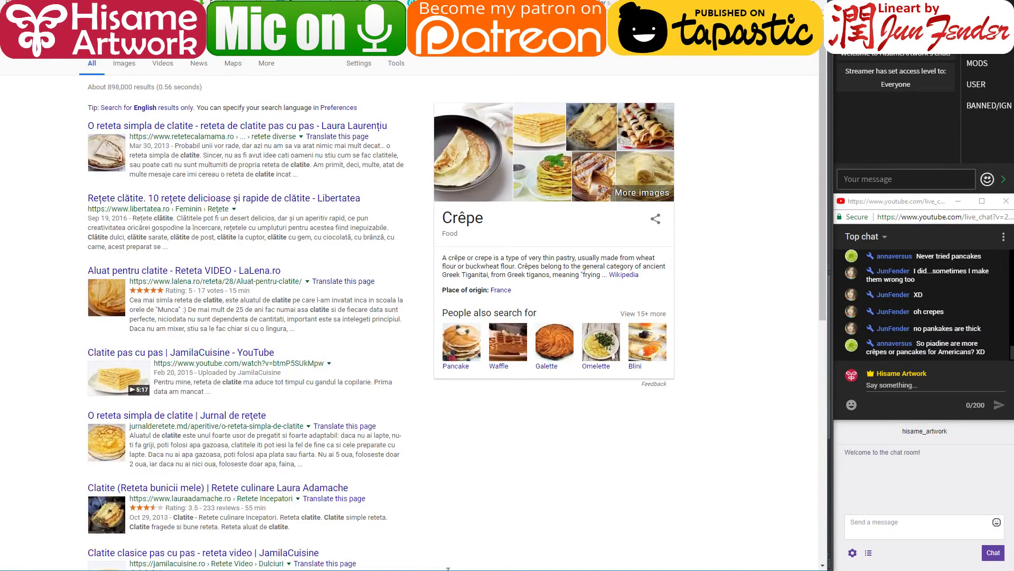
pyautogui.click(198, 38)
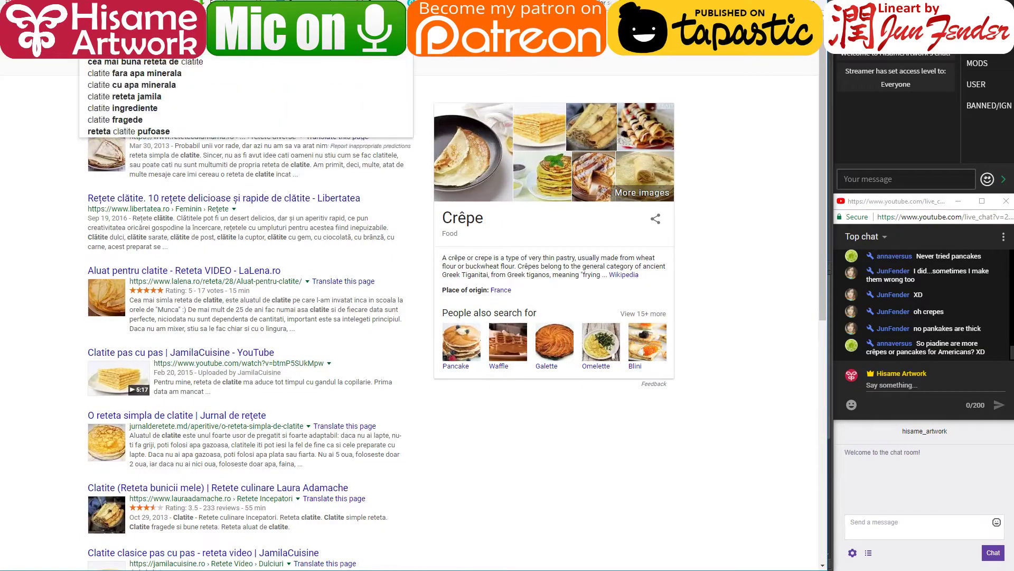
pyautogui.write('piadina')
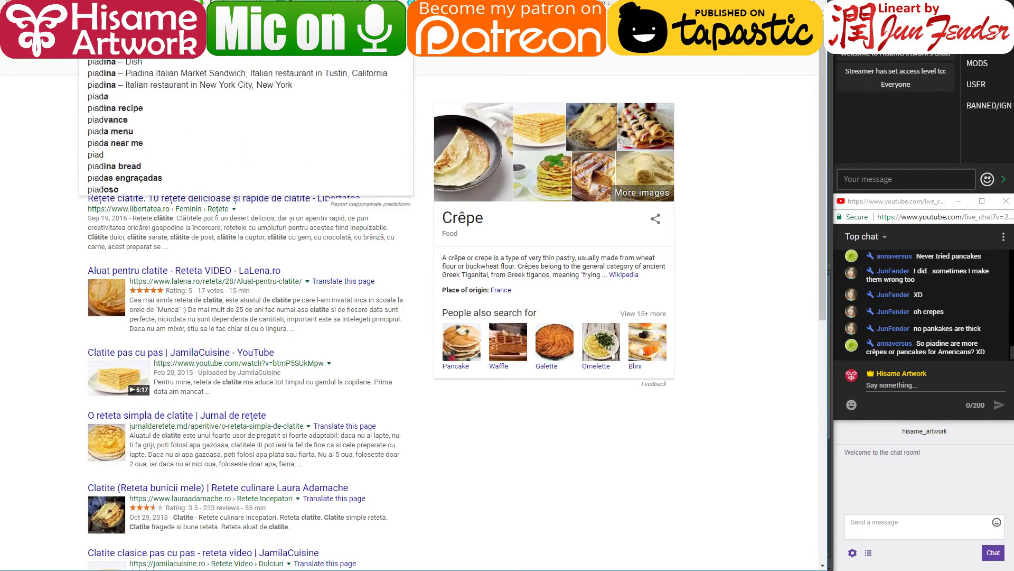
pyautogui.press('Return')
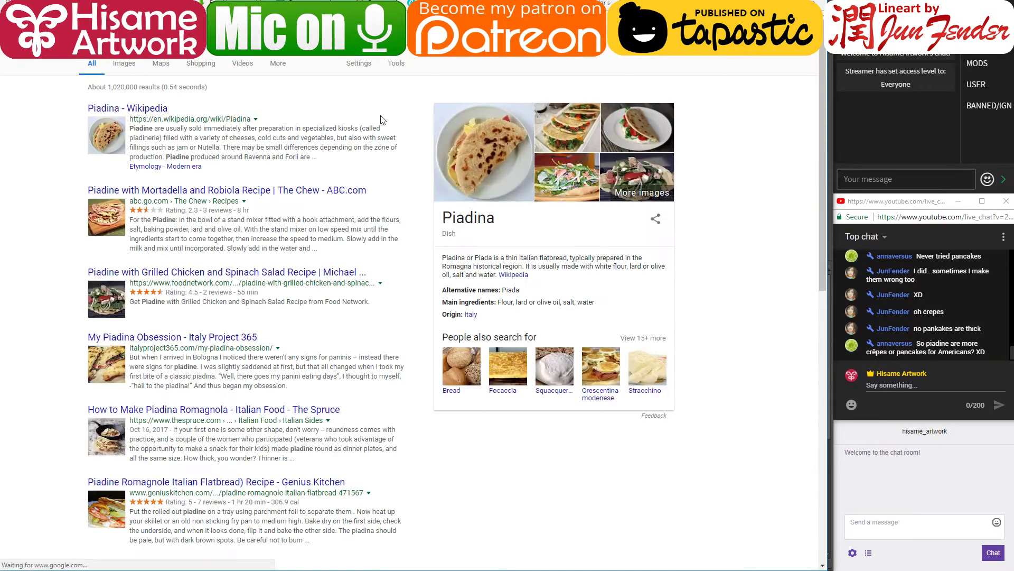
pyautogui.click(489, 152)
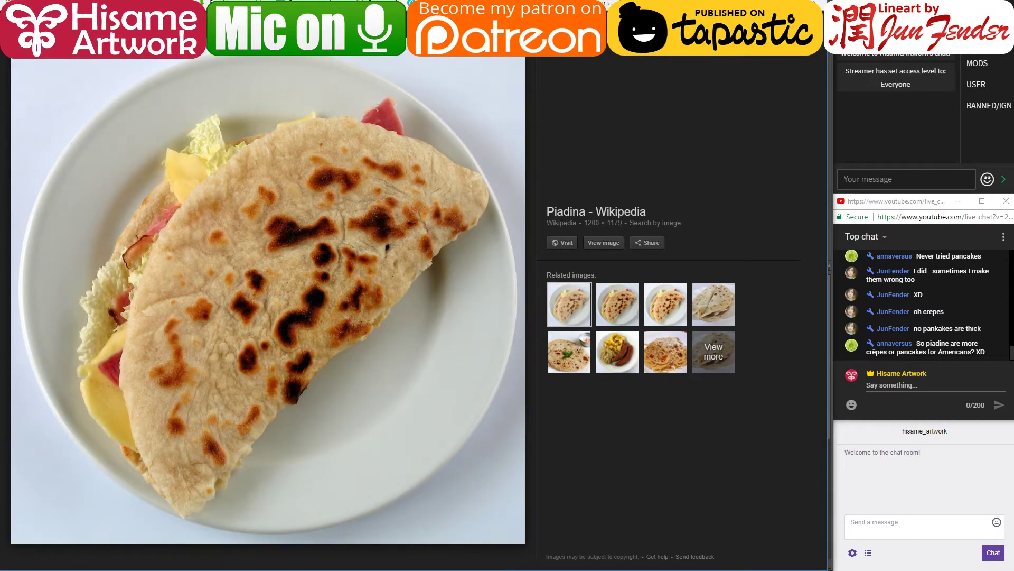
# Step: Search Google Images for "pancake", view an enlarged picture and return to the illustration in Photoshop
pyautogui.write('pancake')
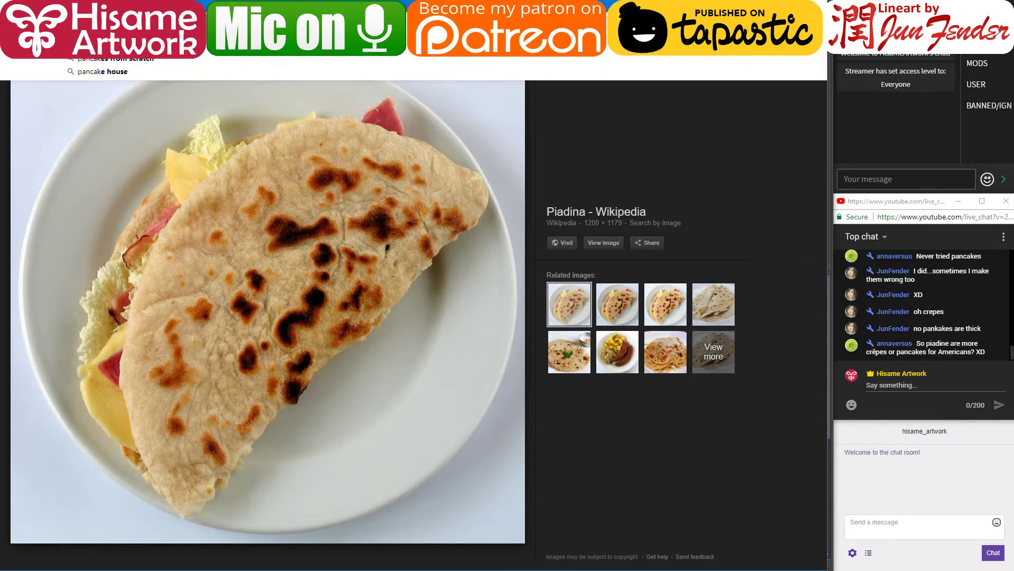
pyautogui.press('Return')
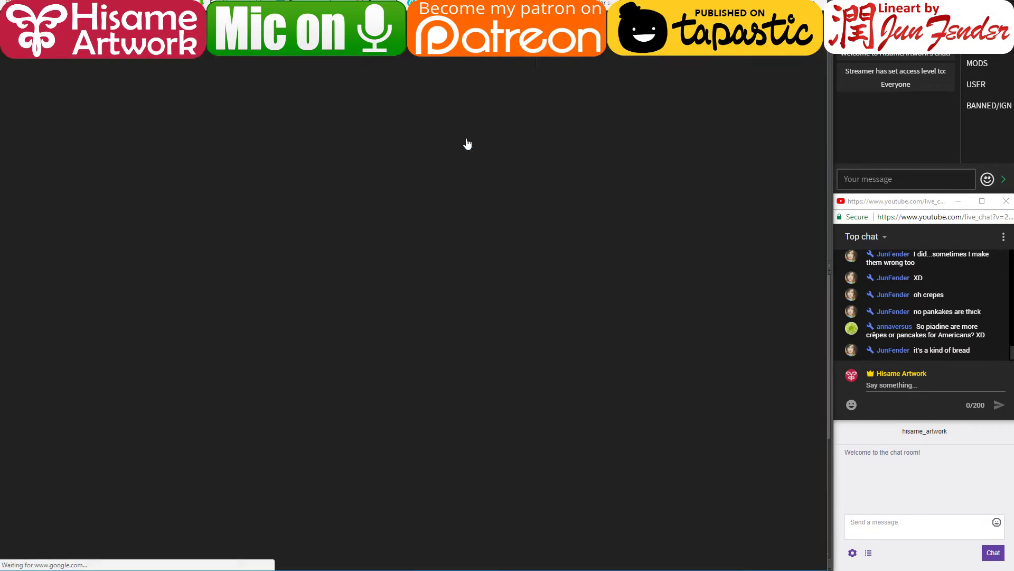
pyautogui.click(466, 142)
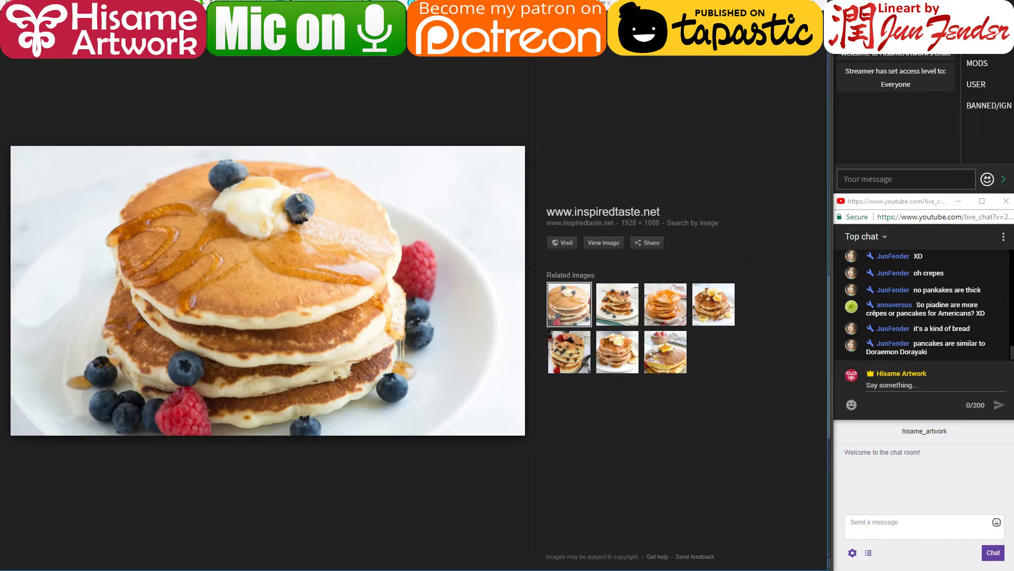
pyautogui.hotkey('alt', 'Tab')
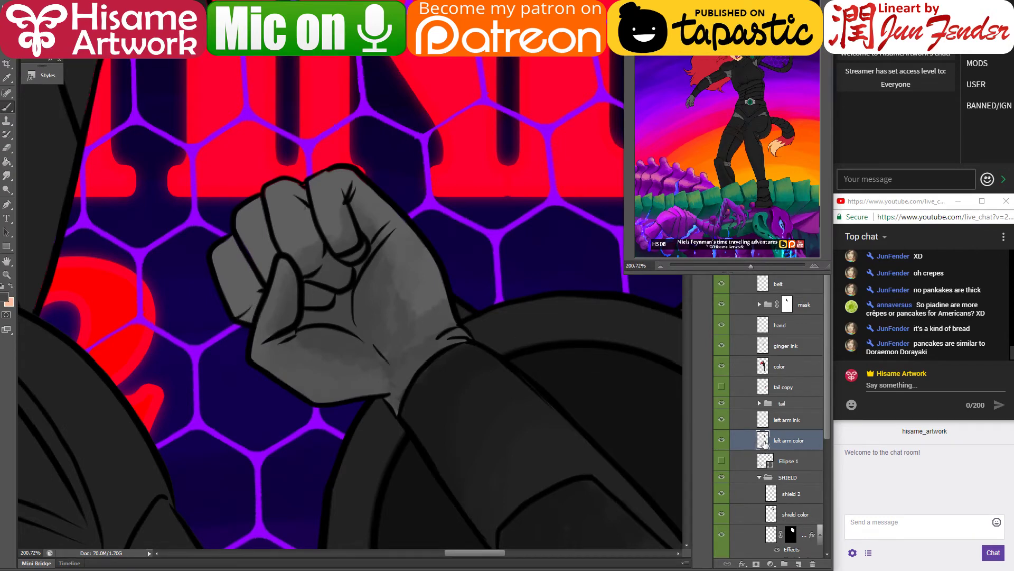
# Step: Touch up the forearm around the curved seam with a sampled dark tone and a smaller brush, and save the file
pyautogui.keyDown('ctrl'); pyautogui.click(763, 440); pyautogui.keyUp('ctrl')
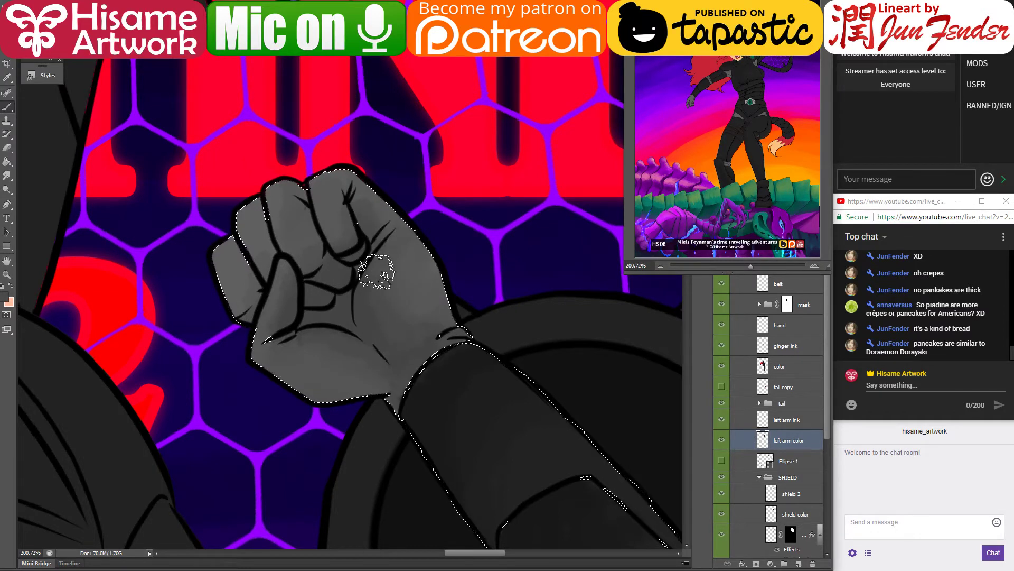
pyautogui.hotkey('ctrl', 'd')
pyautogui.moveTo(496, 461)
pyautogui.mouseDown()
pyautogui.moveTo(483, 446)
pyautogui.moveTo(355, 421)
pyautogui.moveTo(408, 370)
pyautogui.moveTo(371, 319)
pyautogui.mouseUp()
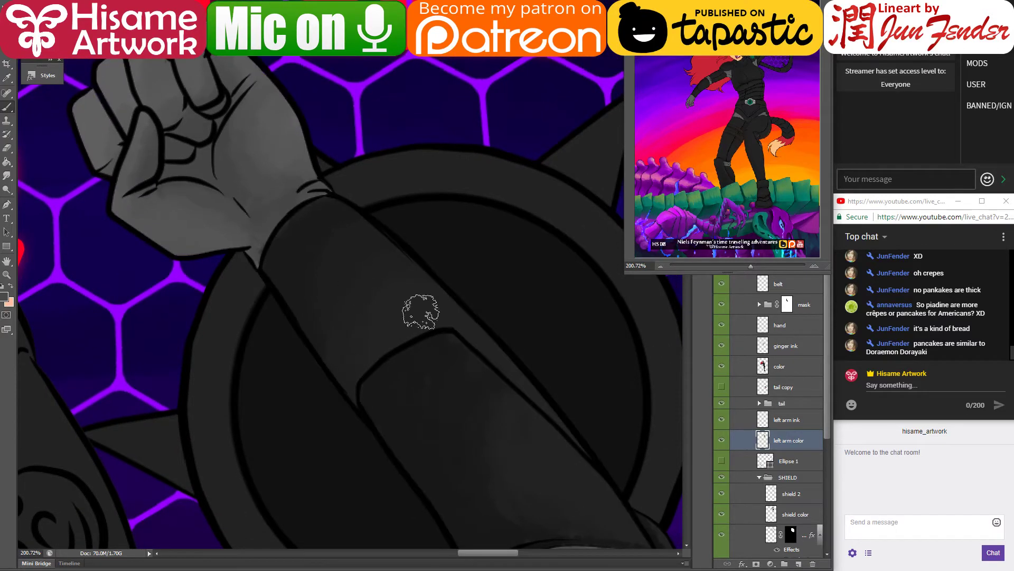
pyautogui.keyDown('alt'); pyautogui.click(423, 353); pyautogui.keyUp('alt')
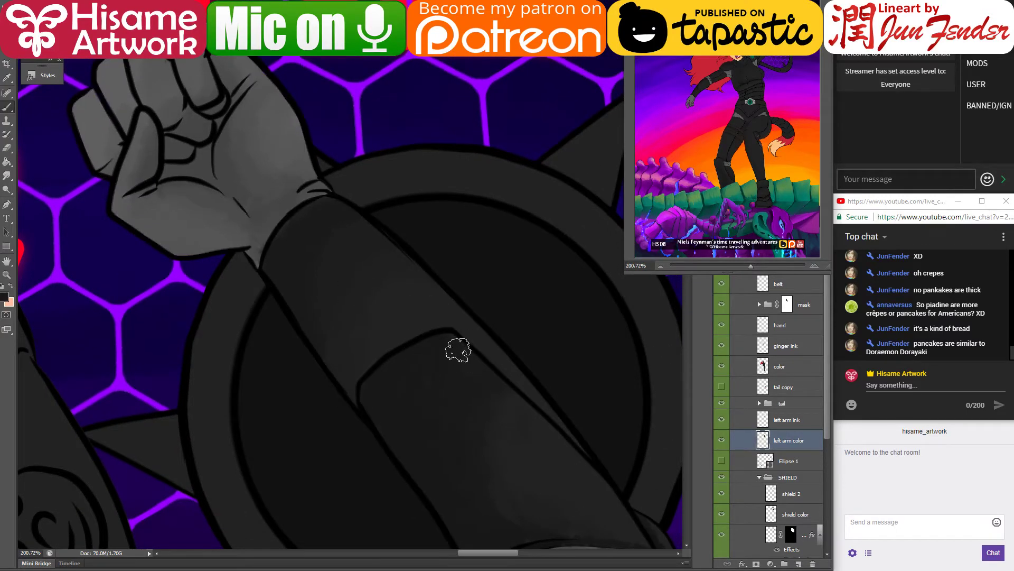
pyautogui.press('[')
pyautogui.hotkey('ctrl', 's')
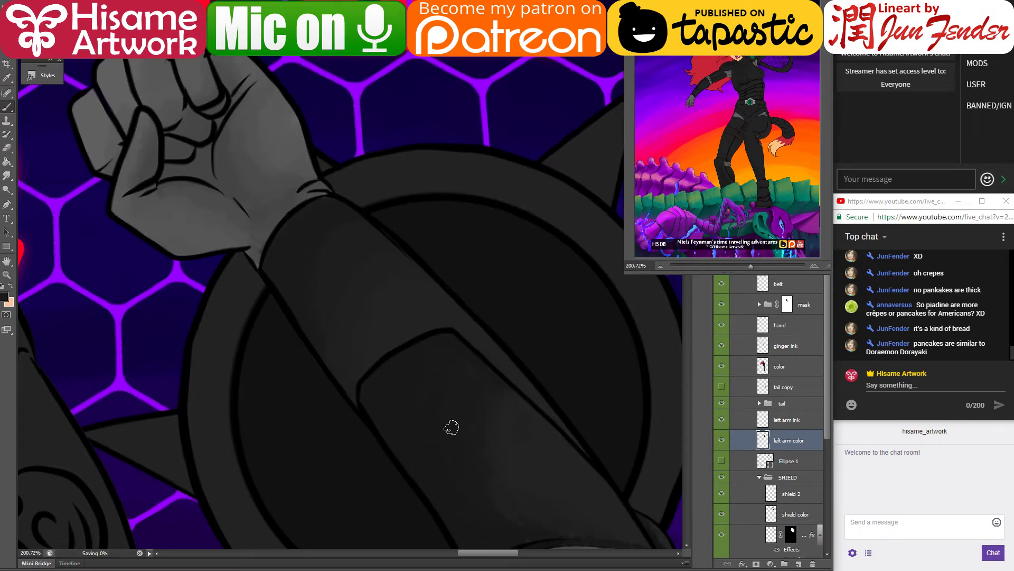
# Step: Make the tail armor colour layer active and load its outline as a selection
pyautogui.scroll(-8, 516, 395)
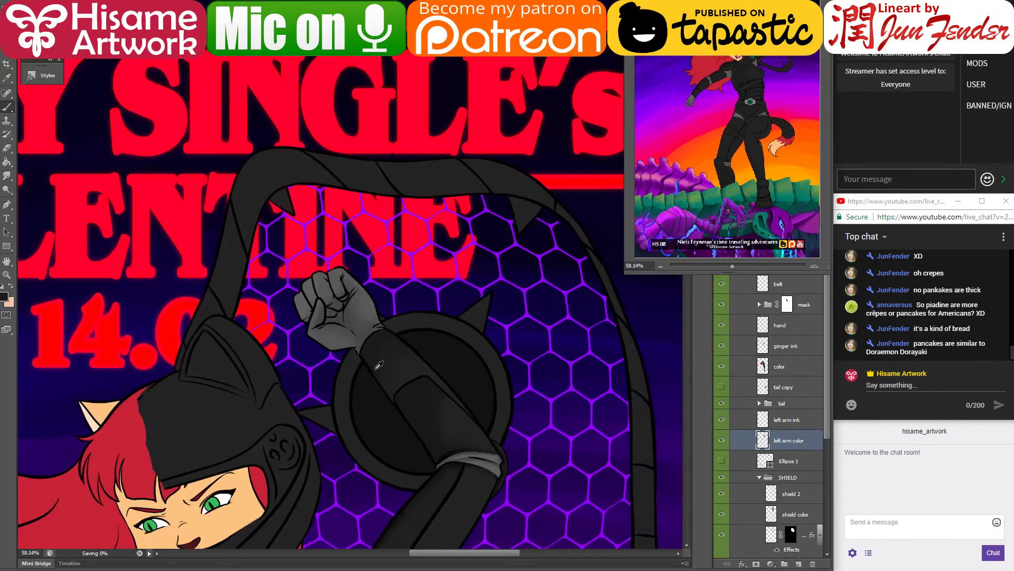
pyautogui.scroll(-2, 376, 347)
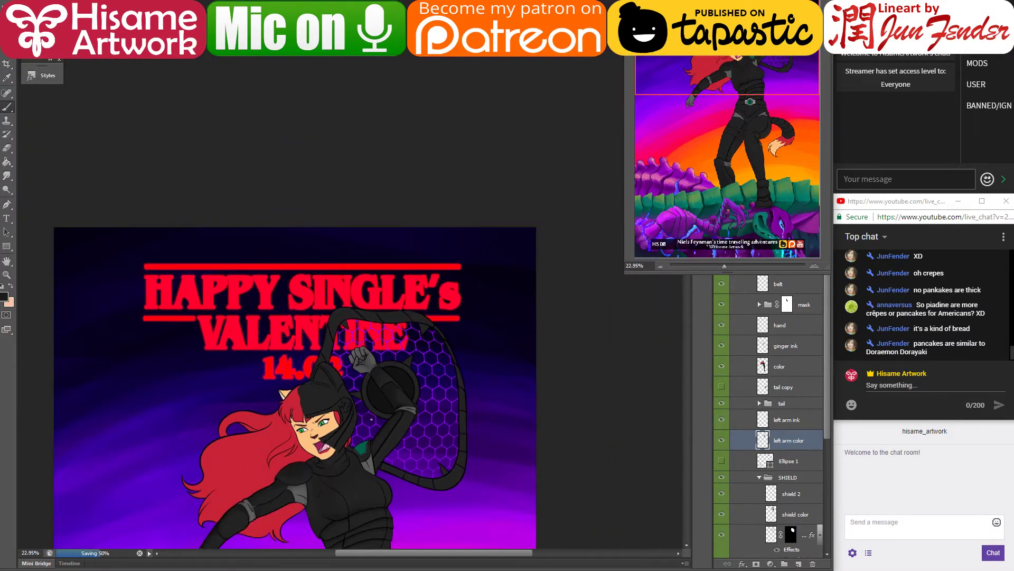
pyautogui.moveTo(364, 432); pyautogui.dragTo(419, 346)
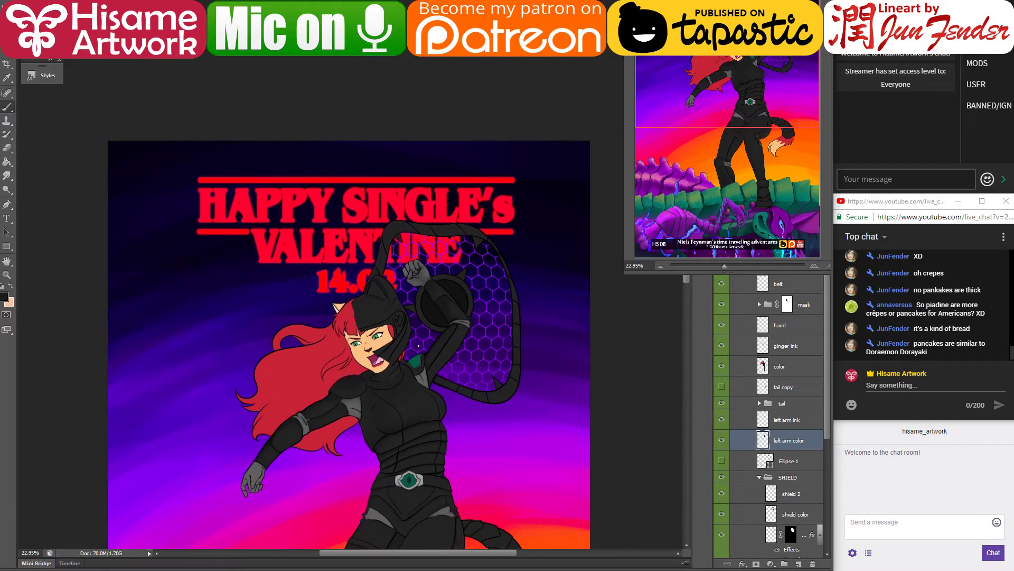
pyautogui.moveTo(354, 429); pyautogui.dragTo(383, 231)
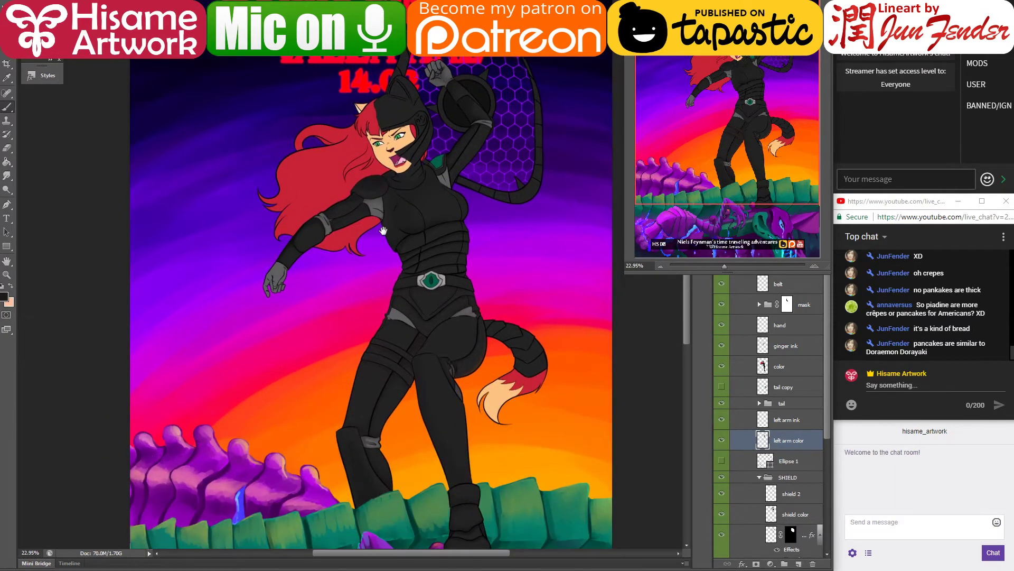
pyautogui.scroll(6, 518, 412)
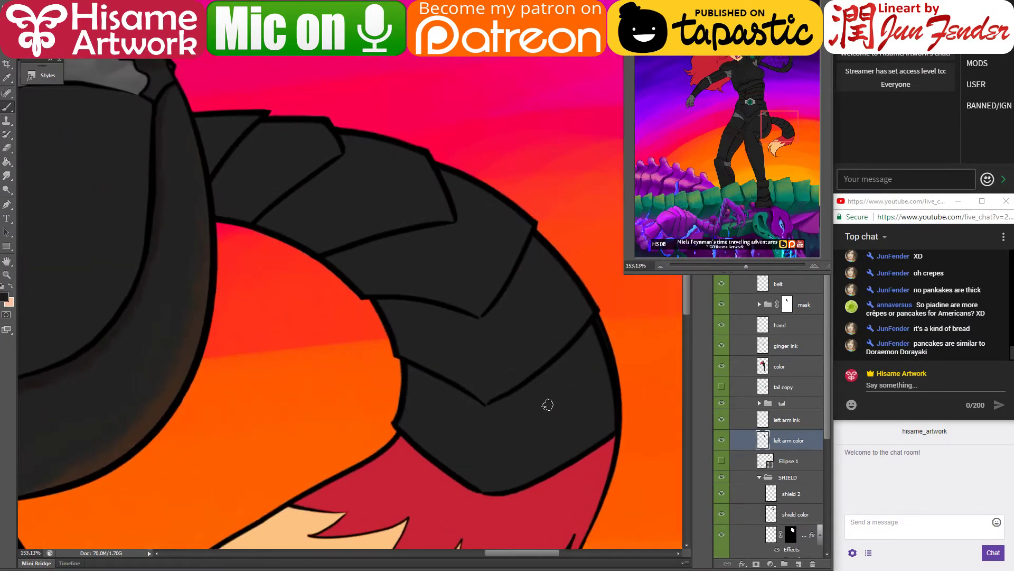
pyautogui.hotkey('alt', 'v')
pyautogui.press('Escape')
pyautogui.press('v')
pyautogui.click(514, 422)
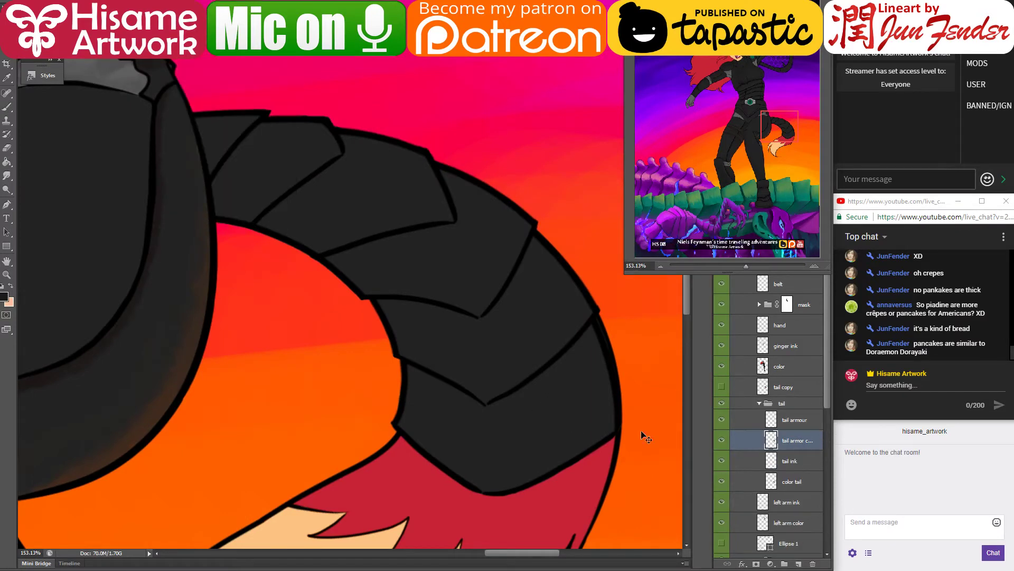
pyautogui.keyDown('ctrl'); pyautogui.click(771, 440); pyautogui.keyUp('ctrl')
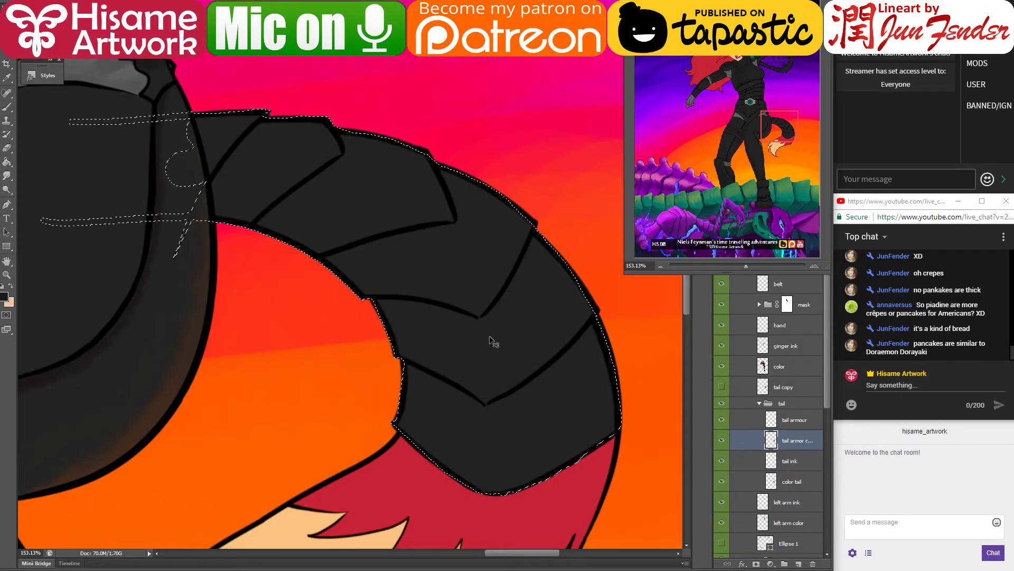
# Step: Shade the overlapping tail armor segments with soft dark brush strokes, clear the selection and save the file
pyautogui.press('b')
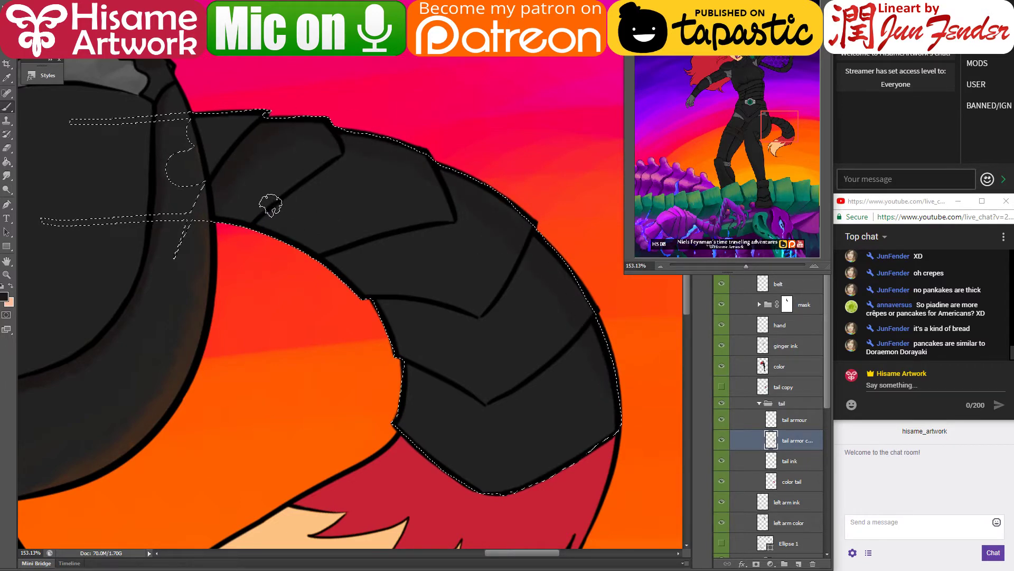
pyautogui.moveTo(341, 133); pyautogui.dragTo(345, 158)
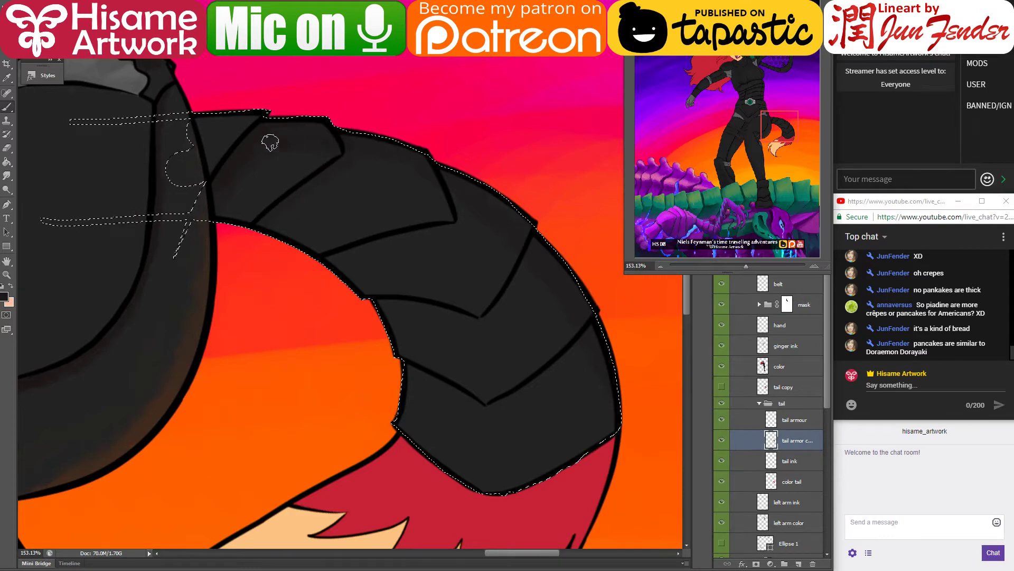
pyautogui.moveTo(453, 177); pyautogui.dragTo(458, 221)
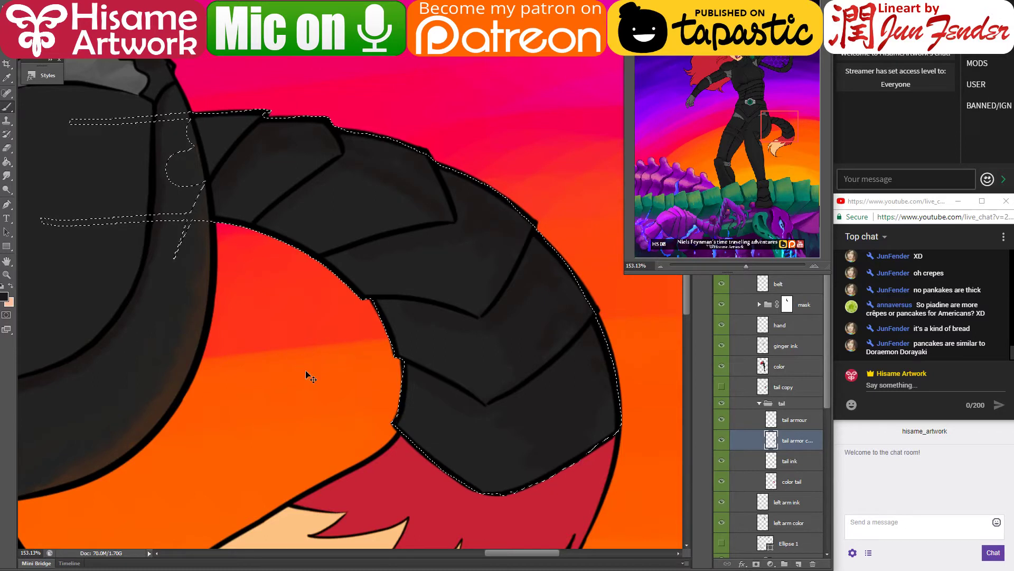
pyautogui.hotkey('ctrl', 'd')
pyautogui.hotkey('ctrl', 's')
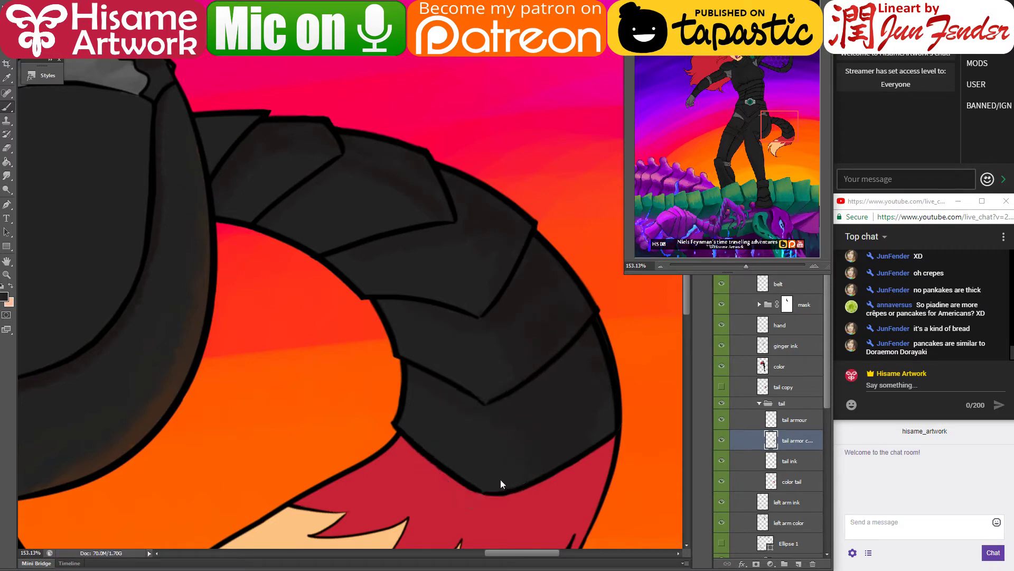
pyautogui.moveTo(388, 288); pyautogui.dragTo(507, 435)
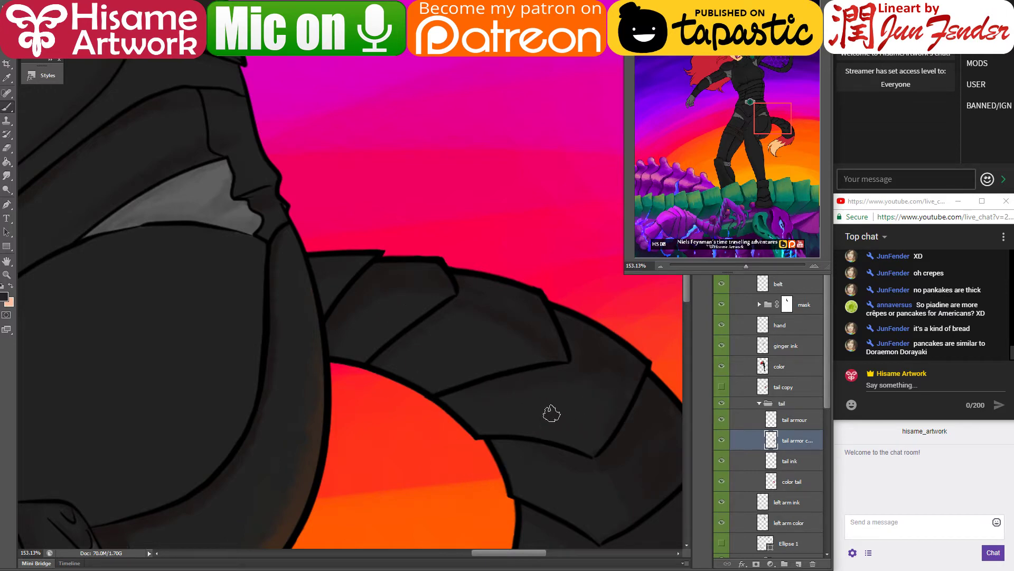
pyautogui.hotkey('ctrl', 's')
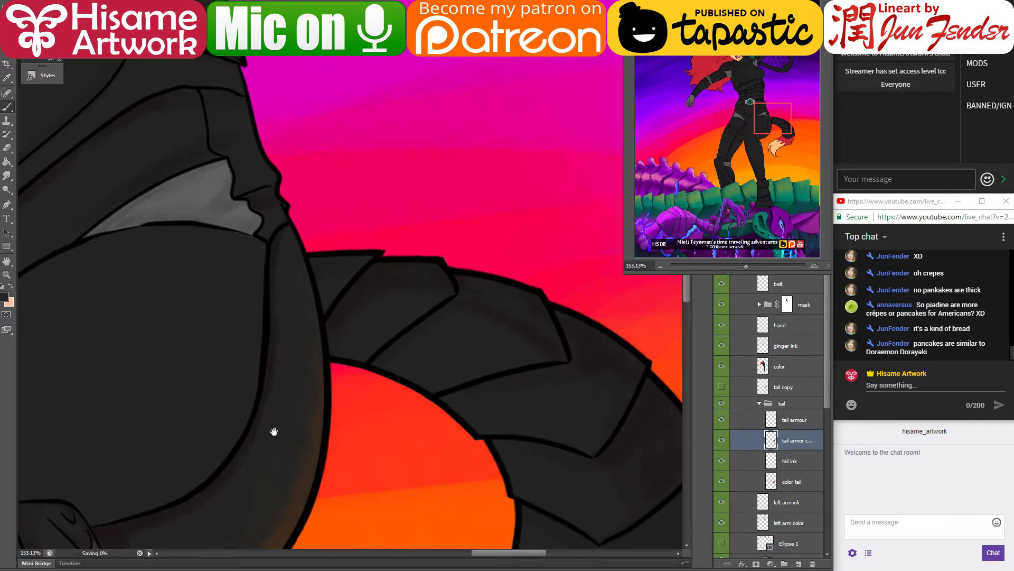
pyautogui.moveTo(274, 431); pyautogui.dragTo(410, 400)
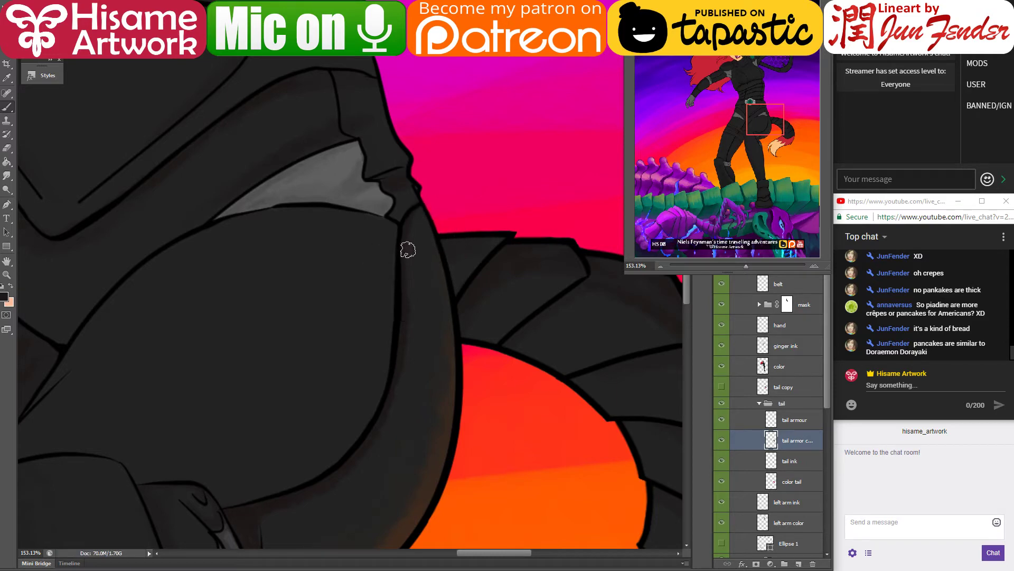
# Step: Make the character's color layer active and touch up the dark suit around the hip with a sampled dark tone
pyautogui.keyDown('ctrl'); pyautogui.click(414, 269); pyautogui.keyUp('ctrl')
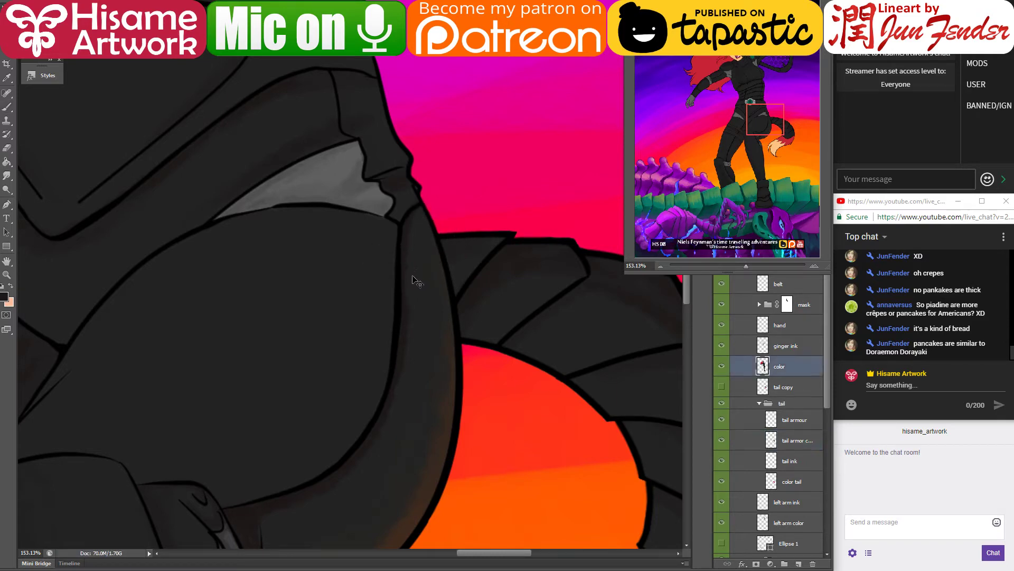
pyautogui.keyDown('alt'); pyautogui.click(407, 230); pyautogui.keyUp('alt')
pyautogui.moveTo(369, 445); pyautogui.dragTo(494, 255)
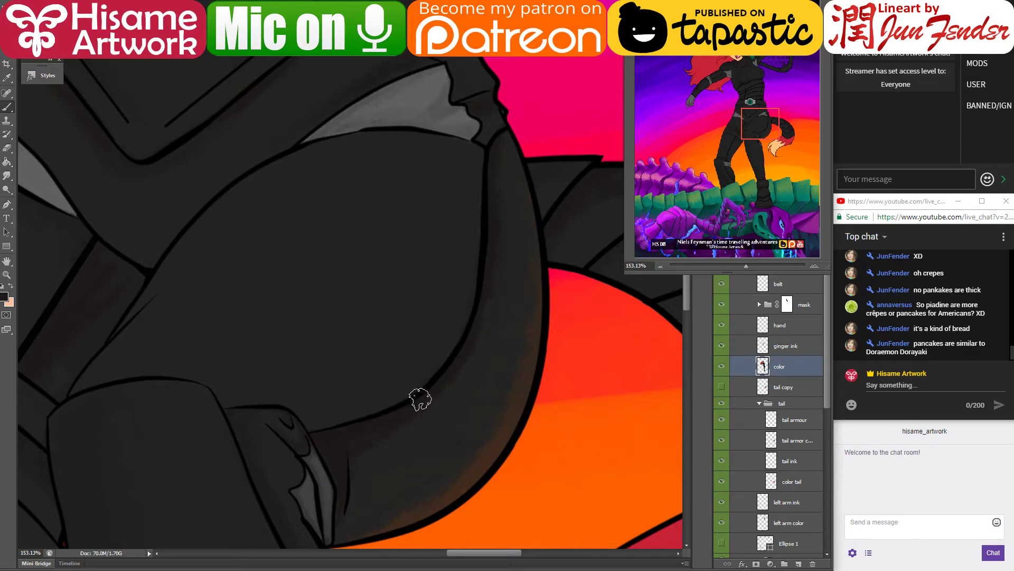
pyautogui.moveTo(392, 373); pyautogui.dragTo(586, 470)
pyautogui.moveTo(317, 328); pyautogui.dragTo(464, 410)
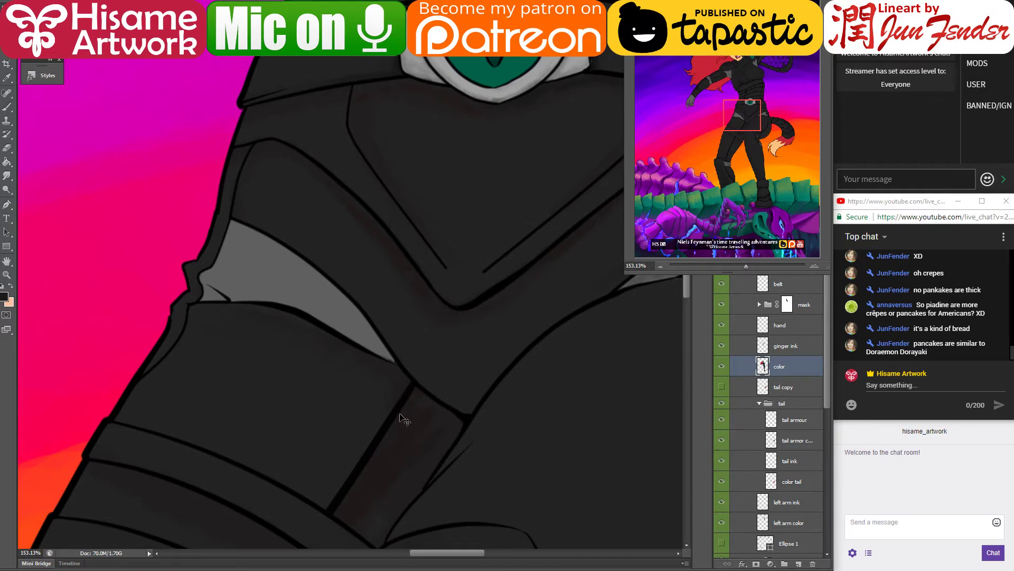
# Step: Make the leg back color layer active and softly darken the upper thigh along the seam beside the inner strip
pyautogui.keyDown('ctrl'); pyautogui.click(405, 403); pyautogui.keyUp('ctrl')
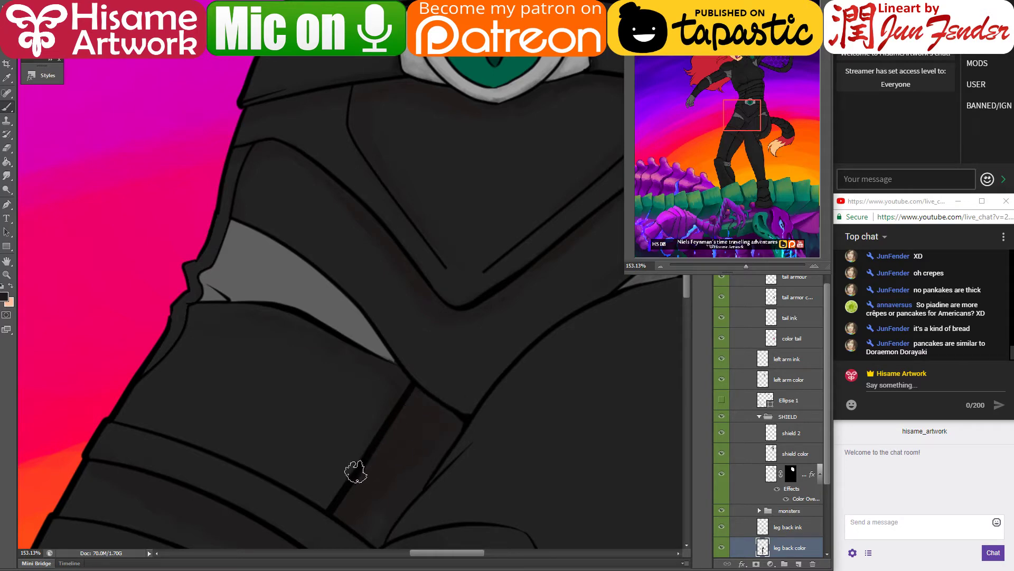
pyautogui.moveTo(376, 348); pyautogui.dragTo(484, 465)
pyautogui.scroll(3, 483, 438)
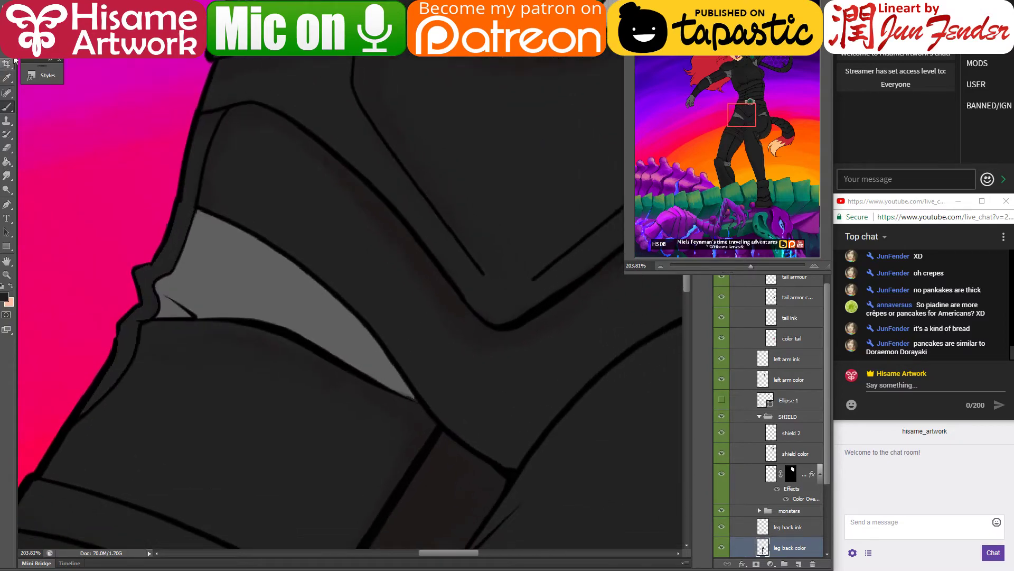
# Step: Select the grey hip panel above the back leg, shade it with a grey sampled from the opposite hip panel, deselect and save the file
pyautogui.click(239, 284)
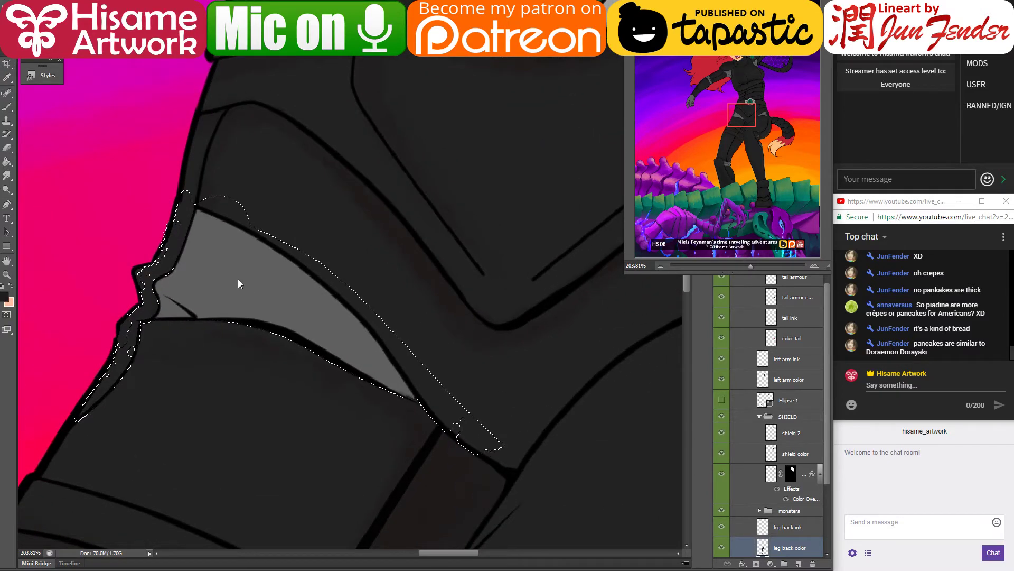
pyautogui.click(9, 109)
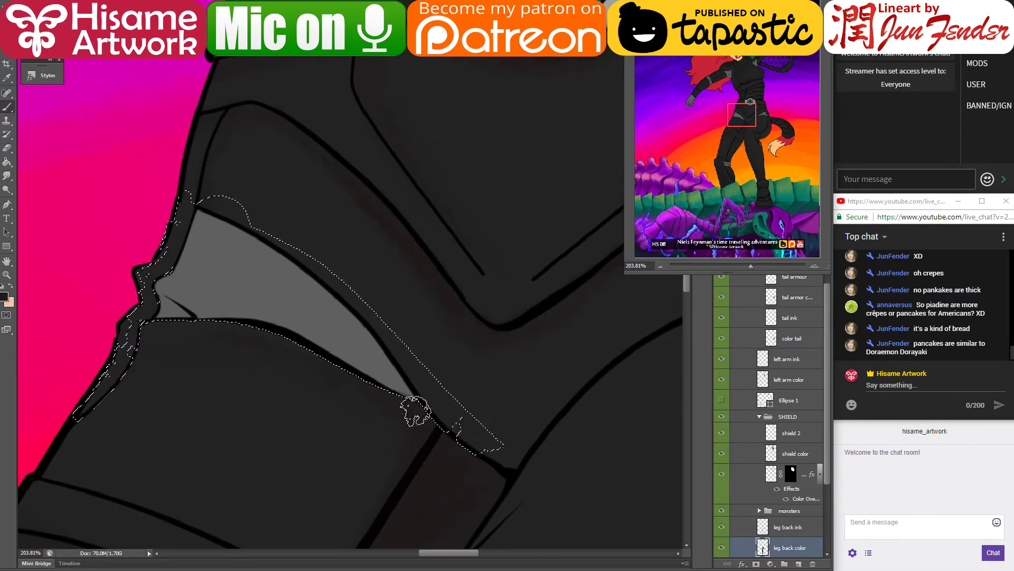
pyautogui.hotkey('ctrl', 'd')
pyautogui.moveTo(585, 380); pyautogui.dragTo(158, 381)
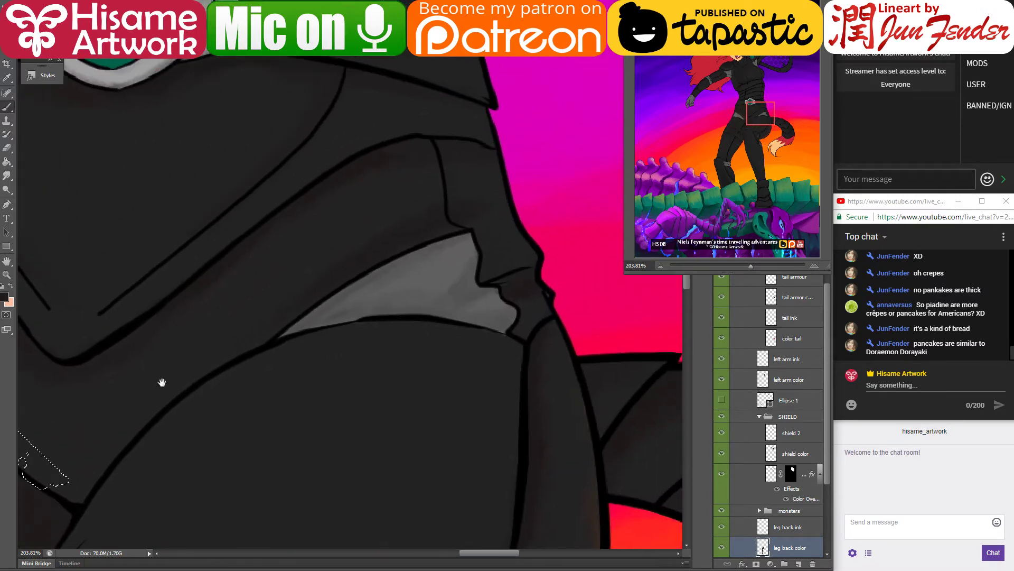
pyautogui.keyDown('alt'); pyautogui.click(450, 286); pyautogui.keyUp('alt')
pyautogui.moveTo(242, 344); pyautogui.dragTo(625, 407)
pyautogui.hotkey('ctrl', 'shift', 'd')
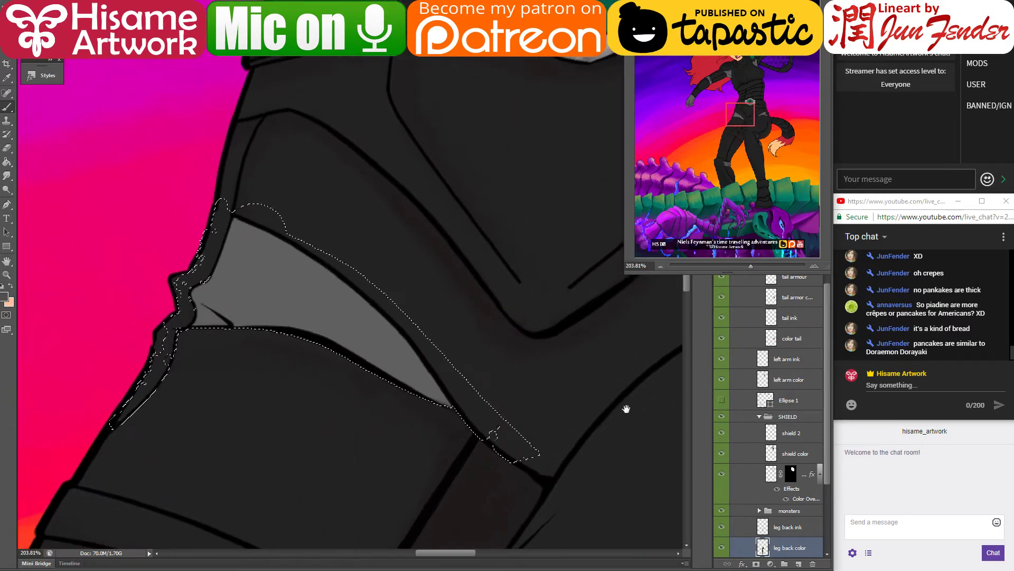
pyautogui.moveTo(272, 234)
pyautogui.mouseDown()
pyautogui.moveTo(456, 392)
pyautogui.moveTo(347, 248)
pyautogui.moveTo(468, 397)
pyautogui.moveTo(240, 232)
pyautogui.moveTo(196, 220)
pyautogui.moveTo(347, 296)
pyautogui.moveTo(177, 251)
pyautogui.moveTo(231, 254)
pyautogui.moveTo(230, 232)
pyautogui.moveTo(366, 332)
pyautogui.moveTo(460, 440)
pyautogui.moveTo(358, 322)
pyautogui.moveTo(210, 317)
pyautogui.moveTo(182, 298)
pyautogui.moveTo(222, 321)
pyautogui.moveTo(188, 289)
pyautogui.moveTo(248, 339)
pyautogui.moveTo(239, 319)
pyautogui.moveTo(344, 350)
pyautogui.moveTo(483, 423)
pyautogui.moveTo(421, 358)
pyautogui.moveTo(236, 289)
pyautogui.moveTo(199, 263)
pyautogui.moveTo(182, 304)
pyautogui.moveTo(379, 351)
pyautogui.moveTo(544, 427)
pyautogui.moveTo(517, 339)
pyautogui.moveTo(299, 284)
pyautogui.moveTo(227, 217)
pyautogui.moveTo(282, 233)
pyautogui.moveTo(434, 377)
pyautogui.moveTo(316, 263)
pyautogui.moveTo(459, 422)
pyautogui.moveTo(315, 311)
pyautogui.moveTo(242, 298)
pyautogui.moveTo(292, 266)
pyautogui.moveTo(263, 275)
pyautogui.mouseUp()
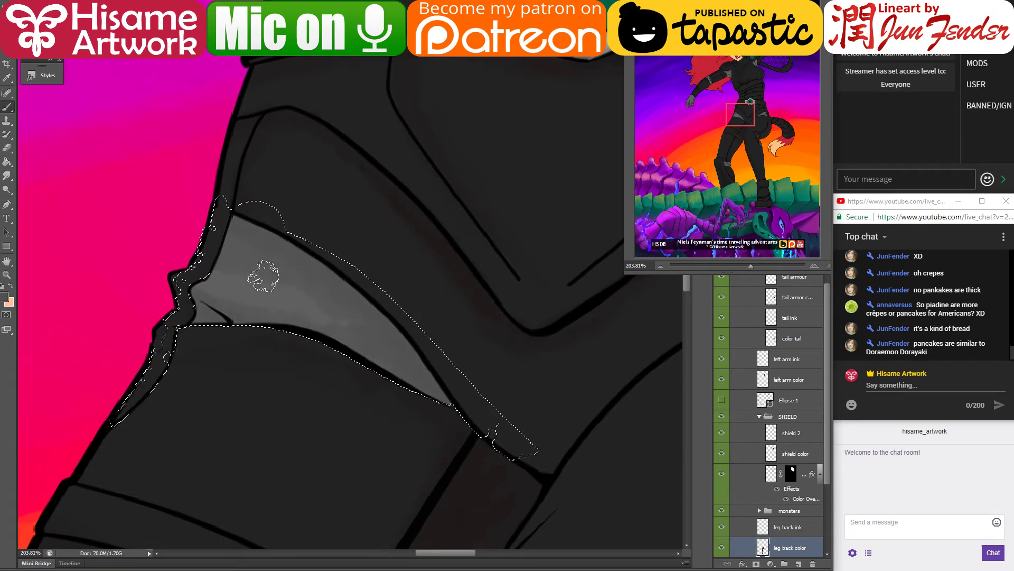
pyautogui.hotkey('ctrl', 'd')
pyautogui.hotkey('ctrl', 's')
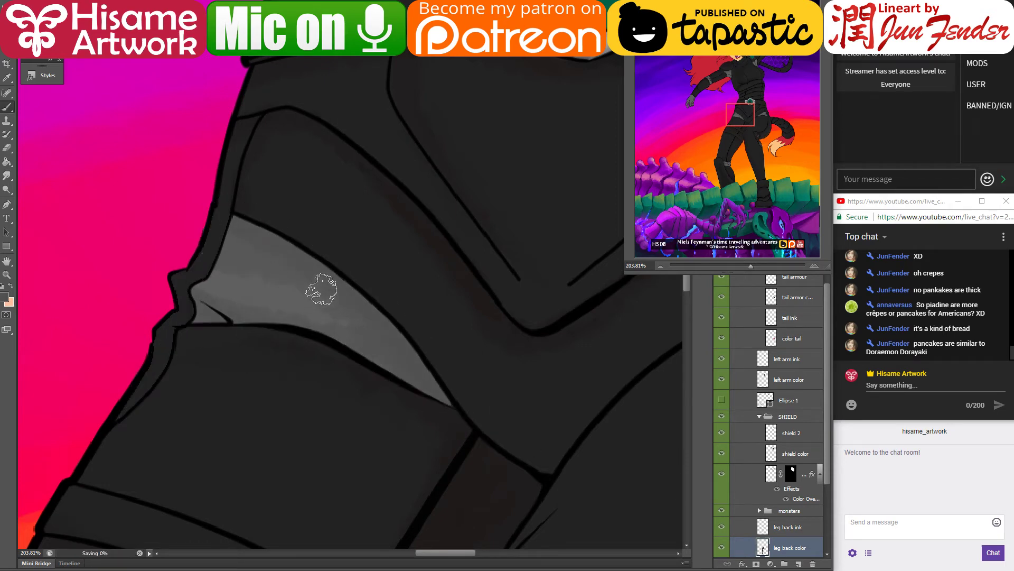
# Step: Make the left arm color layer active for work on the grey underarm panel below the green shoulder armor
pyautogui.scroll(-8, 321, 289)
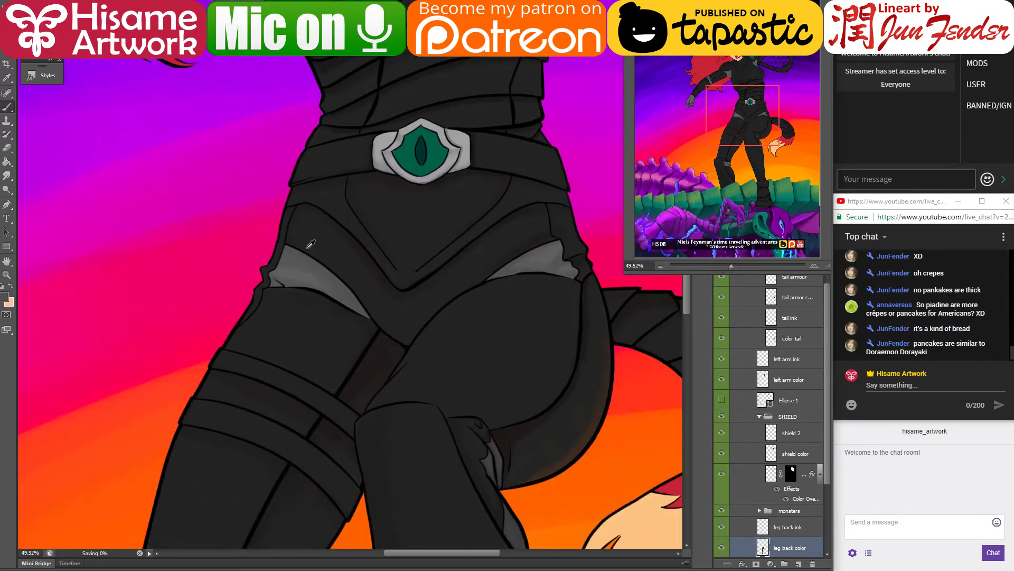
pyautogui.scroll(-4, 310, 244)
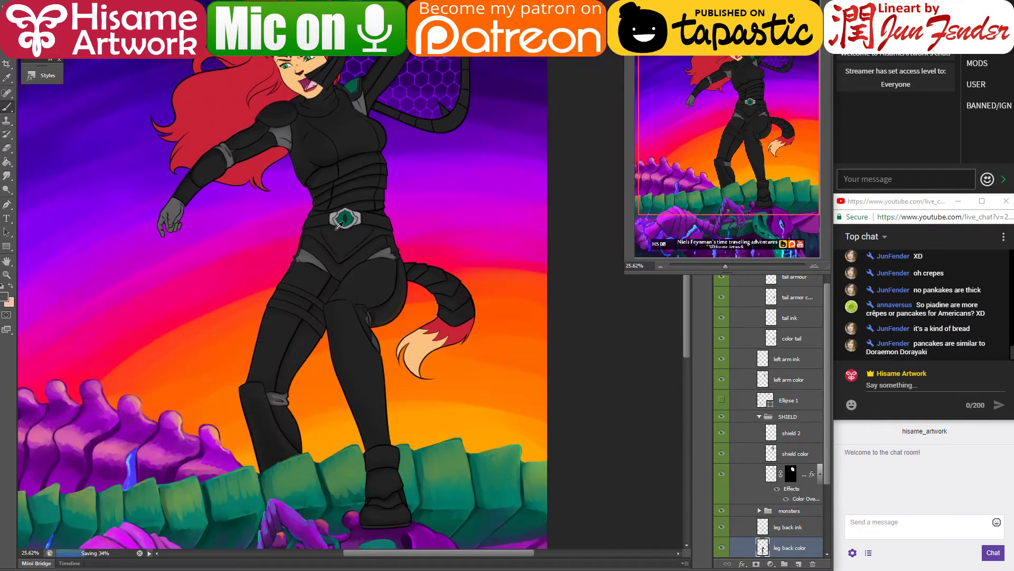
pyautogui.scroll(12, 339, 80)
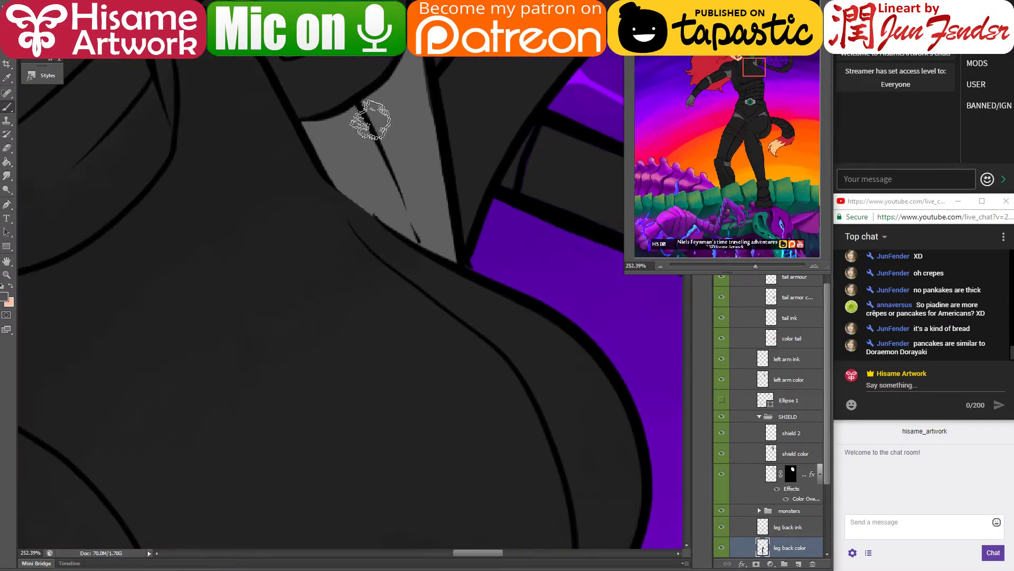
pyautogui.moveTo(370, 119); pyautogui.dragTo(390, 276)
pyautogui.keyDown('ctrl'); pyautogui.click(429, 297); pyautogui.keyUp('ctrl')
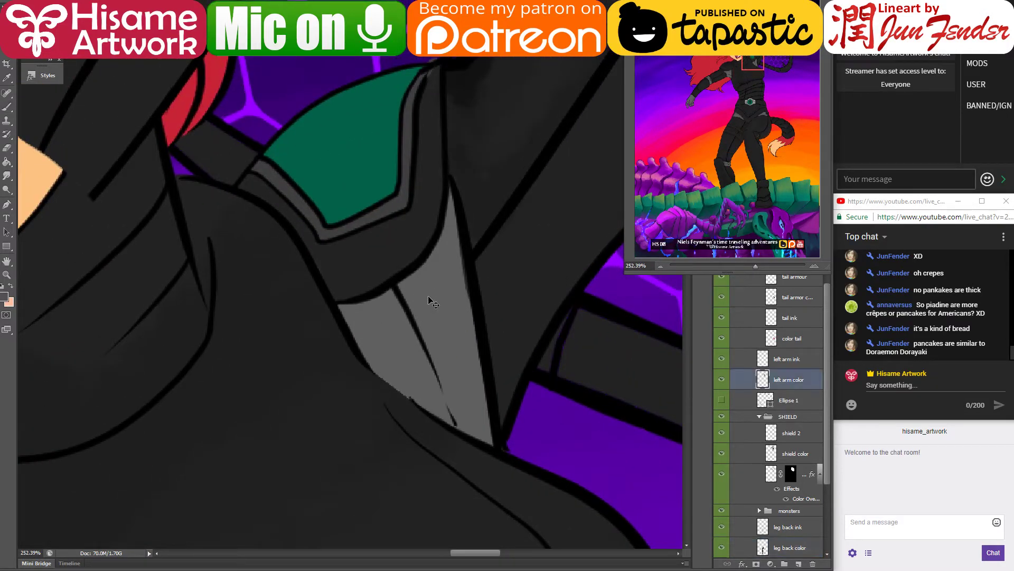
pyautogui.keyDown('ctrl'); pyautogui.click(762, 380); pyautogui.keyUp('ctrl')
pyautogui.moveTo(542, 177); pyautogui.dragTo(502, 253)
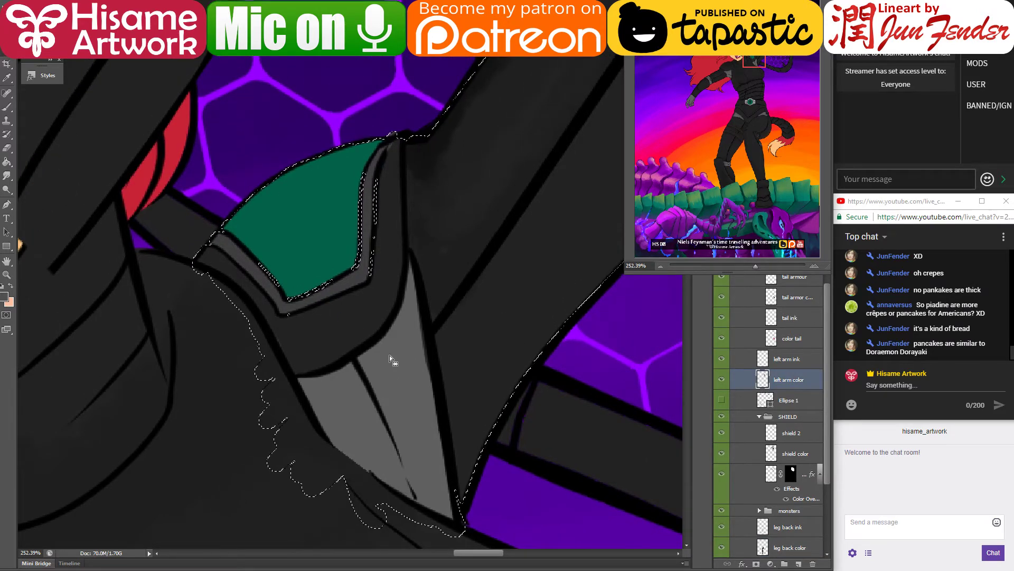
pyautogui.hotkey('ctrl', 'd')
# Step: Select the grey underarm panel and brush dark shadows below the shoulder armor and along the central fold line
pyautogui.click(404, 362)
pyautogui.click(7, 107)
pyautogui.moveTo(445, 362); pyautogui.dragTo(414, 376)
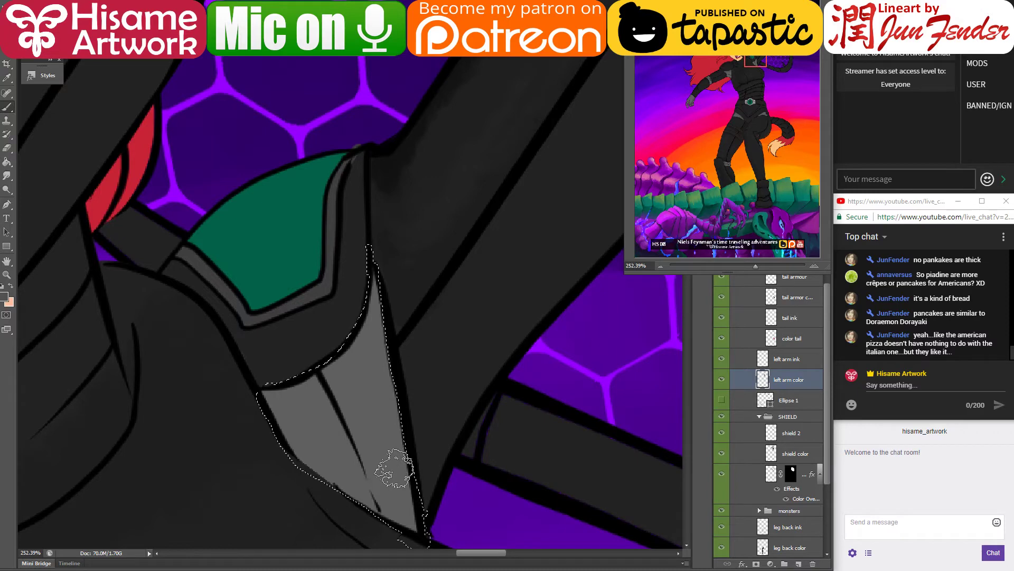
pyautogui.keyDown('alt'); pyautogui.click(381, 188); pyautogui.keyUp('alt')
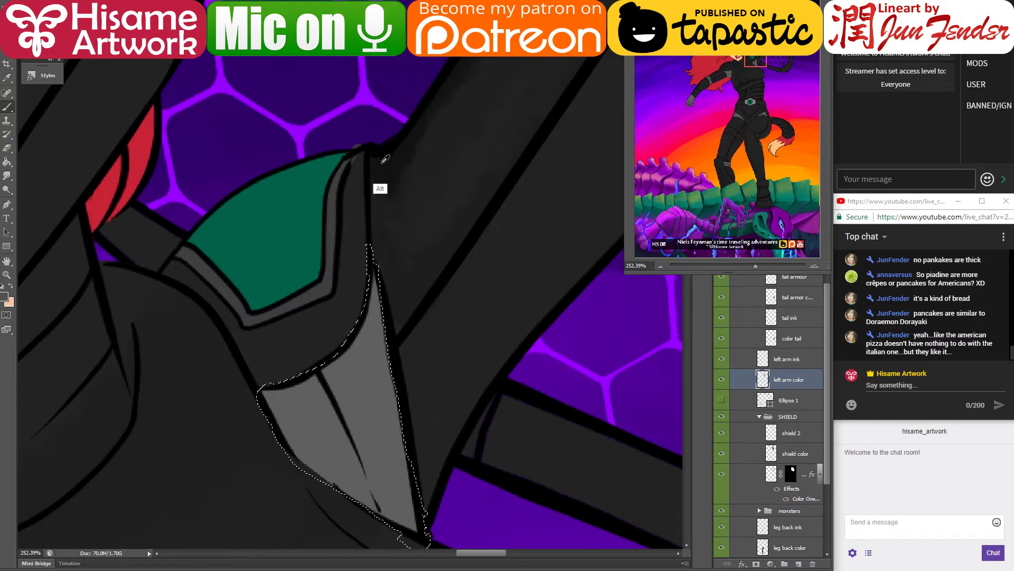
pyautogui.moveTo(407, 249)
pyautogui.mouseDown()
pyautogui.moveTo(343, 275)
pyautogui.moveTo(338, 352)
pyautogui.moveTo(317, 364)
pyautogui.moveTo(338, 370)
pyautogui.moveTo(328, 378)
pyautogui.moveTo(346, 441)
pyautogui.moveTo(335, 417)
pyautogui.mouseUp()
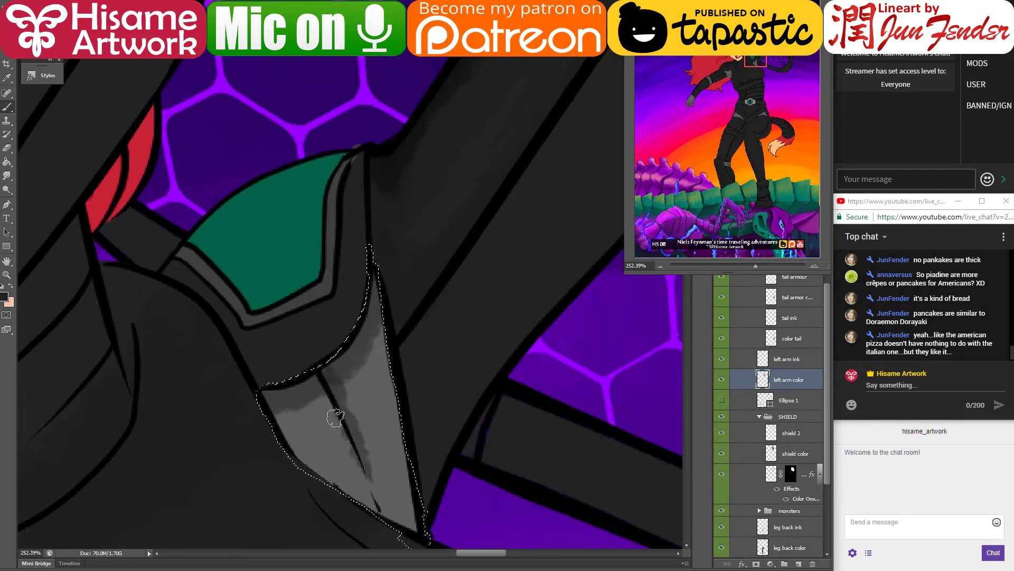
# Step: Blend the underarm panel's dark shadows into the grey with tones sampled from the panel, working on both sides of the fold
pyautogui.keyDown('alt'); pyautogui.click(301, 421); pyautogui.keyUp('alt')
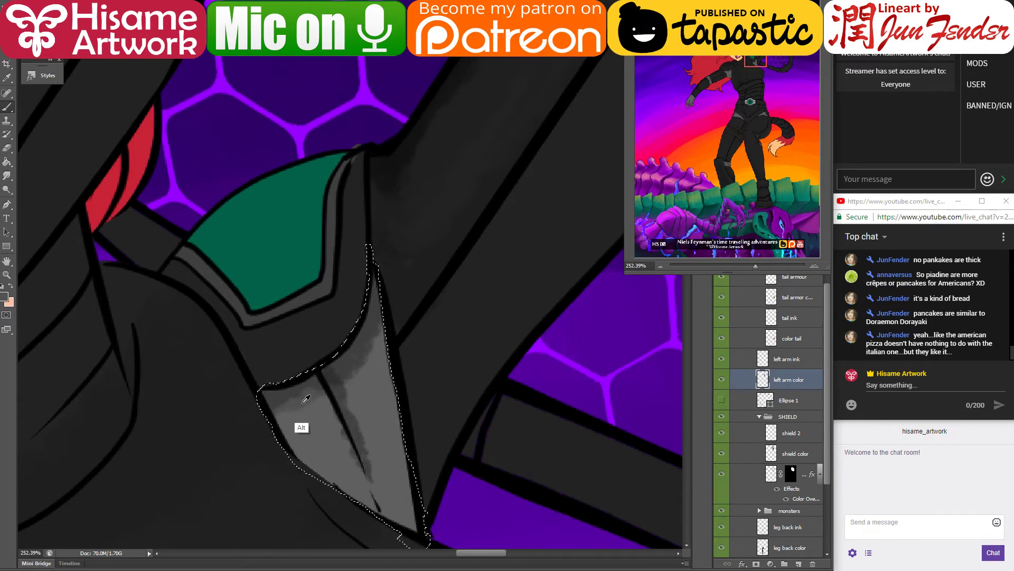
pyautogui.moveTo(301, 381)
pyautogui.mouseDown()
pyautogui.moveTo(292, 457)
pyautogui.moveTo(299, 402)
pyautogui.moveTo(317, 408)
pyautogui.moveTo(375, 491)
pyautogui.moveTo(369, 373)
pyautogui.moveTo(351, 404)
pyautogui.moveTo(395, 320)
pyautogui.moveTo(409, 384)
pyautogui.mouseUp()
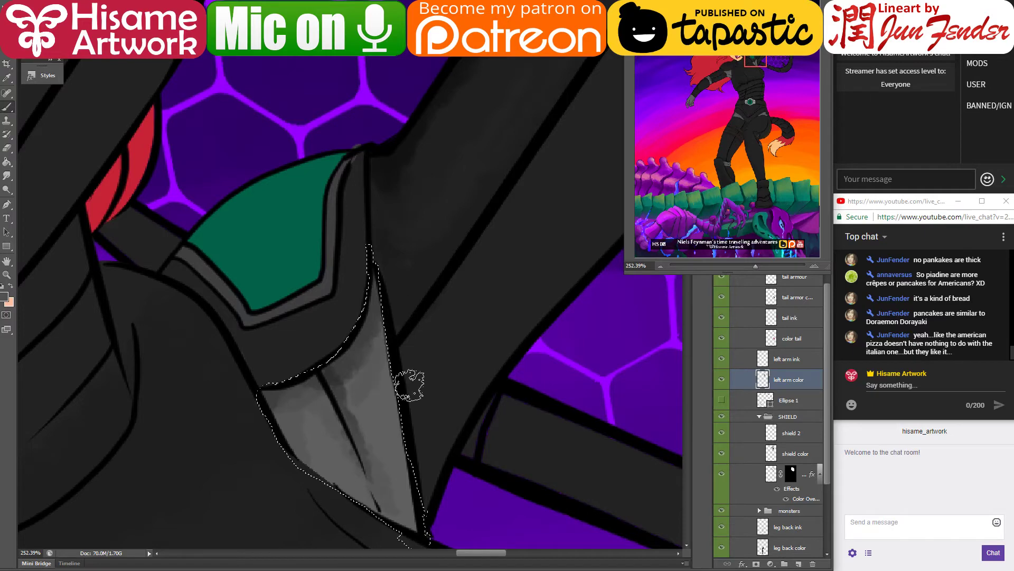
pyautogui.moveTo(412, 483)
pyautogui.mouseDown()
pyautogui.moveTo(377, 354)
pyautogui.moveTo(376, 485)
pyautogui.moveTo(367, 486)
pyautogui.moveTo(344, 351)
pyautogui.mouseUp()
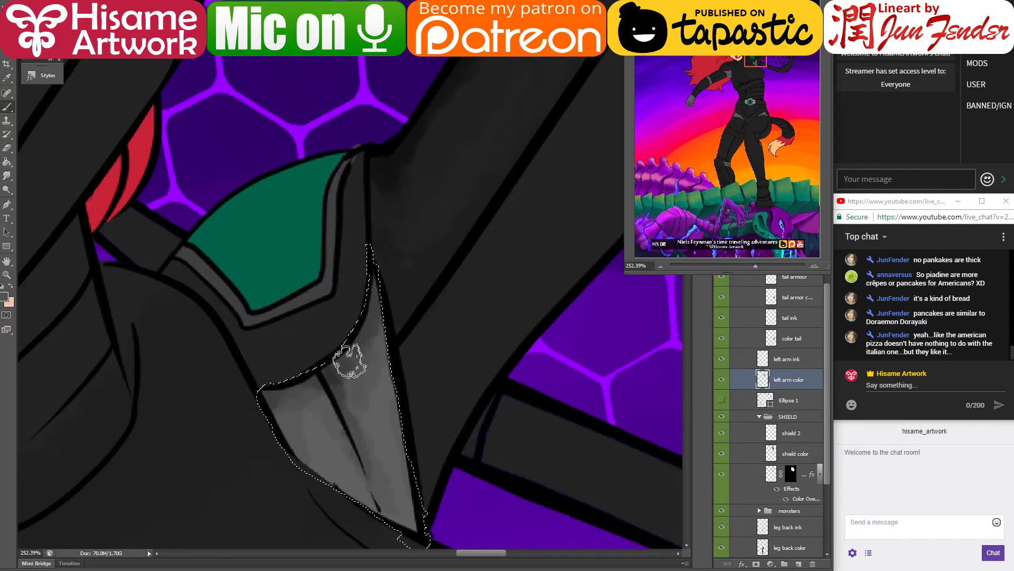
pyautogui.keyDown('alt'); pyautogui.click(332, 371); pyautogui.keyUp('alt')
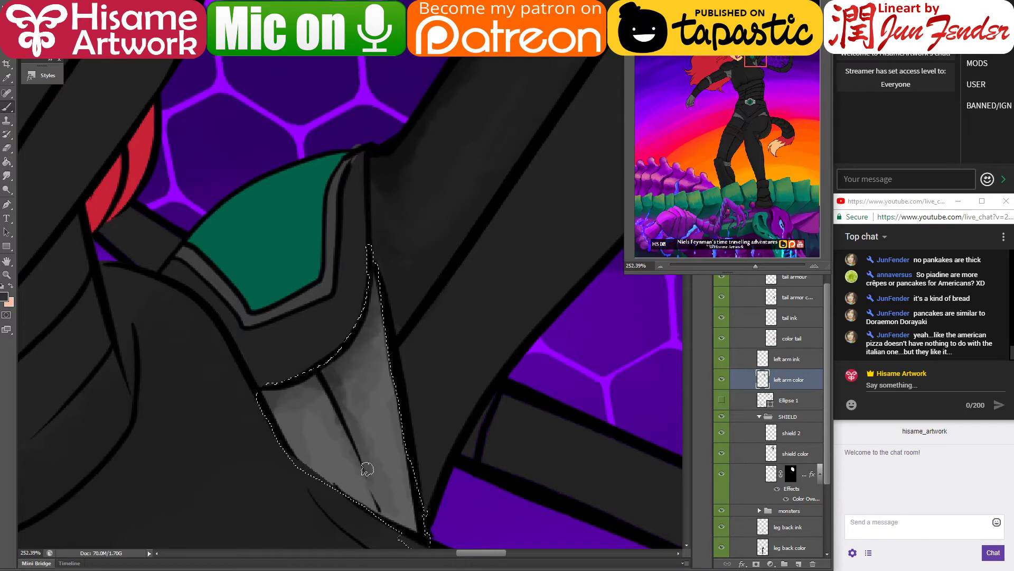
pyautogui.press('alt')
pyautogui.keyDown('alt'); pyautogui.click(325, 412); pyautogui.keyUp('alt')
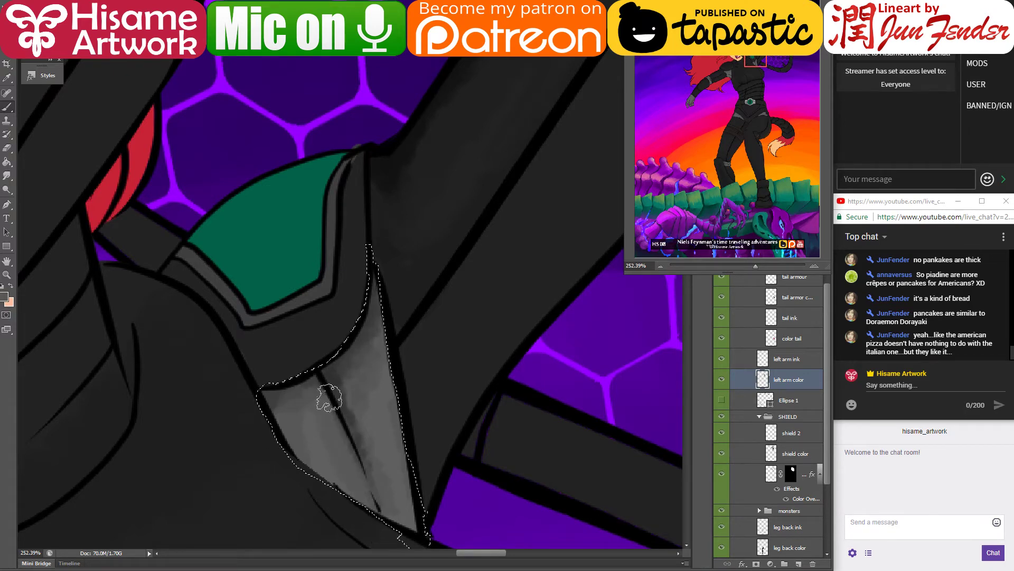
# Step: Smooth the shading across the upper and lower parts of the underarm panel with resampled greys and save the file
pyautogui.press('alt')
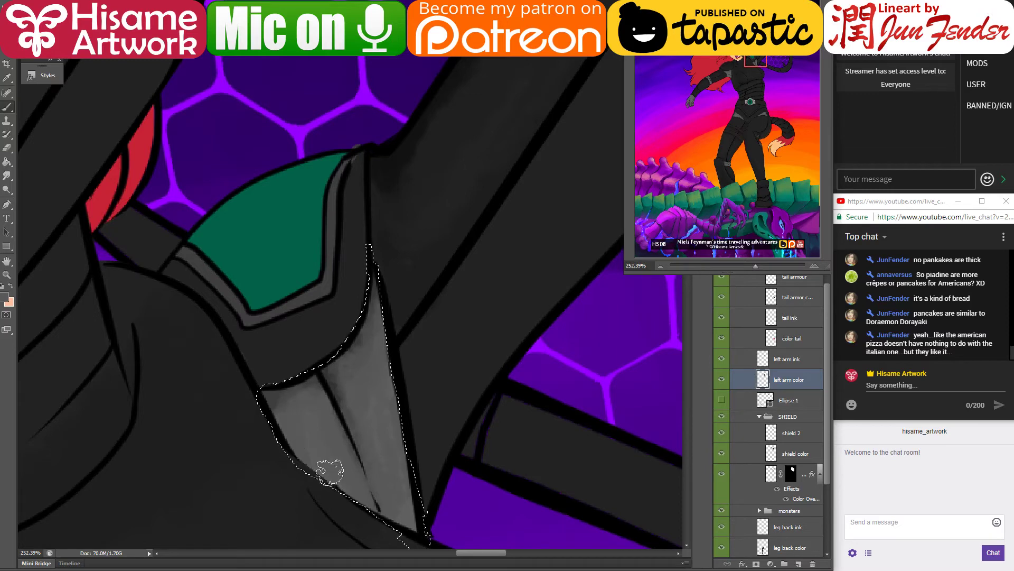
pyautogui.press('alt')
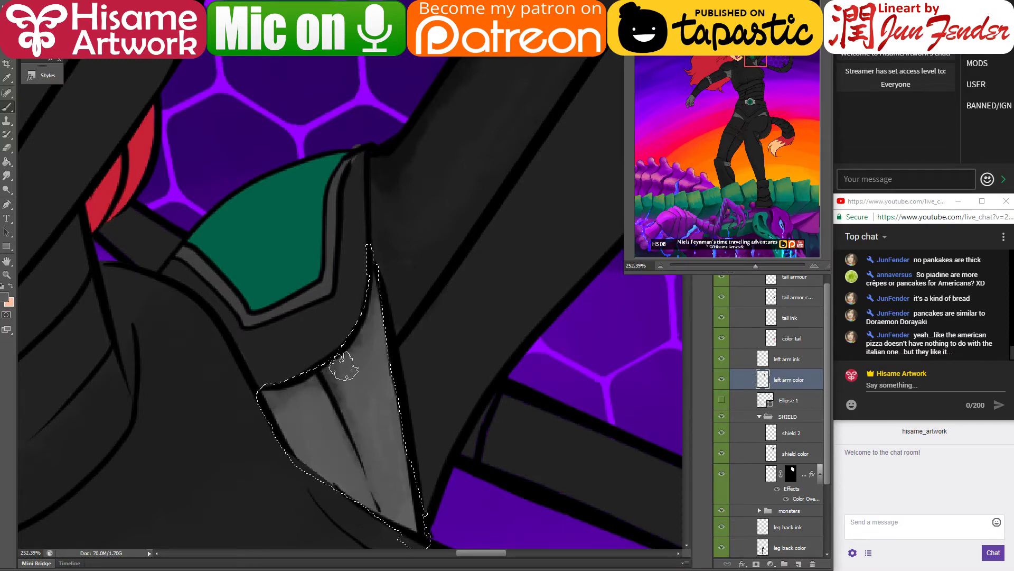
pyautogui.keyDown('alt'); pyautogui.click(341, 391); pyautogui.keyUp('alt')
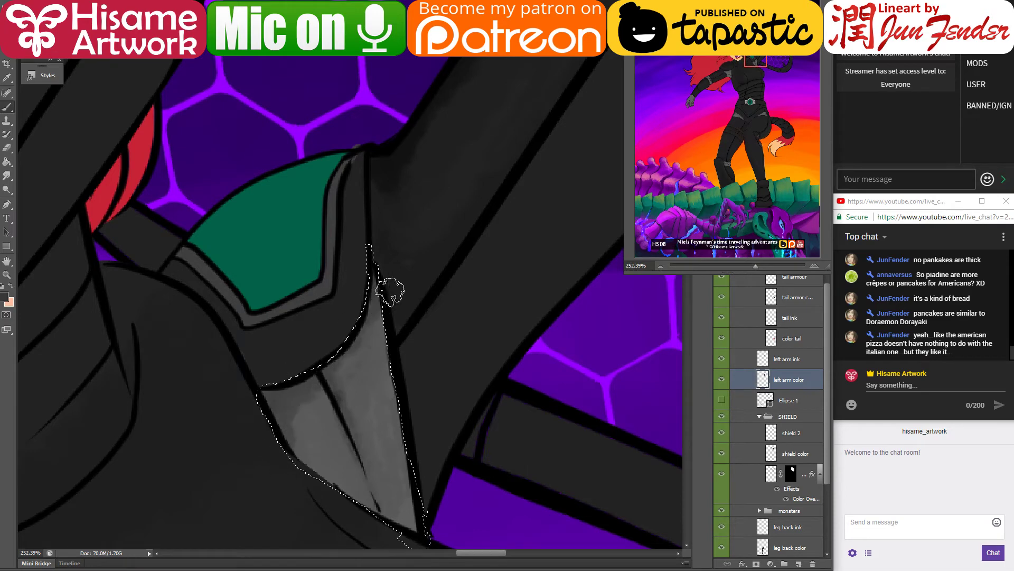
pyautogui.keyDown('alt'); pyautogui.click(319, 412); pyautogui.keyUp('alt')
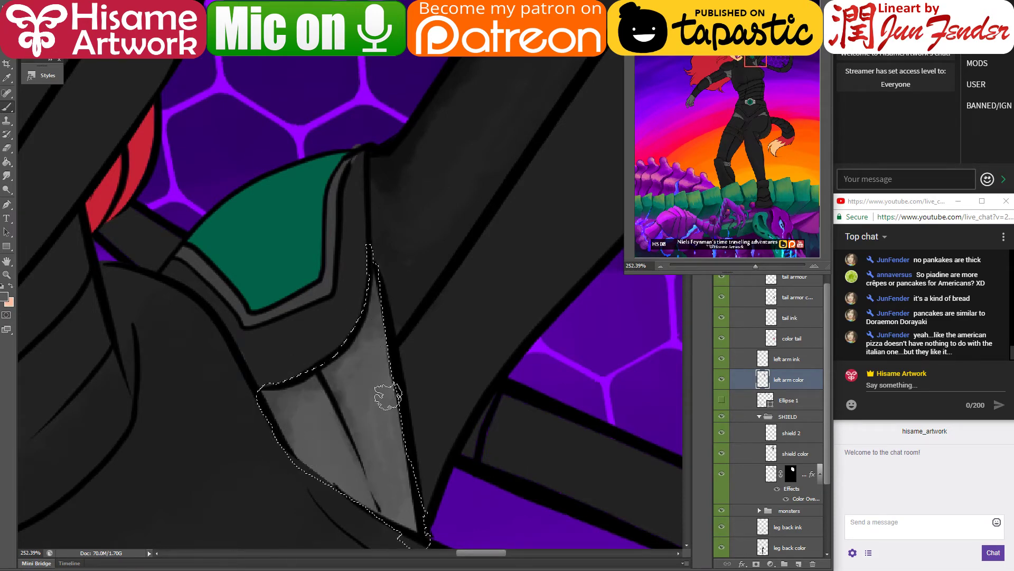
pyautogui.keyDown('alt'); pyautogui.click(341, 391); pyautogui.keyUp('alt')
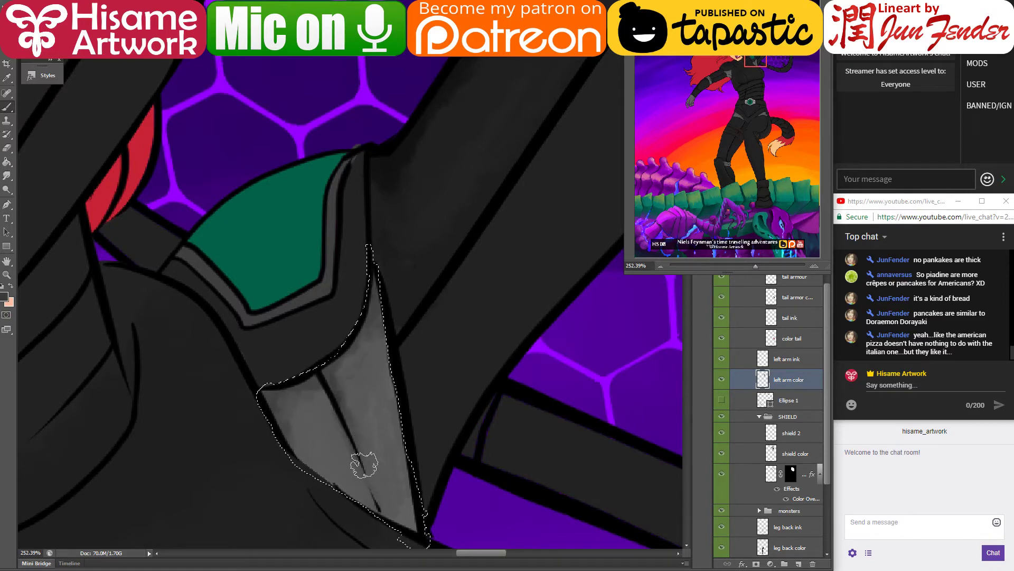
pyautogui.keyDown('alt'); pyautogui.click(326, 422); pyautogui.keyUp('alt')
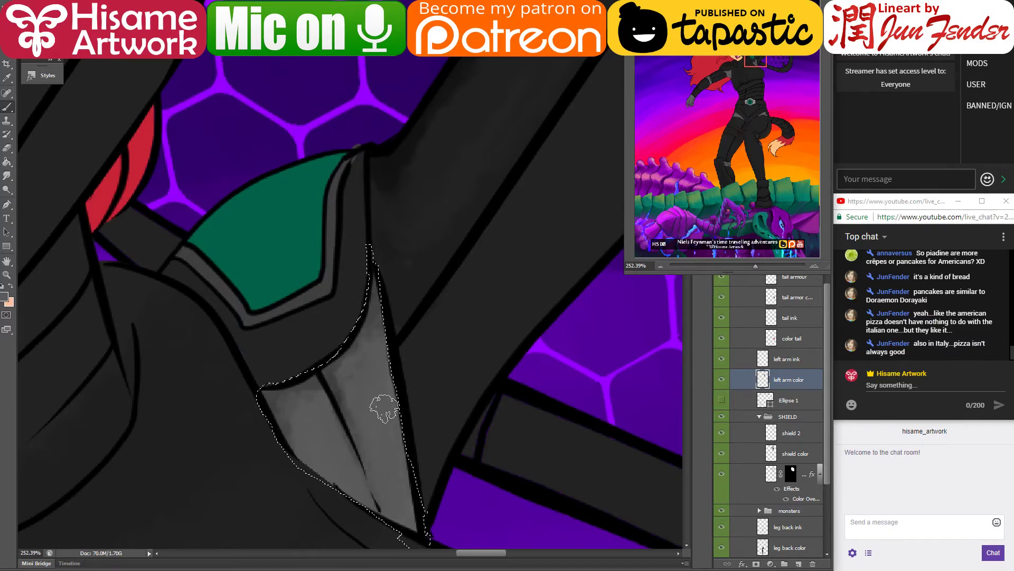
pyautogui.hotkey('ctrl', 's')
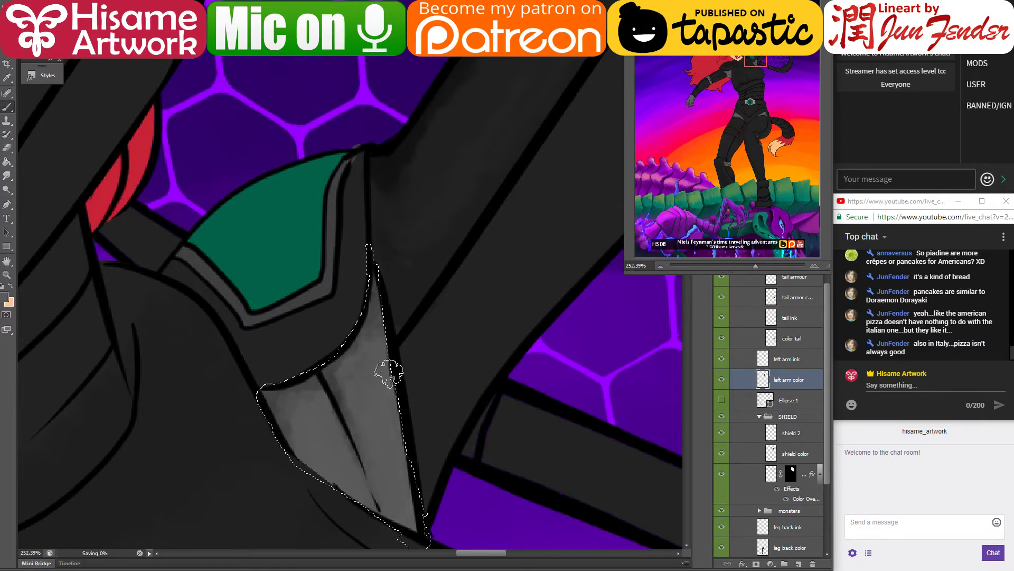
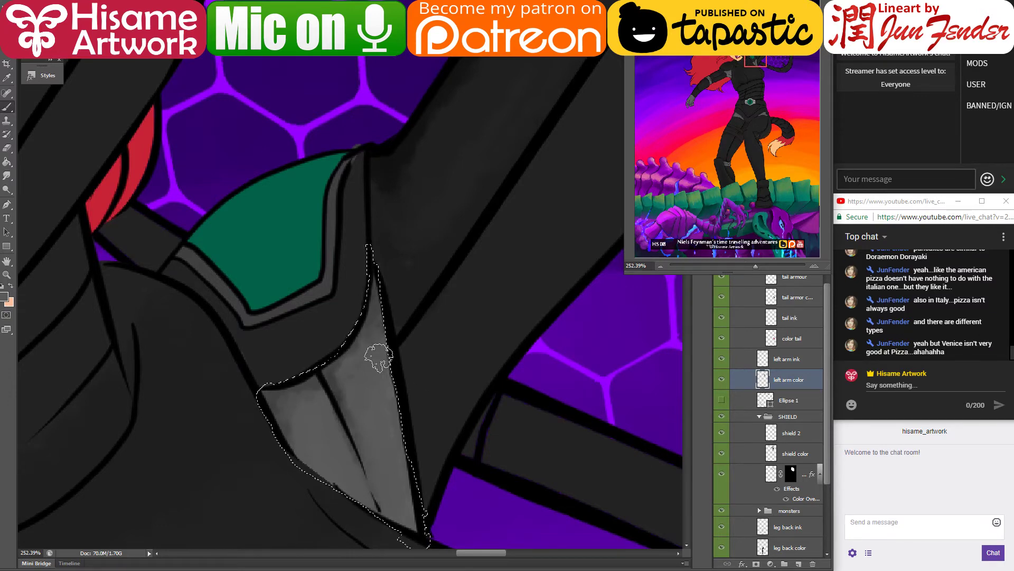
# Step: Refine the underarm panel's shading around the fold line with further sampled grey tones
pyautogui.keyDown('alt'); pyautogui.click(336, 364); pyautogui.keyUp('alt')
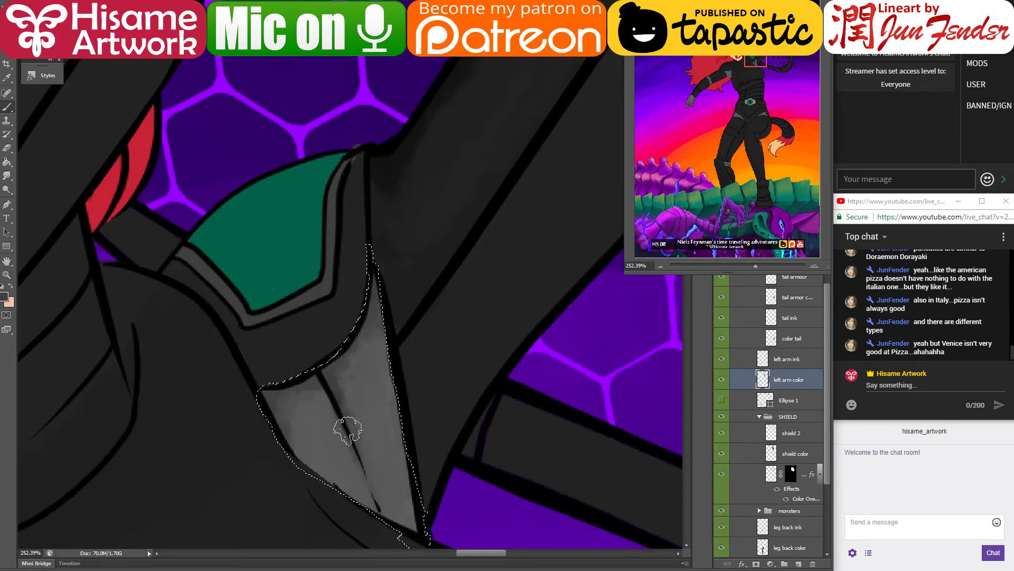
pyautogui.keyDown('alt'); pyautogui.click(362, 366); pyautogui.keyUp('alt')
pyautogui.moveTo(362, 367); pyautogui.dragTo(341, 391)
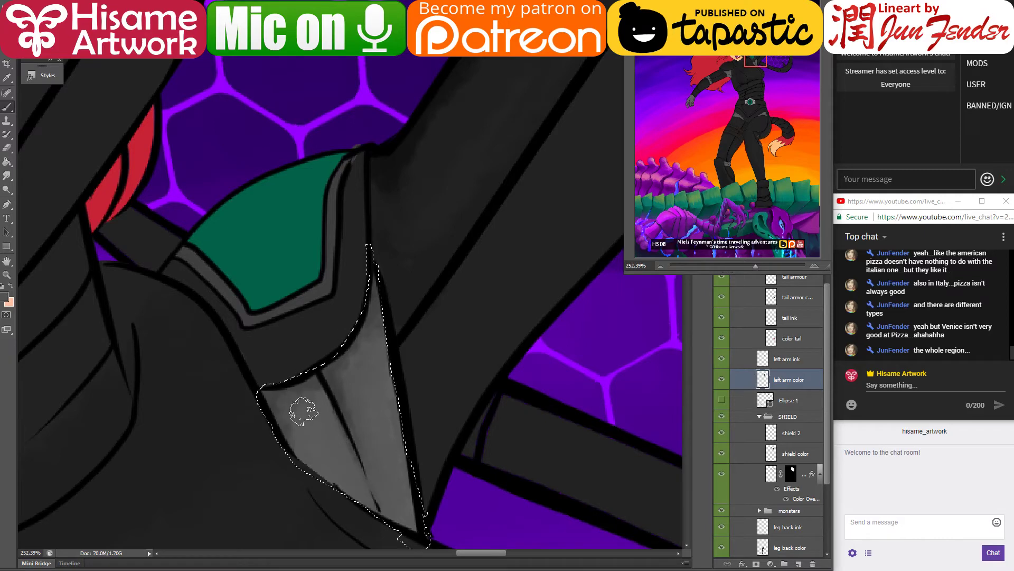
pyautogui.keyDown('alt'); pyautogui.click(290, 425); pyautogui.keyUp('alt')
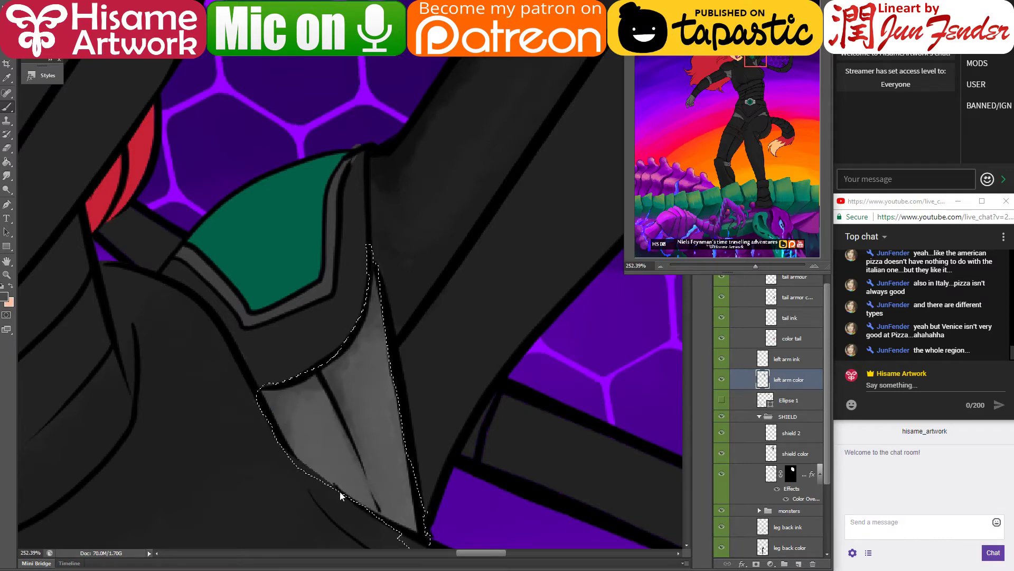
# Step: Smooth the underarm panel's shading along its outer edge with a sampled grey, deselect the panel and save the file
pyautogui.keyDown('alt'); pyautogui.click(311, 412); pyautogui.keyUp('alt')
pyautogui.moveTo(417, 533); pyautogui.dragTo(394, 343)
pyautogui.moveTo(404, 486); pyautogui.dragTo(375, 253)
pyautogui.hotkey('ctrl', 'd')
pyautogui.hotkey('ctrl', 's')
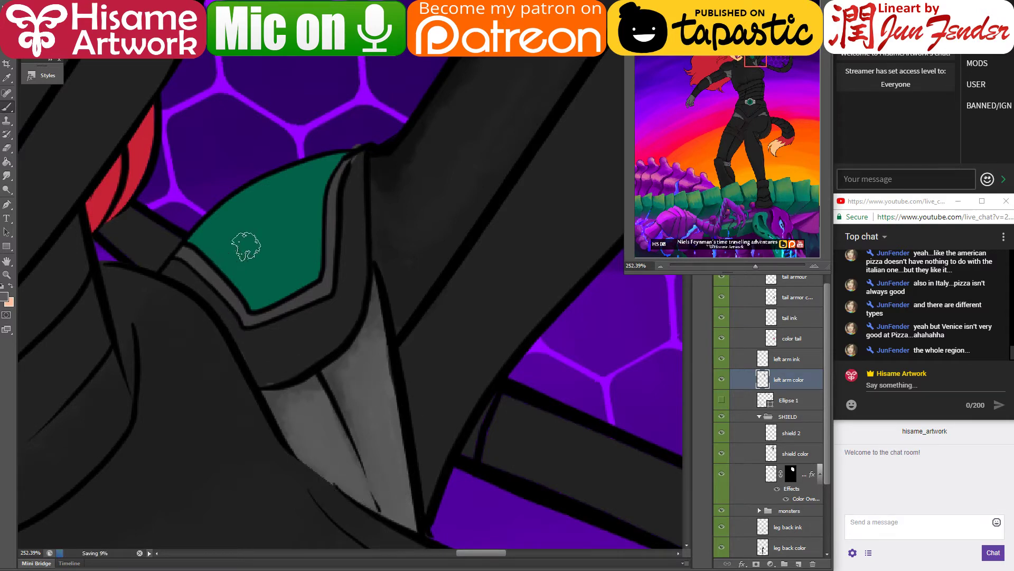
# Step: Switch to the web browser, search for "trento italy" and return to the illustration
pyautogui.rightClick(9, 109)
pyautogui.click(51, 115)
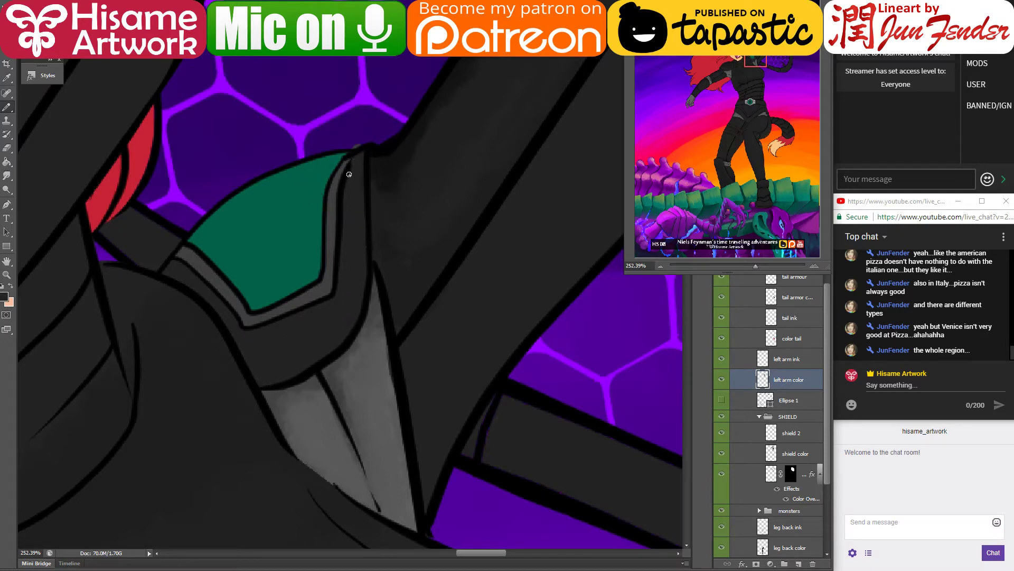
pyautogui.hotkey('alt', 'Tab')
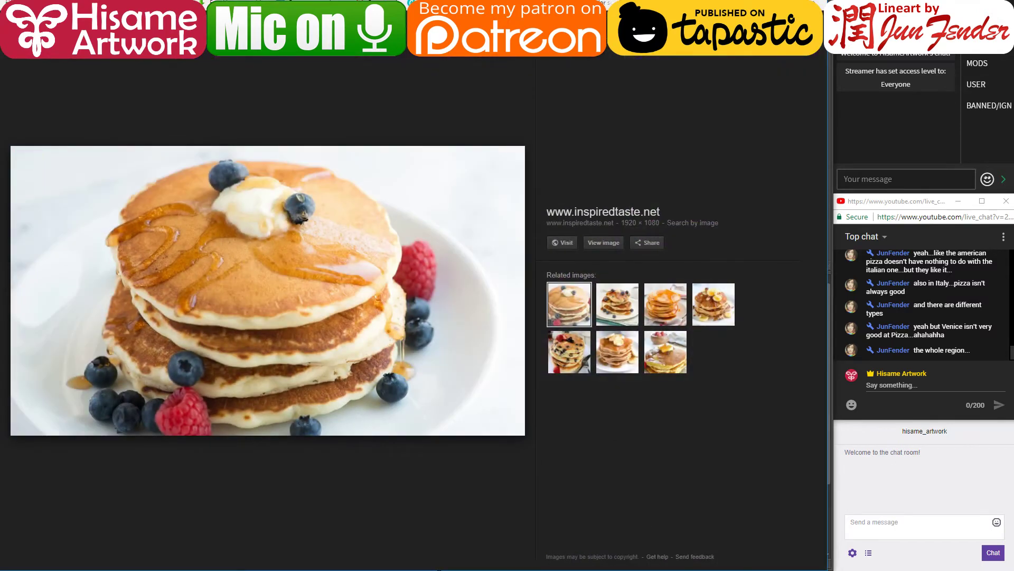
pyautogui.write('trento it')
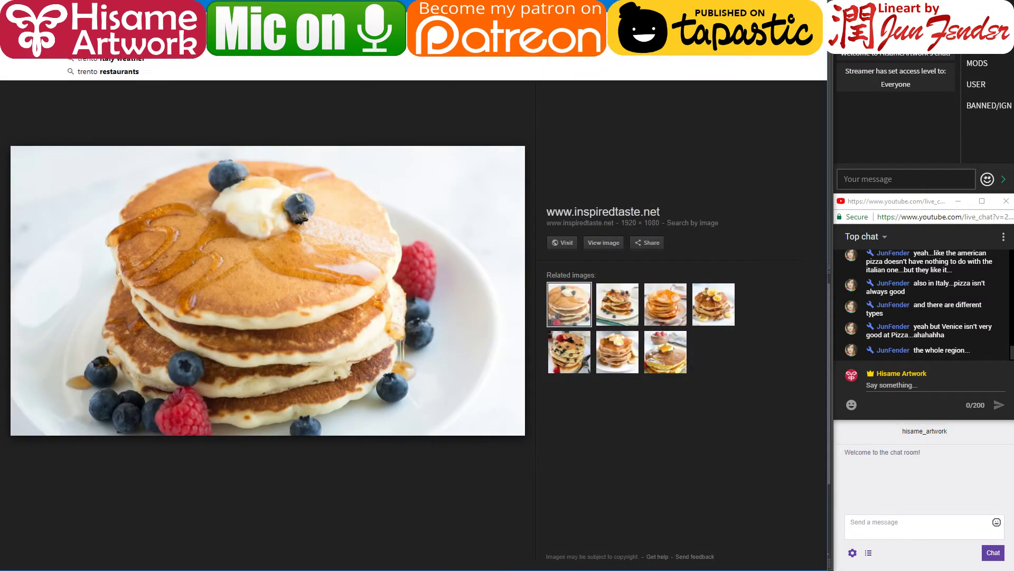
pyautogui.write('aly')
pyautogui.press('Return')
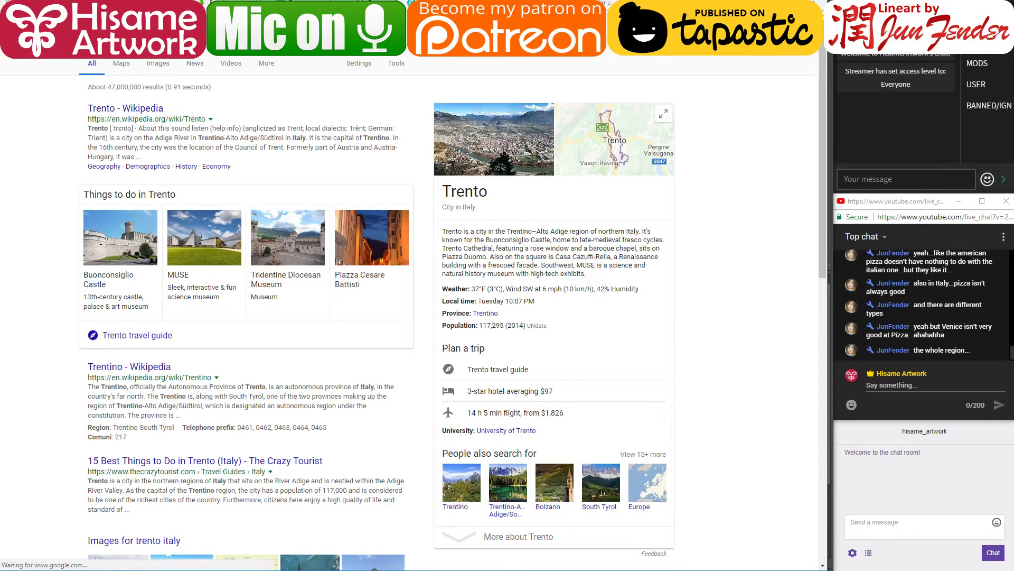
pyautogui.hotkey('alt', 'Tab')
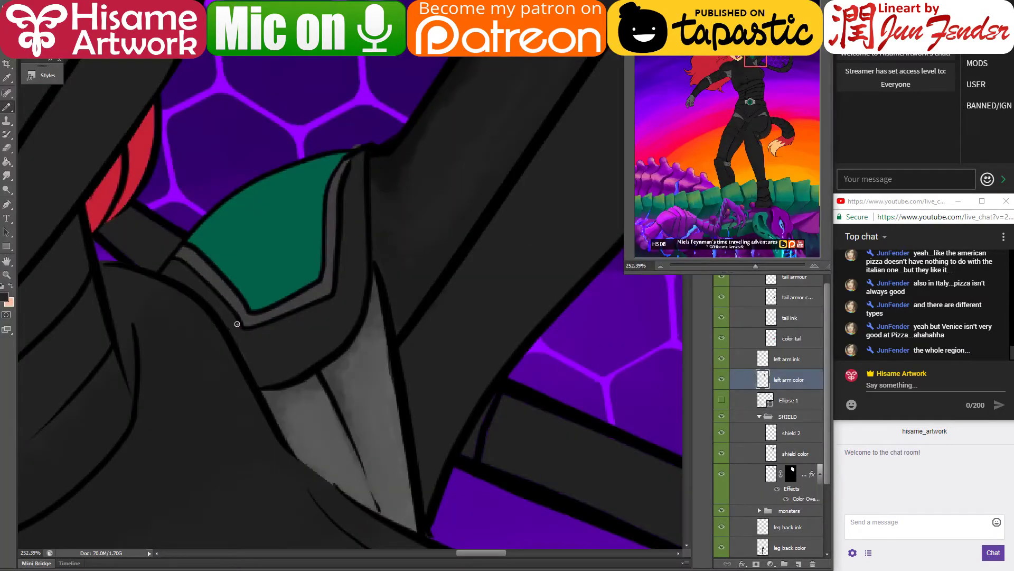
# Step: Brush soft black shadows onto the dark band below the green shoulder armor and erase the stray grey at the armor's tip
pyautogui.moveTo(9, 110); pyautogui.dragTo(43, 110)
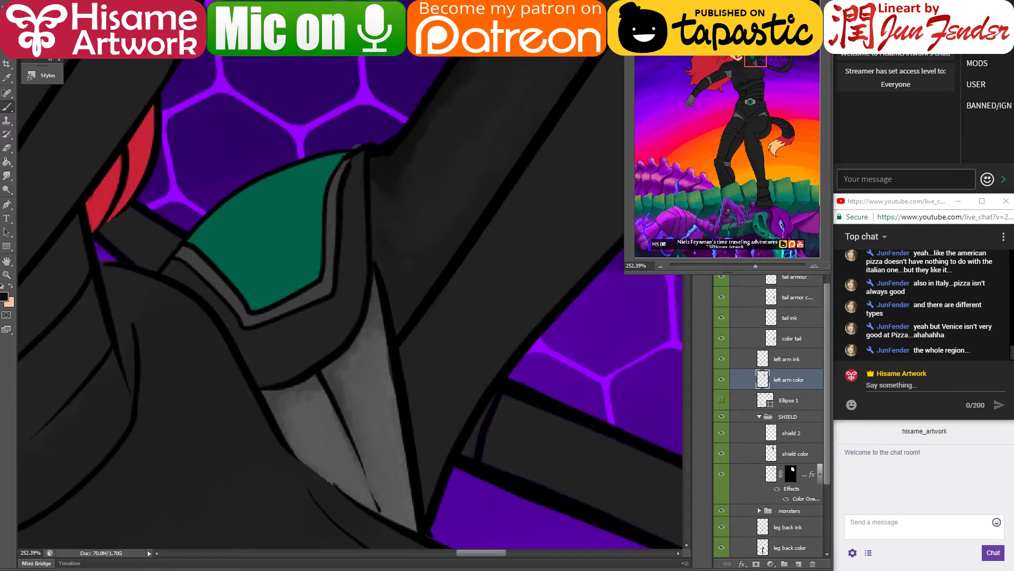
pyautogui.hotkey('alt', 'Tab')
pyautogui.hotkey('alt', 'Tab')
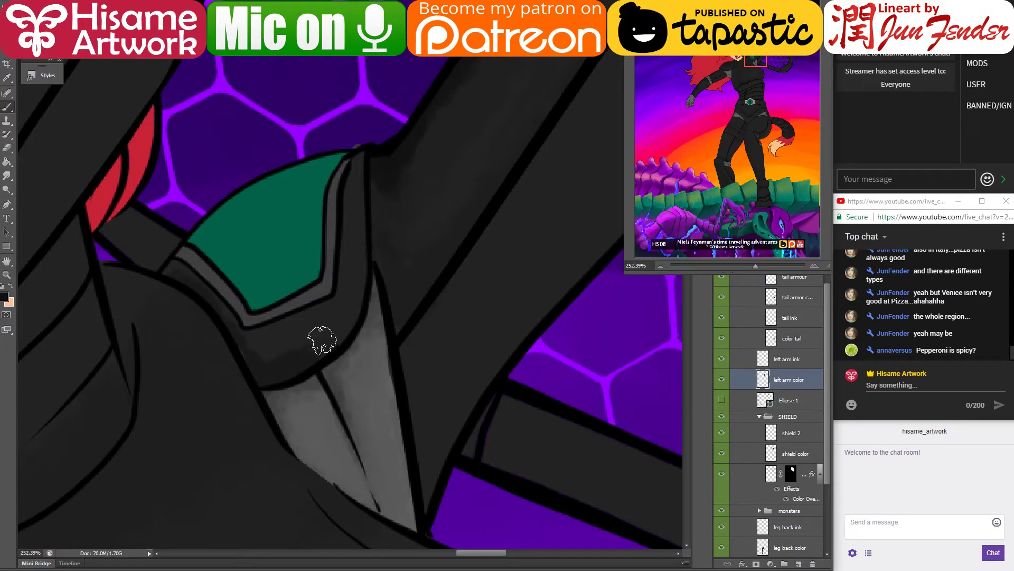
pyautogui.moveTo(190, 308)
pyautogui.mouseDown()
pyautogui.moveTo(258, 356)
pyautogui.moveTo(382, 300)
pyautogui.mouseUp()
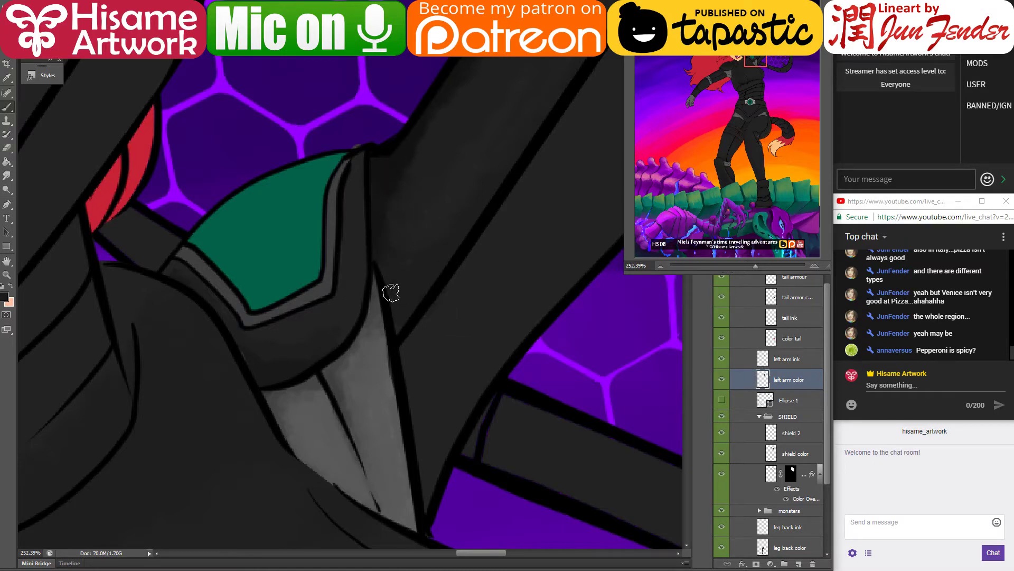
pyautogui.click(8, 149)
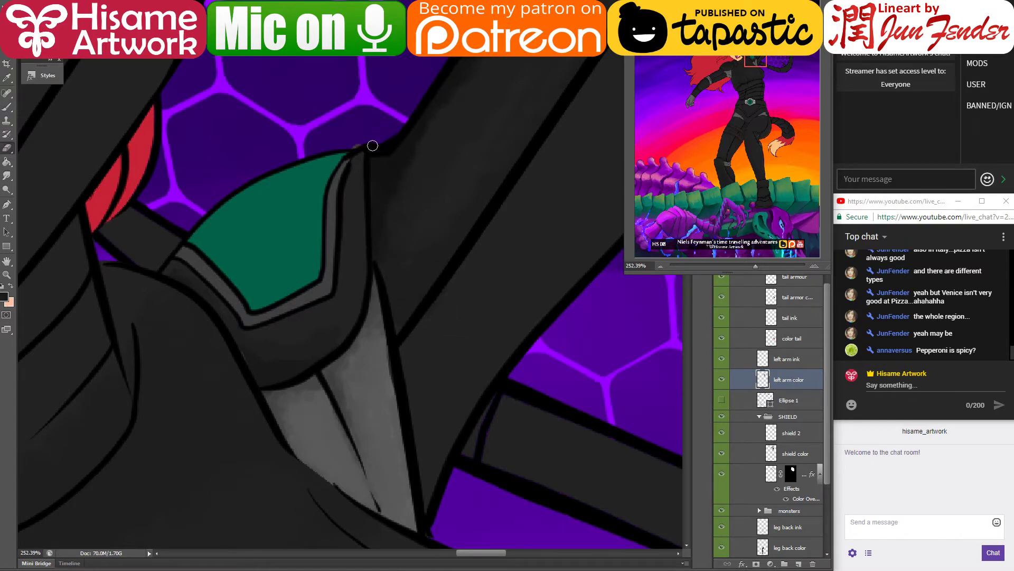
pyautogui.click(355, 145)
# Step: Make the shield color layer active for the segmented shield rim and save the file
pyautogui.scroll(-5, 265, 334)
pyautogui.scroll(-1, 297, 366)
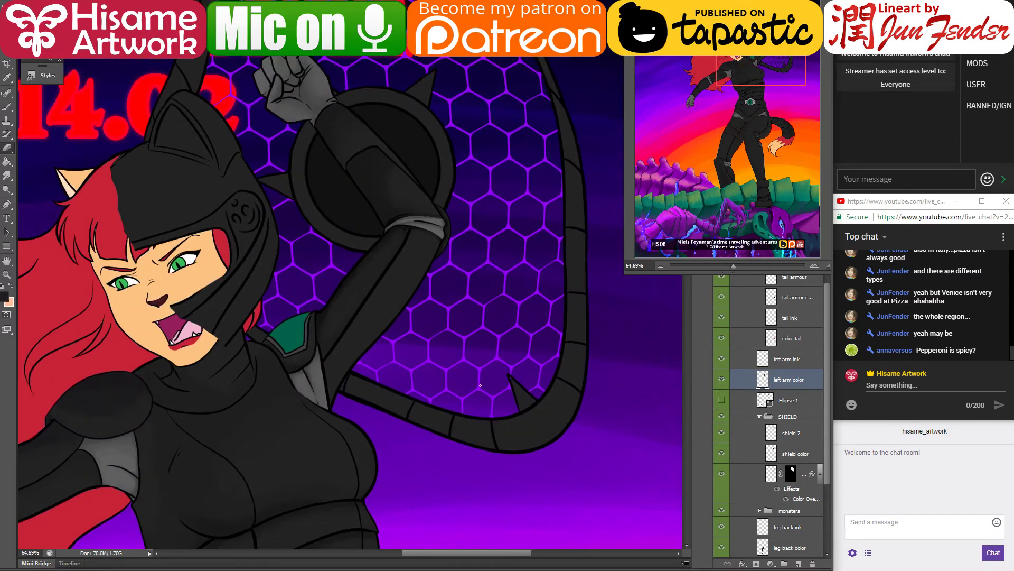
pyautogui.scroll(4, 443, 430)
pyautogui.scroll(3, 408, 413)
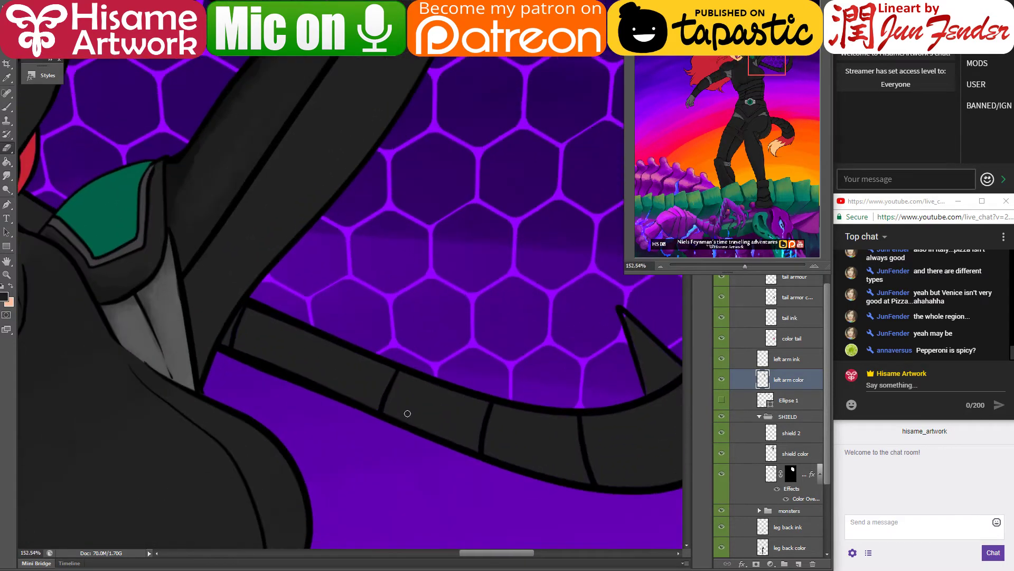
pyautogui.keyDown('ctrl'); pyautogui.rightClick(313, 367); pyautogui.keyUp('ctrl')
pyautogui.click(222, 84)
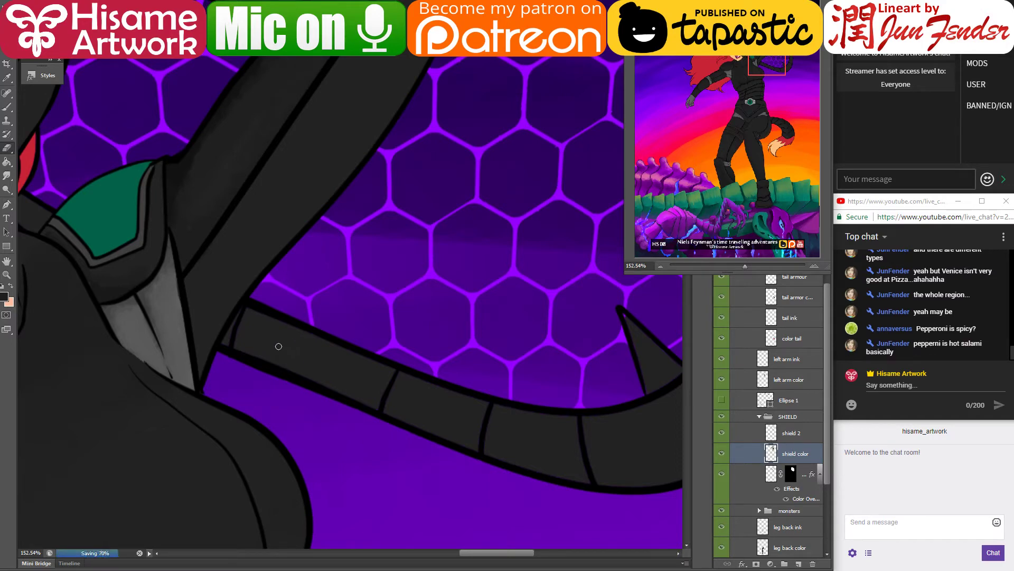
# Step: Choose a round brush and paint over the purple gaps along the ink lines of the shield rim's first segments beside the arm
pyautogui.scroll(4, 277, 346)
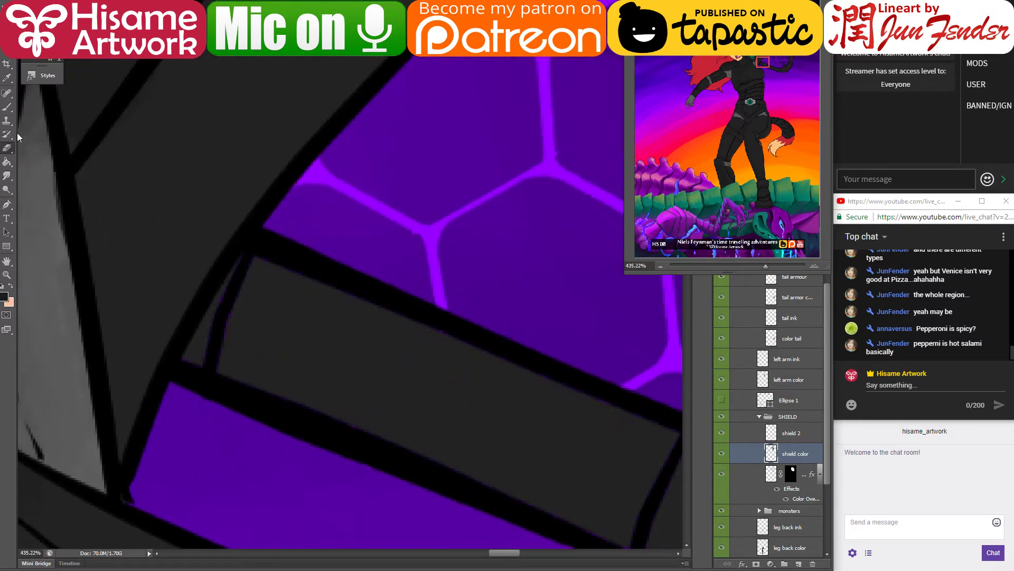
pyautogui.click(6, 106)
pyautogui.click(25, 2)
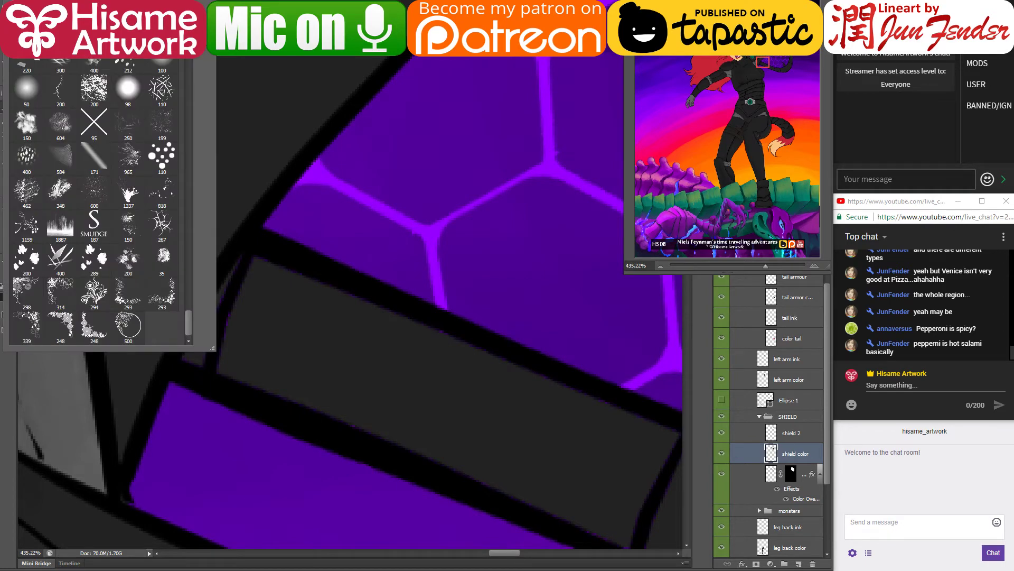
pyautogui.press('Return')
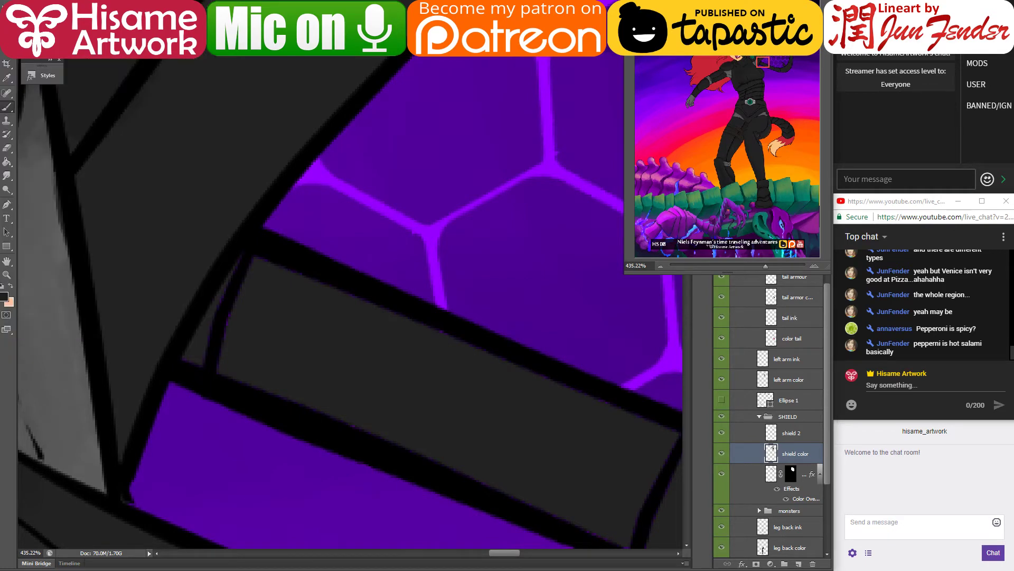
pyautogui.click(25, 2)
pyautogui.press('Return')
pyautogui.moveTo(243, 256); pyautogui.dragTo(186, 363)
pyautogui.moveTo(256, 269); pyautogui.dragTo(233, 364)
pyautogui.moveTo(621, 475); pyautogui.dragTo(490, 350)
pyautogui.moveTo(496, 429); pyautogui.dragTo(531, 330)
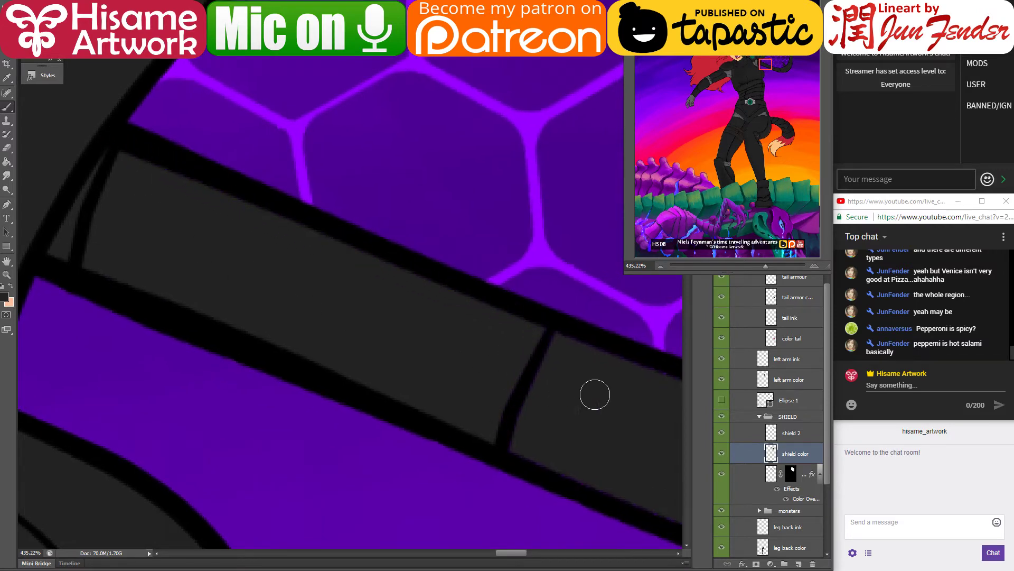
# Step: Cover the purple gaps beside the ink lines in the lower rim segments, working along the curve past the spike
pyautogui.moveTo(594, 394); pyautogui.dragTo(240, 271)
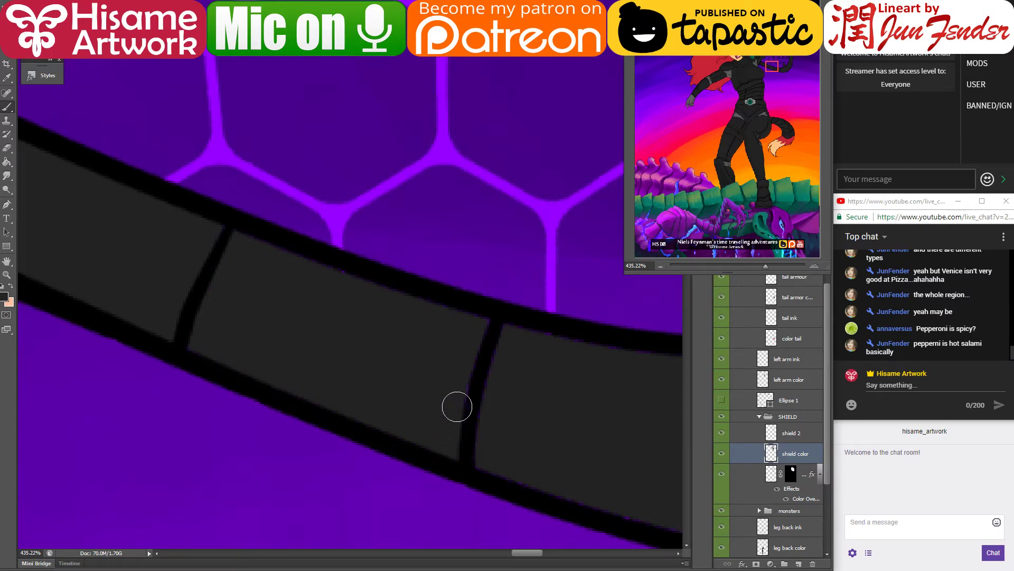
pyautogui.moveTo(224, 234); pyautogui.dragTo(209, 225)
pyautogui.moveTo(395, 332)
pyautogui.mouseDown()
pyautogui.moveTo(302, 294)
pyautogui.moveTo(245, 288)
pyautogui.mouseUp()
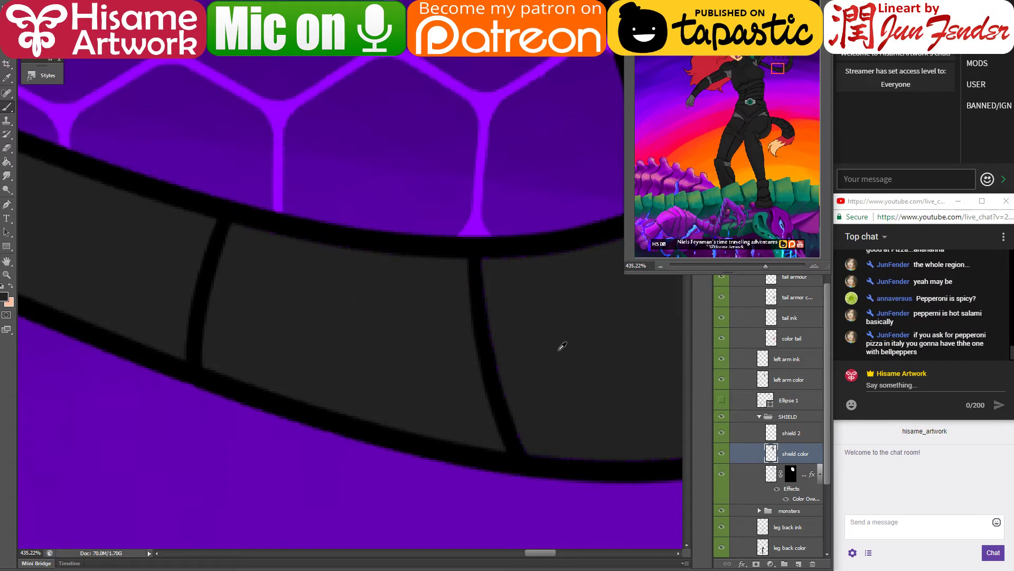
pyautogui.moveTo(541, 376)
pyautogui.mouseDown()
pyautogui.moveTo(449, 376)
pyautogui.moveTo(371, 410)
pyautogui.moveTo(382, 401)
pyautogui.mouseUp()
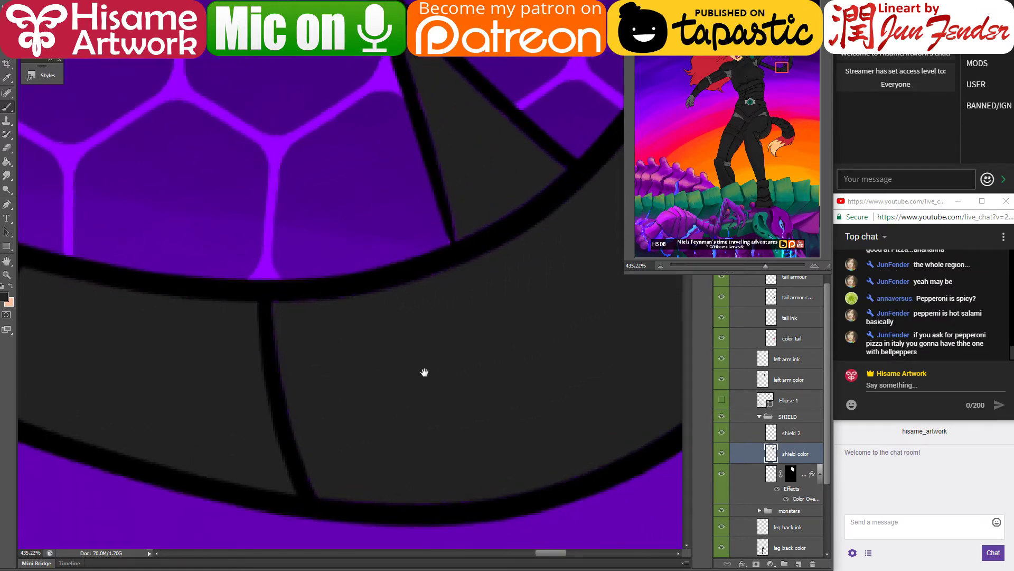
pyautogui.moveTo(424, 373); pyautogui.dragTo(331, 373)
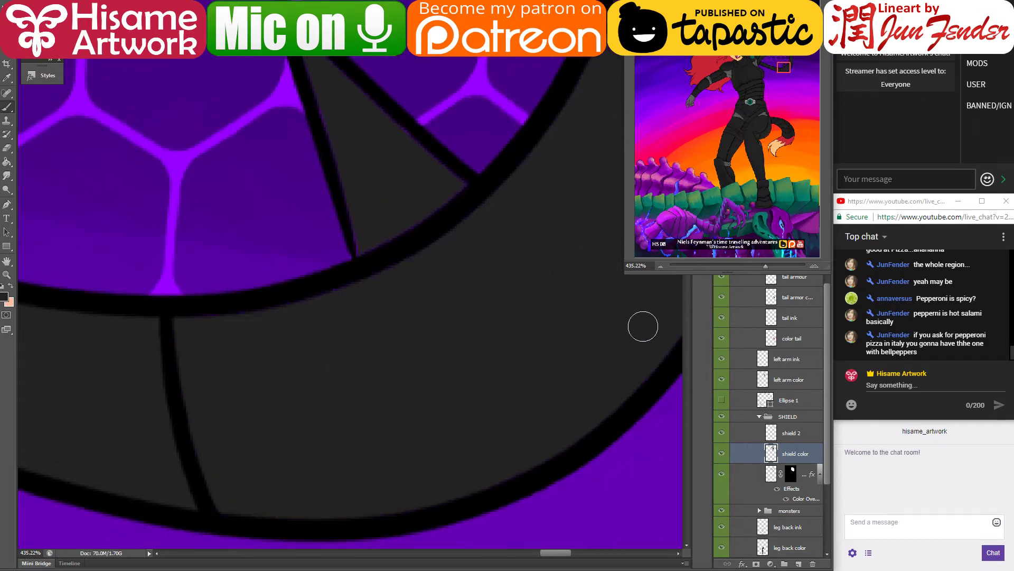
pyautogui.moveTo(643, 326)
pyautogui.mouseDown()
pyautogui.moveTo(498, 249)
pyautogui.moveTo(437, 423)
pyautogui.moveTo(203, 455)
pyautogui.mouseUp()
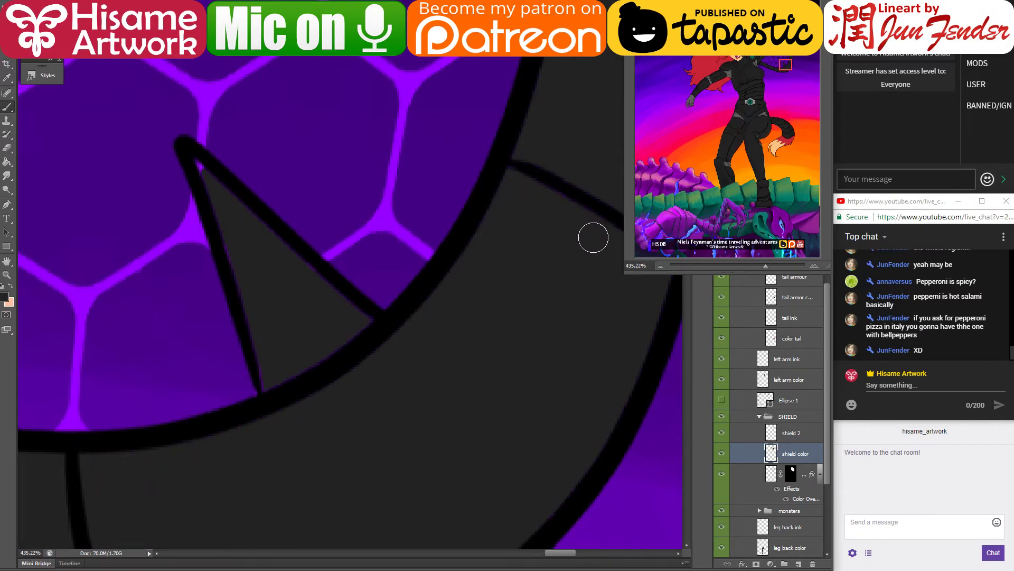
pyautogui.moveTo(593, 238); pyautogui.dragTo(473, 276)
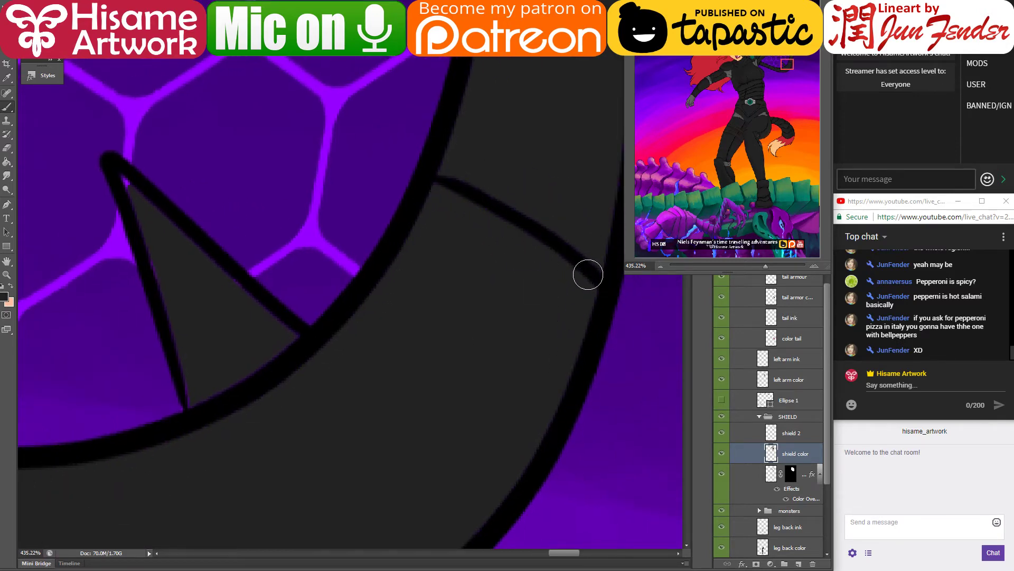
# Step: Sample the rim's dark grey and fill the purple gaps along the edges and dividers of the upright rim segments
pyautogui.keyDown('alt'); pyautogui.click(164, 216); pyautogui.keyUp('alt')
pyautogui.hscroll(5, 199, 283)
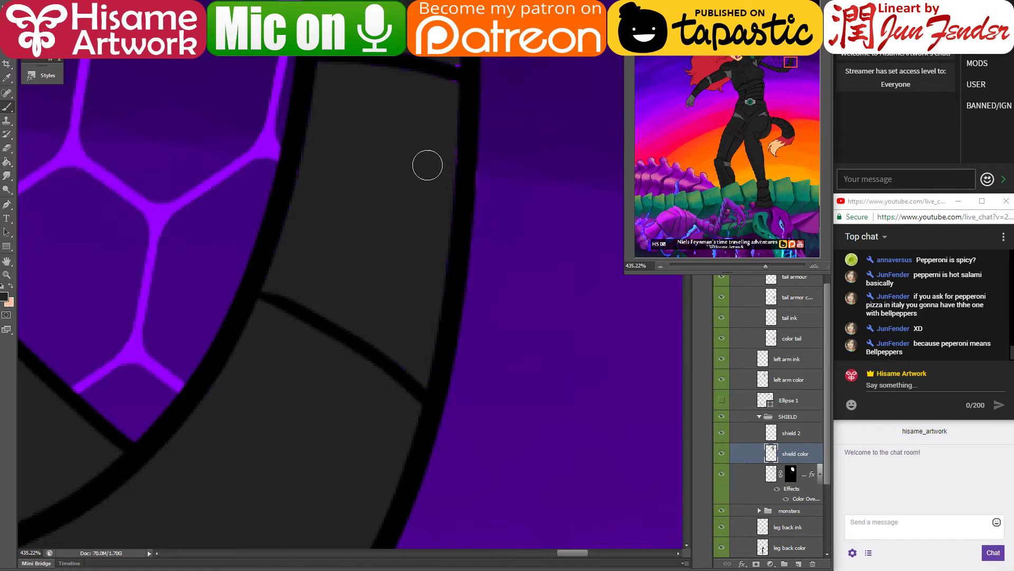
pyautogui.scroll(4, 410, 209)
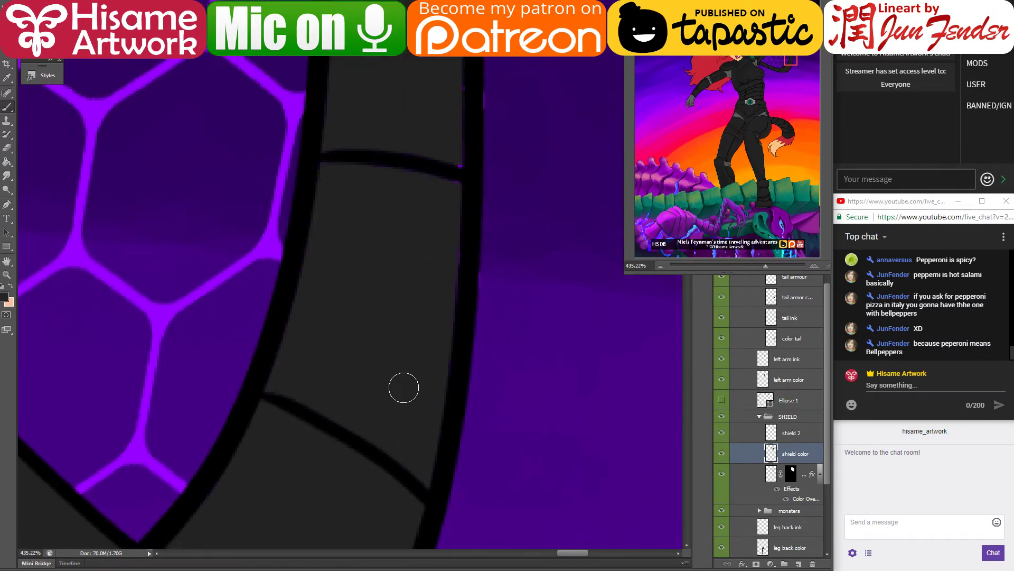
pyautogui.moveTo(404, 360)
pyautogui.mouseDown()
pyautogui.moveTo(363, 290)
pyautogui.moveTo(364, 274)
pyautogui.mouseUp()
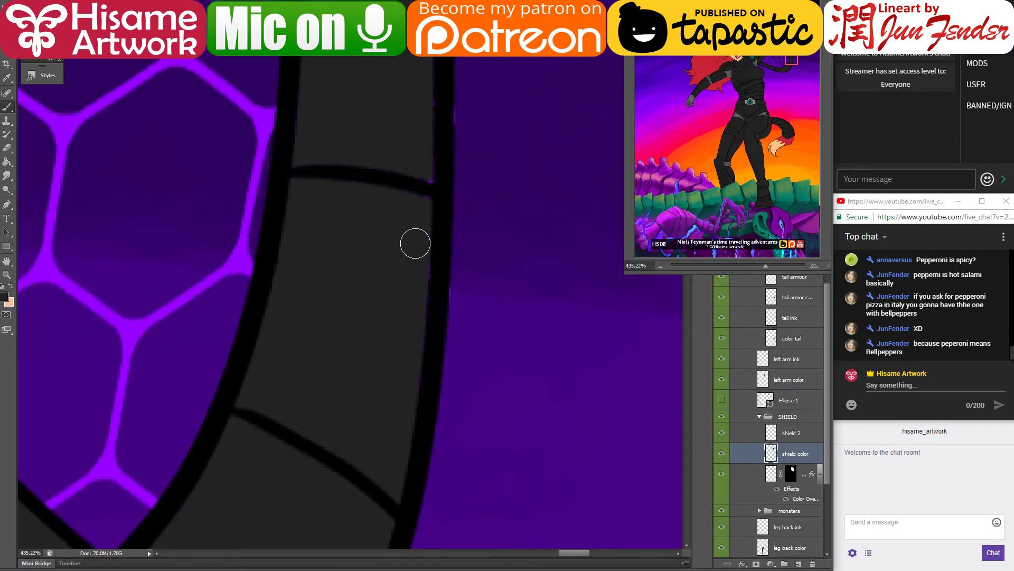
pyautogui.click(421, 193)
pyautogui.moveTo(401, 296)
pyautogui.mouseDown()
pyautogui.moveTo(381, 207)
pyautogui.moveTo(355, 426)
pyautogui.mouseUp()
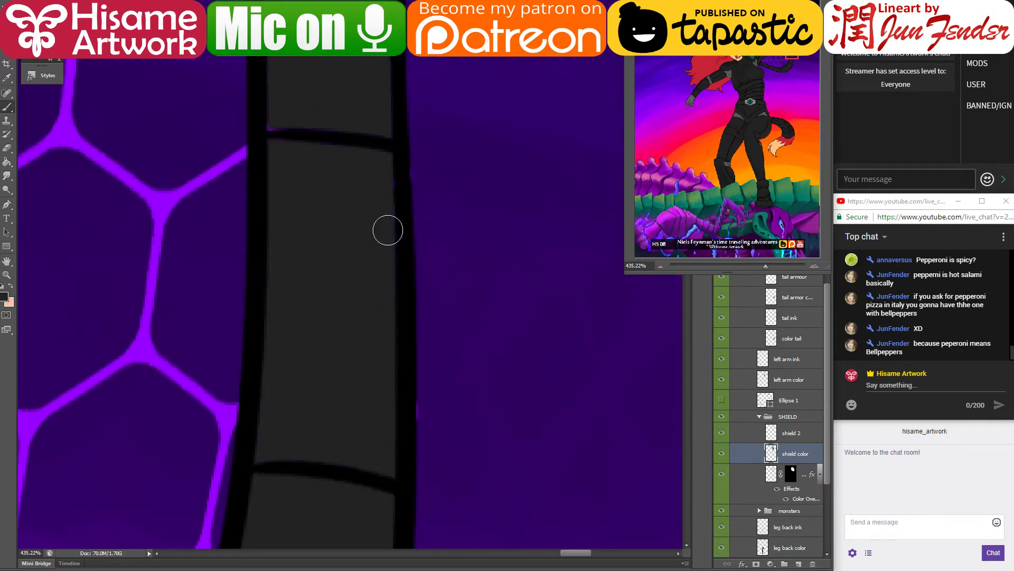
pyautogui.moveTo(342, 105)
pyautogui.mouseDown()
pyautogui.moveTo(350, 295)
pyautogui.moveTo(335, 410)
pyautogui.mouseUp()
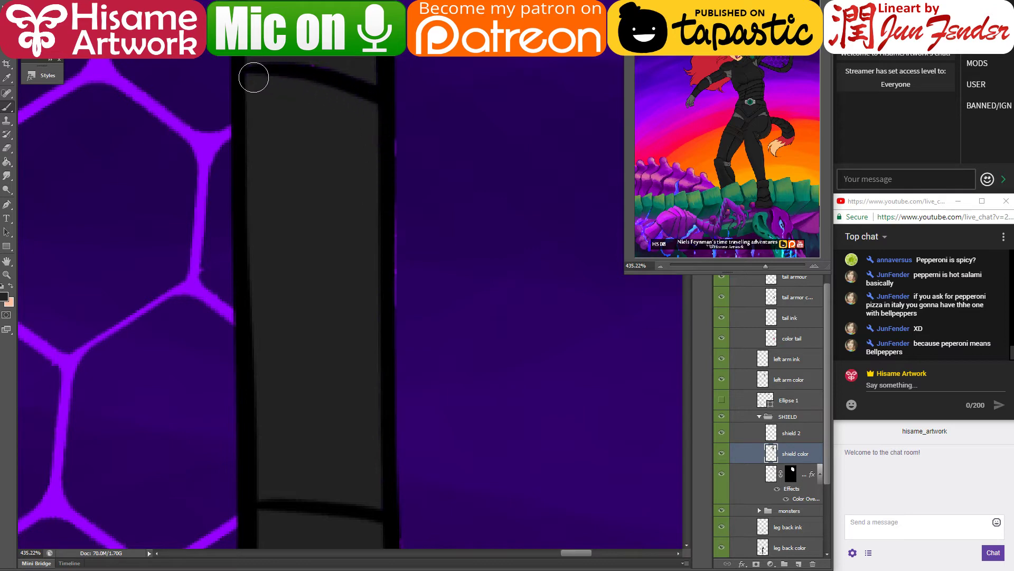
pyautogui.moveTo(267, 58); pyautogui.dragTo(238, 175)
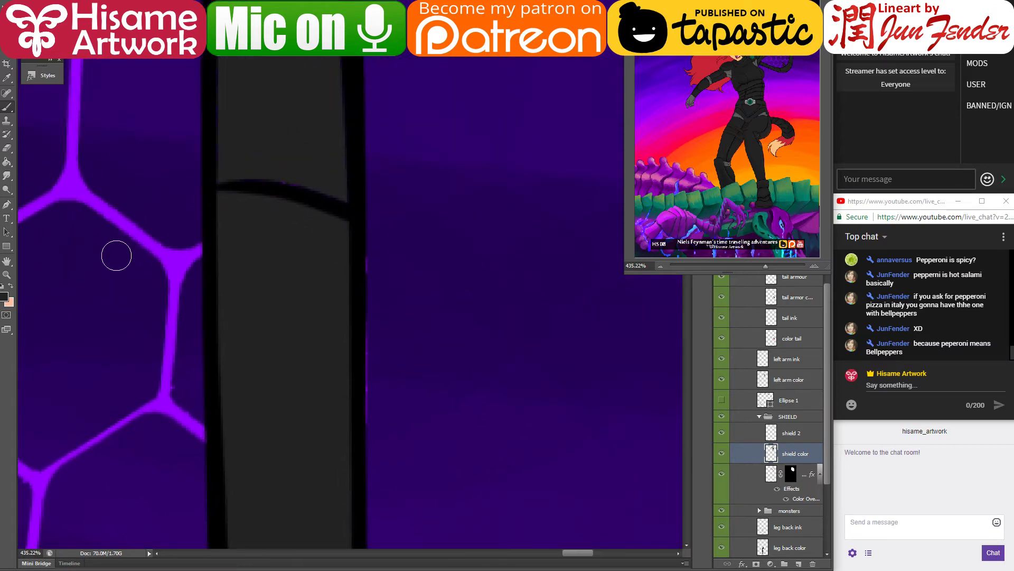
# Step: Make the masked hexagon pattern layer active and erase the purple fringe outside the upright rim's outer edge
pyautogui.keyDown('ctrl'); pyautogui.click(164, 388); pyautogui.keyUp('ctrl')
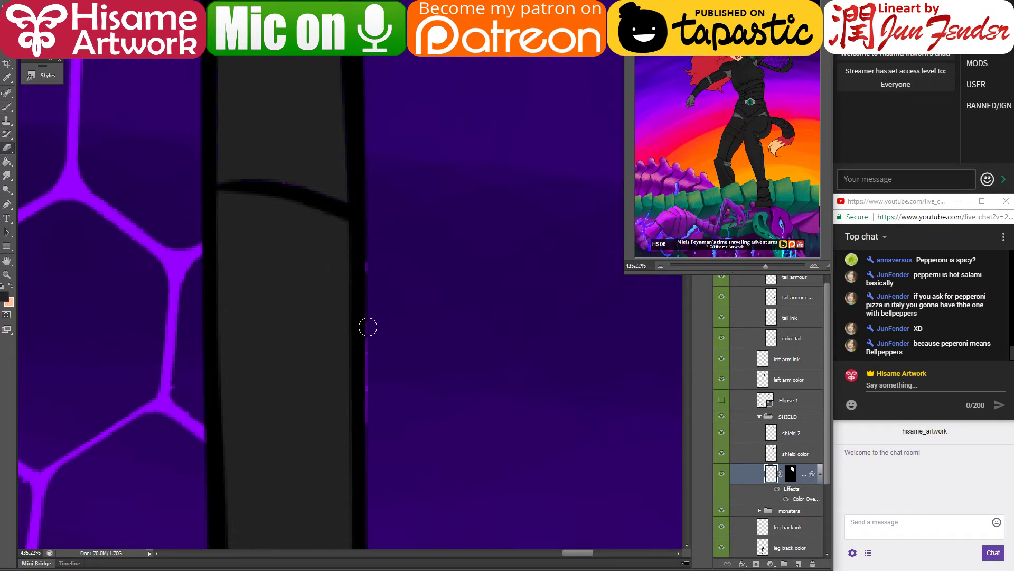
pyautogui.moveTo(368, 327); pyautogui.dragTo(370, 425)
pyautogui.moveTo(241, 256); pyautogui.dragTo(320, 379)
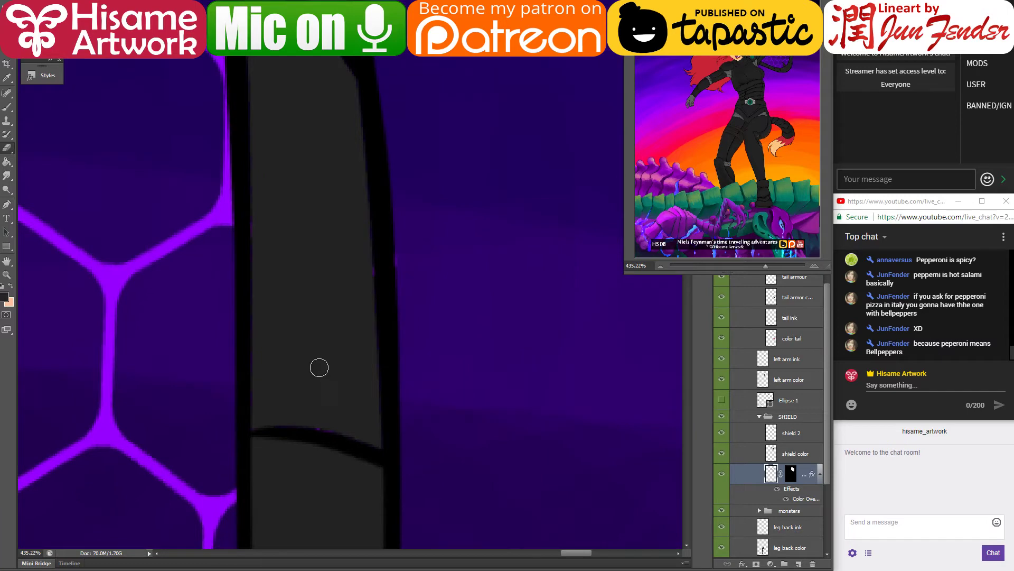
# Step: Return to the shield color layer and paint over the purple gap inside the outer edge of the upper rim segment
pyautogui.keyDown('ctrl'); pyautogui.click(319, 364); pyautogui.keyUp('ctrl')
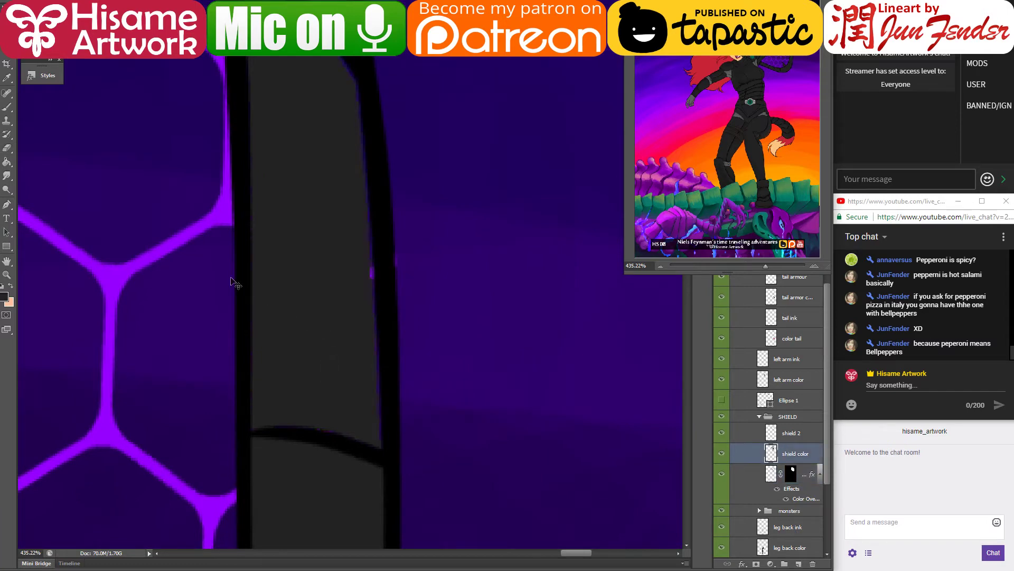
pyautogui.click(7, 108)
pyautogui.click(364, 270)
pyautogui.scroll(5, 351, 190)
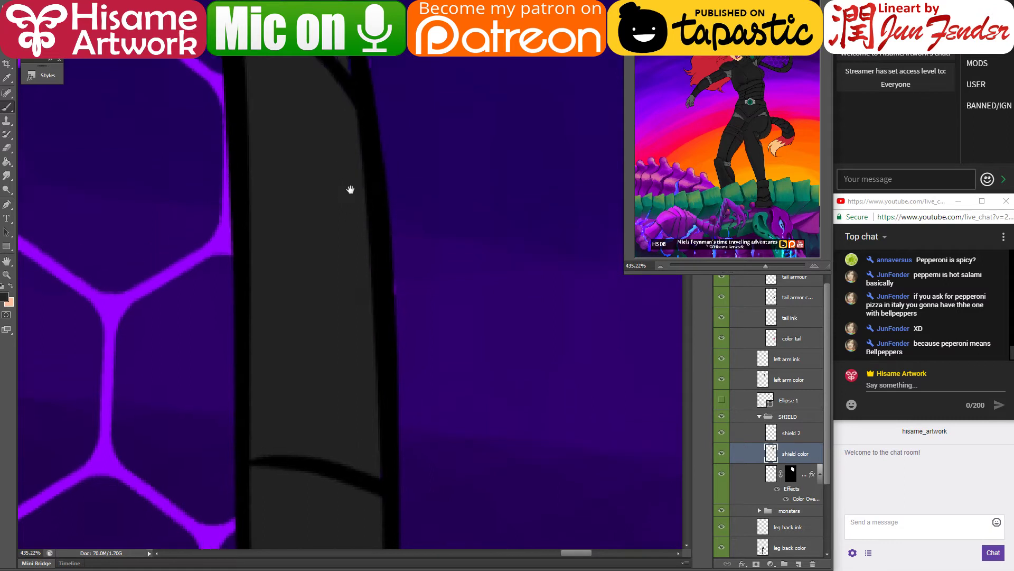
pyautogui.moveTo(272, 122); pyautogui.dragTo(311, 152)
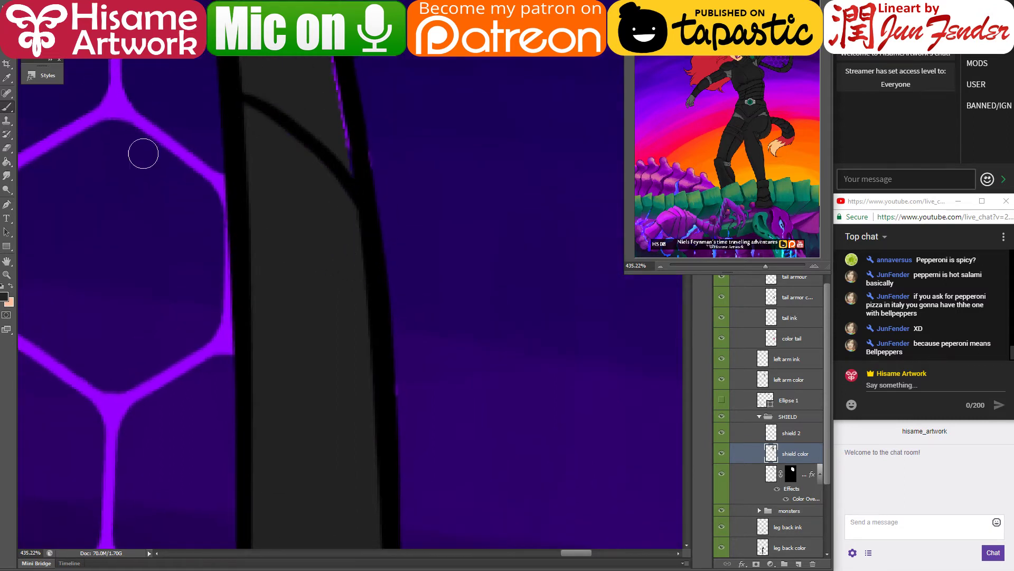
# Step: Erase the leftover purple fringe on the masked hexagon layer and paint over the purple gap inside the upper rim segment on shield color
pyautogui.keyDown('ctrl'); pyautogui.click(182, 376); pyautogui.keyUp('ctrl')
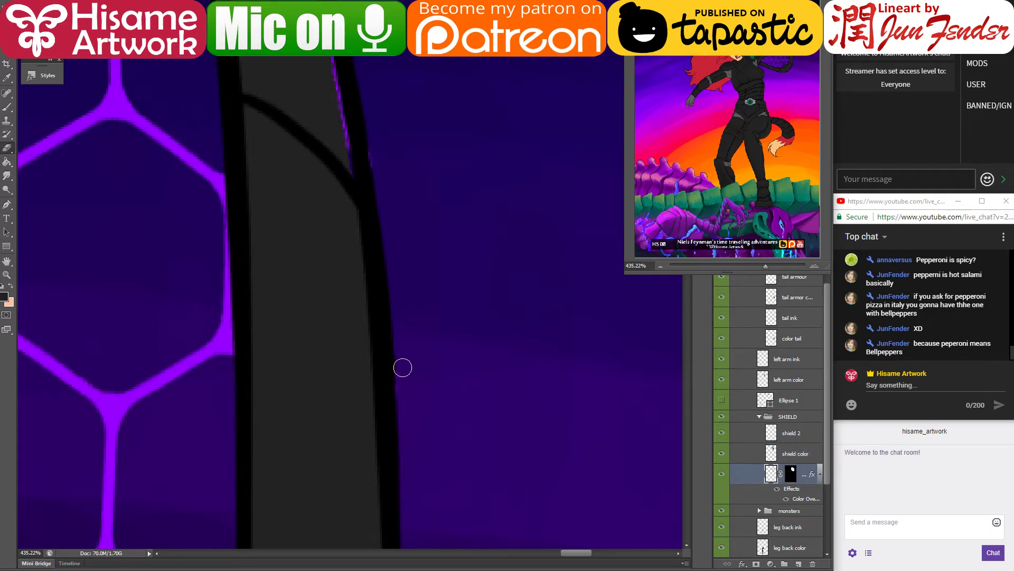
pyautogui.moveTo(323, 194); pyautogui.dragTo(312, 484)
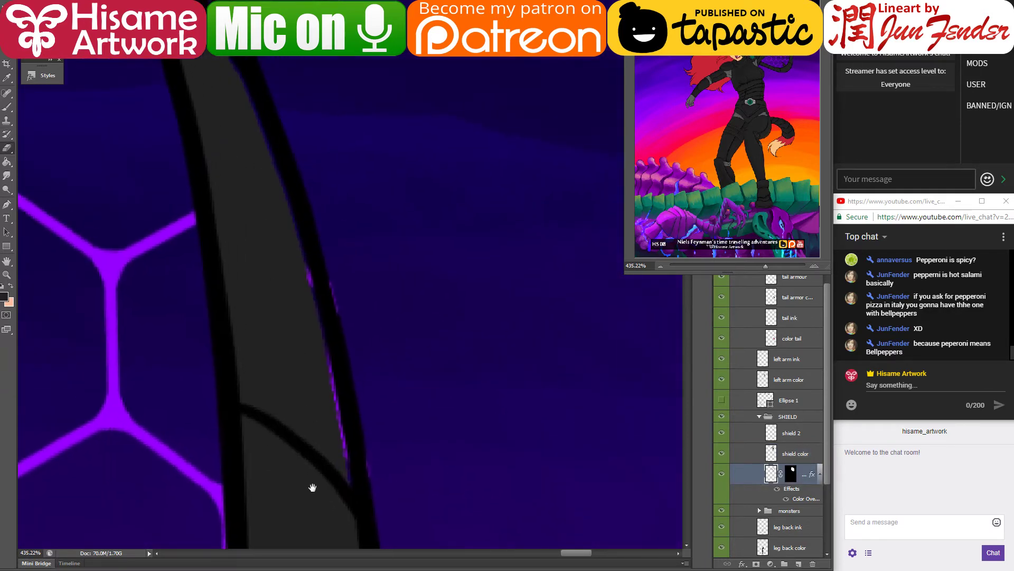
pyautogui.keyDown('ctrl'); pyautogui.click(285, 332); pyautogui.keyUp('ctrl')
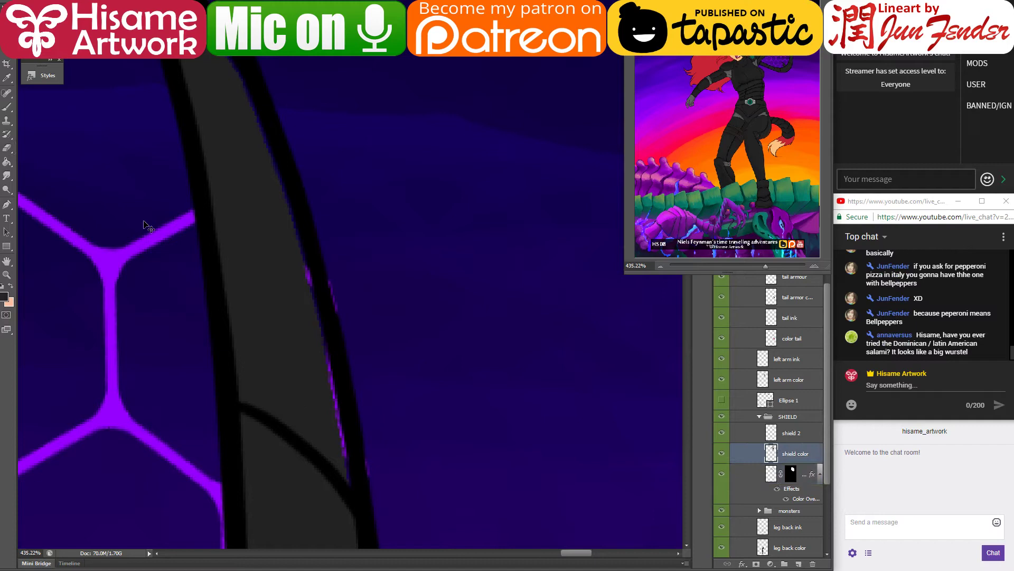
pyautogui.click(8, 107)
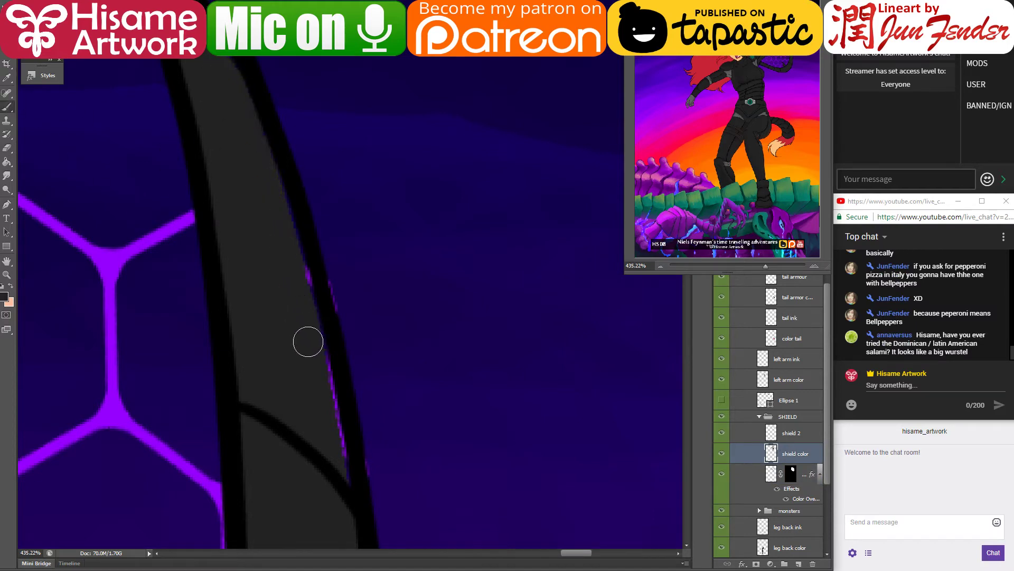
pyautogui.moveTo(315, 333); pyautogui.dragTo(335, 435)
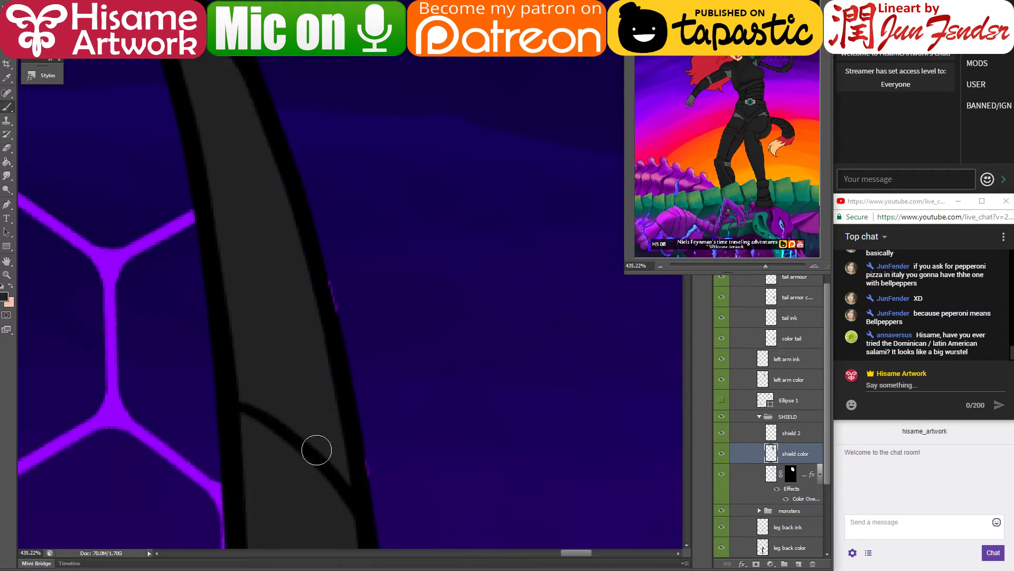
# Step: Make the masked hexagon pattern layer active again and erase the purple specks outside the upper rim segment's outer edge
pyautogui.press('v')
pyautogui.keyDown('ctrl'); pyautogui.click(161, 455); pyautogui.keyUp('ctrl')
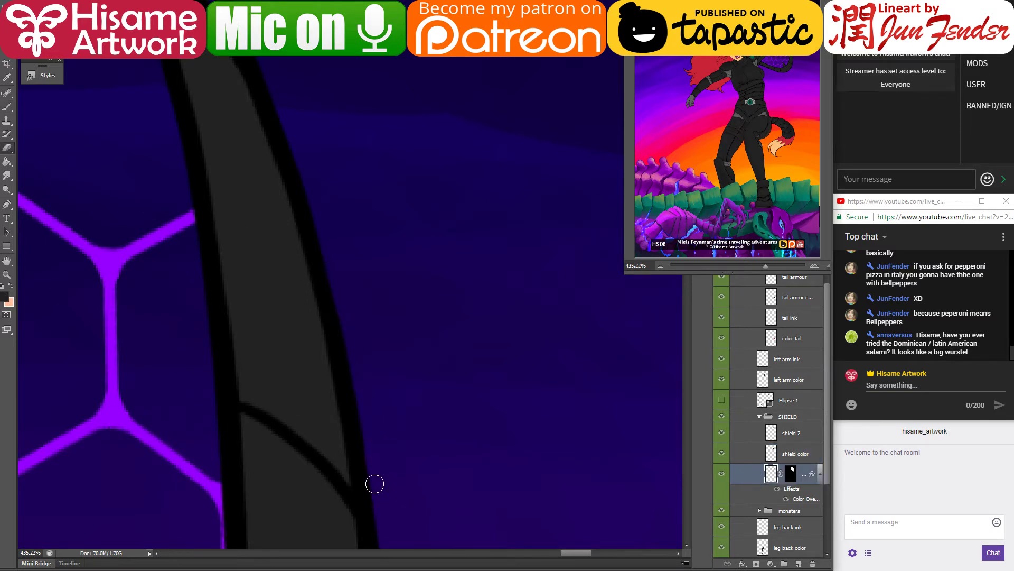
# Step: On the shield color layer, fill the gap beside the divider of the next rim segment up with dark grey and save the file
pyautogui.moveTo(263, 111); pyautogui.dragTo(400, 517)
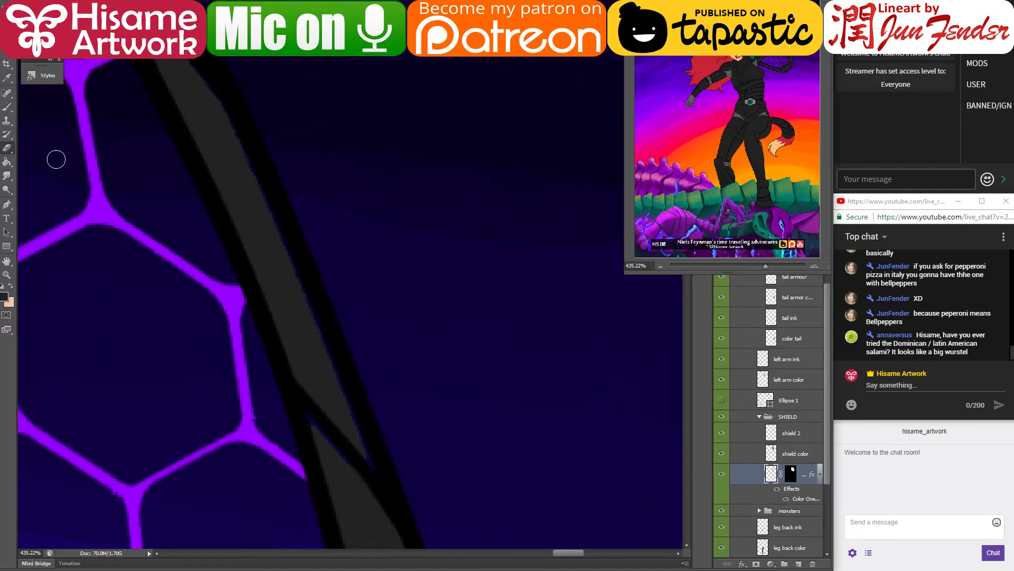
pyautogui.scroll(-4, 271, 276)
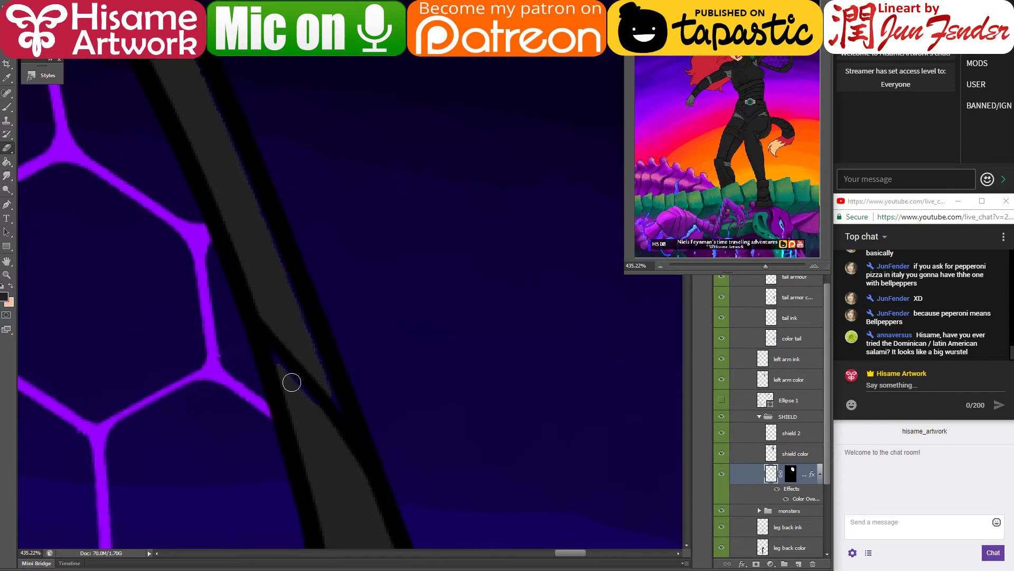
pyautogui.keyDown('ctrl'); pyautogui.click(316, 433); pyautogui.keyUp('ctrl')
pyautogui.click(6, 106)
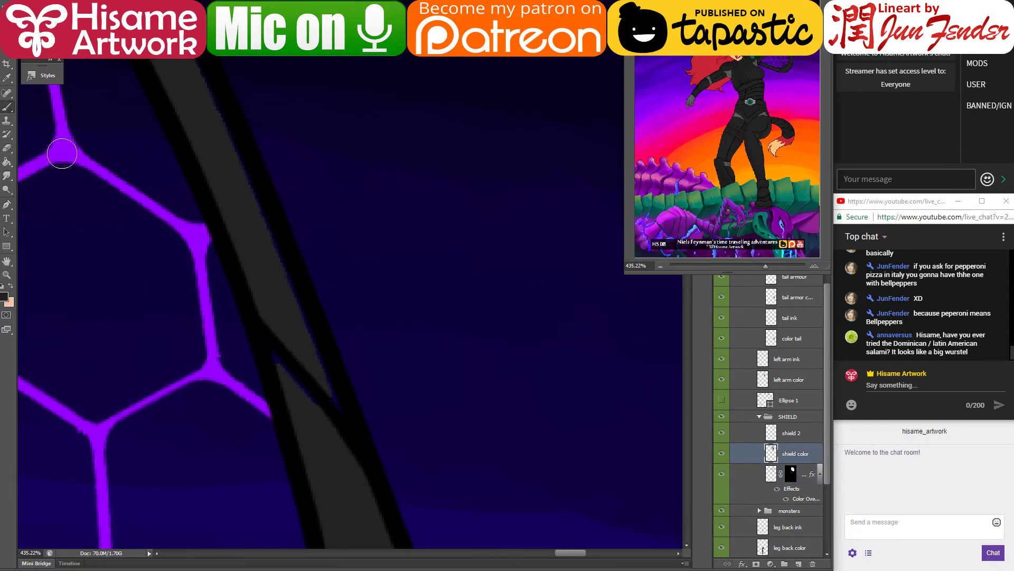
pyautogui.moveTo(271, 349); pyautogui.dragTo(296, 390)
pyautogui.hotkey('ctrl', 's')
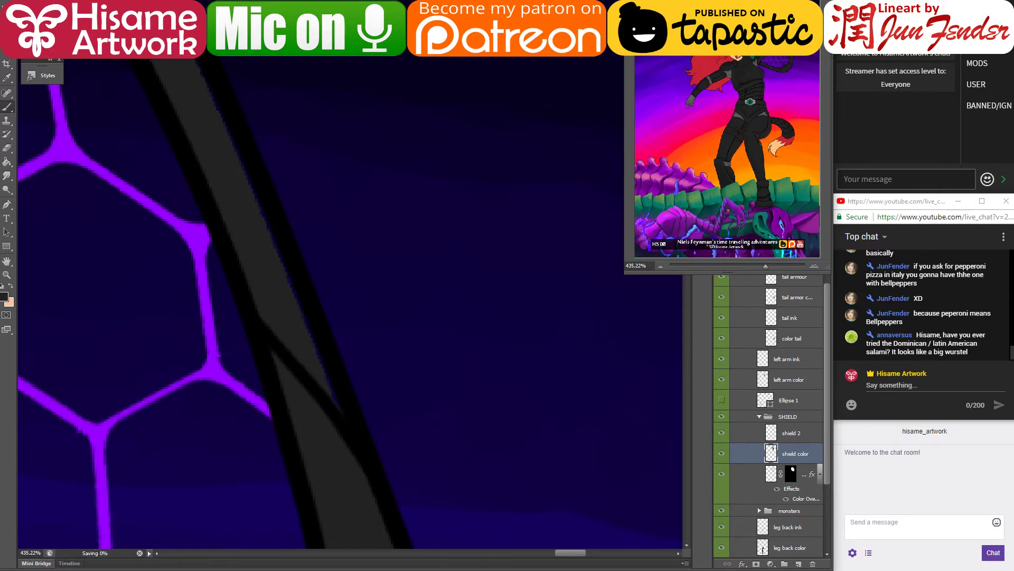
# Step: Switch to the web browser and run a Google image search for "dominican salami"
pyautogui.hotkey('alt', 'Tab')
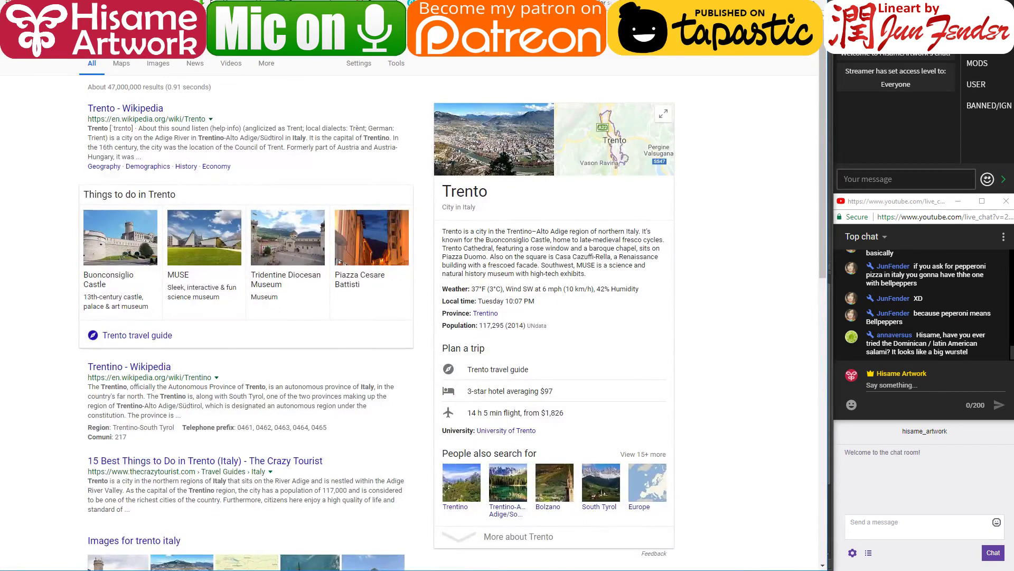
pyautogui.click(238, 35)
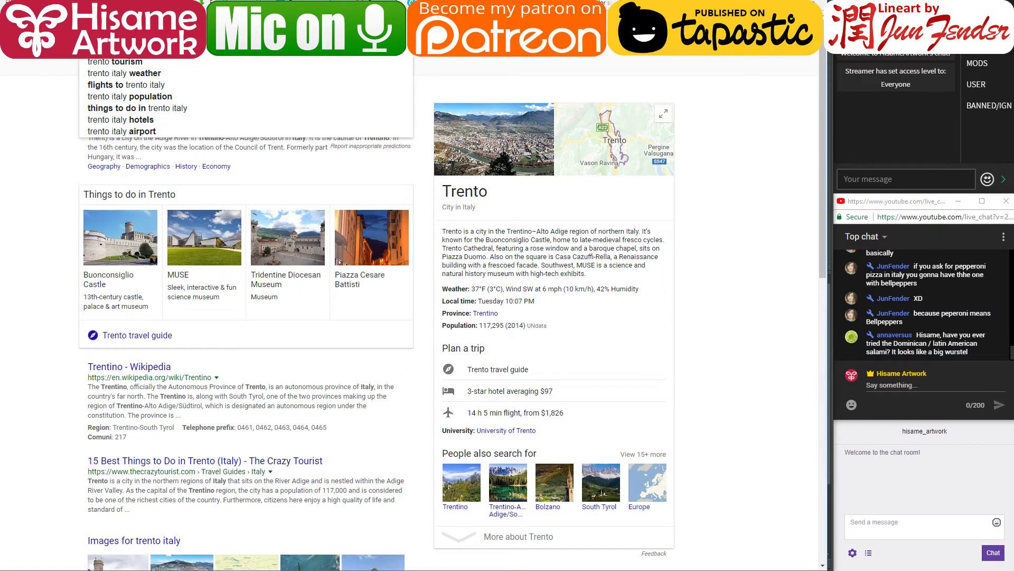
pyautogui.write('dominican')
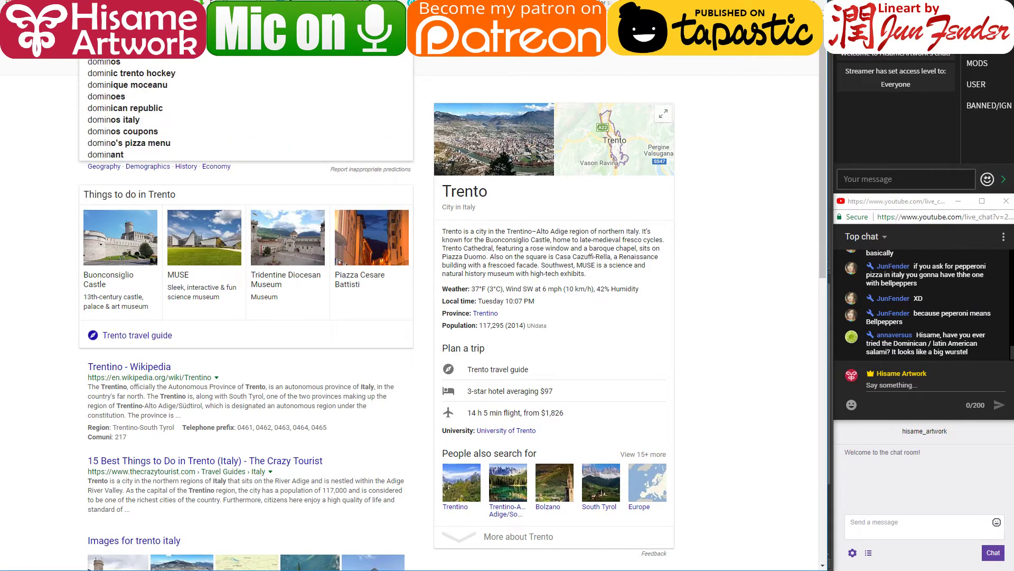
pyautogui.write(' salami')
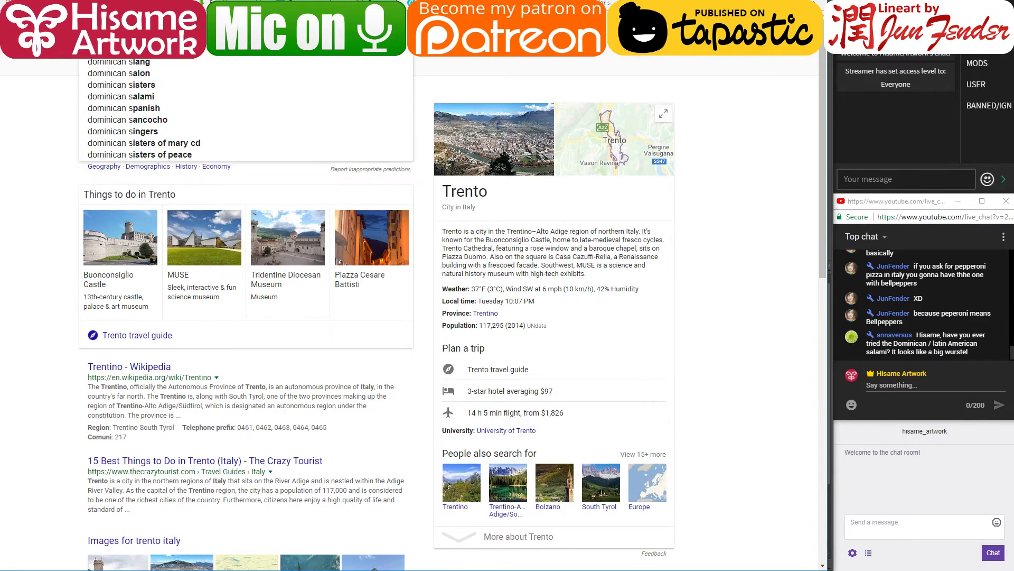
pyautogui.press('Return')
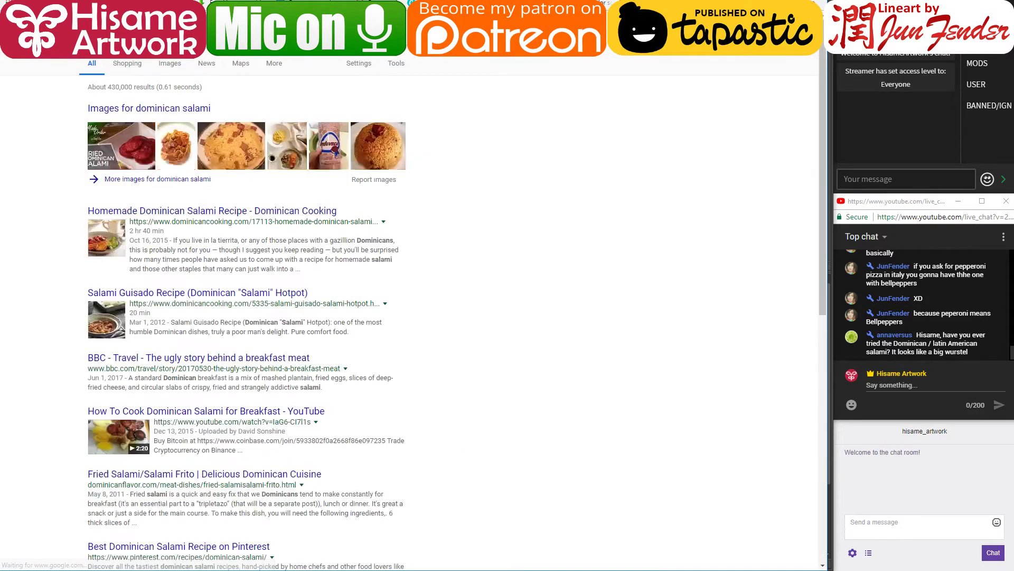
pyautogui.click(167, 68)
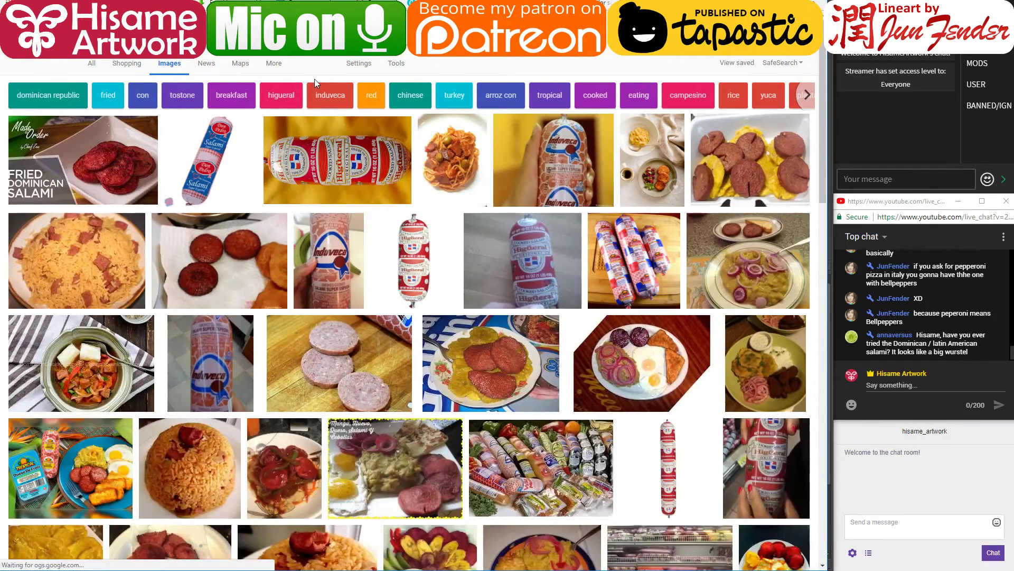
# Step: Examine the fried, street-snack and sliced salami pictures, browse the other image results, and close the search tab
pyautogui.click(107, 166)
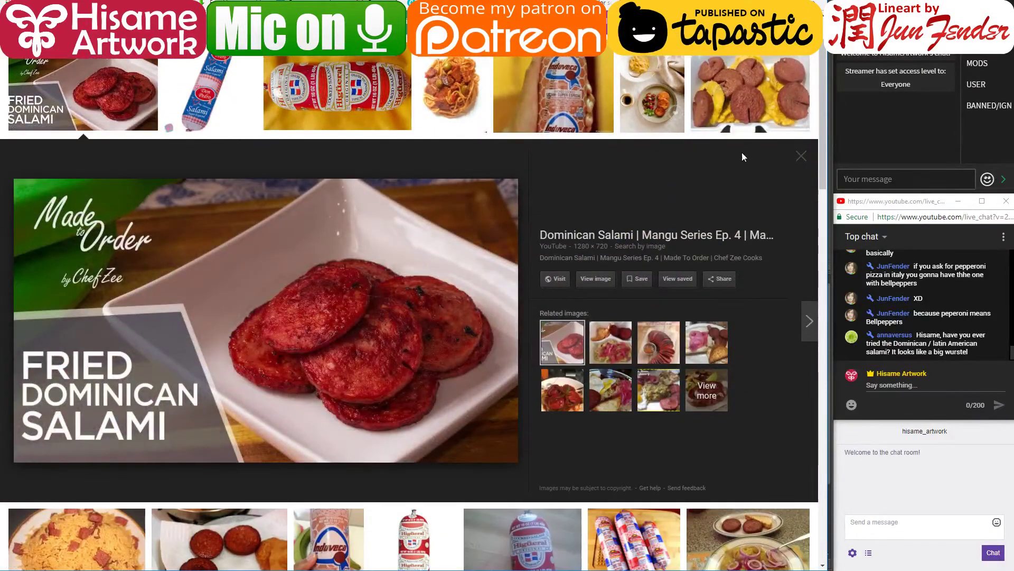
pyautogui.click(763, 88)
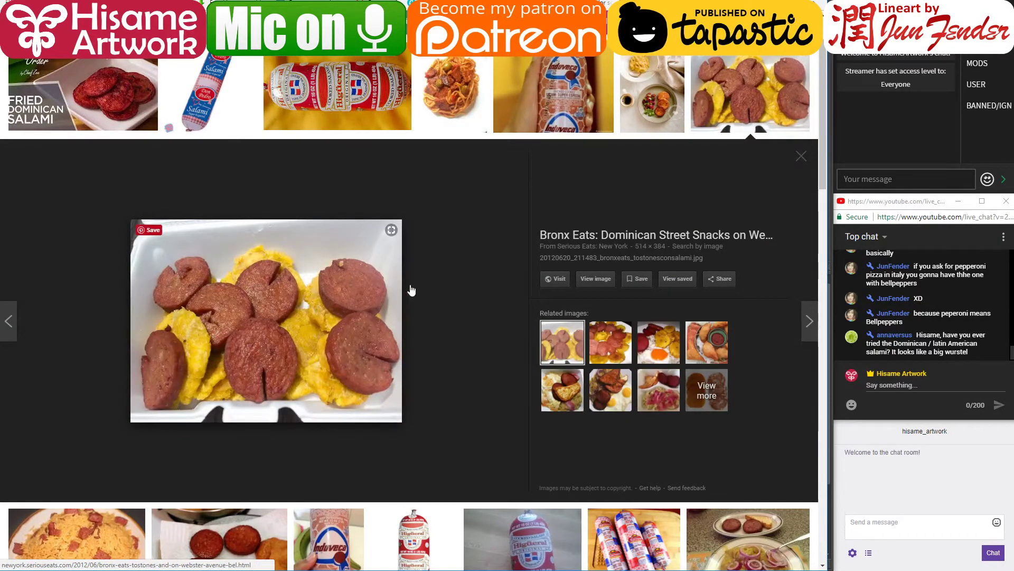
pyautogui.scroll(-5, 449, 321)
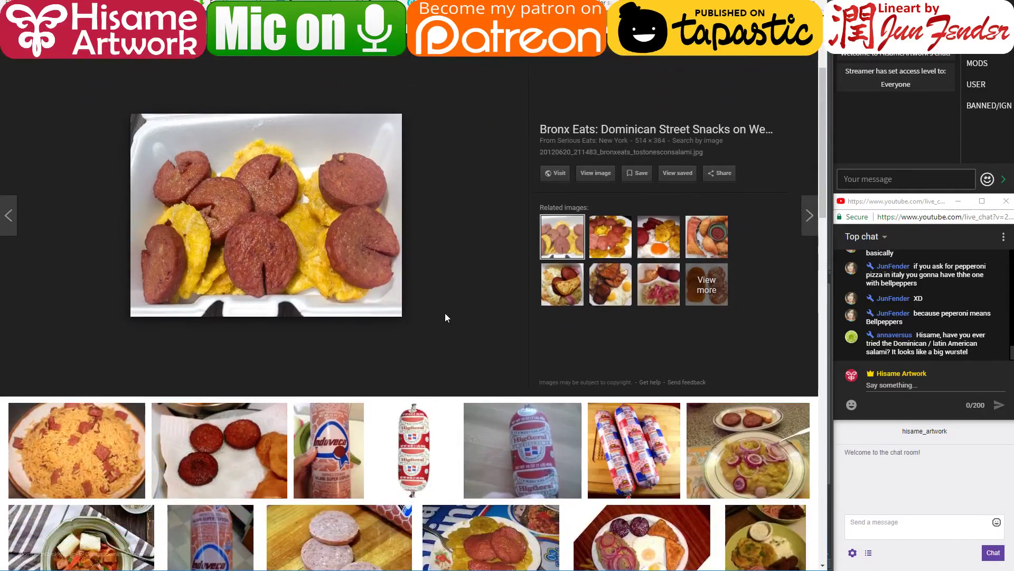
pyautogui.scroll(-2, 447, 318)
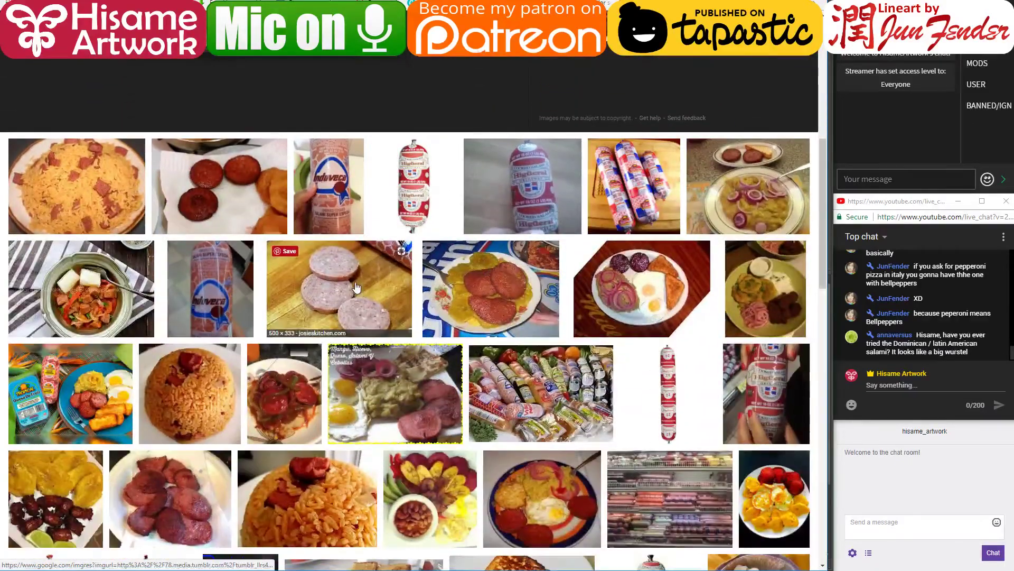
pyautogui.click(355, 286)
pyautogui.scroll(-7, 498, 281)
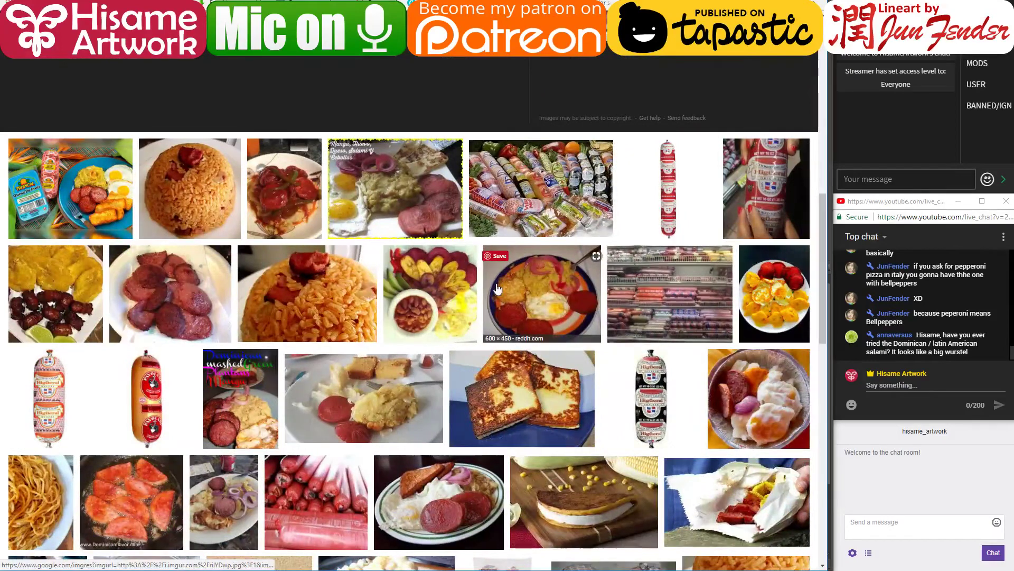
pyautogui.scroll(-5, 497, 290)
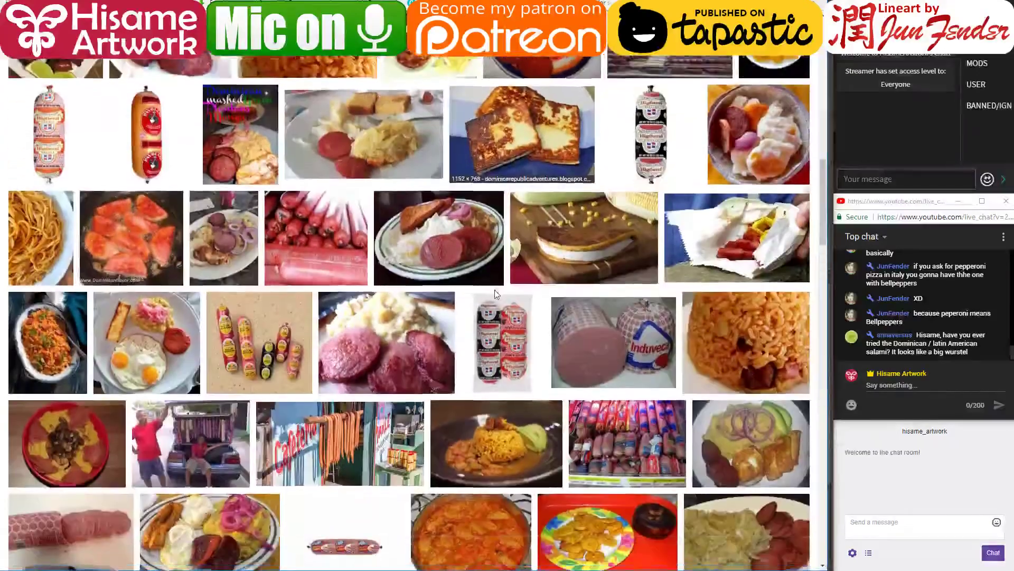
pyautogui.scroll(-1, 495, 293)
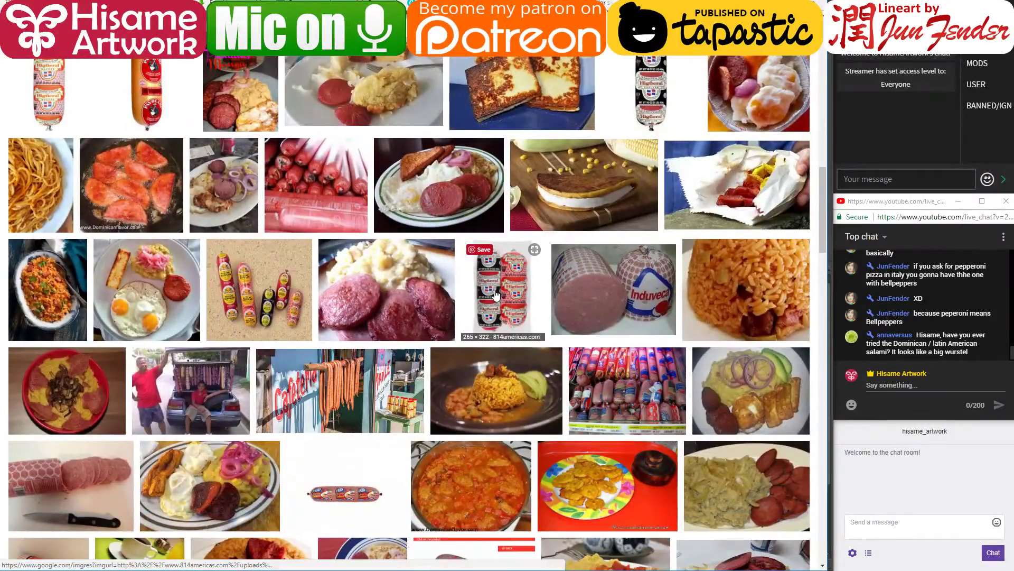
pyautogui.scroll(4, 423, 317)
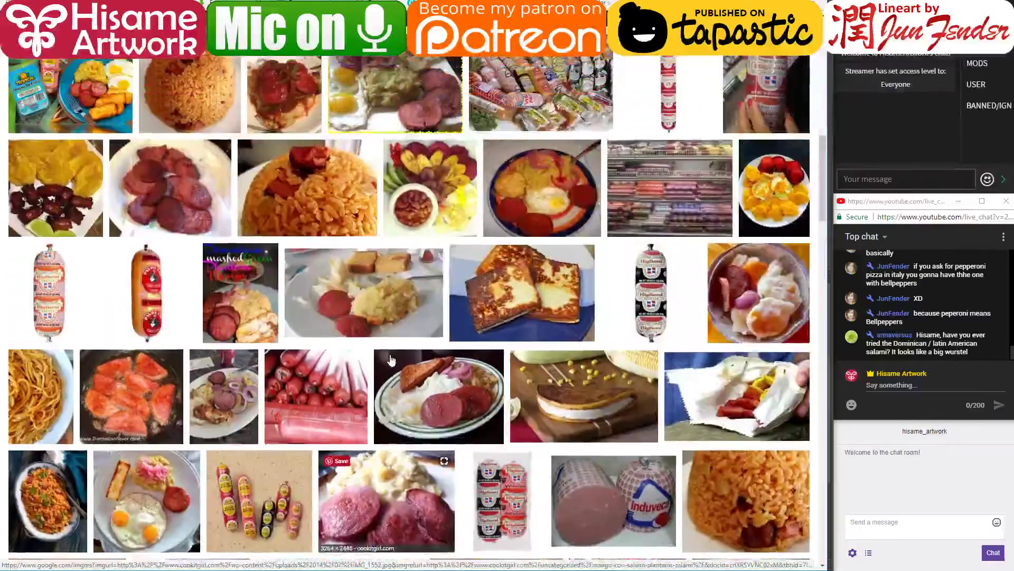
pyautogui.click(370, 211)
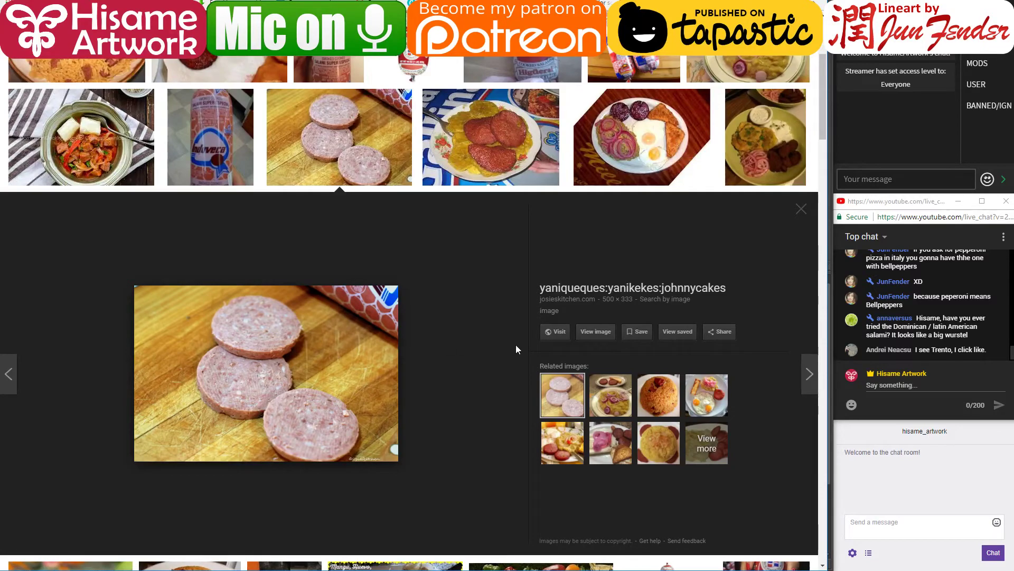
pyautogui.scroll(4, 437, 370)
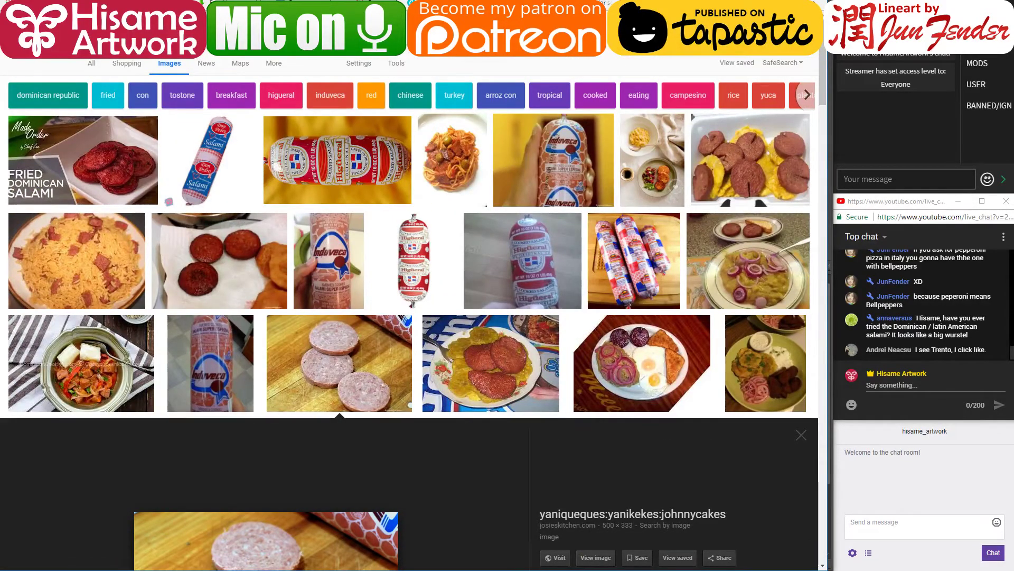
pyautogui.hotkey('ctrl', 'w')
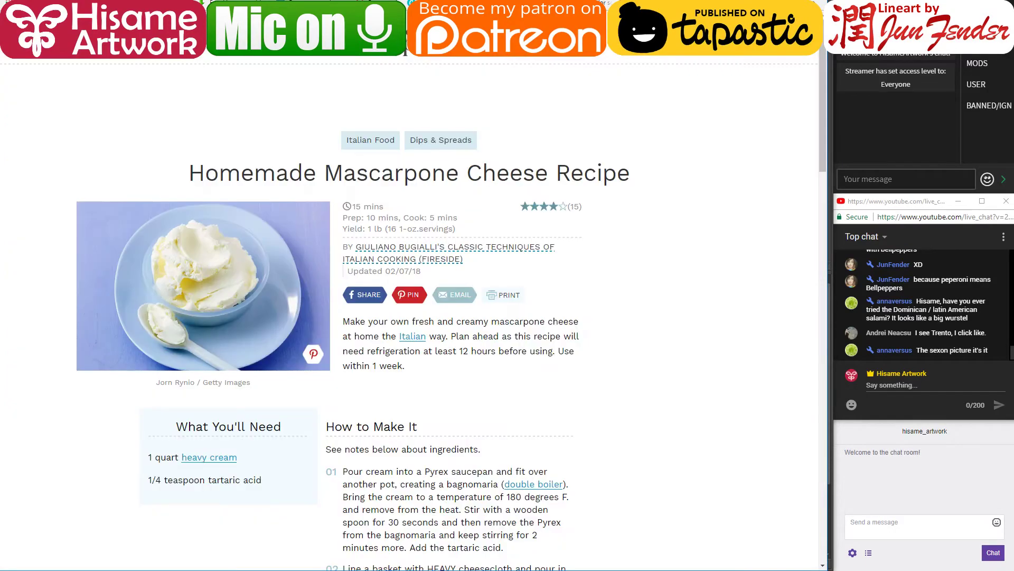
# Step: Switch back to Photoshop and paint over the thin gap inside the outer edge of the rim segment above the divider
pyautogui.hotkey('alt', 'Tab')
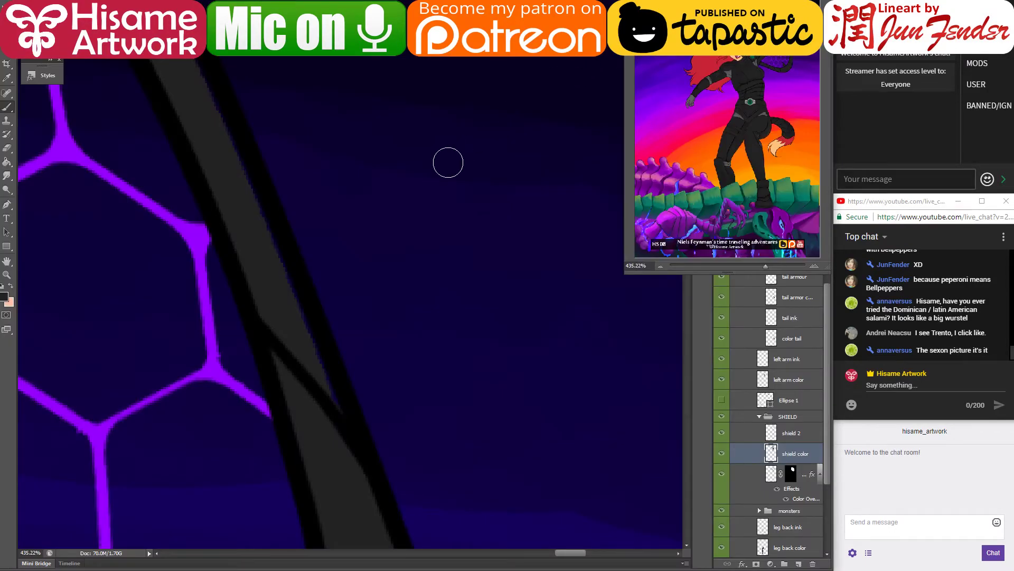
pyautogui.press('v')
pyautogui.click(7, 106)
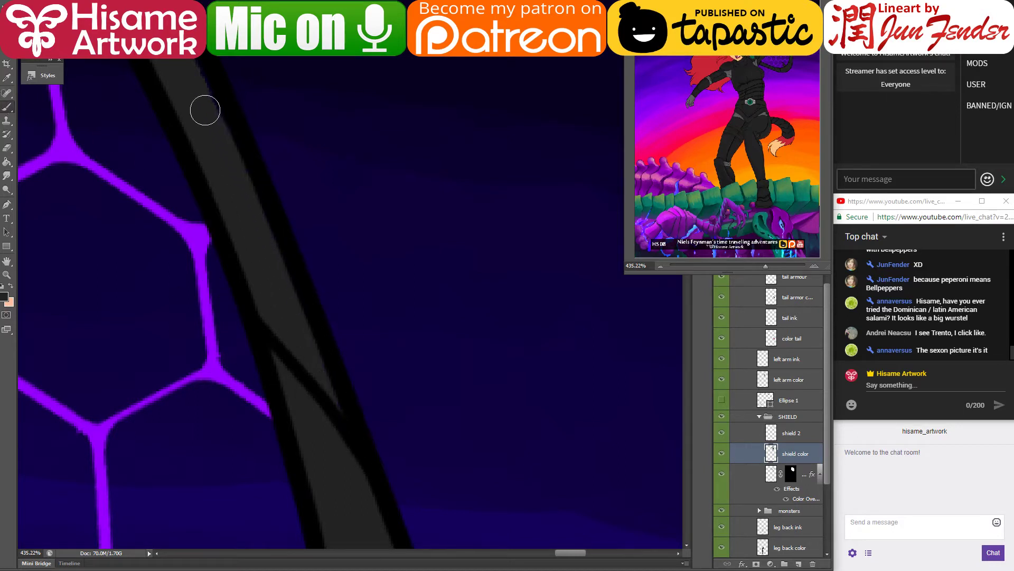
# Step: Follow the rim up to its curved top and paint over the purple gap along the upper edge of the triangular spike
pyautogui.moveTo(265, 120); pyautogui.dragTo(331, 290)
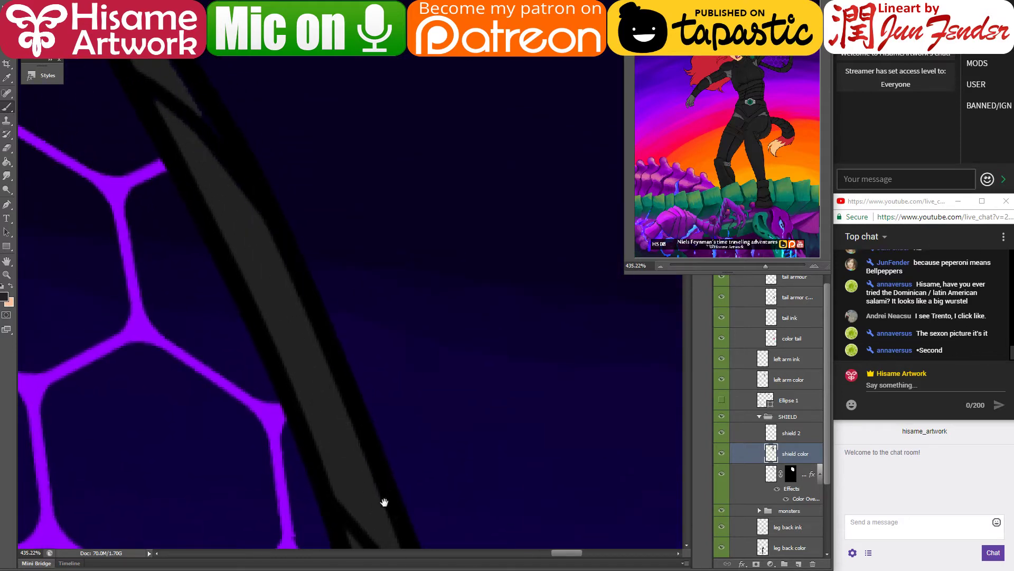
pyautogui.moveTo(385, 502); pyautogui.dragTo(322, 365)
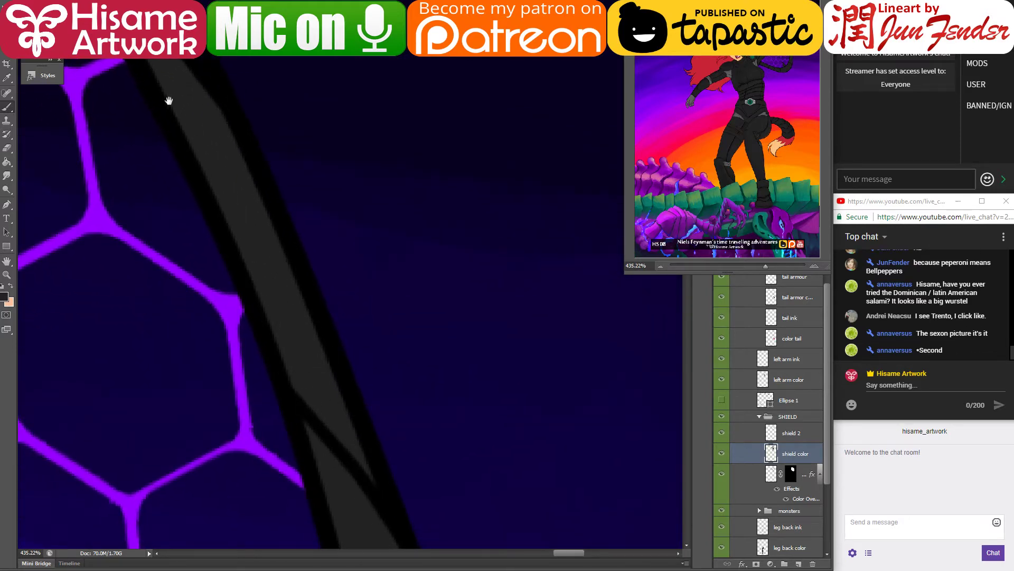
pyautogui.moveTo(169, 100)
pyautogui.mouseDown()
pyautogui.moveTo(308, 428)
pyautogui.moveTo(294, 363)
pyautogui.moveTo(327, 407)
pyautogui.mouseUp()
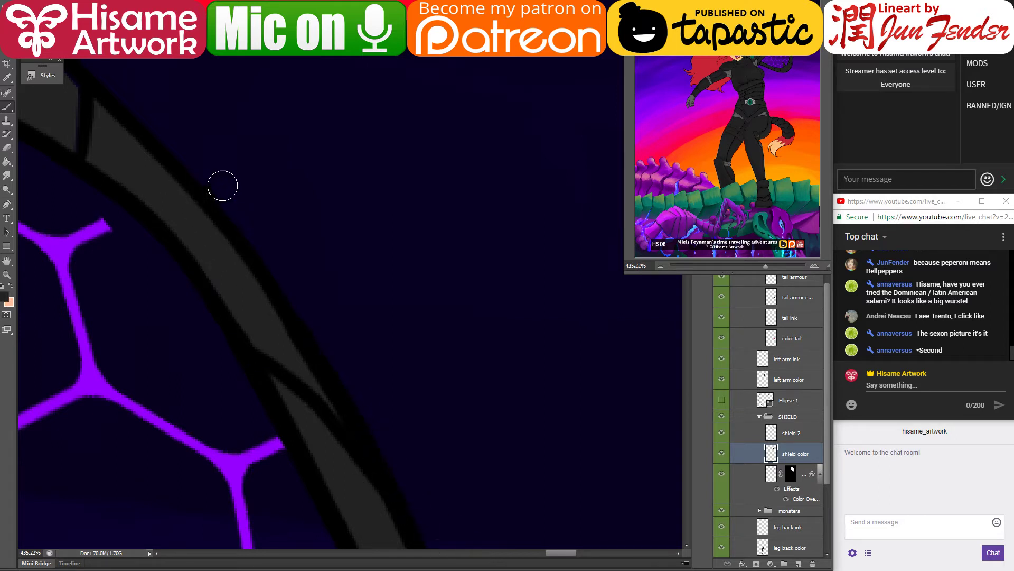
pyautogui.moveTo(221, 183); pyautogui.dragTo(675, 473)
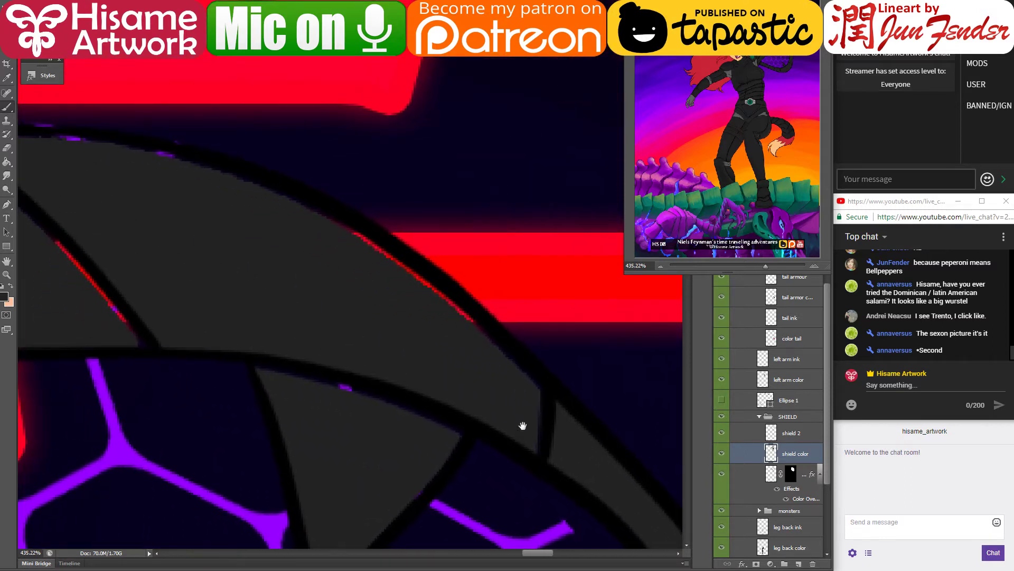
pyautogui.moveTo(523, 425); pyautogui.dragTo(499, 324)
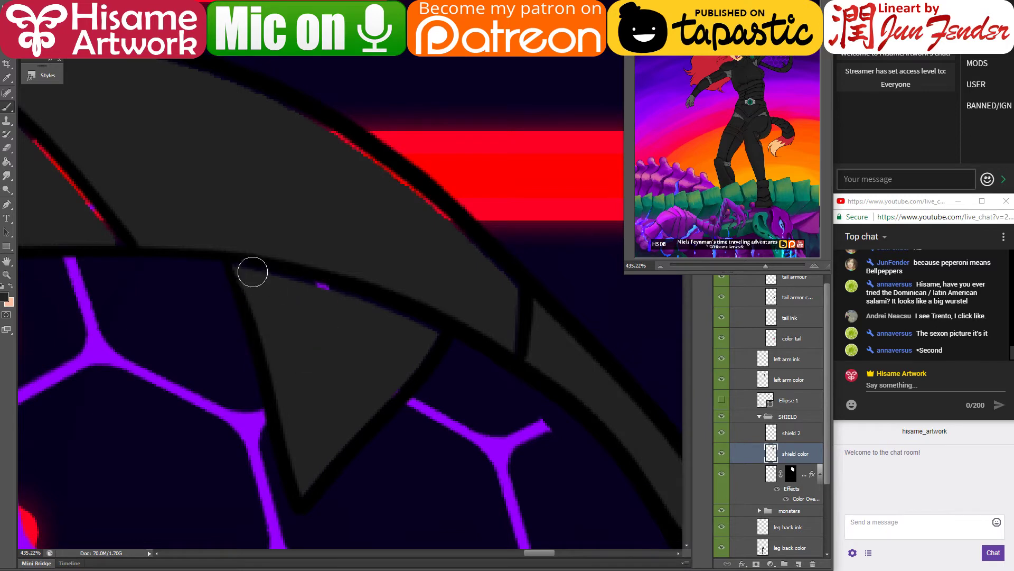
pyautogui.moveTo(252, 272); pyautogui.dragTo(438, 320)
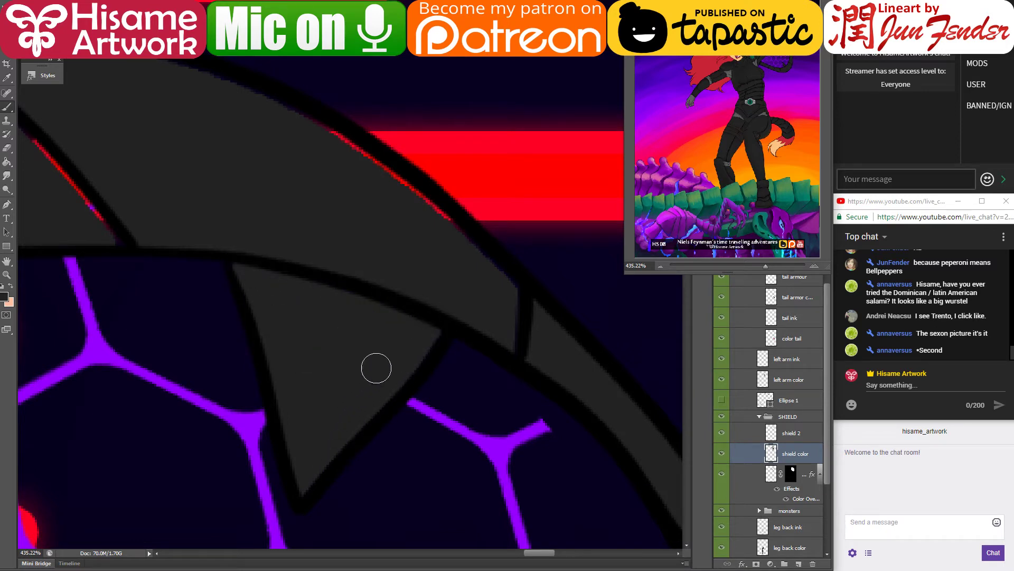
# Step: Paint over the thin red and purple gap inside the outer edge of the curved rim segment above the triangular spike
pyautogui.moveTo(364, 222)
pyautogui.mouseDown()
pyautogui.moveTo(308, 353)
pyautogui.moveTo(283, 299)
pyautogui.moveTo(302, 372)
pyautogui.mouseUp()
pyautogui.moveTo(375, 427); pyautogui.dragTo(482, 518)
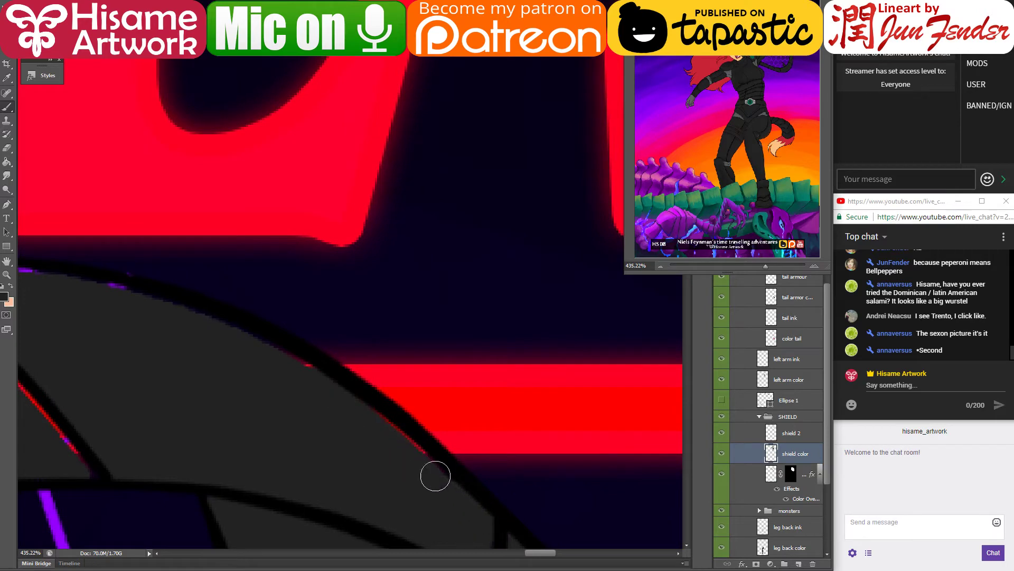
pyautogui.moveTo(437, 492); pyautogui.dragTo(358, 346)
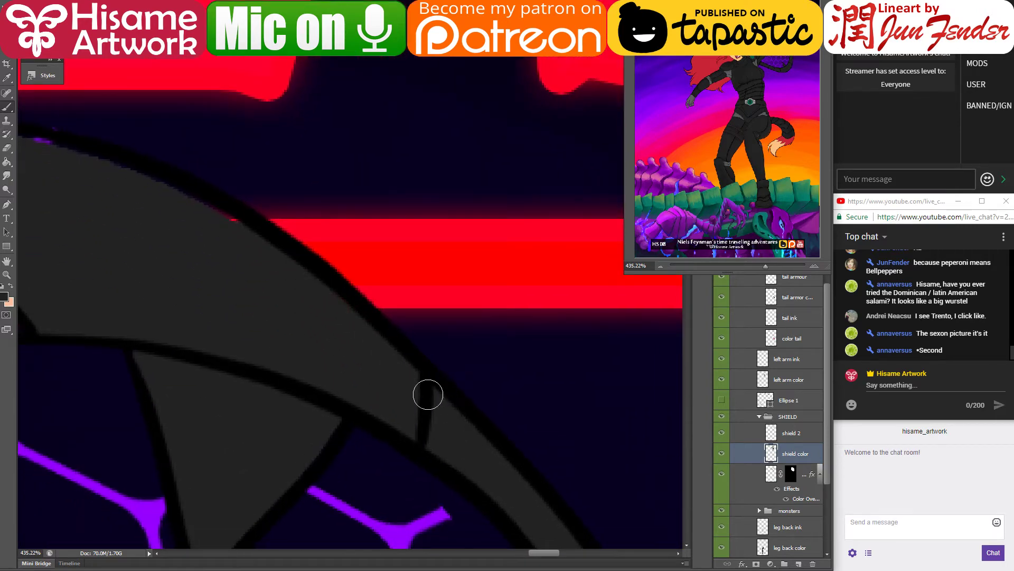
pyautogui.moveTo(205, 276); pyautogui.dragTo(496, 408)
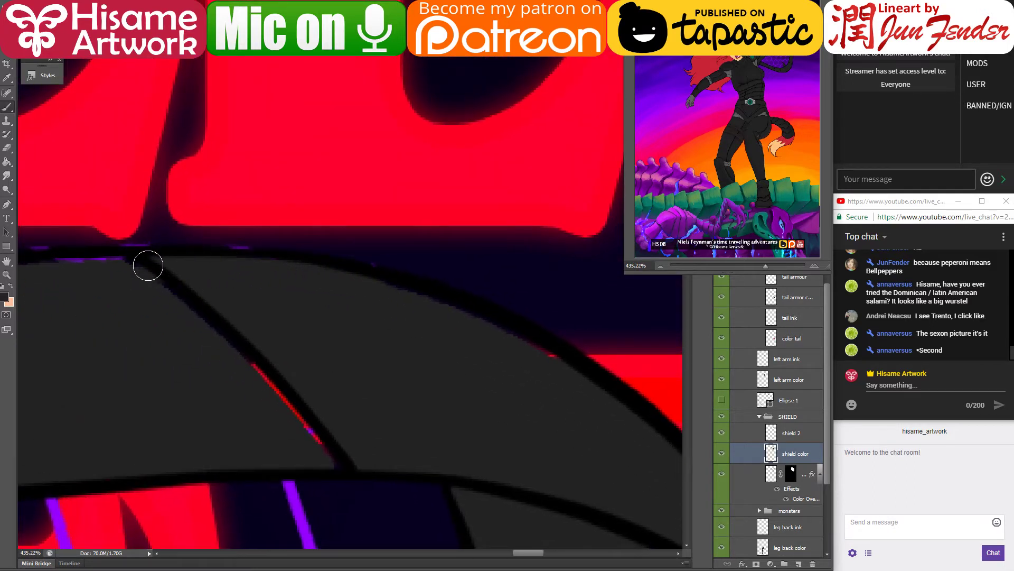
pyautogui.moveTo(393, 299)
pyautogui.mouseDown()
pyautogui.moveTo(458, 315)
pyautogui.moveTo(579, 377)
pyautogui.mouseUp()
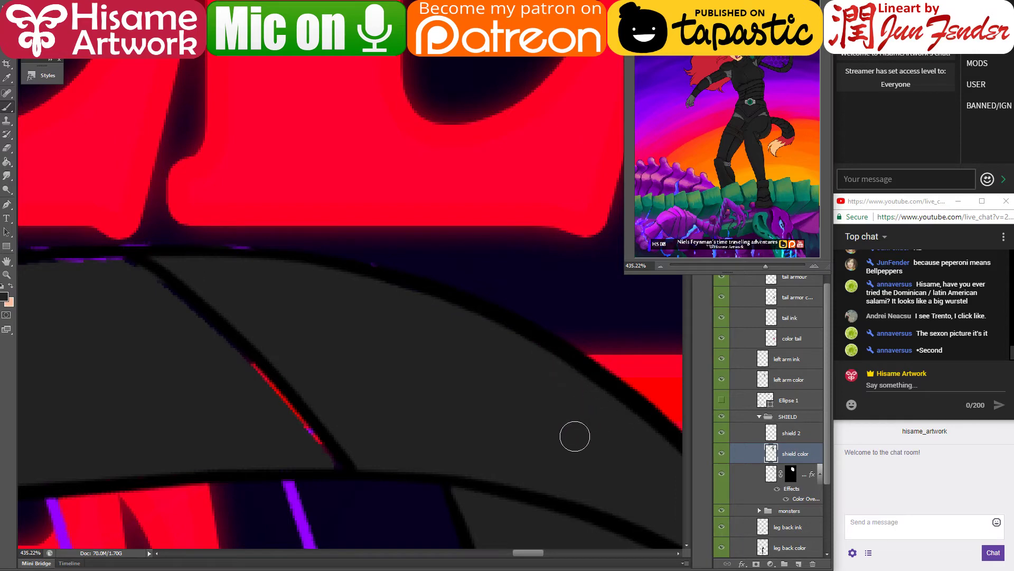
# Step: Paint over the red gap along the diagonal divider and the purple gaps inside the upper edge of the adjoining rim segments
pyautogui.moveTo(349, 462)
pyautogui.mouseDown()
pyautogui.moveTo(268, 376)
pyautogui.moveTo(206, 320)
pyautogui.moveTo(132, 269)
pyautogui.moveTo(111, 261)
pyautogui.mouseUp()
pyautogui.moveTo(190, 345); pyautogui.dragTo(601, 403)
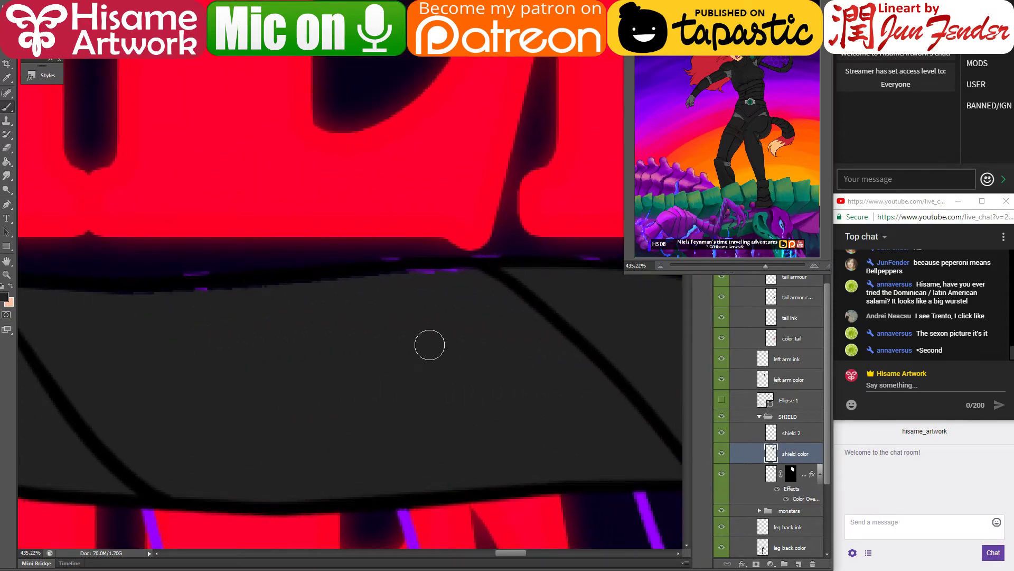
pyautogui.moveTo(481, 278)
pyautogui.mouseDown()
pyautogui.moveTo(130, 307)
pyautogui.moveTo(398, 297)
pyautogui.moveTo(586, 382)
pyautogui.mouseUp()
pyautogui.moveTo(566, 347); pyautogui.dragTo(132, 328)
pyautogui.moveTo(166, 358)
pyautogui.mouseDown()
pyautogui.moveTo(376, 421)
pyautogui.moveTo(514, 403)
pyautogui.mouseUp()
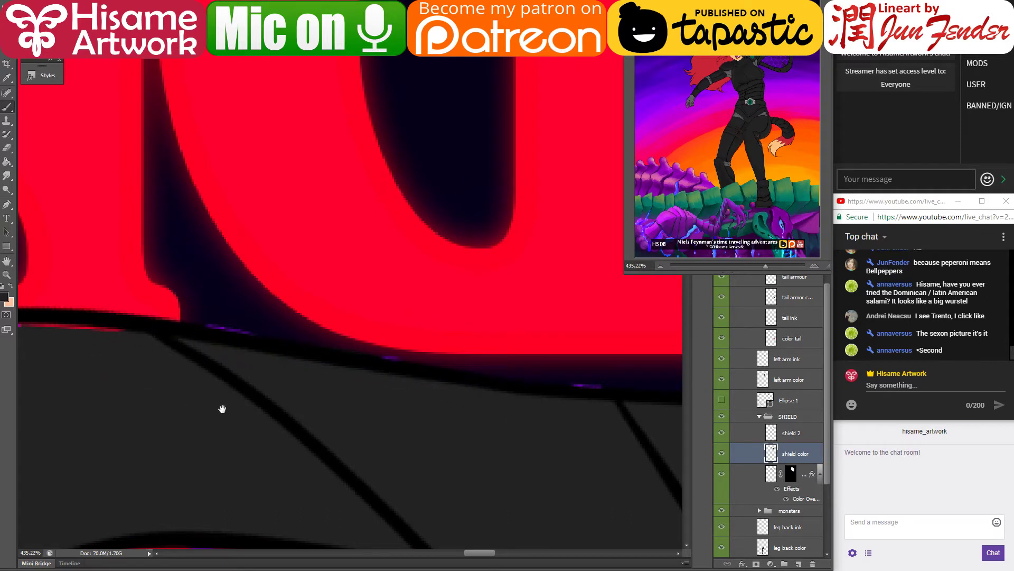
# Step: Fill the thin gap inside the upper edge of the rounded rim segment at the shield's upper corner
pyautogui.scroll(-3, 373, 448)
pyautogui.moveTo(192, 290); pyautogui.dragTo(532, 334)
pyautogui.moveTo(532, 284)
pyautogui.mouseDown()
pyautogui.moveTo(373, 279)
pyautogui.moveTo(266, 312)
pyautogui.mouseUp()
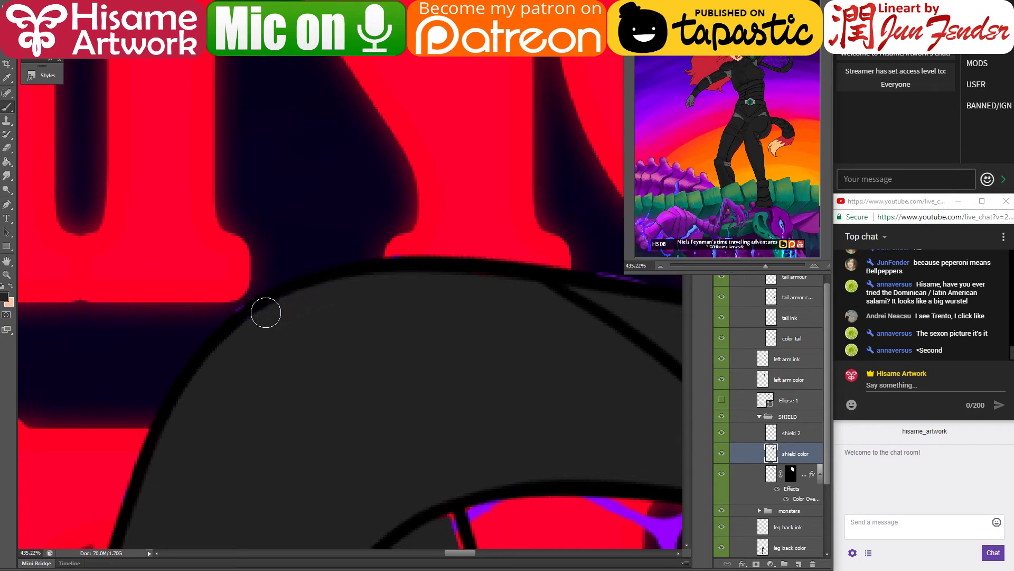
pyautogui.moveTo(384, 382); pyautogui.dragTo(324, 449)
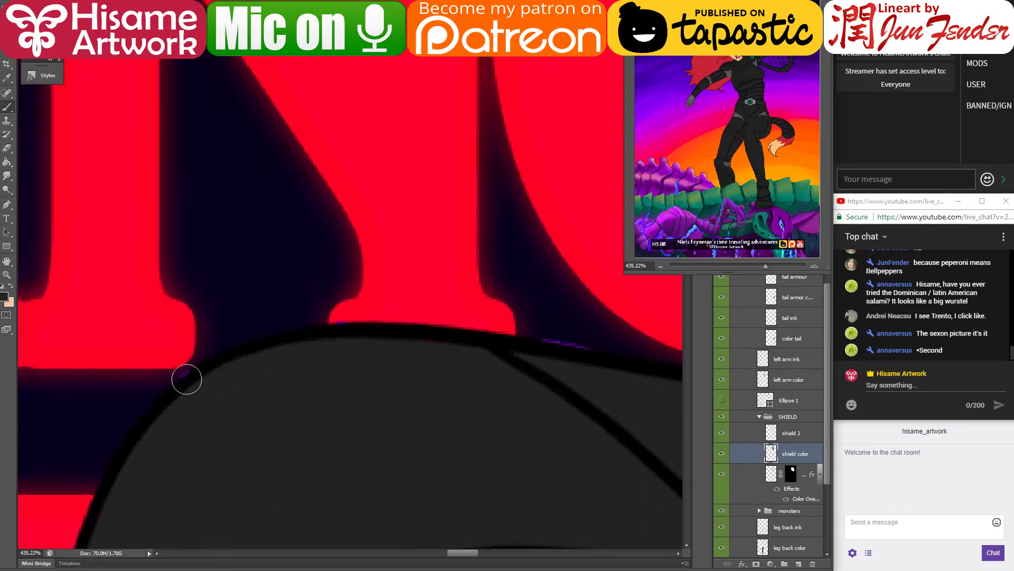
pyautogui.moveTo(252, 430)
pyautogui.mouseDown()
pyautogui.moveTo(308, 297)
pyautogui.moveTo(314, 328)
pyautogui.mouseUp()
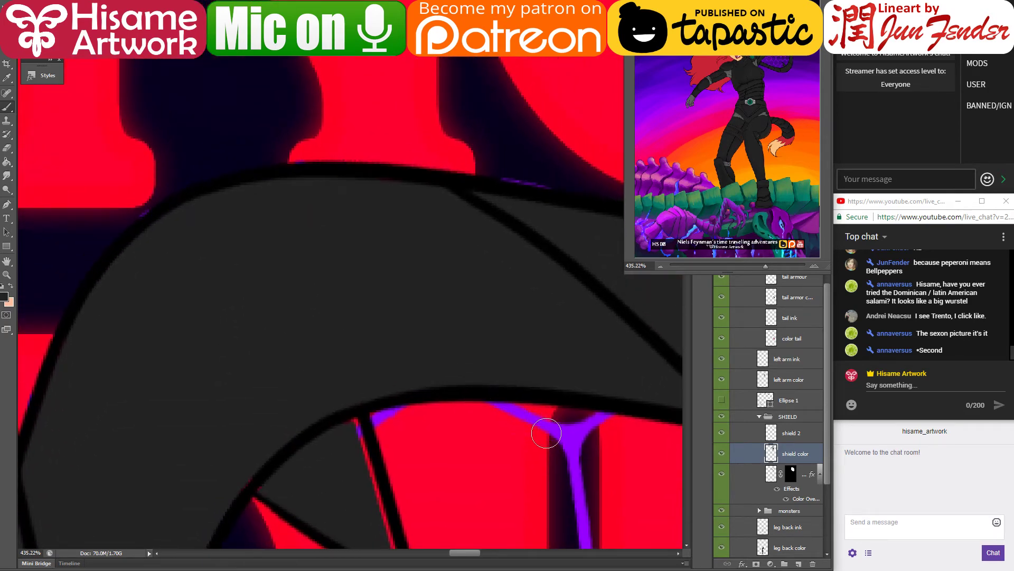
# Step: Select the hexagon pattern layer and erase its purple fringes outside the rim's upper outline, from the rounded corner to the opposite curve
pyautogui.keyDown('ctrl'); pyautogui.click(564, 435); pyautogui.keyUp('ctrl')
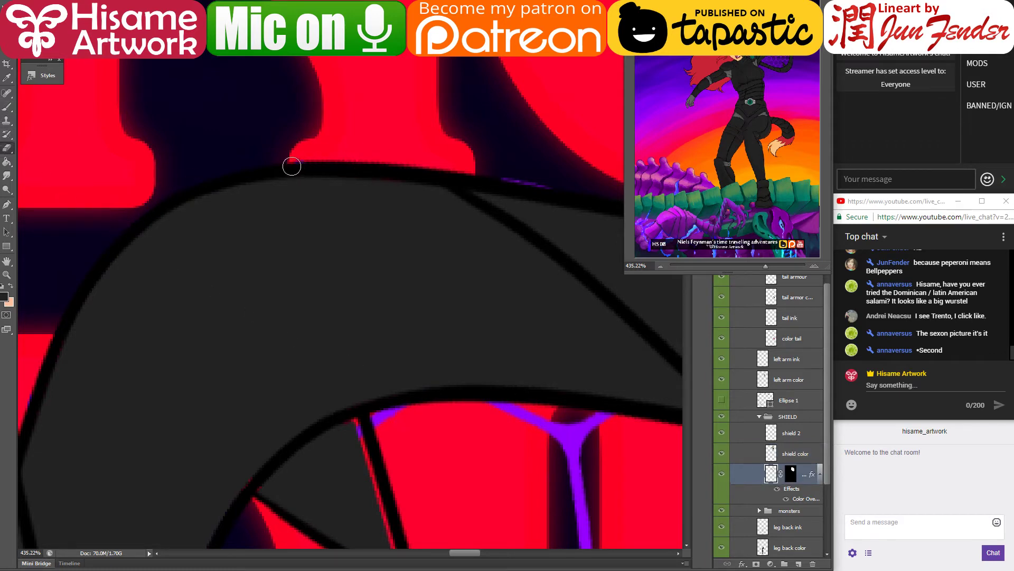
pyautogui.moveTo(498, 177); pyautogui.dragTo(589, 196)
pyautogui.moveTo(593, 356)
pyautogui.mouseDown()
pyautogui.moveTo(371, 385)
pyautogui.moveTo(227, 446)
pyautogui.moveTo(157, 444)
pyautogui.mouseUp()
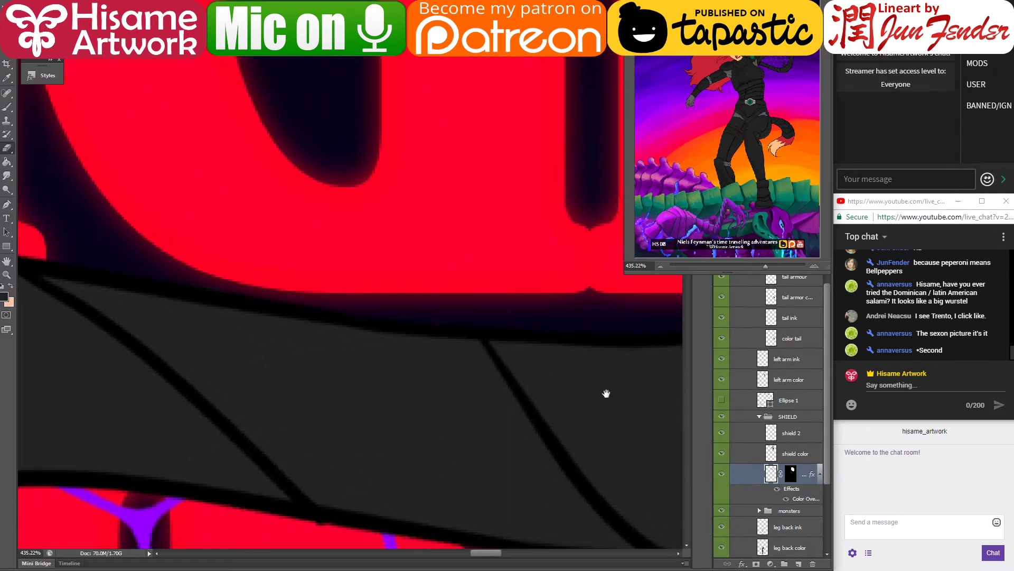
pyautogui.moveTo(606, 393); pyautogui.dragTo(217, 290)
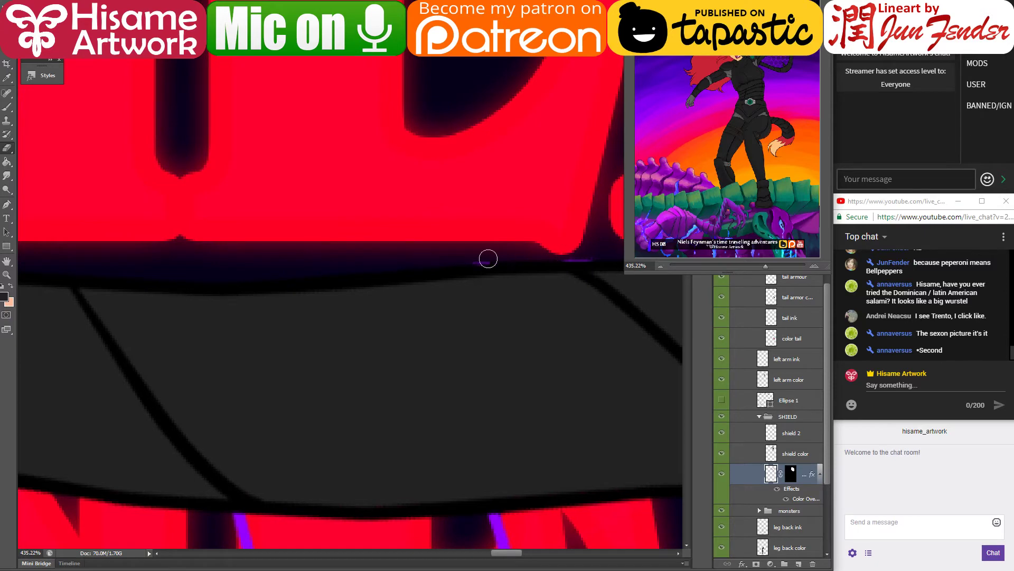
pyautogui.moveTo(623, 286)
pyautogui.mouseDown()
pyautogui.moveTo(489, 374)
pyautogui.moveTo(247, 387)
pyautogui.mouseUp()
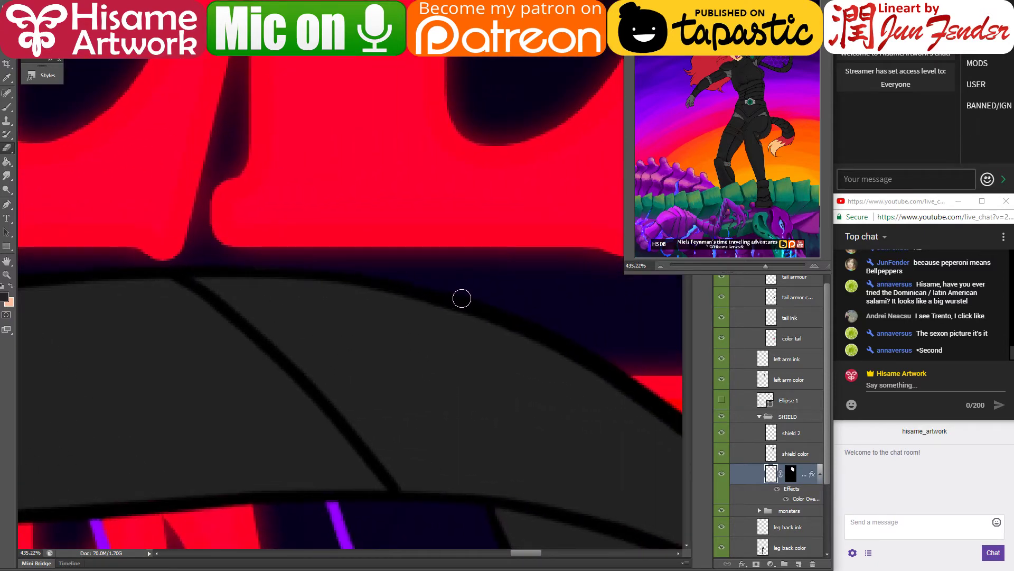
pyautogui.moveTo(626, 425)
pyautogui.mouseDown()
pyautogui.moveTo(412, 268)
pyautogui.moveTo(256, 290)
pyautogui.moveTo(287, 362)
pyautogui.moveTo(483, 528)
pyautogui.moveTo(511, 509)
pyautogui.moveTo(501, 472)
pyautogui.mouseUp()
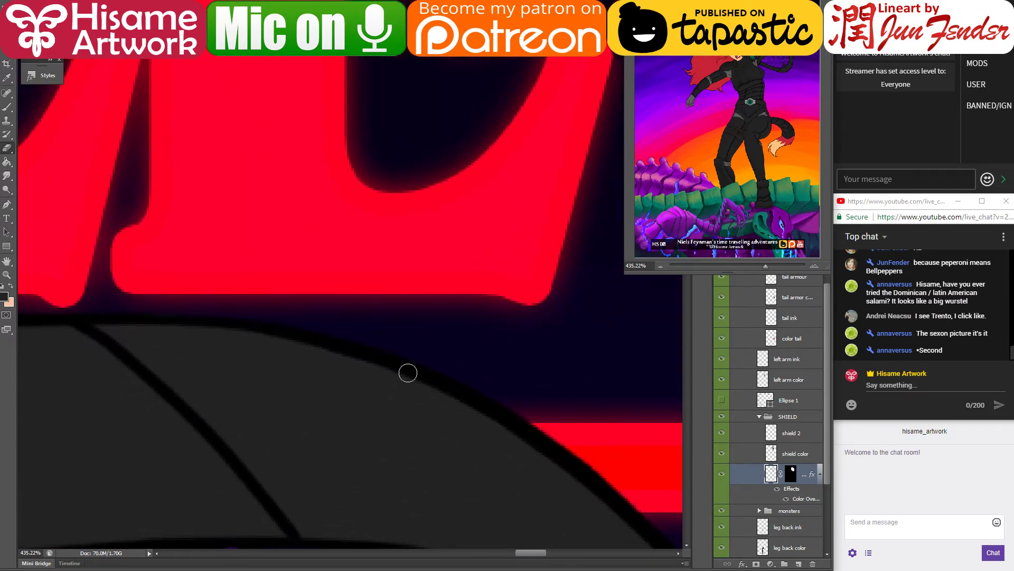
# Step: Bring the whole illustration into view and save the document
pyautogui.scroll(-12, 408, 373)
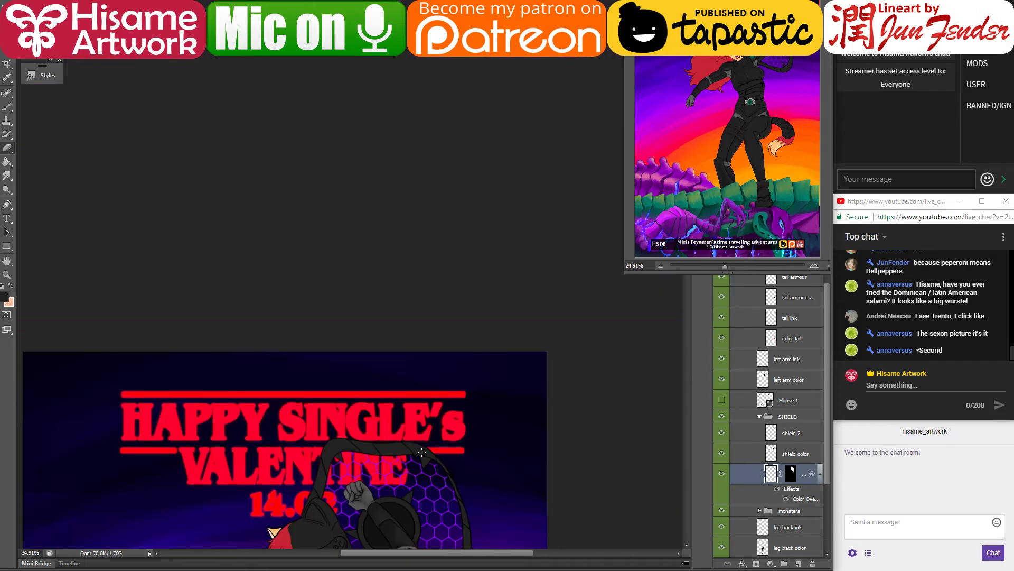
pyautogui.scroll(-2, 422, 452)
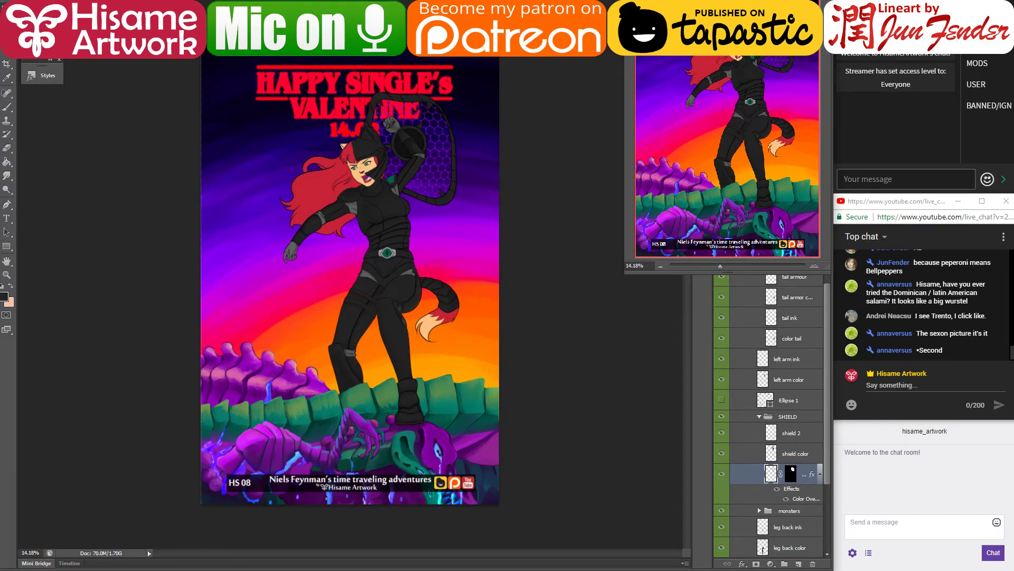
pyautogui.hotkey('ctrl', 's')
# Step: Select the "HAPPY SINGLE's VALENTINE" text layer and expand the effects list of the title group
pyautogui.scroll(6, 298, 80)
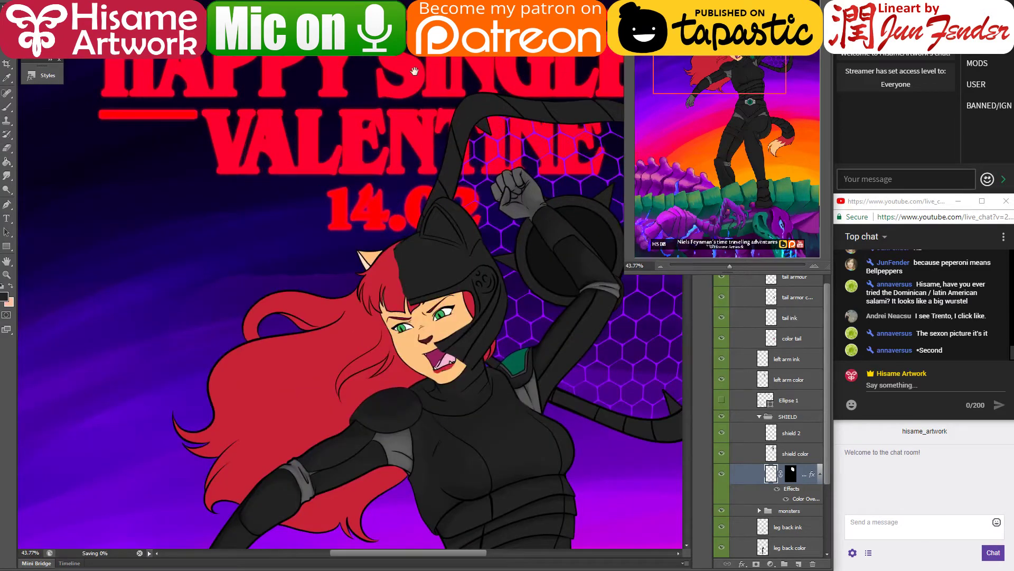
pyautogui.moveTo(414, 70); pyautogui.dragTo(279, 199)
pyautogui.click(281, 200)
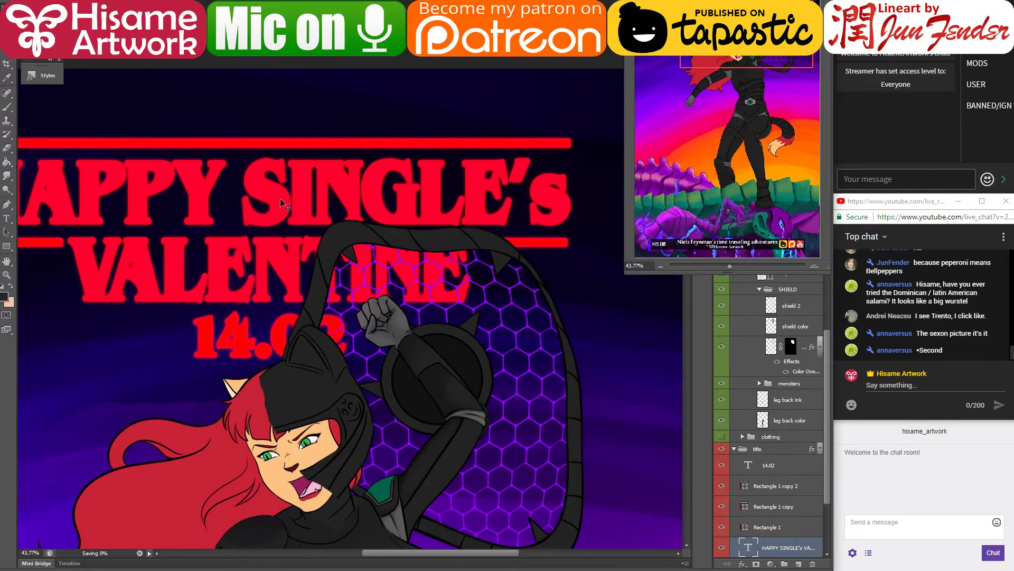
pyautogui.scroll(-4, 746, 364)
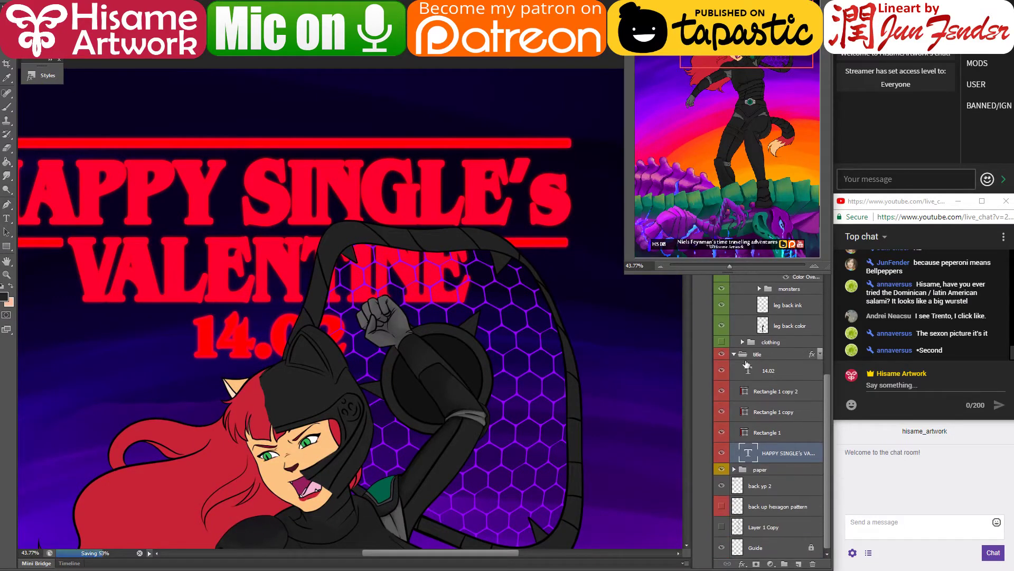
pyautogui.click(820, 354)
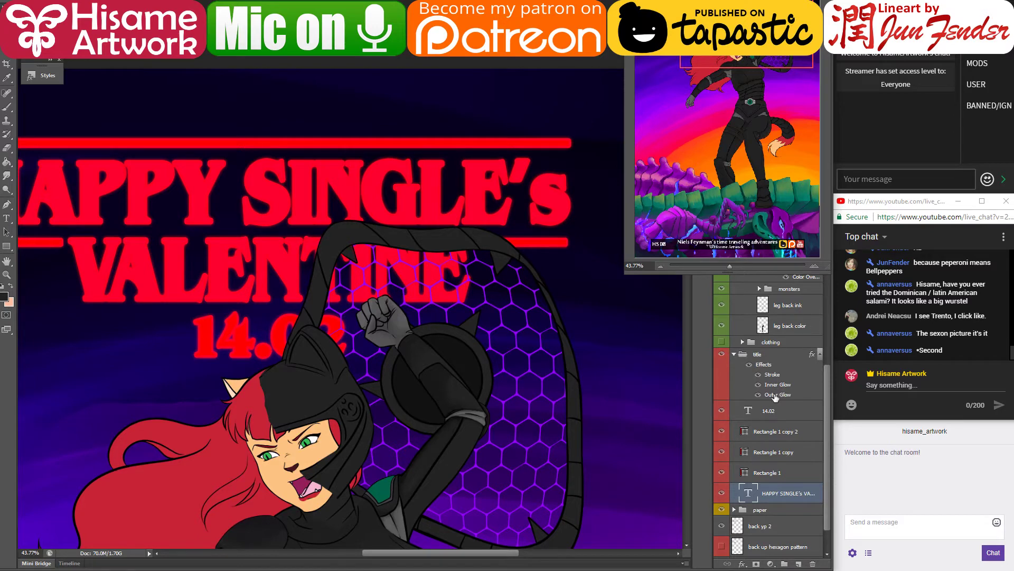
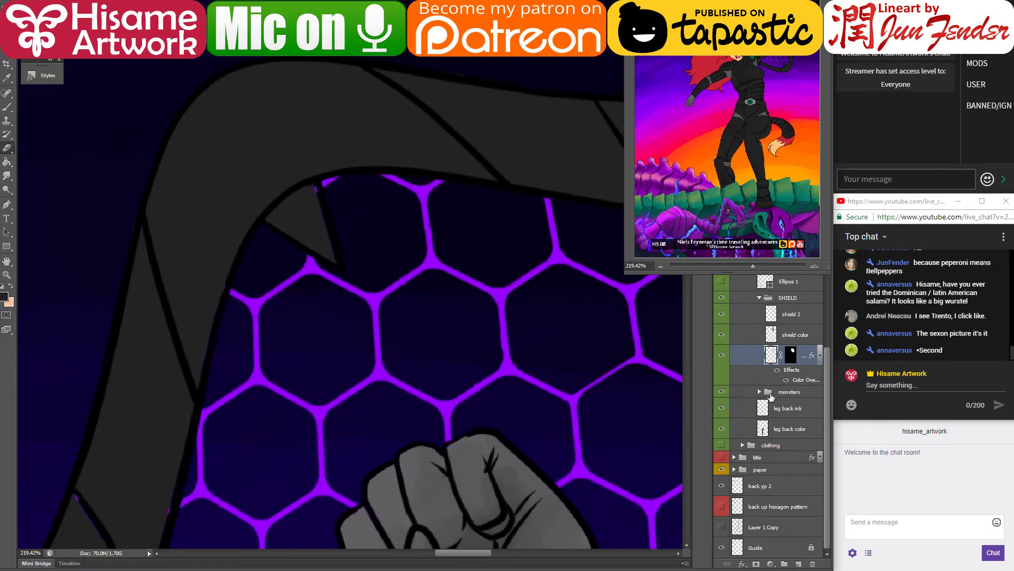
# Step: On the shield color layer, sample the rim grey and fill the gaps beside the small spike and the rim dividers above the helmet
pyautogui.hotkey('alt', ']')
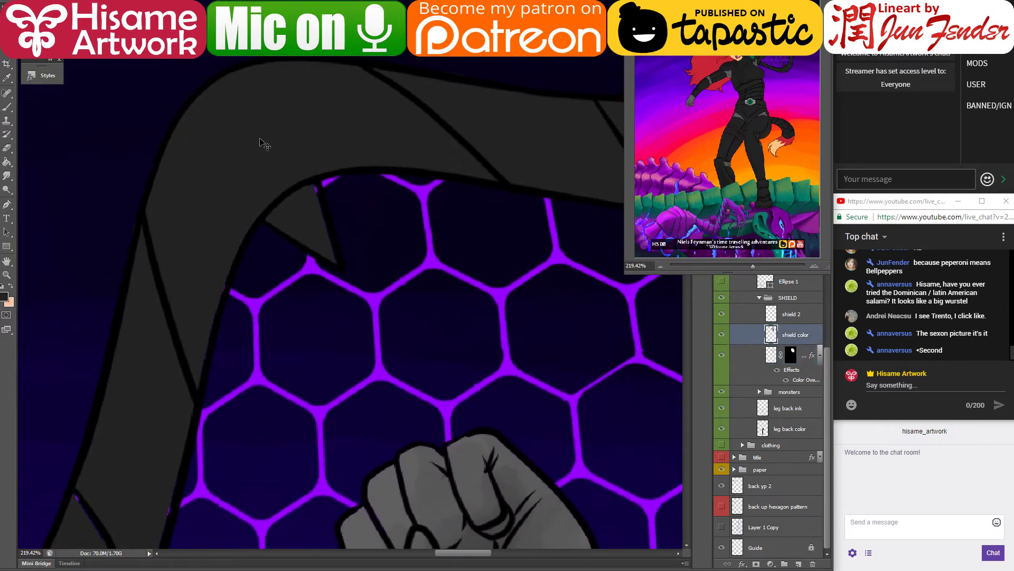
pyautogui.keyDown('alt'); pyautogui.click(293, 200); pyautogui.keyUp('alt')
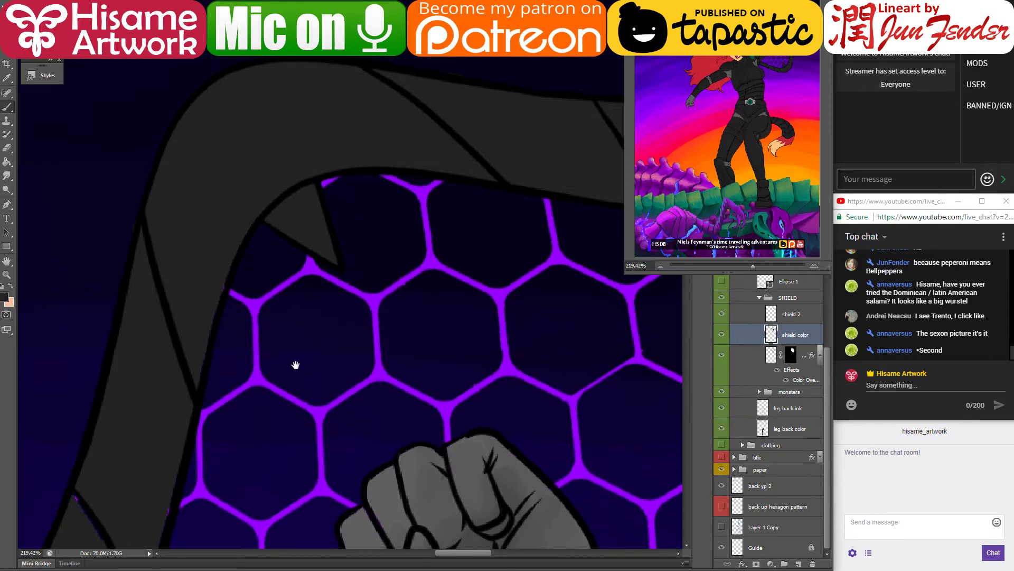
pyautogui.moveTo(295, 362); pyautogui.dragTo(464, 264)
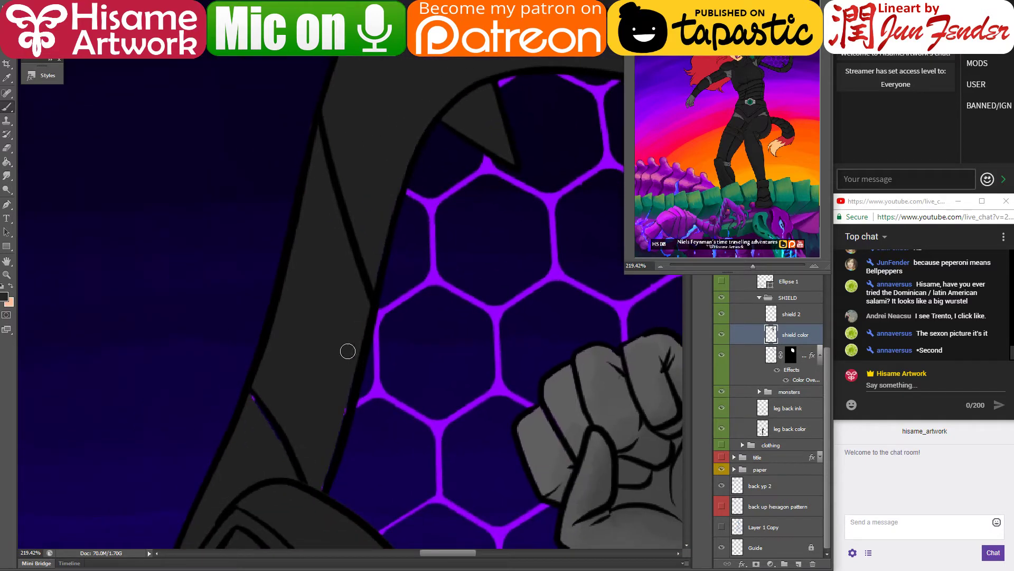
pyautogui.moveTo(324, 438); pyautogui.dragTo(432, 254)
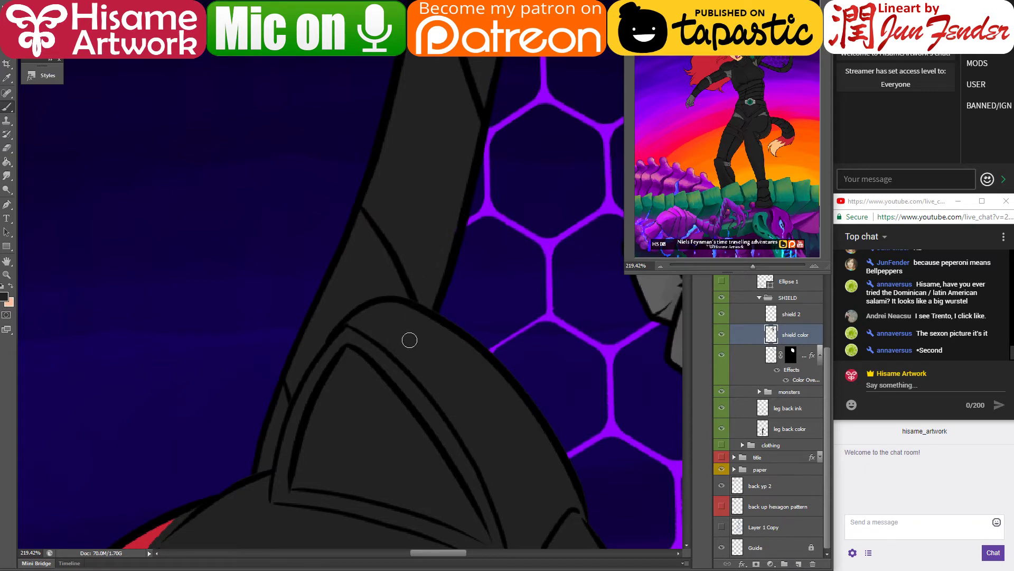
# Step: Check the rim past the helmet and shoulder to its lower segments, sample the rim grey there, and save the document
pyautogui.moveTo(430, 480); pyautogui.dragTo(280, 150)
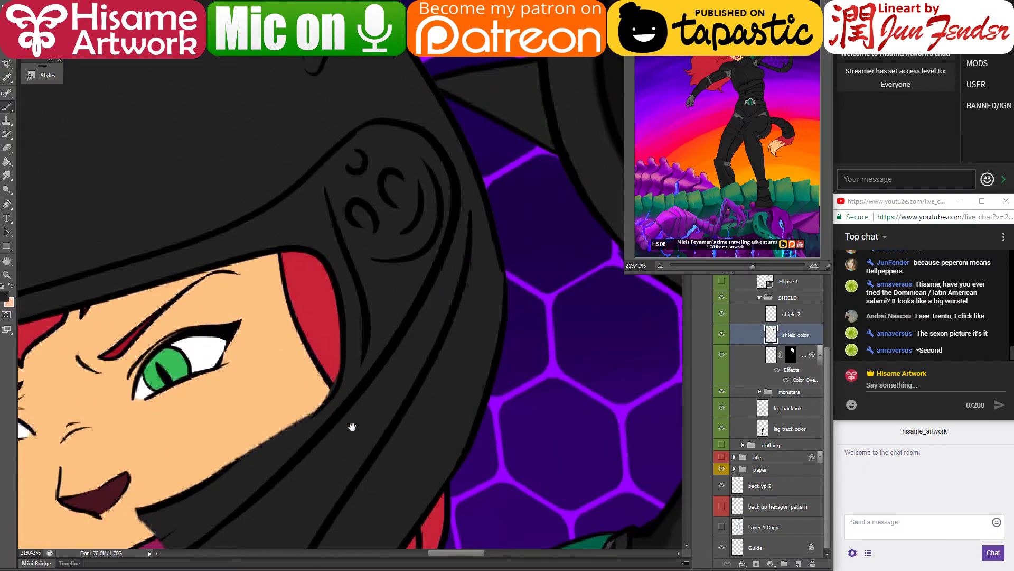
pyautogui.moveTo(351, 427); pyautogui.dragTo(377, 313)
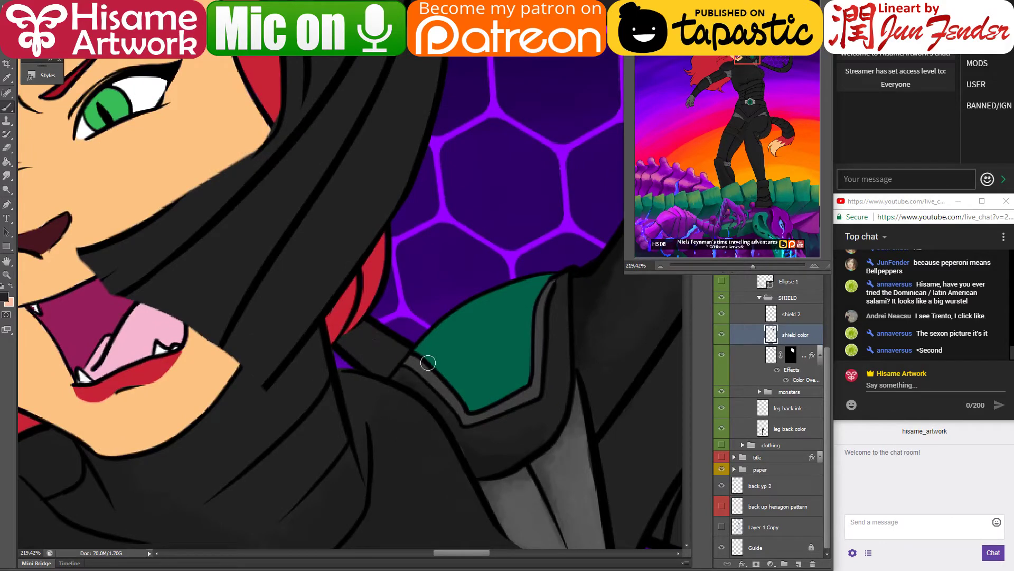
pyautogui.moveTo(534, 400)
pyautogui.mouseDown()
pyautogui.moveTo(317, 317)
pyautogui.moveTo(181, 226)
pyautogui.mouseUp()
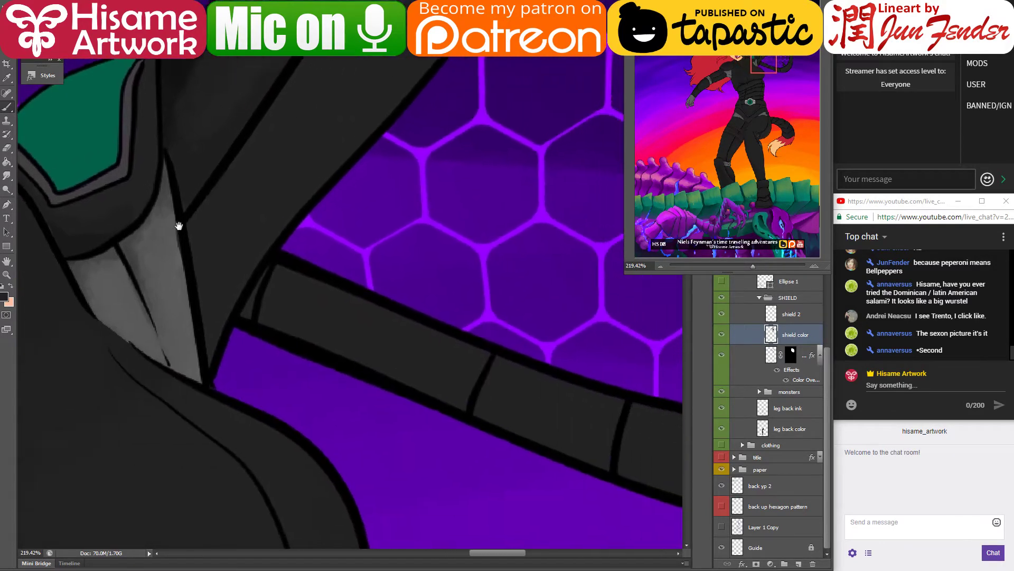
pyautogui.keyDown('alt'); pyautogui.click(333, 295); pyautogui.keyUp('alt')
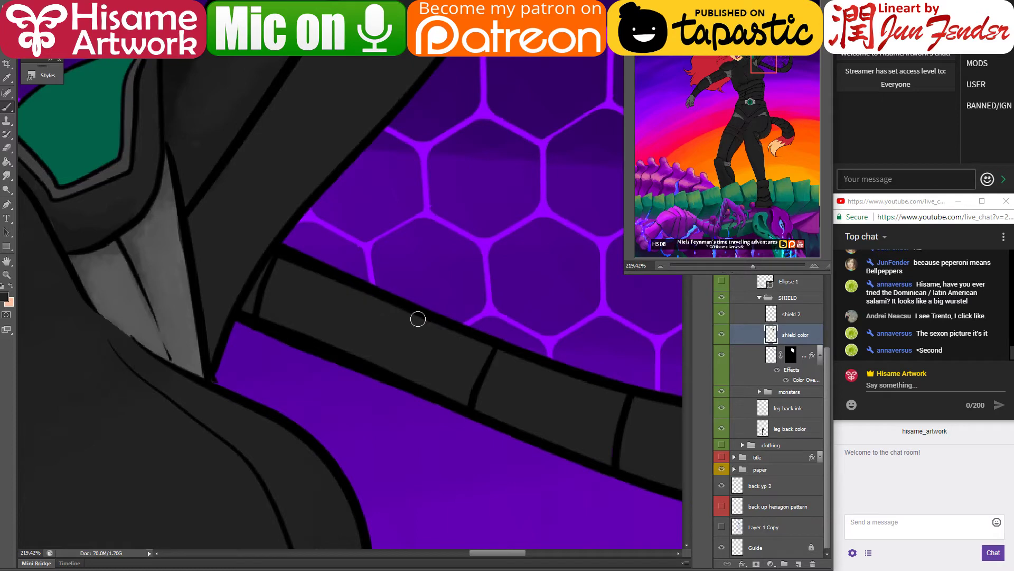
pyautogui.scroll(-5, 392, 422)
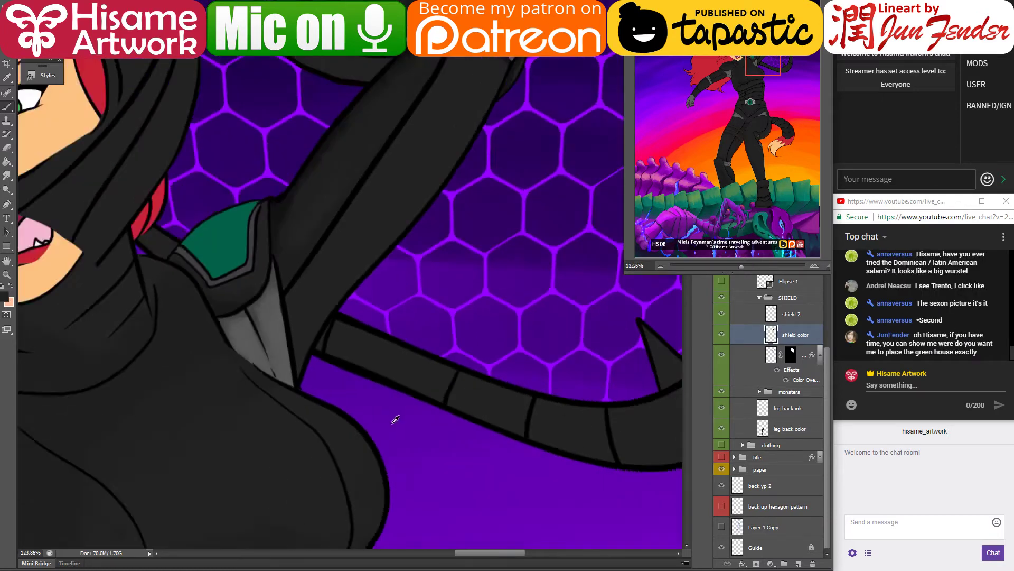
pyautogui.scroll(-2, 394, 421)
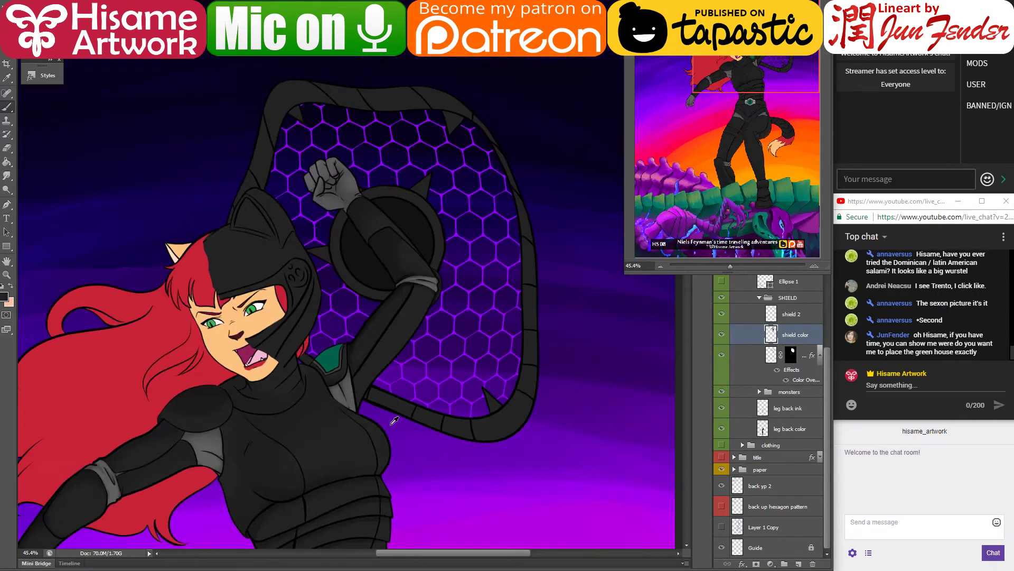
pyautogui.hotkey('ctrl', 's')
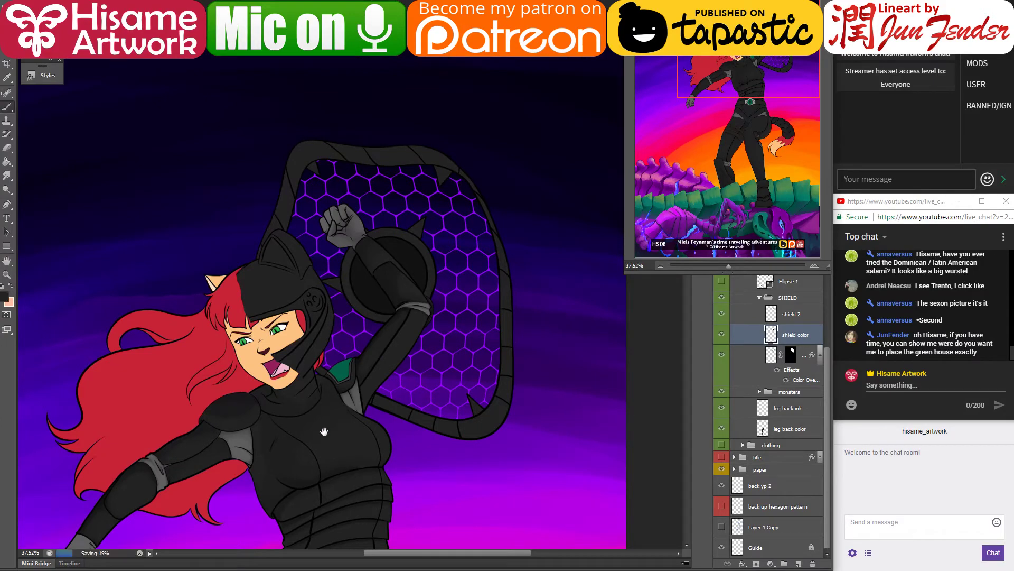
# Step: Select the character's color layer from her red hair and locate it in the ginger group
pyautogui.moveTo(324, 432); pyautogui.dragTo(531, 386)
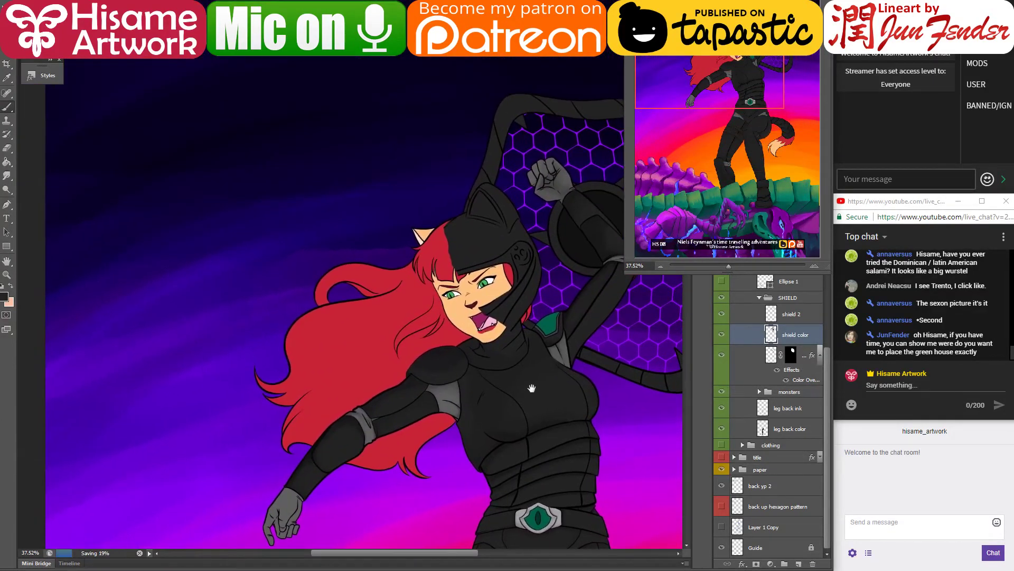
pyautogui.click(380, 350)
pyautogui.scroll(5, 790, 478)
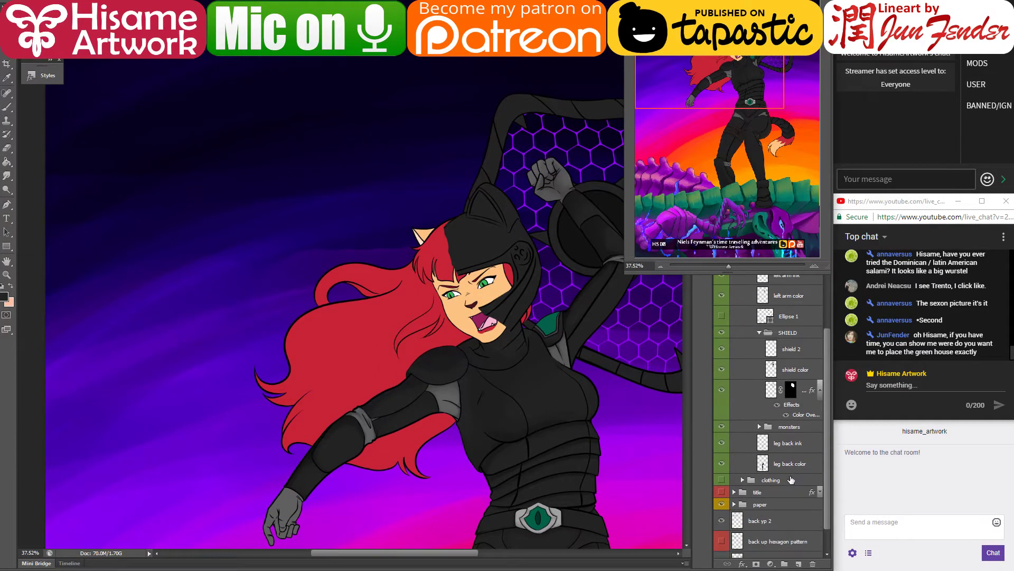
pyautogui.scroll(2, 787, 449)
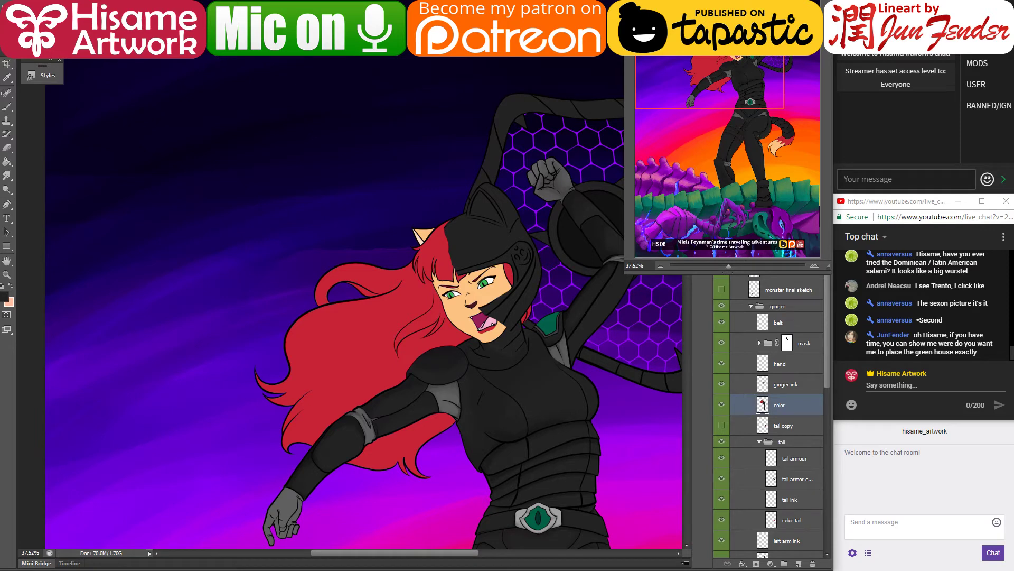
# Step: Select the red hair mass on the color layer and set the foreground to a darker shade of the sampled hair red
pyautogui.click(388, 344)
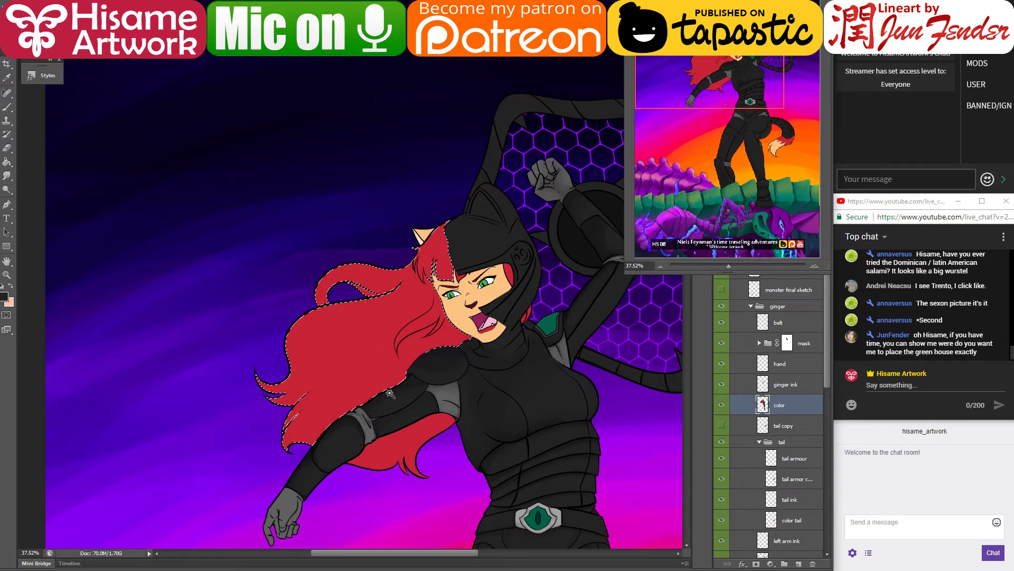
pyautogui.scroll(3, 413, 377)
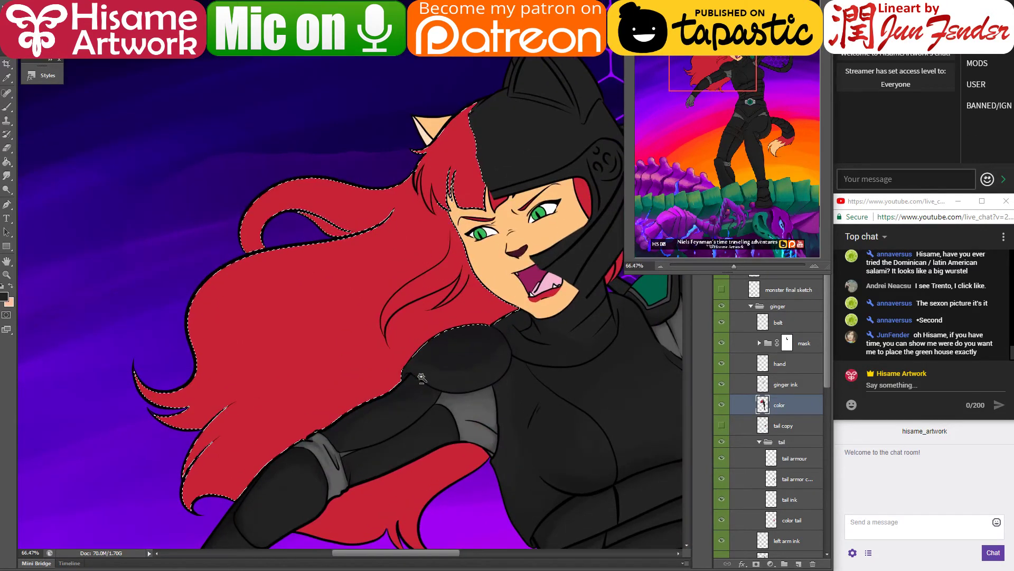
pyautogui.press('b')
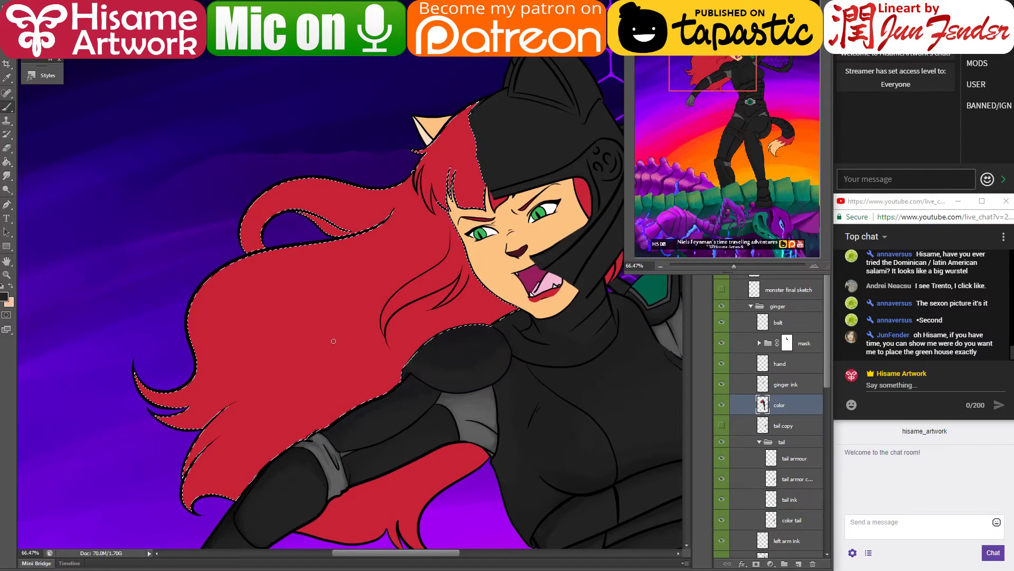
pyautogui.keyDown('alt'); pyautogui.click(264, 332); pyautogui.keyUp('alt')
pyautogui.click(4, 297)
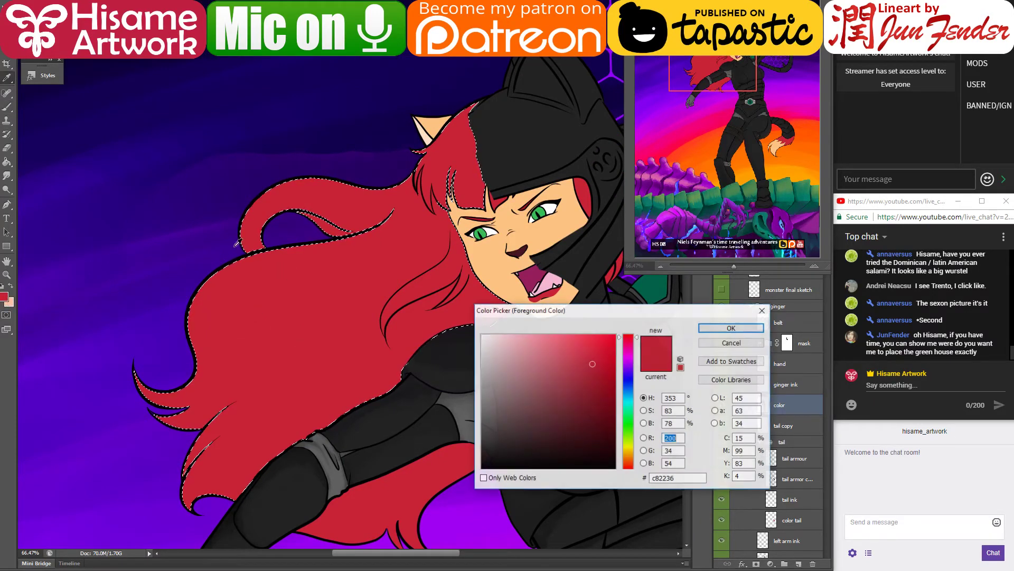
pyautogui.click(546, 290)
pyautogui.press('Return')
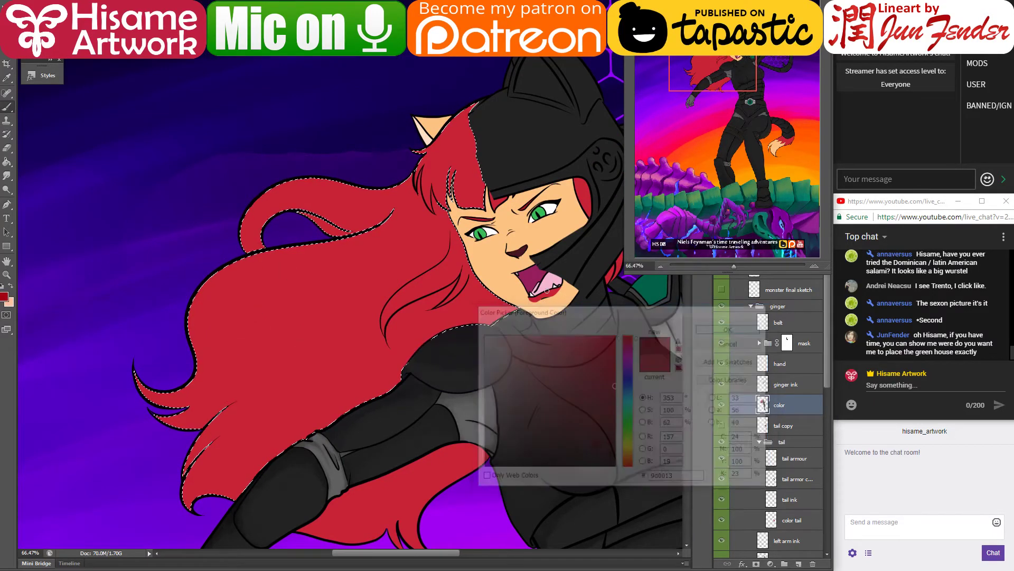
# Step: Choose the size 35 textured brush preset for the hair shadows and put away the floating overview window
pyautogui.rightClick(214, 417)
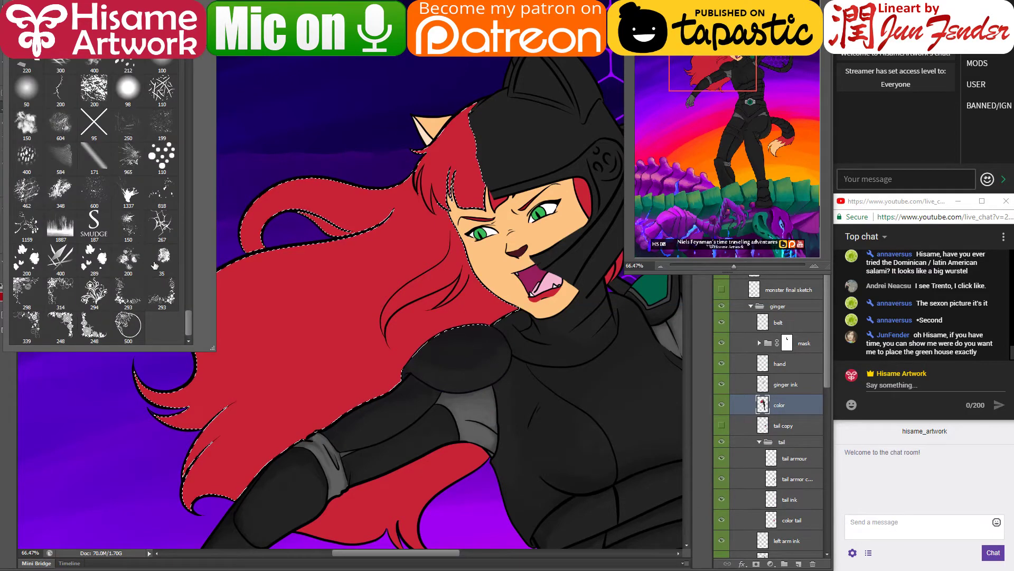
pyautogui.doubleClick(155, 266)
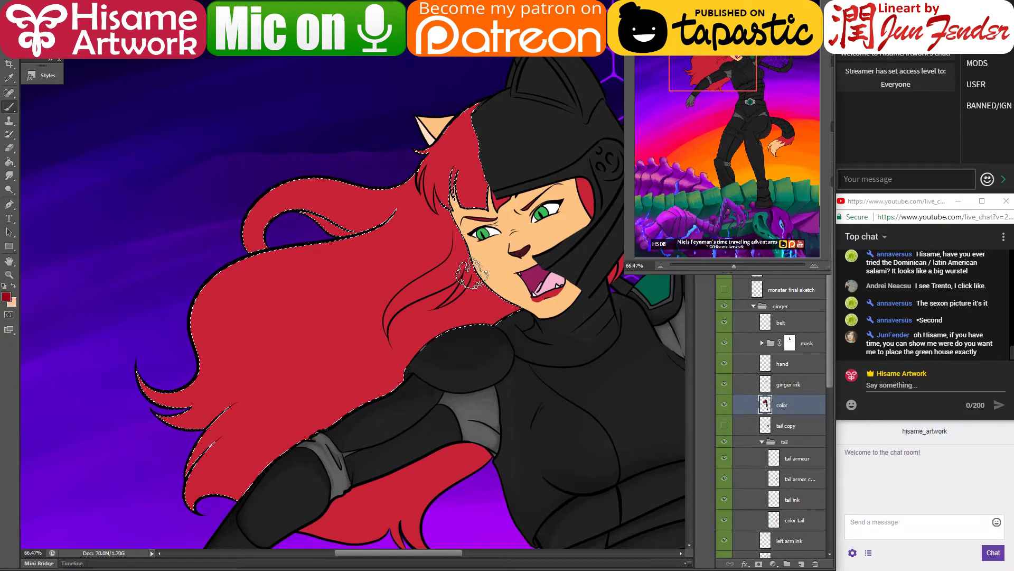
pyautogui.moveTo(472, 279); pyautogui.dragTo(388, 283)
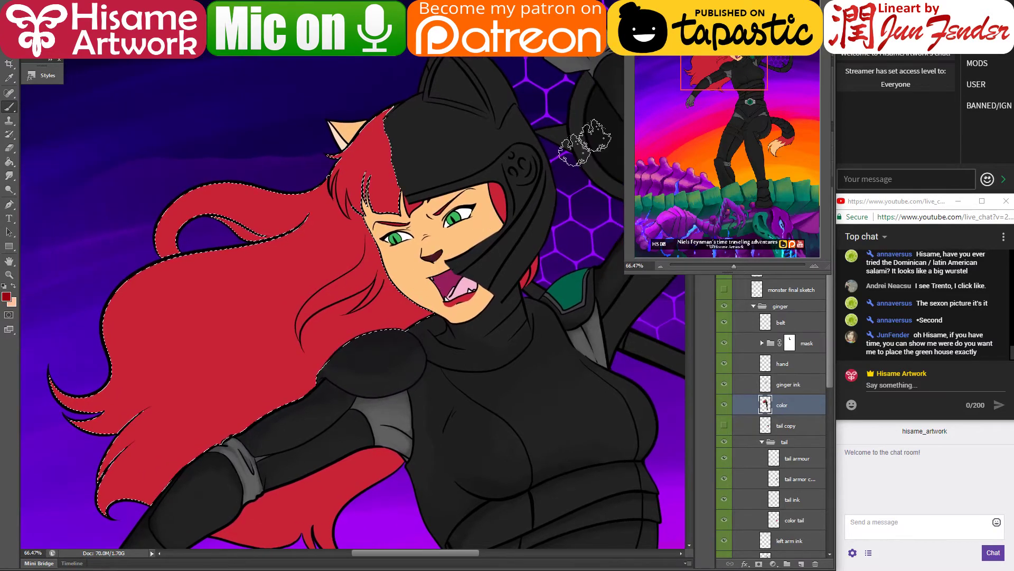
pyautogui.click(759, 110)
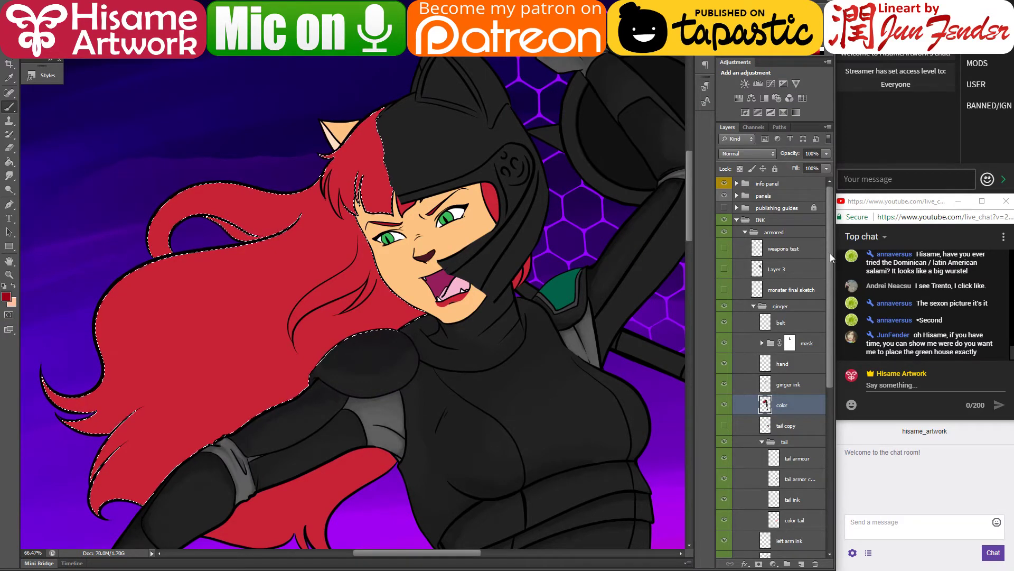
# Step: Look at the contents of the info panel group, and collapse it and the INK group
pyautogui.click(725, 184)
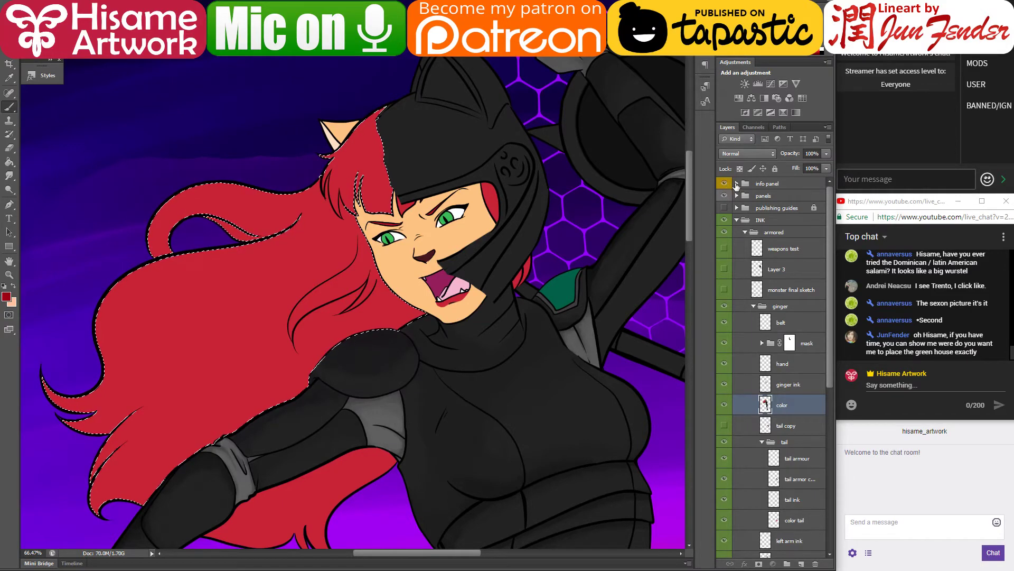
pyautogui.click(736, 183)
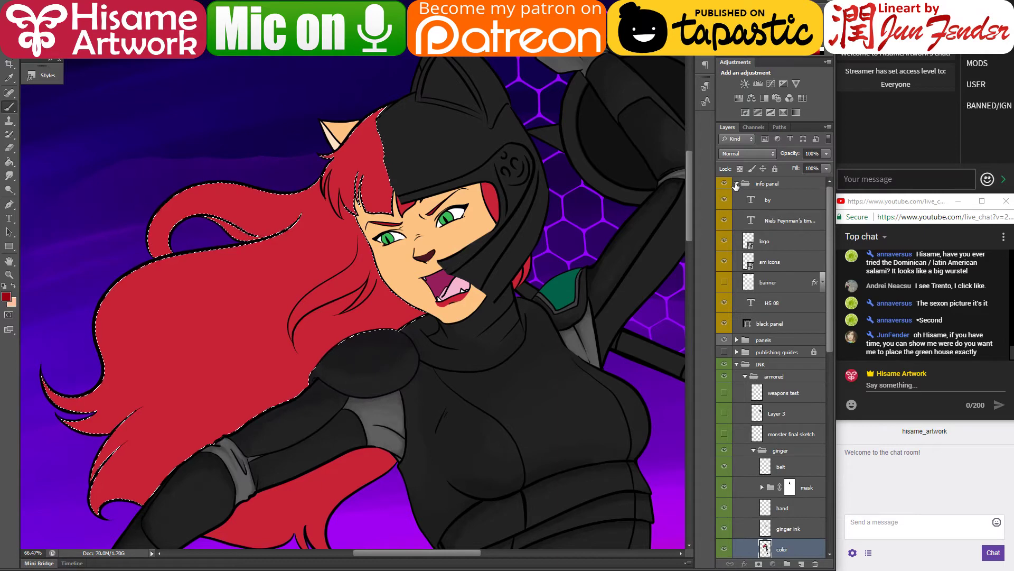
pyautogui.click(736, 184)
pyautogui.click(738, 220)
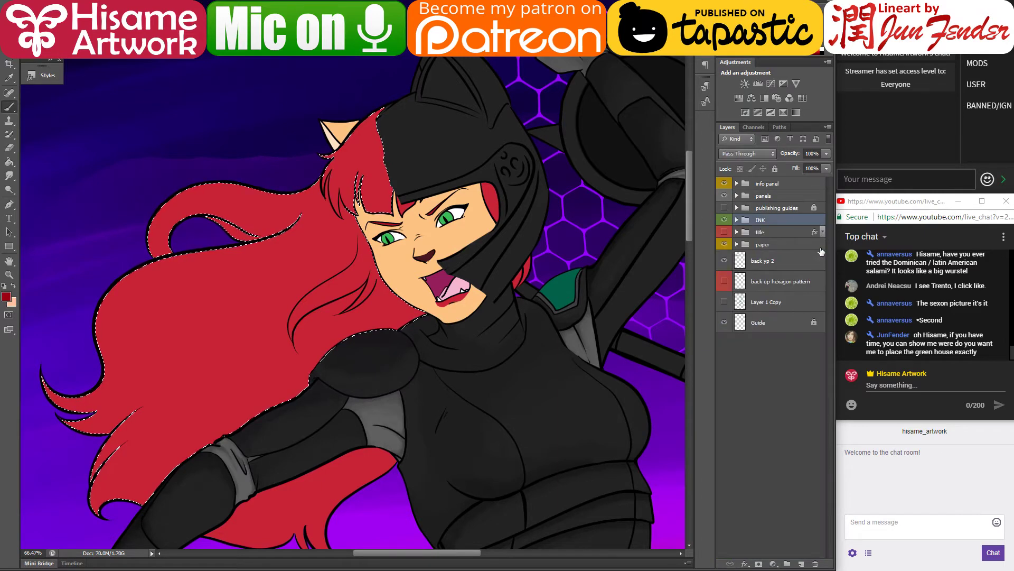
# Step: Show and expand the title group, select its Rectangle 1 copy 2 layer, and bring the title lettering into view
pyautogui.click(742, 232)
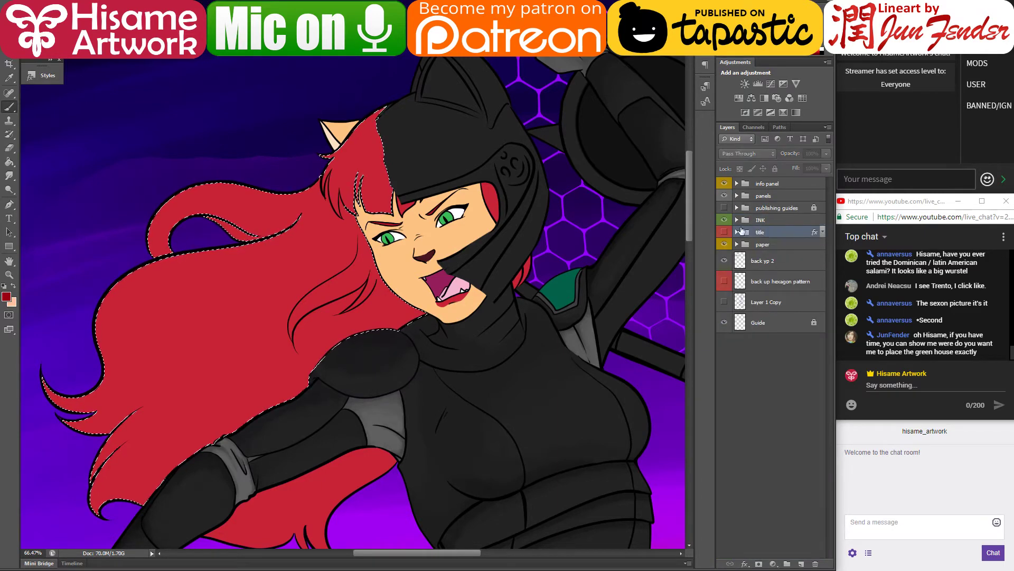
pyautogui.click(723, 232)
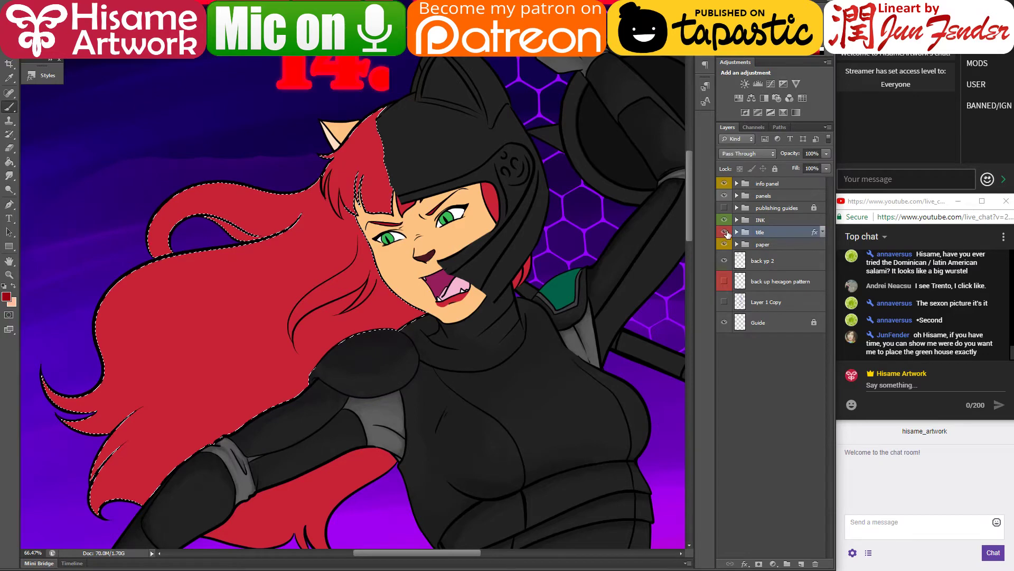
pyautogui.click(726, 232)
pyautogui.click(724, 233)
pyautogui.click(736, 232)
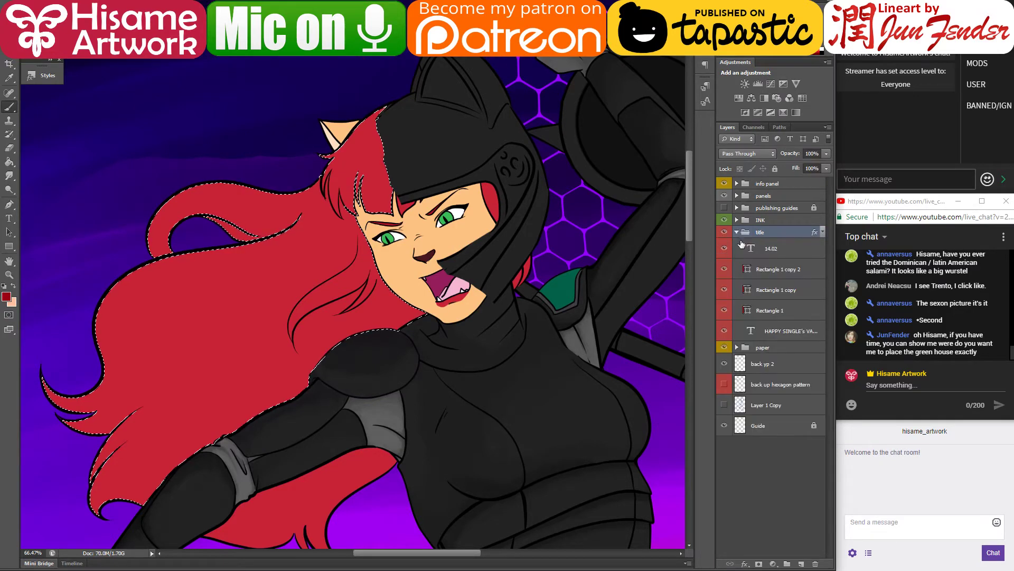
pyautogui.click(767, 269)
pyautogui.scroll(5, 655, 198)
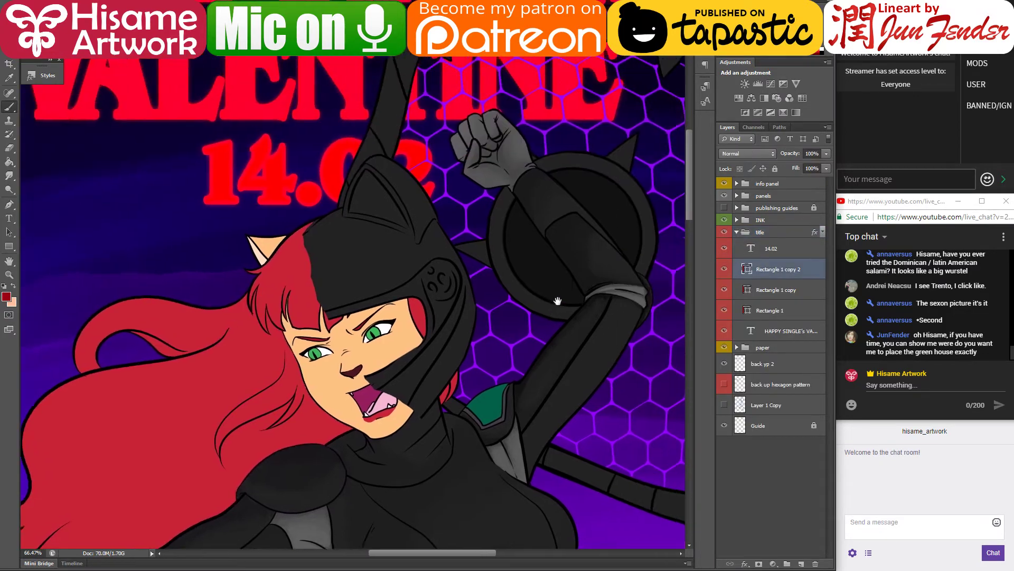
# Step: Examine the Paragraph and Character settings for the title lettering
pyautogui.hotkey('ctrl', 't')
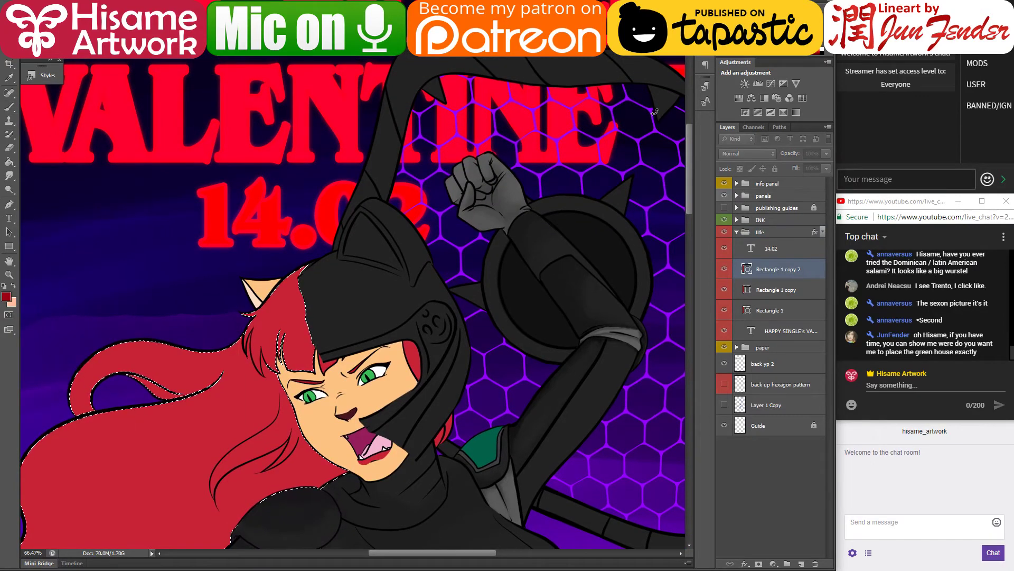
pyautogui.press('b')
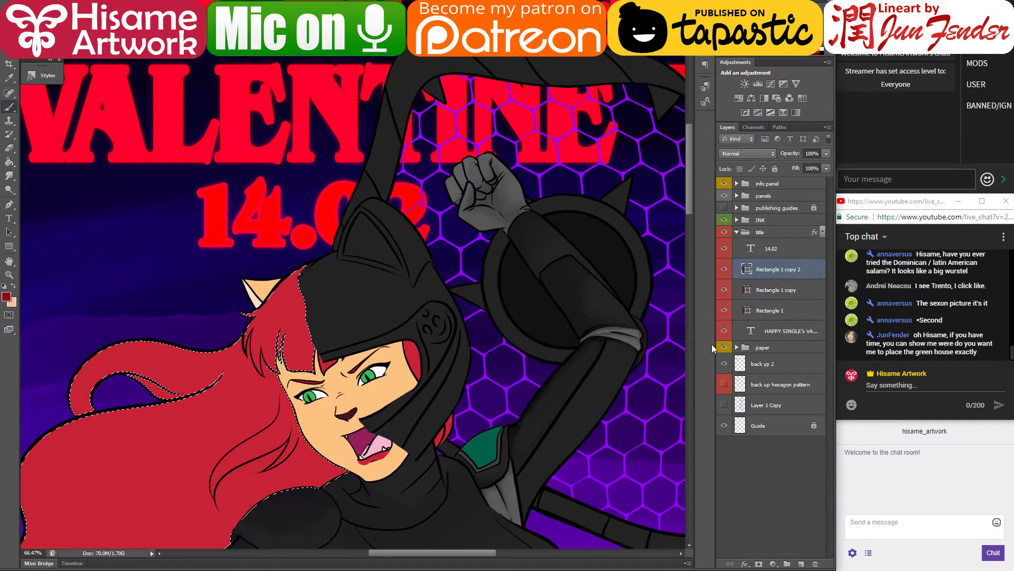
pyautogui.hotkey('alt', 'w')
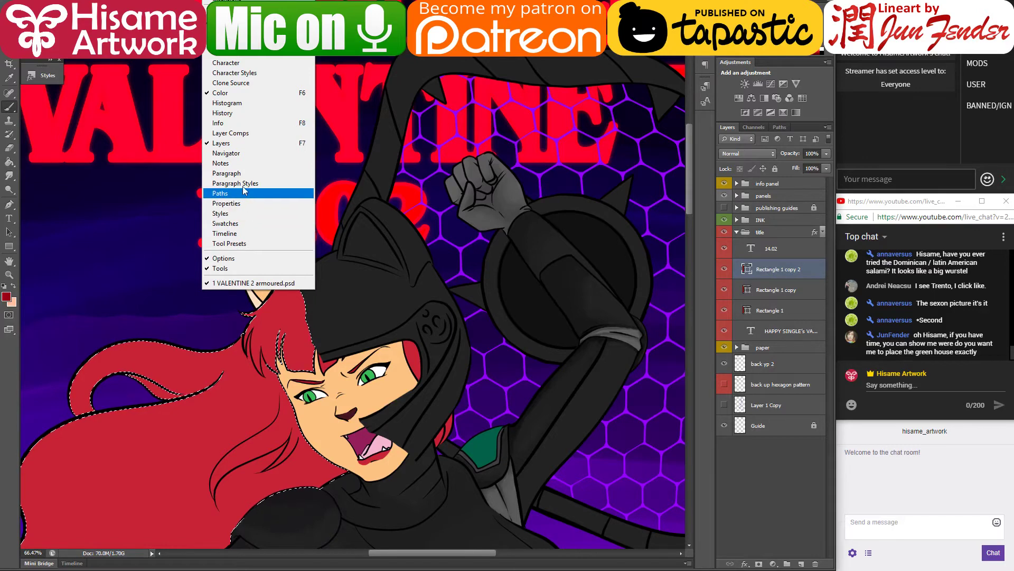
pyautogui.click(705, 66)
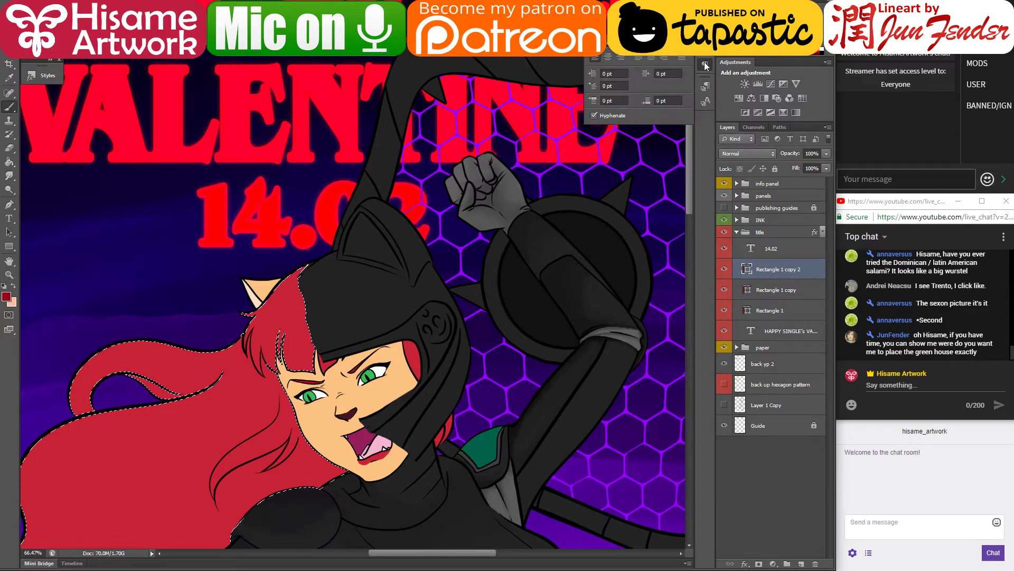
pyautogui.click(604, 45)
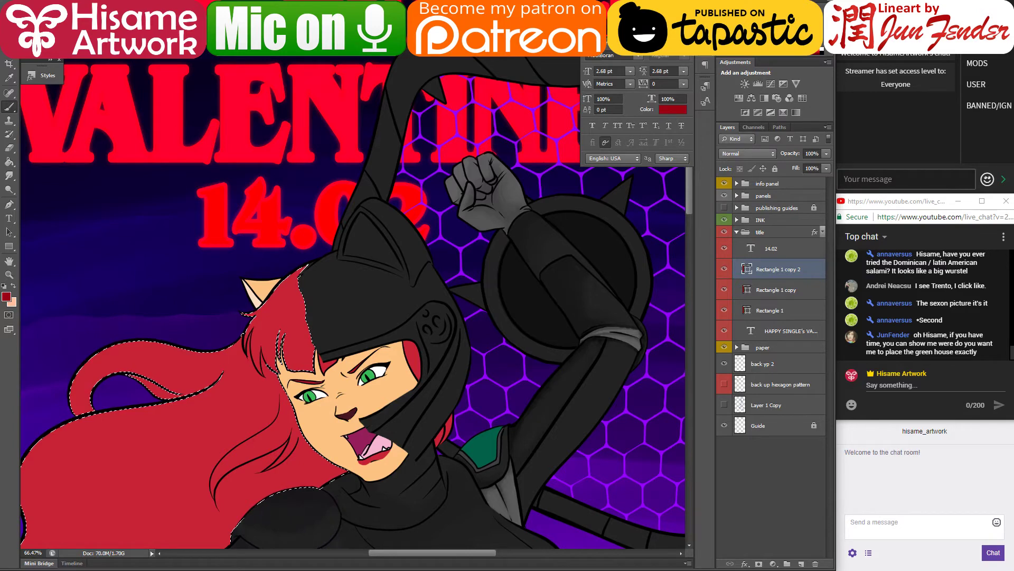
pyautogui.click(482, 132)
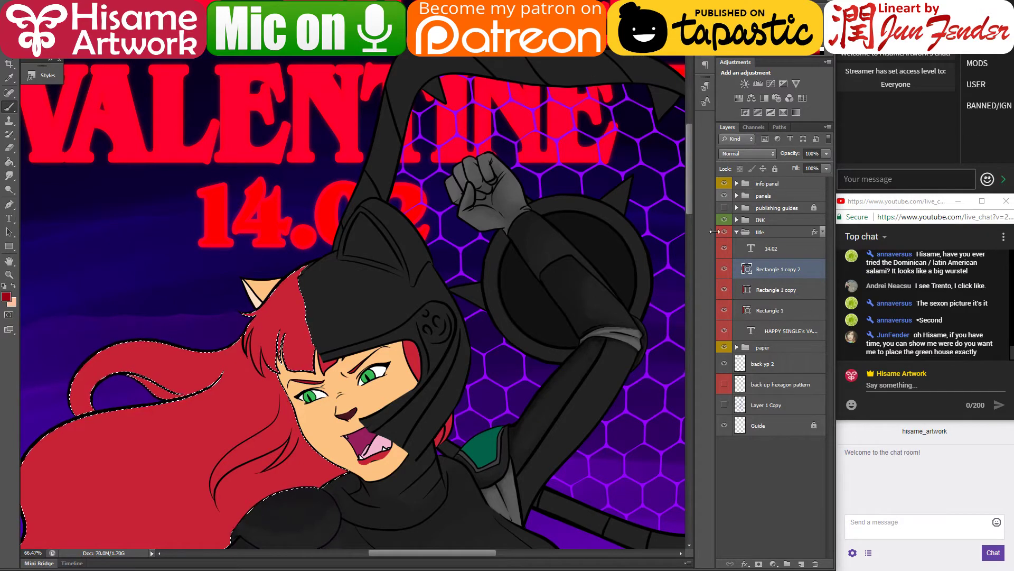
# Step: Hide the title group and collapse it
pyautogui.click(724, 232)
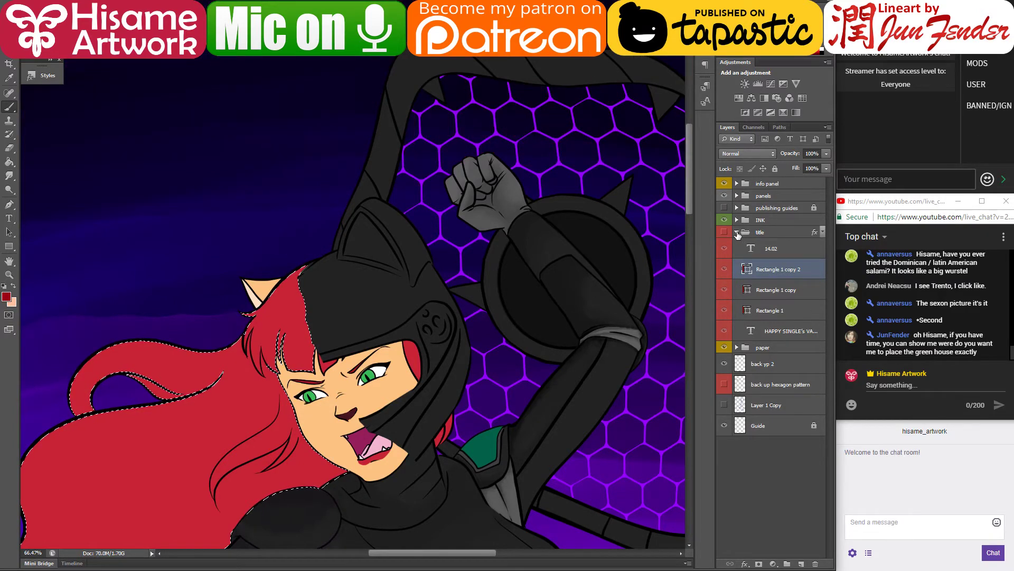
pyautogui.click(737, 233)
pyautogui.scroll(-5, 370, 372)
pyautogui.scroll(5, 253, 467)
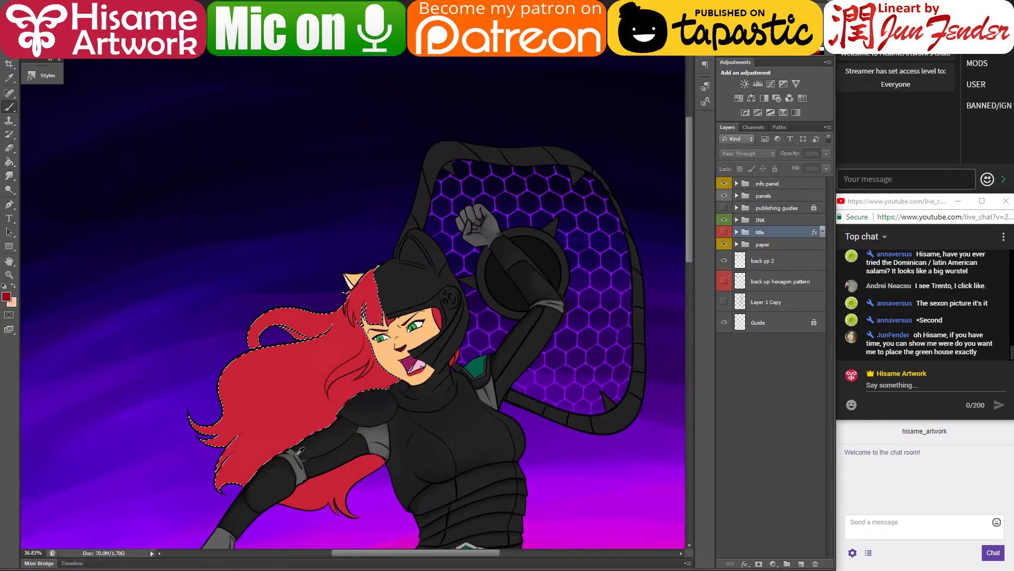
# Step: Clear the selection around the character's hair
pyautogui.moveTo(421, 411); pyautogui.dragTo(446, 390)
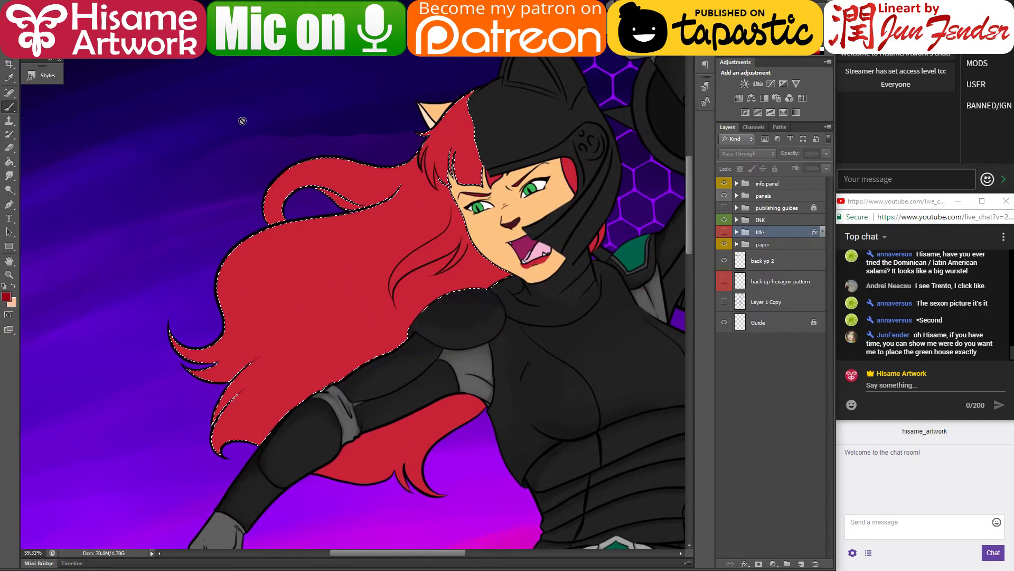
pyautogui.moveTo(329, 317); pyautogui.dragTo(331, 315)
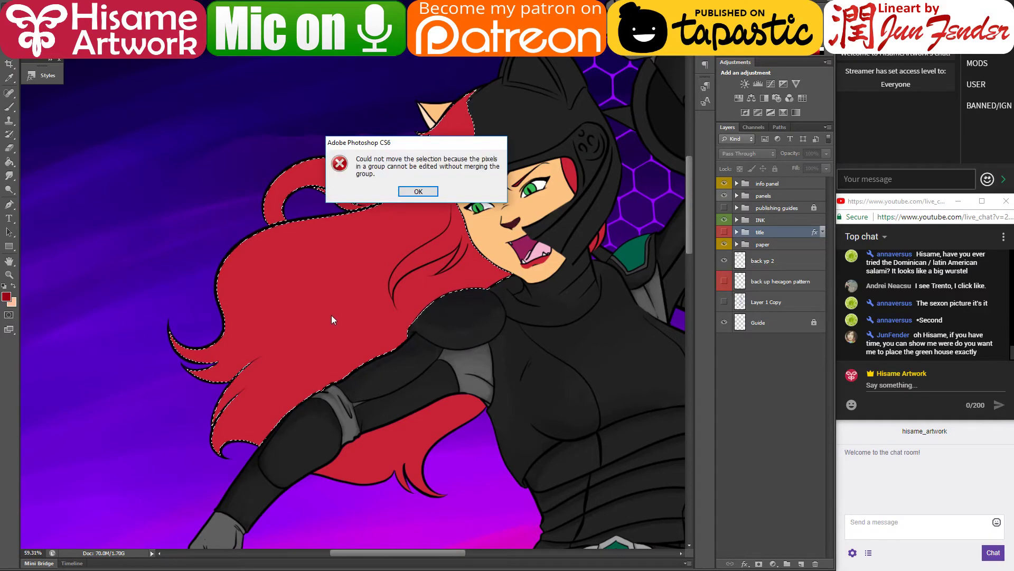
pyautogui.click(417, 191)
pyautogui.hotkey('ctrl', 'd')
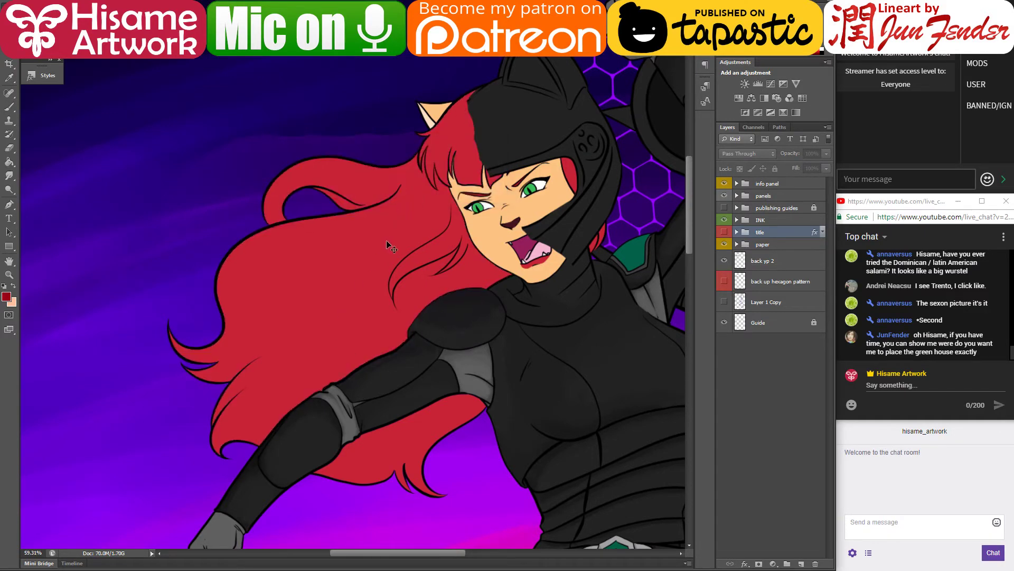
# Step: Select the hair area within the lines of the ginger ink layer and make the color layer active
pyautogui.keyDown('ctrl'); pyautogui.click(386, 241); pyautogui.keyUp('ctrl')
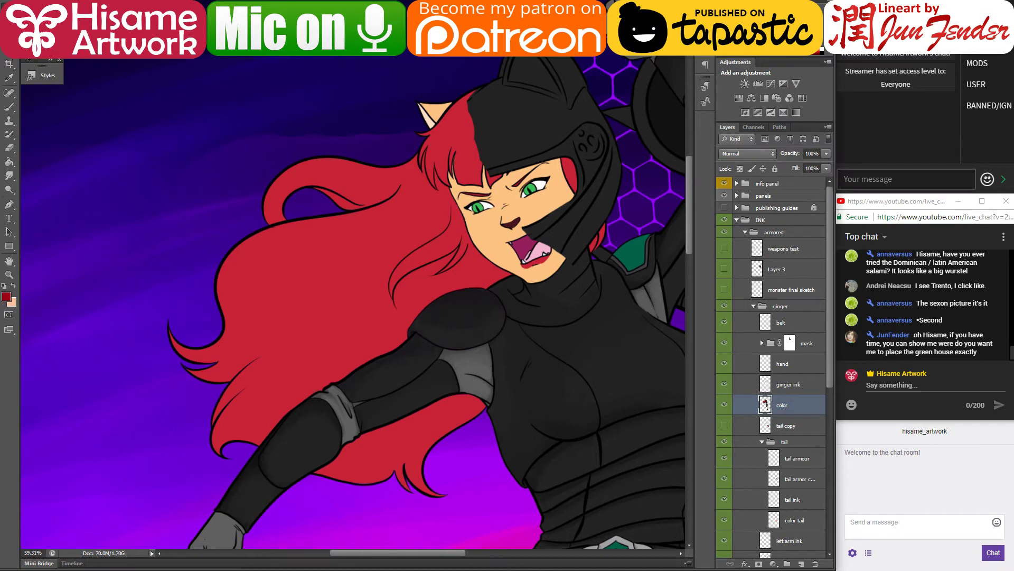
pyautogui.click(326, 283)
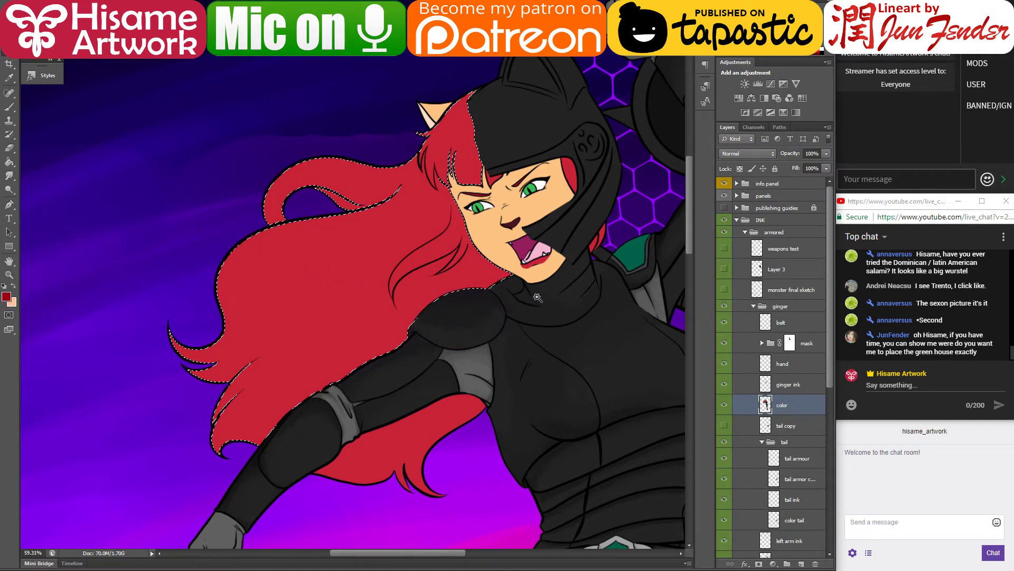
pyautogui.hotkey('alt', ']')
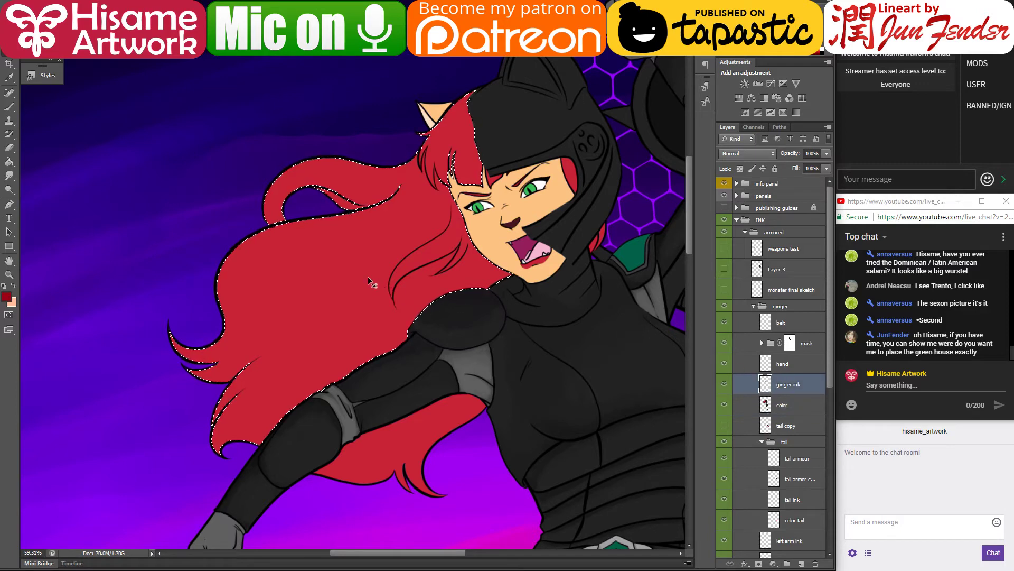
pyautogui.click(368, 277)
pyautogui.click(791, 402)
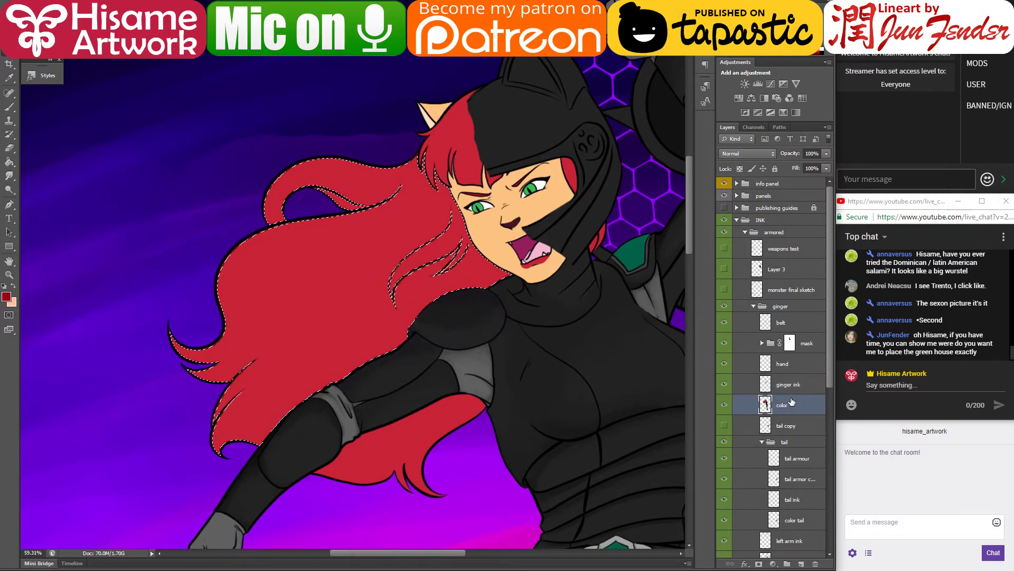
# Step: Brush dark red shadows over the selected hair, along its lower mass, upper loop and outer edge
pyautogui.click(9, 106)
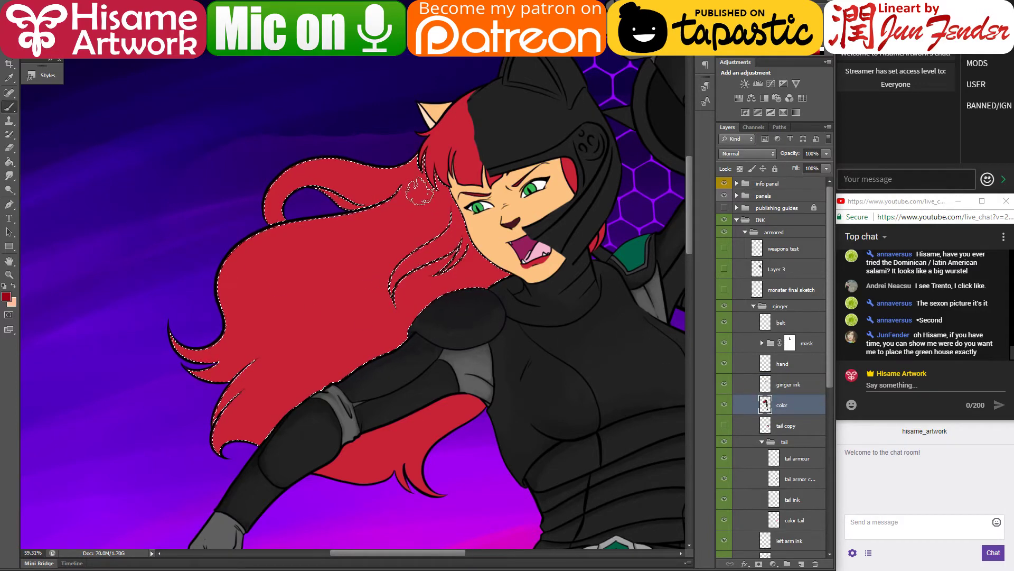
pyautogui.moveTo(420, 192)
pyautogui.mouseDown()
pyautogui.moveTo(417, 150)
pyautogui.moveTo(468, 274)
pyautogui.moveTo(487, 290)
pyautogui.moveTo(478, 307)
pyautogui.moveTo(423, 323)
pyautogui.moveTo(345, 376)
pyautogui.moveTo(222, 433)
pyautogui.moveTo(274, 397)
pyautogui.mouseUp()
pyautogui.moveTo(444, 308)
pyautogui.mouseDown()
pyautogui.moveTo(428, 177)
pyautogui.moveTo(419, 254)
pyautogui.moveTo(432, 244)
pyautogui.moveTo(390, 291)
pyautogui.moveTo(449, 248)
pyautogui.moveTo(377, 330)
pyautogui.moveTo(402, 266)
pyautogui.moveTo(363, 295)
pyautogui.moveTo(344, 351)
pyautogui.moveTo(280, 387)
pyautogui.moveTo(248, 299)
pyautogui.moveTo(231, 292)
pyautogui.moveTo(226, 314)
pyautogui.moveTo(289, 296)
pyautogui.moveTo(297, 315)
pyautogui.moveTo(311, 374)
pyautogui.moveTo(277, 402)
pyautogui.moveTo(369, 308)
pyautogui.moveTo(370, 333)
pyautogui.moveTo(337, 339)
pyautogui.moveTo(272, 309)
pyautogui.moveTo(388, 279)
pyautogui.moveTo(319, 326)
pyautogui.mouseUp()
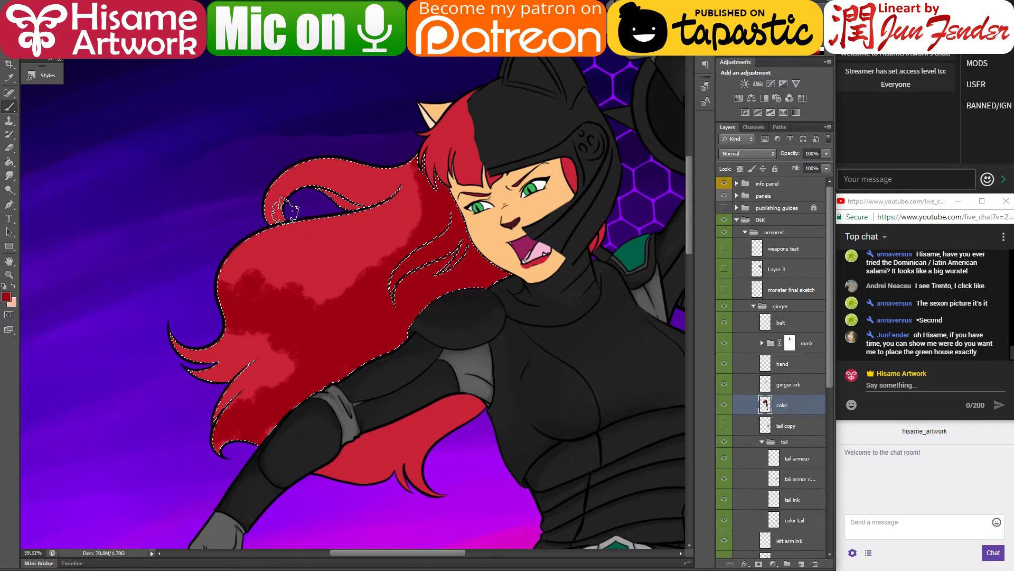
pyautogui.moveTo(262, 209)
pyautogui.mouseDown()
pyautogui.moveTo(300, 163)
pyautogui.moveTo(390, 177)
pyautogui.mouseUp()
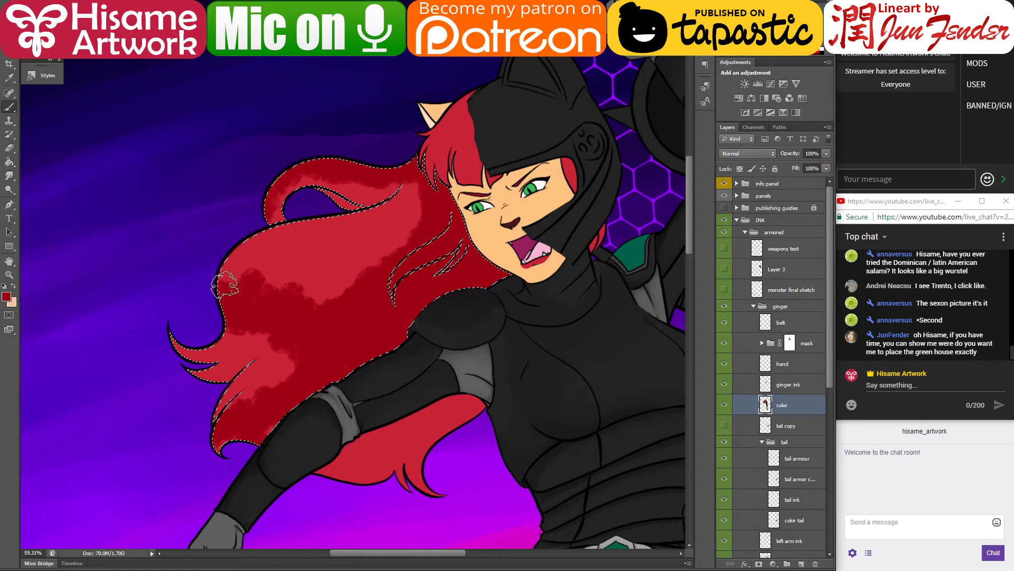
pyautogui.moveTo(225, 285)
pyautogui.mouseDown()
pyautogui.moveTo(255, 239)
pyautogui.moveTo(398, 190)
pyautogui.moveTo(303, 232)
pyautogui.moveTo(263, 275)
pyautogui.moveTo(326, 231)
pyautogui.moveTo(278, 291)
pyautogui.moveTo(284, 309)
pyautogui.moveTo(299, 309)
pyautogui.moveTo(356, 232)
pyautogui.moveTo(381, 242)
pyautogui.mouseUp()
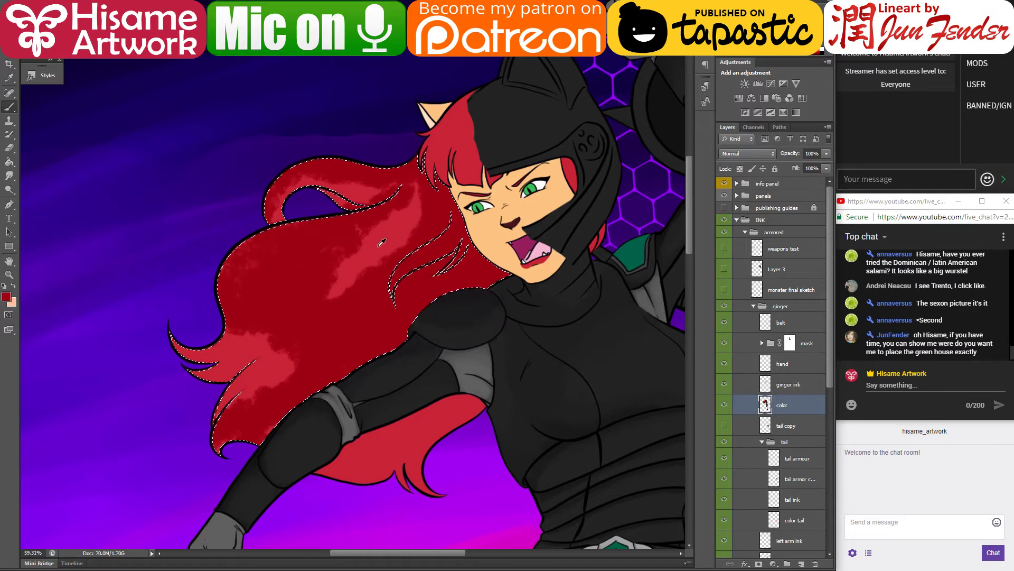
# Step: Sample lighter and darker reds from the hair to repaint the highlight in its upper mass and blend the surrounding shadows
pyautogui.keyDown('alt'); pyautogui.click(324, 213); pyautogui.keyUp('alt')
pyautogui.moveTo(324, 213)
pyautogui.mouseDown()
pyautogui.moveTo(352, 234)
pyautogui.moveTo(258, 251)
pyautogui.moveTo(321, 257)
pyautogui.moveTo(309, 291)
pyautogui.moveTo(350, 285)
pyautogui.mouseUp()
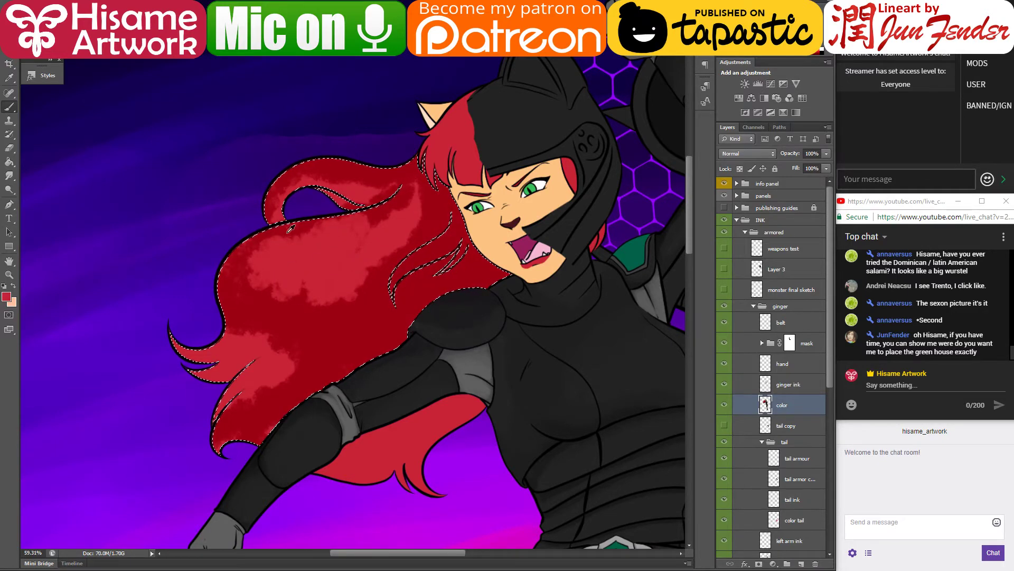
pyautogui.keyDown('alt'); pyautogui.click(289, 231); pyautogui.keyUp('alt')
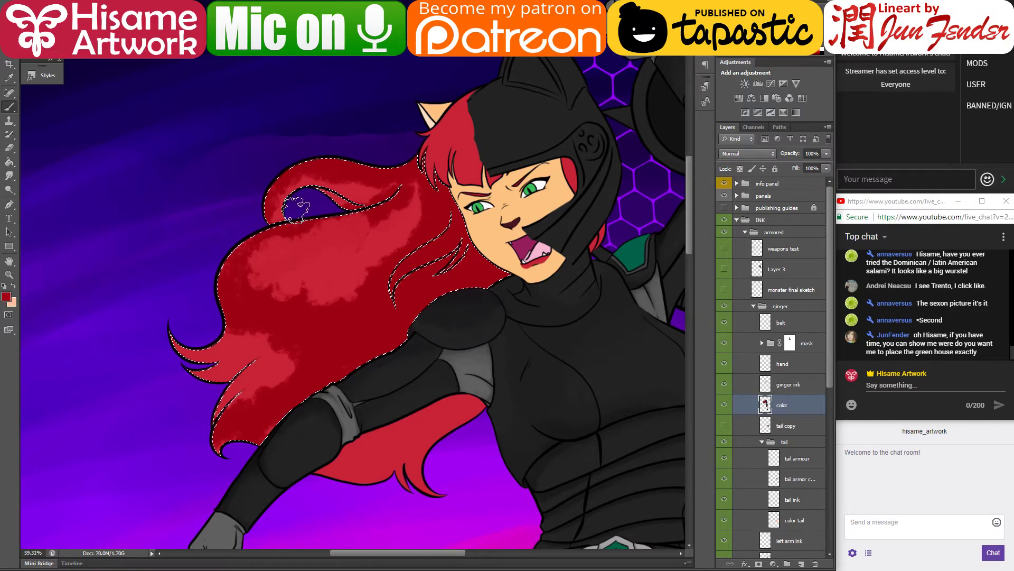
pyautogui.moveTo(295, 209); pyautogui.dragTo(369, 196)
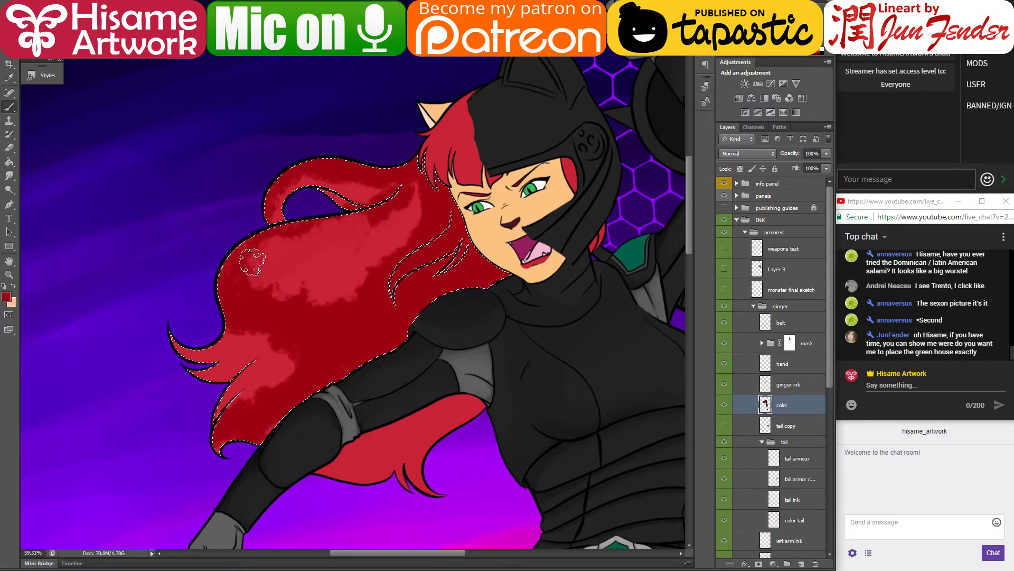
pyautogui.moveTo(252, 263)
pyautogui.mouseDown()
pyautogui.moveTo(290, 237)
pyautogui.moveTo(402, 222)
pyautogui.moveTo(408, 198)
pyautogui.mouseUp()
pyautogui.moveTo(243, 301)
pyautogui.mouseDown()
pyautogui.moveTo(259, 275)
pyautogui.moveTo(293, 259)
pyautogui.moveTo(352, 290)
pyautogui.moveTo(292, 262)
pyautogui.moveTo(234, 258)
pyautogui.moveTo(331, 308)
pyautogui.moveTo(252, 343)
pyautogui.moveTo(236, 329)
pyautogui.moveTo(269, 357)
pyautogui.moveTo(218, 374)
pyautogui.moveTo(221, 340)
pyautogui.mouseUp()
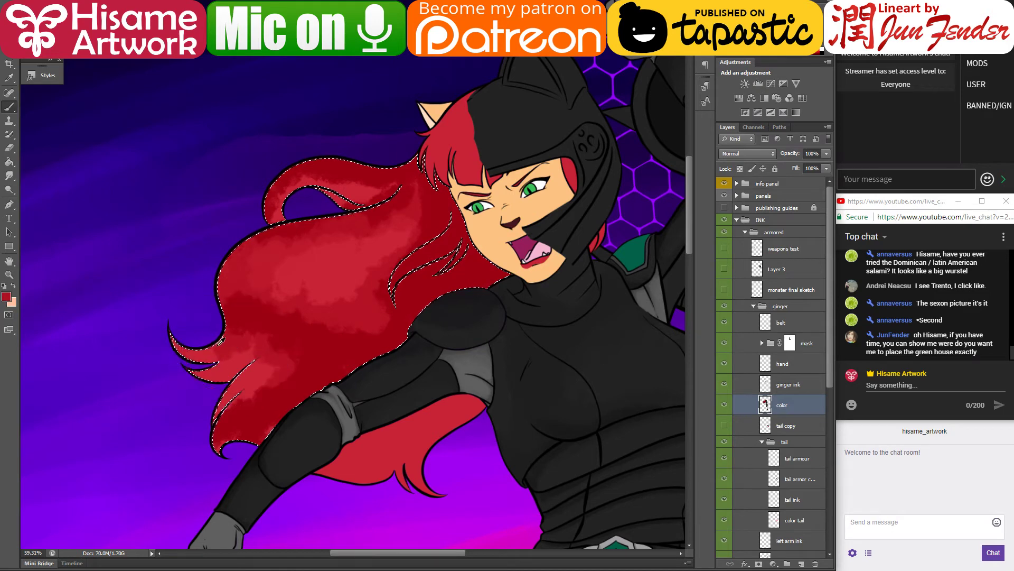
# Step: Blend sampled reds over the lower flowing hair and its upper looping lock within the selection
pyautogui.moveTo(242, 391)
pyautogui.mouseDown()
pyautogui.moveTo(278, 358)
pyautogui.moveTo(292, 373)
pyautogui.moveTo(263, 402)
pyautogui.moveTo(258, 376)
pyautogui.moveTo(221, 442)
pyautogui.moveTo(257, 396)
pyautogui.moveTo(266, 335)
pyautogui.moveTo(225, 327)
pyautogui.moveTo(274, 339)
pyautogui.moveTo(276, 369)
pyautogui.moveTo(246, 391)
pyautogui.mouseUp()
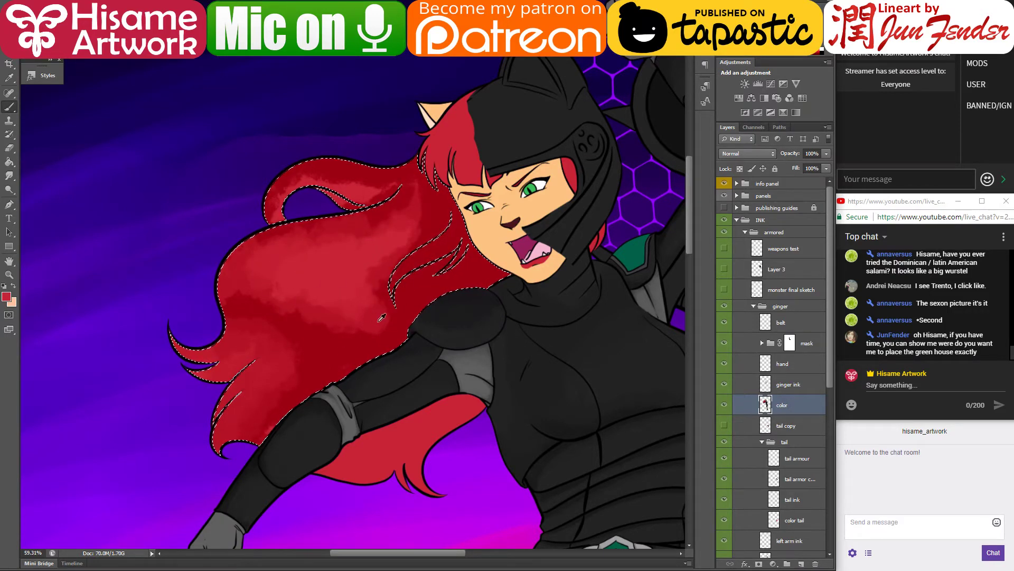
pyautogui.keyDown('alt'); pyautogui.click(312, 320); pyautogui.keyUp('alt')
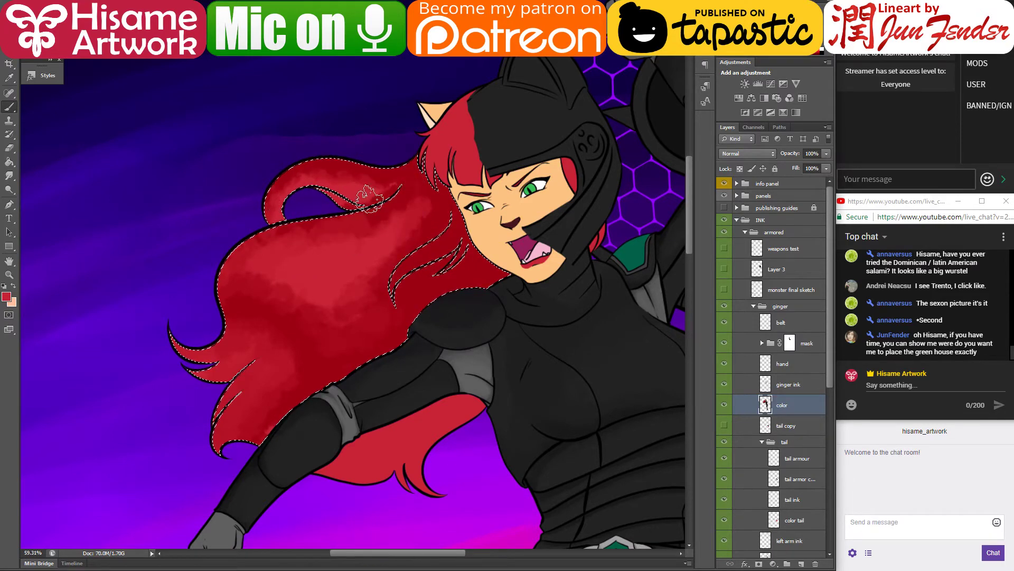
pyautogui.moveTo(393, 185)
pyautogui.mouseDown()
pyautogui.moveTo(370, 198)
pyautogui.moveTo(422, 145)
pyautogui.moveTo(354, 200)
pyautogui.moveTo(421, 181)
pyautogui.moveTo(353, 171)
pyautogui.moveTo(414, 181)
pyautogui.moveTo(370, 108)
pyautogui.moveTo(382, 100)
pyautogui.moveTo(372, 210)
pyautogui.moveTo(325, 198)
pyautogui.moveTo(463, 144)
pyautogui.moveTo(282, 218)
pyautogui.mouseUp()
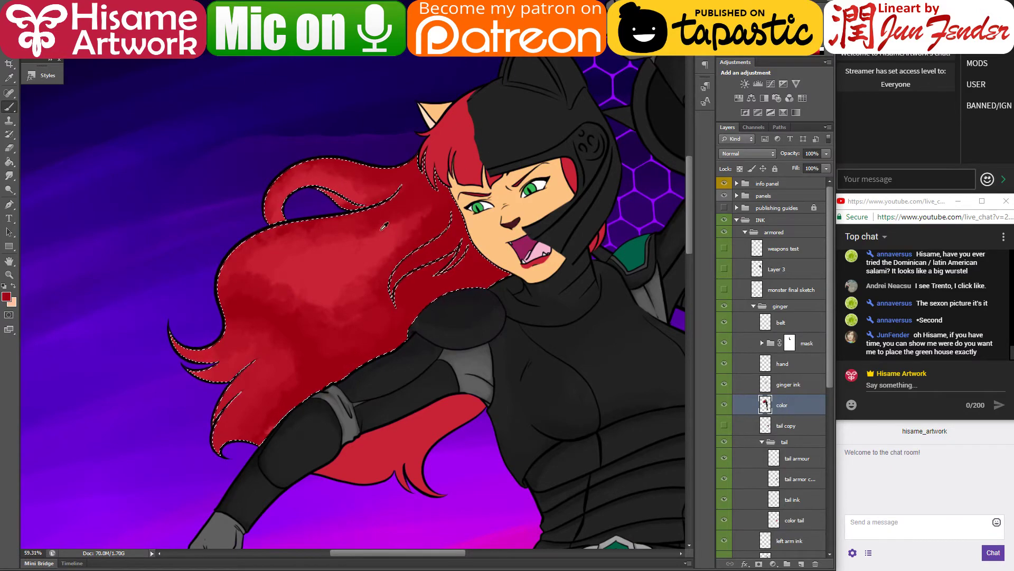
# Step: Paint a lighter red highlight with a smaller brush along the curved hair lock beside the cheek
pyautogui.scroll(5, 370, 241)
pyautogui.scroll(2, 378, 275)
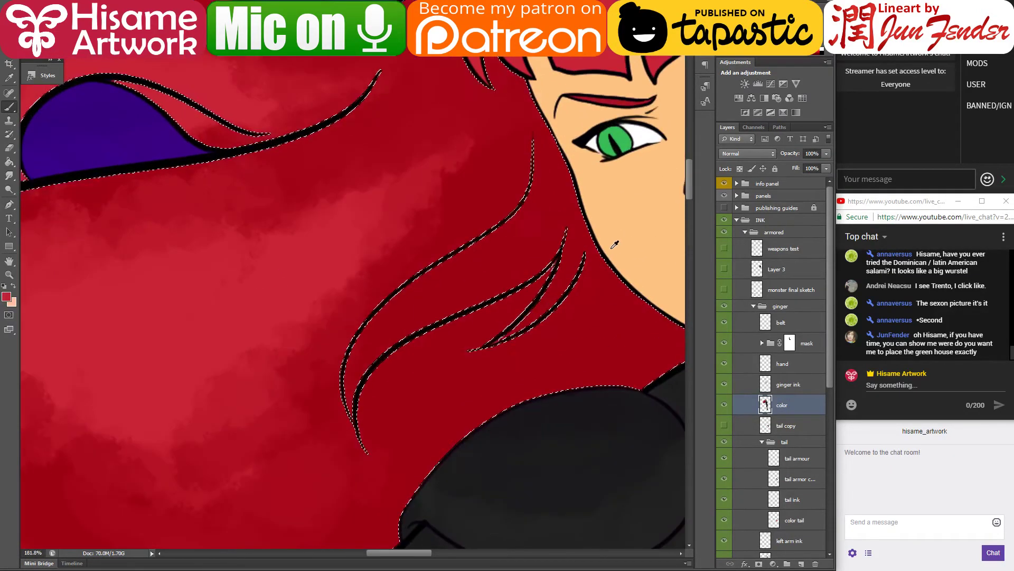
pyautogui.press('[')
pyautogui.press('[')
pyautogui.press('[')
pyautogui.press('[')
pyautogui.press('[')
pyautogui.press('[')
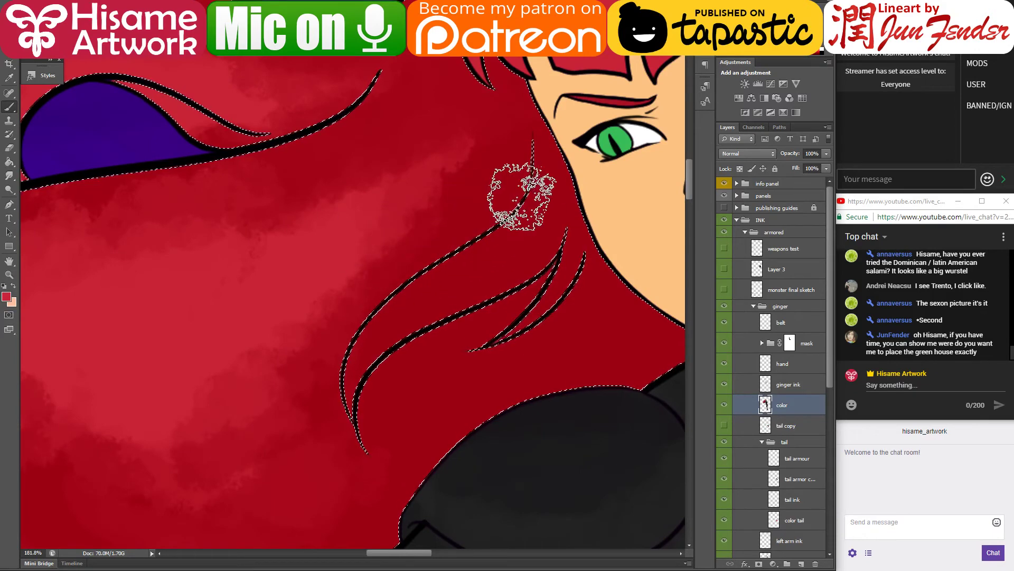
pyautogui.moveTo(532, 210)
pyautogui.mouseDown()
pyautogui.moveTo(376, 314)
pyautogui.moveTo(443, 273)
pyautogui.moveTo(376, 327)
pyautogui.moveTo(353, 368)
pyautogui.moveTo(426, 294)
pyautogui.moveTo(396, 307)
pyautogui.moveTo(533, 216)
pyautogui.moveTo(498, 244)
pyautogui.moveTo(542, 176)
pyautogui.moveTo(534, 162)
pyautogui.moveTo(471, 258)
pyautogui.mouseUp()
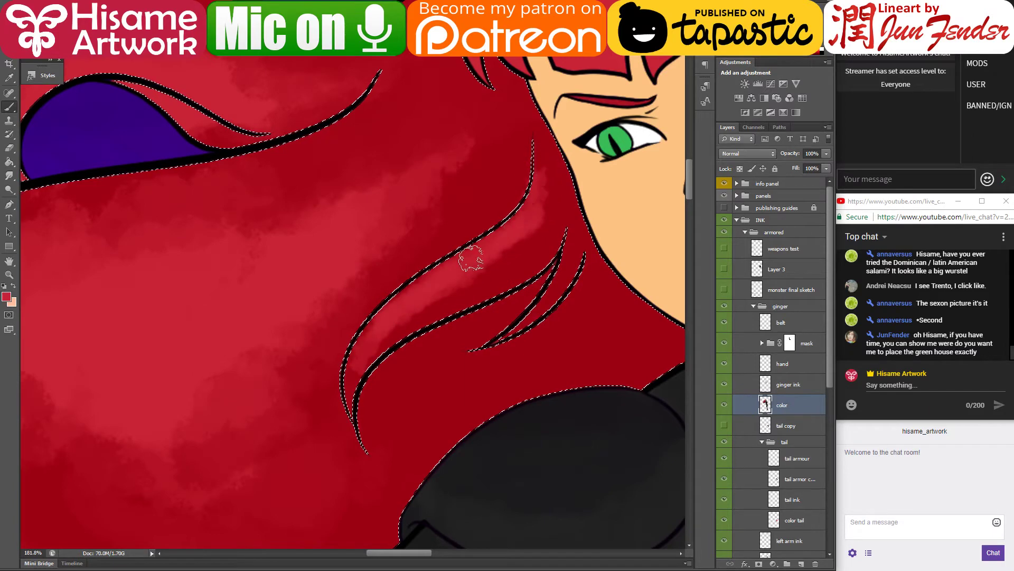
# Step: Shade the cheek-side lock's edges with sampled dark red, then blend lighter red through it and the narrow strand next to it
pyautogui.keyDown('alt'); pyautogui.click(547, 152); pyautogui.keyUp('alt')
pyautogui.moveTo(547, 186)
pyautogui.mouseDown()
pyautogui.moveTo(433, 295)
pyautogui.moveTo(537, 229)
pyautogui.moveTo(391, 313)
pyautogui.moveTo(499, 257)
pyautogui.moveTo(348, 360)
pyautogui.moveTo(412, 316)
pyautogui.moveTo(351, 389)
pyautogui.mouseUp()
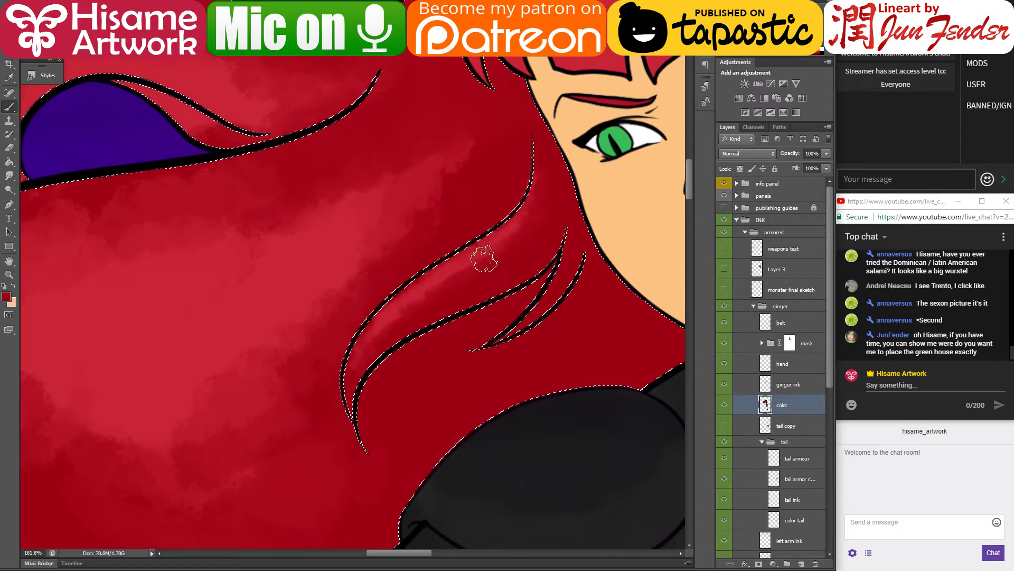
pyautogui.keyDown('alt'); pyautogui.click(435, 277); pyautogui.keyUp('alt')
pyautogui.moveTo(434, 276)
pyautogui.mouseDown()
pyautogui.moveTo(498, 237)
pyautogui.moveTo(353, 360)
pyautogui.moveTo(443, 271)
pyautogui.moveTo(368, 388)
pyautogui.mouseUp()
pyautogui.moveTo(439, 291); pyautogui.dragTo(376, 367)
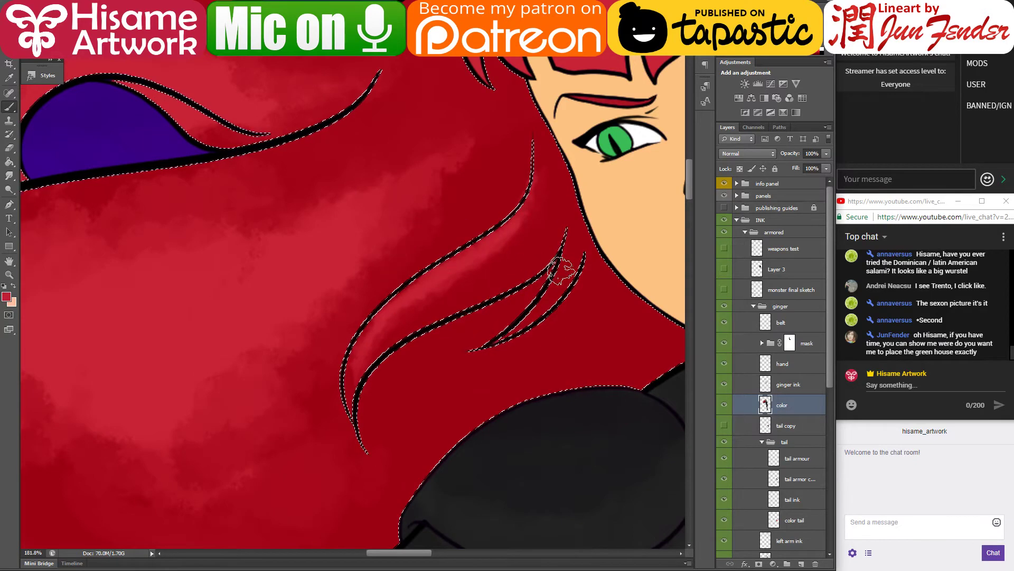
pyautogui.moveTo(565, 244); pyautogui.dragTo(528, 322)
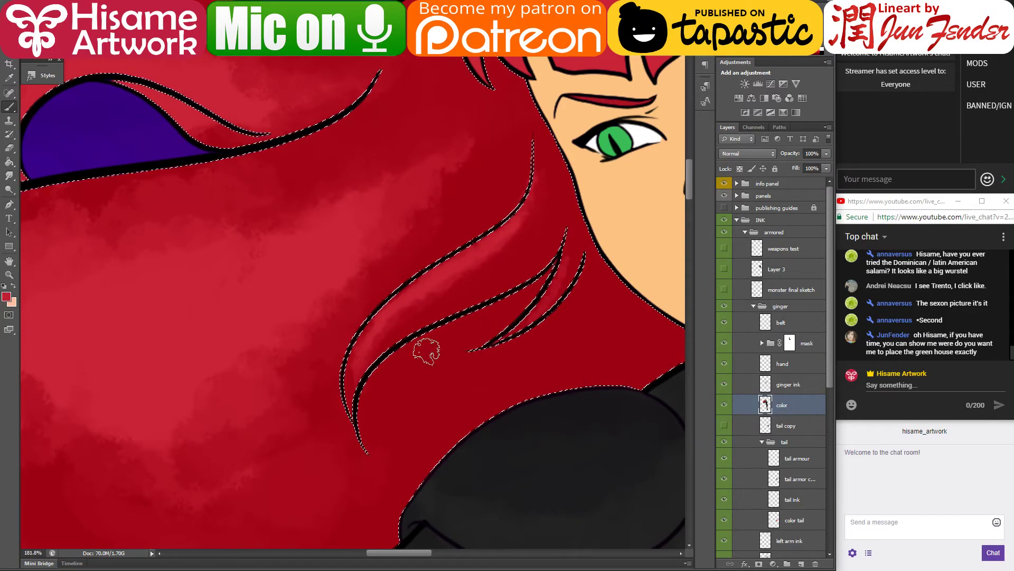
# Step: Deselect the flowing hair and save the document
pyautogui.moveTo(519, 82); pyautogui.dragTo(392, 399)
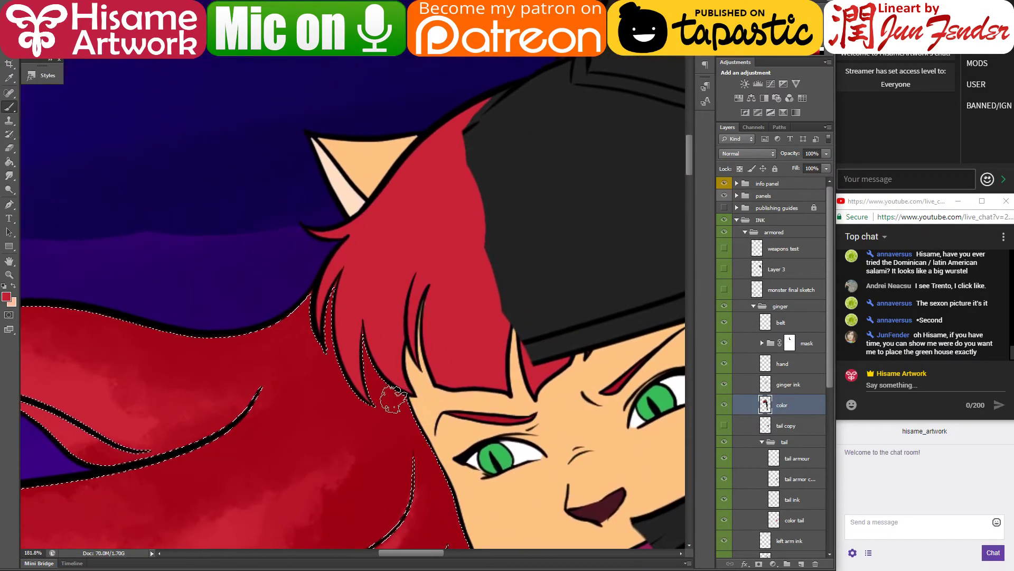
pyautogui.hotkey('ctrl', 'd')
pyautogui.hotkey('ctrl', 's')
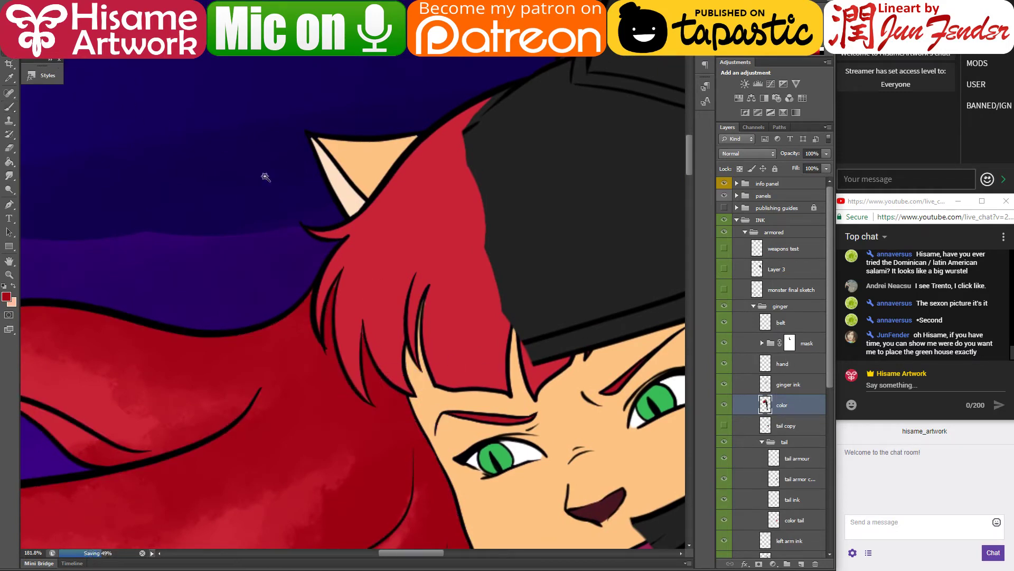
# Step: Select the flat red fringe, including the small piece under the helmet's edge
pyautogui.click(455, 344)
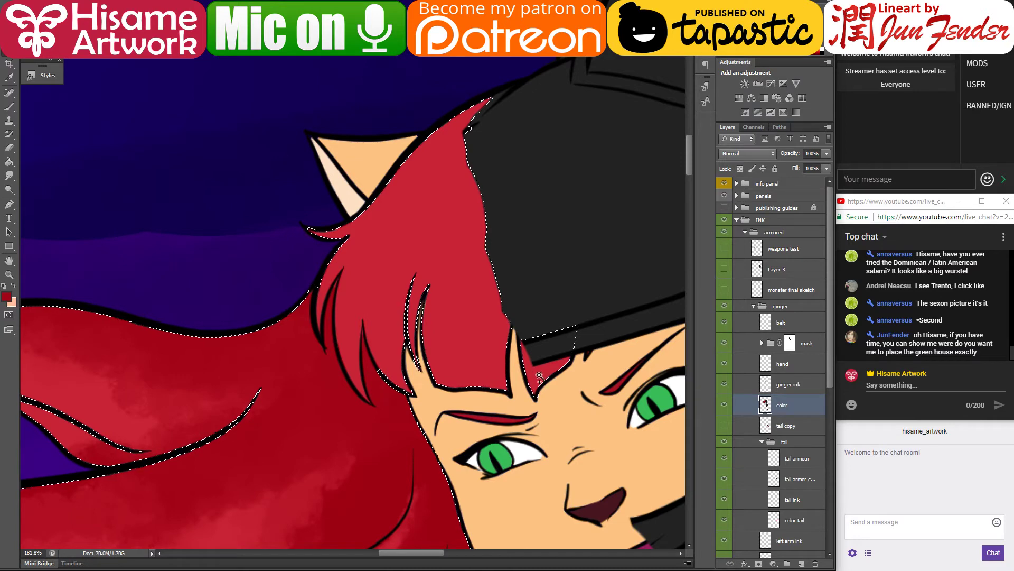
pyautogui.keyDown('shift'); pyautogui.click(538, 369); pyautogui.keyUp('shift')
pyautogui.moveTo(650, 380); pyautogui.dragTo(507, 375)
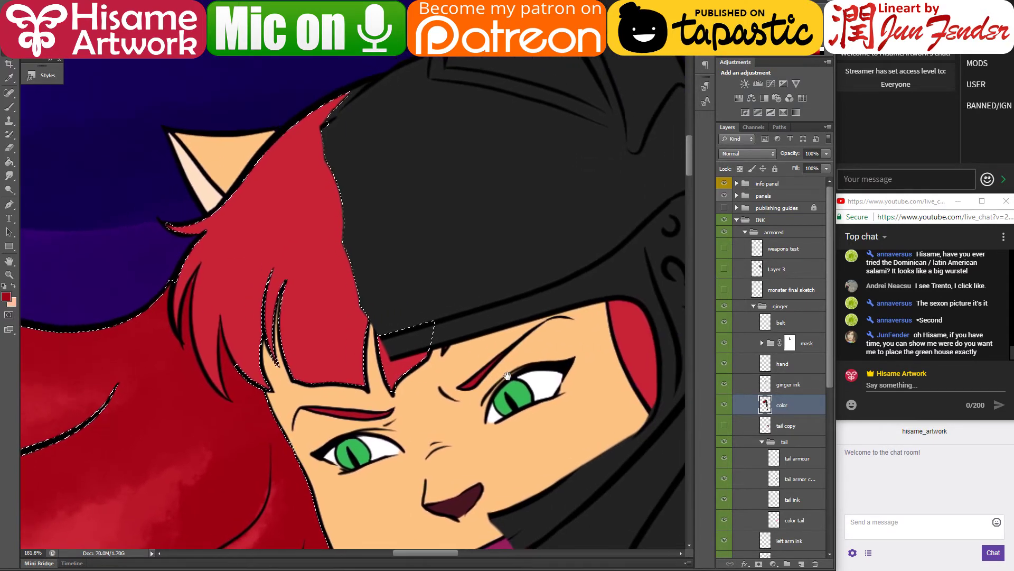
# Step: Hide the mask group to expose the hair and face beneath, checking its mask color layer along the way
pyautogui.click(725, 343)
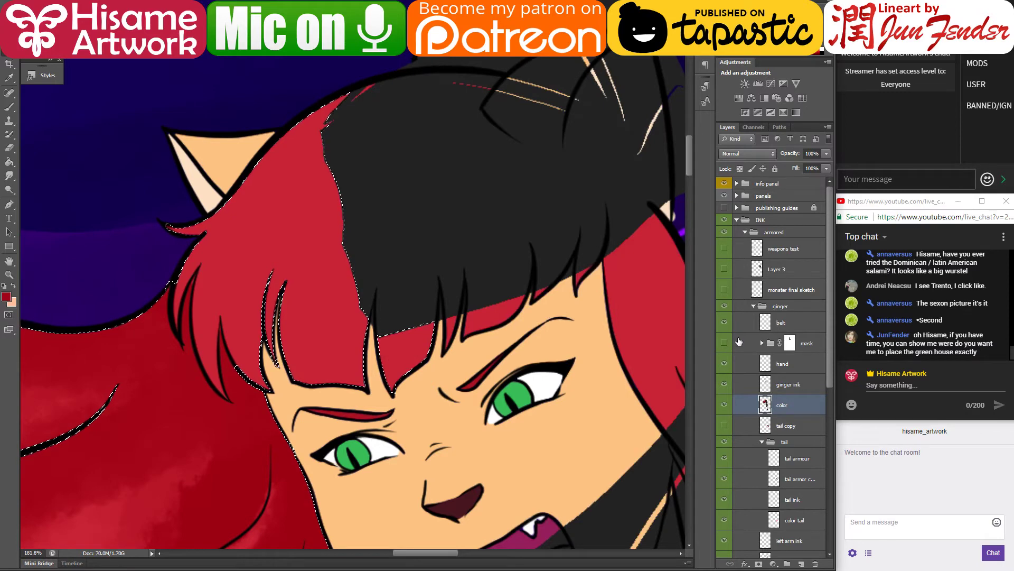
pyautogui.moveTo(578, 359); pyautogui.dragTo(393, 409)
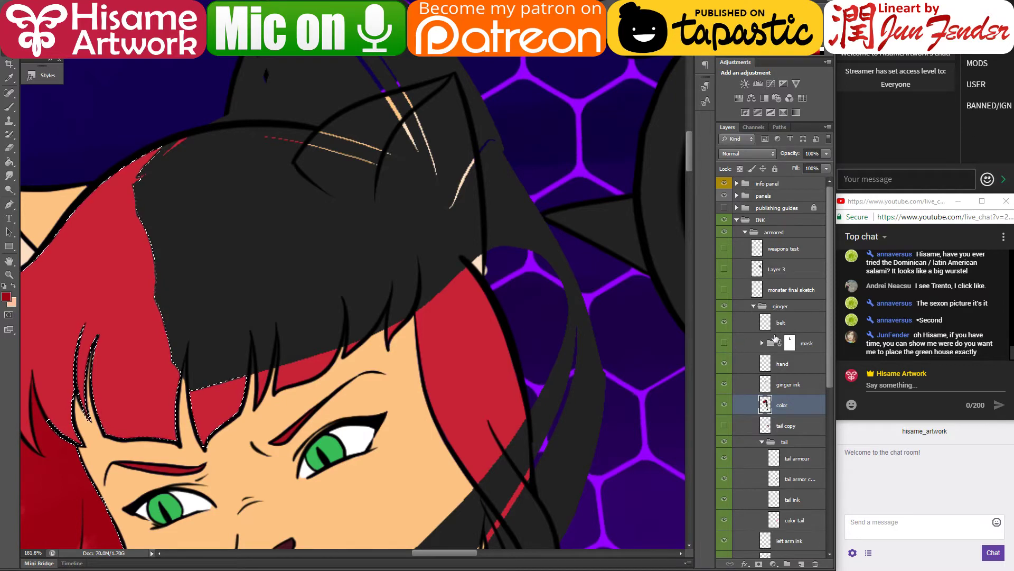
pyautogui.click(761, 343)
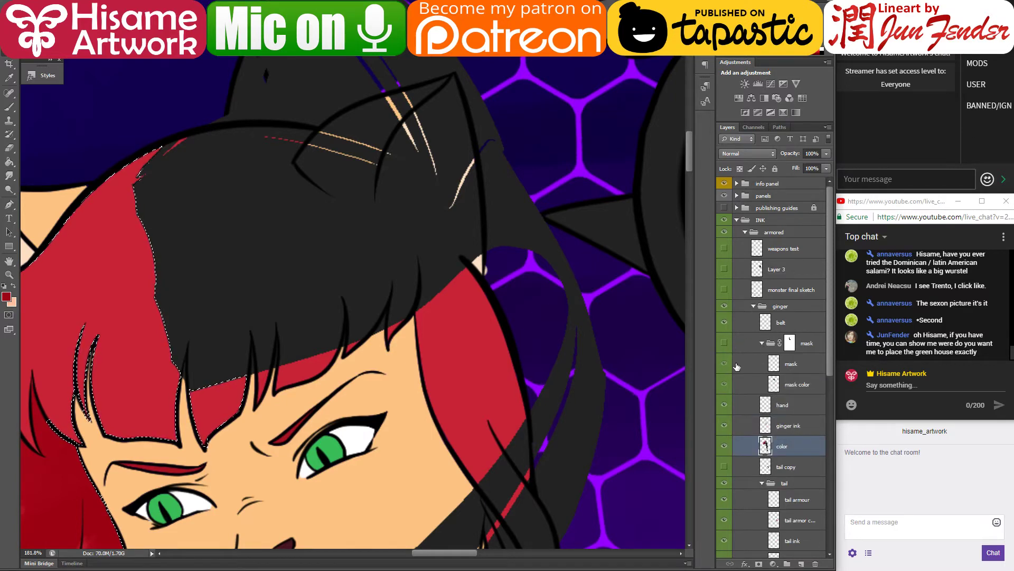
pyautogui.click(761, 343)
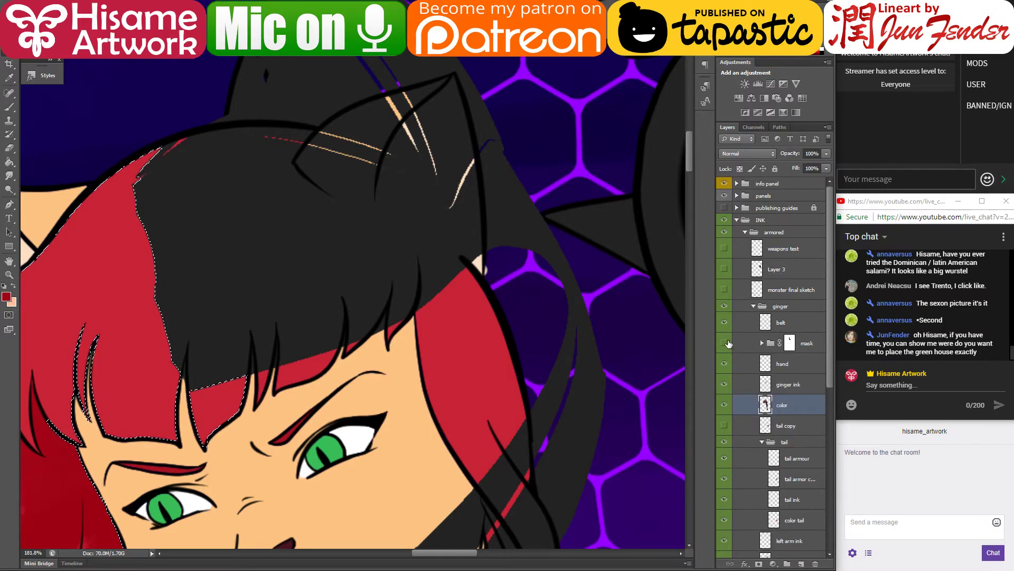
pyautogui.click(761, 343)
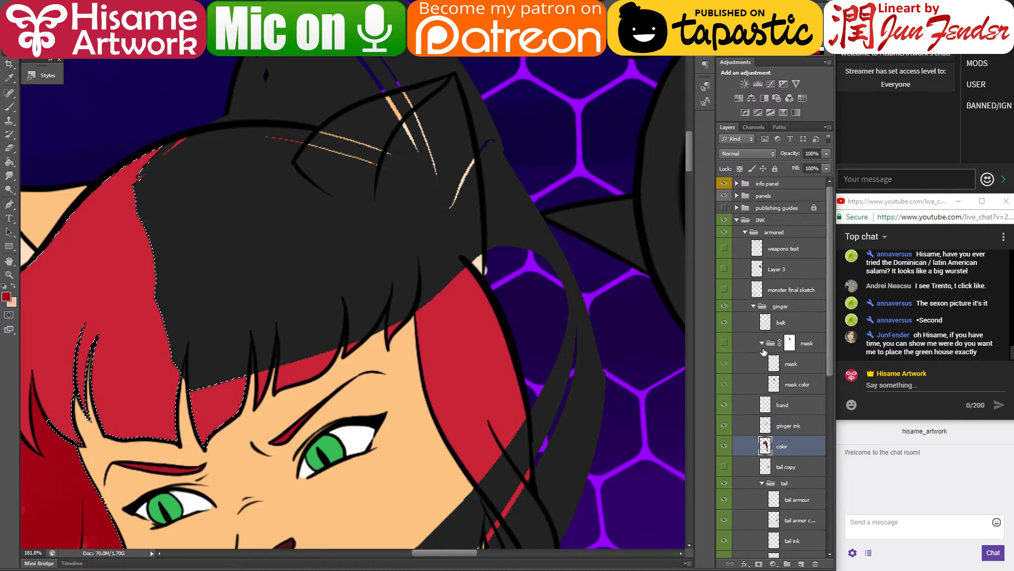
pyautogui.click(725, 385)
pyautogui.click(725, 384)
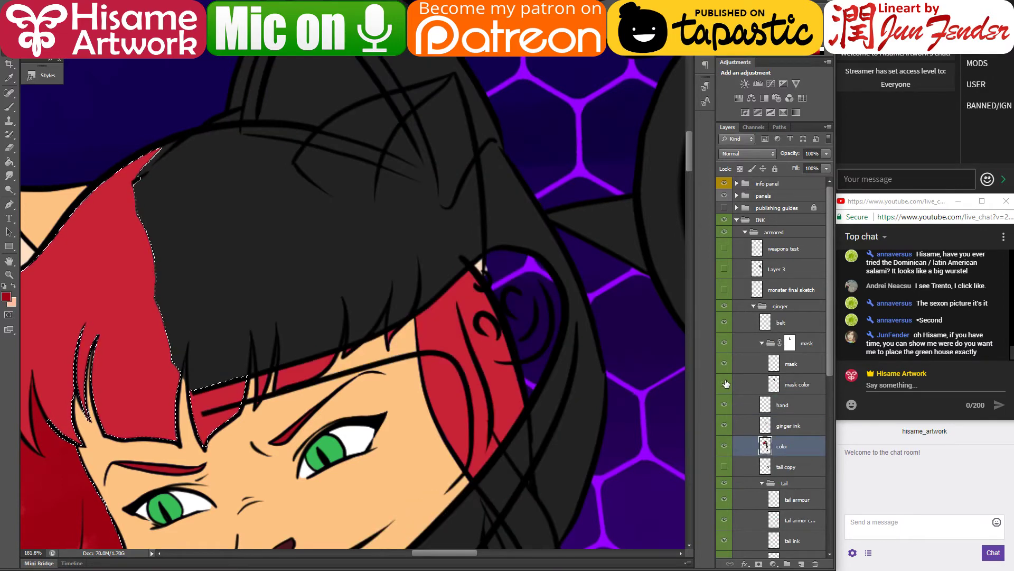
pyautogui.click(725, 384)
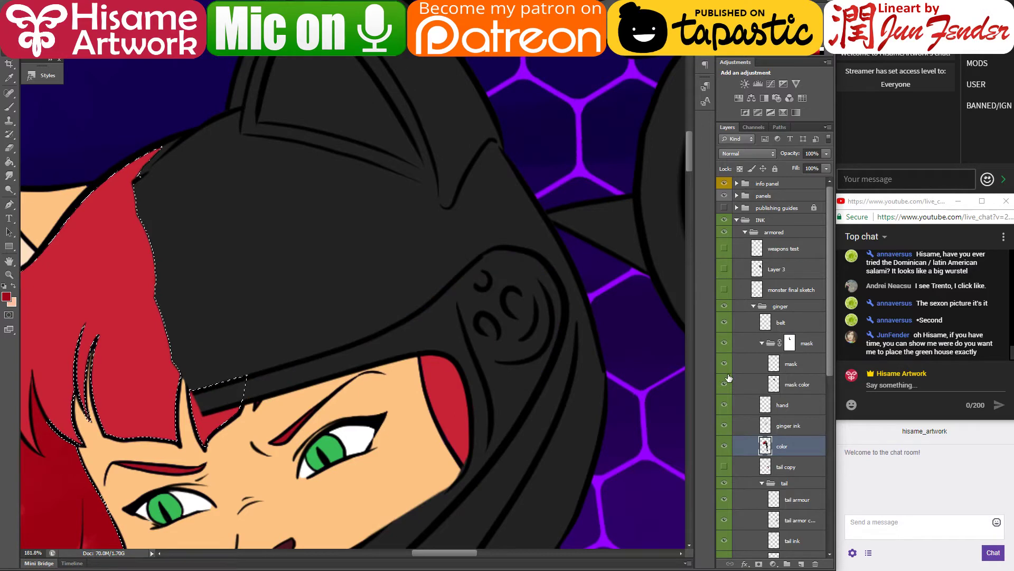
pyautogui.click(760, 343)
pyautogui.click(725, 344)
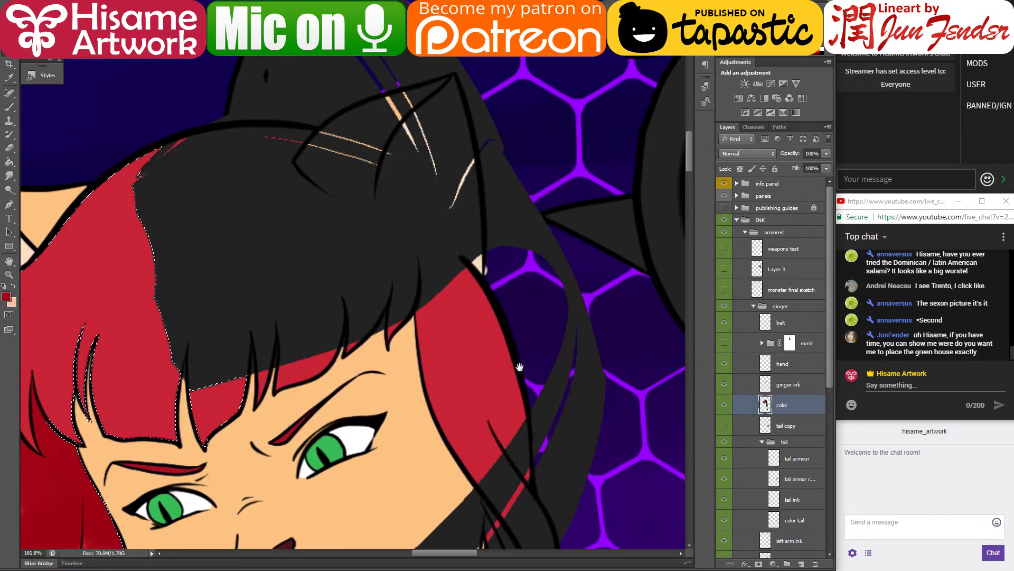
pyautogui.moveTo(520, 367); pyautogui.dragTo(530, 213)
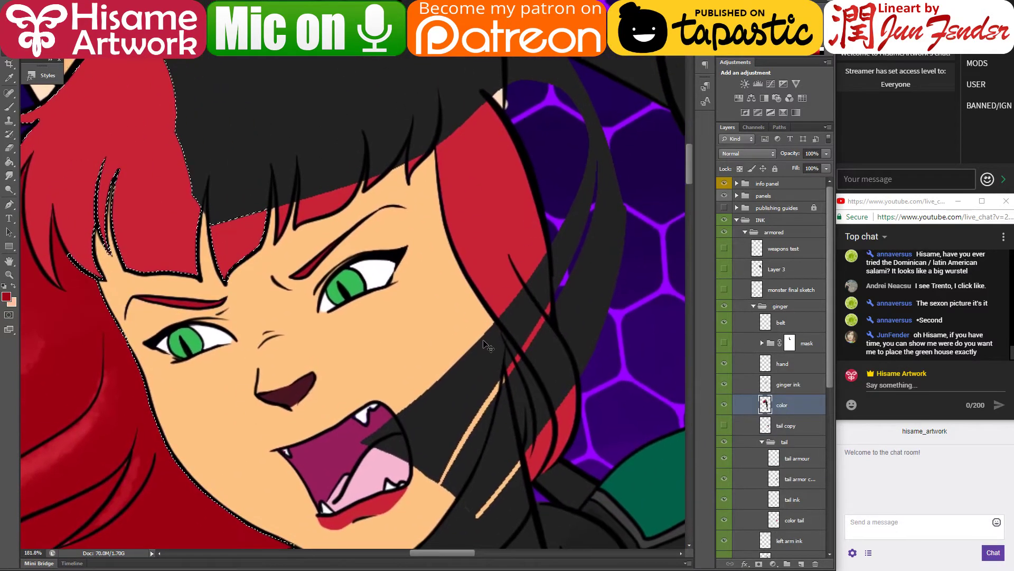
# Step: Clear the selection and compare the character with the color layer hidden and shown
pyautogui.hotkey('ctrl', 'd')
pyautogui.click(724, 405)
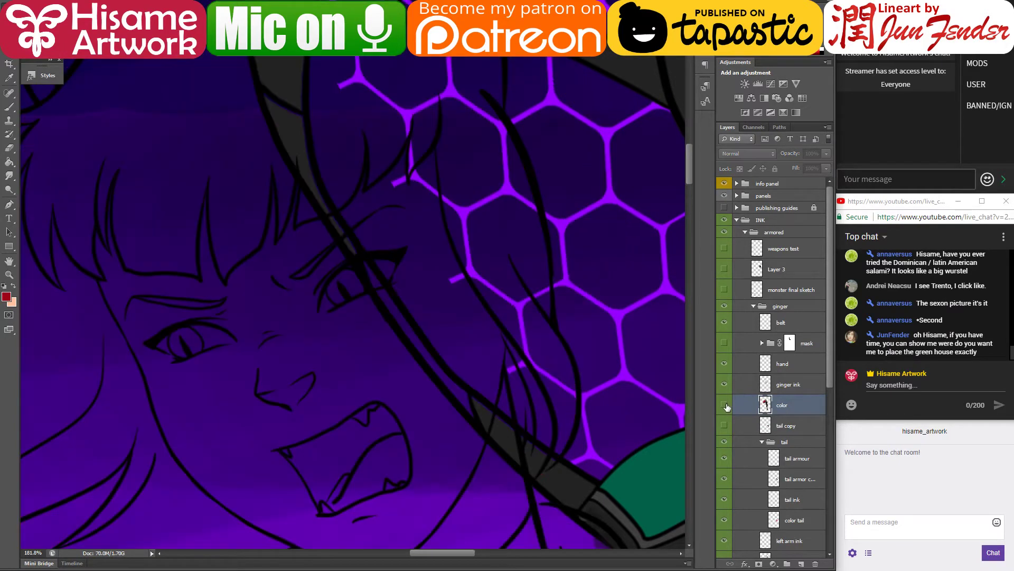
pyautogui.click(724, 405)
pyautogui.click(725, 405)
pyautogui.click(724, 405)
pyautogui.moveTo(596, 455); pyautogui.dragTo(483, 160)
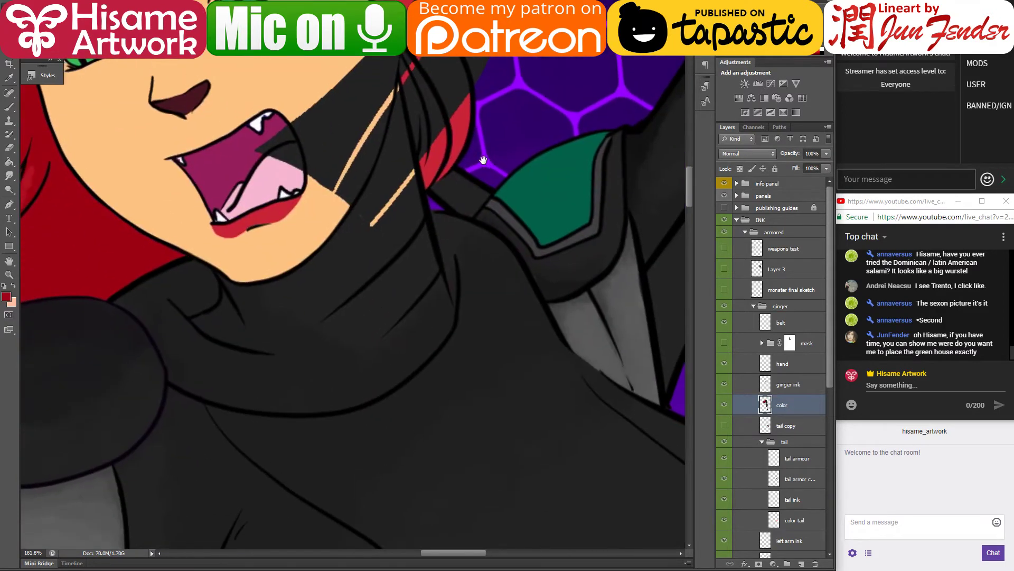
pyautogui.scroll(-6, 407, 335)
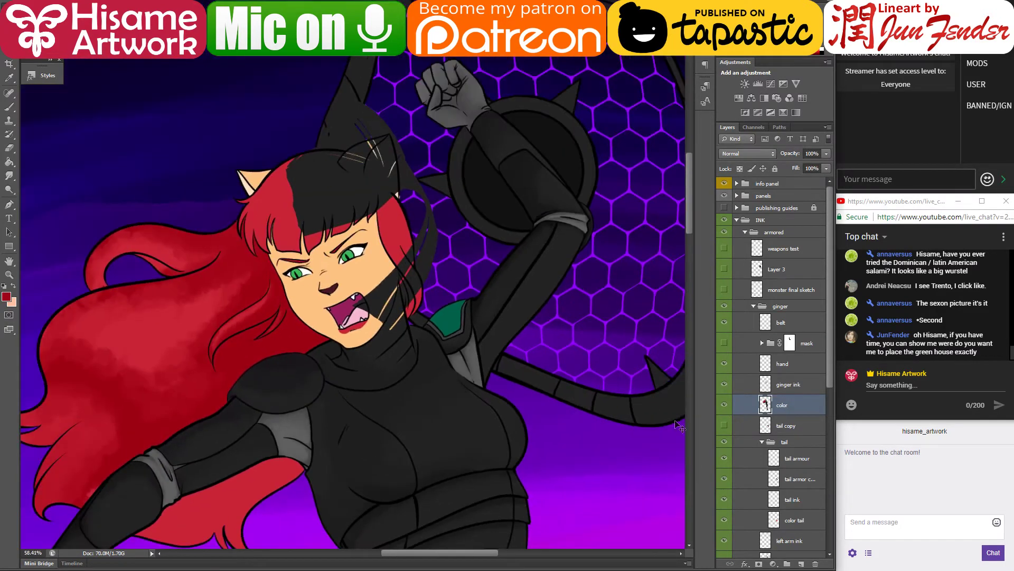
pyautogui.click(725, 404)
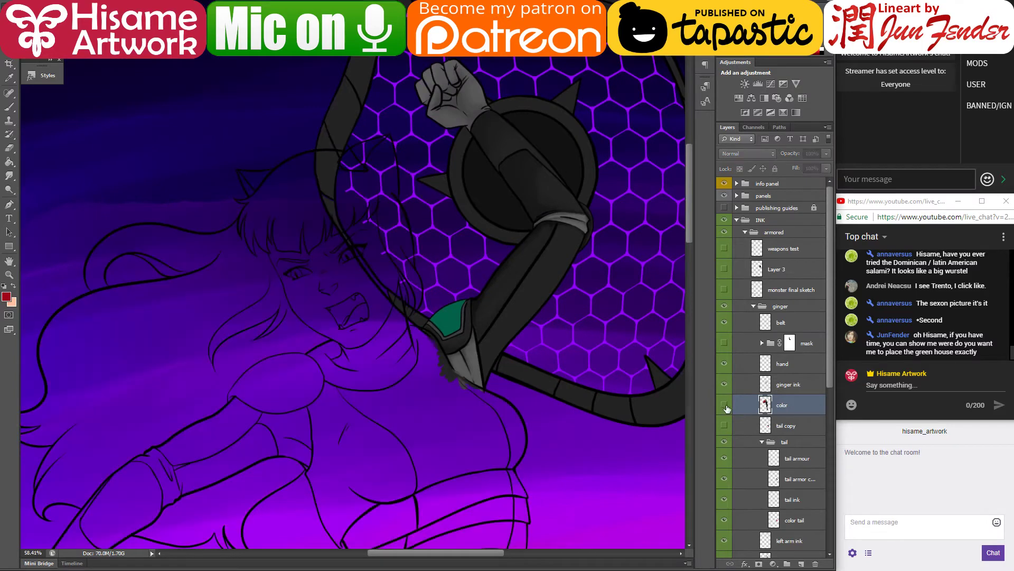
pyautogui.click(724, 405)
# Step: Erase the surplus black fill around the cat ear and behind the head on the color layer
pyautogui.scroll(5, 378, 247)
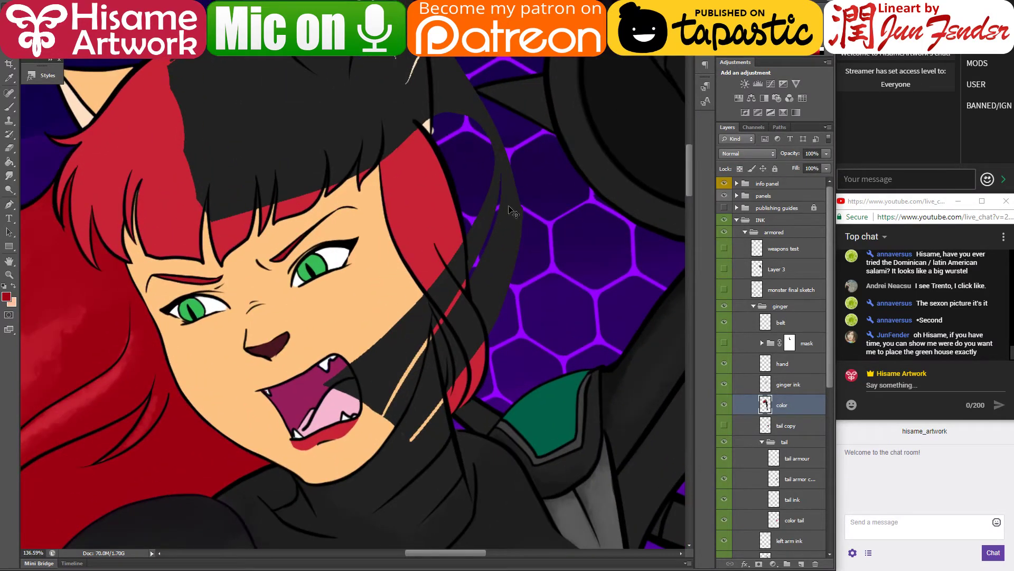
pyautogui.moveTo(514, 212); pyautogui.dragTo(513, 360)
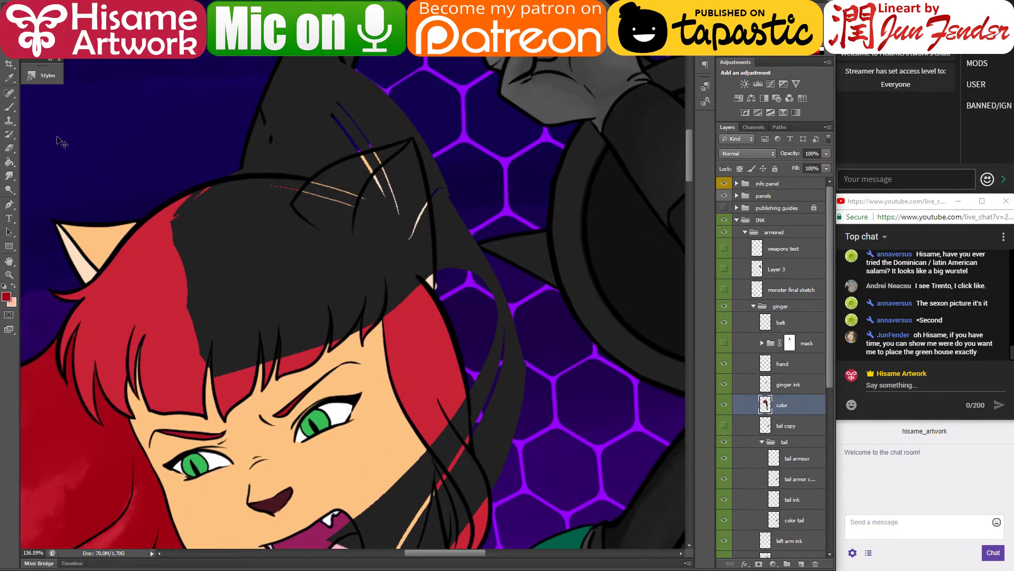
pyautogui.moveTo(311, 198); pyautogui.dragTo(340, 259)
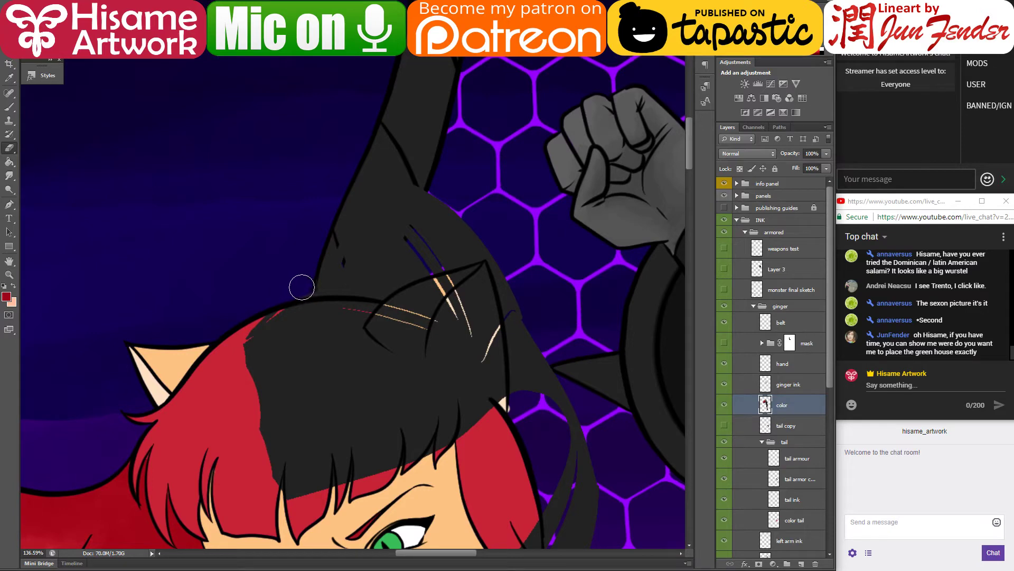
pyautogui.moveTo(302, 287)
pyautogui.mouseDown()
pyautogui.moveTo(373, 287)
pyautogui.moveTo(424, 271)
pyautogui.moveTo(384, 291)
pyautogui.moveTo(431, 264)
pyautogui.moveTo(495, 250)
pyautogui.moveTo(439, 257)
pyautogui.moveTo(486, 252)
pyautogui.moveTo(473, 239)
pyautogui.moveTo(333, 275)
pyautogui.moveTo(461, 210)
pyautogui.moveTo(409, 183)
pyautogui.mouseUp()
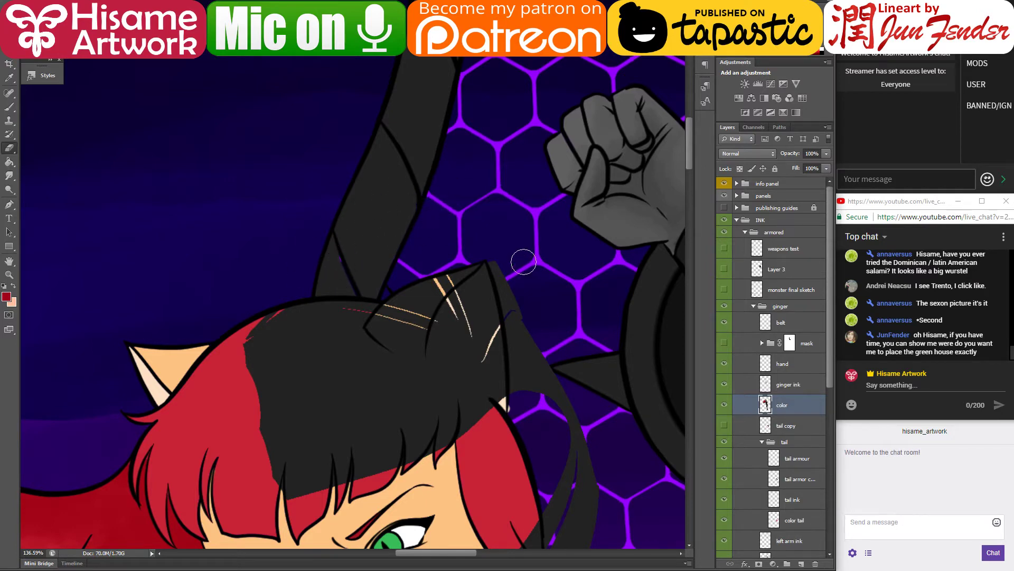
pyautogui.moveTo(493, 252); pyautogui.dragTo(523, 405)
pyautogui.moveTo(524, 345)
pyautogui.mouseDown()
pyautogui.moveTo(438, 255)
pyautogui.moveTo(417, 211)
pyautogui.moveTo(453, 253)
pyautogui.moveTo(508, 425)
pyautogui.moveTo(446, 367)
pyautogui.moveTo(448, 439)
pyautogui.moveTo(465, 480)
pyautogui.moveTo(467, 334)
pyautogui.mouseUp()
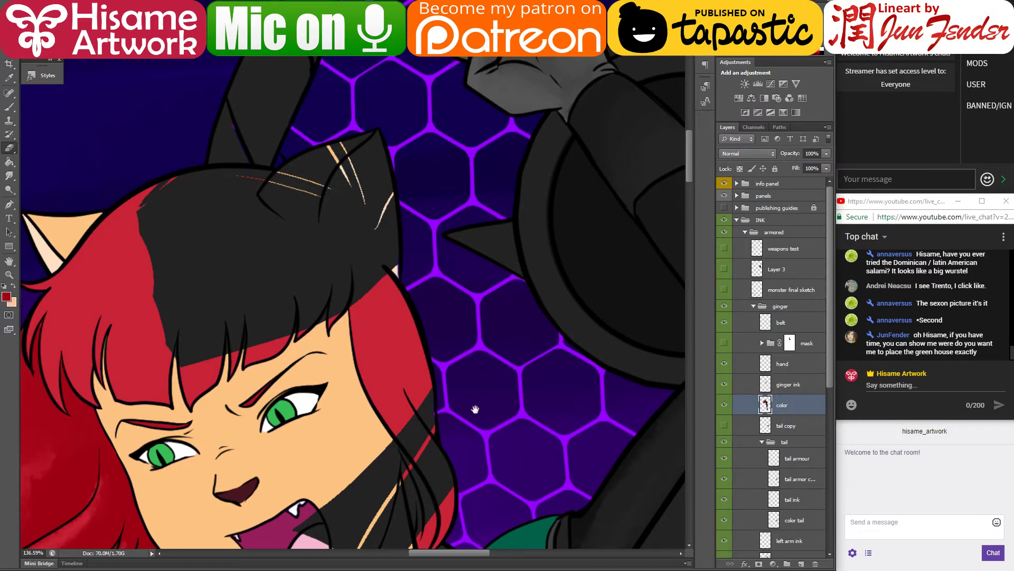
# Step: Cover the skin-colored streak on the dark neck piece with its sampled black using the Brush tool
pyautogui.moveTo(475, 409); pyautogui.dragTo(520, 286)
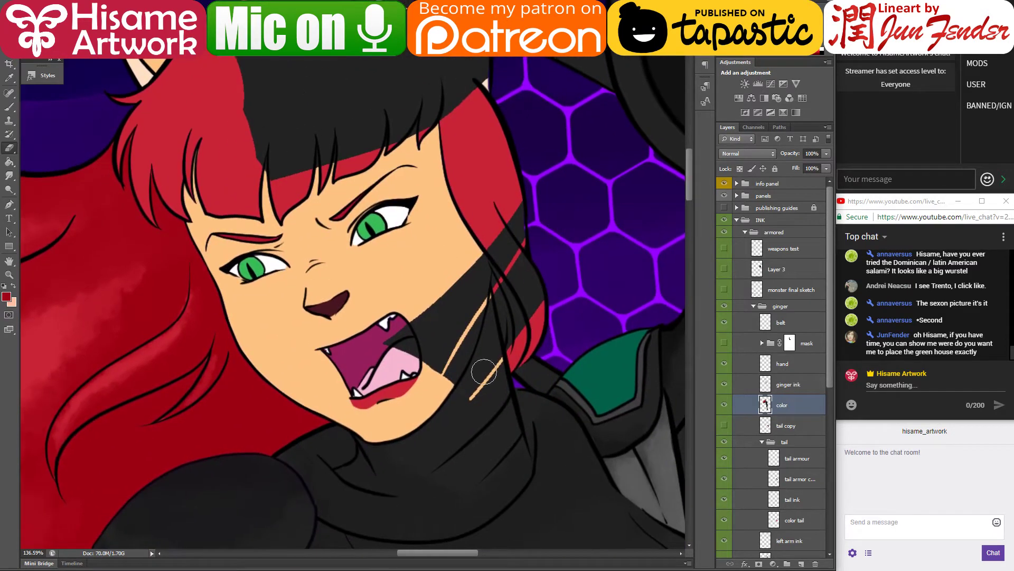
pyautogui.scroll(3, 484, 372)
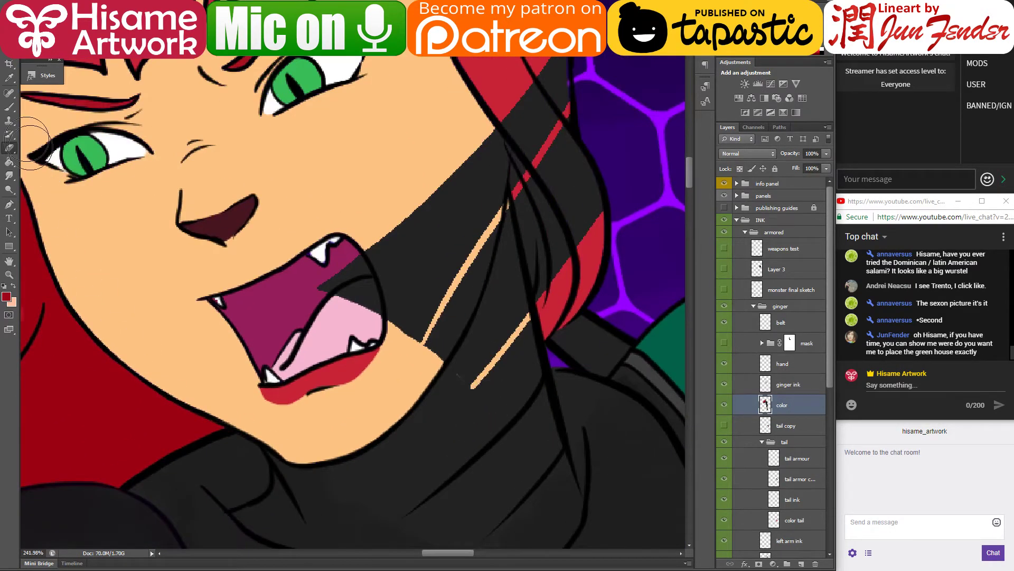
pyautogui.click(11, 108)
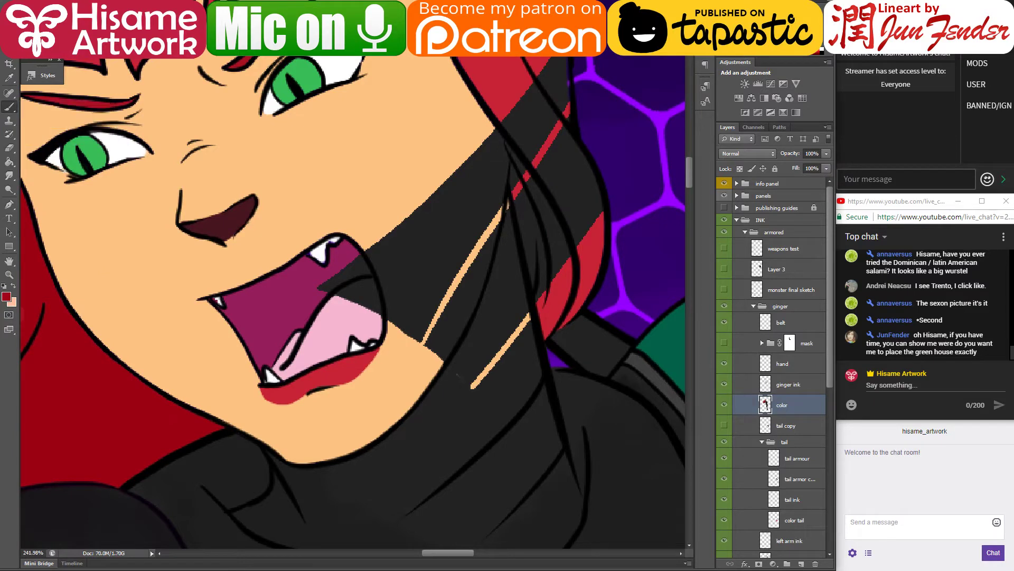
pyautogui.click(33, 23)
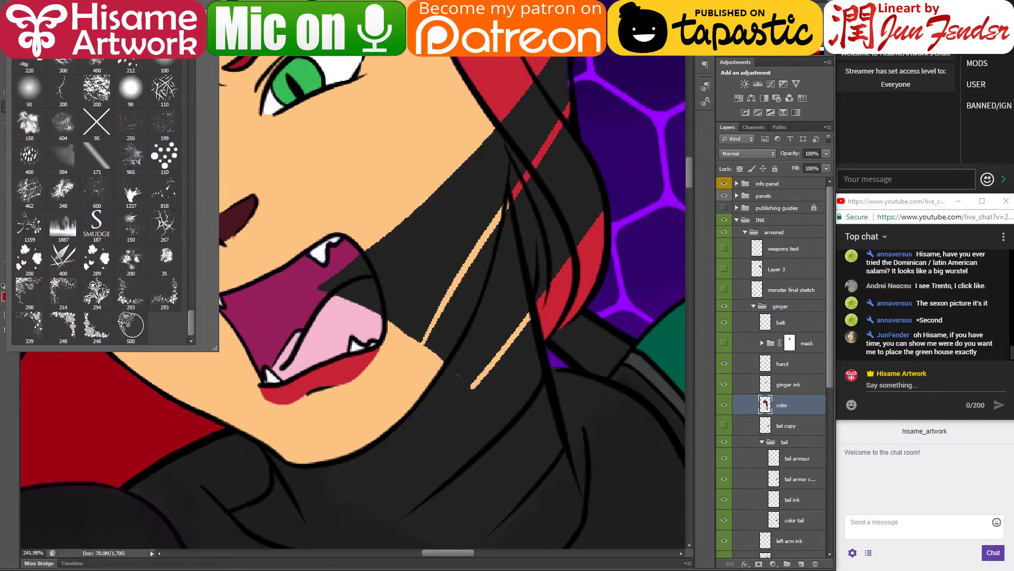
pyautogui.click(33, 22)
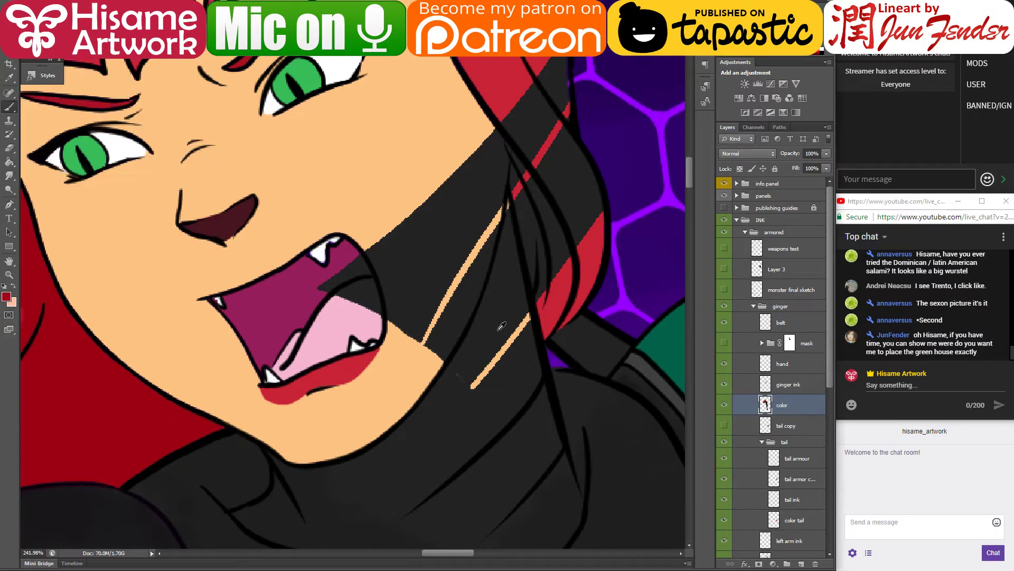
pyautogui.moveTo(483, 374); pyautogui.dragTo(520, 340)
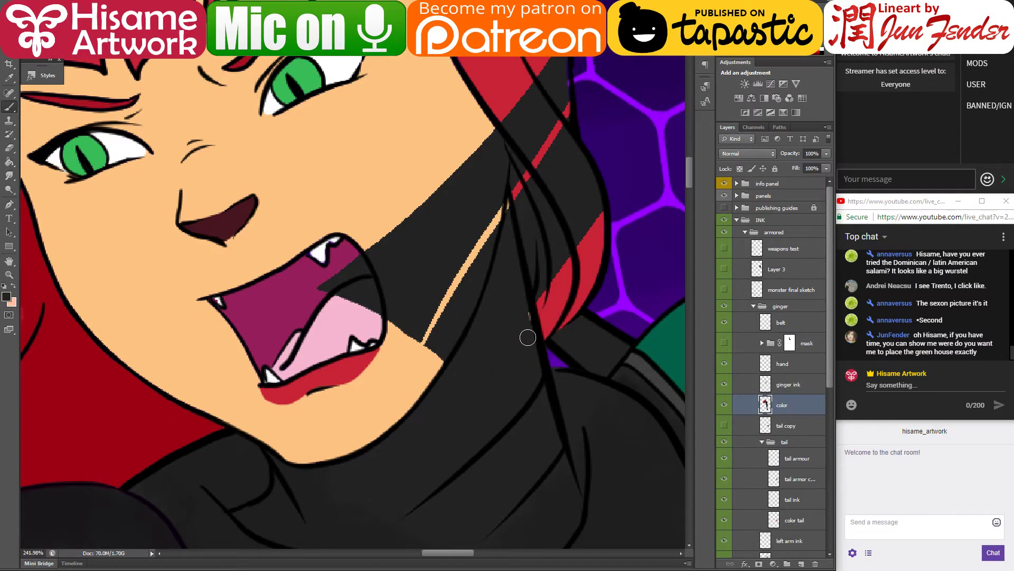
# Step: Repaint the black patch inside the open mouth with the matching purple, tooth white and tongue pink
pyautogui.moveTo(496, 273); pyautogui.dragTo(507, 320)
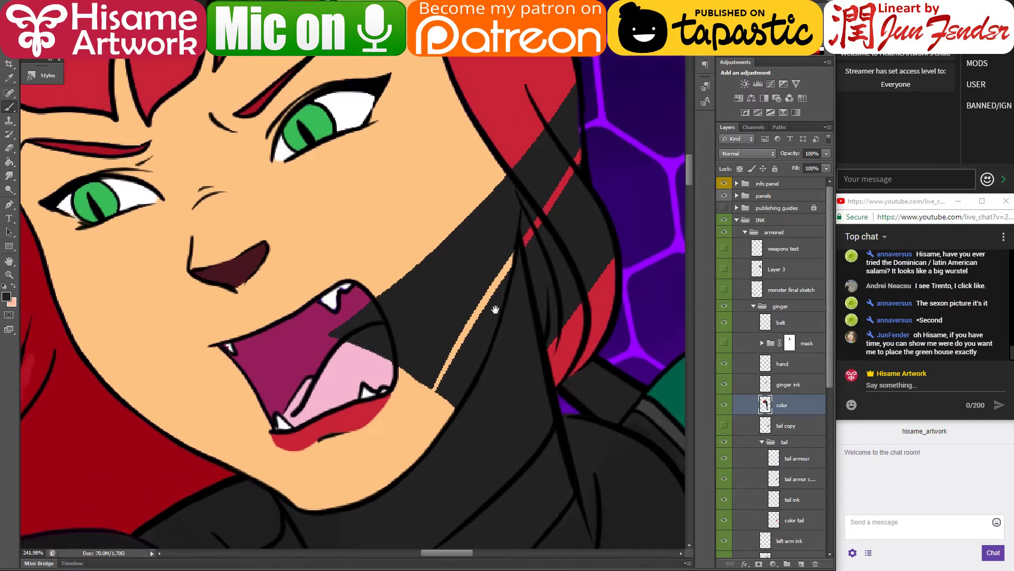
pyautogui.keyDown('alt'); pyautogui.click(319, 335); pyautogui.keyUp('alt')
pyautogui.moveTo(329, 338); pyautogui.dragTo(359, 322)
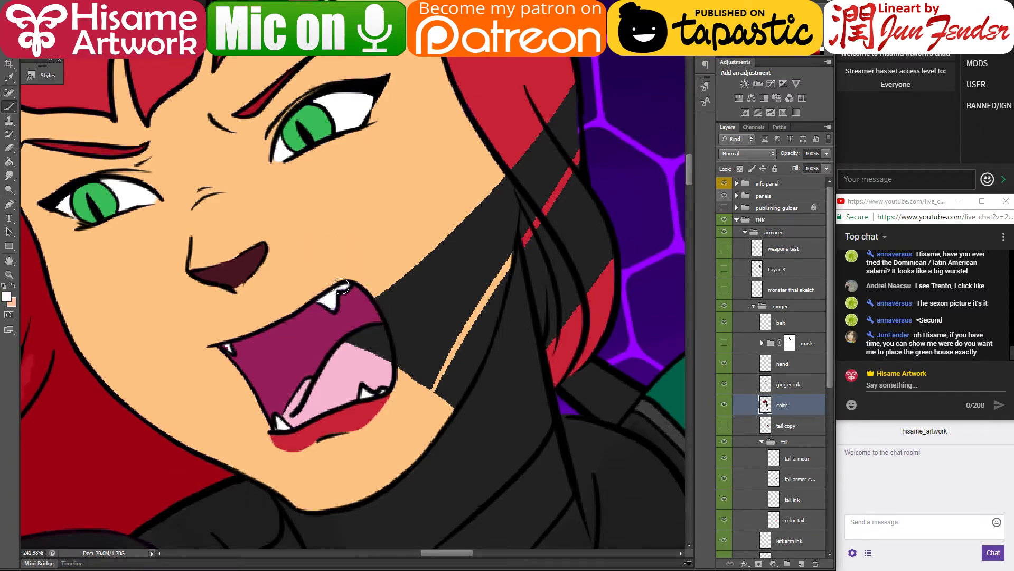
pyautogui.moveTo(349, 341)
pyautogui.mouseDown()
pyautogui.moveTo(380, 330)
pyautogui.moveTo(388, 376)
pyautogui.moveTo(275, 396)
pyautogui.mouseUp()
# Step: Paint the black band across the cheek and jaw with the sampled skin tone, keeping the neck edge black
pyautogui.keyDown('alt'); pyautogui.click(298, 315); pyautogui.keyUp('alt')
pyautogui.moveTo(304, 329)
pyautogui.mouseDown()
pyautogui.moveTo(327, 398)
pyautogui.moveTo(310, 336)
pyautogui.mouseUp()
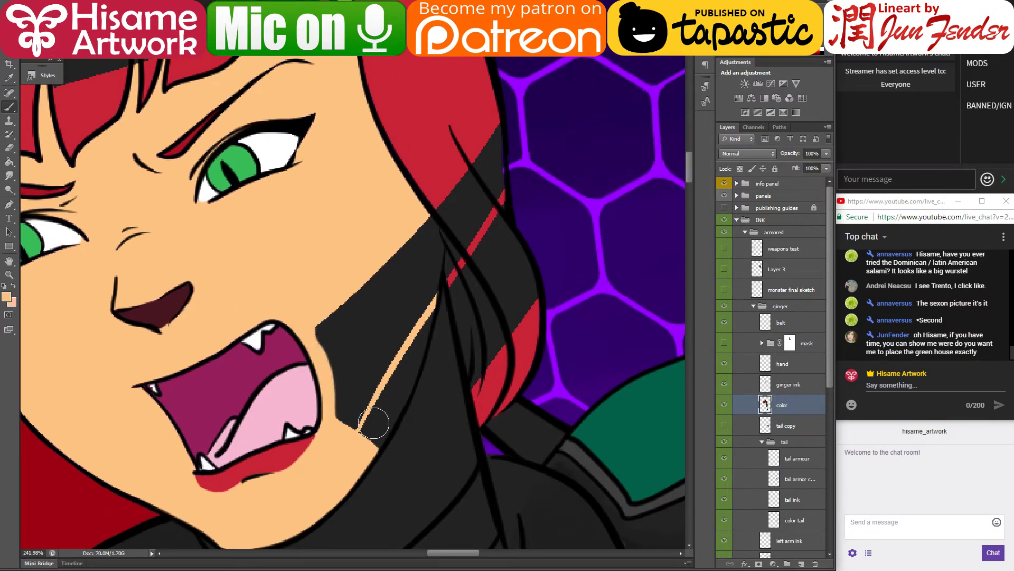
pyautogui.moveTo(374, 423)
pyautogui.mouseDown()
pyautogui.moveTo(394, 387)
pyautogui.moveTo(408, 319)
pyautogui.moveTo(361, 448)
pyautogui.moveTo(418, 330)
pyautogui.moveTo(432, 256)
pyautogui.moveTo(420, 218)
pyautogui.moveTo(422, 272)
pyautogui.moveTo(365, 426)
pyautogui.moveTo(394, 270)
pyautogui.moveTo(358, 411)
pyautogui.moveTo(353, 346)
pyautogui.moveTo(347, 329)
pyautogui.moveTo(341, 406)
pyautogui.moveTo(321, 309)
pyautogui.moveTo(355, 313)
pyautogui.moveTo(426, 257)
pyautogui.moveTo(434, 236)
pyautogui.moveTo(385, 407)
pyautogui.mouseUp()
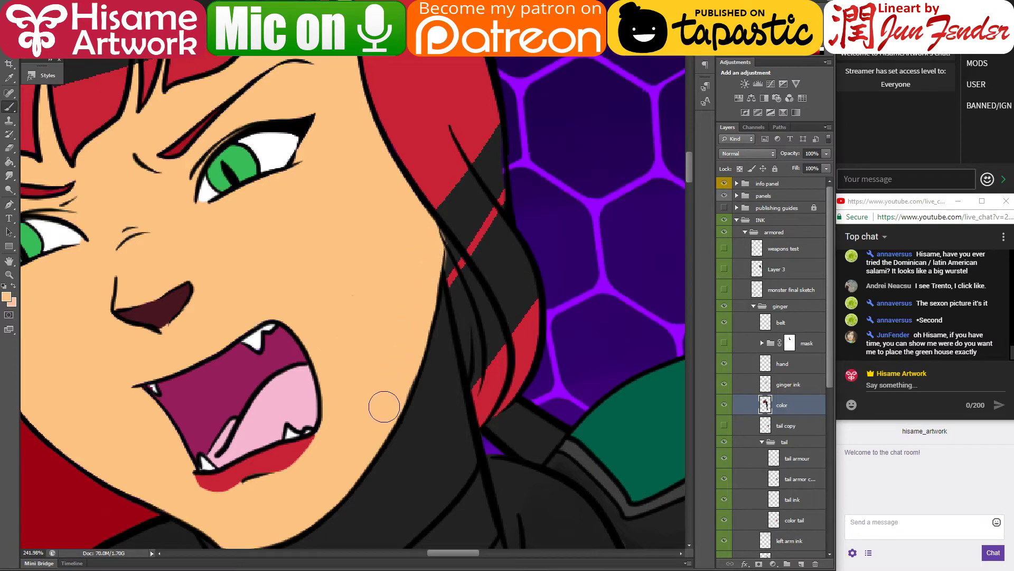
pyautogui.keyDown('alt'); pyautogui.click(440, 343); pyautogui.keyUp('alt')
pyautogui.moveTo(445, 297); pyautogui.dragTo(415, 364)
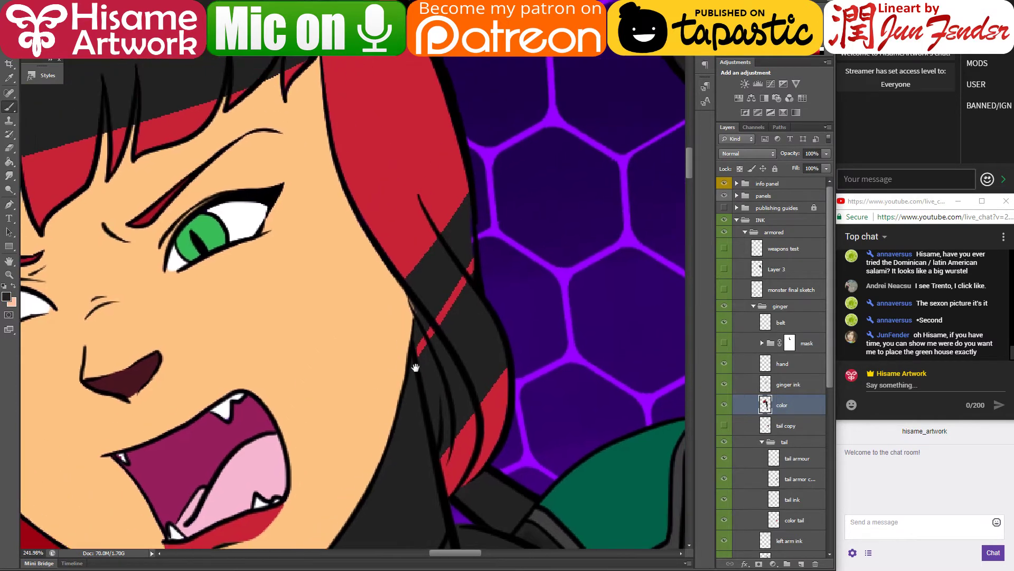
# Step: Paint the black areas of the side hair locks beside the cheek with the sampled hair red
pyautogui.keyDown('alt'); pyautogui.click(425, 297); pyautogui.keyUp('alt')
pyautogui.moveTo(417, 296); pyautogui.dragTo(456, 388)
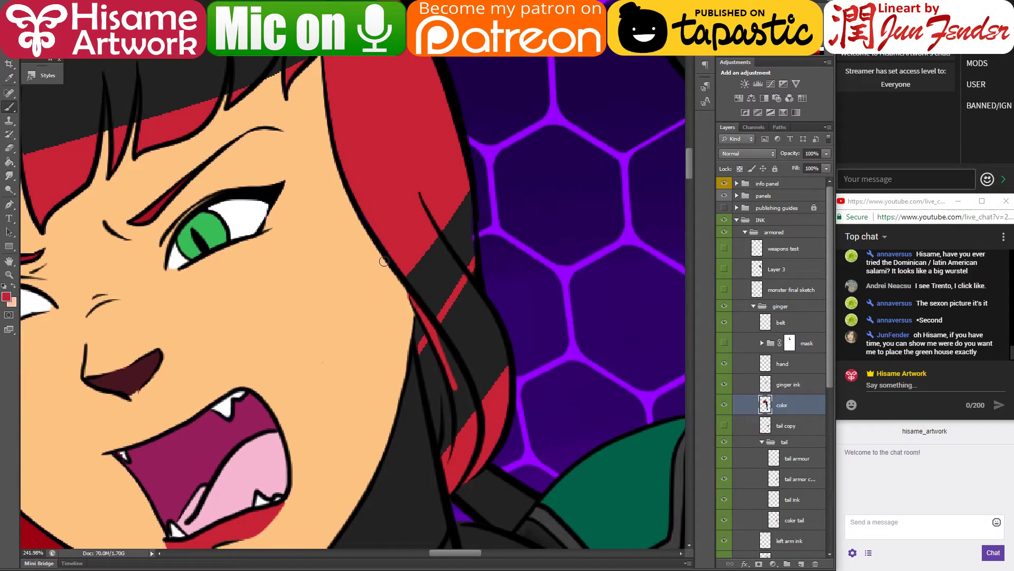
pyautogui.moveTo(407, 266)
pyautogui.mouseDown()
pyautogui.moveTo(446, 350)
pyautogui.moveTo(403, 265)
pyautogui.moveTo(447, 360)
pyautogui.moveTo(418, 247)
pyautogui.moveTo(436, 213)
pyautogui.moveTo(455, 224)
pyautogui.moveTo(464, 292)
pyautogui.moveTo(460, 182)
pyautogui.moveTo(464, 307)
pyautogui.mouseUp()
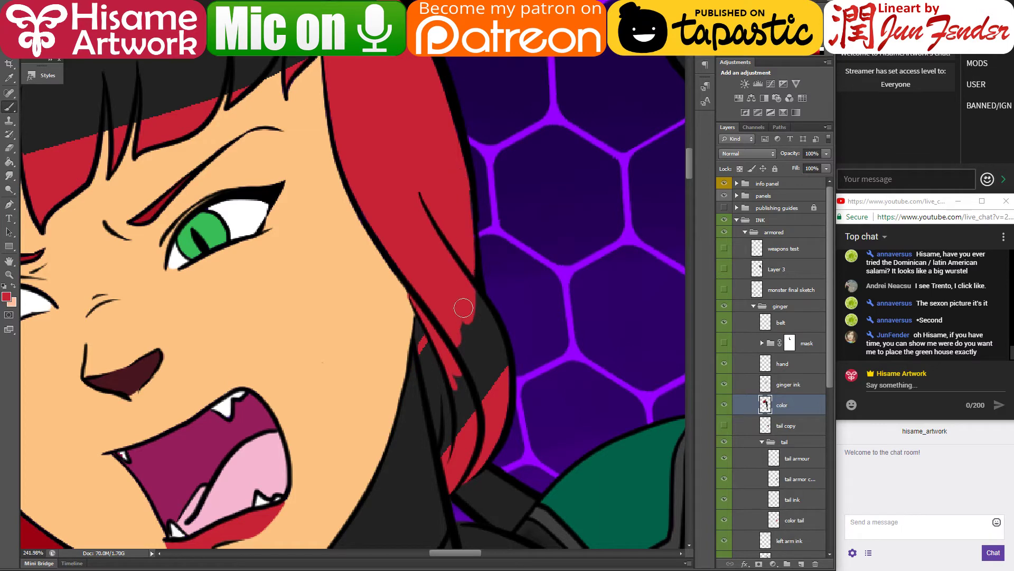
pyautogui.moveTo(439, 362); pyautogui.dragTo(451, 299)
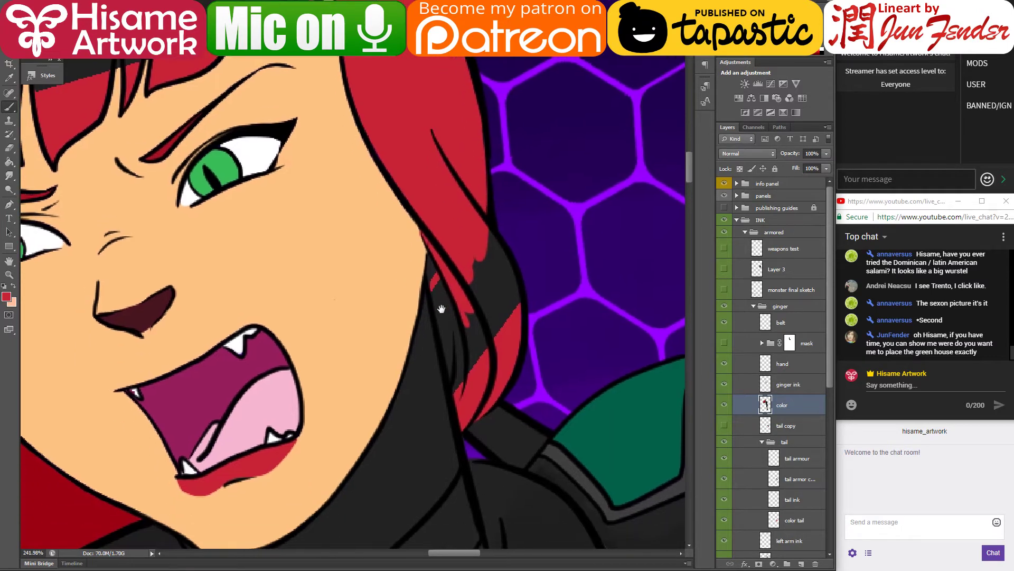
pyautogui.moveTo(423, 238)
pyautogui.mouseDown()
pyautogui.moveTo(459, 393)
pyautogui.moveTo(438, 271)
pyautogui.moveTo(459, 367)
pyautogui.moveTo(475, 237)
pyautogui.moveTo(498, 297)
pyautogui.moveTo(482, 229)
pyautogui.moveTo(509, 278)
pyautogui.moveTo(511, 337)
pyautogui.moveTo(541, 155)
pyautogui.moveTo(606, 76)
pyautogui.moveTo(461, 179)
pyautogui.moveTo(400, 240)
pyautogui.moveTo(463, 267)
pyautogui.moveTo(524, 423)
pyautogui.moveTo(501, 385)
pyautogui.moveTo(452, 213)
pyautogui.moveTo(503, 476)
pyautogui.mouseUp()
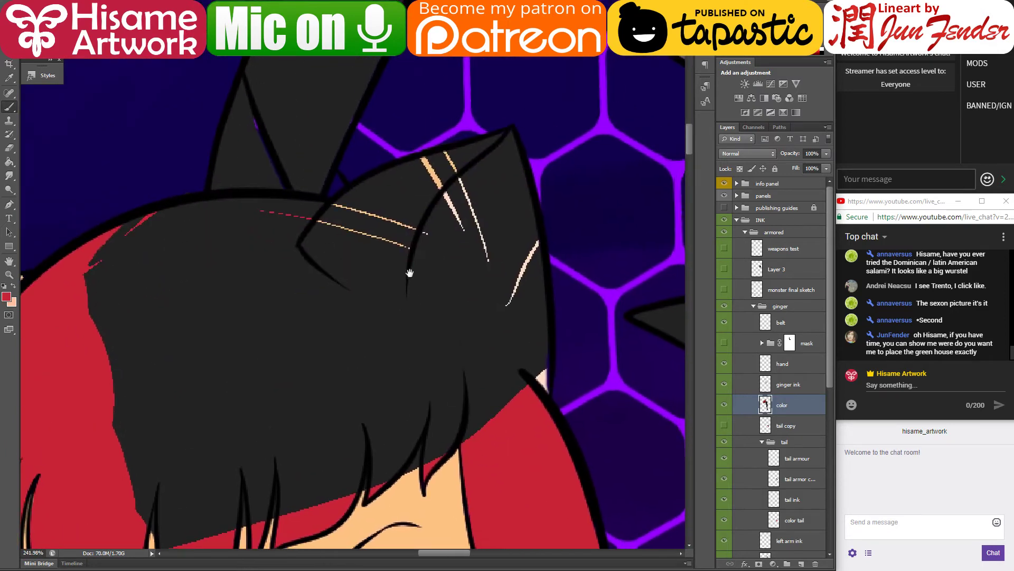
# Step: Extend the flat hair red from the fringe over the crown up to the base of the black ear
pyautogui.moveTo(386, 319); pyautogui.dragTo(423, 339)
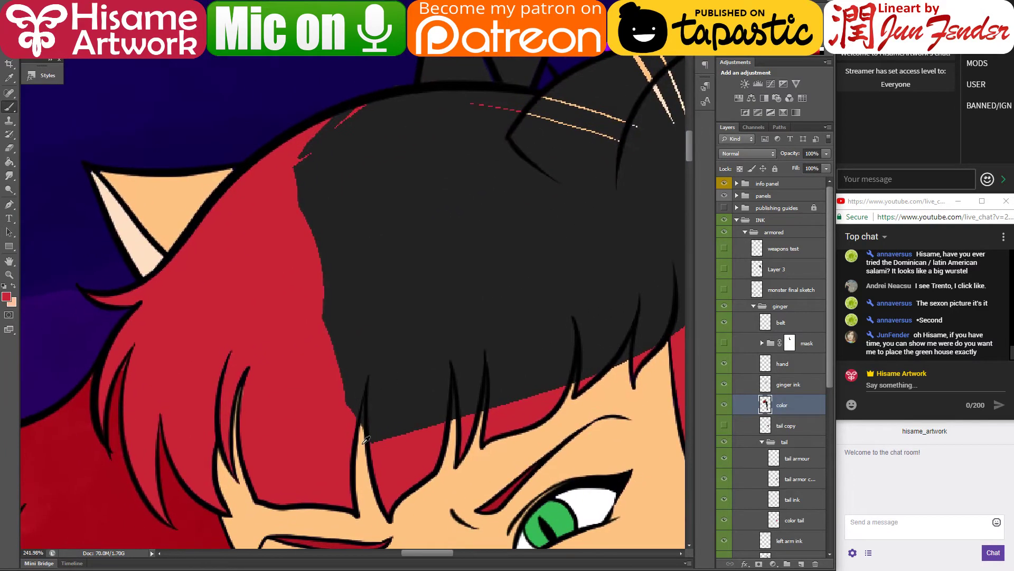
pyautogui.moveTo(364, 398); pyautogui.dragTo(368, 462)
pyautogui.moveTo(348, 429); pyautogui.dragTo(393, 307)
pyautogui.moveTo(346, 439); pyautogui.dragTo(395, 280)
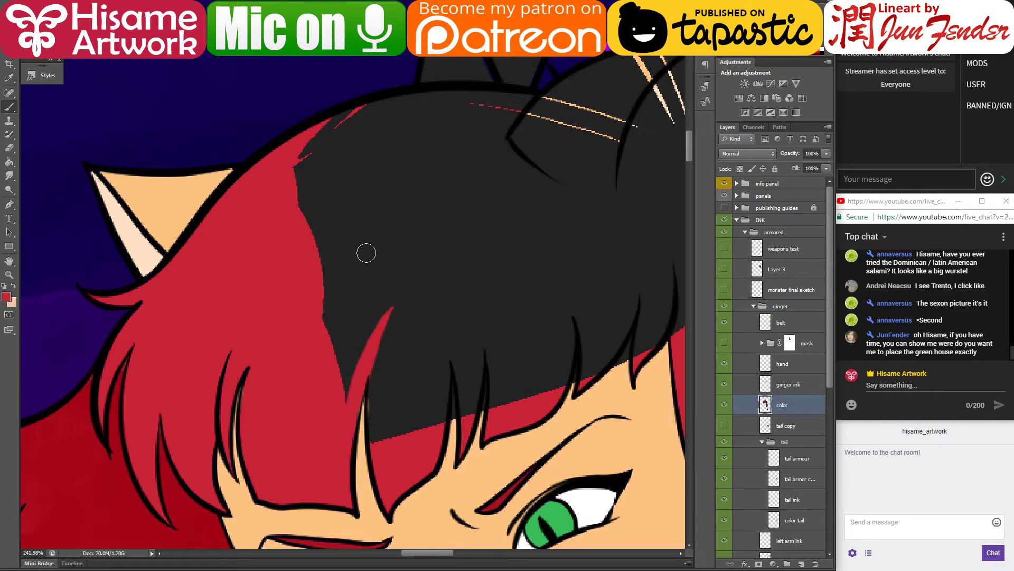
pyautogui.moveTo(343, 420)
pyautogui.mouseDown()
pyautogui.moveTo(412, 227)
pyautogui.moveTo(399, 218)
pyautogui.moveTo(316, 315)
pyautogui.moveTo(308, 261)
pyautogui.moveTo(331, 146)
pyautogui.moveTo(315, 146)
pyautogui.moveTo(294, 189)
pyautogui.moveTo(364, 122)
pyautogui.moveTo(337, 125)
pyautogui.moveTo(426, 107)
pyautogui.moveTo(471, 115)
pyautogui.moveTo(421, 107)
pyautogui.moveTo(528, 97)
pyautogui.moveTo(499, 118)
pyautogui.moveTo(475, 200)
pyautogui.moveTo(465, 126)
pyautogui.moveTo(430, 134)
pyautogui.moveTo(359, 126)
pyautogui.mouseUp()
pyautogui.moveTo(412, 272)
pyautogui.mouseDown()
pyautogui.moveTo(421, 373)
pyautogui.moveTo(474, 369)
pyautogui.mouseUp()
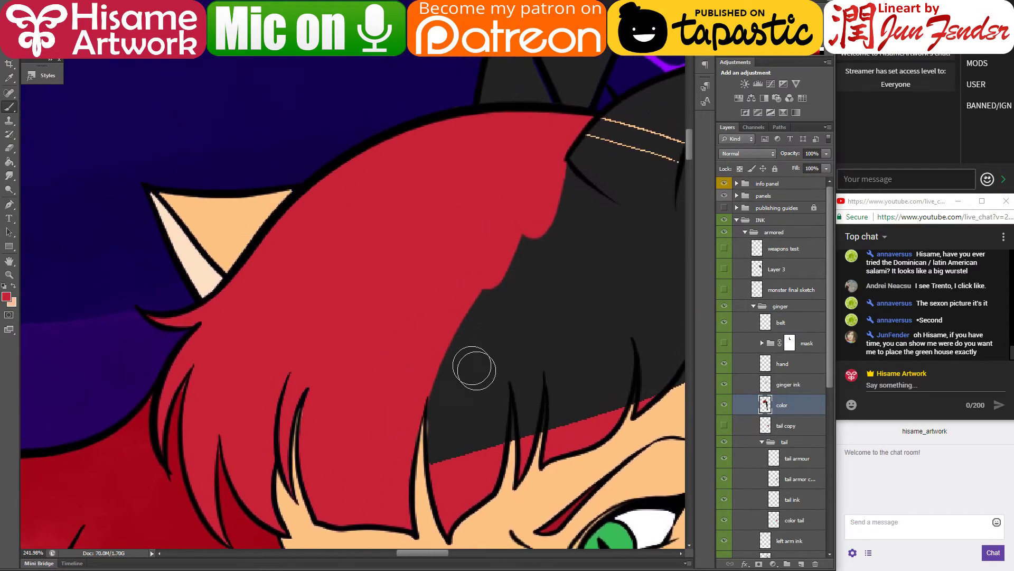
# Step: Fill the middle fringe locks with hair red and touch up the gaps between them with the skin tone
pyautogui.keyDown('alt'); pyautogui.click(221, 231); pyautogui.keyUp('alt')
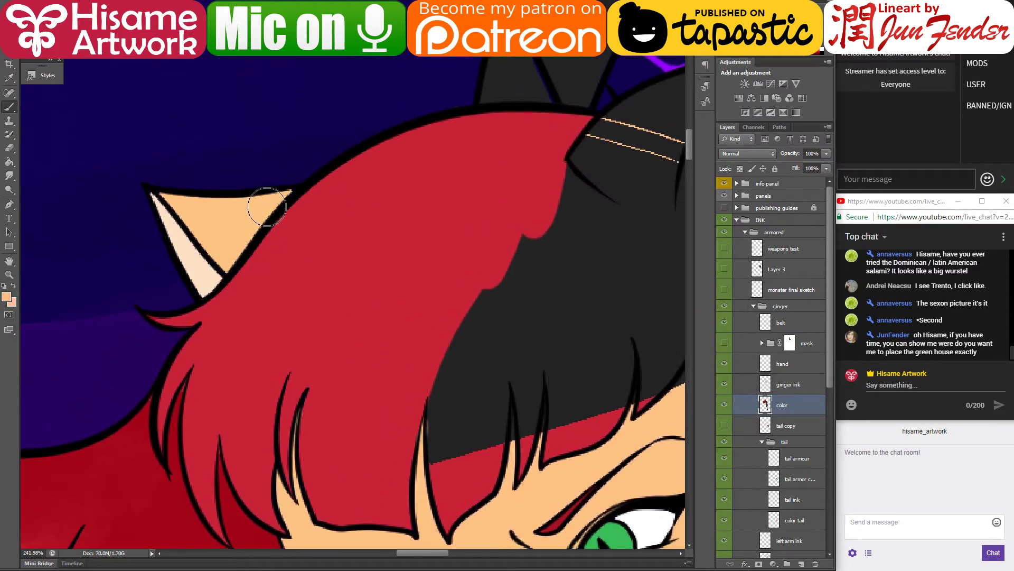
pyautogui.press('[')
pyautogui.press('[')
pyautogui.keyDown('alt'); pyautogui.click(392, 305); pyautogui.keyUp('alt')
pyautogui.moveTo(554, 341); pyautogui.dragTo(430, 339)
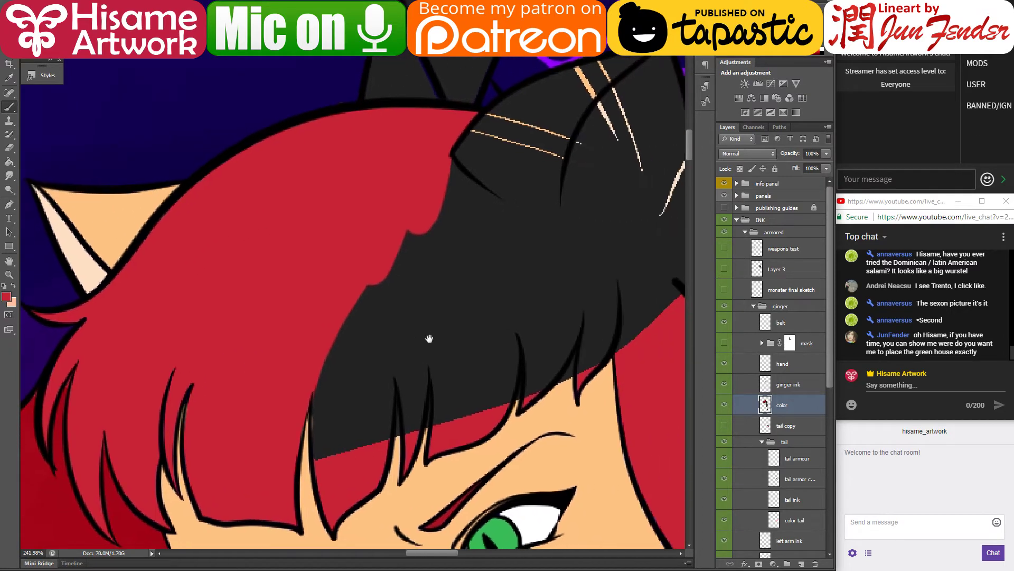
pyautogui.moveTo(353, 441)
pyautogui.mouseDown()
pyautogui.moveTo(319, 445)
pyautogui.moveTo(354, 275)
pyautogui.moveTo(346, 447)
pyautogui.moveTo(374, 415)
pyautogui.moveTo(383, 343)
pyautogui.moveTo(375, 432)
pyautogui.moveTo(403, 238)
pyautogui.moveTo(408, 425)
pyautogui.moveTo(400, 298)
pyautogui.moveTo(413, 417)
pyautogui.moveTo(425, 248)
pyautogui.mouseUp()
pyautogui.keyDown('alt'); pyautogui.click(394, 446); pyautogui.keyUp('alt')
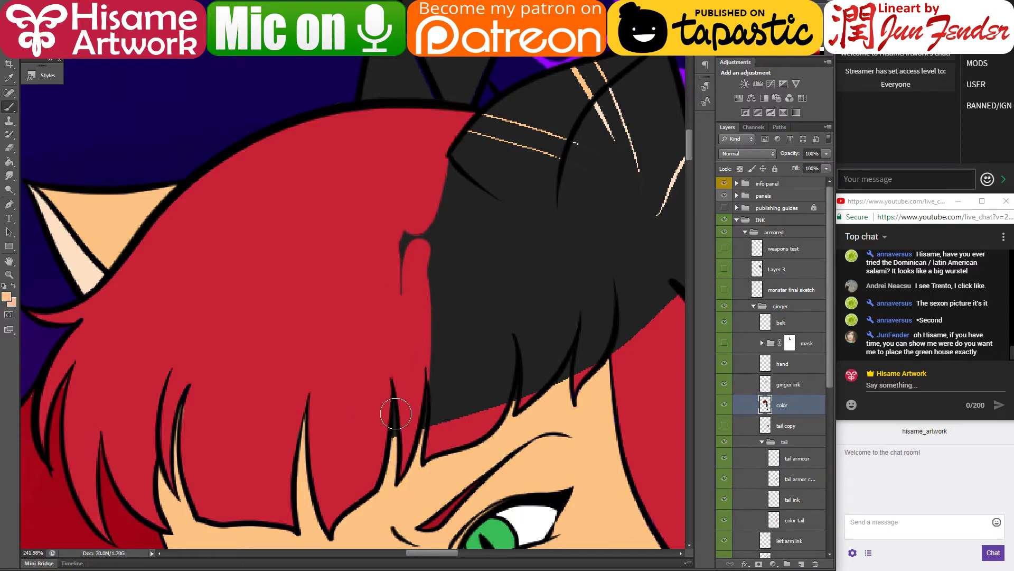
pyautogui.scroll(3, 397, 436)
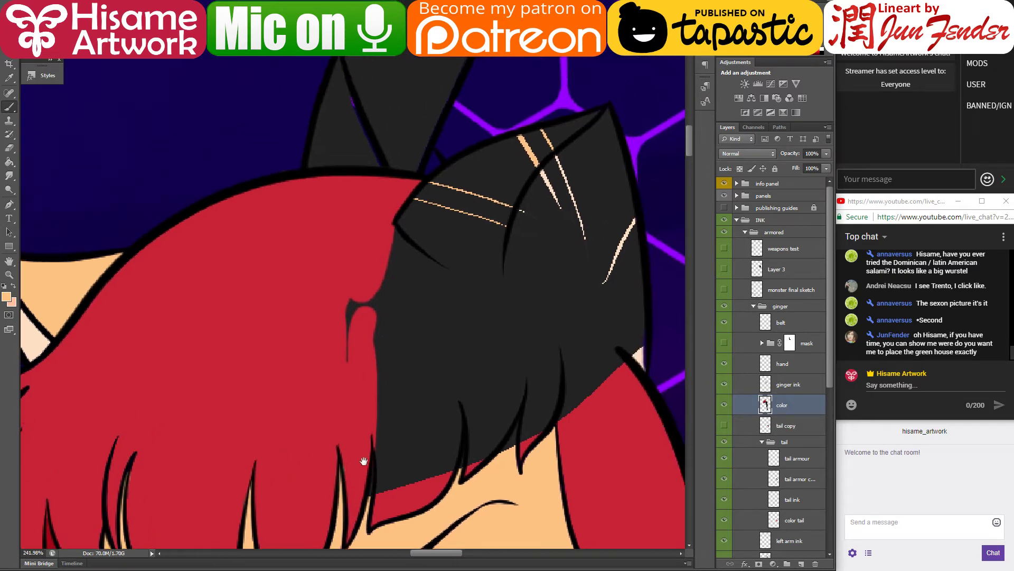
pyautogui.keyDown('alt'); pyautogui.click(386, 494); pyautogui.keyUp('alt')
pyautogui.moveTo(382, 500)
pyautogui.mouseDown()
pyautogui.moveTo(385, 410)
pyautogui.moveTo(392, 484)
pyautogui.moveTo(381, 413)
pyautogui.moveTo(407, 473)
pyautogui.moveTo(421, 472)
pyautogui.moveTo(441, 450)
pyautogui.moveTo(437, 466)
pyautogui.moveTo(448, 398)
pyautogui.moveTo(432, 477)
pyautogui.moveTo(453, 402)
pyautogui.moveTo(407, 465)
pyautogui.moveTo(438, 376)
pyautogui.moveTo(399, 467)
pyautogui.moveTo(416, 293)
pyautogui.moveTo(392, 335)
pyautogui.moveTo(396, 403)
pyautogui.moveTo(339, 351)
pyautogui.mouseUp()
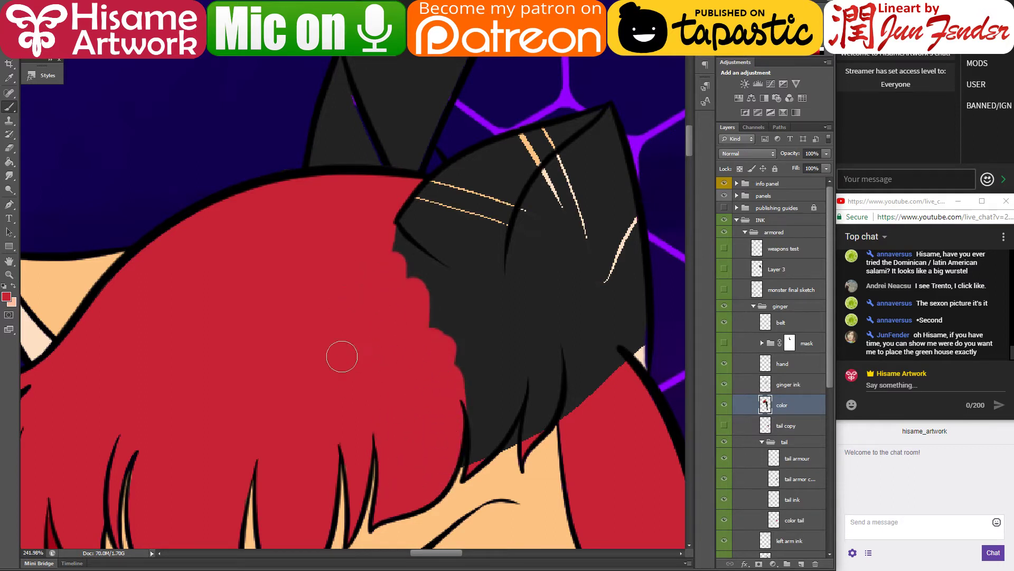
# Step: Color the fringe locks above the open-mouthed face's far eye red, with skin tone in the gap between them
pyautogui.moveTo(475, 430)
pyautogui.mouseDown()
pyautogui.moveTo(403, 407)
pyautogui.moveTo(409, 350)
pyautogui.mouseUp()
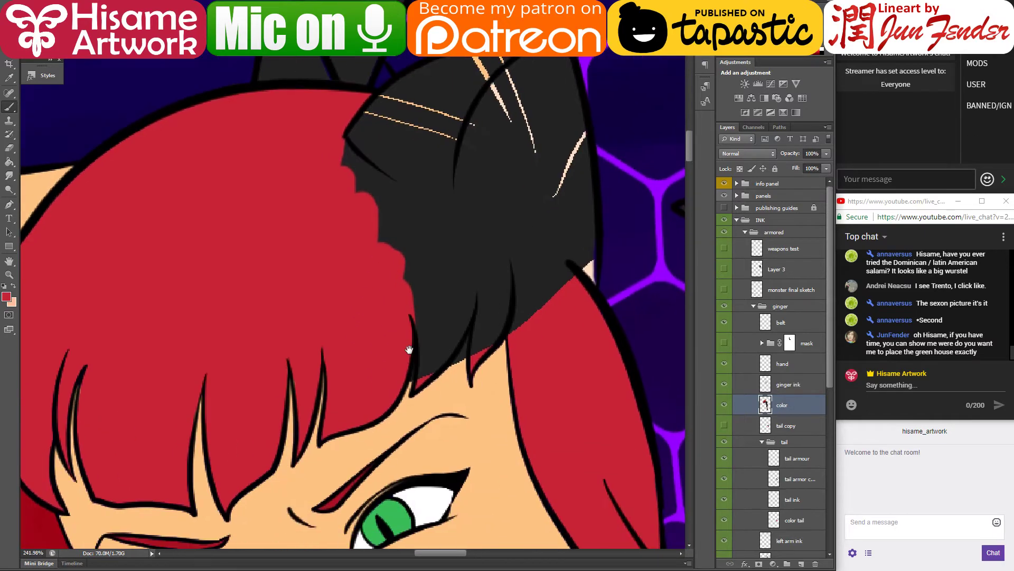
pyautogui.keyDown('alt'); pyautogui.click(412, 404); pyautogui.keyUp('alt')
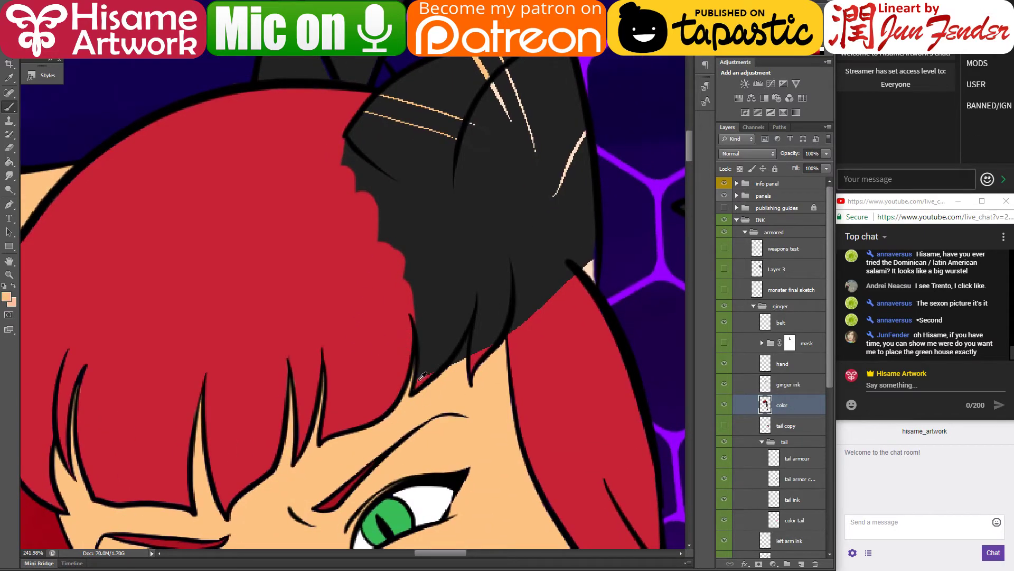
pyautogui.moveTo(418, 385)
pyautogui.mouseDown()
pyautogui.moveTo(397, 270)
pyautogui.moveTo(426, 349)
pyautogui.moveTo(420, 325)
pyautogui.moveTo(421, 373)
pyautogui.moveTo(471, 257)
pyautogui.moveTo(431, 361)
pyautogui.moveTo(469, 302)
pyautogui.moveTo(454, 255)
pyautogui.mouseUp()
pyautogui.keyDown('alt'); pyautogui.click(459, 367); pyautogui.keyUp('alt')
pyautogui.moveTo(469, 340)
pyautogui.mouseDown()
pyautogui.moveTo(450, 367)
pyautogui.moveTo(468, 339)
pyautogui.mouseUp()
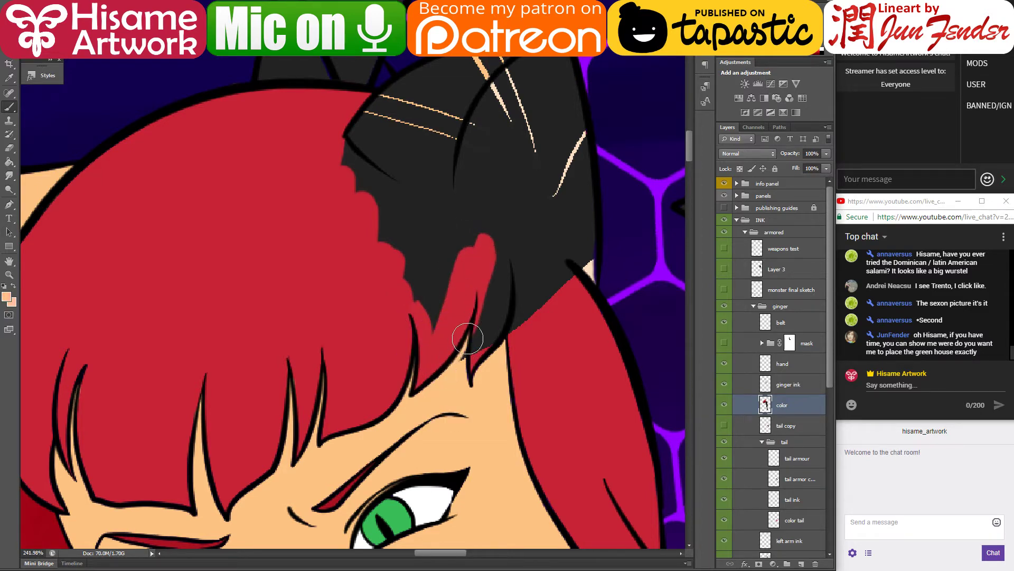
pyautogui.keyDown('alt'); pyautogui.click(484, 278); pyautogui.keyUp('alt')
pyautogui.moveTo(476, 343)
pyautogui.mouseDown()
pyautogui.moveTo(484, 267)
pyautogui.moveTo(504, 241)
pyautogui.moveTo(485, 414)
pyautogui.mouseUp()
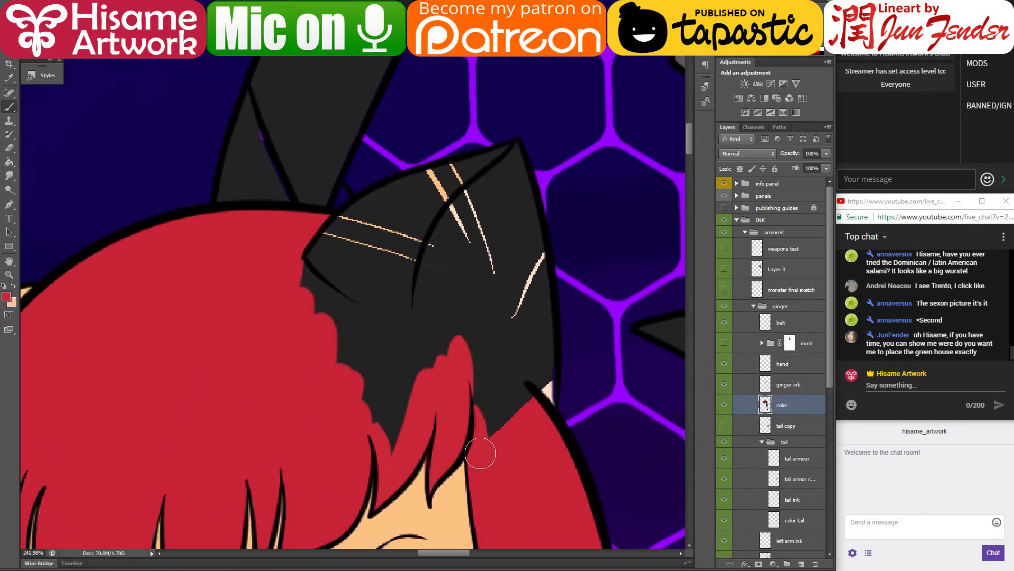
# Step: Fill the remaining black hair area between the fringe and the lower edge of the ear with hair red
pyautogui.moveTo(480, 453)
pyautogui.mouseDown()
pyautogui.moveTo(473, 364)
pyautogui.moveTo(532, 407)
pyautogui.mouseUp()
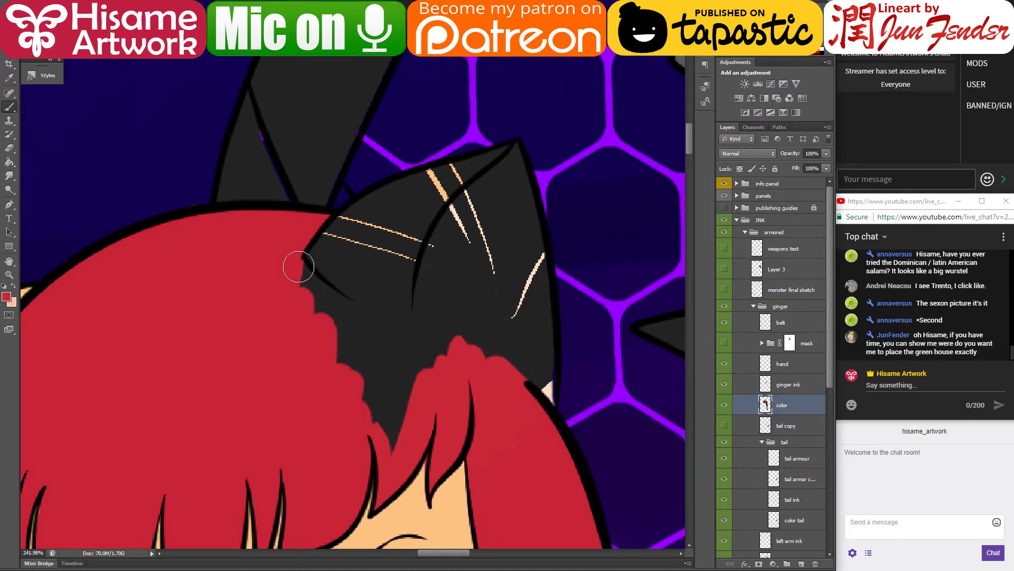
pyautogui.moveTo(299, 267); pyautogui.dragTo(454, 338)
pyautogui.moveTo(398, 389)
pyautogui.mouseDown()
pyautogui.moveTo(421, 365)
pyautogui.moveTo(398, 440)
pyautogui.moveTo(374, 423)
pyautogui.moveTo(294, 278)
pyautogui.mouseUp()
pyautogui.moveTo(398, 289); pyautogui.dragTo(424, 419)
# Step: Paint the outer part of the black cat ear with the sampled skin tone and clean its edge against the red hair
pyautogui.keyDown('alt'); pyautogui.click(467, 315); pyautogui.keyUp('alt')
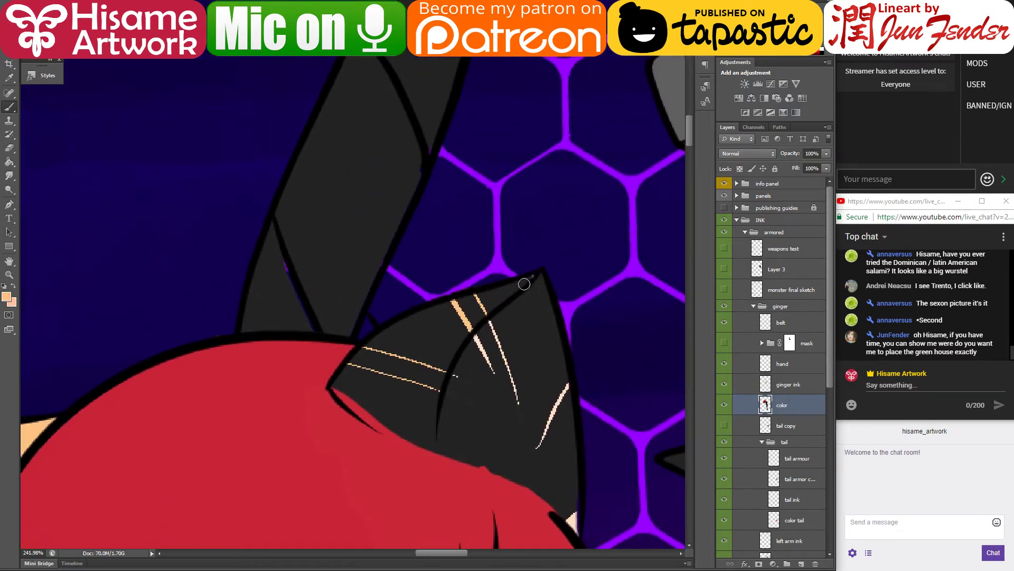
pyautogui.moveTo(524, 284); pyautogui.dragTo(458, 342)
pyautogui.moveTo(516, 292); pyautogui.dragTo(449, 338)
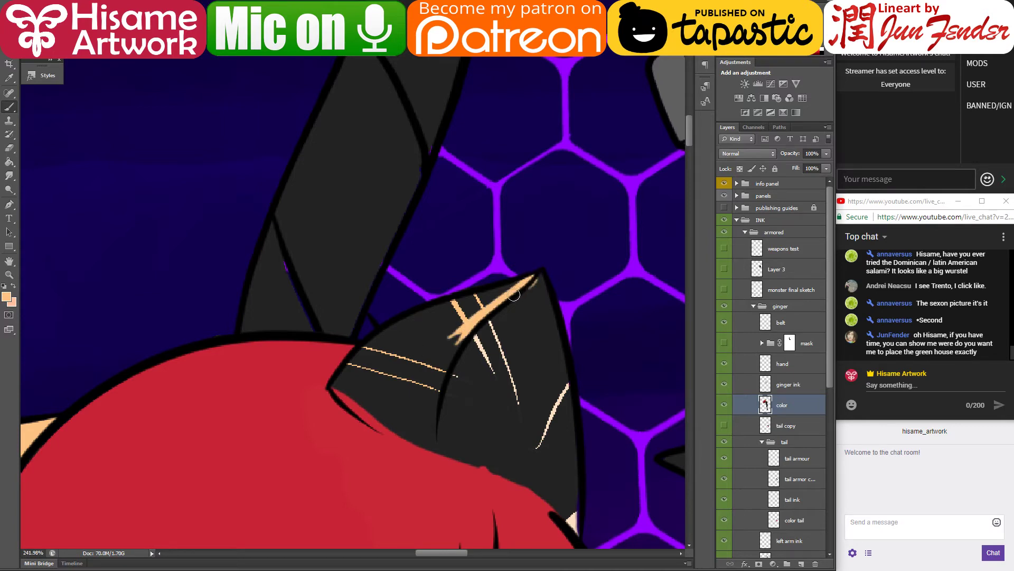
pyautogui.moveTo(522, 281); pyautogui.dragTo(417, 343)
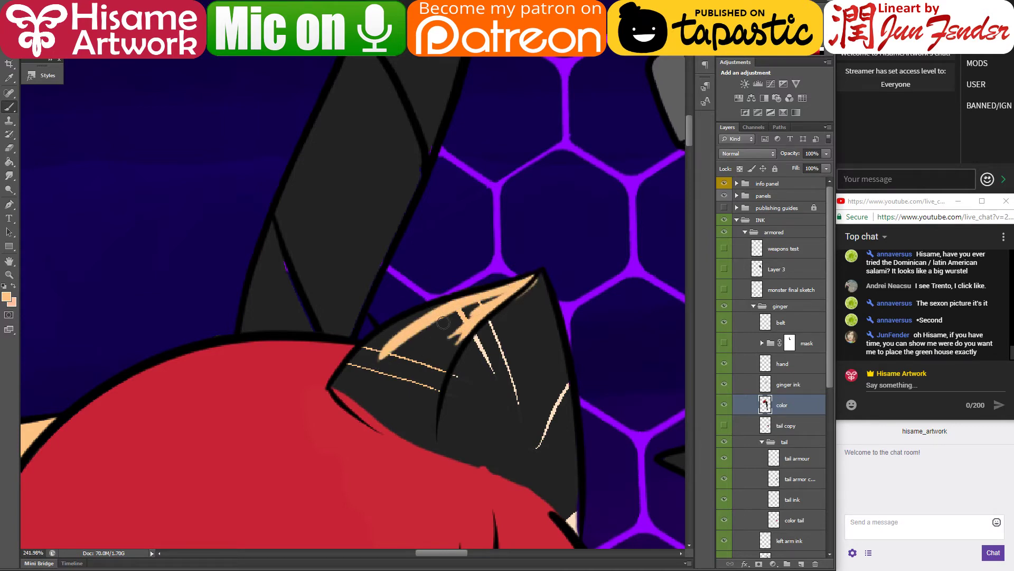
pyautogui.moveTo(471, 305)
pyautogui.mouseDown()
pyautogui.moveTo(383, 371)
pyautogui.moveTo(457, 312)
pyautogui.moveTo(407, 322)
pyautogui.moveTo(354, 365)
pyautogui.moveTo(339, 392)
pyautogui.moveTo(393, 426)
pyautogui.mouseUp()
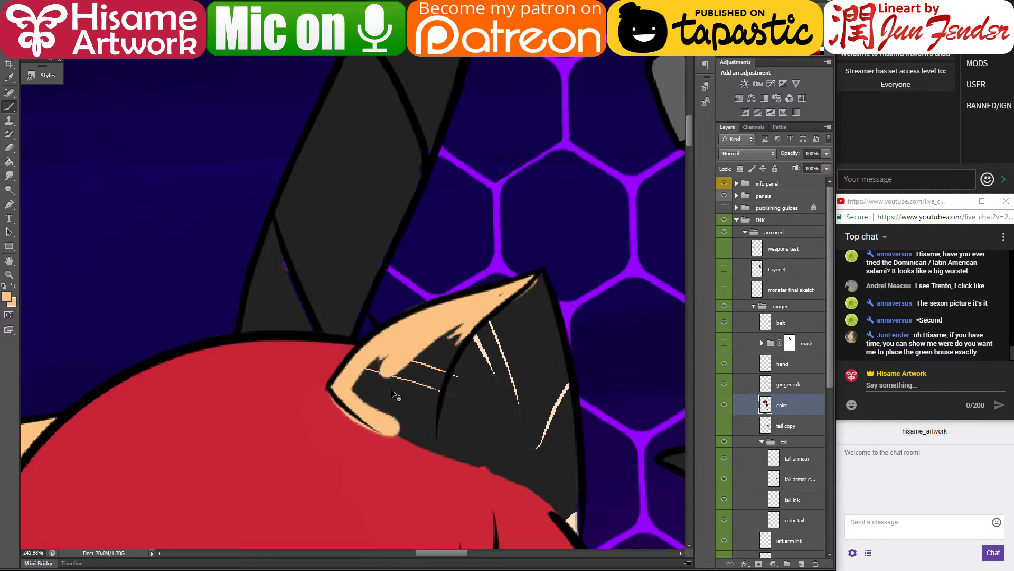
pyautogui.moveTo(354, 373)
pyautogui.mouseDown()
pyautogui.moveTo(369, 412)
pyautogui.moveTo(424, 439)
pyautogui.mouseUp()
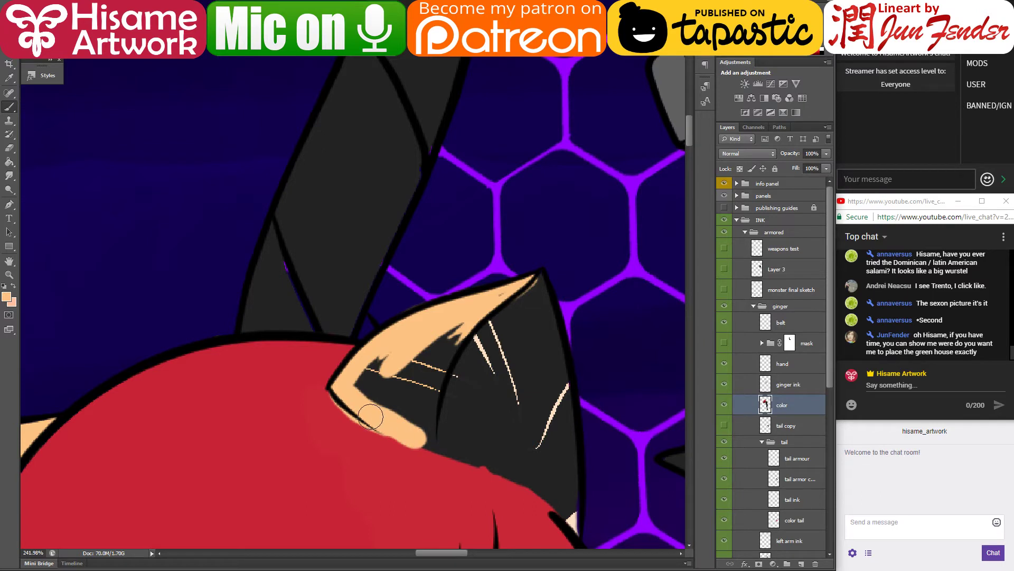
pyautogui.moveTo(370, 417)
pyautogui.mouseDown()
pyautogui.moveTo(432, 448)
pyautogui.moveTo(442, 353)
pyautogui.moveTo(433, 439)
pyautogui.moveTo(434, 381)
pyautogui.moveTo(463, 320)
pyautogui.moveTo(437, 366)
pyautogui.moveTo(442, 339)
pyautogui.moveTo(422, 436)
pyautogui.moveTo(373, 358)
pyautogui.mouseUp()
pyautogui.keyDown('alt'); pyautogui.click(325, 423); pyautogui.keyUp('alt')
pyautogui.moveTo(331, 390)
pyautogui.mouseDown()
pyautogui.moveTo(433, 474)
pyautogui.moveTo(391, 419)
pyautogui.mouseUp()
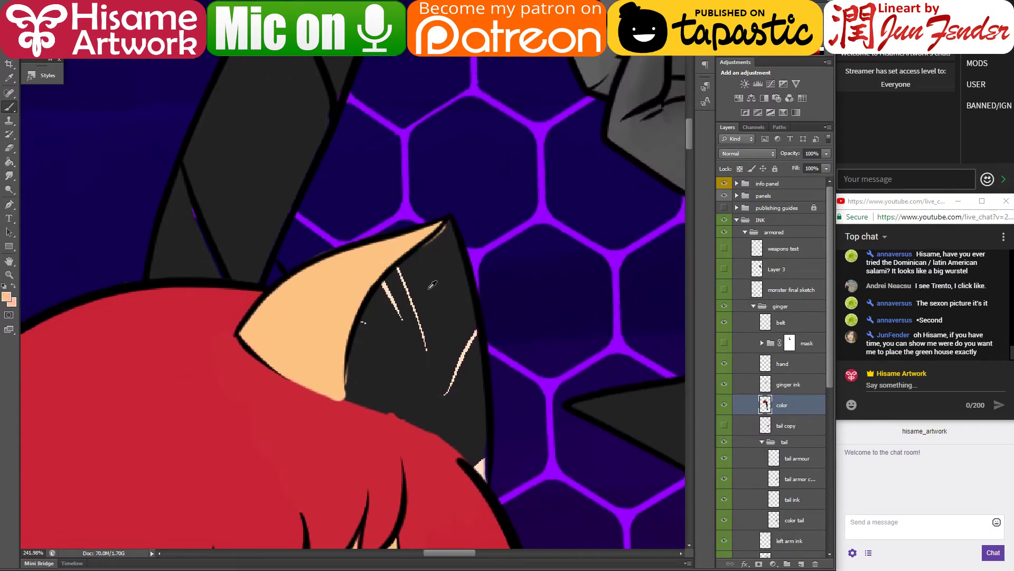
# Step: Fill the black inner part of the large cat ear with the sampled pale inner-ear tone, out to the ink lines
pyautogui.keyDown('alt'); pyautogui.click(472, 344); pyautogui.keyUp('alt')
pyautogui.moveTo(445, 230); pyautogui.dragTo(380, 334)
pyautogui.moveTo(429, 249)
pyautogui.mouseDown()
pyautogui.moveTo(388, 360)
pyautogui.moveTo(412, 268)
pyautogui.moveTo(428, 250)
pyautogui.moveTo(372, 313)
pyautogui.moveTo(374, 346)
pyautogui.moveTo(412, 266)
pyautogui.moveTo(388, 285)
pyautogui.moveTo(361, 366)
pyautogui.moveTo(450, 239)
pyautogui.moveTo(465, 392)
pyautogui.mouseUp()
pyautogui.moveTo(352, 395)
pyautogui.mouseDown()
pyautogui.moveTo(475, 466)
pyautogui.moveTo(449, 234)
pyautogui.moveTo(469, 422)
pyautogui.mouseUp()
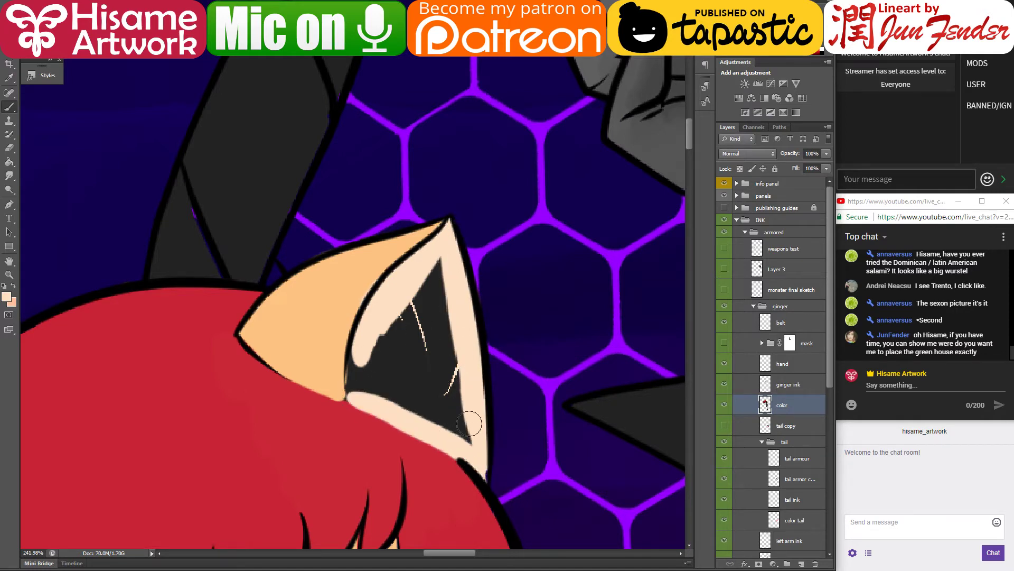
pyautogui.moveTo(356, 361)
pyautogui.mouseDown()
pyautogui.moveTo(355, 391)
pyautogui.moveTo(368, 340)
pyautogui.moveTo(371, 384)
pyautogui.moveTo(411, 292)
pyautogui.moveTo(393, 357)
pyautogui.moveTo(404, 347)
pyautogui.moveTo(439, 262)
pyautogui.moveTo(417, 407)
pyautogui.moveTo(418, 356)
pyautogui.moveTo(397, 395)
pyautogui.moveTo(470, 441)
pyautogui.moveTo(441, 396)
pyautogui.moveTo(458, 426)
pyautogui.moveTo(450, 347)
pyautogui.moveTo(437, 365)
pyautogui.mouseUp()
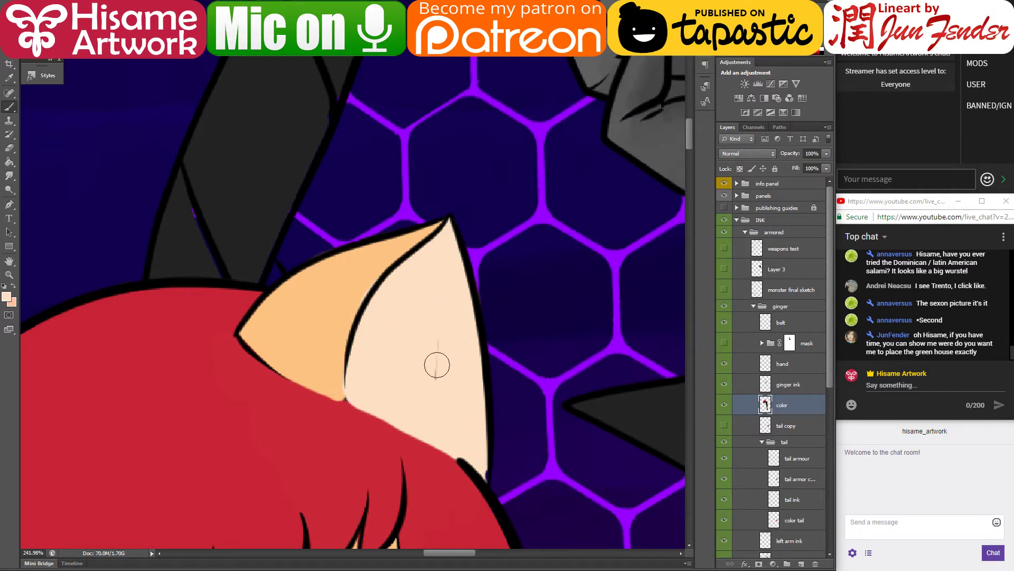
pyautogui.moveTo(457, 428); pyautogui.dragTo(485, 470)
# Step: Clean the ear's lower edge against the red hair, sample the outer-ear skin tone and save the document
pyautogui.moveTo(342, 361)
pyautogui.mouseDown()
pyautogui.moveTo(342, 401)
pyautogui.moveTo(361, 344)
pyautogui.moveTo(353, 401)
pyautogui.moveTo(278, 392)
pyautogui.moveTo(364, 422)
pyautogui.moveTo(398, 448)
pyautogui.mouseUp()
pyautogui.keyDown('alt'); pyautogui.click(364, 348); pyautogui.keyUp('alt')
pyautogui.keyDown('alt'); pyautogui.click(279, 391); pyautogui.keyUp('alt')
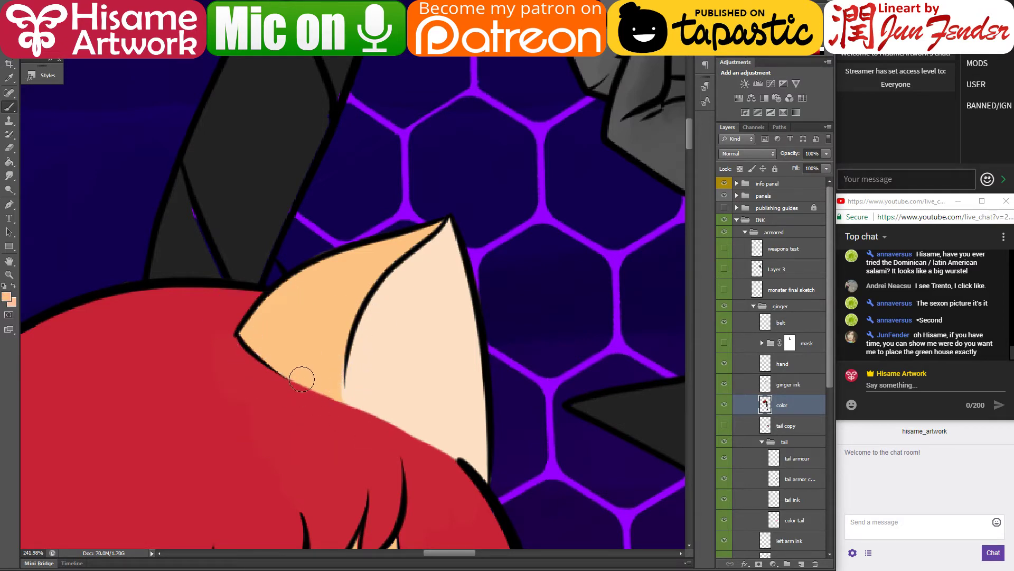
pyautogui.scroll(-10, 247, 348)
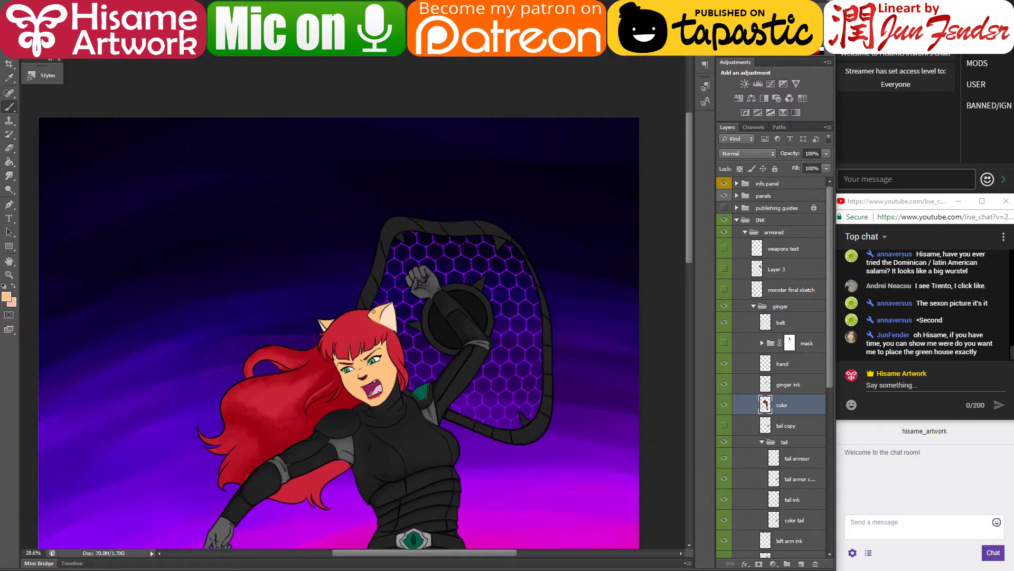
pyautogui.hotkey('ctrl', 's')
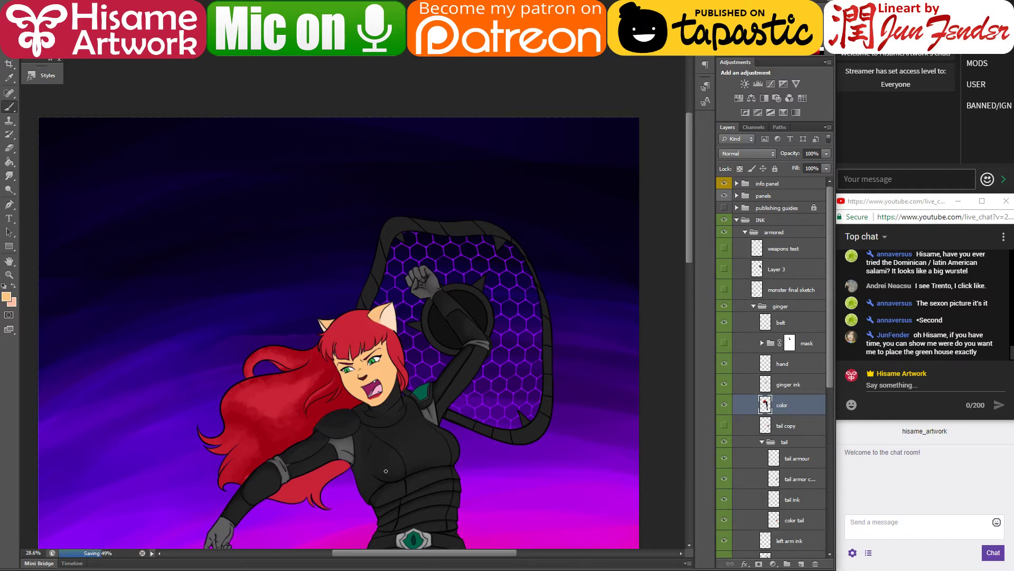
# Step: Select the head hair area from the ginger ink layer's outlines and make the color layer active
pyautogui.scroll(8, 317, 333)
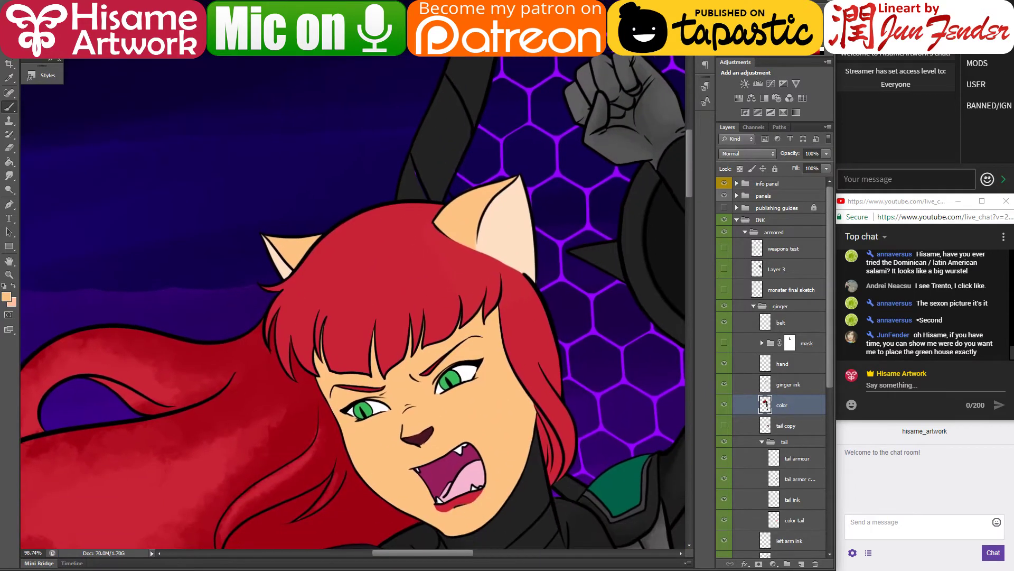
pyautogui.click(521, 290)
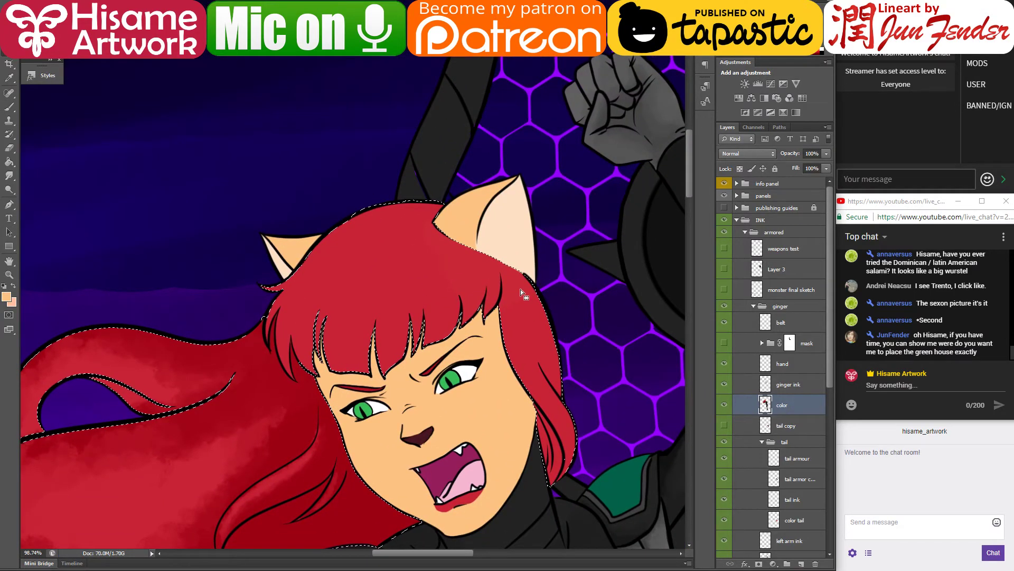
pyautogui.click(775, 391)
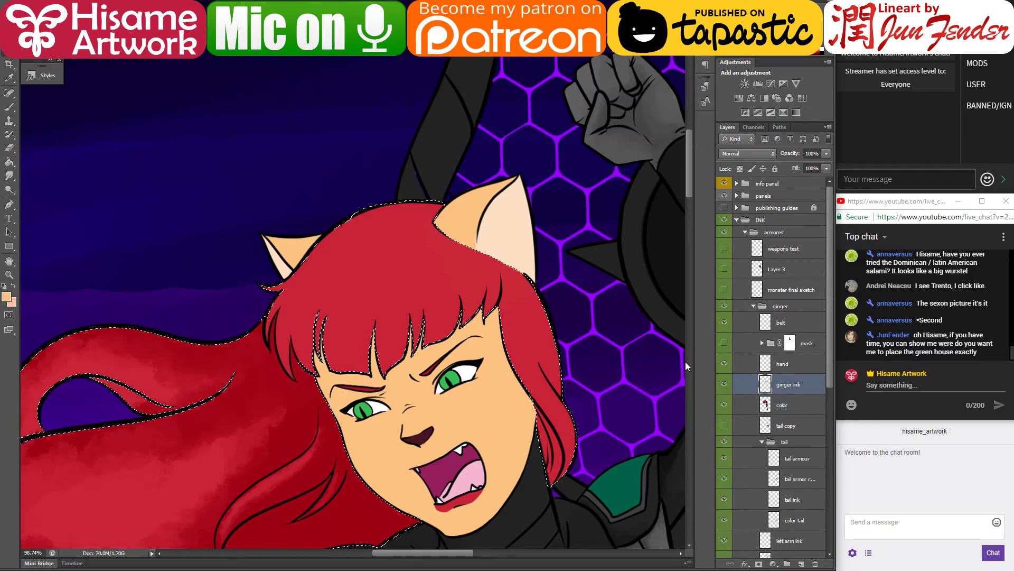
pyautogui.hotkey('ctrl', 'd')
pyautogui.click(425, 265)
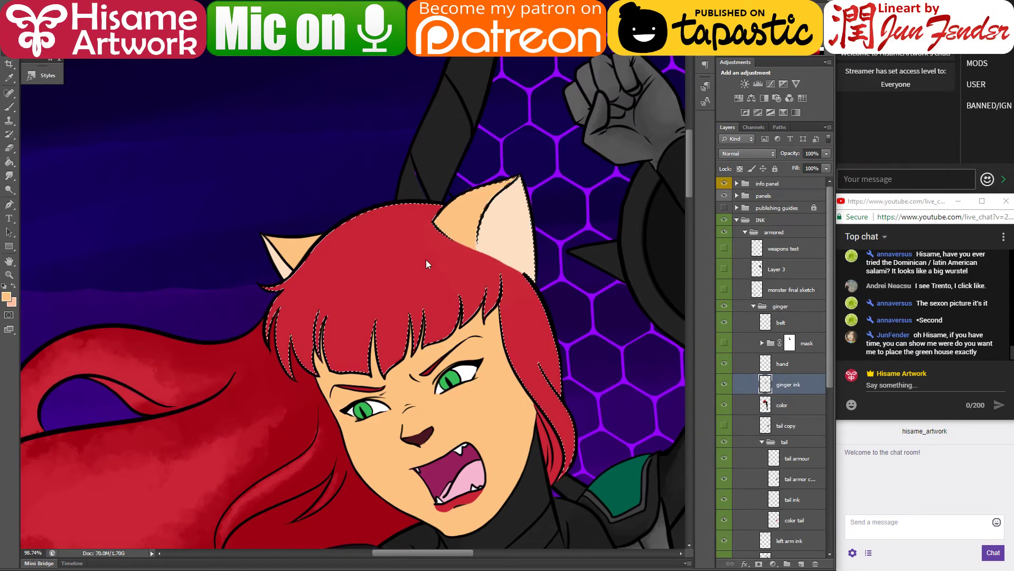
pyautogui.click(792, 405)
# Step: Set up the Brush tool with dark red and a different brush preset for shading the selected hair
pyautogui.click(8, 109)
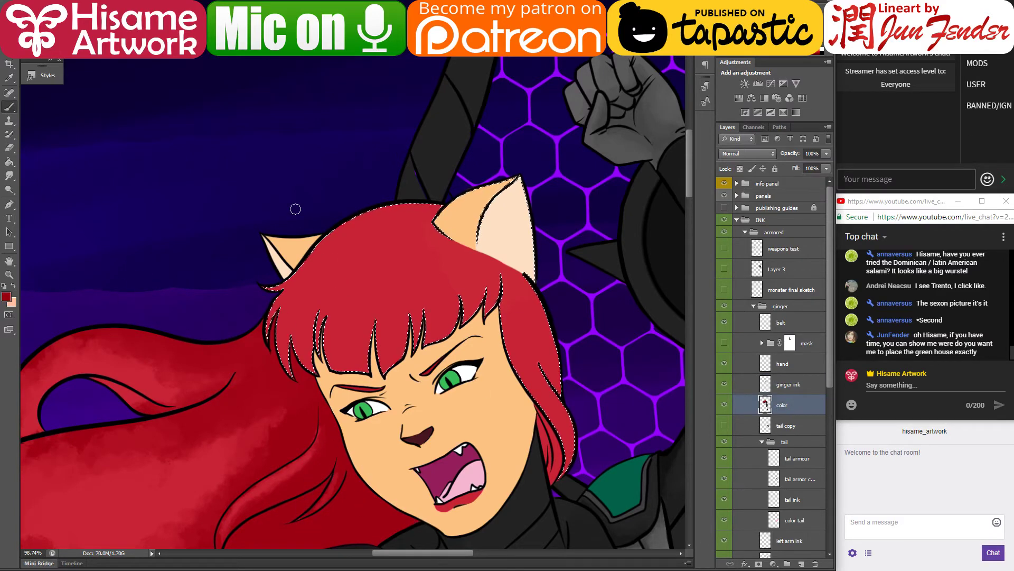
pyautogui.click(37, 31)
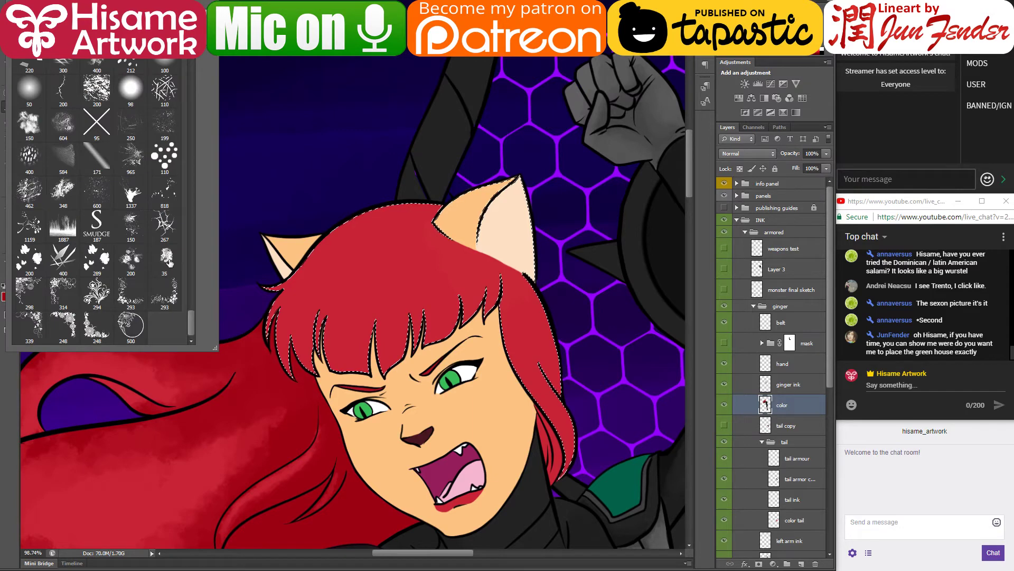
pyautogui.click(169, 262)
pyautogui.click(549, 322)
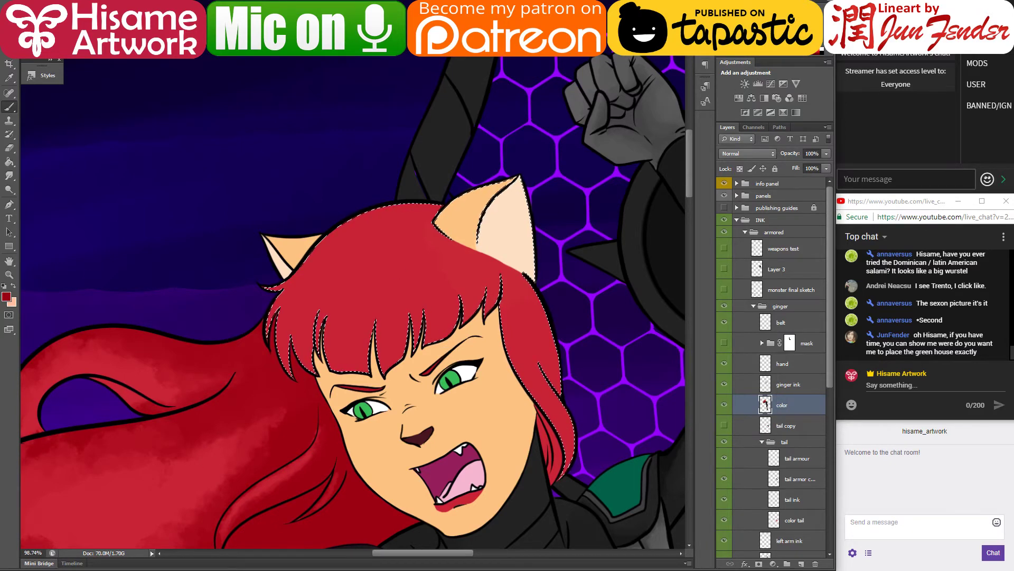
# Step: Switch to File Explorer and view the page_56 sketch in the TAPASTIC-eng folder
pyautogui.hotkey('alt', 'Tab')
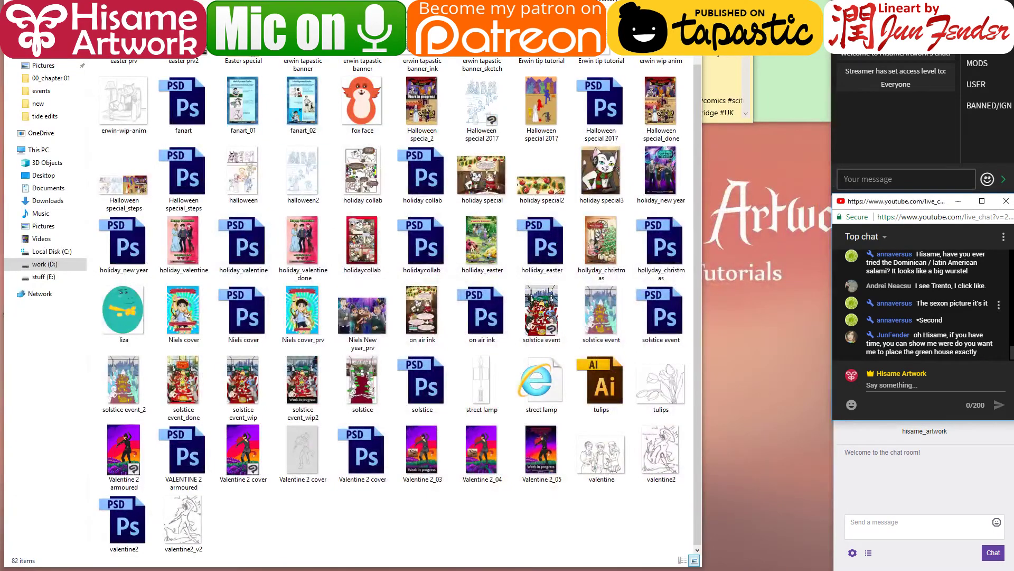
pyautogui.hotkey('alt', 'Left')
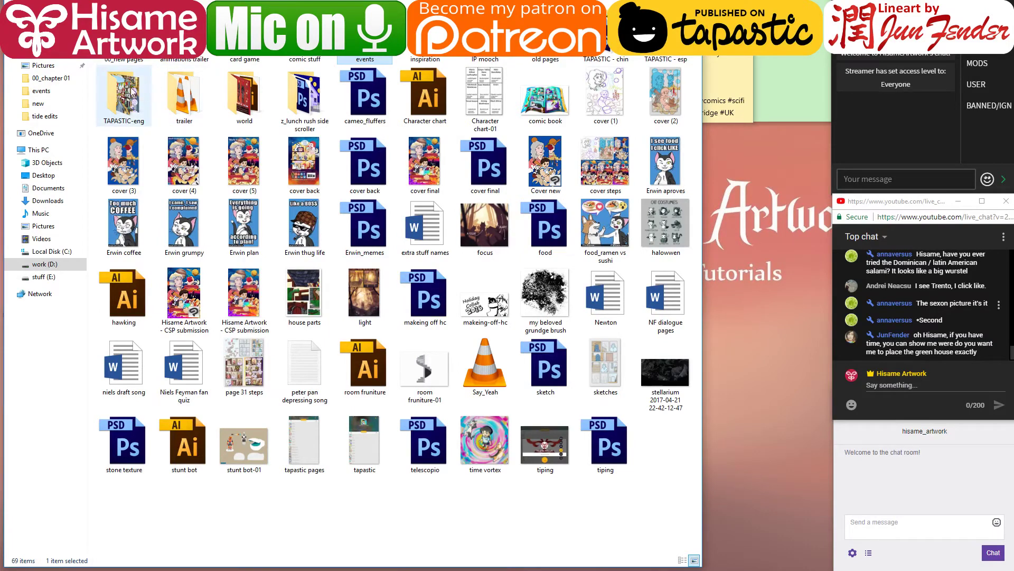
pyautogui.doubleClick(132, 103)
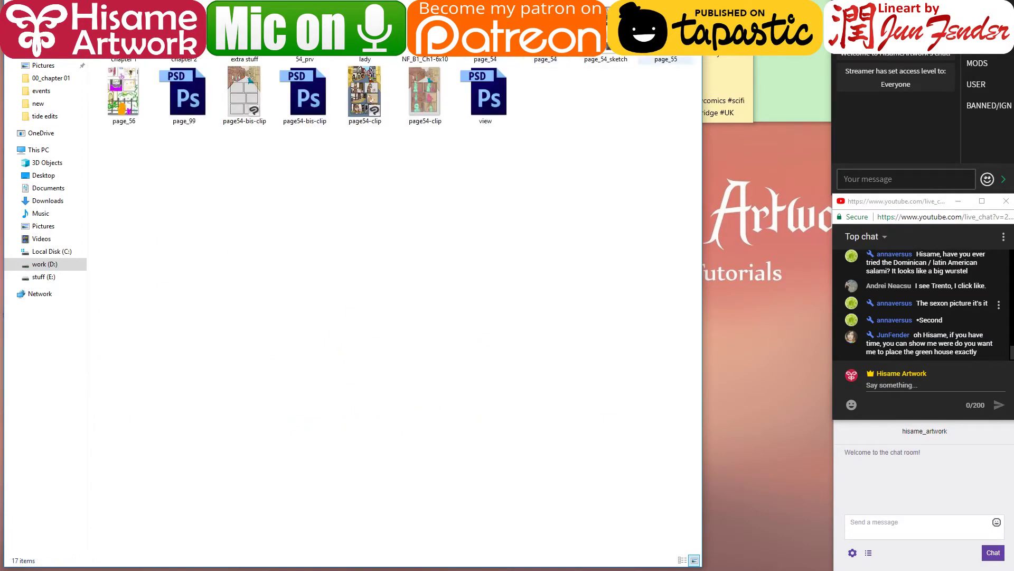
pyautogui.doubleClick(123, 92)
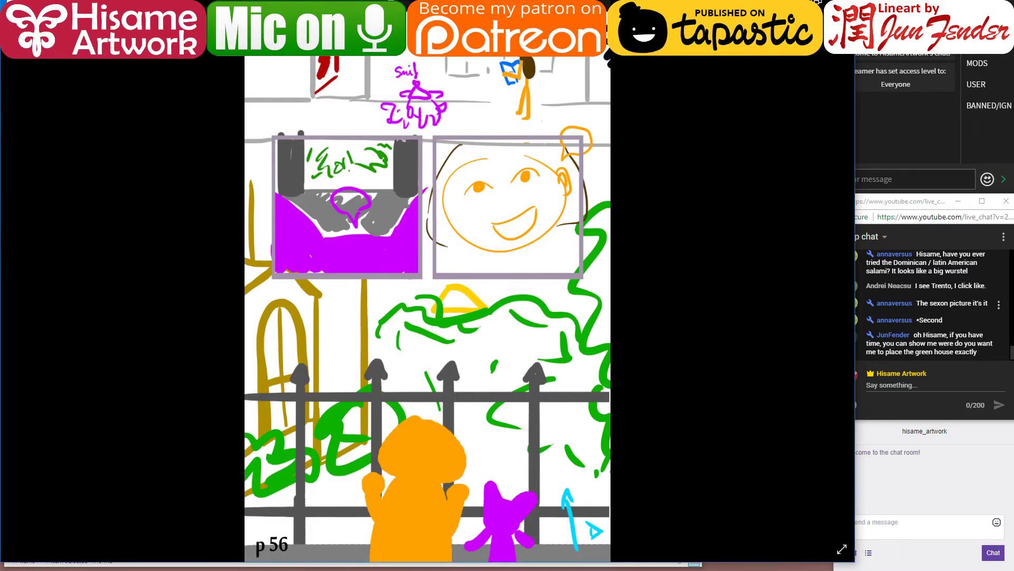
# Step: Switch to the browser, reload the Google Maps Street View page and examine the churchyard opposite the scaffolded pub
pyautogui.hotkey('alt', 'Tab')
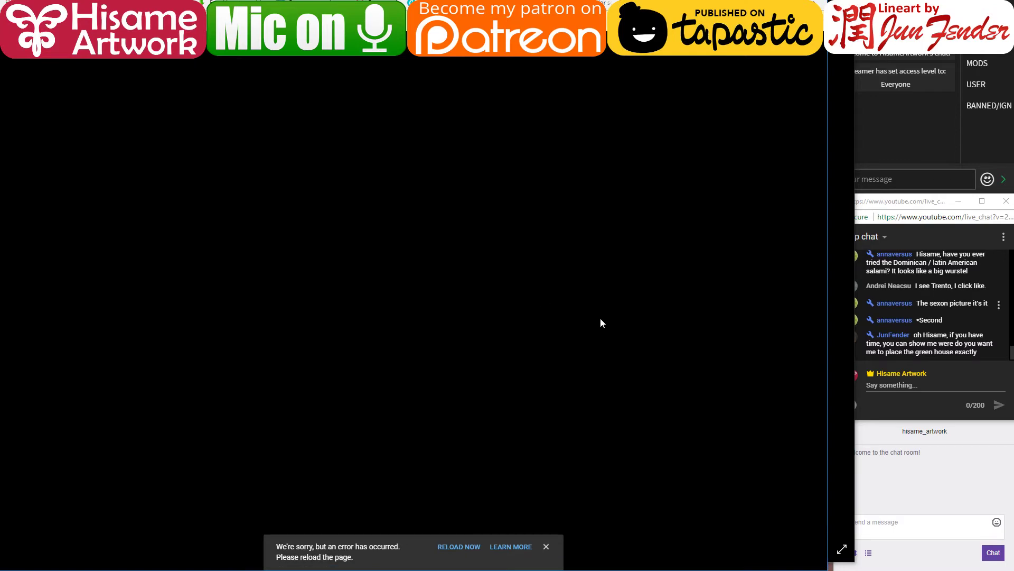
pyautogui.press('F5')
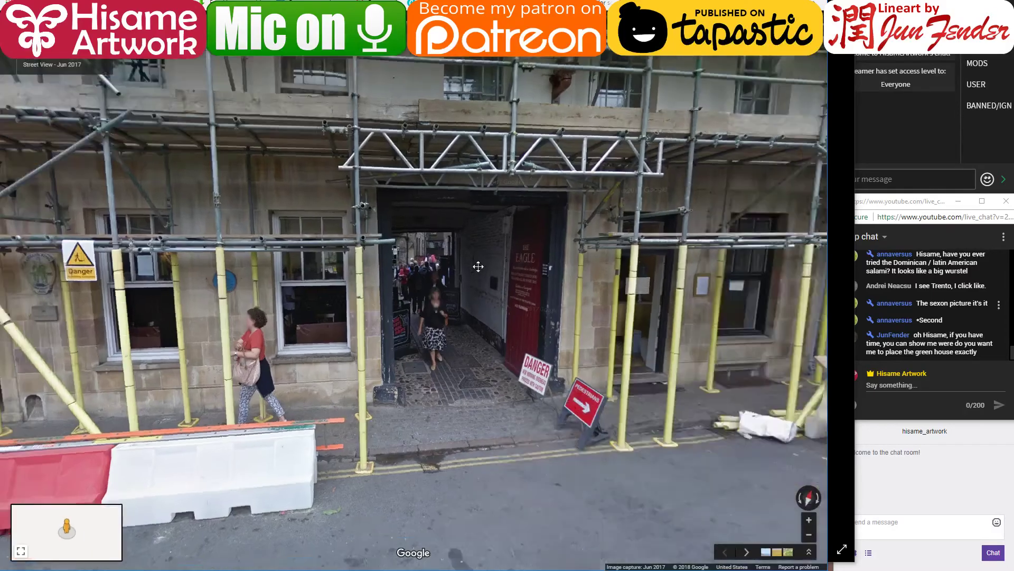
pyautogui.moveTo(478, 266); pyautogui.dragTo(159, 275)
pyautogui.moveTo(634, 282); pyautogui.dragTo(422, 279)
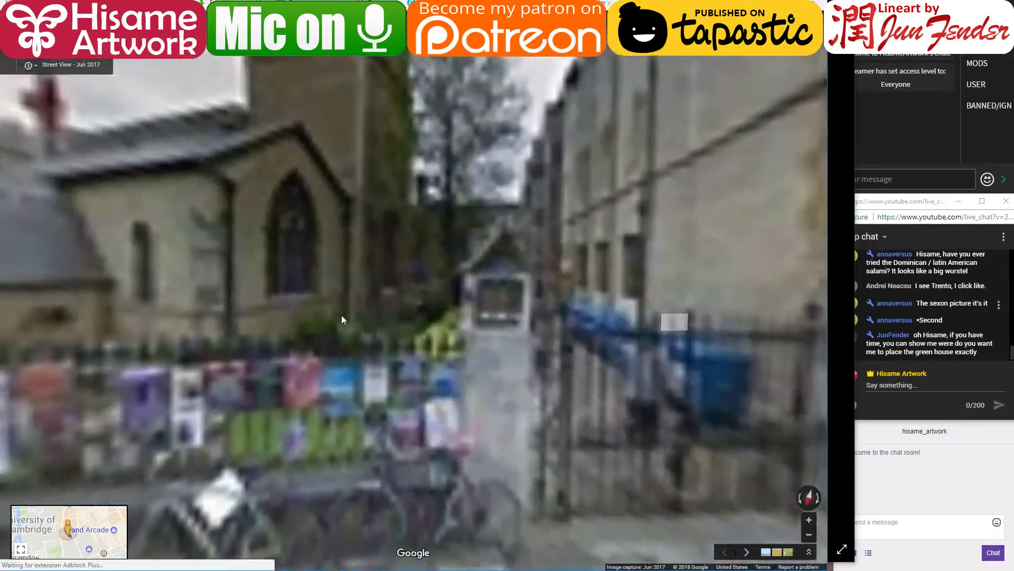
pyautogui.moveTo(341, 315); pyautogui.dragTo(387, 280)
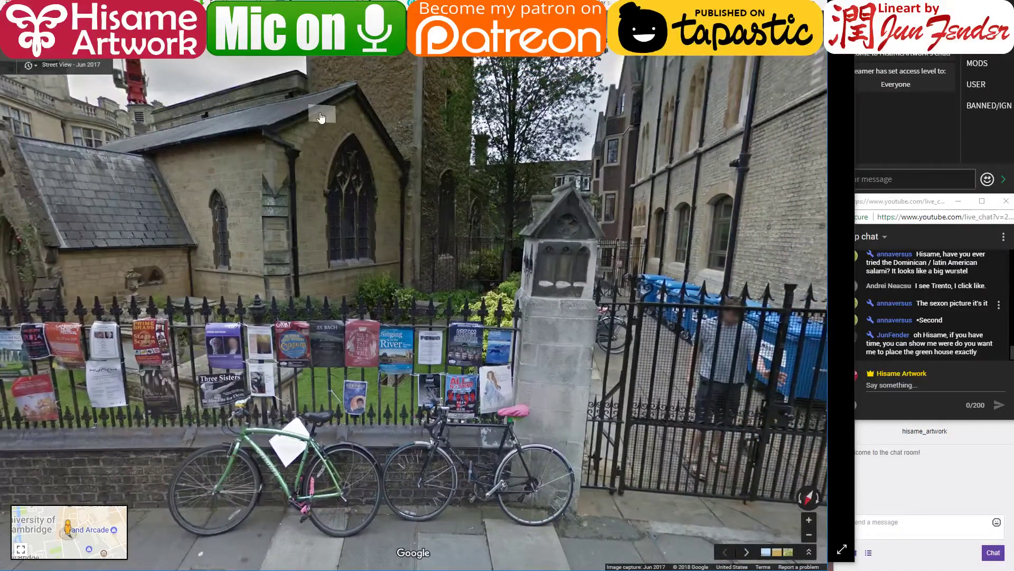
pyautogui.moveTo(399, 132); pyautogui.dragTo(412, 128)
pyautogui.click(412, 129)
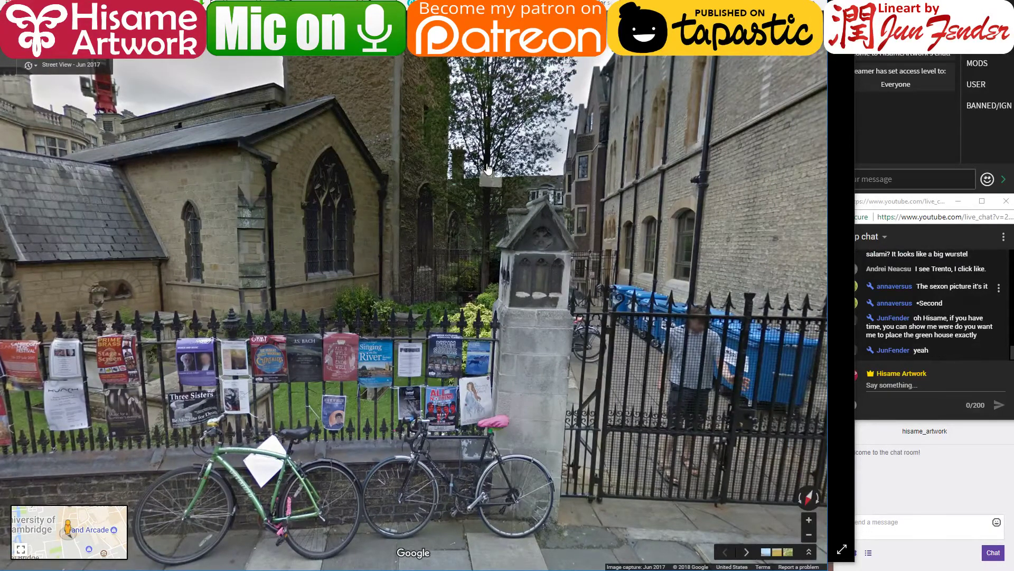
# Step: Leave Street View for the 3D aerial view and examine the courtyards and gardens around St Bene't's Church and Corpus Christi College
pyautogui.click(465, 395)
pyautogui.scroll(-3, 422, 359)
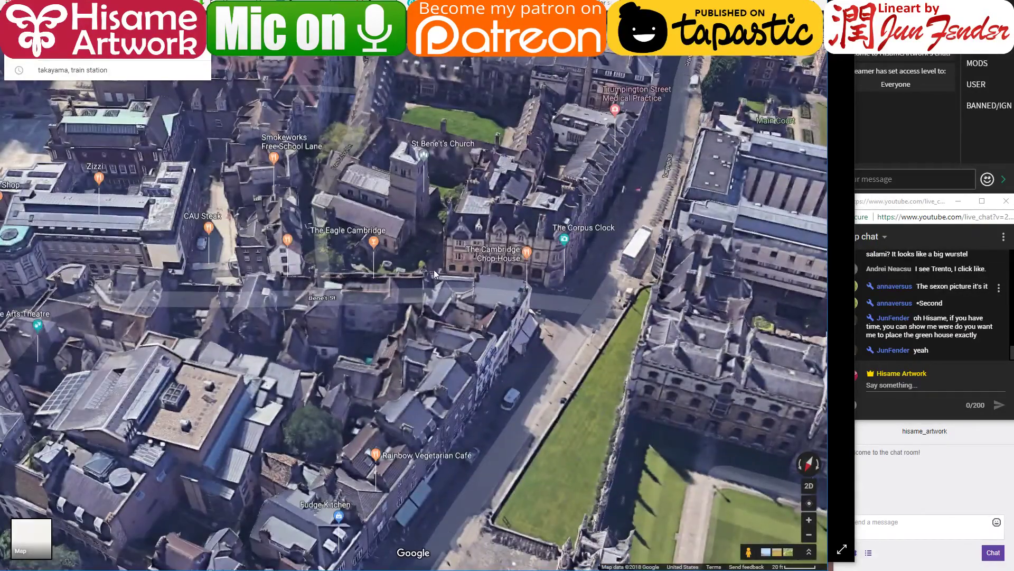
pyautogui.moveTo(391, 328); pyautogui.dragTo(354, 554)
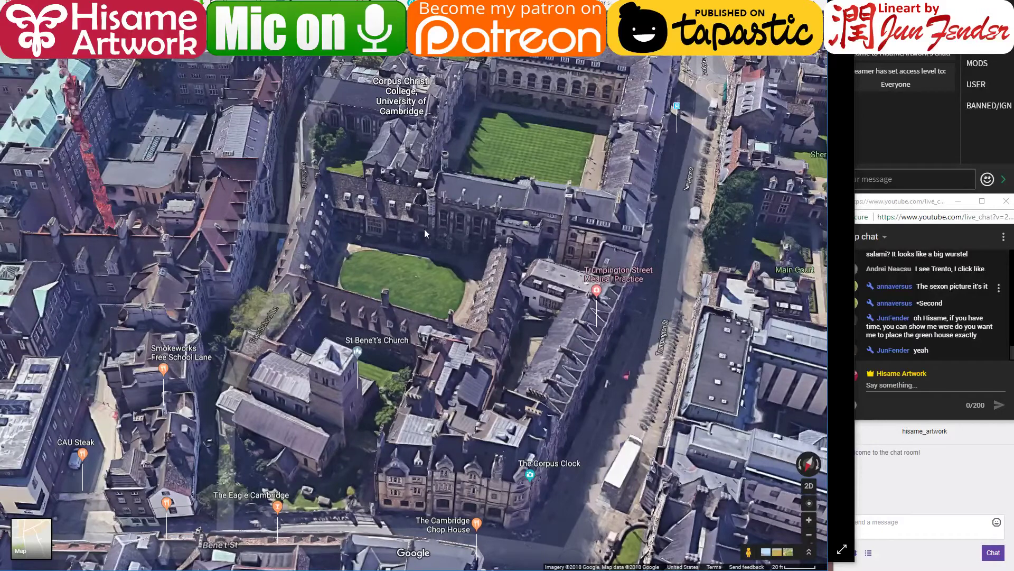
pyautogui.moveTo(447, 145); pyautogui.dragTo(443, 178)
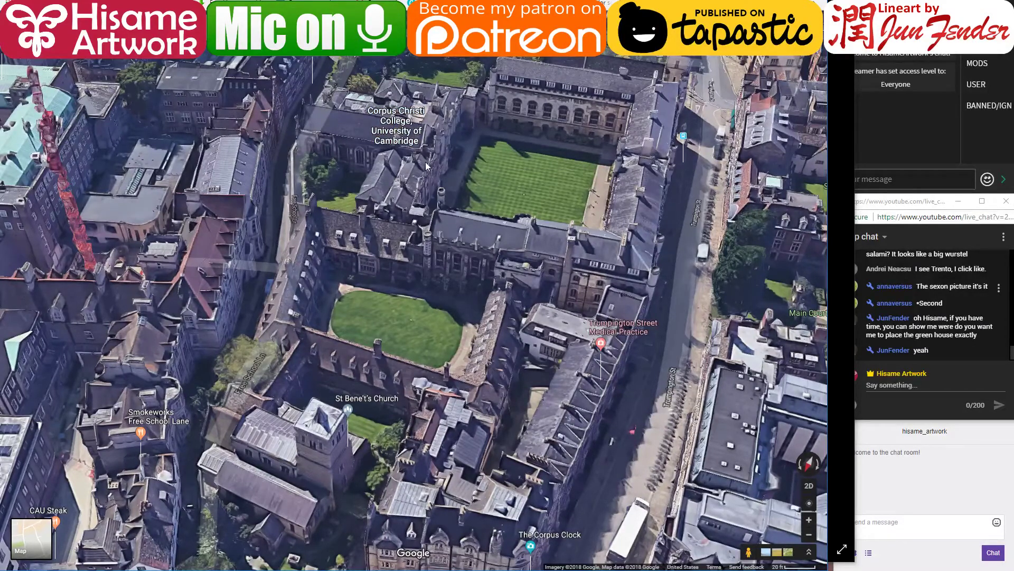
pyautogui.moveTo(515, 119); pyautogui.dragTo(465, 219)
pyautogui.moveTo(528, 120); pyautogui.dragTo(432, 338)
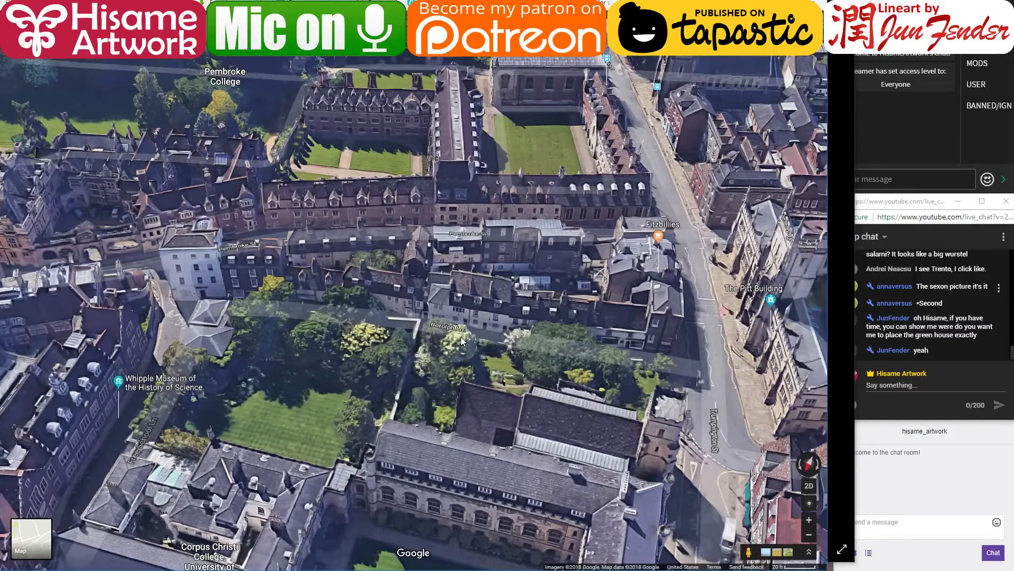
pyautogui.moveTo(419, 552); pyautogui.dragTo(588, 177)
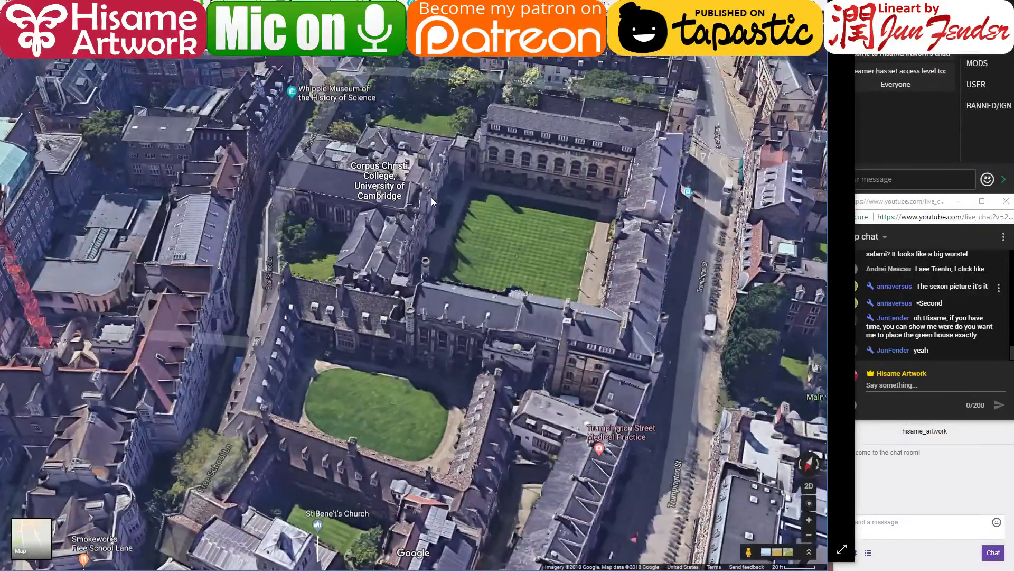
pyautogui.moveTo(490, 356); pyautogui.dragTo(517, 225)
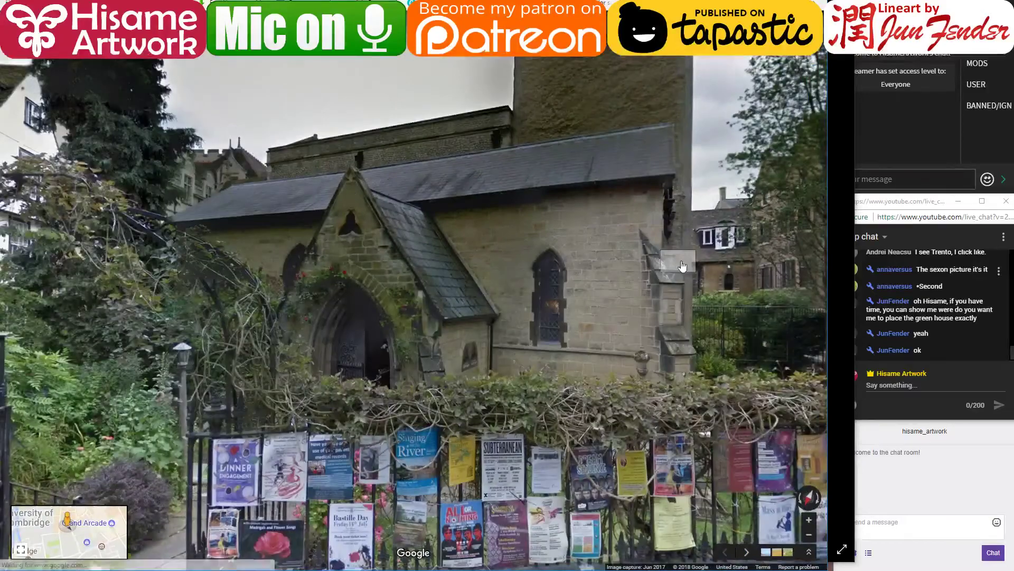
# Step: Examine the iron gate and the passage between the church and the brick building in Street View
pyautogui.click(682, 266)
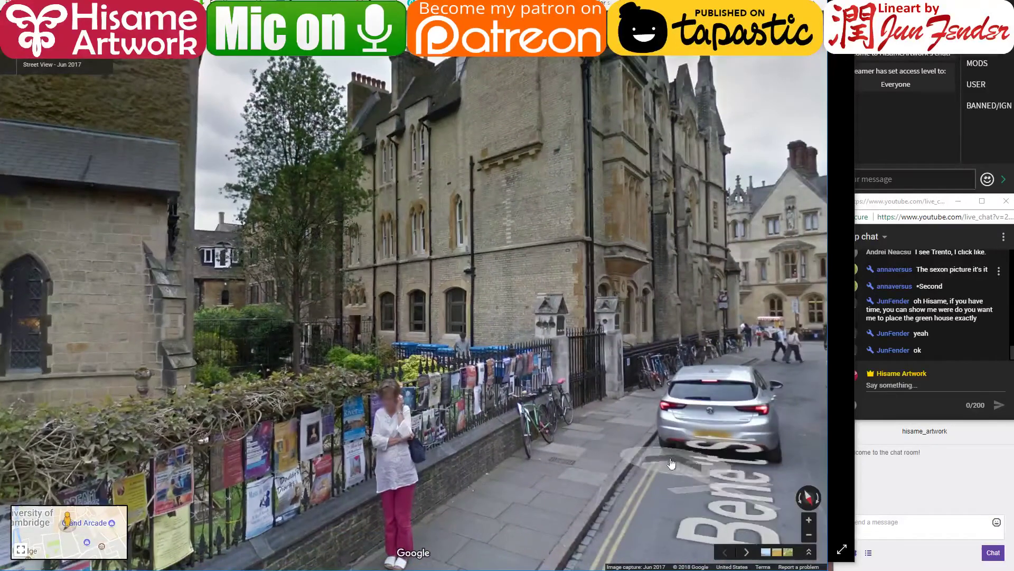
pyautogui.click(671, 463)
pyautogui.moveTo(671, 463); pyautogui.dragTo(424, 349)
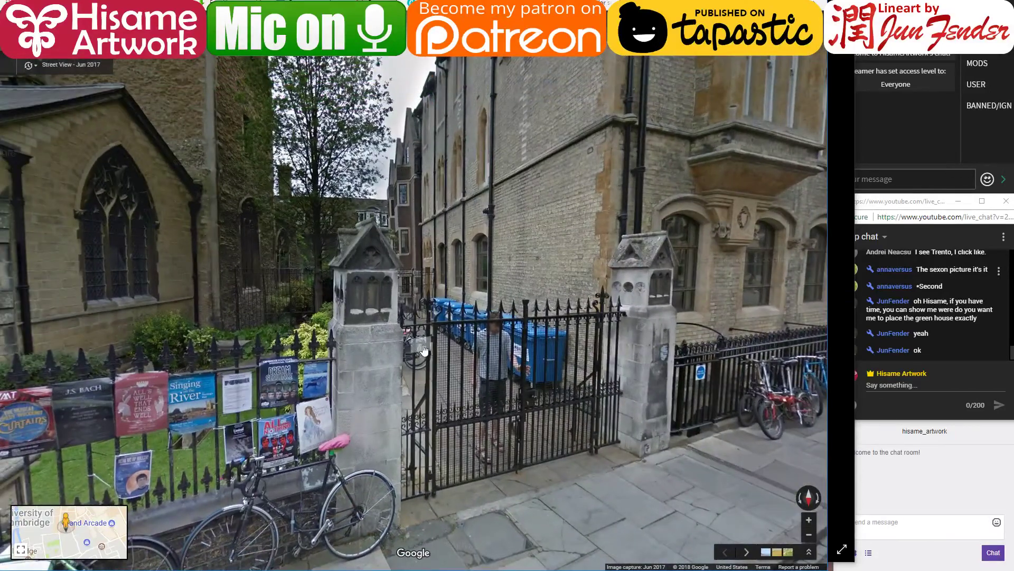
pyautogui.click(385, 328)
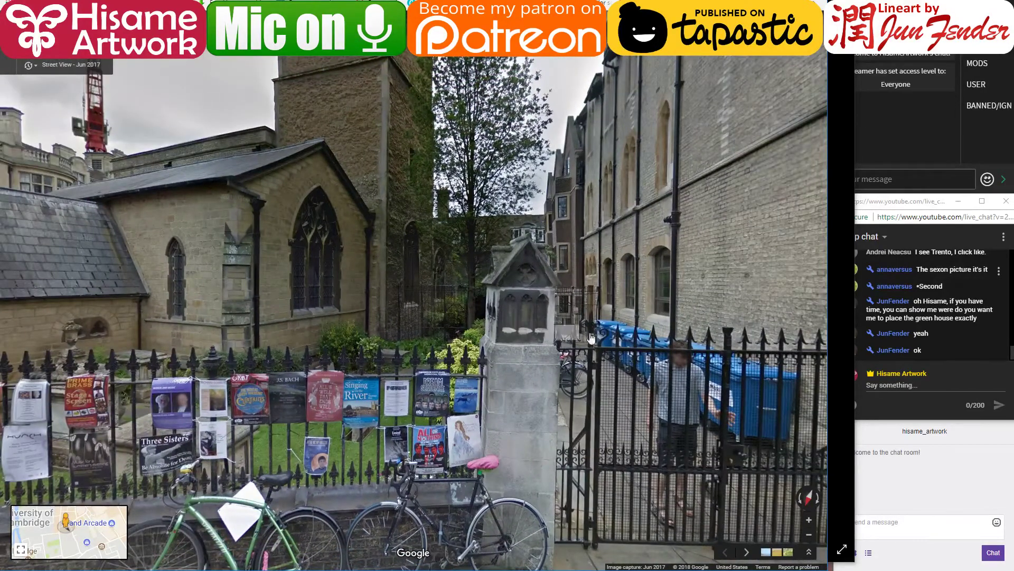
pyautogui.click(527, 314)
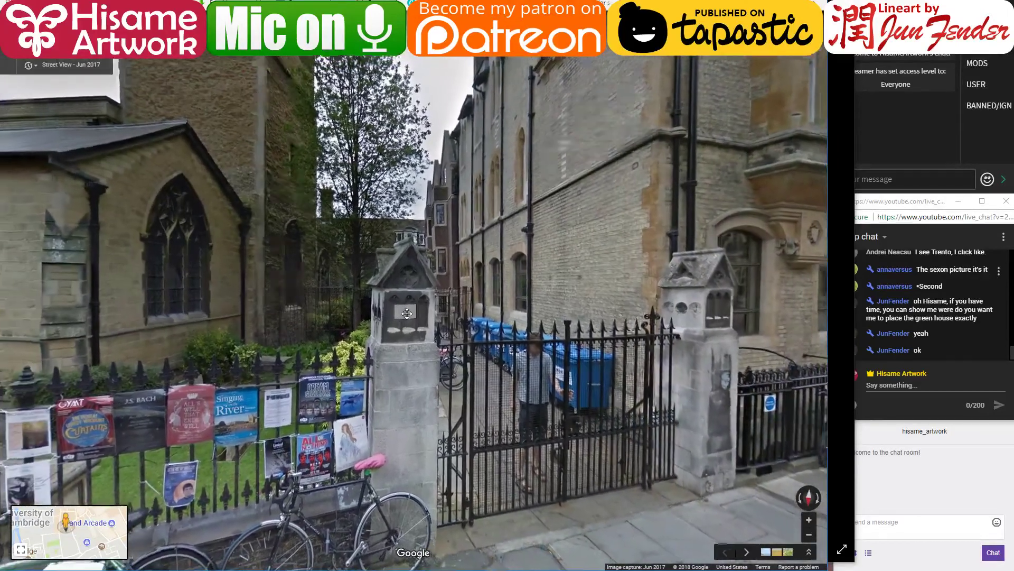
pyautogui.click(407, 313)
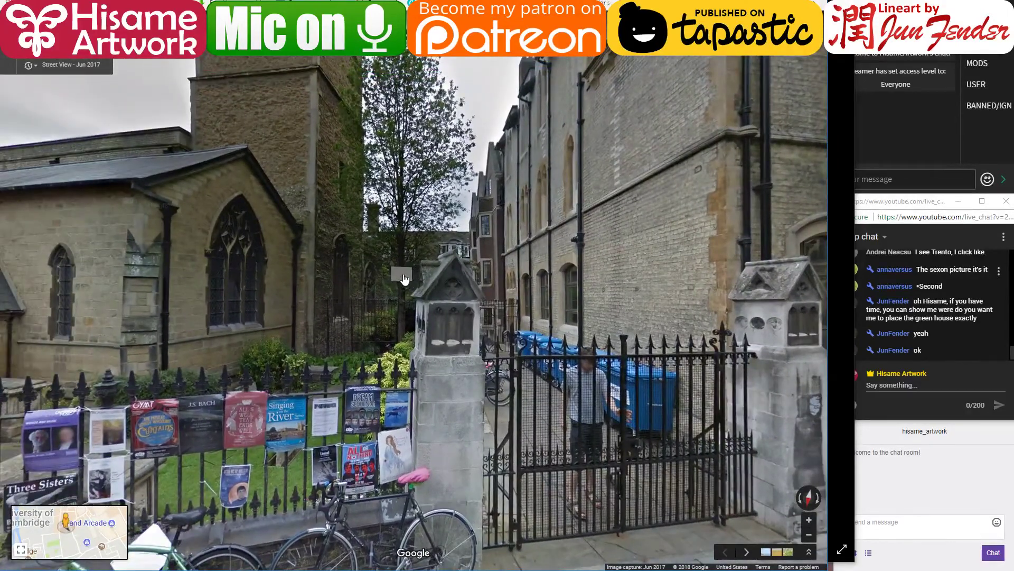
# Step: Move along Bene't Street in Street View and look at the church's street front and poster-covered fence
pyautogui.click(352, 365)
pyautogui.click(385, 381)
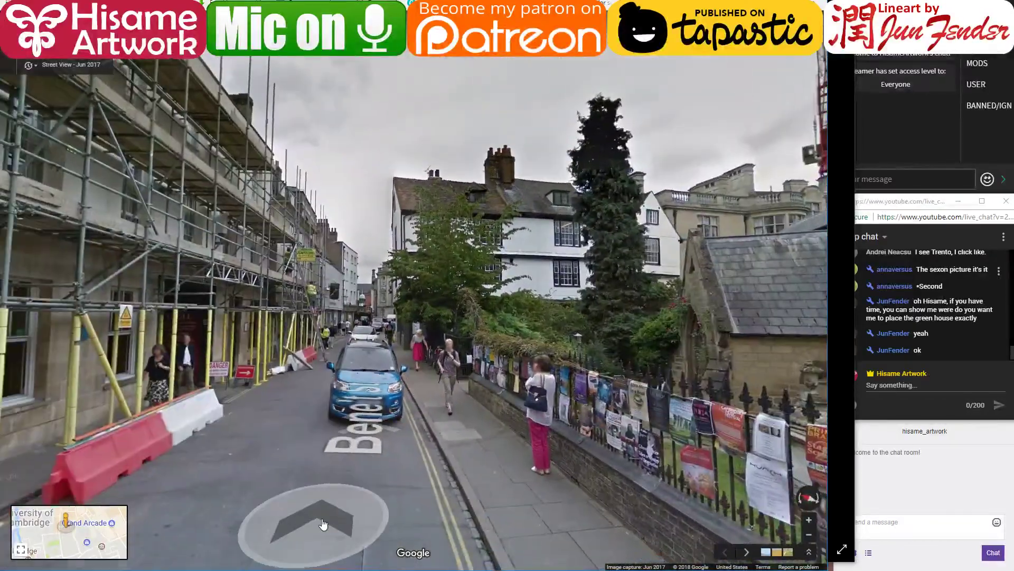
pyautogui.click(323, 524)
pyautogui.moveTo(703, 380); pyautogui.dragTo(390, 395)
pyautogui.click(389, 395)
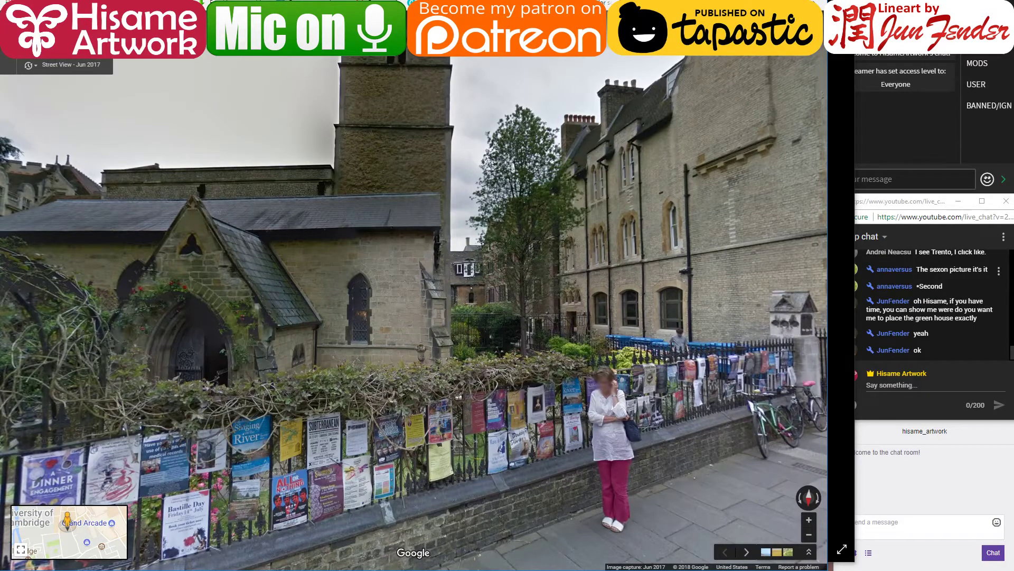
# Step: Search Google Images for "conservatory" in a new tab and open the timber conservatory on a stone cottage
pyautogui.hotkey('ctrl', 't')
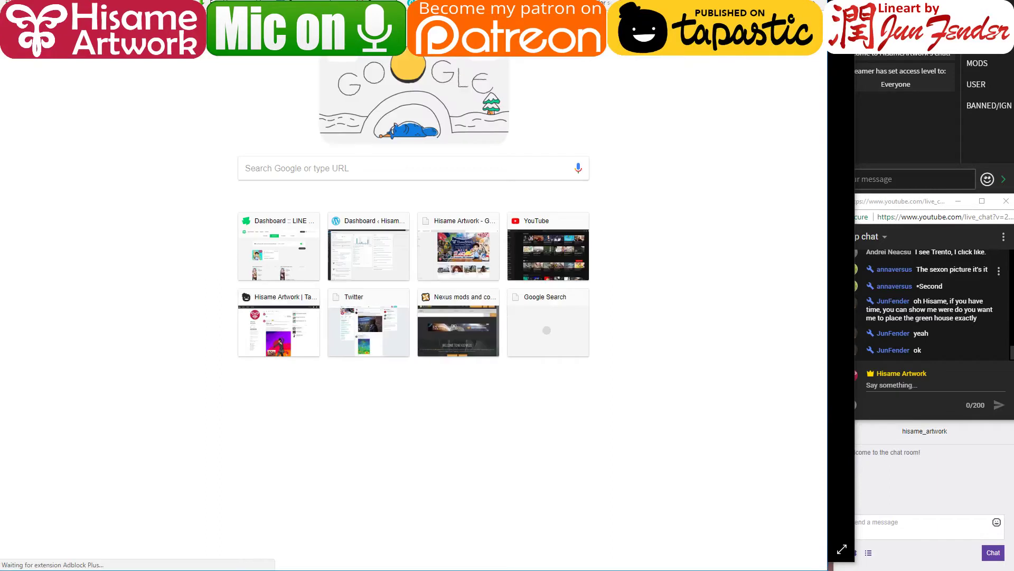
pyautogui.write('conservator')
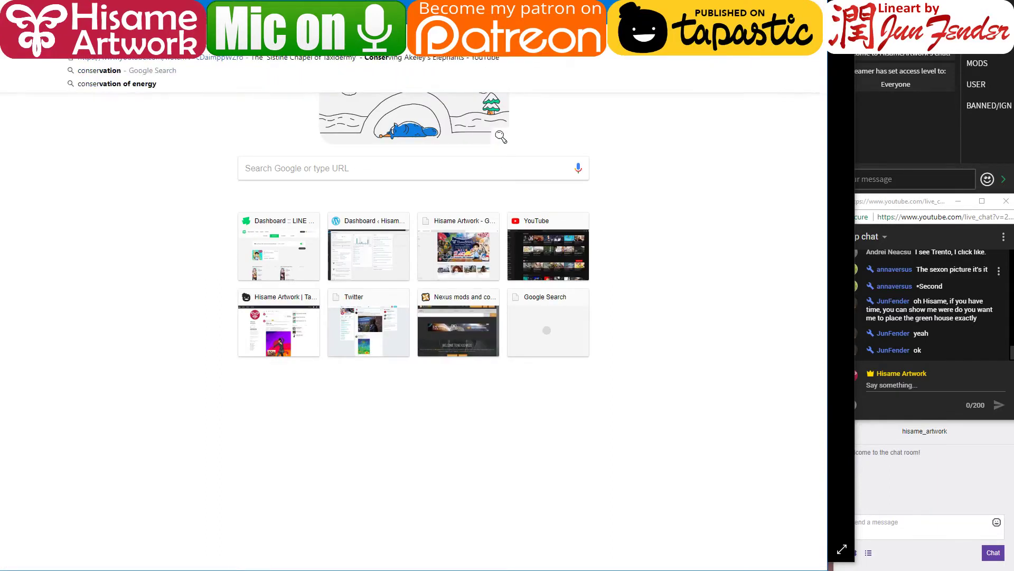
pyautogui.write('y')
pyautogui.press('Return')
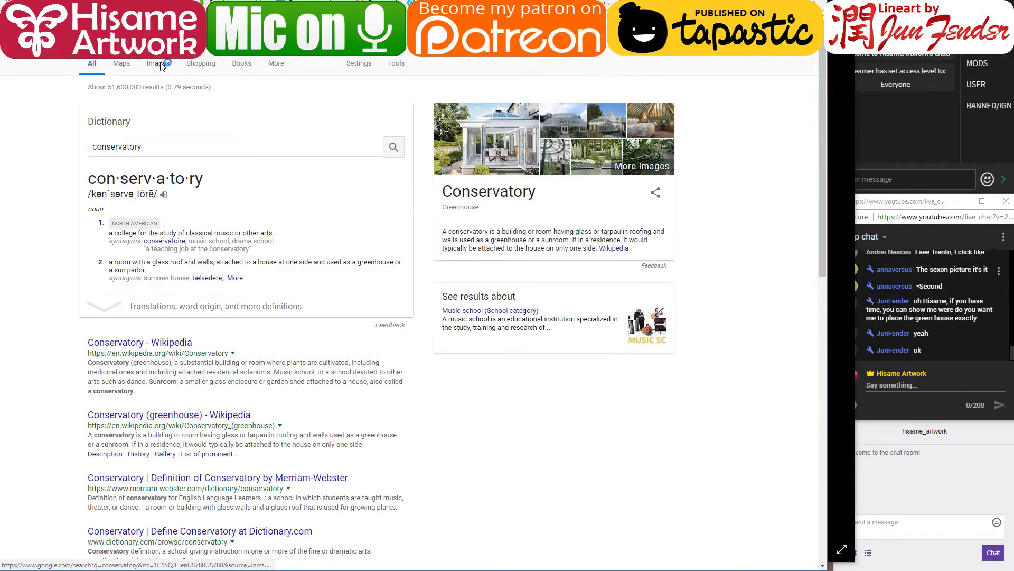
pyautogui.click(159, 64)
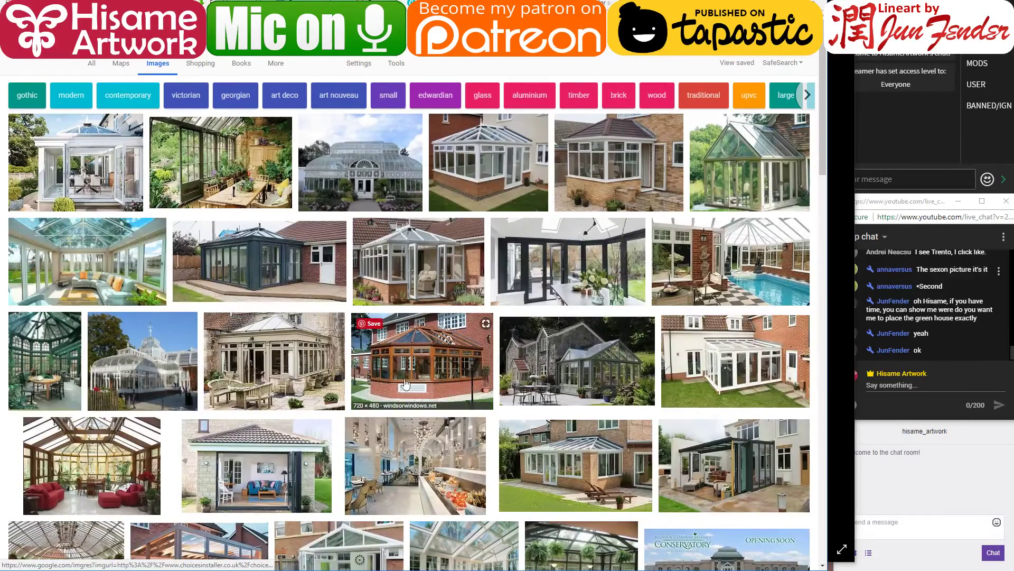
pyautogui.click(603, 380)
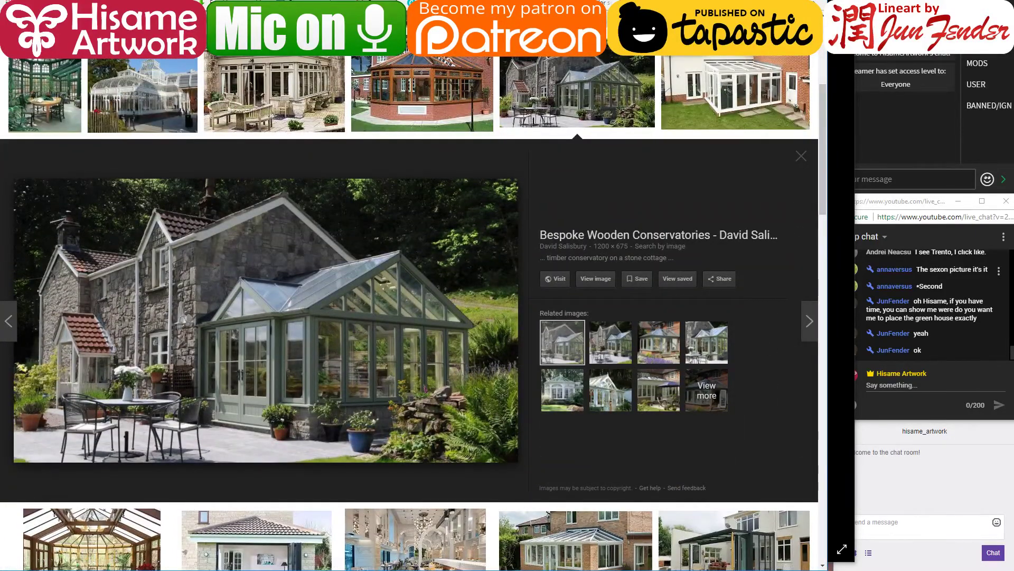
# Step: Check the page 56 sketch in the image viewer, close it and its folder, and switch to Photoshop
pyautogui.hotkey('alt', 'Tab')
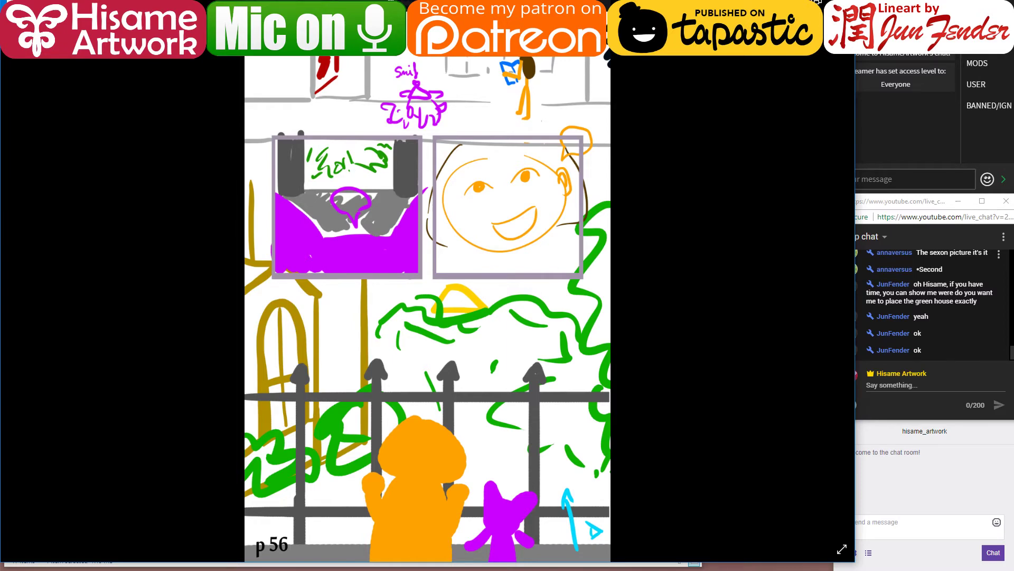
pyautogui.press('Escape')
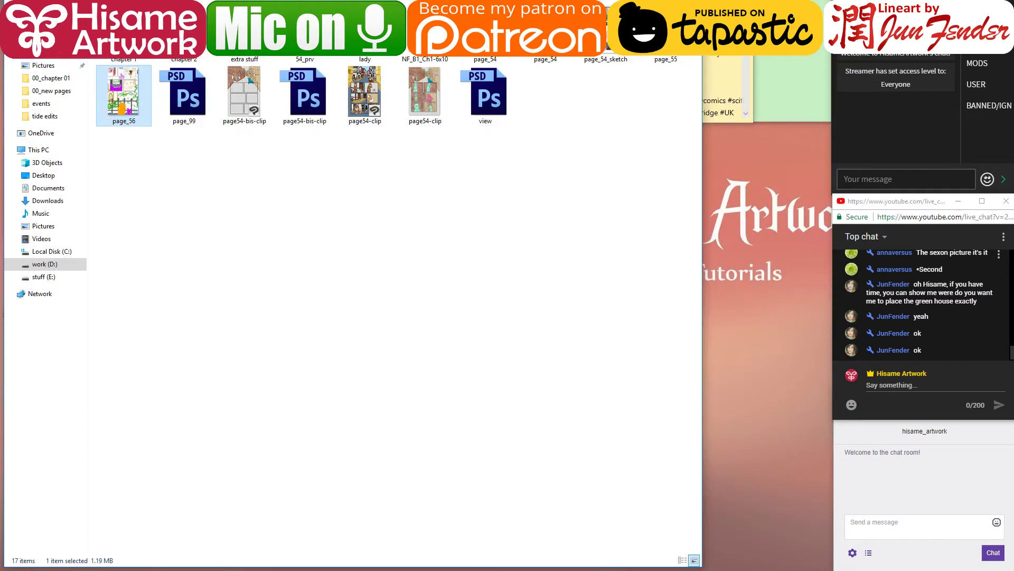
pyautogui.click(690, 2)
pyautogui.hotkey('alt', 'Tab')
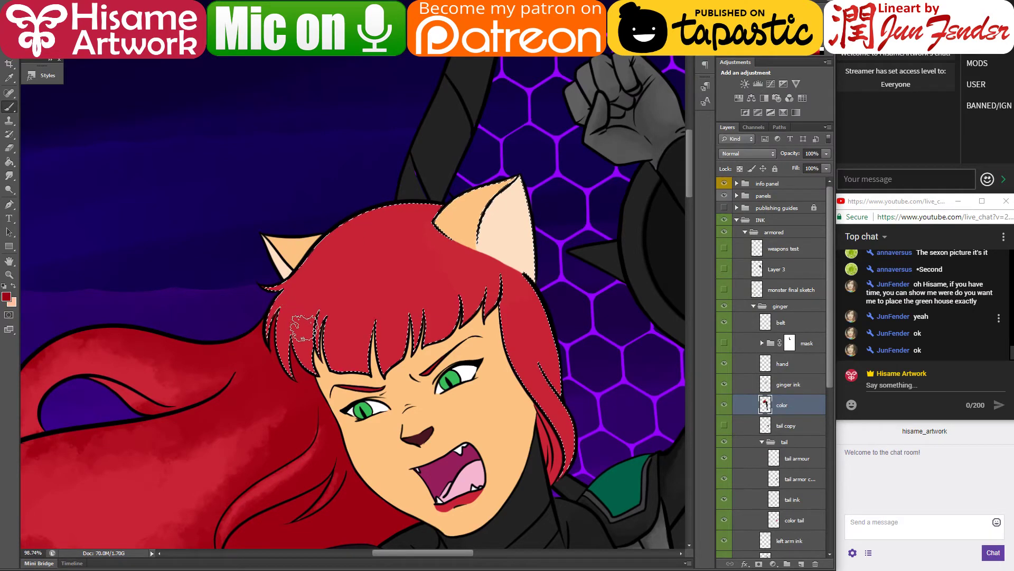
# Step: Try to paint dark red shading across the crown of the hair
pyautogui.moveTo(303, 327)
pyautogui.mouseDown()
pyautogui.moveTo(281, 366)
pyautogui.moveTo(385, 216)
pyautogui.moveTo(334, 253)
pyautogui.moveTo(402, 221)
pyautogui.moveTo(345, 242)
pyautogui.mouseUp()
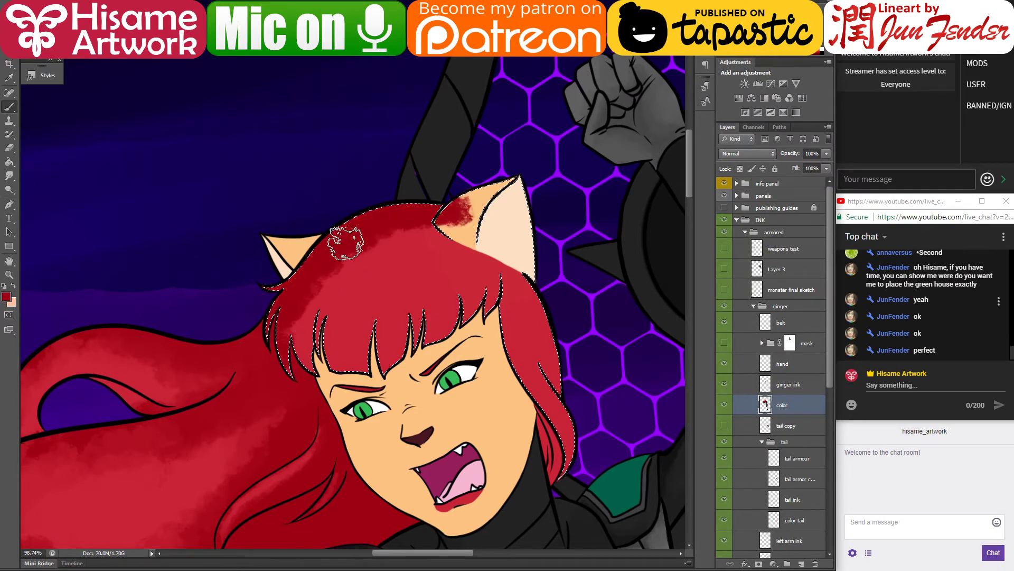
pyautogui.hotkey('ctrl', 'z')
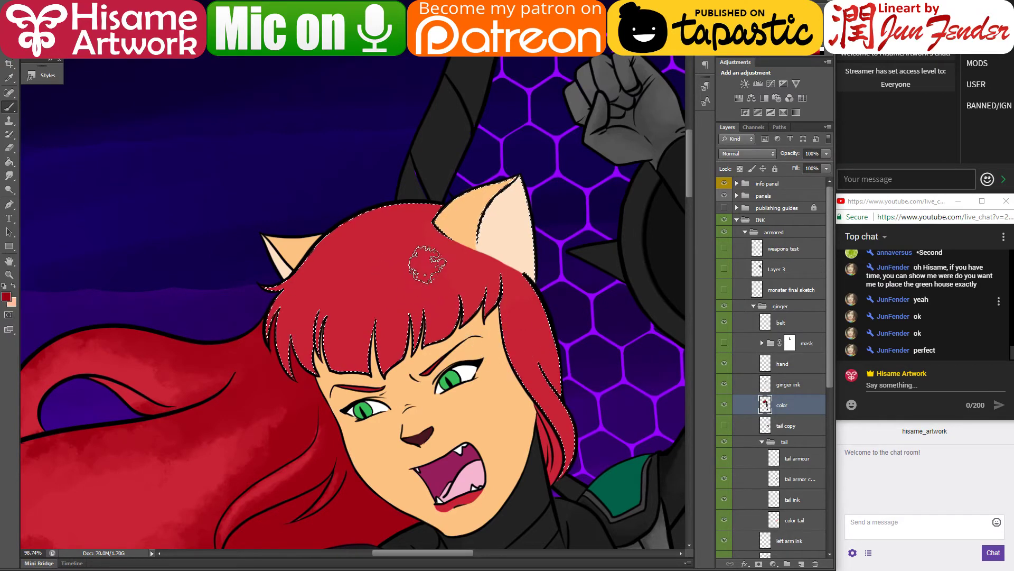
pyautogui.moveTo(425, 256); pyautogui.dragTo(520, 183)
pyautogui.hotkey('ctrl', 'z')
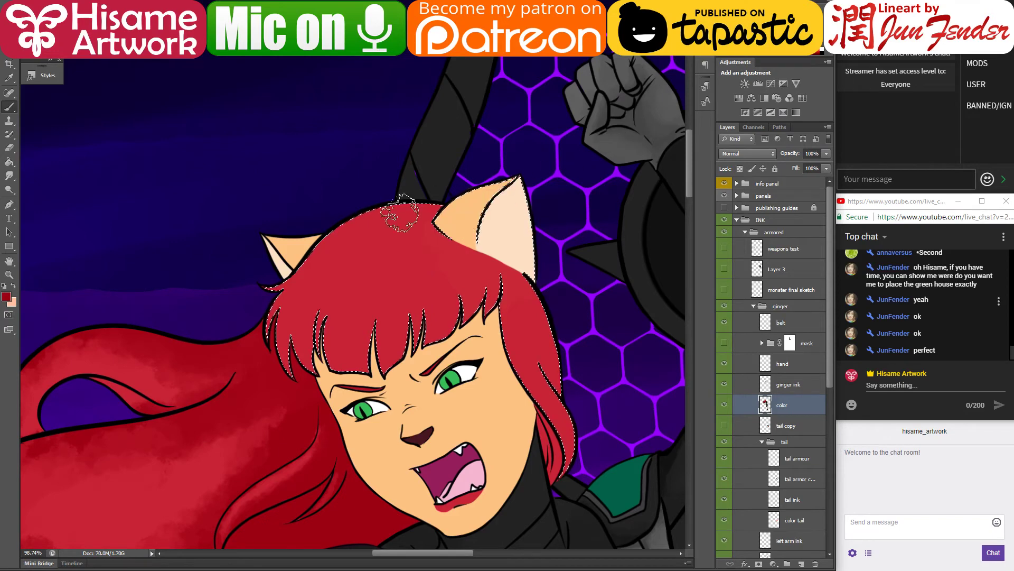
# Step: Restore the selection of the head hair and subtract the large ear's outer and inner areas from it
pyautogui.hotkey('ctrl', 'd')
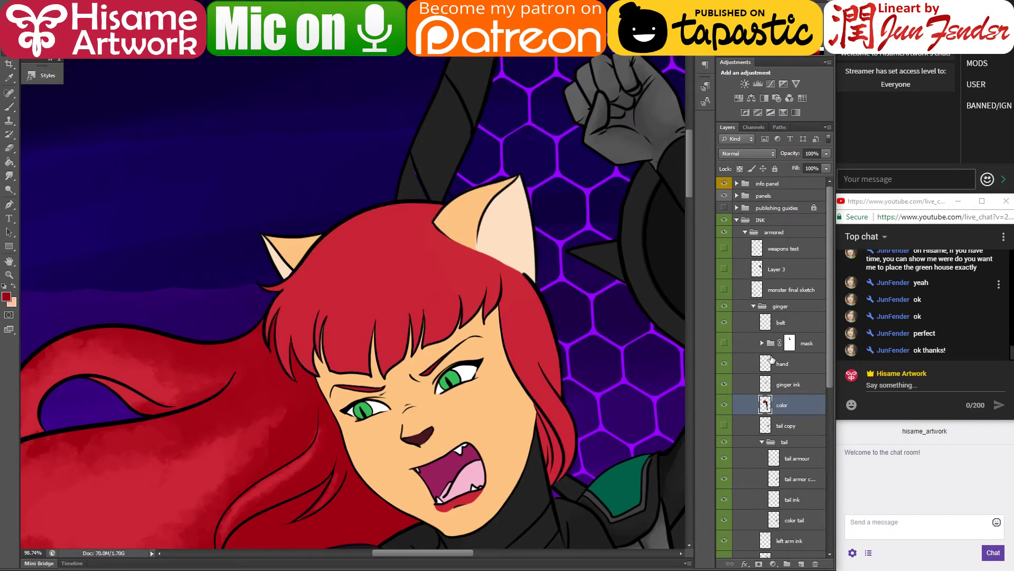
pyautogui.click(445, 280)
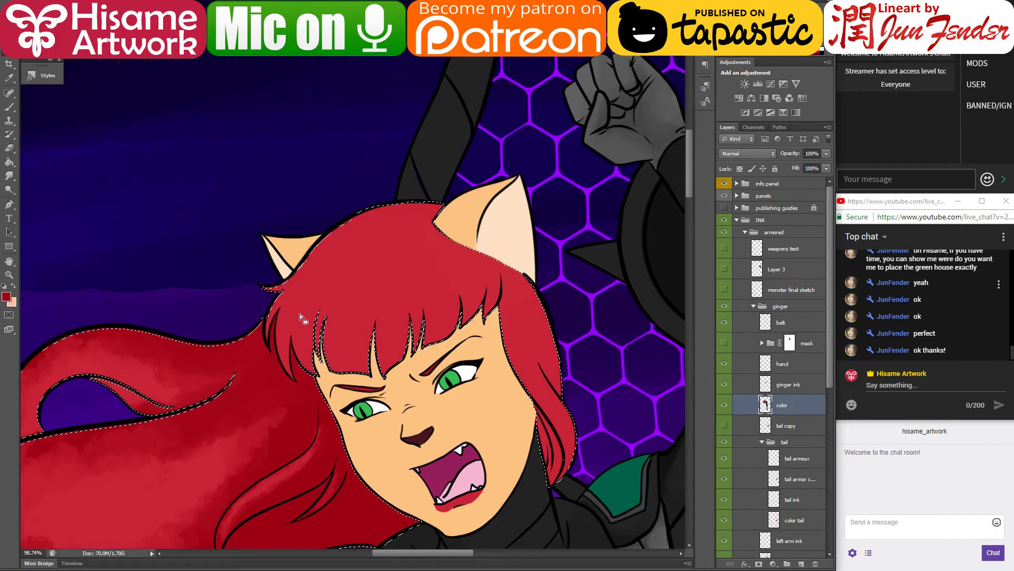
pyautogui.hotkey('ctrl', 'd')
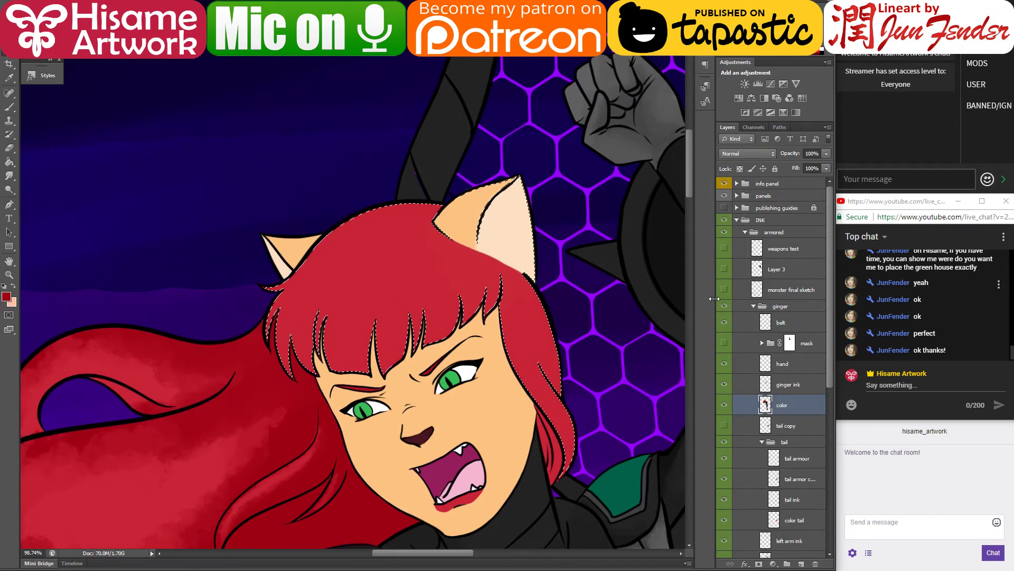
pyautogui.hotkey('ctrl', 'shift', 'd')
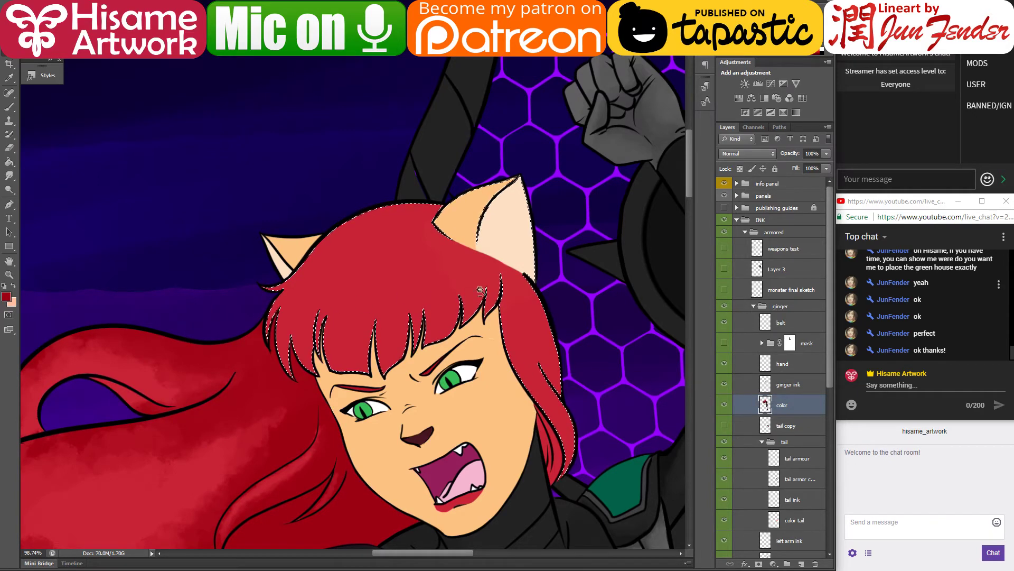
pyautogui.keyDown('alt'); pyautogui.click(467, 221); pyautogui.keyUp('alt')
pyautogui.keyDown('alt'); pyautogui.click(496, 241); pyautogui.keyUp('alt')
# Step: Shade the crown and fringe with dark red and blend sampled lighter red into the middle of the hair
pyautogui.click(9, 107)
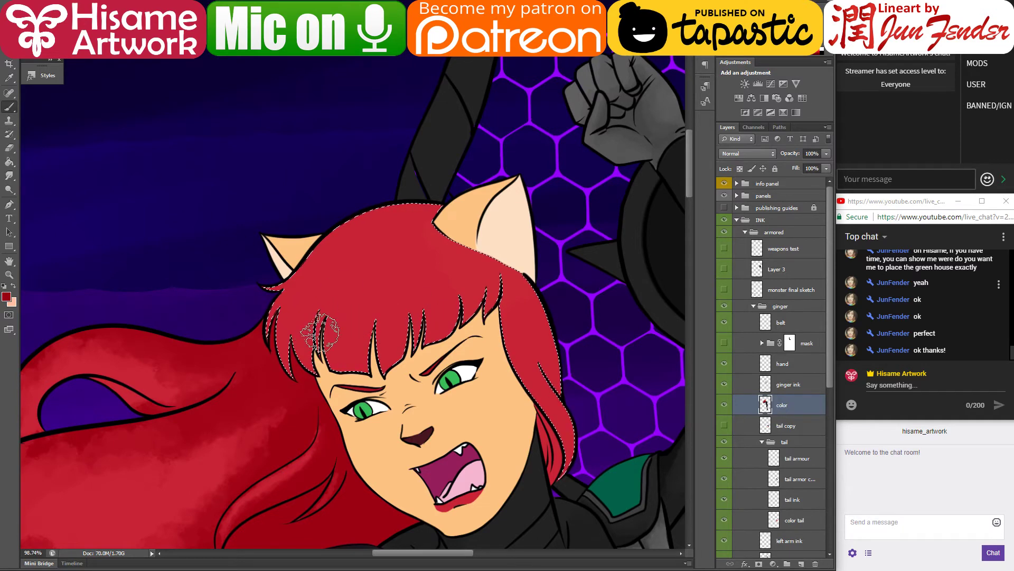
pyautogui.moveTo(322, 264)
pyautogui.mouseDown()
pyautogui.moveTo(405, 197)
pyautogui.moveTo(273, 343)
pyautogui.moveTo(356, 237)
pyautogui.moveTo(406, 219)
pyautogui.moveTo(446, 235)
pyautogui.moveTo(515, 227)
pyautogui.moveTo(385, 261)
pyautogui.moveTo(489, 226)
pyautogui.moveTo(294, 357)
pyautogui.mouseUp()
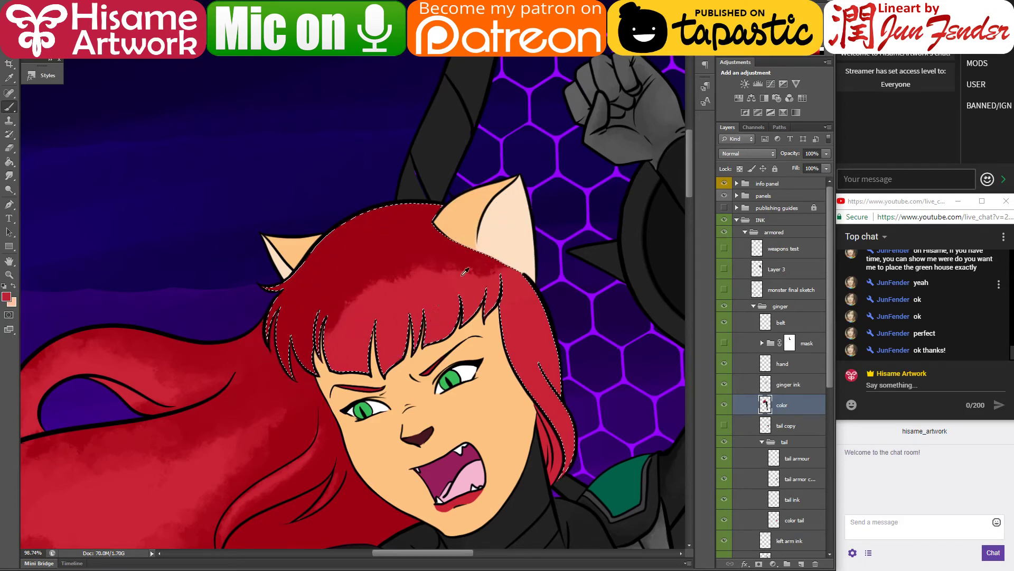
pyautogui.moveTo(466, 271)
pyautogui.mouseDown()
pyautogui.moveTo(439, 266)
pyautogui.moveTo(365, 299)
pyautogui.moveTo(363, 330)
pyautogui.mouseUp()
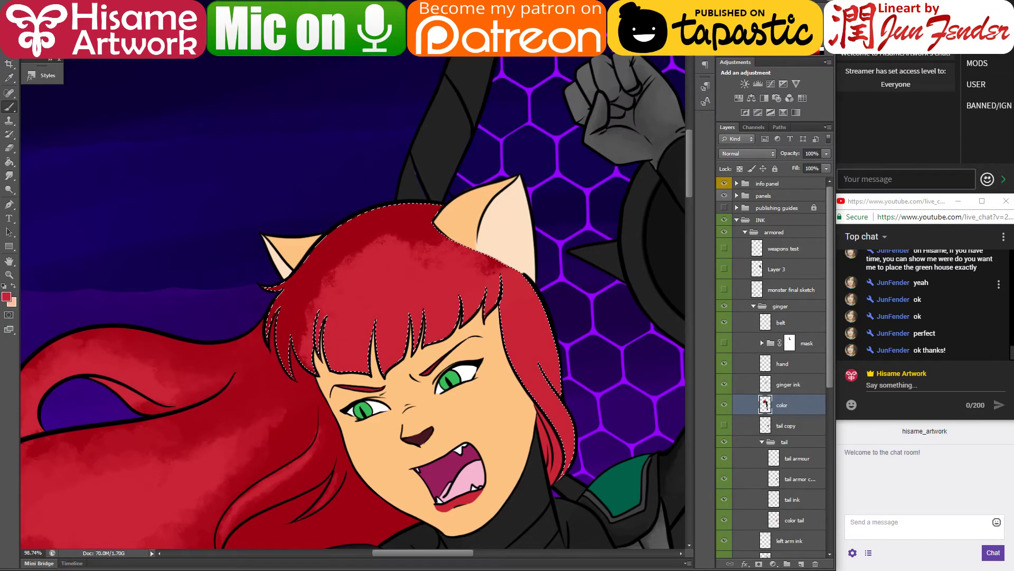
pyautogui.keyDown('alt'); pyautogui.click(424, 226); pyautogui.keyUp('alt')
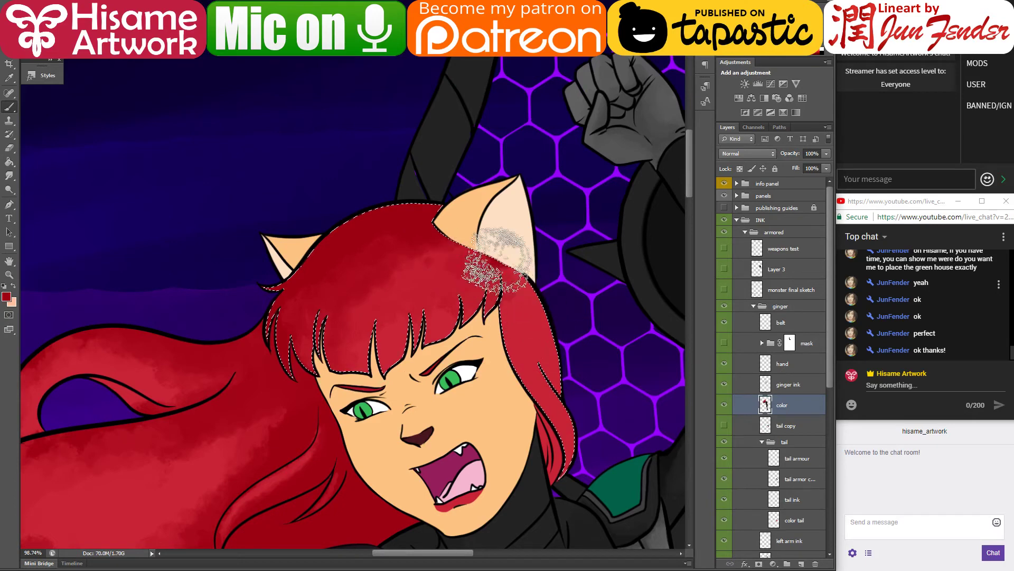
pyautogui.keyDown('alt'); pyautogui.click(393, 256); pyautogui.keyUp('alt')
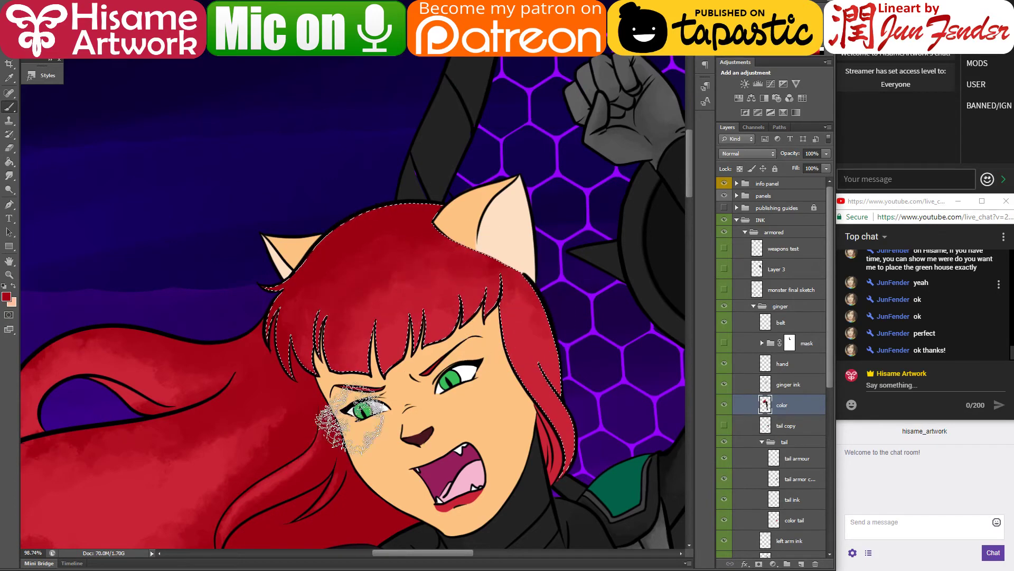
# Step: Shade the side lock beside the cheek with sampled light and dark reds
pyautogui.moveTo(630, 355); pyautogui.dragTo(545, 304)
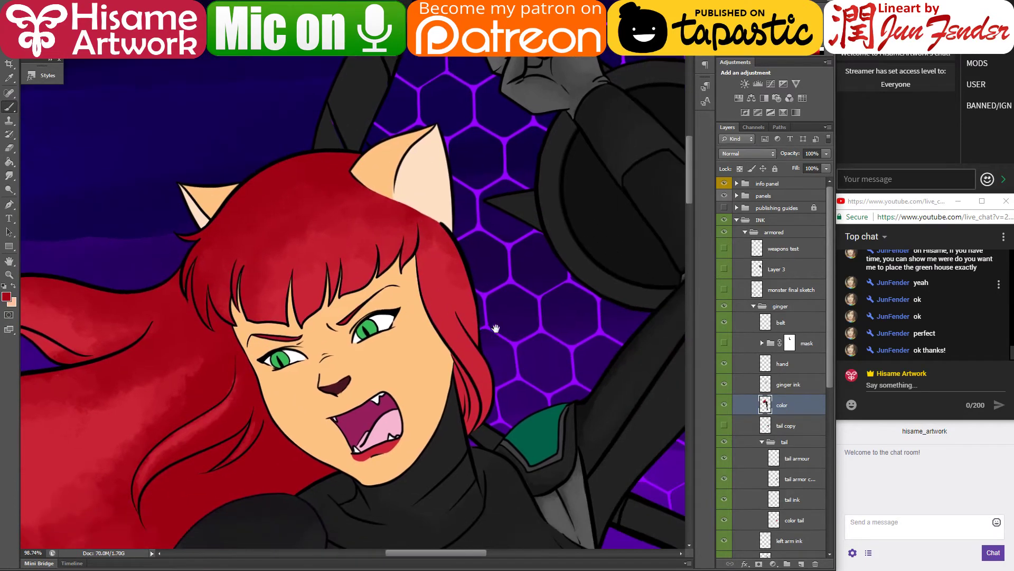
pyautogui.click(431, 237)
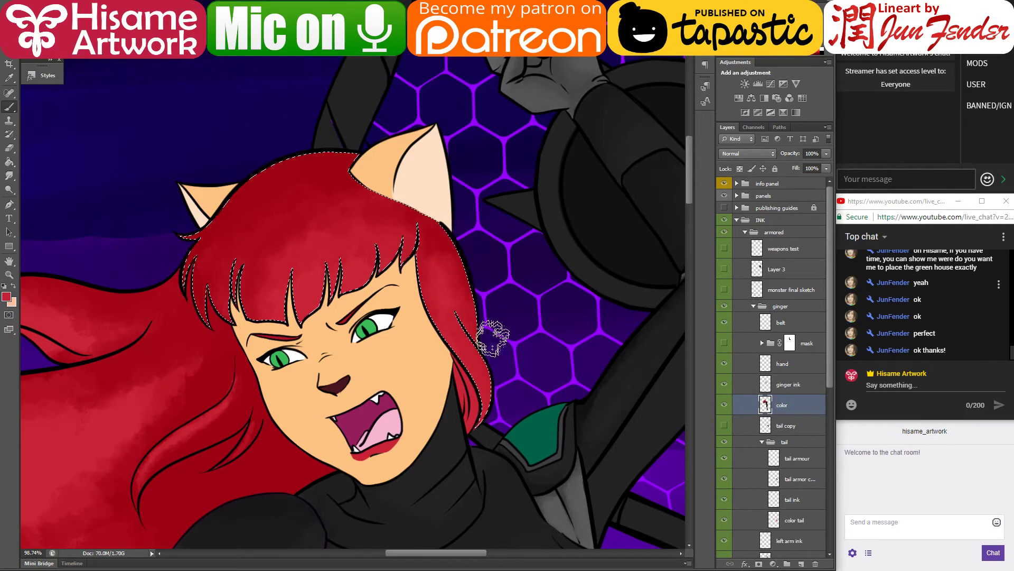
pyautogui.keyDown('alt'); pyautogui.click(441, 232); pyautogui.keyUp('alt')
pyautogui.moveTo(459, 244); pyautogui.dragTo(483, 312)
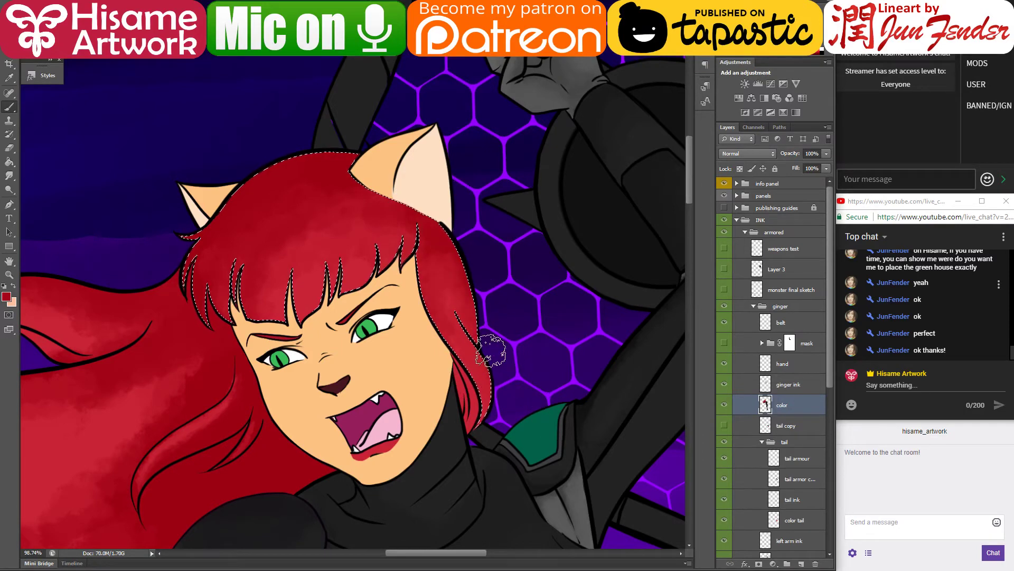
# Step: Paint an orange glow along the side lock's outer edge, blend it with sampled red, deselect and save the file
pyautogui.moveTo(575, 455)
pyautogui.mouseDown()
pyautogui.moveTo(447, 435)
pyautogui.moveTo(434, 396)
pyautogui.moveTo(486, 422)
pyautogui.moveTo(430, 369)
pyautogui.moveTo(363, 168)
pyautogui.moveTo(445, 231)
pyautogui.moveTo(424, 249)
pyautogui.moveTo(484, 292)
pyautogui.moveTo(459, 311)
pyautogui.moveTo(523, 533)
pyautogui.mouseUp()
pyautogui.moveTo(419, 140); pyautogui.dragTo(421, 158)
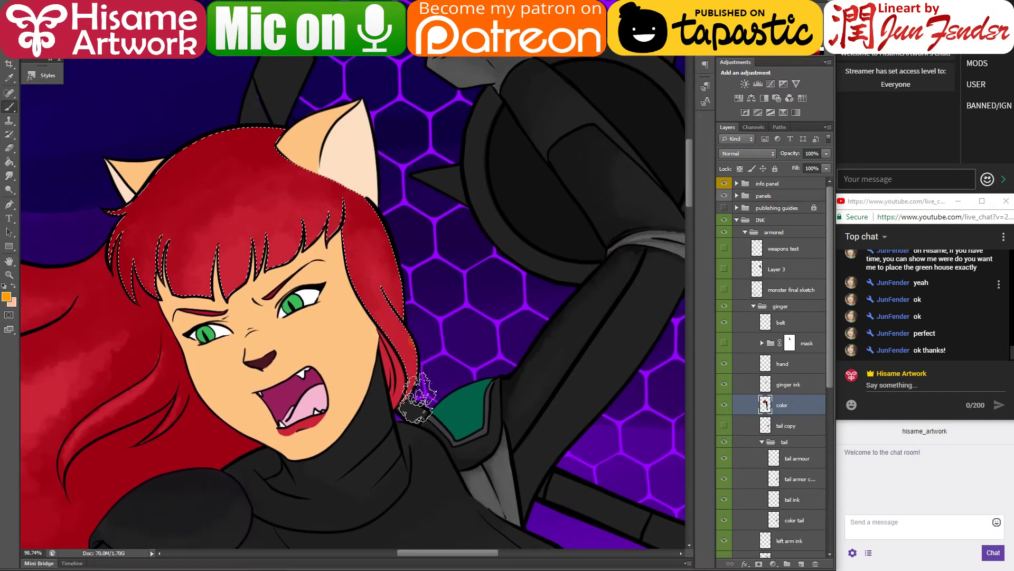
pyautogui.moveTo(416, 343)
pyautogui.mouseDown()
pyautogui.moveTo(399, 395)
pyautogui.moveTo(373, 264)
pyautogui.moveTo(385, 264)
pyautogui.moveTo(403, 325)
pyautogui.moveTo(401, 212)
pyautogui.moveTo(412, 338)
pyautogui.mouseUp()
pyautogui.moveTo(400, 248)
pyautogui.mouseDown()
pyautogui.moveTo(415, 378)
pyautogui.moveTo(388, 302)
pyautogui.mouseUp()
pyautogui.keyDown('alt'); pyautogui.click(408, 340); pyautogui.keyUp('alt')
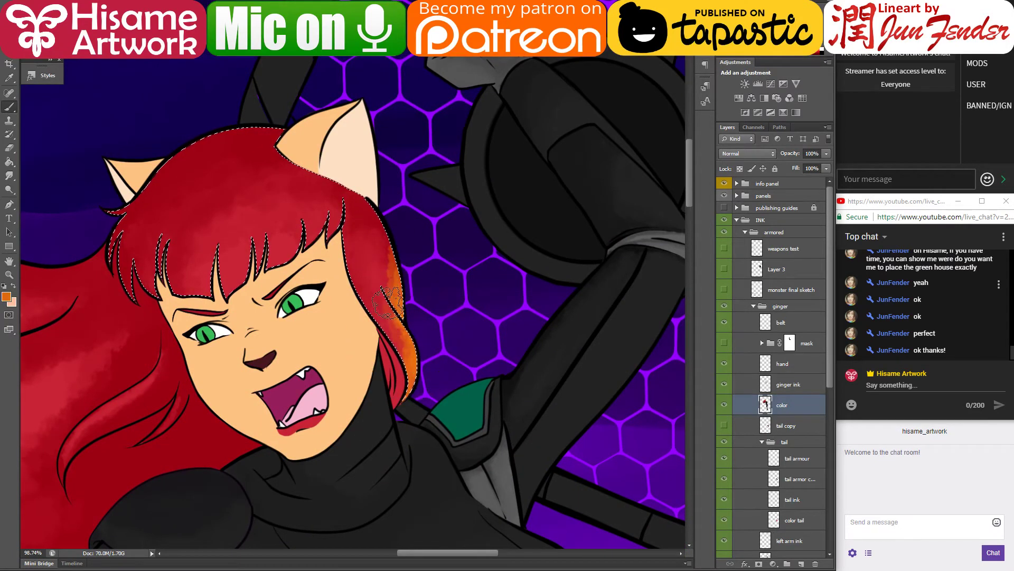
pyautogui.keyDown('alt'); pyautogui.click(378, 245); pyautogui.keyUp('alt')
pyautogui.moveTo(379, 245)
pyautogui.mouseDown()
pyautogui.moveTo(399, 376)
pyautogui.moveTo(377, 284)
pyautogui.moveTo(411, 415)
pyautogui.moveTo(370, 237)
pyautogui.moveTo(381, 341)
pyautogui.mouseUp()
pyautogui.moveTo(585, 403); pyautogui.dragTo(570, 385)
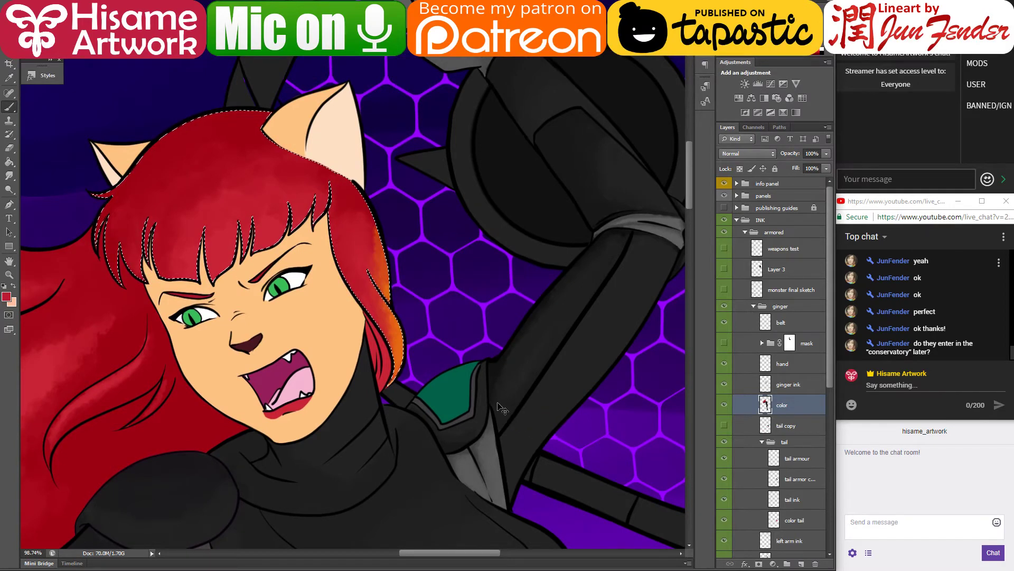
pyautogui.hotkey('ctrl', 'd')
pyautogui.hotkey('ctrl', 's')
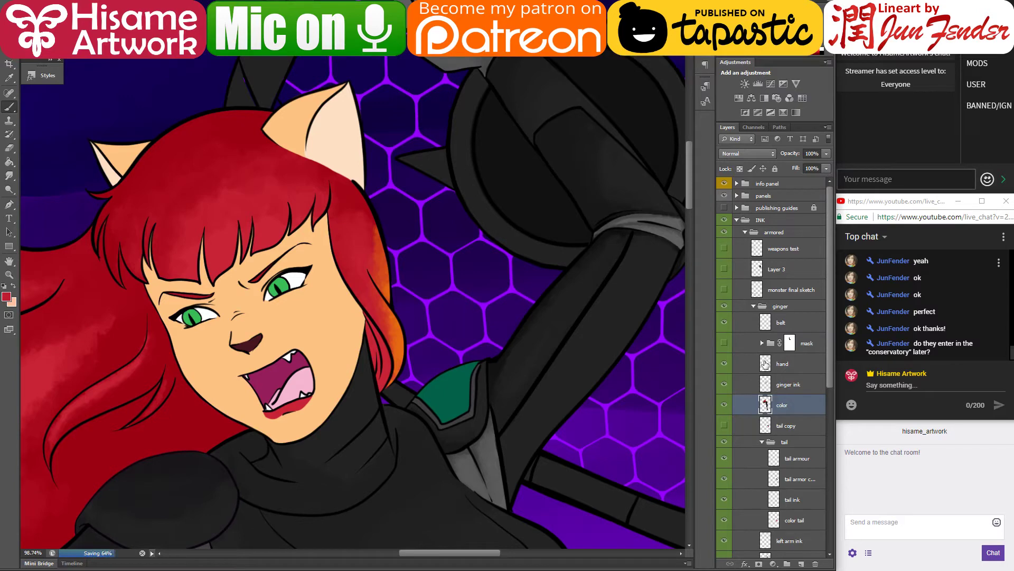
# Step: Select the small hair strands beneath the side lock using the ginger ink layer
pyautogui.click(765, 381)
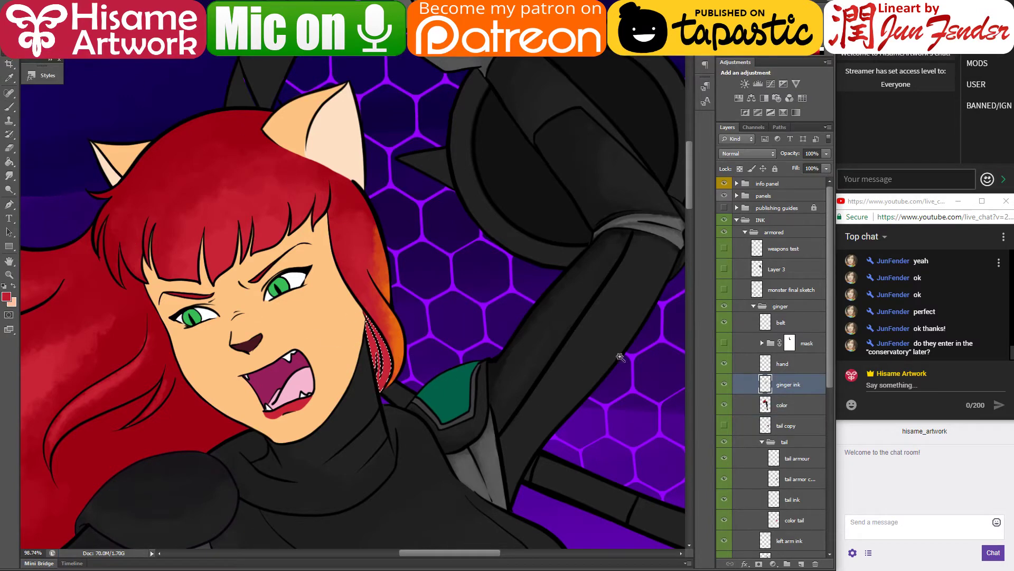
pyautogui.click(765, 405)
pyautogui.keyDown('ctrl'); pyautogui.click(765, 405); pyautogui.keyUp('ctrl')
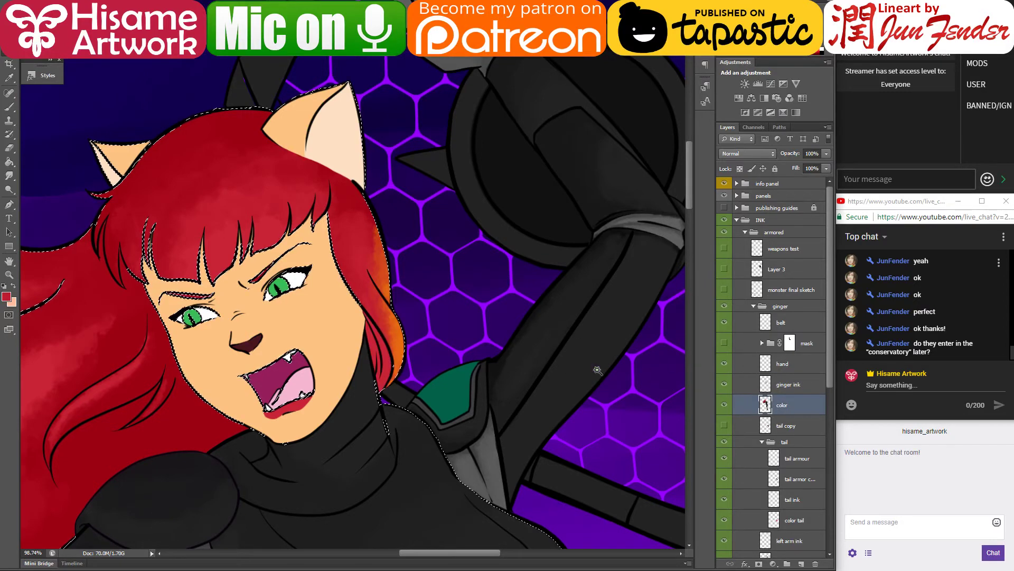
pyautogui.click(786, 384)
pyautogui.hotkey('ctrl', 'z')
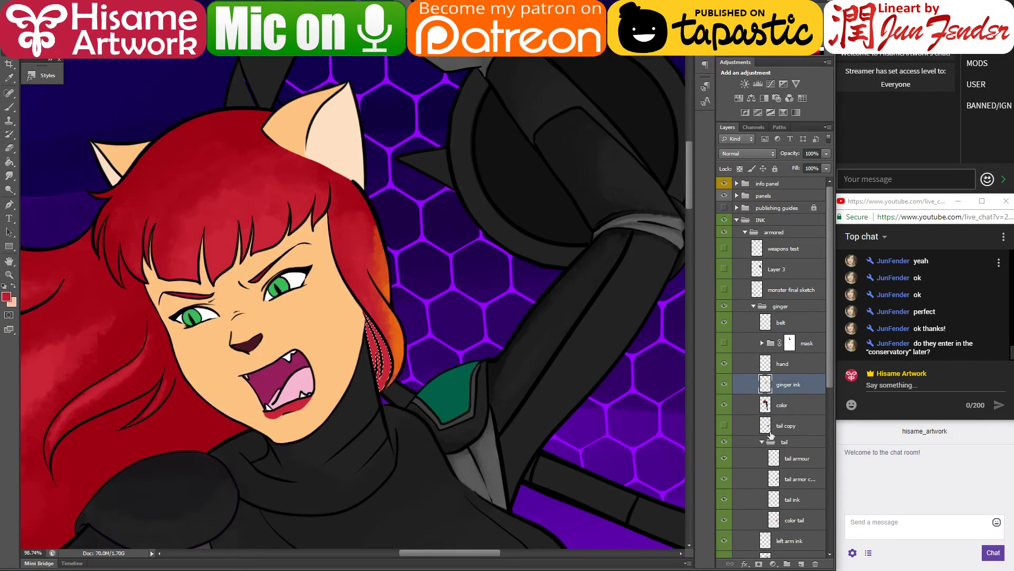
# Step: Paint the selected strands beneath the side lock deep red on the color layer, deselect and save the file
pyautogui.click(786, 405)
pyautogui.press('b')
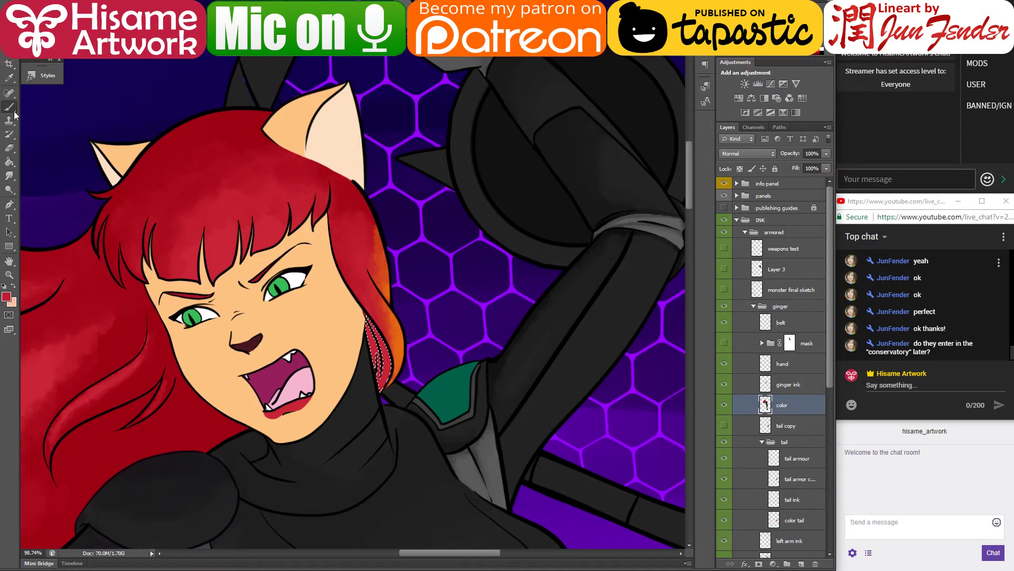
pyautogui.click(7, 297)
pyautogui.click(614, 393)
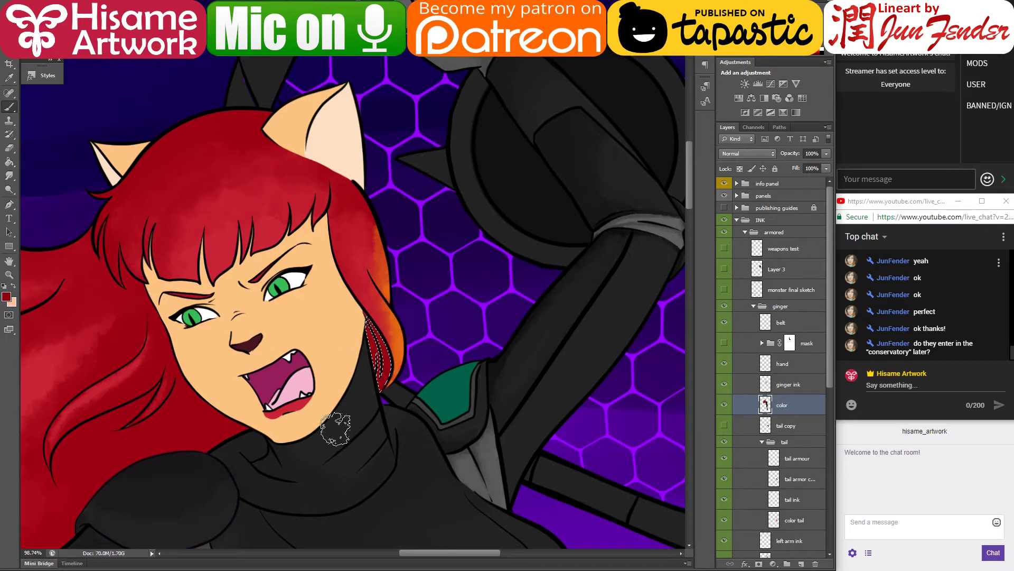
pyautogui.hotkey('ctrl', 'd')
pyautogui.hotkey('ctrl', 's')
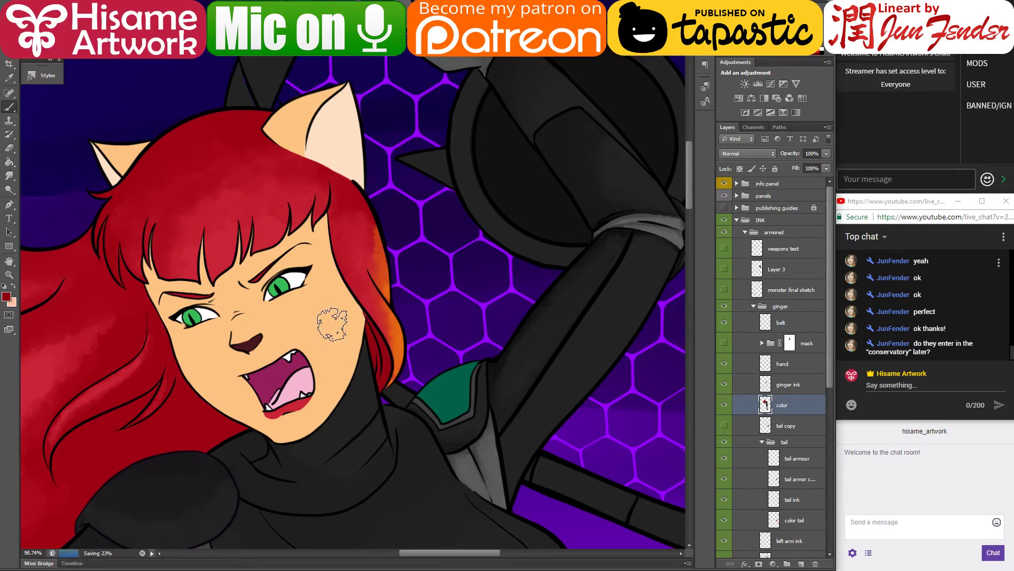
pyautogui.scroll(8, 332, 324)
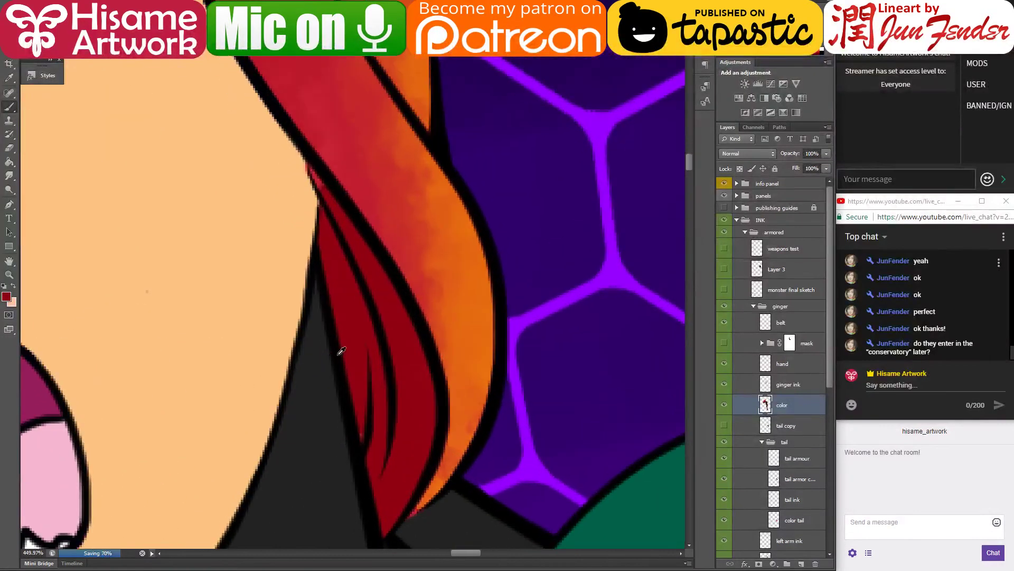
pyautogui.scroll(-1, 340, 351)
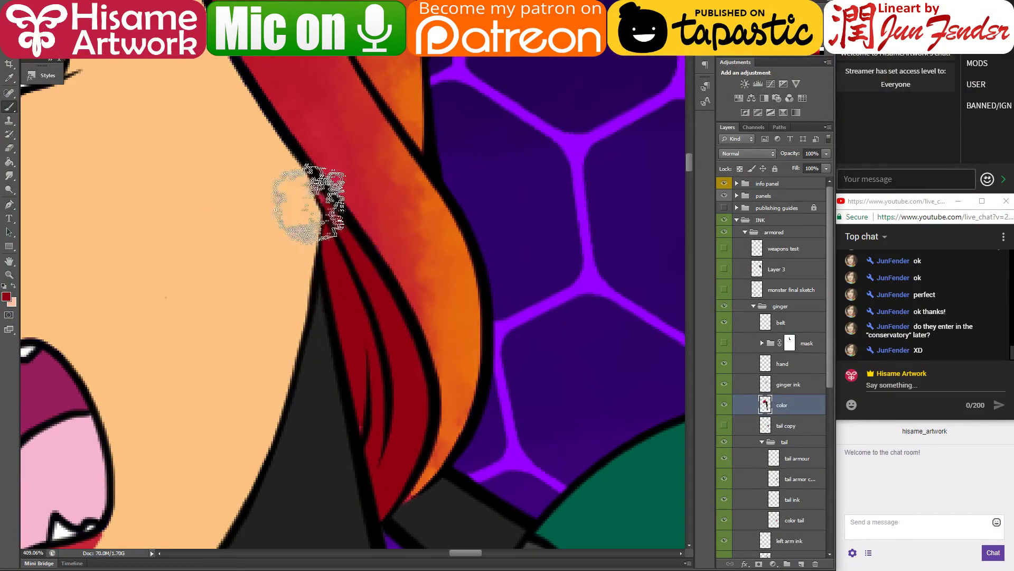
# Step: Shade the small strands beneath the side lock in a darker red using a smaller brush, and save the file
pyautogui.press('[')
pyautogui.press('[')
pyautogui.press('[')
pyautogui.press('[')
pyautogui.press('[')
pyautogui.press('[')
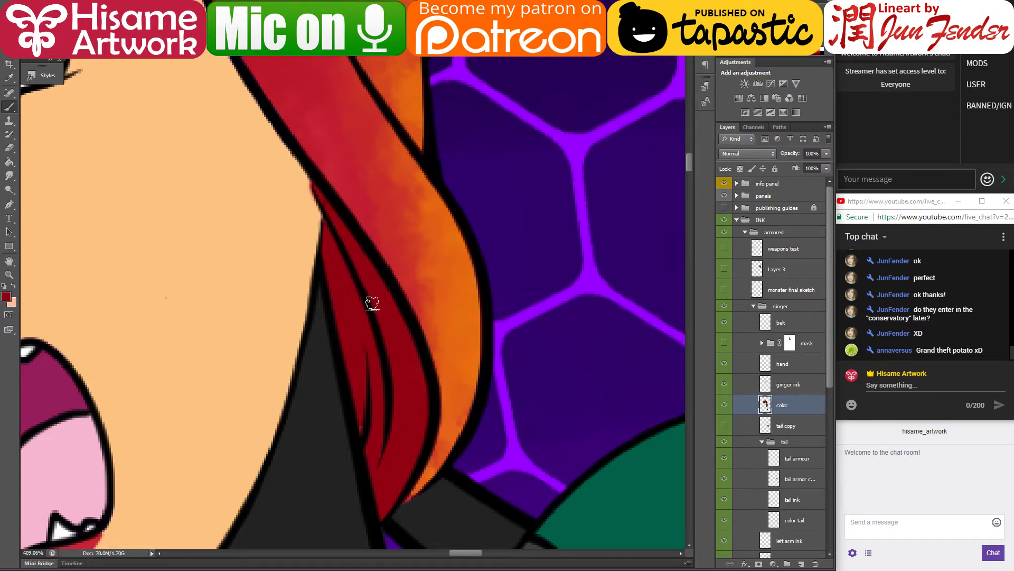
pyautogui.click(6, 296)
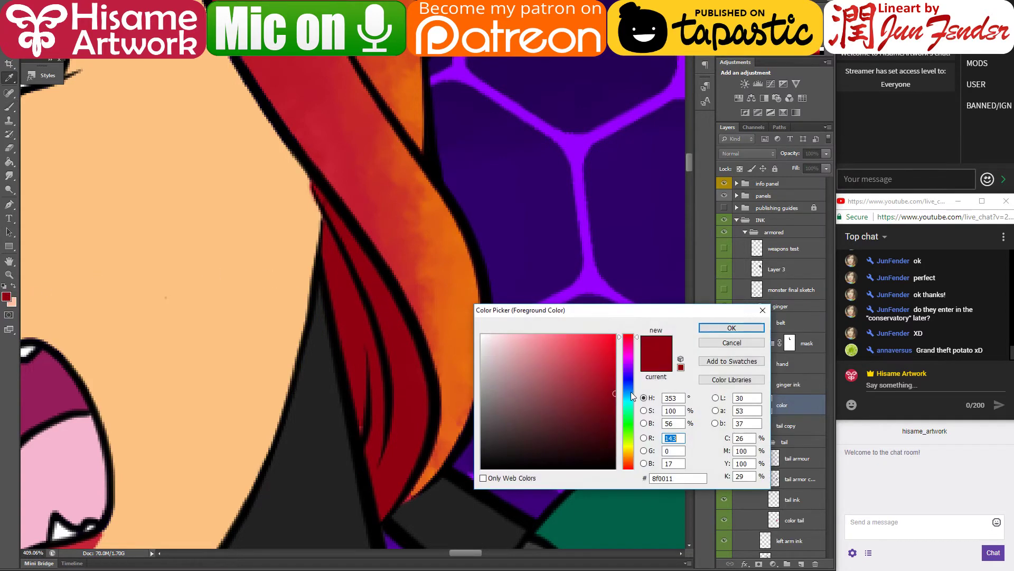
pyautogui.click(618, 406)
pyautogui.click(705, 328)
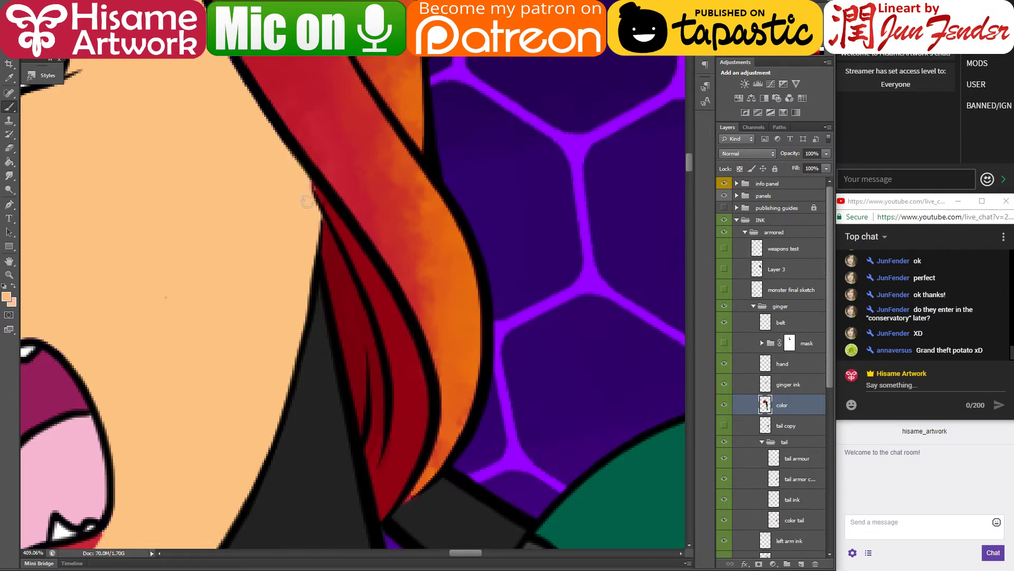
pyautogui.scroll(-7, 347, 500)
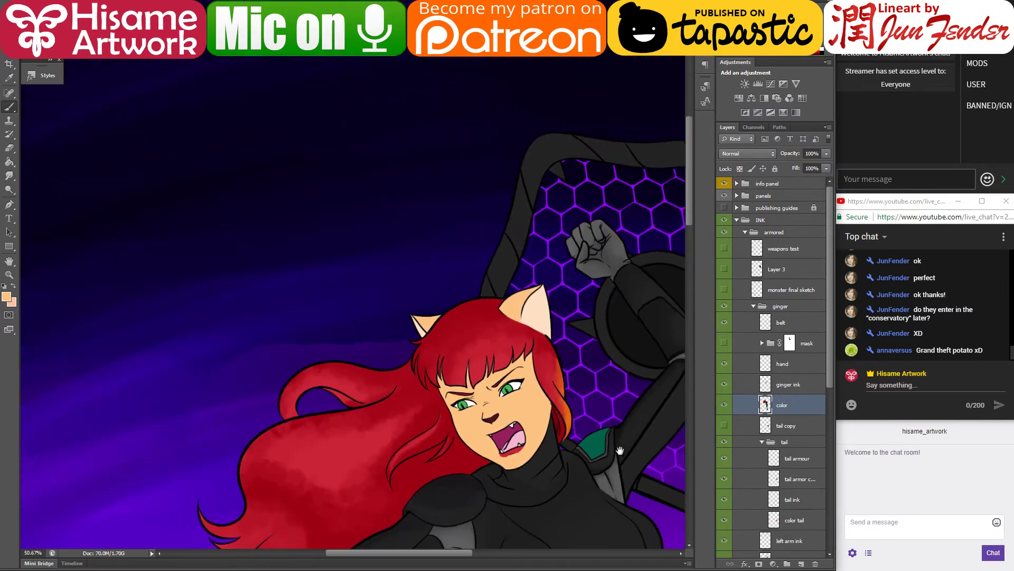
pyautogui.moveTo(620, 450); pyautogui.dragTo(484, 314)
pyautogui.hotkey('ctrl', 's')
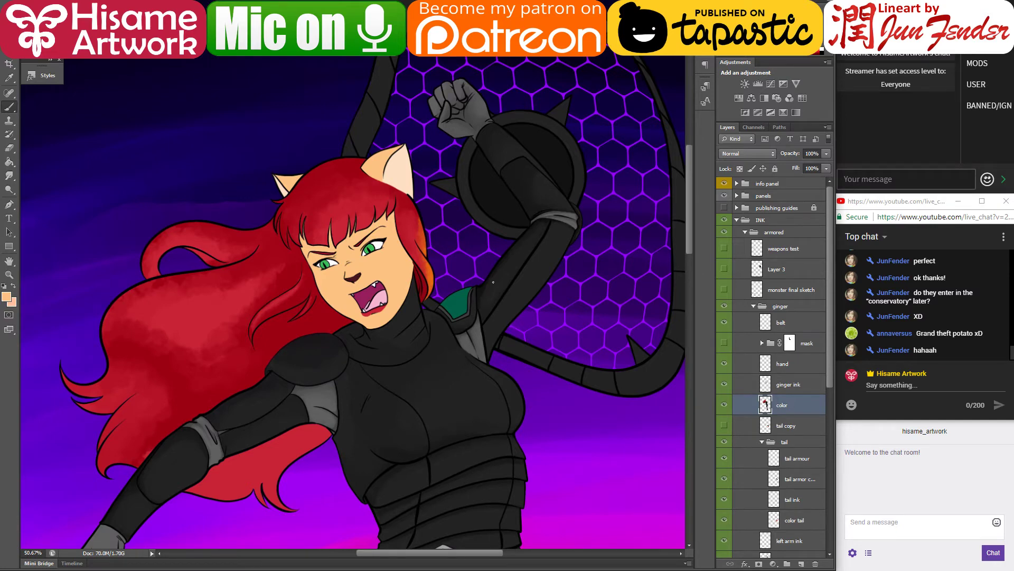
# Step: Select the hair section below the outstretched arm and shade it with red sampled from the main hair
pyautogui.scroll(3, 493, 282)
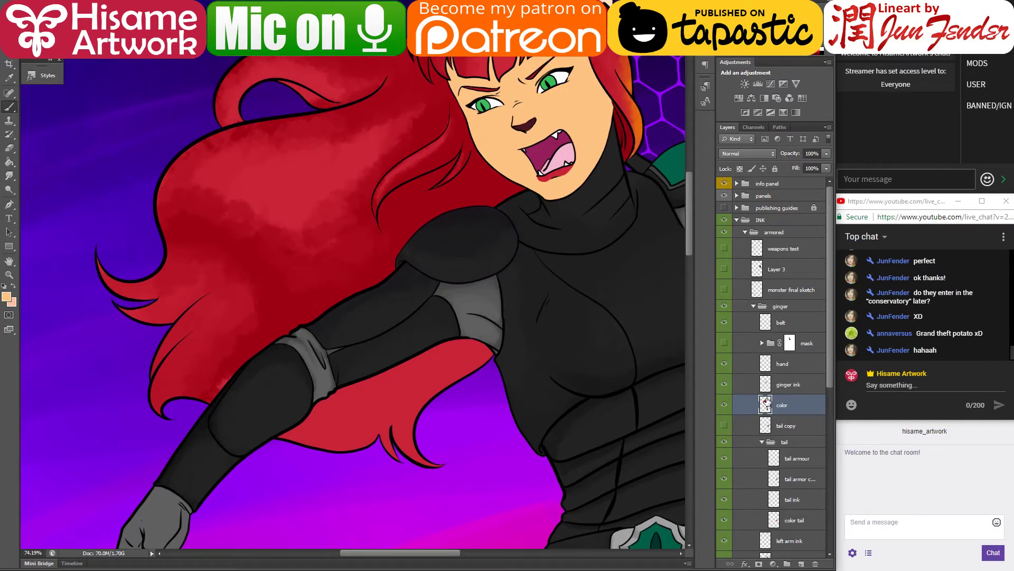
pyautogui.press('w')
pyautogui.click(365, 403)
pyautogui.click(9, 107)
pyautogui.keyDown('alt'); pyautogui.click(248, 239); pyautogui.keyUp('alt')
pyautogui.moveTo(502, 351)
pyautogui.mouseDown()
pyautogui.moveTo(421, 355)
pyautogui.moveTo(277, 445)
pyautogui.moveTo(360, 386)
pyautogui.moveTo(290, 469)
pyautogui.moveTo(293, 434)
pyautogui.mouseUp()
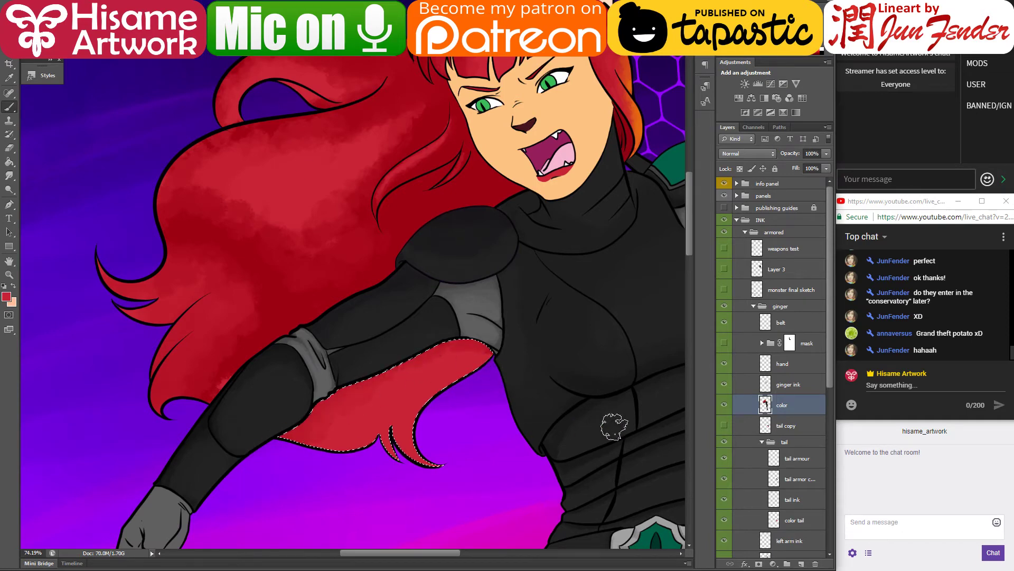
# Step: Paint a glow along the lower edge and tips of the hair section below the arm, using orange sampled from the background
pyautogui.moveTo(354, 404)
pyautogui.mouseDown()
pyautogui.moveTo(594, 268)
pyautogui.moveTo(389, 335)
pyautogui.moveTo(447, 267)
pyautogui.moveTo(505, 104)
pyautogui.mouseUp()
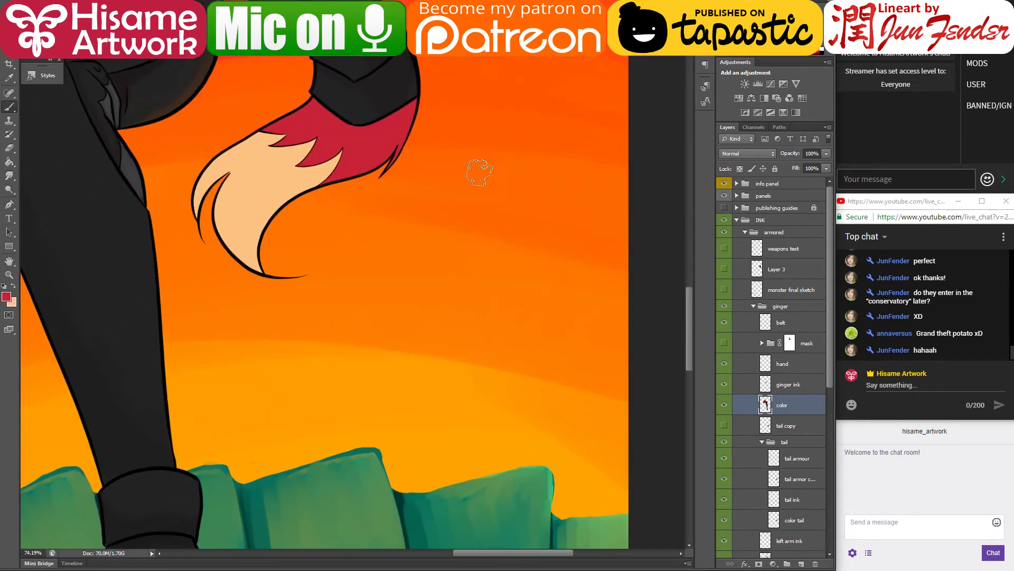
pyautogui.keyDown('alt'); pyautogui.click(402, 388); pyautogui.keyUp('alt')
pyautogui.moveTo(204, 122); pyautogui.dragTo(529, 439)
pyautogui.moveTo(196, 98); pyautogui.dragTo(439, 404)
pyautogui.moveTo(377, 344)
pyautogui.mouseDown()
pyautogui.moveTo(443, 305)
pyautogui.moveTo(311, 409)
pyautogui.moveTo(261, 407)
pyautogui.moveTo(369, 359)
pyautogui.moveTo(237, 391)
pyautogui.moveTo(384, 347)
pyautogui.moveTo(372, 386)
pyautogui.moveTo(401, 406)
pyautogui.moveTo(314, 367)
pyautogui.moveTo(342, 343)
pyautogui.moveTo(439, 323)
pyautogui.moveTo(388, 330)
pyautogui.moveTo(362, 354)
pyautogui.moveTo(364, 407)
pyautogui.mouseUp()
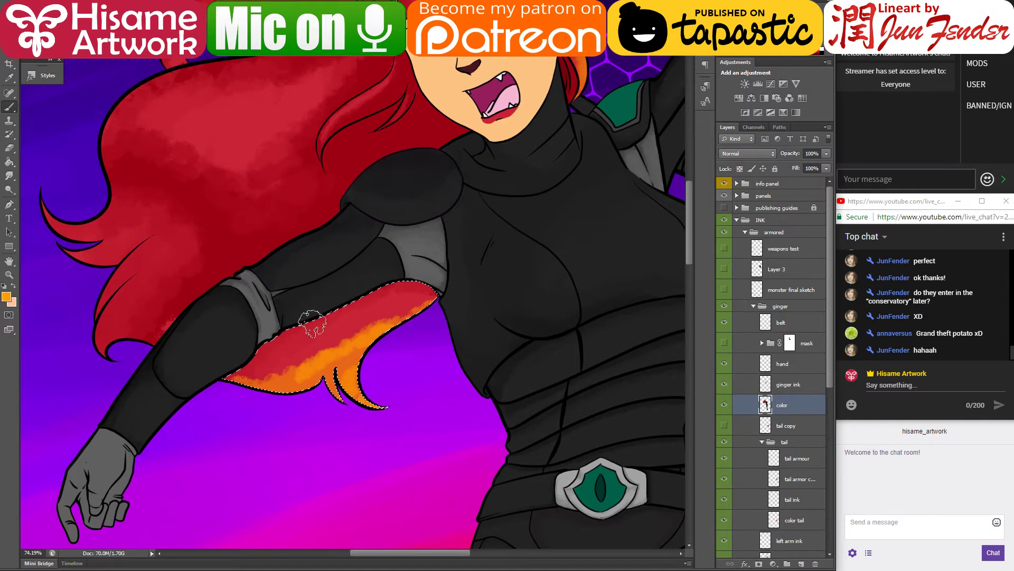
# Step: Blend the glow below the arm into the hair with sampled orange and reds, deselect and save the file
pyautogui.keyDown('alt'); pyautogui.click(304, 375); pyautogui.keyUp('alt')
pyautogui.moveTo(410, 315)
pyautogui.mouseDown()
pyautogui.moveTo(298, 381)
pyautogui.moveTo(278, 362)
pyautogui.moveTo(337, 352)
pyautogui.moveTo(402, 311)
pyautogui.moveTo(311, 356)
pyautogui.moveTo(408, 312)
pyautogui.moveTo(293, 387)
pyautogui.moveTo(299, 412)
pyautogui.mouseUp()
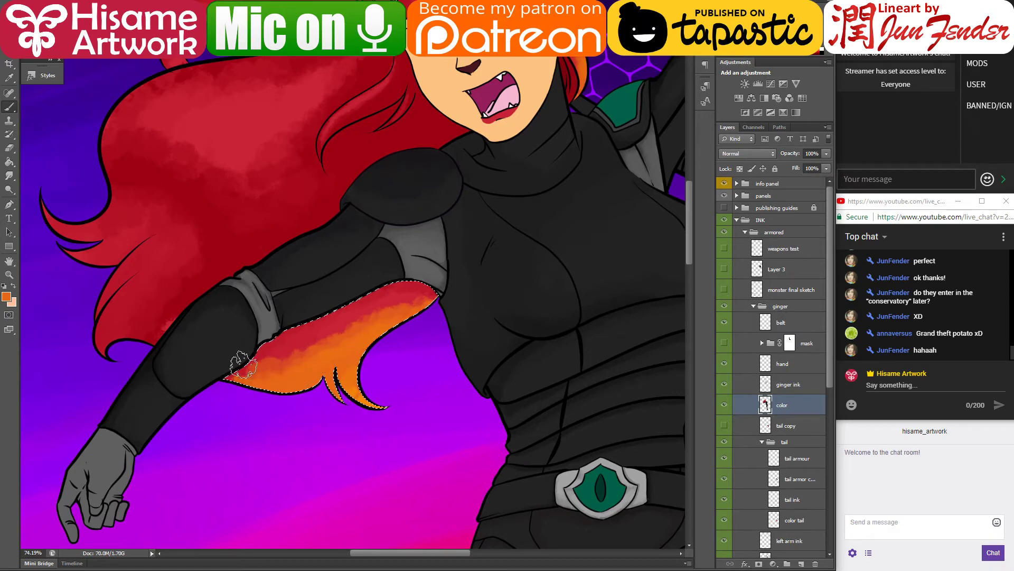
pyautogui.keyDown('alt'); pyautogui.click(423, 298); pyautogui.keyUp('alt')
pyautogui.moveTo(423, 299); pyautogui.dragTo(376, 308)
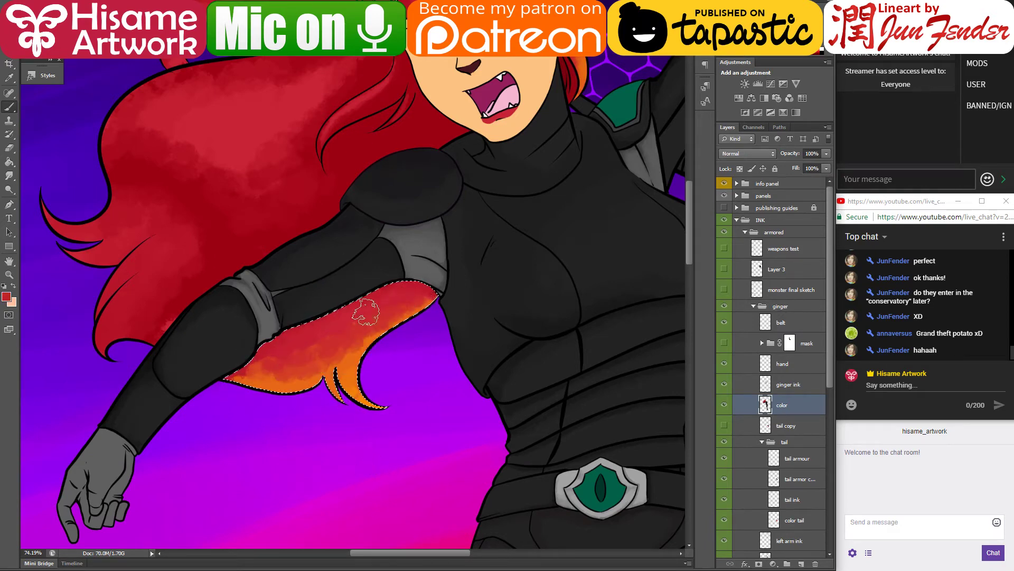
pyautogui.moveTo(247, 373); pyautogui.dragTo(249, 368)
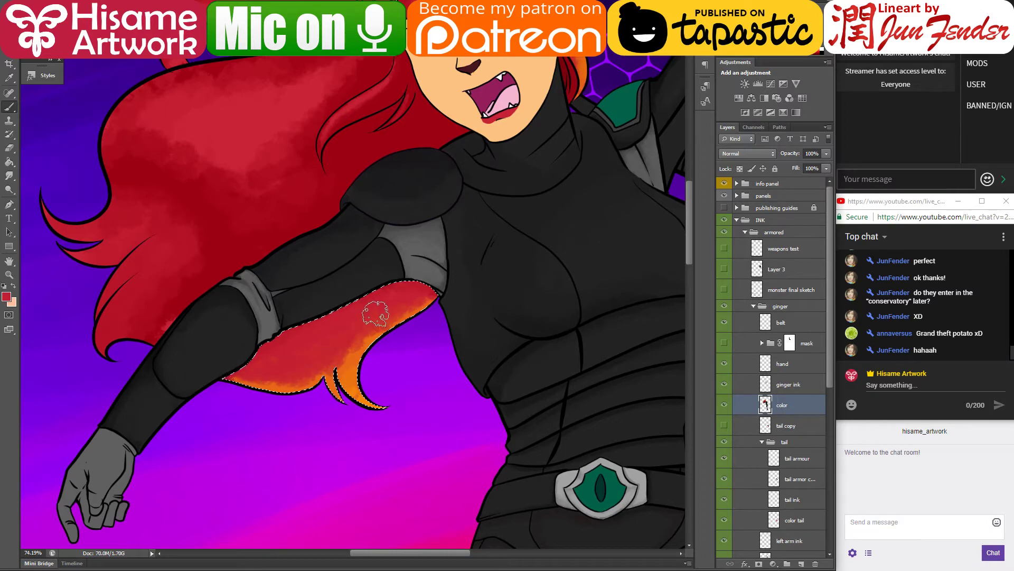
pyautogui.moveTo(487, 300); pyautogui.dragTo(426, 364)
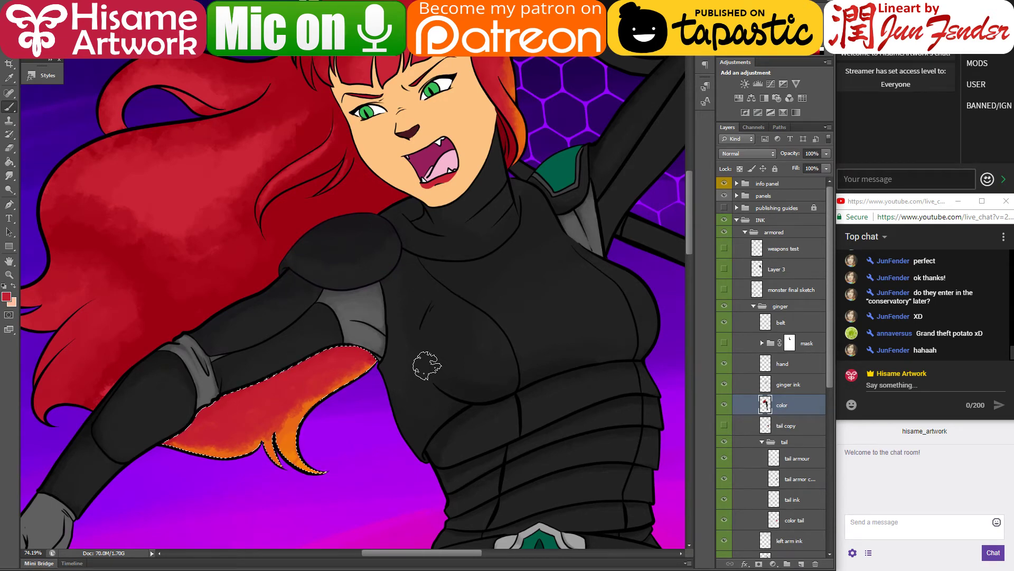
pyautogui.hotkey('ctrl', 'd')
pyautogui.hotkey('ctrl', 's')
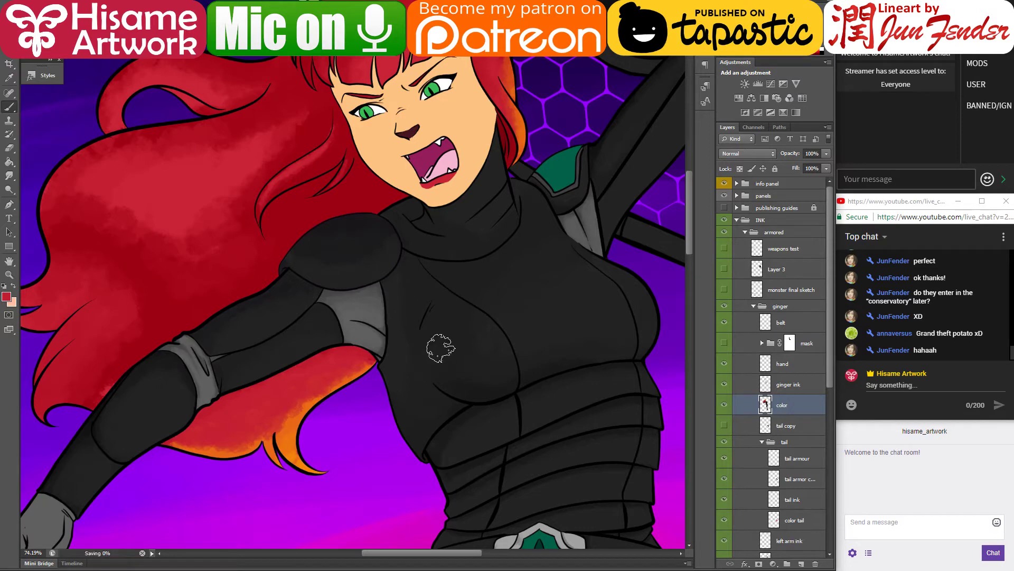
# Step: Sample the hair's orange, select the main hair sections from the ginger ink layer and return to the color layer with the Brush
pyautogui.scroll(-3, 391, 457)
pyautogui.scroll(5, 264, 488)
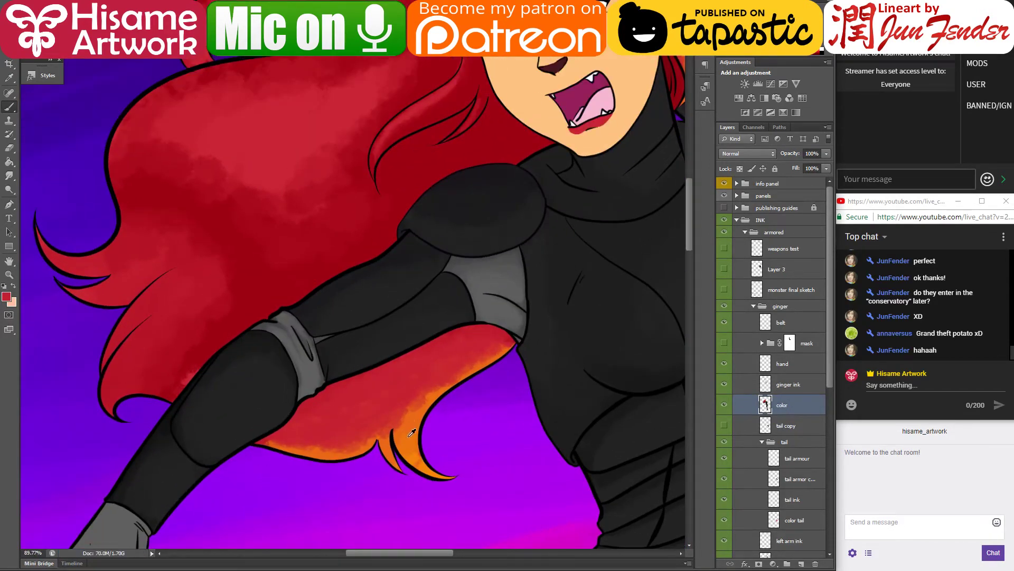
pyautogui.keyDown('alt'); pyautogui.click(410, 435); pyautogui.keyUp('alt')
pyautogui.keyDown('ctrl'); pyautogui.click(766, 402); pyautogui.keyUp('ctrl')
pyautogui.hscroll(-4, 350, 331)
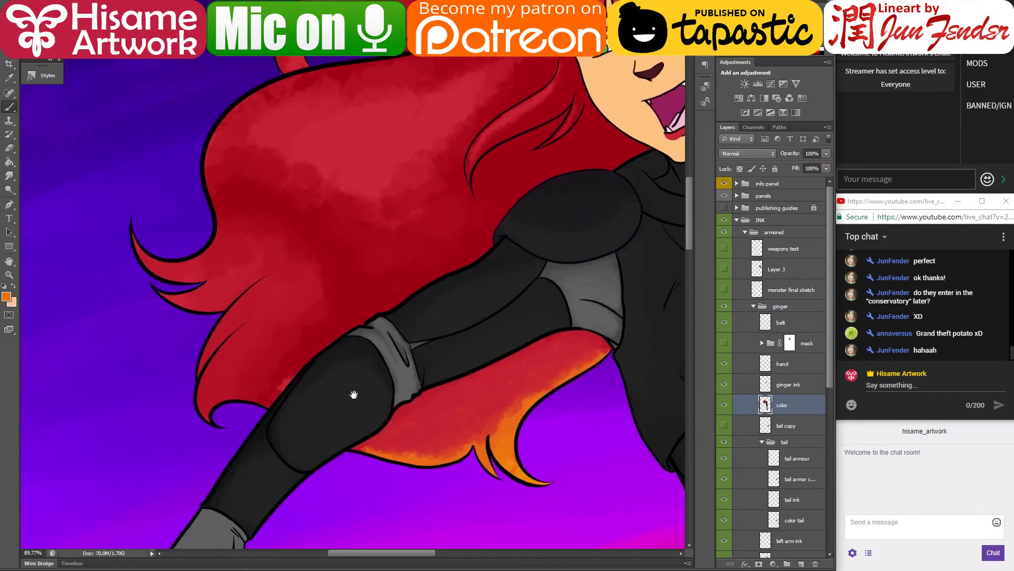
pyautogui.hotkey('alt', ']')
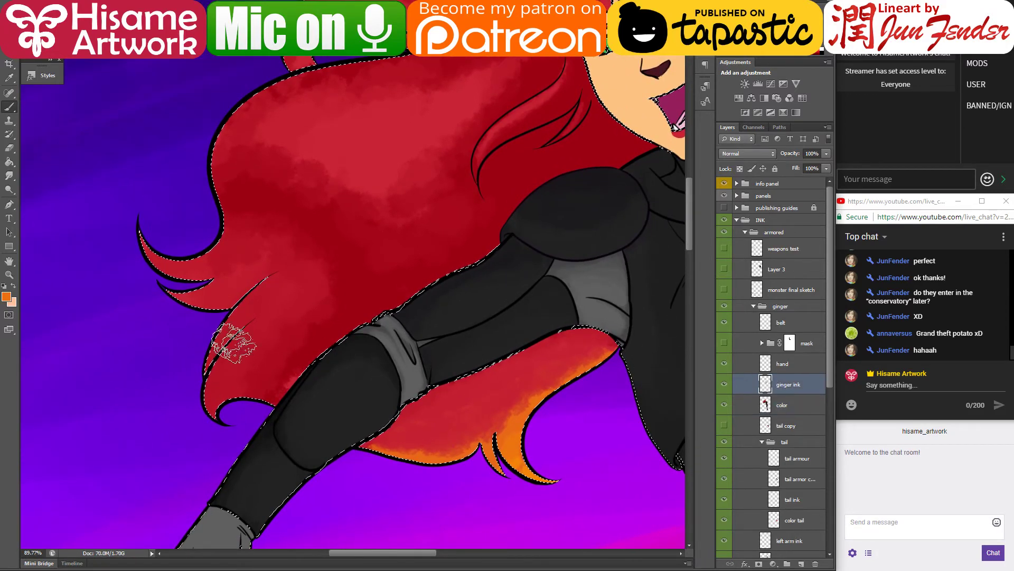
pyautogui.click(273, 305)
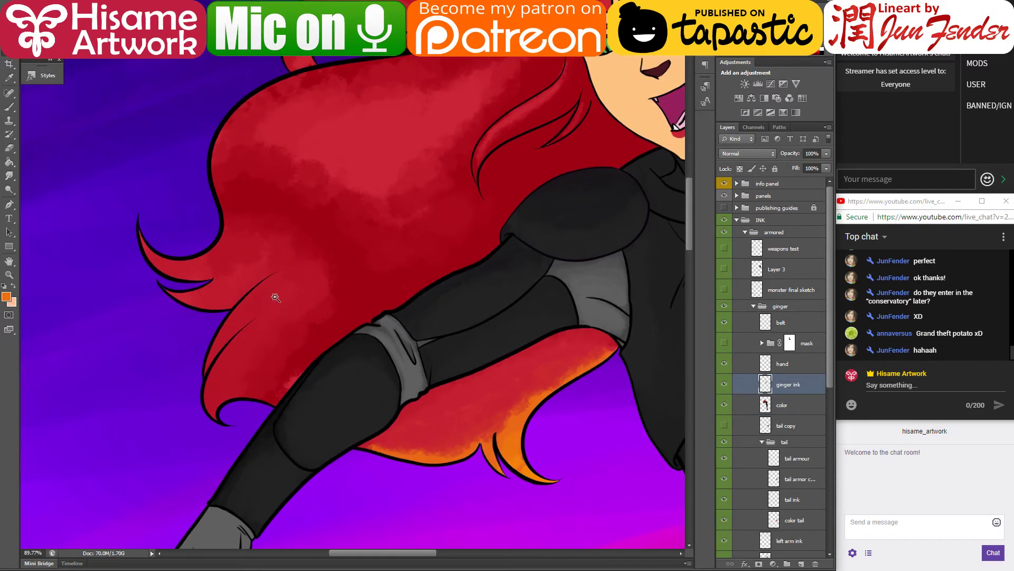
pyautogui.keyDown('shift'); pyautogui.click(494, 402); pyautogui.keyUp('shift')
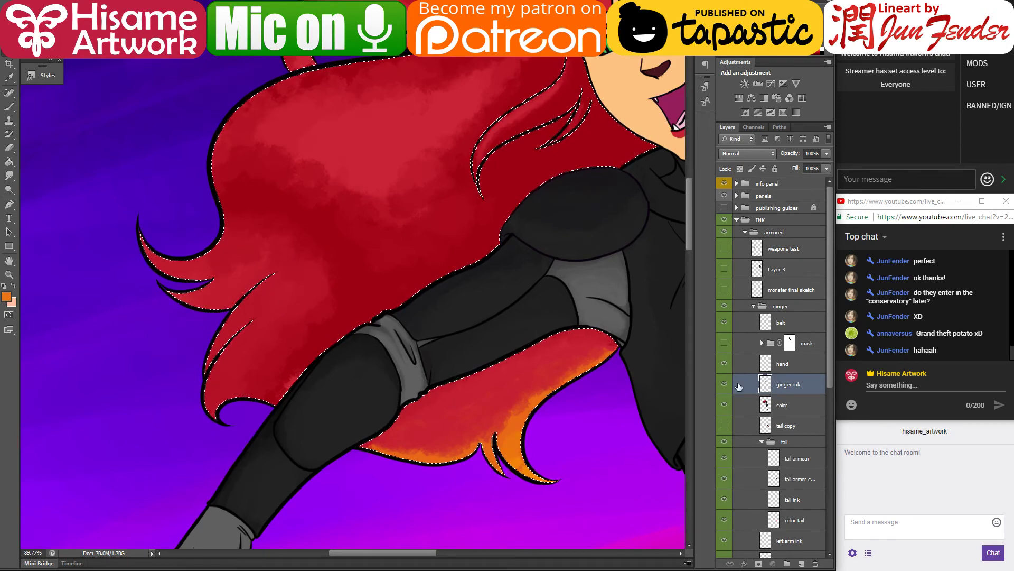
pyautogui.hotkey('alt', '[')
pyautogui.click(9, 108)
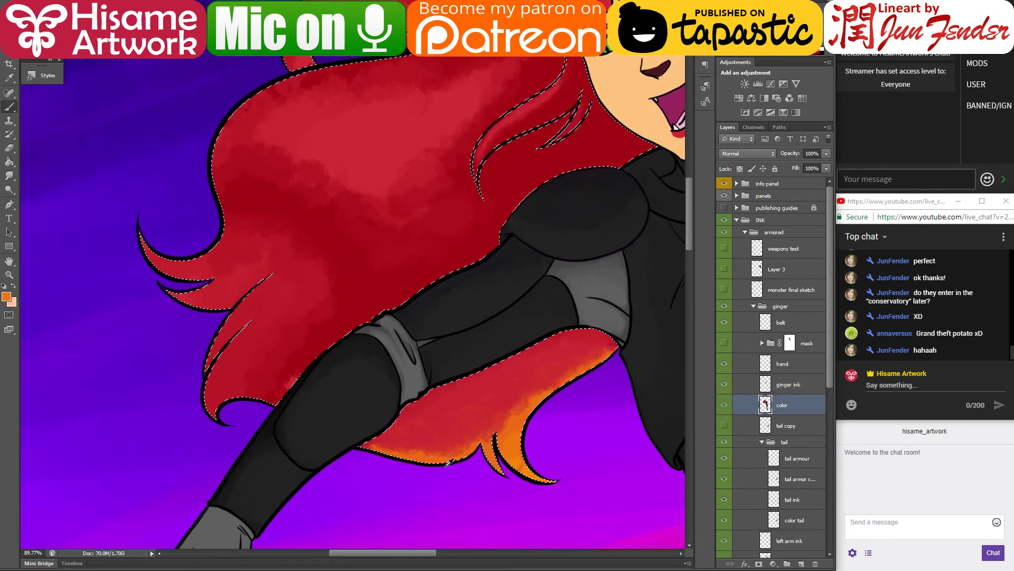
# Step: Paint an orange glow on the main hair's lowest tip beside the forearm and blend it with sampled reds
pyautogui.moveTo(353, 418); pyautogui.dragTo(407, 426)
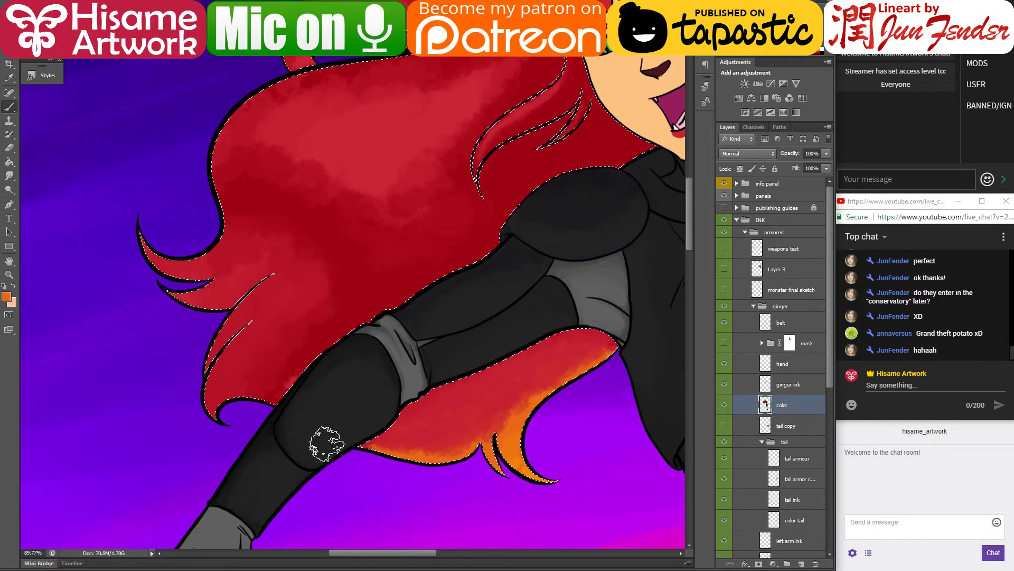
pyautogui.moveTo(291, 385)
pyautogui.mouseDown()
pyautogui.moveTo(180, 418)
pyautogui.moveTo(182, 451)
pyautogui.moveTo(224, 380)
pyautogui.moveTo(278, 388)
pyautogui.moveTo(217, 413)
pyautogui.moveTo(324, 406)
pyautogui.moveTo(313, 363)
pyautogui.moveTo(258, 391)
pyautogui.moveTo(366, 330)
pyautogui.moveTo(318, 391)
pyautogui.moveTo(221, 366)
pyautogui.moveTo(204, 386)
pyautogui.moveTo(331, 357)
pyautogui.moveTo(209, 376)
pyautogui.moveTo(332, 355)
pyautogui.moveTo(323, 324)
pyautogui.moveTo(224, 377)
pyautogui.moveTo(208, 358)
pyautogui.moveTo(285, 369)
pyautogui.moveTo(322, 322)
pyautogui.mouseUp()
pyautogui.keyDown('alt'); pyautogui.click(260, 340); pyautogui.keyUp('alt')
pyautogui.keyDown('alt'); pyautogui.click(364, 310); pyautogui.keyUp('alt')
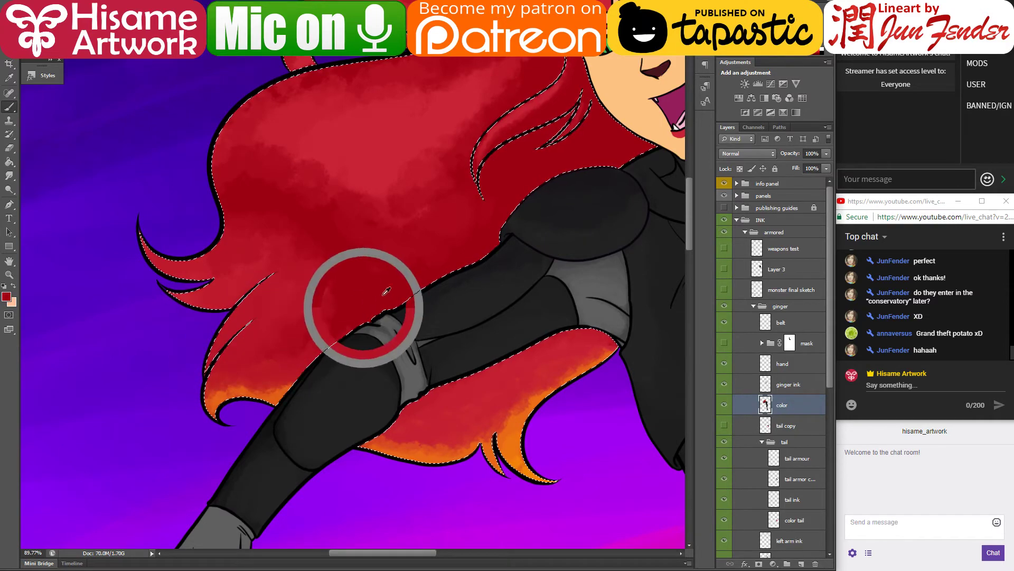
pyautogui.moveTo(306, 359)
pyautogui.mouseDown()
pyautogui.moveTo(210, 357)
pyautogui.moveTo(342, 315)
pyautogui.moveTo(312, 340)
pyautogui.moveTo(300, 320)
pyautogui.moveTo(379, 279)
pyautogui.mouseUp()
pyautogui.keyDown('alt'); pyautogui.click(290, 280); pyautogui.keyUp('alt')
pyautogui.moveTo(309, 322); pyautogui.dragTo(245, 346)
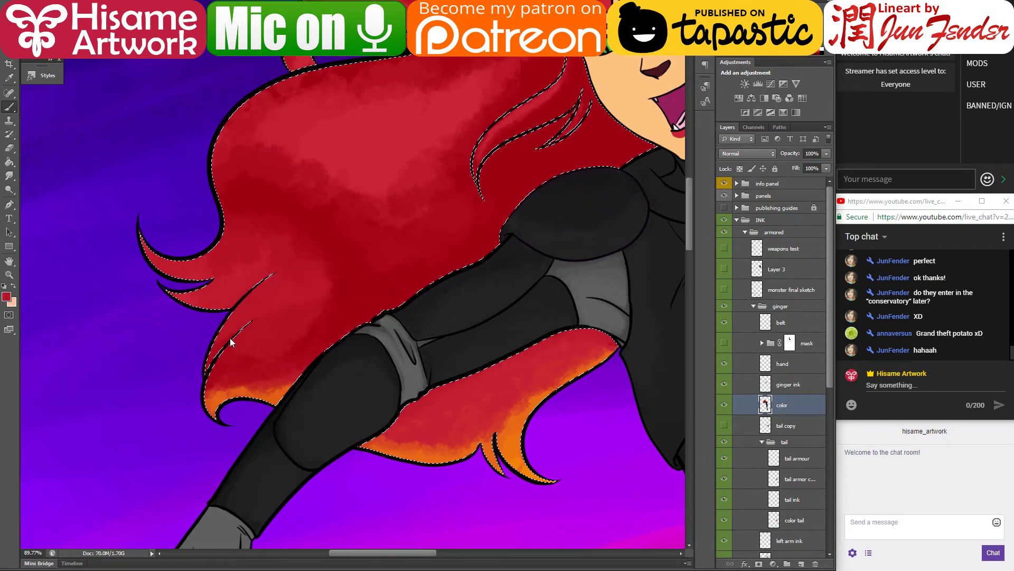
# Step: Refine the transition between the lowest tip's orange glow and the hair above it with resampled orange and reds
pyautogui.keyDown('alt'); pyautogui.click(225, 392); pyautogui.keyUp('alt')
pyautogui.moveTo(199, 407)
pyautogui.mouseDown()
pyautogui.moveTo(279, 386)
pyautogui.moveTo(260, 393)
pyautogui.moveTo(356, 328)
pyautogui.mouseUp()
pyautogui.keyDown('alt'); pyautogui.click(322, 334); pyautogui.keyUp('alt')
pyautogui.moveTo(301, 356); pyautogui.dragTo(196, 392)
pyautogui.keyDown('alt'); pyautogui.click(240, 365); pyautogui.keyUp('alt')
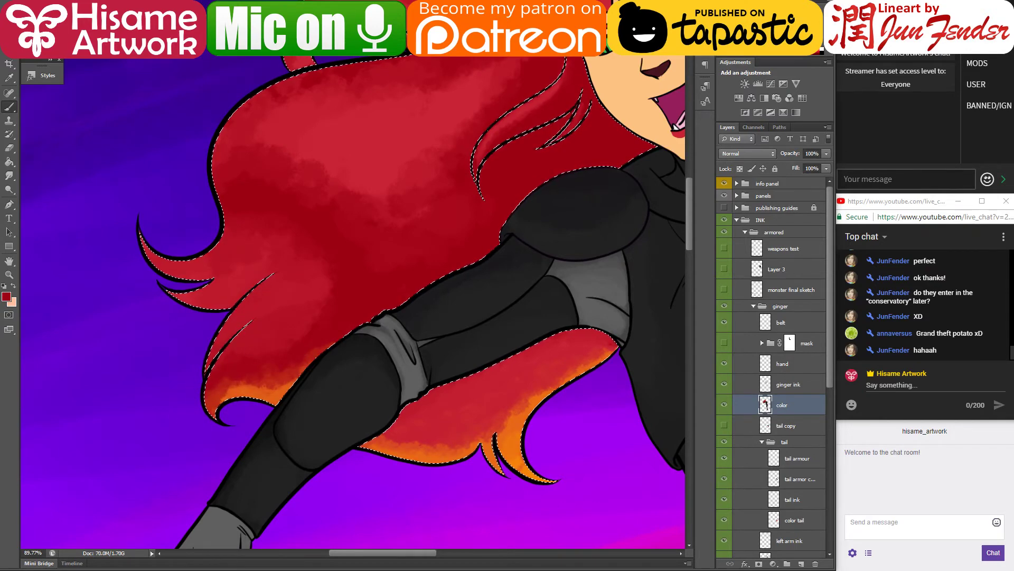
pyautogui.keyDown('alt'); pyautogui.click(216, 388); pyautogui.keyUp('alt')
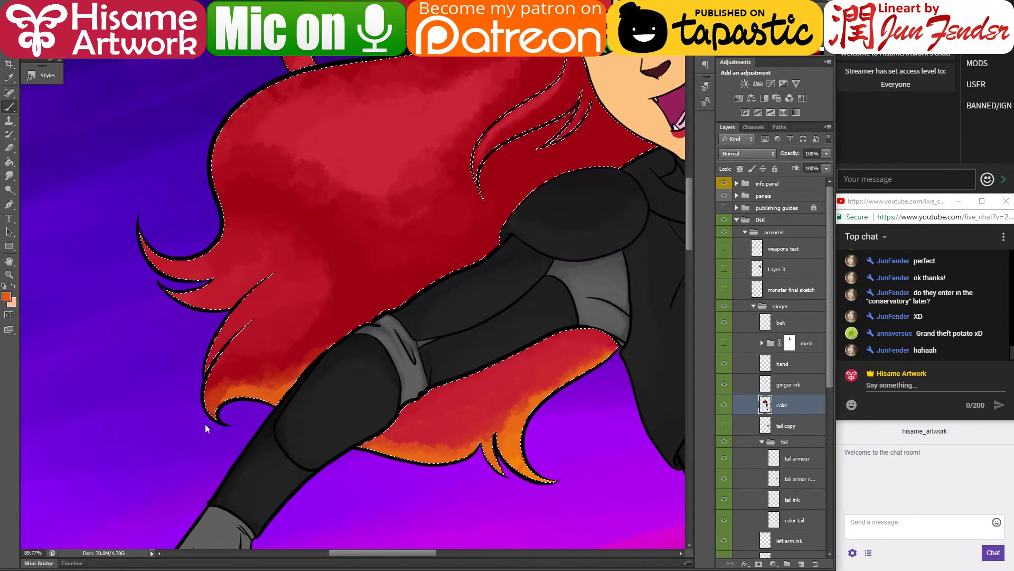
pyautogui.keyDown('alt'); pyautogui.click(228, 363); pyautogui.keyUp('alt')
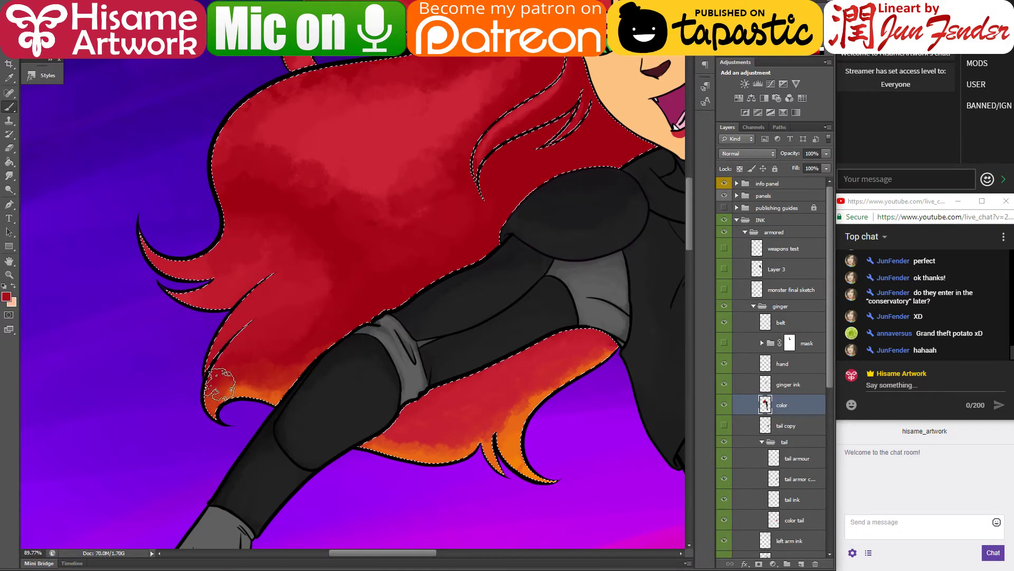
# Step: Paint an orange glow on the curled outer tips of the main hair and blend it with sampled red
pyautogui.keyDown('alt'); pyautogui.click(428, 456); pyautogui.keyUp('alt')
pyautogui.moveTo(181, 245)
pyautogui.mouseDown()
pyautogui.moveTo(165, 271)
pyautogui.moveTo(137, 223)
pyautogui.moveTo(170, 296)
pyautogui.moveTo(152, 277)
pyautogui.moveTo(197, 274)
pyautogui.mouseUp()
pyautogui.moveTo(377, 153)
pyautogui.mouseDown()
pyautogui.moveTo(346, 281)
pyautogui.moveTo(455, 224)
pyautogui.mouseUp()
pyautogui.moveTo(280, 371); pyautogui.dragTo(294, 368)
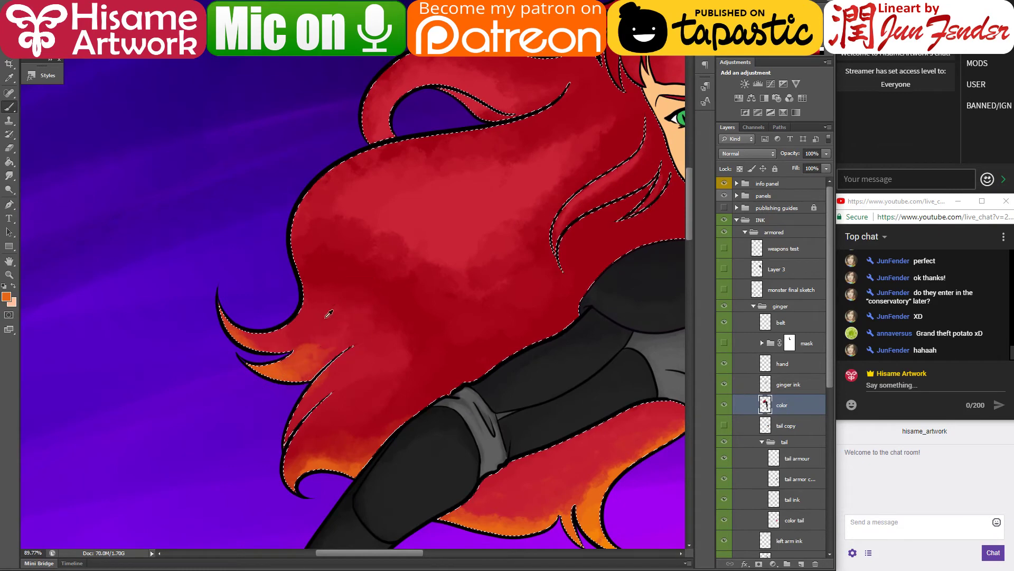
pyautogui.keyDown('alt'); pyautogui.click(331, 249); pyautogui.keyUp('alt')
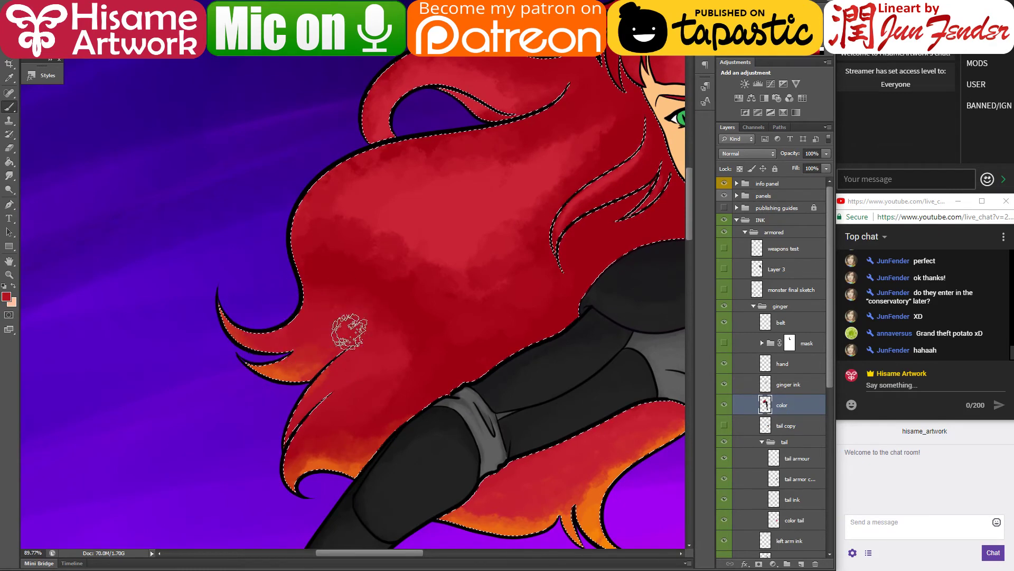
# Step: Add an orange glow inside the looping lock behind the head, blend it with sampled red, deselect and save the file
pyautogui.keyDown('alt'); pyautogui.click(323, 461); pyautogui.keyUp('alt')
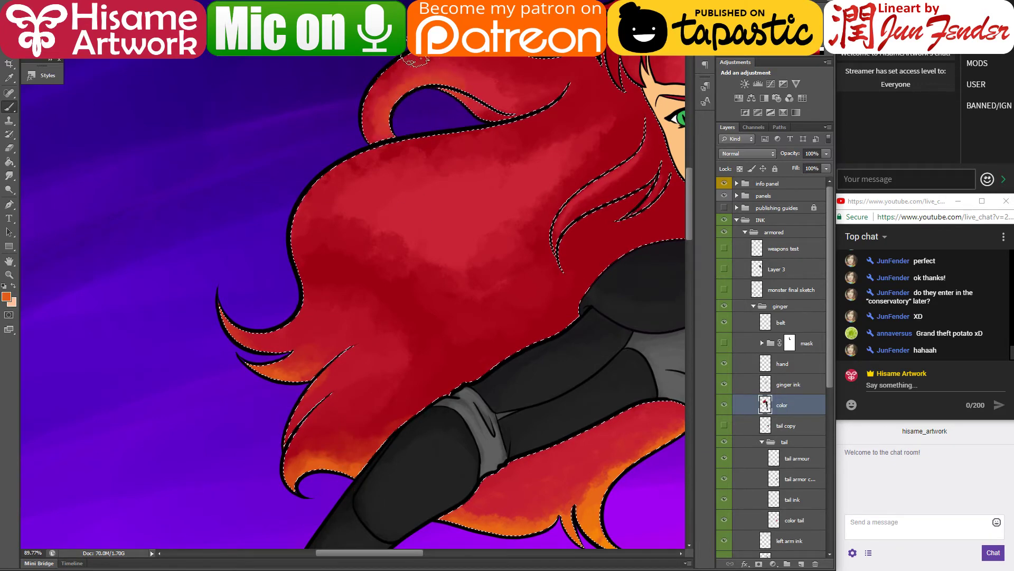
pyautogui.moveTo(388, 129)
pyautogui.mouseDown()
pyautogui.moveTo(420, 79)
pyautogui.moveTo(486, 105)
pyautogui.moveTo(435, 81)
pyautogui.moveTo(520, 98)
pyautogui.moveTo(452, 98)
pyautogui.moveTo(522, 65)
pyautogui.moveTo(460, 91)
pyautogui.moveTo(512, 113)
pyautogui.moveTo(551, 61)
pyautogui.mouseUp()
pyautogui.moveTo(496, 82)
pyautogui.mouseDown()
pyautogui.moveTo(528, 103)
pyautogui.moveTo(549, 102)
pyautogui.moveTo(425, 303)
pyautogui.mouseUp()
pyautogui.keyDown('alt'); pyautogui.click(388, 283); pyautogui.keyUp('alt')
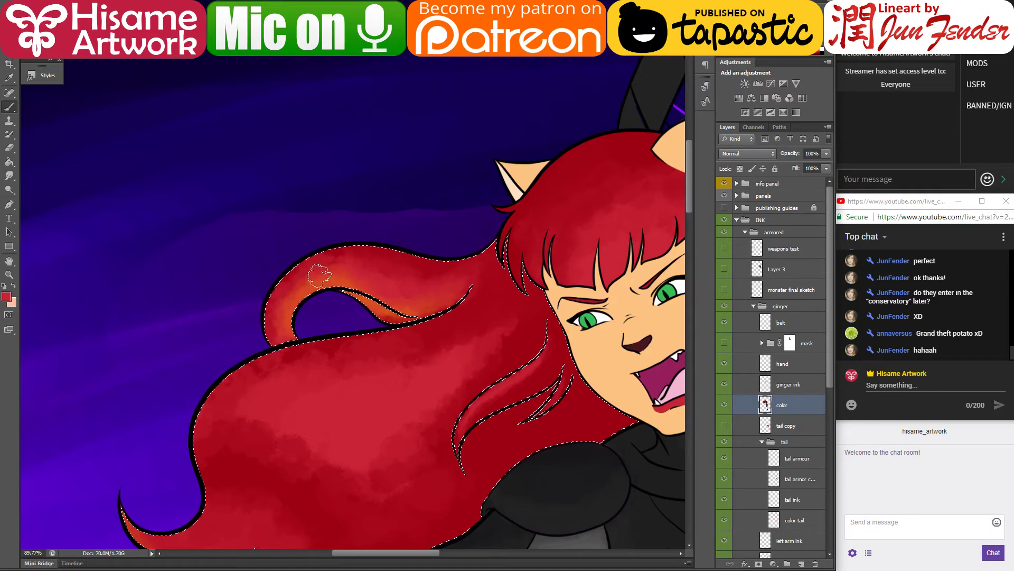
pyautogui.moveTo(322, 261); pyautogui.dragTo(298, 272)
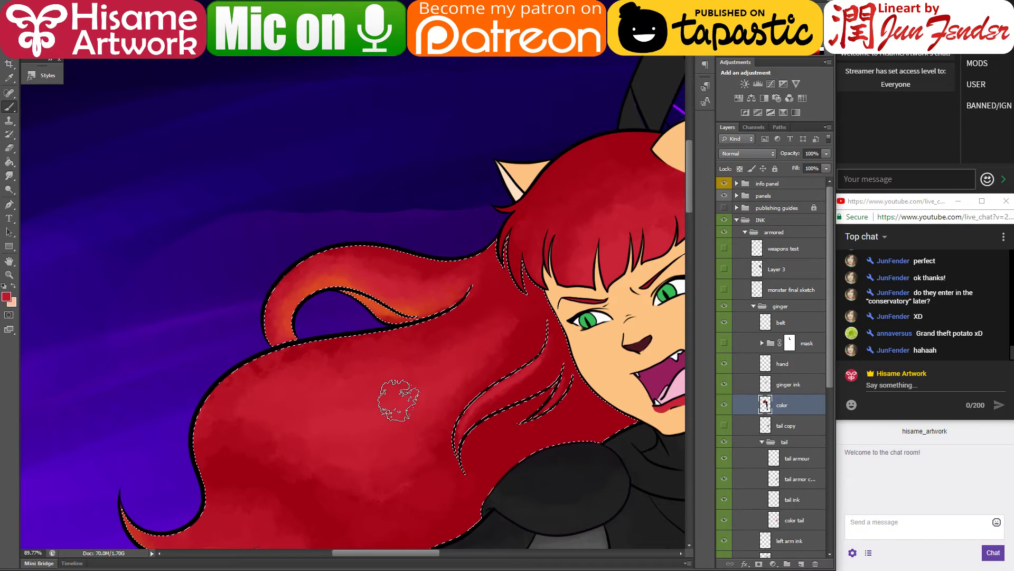
pyautogui.hotkey('ctrl', 'd')
pyautogui.hotkey('ctrl', 's')
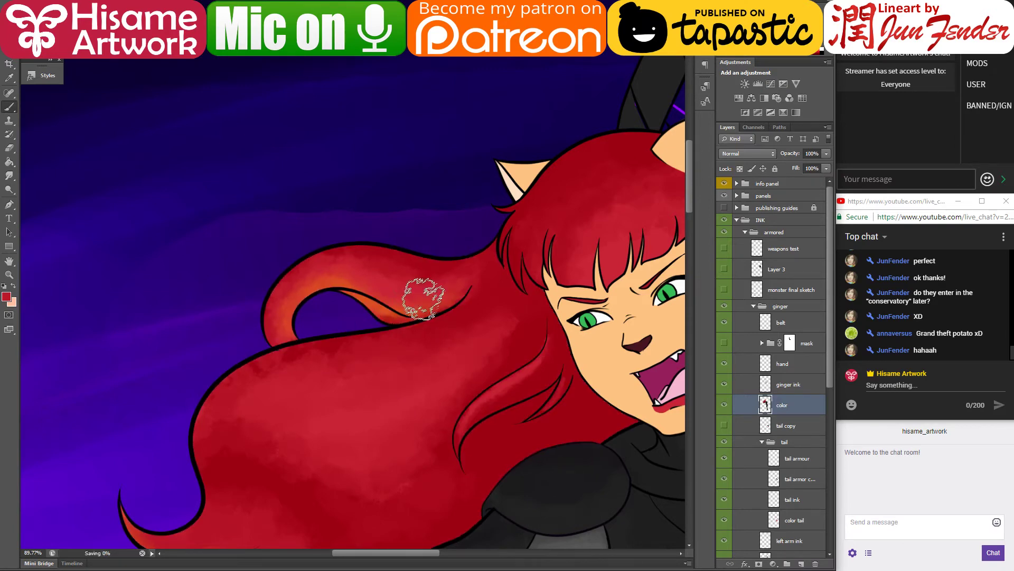
pyautogui.scroll(-3, 422, 298)
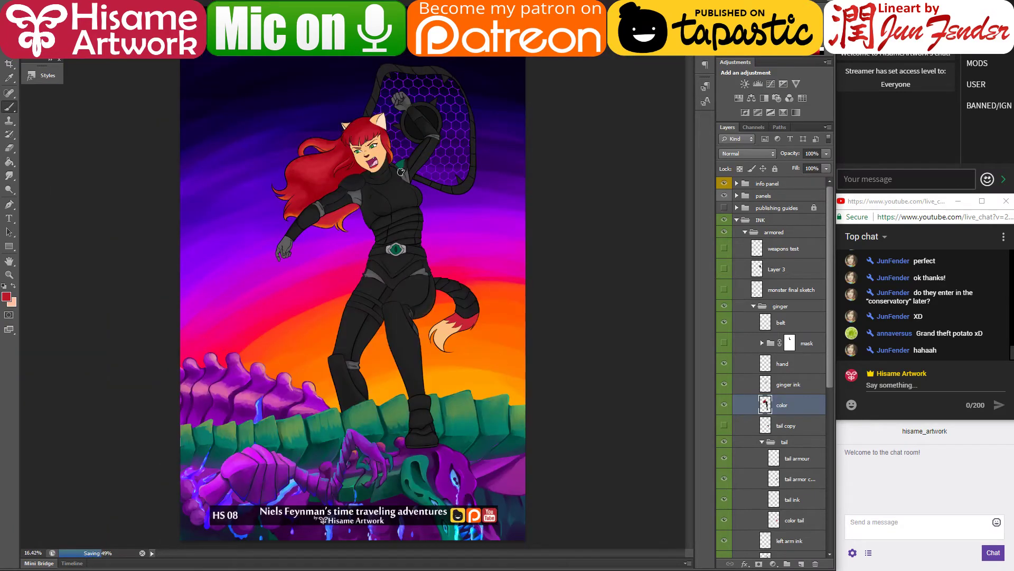
pyautogui.scroll(3, 401, 175)
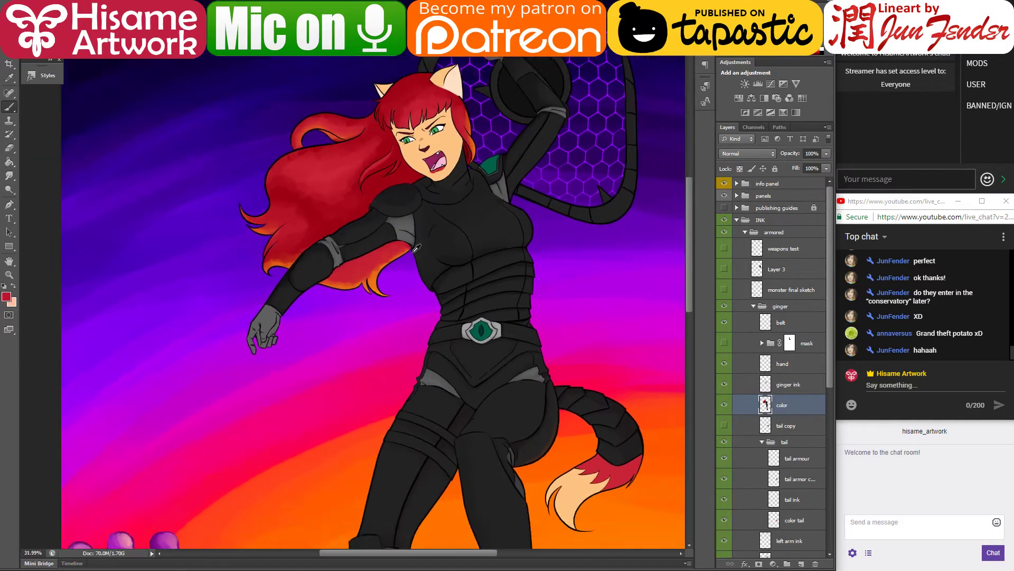
pyautogui.scroll(-1, 417, 248)
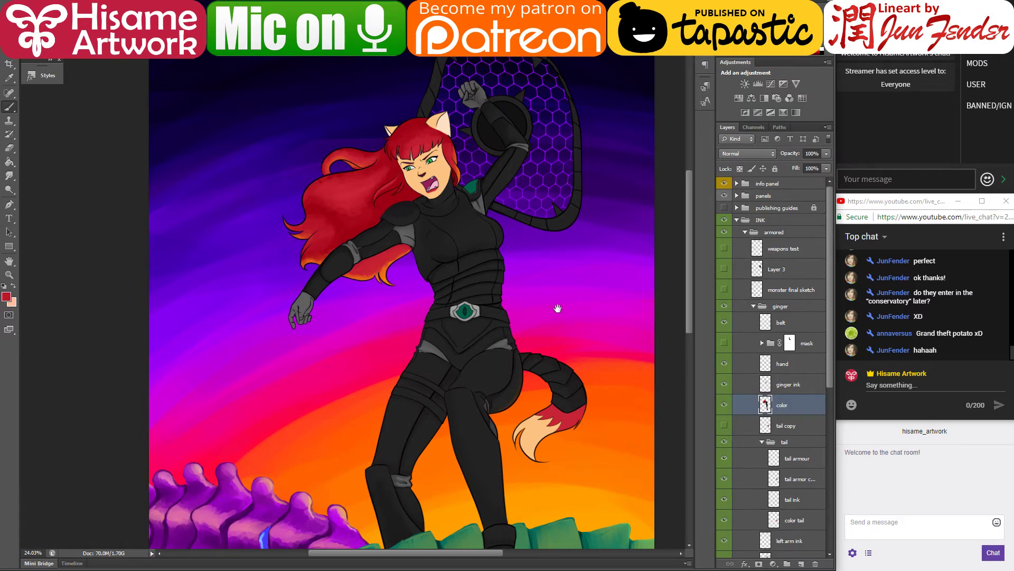
pyautogui.moveTo(558, 311); pyautogui.dragTo(516, 145)
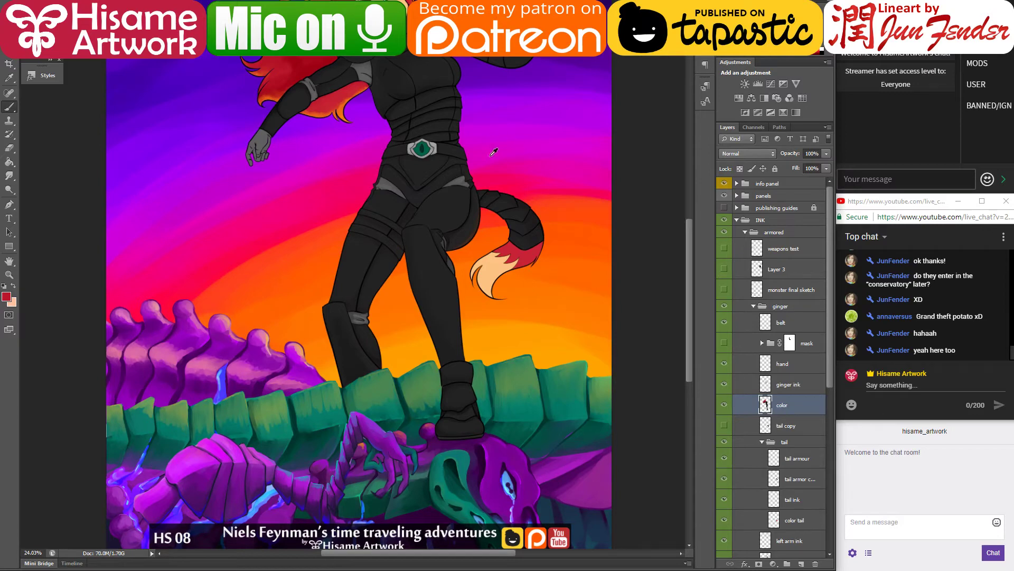
pyautogui.scroll(-5, 436, 178)
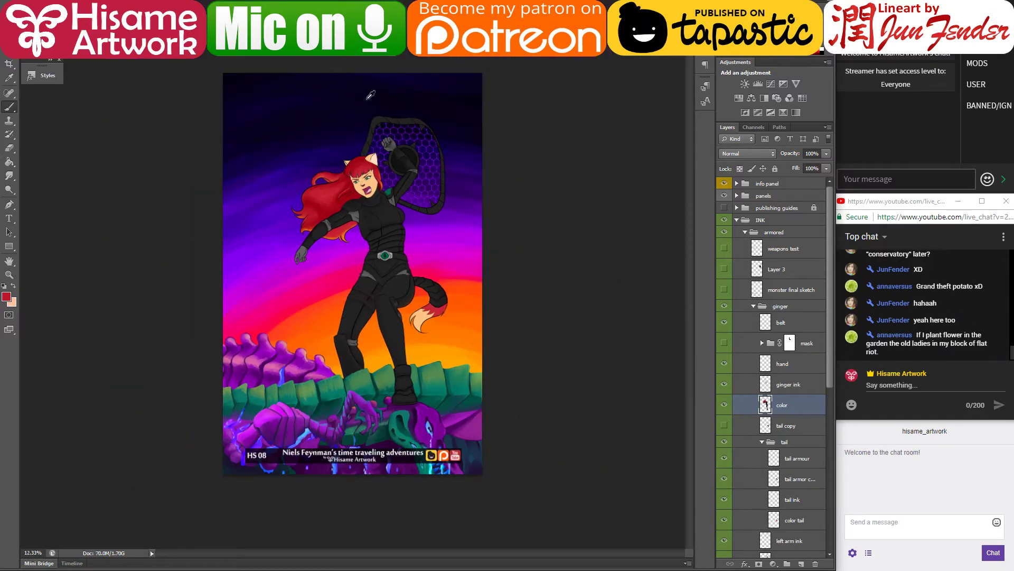
pyautogui.scroll(5, 374, 197)
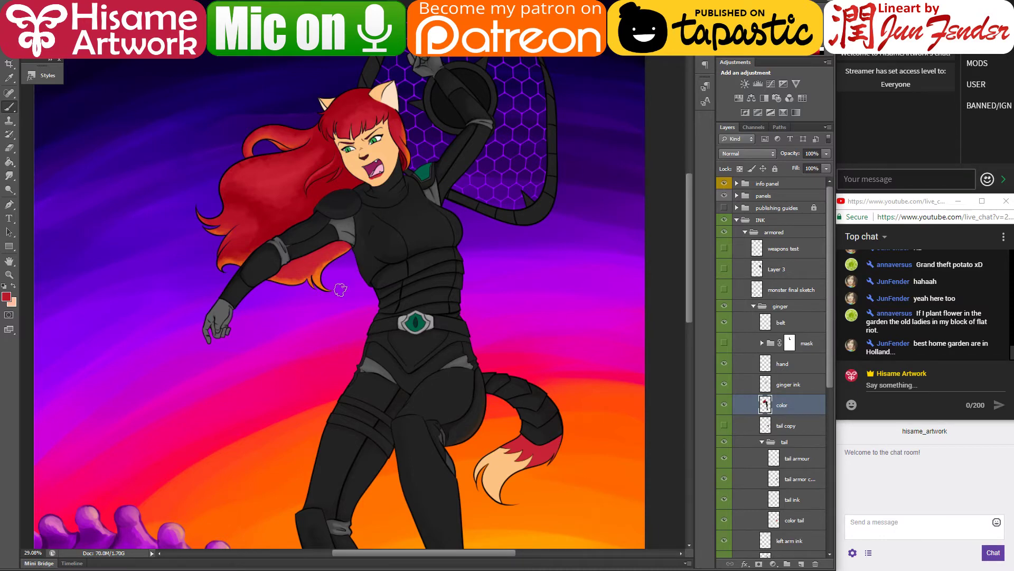
pyautogui.scroll(-2, 494, 488)
pyautogui.moveTo(501, 527); pyautogui.dragTo(518, 409)
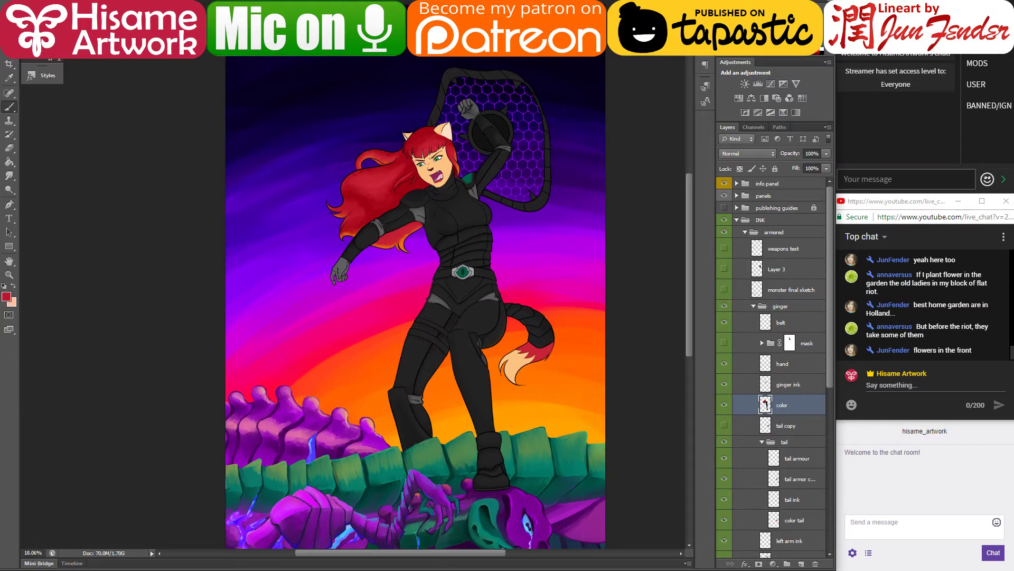
# Step: Switch to the browser and search Google Images for "holland cottage"
pyautogui.moveTo(496, 568)
pyautogui.press('super+d')
pyautogui.press('super+d')
pyautogui.hotkey('alt', 'Tab')
pyautogui.scroll(5, 385, 211)
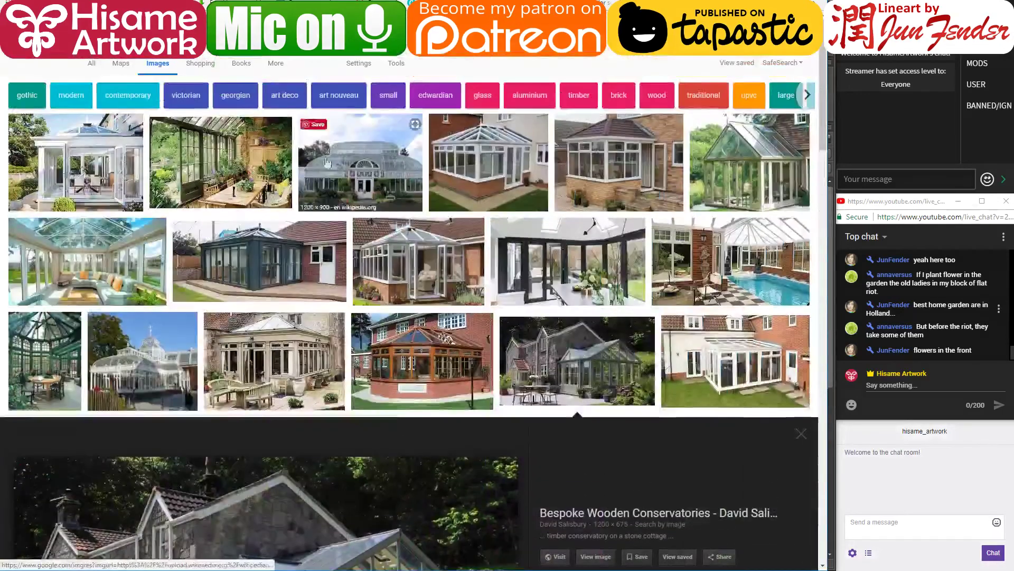
pyautogui.write('holland')
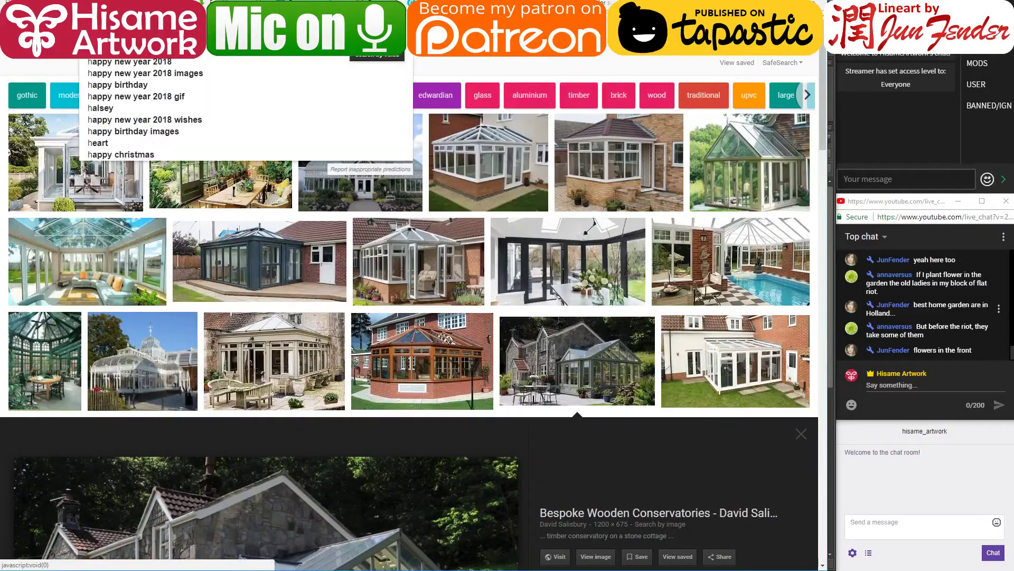
pyautogui.write(' cottage')
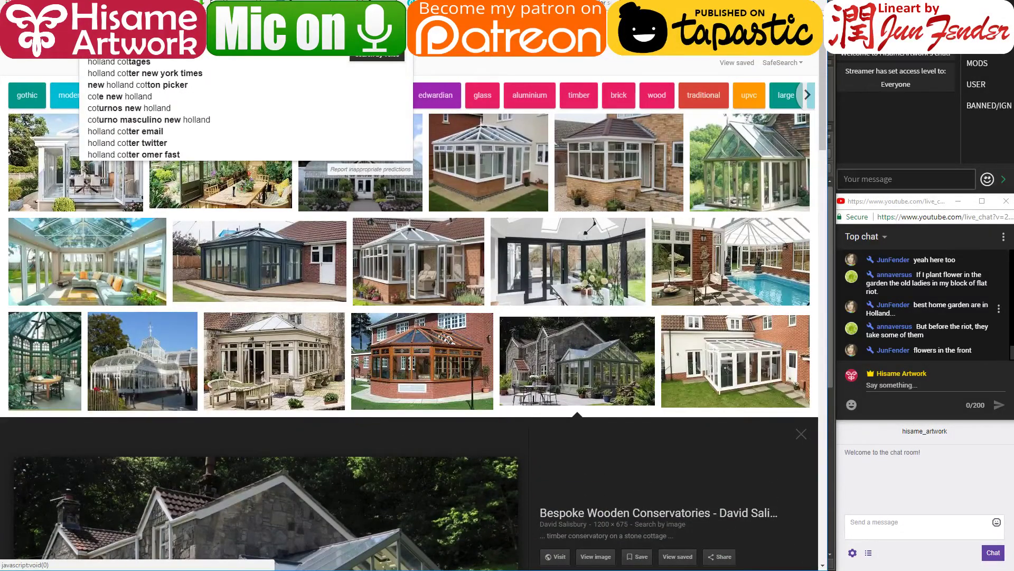
pyautogui.press('Return')
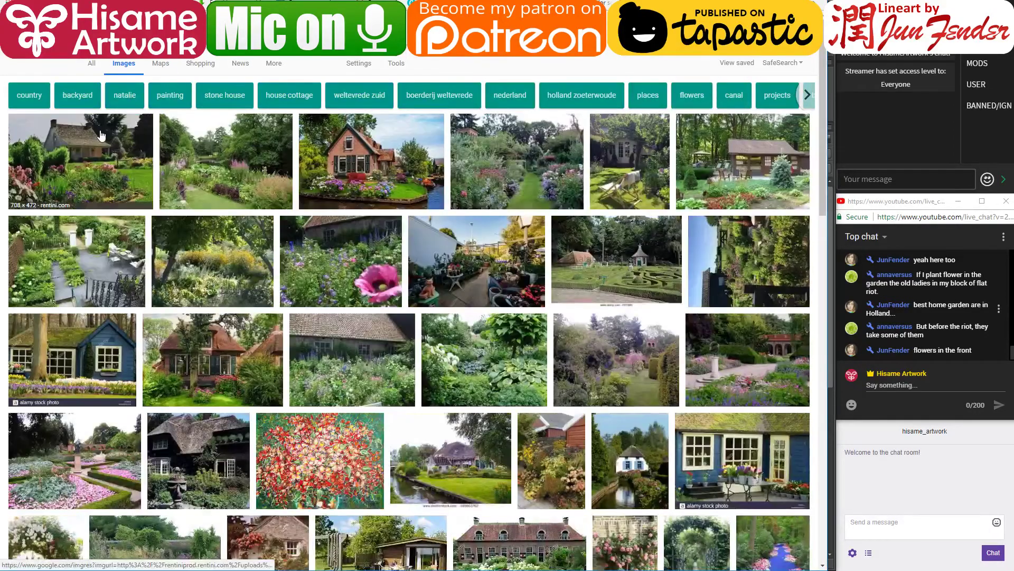
# Step: Examine the brick canal-side cottage image and compare it with the related Dutch cottage and garden pictures
pyautogui.click(338, 148)
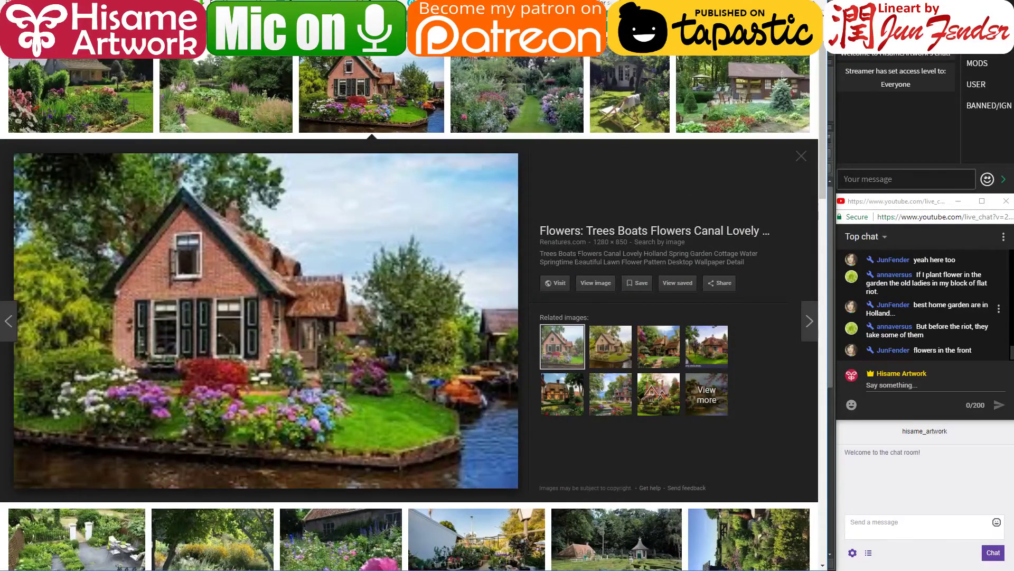
pyautogui.moveTo(540, 253); pyautogui.dragTo(756, 246)
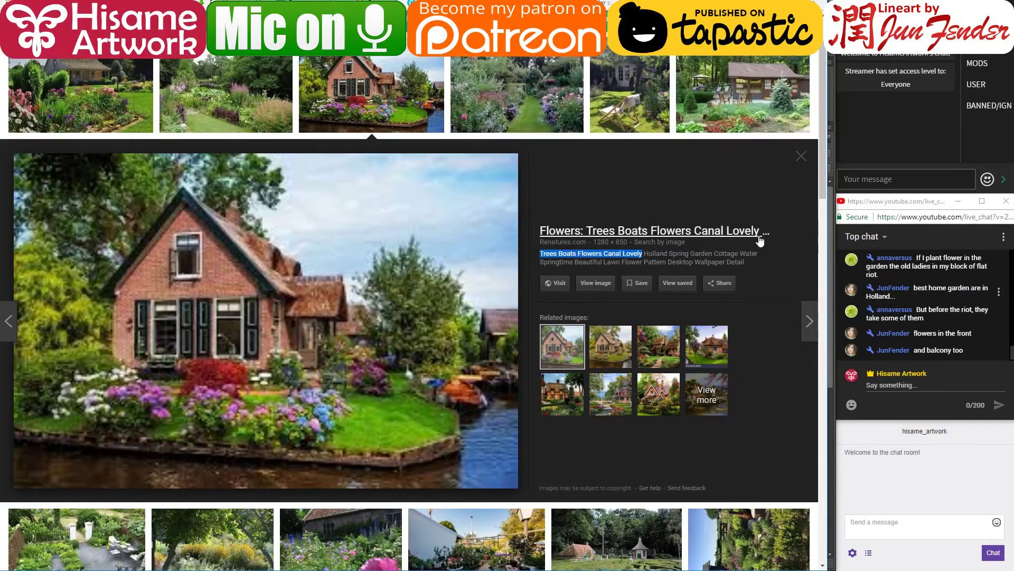
pyautogui.click(608, 191)
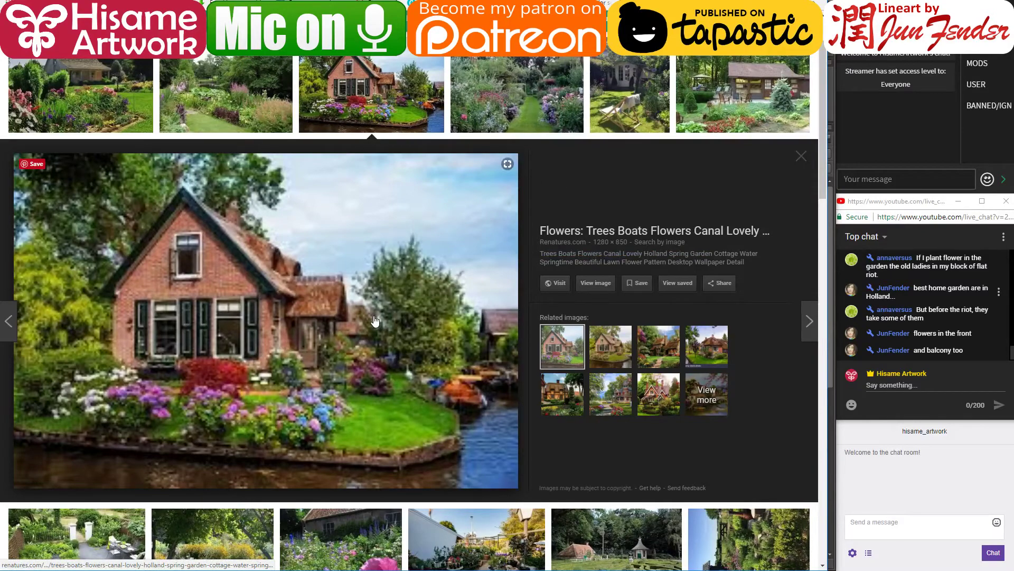
pyautogui.scroll(-1, 374, 320)
pyautogui.click(608, 288)
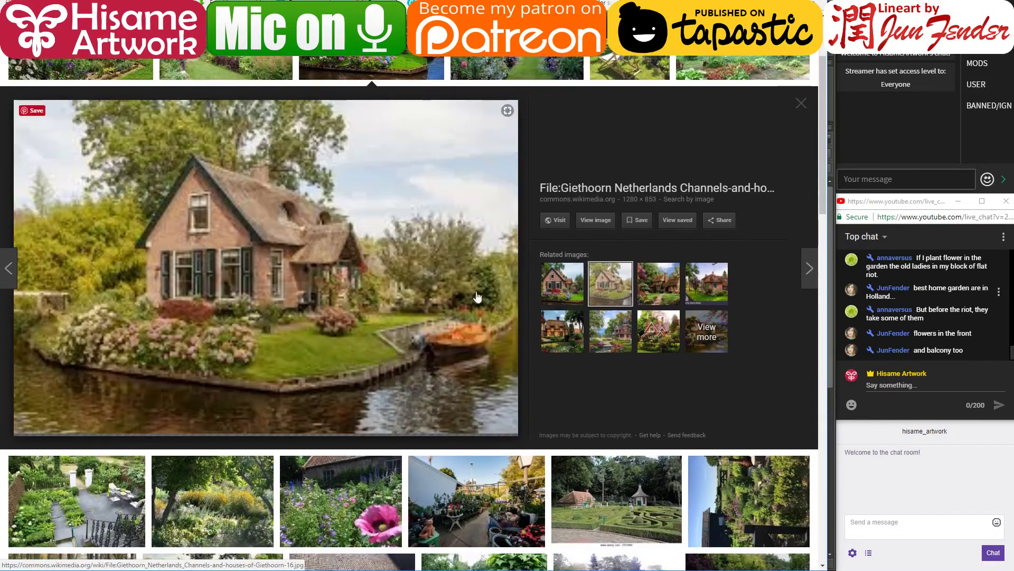
pyautogui.click(574, 330)
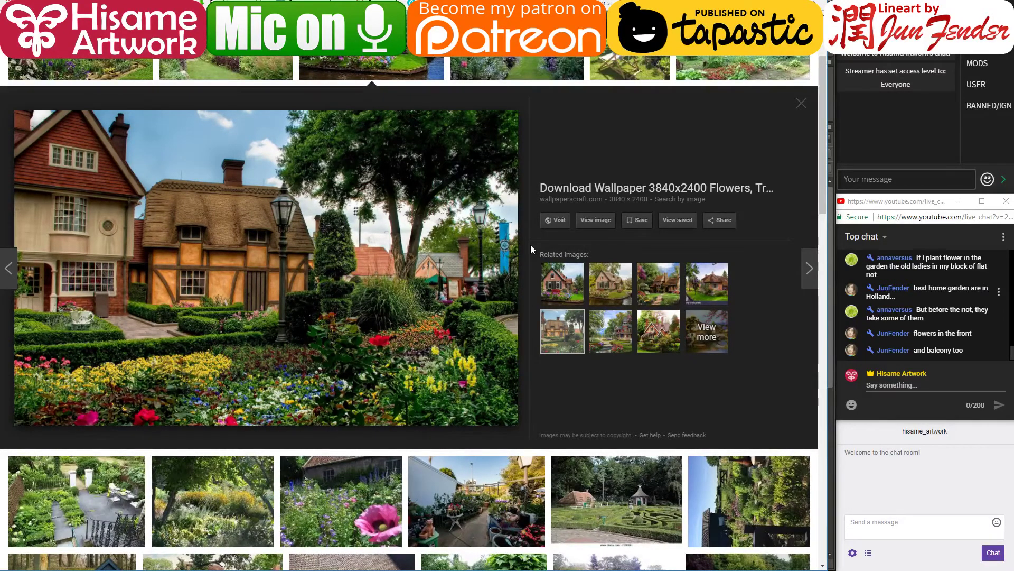
pyautogui.click(605, 259)
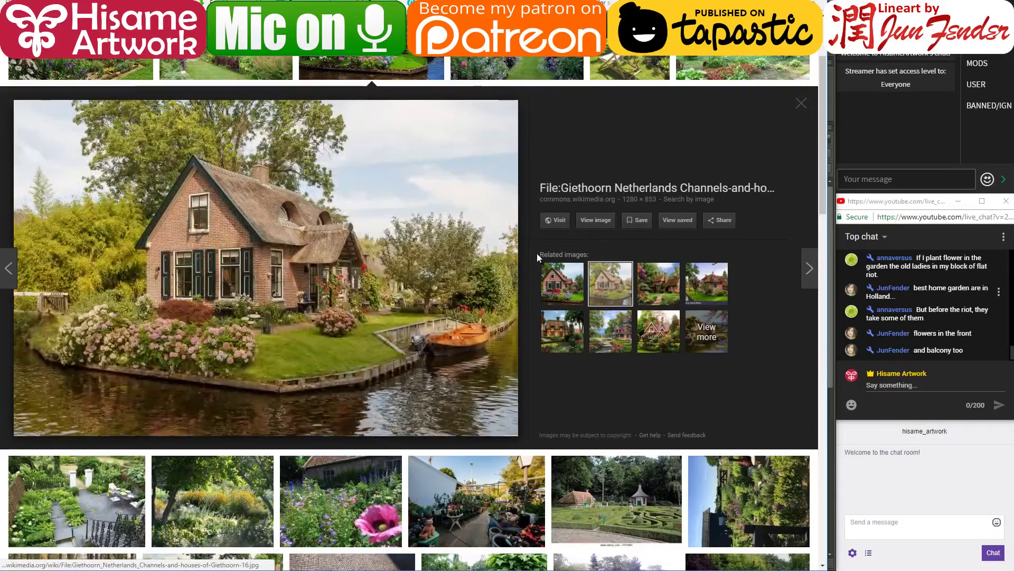
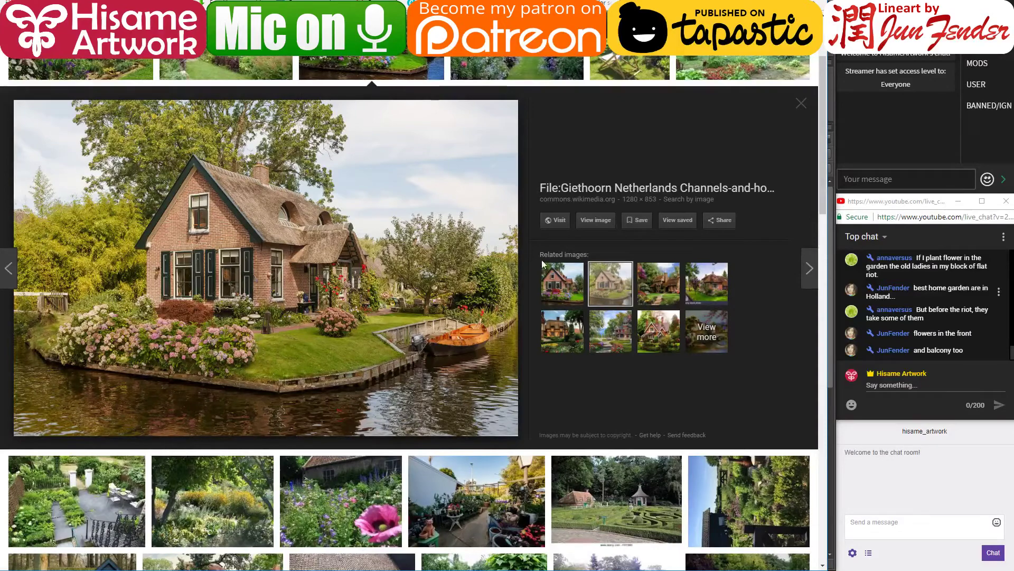
# Step: Switch back to Photoshop and activate the ginger ink layer for work on the character's collar
pyautogui.hotkey('alt', 'Tab')
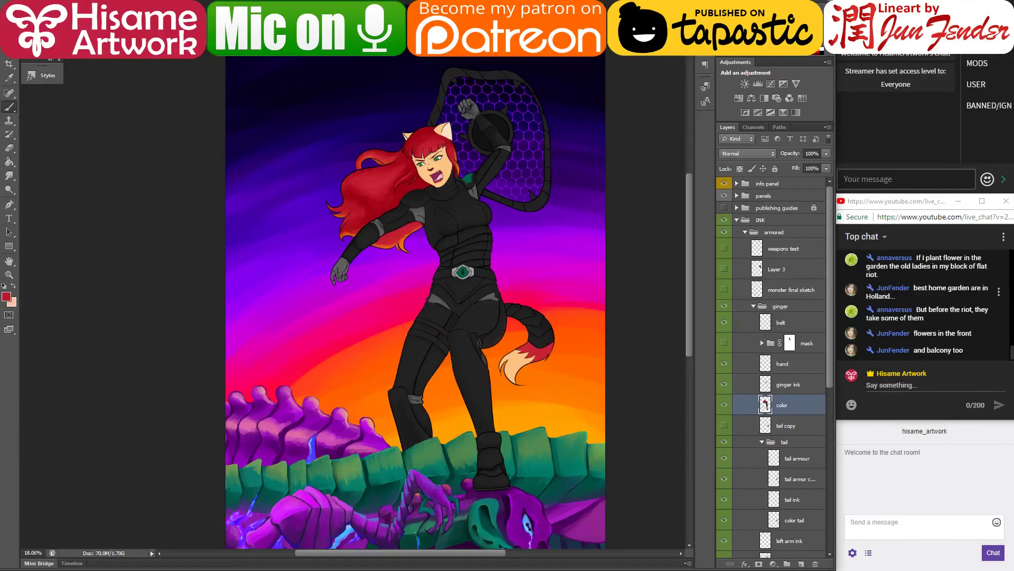
pyautogui.moveTo(600, 140); pyautogui.dragTo(549, 90)
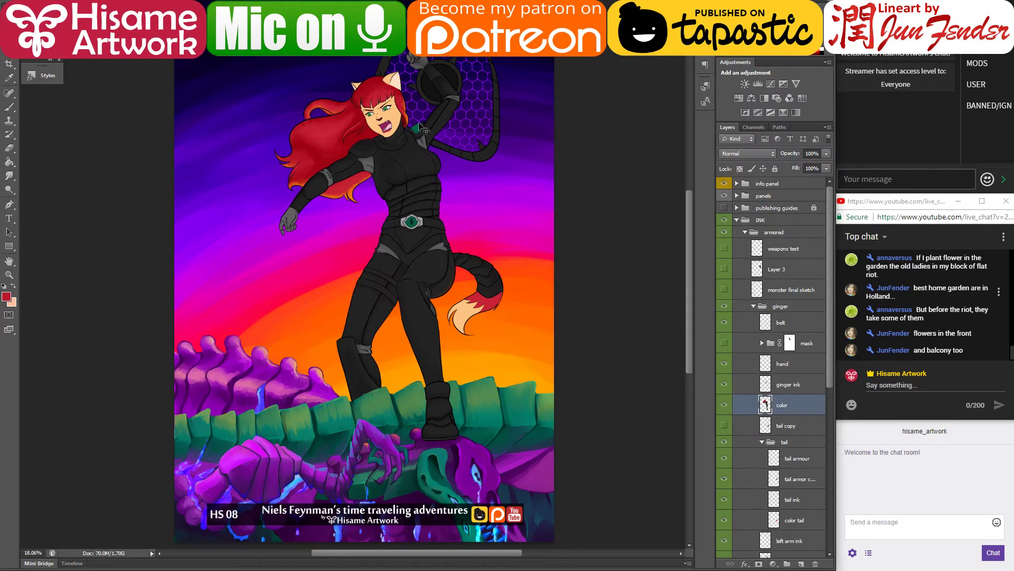
pyautogui.scroll(2, 414, 166)
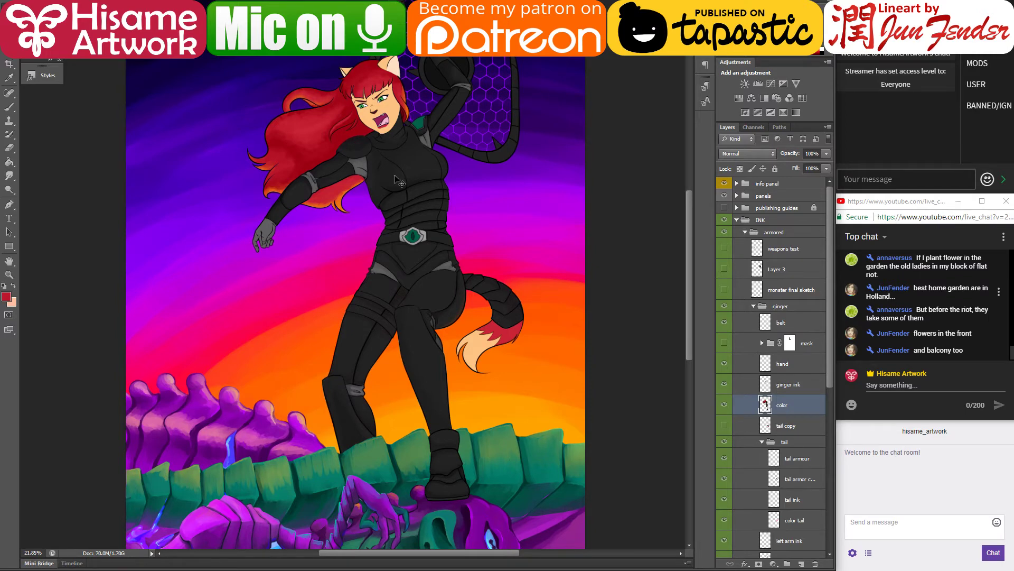
pyautogui.scroll(8, 400, 149)
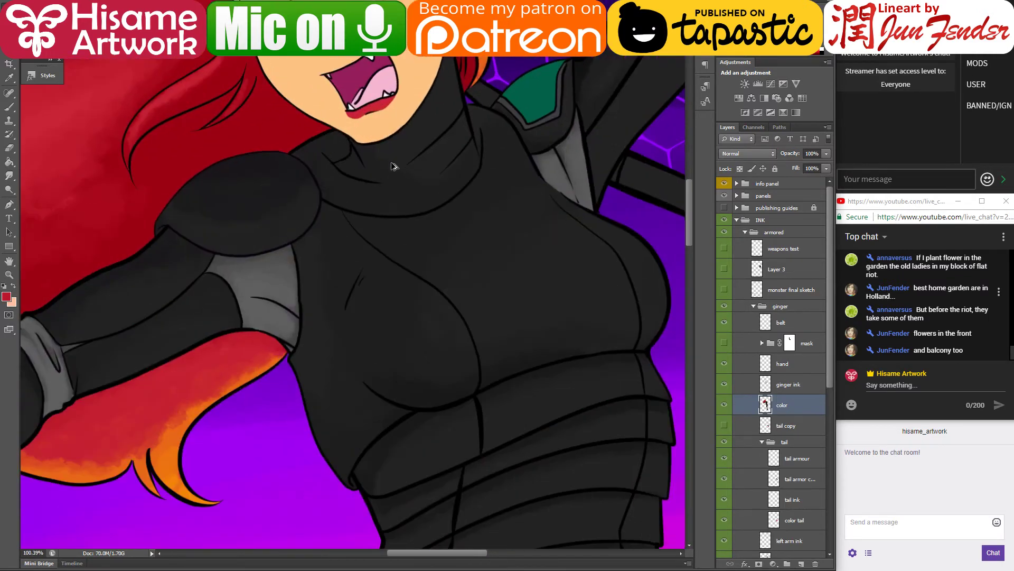
pyautogui.scroll(5, 442, 162)
pyautogui.hotkey('alt', ']')
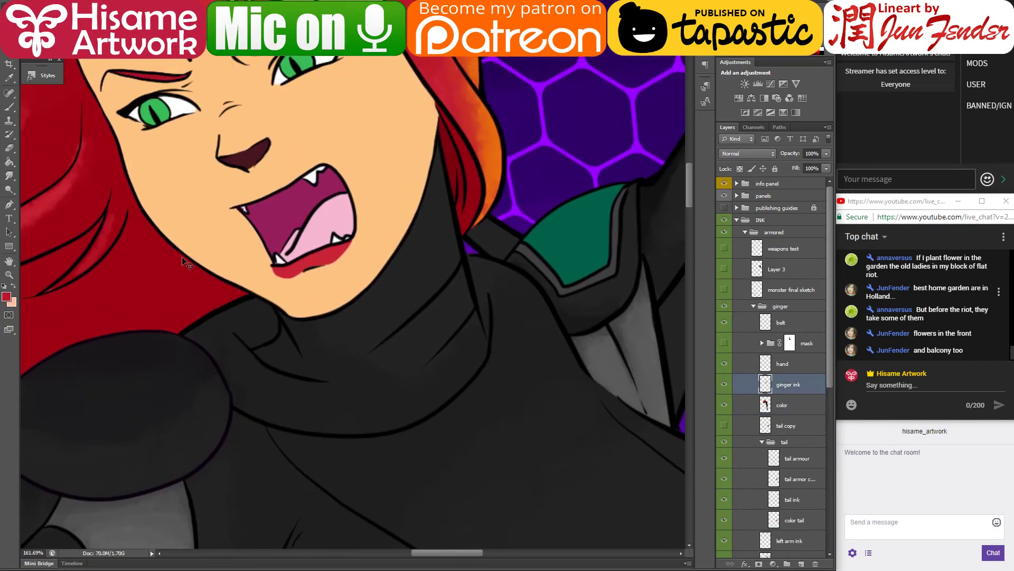
# Step: Sample a dark color from the collar and reduce the brush to a much smaller size
pyautogui.click(9, 106)
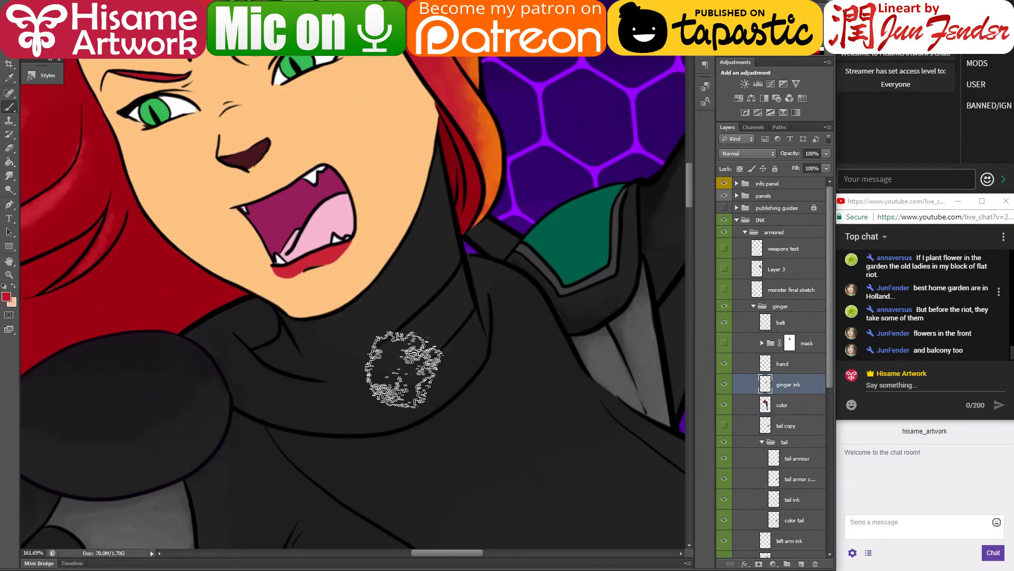
pyautogui.keyDown('alt'); pyautogui.click(360, 350); pyautogui.keyUp('alt')
pyautogui.press('[')
pyautogui.press('[')
pyautogui.press('[')
pyautogui.press('[')
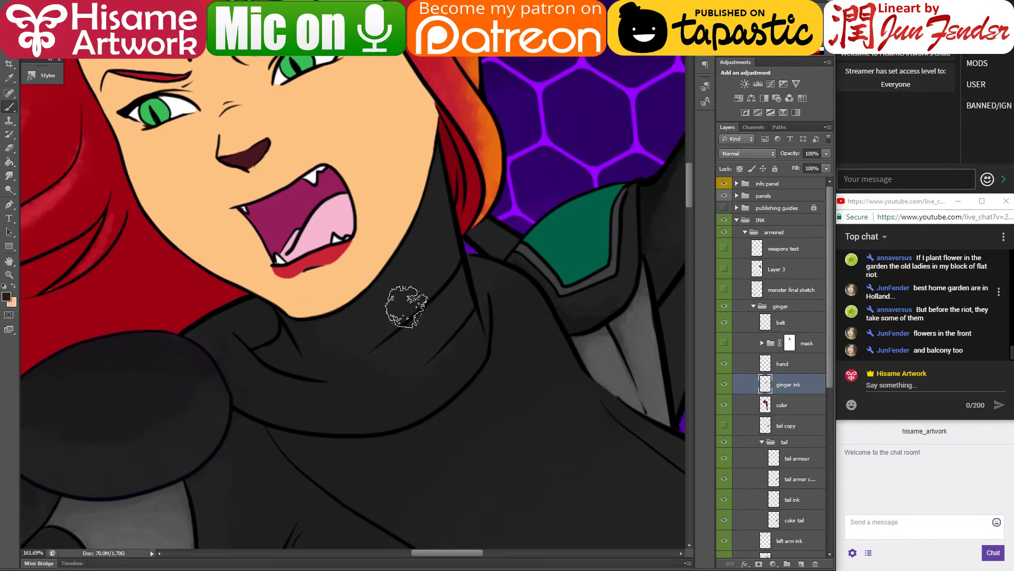
pyautogui.press('[')
pyautogui.press('[')
pyautogui.press('[')
pyautogui.press('[')
# Step: Select the collar area and paint dark shadows under the chin and along the neck on the color layer
pyautogui.click(423, 325)
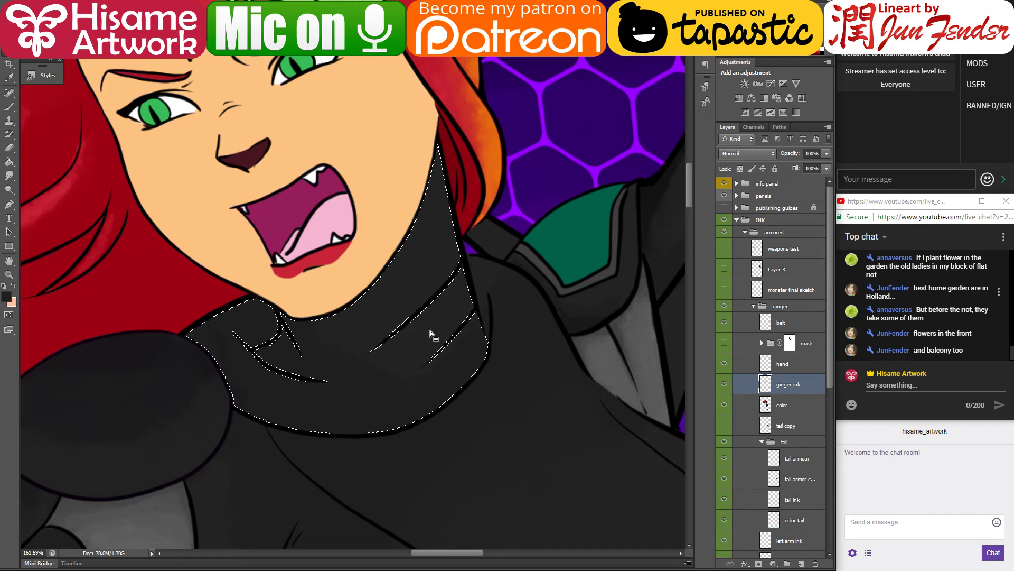
pyautogui.hotkey('alt', '[')
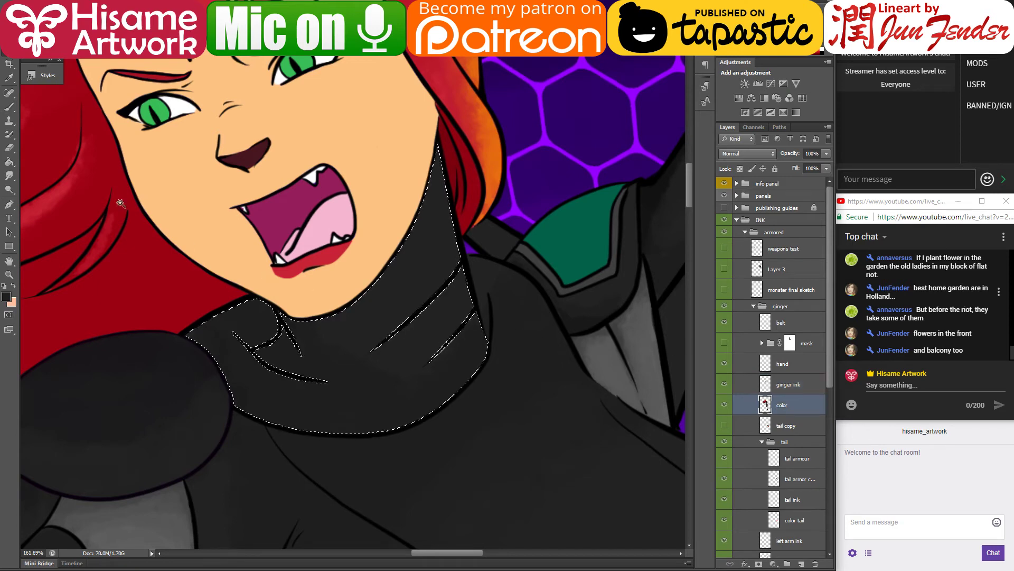
pyautogui.click(9, 106)
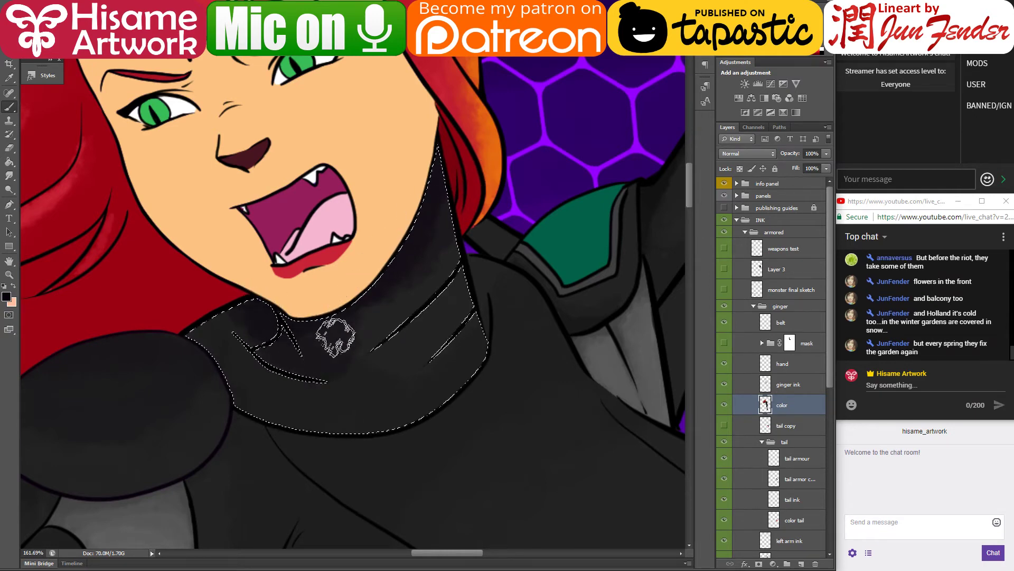
pyautogui.keyDown('alt'); pyautogui.click(373, 312); pyautogui.keyUp('alt')
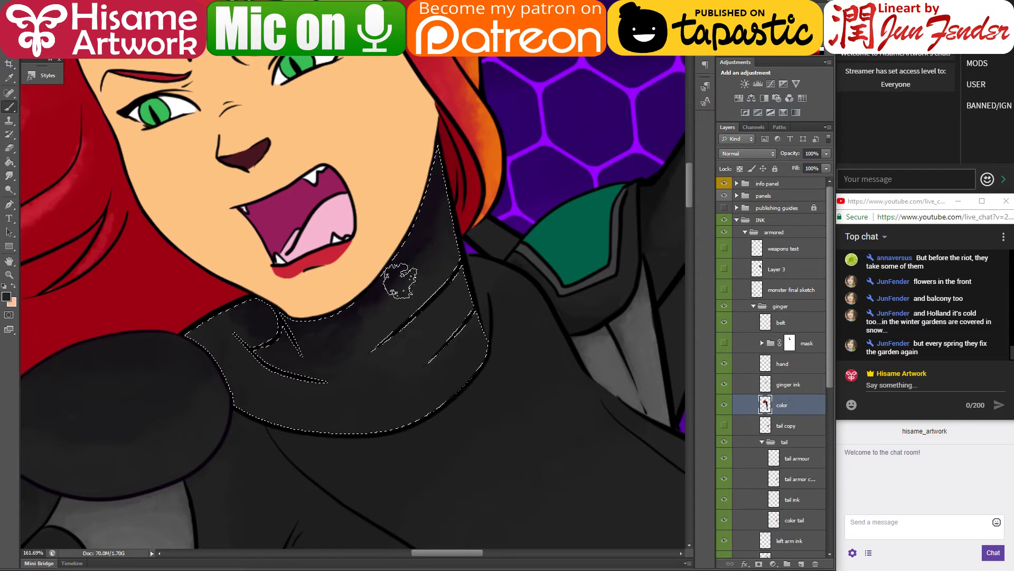
pyautogui.keyDown('alt'); pyautogui.click(408, 237); pyautogui.keyUp('alt')
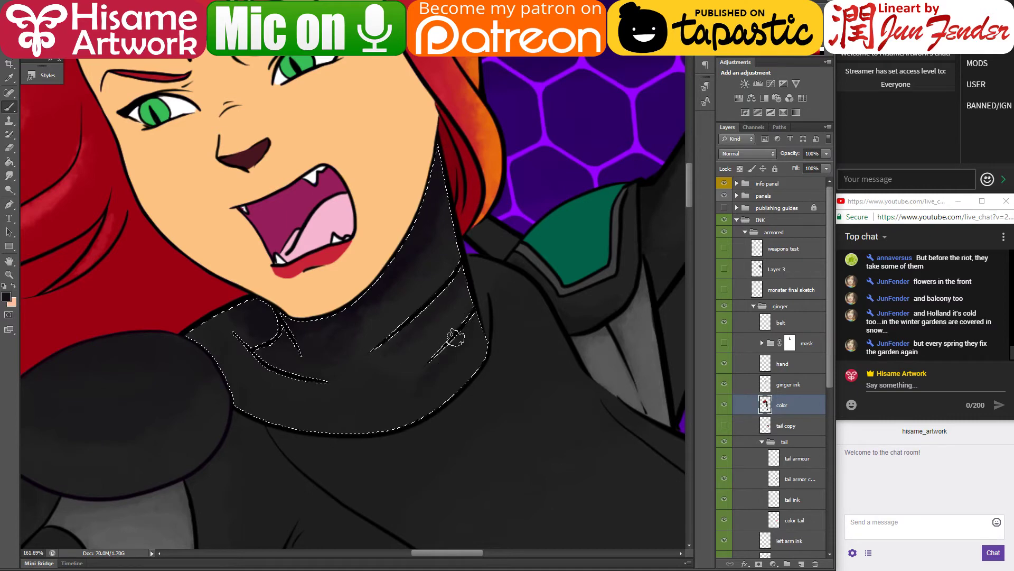
# Step: Blend the collar's shadows around the folds and jawline with resampled dark tones, deselect and save the file
pyautogui.keyDown('alt'); pyautogui.click(434, 363); pyautogui.keyUp('alt')
pyautogui.keyDown('alt'); pyautogui.click(386, 253); pyautogui.keyUp('alt')
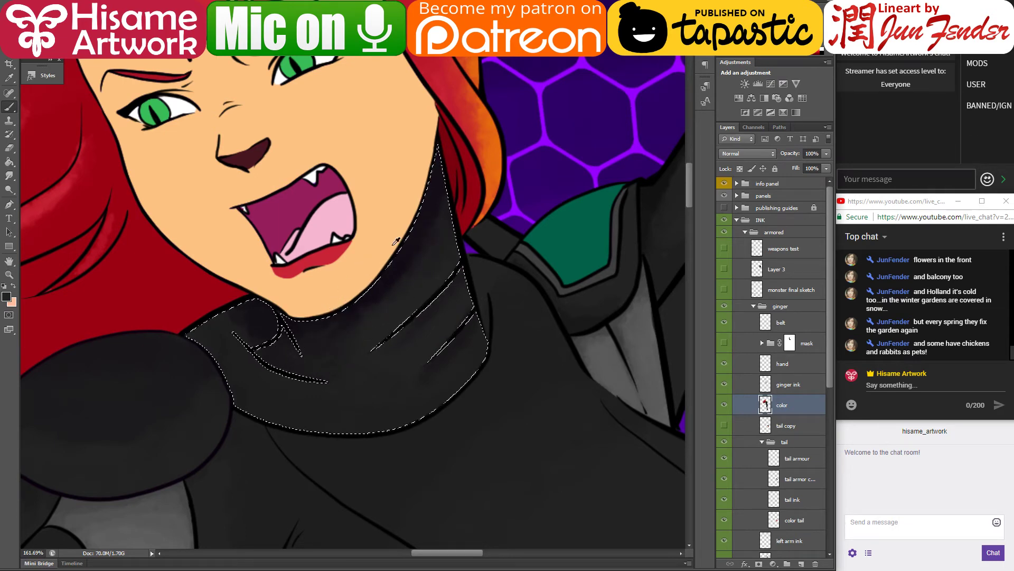
pyautogui.keyDown('alt'); pyautogui.click(424, 186); pyautogui.keyUp('alt')
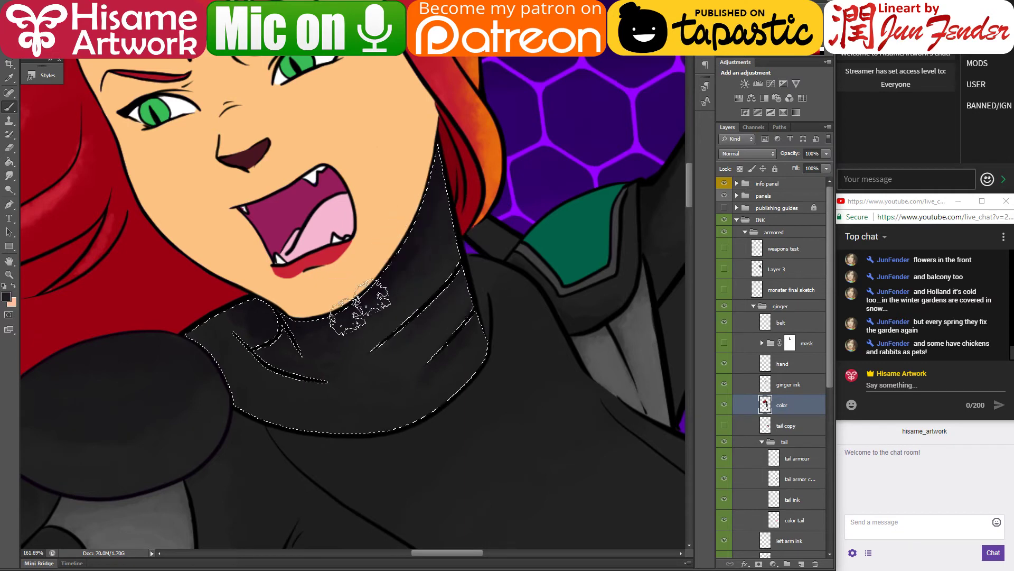
pyautogui.hotkey('ctrl', 'd')
pyautogui.hotkey('ctrl', 's')
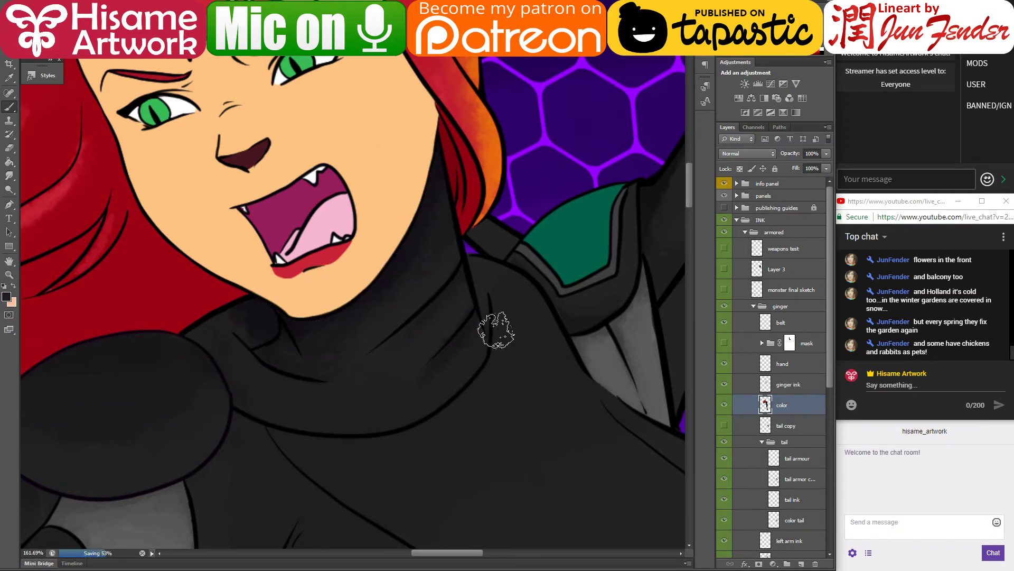
# Step: Paint orange rim highlights along the two diagonal folds on the side of the collar, redoing the lower fold's stroke
pyautogui.scroll(3, 495, 330)
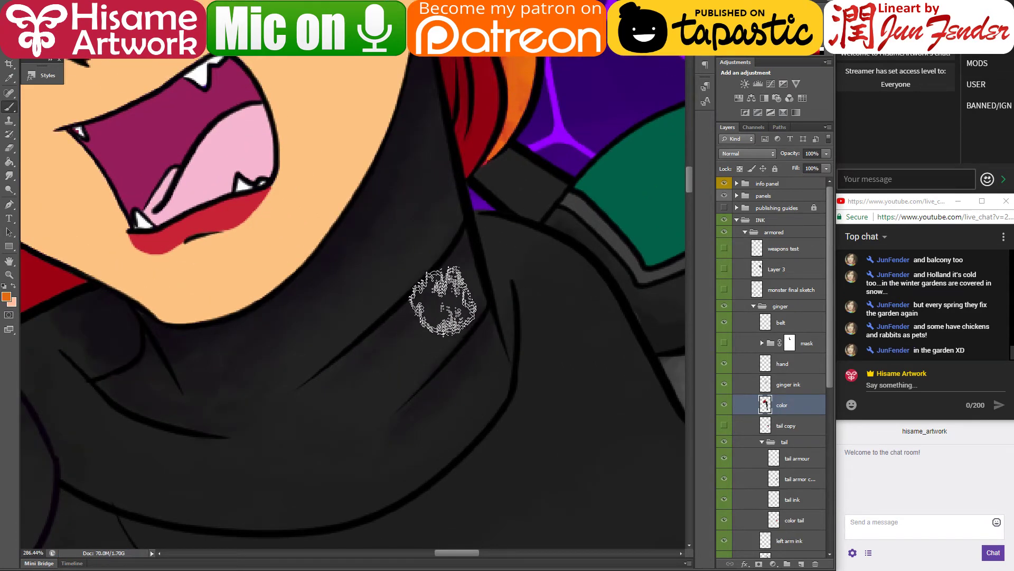
pyautogui.press('space')
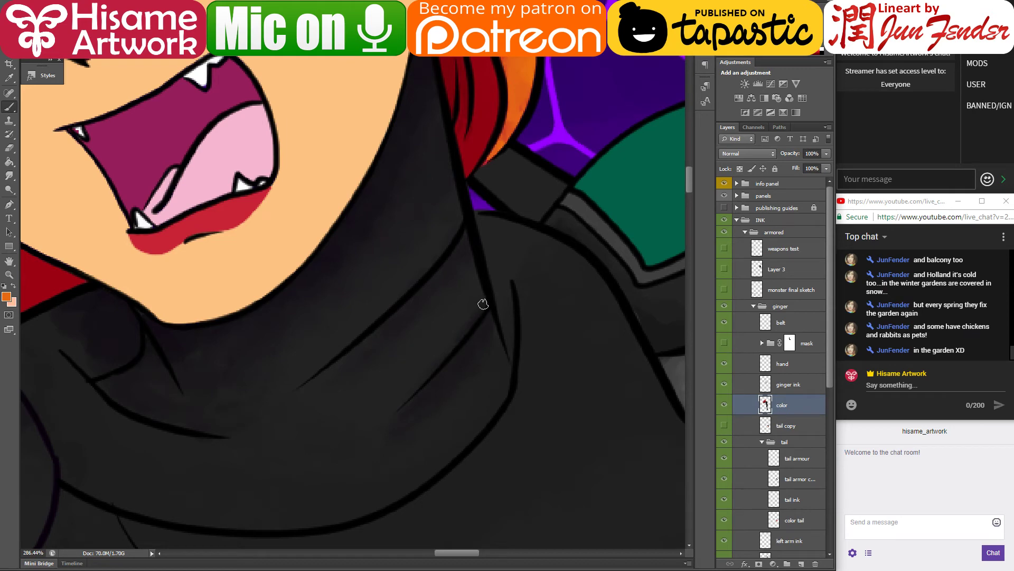
pyautogui.moveTo(483, 304); pyautogui.dragTo(426, 366)
pyautogui.moveTo(474, 310); pyautogui.dragTo(390, 390)
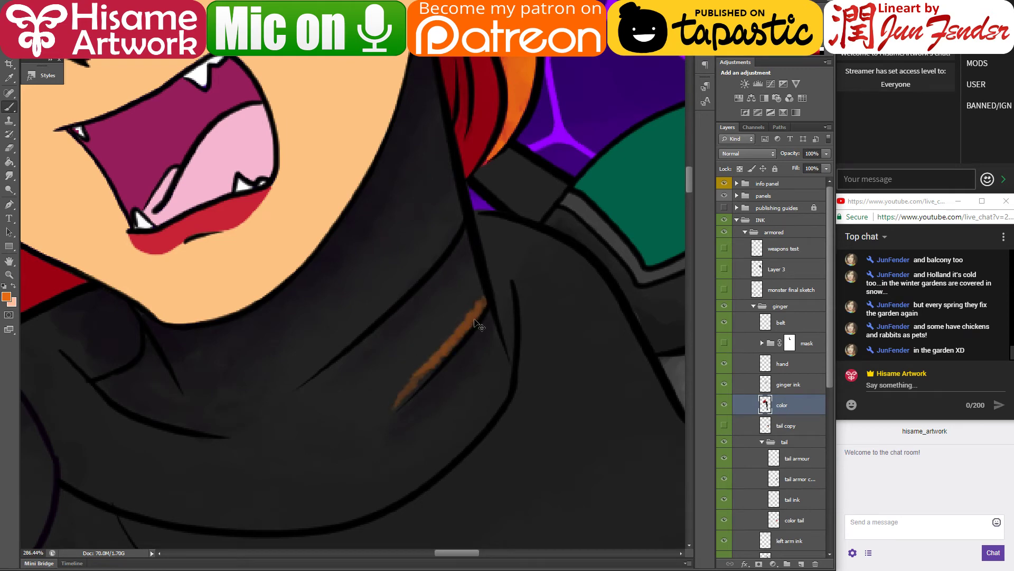
pyautogui.hotkey('ctrl', 'z')
pyautogui.moveTo(483, 313); pyautogui.dragTo(404, 406)
pyautogui.moveTo(481, 308); pyautogui.dragTo(400, 374)
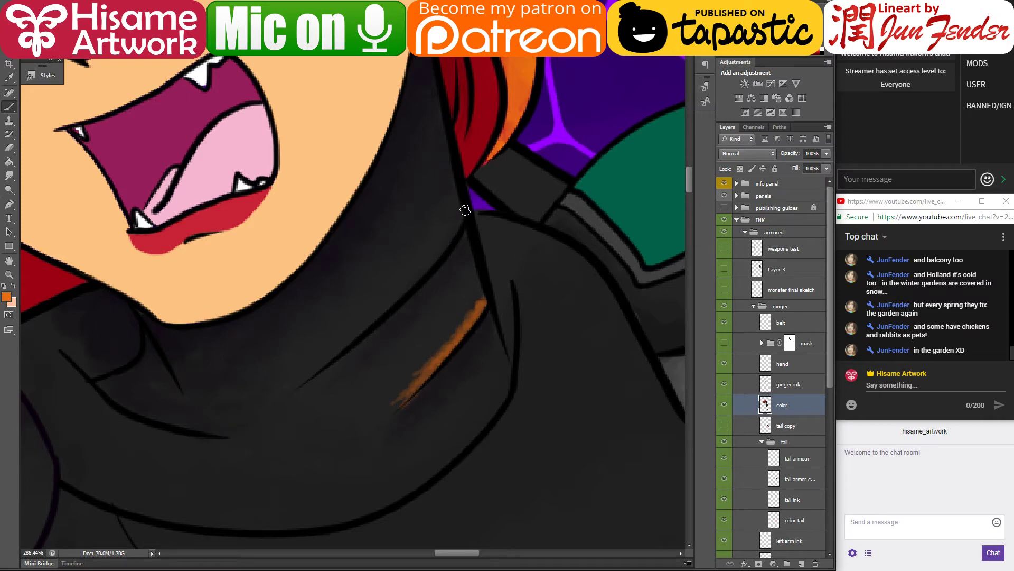
pyautogui.moveTo(464, 210); pyautogui.dragTo(397, 295)
pyautogui.moveTo(462, 211); pyautogui.dragTo(355, 326)
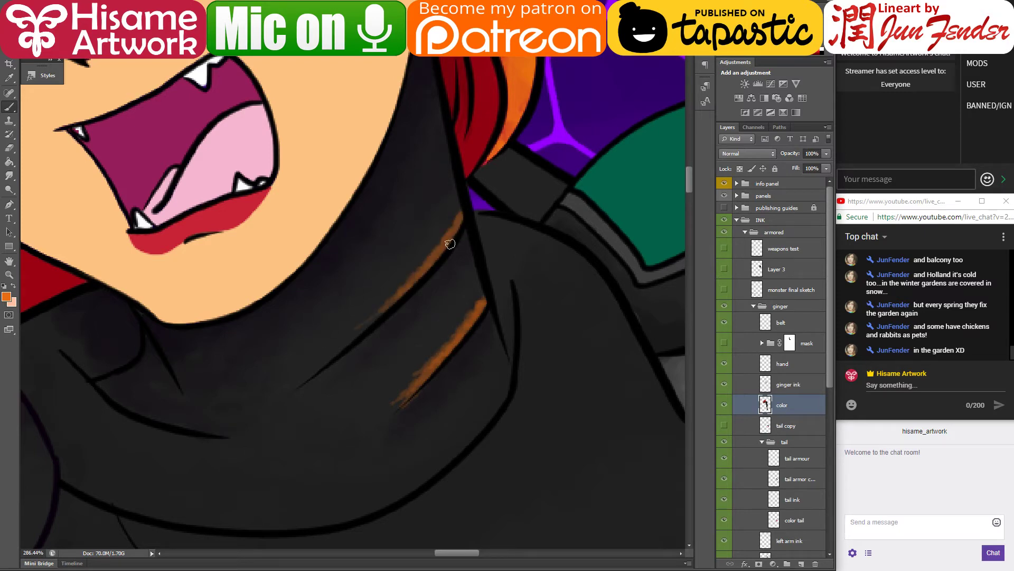
# Step: Thin the orange highlights on the collar's two folds with sampled dark tones and extend the lower one with a muted orange-brown
pyautogui.keyDown('alt'); pyautogui.click(387, 279); pyautogui.keyUp('alt')
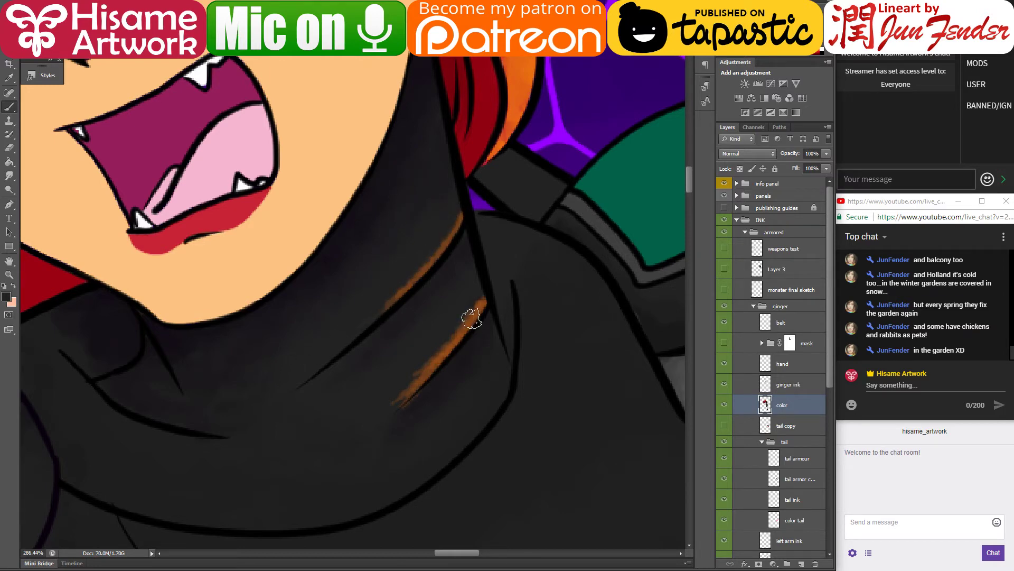
pyautogui.moveTo(482, 289)
pyautogui.mouseDown()
pyautogui.moveTo(397, 392)
pyautogui.moveTo(474, 296)
pyautogui.mouseUp()
pyautogui.hotkey('ctrl', 'z')
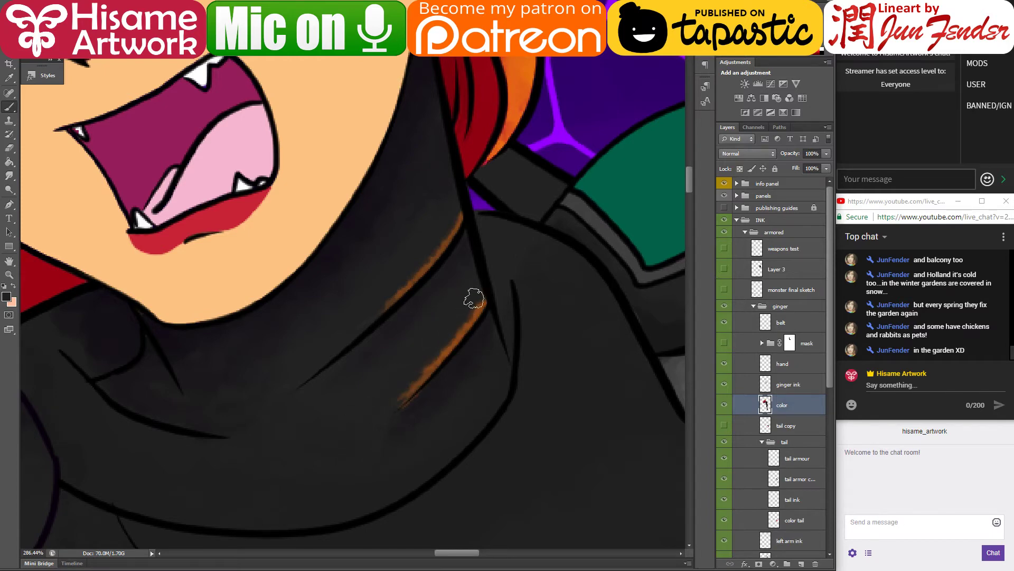
pyautogui.keyDown('alt'); pyautogui.click(432, 365); pyautogui.keyUp('alt')
pyautogui.moveTo(482, 294)
pyautogui.mouseDown()
pyautogui.moveTo(402, 407)
pyautogui.moveTo(375, 399)
pyautogui.mouseUp()
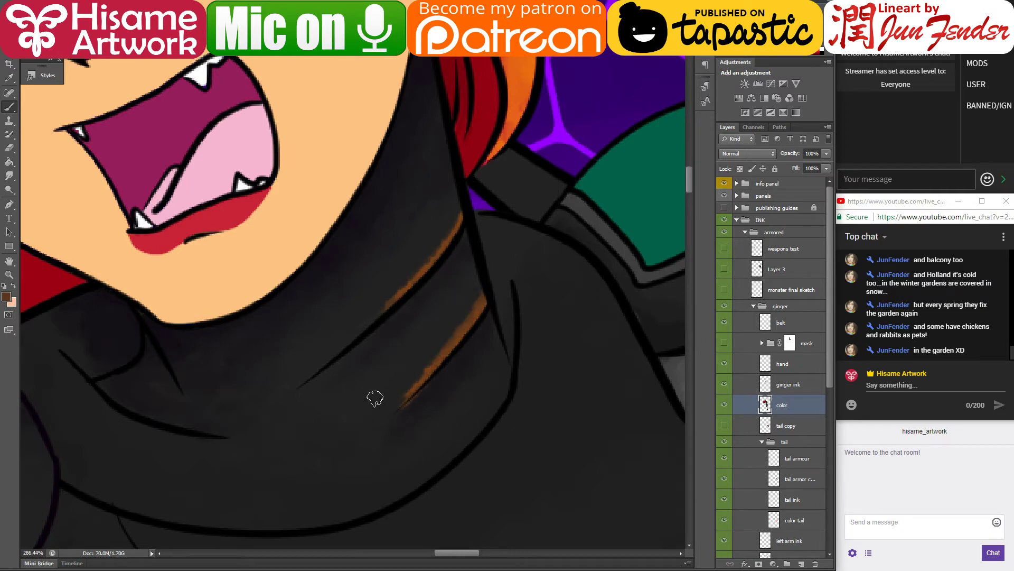
pyautogui.moveTo(480, 296); pyautogui.dragTo(365, 427)
pyautogui.hotkey('ctrl', 'z')
pyautogui.moveTo(477, 296); pyautogui.dragTo(376, 433)
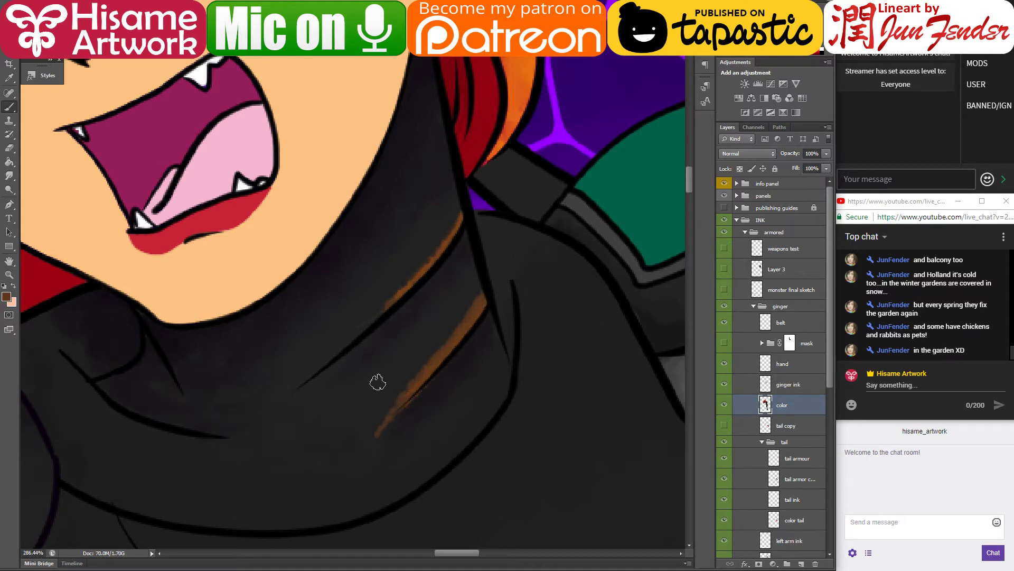
# Step: Taper the lower fold's highlight with a sampled dark color and paint a soft shadow curving beneath it across the collar
pyautogui.keyDown('alt'); pyautogui.click(444, 375); pyautogui.keyUp('alt')
pyautogui.moveTo(428, 390)
pyautogui.mouseDown()
pyautogui.moveTo(345, 436)
pyautogui.moveTo(436, 379)
pyautogui.moveTo(321, 438)
pyautogui.mouseUp()
pyautogui.moveTo(403, 388); pyautogui.dragTo(441, 374)
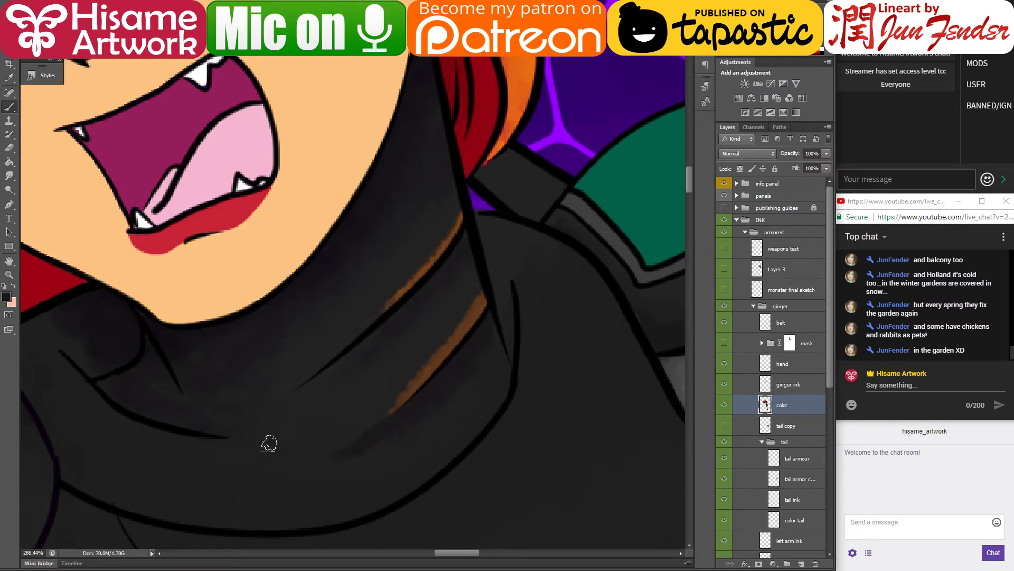
pyautogui.moveTo(370, 450); pyautogui.dragTo(450, 387)
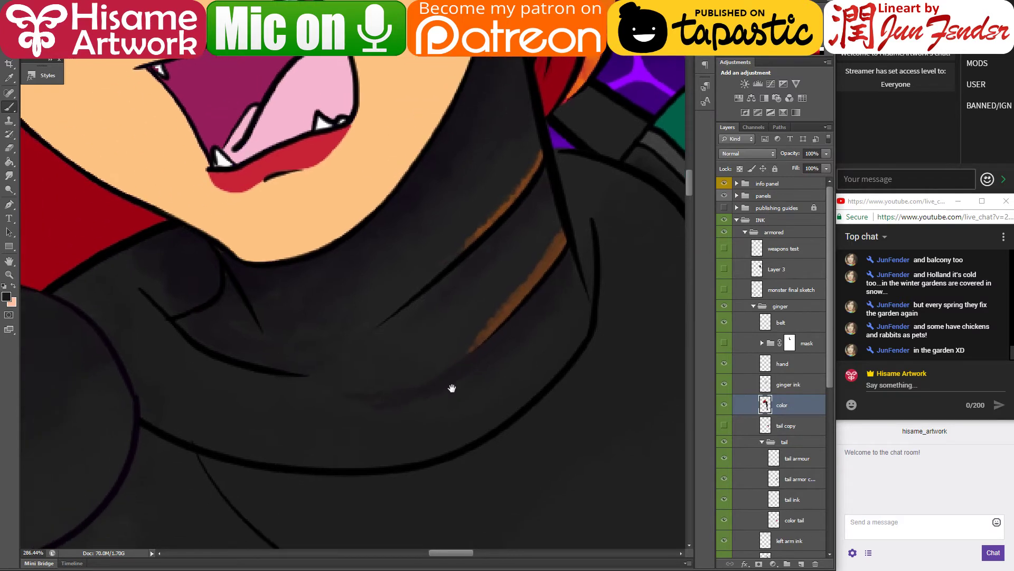
pyautogui.keyDown('alt'); pyautogui.click(355, 407); pyautogui.keyUp('alt')
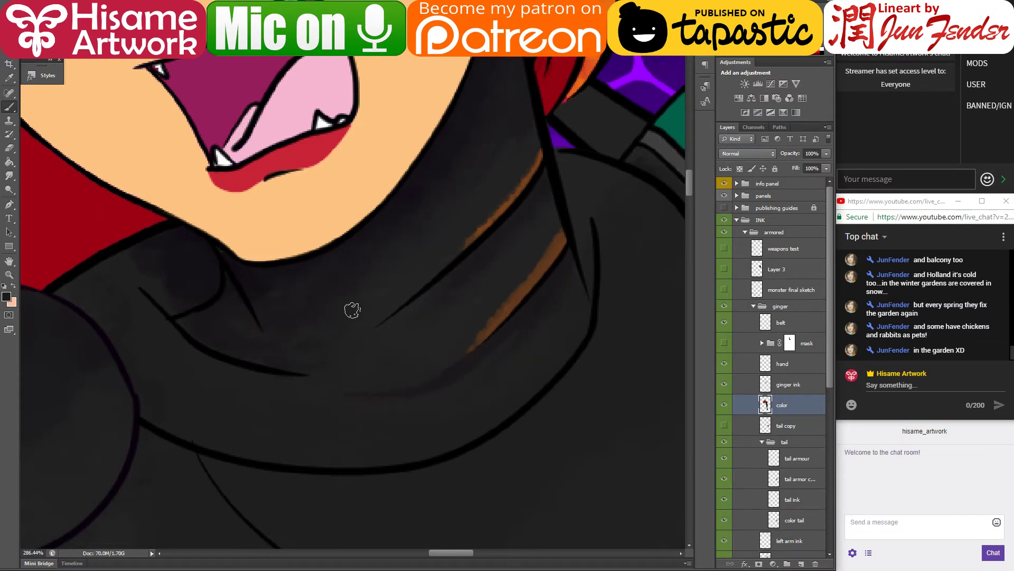
# Step: Extend the upper fold's highlight down along its crease with a sampled muted brown
pyautogui.keyDown('alt'); pyautogui.click(470, 226); pyautogui.keyUp('alt')
pyautogui.moveTo(467, 232); pyautogui.dragTo(374, 332)
pyautogui.moveTo(423, 263); pyautogui.dragTo(400, 287)
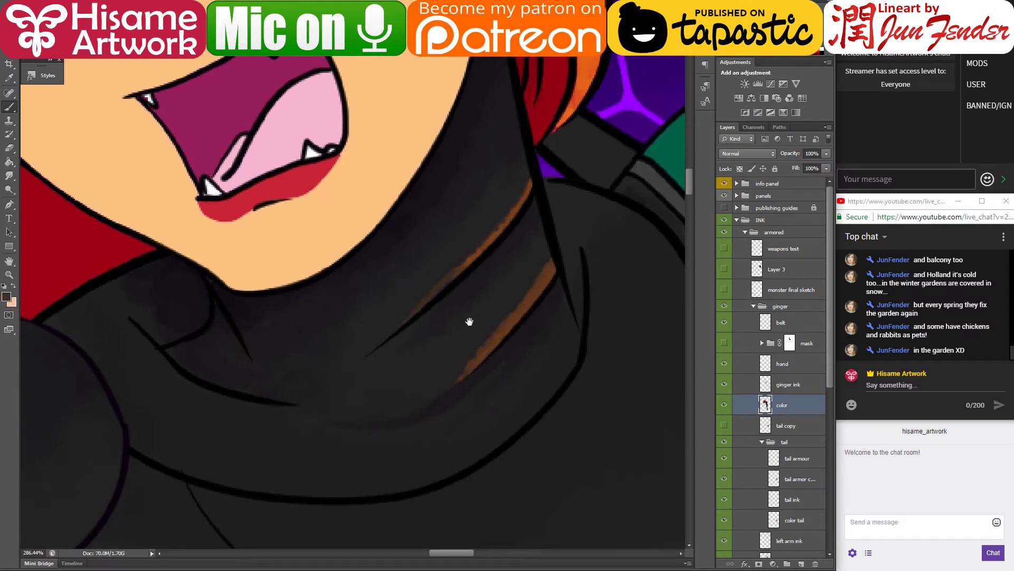
# Step: Load the color layer's outline as a selection and sample bright orange from the edge of the hair
pyautogui.moveTo(470, 321); pyautogui.dragTo(524, 368)
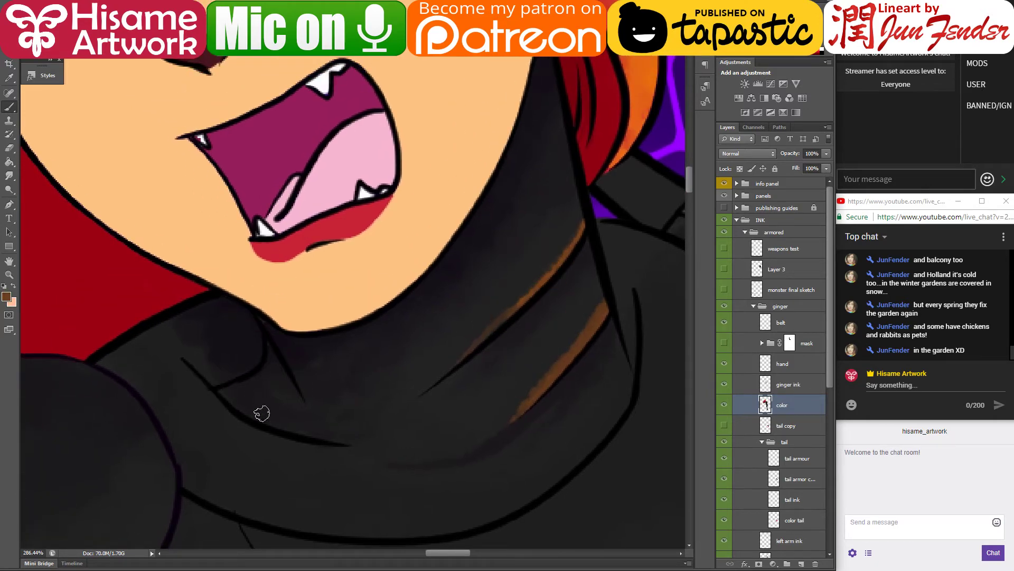
pyautogui.scroll(-10, 356, 426)
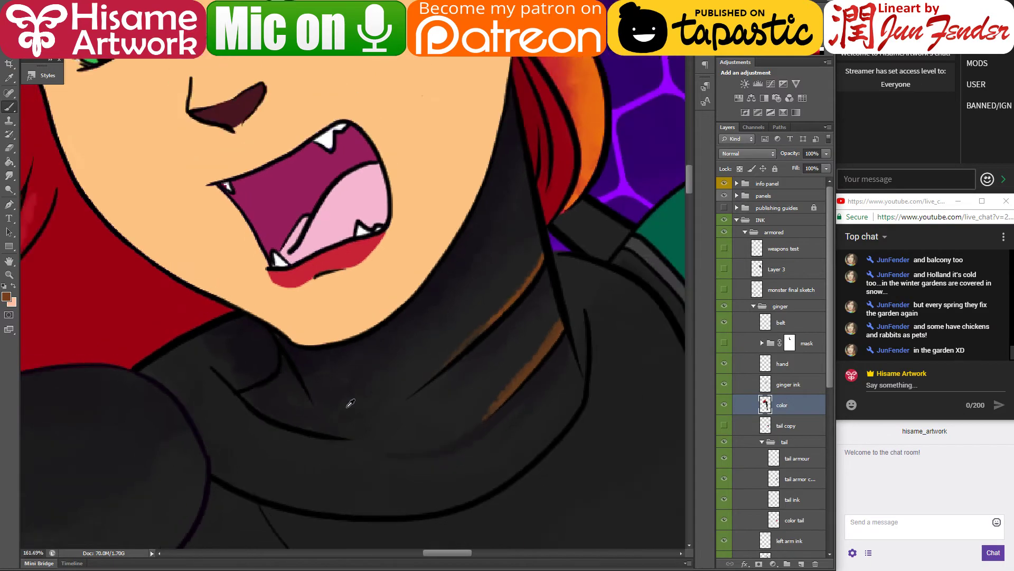
pyautogui.scroll(3, 477, 482)
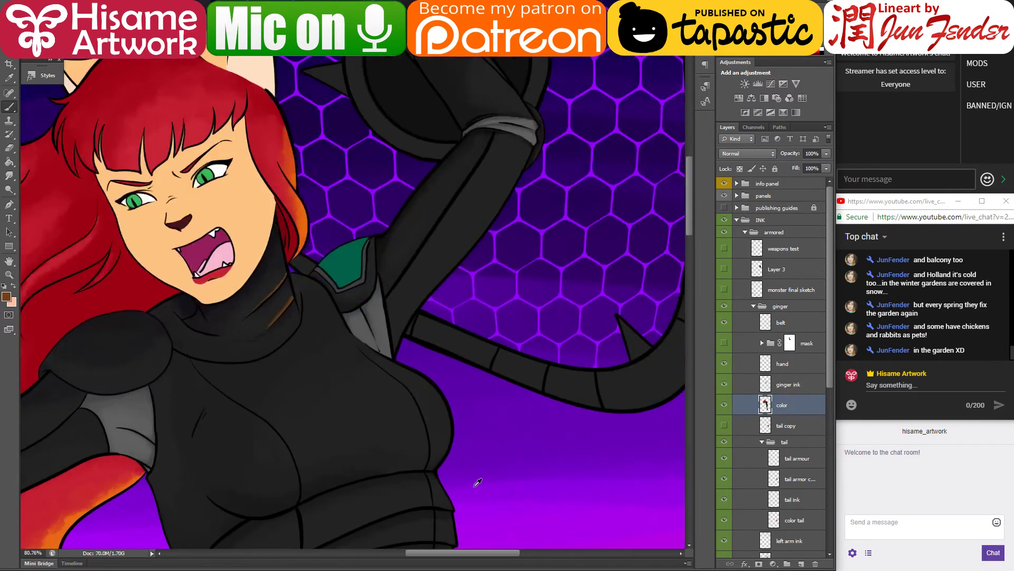
pyautogui.scroll(1, 413, 448)
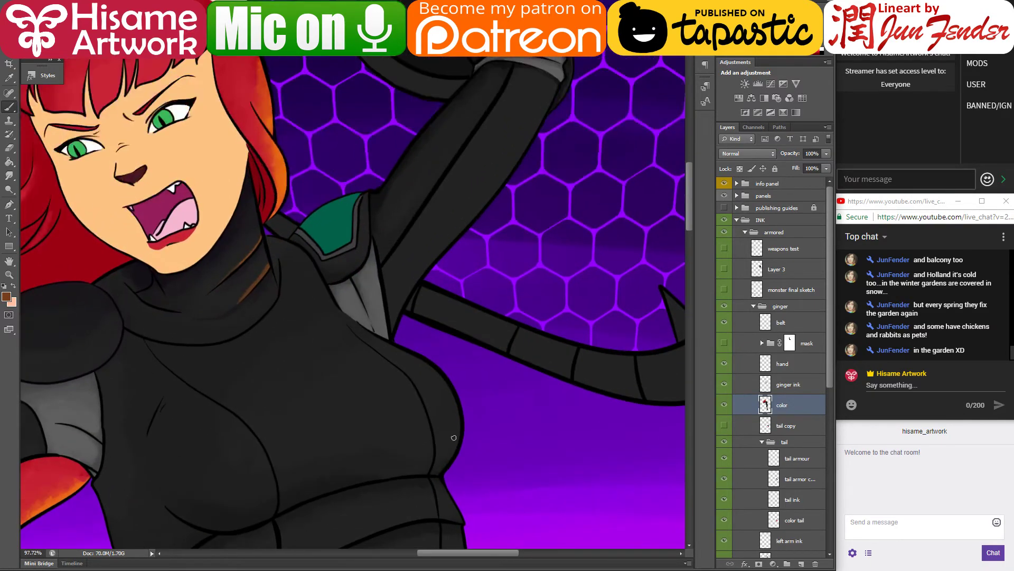
pyautogui.keyDown('ctrl'); pyautogui.click(764, 403); pyautogui.keyUp('ctrl')
pyautogui.moveTo(515, 399); pyautogui.dragTo(536, 351)
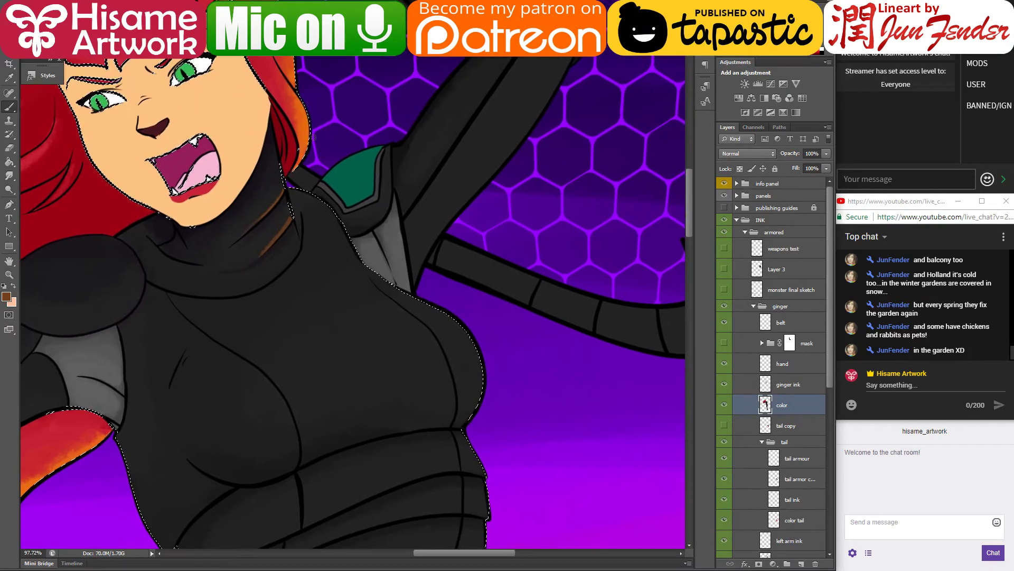
pyautogui.keyDown('alt'); pyautogui.click(309, 133); pyautogui.keyUp('alt')
pyautogui.scroll(4, 502, 430)
pyautogui.scroll(-3, 503, 432)
pyautogui.moveTo(559, 411)
pyautogui.mouseDown()
pyautogui.moveTo(615, 369)
pyautogui.moveTo(603, 350)
pyautogui.mouseUp()
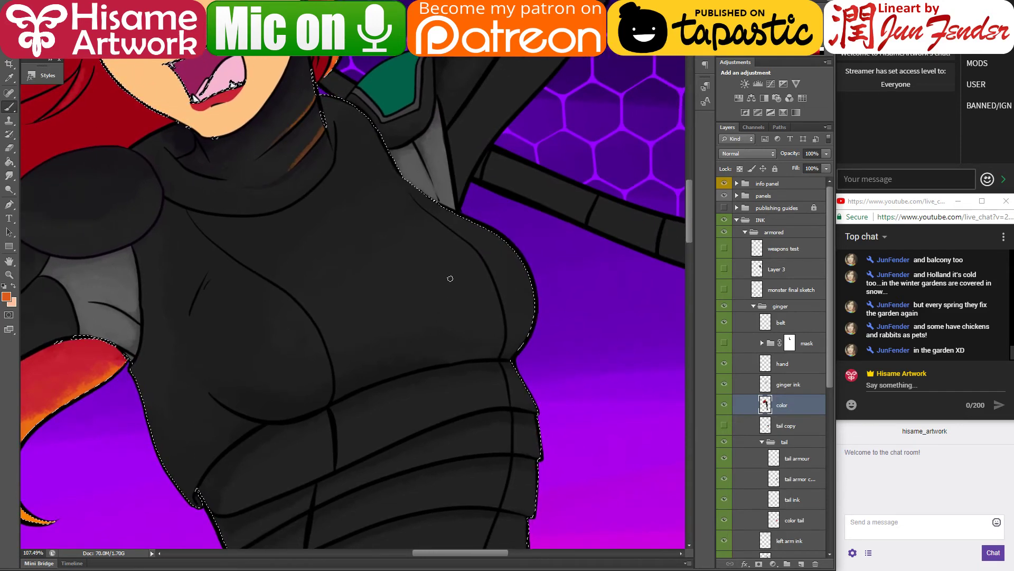
# Step: Enlarge the brush and paint an orange rim light along the suit's outer edge from the chest down the waist bands
pyautogui.press(']')
pyautogui.press(']')
pyautogui.press(']')
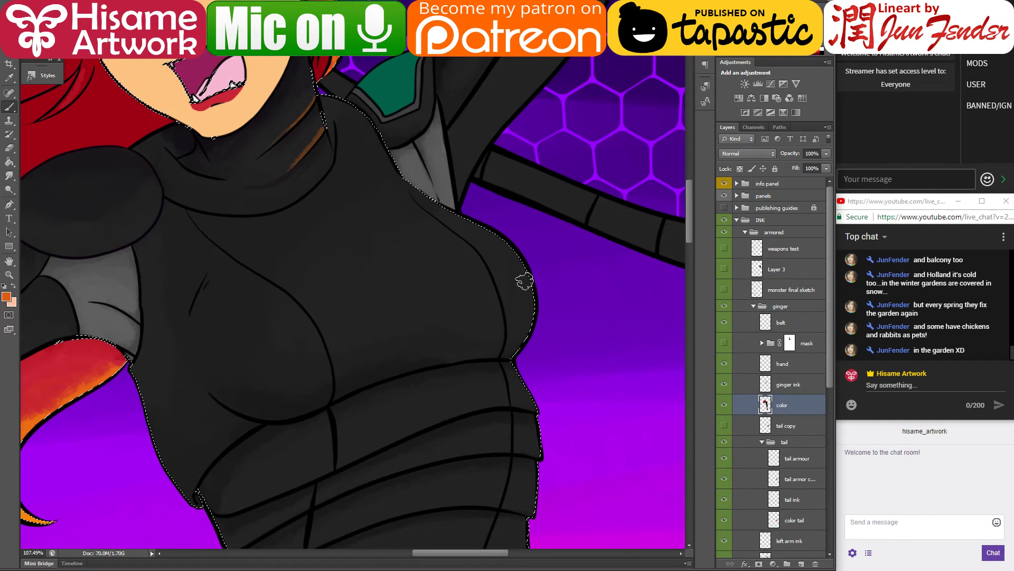
pyautogui.moveTo(502, 241)
pyautogui.mouseDown()
pyautogui.moveTo(528, 296)
pyautogui.moveTo(509, 363)
pyautogui.moveTo(536, 409)
pyautogui.moveTo(533, 350)
pyautogui.mouseUp()
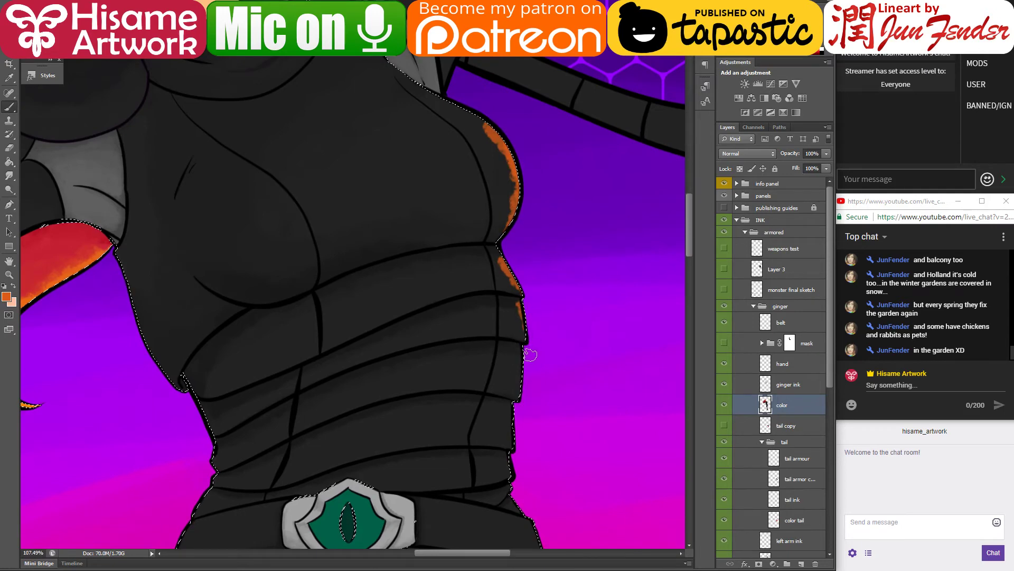
pyautogui.moveTo(523, 343); pyautogui.dragTo(510, 477)
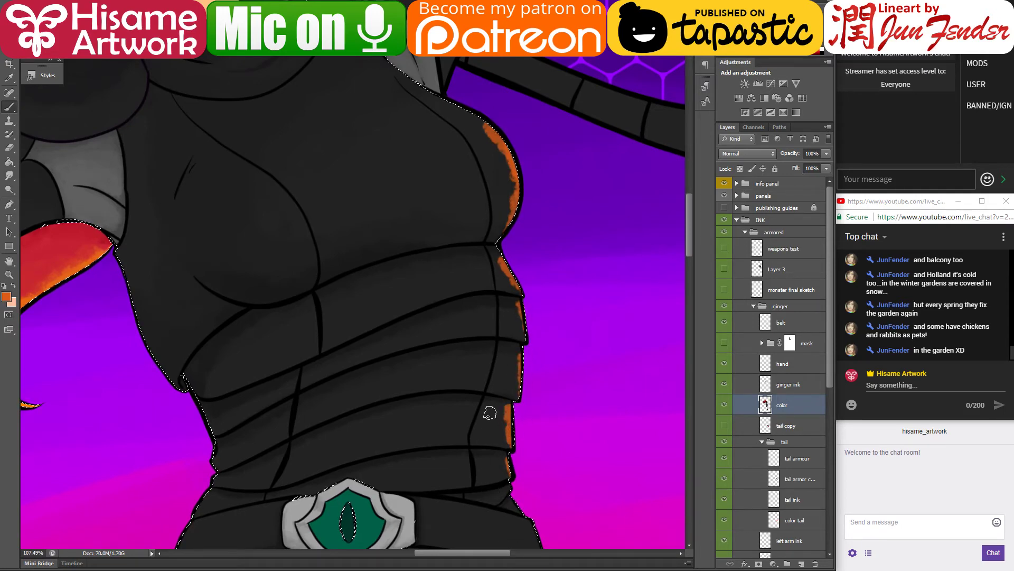
# Step: Trim the rim light on the first band below the chest and paint an orange highlight along its lower seam with a tapered end
pyautogui.scroll(5, 515, 228)
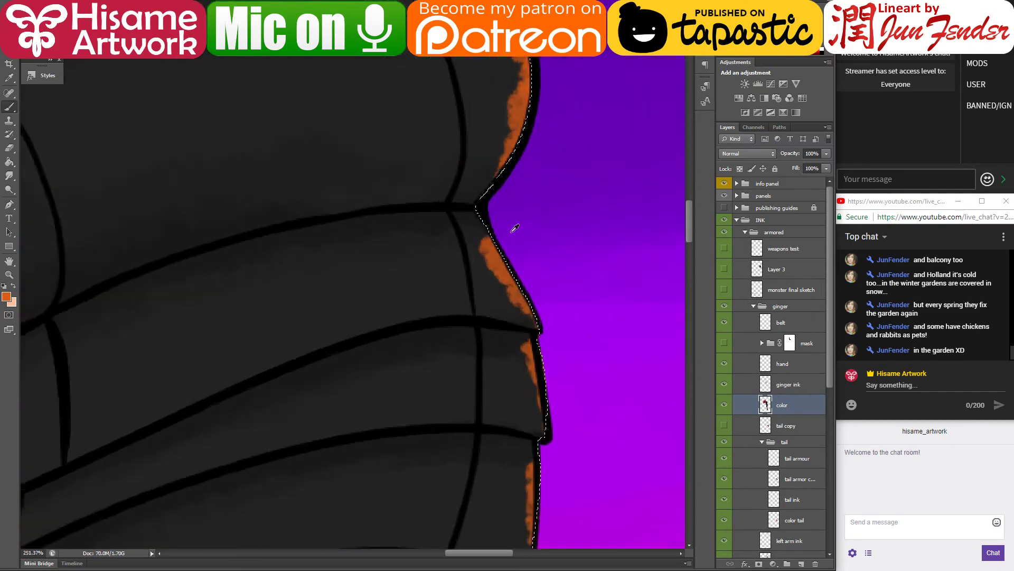
pyautogui.scroll(1, 415, 279)
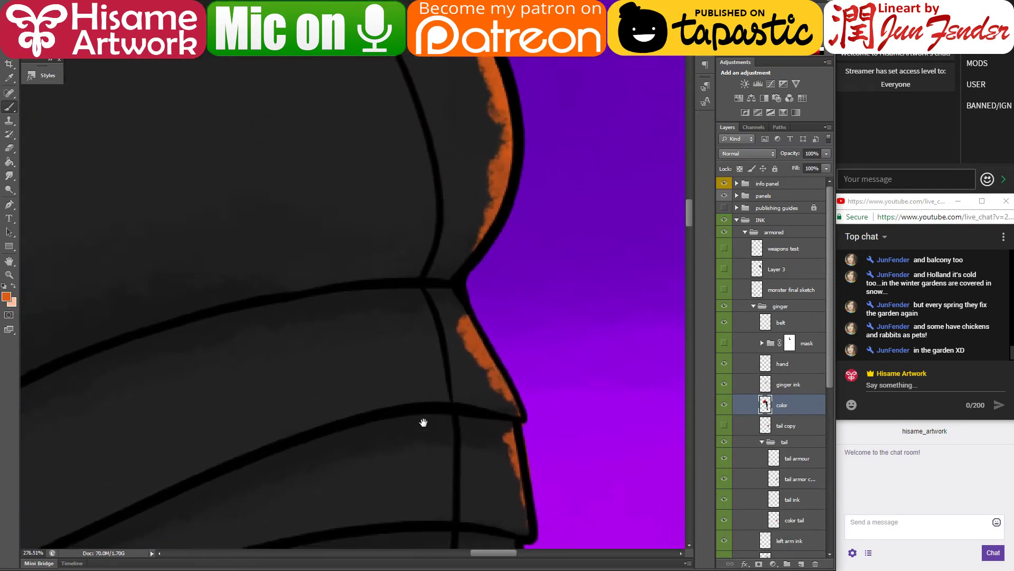
pyautogui.keyDown('alt'); pyautogui.click(482, 334); pyautogui.keyUp('alt')
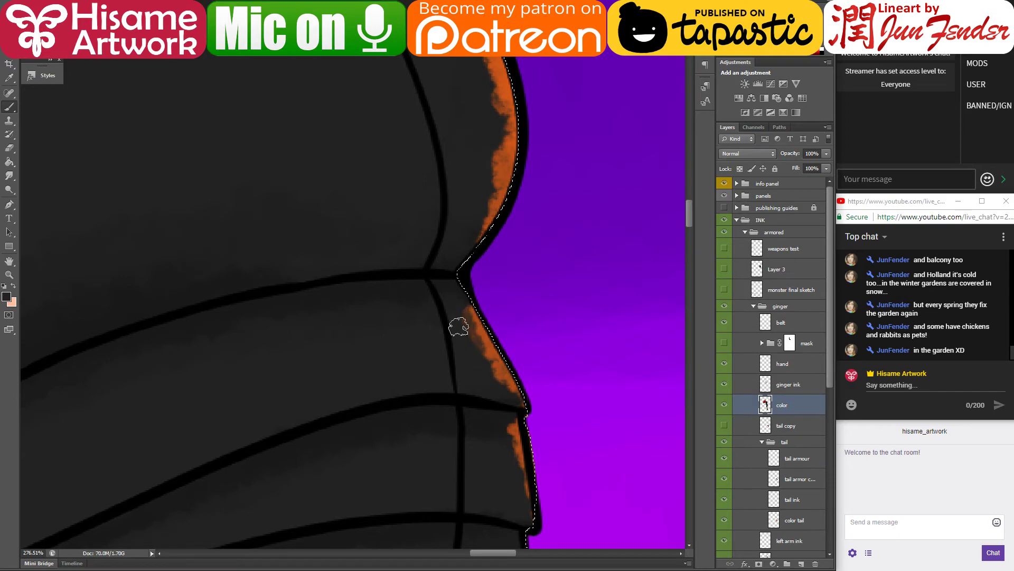
pyautogui.keyDown('alt'); pyautogui.click(510, 376); pyautogui.keyUp('alt')
pyautogui.moveTo(502, 393)
pyautogui.mouseDown()
pyautogui.moveTo(415, 383)
pyautogui.moveTo(482, 403)
pyautogui.moveTo(435, 391)
pyautogui.moveTo(317, 410)
pyautogui.moveTo(407, 392)
pyautogui.mouseUp()
pyautogui.keyDown('alt'); pyautogui.click(341, 384); pyautogui.keyUp('alt')
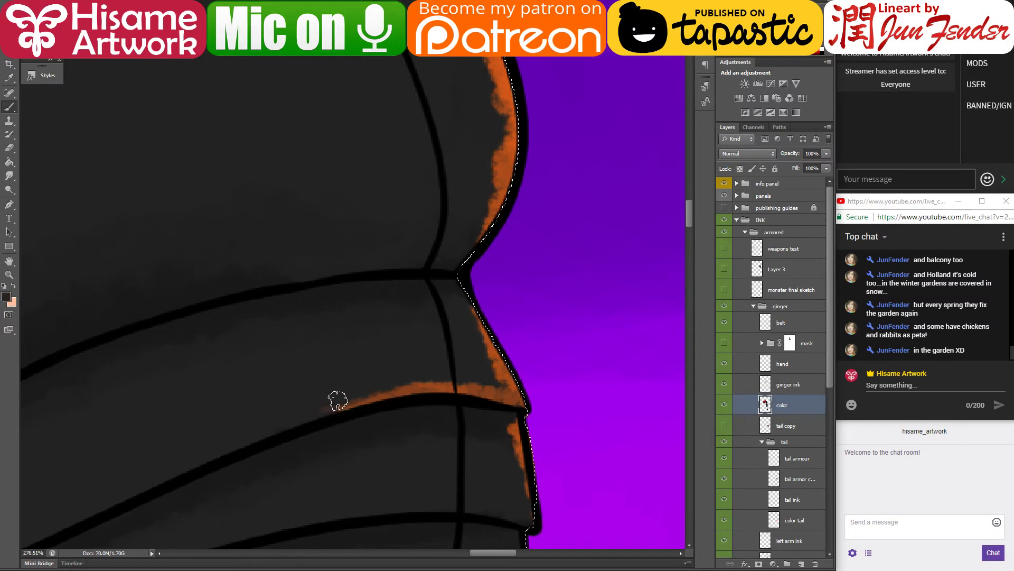
pyautogui.moveTo(338, 401)
pyautogui.mouseDown()
pyautogui.moveTo(302, 421)
pyautogui.moveTo(422, 390)
pyautogui.mouseUp()
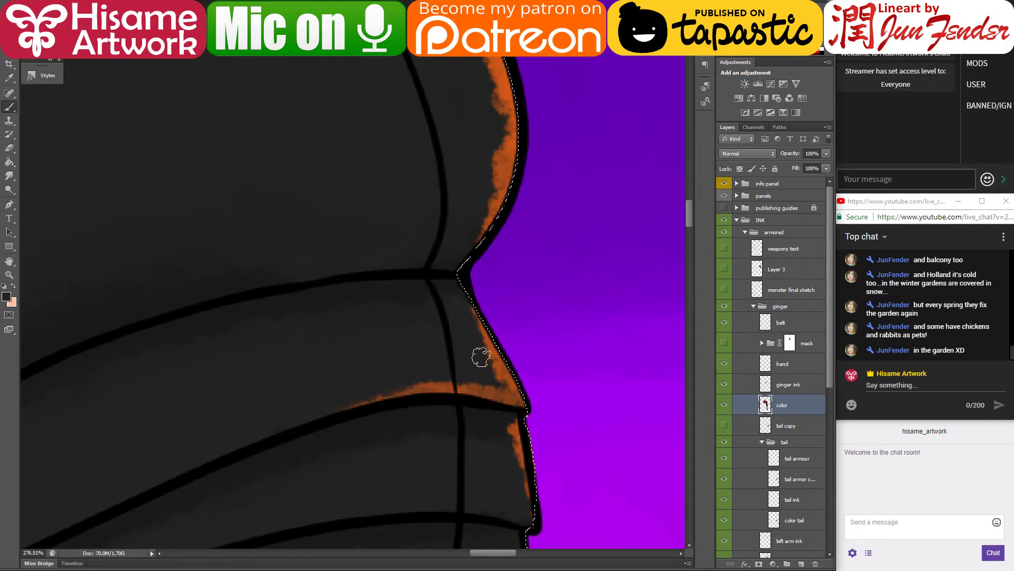
# Step: Rework the first band's seam highlight with sampled orange and dark tones and fill in orange along its outer edge
pyautogui.keyDown('alt'); pyautogui.click(511, 377); pyautogui.keyUp('alt')
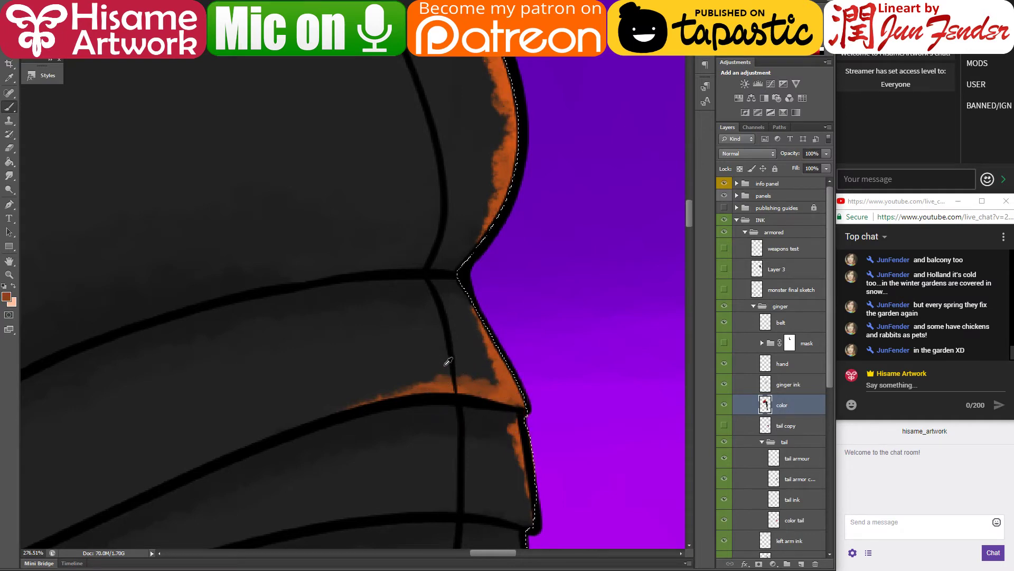
pyautogui.keyDown('alt'); pyautogui.click(445, 364); pyautogui.keyUp('alt')
pyautogui.moveTo(398, 382); pyautogui.dragTo(494, 381)
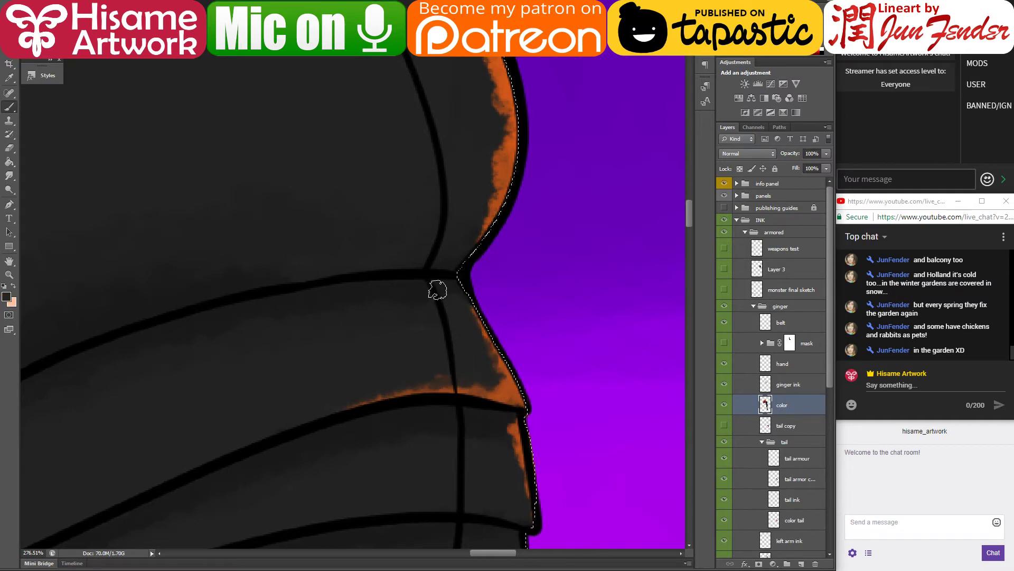
pyautogui.keyDown('alt'); pyautogui.click(503, 396); pyautogui.keyUp('alt')
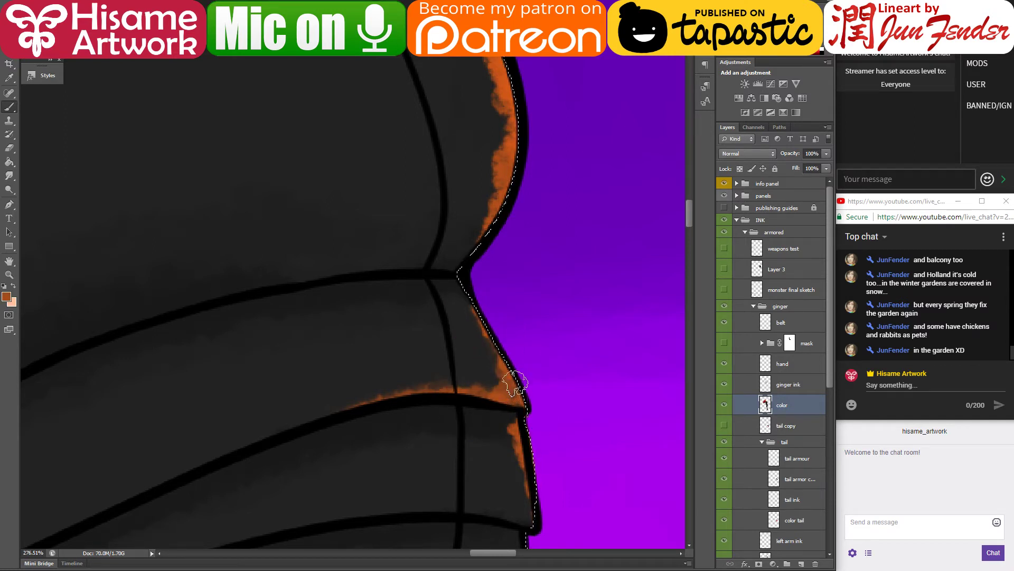
pyautogui.moveTo(479, 311)
pyautogui.mouseDown()
pyautogui.moveTo(465, 388)
pyautogui.moveTo(483, 353)
pyautogui.moveTo(486, 385)
pyautogui.moveTo(496, 366)
pyautogui.mouseUp()
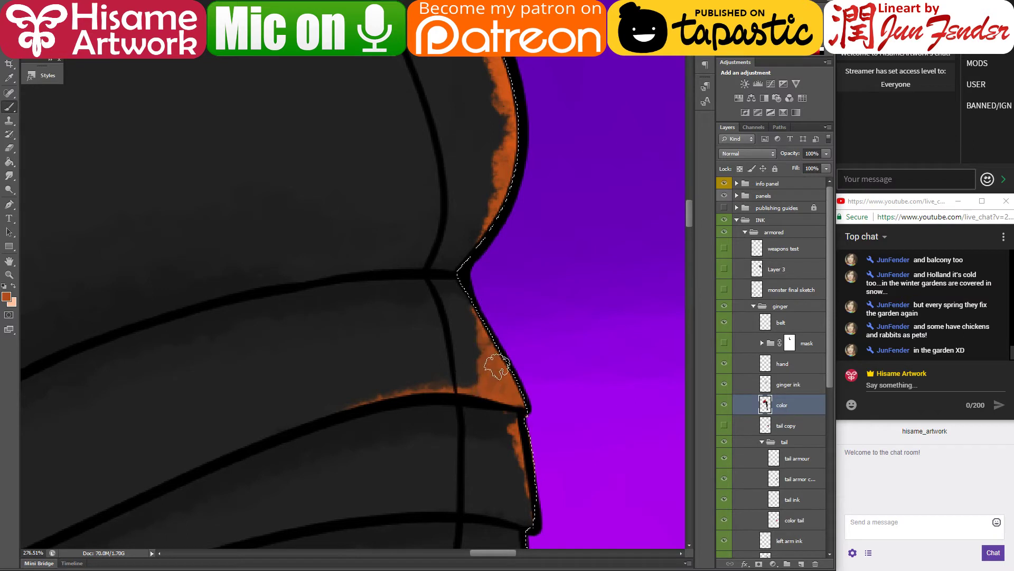
# Step: Soften the first band's highlight with sampled dark brown, spreading a gradual glow across the vertical seam
pyautogui.keyDown('alt'); pyautogui.click(481, 311); pyautogui.keyUp('alt')
pyautogui.moveTo(482, 310)
pyautogui.mouseDown()
pyautogui.moveTo(490, 380)
pyautogui.moveTo(476, 339)
pyautogui.moveTo(481, 370)
pyautogui.moveTo(457, 375)
pyautogui.mouseUp()
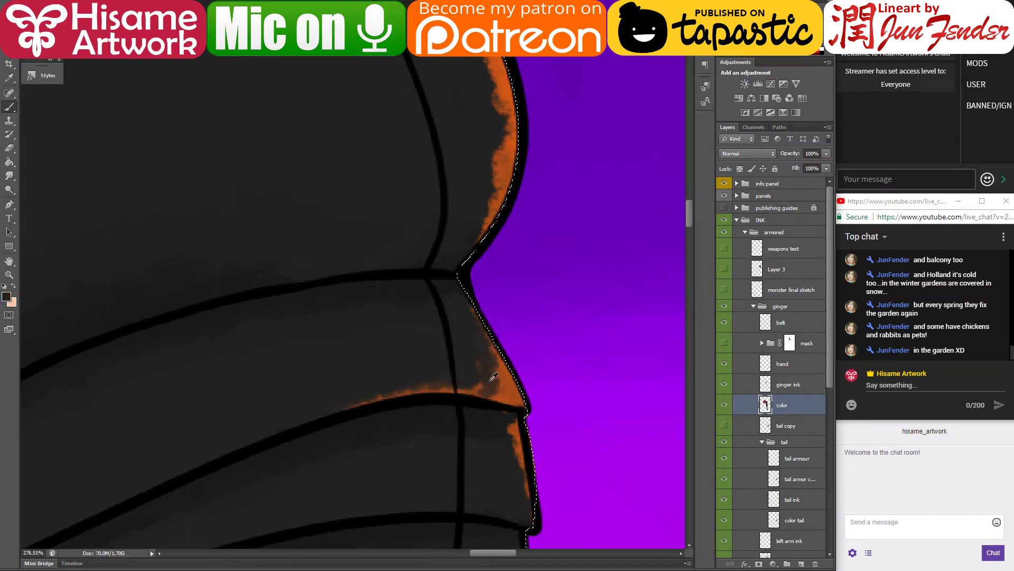
pyautogui.moveTo(483, 333)
pyautogui.mouseDown()
pyautogui.moveTo(497, 392)
pyautogui.moveTo(501, 377)
pyautogui.moveTo(404, 389)
pyautogui.moveTo(469, 380)
pyautogui.moveTo(485, 361)
pyautogui.moveTo(480, 352)
pyautogui.moveTo(441, 376)
pyautogui.mouseUp()
pyautogui.moveTo(482, 297)
pyautogui.mouseDown()
pyautogui.moveTo(426, 363)
pyautogui.moveTo(471, 306)
pyautogui.mouseUp()
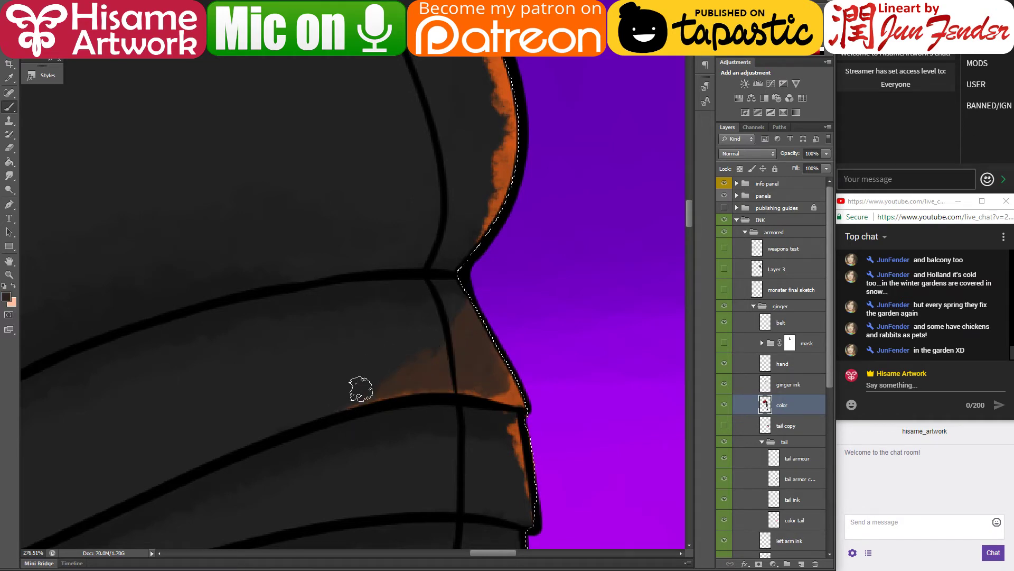
pyautogui.moveTo(361, 389); pyautogui.dragTo(408, 373)
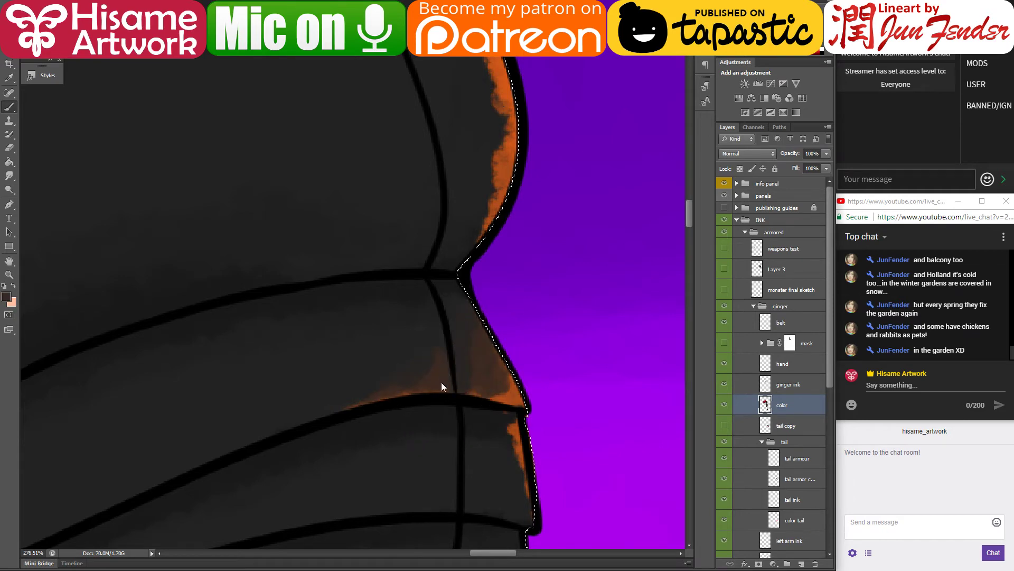
pyautogui.keyDown('alt'); pyautogui.click(415, 348); pyautogui.keyUp('alt')
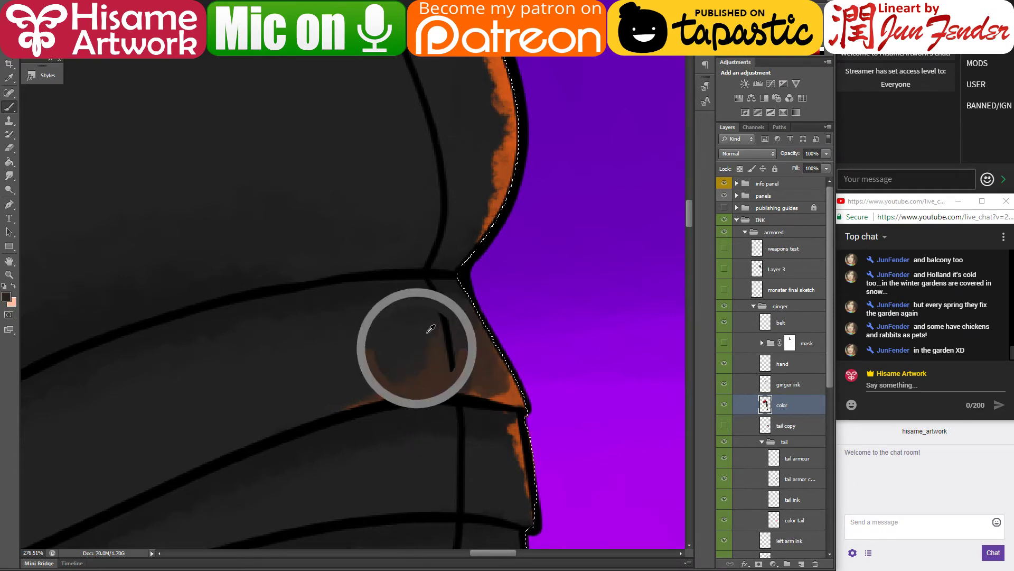
# Step: Blend the first band's outer corner, between the vertical seam and the suit's edge, using sampled orange, brown and dark tones
pyautogui.keyDown('alt'); pyautogui.click(507, 389); pyautogui.keyUp('alt')
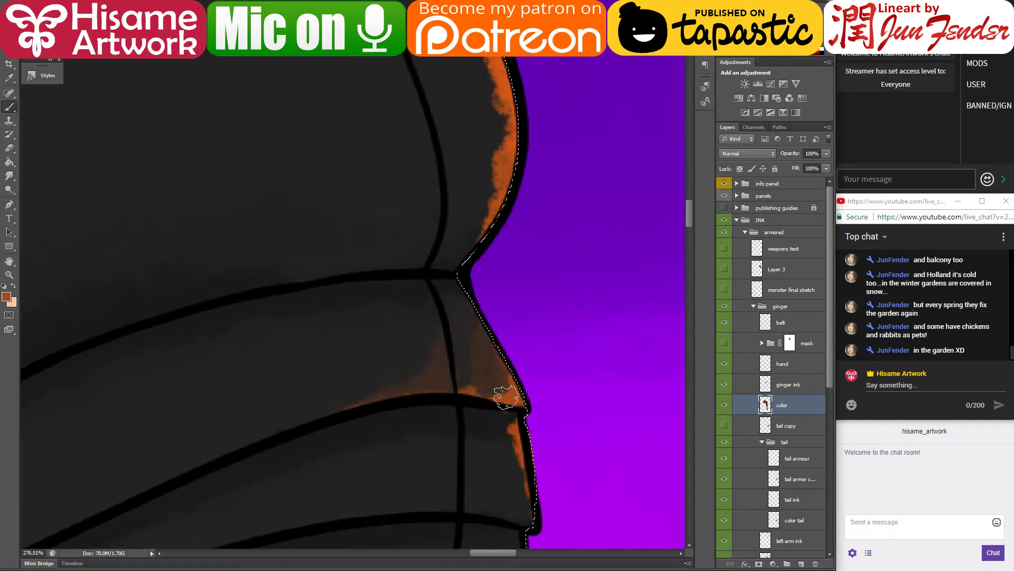
pyautogui.keyDown('alt'); pyautogui.click(471, 368); pyautogui.keyUp('alt')
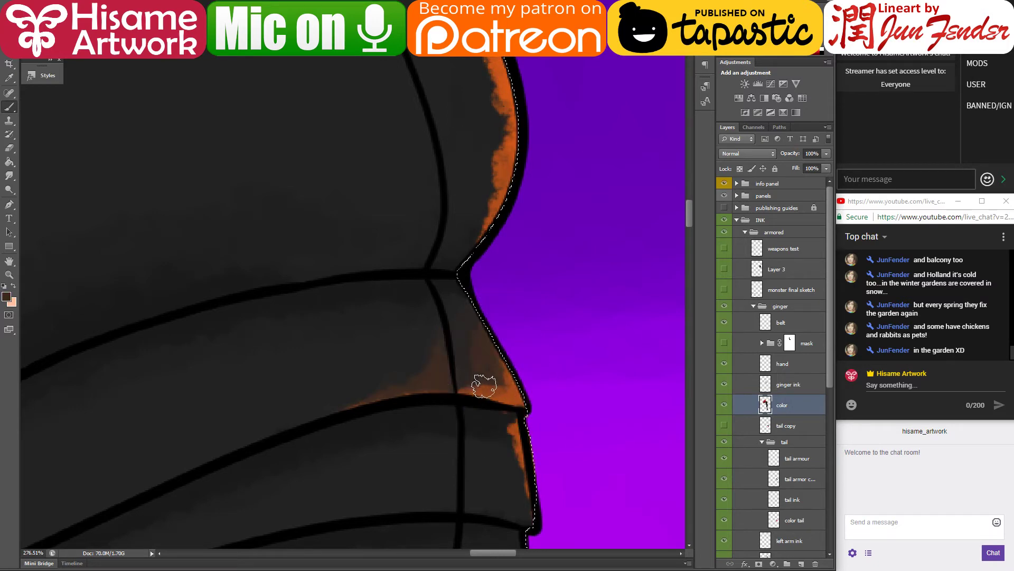
pyautogui.moveTo(480, 386)
pyautogui.mouseDown()
pyautogui.moveTo(493, 348)
pyautogui.moveTo(469, 312)
pyautogui.mouseUp()
pyautogui.moveTo(466, 369)
pyautogui.mouseDown()
pyautogui.moveTo(491, 381)
pyautogui.moveTo(514, 374)
pyautogui.moveTo(469, 393)
pyautogui.moveTo(511, 365)
pyautogui.moveTo(496, 318)
pyautogui.moveTo(498, 386)
pyautogui.moveTo(456, 379)
pyautogui.moveTo(479, 368)
pyautogui.mouseUp()
pyautogui.keyDown('alt'); pyautogui.click(489, 386); pyautogui.keyUp('alt')
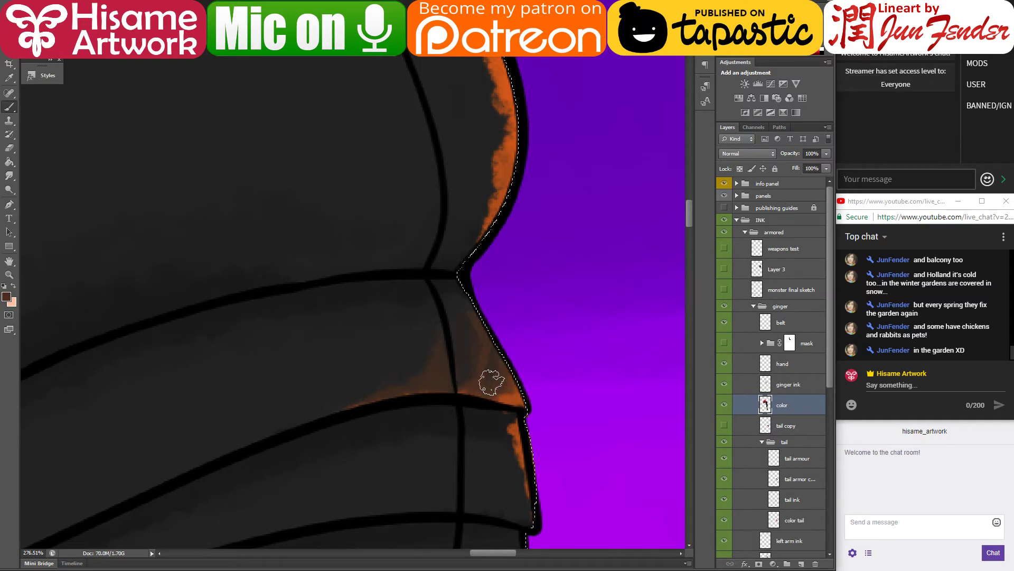
pyautogui.keyDown('alt'); pyautogui.click(466, 317); pyautogui.keyUp('alt')
pyautogui.moveTo(466, 317); pyautogui.dragTo(460, 385)
pyautogui.keyDown('alt'); pyautogui.click(511, 391); pyautogui.keyUp('alt')
pyautogui.keyDown('alt'); pyautogui.click(493, 376); pyautogui.keyUp('alt')
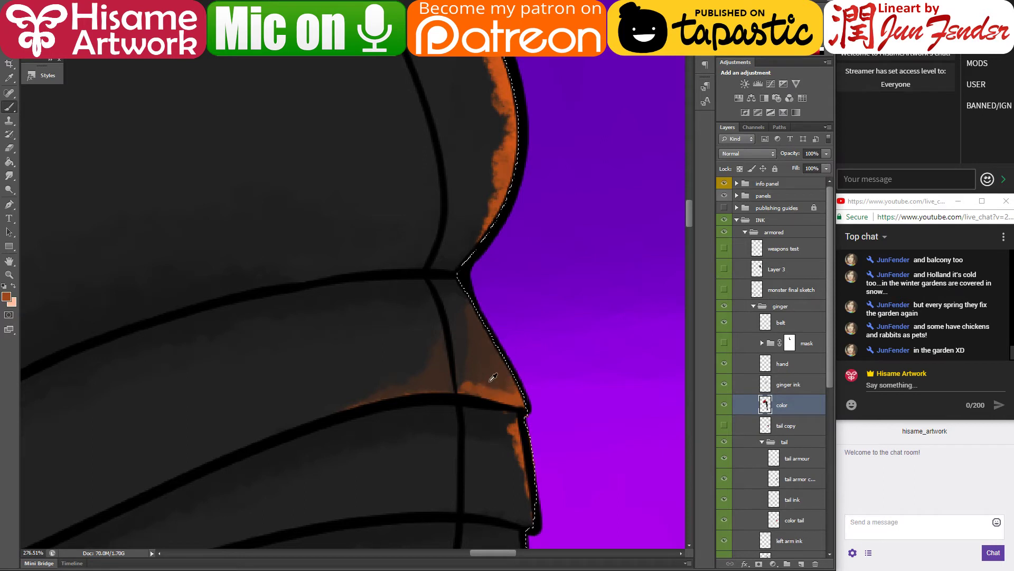
pyautogui.keyDown('alt'); pyautogui.click(467, 371); pyautogui.keyUp('alt')
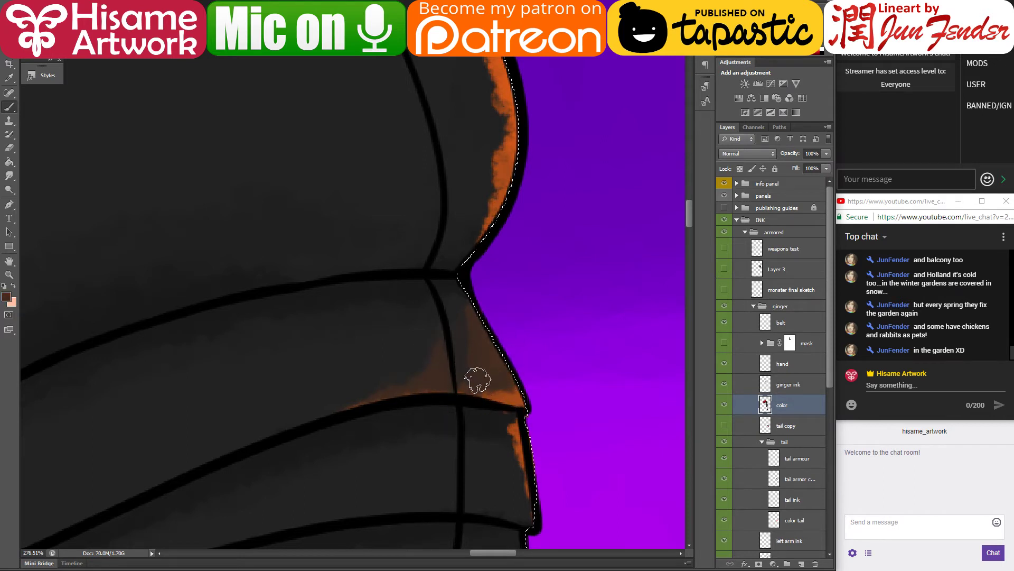
pyautogui.keyDown('alt'); pyautogui.click(483, 373); pyautogui.keyUp('alt')
# Step: Paint an orange highlight along the second band's lower seam with sampled orange, tapering inward past the vertical seam
pyautogui.hotkey('ctrl', 'd')
pyautogui.moveTo(492, 450); pyautogui.dragTo(482, 310)
pyautogui.hotkey('ctrl', 'shift', 'd')
pyautogui.keyDown('alt'); pyautogui.click(494, 244); pyautogui.keyUp('alt')
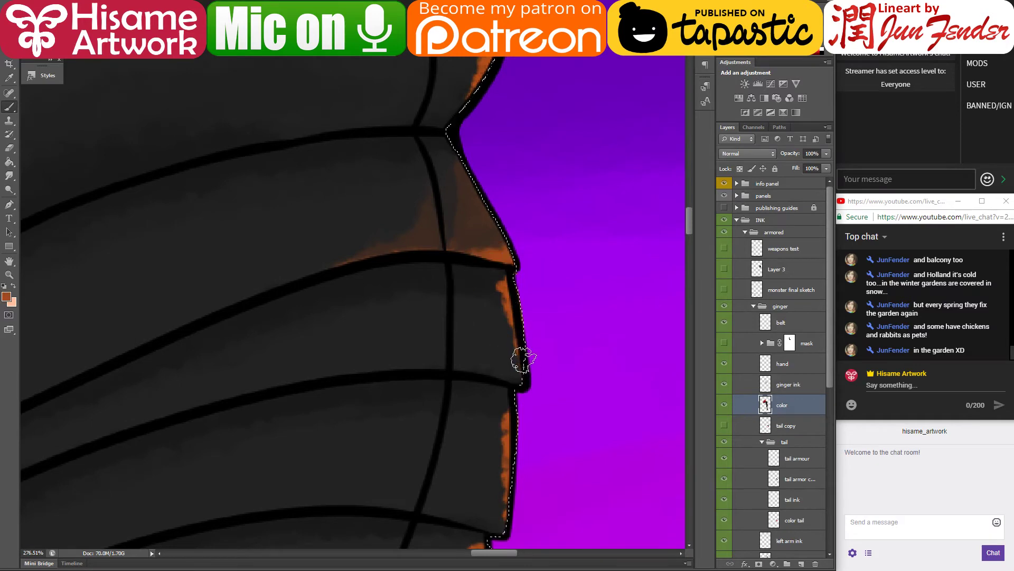
pyautogui.moveTo(516, 373); pyautogui.dragTo(426, 360)
pyautogui.moveTo(494, 367); pyautogui.dragTo(349, 372)
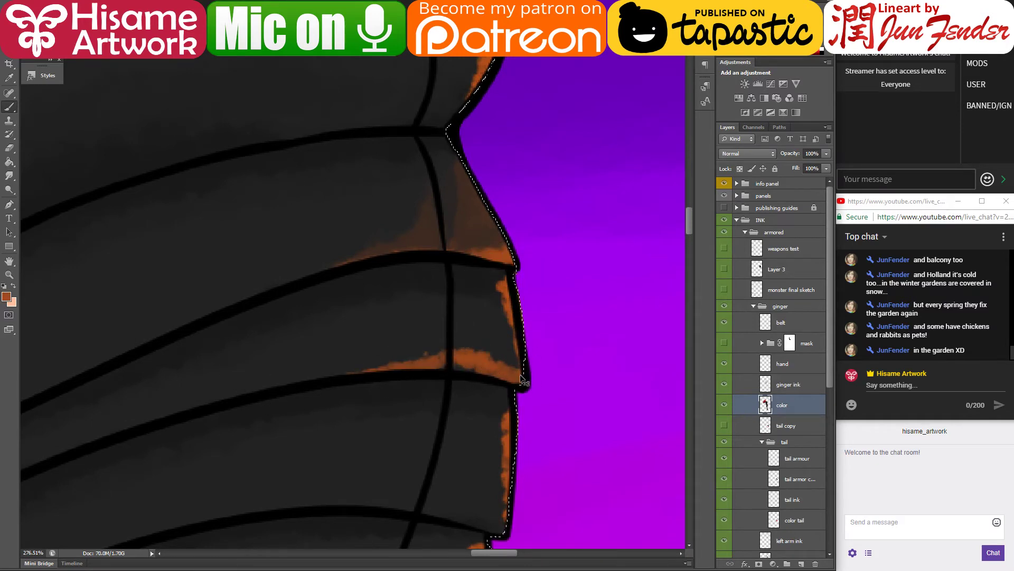
pyautogui.hotkey('ctrl', 'z')
pyautogui.moveTo(507, 373); pyautogui.dragTo(301, 374)
pyautogui.hotkey('ctrl', 'z')
pyautogui.moveTo(502, 369)
pyautogui.mouseDown()
pyautogui.moveTo(339, 377)
pyautogui.moveTo(296, 387)
pyautogui.moveTo(391, 344)
pyautogui.moveTo(478, 359)
pyautogui.moveTo(494, 300)
pyautogui.mouseUp()
# Step: Thin the second band's seam highlight with sampled dark tones and fill its outer corner with a brown-orange glow
pyautogui.keyDown('alt'); pyautogui.click(395, 345); pyautogui.keyUp('alt')
pyautogui.keyDown('alt'); pyautogui.click(498, 357); pyautogui.keyUp('alt')
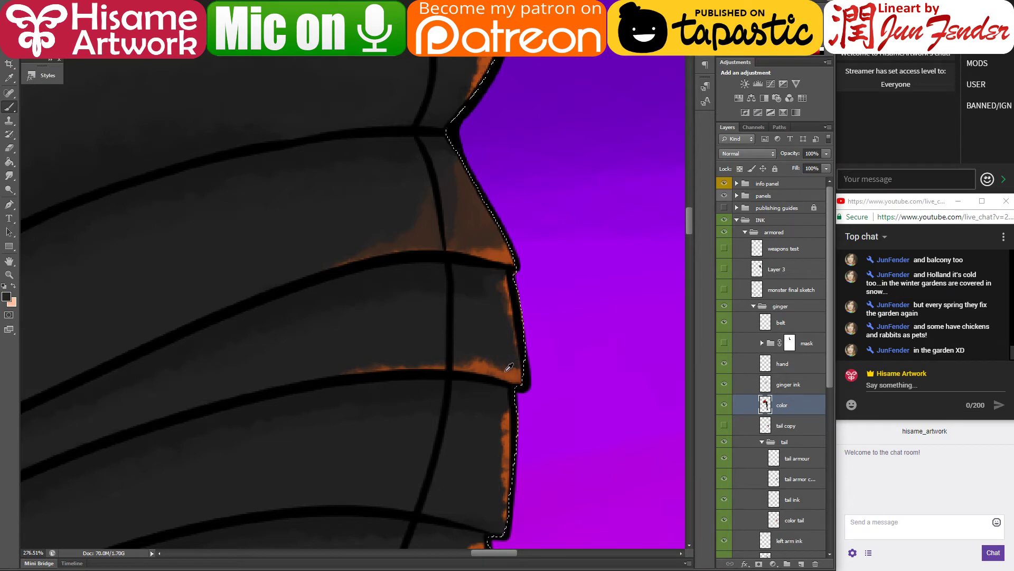
pyautogui.keyDown('alt'); pyautogui.click(502, 365); pyautogui.keyUp('alt')
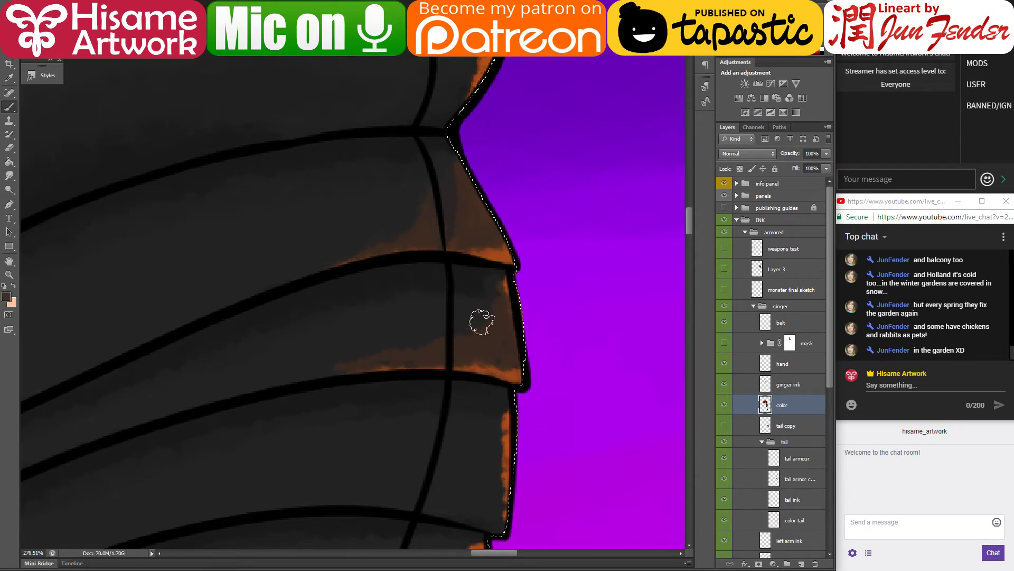
pyautogui.keyDown('alt'); pyautogui.click(357, 349); pyautogui.keyUp('alt')
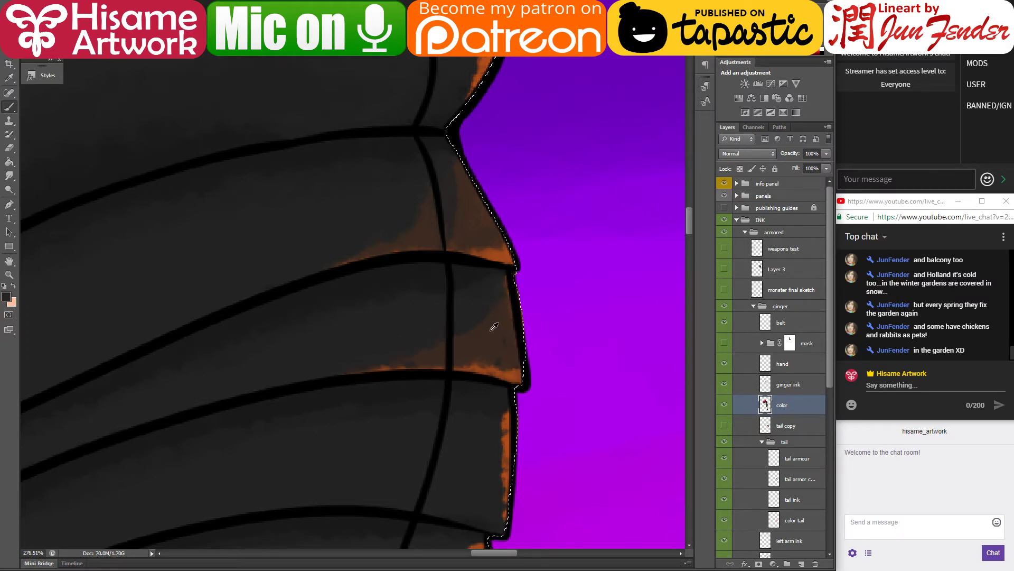
pyautogui.keyDown('alt'); pyautogui.click(467, 372); pyautogui.keyUp('alt')
pyautogui.moveTo(527, 361)
pyautogui.mouseDown()
pyautogui.moveTo(512, 295)
pyautogui.moveTo(528, 369)
pyautogui.moveTo(511, 361)
pyautogui.moveTo(517, 301)
pyautogui.mouseUp()
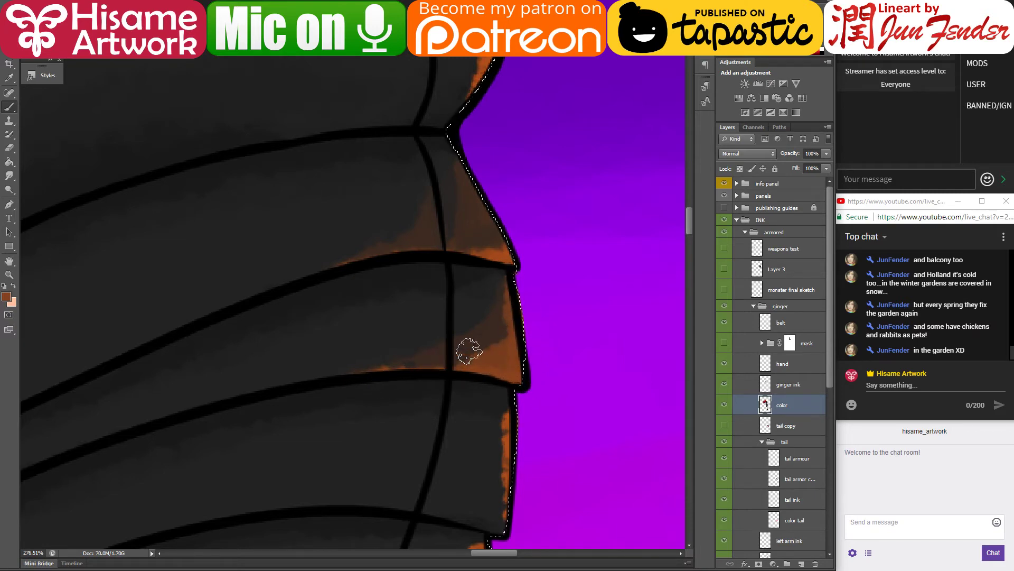
# Step: Soften the second band's glow with sampled brown and dark tones, fading it gradually across the vertical seam
pyautogui.keyDown('alt'); pyautogui.click(493, 342); pyautogui.keyUp('alt')
pyautogui.keyDown('alt'); pyautogui.click(489, 345); pyautogui.keyUp('alt')
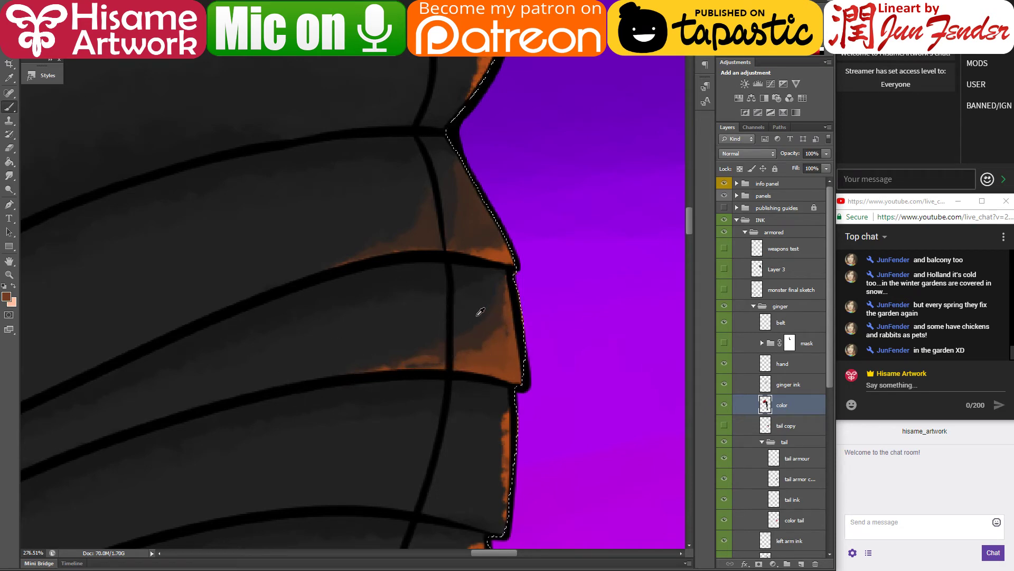
pyautogui.keyDown('alt'); pyautogui.click(391, 353); pyautogui.keyUp('alt')
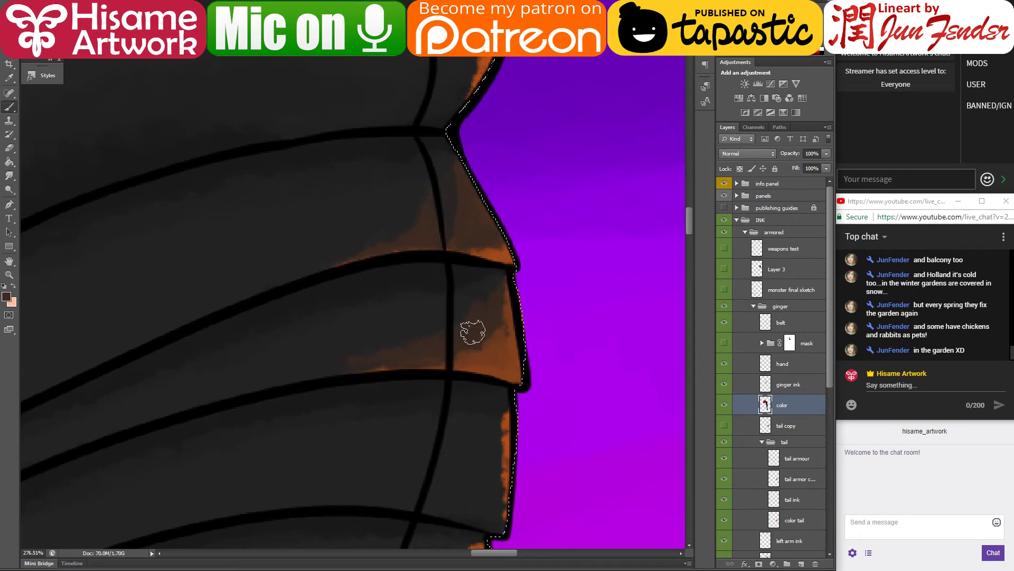
pyautogui.keyDown('alt'); pyautogui.click(342, 343); pyautogui.keyUp('alt')
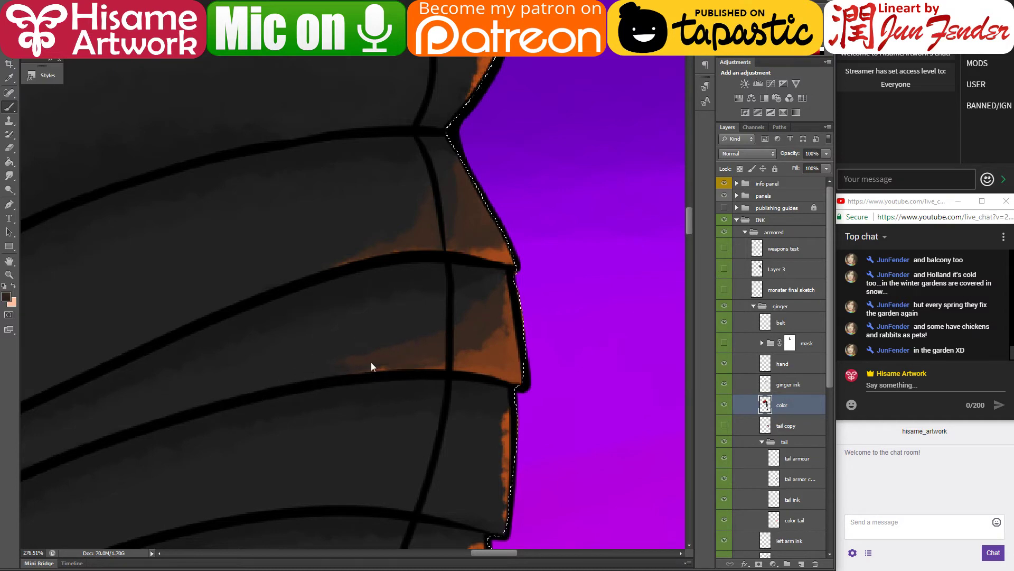
pyautogui.moveTo(498, 310); pyautogui.dragTo(466, 414)
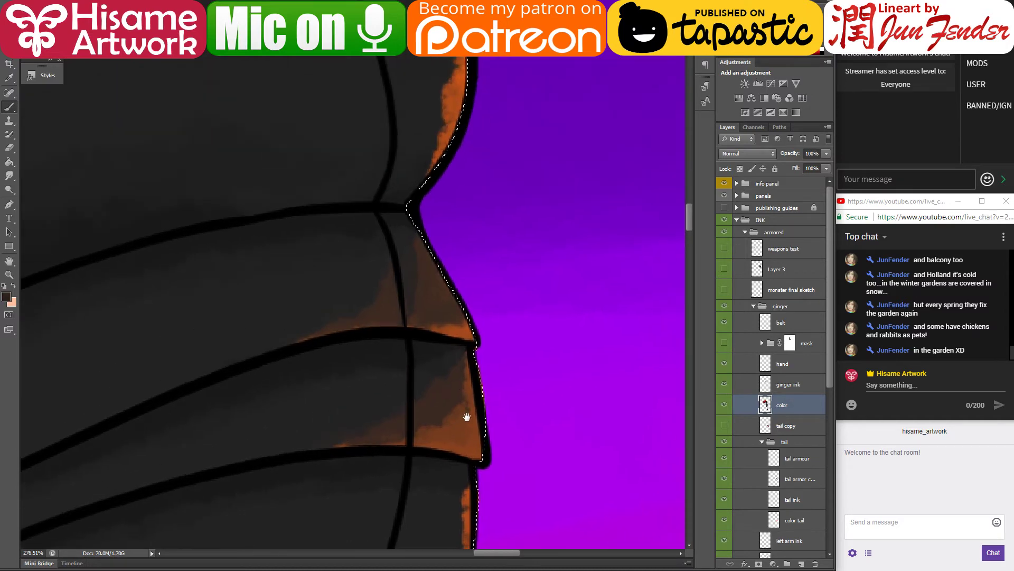
pyautogui.keyDown('alt'); pyautogui.click(452, 402); pyautogui.keyUp('alt')
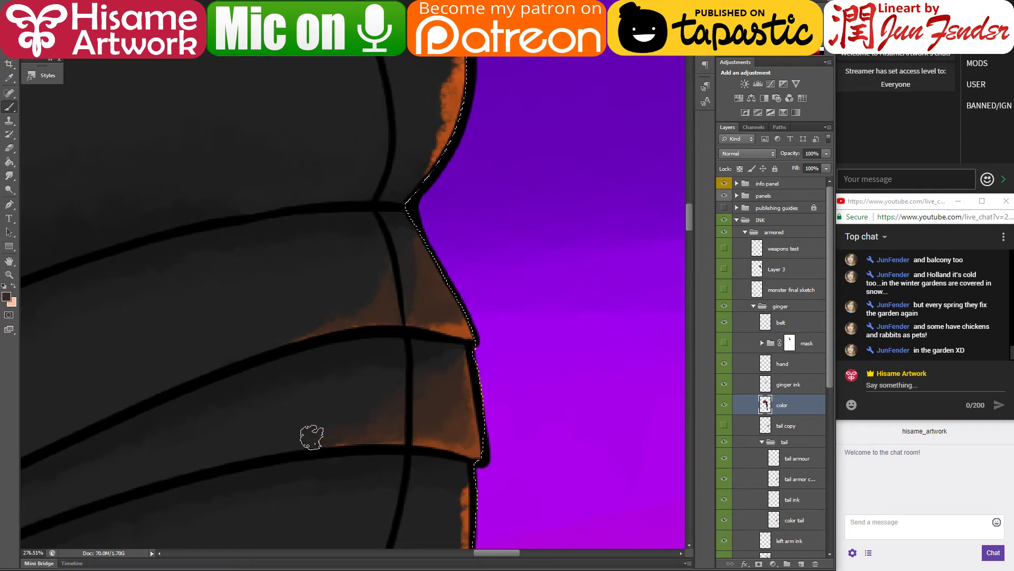
pyautogui.keyDown('alt'); pyautogui.click(422, 423); pyautogui.keyUp('alt')
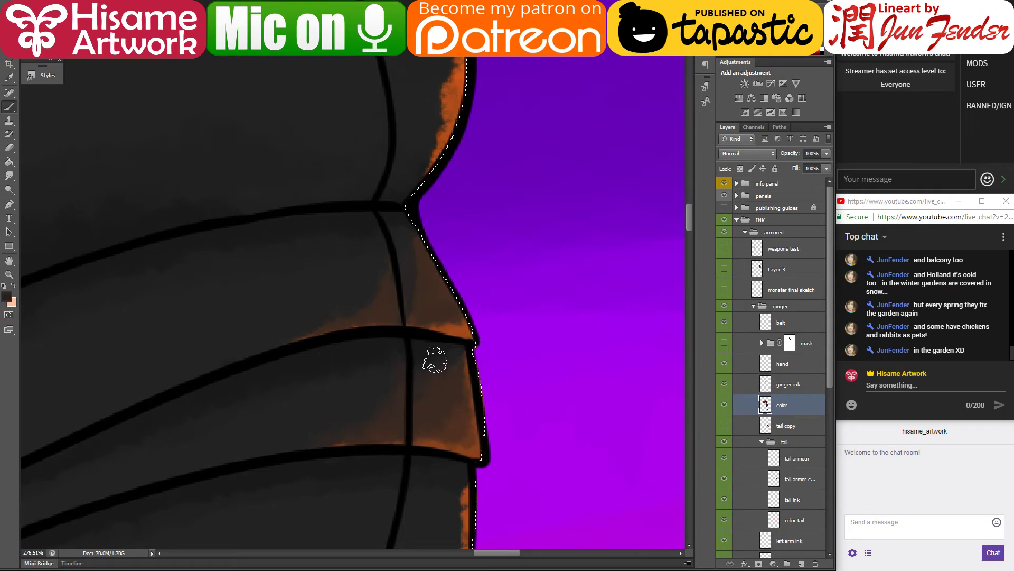
# Step: Soften the inner edge of the chest's orange rim light with dark brown tones sampled from the first band
pyautogui.scroll(3, 462, 348)
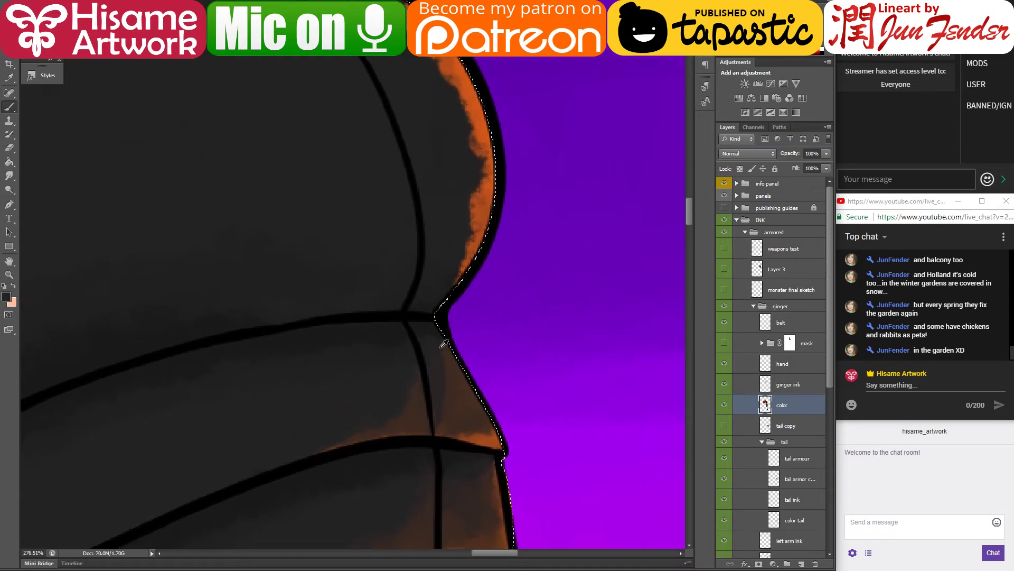
pyautogui.scroll(3, 469, 389)
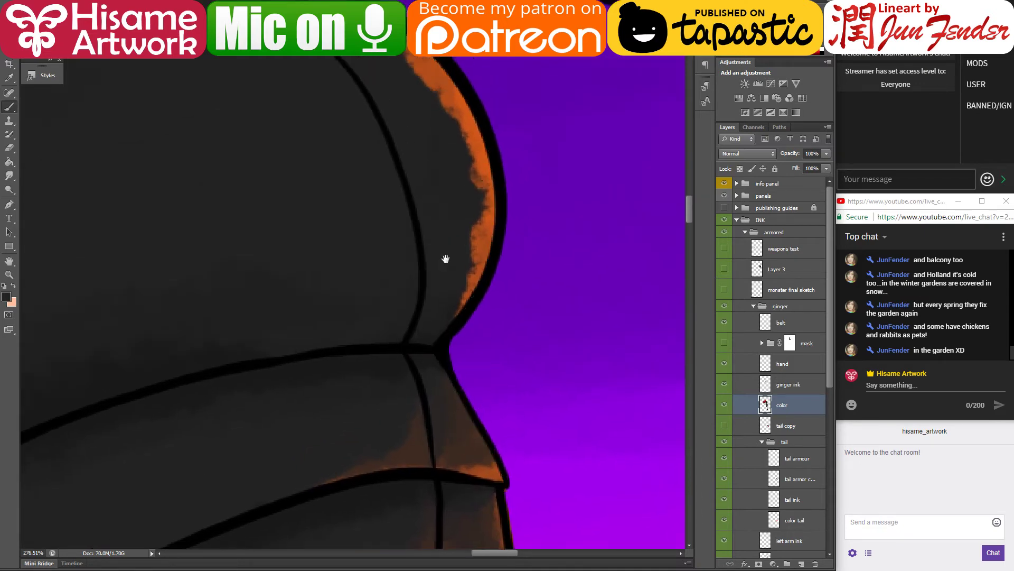
pyautogui.keyDown('alt'); pyautogui.click(472, 501); pyautogui.keyUp('alt')
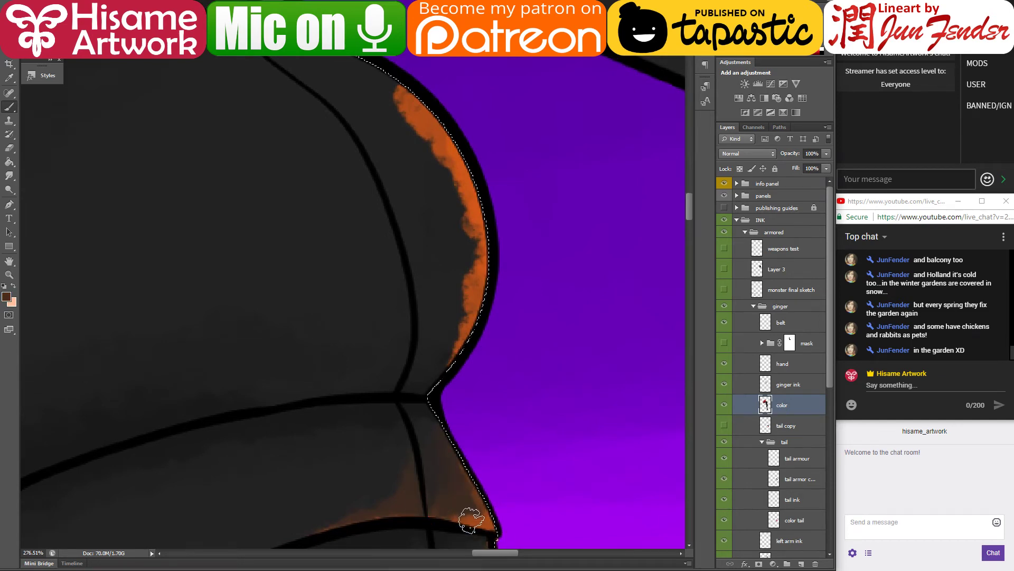
pyautogui.keyDown('alt'); pyautogui.click(482, 502); pyautogui.keyUp('alt')
pyautogui.scroll(2, 452, 327)
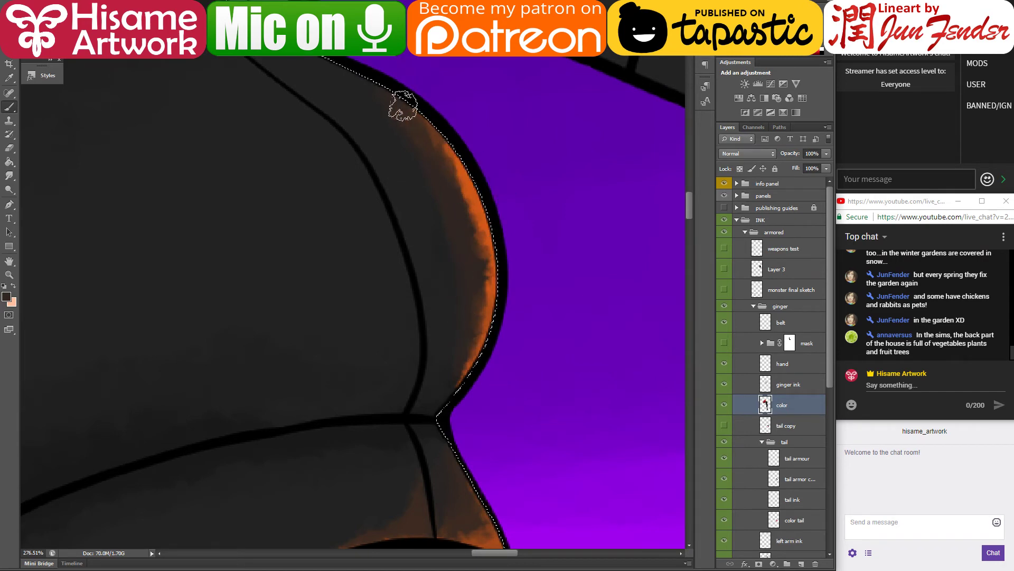
# Step: Widen the chest rim light toward the curved seam with sampled orange and brown, and fade its inner side back to dark
pyautogui.keyDown('alt'); pyautogui.click(477, 206); pyautogui.keyUp('alt')
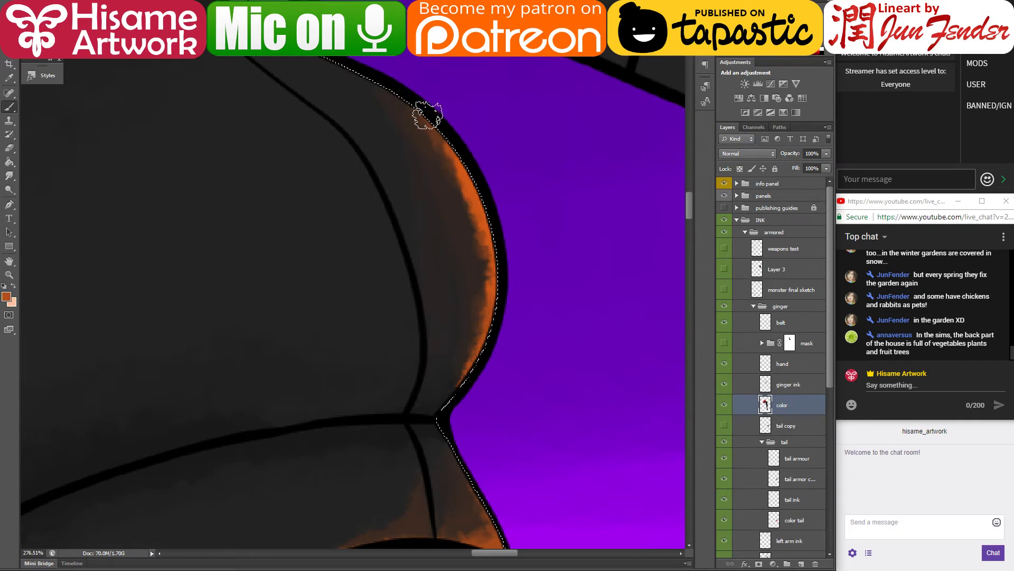
pyautogui.keyDown('alt'); pyautogui.click(463, 199); pyautogui.keyUp('alt')
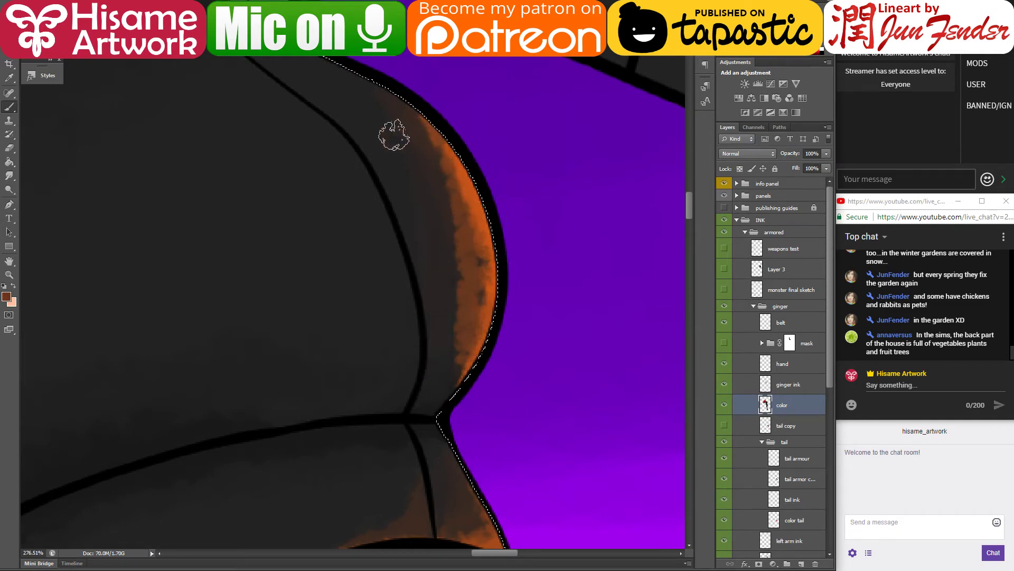
pyautogui.moveTo(399, 110)
pyautogui.mouseDown()
pyautogui.moveTo(457, 206)
pyautogui.moveTo(409, 295)
pyautogui.mouseUp()
pyautogui.moveTo(415, 132); pyautogui.dragTo(444, 346)
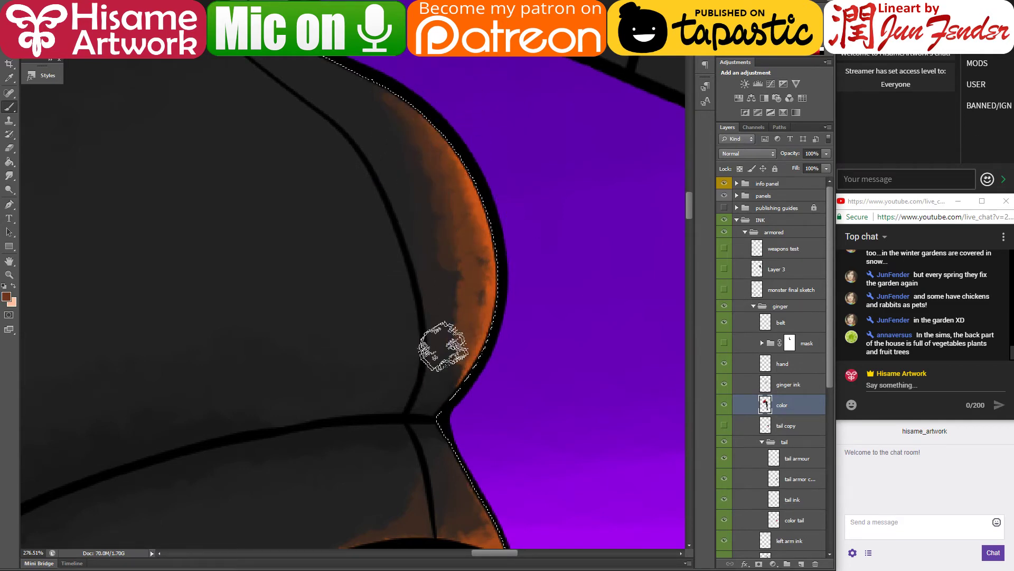
pyautogui.moveTo(360, 70)
pyautogui.mouseDown()
pyautogui.moveTo(392, 94)
pyautogui.moveTo(406, 411)
pyautogui.moveTo(434, 216)
pyautogui.moveTo(432, 364)
pyautogui.mouseUp()
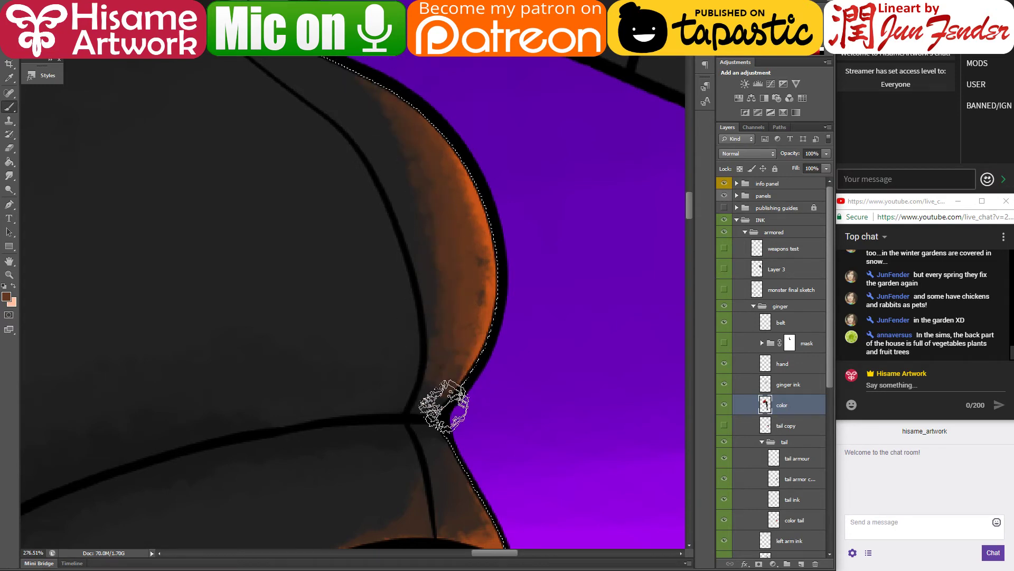
pyautogui.moveTo(475, 241)
pyautogui.mouseDown()
pyautogui.moveTo(399, 185)
pyautogui.moveTo(442, 349)
pyautogui.moveTo(417, 378)
pyautogui.mouseUp()
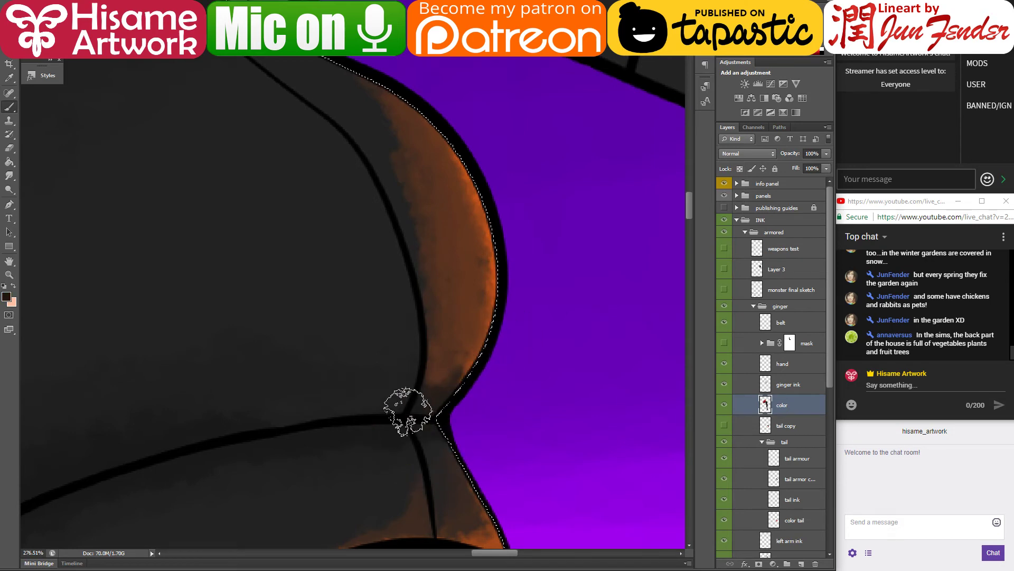
pyautogui.moveTo(367, 40)
pyautogui.mouseDown()
pyautogui.moveTo(389, 454)
pyautogui.moveTo(296, 66)
pyautogui.moveTo(390, 136)
pyautogui.moveTo(389, 391)
pyautogui.moveTo(442, 333)
pyautogui.moveTo(325, 59)
pyautogui.moveTo(417, 394)
pyautogui.moveTo(390, 119)
pyautogui.moveTo(420, 370)
pyautogui.mouseUp()
# Step: Show the Navigator preview, reduce the brush size and try a sampled orange stroke beside the third band's rim light
pyautogui.click(647, 11)
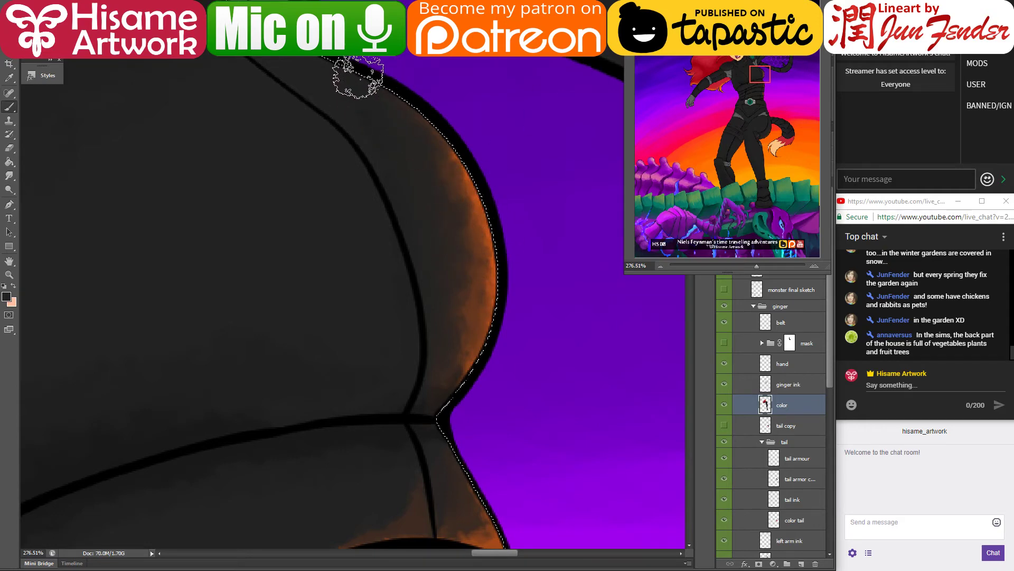
pyautogui.moveTo(534, 471); pyautogui.dragTo(394, 1)
pyautogui.hotkey('ctrl', 'shift', 'd')
pyautogui.keyDown('alt'); pyautogui.click(358, 242); pyautogui.keyUp('alt')
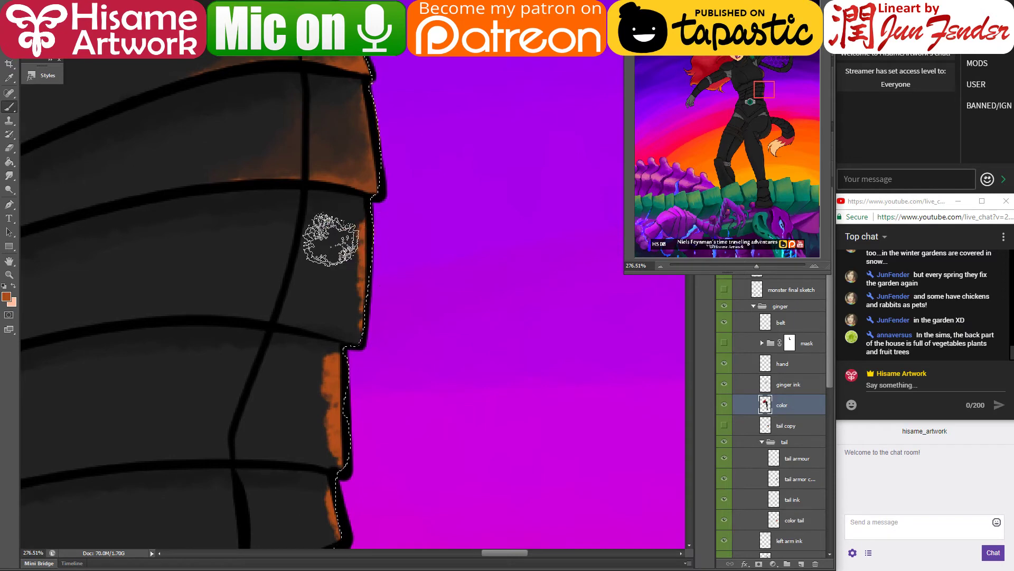
pyautogui.press('[')
pyautogui.press('[')
pyautogui.press('[')
pyautogui.moveTo(350, 265)
pyautogui.mouseDown()
pyautogui.moveTo(352, 231)
pyautogui.moveTo(342, 268)
pyautogui.mouseUp()
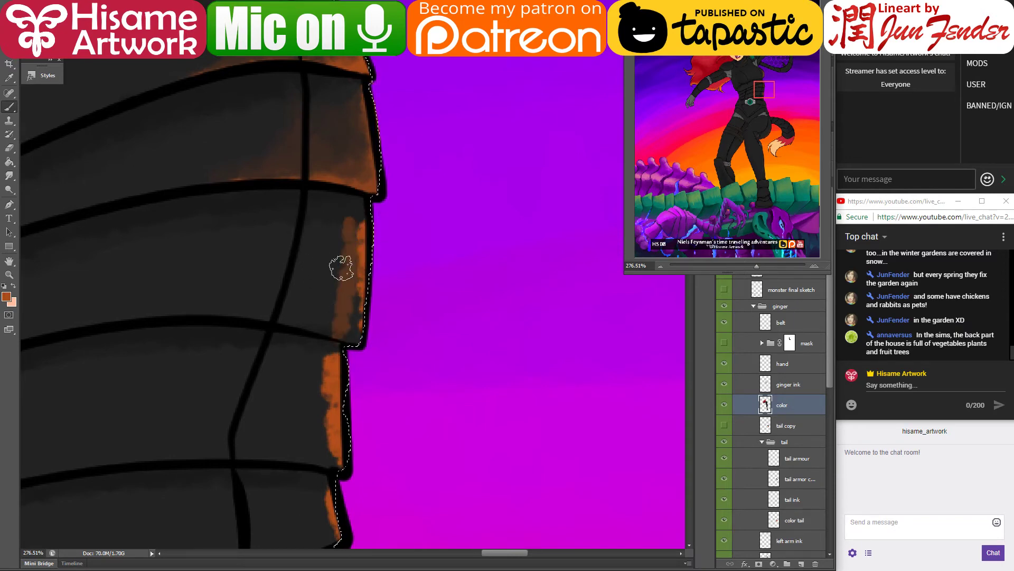
pyautogui.hotkey('ctrl', 'z')
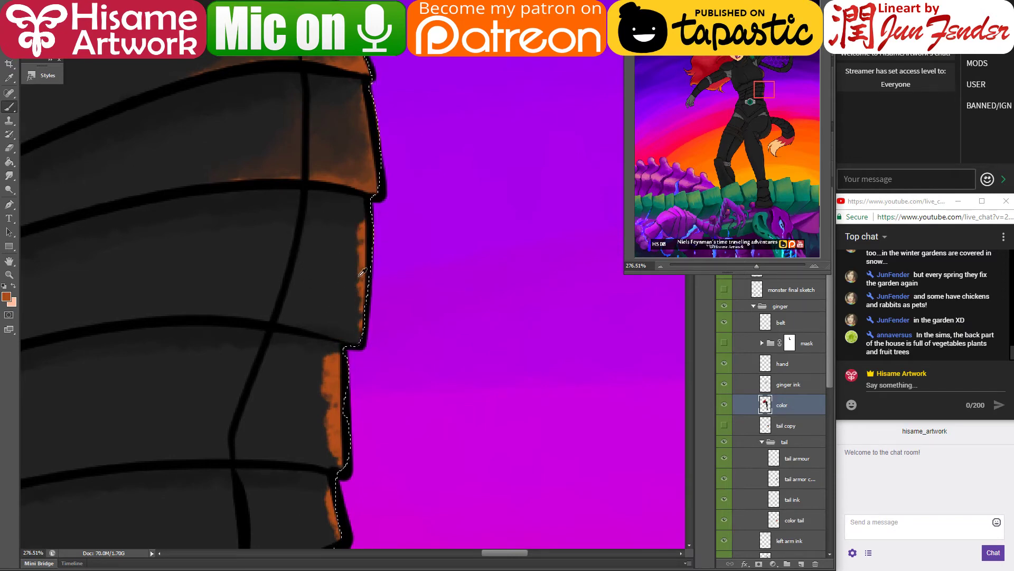
# Step: Paint a soft dark brown glow inside the third band's rim light with tones sampled from the second band
pyautogui.keyDown('alt'); pyautogui.click(325, 126); pyautogui.keyUp('alt')
pyautogui.keyDown('alt'); pyautogui.click(355, 164); pyautogui.keyUp('alt')
pyautogui.moveTo(343, 217)
pyautogui.mouseDown()
pyautogui.moveTo(351, 276)
pyautogui.moveTo(346, 253)
pyautogui.mouseUp()
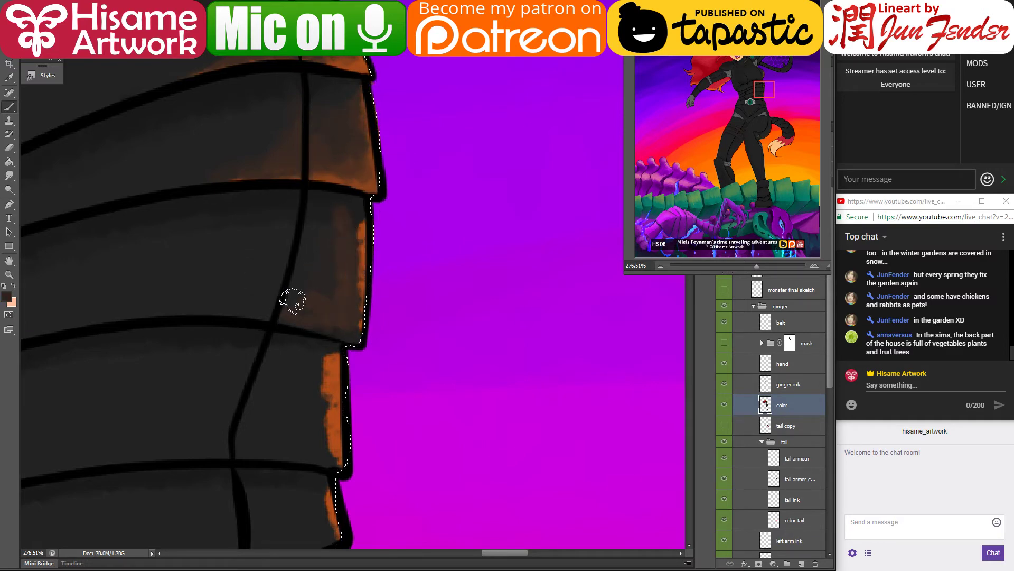
pyautogui.keyDown('alt'); pyautogui.click(313, 188); pyautogui.keyUp('alt')
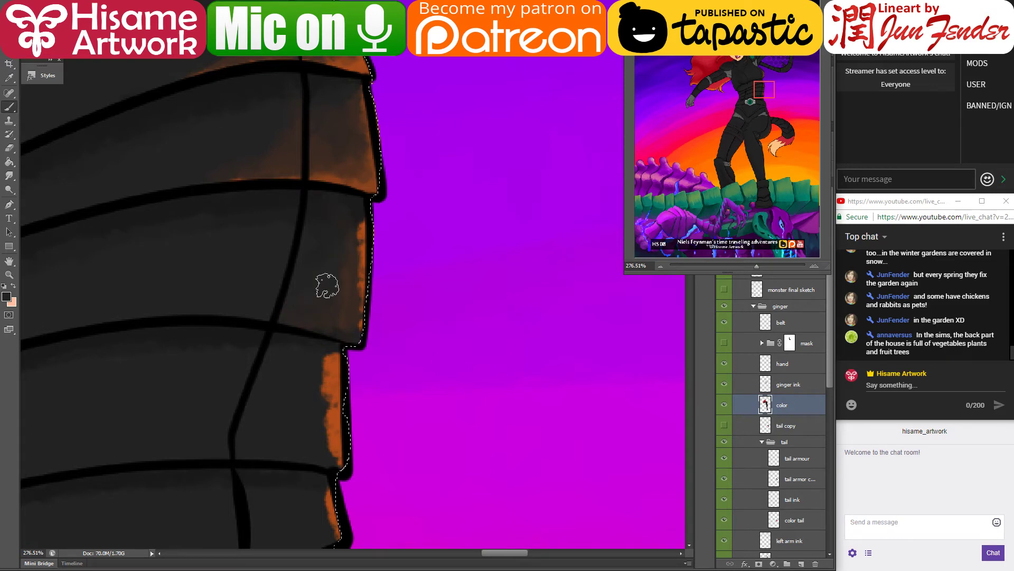
# Step: Paint a dark brown glow inside the fourth band's orange rim light with a tone sampled from the third band
pyautogui.moveTo(327, 285); pyautogui.dragTo(406, 185)
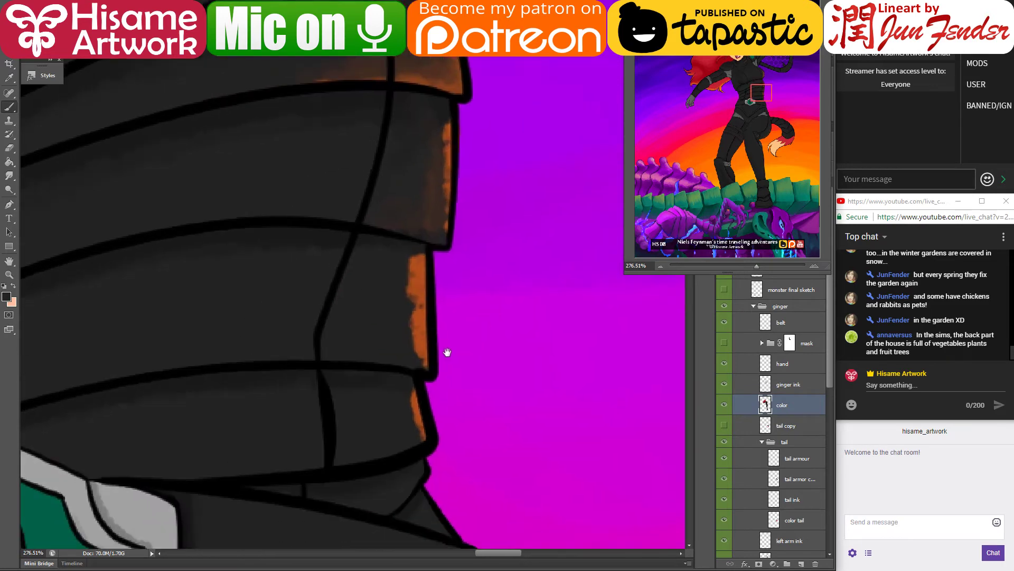
pyautogui.keyDown('alt'); pyautogui.click(420, 181); pyautogui.keyUp('alt')
pyautogui.moveTo(403, 346)
pyautogui.mouseDown()
pyautogui.moveTo(397, 311)
pyautogui.moveTo(378, 341)
pyautogui.mouseUp()
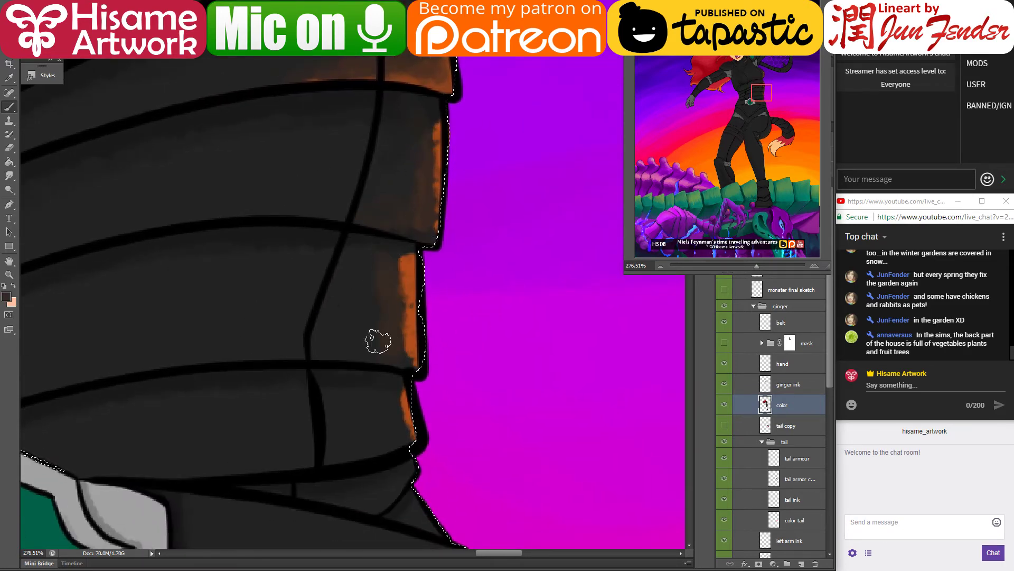
pyautogui.moveTo(394, 259); pyautogui.dragTo(394, 342)
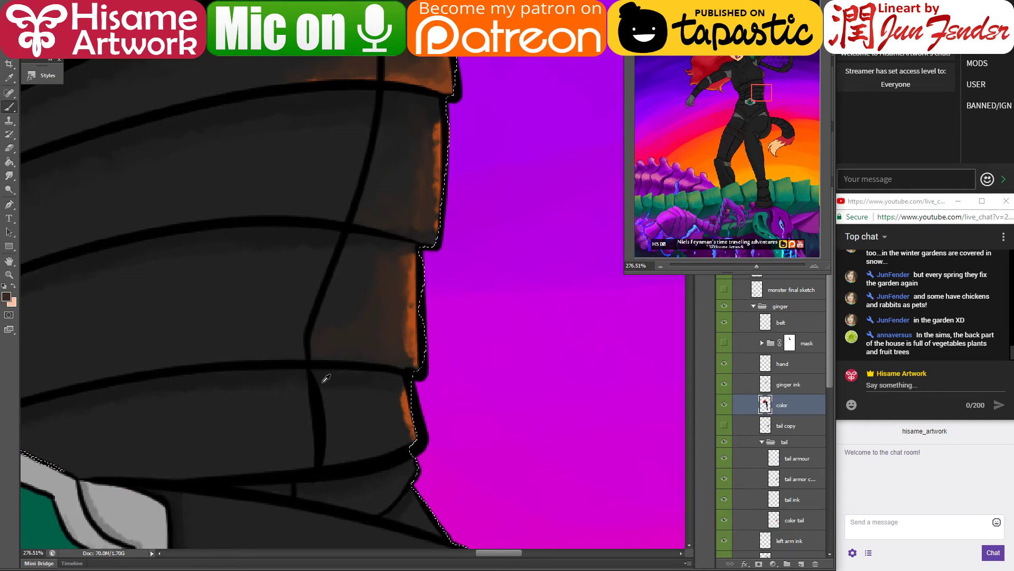
# Step: Darken the inner side of the fourth band's glow and paint a sampled orange rim along the third band's lower edge, softened with brown
pyautogui.keyDown('alt'); pyautogui.click(340, 347); pyautogui.keyUp('alt')
pyautogui.keyDown('alt'); pyautogui.click(352, 278); pyautogui.keyUp('alt')
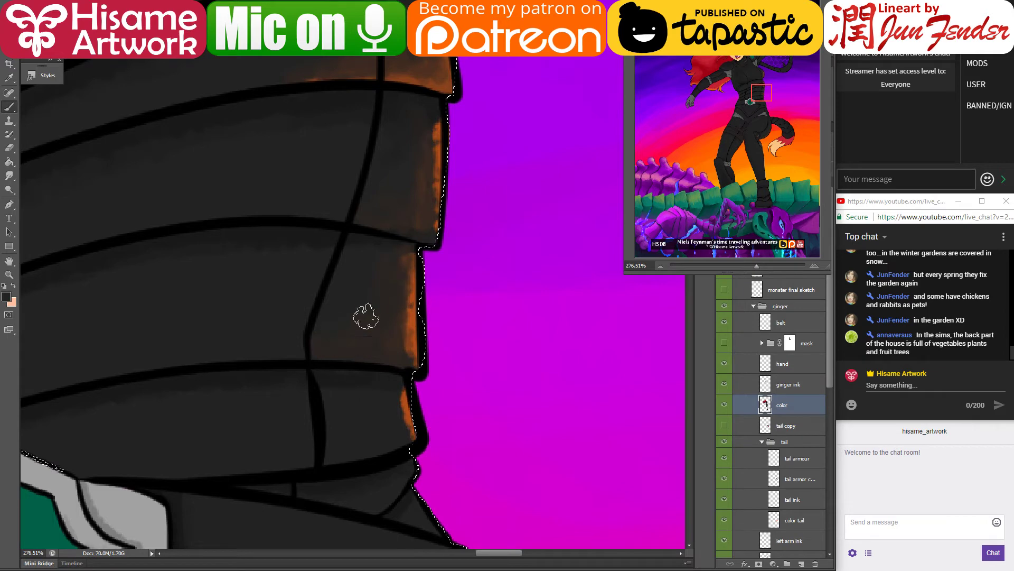
pyautogui.keyDown('alt'); pyautogui.click(438, 128); pyautogui.keyUp('alt')
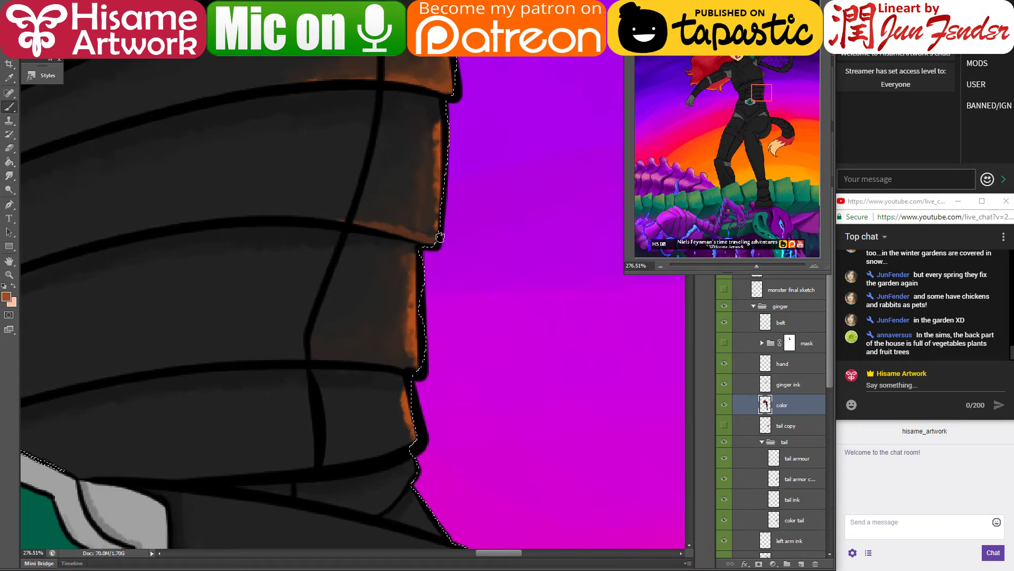
pyautogui.keyDown('alt'); pyautogui.click(441, 205); pyautogui.keyUp('alt')
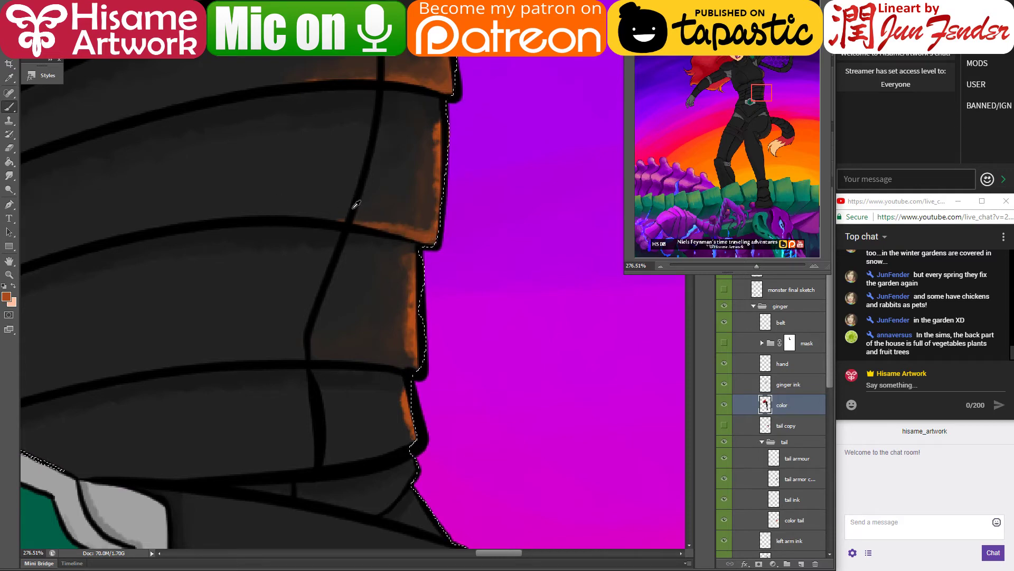
pyautogui.keyDown('alt'); pyautogui.click(419, 172); pyautogui.keyUp('alt')
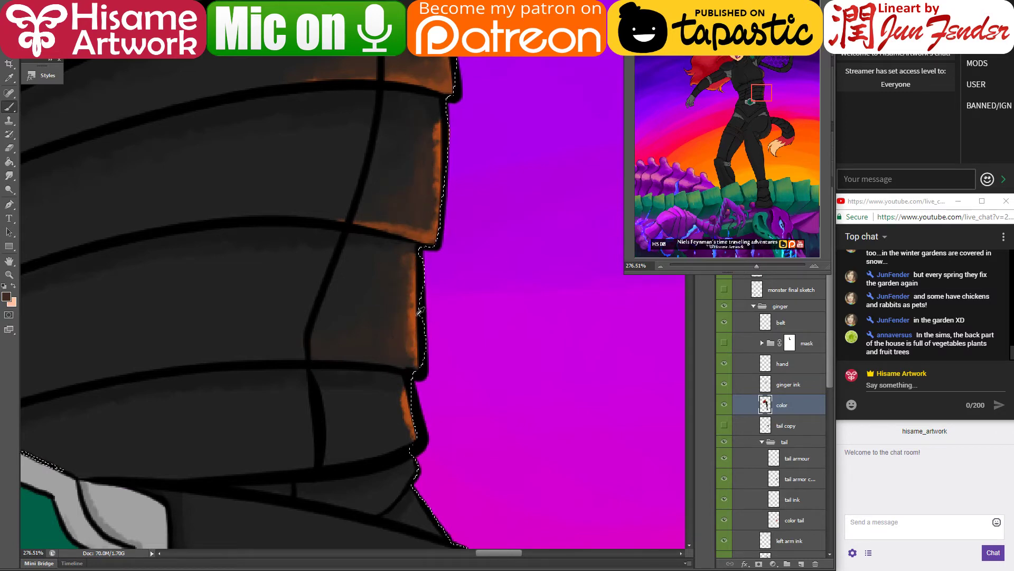
# Step: Paint an orange rim along the fourth band's lower edge and blend it inward with sampled brown and dark tones
pyautogui.moveTo(414, 361); pyautogui.dragTo(346, 358)
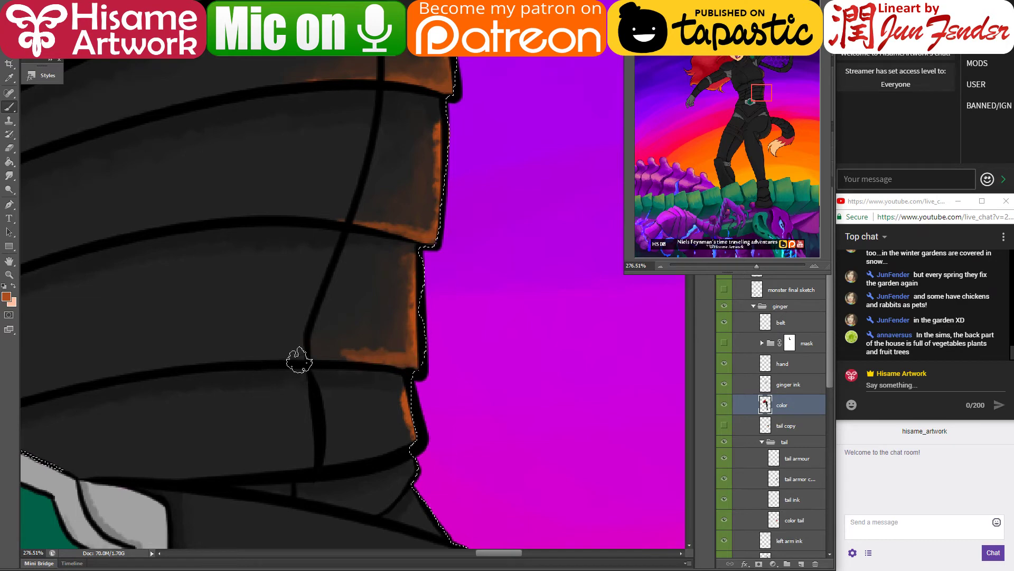
pyautogui.keyDown('alt'); pyautogui.click(333, 336); pyautogui.keyUp('alt')
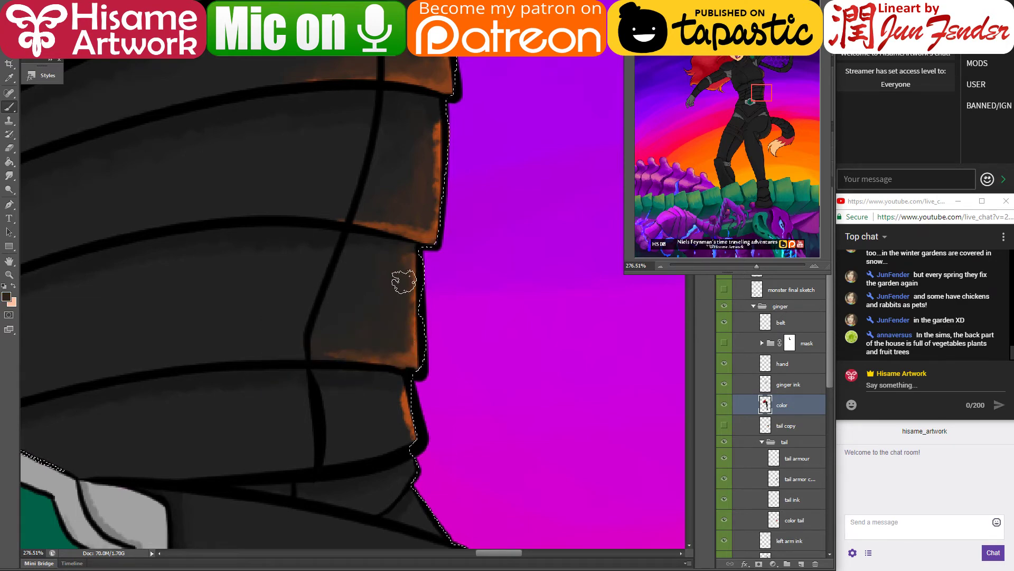
pyautogui.moveTo(345, 341); pyautogui.dragTo(368, 346)
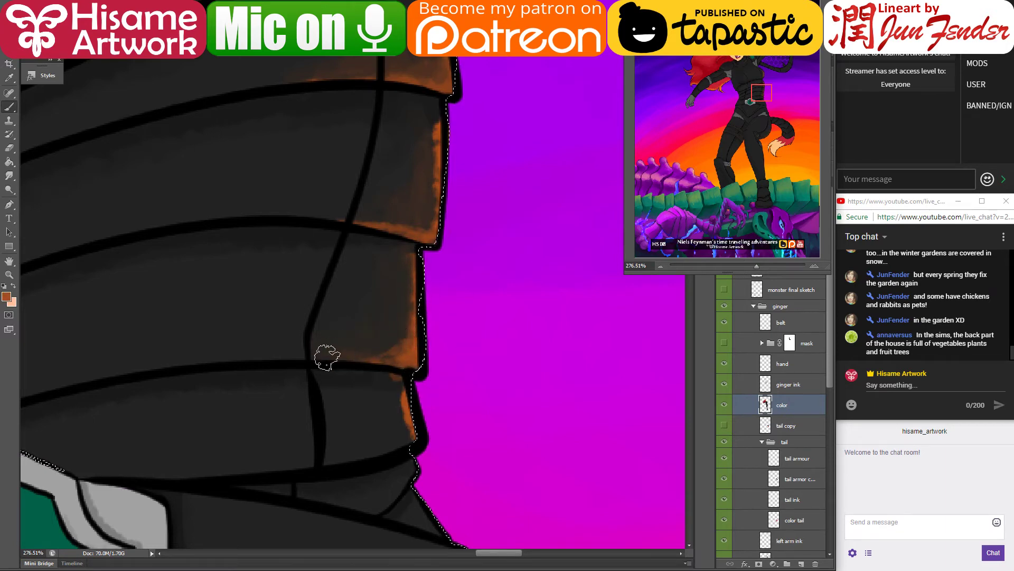
pyautogui.keyDown('alt'); pyautogui.click(405, 336); pyautogui.keyUp('alt')
# Step: Paint an orange rim along the fifth band's lower edge and fade it inward with sampled brown and dark tones
pyautogui.moveTo(426, 424); pyautogui.dragTo(434, 346)
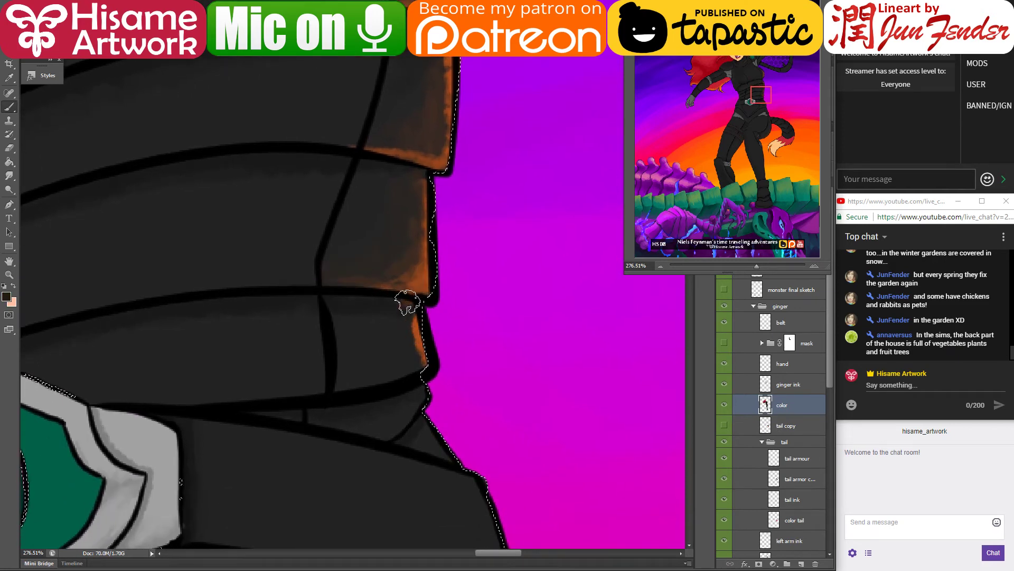
pyautogui.keyDown('alt'); pyautogui.click(420, 325); pyautogui.keyUp('alt')
pyautogui.moveTo(425, 365); pyautogui.dragTo(303, 396)
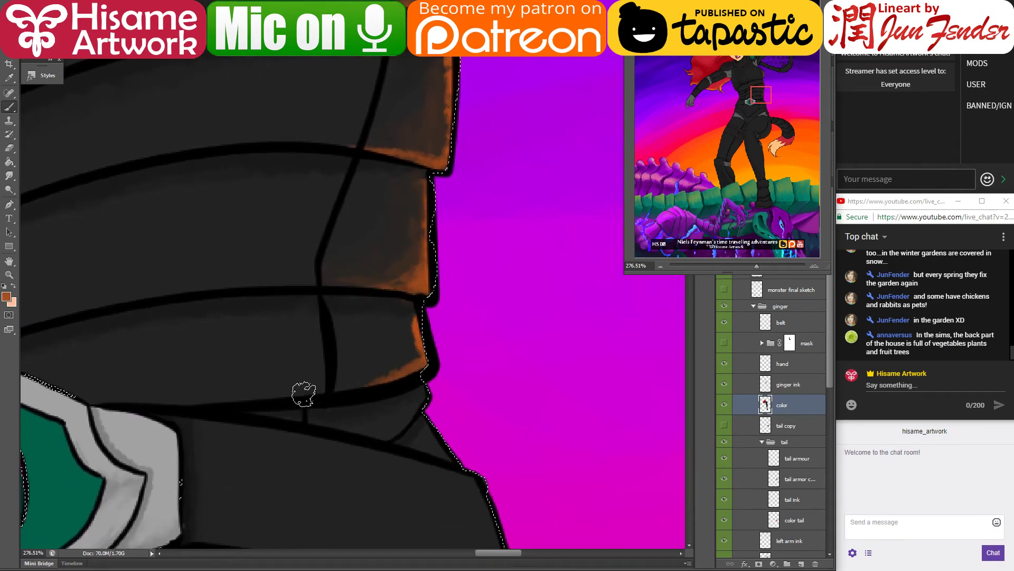
pyautogui.keyDown('alt'); pyautogui.click(394, 264); pyautogui.keyUp('alt')
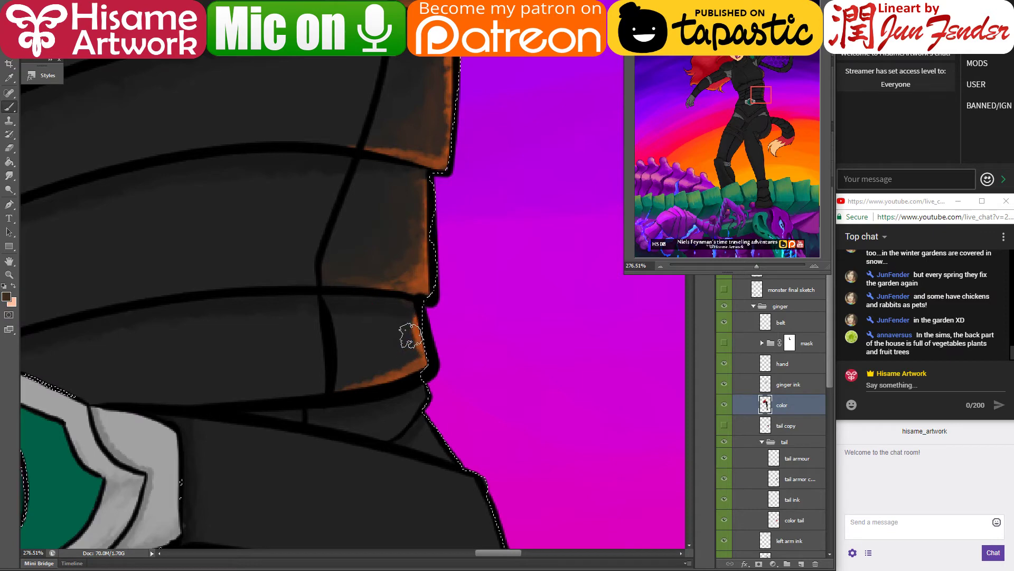
pyautogui.keyDown('alt'); pyautogui.click(421, 263); pyautogui.keyUp('alt')
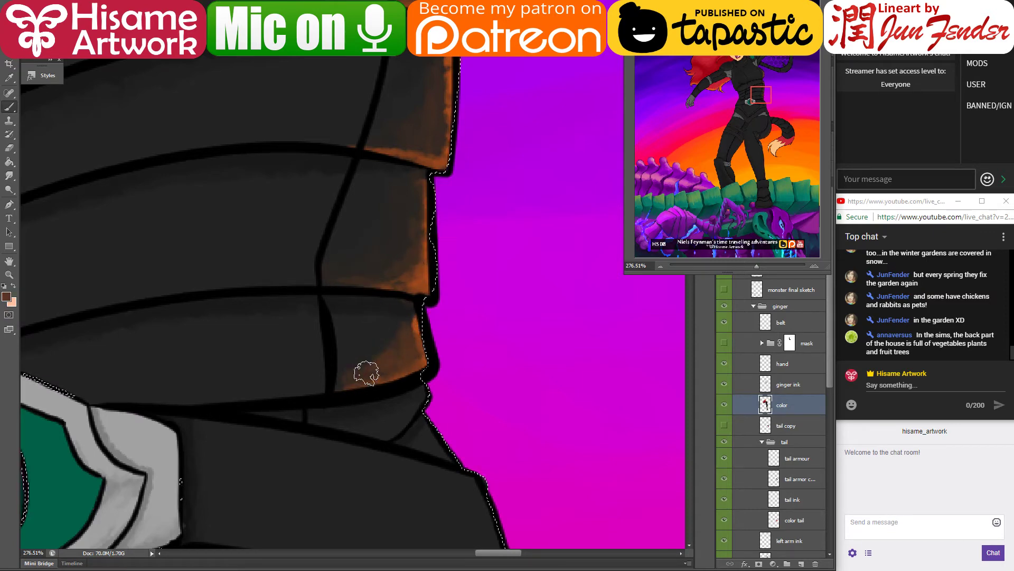
pyautogui.keyDown('alt'); pyautogui.click(351, 338); pyautogui.keyUp('alt')
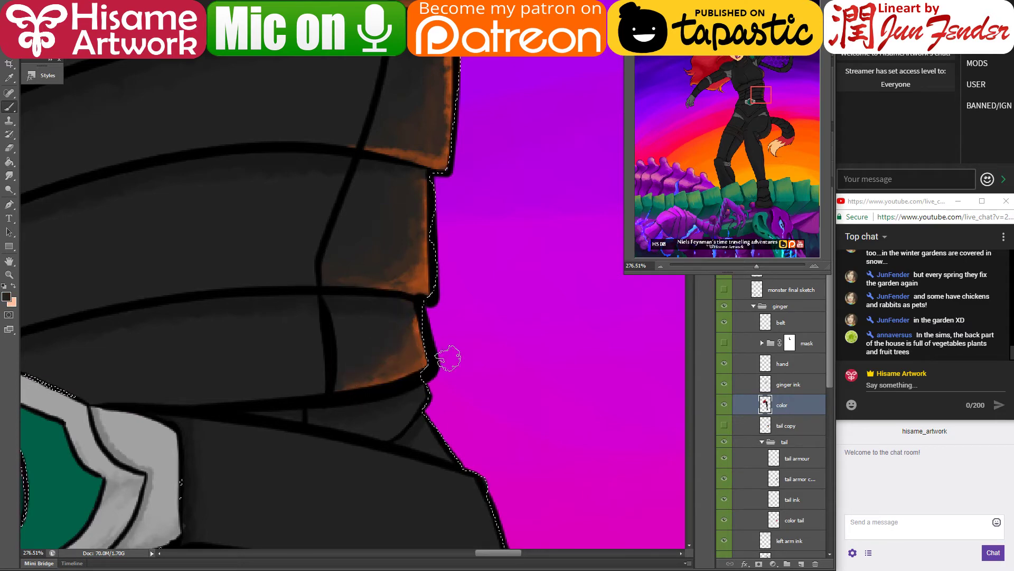
# Step: Paint a brown-orange rim light down the belt's outer edge and a sampled magenta accent on the small fold above it
pyautogui.hotkey('ctrl', 'd')
pyautogui.moveTo(423, 480); pyautogui.dragTo(330, 183)
pyautogui.hotkey('ctrl', 'shift', 'd')
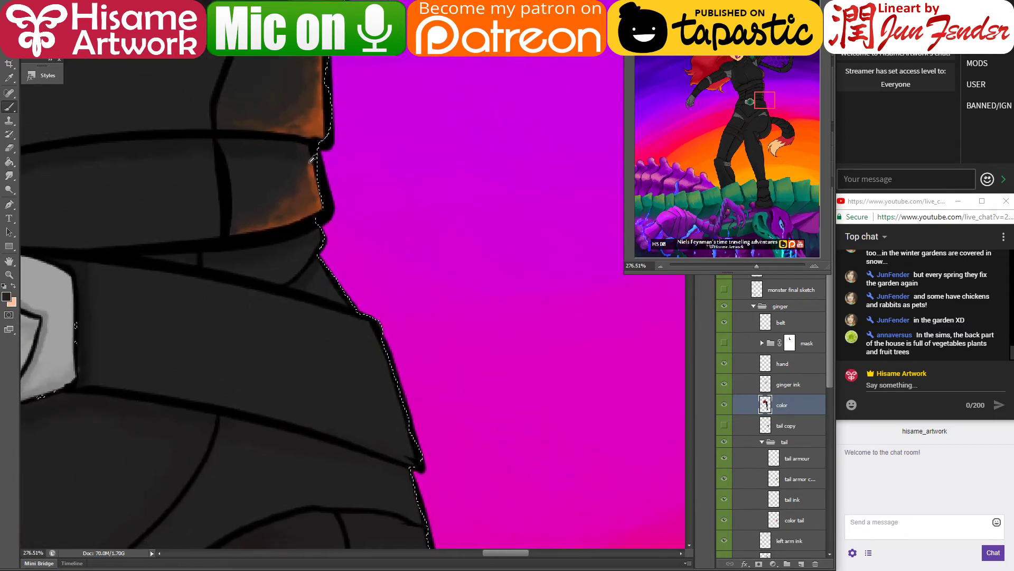
pyautogui.keyDown('alt'); pyautogui.click(333, 179); pyautogui.keyUp('alt')
pyautogui.moveTo(381, 267); pyautogui.dragTo(423, 464)
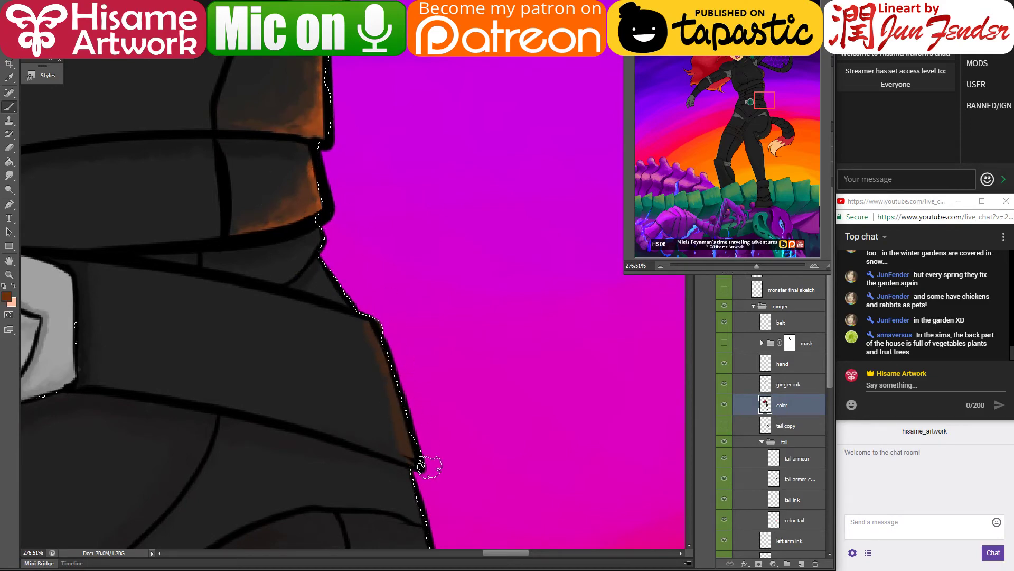
pyautogui.keyDown('alt'); pyautogui.click(374, 267); pyautogui.keyUp('alt')
pyautogui.moveTo(325, 266); pyautogui.dragTo(346, 288)
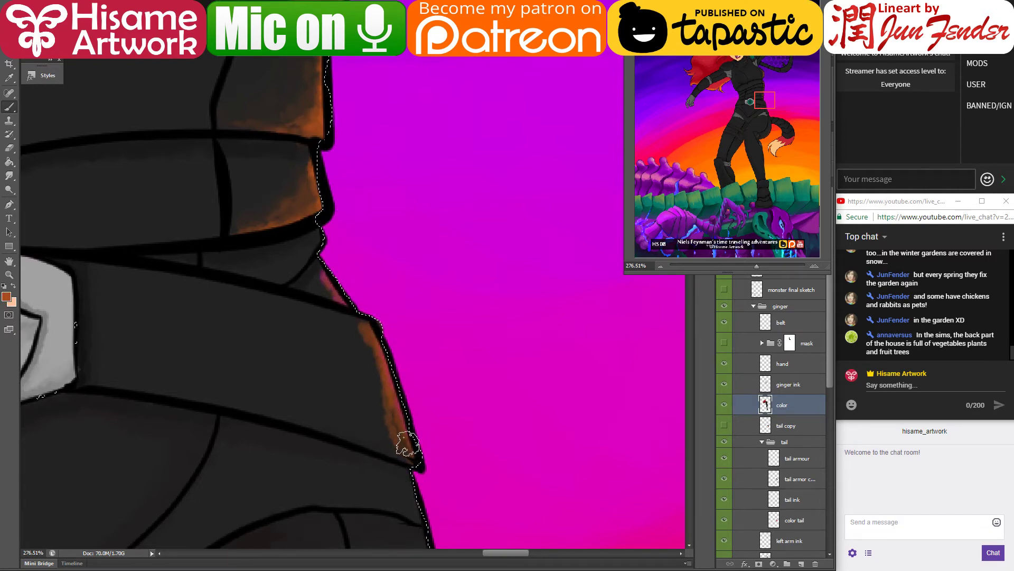
pyautogui.moveTo(378, 265); pyautogui.dragTo(426, 458)
# Step: Tint the outer edges of the waist bands and the upper chest rim light with magenta and purple sampled from the background
pyautogui.keyDown('alt'); pyautogui.click(429, 388); pyautogui.keyUp('alt')
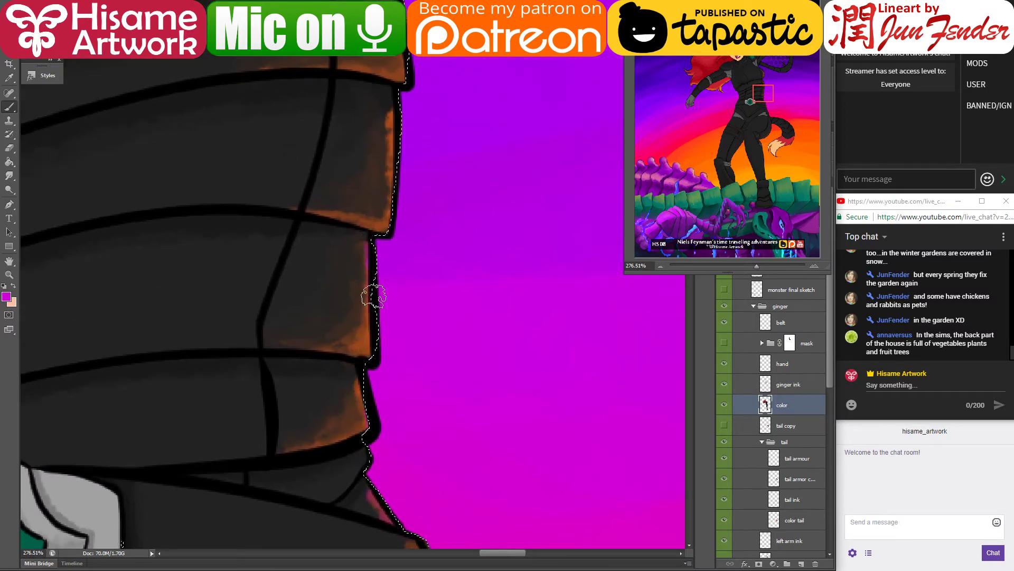
pyautogui.moveTo(374, 297)
pyautogui.mouseDown()
pyautogui.moveTo(398, 271)
pyautogui.moveTo(390, 390)
pyautogui.mouseUp()
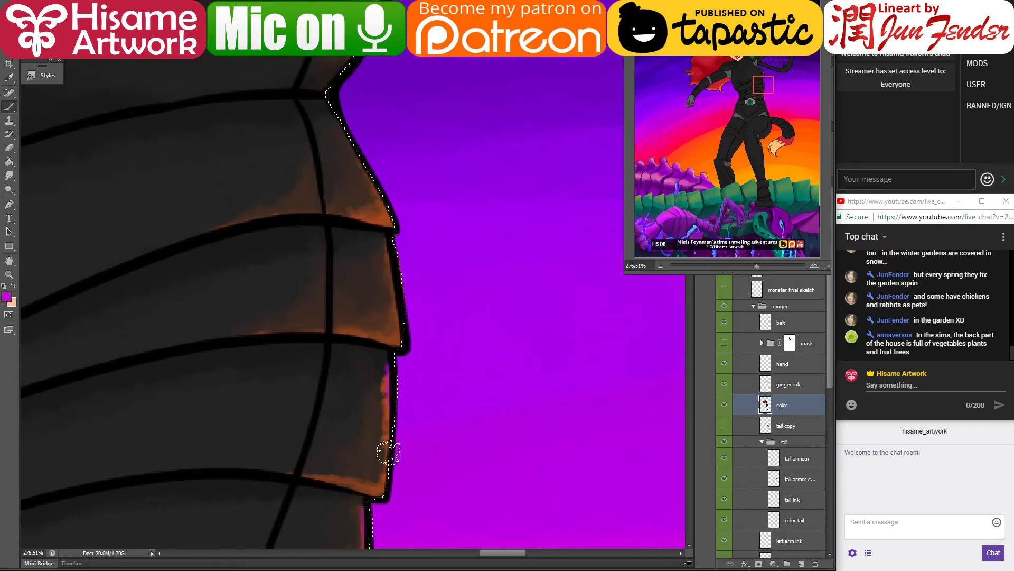
pyautogui.scroll(5, 403, 199)
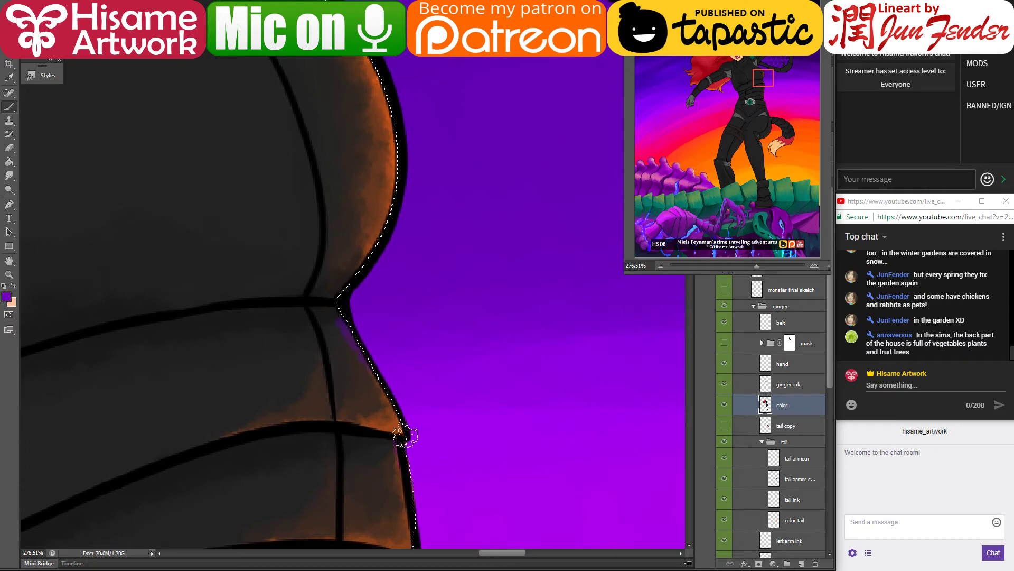
pyautogui.scroll(7, 453, 303)
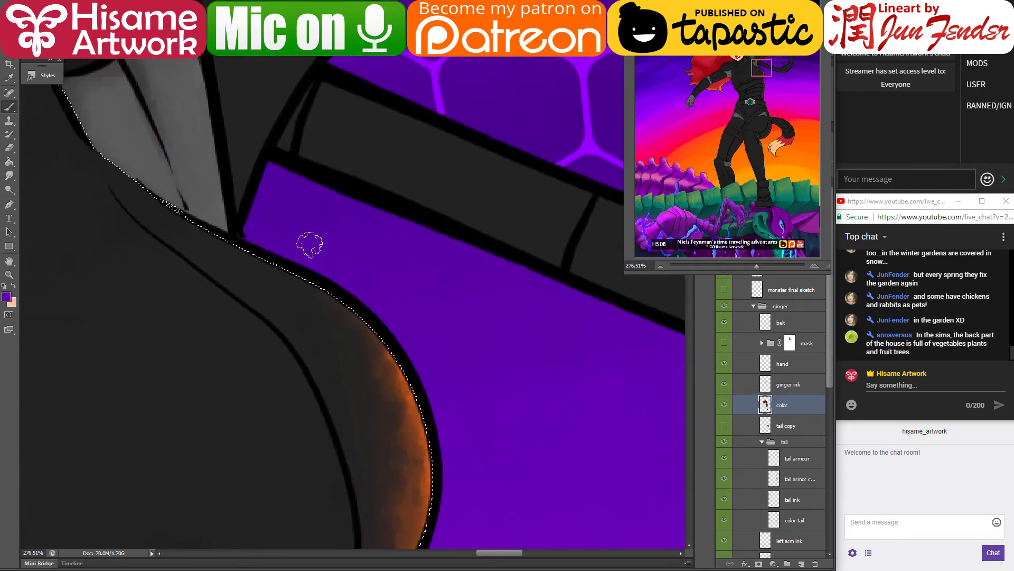
pyautogui.moveTo(441, 401); pyautogui.dragTo(377, 336)
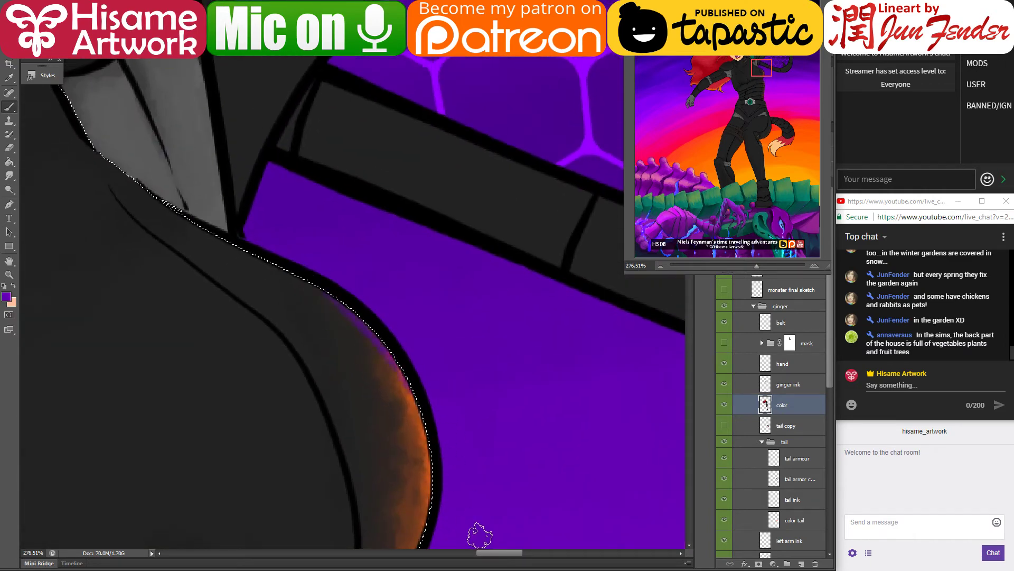
pyautogui.keyDown('alt'); pyautogui.click(405, 377); pyautogui.keyUp('alt')
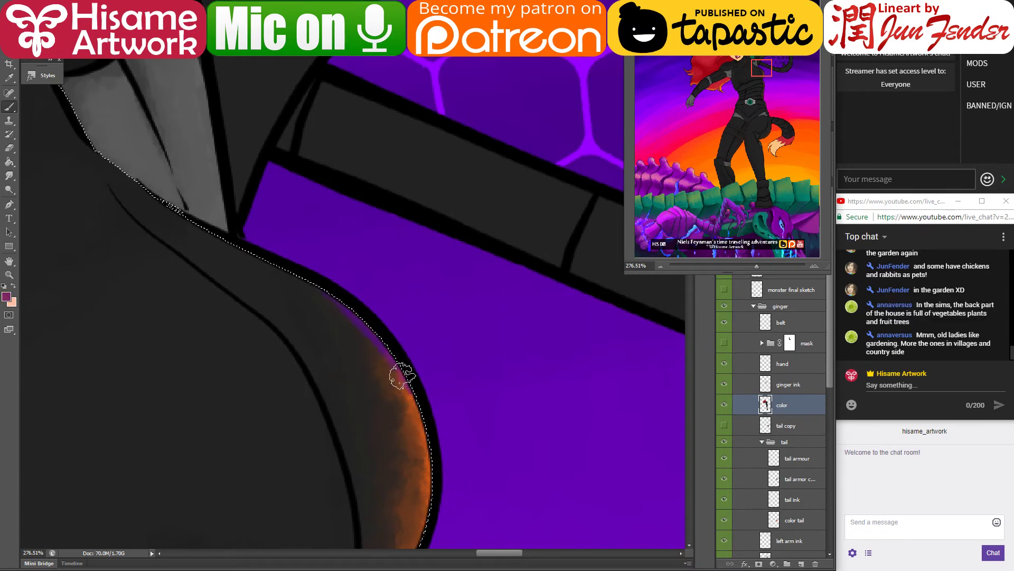
# Step: Blend the belt's orange rim light into sampled dark tones and tint the hip edge below it with background pink
pyautogui.moveTo(521, 484); pyautogui.dragTo(437, 131)
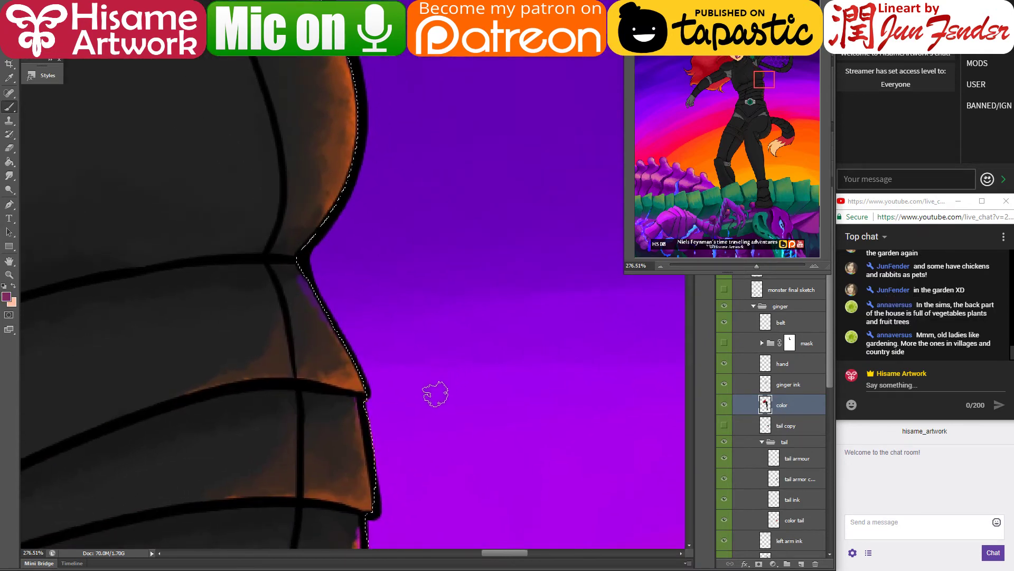
pyautogui.moveTo(428, 398); pyautogui.dragTo(462, 120)
pyautogui.moveTo(358, 446); pyautogui.dragTo(351, 148)
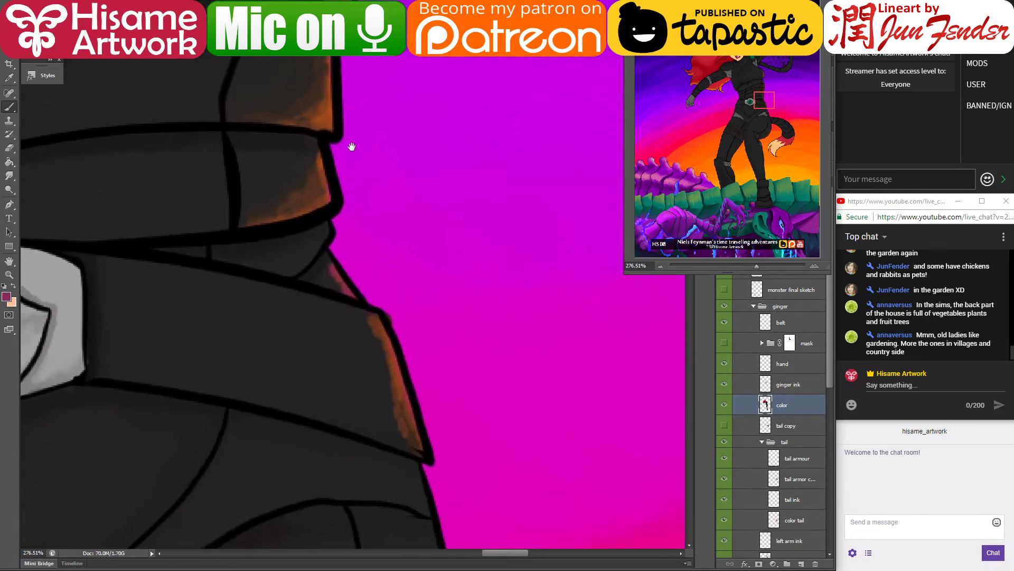
pyautogui.moveTo(419, 394); pyautogui.dragTo(391, 300)
pyautogui.keyDown('alt'); pyautogui.click(324, 235); pyautogui.keyUp('alt')
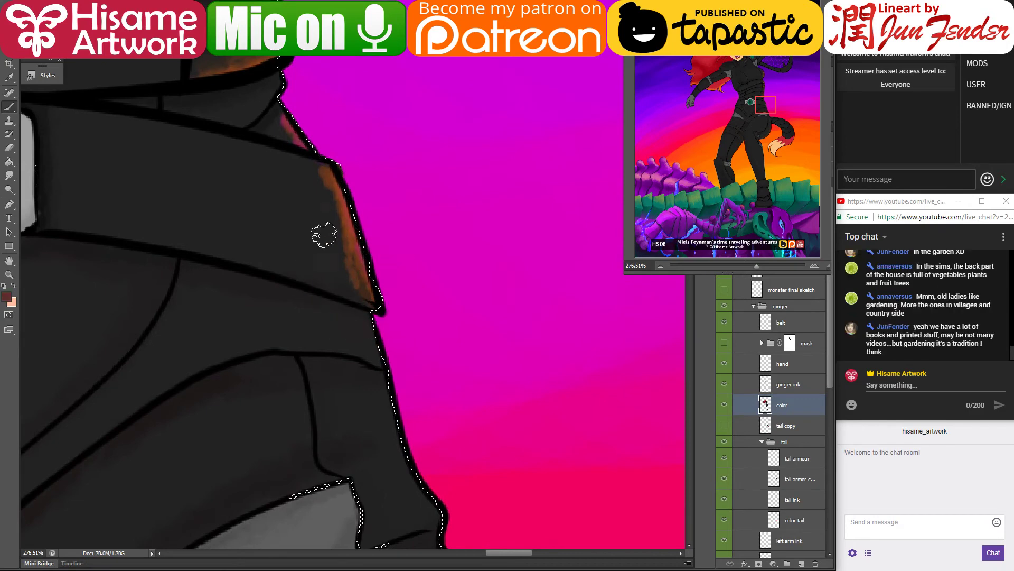
pyautogui.keyDown('alt'); pyautogui.click(319, 231); pyautogui.keyUp('alt')
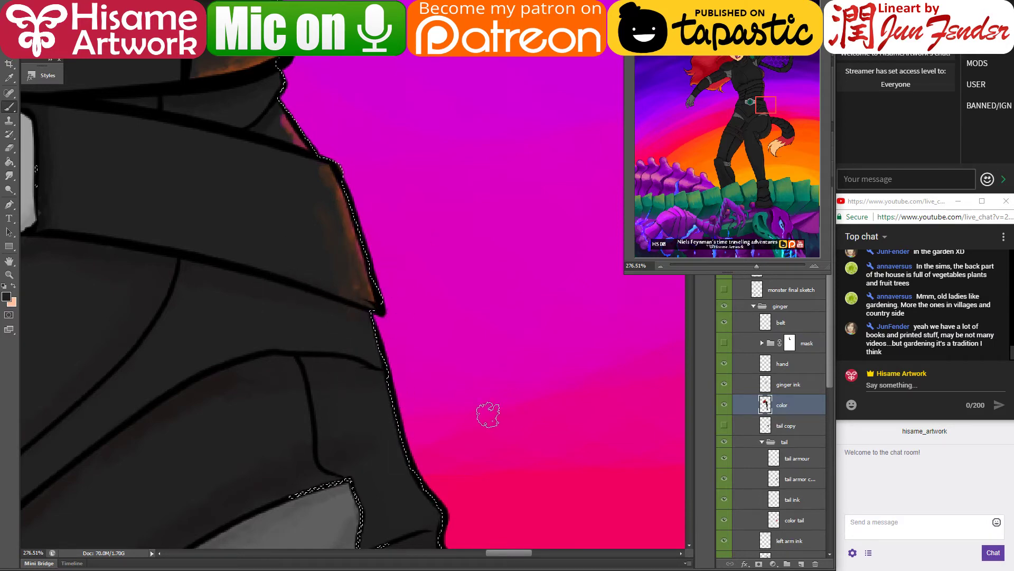
pyautogui.keyDown('alt'); pyautogui.click(486, 406); pyautogui.keyUp('alt')
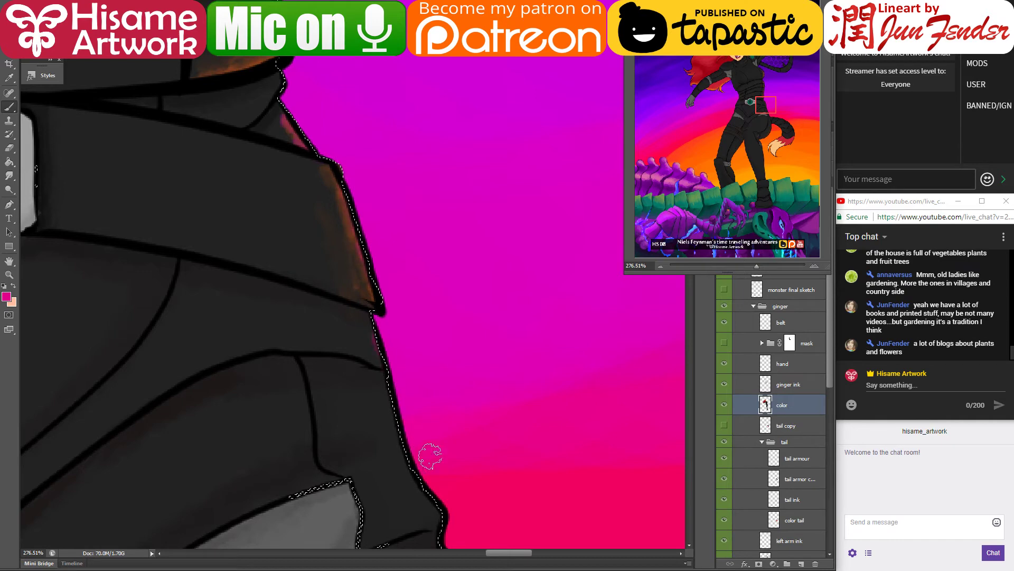
pyautogui.moveTo(466, 471); pyautogui.dragTo(398, 474)
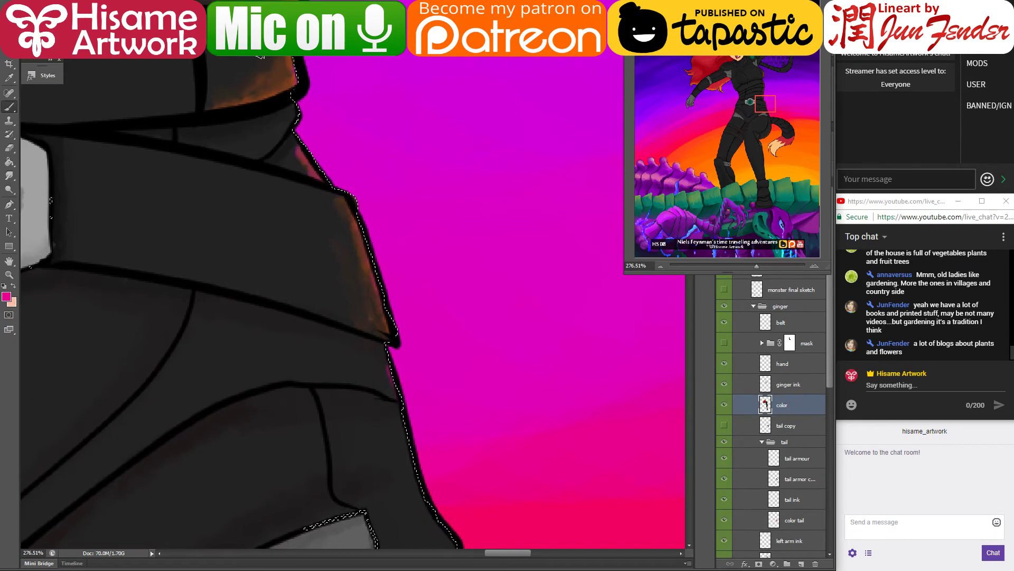
# Step: Set the foreground color to bright orange ff5600 and paint a rim light down the hip's outer edge below the belt
pyautogui.press('i')
pyautogui.click(288, 48)
pyautogui.click(6, 296)
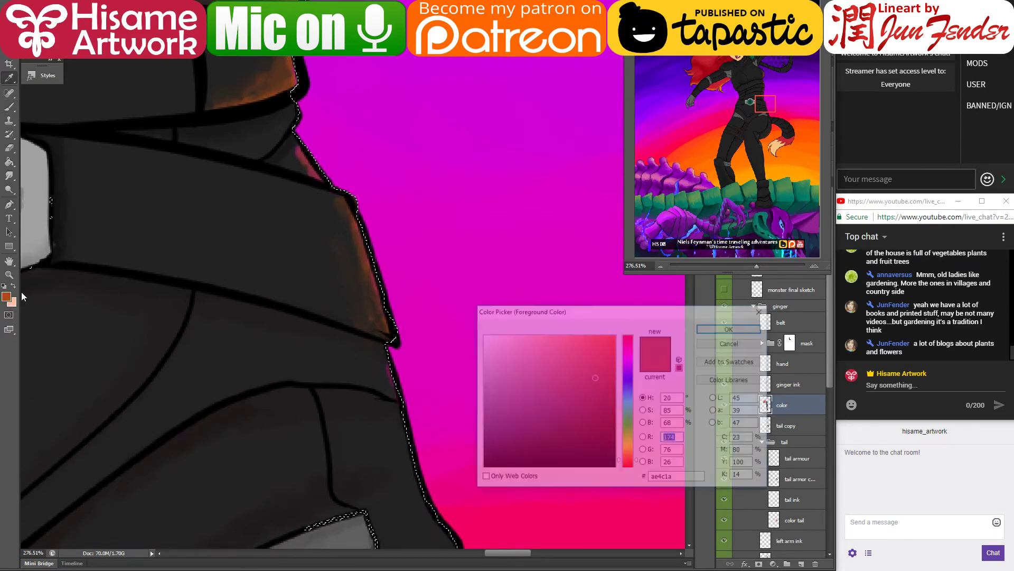
pyautogui.moveTo(612, 383); pyautogui.dragTo(617, 333)
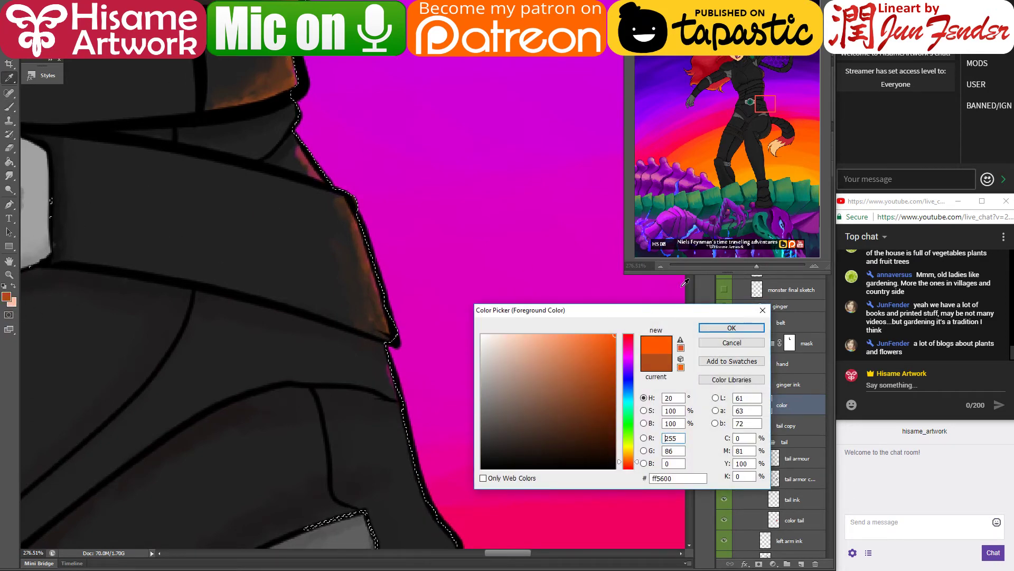
pyautogui.click(731, 328)
pyautogui.press('b')
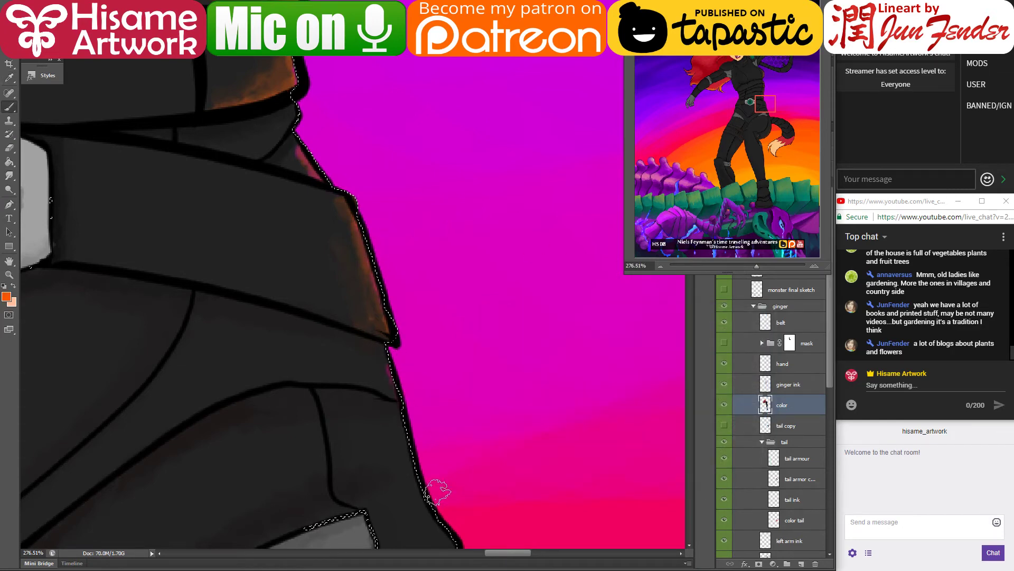
pyautogui.moveTo(435, 510)
pyautogui.mouseDown()
pyautogui.moveTo(435, 468)
pyautogui.moveTo(355, 237)
pyautogui.mouseUp()
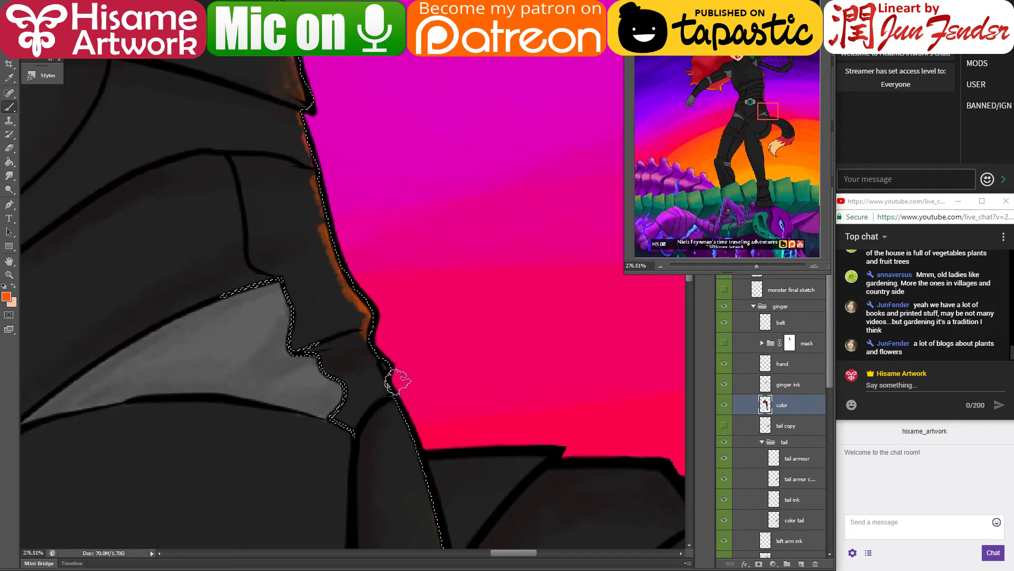
pyautogui.moveTo(460, 451); pyautogui.dragTo(446, 204)
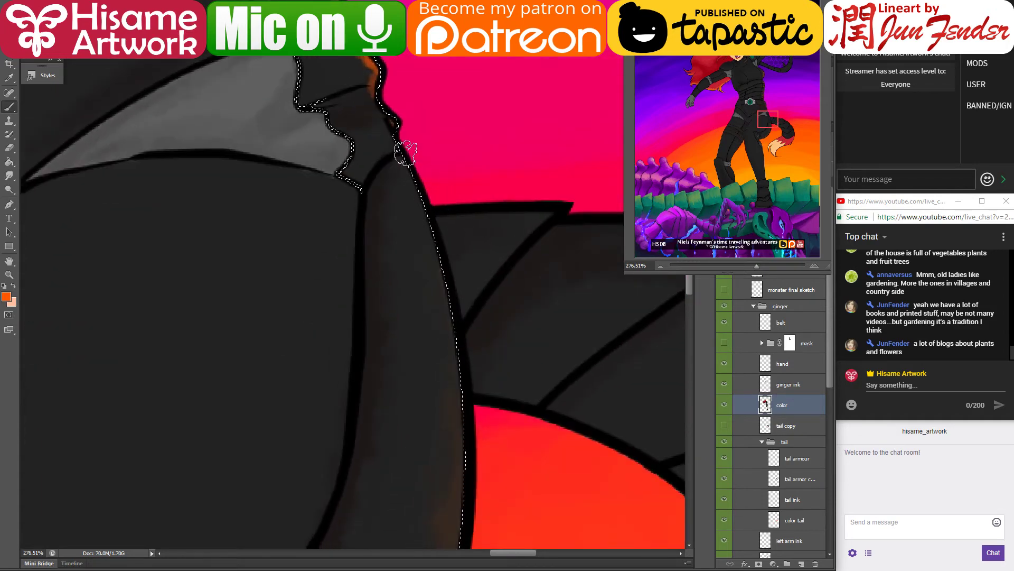
pyautogui.moveTo(389, 155); pyautogui.dragTo(514, 502)
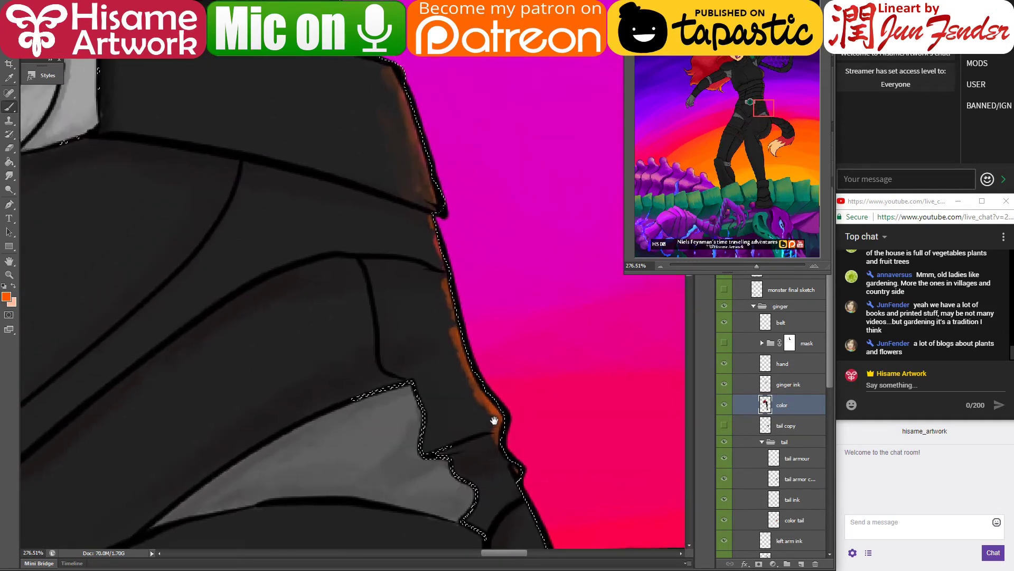
# Step: Paint a sampled pink accent along the hip fold below the orange rim light and blend it with sampled orange-red
pyautogui.keyDown('alt'); pyautogui.click(485, 400); pyautogui.keyUp('alt')
pyautogui.keyDown('alt'); pyautogui.click(531, 403); pyautogui.keyUp('alt')
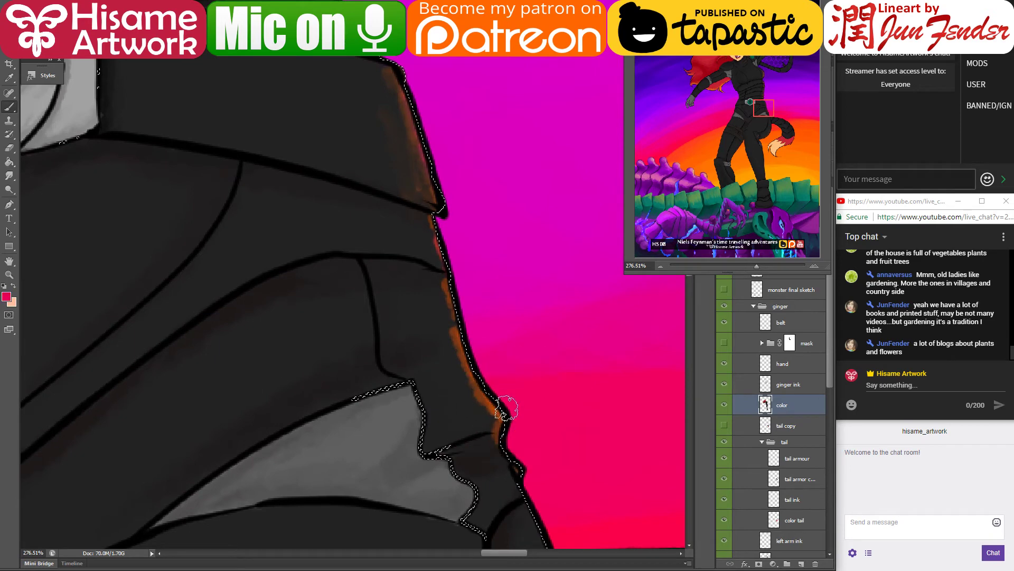
pyautogui.moveTo(461, 430); pyautogui.dragTo(487, 427)
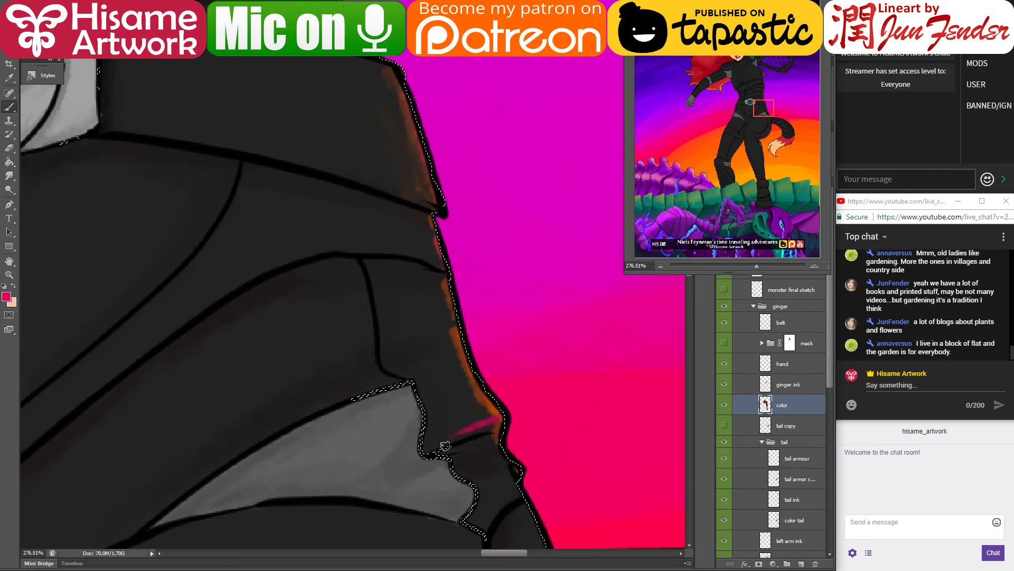
pyautogui.keyDown('alt'); pyautogui.click(497, 413); pyautogui.keyUp('alt')
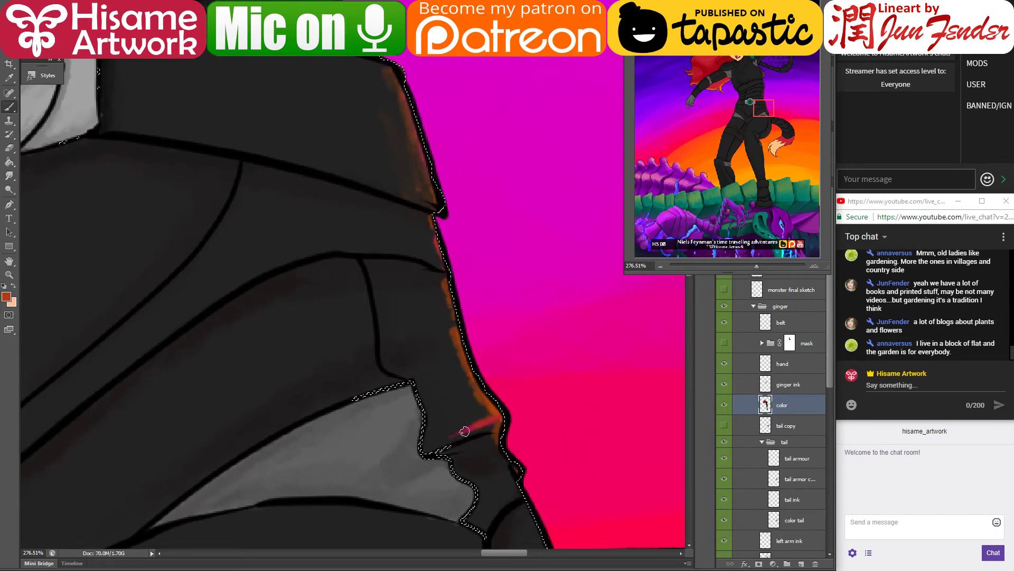
pyautogui.keyDown('alt'); pyautogui.click(517, 375); pyautogui.keyUp('alt')
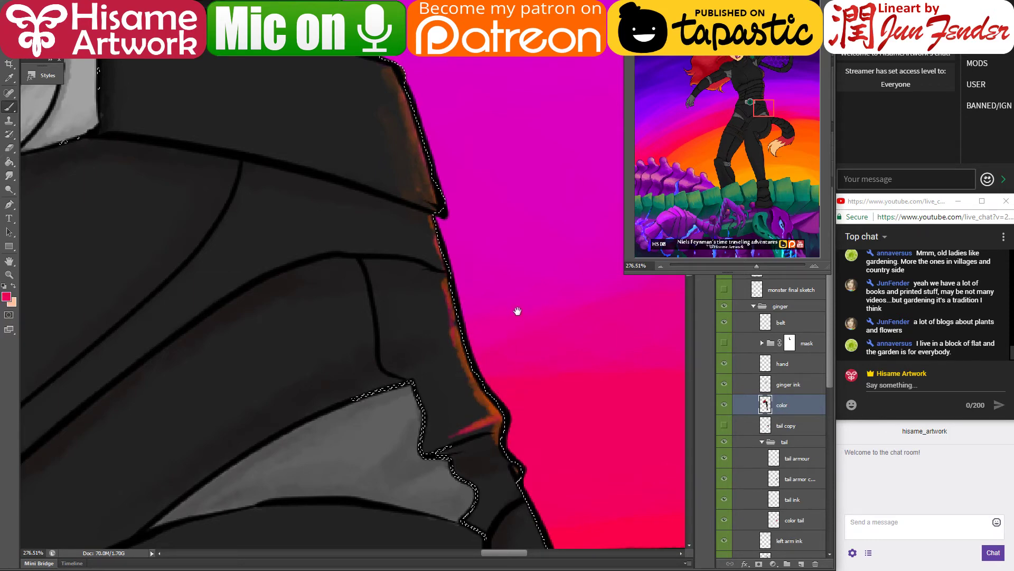
# Step: Paint the sampled pink as a reflected-light accent along the belt's outer edge
pyautogui.moveTo(517, 310); pyautogui.dragTo(482, 394)
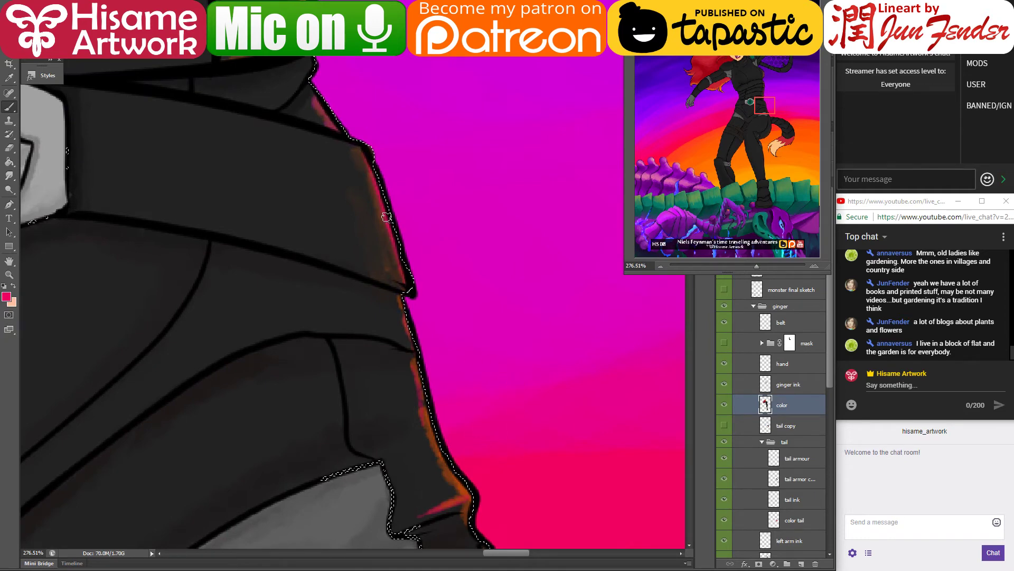
pyautogui.hotkey('ctrl', 'd')
pyautogui.moveTo(375, 190); pyautogui.dragTo(415, 357)
pyautogui.hotkey('ctrl', 'z')
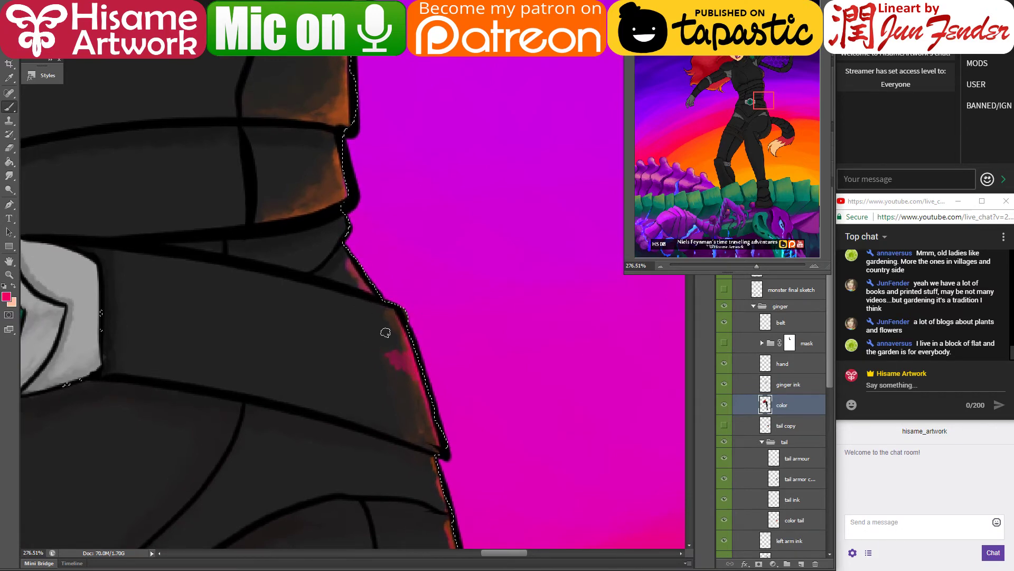
pyautogui.hotkey('ctrl', 'd')
pyautogui.moveTo(253, 394)
pyautogui.mouseDown()
pyautogui.moveTo(470, 415)
pyautogui.moveTo(477, 436)
pyautogui.mouseUp()
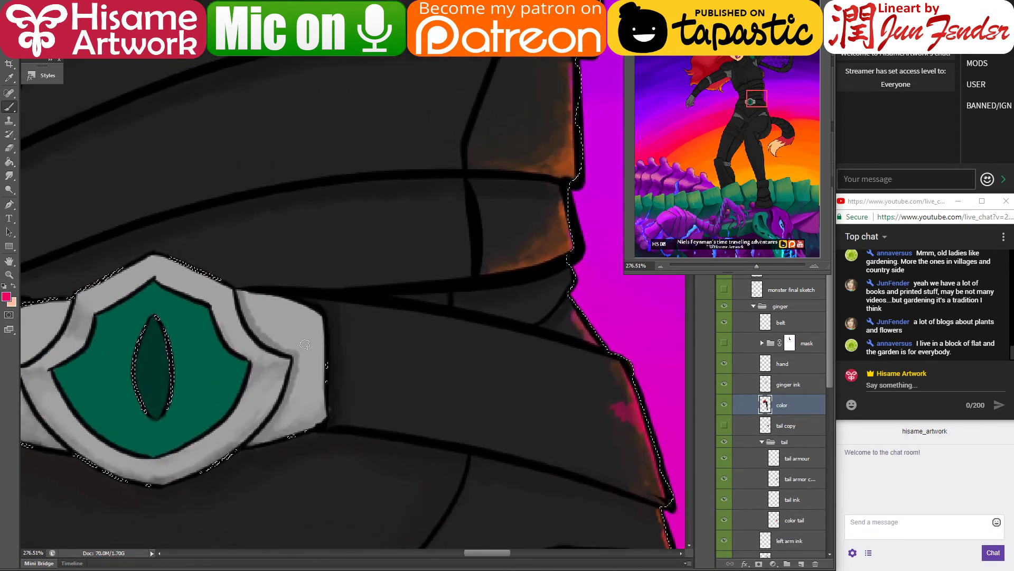
pyautogui.hotkey('ctrl', 'z')
pyautogui.moveTo(321, 391); pyautogui.dragTo(318, 323)
pyautogui.hotkey('ctrl', 'z')
# Step: Confirm pink ff006a as the foreground color and change the brush's blending mode for the belt buckle
pyautogui.press('i')
pyautogui.click(6, 297)
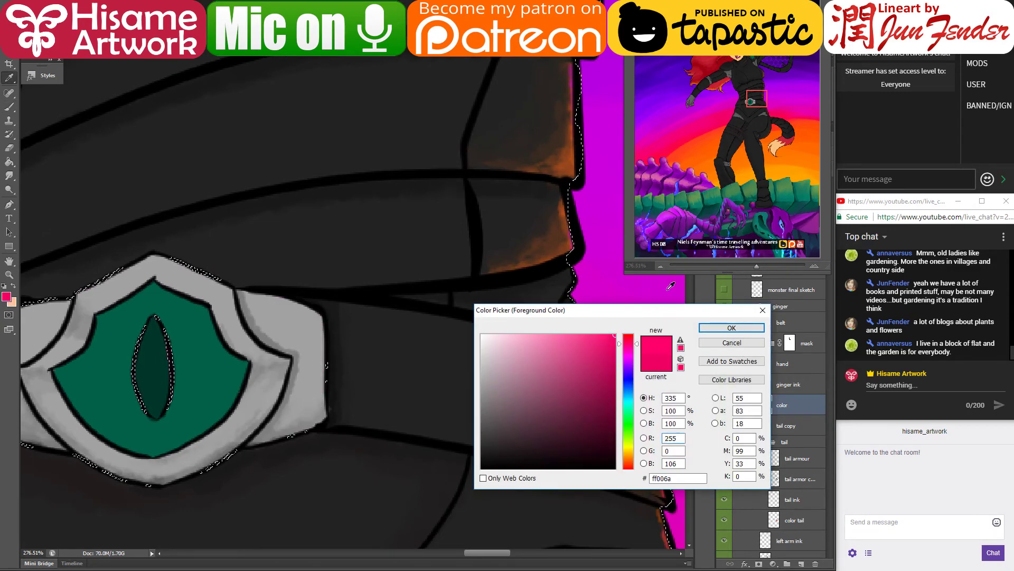
pyautogui.click(732, 327)
pyautogui.press('b')
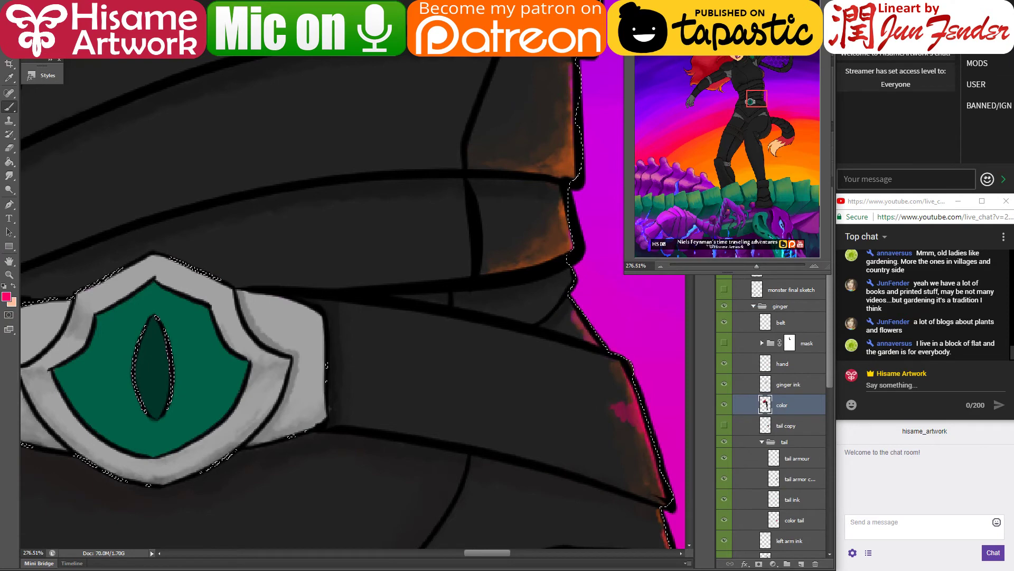
pyautogui.click(132, 50)
pyautogui.click(132, 106)
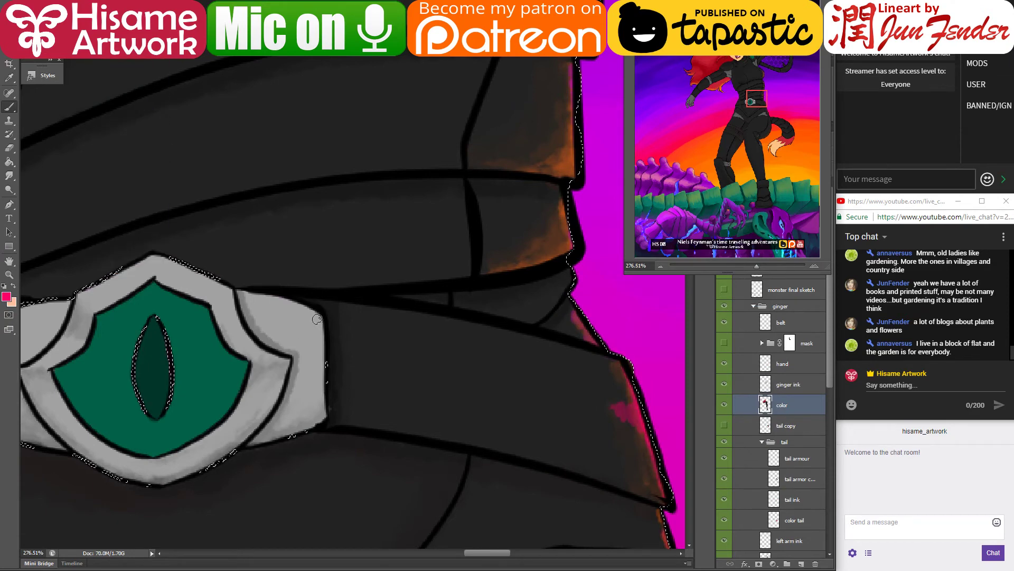
# Step: Paint pink highlights on the silver buckle's outer side edge, the frame's side corner and its upper slope
pyautogui.moveTo(311, 311); pyautogui.dragTo(321, 385)
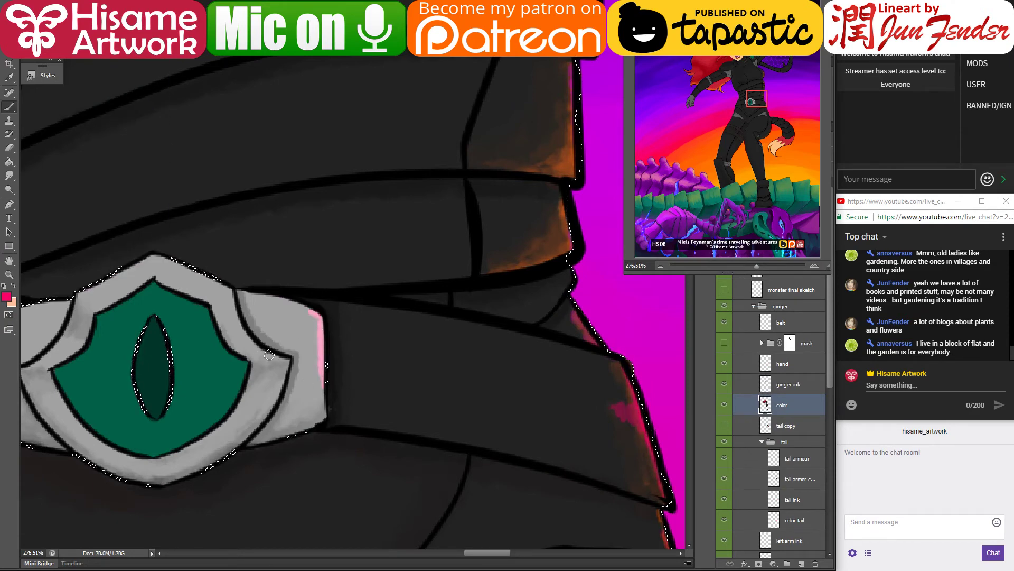
pyautogui.moveTo(274, 356)
pyautogui.mouseDown()
pyautogui.moveTo(283, 358)
pyautogui.moveTo(276, 395)
pyautogui.mouseUp()
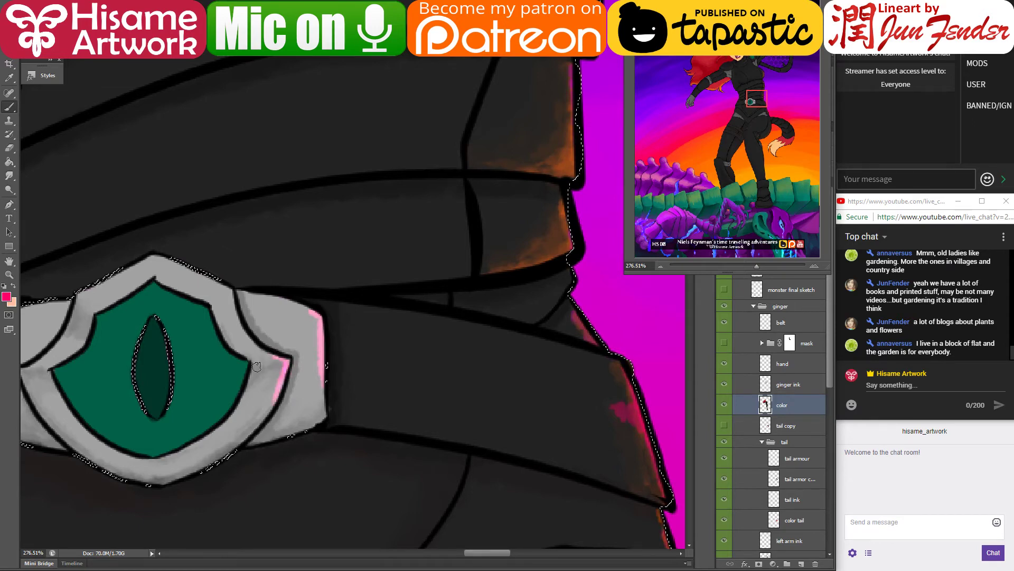
pyautogui.moveTo(253, 362); pyautogui.dragTo(284, 358)
pyautogui.moveTo(684, 431); pyautogui.dragTo(303, 226)
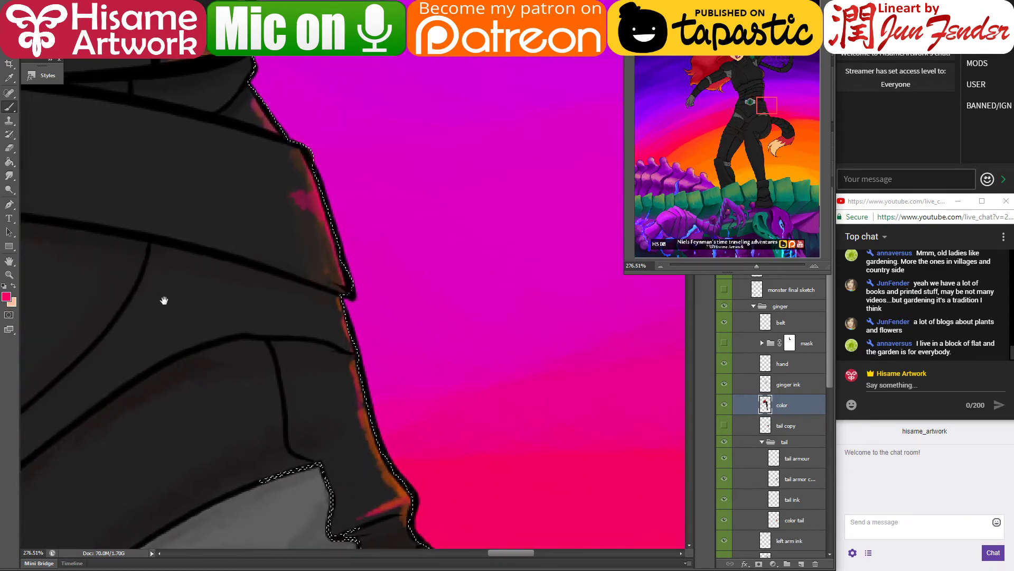
pyautogui.moveTo(163, 299); pyautogui.dragTo(561, 471)
pyautogui.moveTo(307, 278)
pyautogui.mouseDown()
pyautogui.moveTo(350, 299)
pyautogui.moveTo(338, 289)
pyautogui.moveTo(362, 328)
pyautogui.moveTo(357, 300)
pyautogui.mouseUp()
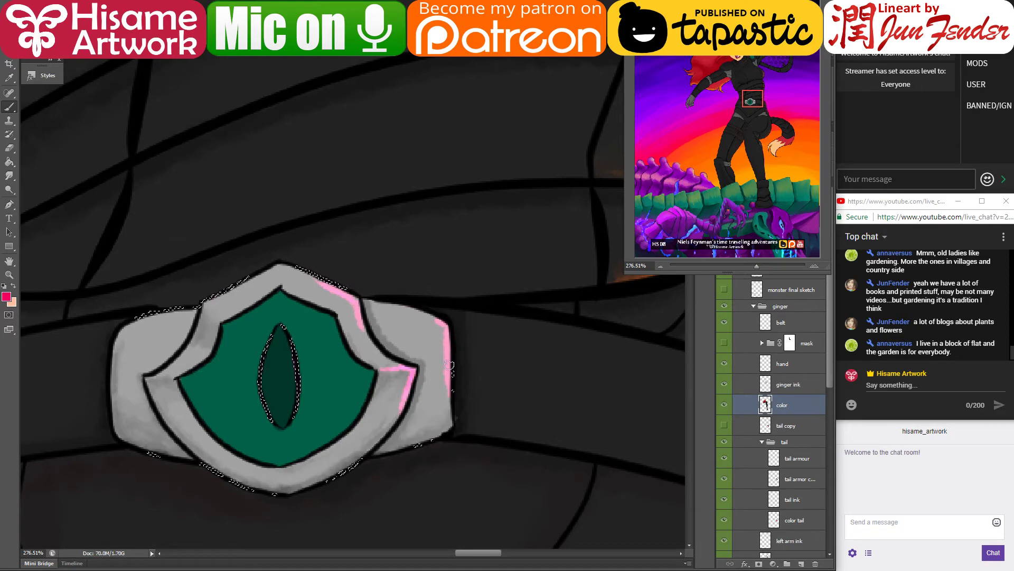
# Step: Sample the waist bands' orange and paint warm highlights on the buckle frame's upper corner and lower curve
pyautogui.hscroll(6, 351, 272)
pyautogui.scroll(2, 351, 272)
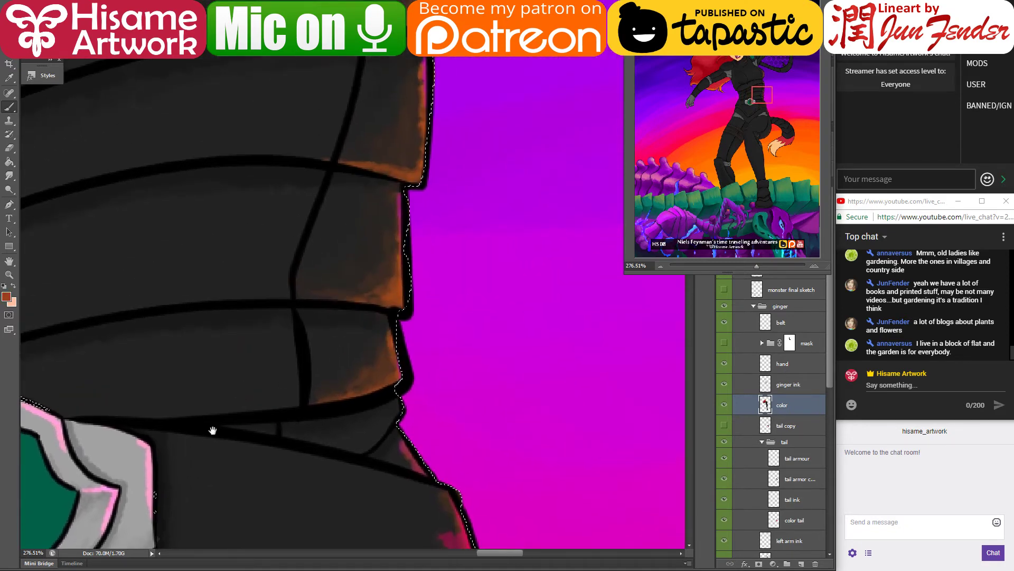
pyautogui.moveTo(212, 431); pyautogui.dragTo(464, 288)
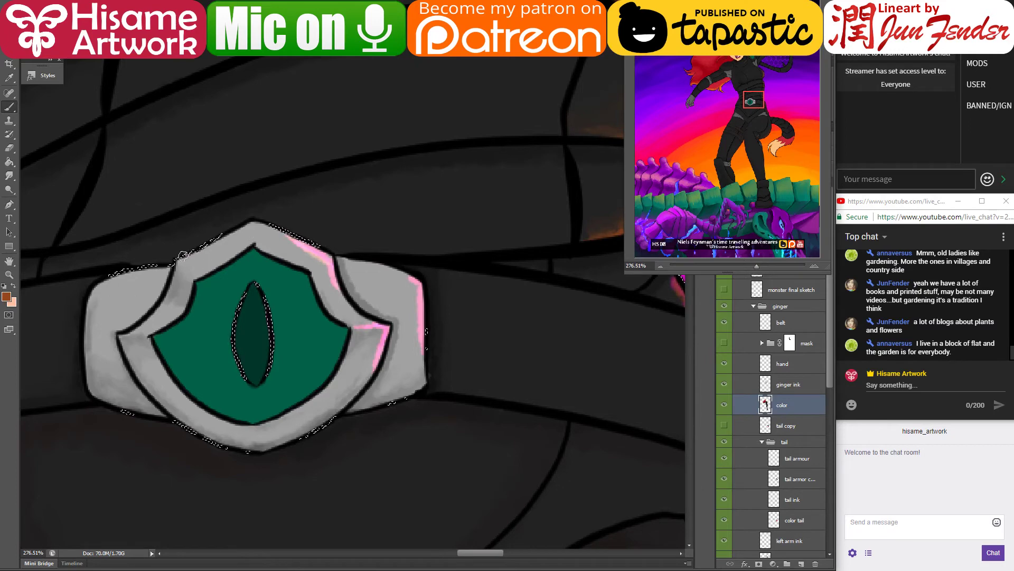
pyautogui.moveTo(178, 265); pyautogui.dragTo(196, 279)
pyautogui.moveTo(375, 363)
pyautogui.mouseDown()
pyautogui.moveTo(354, 394)
pyautogui.moveTo(313, 401)
pyautogui.mouseUp()
# Step: Clear the selection and save the illustration
pyautogui.scroll(-2, 394, 349)
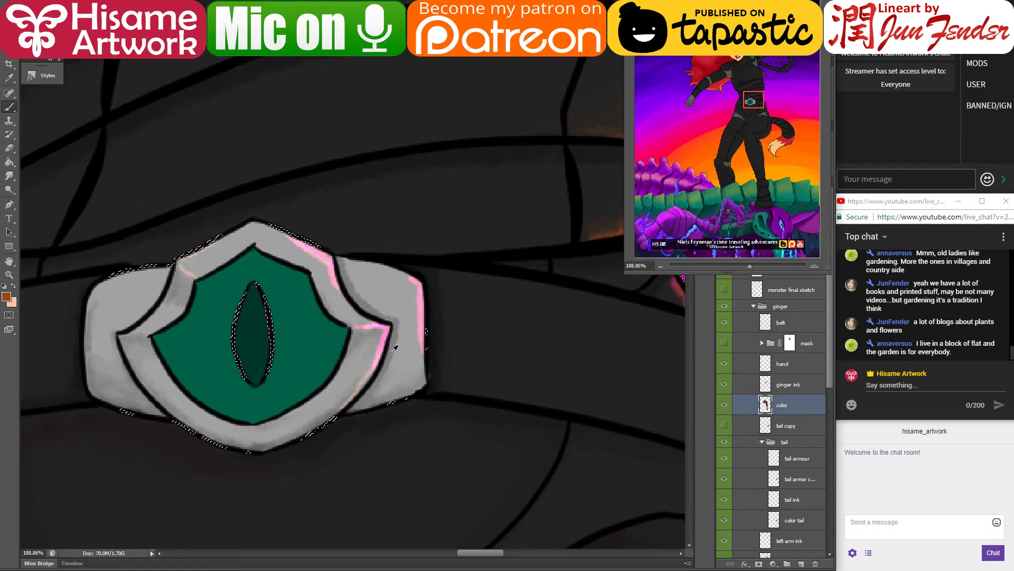
pyautogui.scroll(-7, 393, 348)
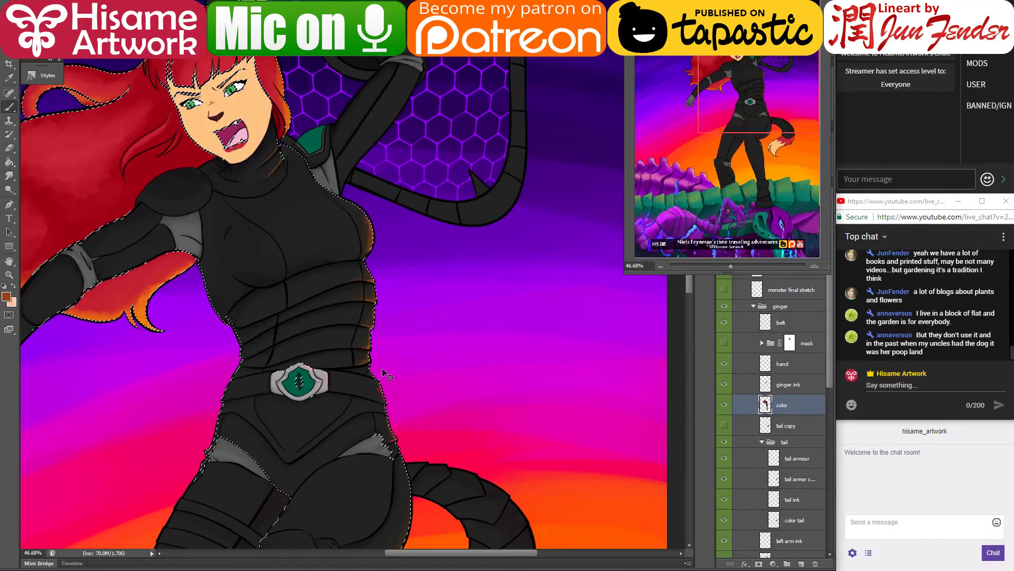
pyautogui.hotkey('ctrl', 'd')
pyautogui.hotkey('ctrl', 's')
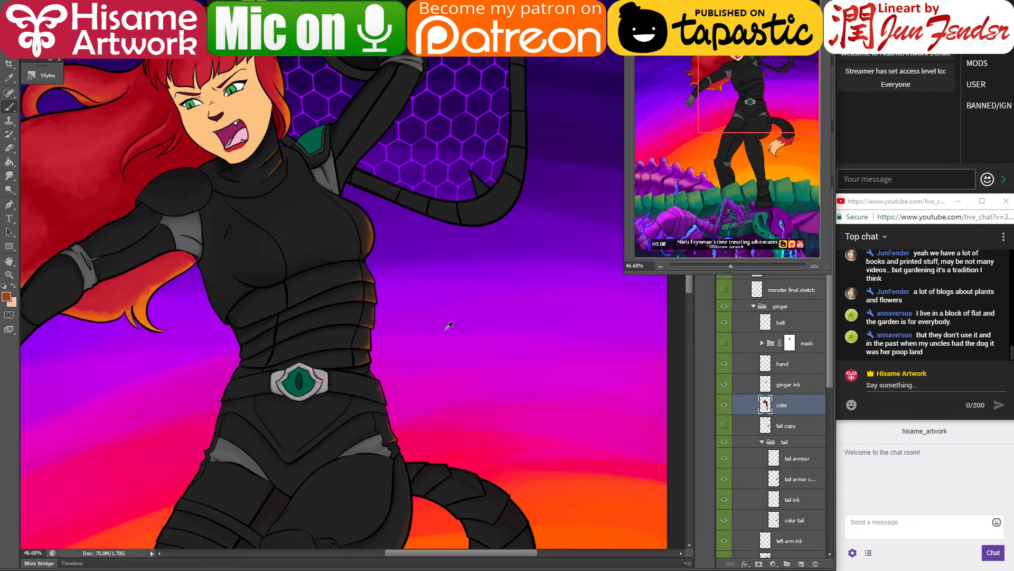
# Step: Load the tail armor color layer's painted area as the selection
pyautogui.scroll(-2, 413, 316)
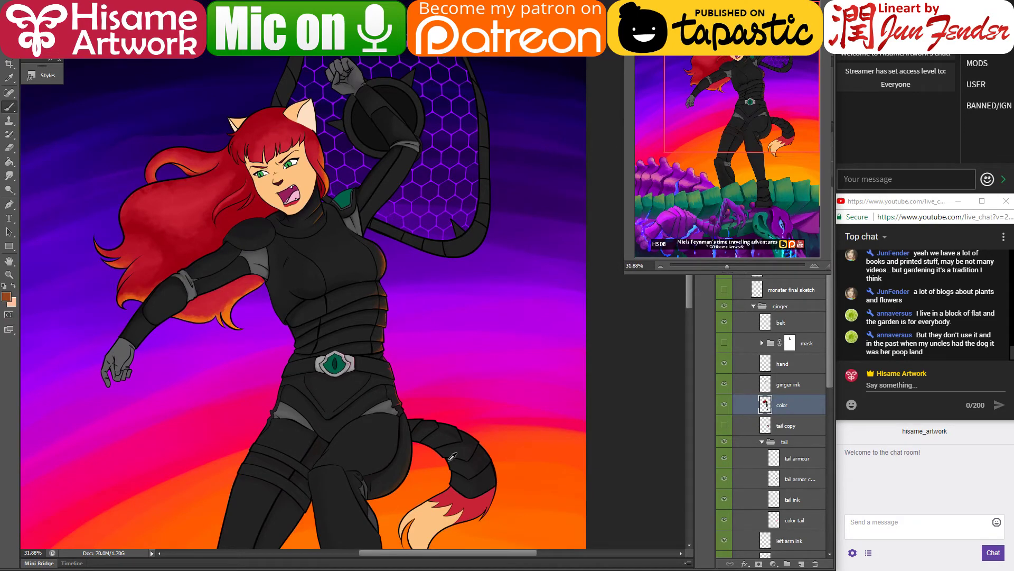
pyautogui.scroll(10, 453, 456)
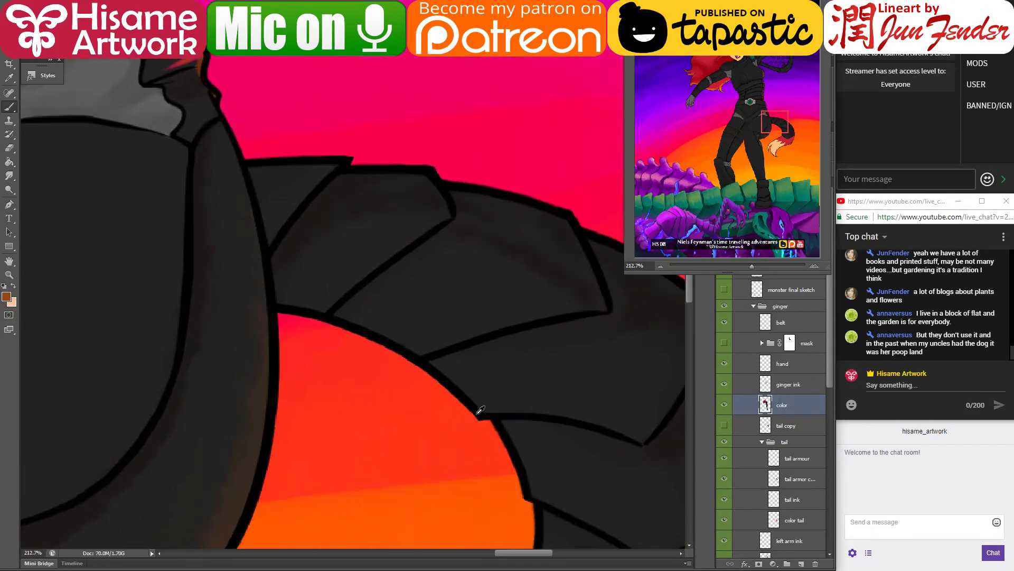
pyautogui.keyDown('ctrl'); pyautogui.click(765, 405); pyautogui.keyUp('ctrl')
pyautogui.scroll(-3, 830, 378)
pyautogui.click(775, 456)
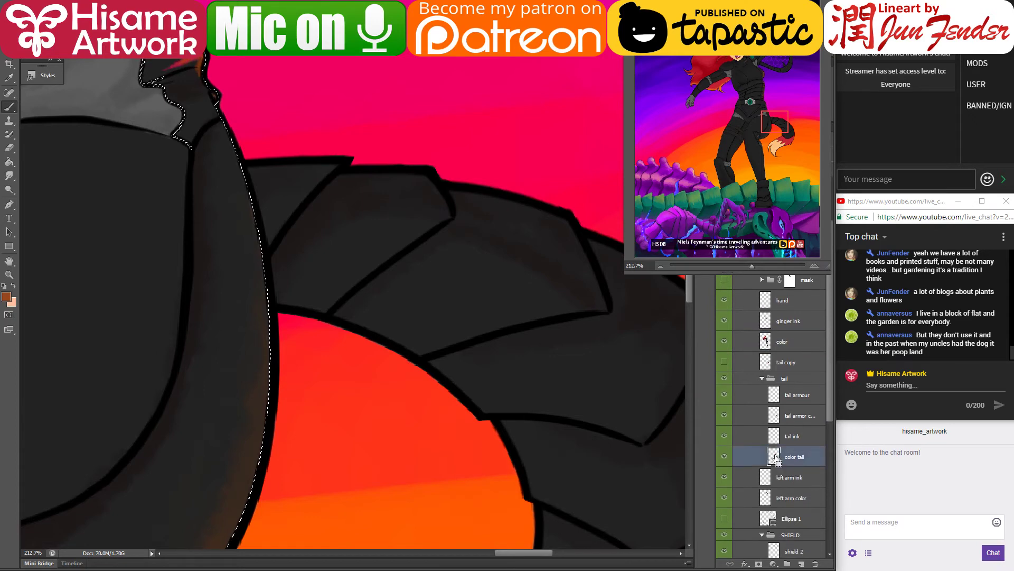
pyautogui.keyDown('ctrl'); pyautogui.click(775, 456); pyautogui.keyUp('ctrl')
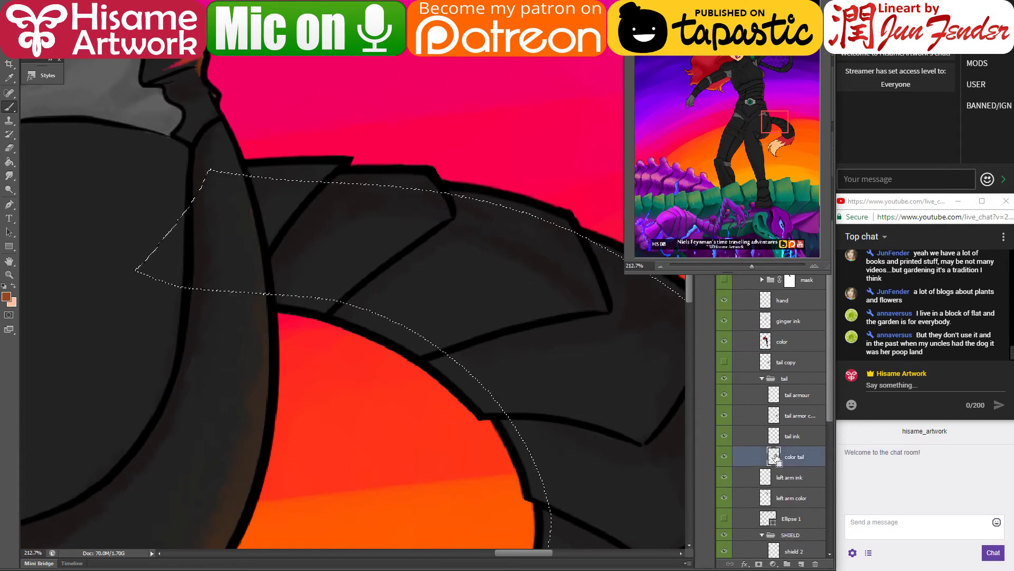
pyautogui.keyDown('ctrl'); pyautogui.click(775, 416); pyautogui.keyUp('ctrl')
# Step: On the tail armor color layer, paint sampled pink and orange rim light along the inner edges of the plates nearest the body
pyautogui.keyDown('alt'); pyautogui.click(495, 131); pyautogui.keyUp('alt')
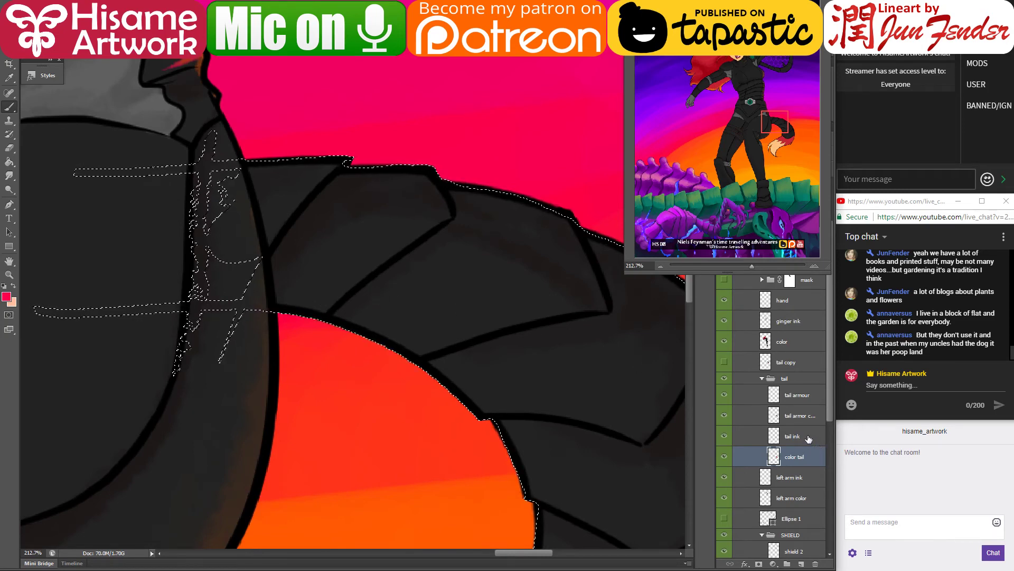
pyautogui.click(805, 420)
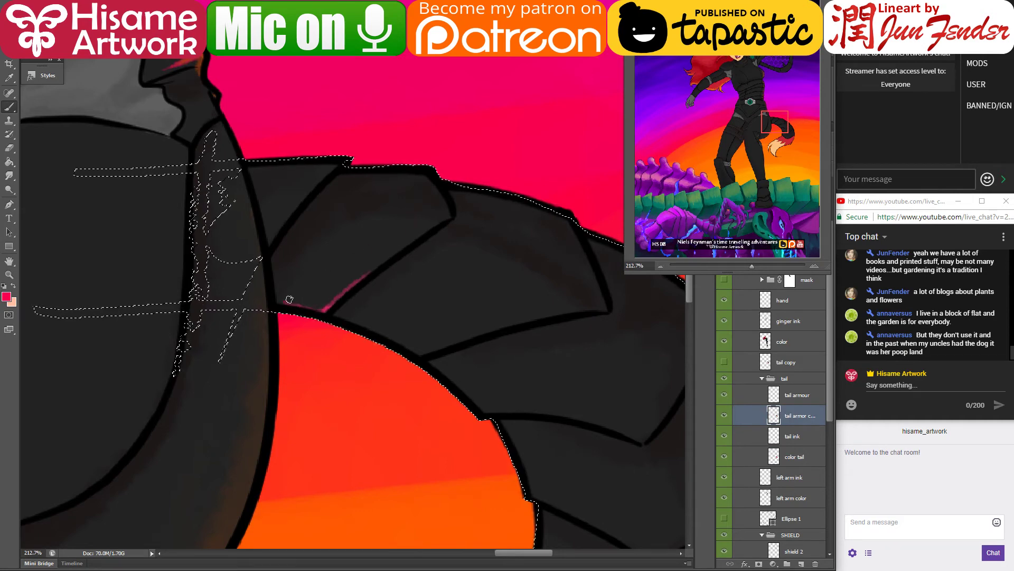
pyautogui.keyDown('alt'); pyautogui.click(387, 494); pyautogui.keyUp('alt')
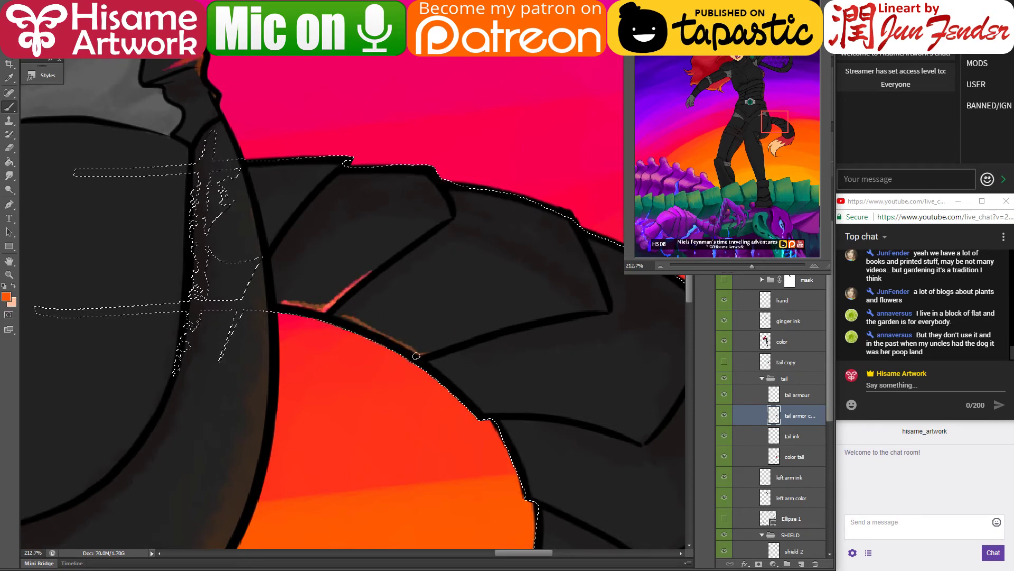
# Step: Paint thin orange rim light along the inner edges, seams and corners of the lower tail armor plates
pyautogui.moveTo(498, 349)
pyautogui.mouseDown()
pyautogui.moveTo(460, 400)
pyautogui.moveTo(366, 285)
pyautogui.mouseUp()
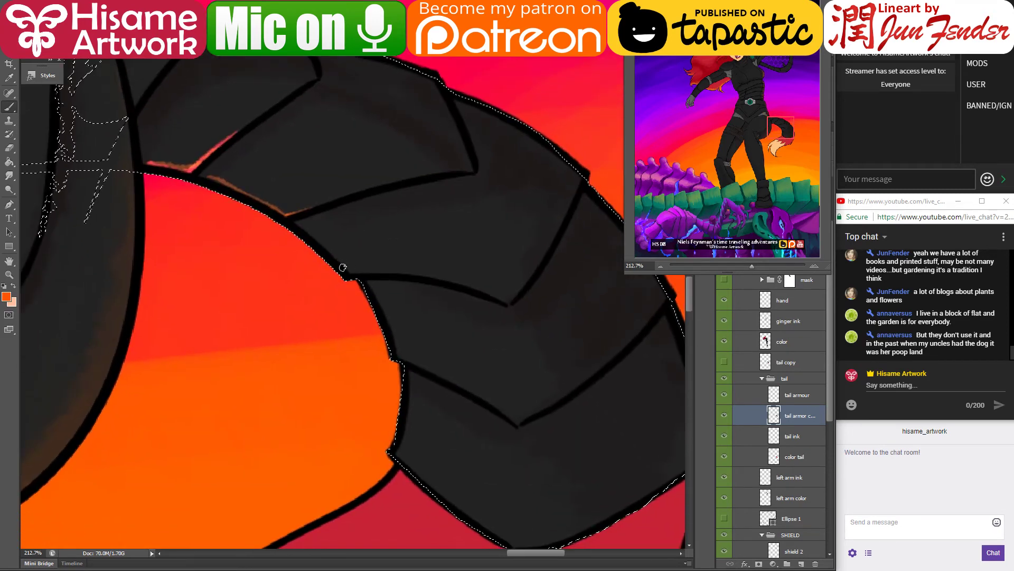
pyautogui.hotkey('ctrl', 'd')
pyautogui.moveTo(465, 387); pyautogui.dragTo(398, 175)
pyautogui.hotkey('ctrl', 'z')
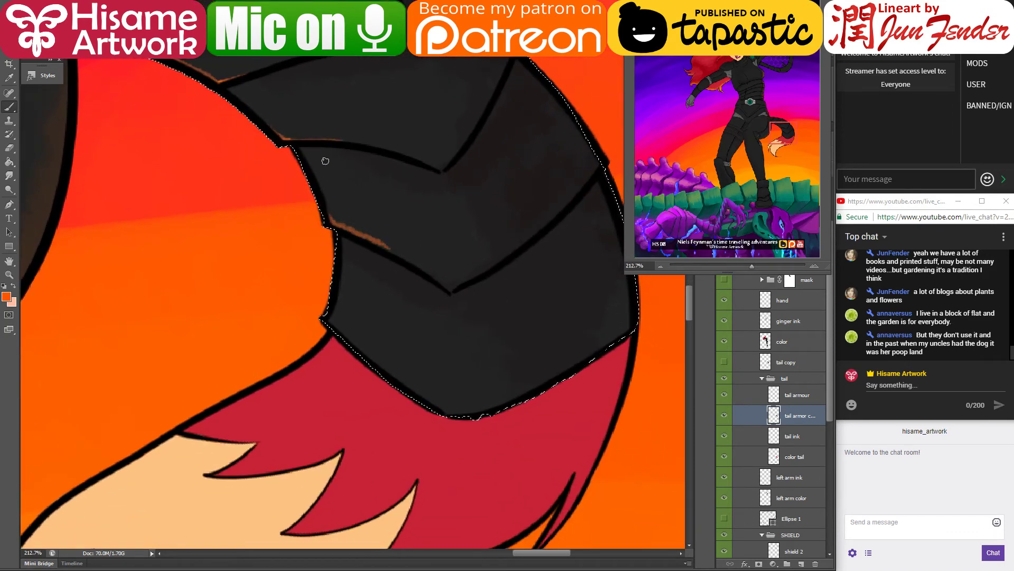
pyautogui.moveTo(328, 217); pyautogui.dragTo(391, 248)
pyautogui.moveTo(332, 213); pyautogui.dragTo(411, 268)
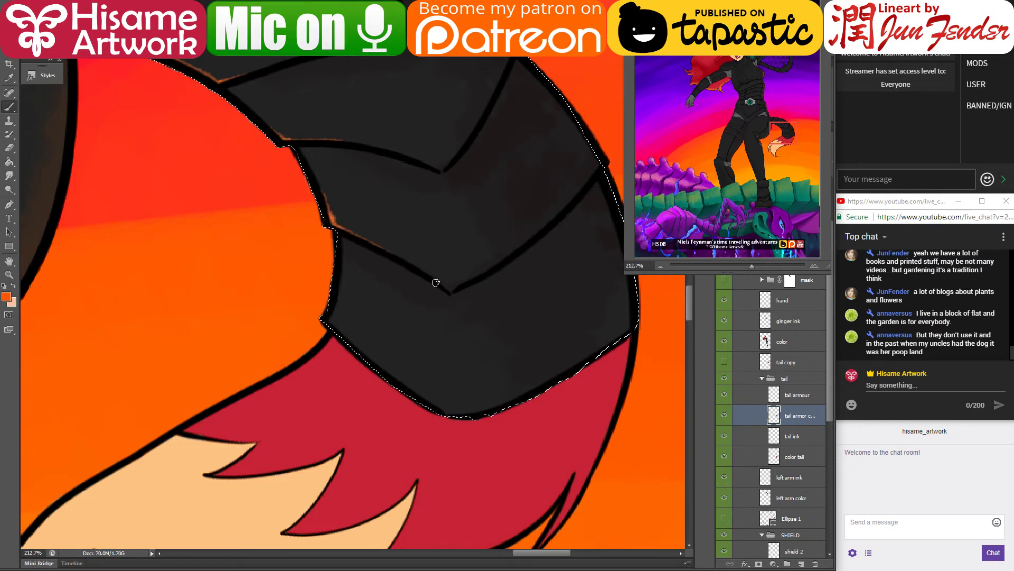
pyautogui.moveTo(565, 198); pyautogui.dragTo(469, 238)
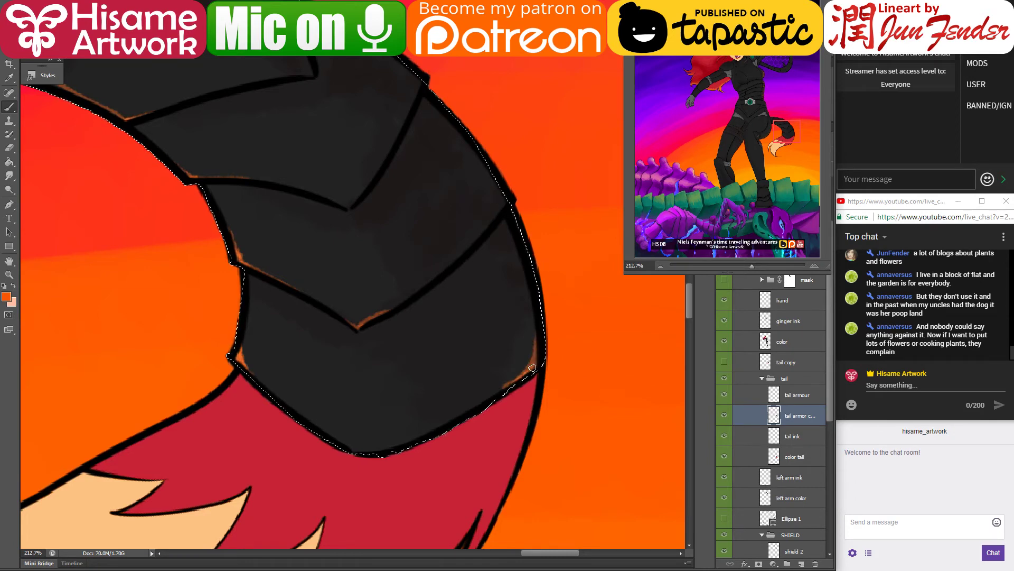
# Step: Paint sampled orange-red rim light on the outer corners of the middle tail armor plates
pyautogui.scroll(5, 526, 237)
pyautogui.hscroll(-2, 526, 285)
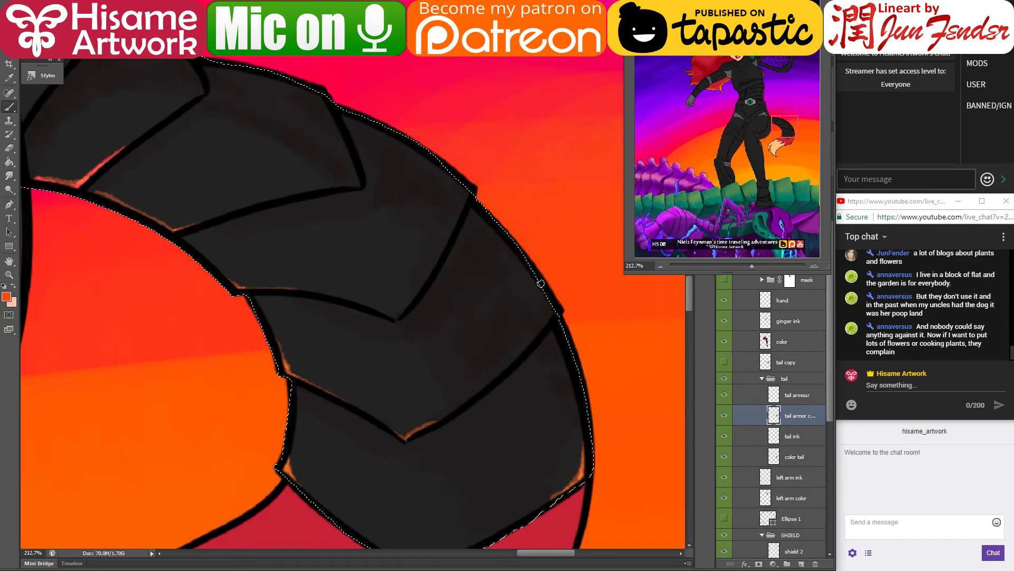
pyautogui.moveTo(537, 283); pyautogui.dragTo(537, 336)
pyautogui.moveTo(536, 281); pyautogui.dragTo(536, 333)
pyautogui.keyDown('alt'); pyautogui.click(560, 179); pyautogui.keyUp('alt')
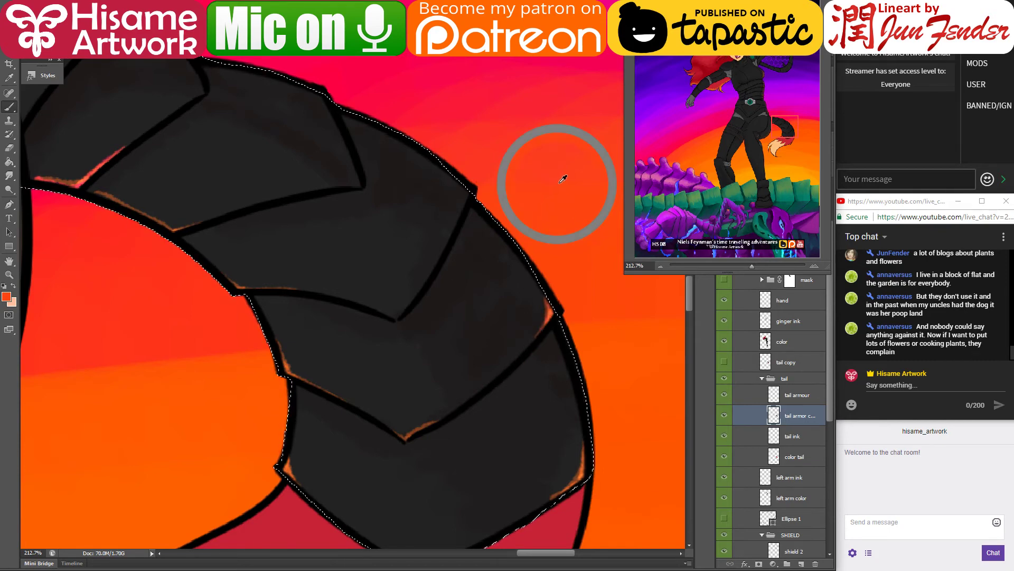
pyautogui.moveTo(464, 187); pyautogui.dragTo(458, 209)
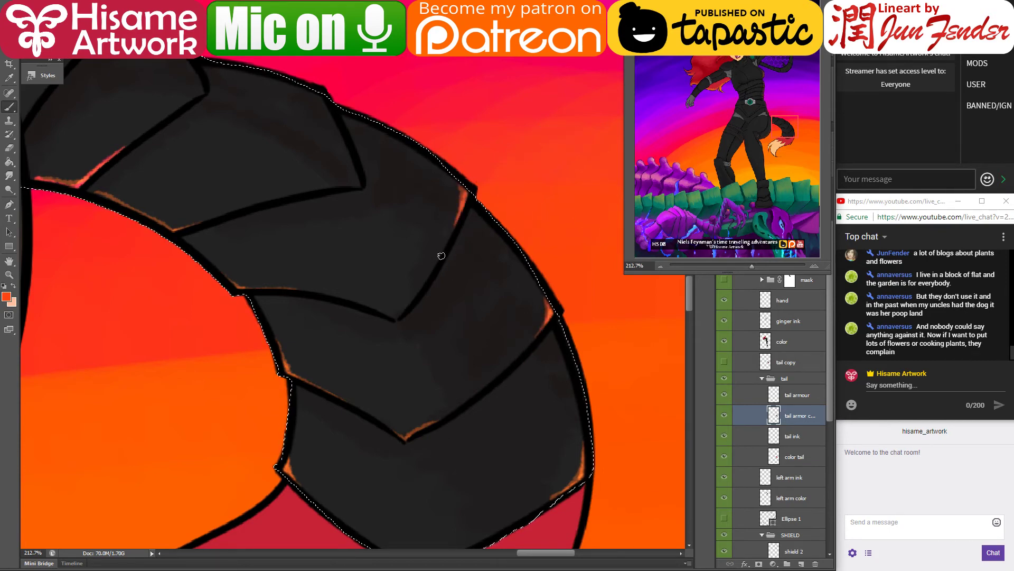
# Step: Sample magenta from the sky and paint thin rim light on the outer upper corners of the tail armor plates nearest the body
pyautogui.scroll(5, 449, 265)
pyautogui.keyDown('alt'); pyautogui.click(472, 161); pyautogui.keyUp('alt')
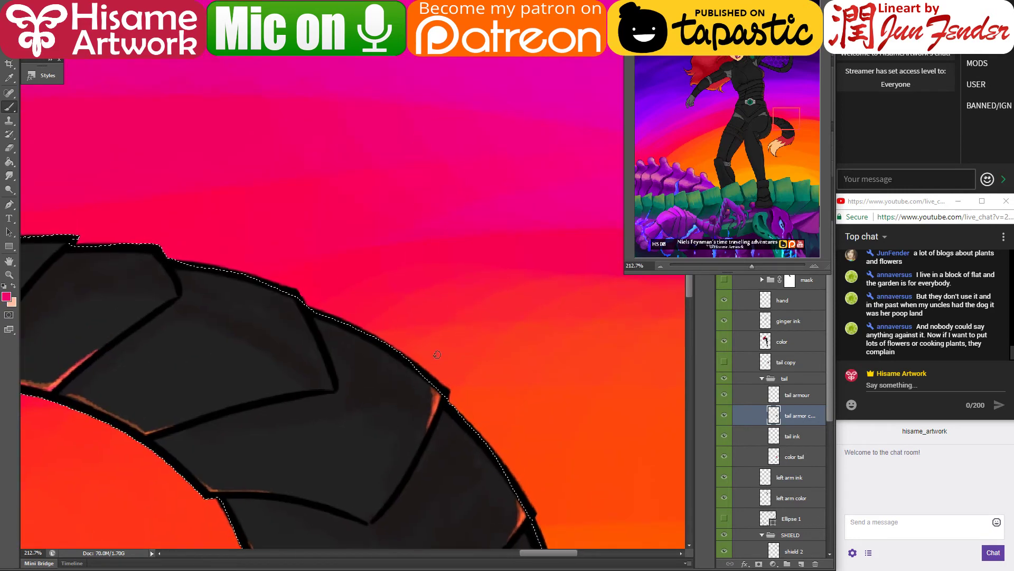
pyautogui.moveTo(429, 381); pyautogui.dragTo(439, 408)
pyautogui.moveTo(261, 288); pyautogui.dragTo(309, 329)
pyautogui.moveTo(181, 244); pyautogui.dragTo(444, 389)
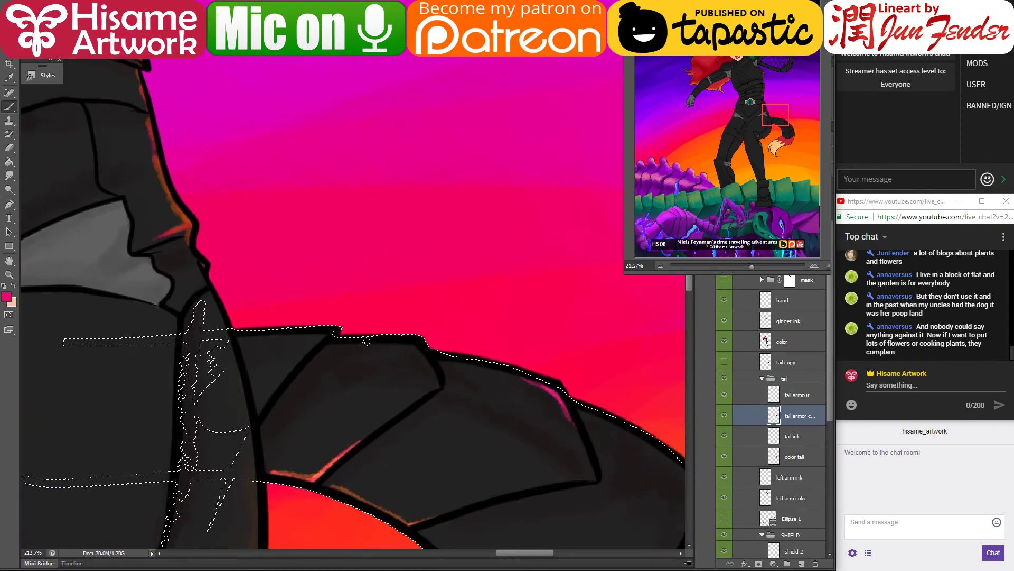
pyautogui.moveTo(411, 346); pyautogui.dragTo(421, 350)
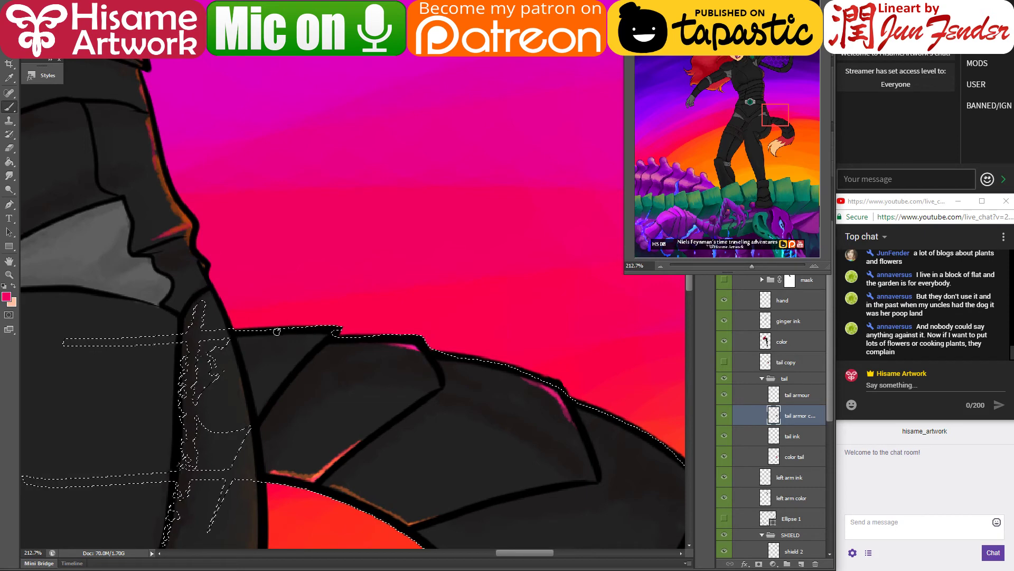
pyautogui.moveTo(277, 333); pyautogui.dragTo(336, 333)
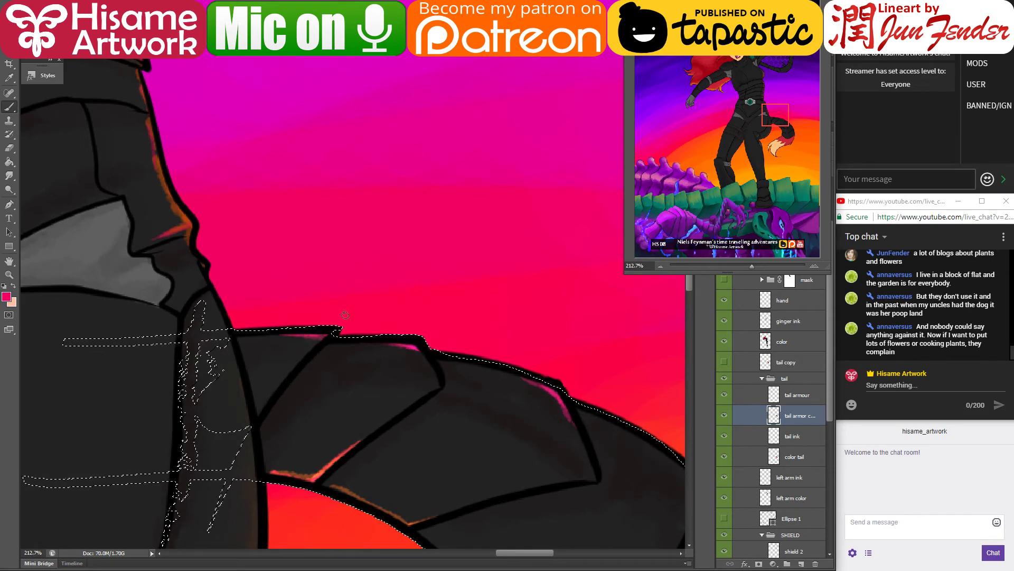
# Step: Deselect the tail armor area and save the painting
pyautogui.scroll(-3, 373, 317)
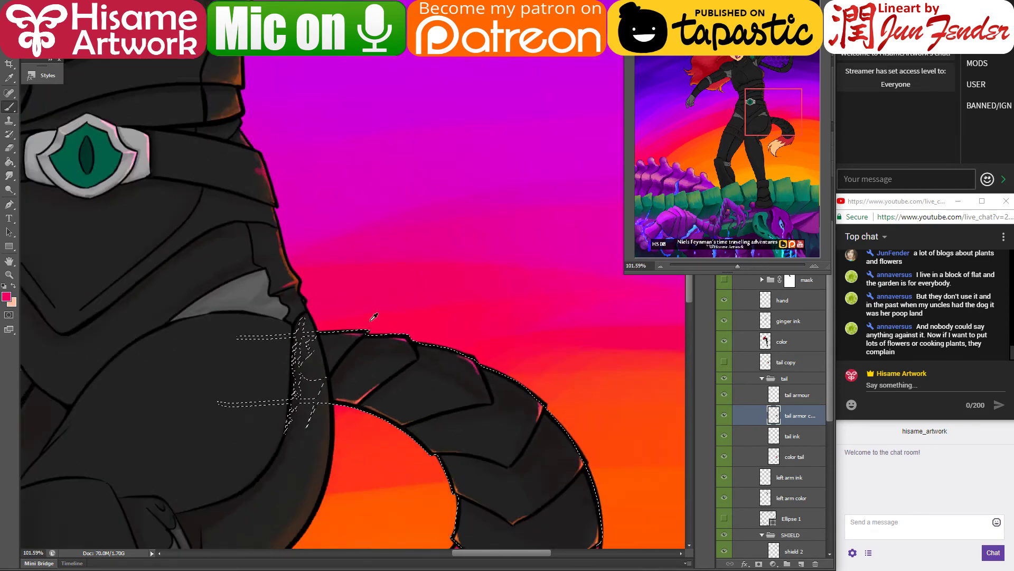
pyautogui.scroll(-3, 374, 316)
pyautogui.scroll(2, 414, 403)
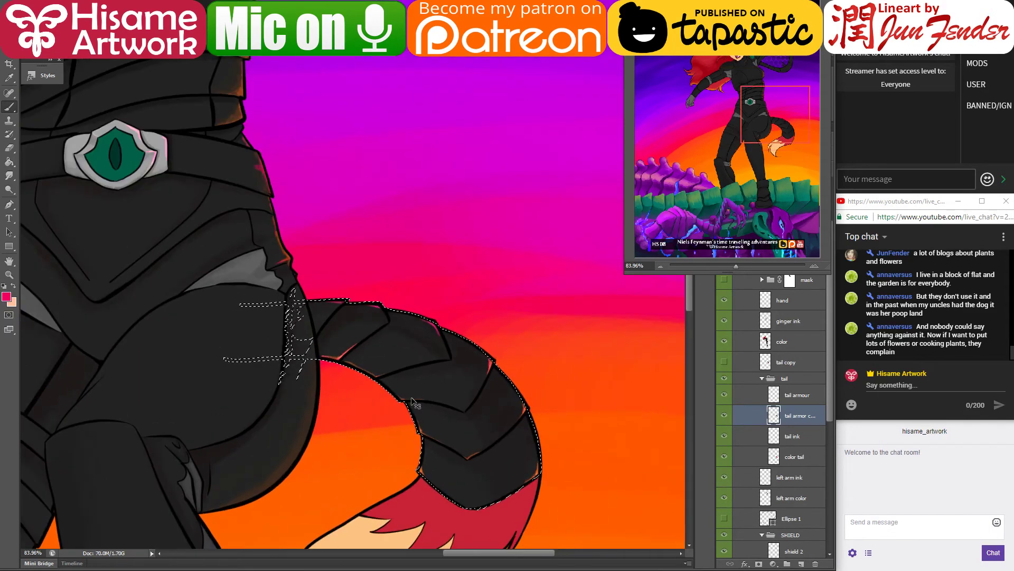
pyautogui.hotkey('ctrl', 'd')
pyautogui.hotkey('ctrl', 's')
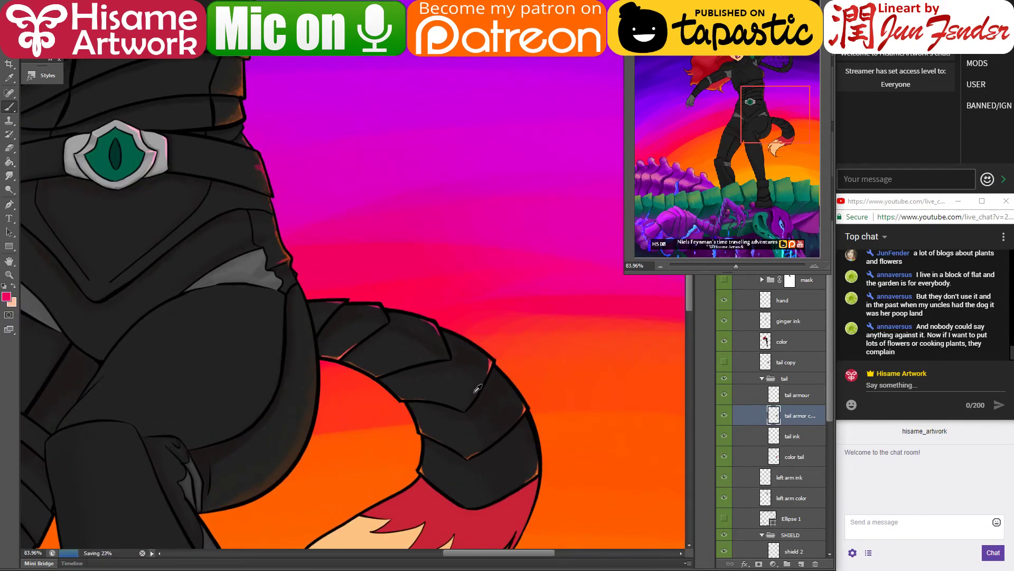
# Step: Paint orange-red rim light on the pointed tips of two upper tail armor plates, and resample pink from the sky
pyautogui.scroll(4, 478, 389)
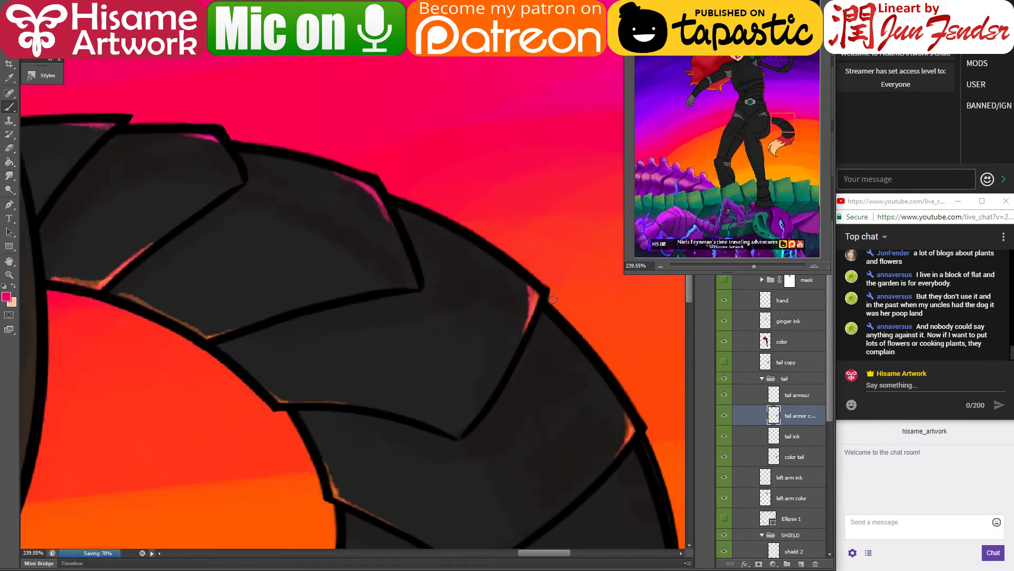
pyautogui.moveTo(432, 430); pyautogui.dragTo(475, 415)
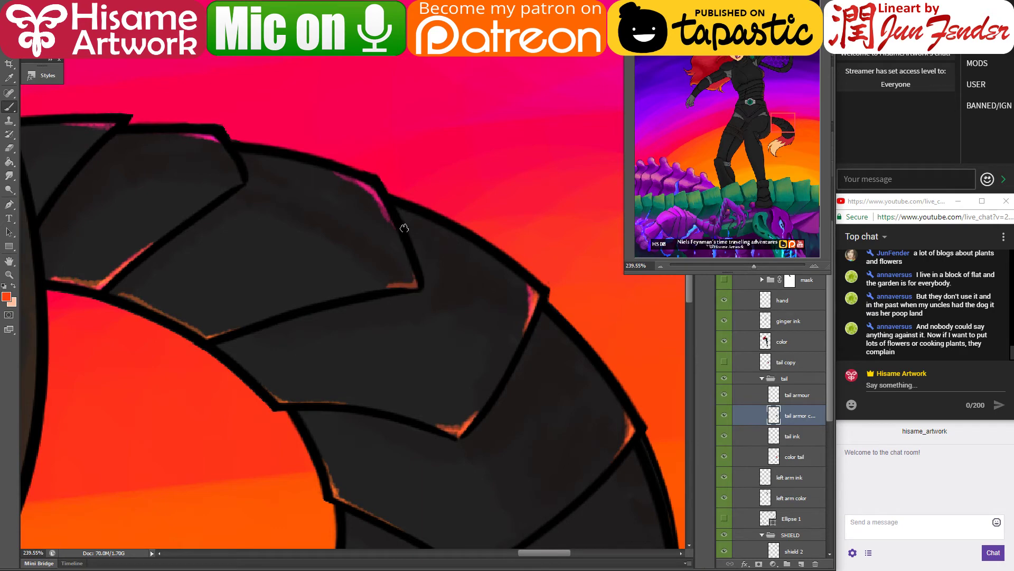
pyautogui.moveTo(373, 285); pyautogui.dragTo(412, 284)
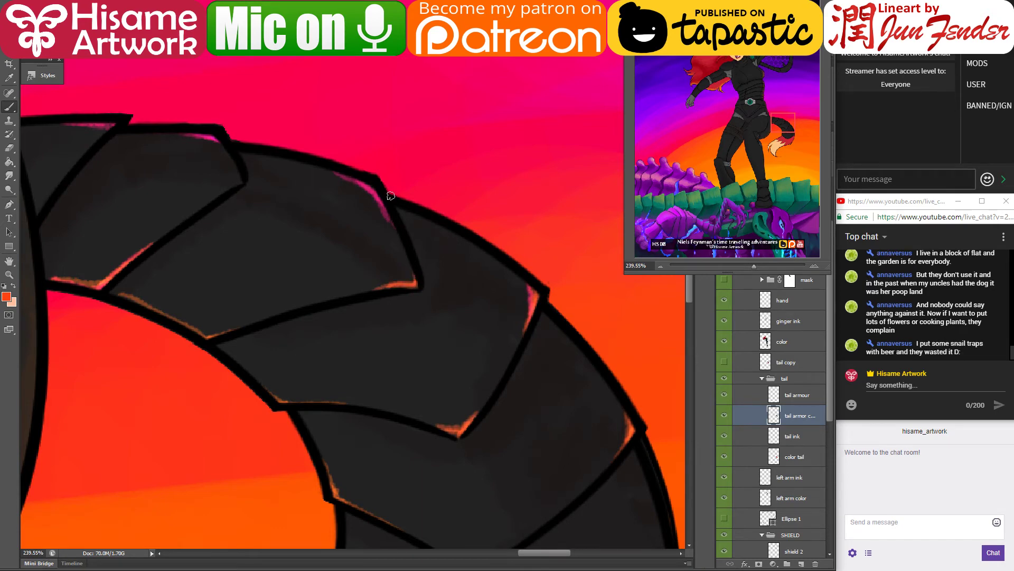
pyautogui.keyDown('alt'); pyautogui.click(290, 122); pyautogui.keyUp('alt')
pyautogui.scroll(-10, 256, 302)
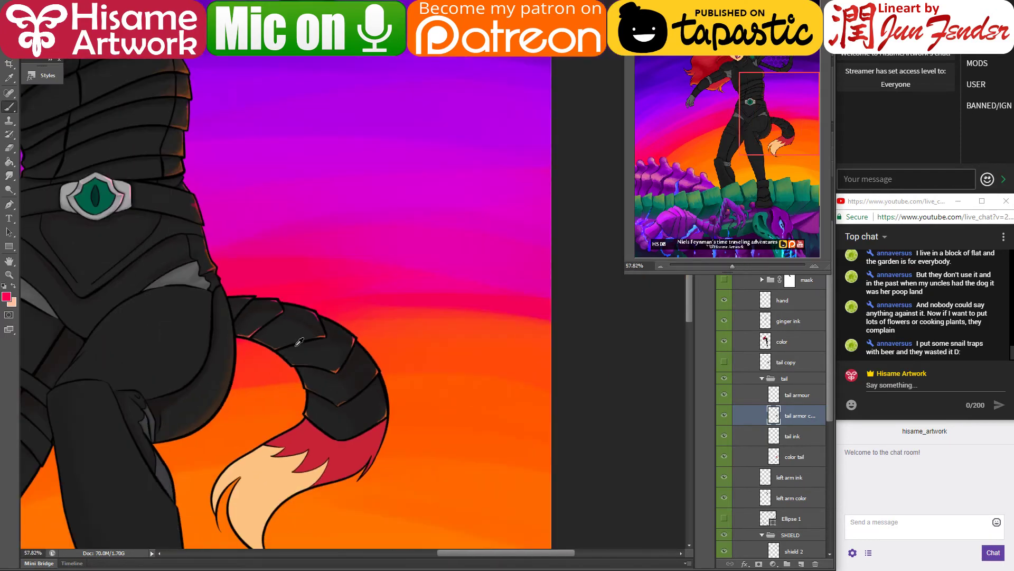
# Step: Load the color layer's contents as a selection and paint golden-orange rim highlights along the boot's edge and folds
pyautogui.moveTo(148, 384); pyautogui.dragTo(333, 107)
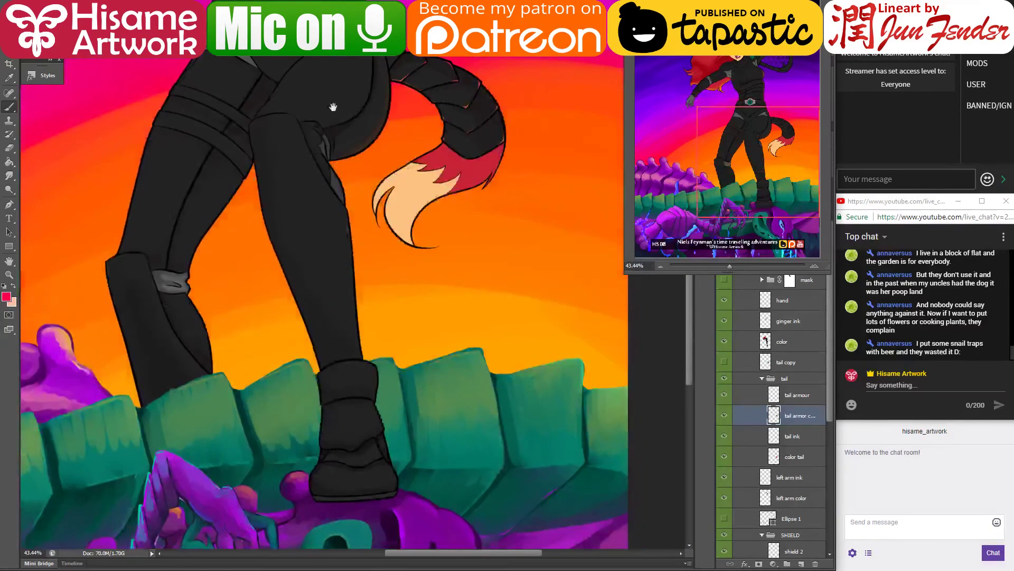
pyautogui.keyDown('ctrl'); pyautogui.click(358, 401); pyautogui.keyUp('ctrl')
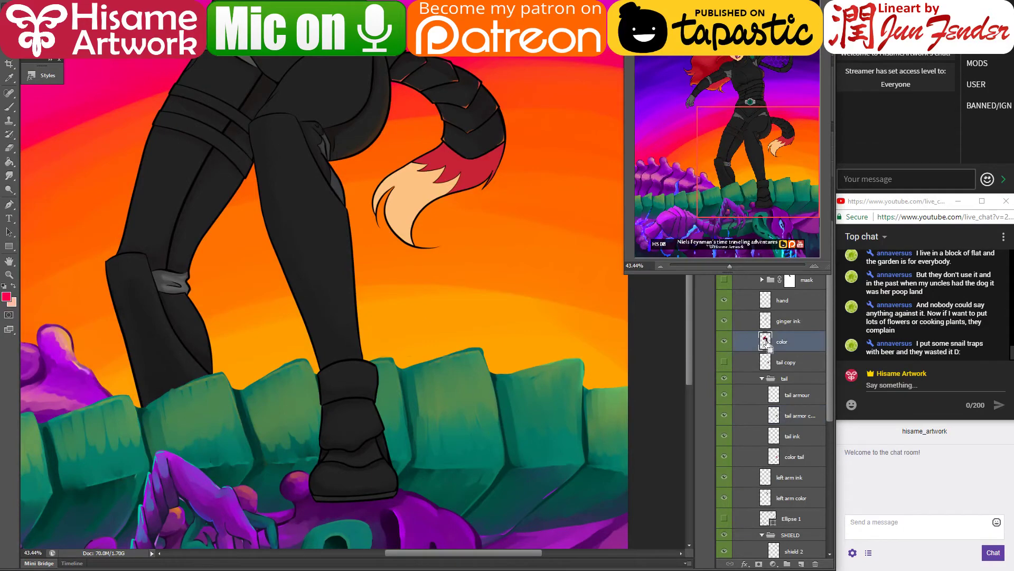
pyautogui.scroll(3, 330, 370)
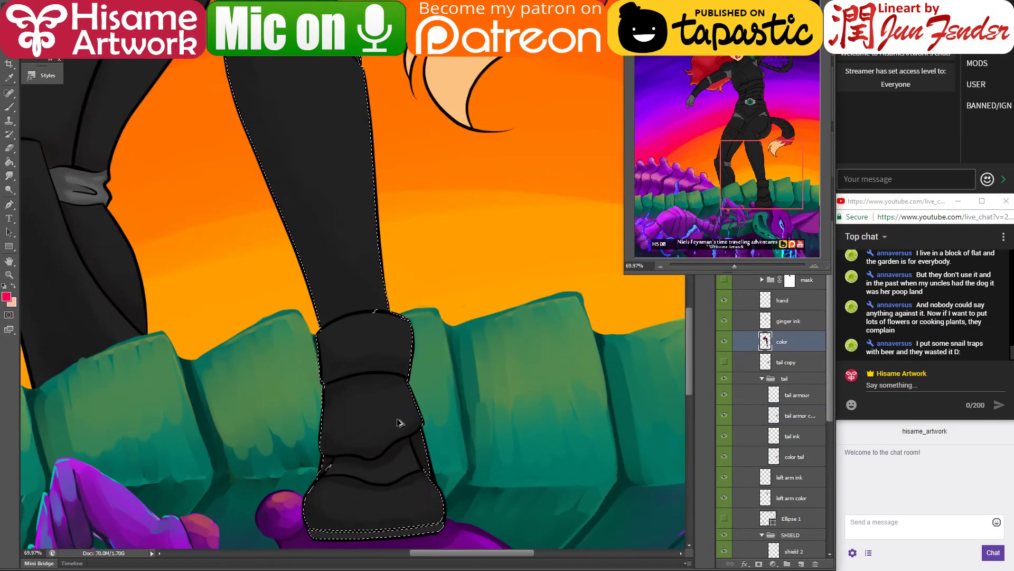
pyautogui.click(8, 108)
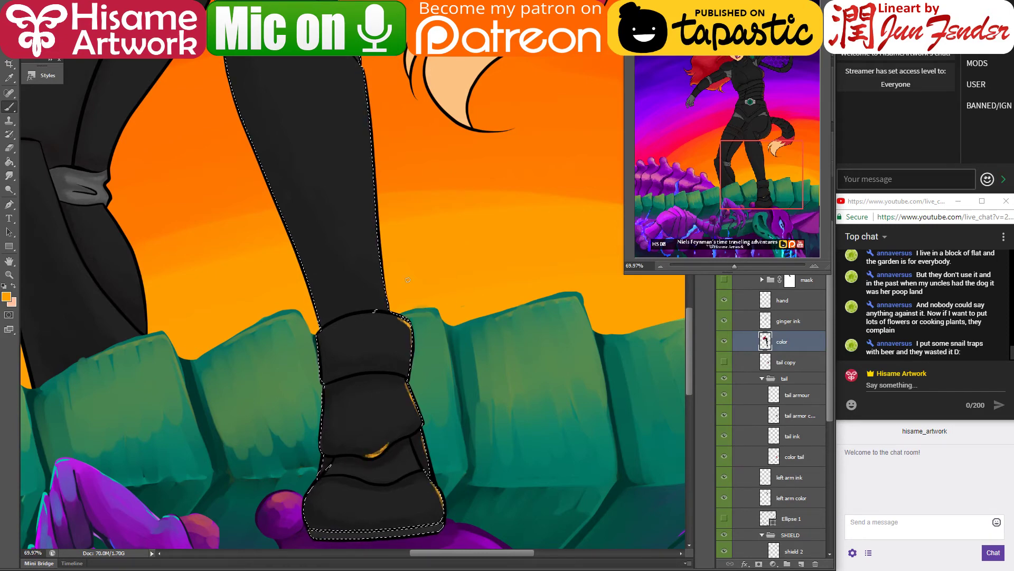
# Step: Paint a golden-yellow rim highlight along the standing leg's edge just below the grey knee patch, redoing the first rough stroke
pyautogui.scroll(5, 401, 348)
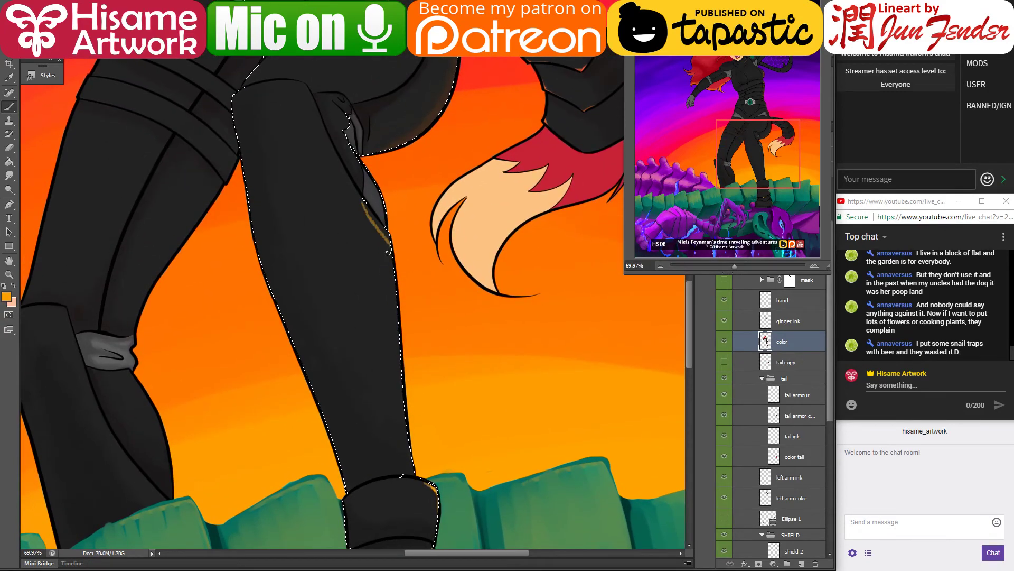
pyautogui.scroll(3, 434, 181)
pyautogui.scroll(2, 353, 217)
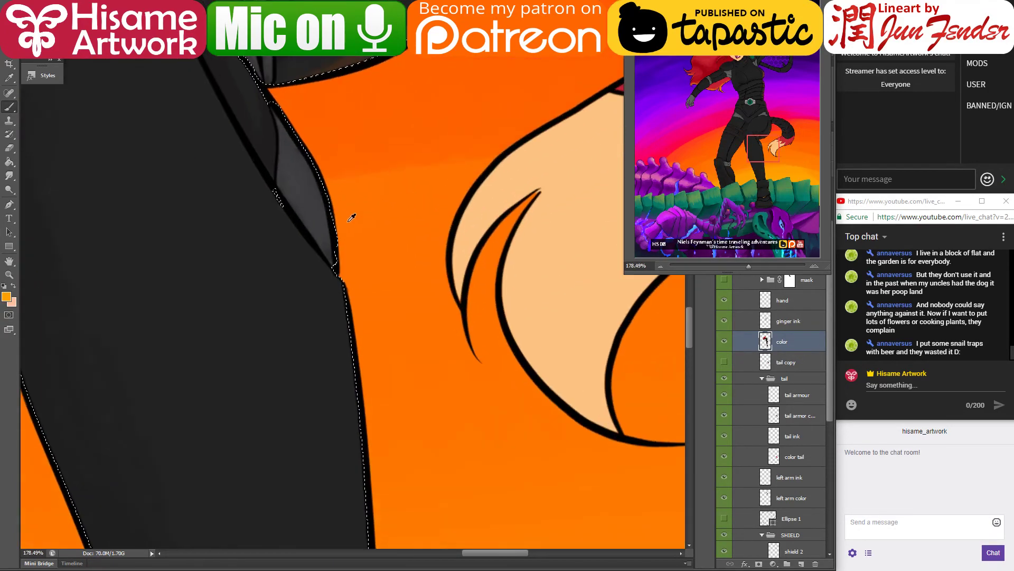
pyautogui.moveTo(305, 244); pyautogui.dragTo(342, 296)
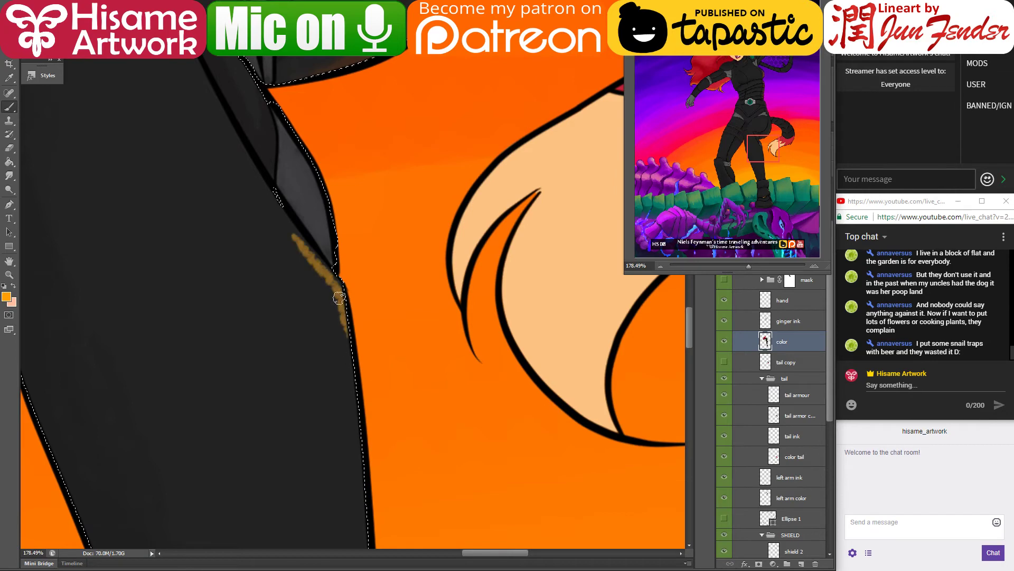
pyautogui.hotkey('ctrl', 'z')
pyautogui.moveTo(303, 235); pyautogui.dragTo(347, 309)
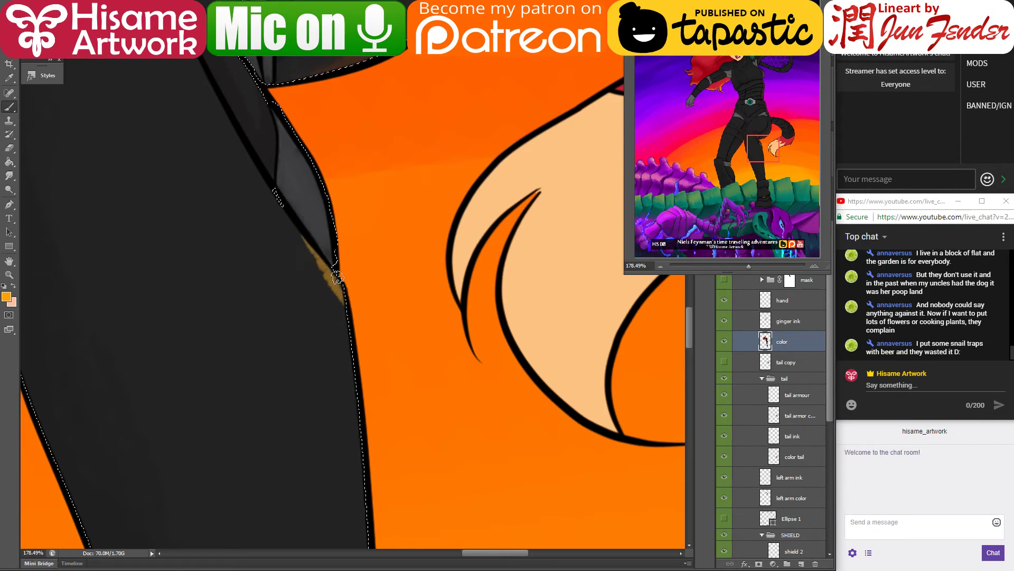
pyautogui.moveTo(337, 275); pyautogui.dragTo(362, 401)
pyautogui.moveTo(335, 273); pyautogui.dragTo(366, 462)
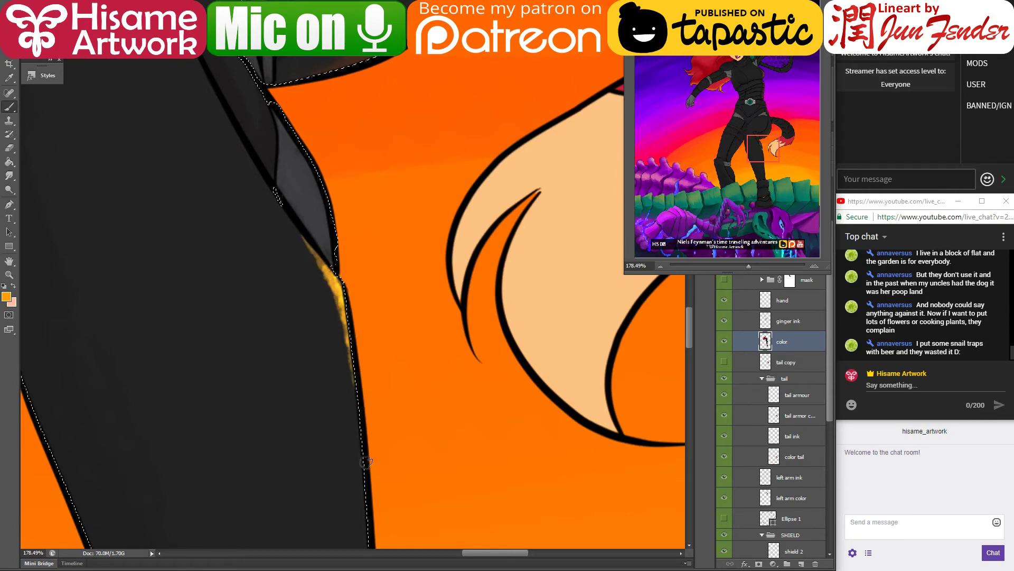
# Step: Sample orange from the background and paint a thin rim highlight on the outer edge of the grey knee patch
pyautogui.keyDown('alt'); pyautogui.click(317, 143); pyautogui.keyUp('alt')
pyautogui.moveTo(326, 235); pyautogui.dragTo(299, 136)
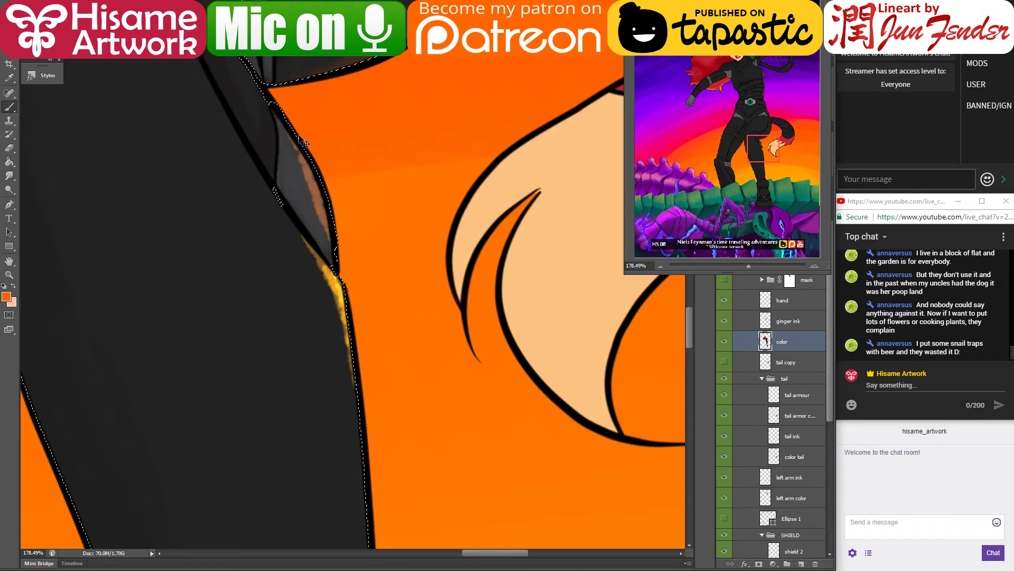
pyautogui.hotkey('ctrl', 'z')
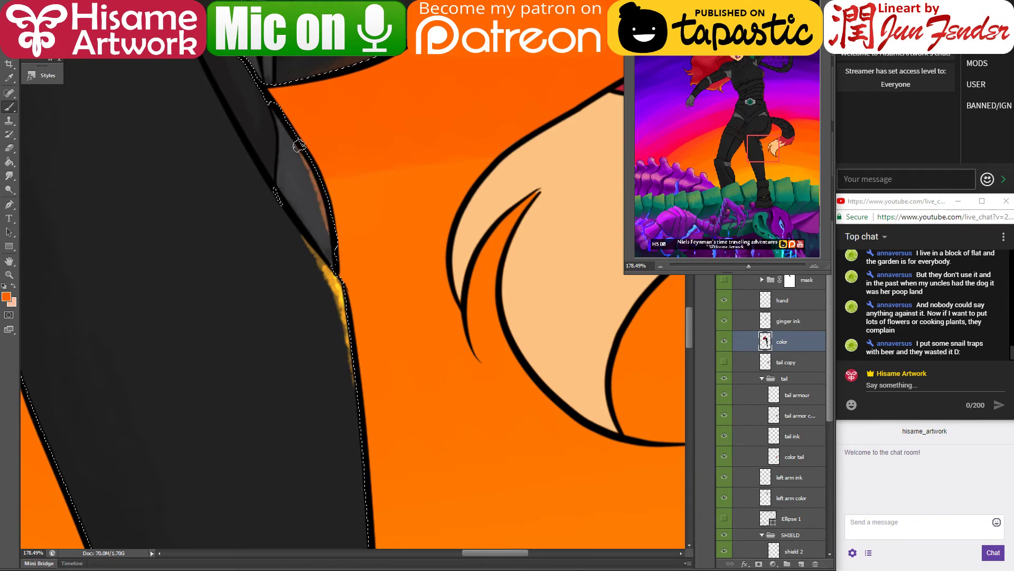
# Step: Sample the yellow highlight and background orange, and paint a glowing rim along the upper knee edge of the standing leg
pyautogui.moveTo(317, 227)
pyautogui.mouseDown()
pyautogui.moveTo(437, 281)
pyautogui.moveTo(476, 317)
pyautogui.moveTo(517, 457)
pyautogui.mouseUp()
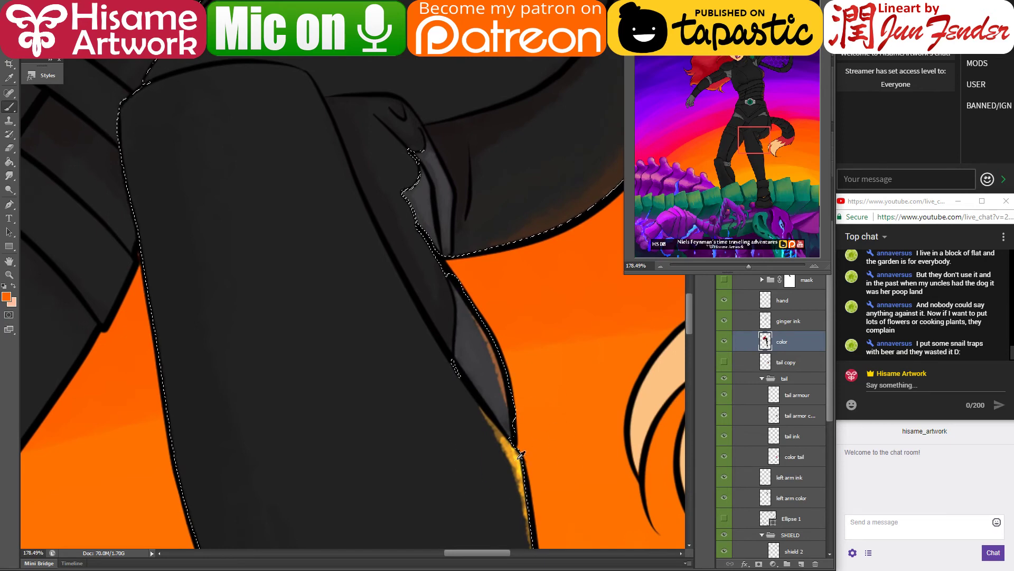
pyautogui.keyDown('alt'); pyautogui.click(521, 454); pyautogui.keyUp('alt')
pyautogui.moveTo(292, 67)
pyautogui.mouseDown()
pyautogui.moveTo(330, 122)
pyautogui.moveTo(336, 154)
pyautogui.moveTo(390, 215)
pyautogui.mouseUp()
pyautogui.keyDown('alt'); pyautogui.click(478, 260); pyautogui.keyUp('alt')
pyautogui.moveTo(317, 188); pyautogui.dragTo(360, 248)
pyautogui.hotkey('ctrl', 'z')
pyautogui.moveTo(322, 192)
pyautogui.mouseDown()
pyautogui.moveTo(360, 250)
pyautogui.moveTo(346, 204)
pyautogui.moveTo(375, 280)
pyautogui.mouseUp()
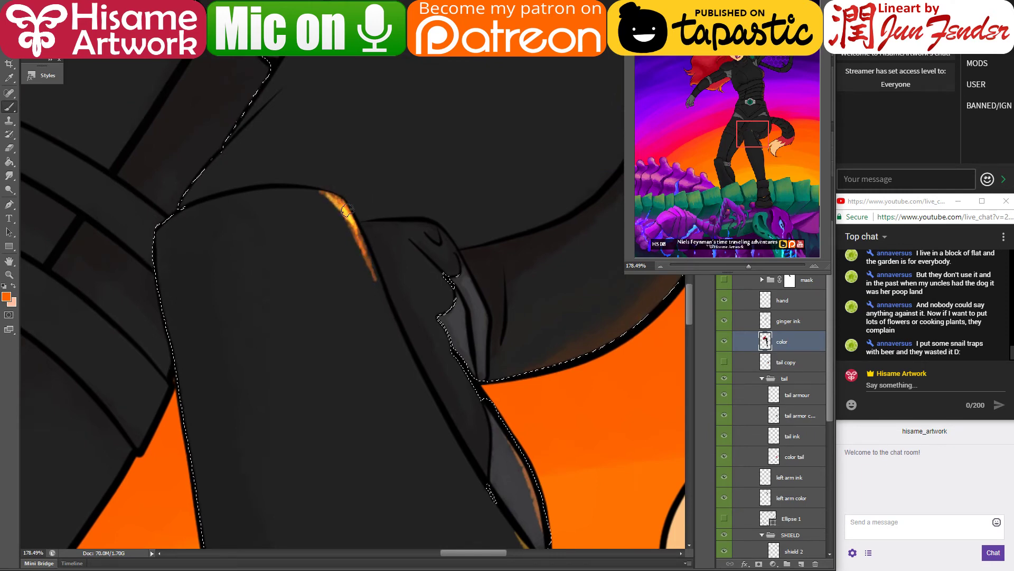
pyautogui.moveTo(347, 210); pyautogui.dragTo(393, 321)
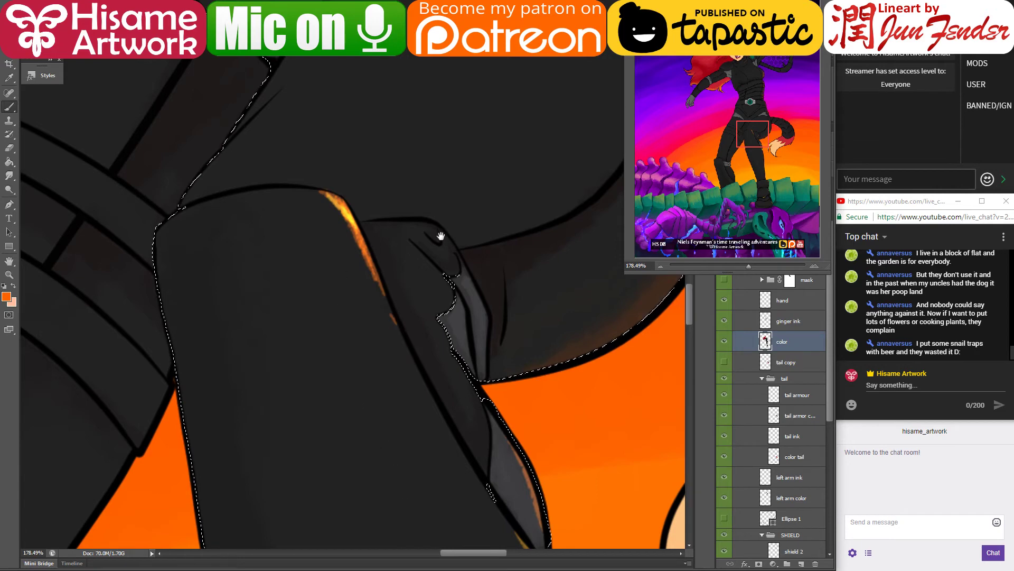
# Step: Switch to red-orange and paint a rim highlight along the curved inner contour of the upper thigh
pyautogui.moveTo(442, 237); pyautogui.dragTo(464, 176)
pyautogui.moveTo(356, 262); pyautogui.dragTo(448, 395)
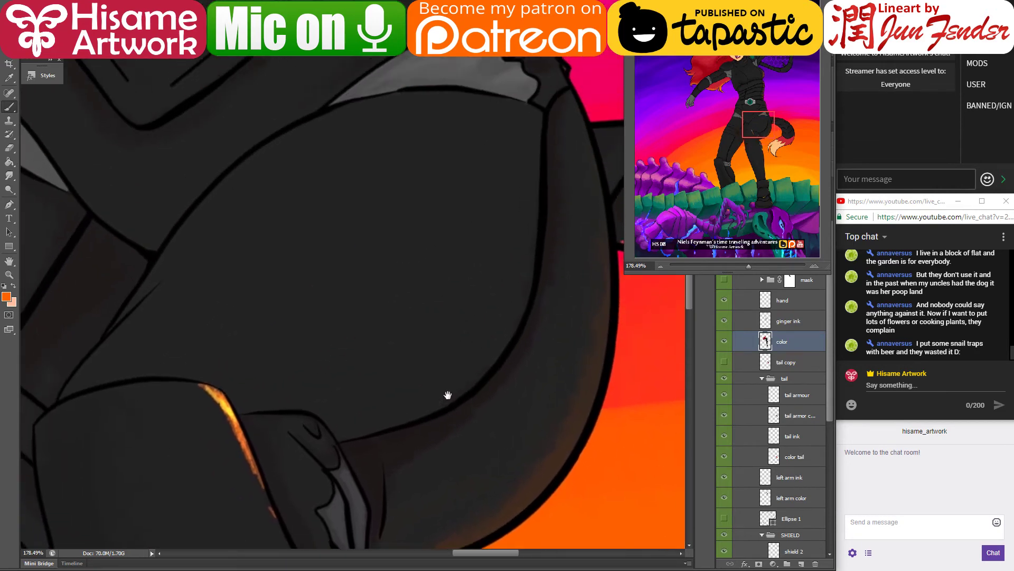
pyautogui.press('w')
pyautogui.click(459, 299)
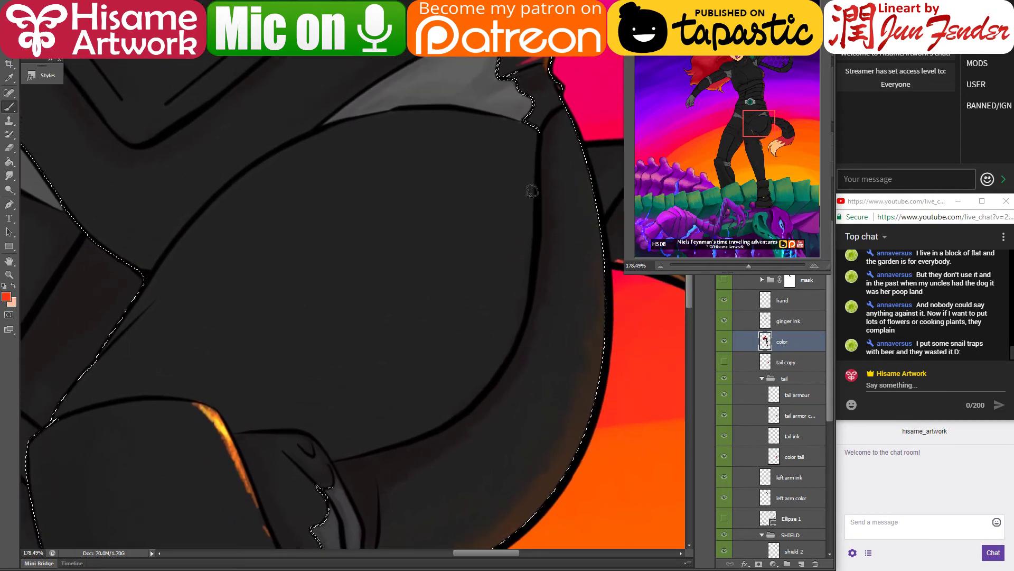
pyautogui.moveTo(531, 184); pyautogui.dragTo(521, 319)
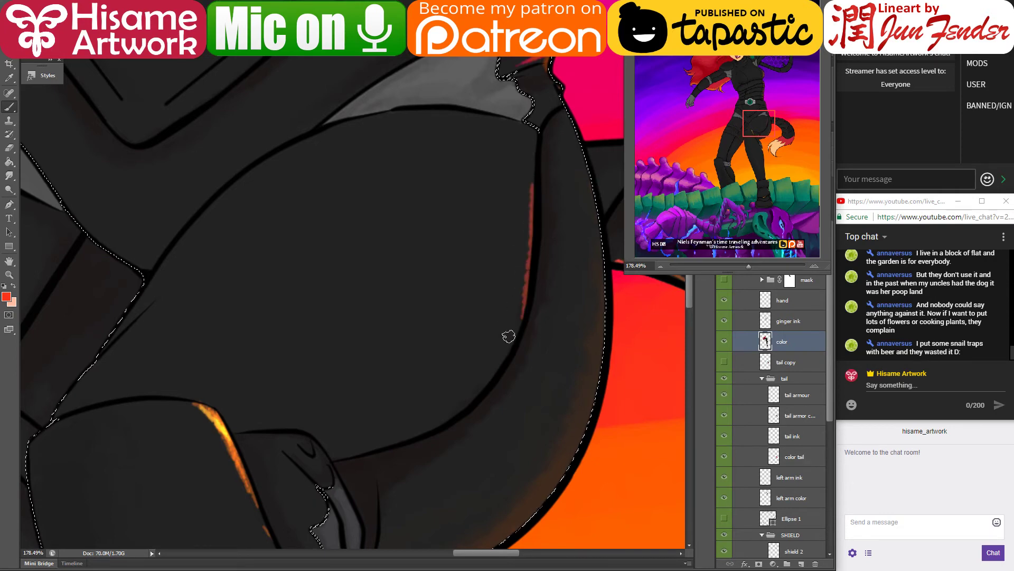
pyautogui.moveTo(536, 216); pyautogui.dragTo(518, 317)
pyautogui.moveTo(525, 277)
pyautogui.mouseDown()
pyautogui.moveTo(490, 379)
pyautogui.moveTo(524, 300)
pyautogui.moveTo(504, 348)
pyautogui.moveTo(483, 378)
pyautogui.moveTo(493, 378)
pyautogui.moveTo(408, 424)
pyautogui.moveTo(478, 403)
pyautogui.moveTo(410, 430)
pyautogui.moveTo(473, 407)
pyautogui.moveTo(373, 430)
pyautogui.moveTo(464, 403)
pyautogui.mouseUp()
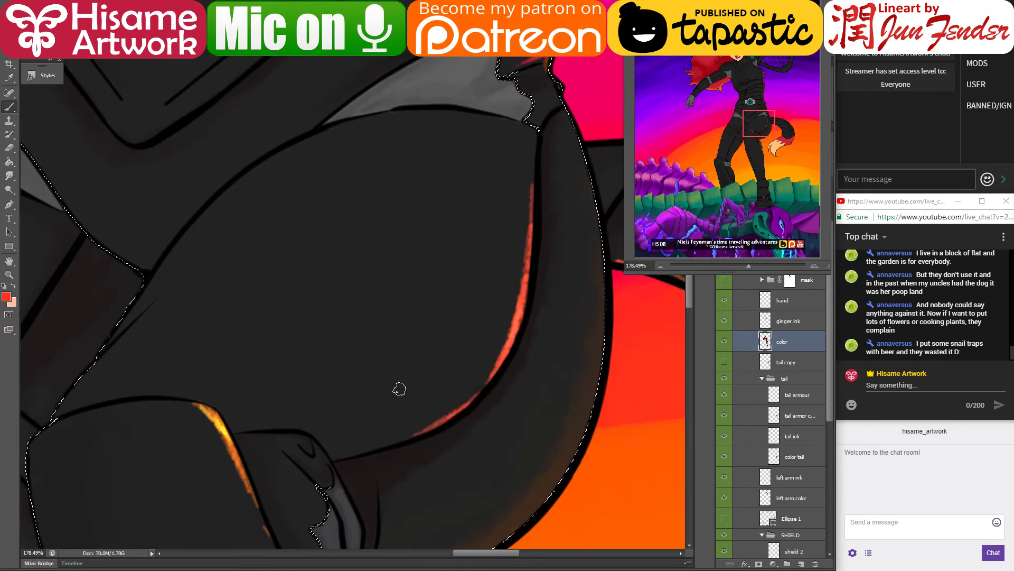
# Step: Extend the rim light down the lower leg's outer edge with orange sampled from the background, then deselect and save the document
pyautogui.scroll(-8, 399, 389)
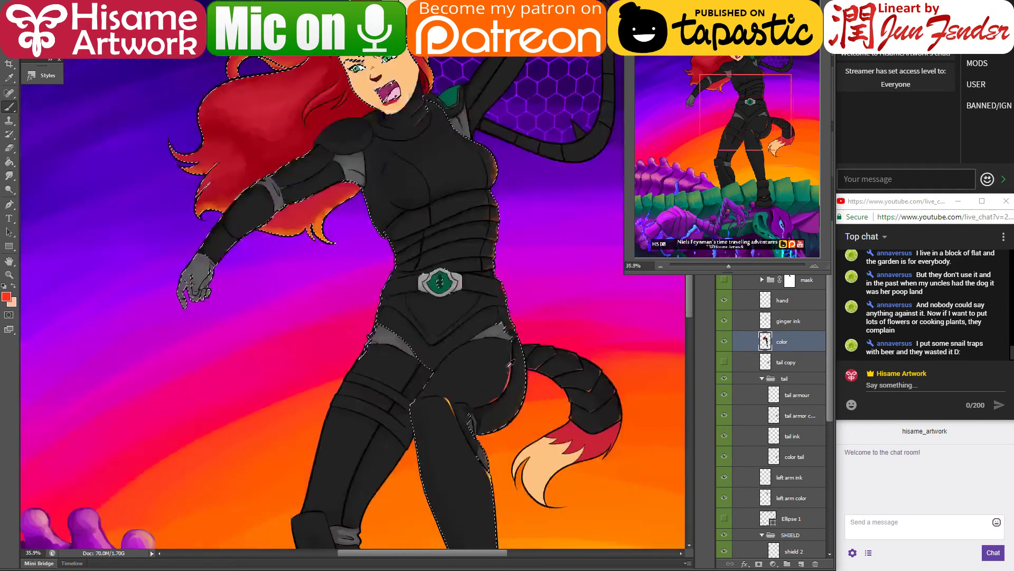
pyautogui.scroll(-5, 511, 363)
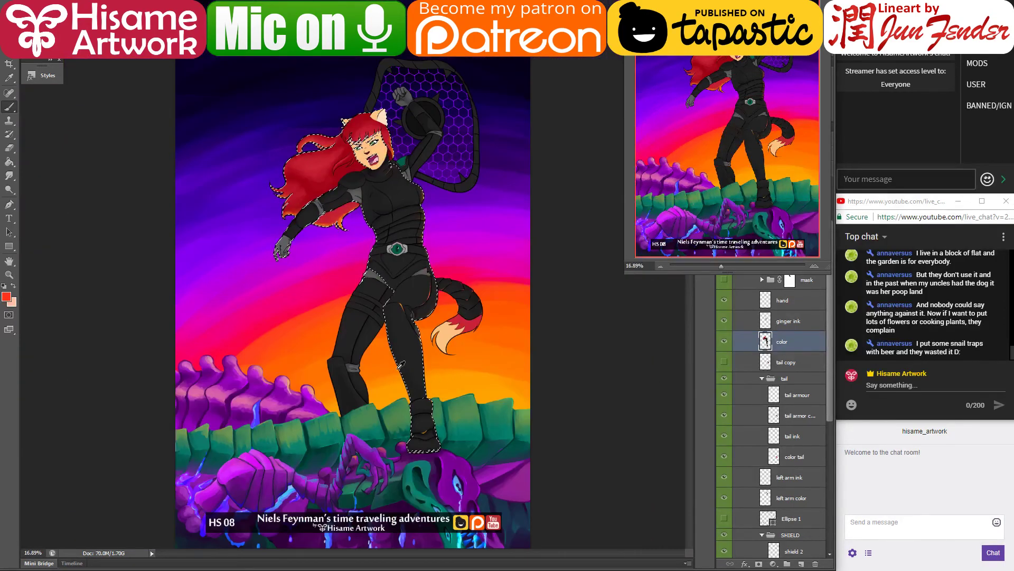
pyautogui.scroll(6, 401, 364)
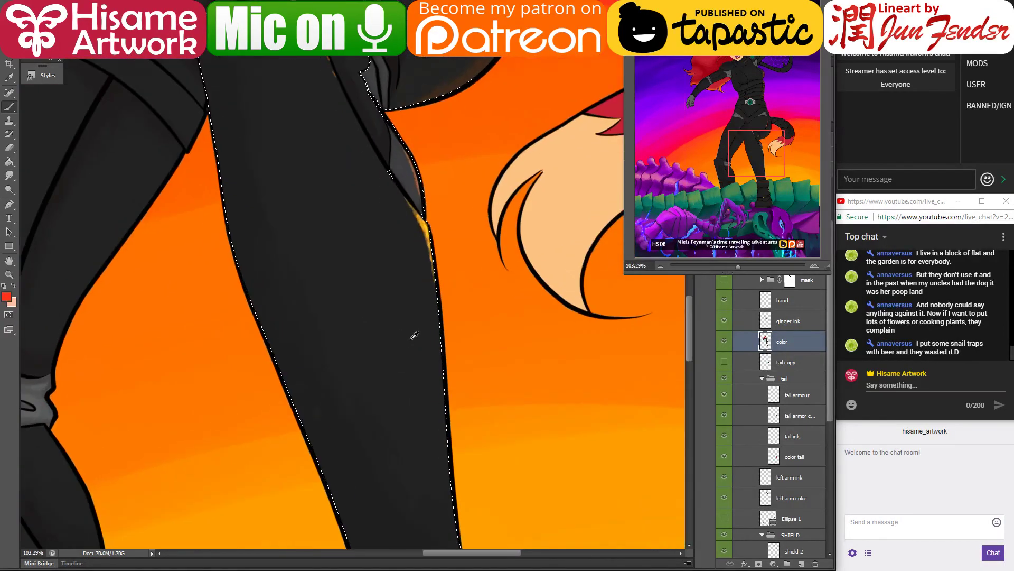
pyautogui.keyDown('alt'); pyautogui.click(470, 421); pyautogui.keyUp('alt')
pyautogui.moveTo(431, 276); pyautogui.dragTo(413, 203)
pyautogui.moveTo(406, 150); pyautogui.dragTo(429, 326)
pyautogui.moveTo(410, 168); pyautogui.dragTo(437, 421)
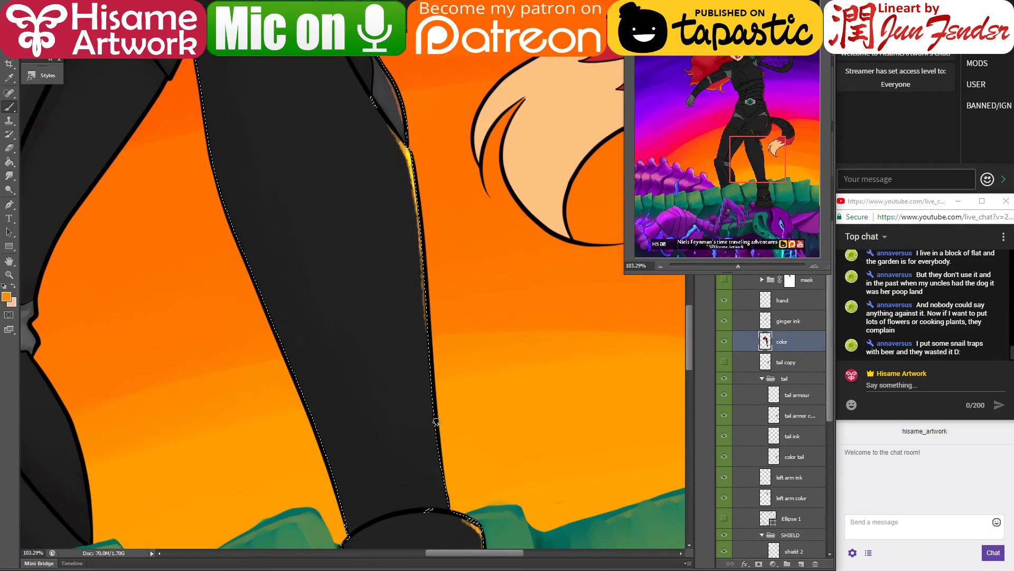
pyautogui.moveTo(408, 149); pyautogui.dragTo(429, 386)
pyautogui.hotkey('ctrl', 'd')
pyautogui.hotkey('ctrl', 's')
# Step: Reload the color layer's selection, sample the background pink, and paint a pink rim highlight along the hip edge below the belt
pyautogui.moveTo(438, 151); pyautogui.dragTo(490, 131)
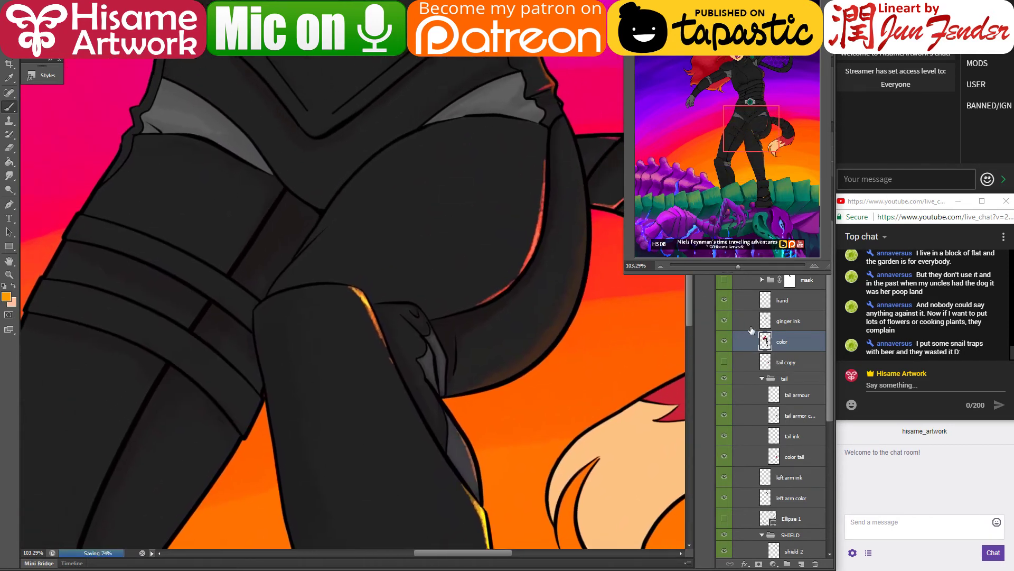
pyautogui.keyDown('ctrl'); pyautogui.click(765, 341); pyautogui.keyUp('ctrl')
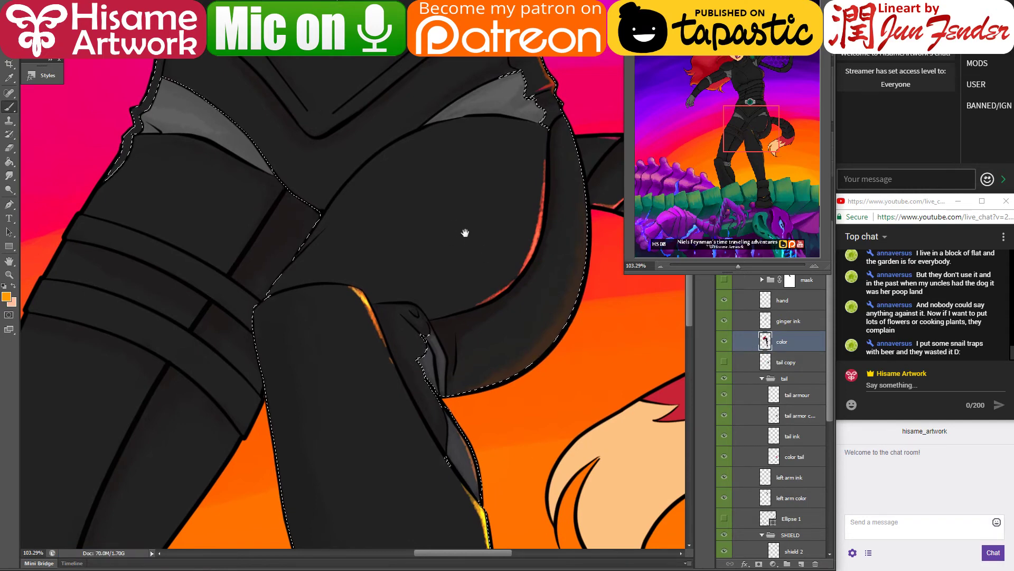
pyautogui.moveTo(465, 232); pyautogui.dragTo(340, 464)
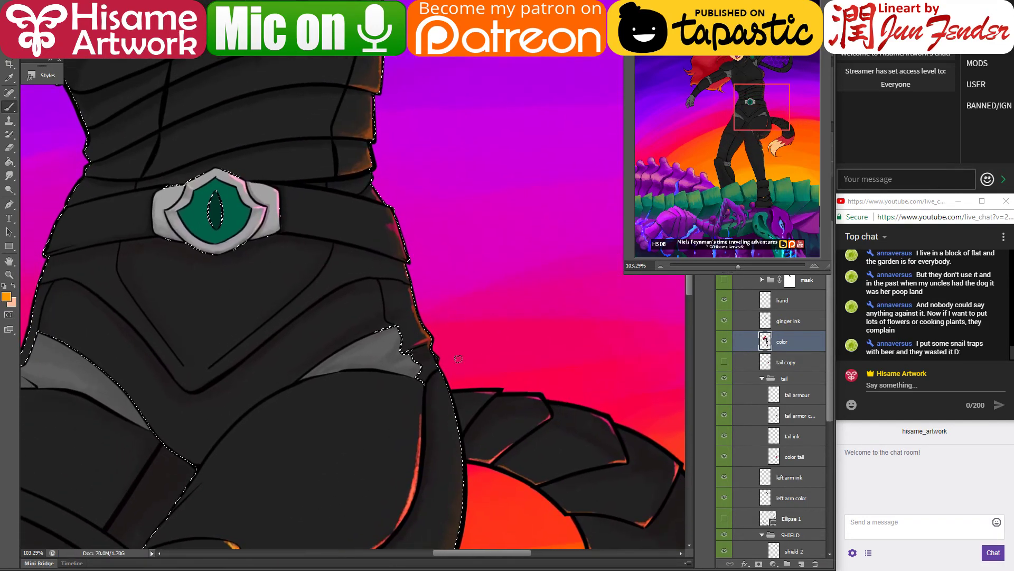
pyautogui.keyDown('alt'); pyautogui.click(459, 359); pyautogui.keyUp('alt')
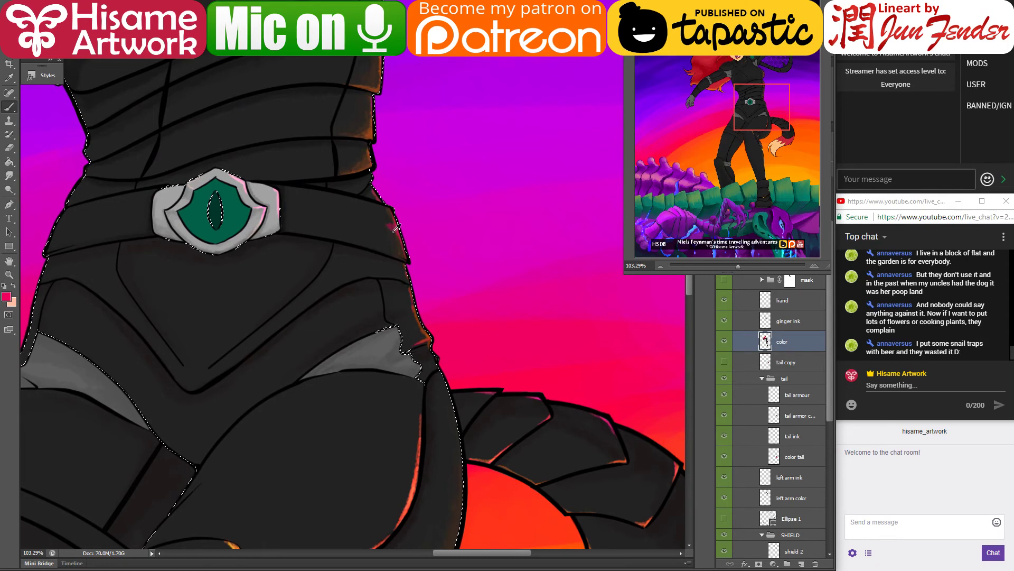
pyautogui.scroll(4, 402, 293)
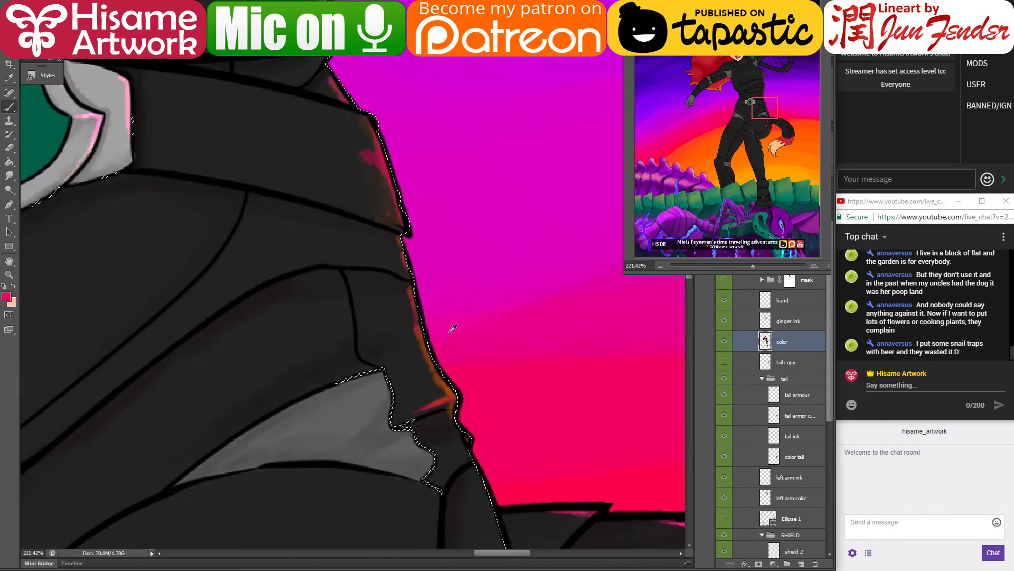
pyautogui.moveTo(410, 290); pyautogui.dragTo(435, 367)
pyautogui.hotkey('ctrl', 'z')
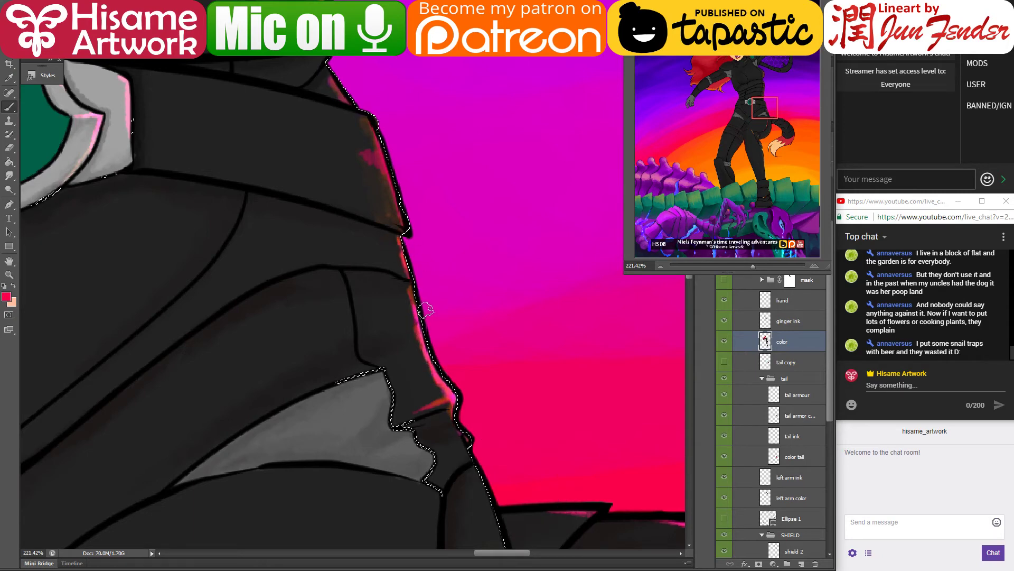
pyautogui.moveTo(405, 218); pyautogui.dragTo(412, 307)
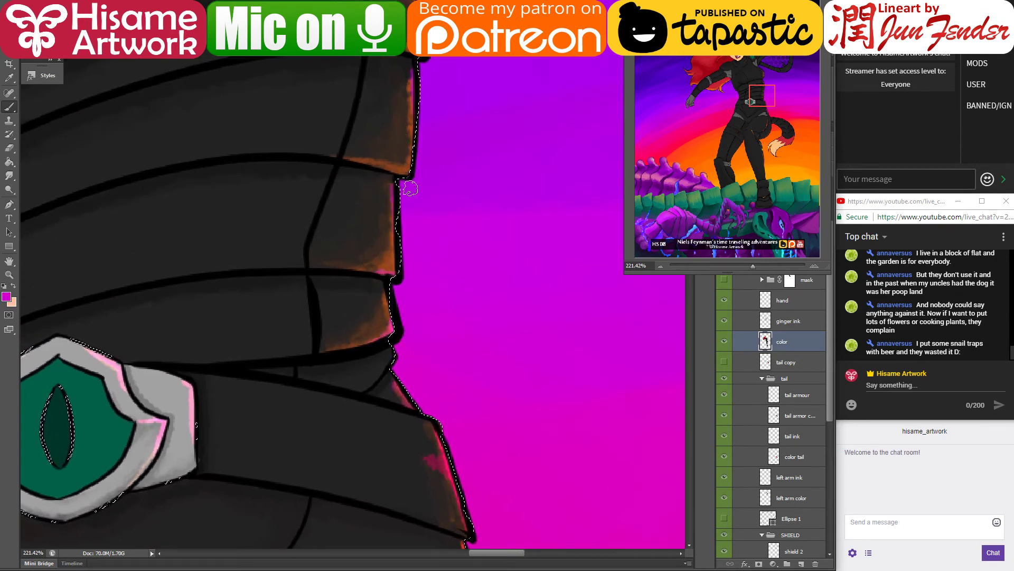
# Step: Paint magenta and sampled purple rim light along the outer edges of the torso armor plates and the chest
pyautogui.moveTo(430, 132); pyautogui.dragTo(432, 199)
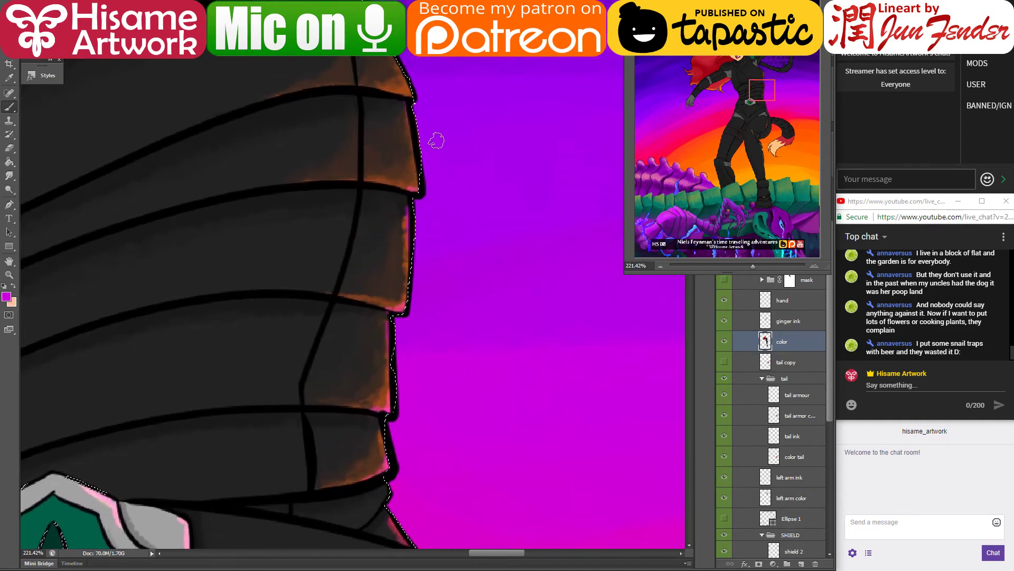
pyautogui.moveTo(436, 141); pyautogui.dragTo(480, 255)
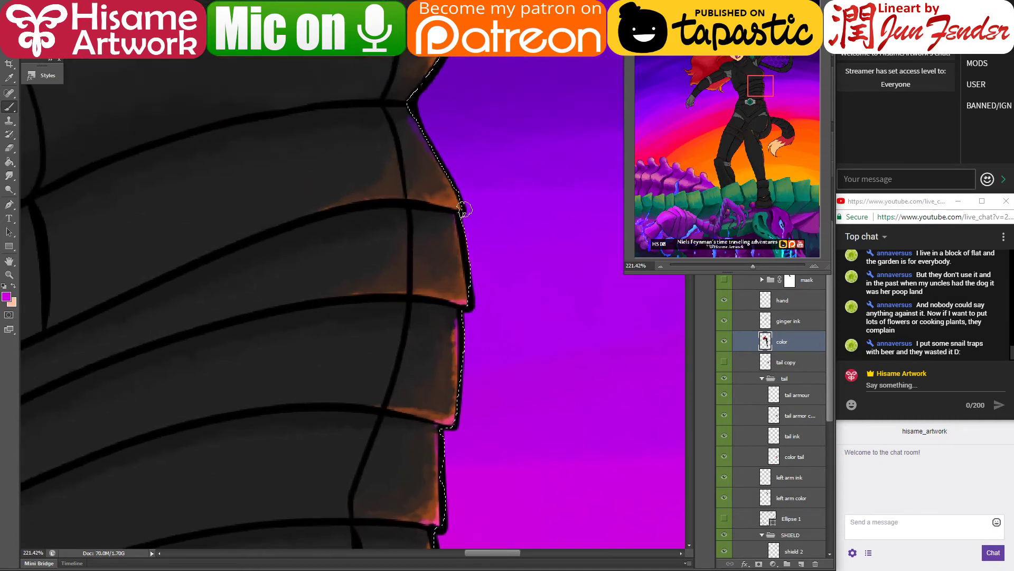
pyautogui.keyDown('alt'); pyautogui.click(475, 130); pyautogui.keyUp('alt')
pyautogui.moveTo(464, 111); pyautogui.dragTo(459, 357)
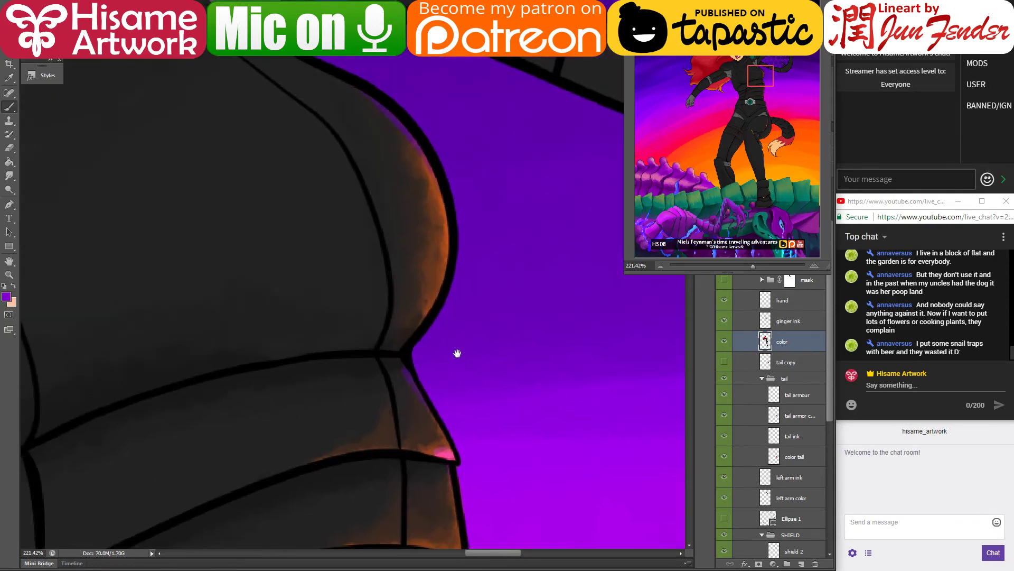
pyautogui.rightClick(452, 254)
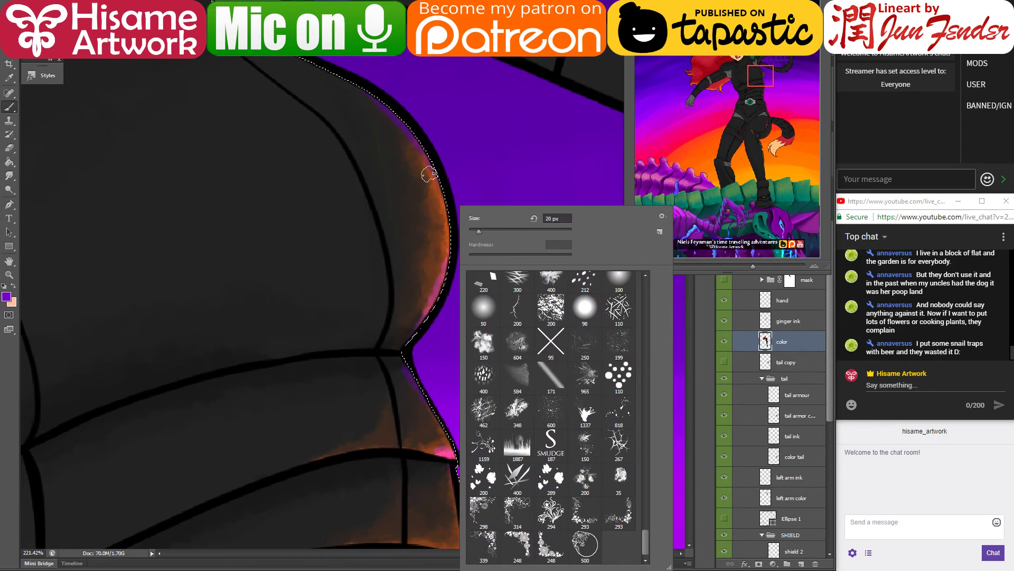
pyautogui.press('Escape')
pyautogui.scroll(-8, 517, 239)
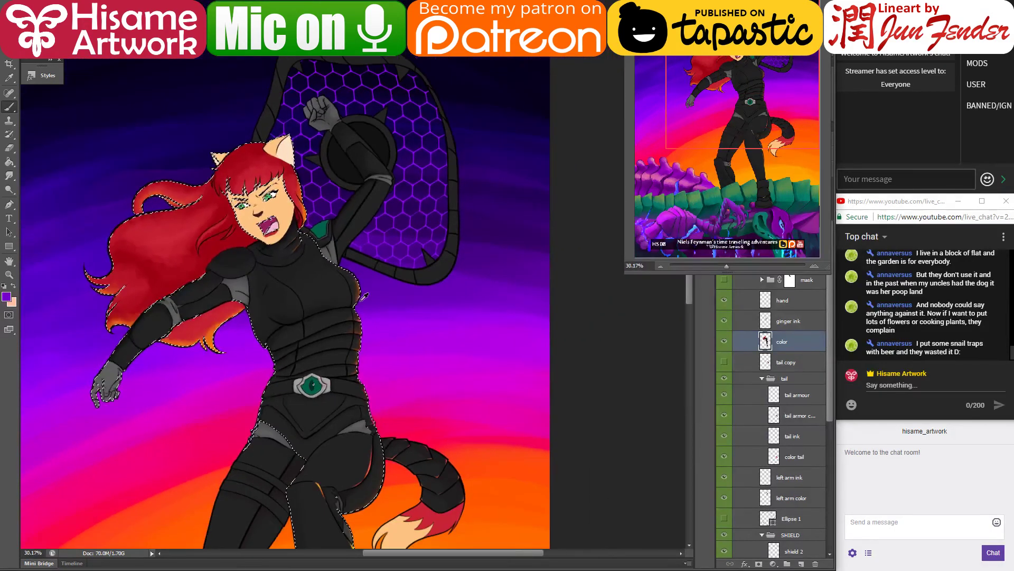
pyautogui.moveTo(390, 374); pyautogui.dragTo(466, 117)
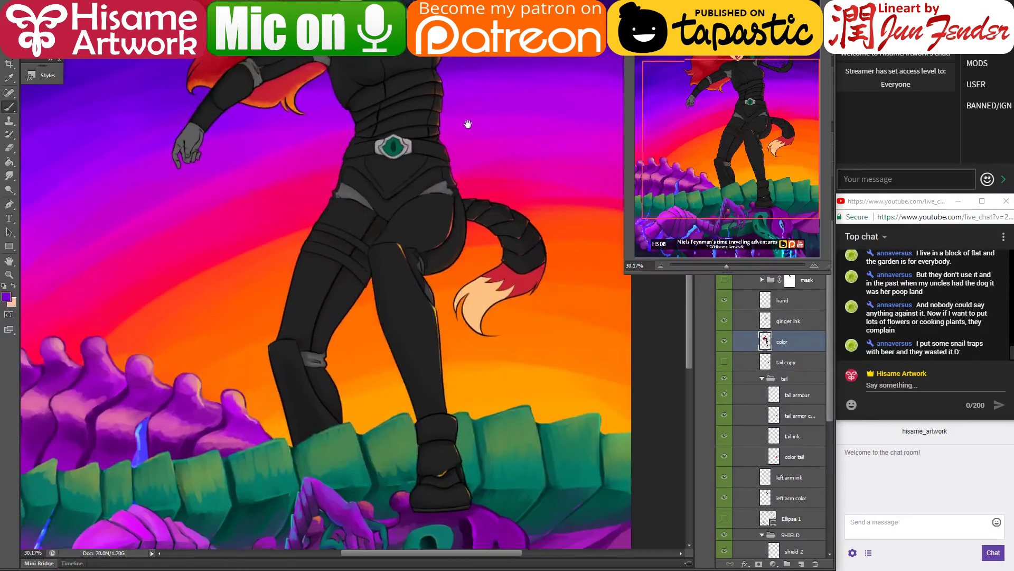
# Step: Deselect and save the document, then load the leg back color layer's outline as a selection
pyautogui.hotkey('ctrl', 'd')
pyautogui.hotkey('ctrl', 's')
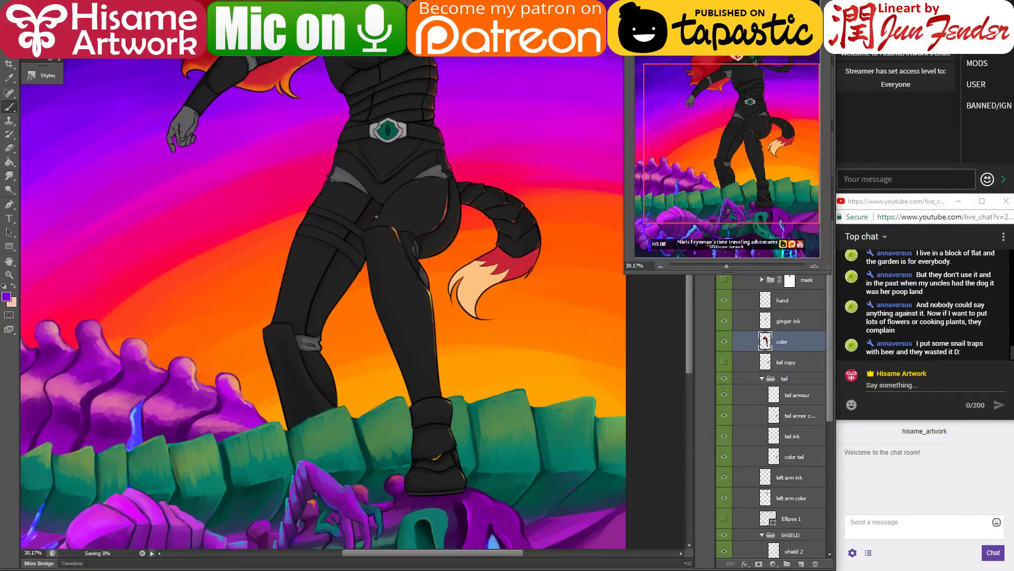
pyautogui.keyDown('ctrl'); pyautogui.click(306, 314); pyautogui.keyUp('ctrl')
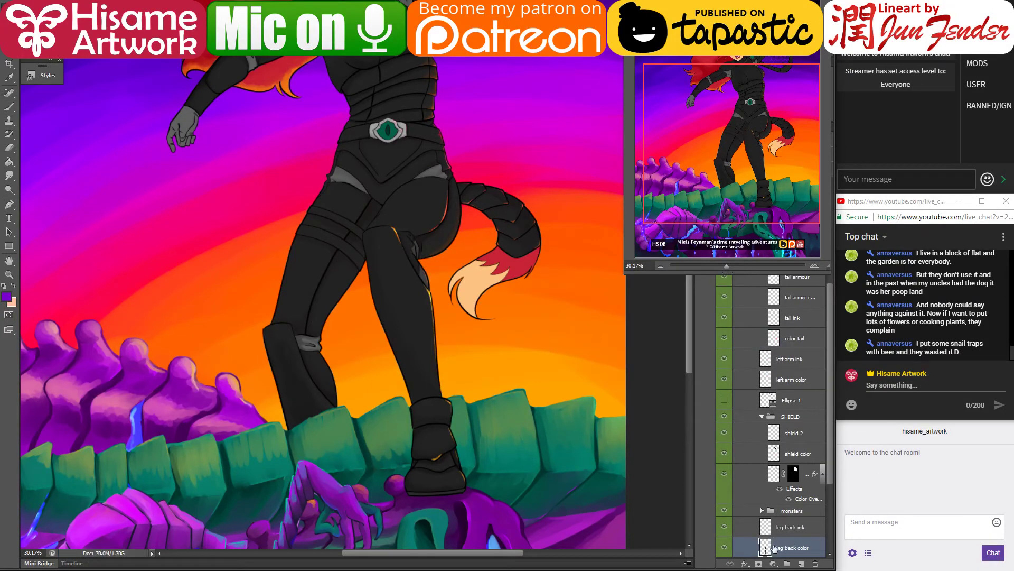
pyautogui.keyDown('ctrl'); pyautogui.click(766, 547); pyautogui.keyUp('ctrl')
# Step: Sample the background yellow-orange and paint a rim highlight down the outer edge of the back leg's shin armor
pyautogui.moveTo(249, 399); pyautogui.dragTo(493, 406)
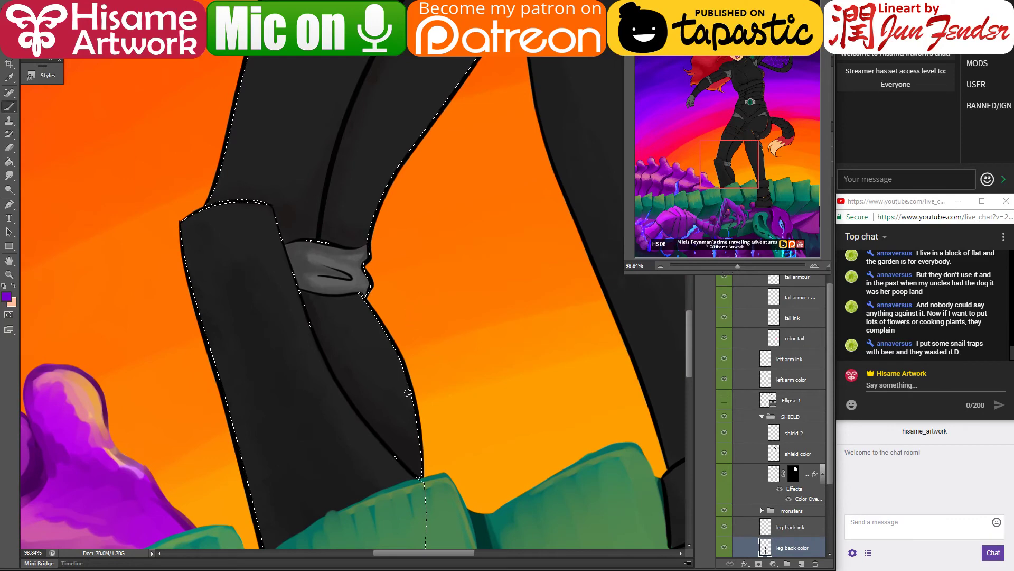
pyautogui.keyDown('alt'); pyautogui.click(453, 412); pyautogui.keyUp('alt')
pyautogui.scroll(-3, 272, 429)
pyautogui.scroll(2, 375, 232)
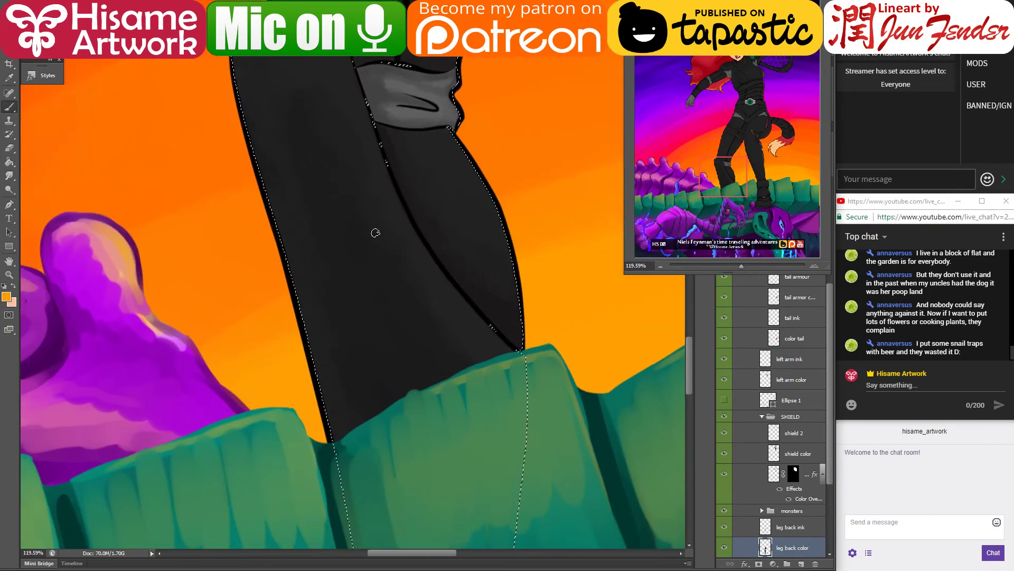
pyautogui.moveTo(269, 197); pyautogui.dragTo(318, 376)
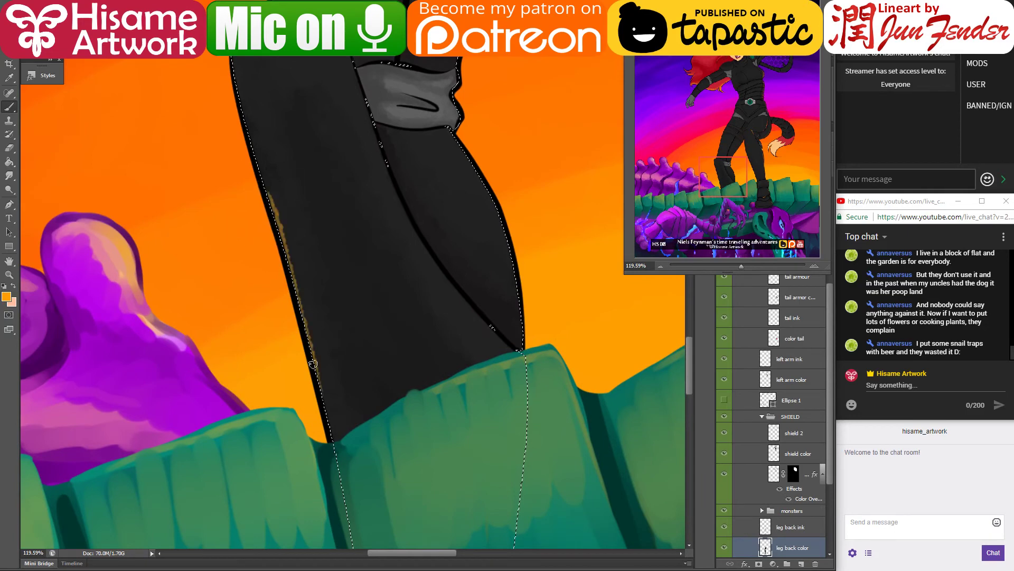
pyautogui.moveTo(269, 195)
pyautogui.mouseDown()
pyautogui.moveTo(334, 418)
pyautogui.moveTo(346, 501)
pyautogui.moveTo(301, 304)
pyautogui.moveTo(333, 479)
pyautogui.mouseUp()
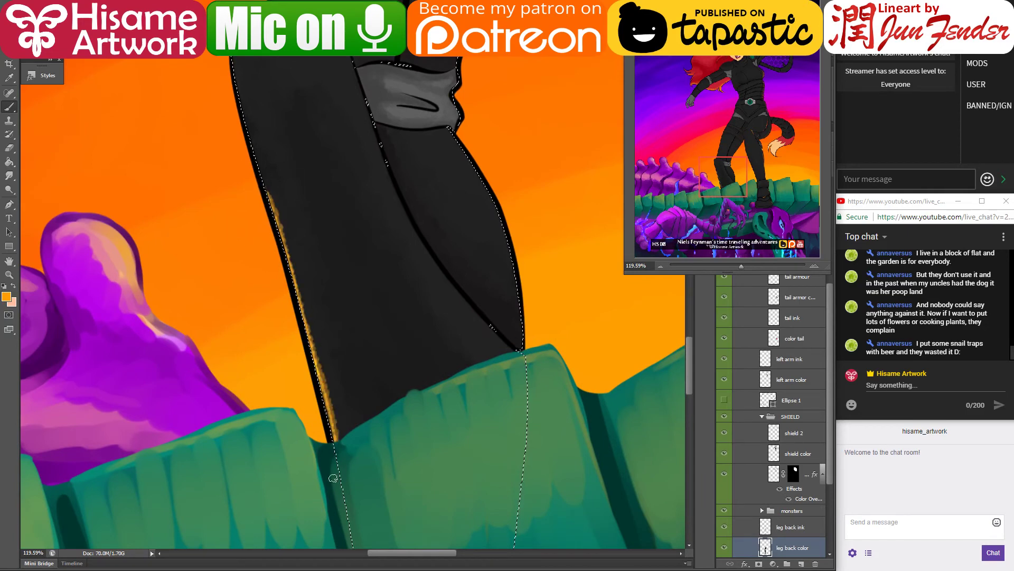
pyautogui.moveTo(312, 352); pyautogui.dragTo(336, 448)
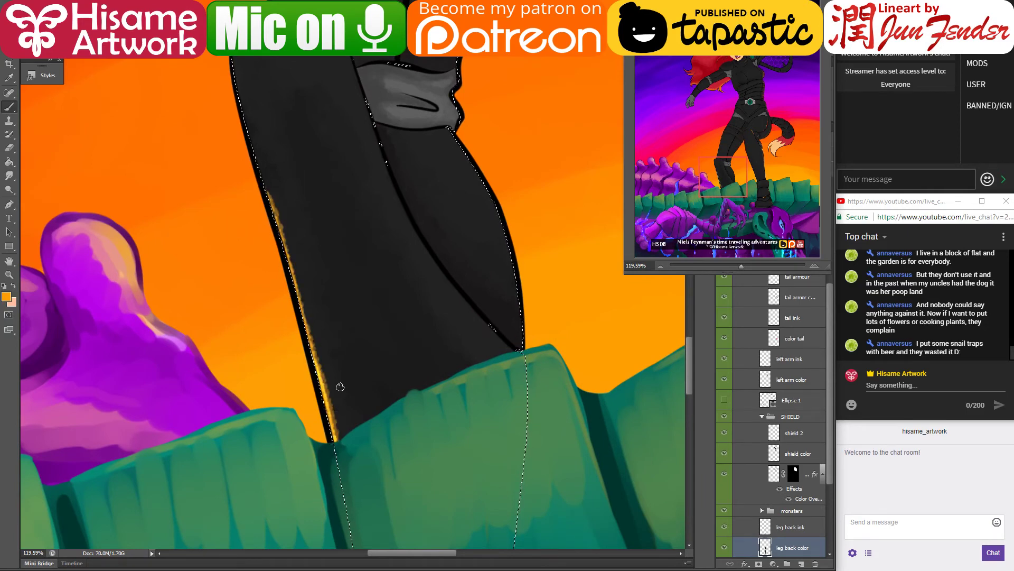
# Step: Paint rim light along the lower calf seam, and add sampled orange along the calf's edge below the knee wrap
pyautogui.moveTo(340, 387)
pyautogui.mouseDown()
pyautogui.moveTo(378, 252)
pyautogui.moveTo(286, 384)
pyautogui.mouseUp()
pyautogui.moveTo(329, 410); pyautogui.dragTo(391, 469)
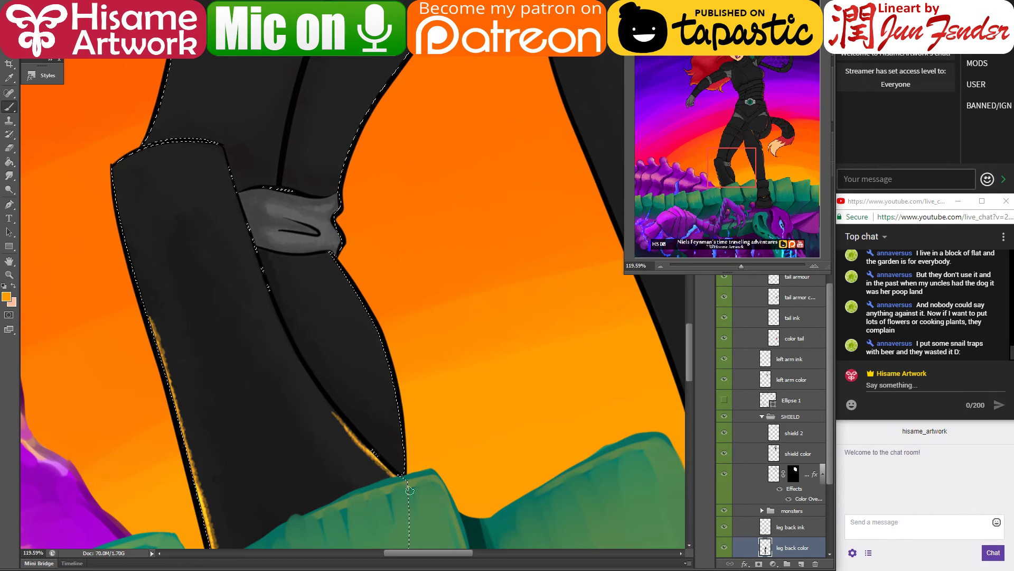
pyautogui.keyDown('alt'); pyautogui.click(375, 253); pyautogui.keyUp('alt')
pyautogui.moveTo(333, 255); pyautogui.dragTo(382, 346)
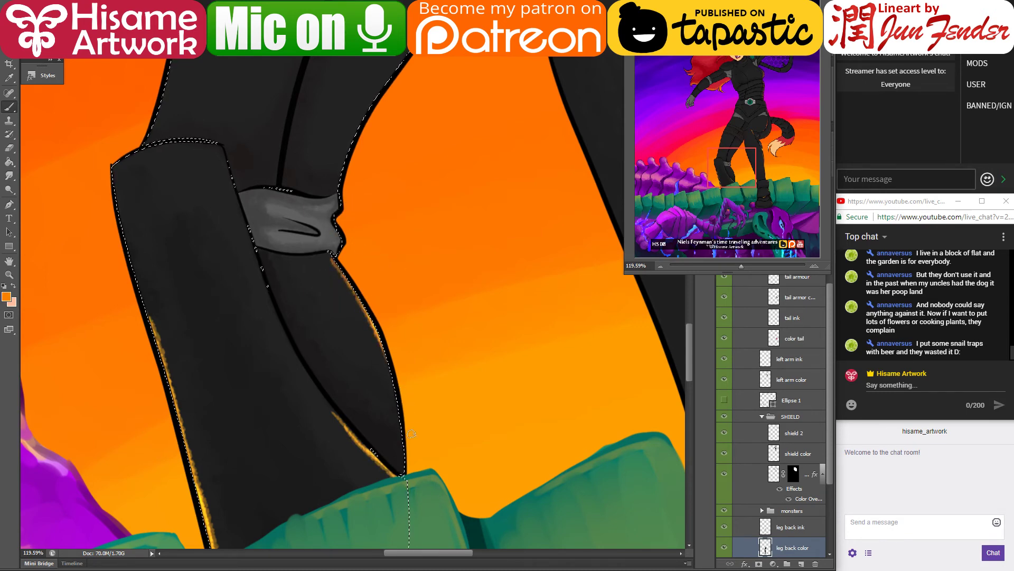
# Step: Paint orange highlights on the grey knee wrap's folds and along the upper corner and edge of the shin guard
pyautogui.moveTo(365, 256)
pyautogui.mouseDown()
pyautogui.moveTo(351, 396)
pyautogui.moveTo(373, 350)
pyautogui.mouseUp()
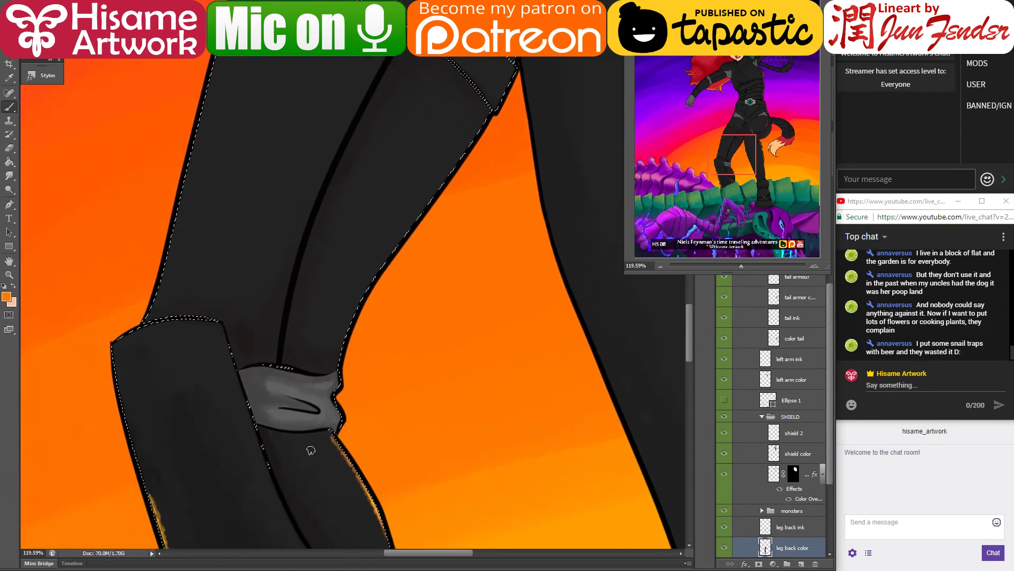
pyautogui.moveTo(340, 418); pyautogui.dragTo(324, 424)
pyautogui.moveTo(342, 382); pyautogui.dragTo(318, 392)
pyautogui.moveTo(350, 349)
pyautogui.mouseDown()
pyautogui.moveTo(333, 465)
pyautogui.moveTo(342, 385)
pyautogui.moveTo(368, 317)
pyautogui.mouseUp()
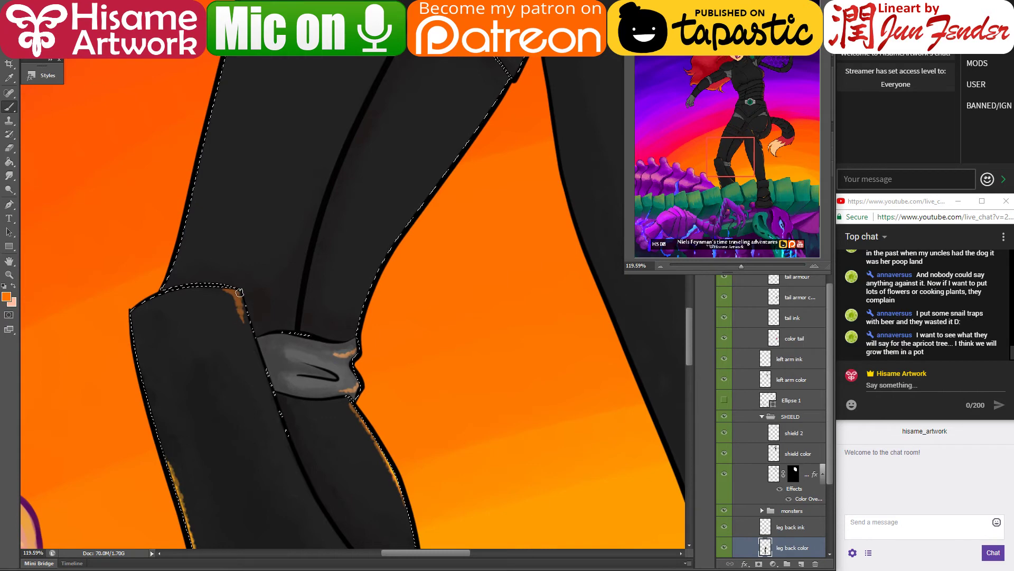
pyautogui.moveTo(239, 299); pyautogui.dragTo(265, 373)
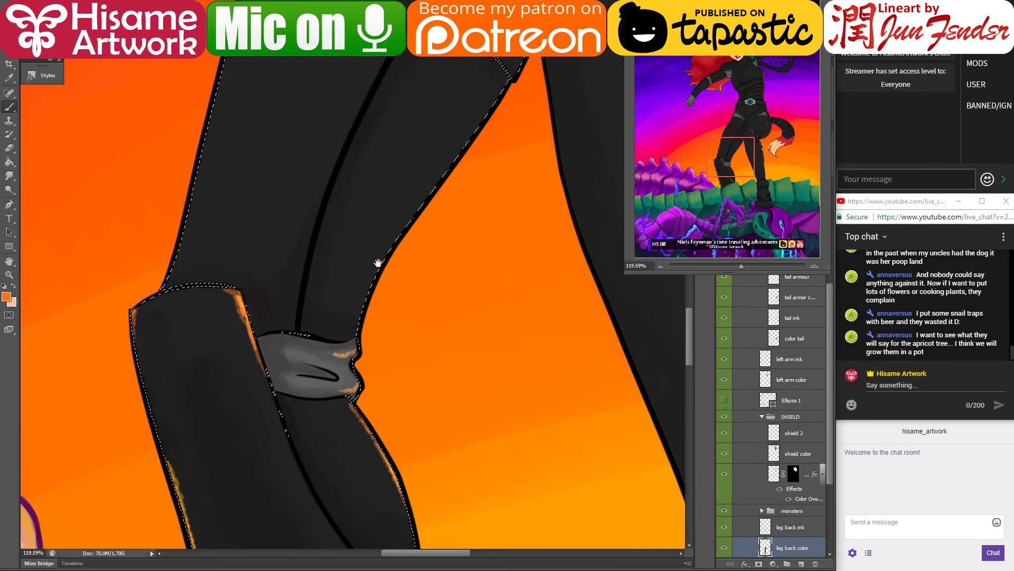
# Step: Sample the background orange and paint rim light along the back thigh's inner edge and the lower strap's corner
pyautogui.moveTo(379, 265); pyautogui.dragTo(279, 458)
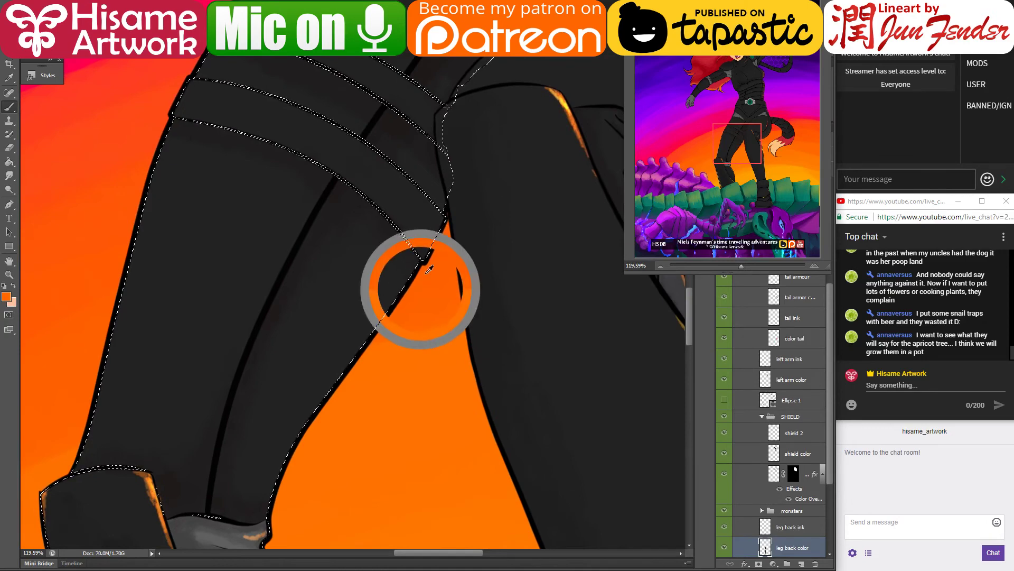
pyautogui.moveTo(415, 267); pyautogui.dragTo(367, 333)
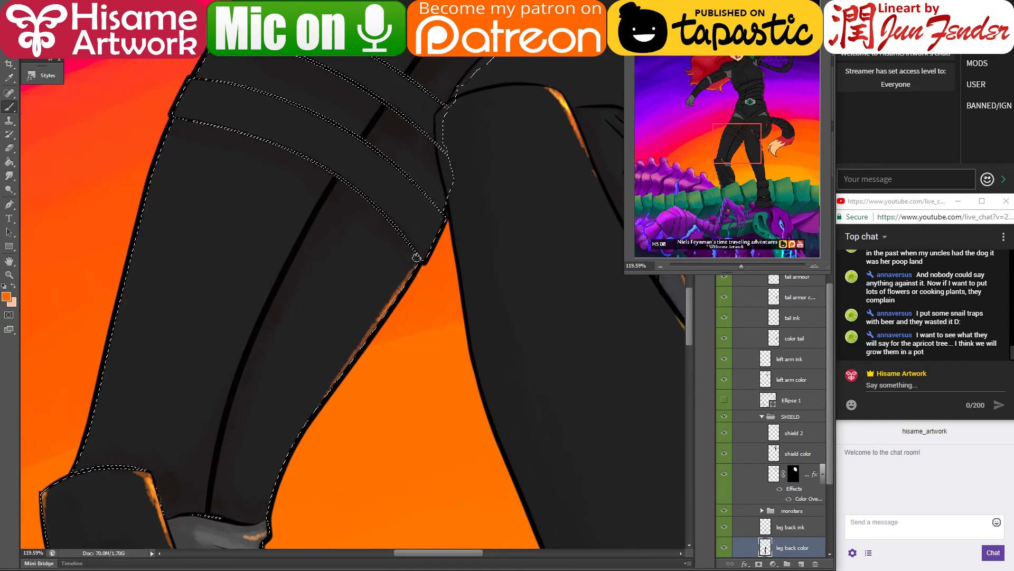
pyautogui.moveTo(417, 244); pyautogui.dragTo(424, 257)
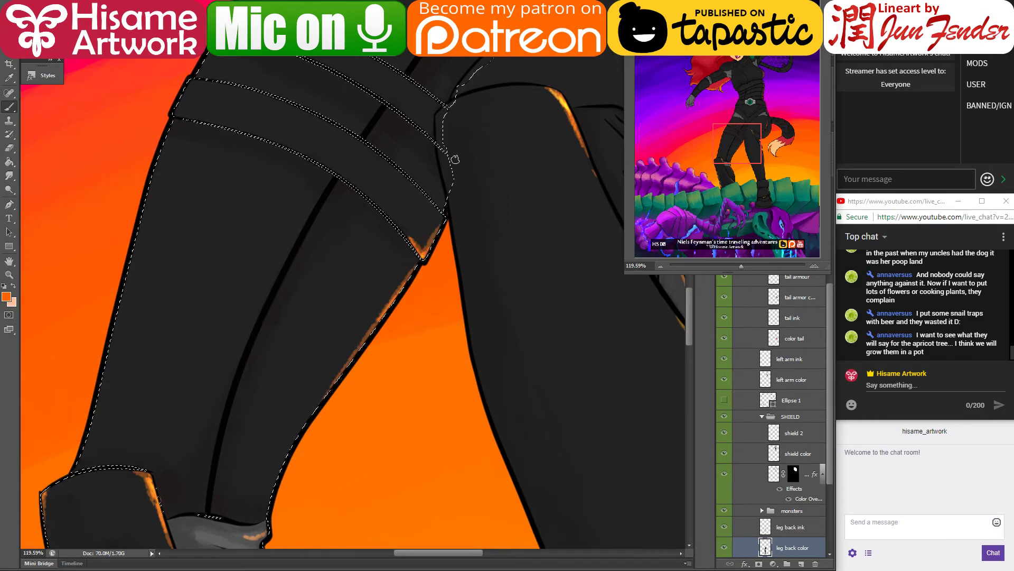
# Step: Paint an orange rim highlight along the curved seam running down the middle of the back thigh
pyautogui.moveTo(426, 199); pyautogui.dragTo(500, 111)
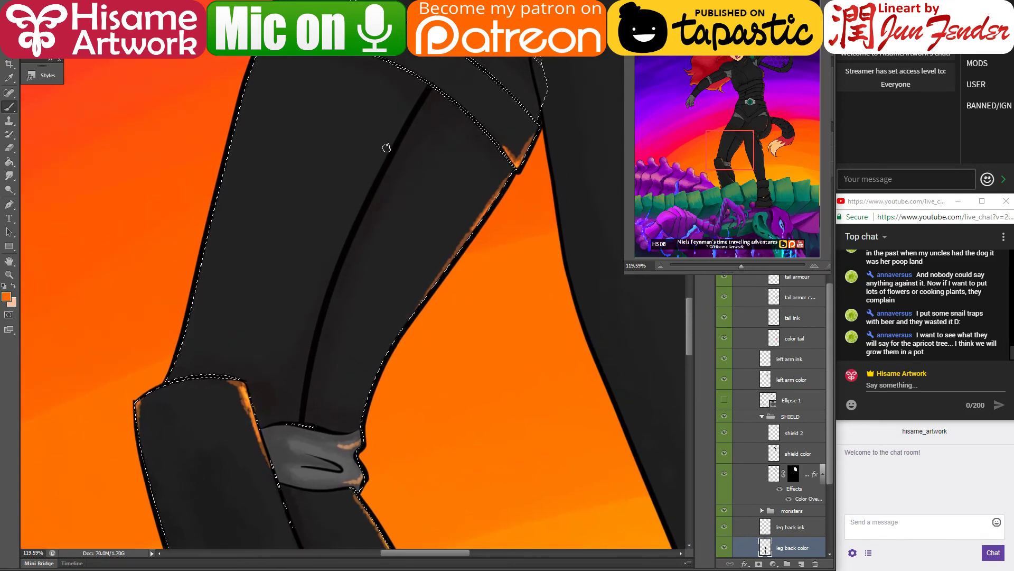
pyautogui.moveTo(389, 146); pyautogui.dragTo(303, 417)
pyautogui.moveTo(389, 150); pyautogui.dragTo(294, 381)
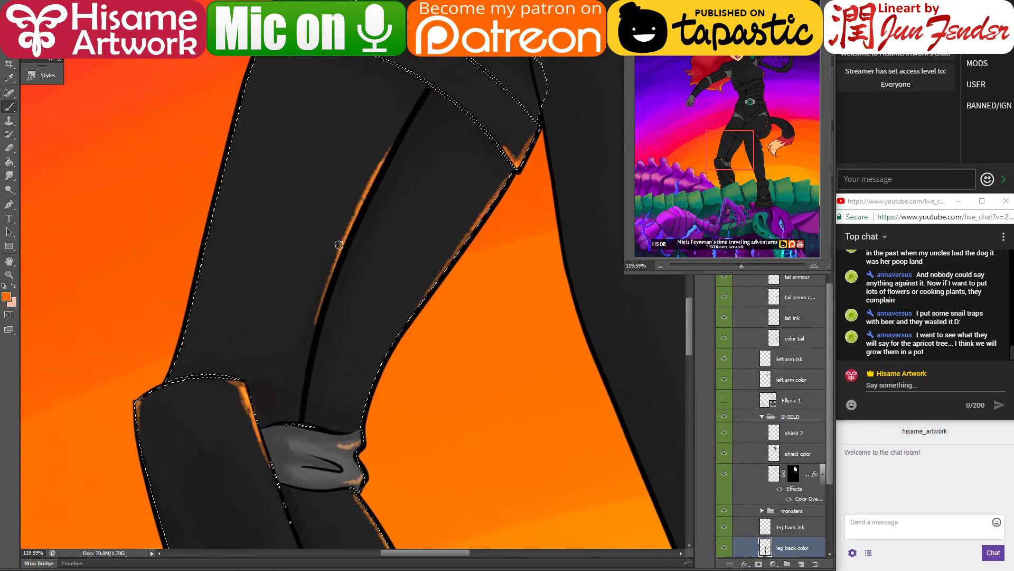
pyautogui.moveTo(398, 136); pyautogui.dragTo(300, 330)
# Step: Sample the background red-orange and paint rim light along the outer edges of the thigh straps and the thigh below them
pyautogui.keyDown('alt'); pyautogui.click(211, 240); pyautogui.keyUp('alt')
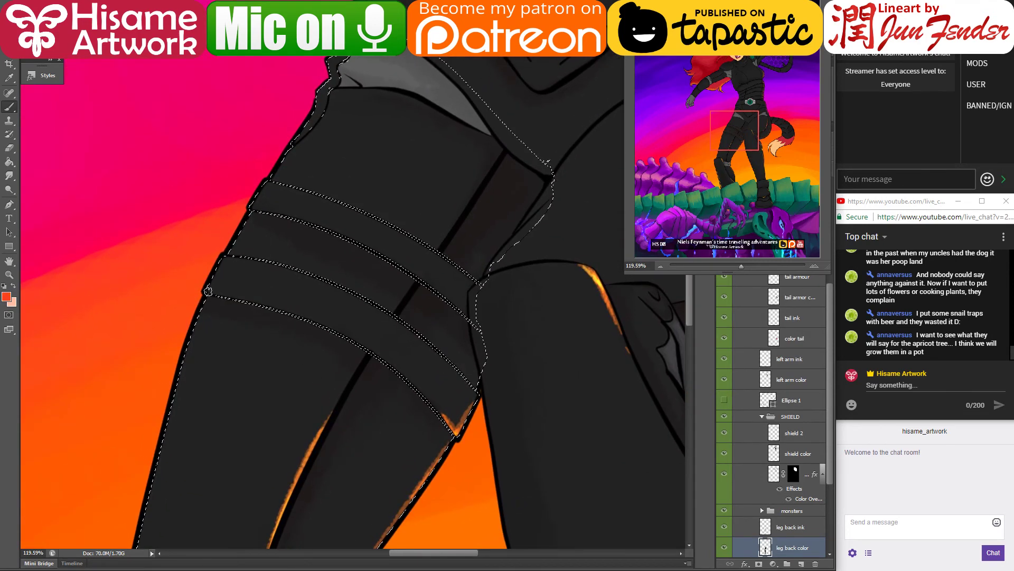
pyautogui.moveTo(208, 291); pyautogui.dragTo(222, 261)
pyautogui.moveTo(248, 214); pyautogui.dragTo(267, 182)
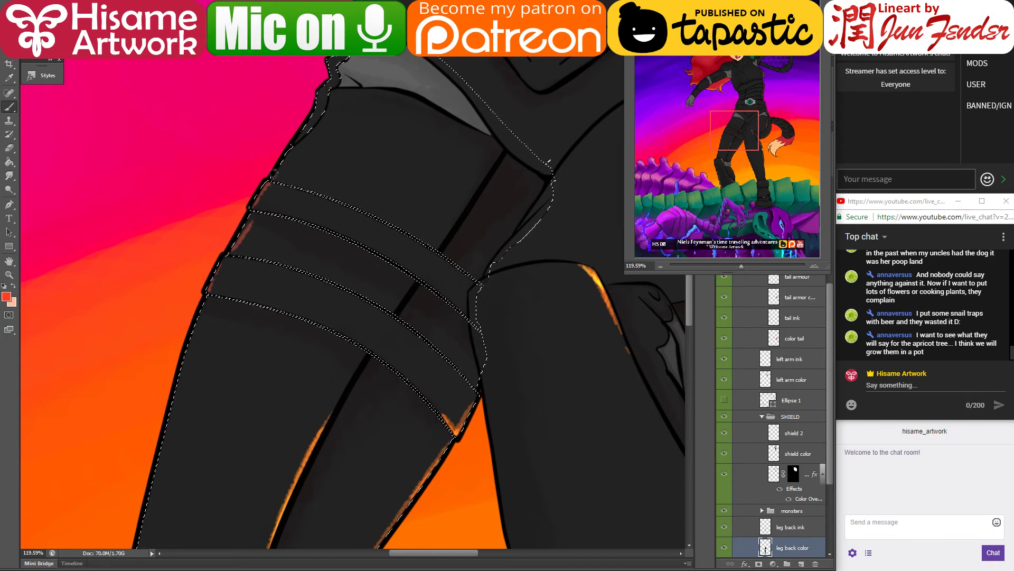
pyautogui.hotkey('ctrl', 'd')
pyautogui.moveTo(211, 338); pyautogui.dragTo(318, 130)
pyautogui.hotkey('ctrl', 'shift', 'd')
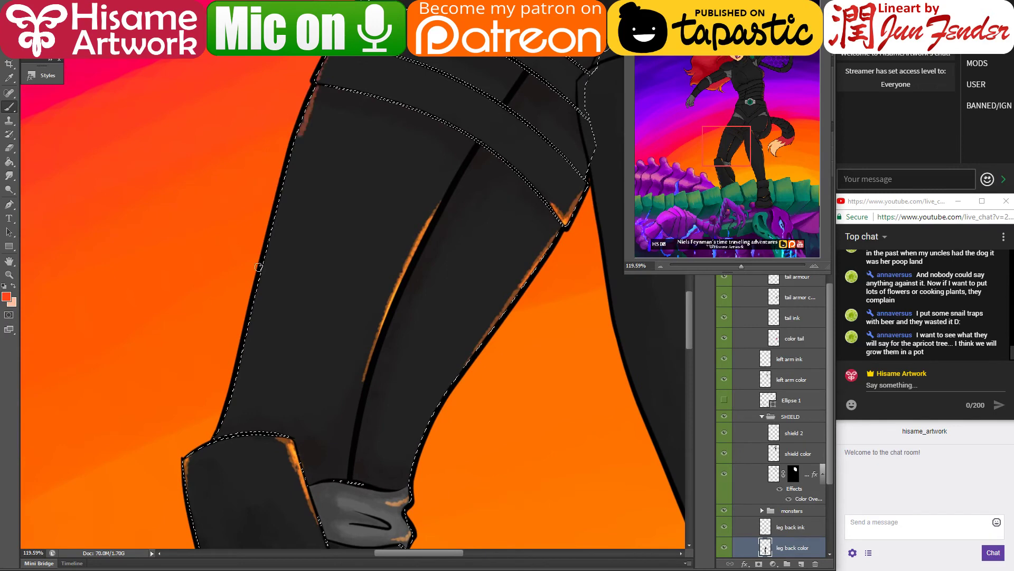
pyautogui.hotkey('ctrl', 'd')
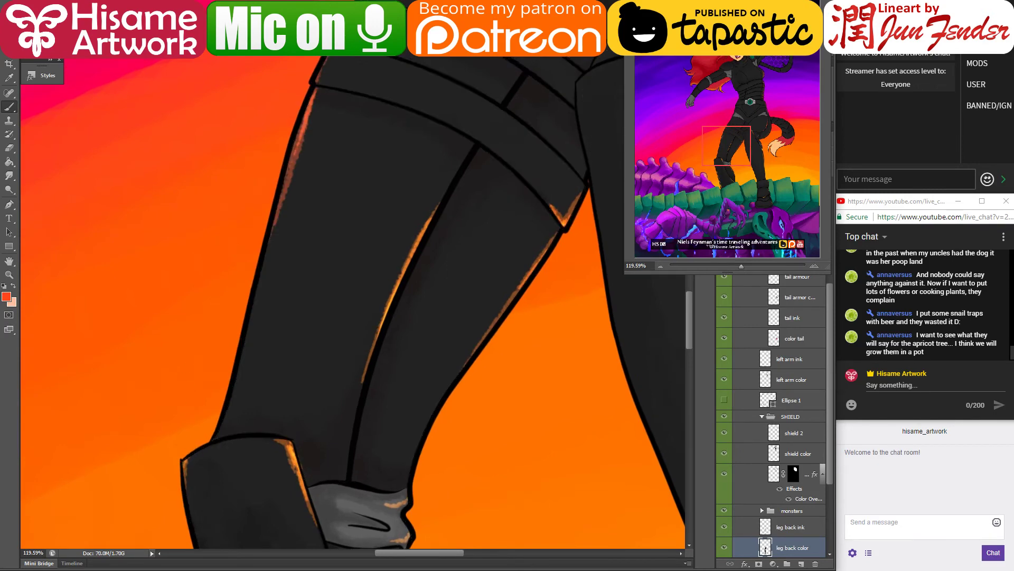
# Step: Restore the selection, sample the background pink, and paint a pink rim highlight on the outer thigh edge above the straps
pyautogui.moveTo(317, 106); pyautogui.dragTo(192, 381)
pyautogui.hotkey('ctrl', 'shift', 'd')
pyautogui.keyDown('alt'); pyautogui.click(200, 262); pyautogui.keyUp('alt')
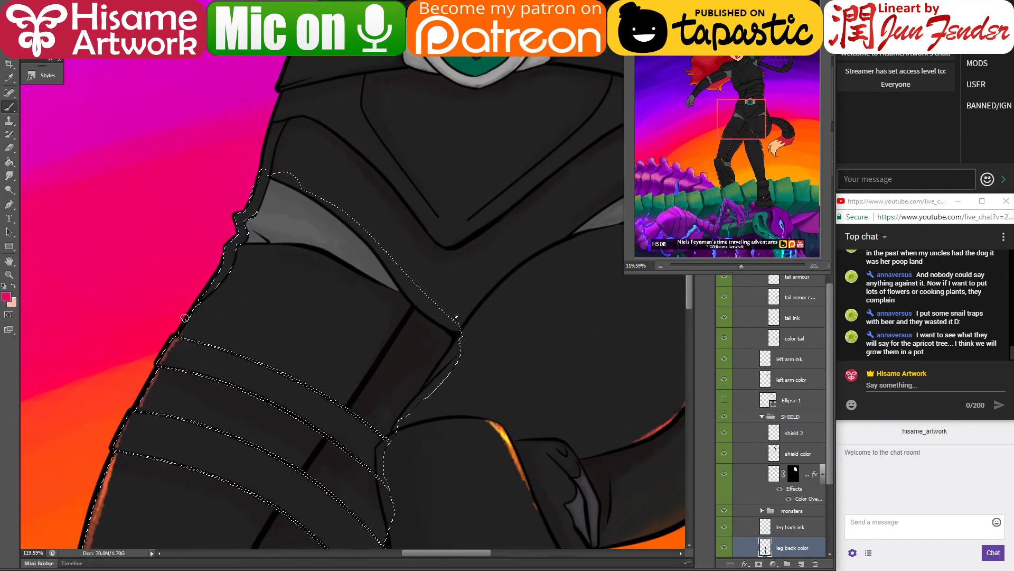
pyautogui.moveTo(195, 318); pyautogui.dragTo(205, 306)
pyautogui.hotkey('ctrl', 'z')
pyautogui.hotkey('ctrl', 'z')
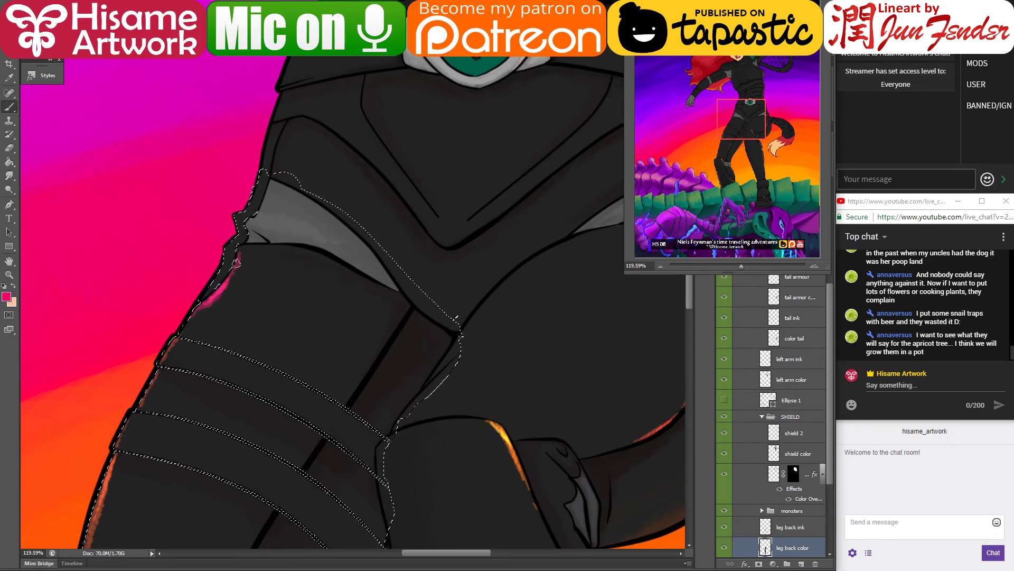
pyautogui.moveTo(201, 300)
pyautogui.mouseDown()
pyautogui.moveTo(237, 254)
pyautogui.moveTo(241, 211)
pyautogui.mouseUp()
# Step: Paint red-orange rim highlights along the lower edges of the two thigh straps, then change the brush mode and sample the dark armor color
pyautogui.moveTo(229, 369); pyautogui.dragTo(269, 83)
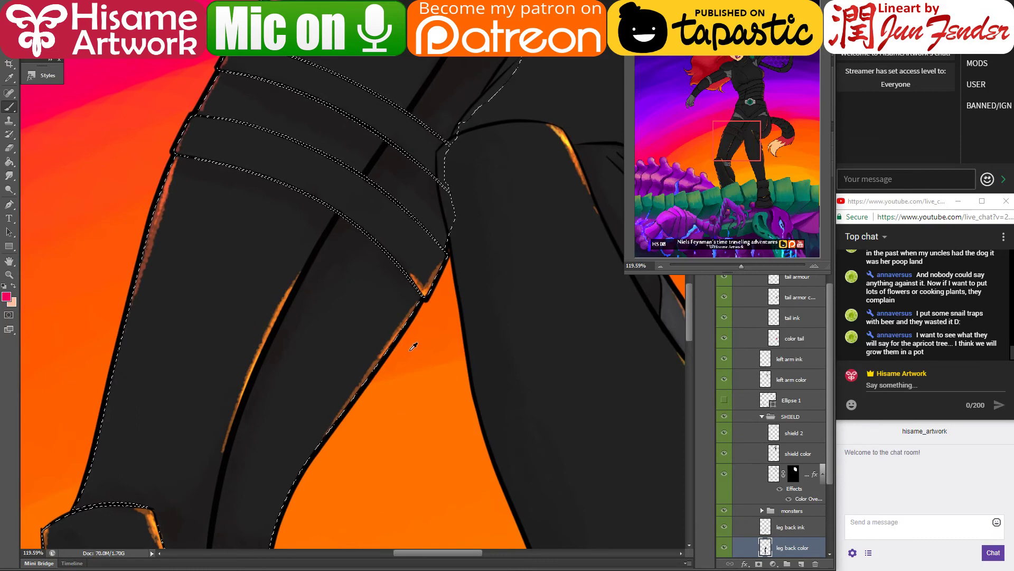
pyautogui.keyDown('alt'); pyautogui.click(419, 335); pyautogui.keyUp('alt')
pyautogui.moveTo(406, 144); pyautogui.dragTo(385, 238)
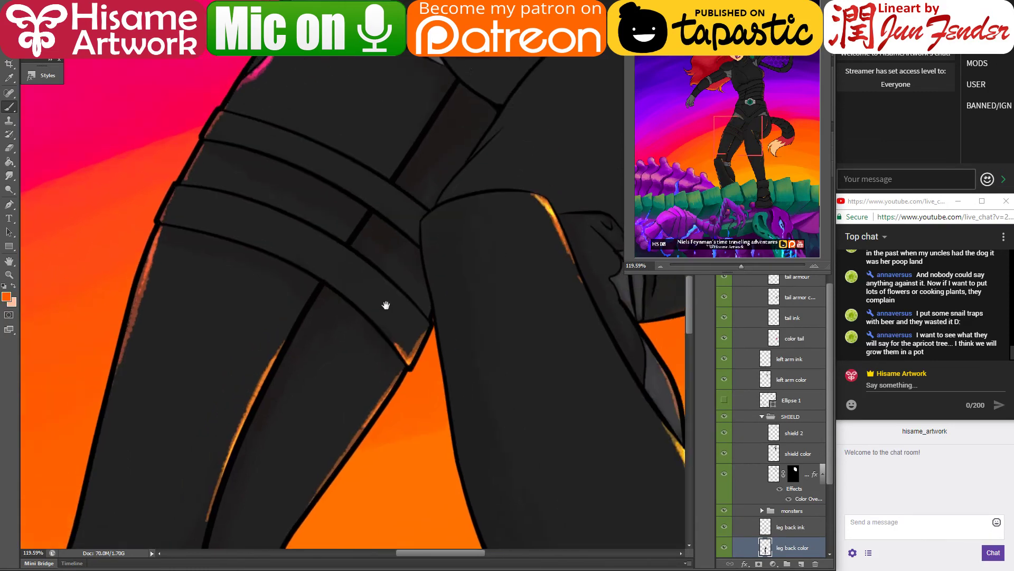
pyautogui.keyDown('alt'); pyautogui.click(177, 62); pyautogui.keyUp('alt')
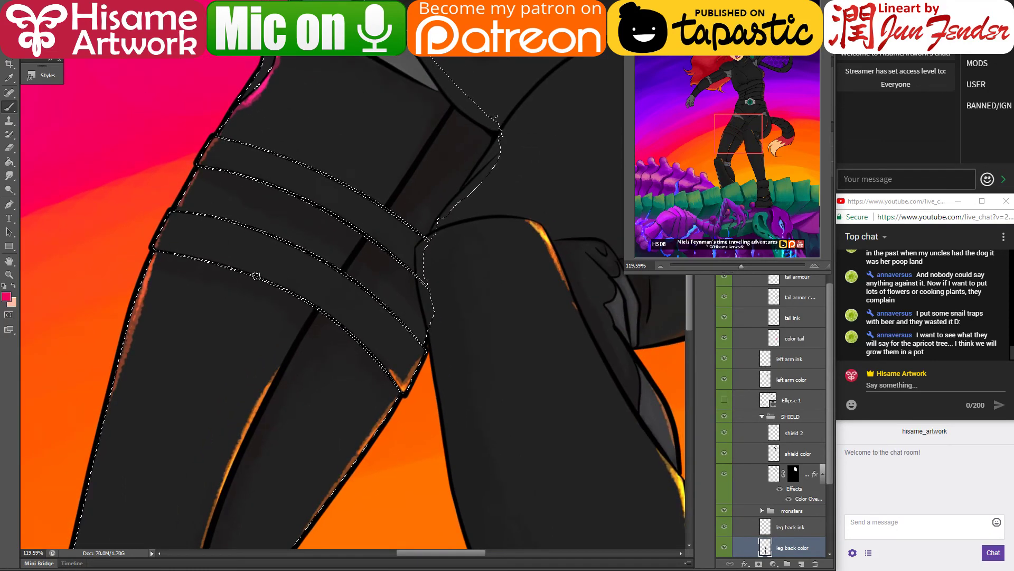
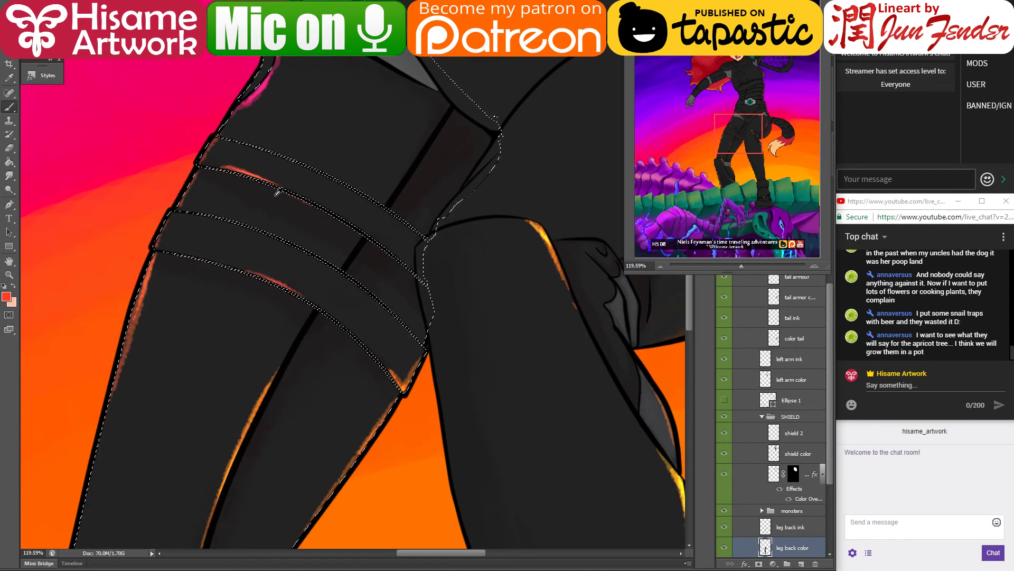
pyautogui.click(130, 5)
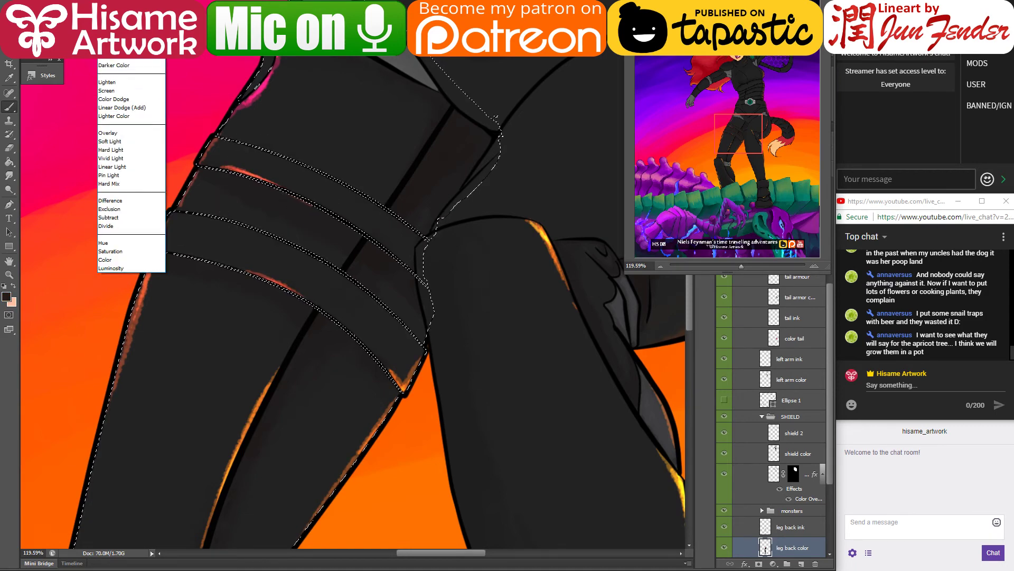
pyautogui.click(124, 7)
pyautogui.keyDown('alt'); pyautogui.click(283, 195); pyautogui.keyUp('alt')
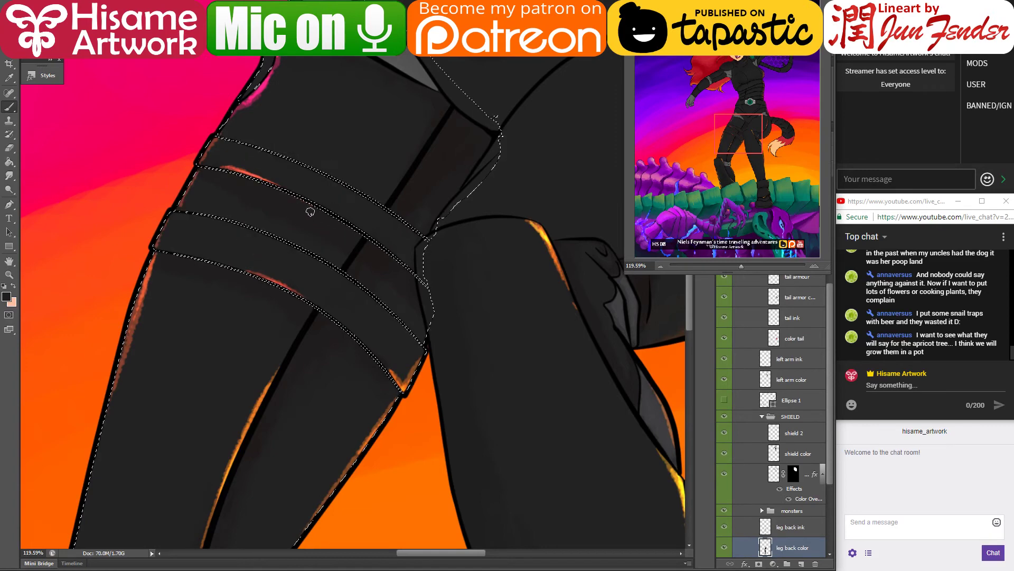
# Step: Sample the background pink, load the color layer's outline as the selection on that layer, and set the brush mode to Linear Dodge (Add)
pyautogui.moveTo(293, 202); pyautogui.dragTo(269, 430)
pyautogui.keyDown('alt'); pyautogui.click(241, 277); pyautogui.keyUp('alt')
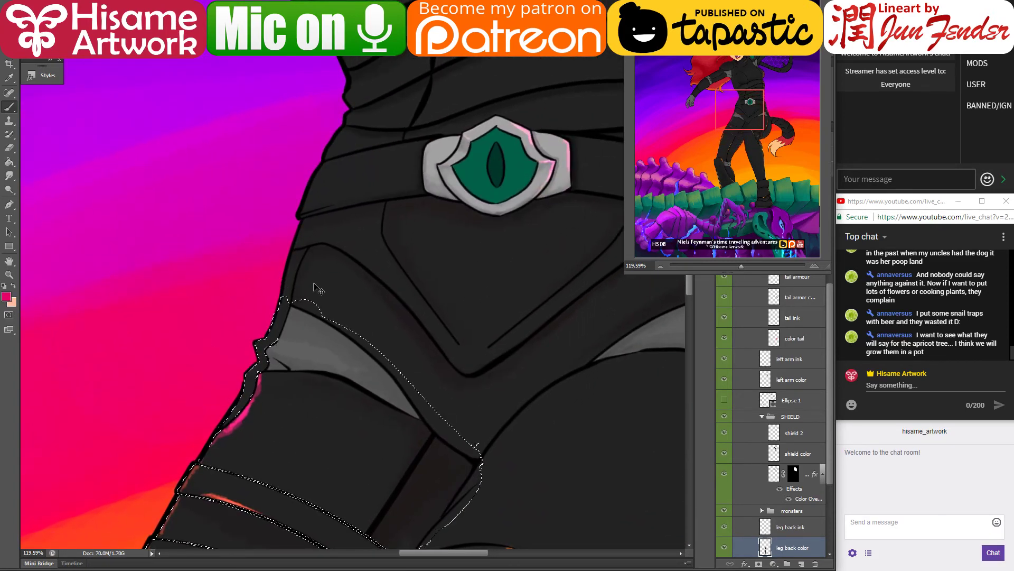
pyautogui.hotkey('ctrl', 'd')
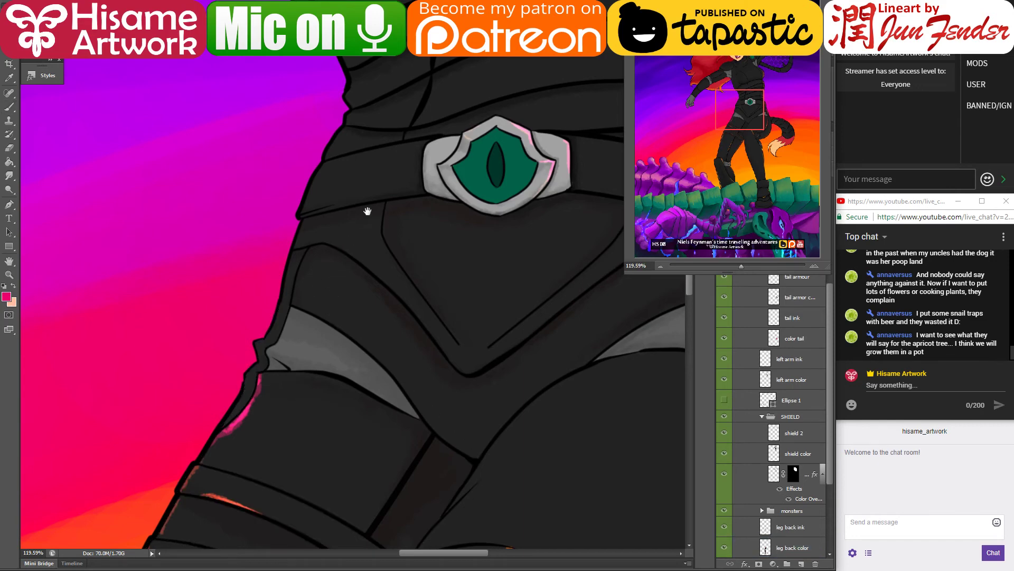
pyautogui.moveTo(367, 211); pyautogui.dragTo(346, 274)
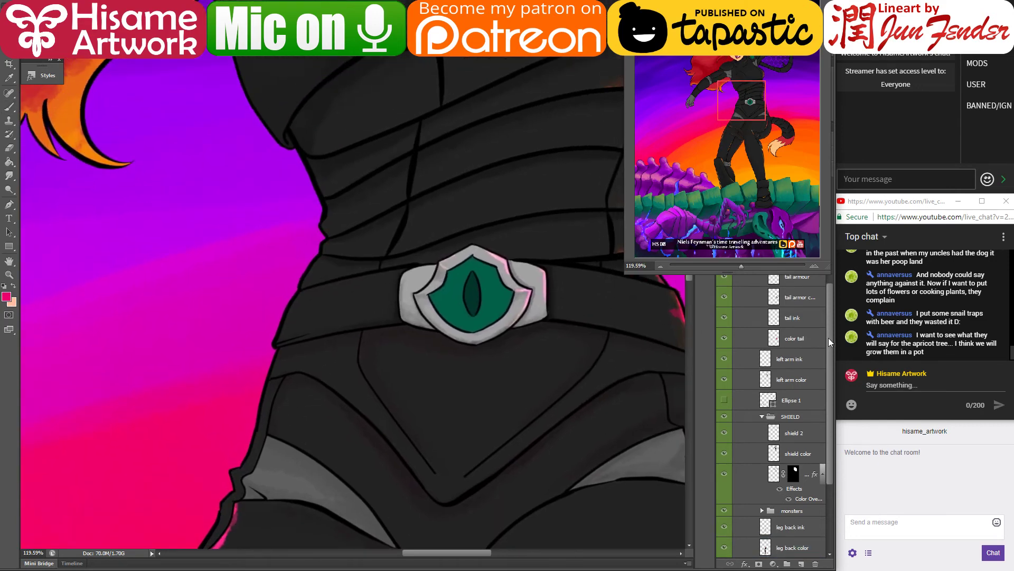
pyautogui.scroll(5, 828, 338)
pyautogui.click(769, 350)
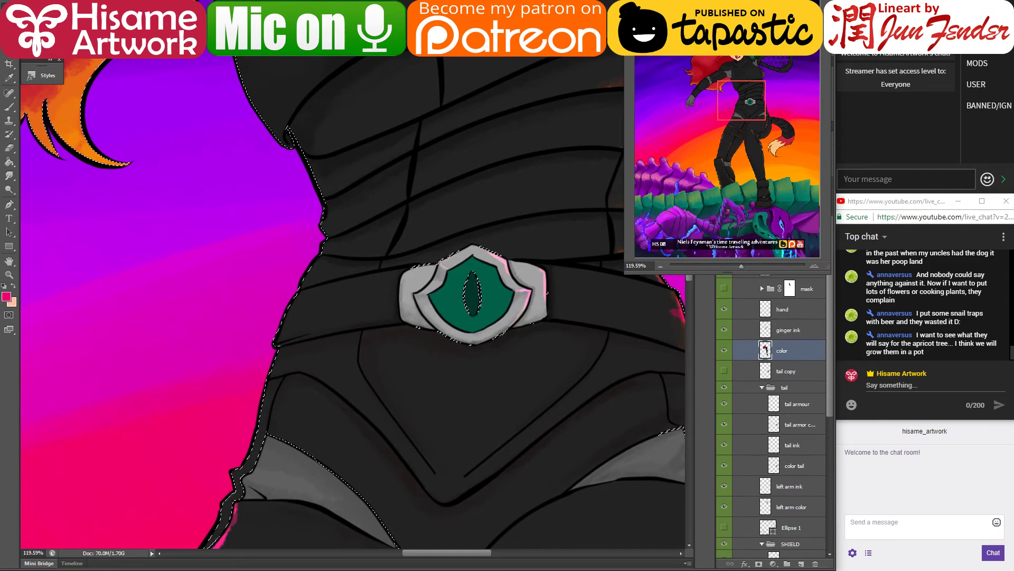
pyautogui.click(132, 43)
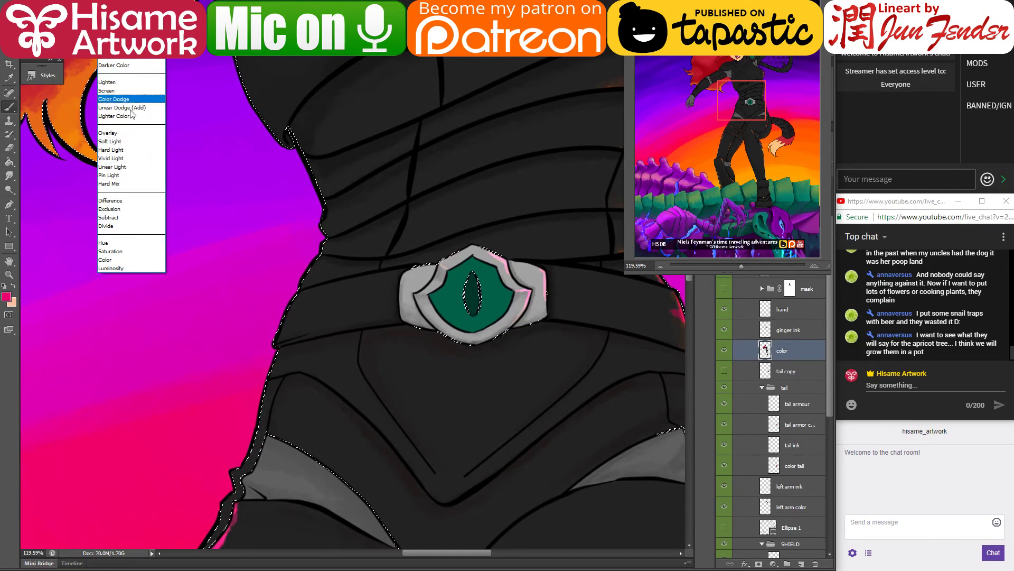
pyautogui.click(132, 110)
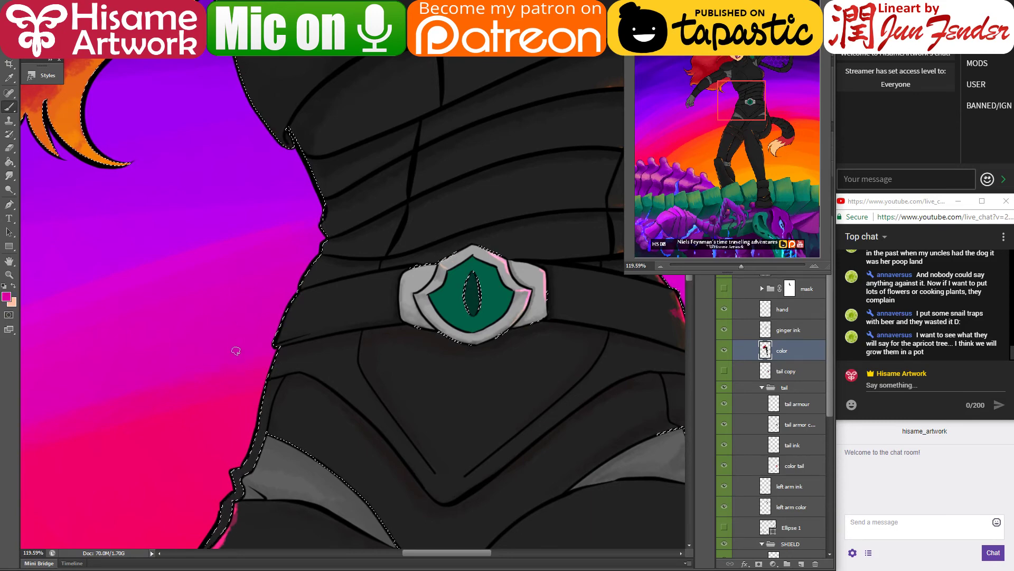
# Step: Paint a magenta rim highlight along the outer edge of the hip and up the side of the belt
pyautogui.moveTo(237, 350); pyautogui.dragTo(328, 290)
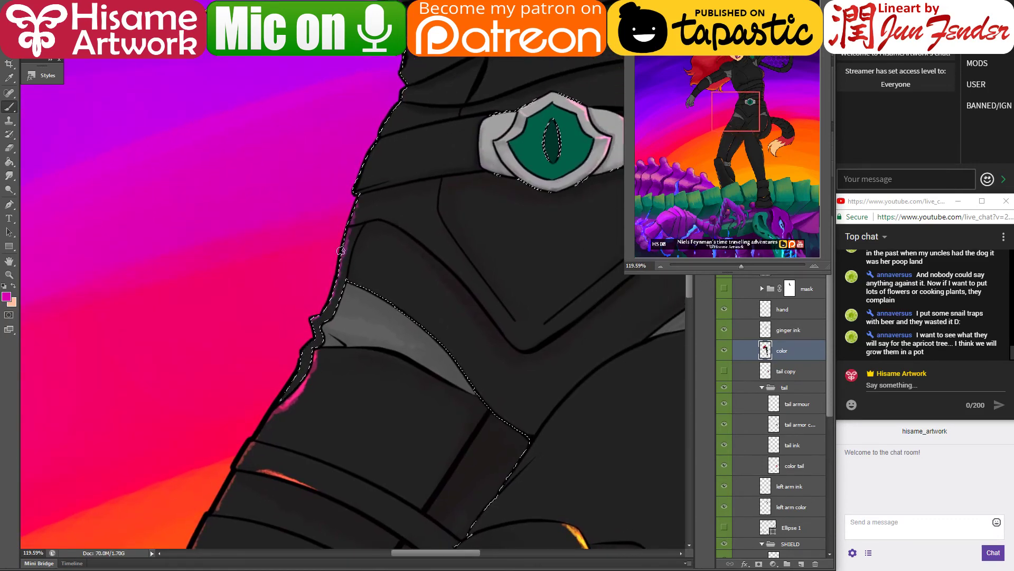
pyautogui.moveTo(379, 174)
pyautogui.mouseDown()
pyautogui.moveTo(290, 380)
pyautogui.moveTo(283, 350)
pyautogui.moveTo(275, 374)
pyautogui.mouseUp()
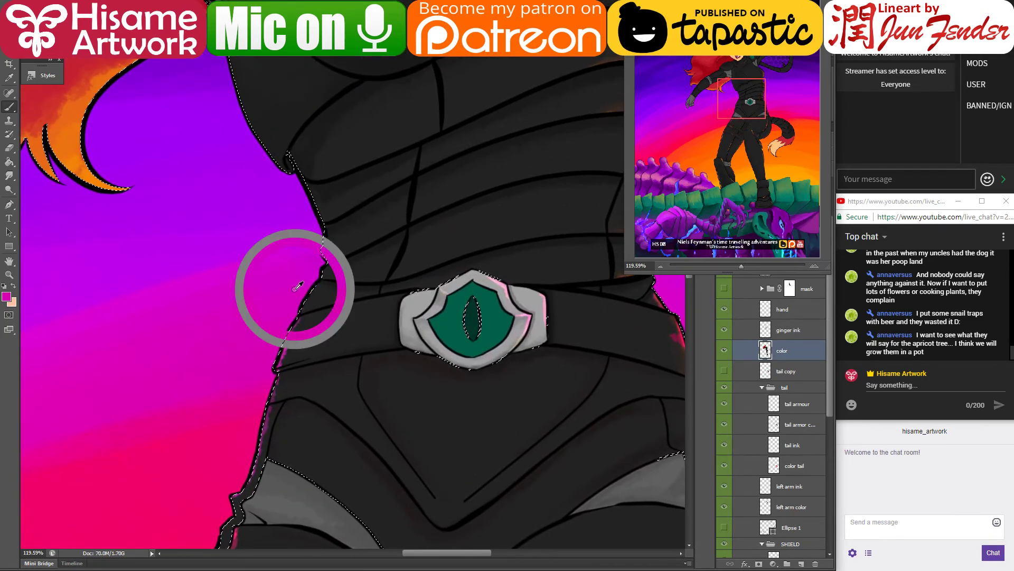
pyautogui.moveTo(318, 275); pyautogui.dragTo(306, 301)
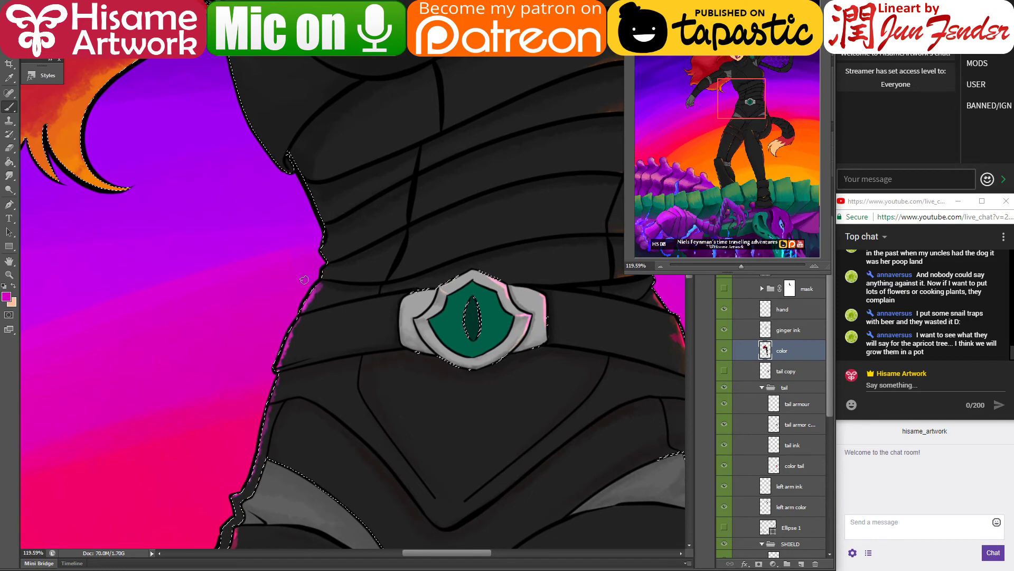
# Step: Paint purple rim light along the outer waist edge and the bottom of the torso panel just below the chest
pyautogui.moveTo(340, 268)
pyautogui.mouseDown()
pyautogui.moveTo(327, 398)
pyautogui.moveTo(309, 383)
pyautogui.mouseUp()
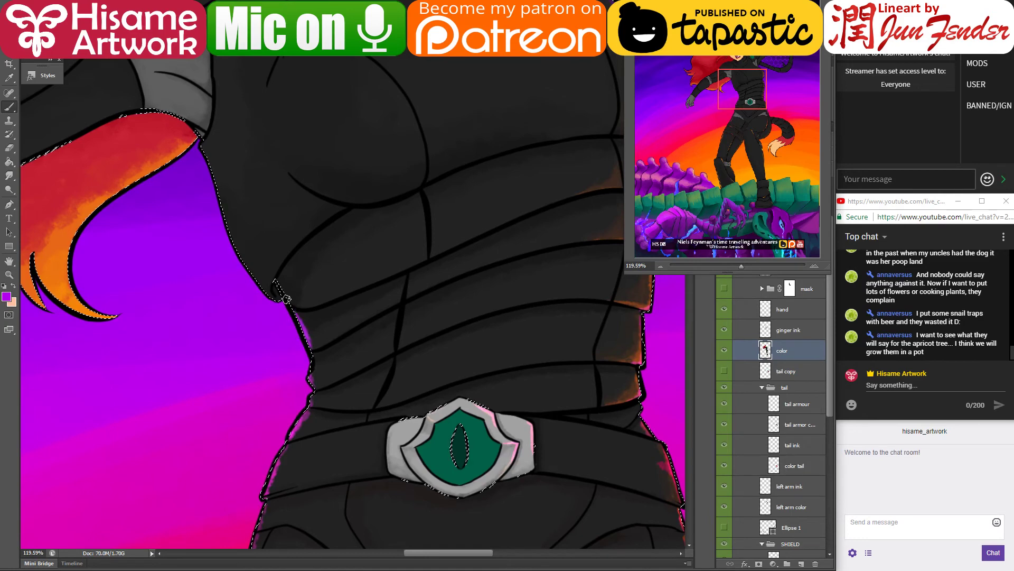
pyautogui.moveTo(282, 288)
pyautogui.mouseDown()
pyautogui.moveTo(323, 302)
pyautogui.moveTo(291, 299)
pyautogui.mouseUp()
pyautogui.hotkey('ctrl', 'z')
pyautogui.scroll(5, 316, 307)
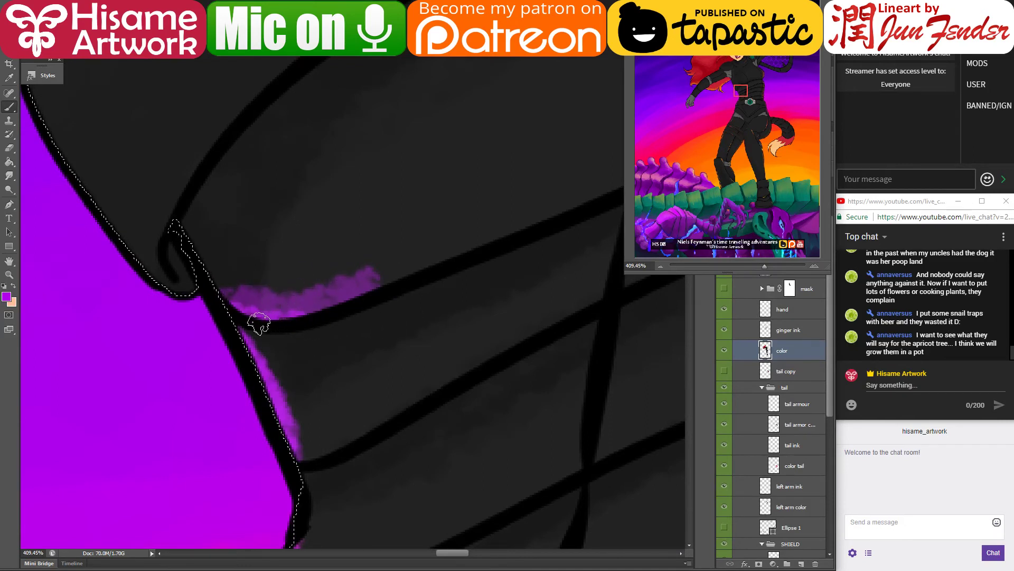
pyautogui.moveTo(374, 274); pyautogui.dragTo(489, 240)
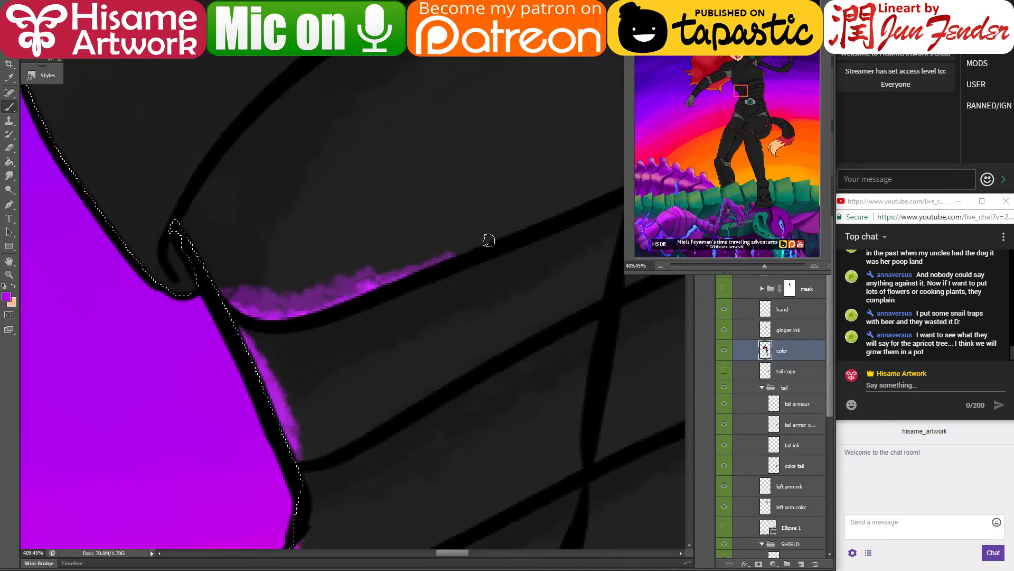
pyautogui.moveTo(299, 233); pyautogui.dragTo(394, 322)
pyautogui.scroll(3, 410, 306)
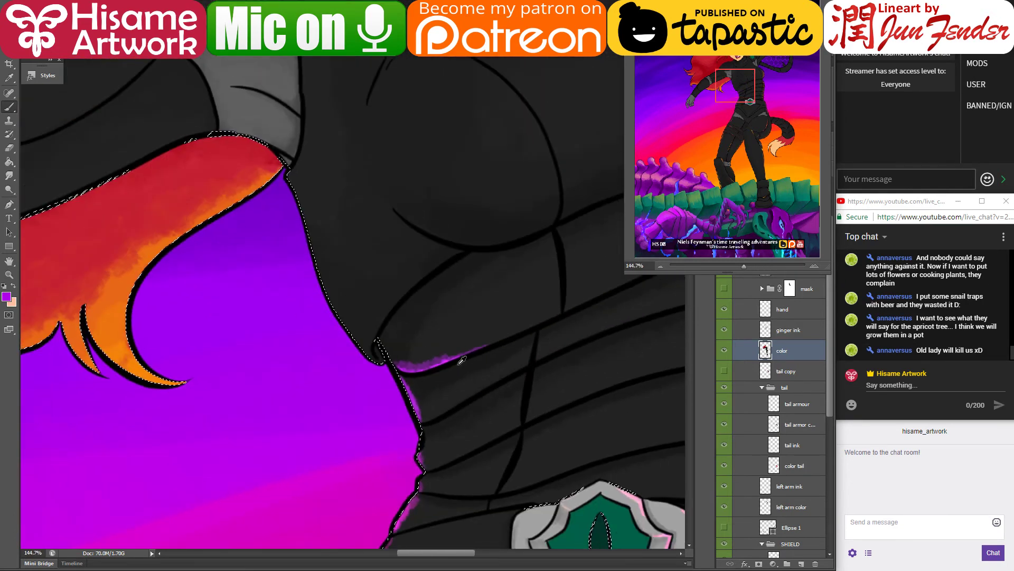
# Step: Paint thin purple highlights along the lower seams of the remaining waist armor bands, starting from the outer edge down to the belt
pyautogui.moveTo(492, 367); pyautogui.dragTo(385, 341)
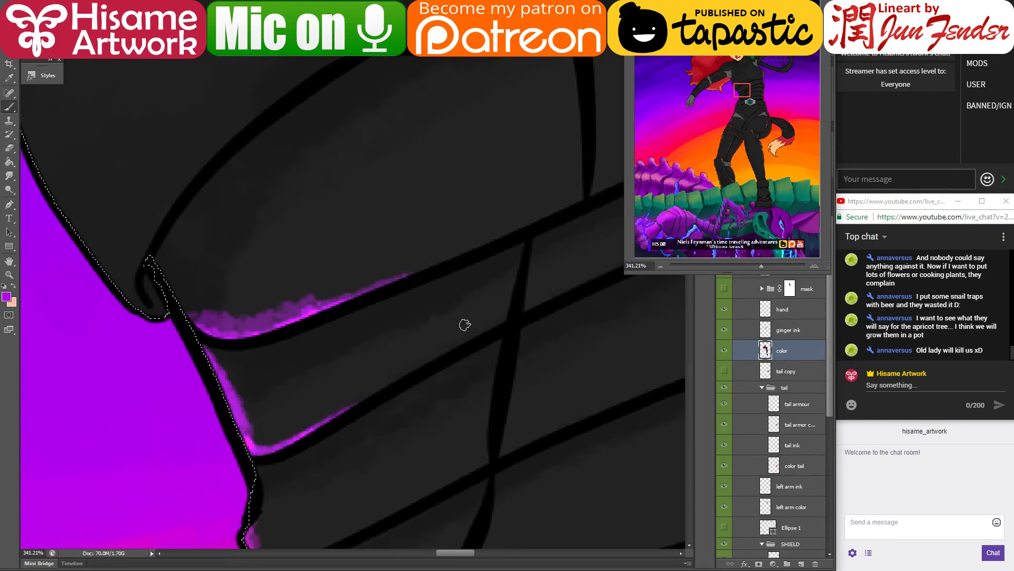
pyautogui.scroll(-5, 434, 293)
pyautogui.hscroll(-2, 434, 294)
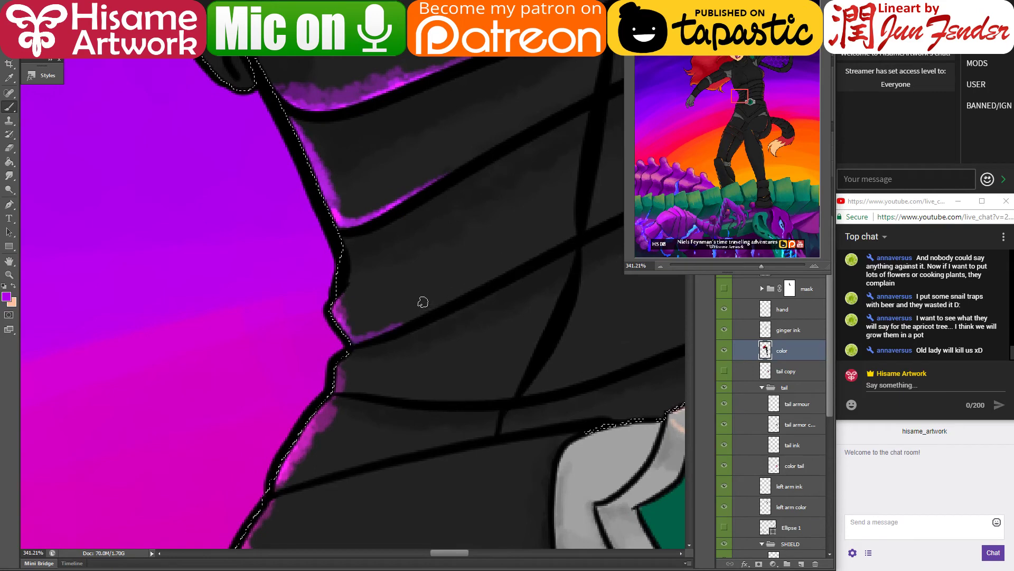
pyautogui.moveTo(366, 337); pyautogui.dragTo(487, 276)
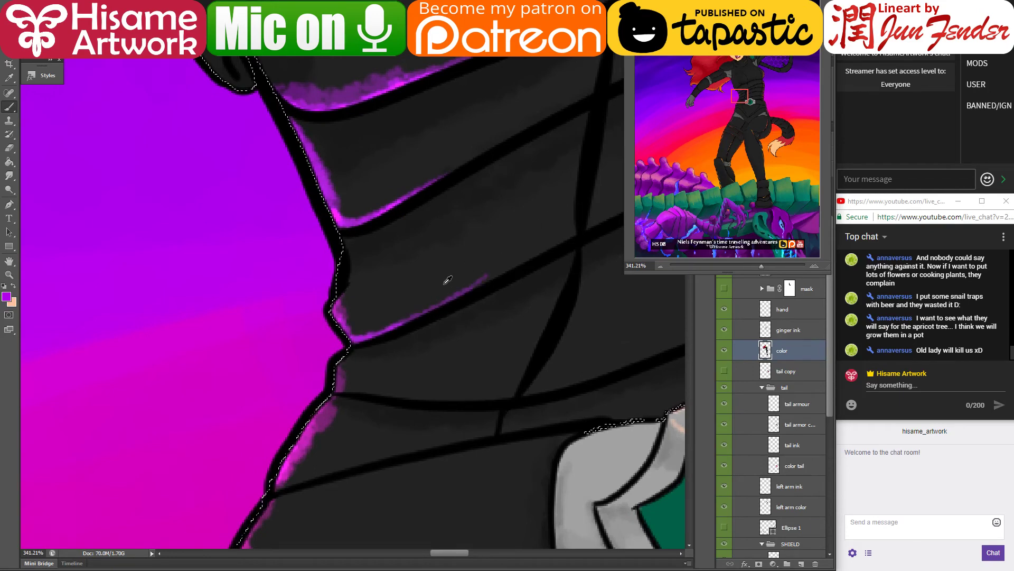
pyautogui.moveTo(335, 385); pyautogui.dragTo(486, 396)
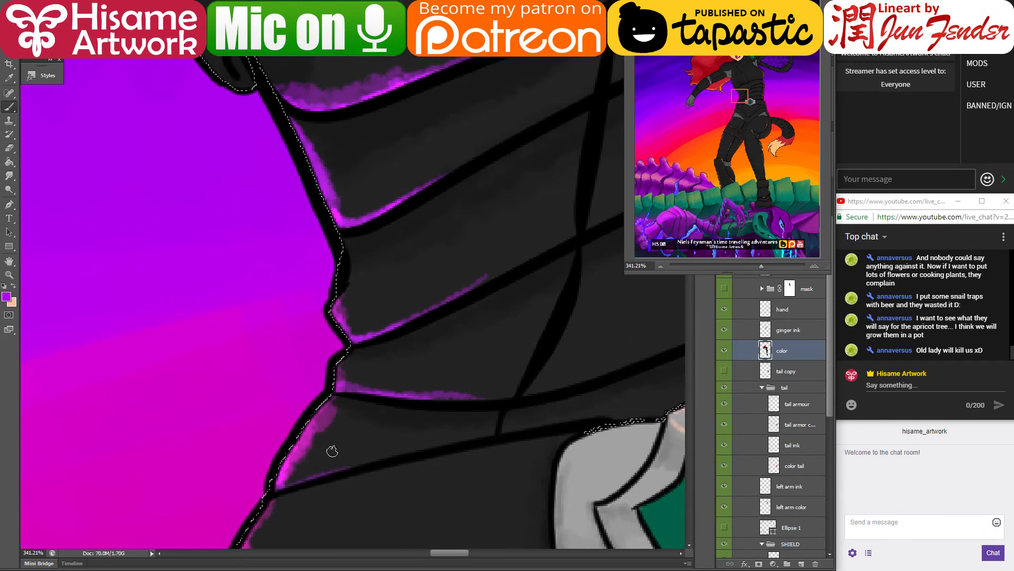
pyautogui.click(10, 149)
pyautogui.click(10, 174)
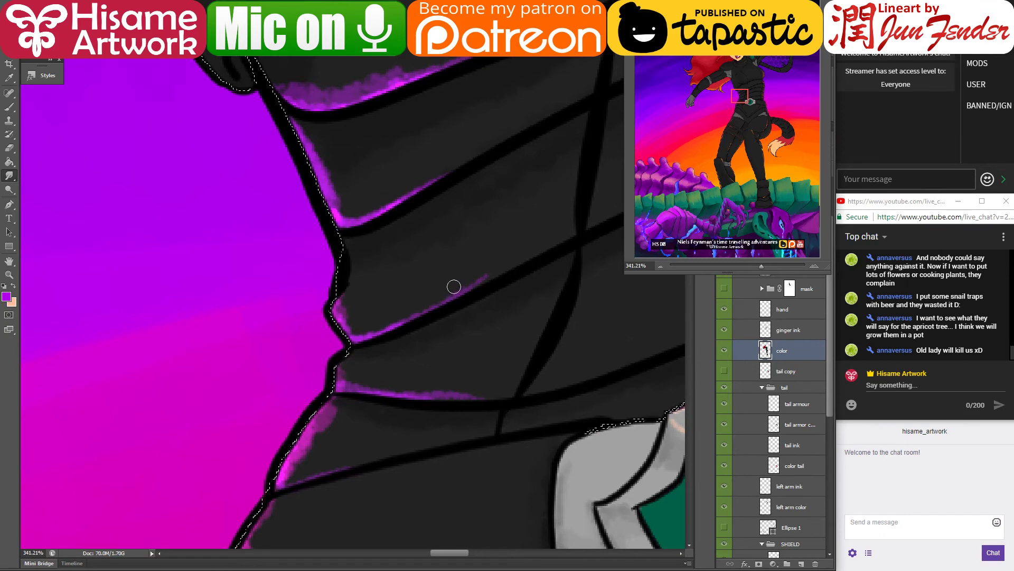
pyautogui.moveTo(455, 189)
pyautogui.mouseDown()
pyautogui.moveTo(388, 252)
pyautogui.moveTo(485, 478)
pyautogui.moveTo(498, 481)
pyautogui.mouseUp()
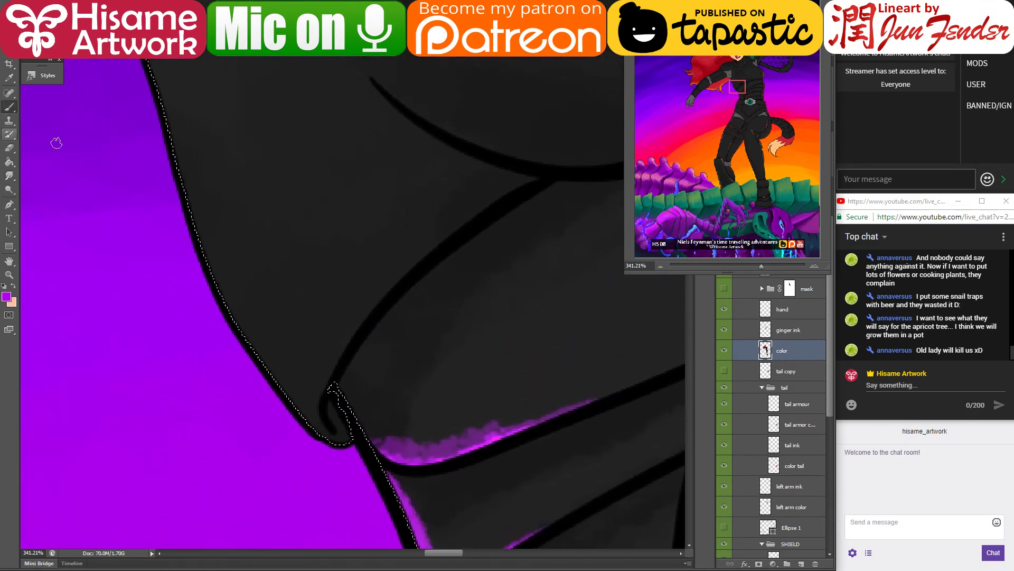
# Step: Paint purple rim light along the torso's outer edge below the armpit and along the curved underside of the chest
pyautogui.scroll(-3, 225, 296)
pyautogui.scroll(-3, 225, 297)
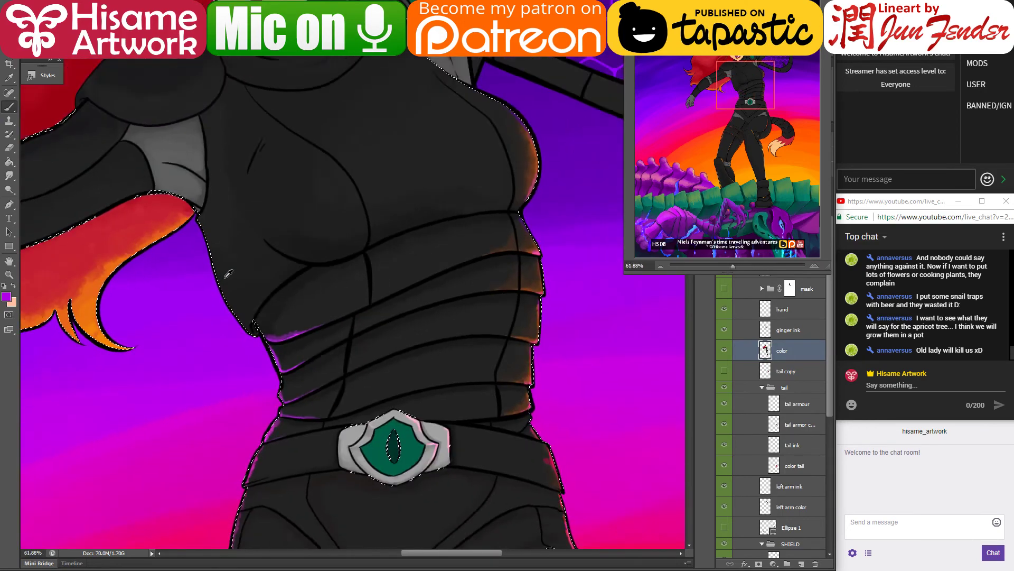
pyautogui.scroll(4, 247, 338)
pyautogui.scroll(2, 247, 338)
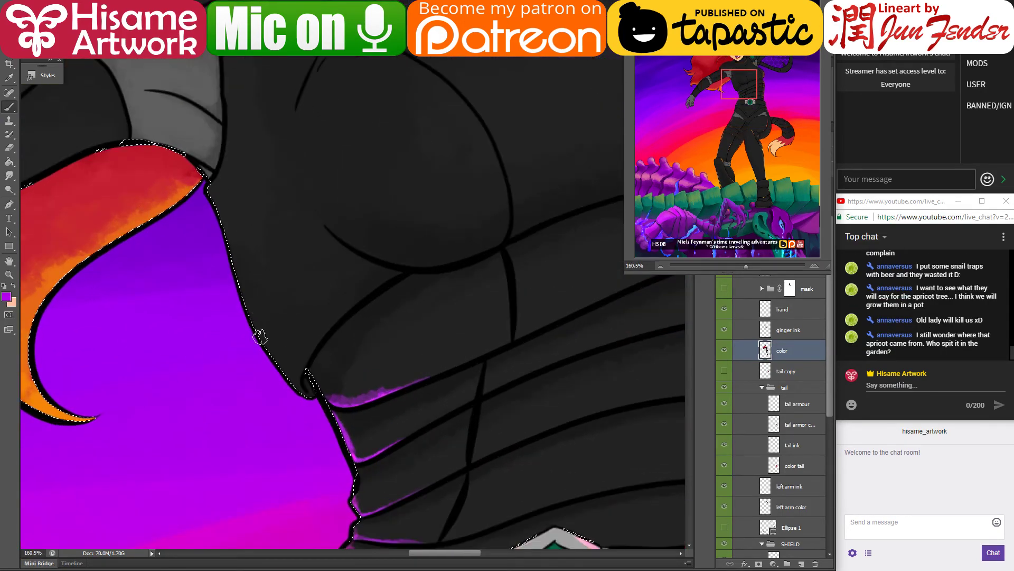
pyautogui.moveTo(301, 390); pyautogui.dragTo(241, 275)
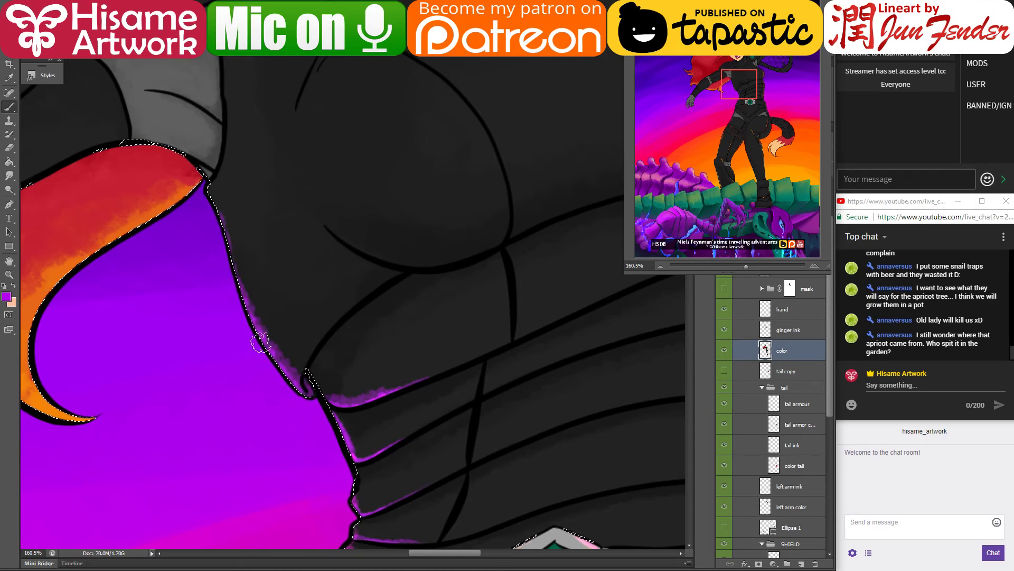
pyautogui.moveTo(260, 281); pyautogui.dragTo(188, 326)
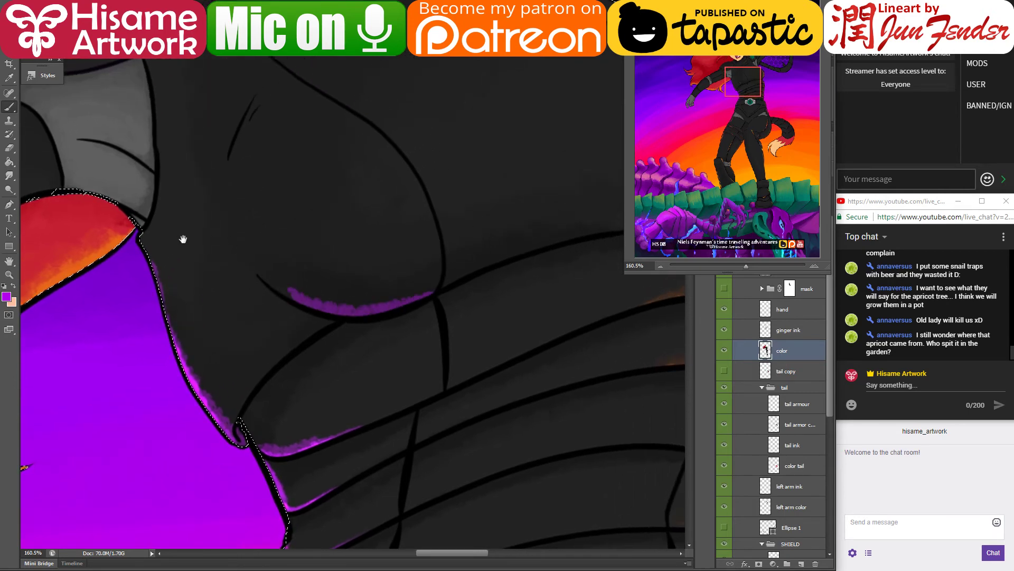
# Step: Paint a thin purple rim highlight along the underside of the upper arm above the hair, undoing and repainting unsuitable strokes
pyautogui.moveTo(184, 235); pyautogui.dragTo(612, 297)
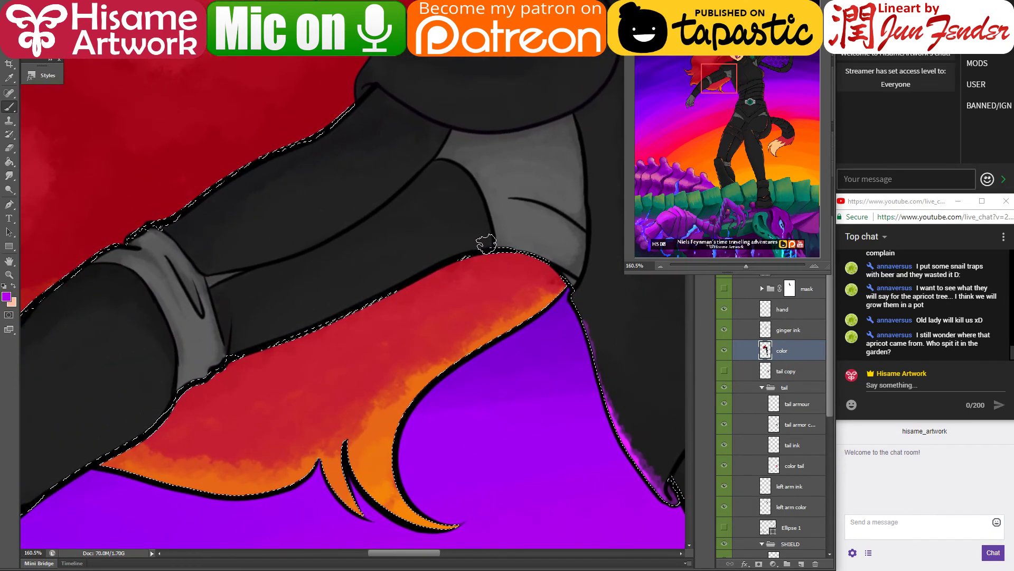
pyautogui.hotkey('ctrl', 'z')
pyautogui.moveTo(489, 245); pyautogui.dragTo(450, 260)
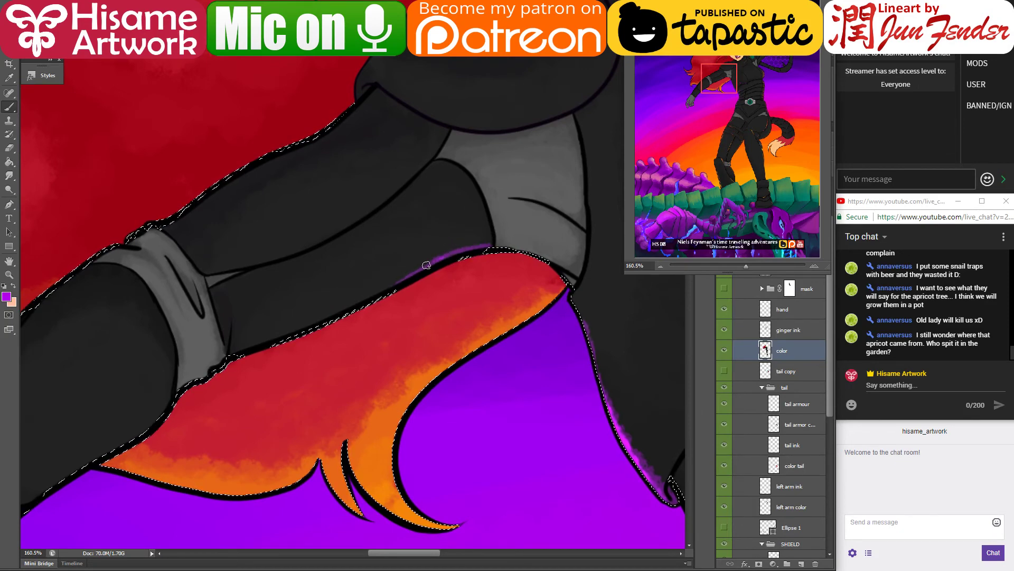
pyautogui.moveTo(427, 265); pyautogui.dragTo(291, 342)
pyautogui.hotkey('ctrl', 'z')
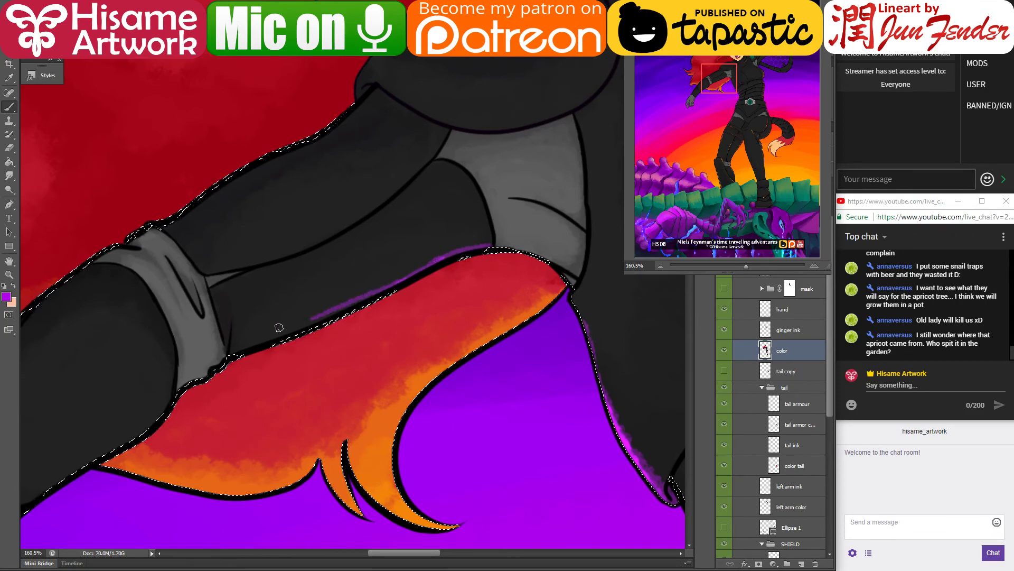
pyautogui.hotkey('ctrl', 'z')
pyautogui.moveTo(428, 263); pyautogui.dragTo(375, 298)
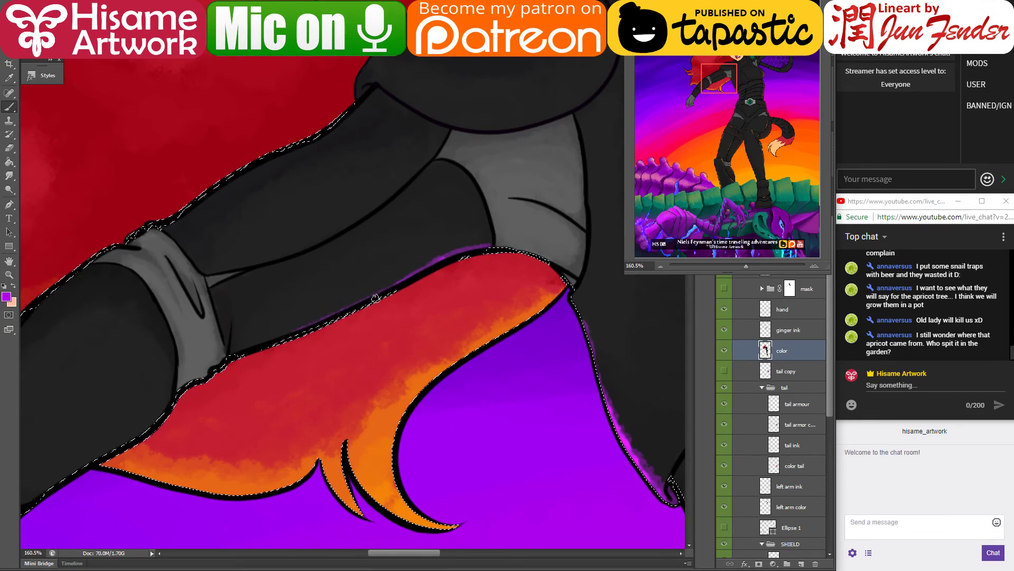
pyautogui.moveTo(483, 256); pyautogui.dragTo(430, 271)
# Step: Sample the orange of the hair and paint it over the purple rim along the upper arm's lower edge towards the elbow band
pyautogui.keyDown('alt'); pyautogui.click(329, 430); pyautogui.keyUp('alt')
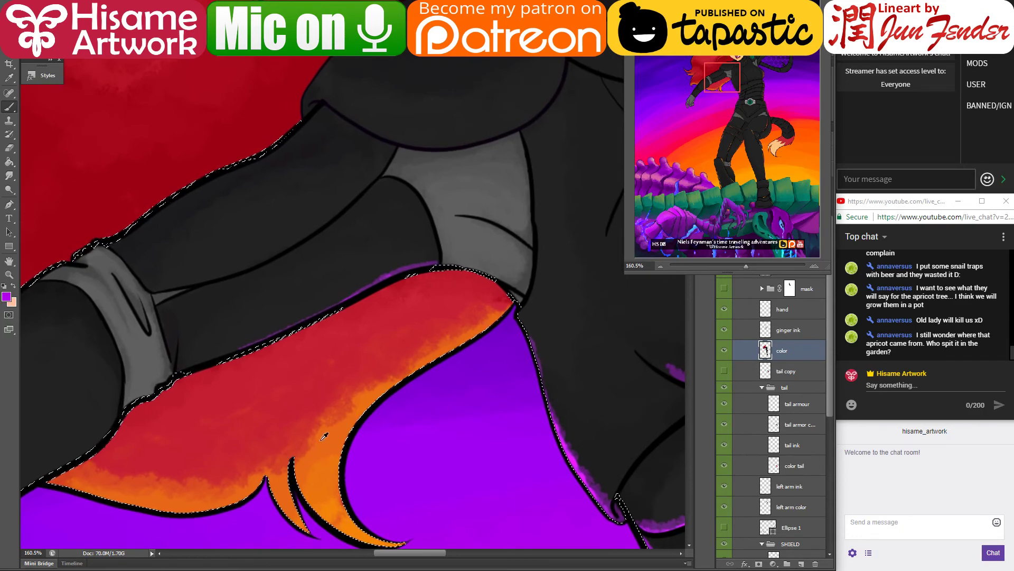
pyautogui.scroll(5, 264, 370)
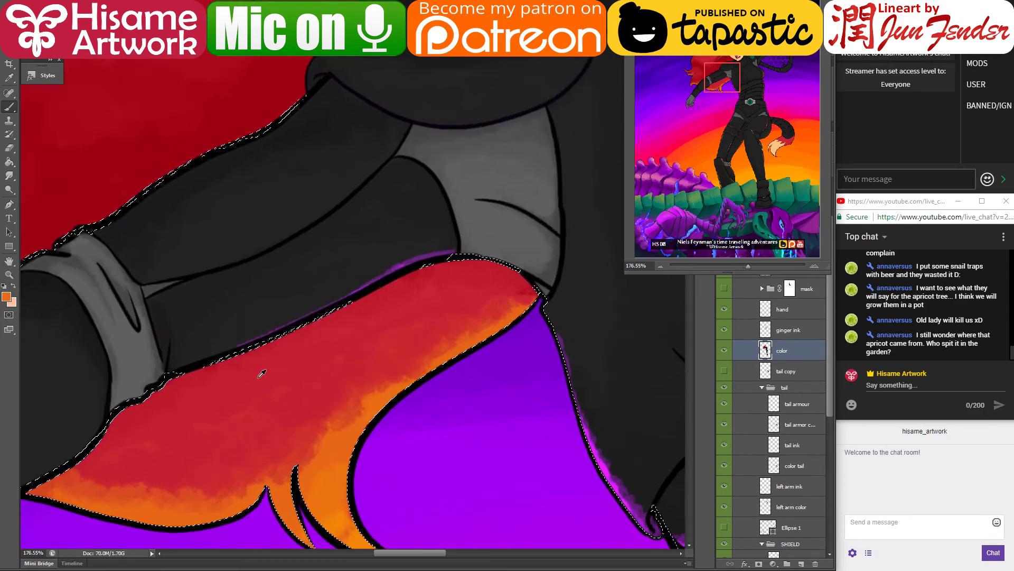
pyautogui.moveTo(394, 296); pyautogui.dragTo(296, 369)
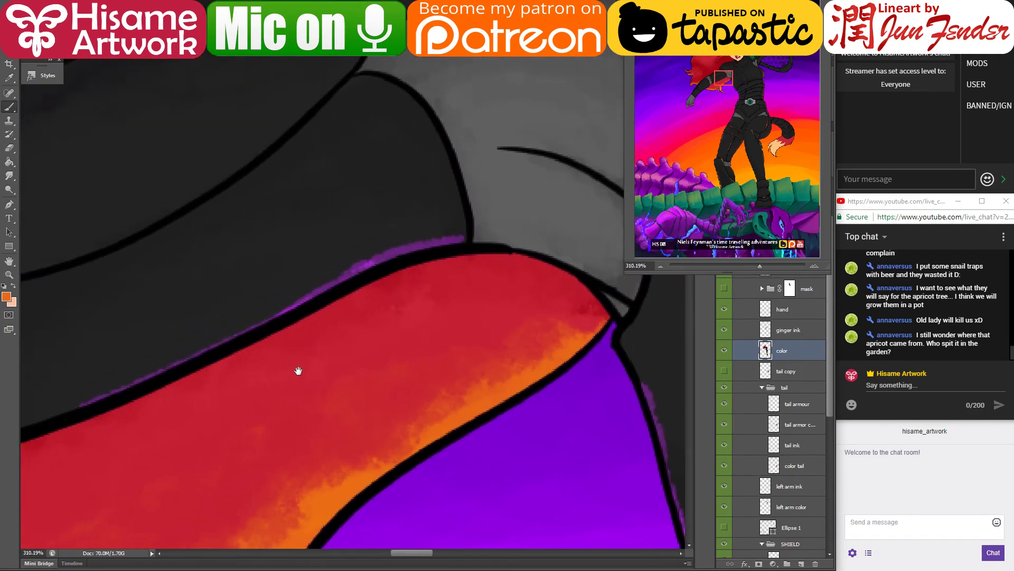
pyautogui.hotkey('ctrl', 'z')
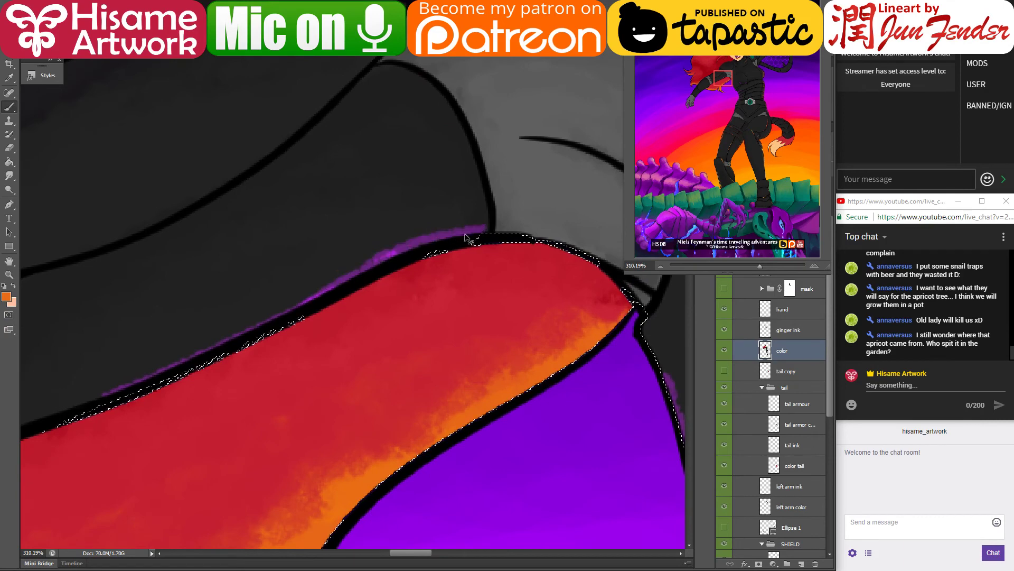
pyautogui.moveTo(204, 369); pyautogui.dragTo(539, 220)
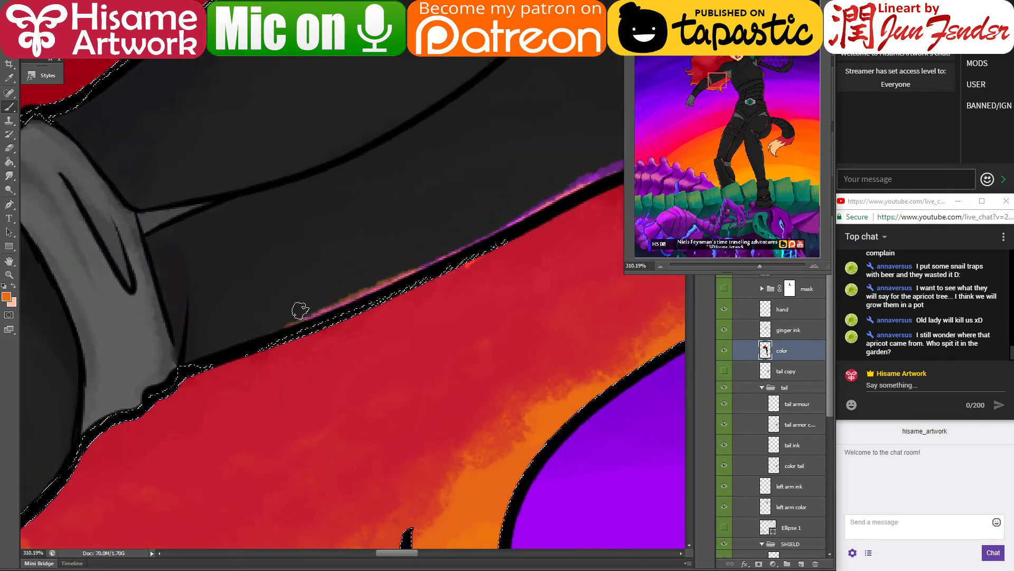
pyautogui.moveTo(537, 274); pyautogui.dragTo(105, 317)
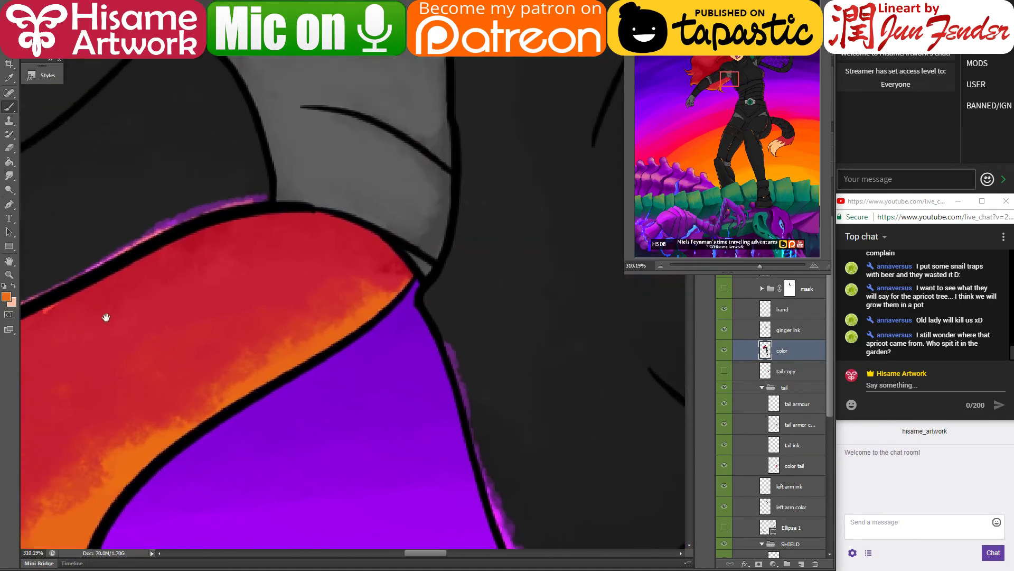
pyautogui.moveTo(357, 428)
pyautogui.mouseDown()
pyautogui.moveTo(229, 280)
pyautogui.moveTo(314, 253)
pyautogui.mouseUp()
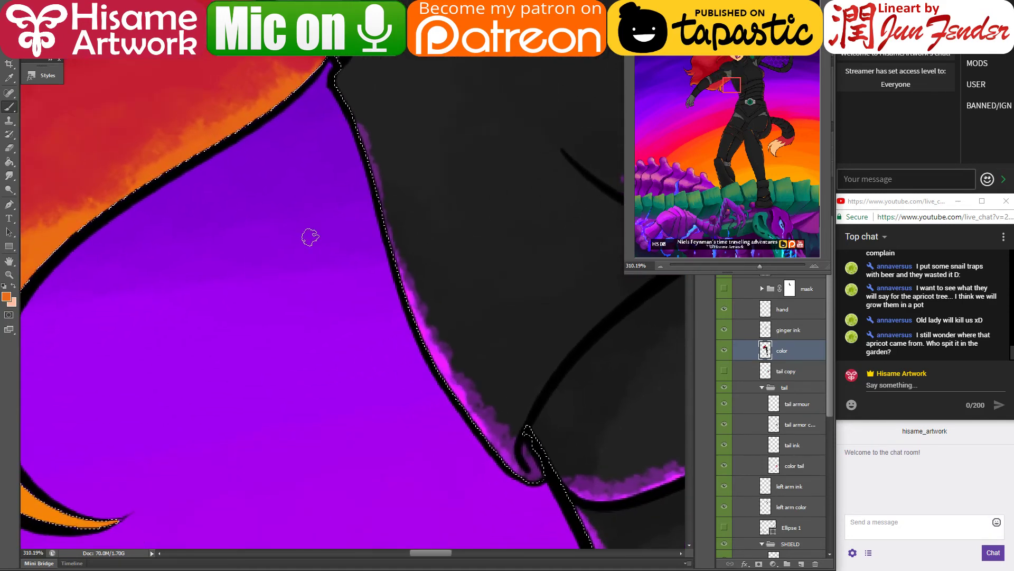
pyautogui.scroll(-6, 381, 252)
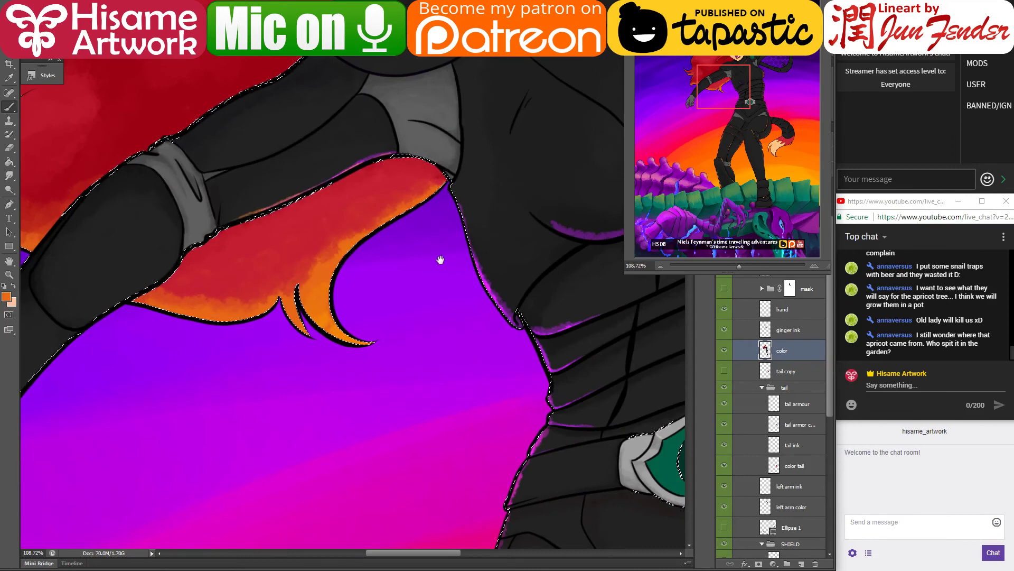
# Step: Smudge the tapering end of the purple rim light along the curved underside of the chest
pyautogui.moveTo(443, 173)
pyautogui.mouseDown()
pyautogui.moveTo(476, 290)
pyautogui.moveTo(475, 357)
pyautogui.mouseUp()
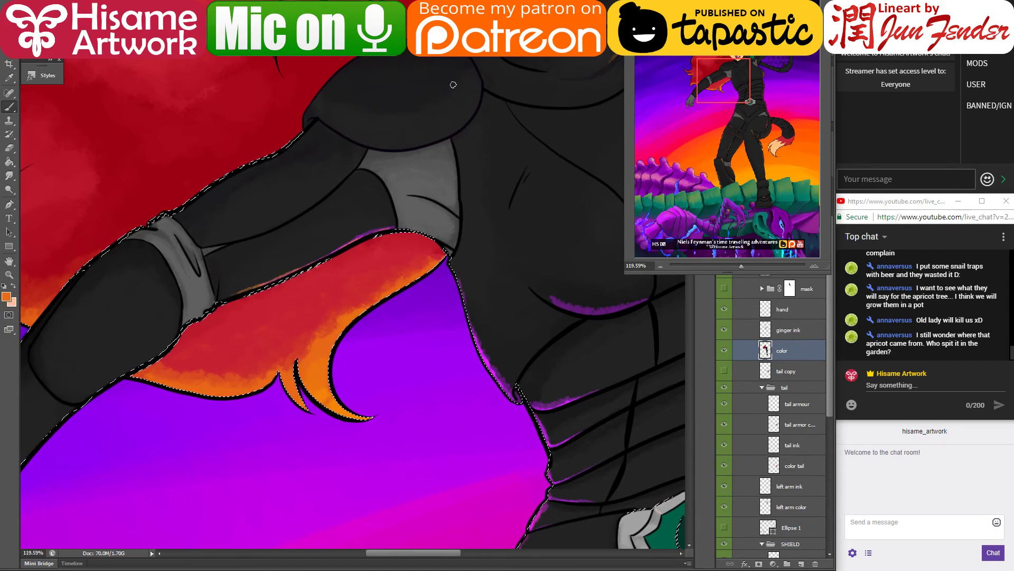
pyautogui.scroll(3, 412, 165)
pyautogui.scroll(1, 290, 290)
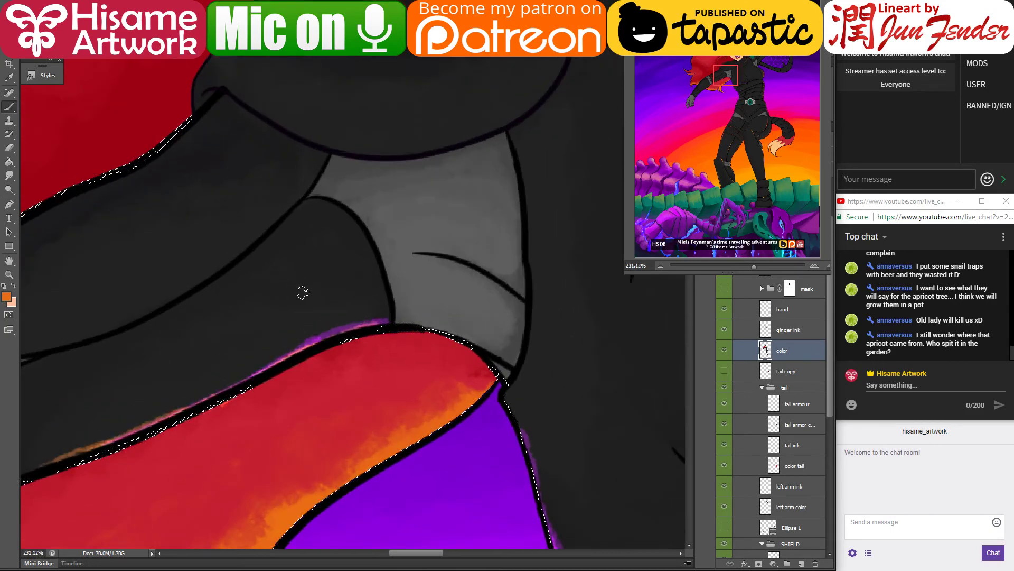
pyautogui.moveTo(301, 290); pyautogui.dragTo(257, 184)
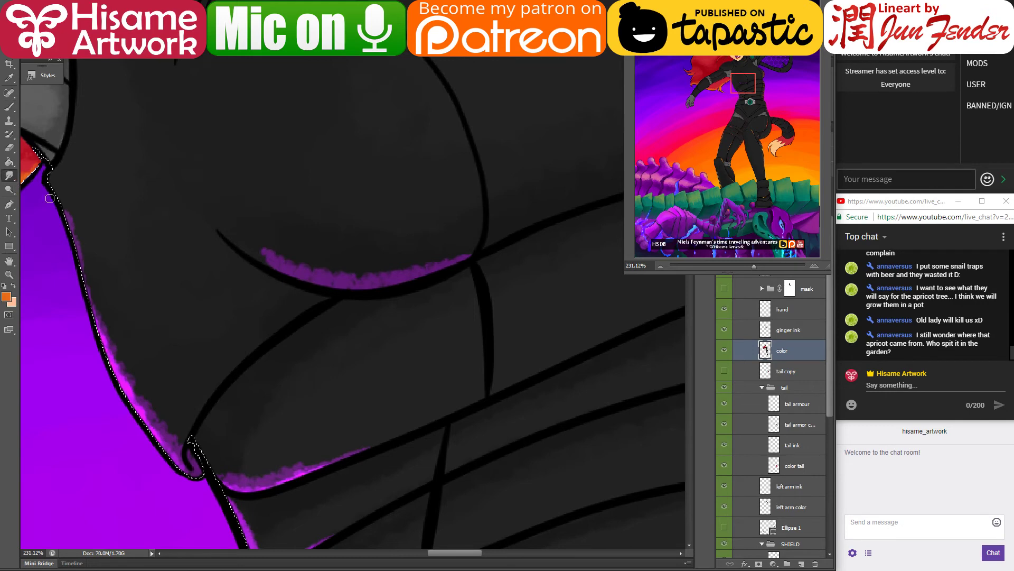
pyautogui.click(9, 175)
pyautogui.moveTo(260, 251); pyautogui.dragTo(244, 248)
# Step: Paint an orange highlight along the seam in the middle of the upper arm, and layer red sampled from the hair over it
pyautogui.moveTo(285, 252); pyautogui.dragTo(628, 403)
pyautogui.moveTo(310, 206); pyautogui.dragTo(588, 294)
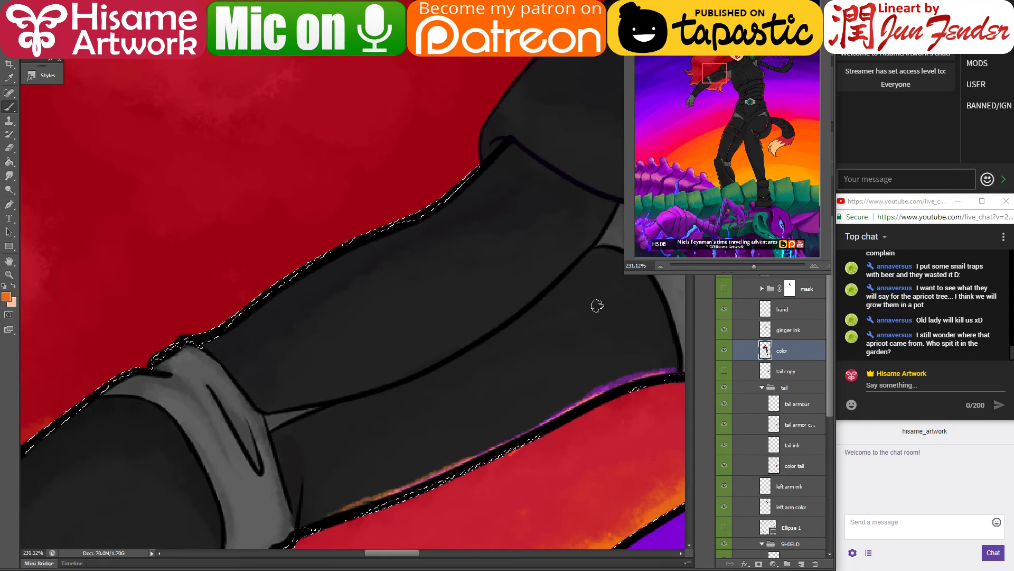
pyautogui.hscroll(3, 486, 347)
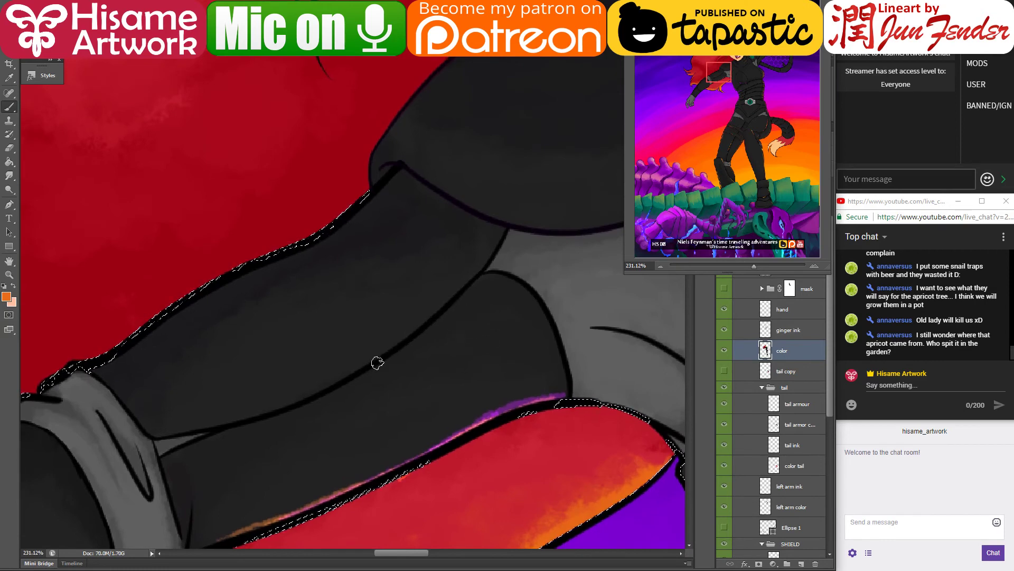
pyautogui.moveTo(266, 407); pyautogui.dragTo(375, 356)
pyautogui.hotkey('ctrl', 'z')
pyautogui.moveTo(289, 404); pyautogui.dragTo(386, 351)
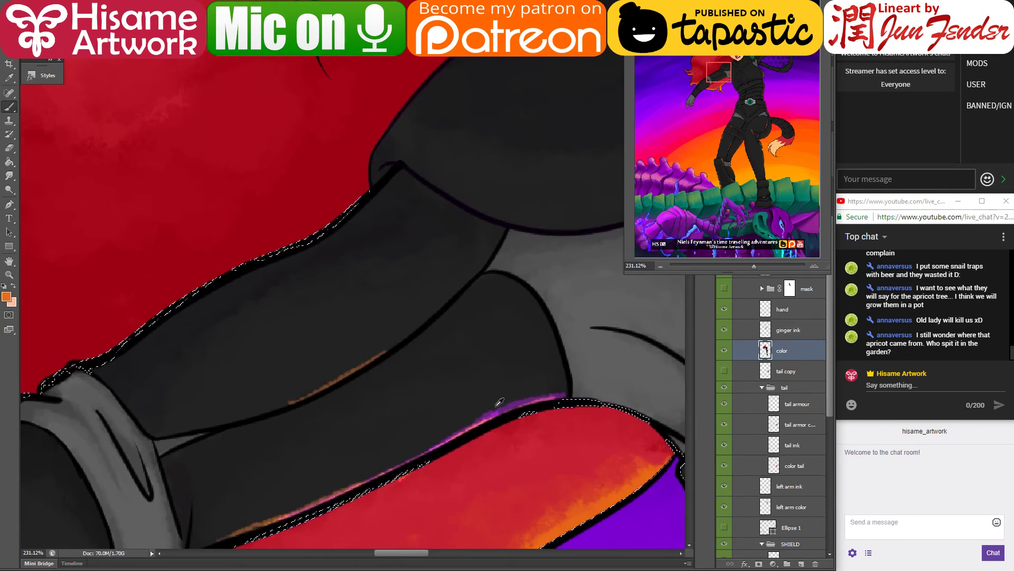
pyautogui.keyDown('alt'); pyautogui.click(515, 433); pyautogui.keyUp('alt')
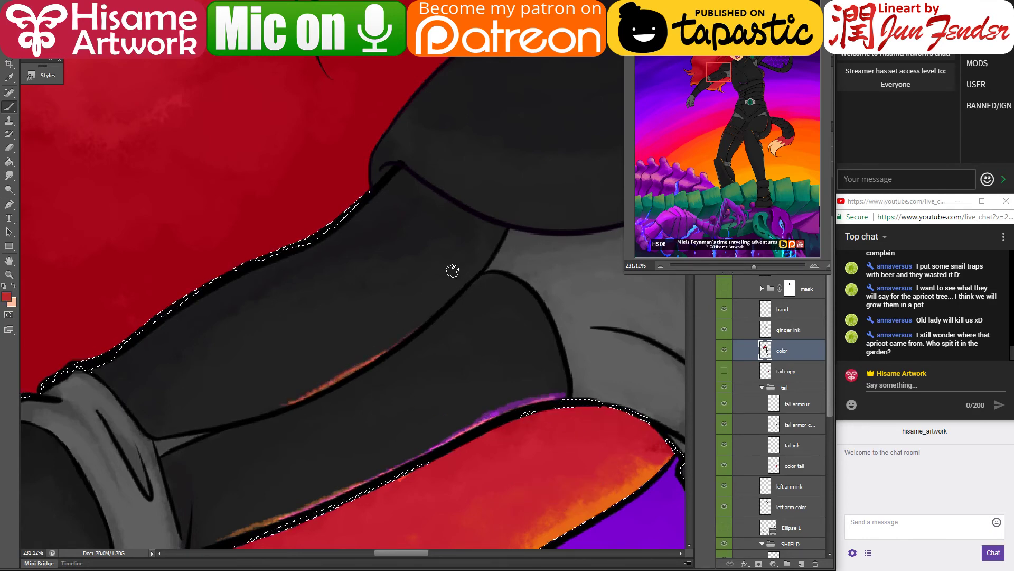
pyautogui.moveTo(389, 342); pyautogui.dragTo(258, 413)
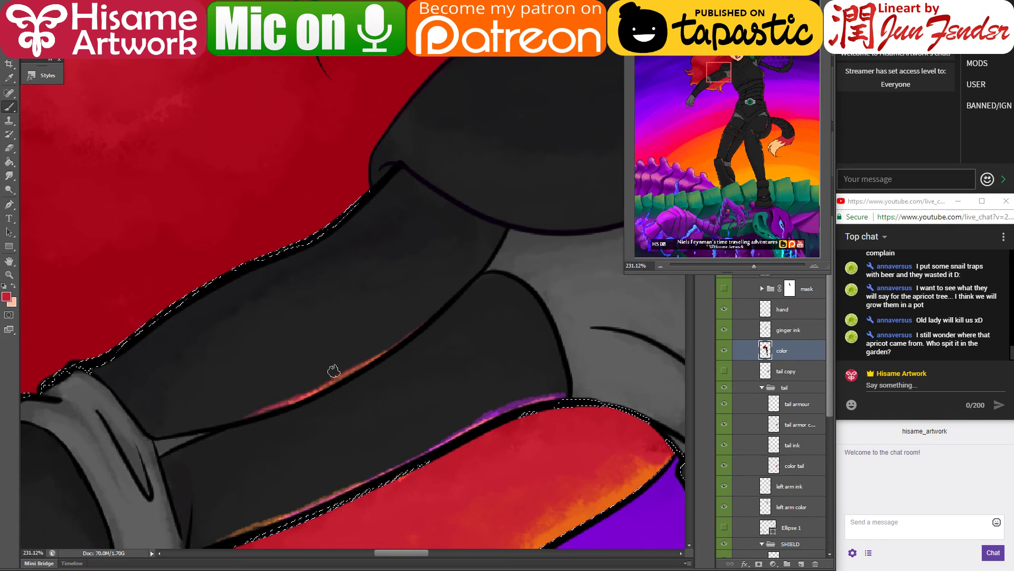
# Step: Sample the arm's purple rim colour and paint a tapered purple rim light along the lower edge of the shoulder pad
pyautogui.moveTo(462, 337); pyautogui.dragTo(248, 464)
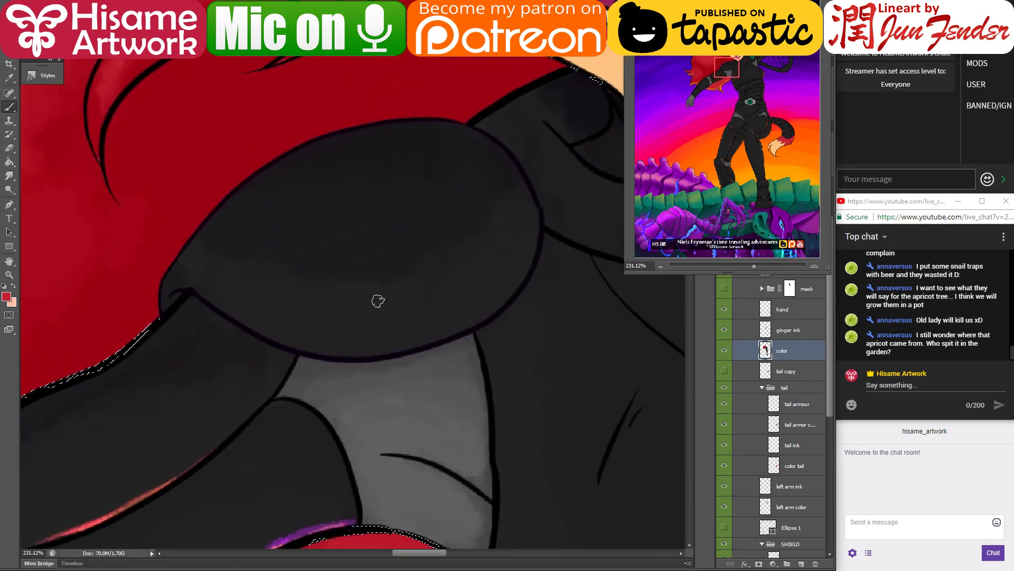
pyautogui.keyDown('alt'); pyautogui.click(304, 535); pyautogui.keyUp('alt')
pyautogui.moveTo(282, 343); pyautogui.dragTo(448, 320)
pyautogui.hotkey('ctrl', 'z')
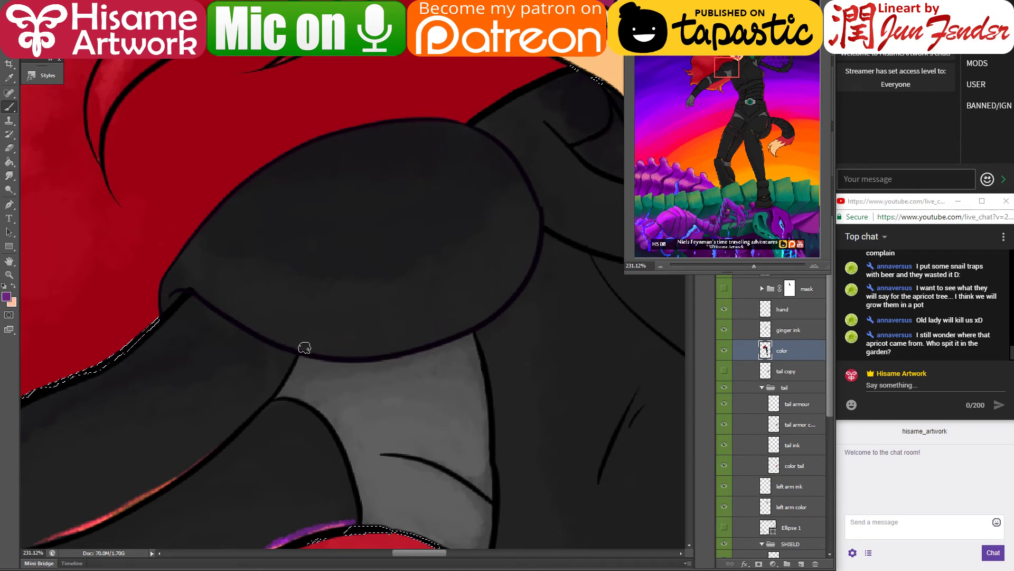
pyautogui.moveTo(303, 346); pyautogui.dragTo(461, 329)
pyautogui.moveTo(308, 349); pyautogui.dragTo(460, 330)
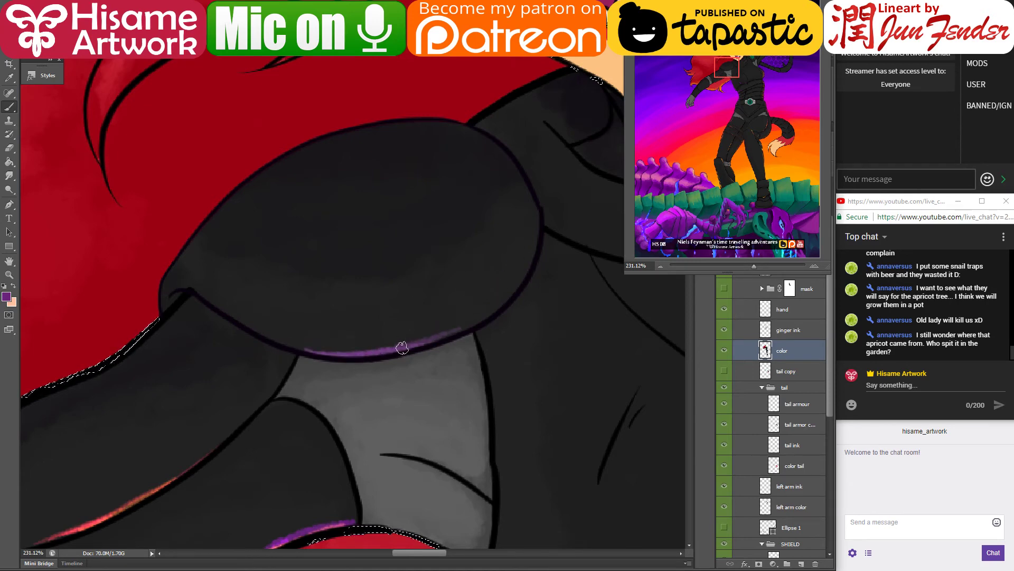
pyautogui.moveTo(400, 347); pyautogui.dragTo(505, 299)
pyautogui.moveTo(351, 350); pyautogui.dragTo(487, 310)
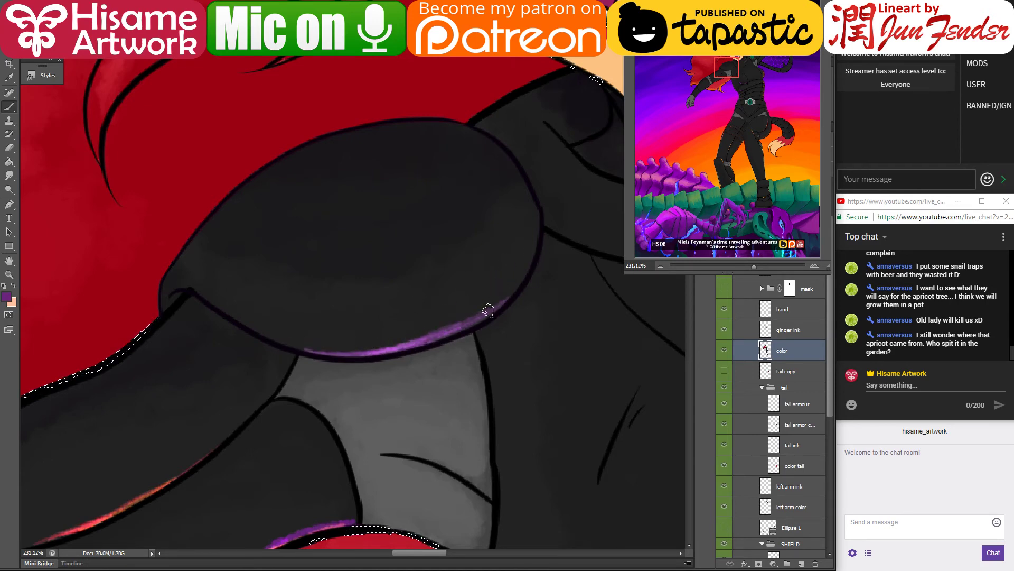
pyautogui.moveTo(289, 340); pyautogui.dragTo(272, 336)
# Step: Paint a thin reddish-purple highlight on the chest seam beside the shoulder pad, and extend the upper-arm seam highlight towards the armpit in purple
pyautogui.moveTo(564, 358); pyautogui.dragTo(436, 276)
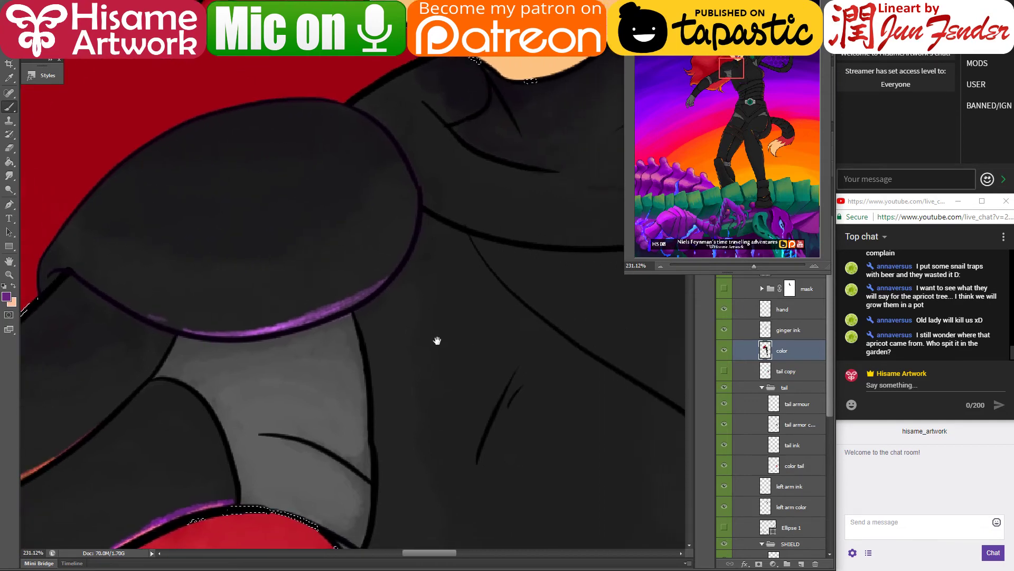
pyautogui.moveTo(476, 230); pyautogui.dragTo(554, 244)
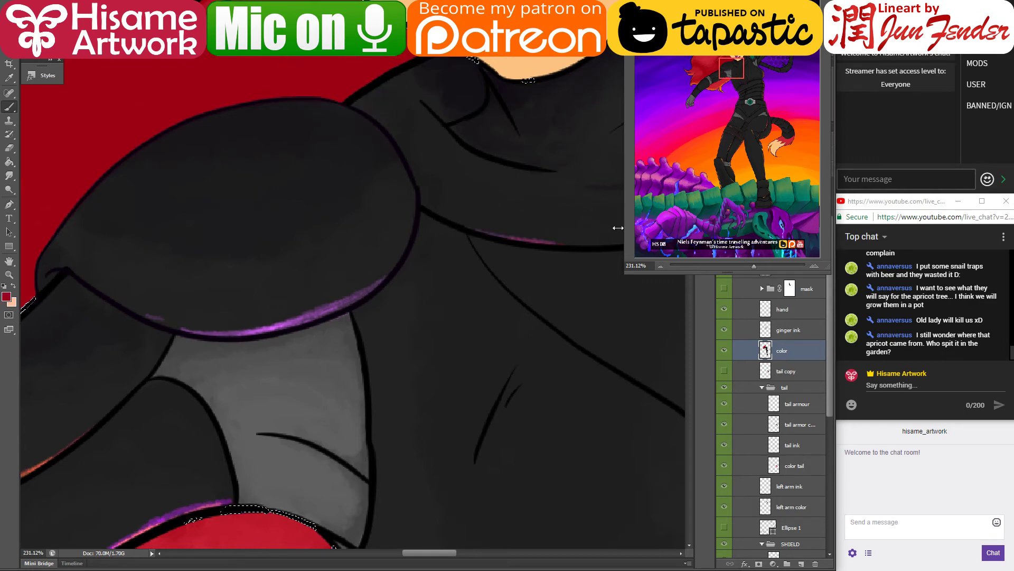
pyautogui.moveTo(276, 478); pyautogui.dragTo(553, 362)
pyautogui.keyDown('alt'); pyautogui.click(532, 187); pyautogui.keyUp('alt')
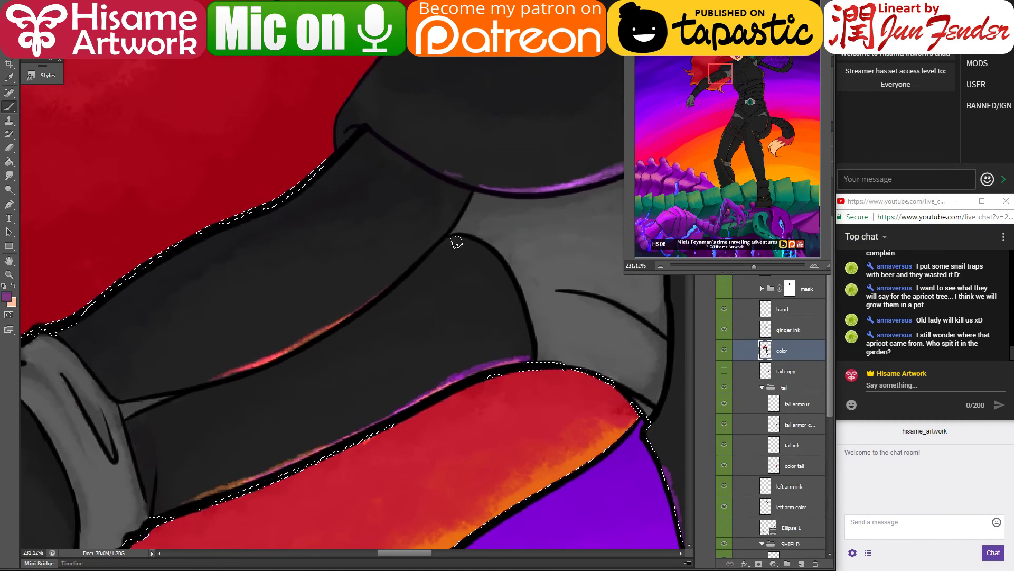
pyautogui.moveTo(290, 348)
pyautogui.mouseDown()
pyautogui.moveTo(356, 310)
pyautogui.moveTo(414, 251)
pyautogui.mouseUp()
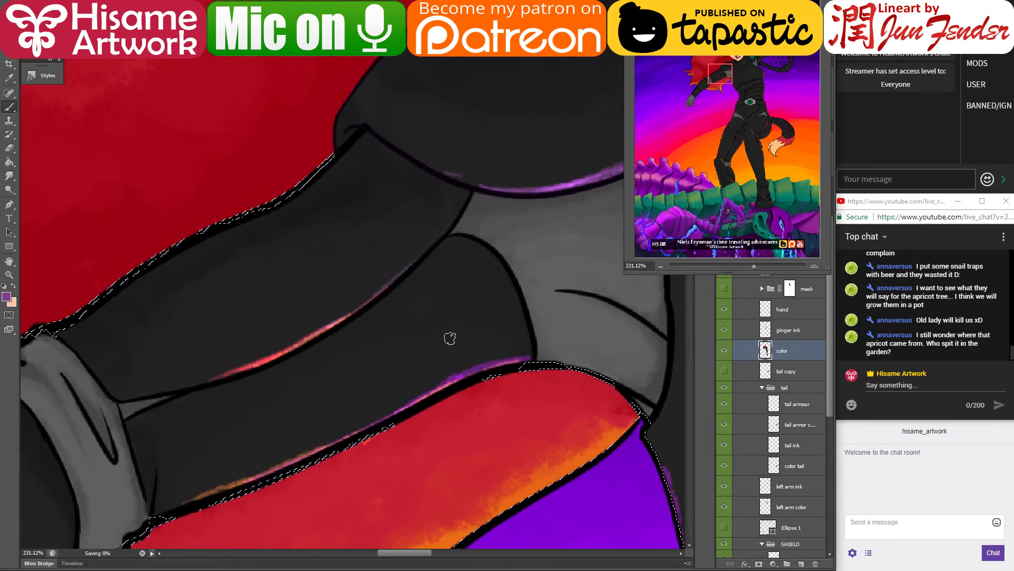
# Step: Save the illustration
pyautogui.scroll(-3, 534, 408)
pyautogui.hotkey('ctrl', 's')
pyautogui.scroll(-5, 534, 408)
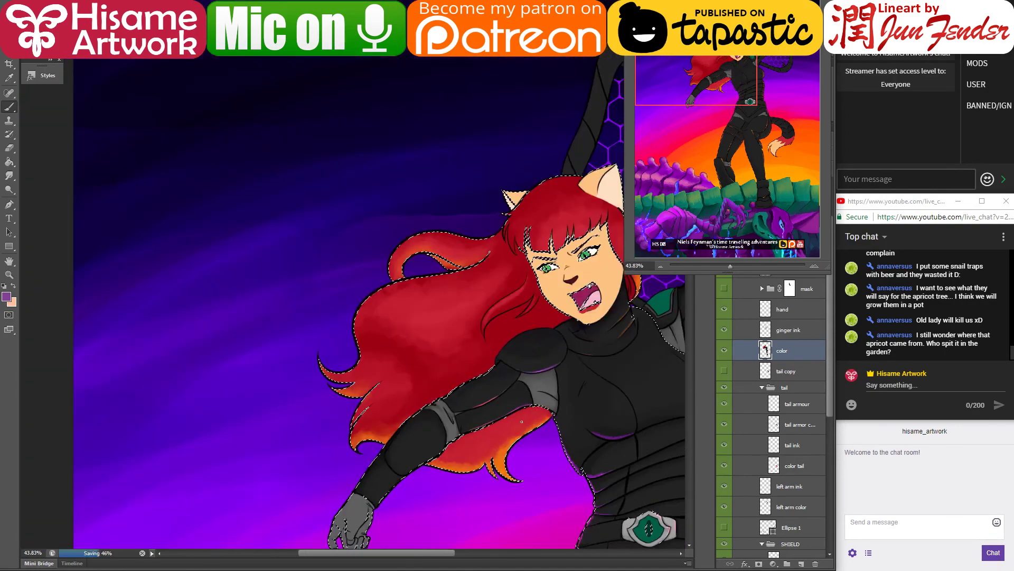
# Step: Paint background purple along the forearm's outer edge, and sampled hair orange along its lower edge near the wrist
pyautogui.moveTo(550, 502); pyautogui.dragTo(357, 340)
pyautogui.scroll(-3, 357, 340)
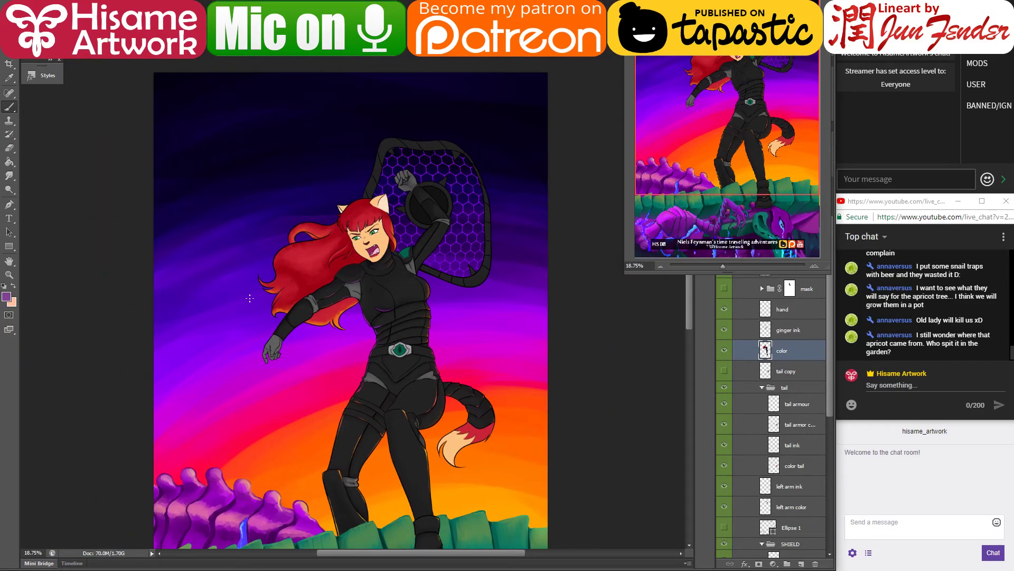
pyautogui.scroll(2, 265, 347)
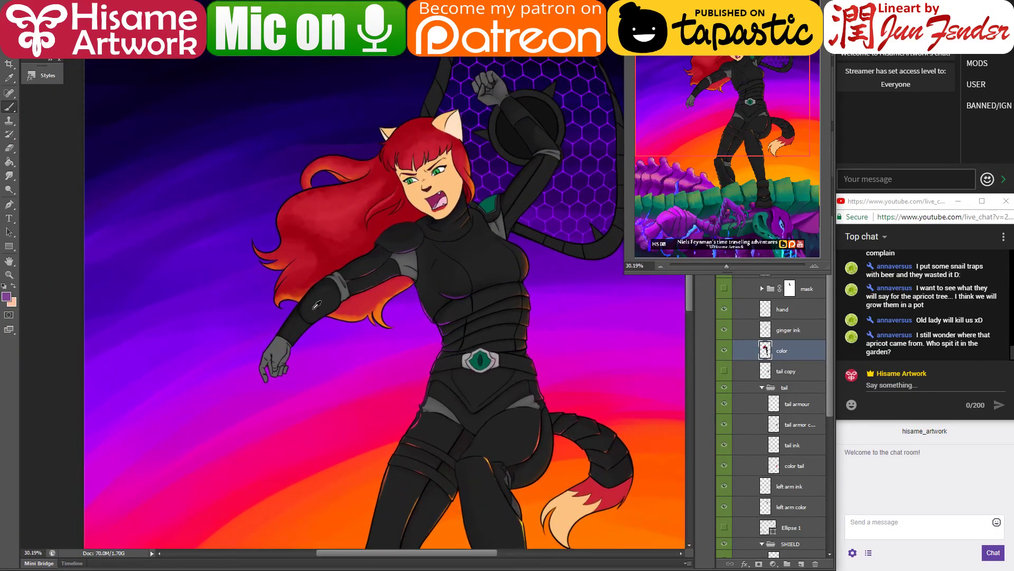
pyautogui.scroll(7, 317, 305)
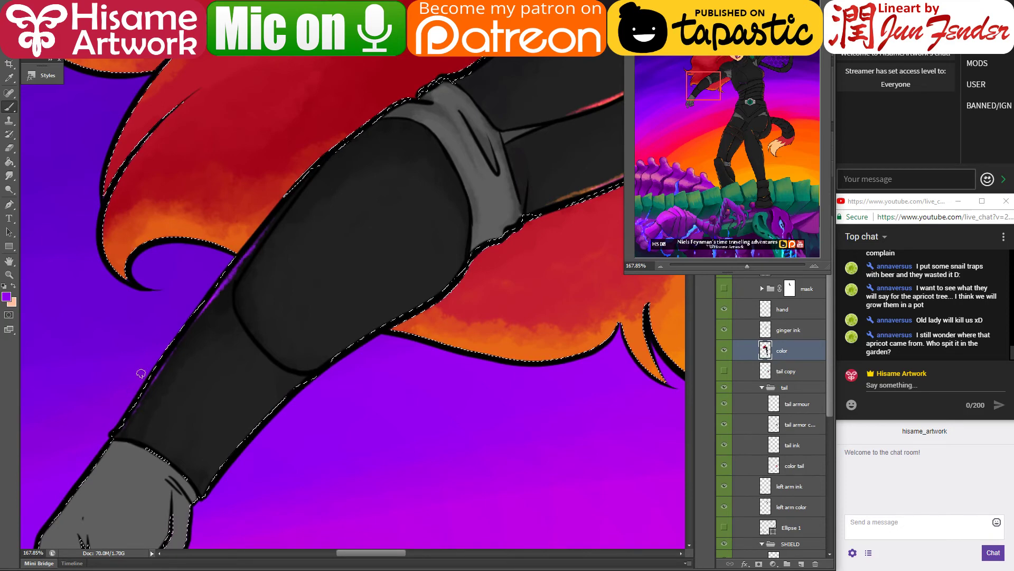
pyautogui.keyDown('alt'); pyautogui.click(489, 331); pyautogui.keyUp('alt')
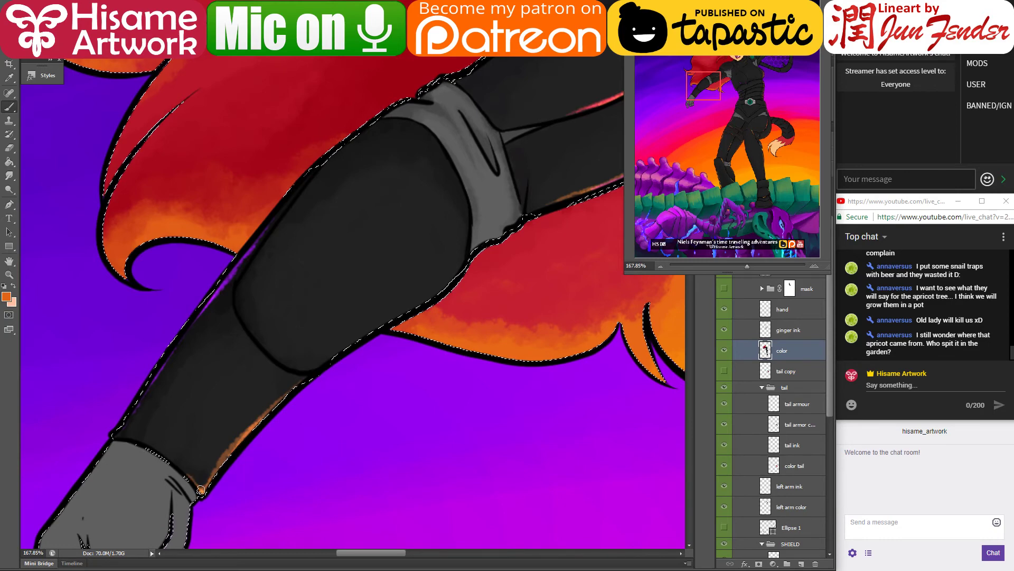
# Step: Sample red and orange from the hair and paint them along the lower edge of the forearm pad and the elbow band
pyautogui.keyDown('alt'); pyautogui.click(485, 284); pyautogui.keyUp('alt')
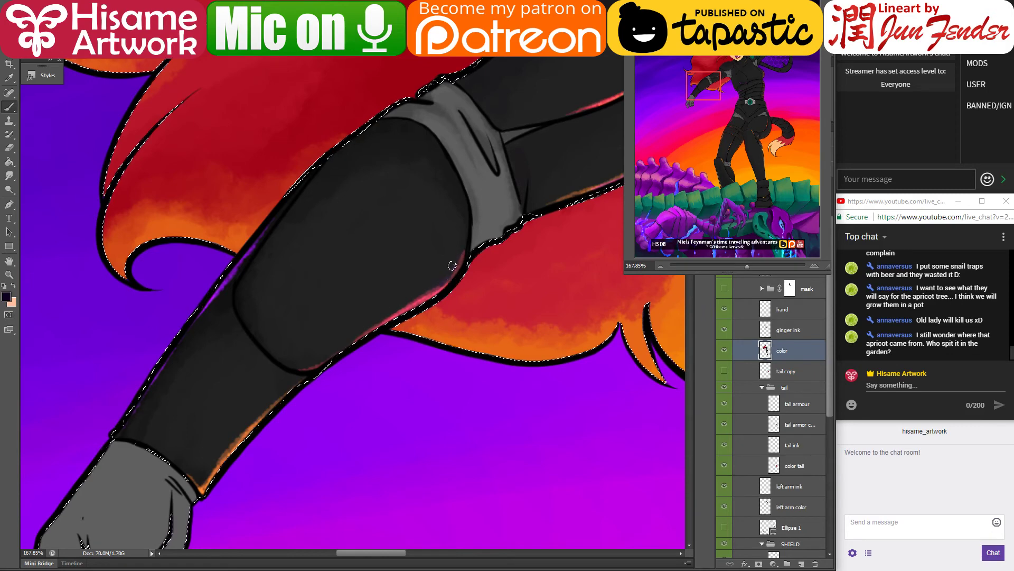
pyautogui.keyDown('alt'); pyautogui.click(454, 332); pyautogui.keyUp('alt')
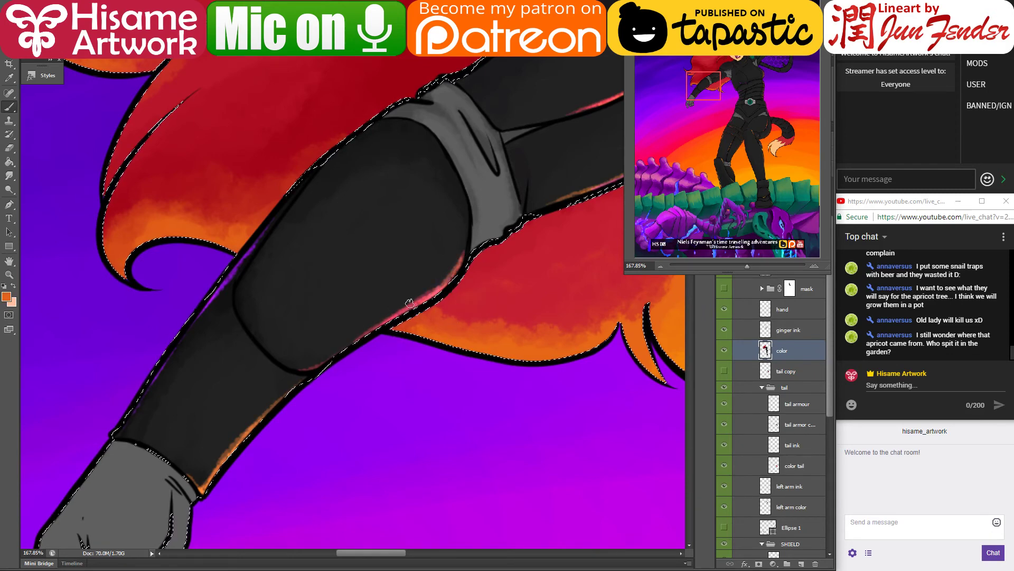
pyautogui.moveTo(497, 242); pyautogui.dragTo(350, 370)
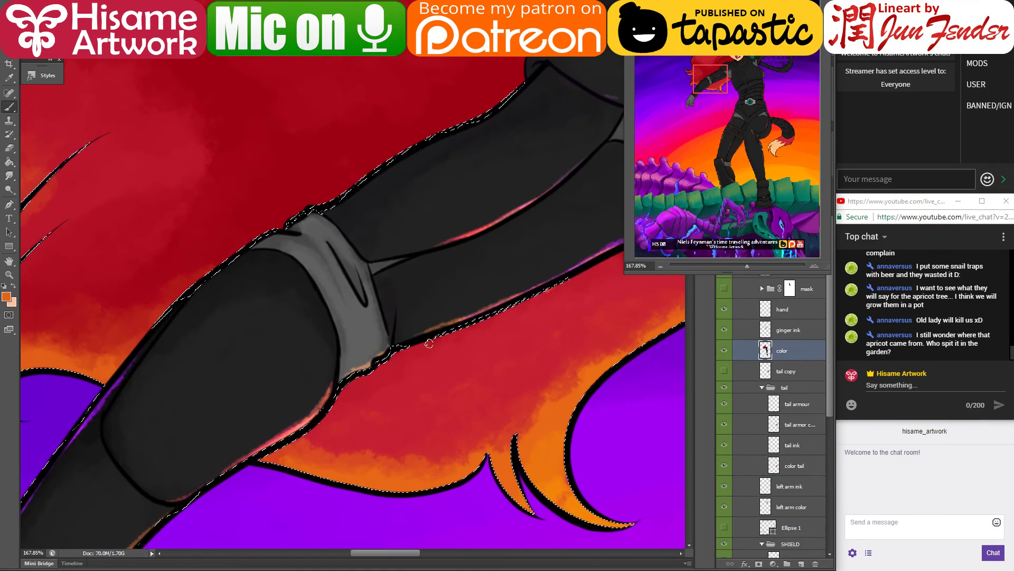
# Step: Clear the selection around the figure and save the illustration
pyautogui.scroll(-8, 429, 344)
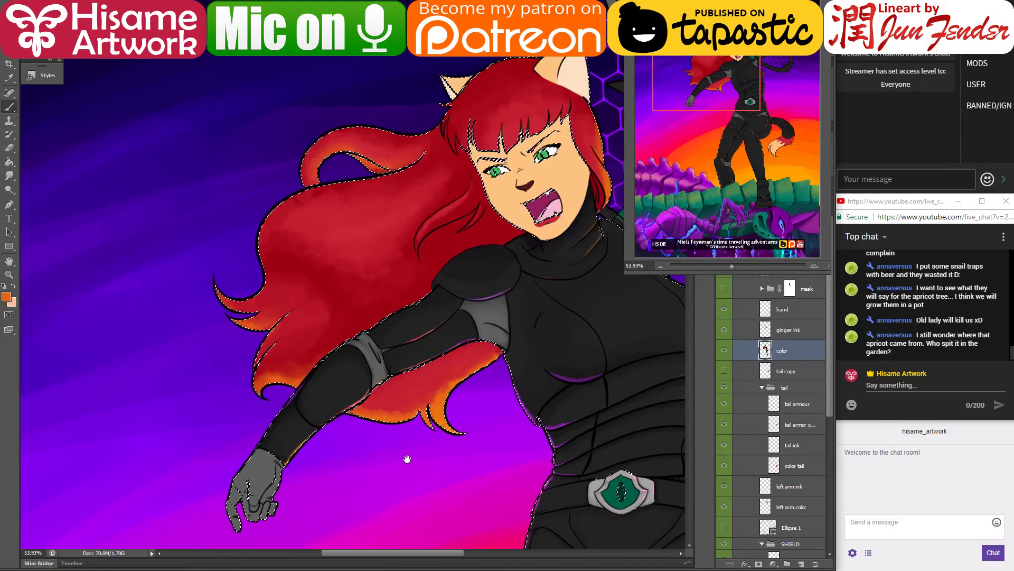
pyautogui.scroll(-5, 407, 396)
pyautogui.hscroll(8, 228, 346)
pyautogui.scroll(2, 229, 346)
pyautogui.hotkey('ctrl', 'd')
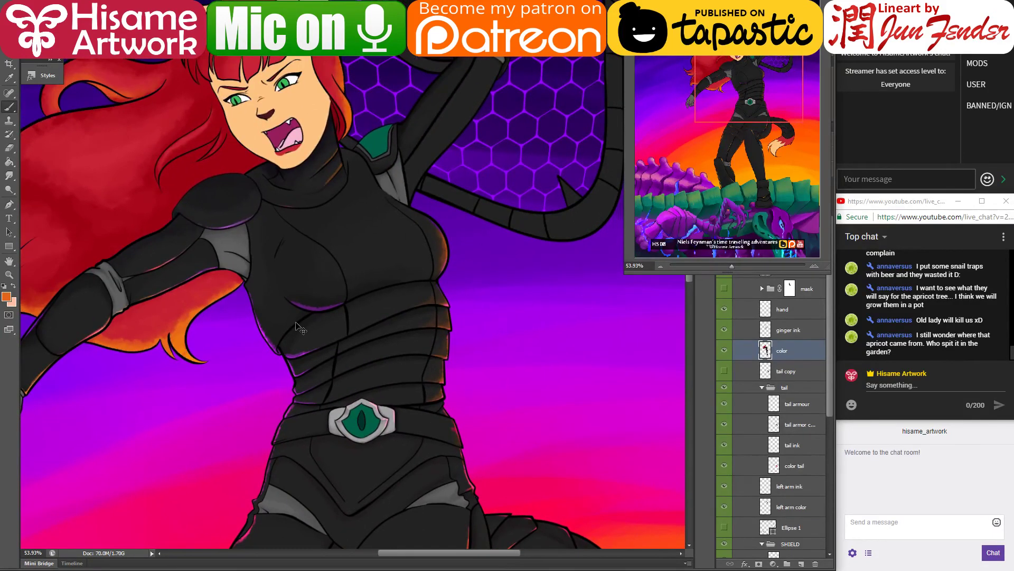
pyautogui.hotkey('ctrl', 's')
pyautogui.scroll(-2, 482, 335)
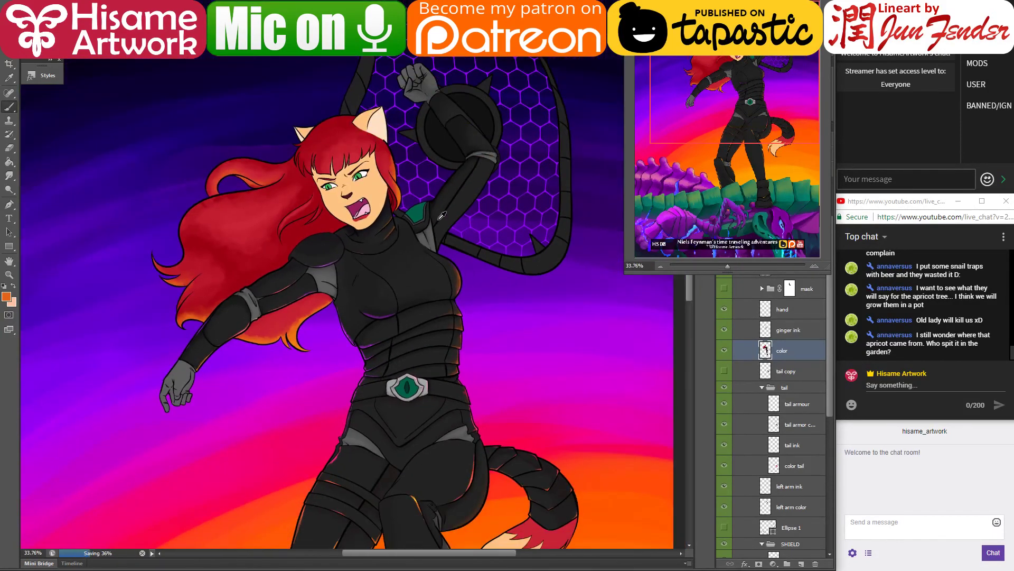
pyautogui.scroll(5, 429, 194)
pyautogui.scroll(1, 499, 164)
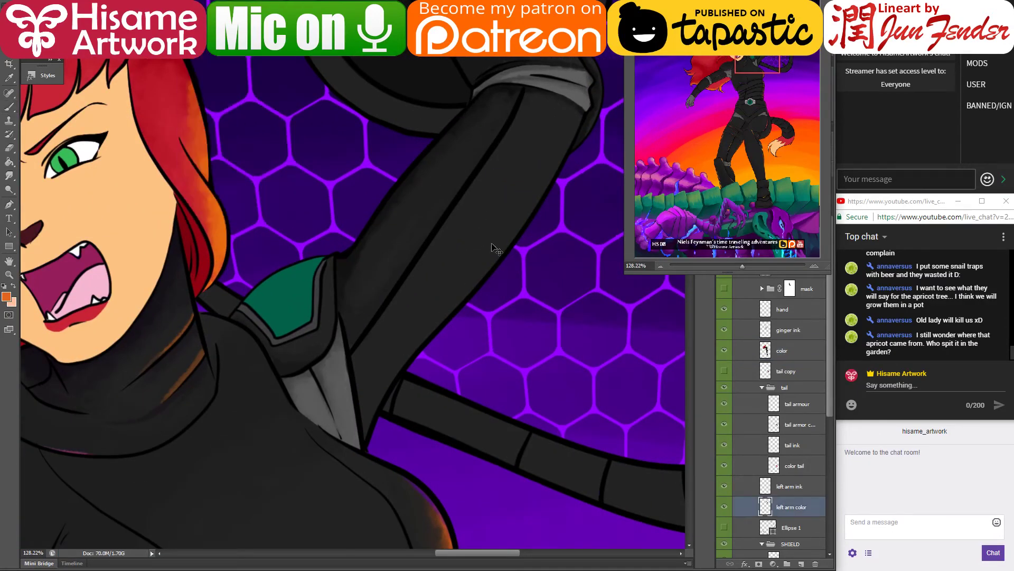
pyautogui.click(772, 501)
pyautogui.keyDown('ctrl'); pyautogui.click(769, 504); pyautogui.keyUp('ctrl')
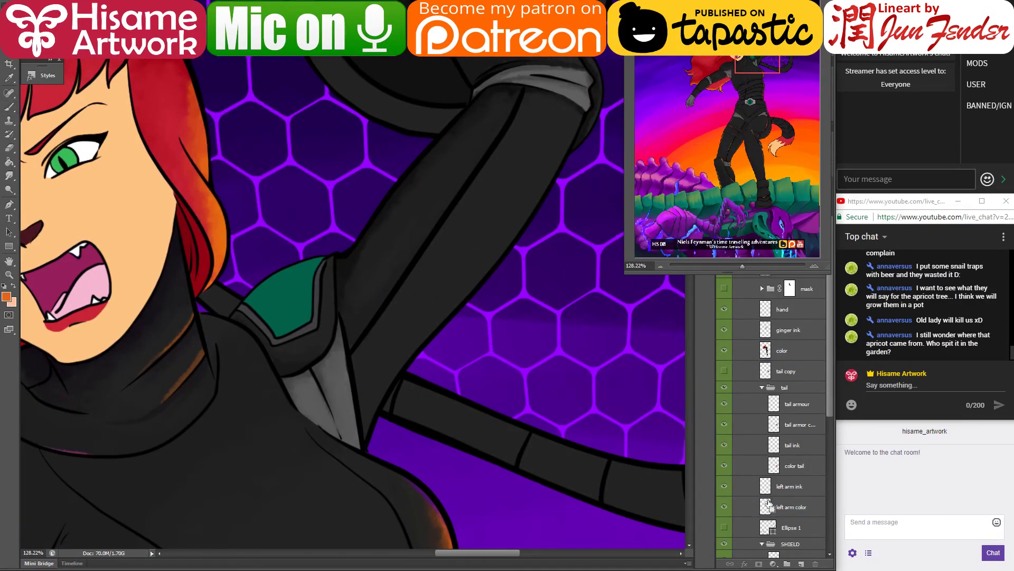
pyautogui.scroll(-5, 496, 361)
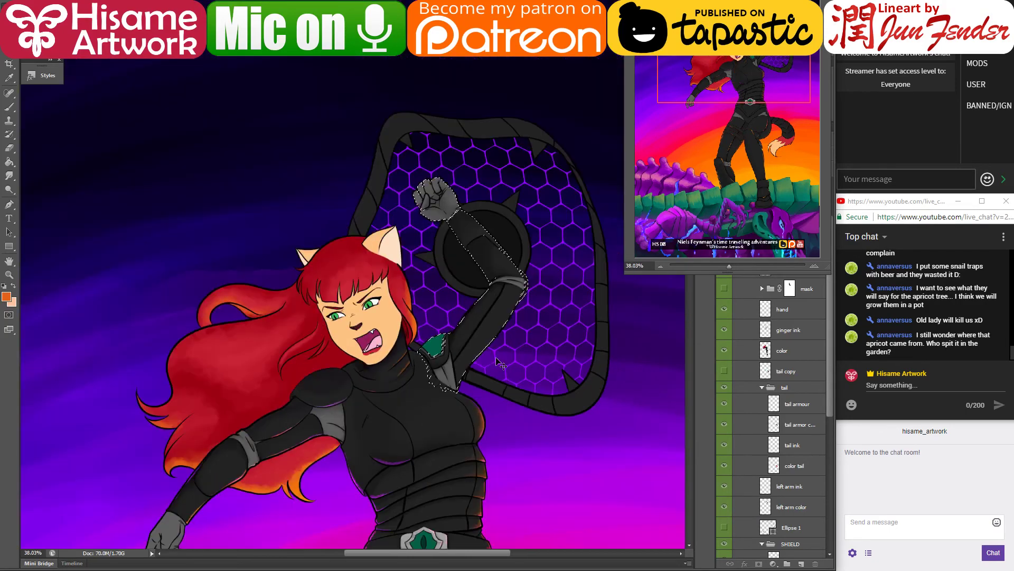
pyautogui.hotkey('ctrl', 'd')
# Step: Add an Outer Glow effect to the shield's hexagon grid layer and set the glow colour to magenta #e400ff
pyautogui.scroll(5, 532, 316)
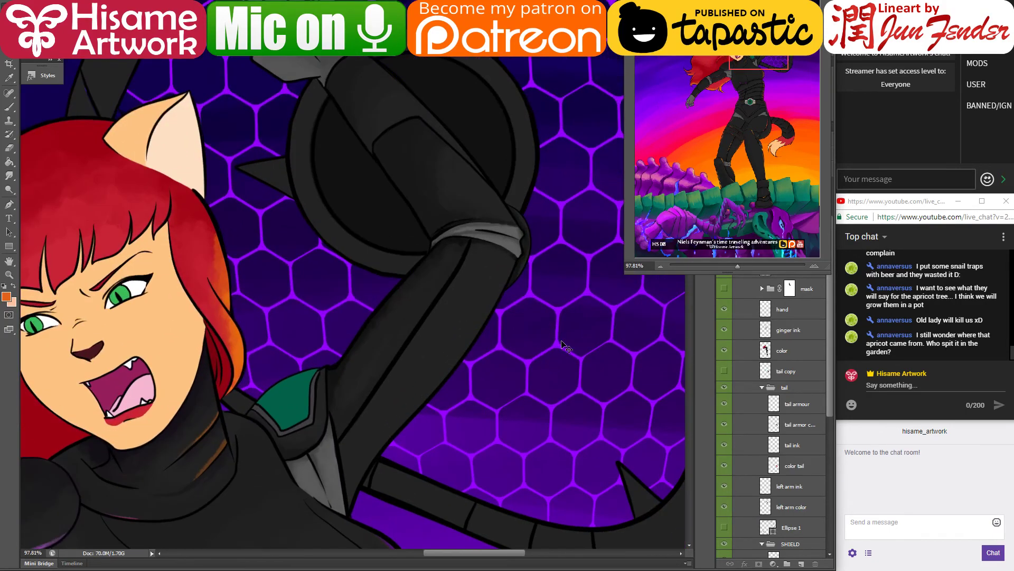
pyautogui.press('h')
pyautogui.moveTo(586, 351)
pyautogui.mouseDown()
pyautogui.moveTo(555, 198)
pyautogui.moveTo(474, 149)
pyautogui.mouseUp()
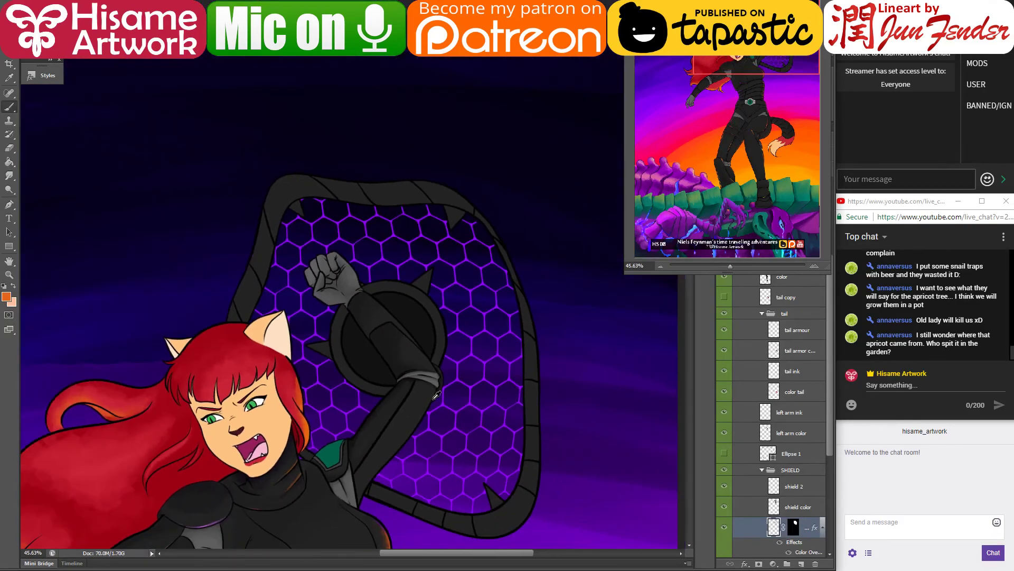
pyautogui.moveTo(546, 459); pyautogui.dragTo(520, 380)
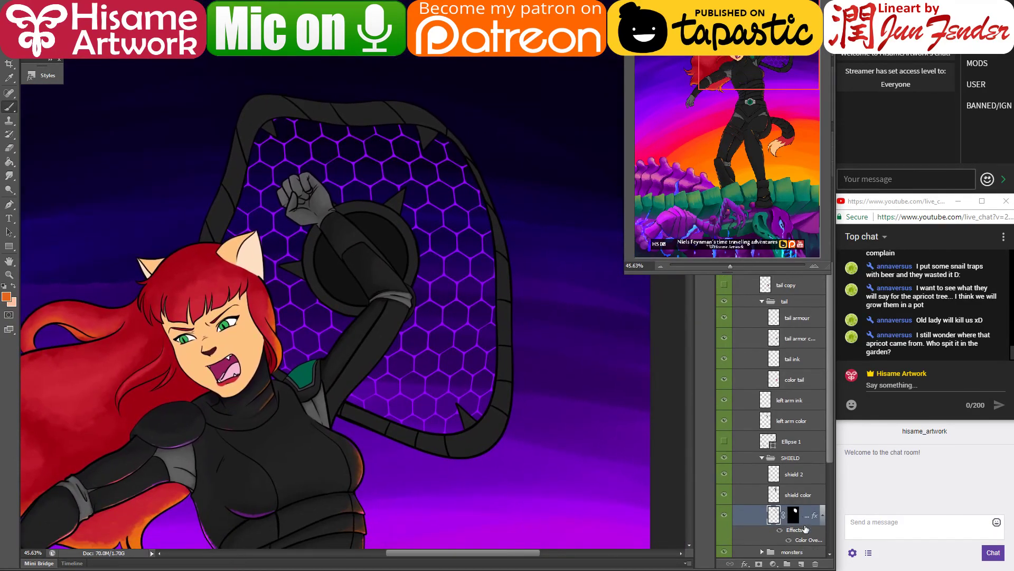
pyautogui.scroll(-3, 812, 490)
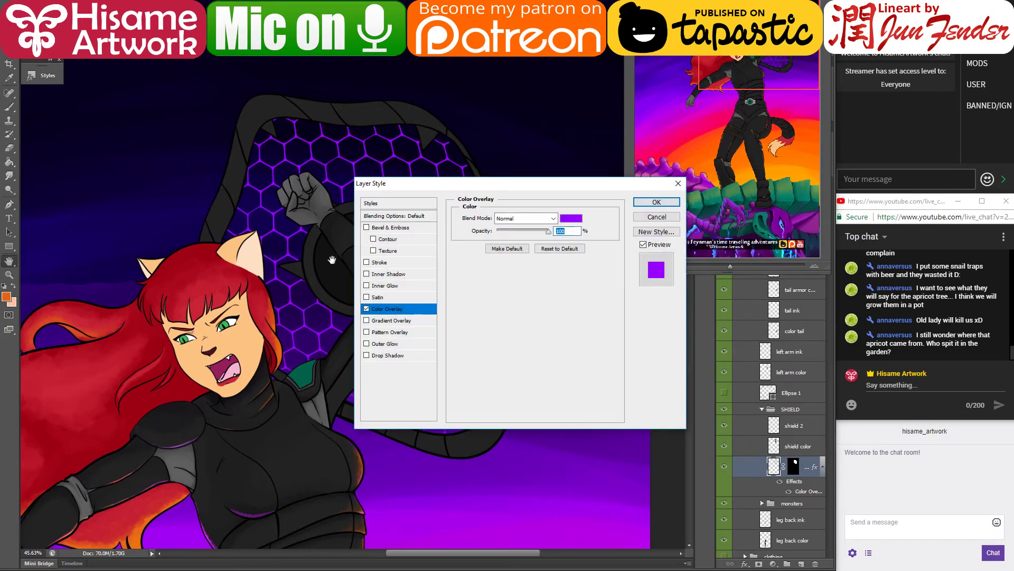
pyautogui.click(385, 344)
pyautogui.moveTo(477, 184); pyautogui.dragTo(586, 251)
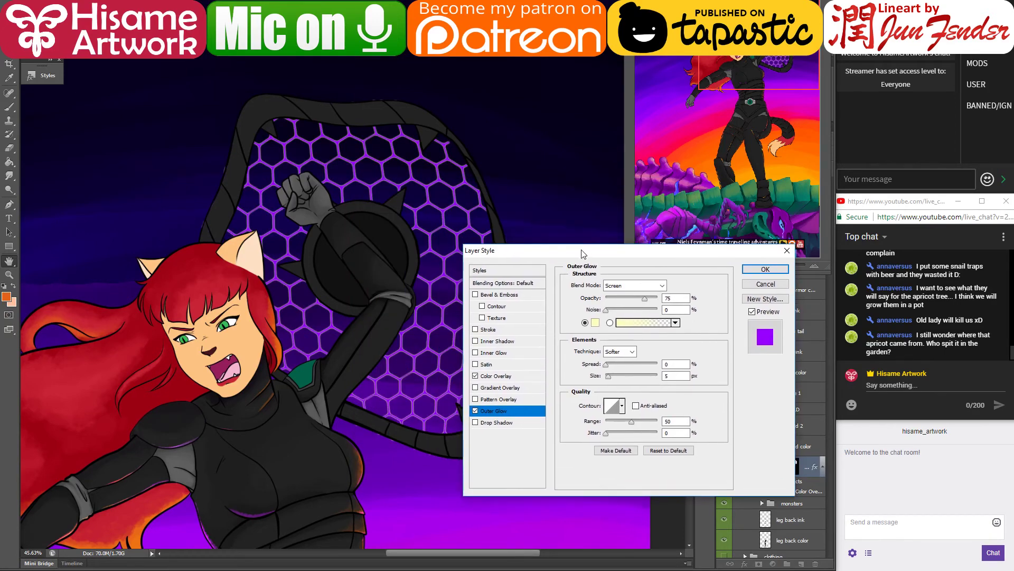
pyautogui.click(595, 322)
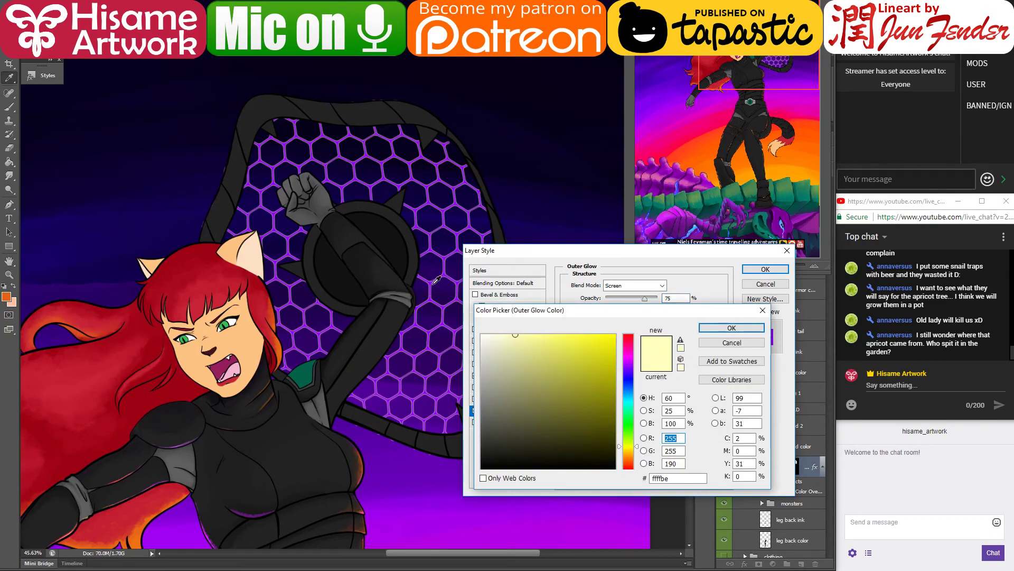
pyautogui.click(409, 513)
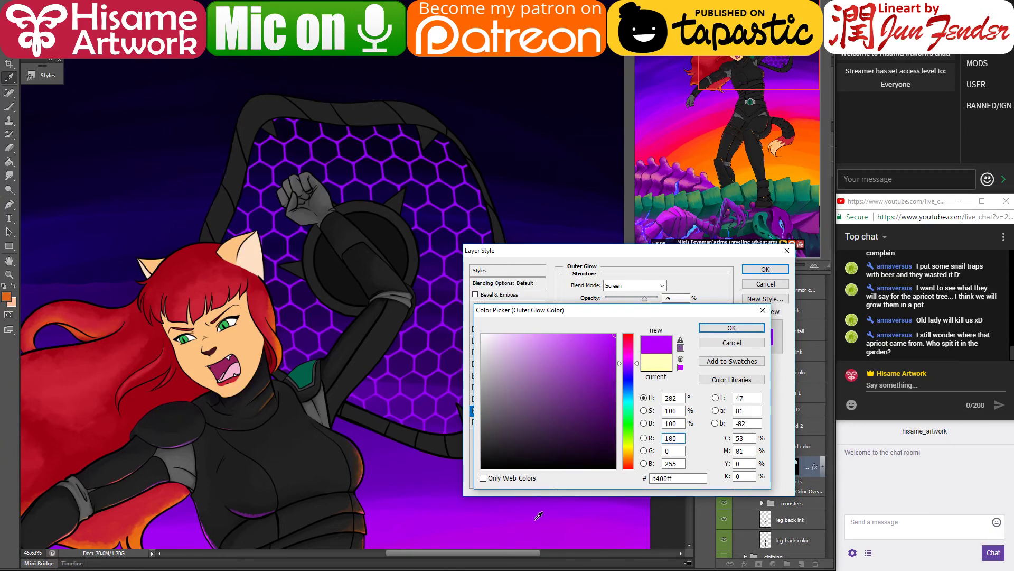
pyautogui.moveTo(621, 364); pyautogui.dragTo(628, 359)
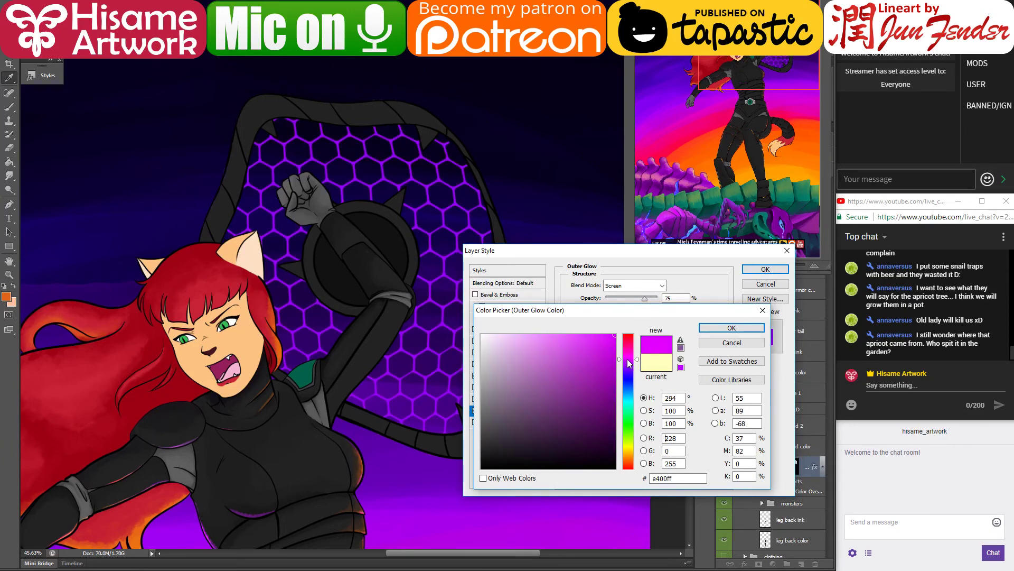
pyautogui.click(720, 329)
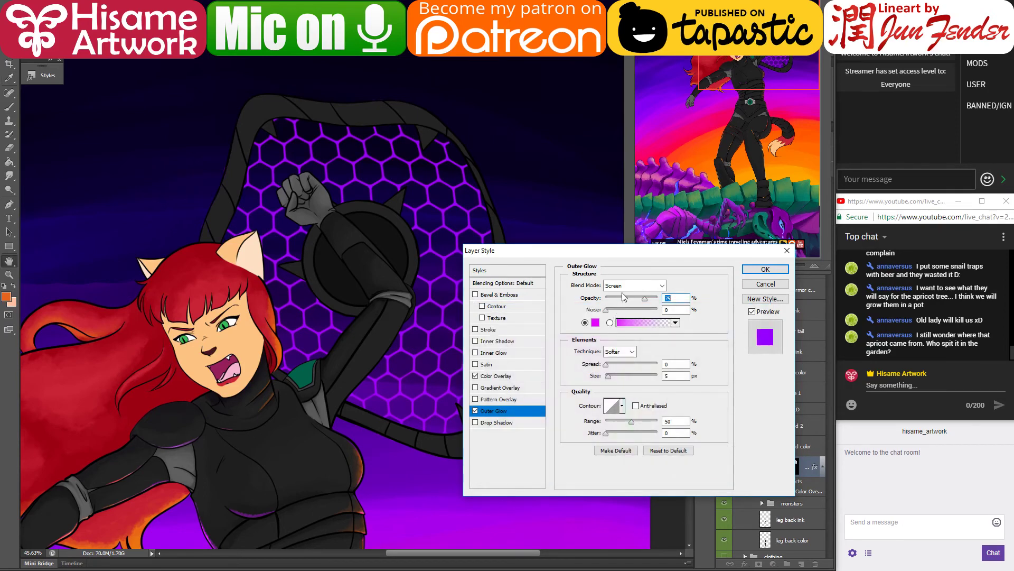
# Step: Set the hexagon grid's Outer Glow to Linear Dodge (Add) blending with a size of 24 px
pyautogui.click(634, 285)
pyautogui.click(631, 381)
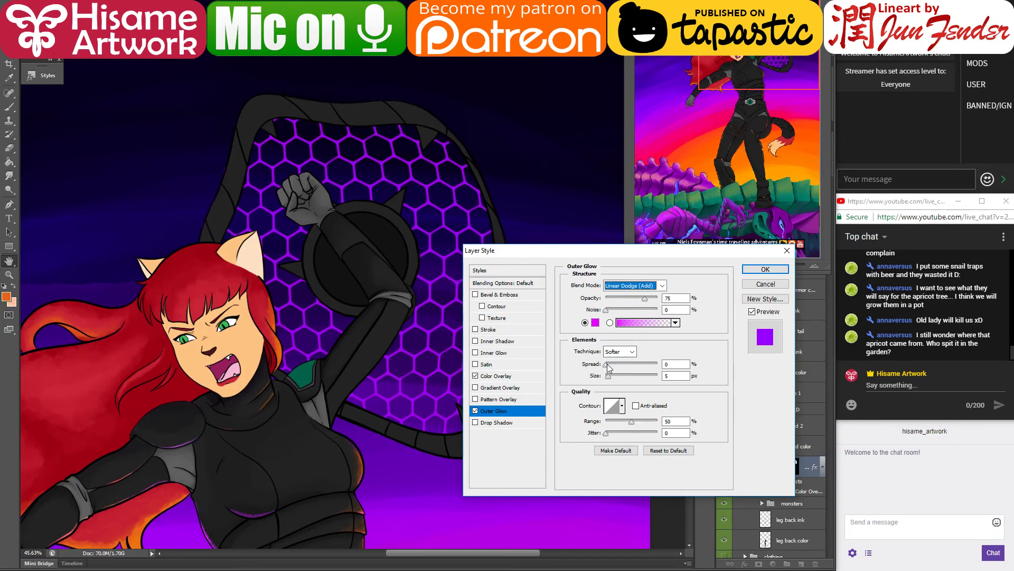
pyautogui.moveTo(608, 365)
pyautogui.mouseDown()
pyautogui.moveTo(621, 377)
pyautogui.moveTo(594, 372)
pyautogui.mouseUp()
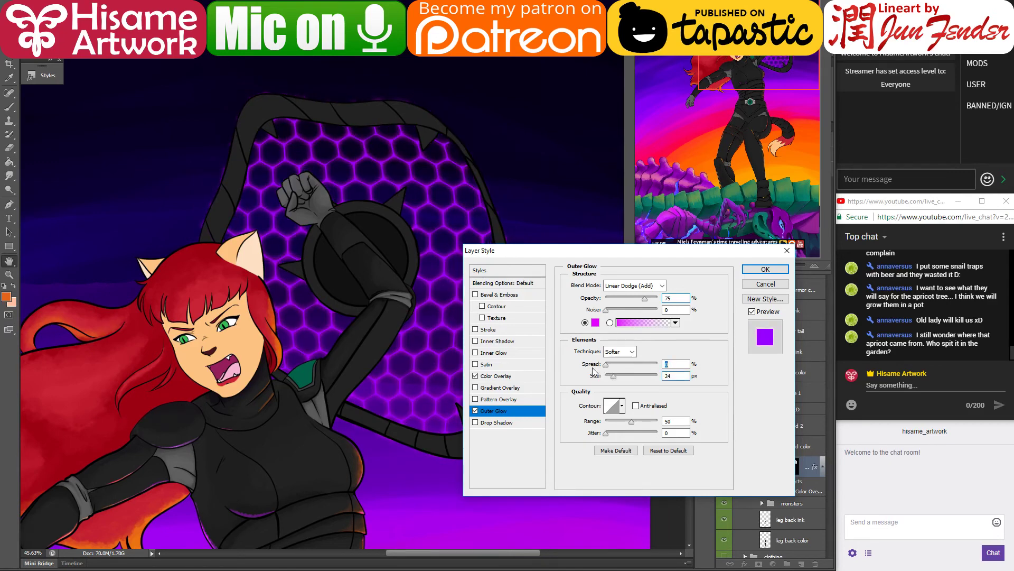
pyautogui.click(756, 272)
# Step: Apply the layer mask of the shield's hexagon grid layer permanently
pyautogui.moveTo(403, 264); pyautogui.dragTo(540, 324)
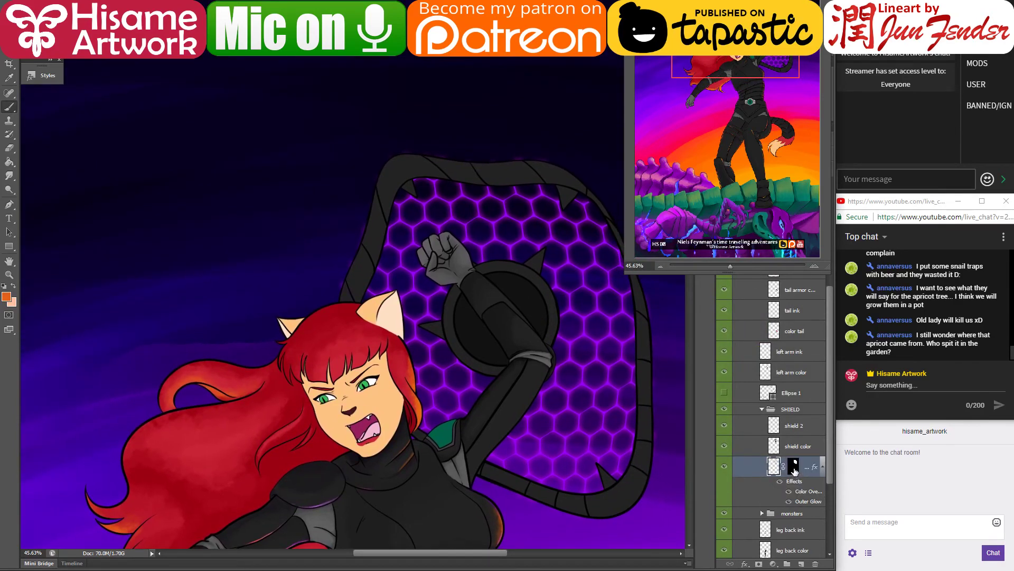
pyautogui.click(794, 465)
pyautogui.press('d')
pyautogui.rightClick(795, 469)
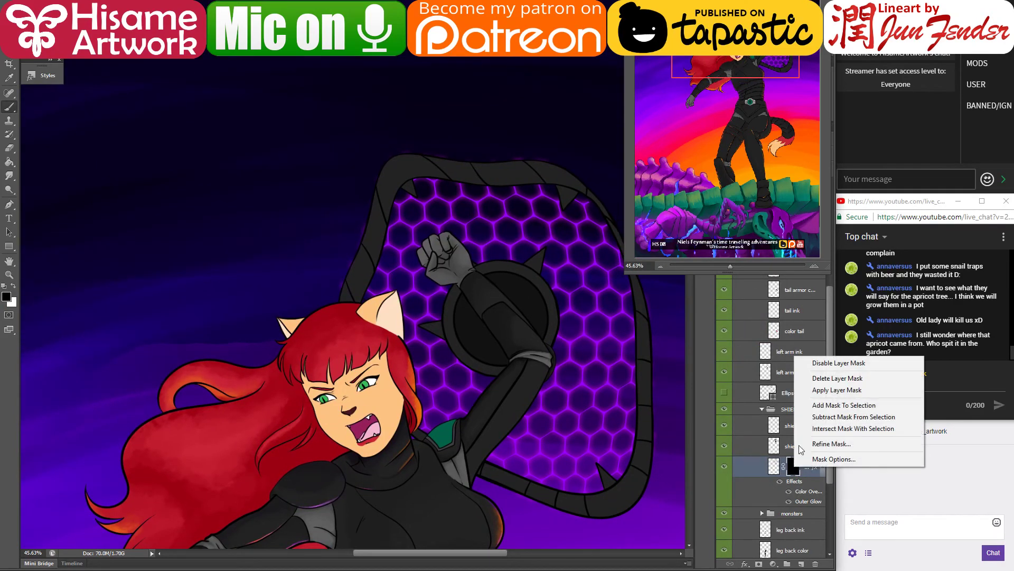
pyautogui.click(827, 389)
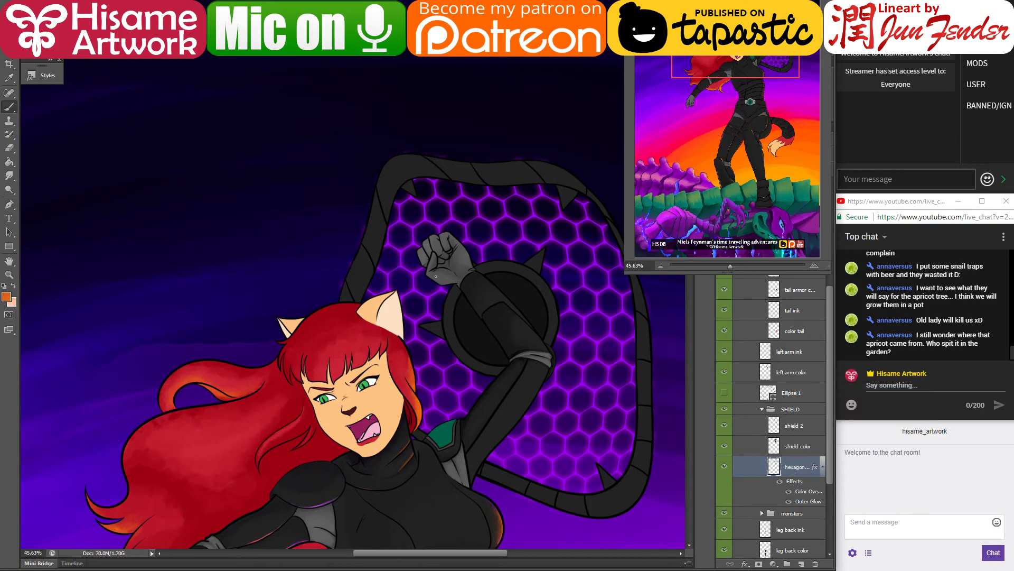
# Step: Erase the stray hexagon glow outside the shield's frame with an enlarged eraser and save the illustration
pyautogui.scroll(4, 365, 201)
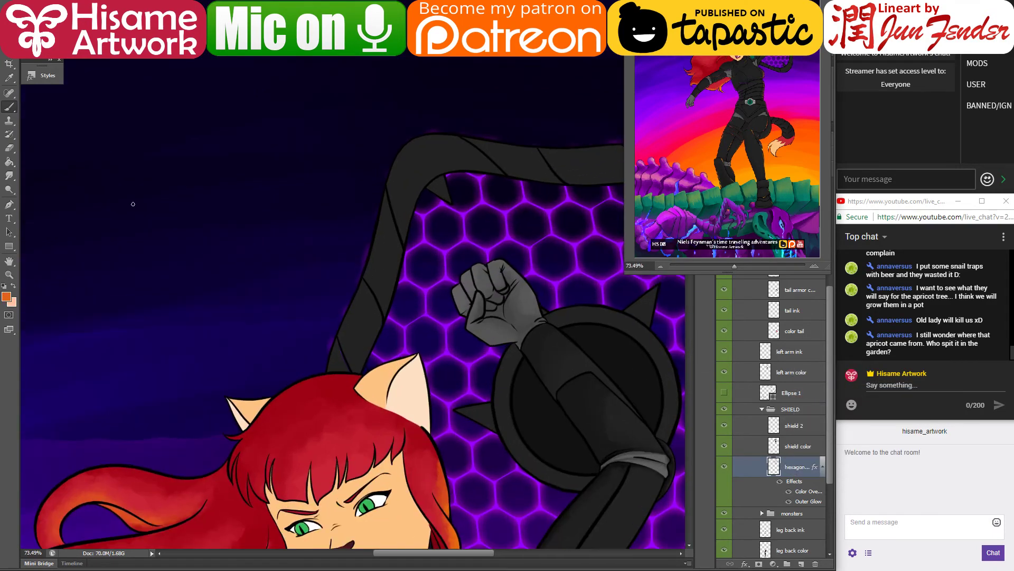
pyautogui.click(9, 147)
pyautogui.press(']')
pyautogui.press(']')
pyautogui.press(']')
pyautogui.press(']')
pyautogui.press(']')
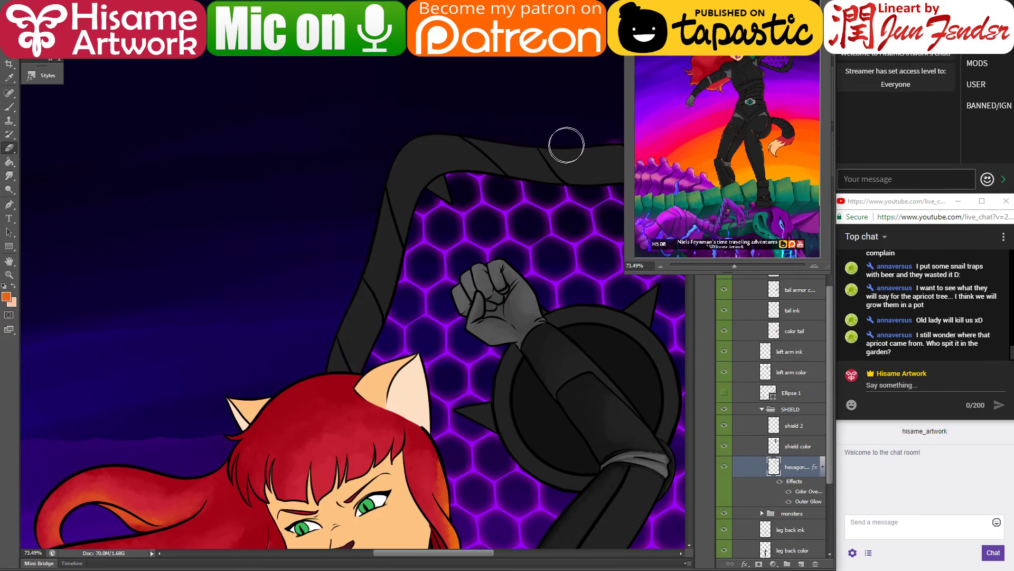
pyautogui.moveTo(567, 145); pyautogui.dragTo(200, 179)
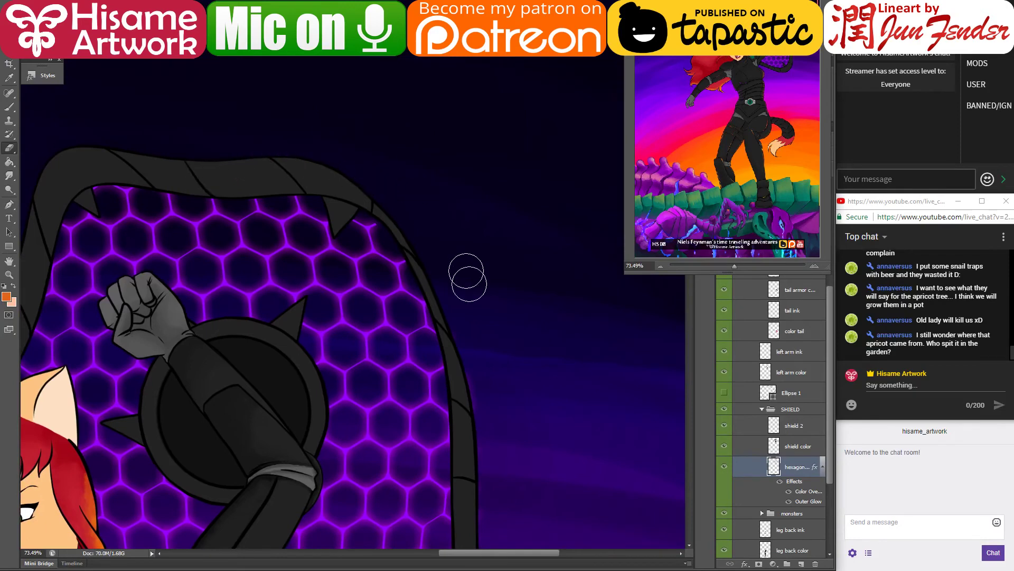
pyautogui.scroll(-5, 423, 346)
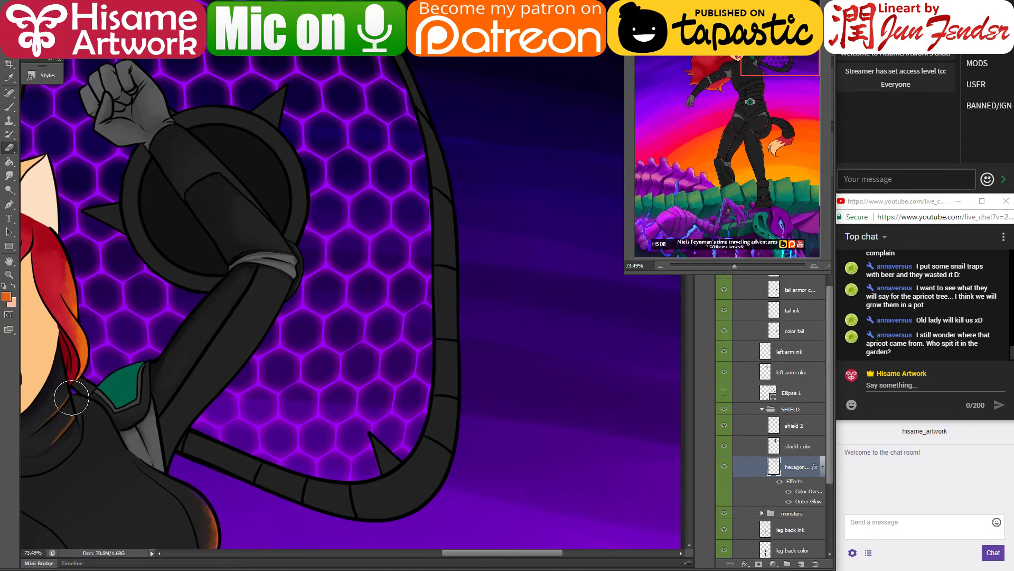
pyautogui.moveTo(71, 397); pyautogui.dragTo(475, 440)
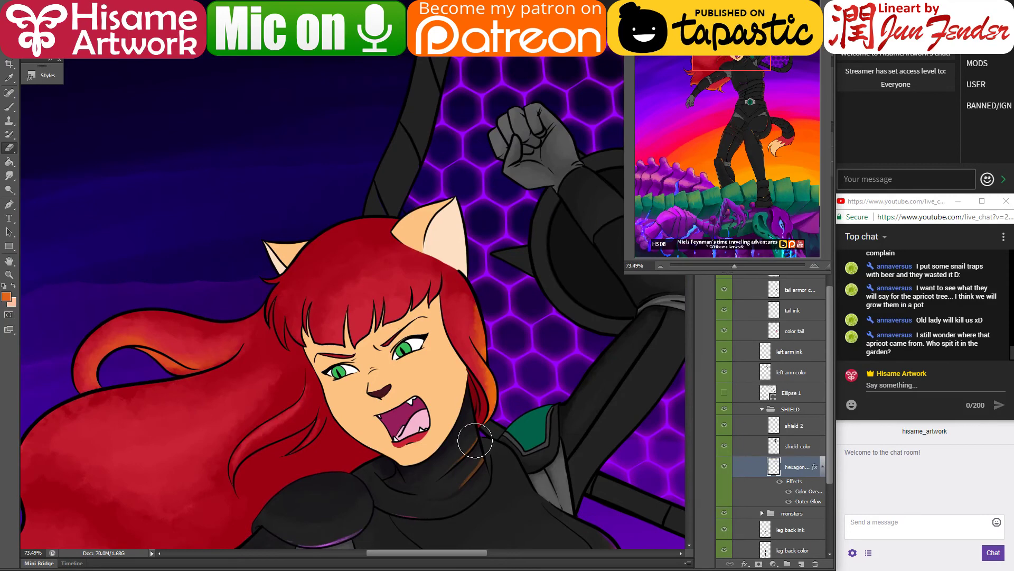
pyautogui.scroll(-5, 475, 440)
pyautogui.moveTo(564, 427); pyautogui.dragTo(510, 299)
pyautogui.hotkey('ctrl', 's')
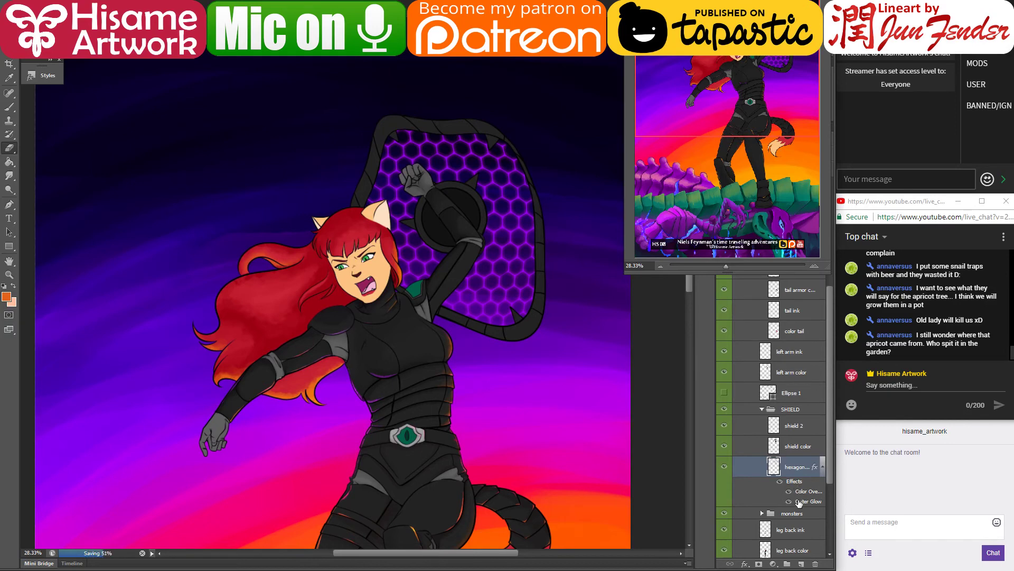
# Step: Hide the hexagon grid's Outer Glow effect, and duplicate the layer with the copy set to Linear Dodge (Add) blending
pyautogui.click(789, 504)
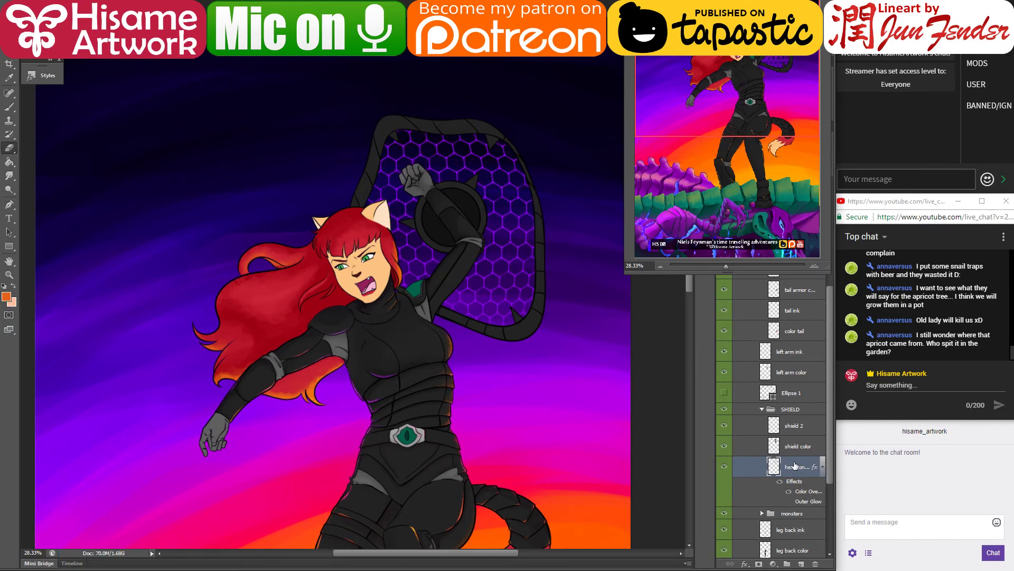
pyautogui.hotkey('ctrl', 'j')
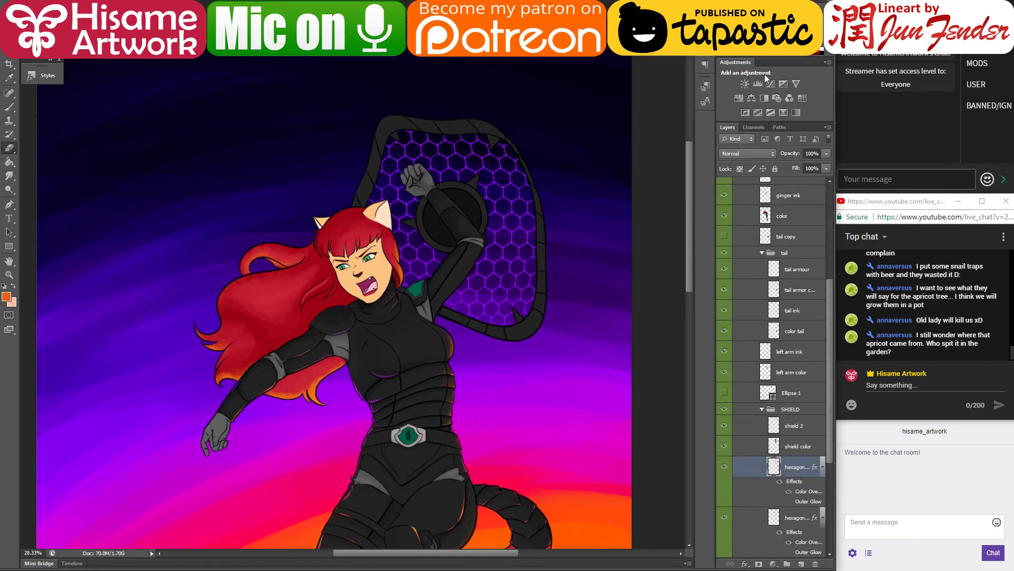
pyautogui.click(746, 153)
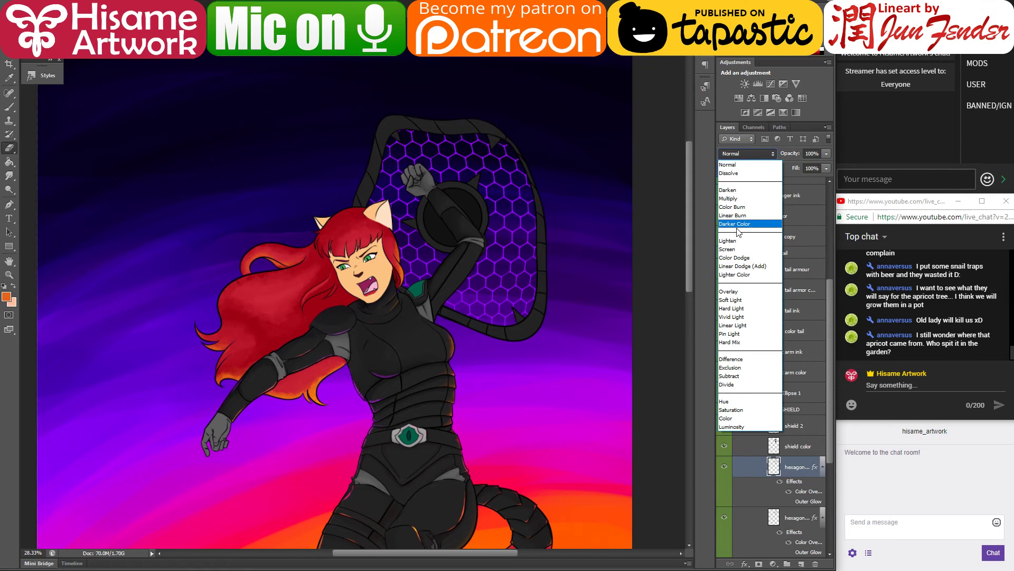
pyautogui.click(736, 266)
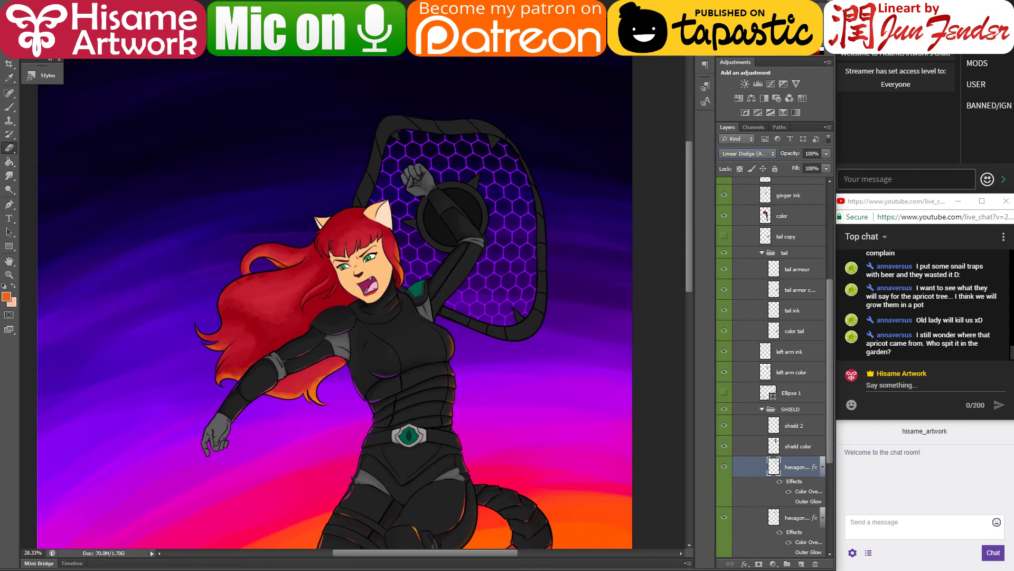
# Step: Apply a Gaussian Blur to the duplicated hexagon layer and compare the shield with and without it
pyautogui.click(164, 1)
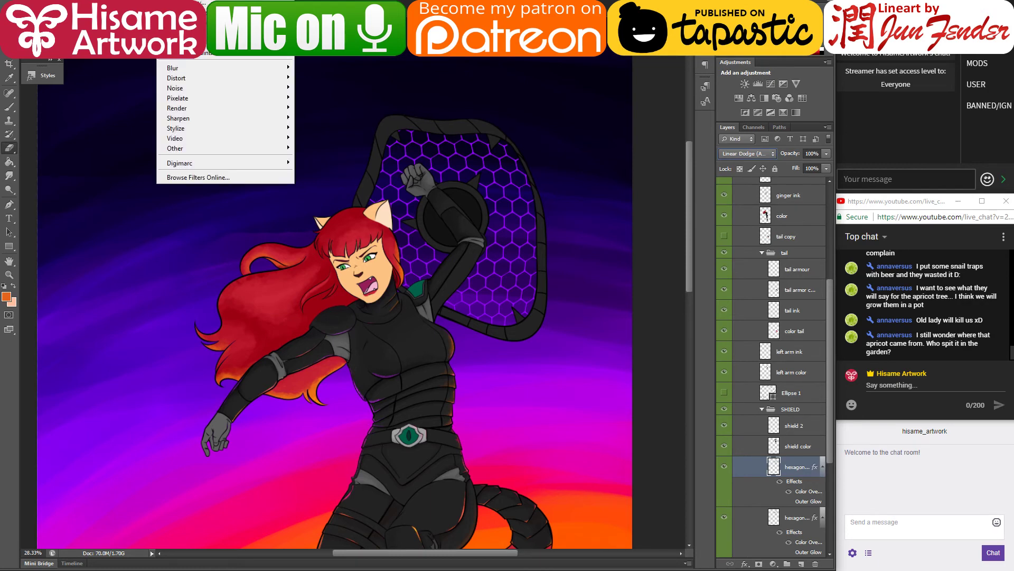
pyautogui.moveTo(180, 78)
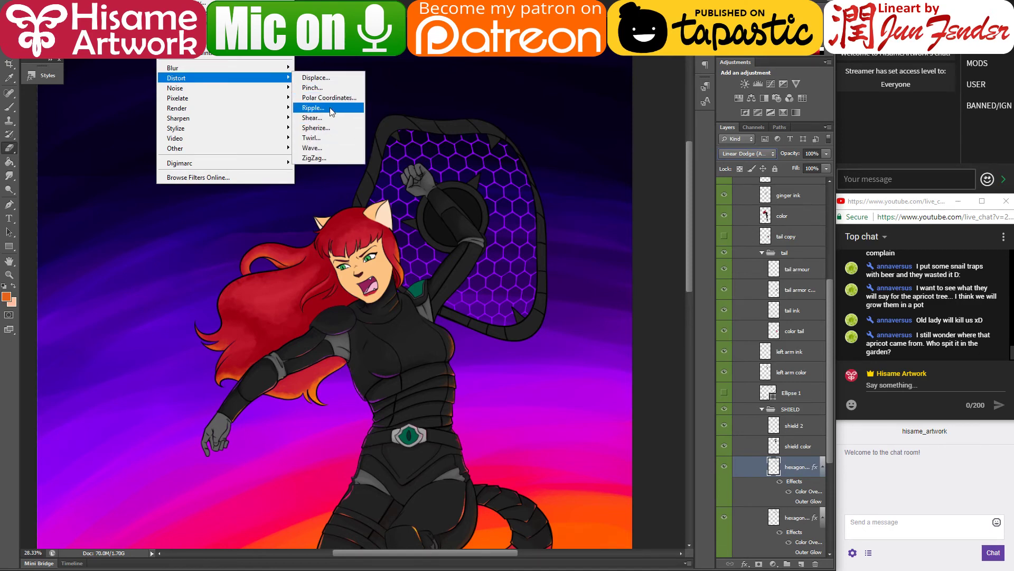
pyautogui.moveTo(288, 68)
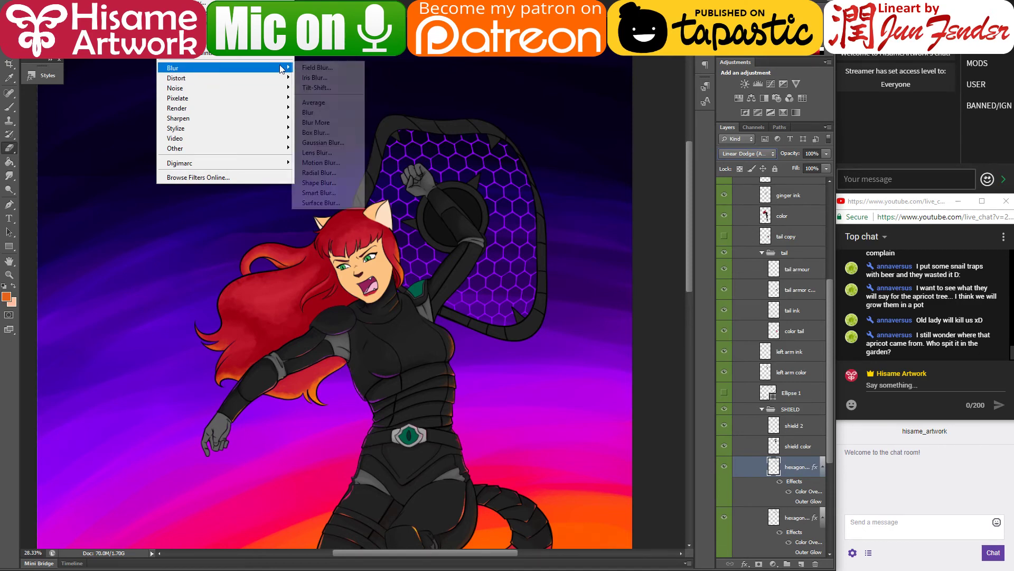
pyautogui.click(321, 142)
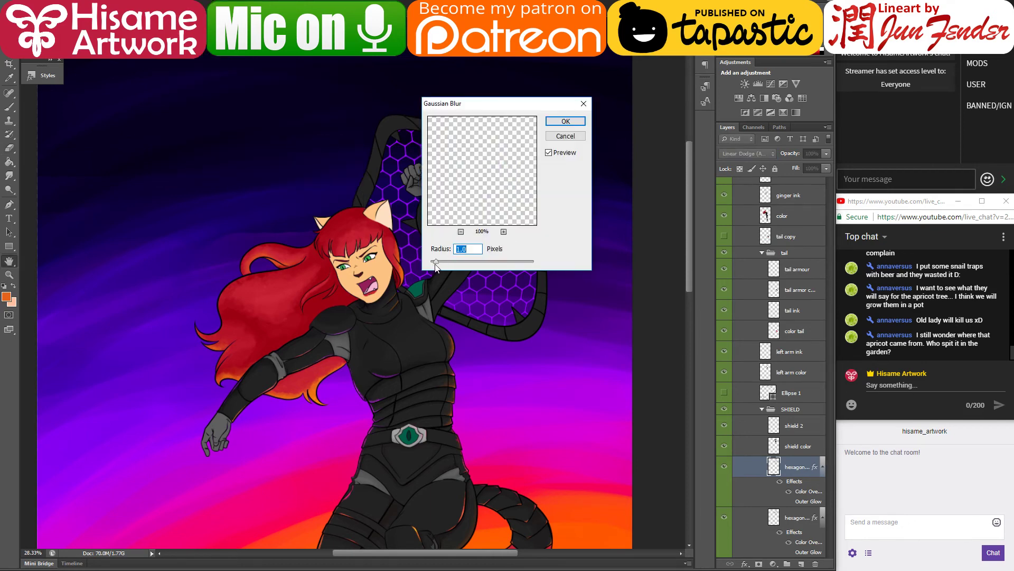
pyautogui.moveTo(436, 266); pyautogui.dragTo(486, 265)
pyautogui.click(566, 121)
pyautogui.click(725, 466)
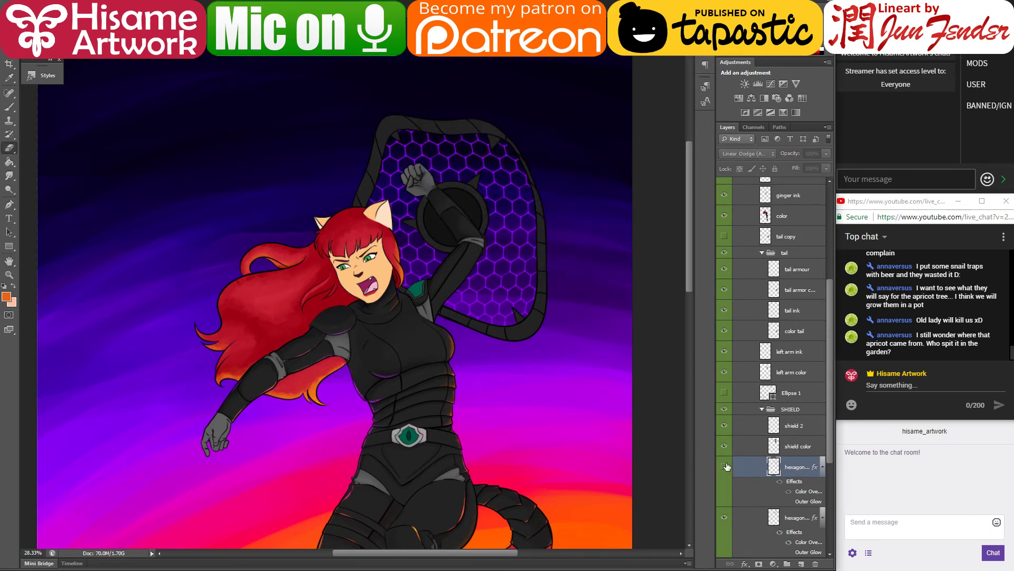
pyautogui.click(725, 466)
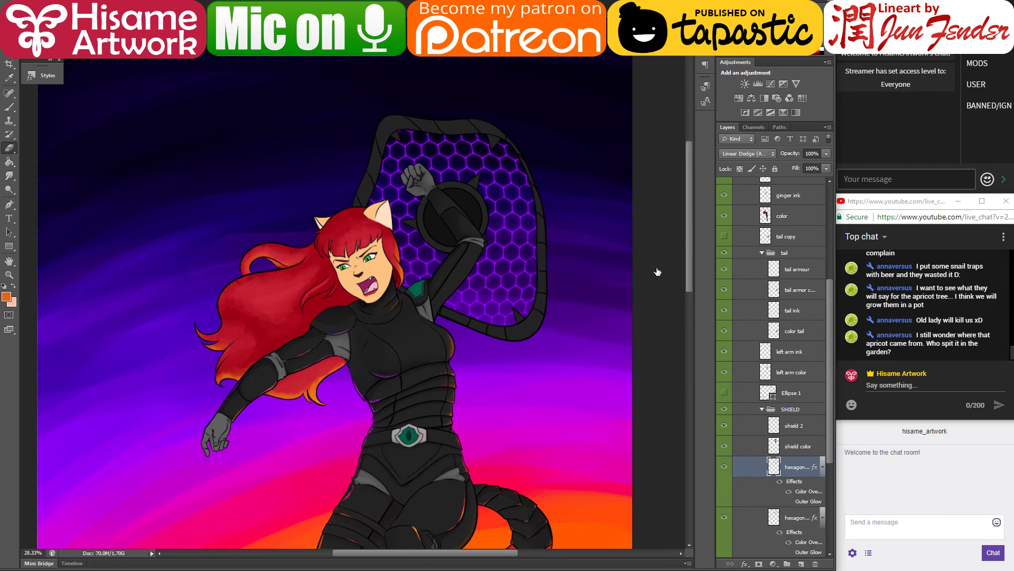
# Step: Change the Color Overlay of the duplicated hexagon layer from the Linear Dodge copy to a bright cyan
pyautogui.doubleClick(805, 492)
pyautogui.moveTo(639, 254); pyautogui.dragTo(761, 228)
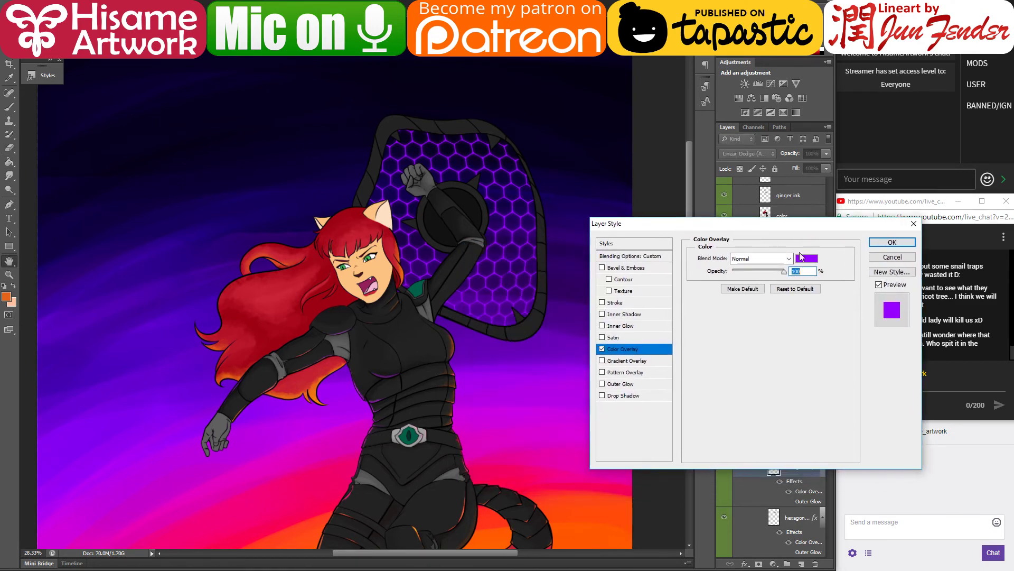
pyautogui.click(807, 258)
pyautogui.click(564, 505)
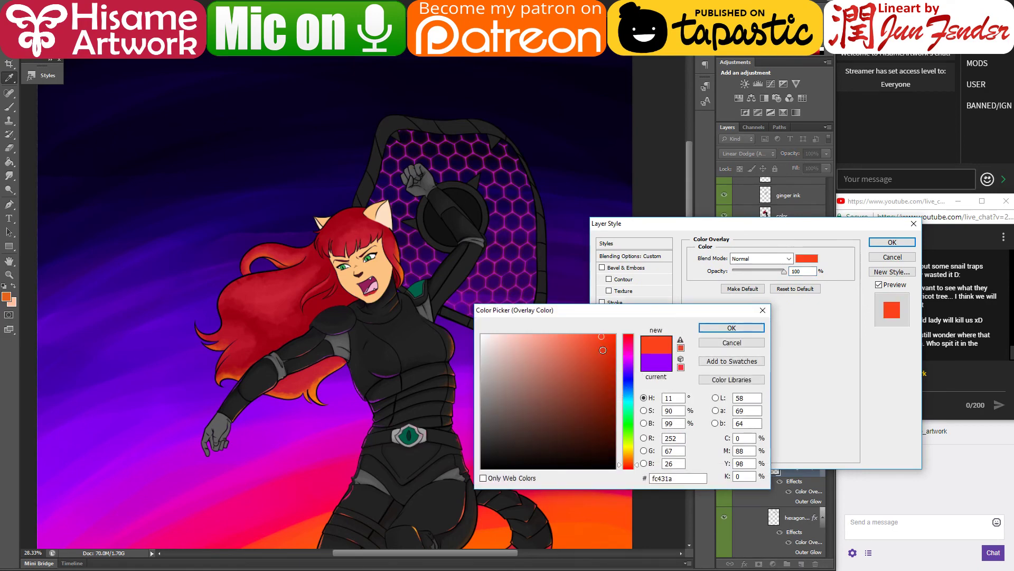
pyautogui.click(631, 351)
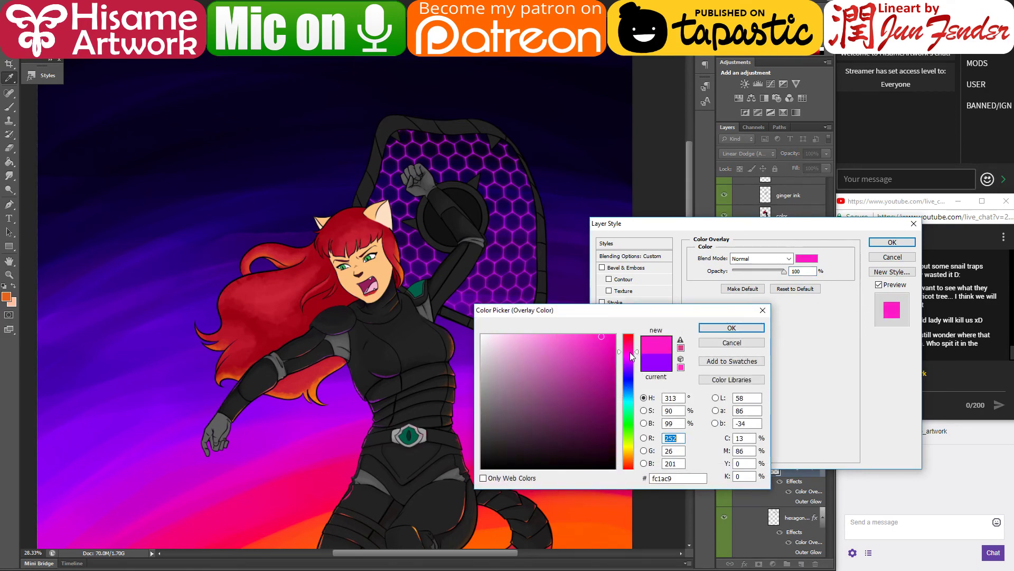
pyautogui.click(615, 335)
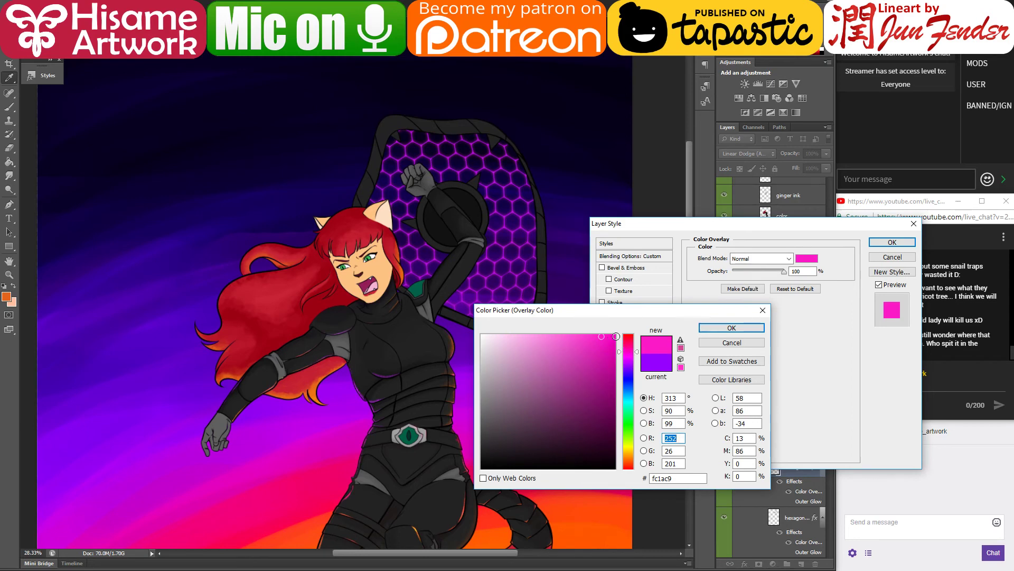
pyautogui.click(639, 365)
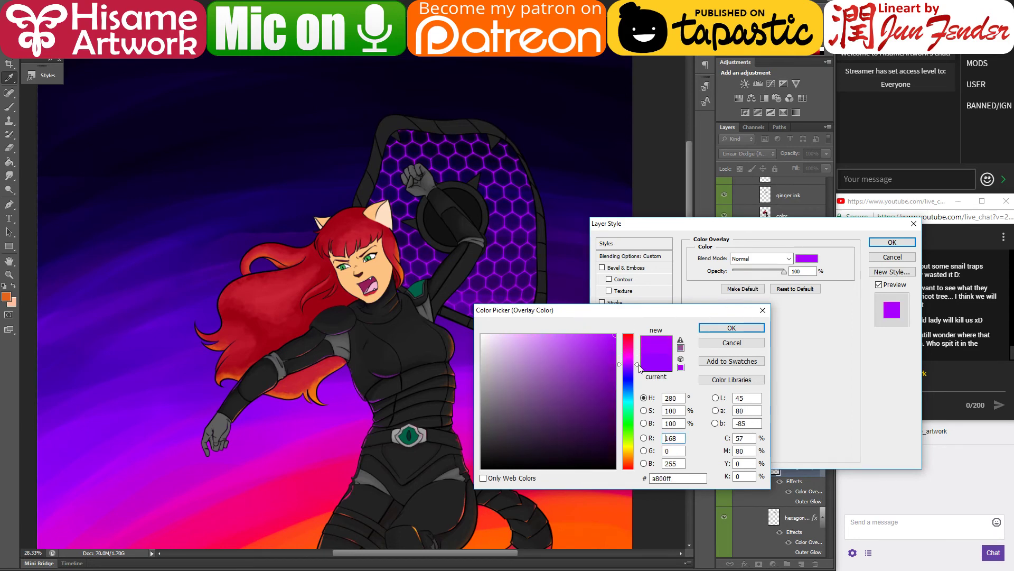
pyautogui.moveTo(638, 365); pyautogui.dragTo(635, 403)
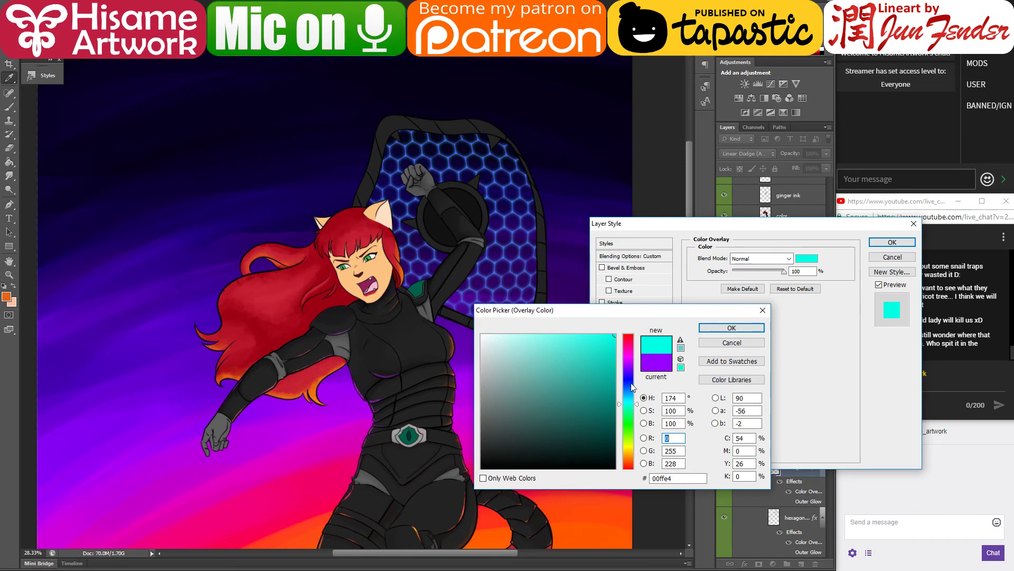
pyautogui.click(732, 328)
pyautogui.click(893, 242)
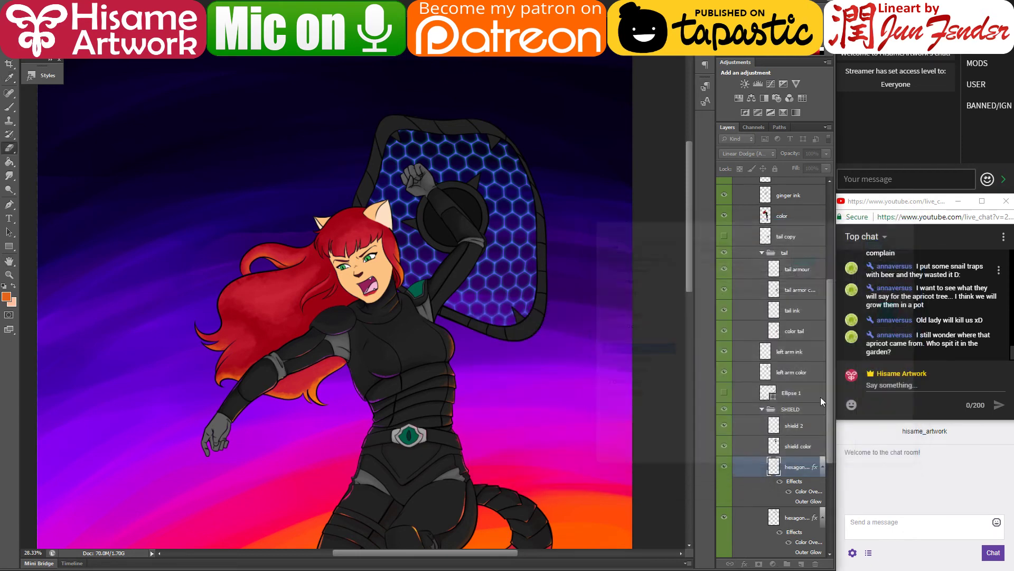
# Step: Check the Color Overlay colour of the original hexagon layer below the copy, leaving it as is
pyautogui.scroll(-3, 803, 460)
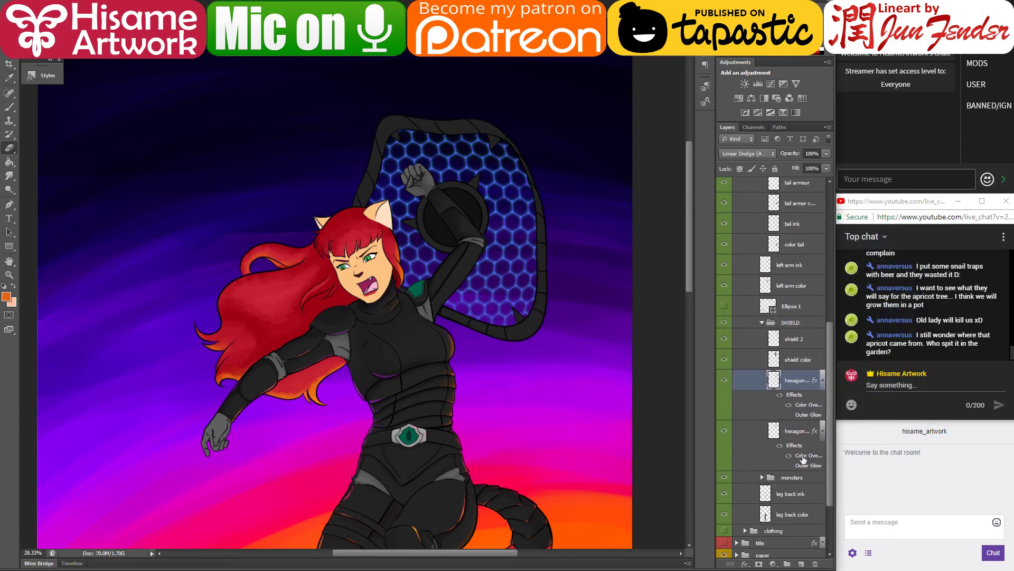
pyautogui.click(803, 458)
pyautogui.doubleClick(808, 455)
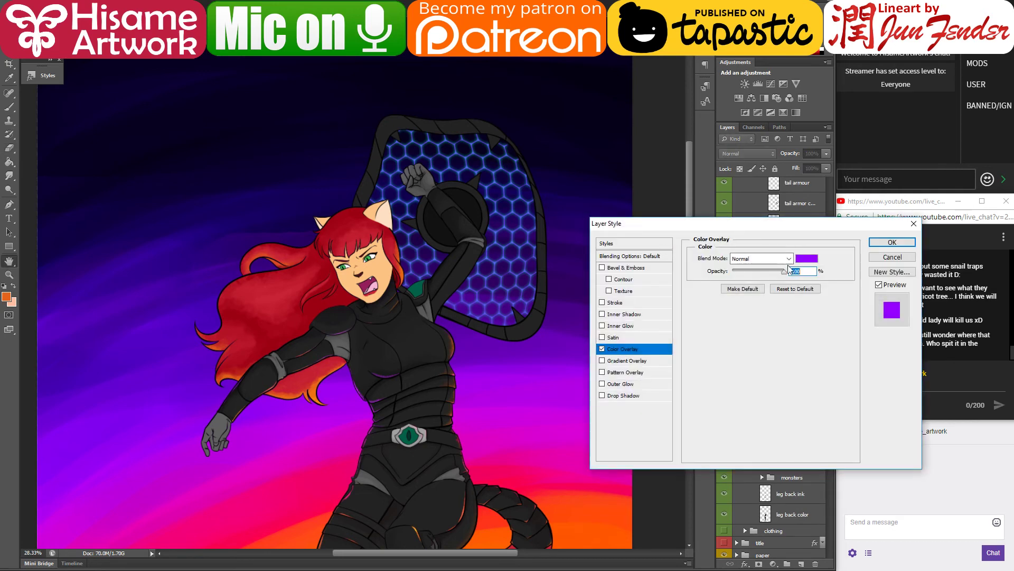
pyautogui.click(811, 262)
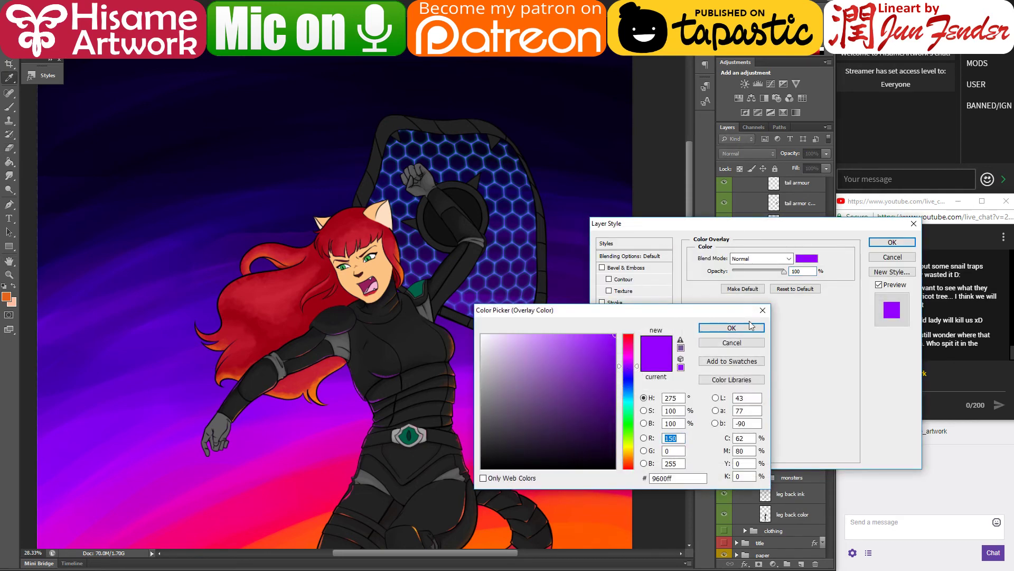
pyautogui.click(731, 342)
pyautogui.click(892, 243)
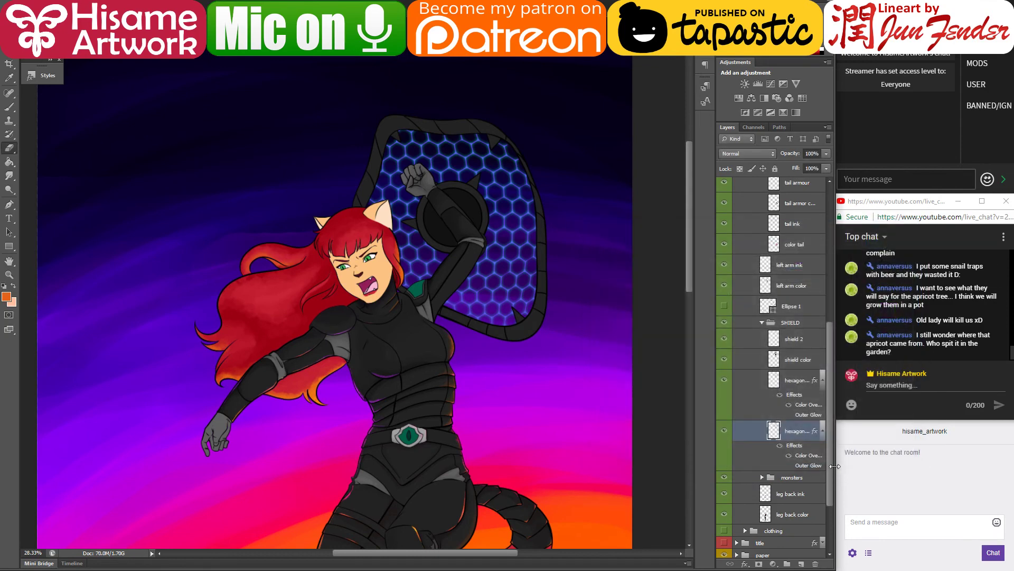
# Step: Delete the duplicated hexagon layer that uses Linear Dodge (Add) blending
pyautogui.hotkey('alt', ']')
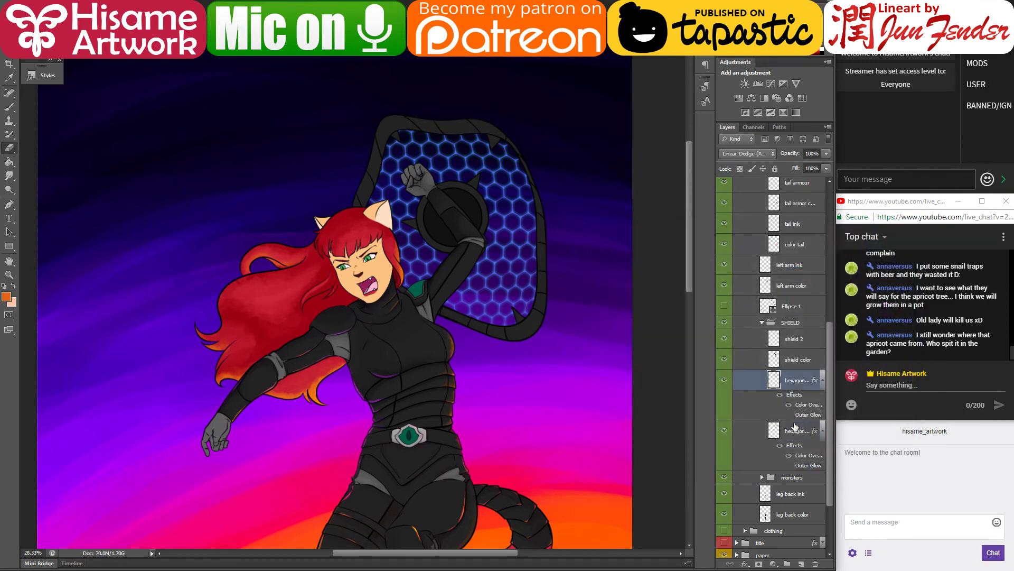
pyautogui.click(780, 396)
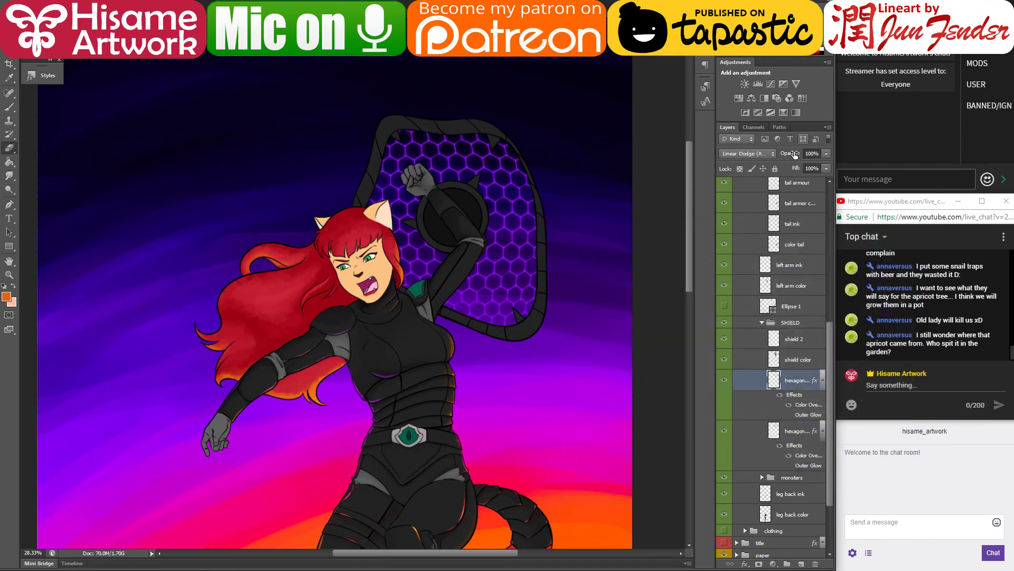
pyautogui.click(816, 563)
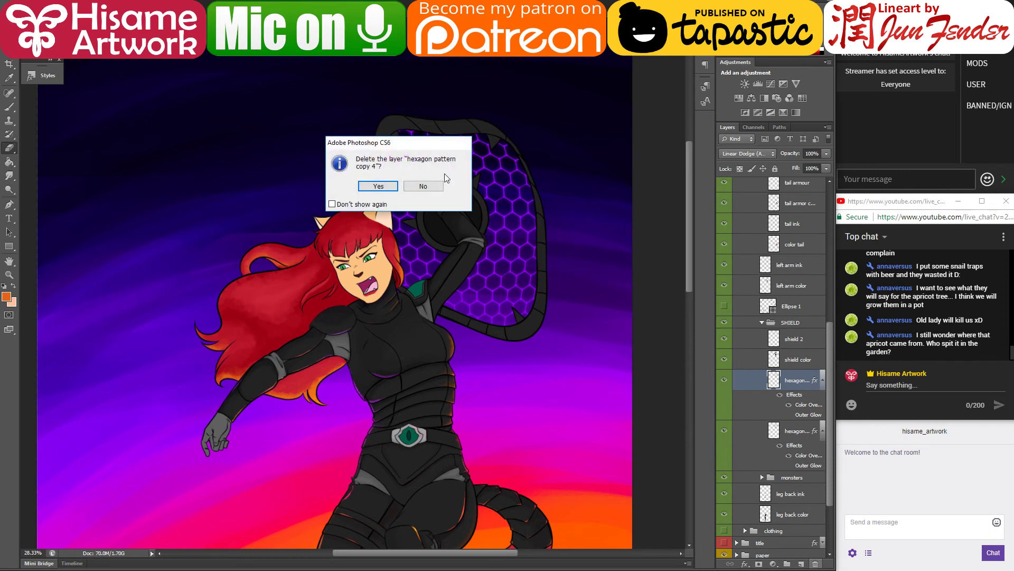
pyautogui.click(389, 188)
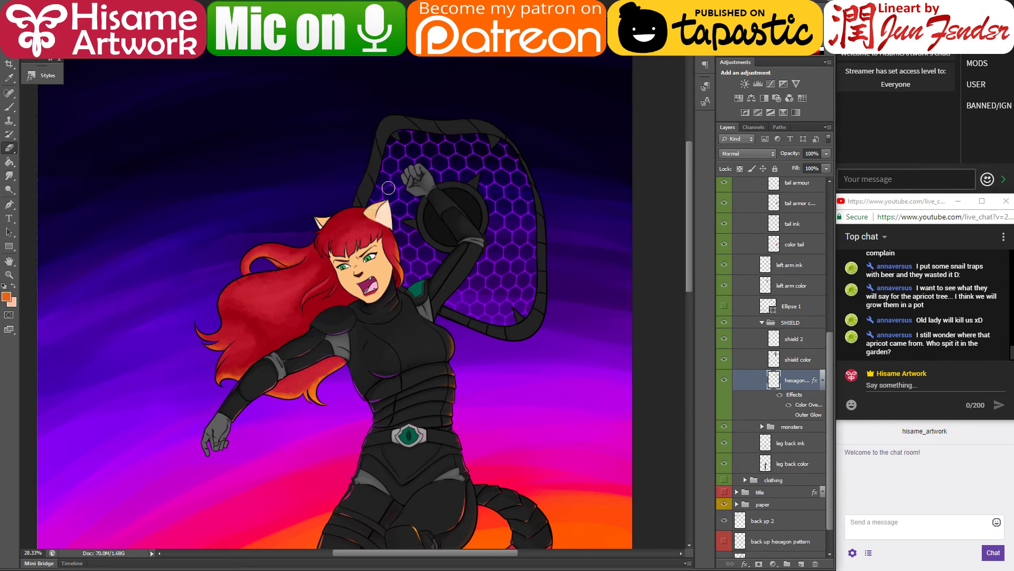
# Step: Show the remaining hexagon layer's Outer Glow effect again and save the illustration
pyautogui.click(789, 415)
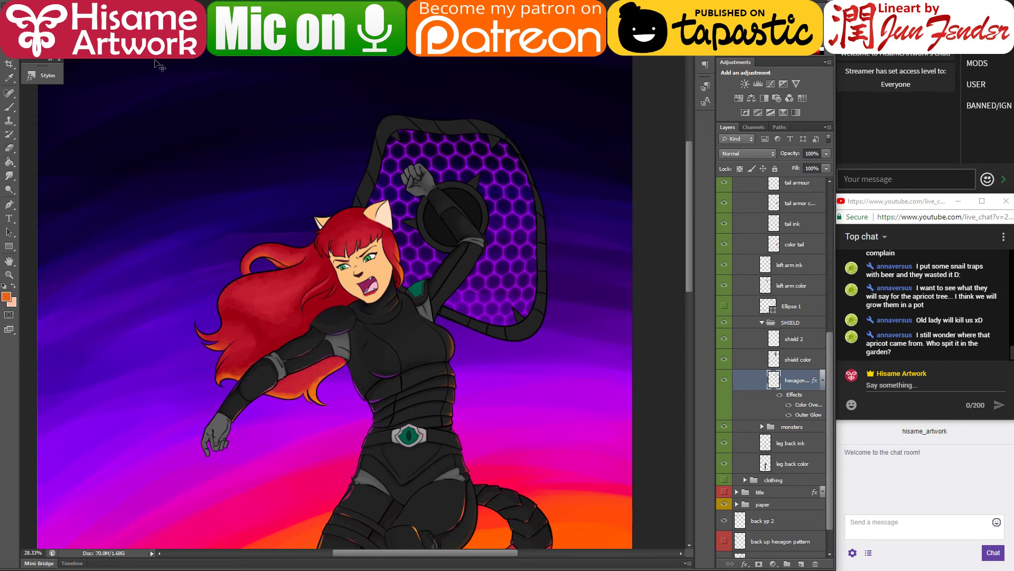
pyautogui.hotkey('ctrl', 's')
# Step: Select the shield's frame and centre disc from the contents of the shield color layer
pyautogui.scroll(5, 502, 186)
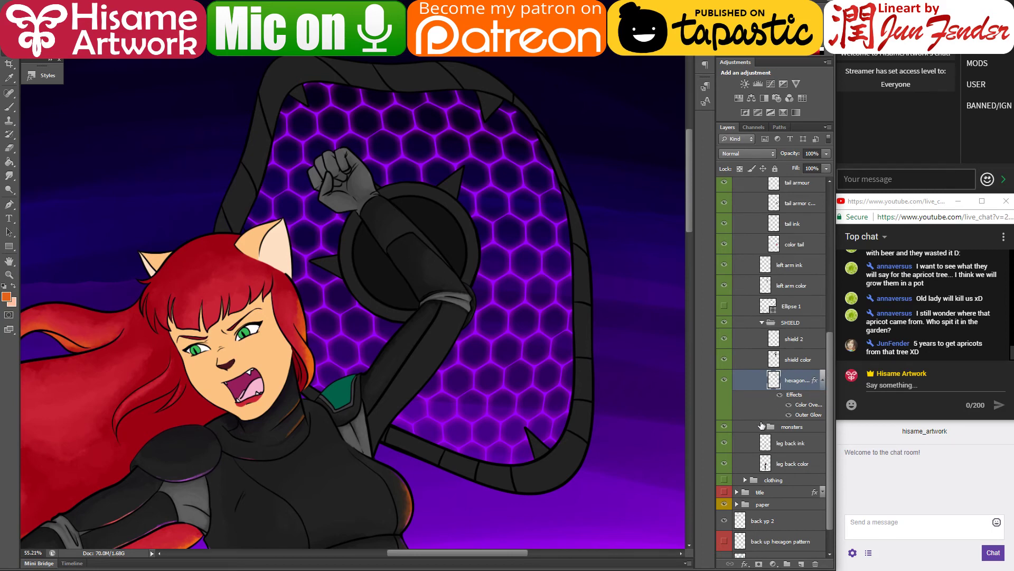
pyautogui.click(772, 364)
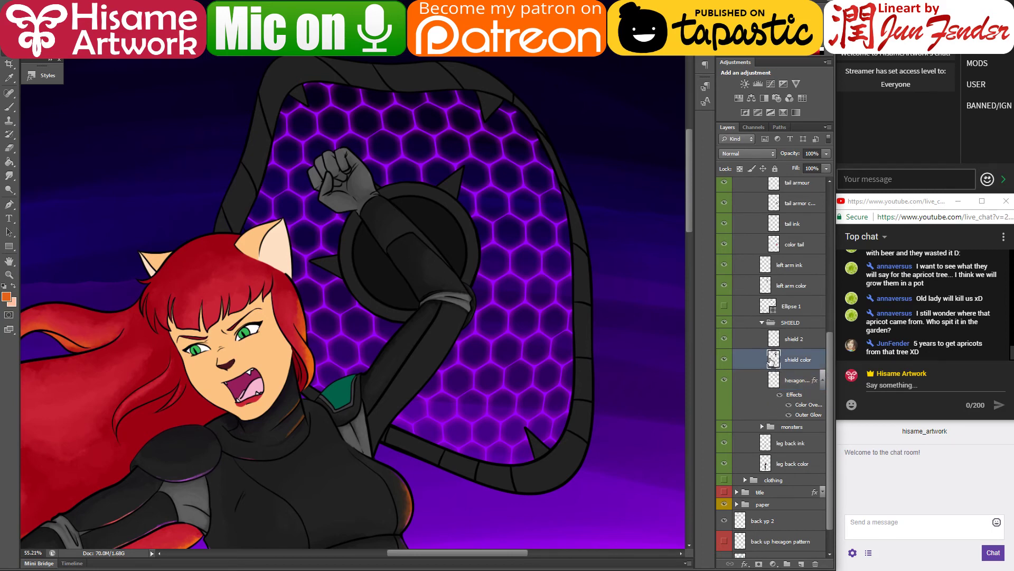
pyautogui.click(511, 240)
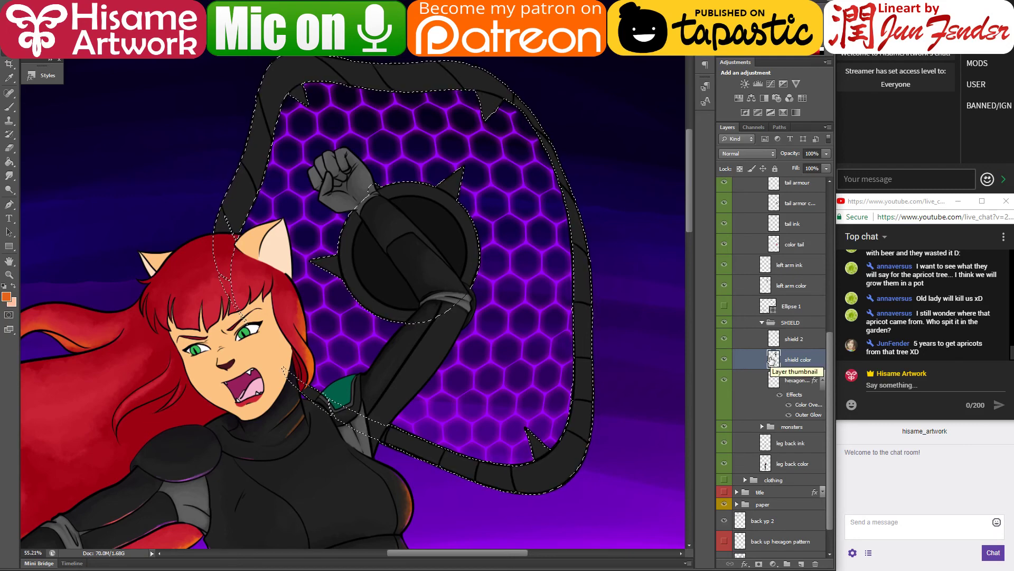
# Step: Rename the shield 2 layer as shield ink and select the hexagon-filled interior of the shield frame
pyautogui.click(774, 335)
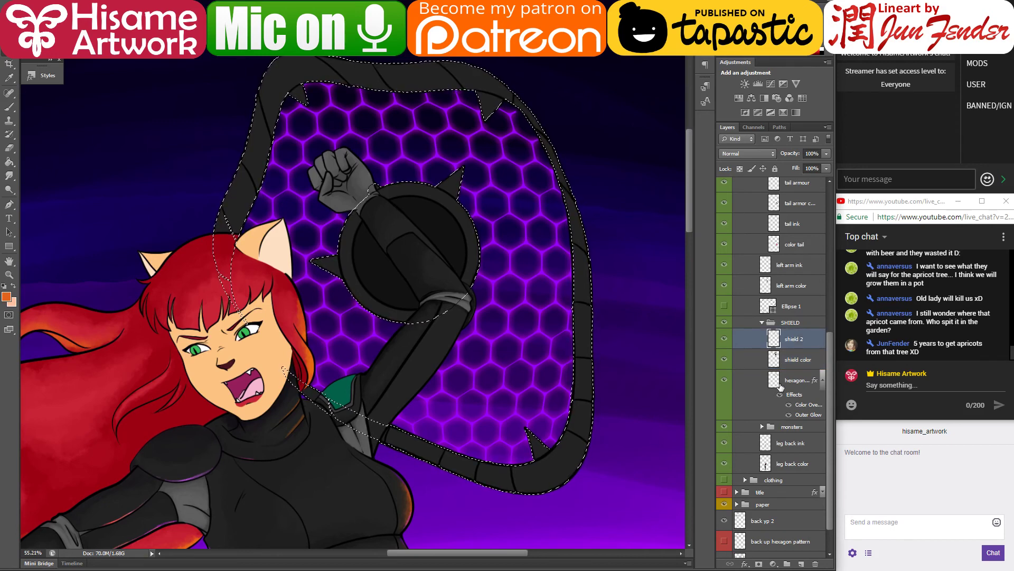
pyautogui.click(728, 338)
pyautogui.click(726, 338)
pyautogui.doubleClick(798, 338)
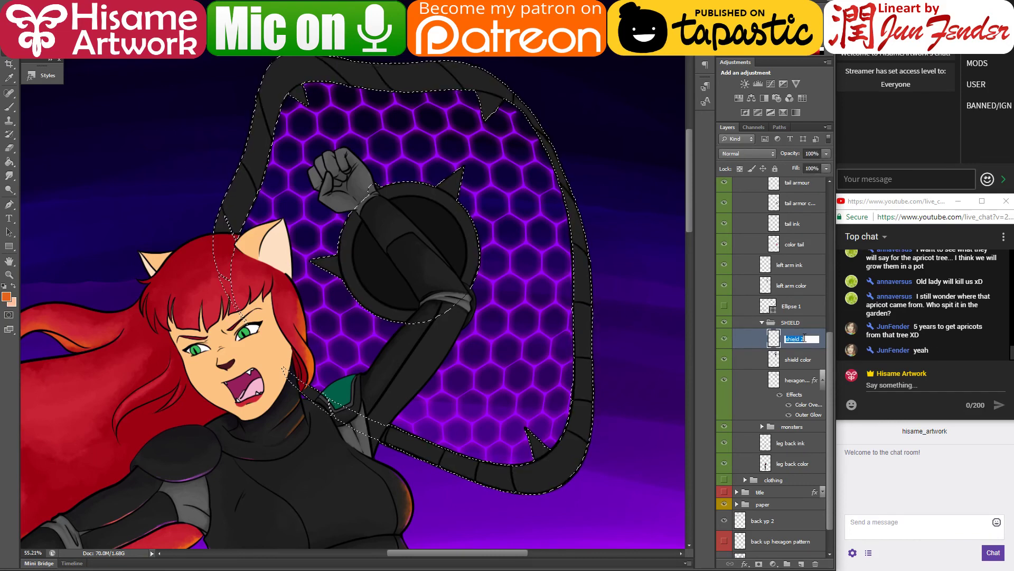
pyautogui.click(804, 338)
pyautogui.write('shield in')
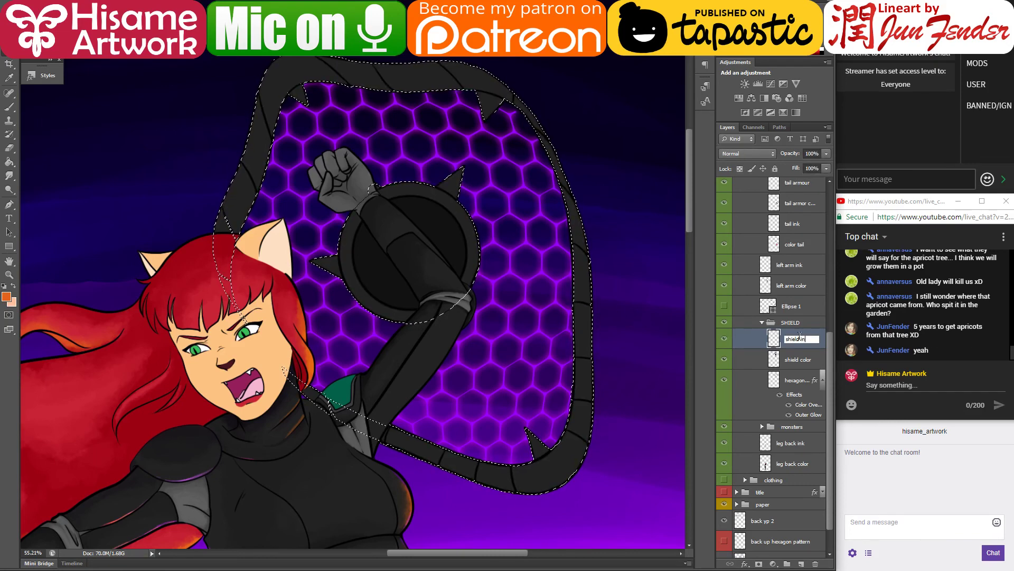
pyautogui.write('k')
pyautogui.press('Return')
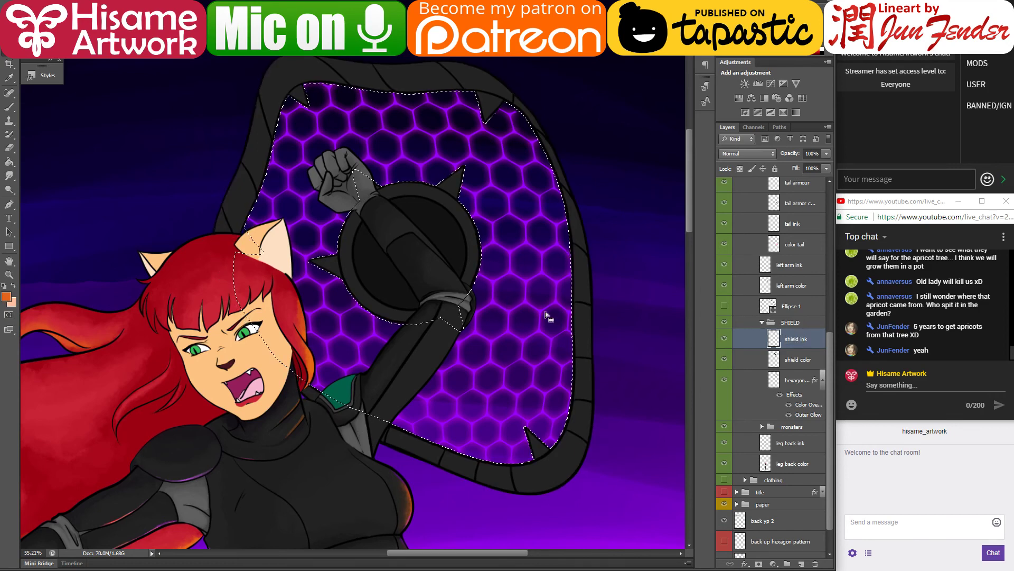
# Step: Add a new layer named glow and place it directly beneath the hexagon layer in the SHIELD group
pyautogui.click(802, 564)
pyautogui.doubleClick(791, 338)
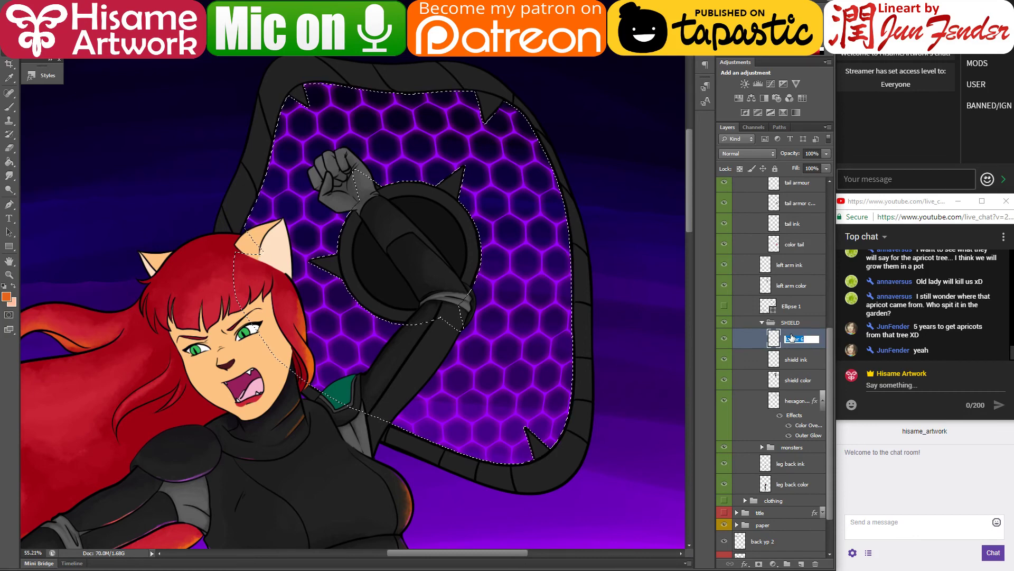
pyautogui.write('slow')
pyautogui.press('Return')
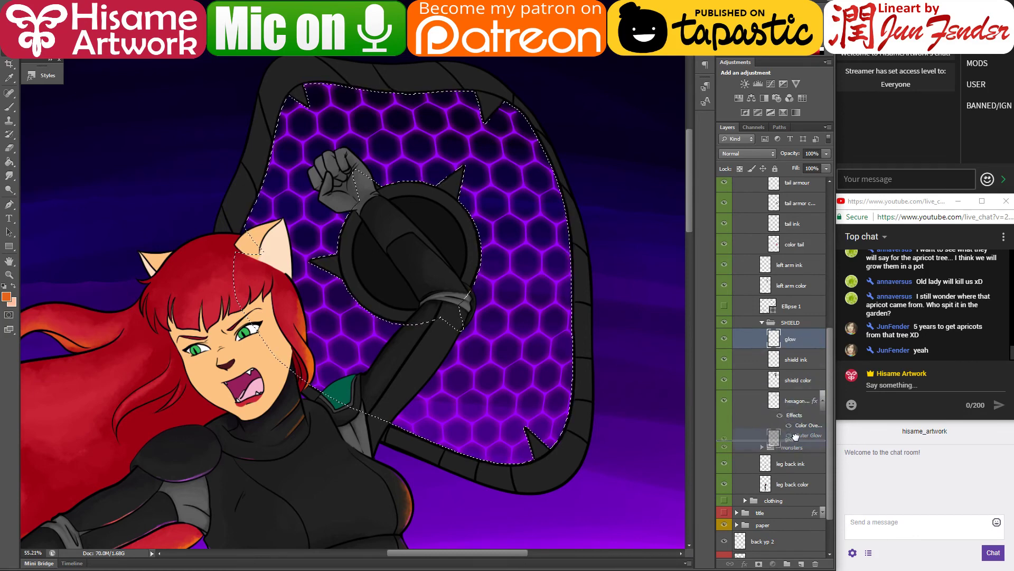
pyautogui.moveTo(796, 434); pyautogui.dragTo(796, 435)
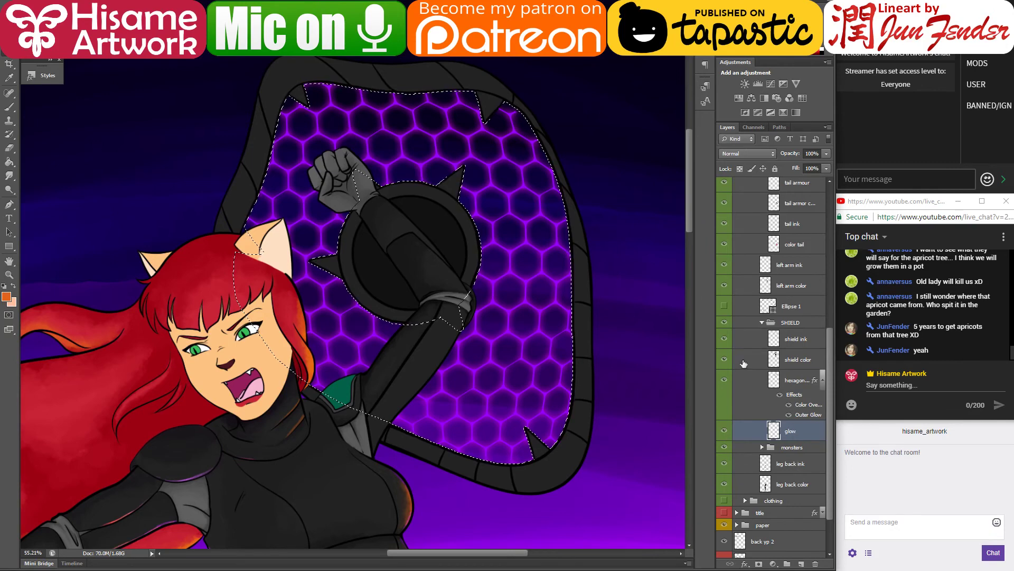
# Step: Sample the hexagon grid's purple (9600ff) and brush it over the selected shield interior on the glow layer
pyautogui.click(8, 108)
pyautogui.keyDown('alt'); pyautogui.click(275, 158); pyautogui.keyUp('alt')
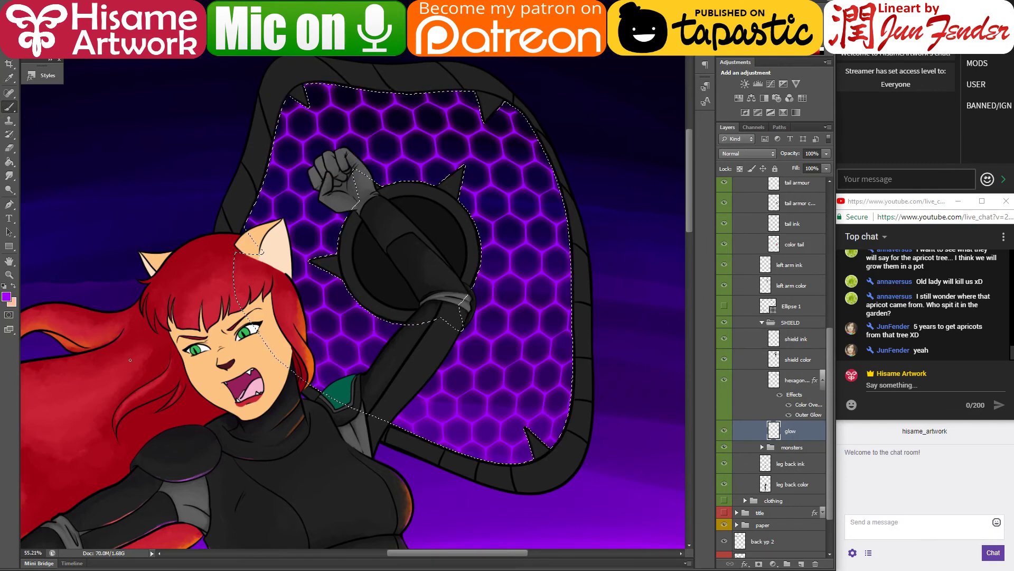
pyautogui.click(7, 297)
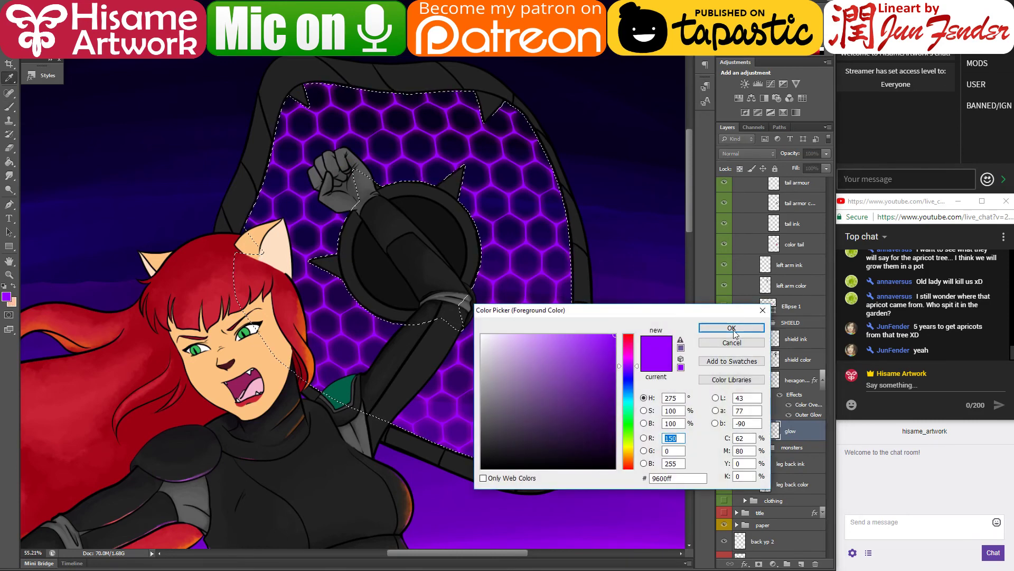
pyautogui.click(732, 328)
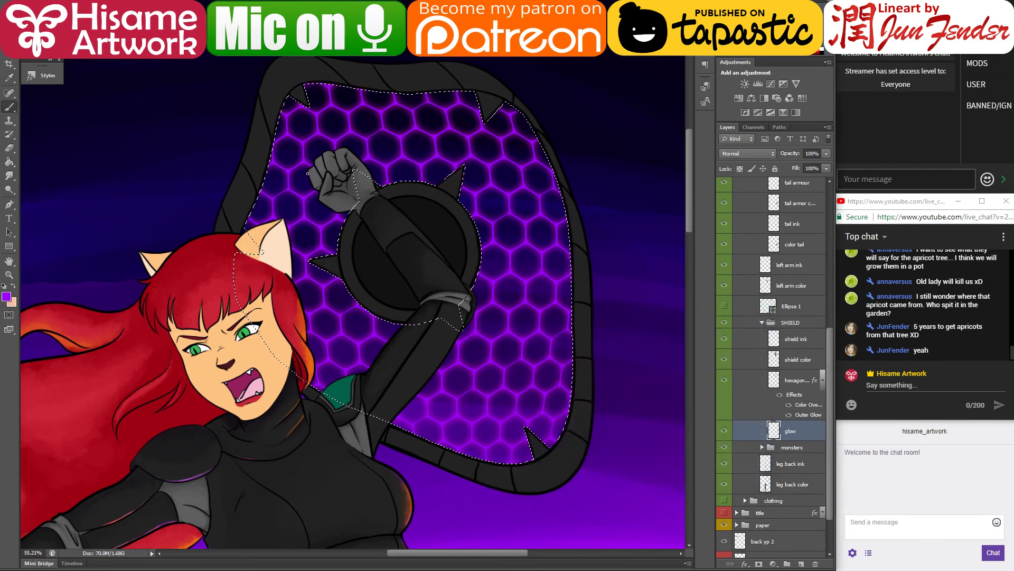
pyautogui.moveTo(317, 159)
pyautogui.mouseDown()
pyautogui.moveTo(317, 180)
pyautogui.moveTo(325, 143)
pyautogui.moveTo(343, 127)
pyautogui.moveTo(270, 264)
pyautogui.moveTo(475, 132)
pyautogui.moveTo(275, 370)
pyautogui.moveTo(422, 137)
pyautogui.moveTo(425, 396)
pyautogui.mouseUp()
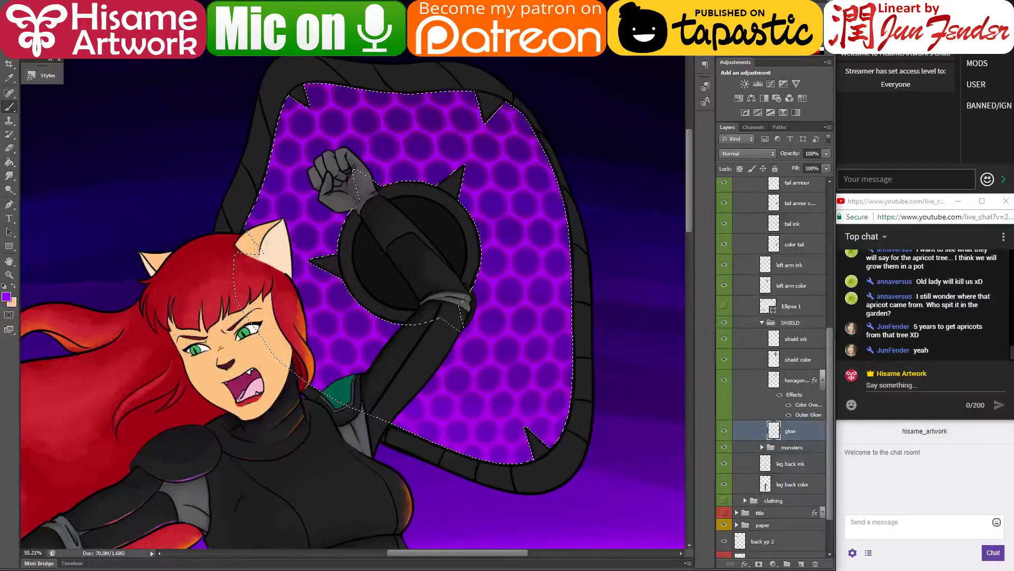
# Step: Save the illustration and reduce the glow layer's opacity to 43%
pyautogui.hotkey('ctrl', 's')
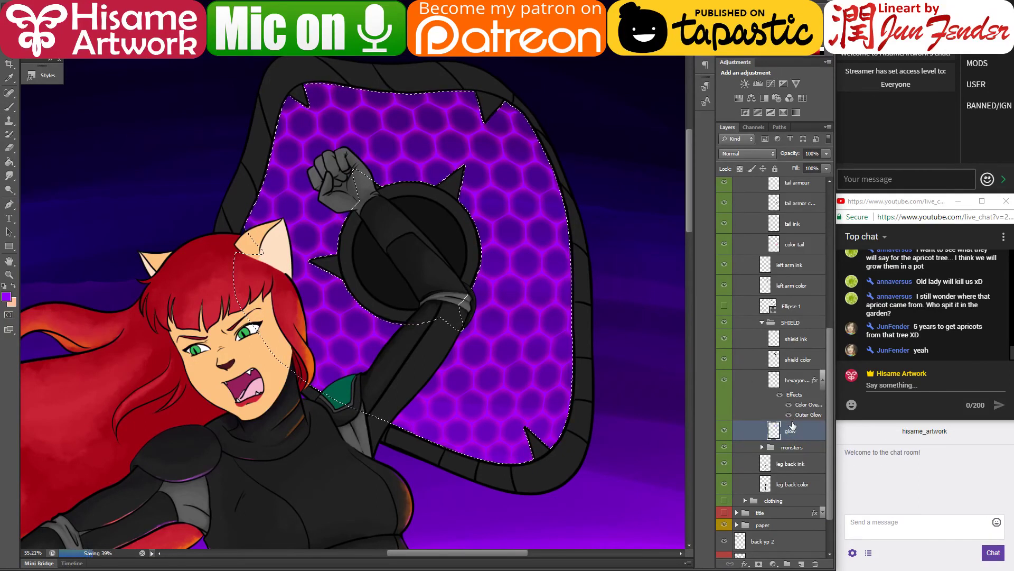
pyautogui.moveTo(822, 153); pyautogui.dragTo(799, 167)
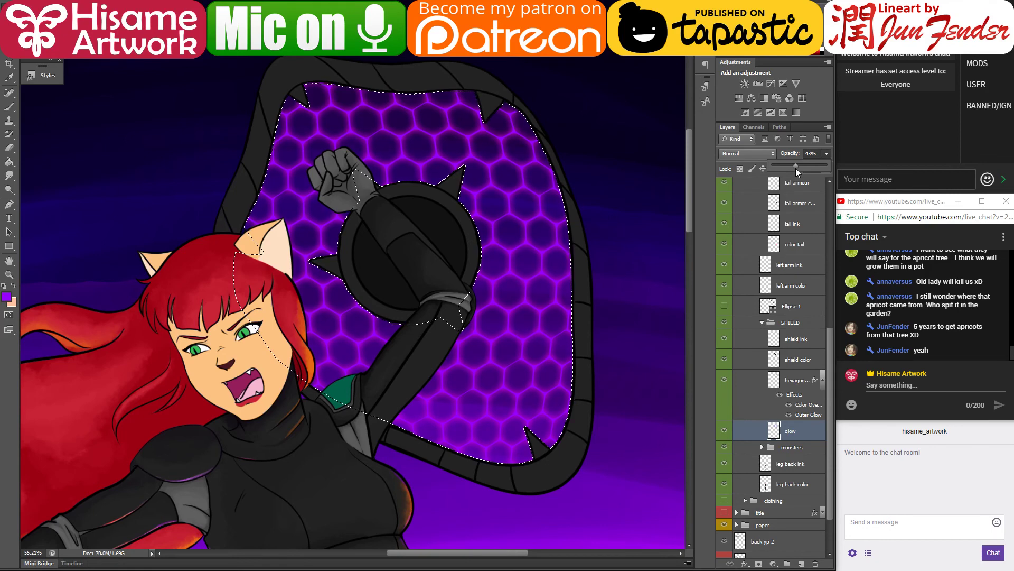
pyautogui.moveTo(796, 168); pyautogui.dragTo(796, 168)
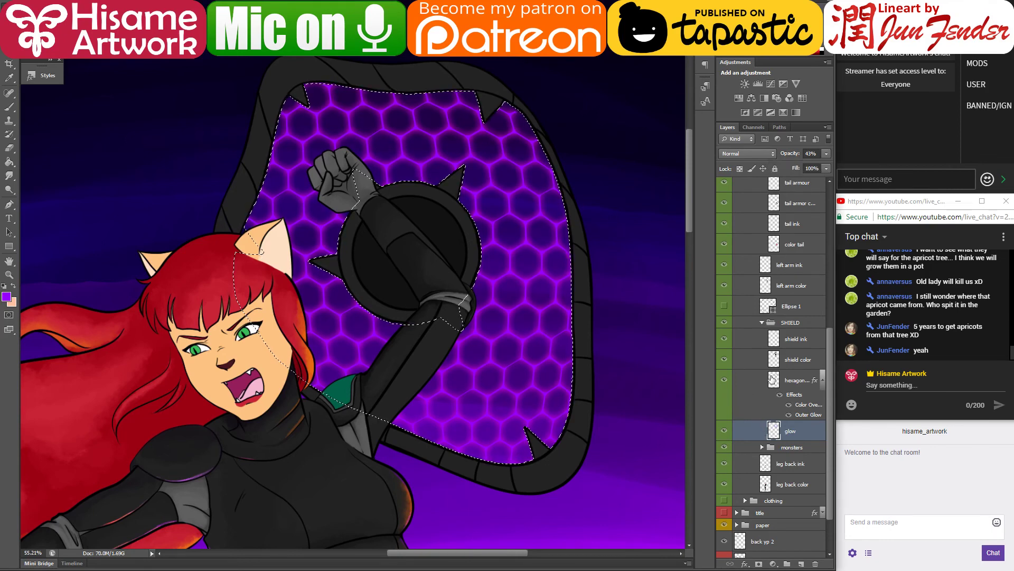
# Step: Open the hexagon layer's Layer Style settings and toggle its Outer Glow off and on to compare the grid's look
pyautogui.click(776, 358)
pyautogui.click(813, 409)
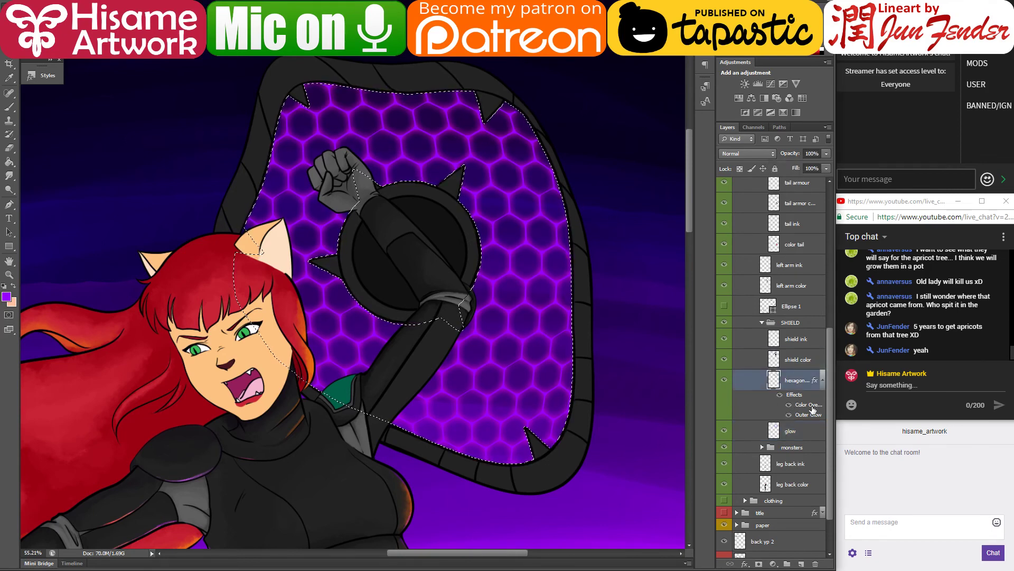
pyautogui.doubleClick(813, 405)
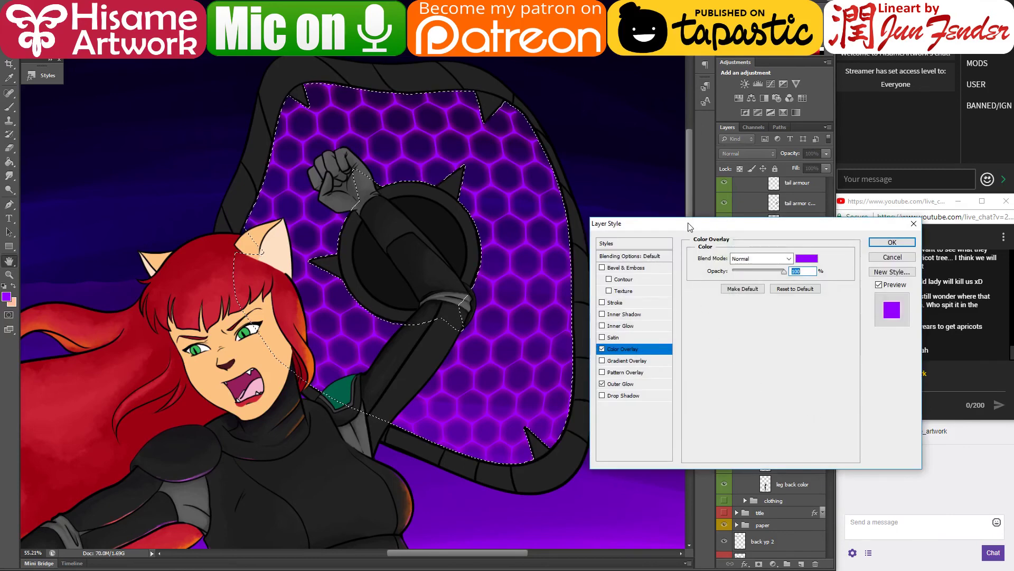
pyautogui.moveTo(689, 224); pyautogui.dragTo(672, 215)
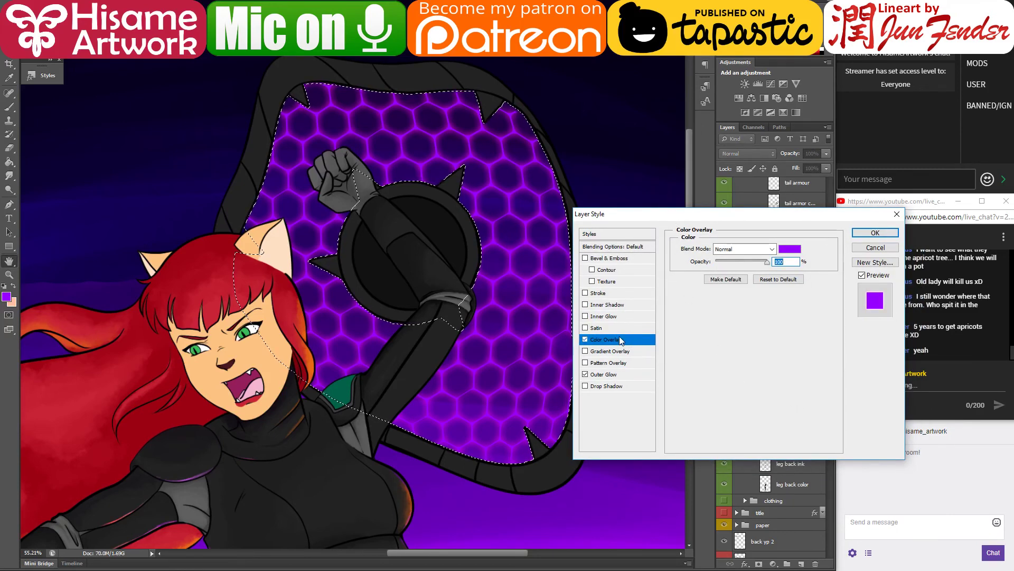
pyautogui.click(634, 374)
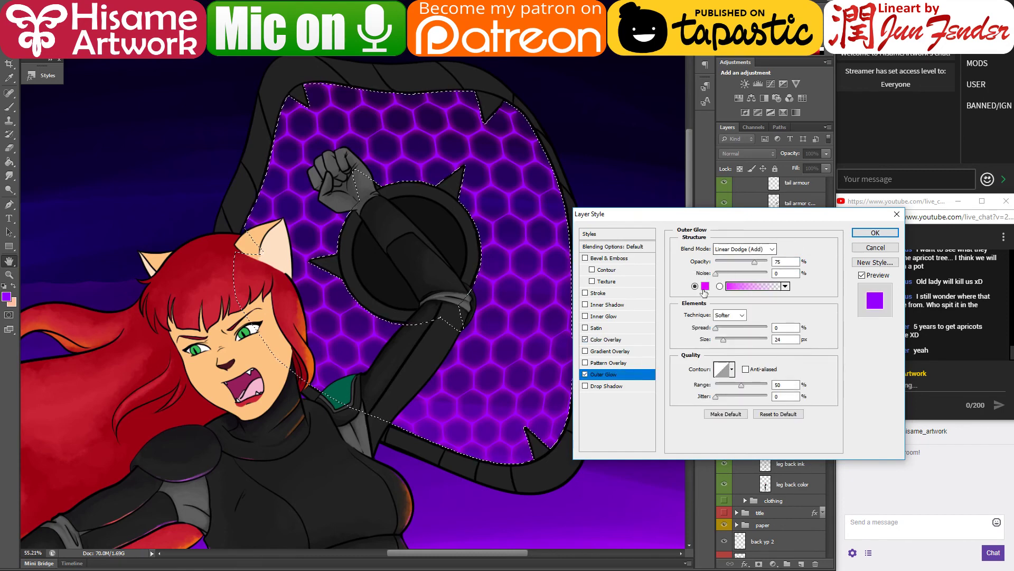
pyautogui.click(585, 374)
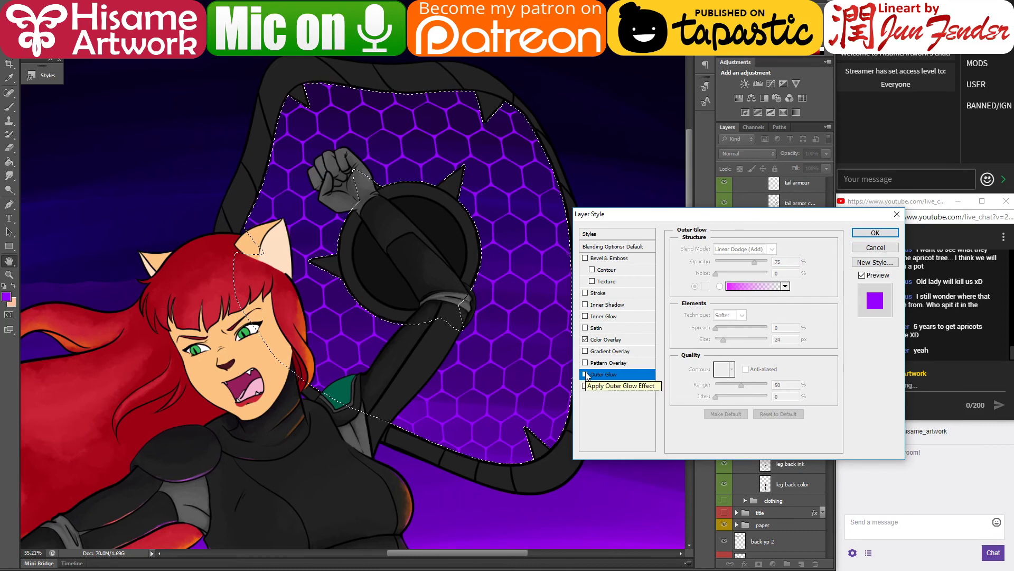
pyautogui.click(606, 374)
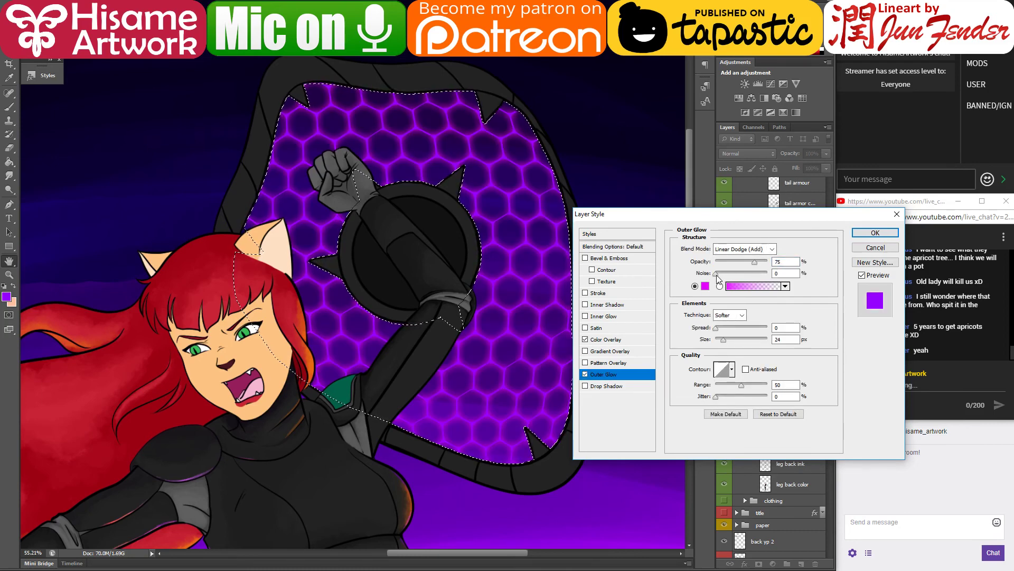
# Step: Recolour the hexagon layer's Outer Glow to purple 9c00ff and set its opacity to 100%
pyautogui.moveTo(751, 267); pyautogui.dragTo(741, 263)
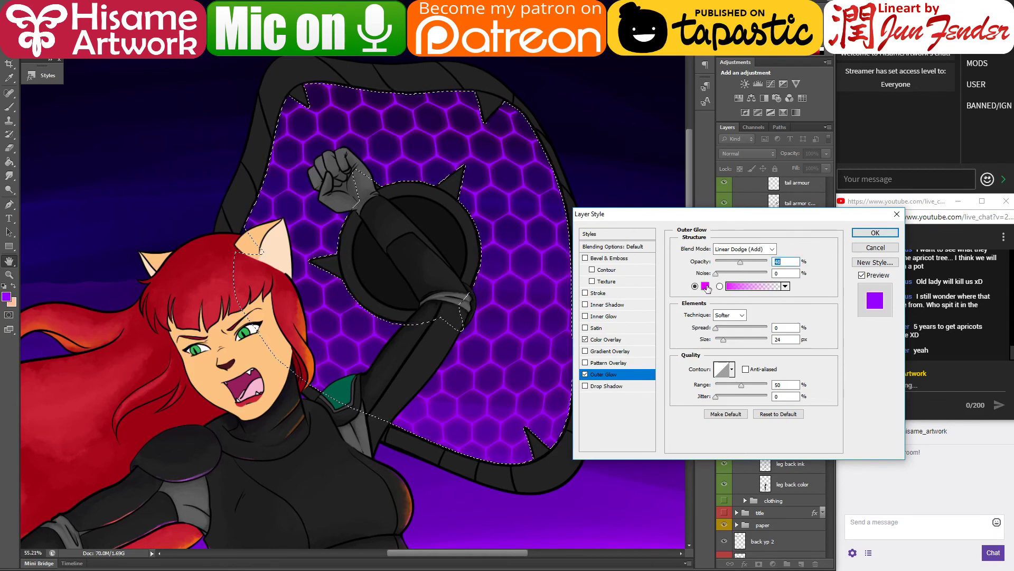
pyautogui.click(706, 286)
pyautogui.click(628, 366)
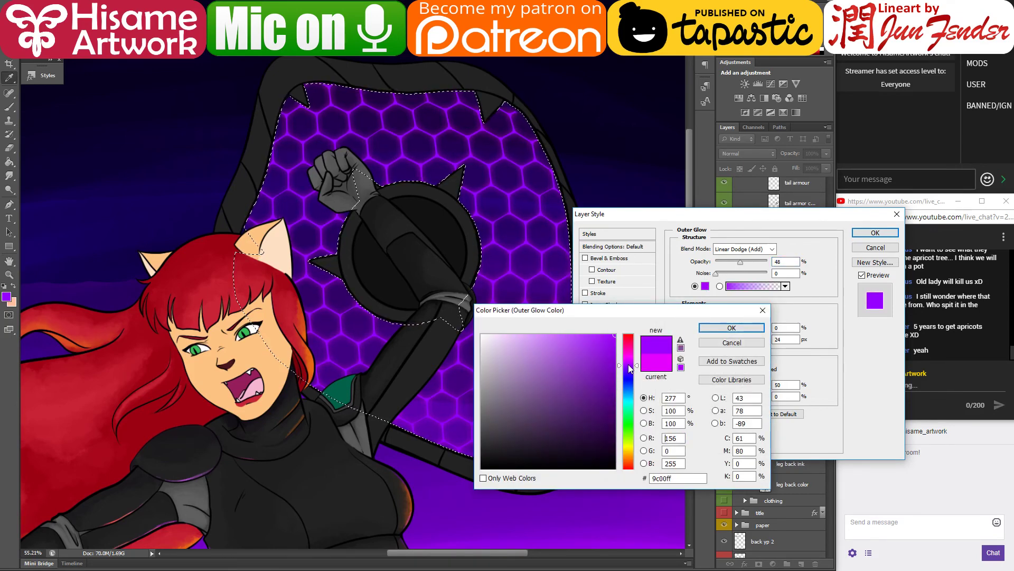
pyautogui.click(732, 327)
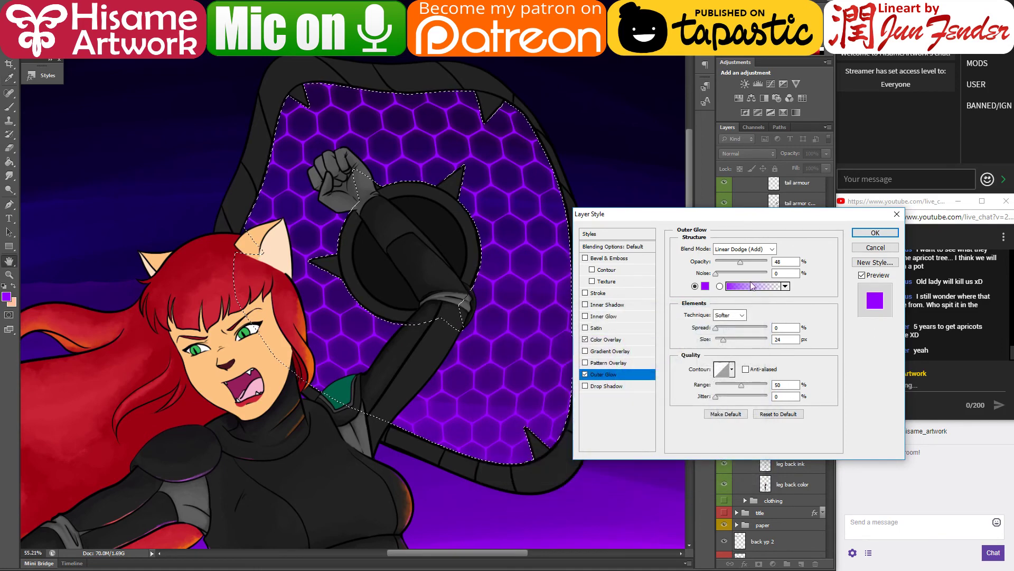
pyautogui.moveTo(741, 262); pyautogui.dragTo(771, 262)
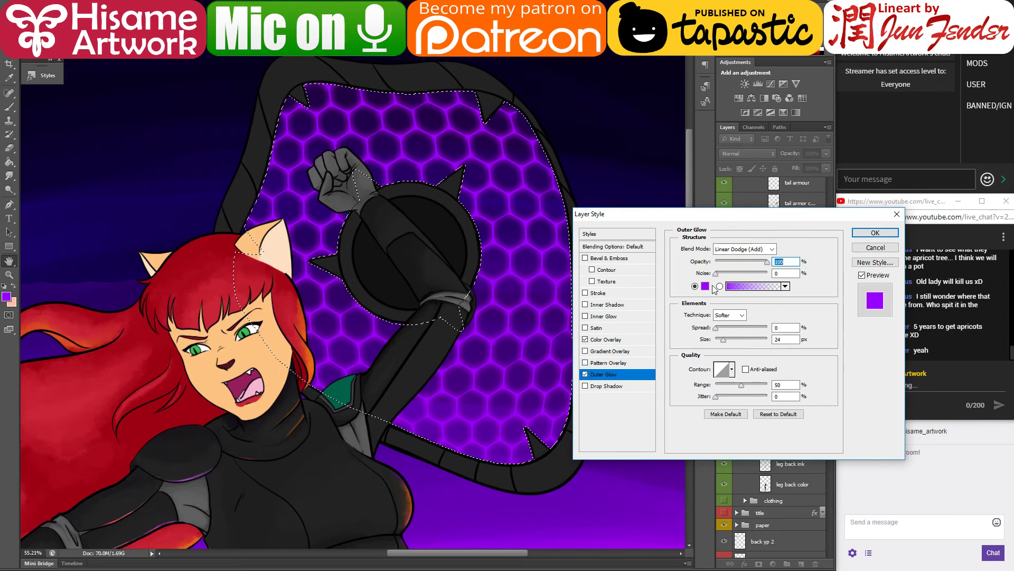
# Step: Disable Outer Glow on the hexagon layer and enable a Gradient Overlay with the Linear Dodge (Add) blend mode
pyautogui.click(585, 375)
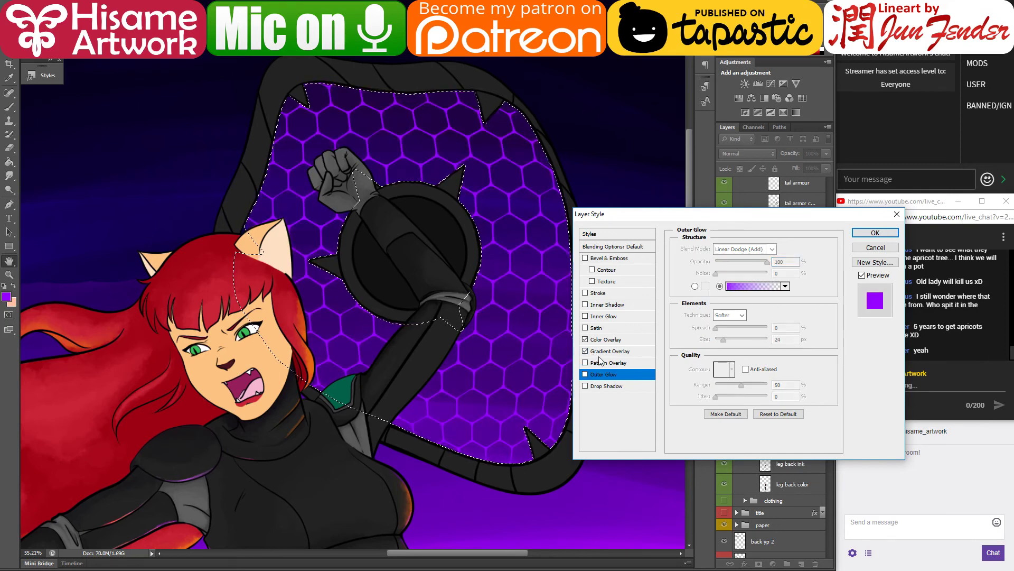
pyautogui.click(602, 352)
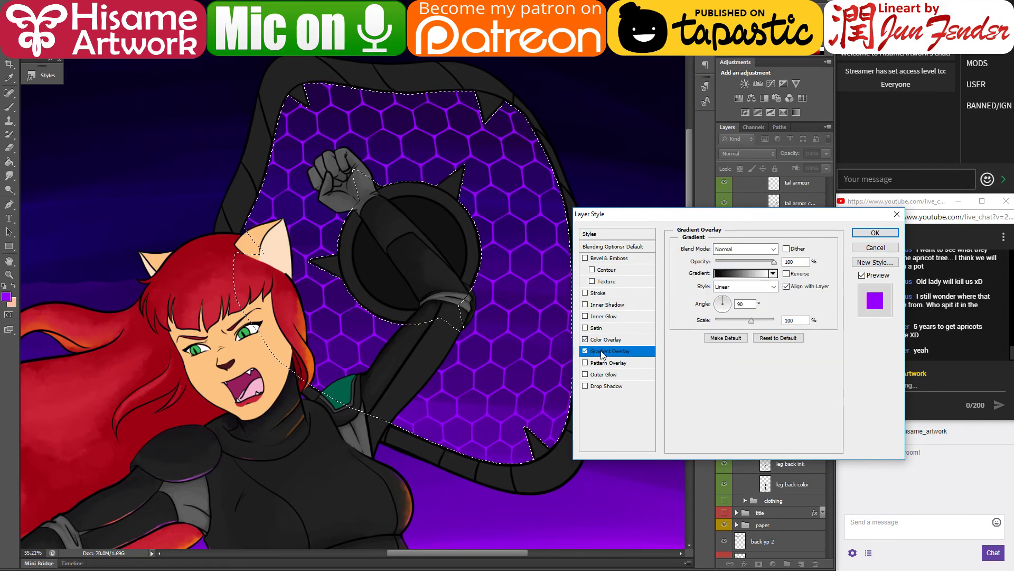
pyautogui.click(746, 248)
pyautogui.click(742, 357)
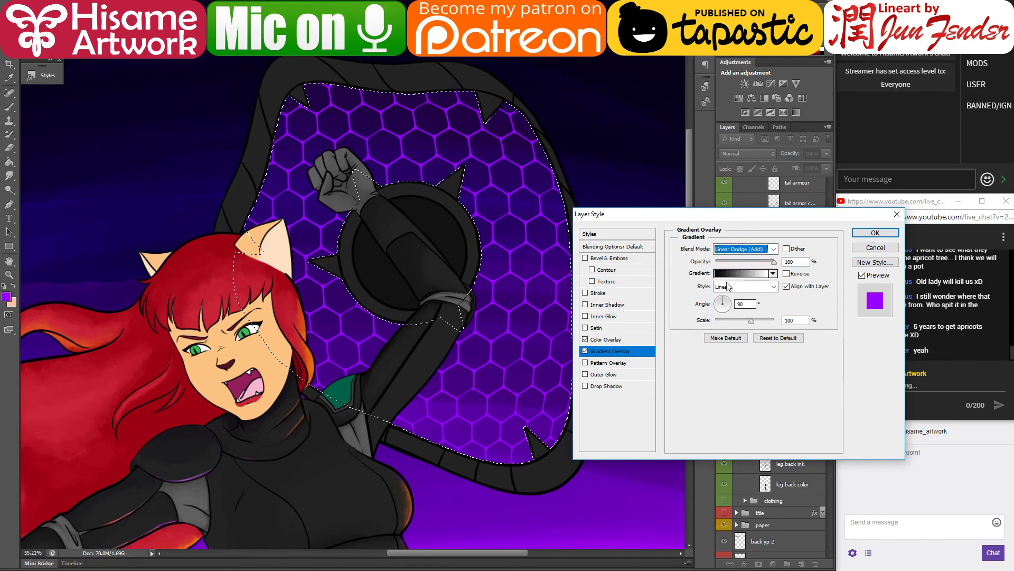
# Step: Set the overlay gradient's start colour to the purple sampled from the shield's hexagon grid
pyautogui.click(738, 273)
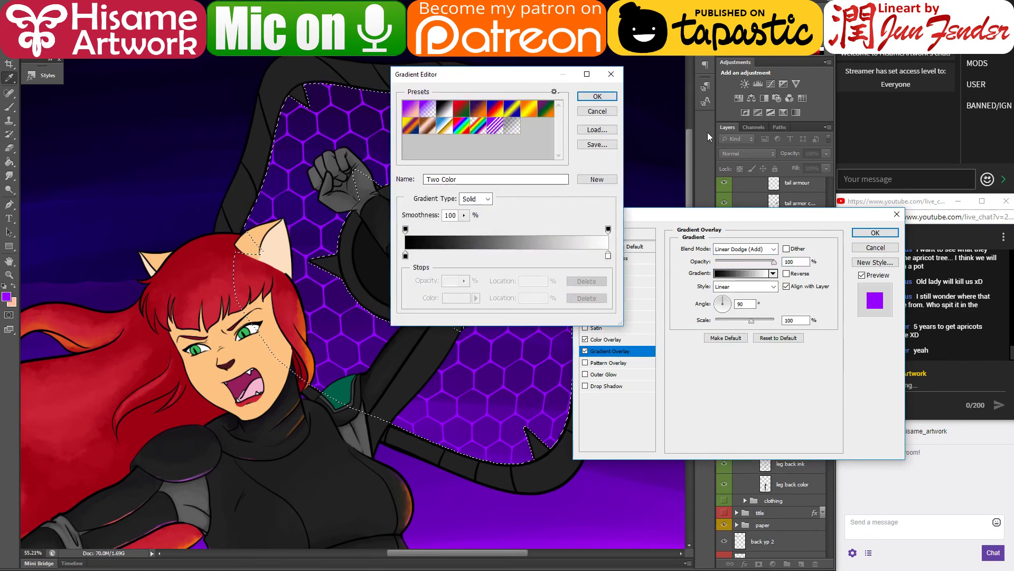
pyautogui.click(405, 256)
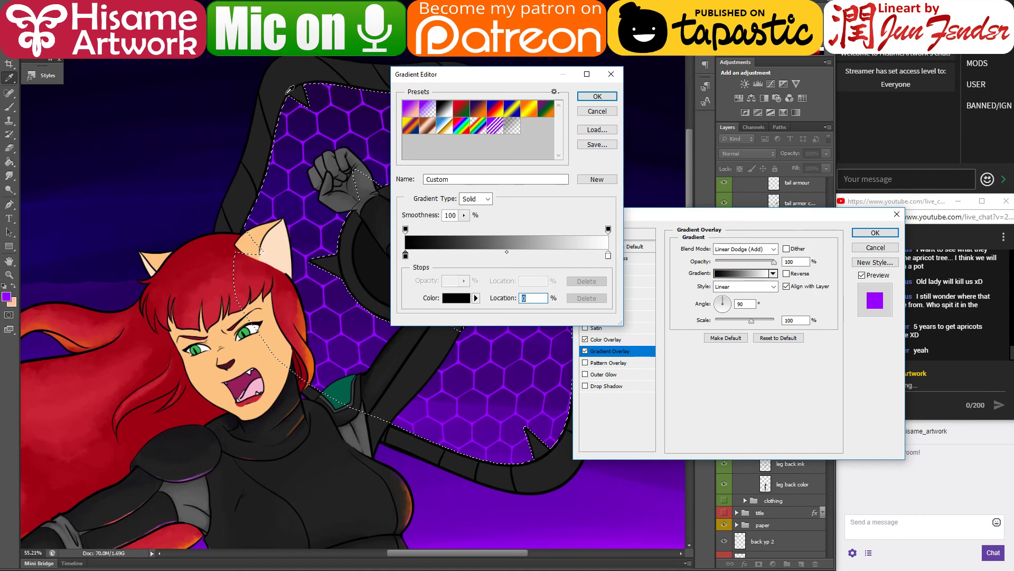
pyautogui.click(318, 112)
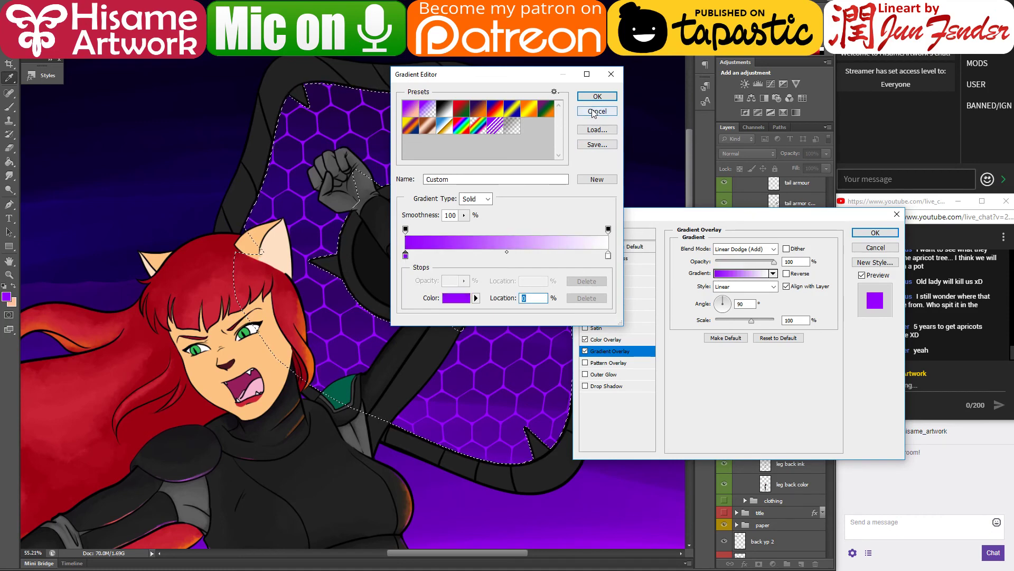
# Step: Set the overlay gradient's end colour to magenta ff00f6 and accept the edited gradient
pyautogui.click(608, 256)
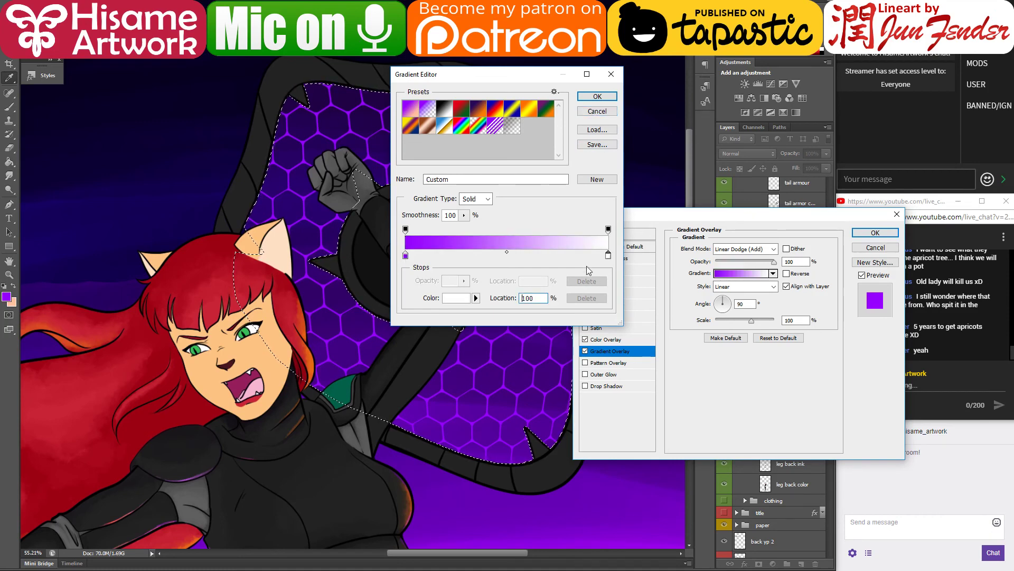
pyautogui.click(465, 303)
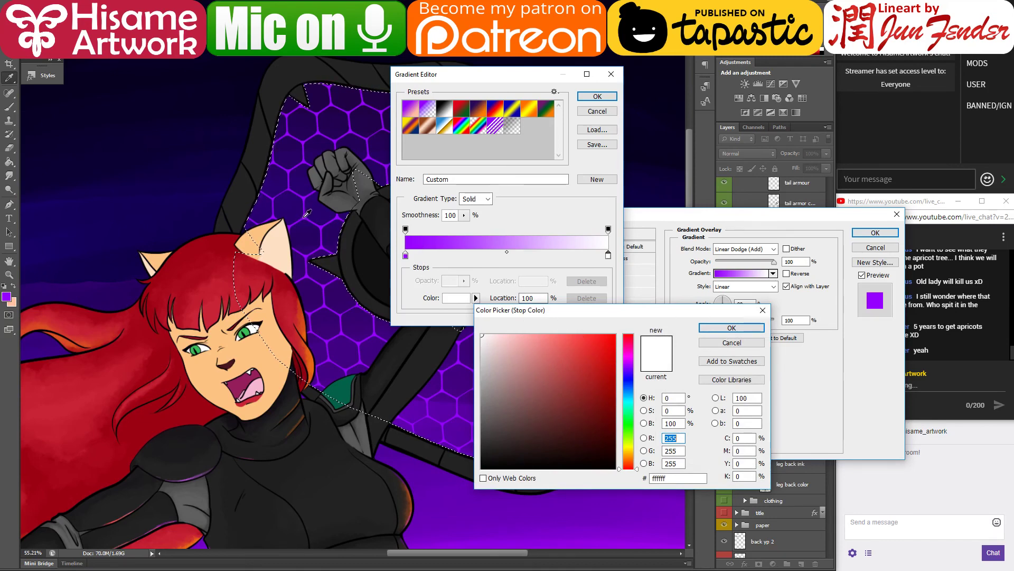
pyautogui.click(307, 213)
pyautogui.moveTo(626, 361); pyautogui.dragTo(630, 357)
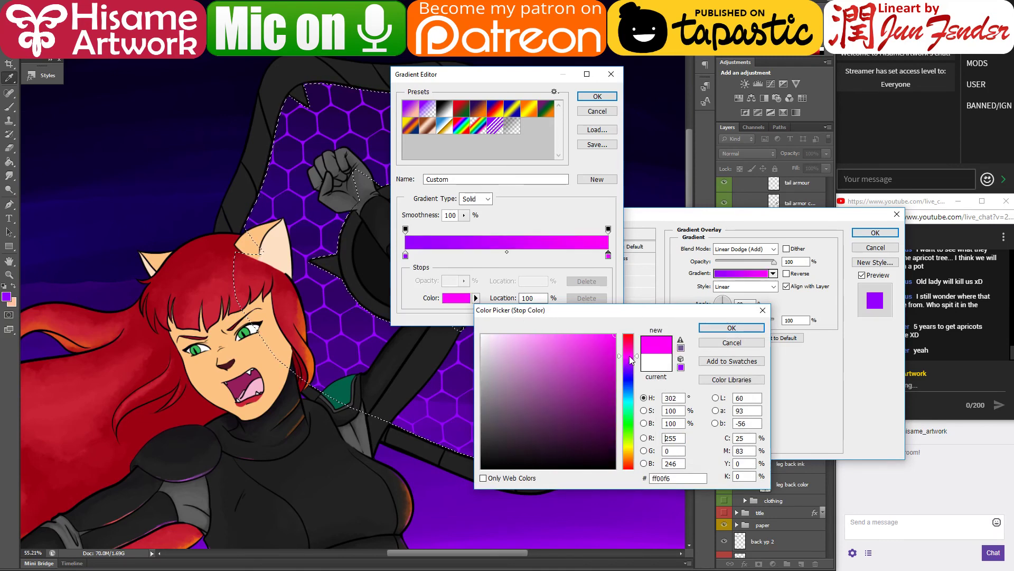
pyautogui.click(731, 328)
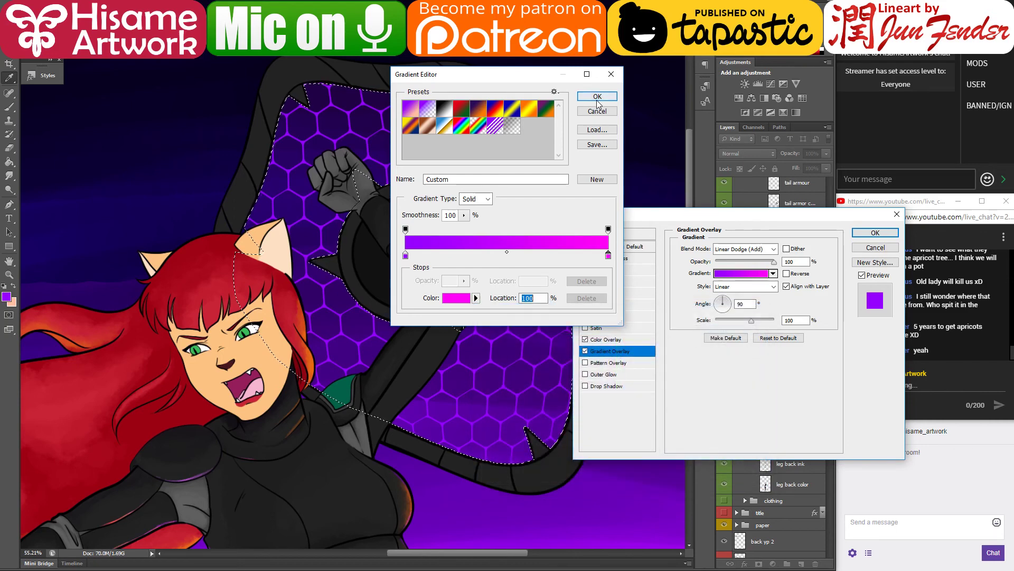
pyautogui.click(597, 97)
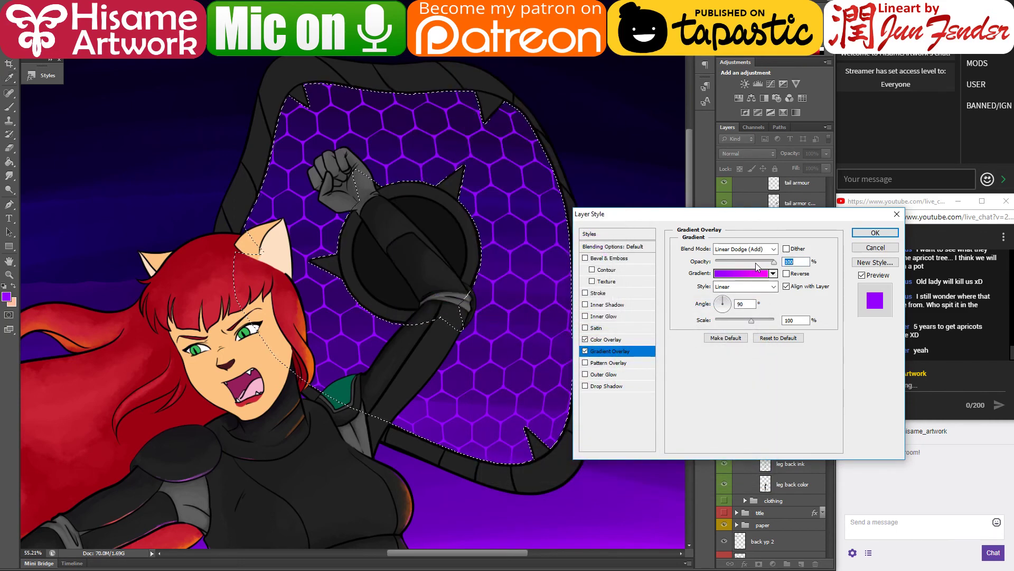
# Step: Set the Gradient Overlay angle to 119°, switch that overlay off and re-enable Outer Glow
pyautogui.click(718, 297)
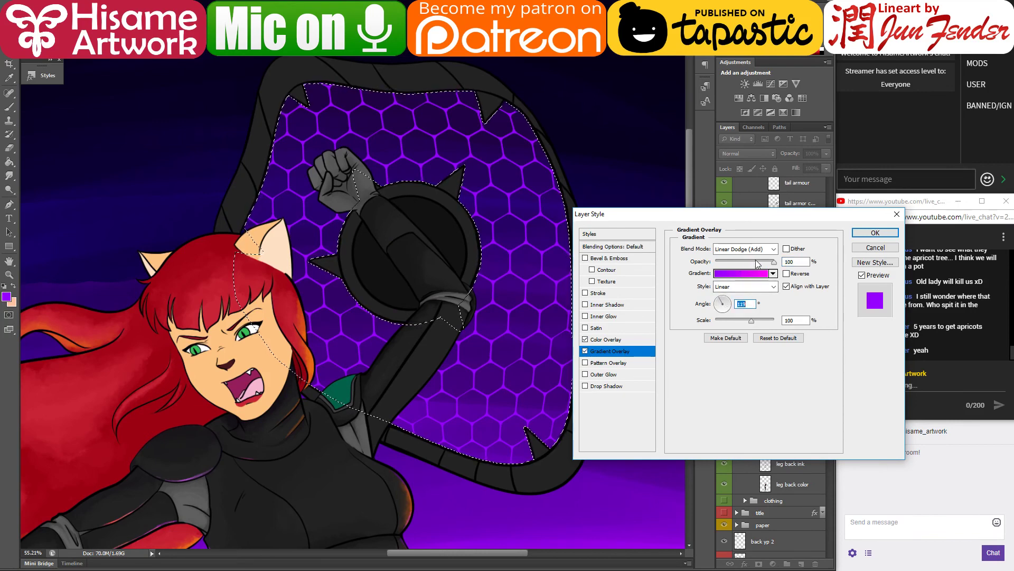
pyautogui.click(585, 351)
pyautogui.click(602, 375)
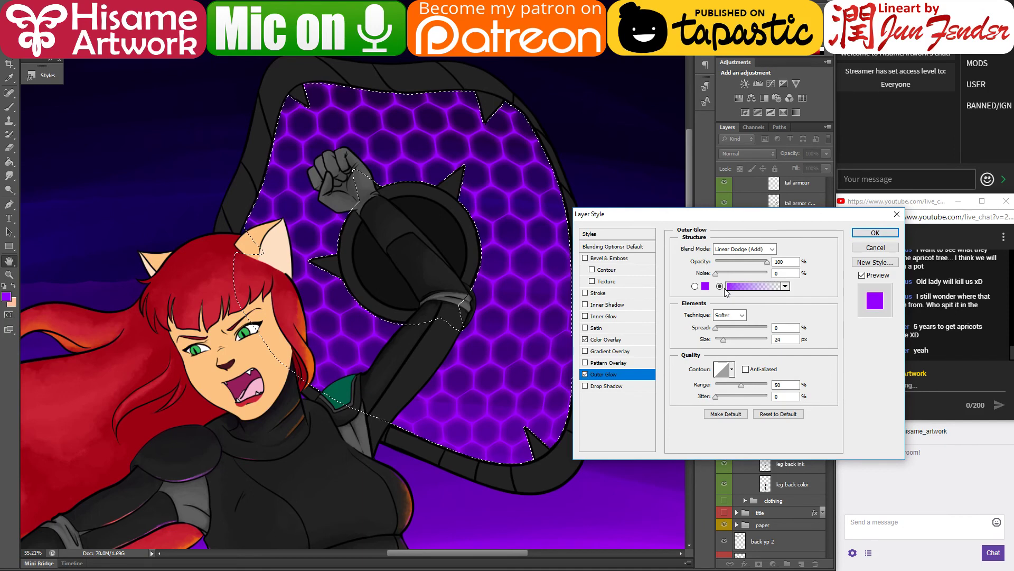
# Step: Replace the hexagon layer's Color Overlay with the purple-to-magenta Gradient Overlay
pyautogui.moveTo(718, 214); pyautogui.dragTo(684, 139)
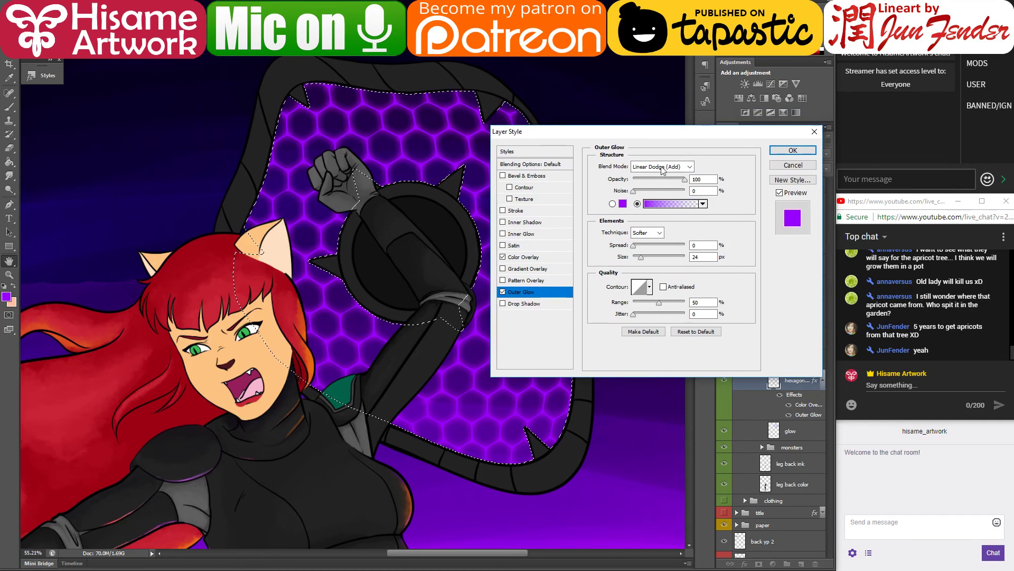
pyautogui.click(529, 259)
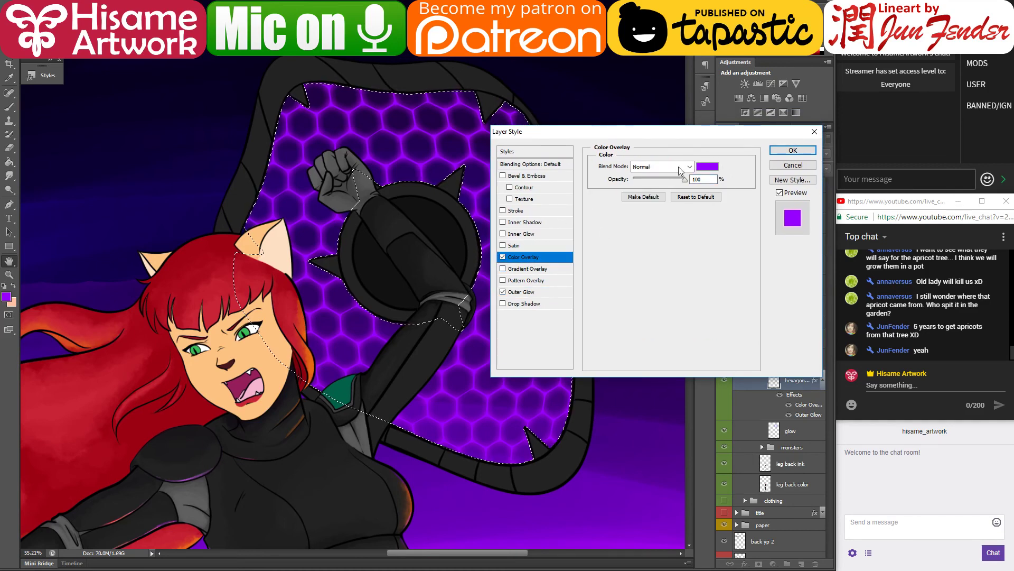
pyautogui.click(502, 257)
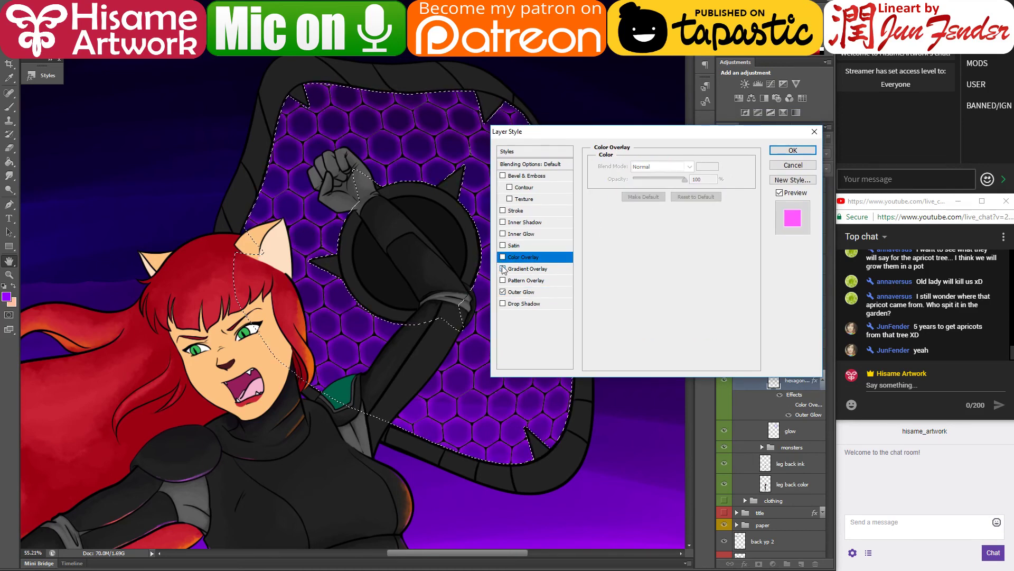
pyautogui.click(534, 268)
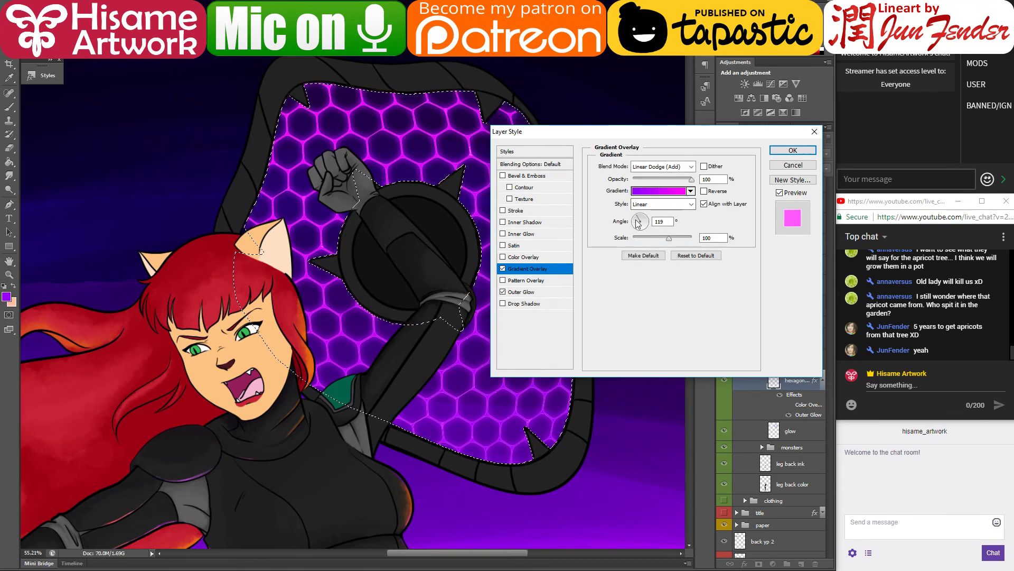
# Step: Reverse the Gradient Overlay's direction and apply the layer style to the hexagon grid
pyautogui.click(706, 205)
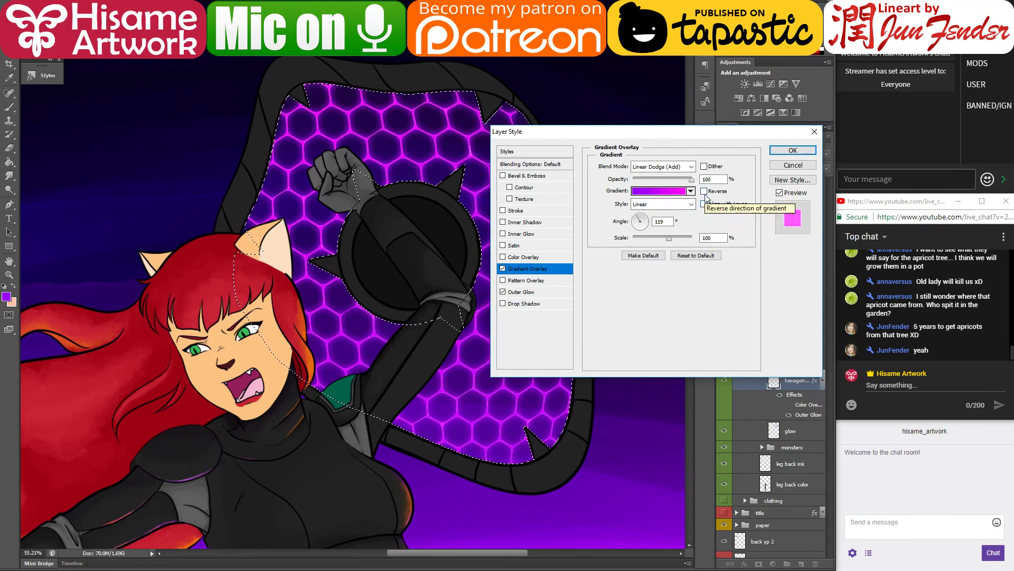
pyautogui.click(705, 192)
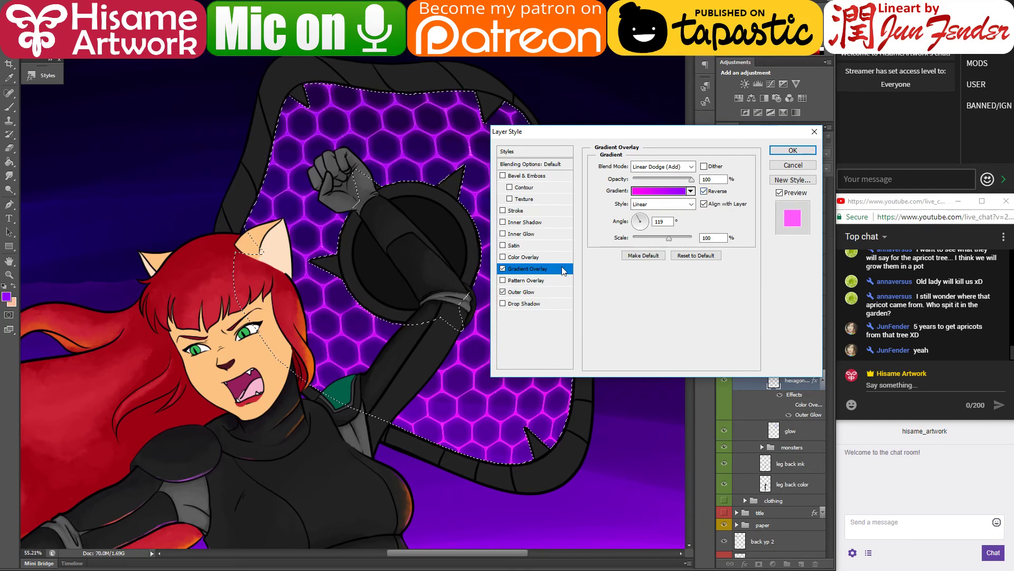
pyautogui.click(556, 269)
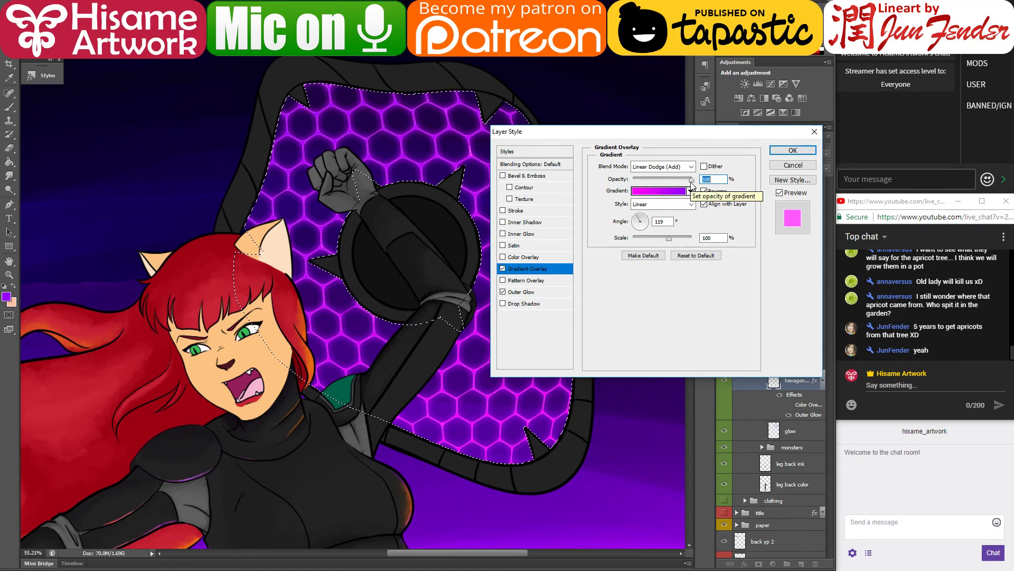
pyautogui.click(792, 150)
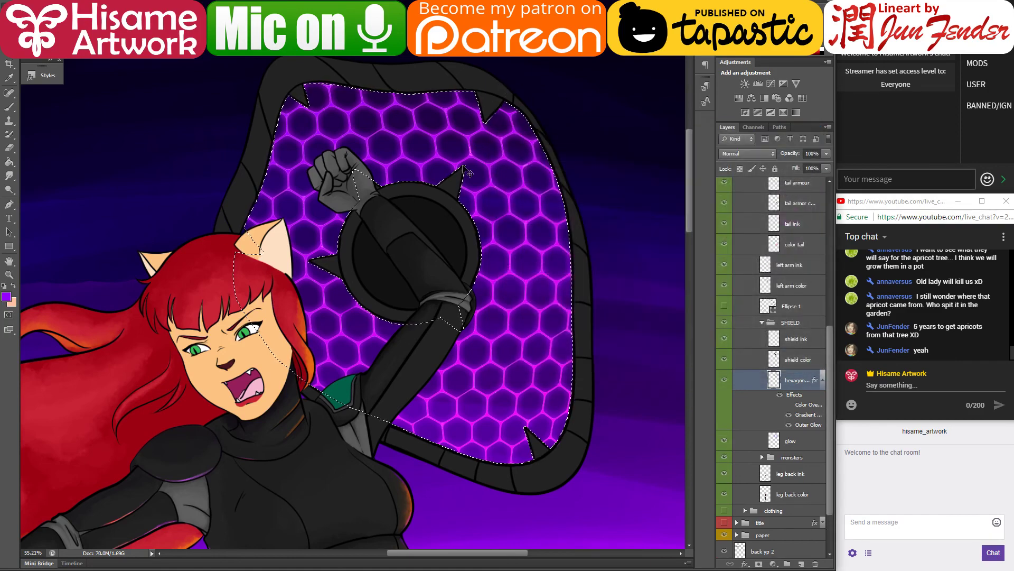
# Step: Set the hexagon layer's Gradient Overlay to Normal blend mode and increase its scale to 150%
pyautogui.scroll(1, 474, 155)
pyautogui.scroll(3, 474, 154)
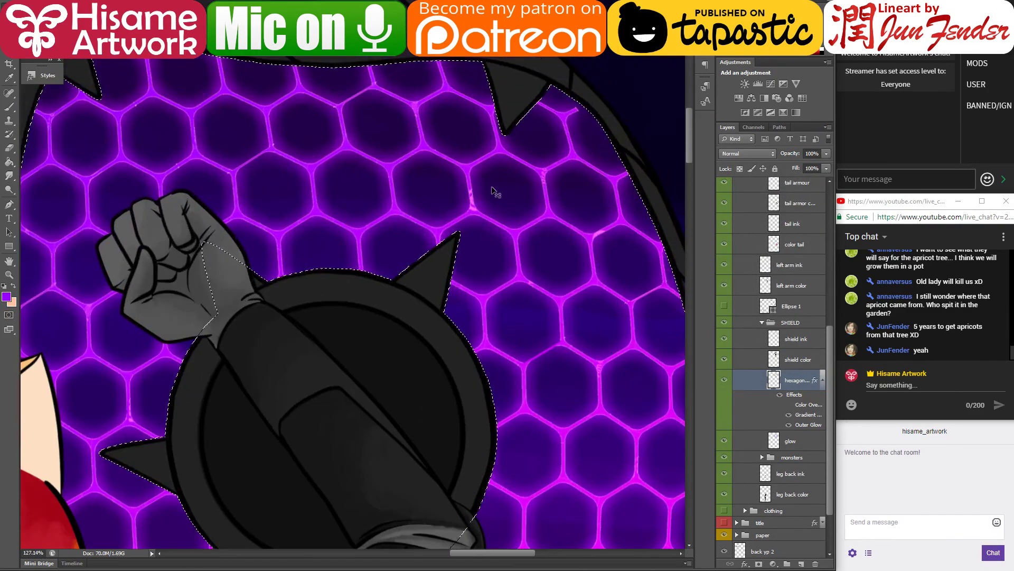
pyautogui.scroll(-4, 563, 278)
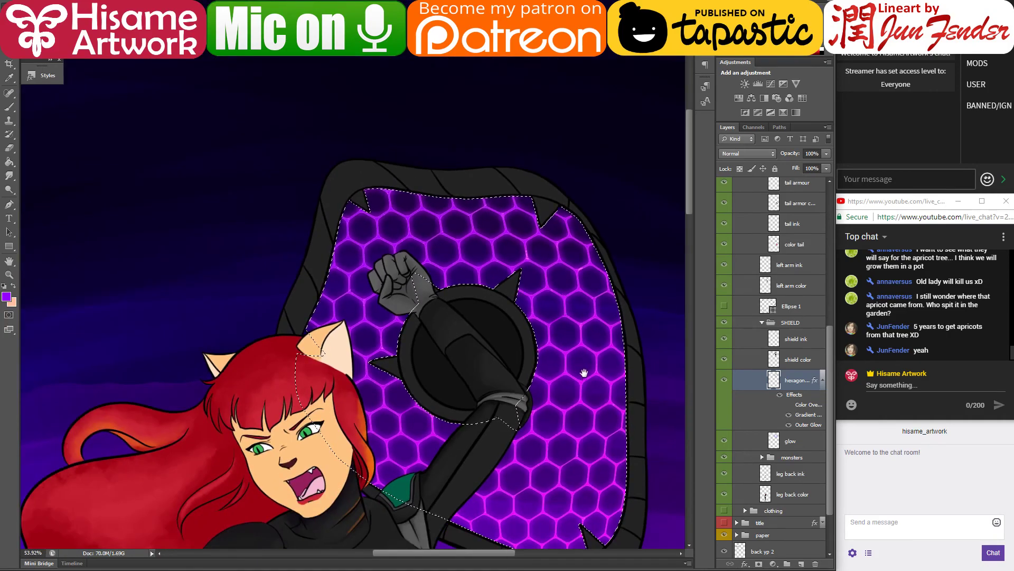
pyautogui.moveTo(584, 373); pyautogui.dragTo(574, 186)
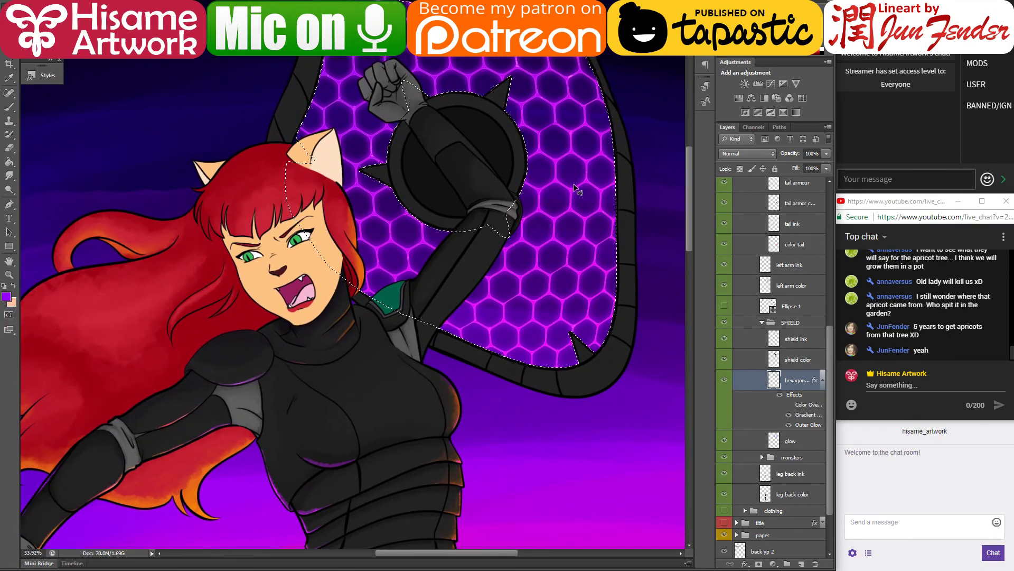
pyautogui.doubleClick(798, 417)
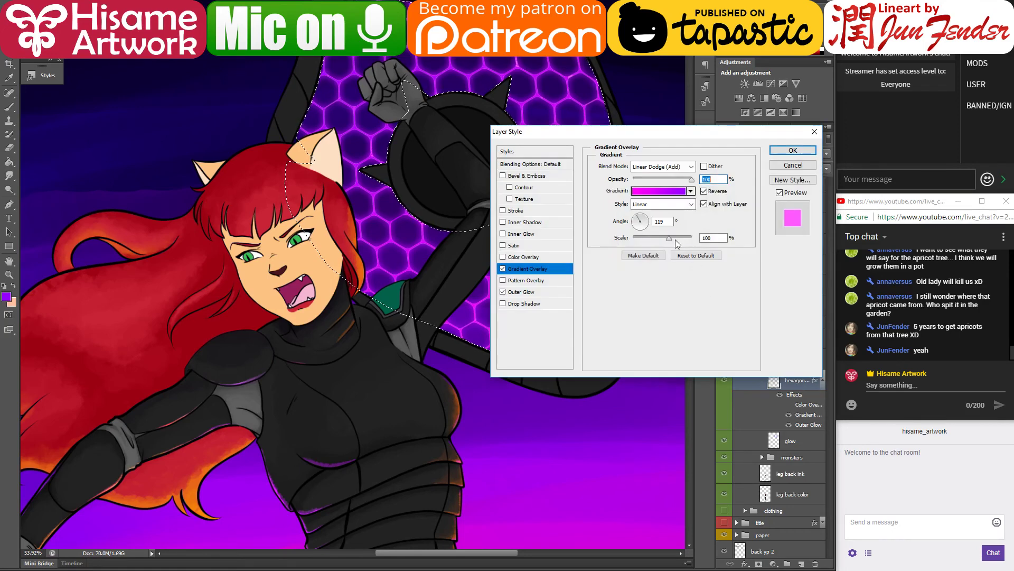
pyautogui.click(648, 168)
pyautogui.click(652, 179)
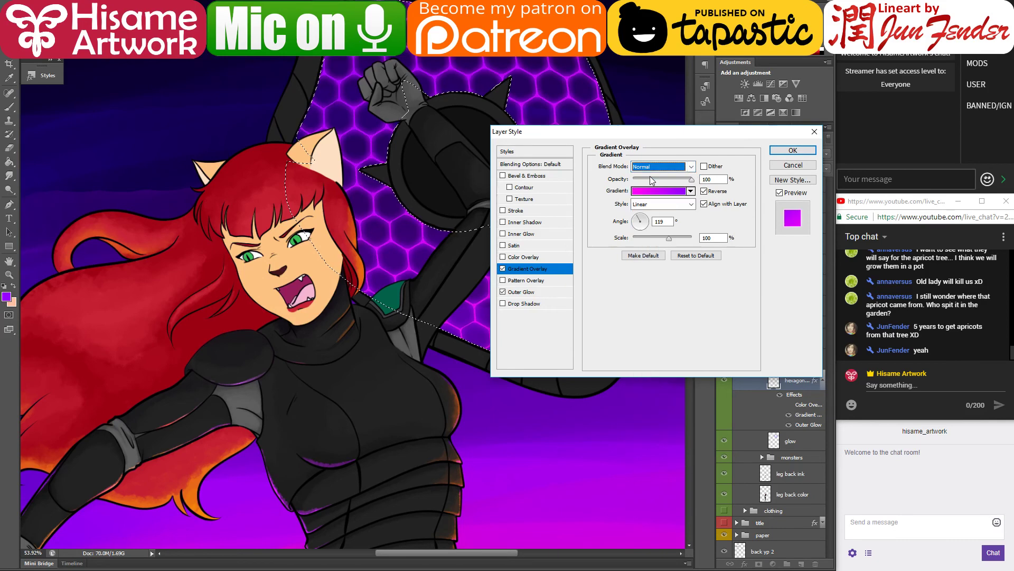
pyautogui.press('Tab')
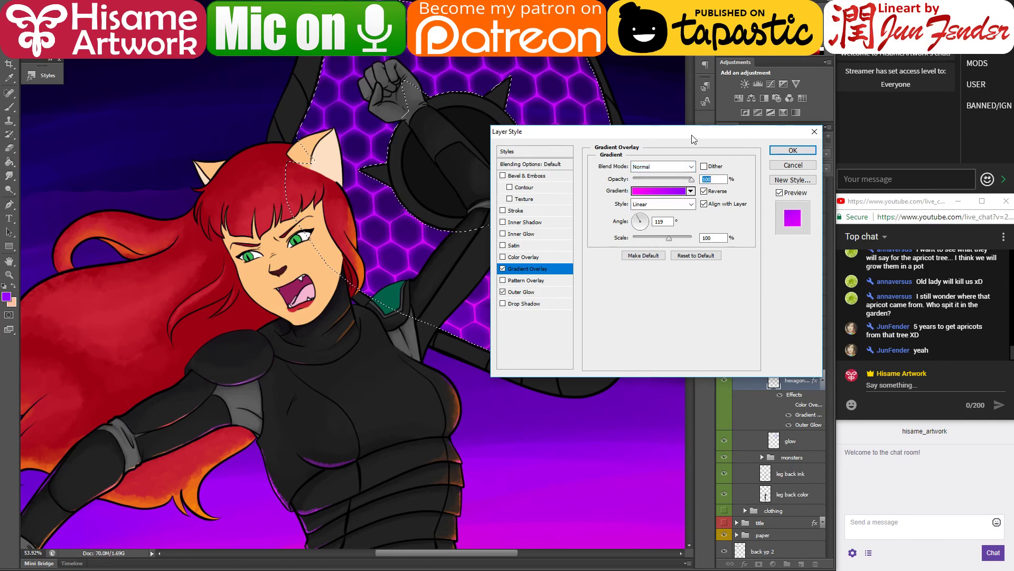
pyautogui.moveTo(693, 138); pyautogui.dragTo(758, 242)
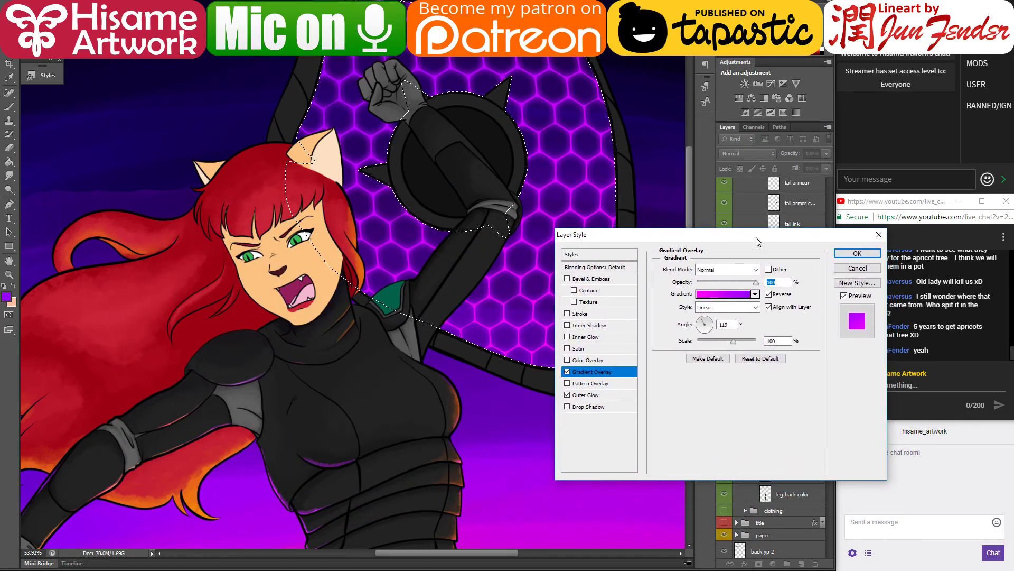
pyautogui.moveTo(734, 342); pyautogui.dragTo(795, 341)
pyautogui.moveTo(690, 238); pyautogui.dragTo(773, 194)
pyautogui.click(806, 248)
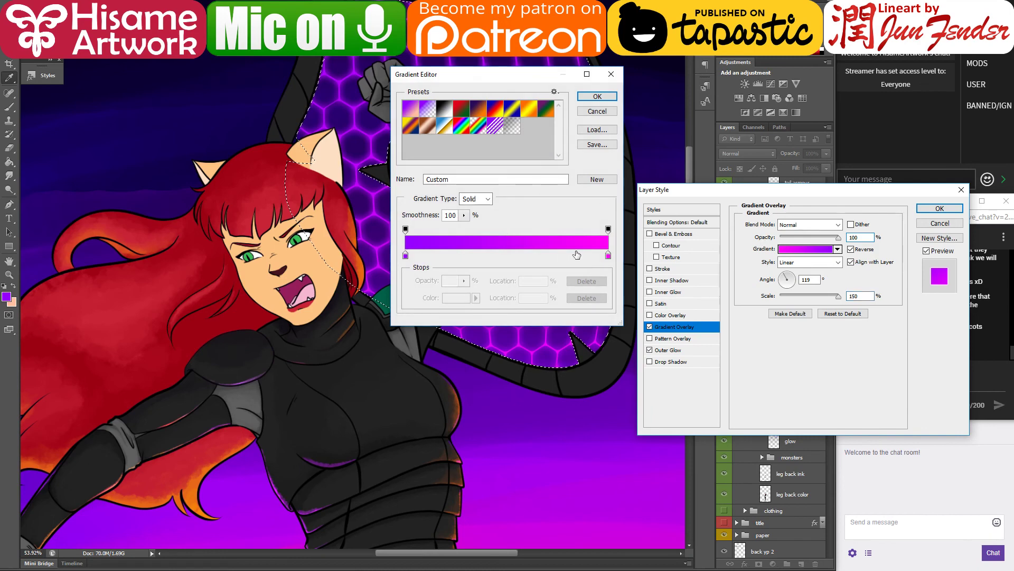
pyautogui.click(406, 256)
pyautogui.moveTo(523, 256); pyautogui.dragTo(559, 255)
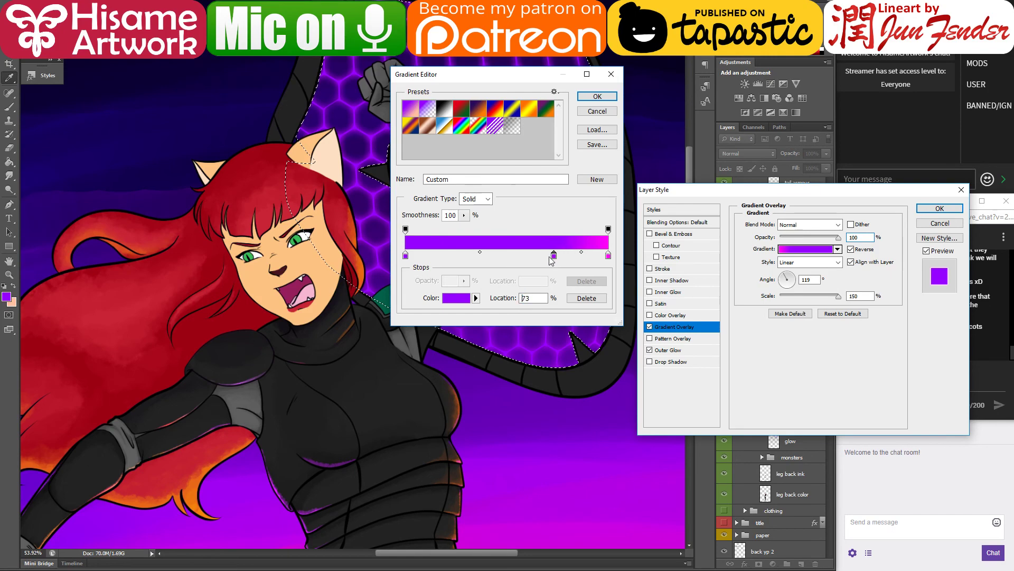
pyautogui.moveTo(527, 259); pyautogui.dragTo(509, 258)
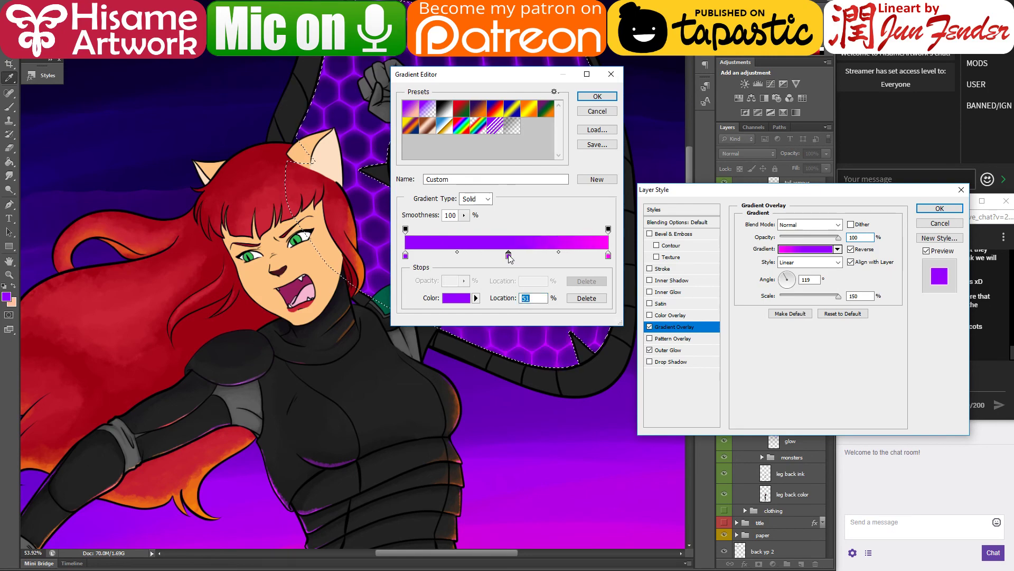
pyautogui.click(602, 110)
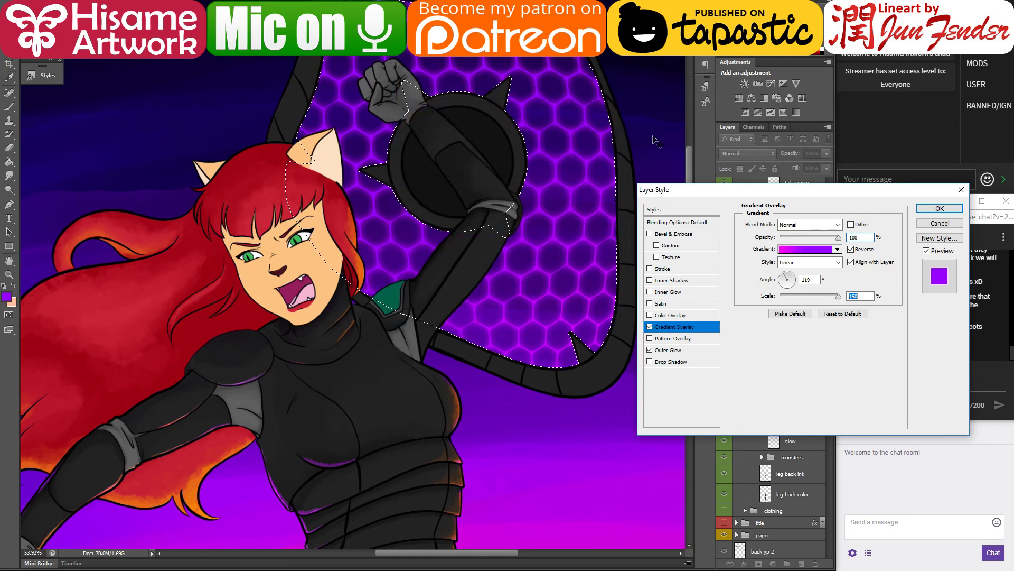
# Step: Apply the revised layer style to the hexagon grid and save the document
pyautogui.click(926, 213)
pyautogui.keyDown('alt'); pyautogui.scroll(-5, 449, 329); pyautogui.keyUp('alt')
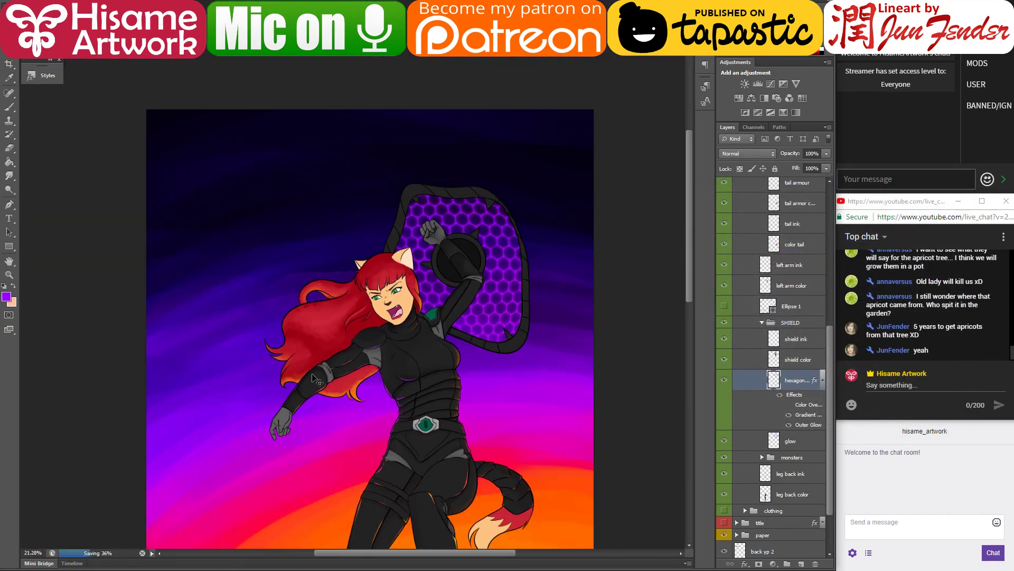
# Step: Make the shield color layer active and load its painted area as a selection
pyautogui.keyDown('alt'); pyautogui.scroll(3, 316, 379); pyautogui.keyUp('alt')
pyautogui.moveTo(569, 279); pyautogui.dragTo(522, 246)
pyautogui.click(586, 287)
pyautogui.scroll(5, 588, 258)
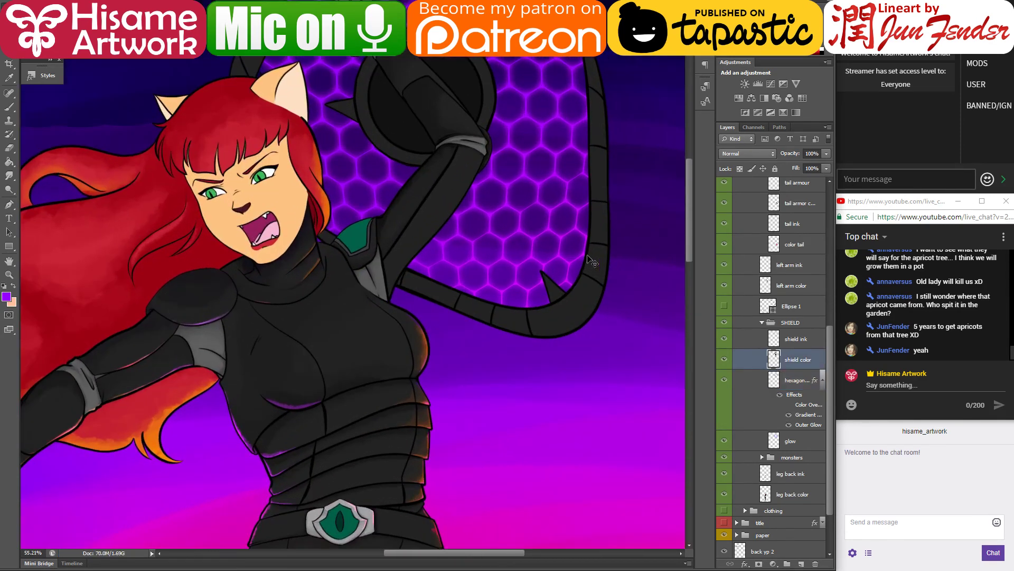
pyautogui.scroll(4, 583, 274)
pyautogui.scroll(-2, 584, 274)
pyautogui.scroll(-2, 568, 386)
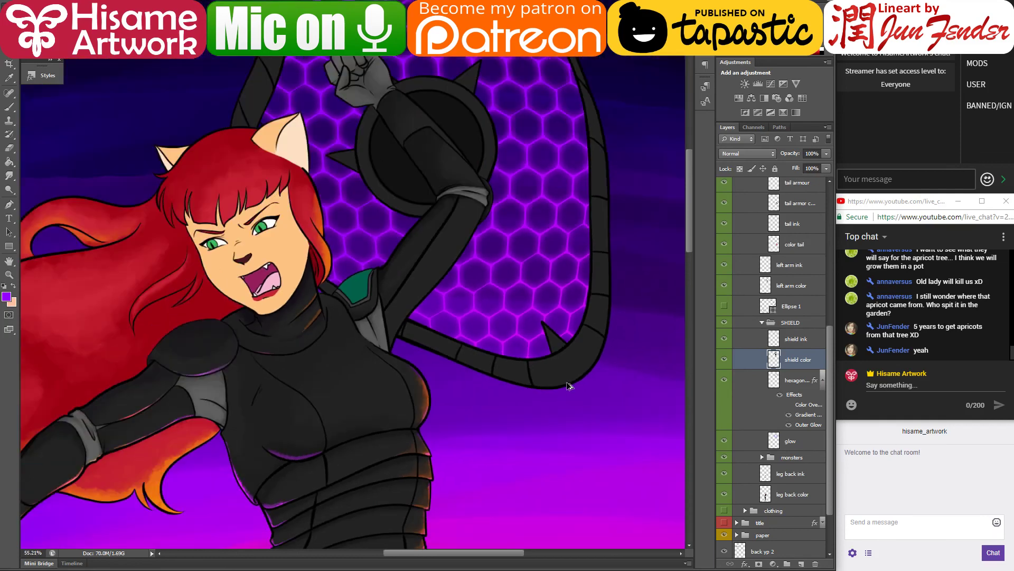
pyautogui.scroll(-3, 568, 385)
pyautogui.scroll(2, 507, 199)
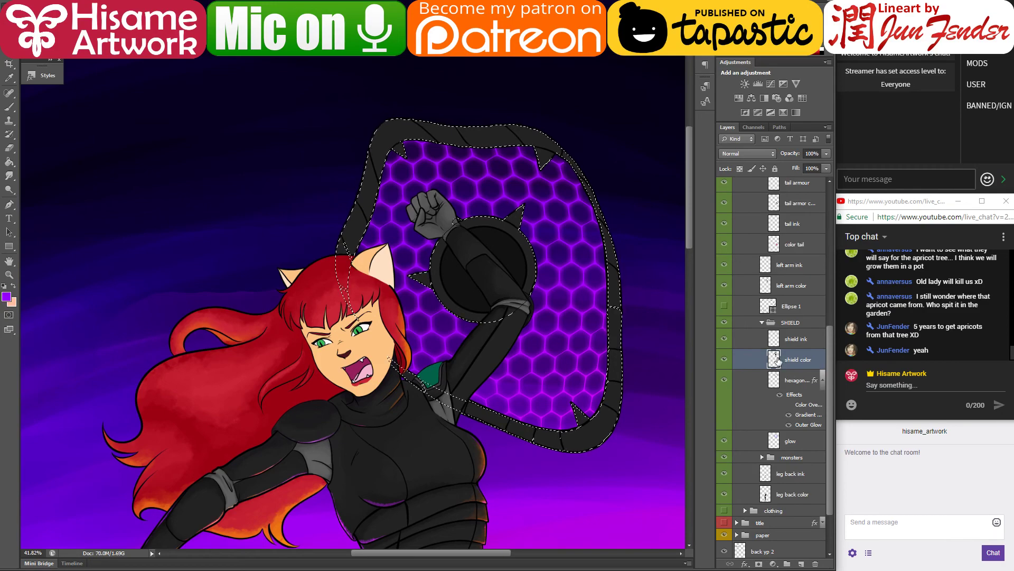
pyautogui.scroll(5, 608, 447)
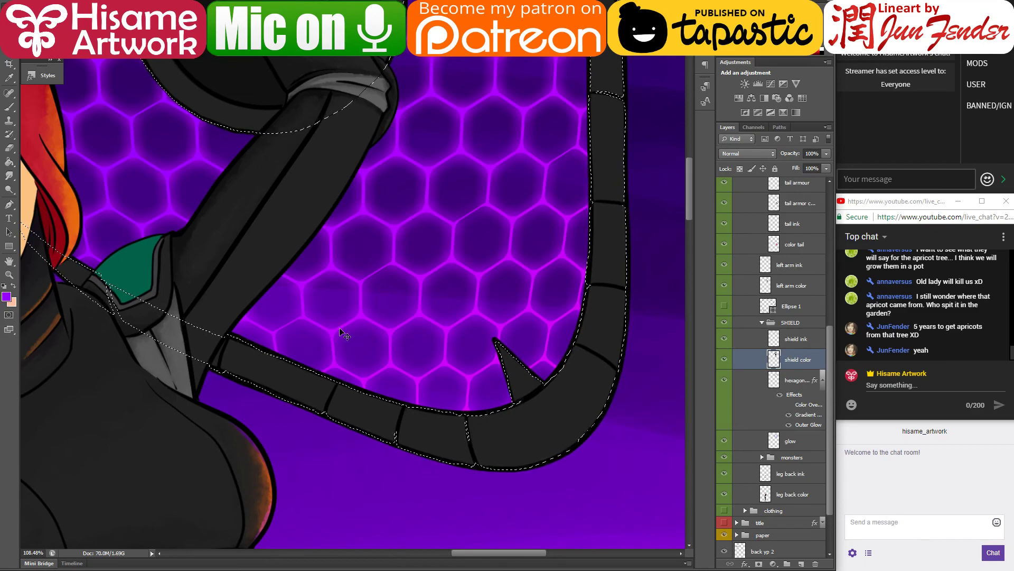
# Step: Prepare a small textured brush with the sampled near-black 121212 and set its blending mode to Linear Dodge (Add)
pyautogui.click(9, 107)
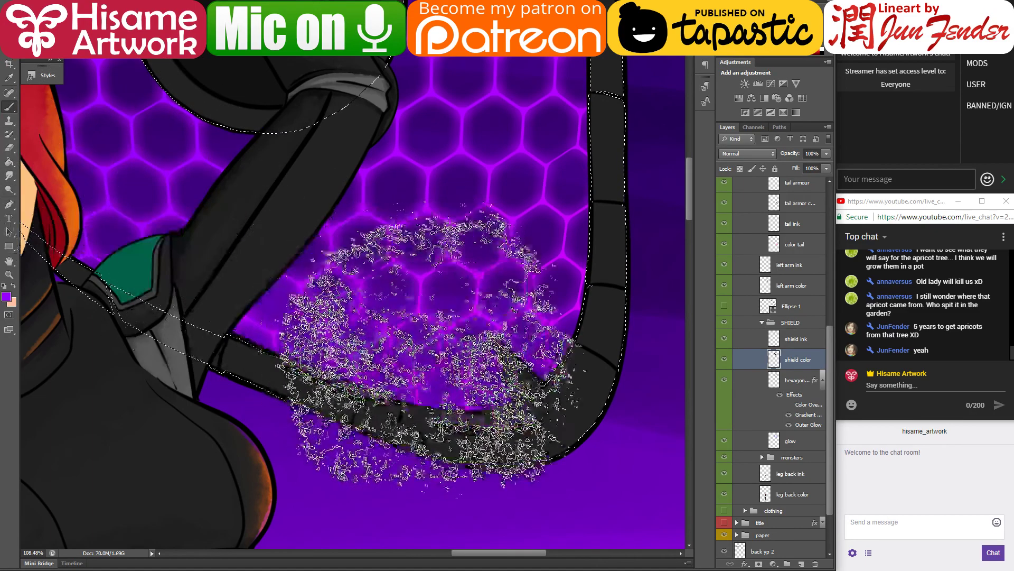
pyautogui.keyDown('alt'); pyautogui.click(247, 68); pyautogui.keyUp('alt')
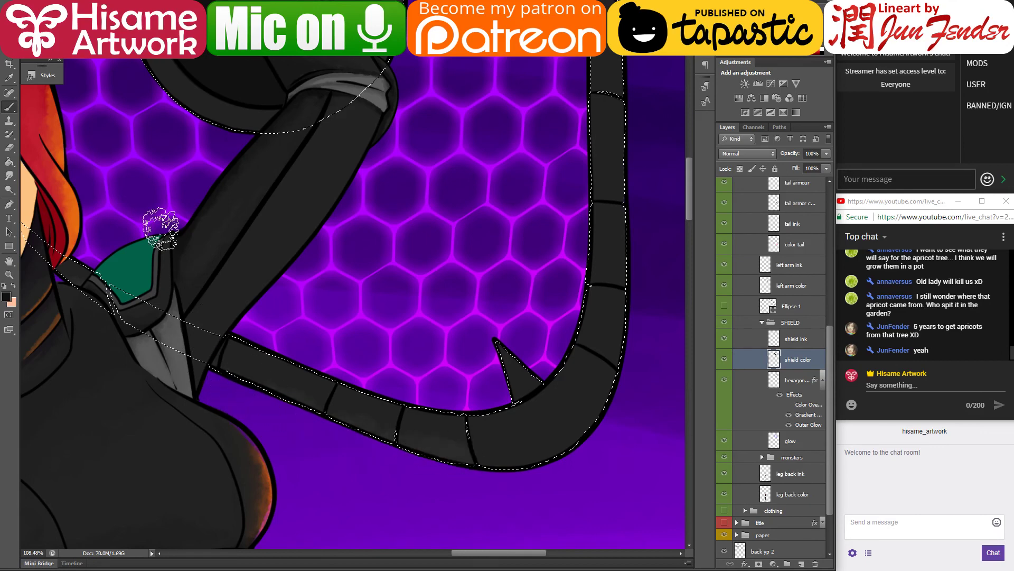
pyautogui.click(6, 297)
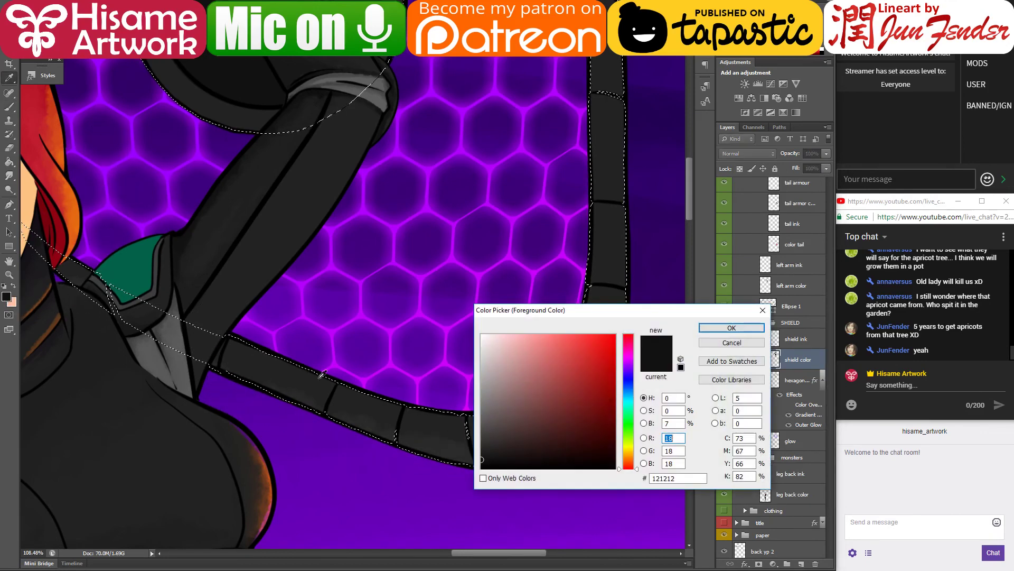
pyautogui.click(743, 329)
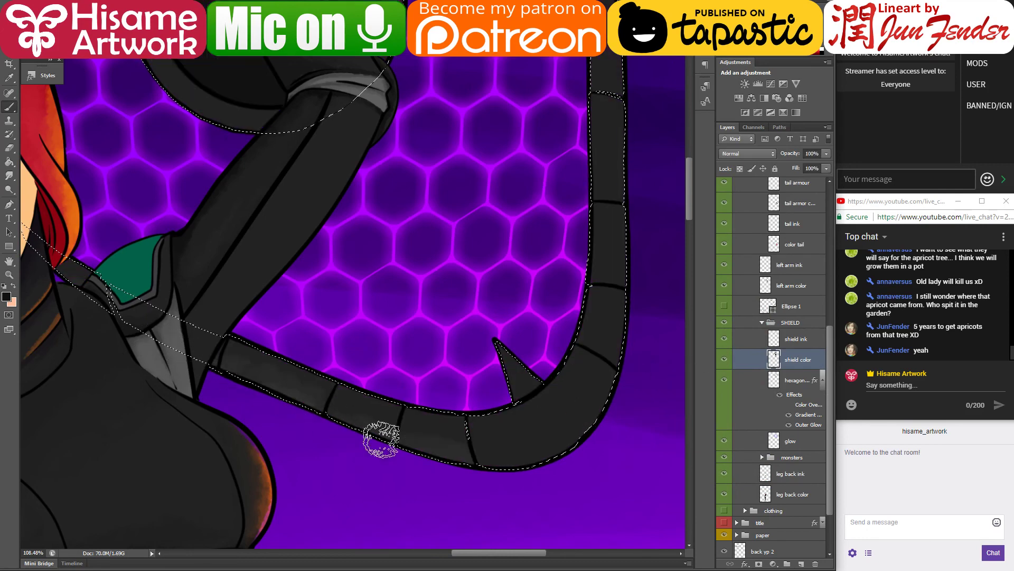
pyautogui.click(132, 44)
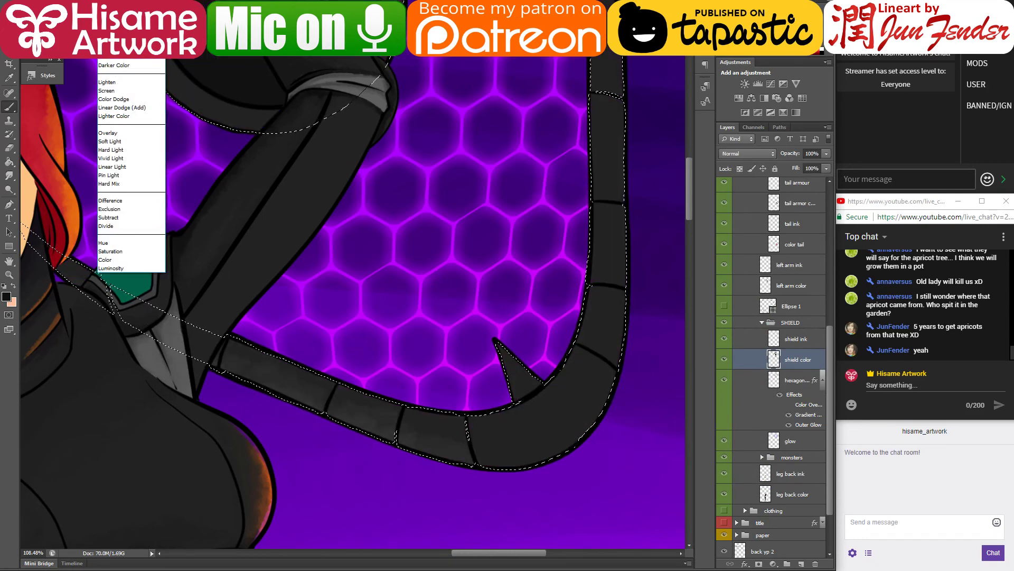
pyautogui.click(132, 106)
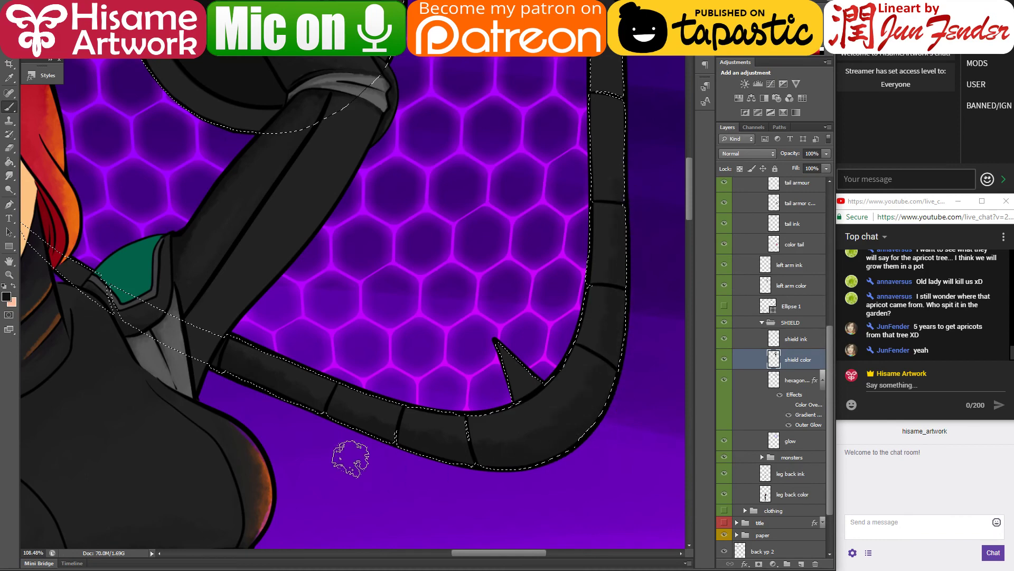
# Step: Shade the shield's segmented outer frame along its right side, top edge and left side with dark brush strokes
pyautogui.moveTo(503, 267); pyautogui.dragTo(452, 188)
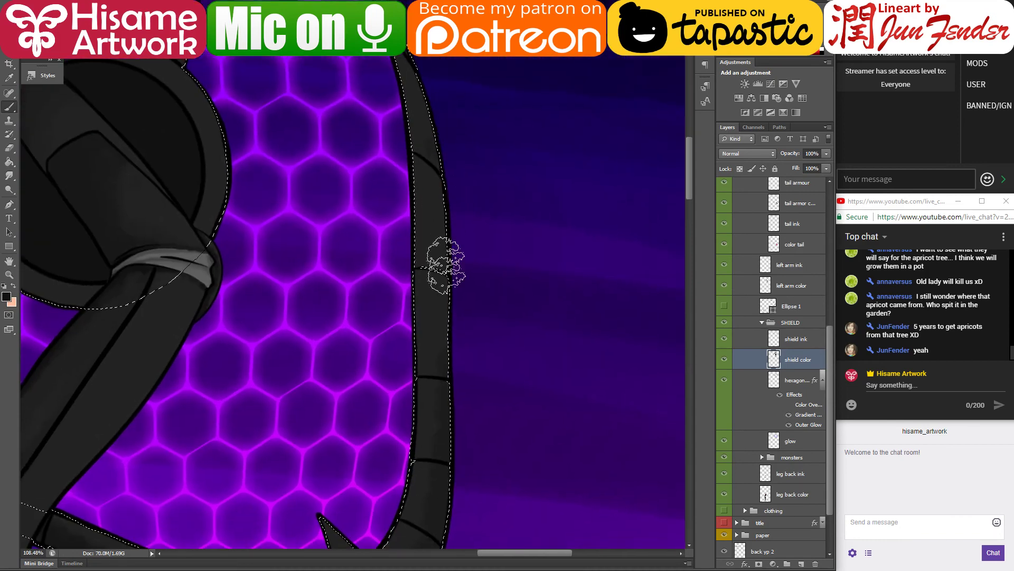
pyautogui.moveTo(421, 97); pyautogui.dragTo(490, 348)
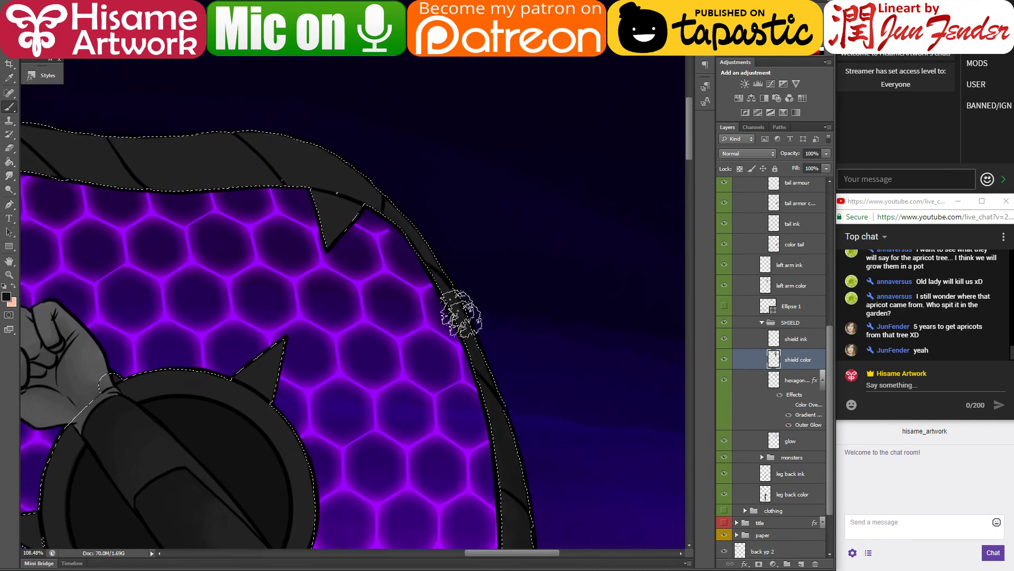
pyautogui.moveTo(318, 217)
pyautogui.mouseDown()
pyautogui.moveTo(607, 256)
pyautogui.moveTo(507, 240)
pyautogui.moveTo(475, 252)
pyautogui.mouseUp()
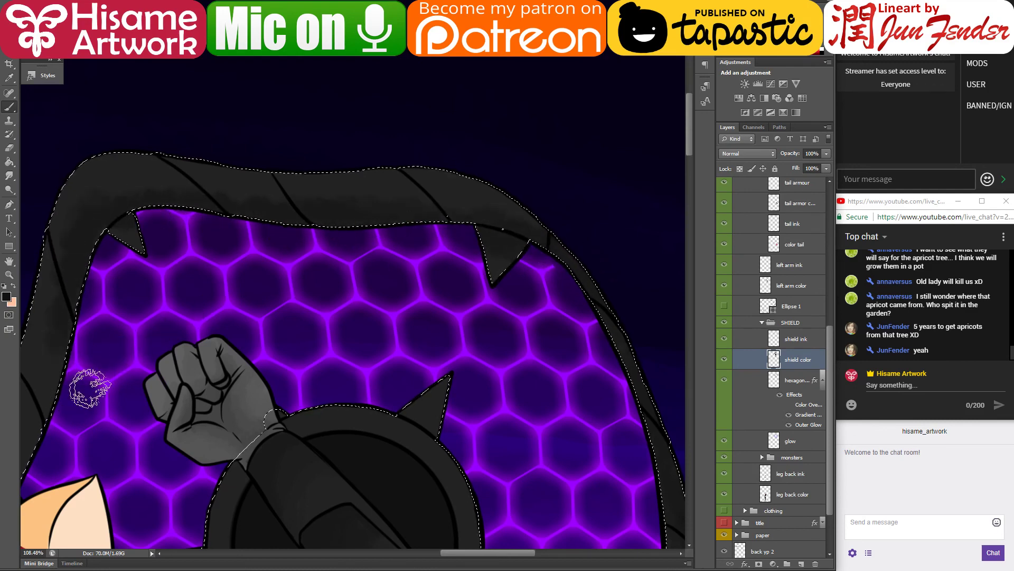
pyautogui.moveTo(287, 306); pyautogui.dragTo(533, 160)
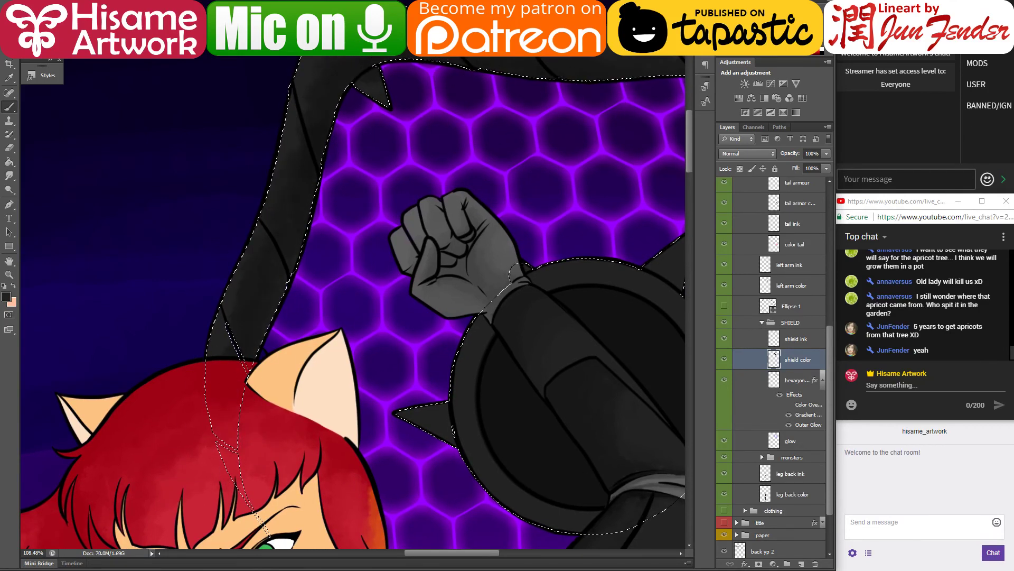
pyautogui.moveTo(516, 95); pyautogui.dragTo(185, 310)
pyautogui.hotkey('ctrl', 'd')
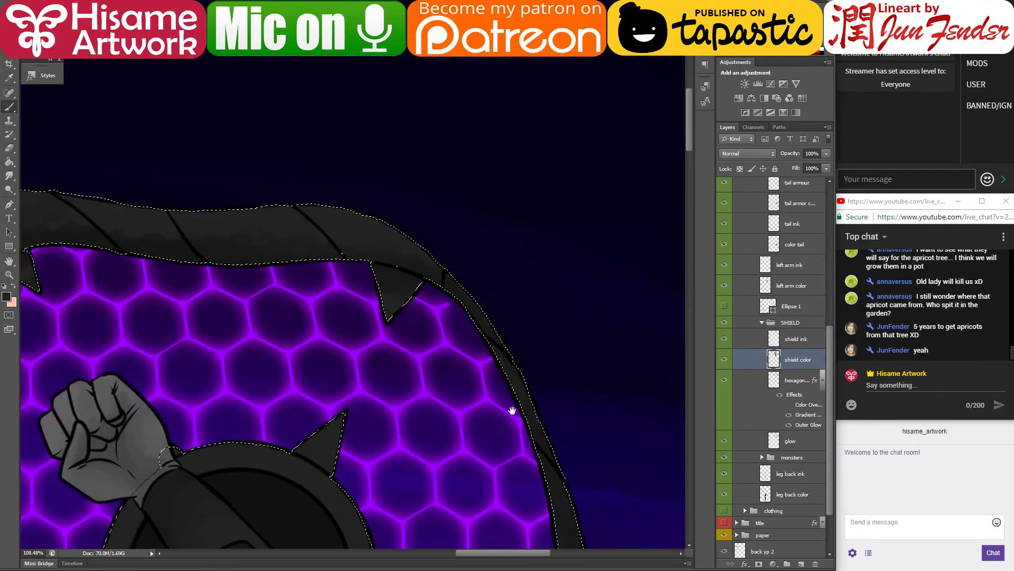
# Step: Shade the shield's round central disc and its spikes with sampled dark tones, clearing the selection and saving when done
pyautogui.moveTo(460, 409)
pyautogui.mouseDown()
pyautogui.moveTo(642, 86)
pyautogui.moveTo(677, 74)
pyautogui.moveTo(576, 163)
pyautogui.mouseUp()
pyautogui.moveTo(542, 341); pyautogui.dragTo(418, 332)
pyautogui.keyDown('alt'); pyautogui.click(325, 311); pyautogui.keyUp('alt')
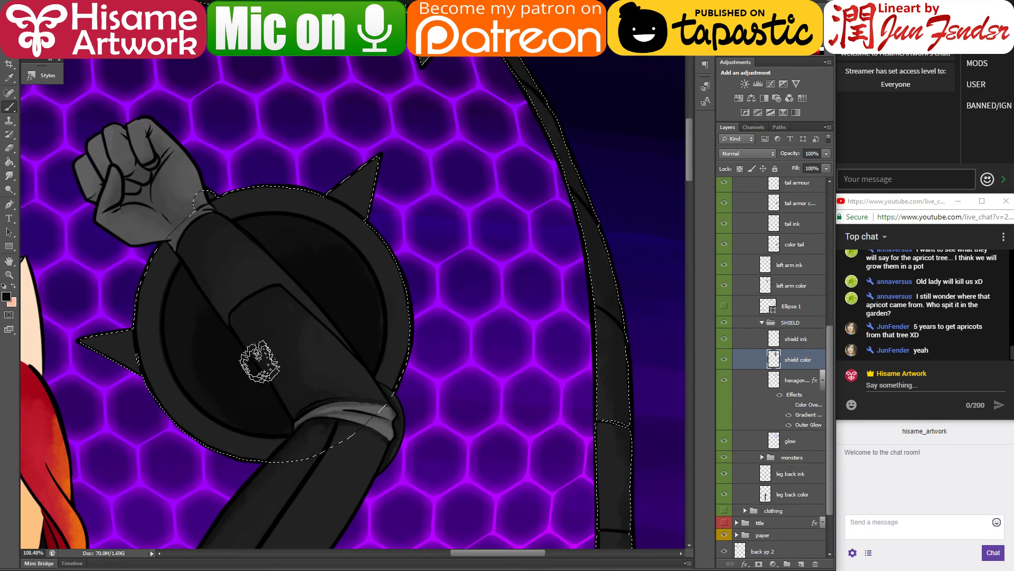
pyautogui.keyDown('alt'); pyautogui.click(185, 289); pyautogui.keyUp('alt')
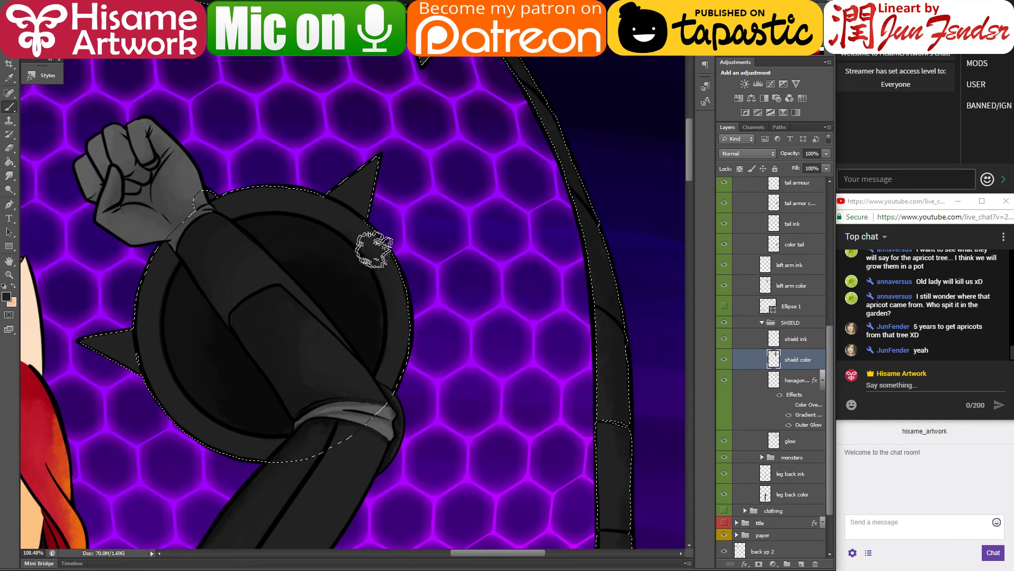
pyautogui.moveTo(368, 303)
pyautogui.mouseDown()
pyautogui.moveTo(431, 307)
pyautogui.moveTo(526, 338)
pyautogui.mouseUp()
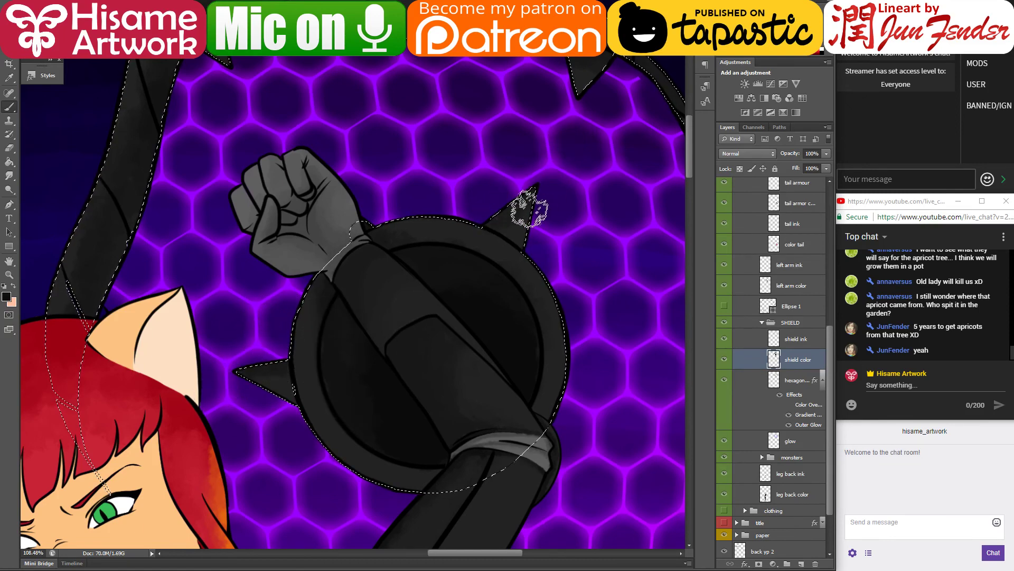
pyautogui.moveTo(377, 428)
pyautogui.mouseDown()
pyautogui.moveTo(465, 465)
pyautogui.moveTo(396, 22)
pyautogui.moveTo(410, 237)
pyautogui.moveTo(491, 294)
pyautogui.mouseUp()
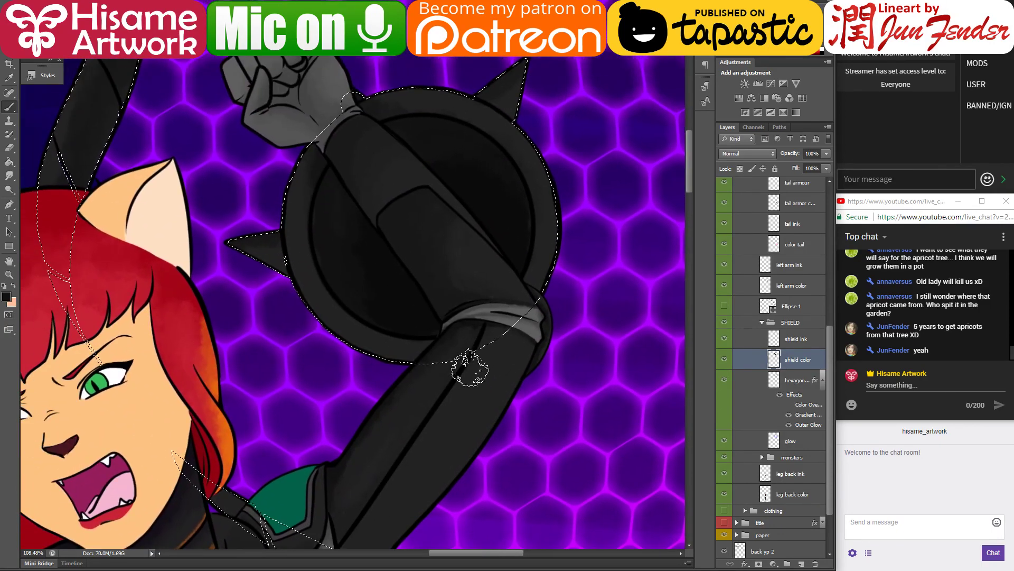
pyautogui.hotkey('ctrl', 'd')
pyautogui.hotkey('ctrl', 's')
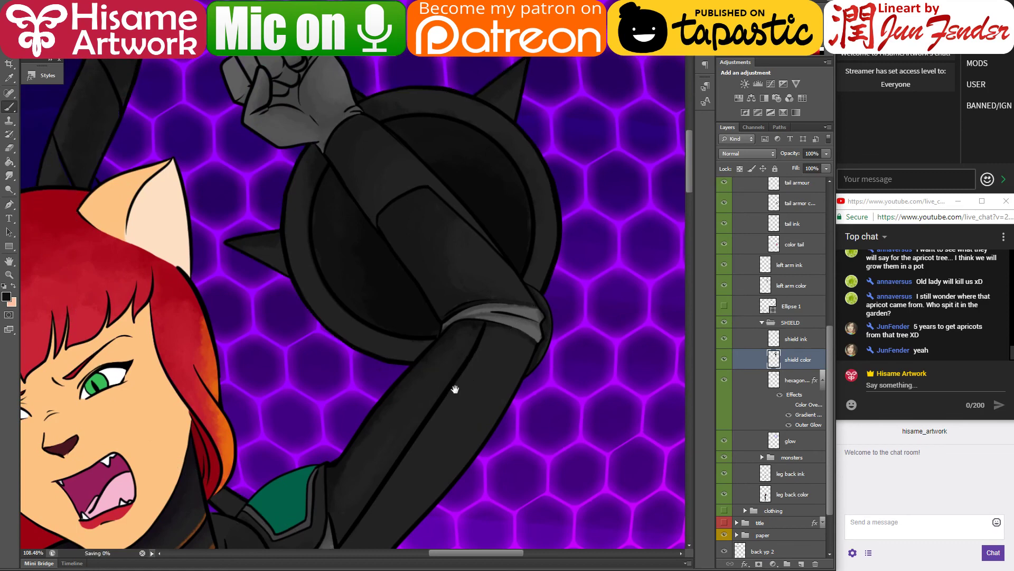
# Step: Make the left arm color layer active and load its painted area as a selection, ready for shading the raised arm
pyautogui.scroll(-3, 454, 370)
pyautogui.keyDown('ctrl'); pyautogui.click(443, 364); pyautogui.keyUp('ctrl')
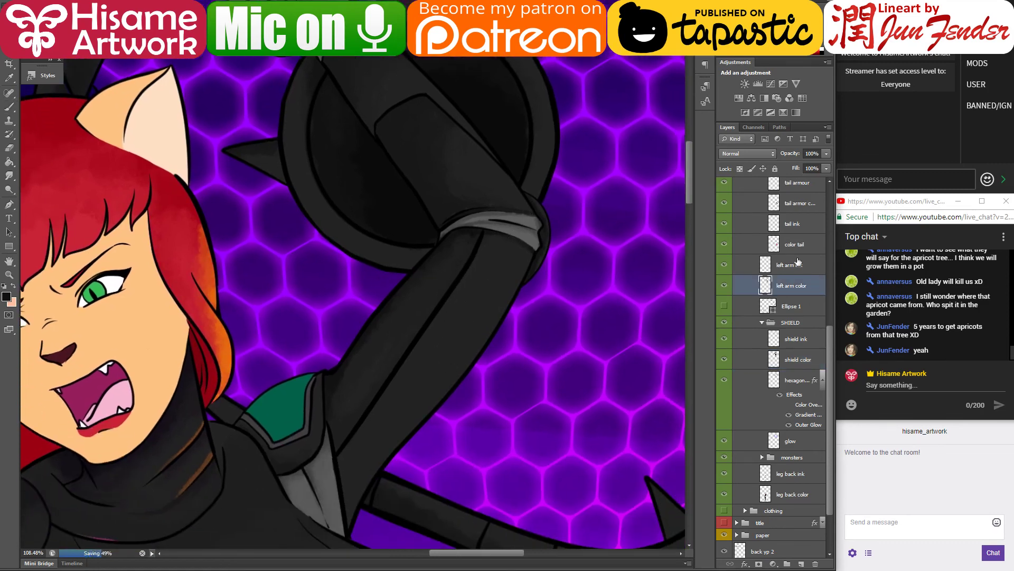
pyautogui.keyDown('ctrl'); pyautogui.click(765, 287); pyautogui.keyUp('ctrl')
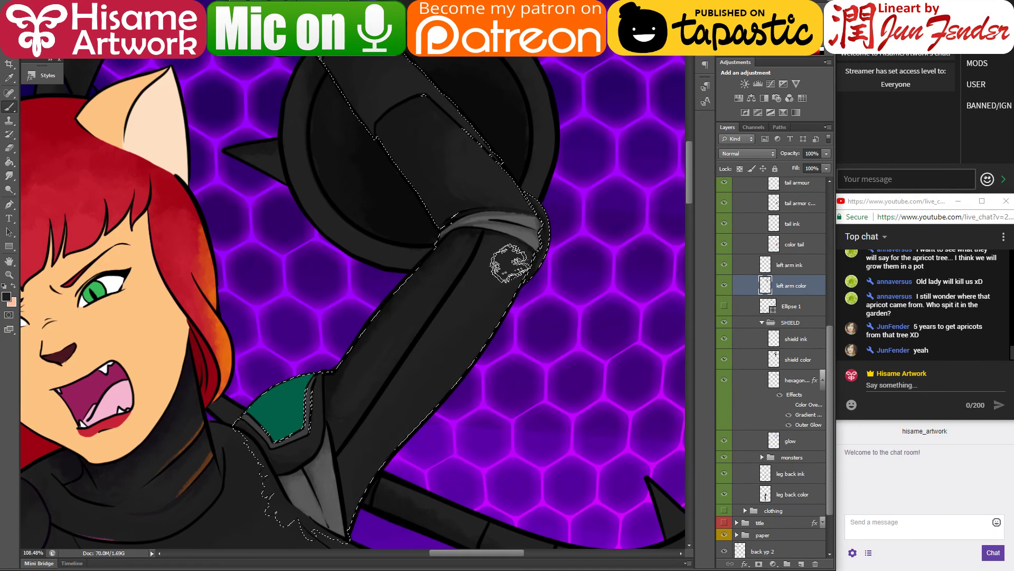
pyautogui.moveTo(509, 273); pyautogui.dragTo(461, 510)
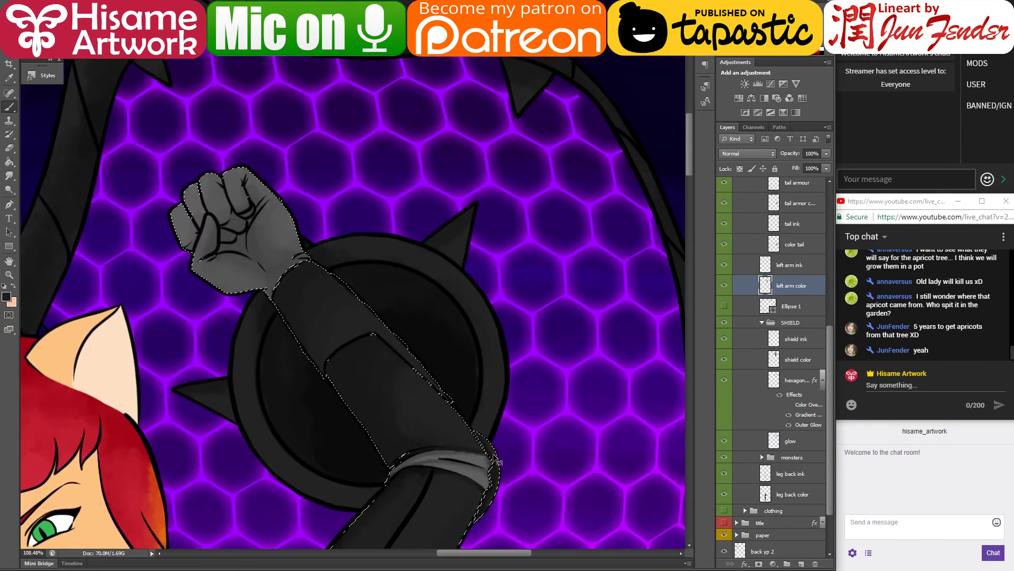
# Step: Clear the left arm selection, save the illustration and make the shield color layer active
pyautogui.hotkey('ctrl', 'd')
pyautogui.hotkey('ctrl', 's')
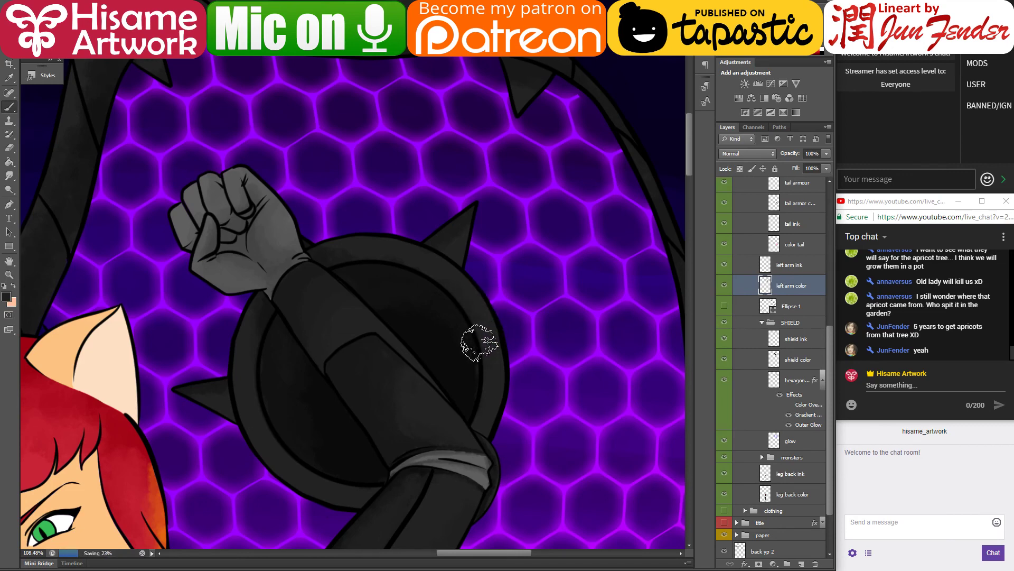
pyautogui.keyDown('ctrl'); pyautogui.click(469, 355); pyautogui.keyUp('ctrl')
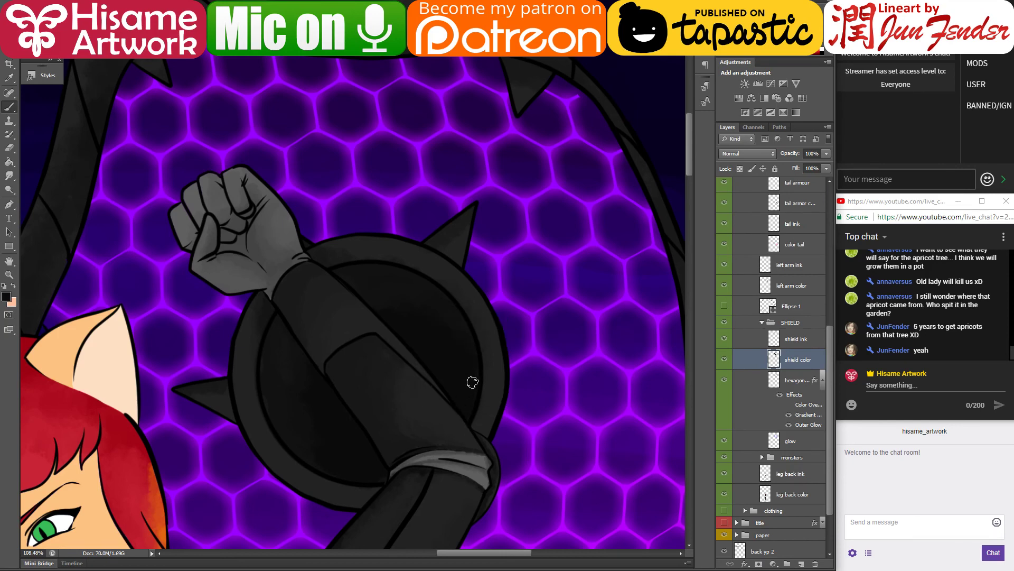
# Step: Touch up the shield's round central disc with sampled dark tones, then clear the selection and save
pyautogui.keyDown('alt'); pyautogui.click(347, 497); pyautogui.keyUp('alt')
pyautogui.keyDown('alt'); pyautogui.click(286, 414); pyautogui.keyUp('alt')
pyautogui.keyDown('ctrl'); pyautogui.click(776, 357); pyautogui.keyUp('ctrl')
pyautogui.hotkey('ctrl', 'd')
pyautogui.hotkey('ctrl', 's')
pyautogui.scroll(-6, 337, 394)
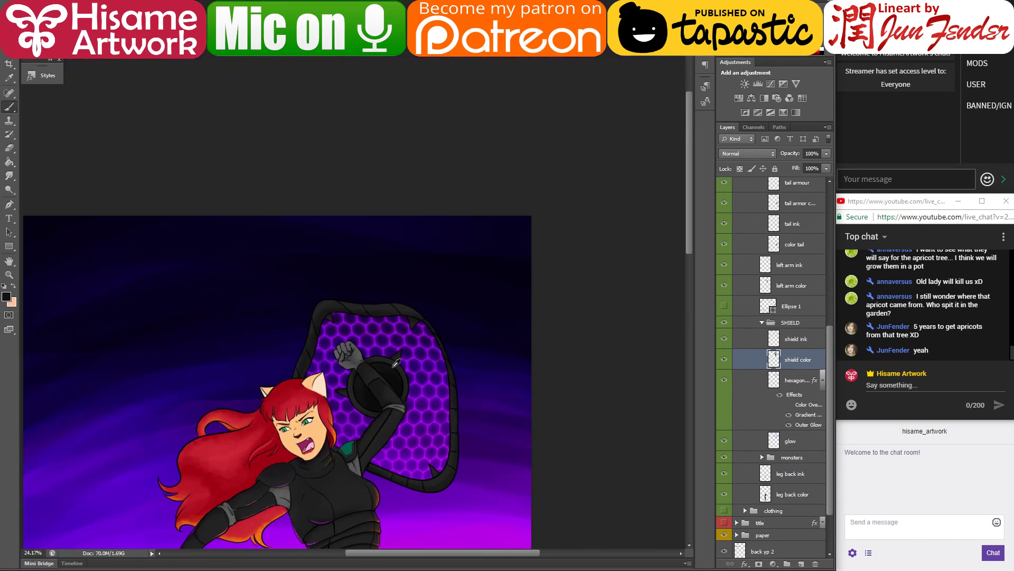
# Step: Load the shield color layer's painted area as a selection, sample a dark purple and set the brush mode to Linear Dodge (Add)
pyautogui.moveTo(396, 363); pyautogui.dragTo(437, 276)
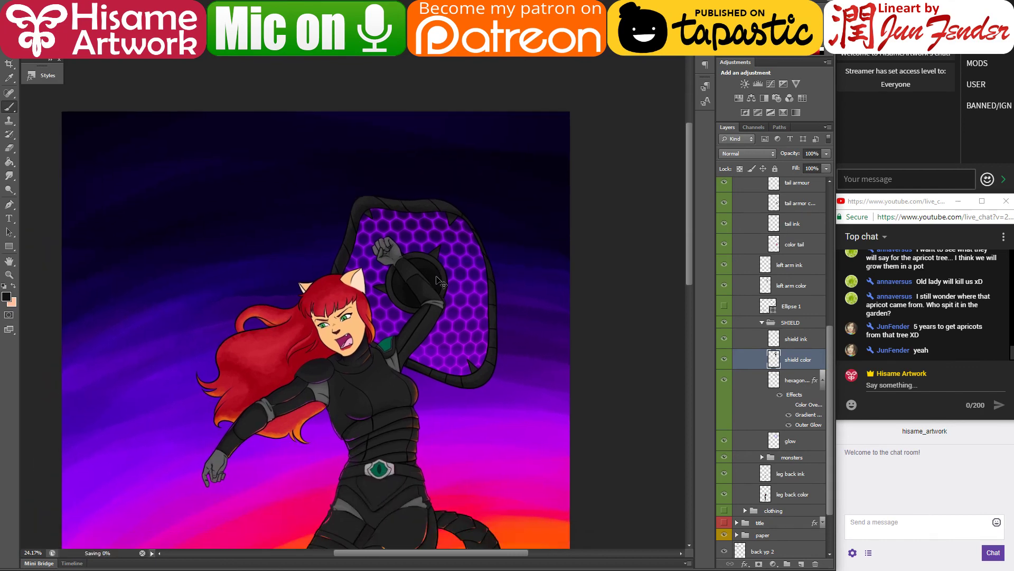
pyautogui.scroll(4, 428, 294)
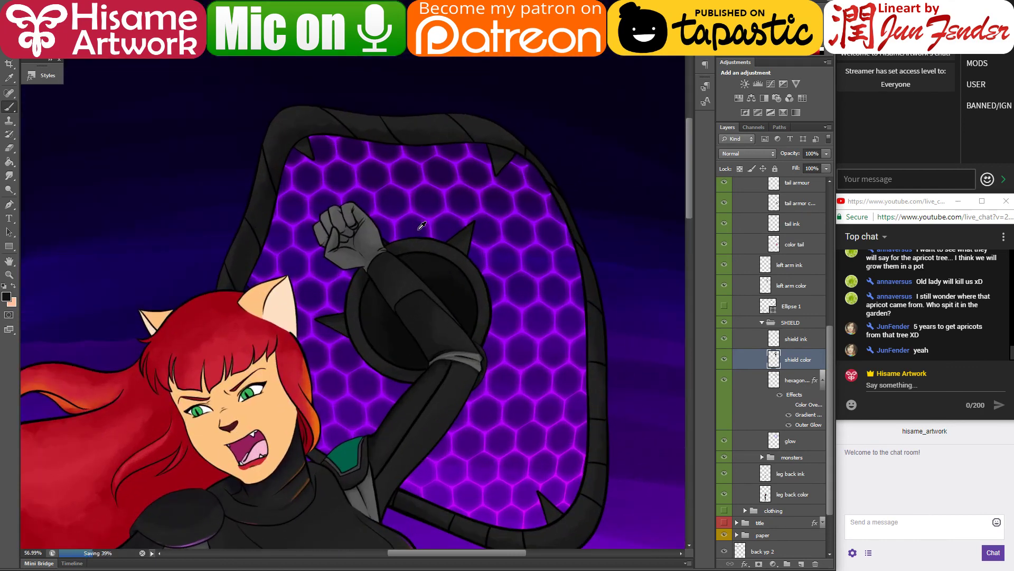
pyautogui.keyDown('ctrl'); pyautogui.click(776, 361); pyautogui.keyUp('ctrl')
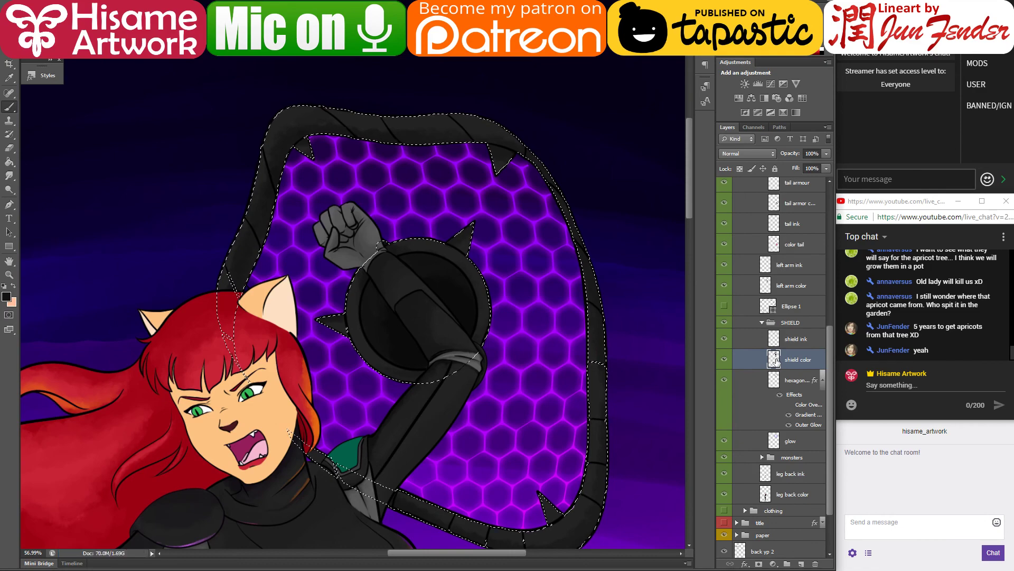
pyautogui.moveTo(452, 398)
pyautogui.mouseDown()
pyautogui.moveTo(361, 207)
pyautogui.moveTo(384, 255)
pyautogui.mouseUp()
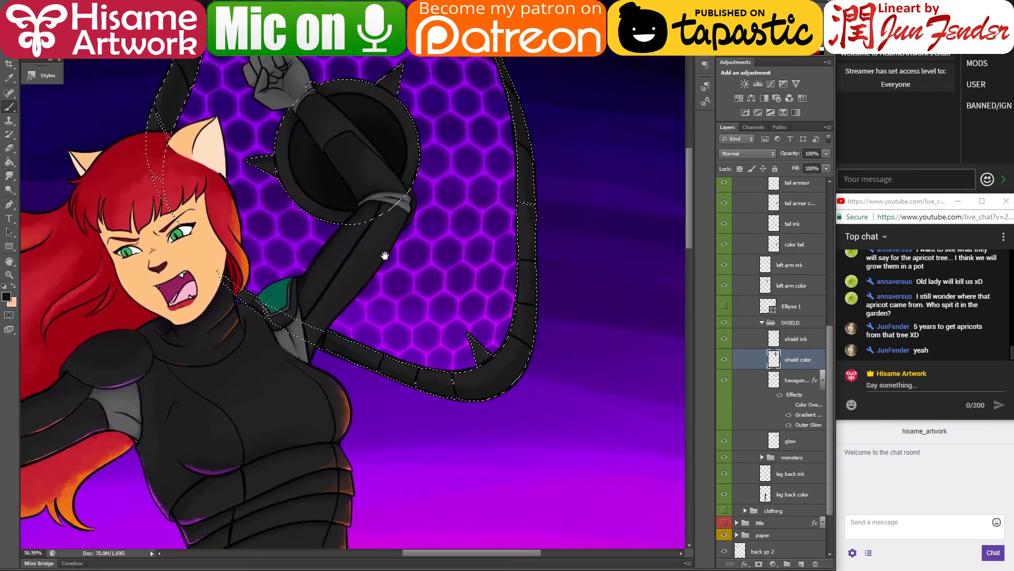
pyautogui.keyDown('alt'); pyautogui.click(548, 328); pyautogui.keyUp('alt')
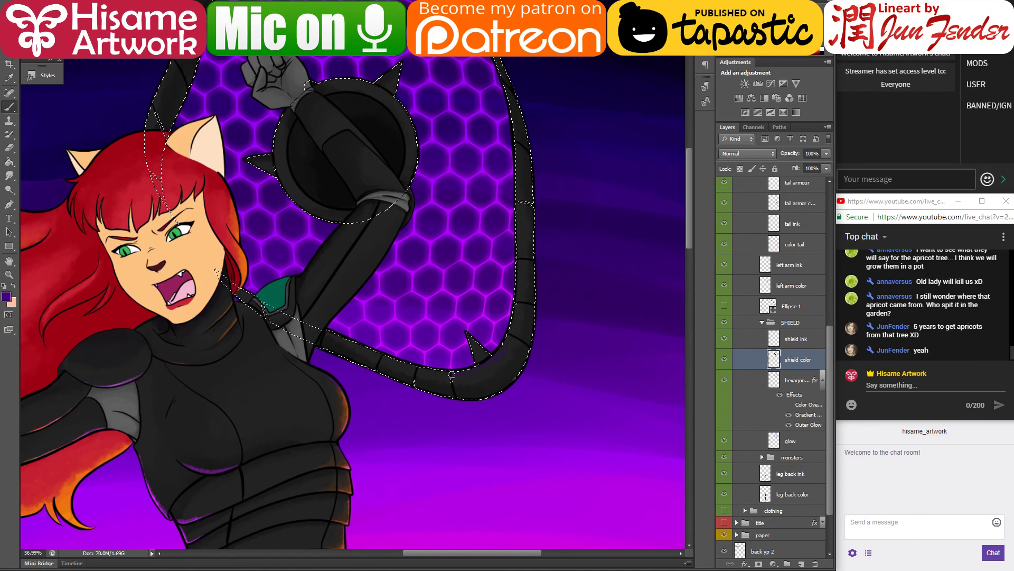
pyautogui.click(133, 4)
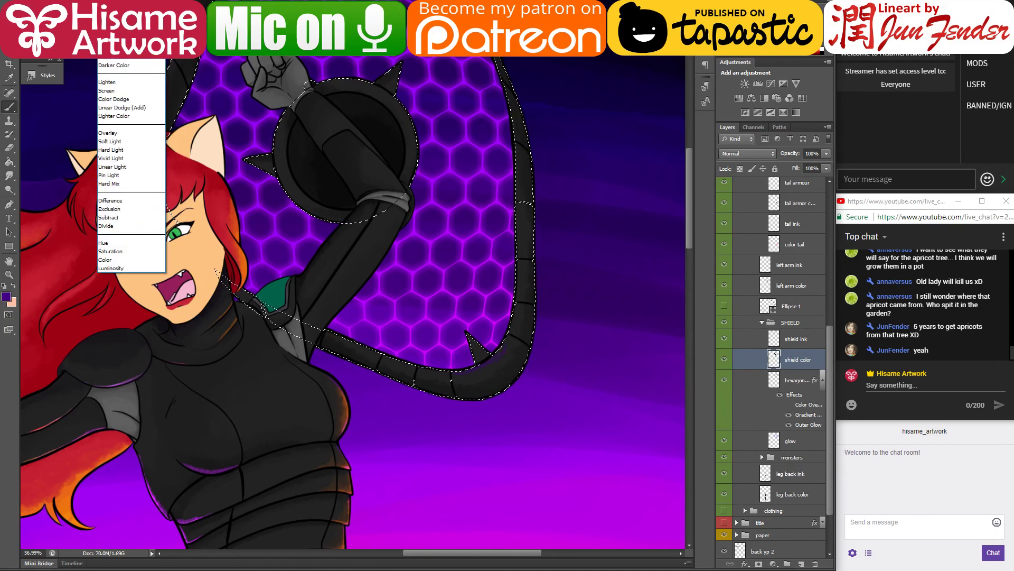
pyautogui.click(139, 108)
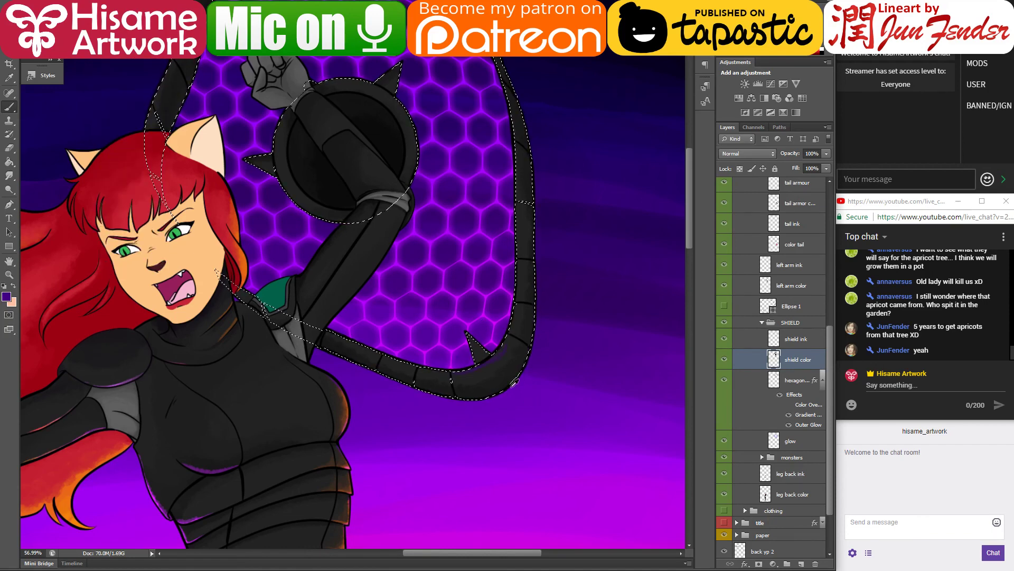
# Step: Paint a dark purple glow along the inner edge of the shield frame's lower corner and right side
pyautogui.scroll(5, 473, 359)
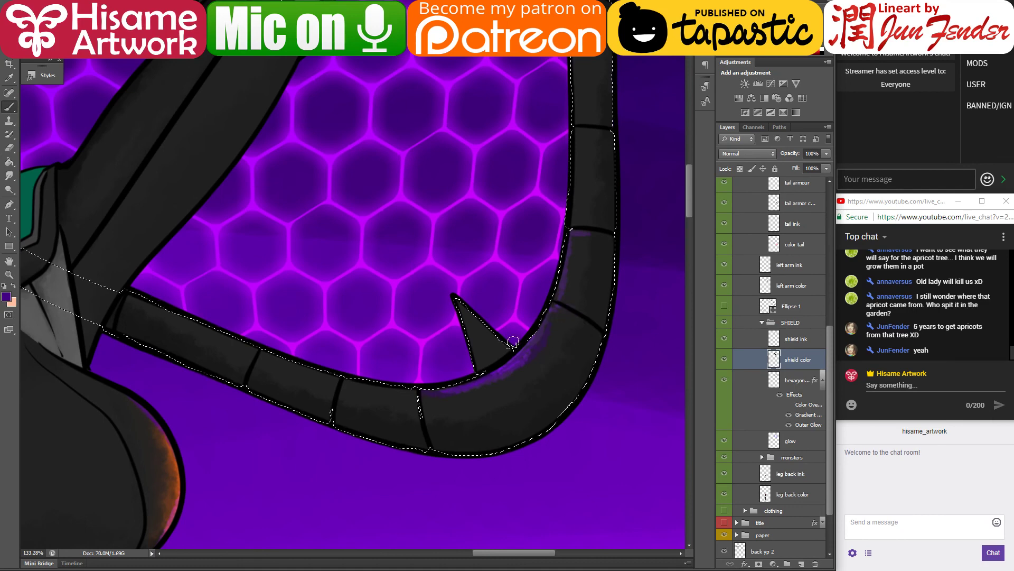
pyautogui.moveTo(525, 309); pyautogui.dragTo(457, 396)
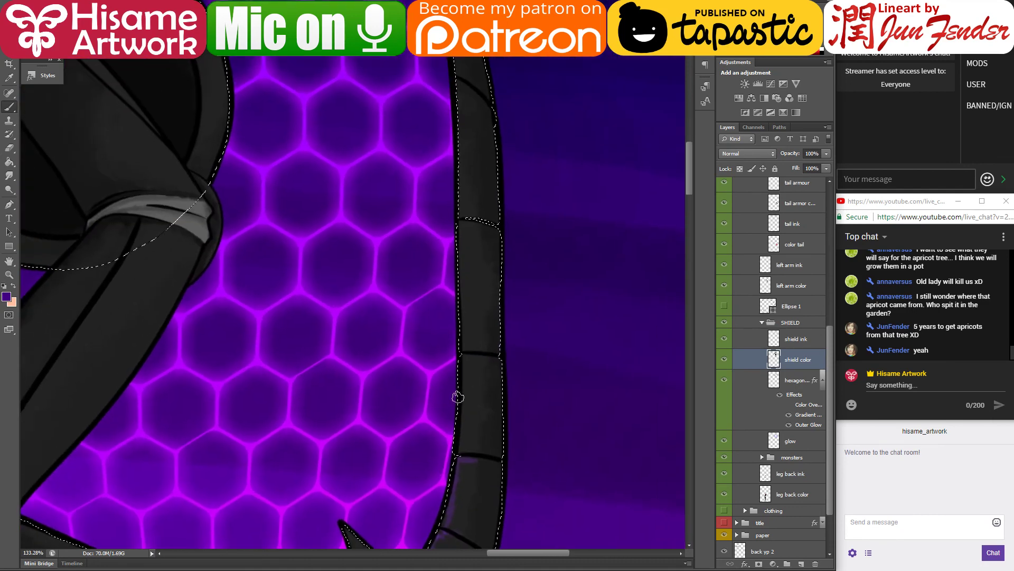
pyautogui.moveTo(465, 347); pyautogui.dragTo(466, 346)
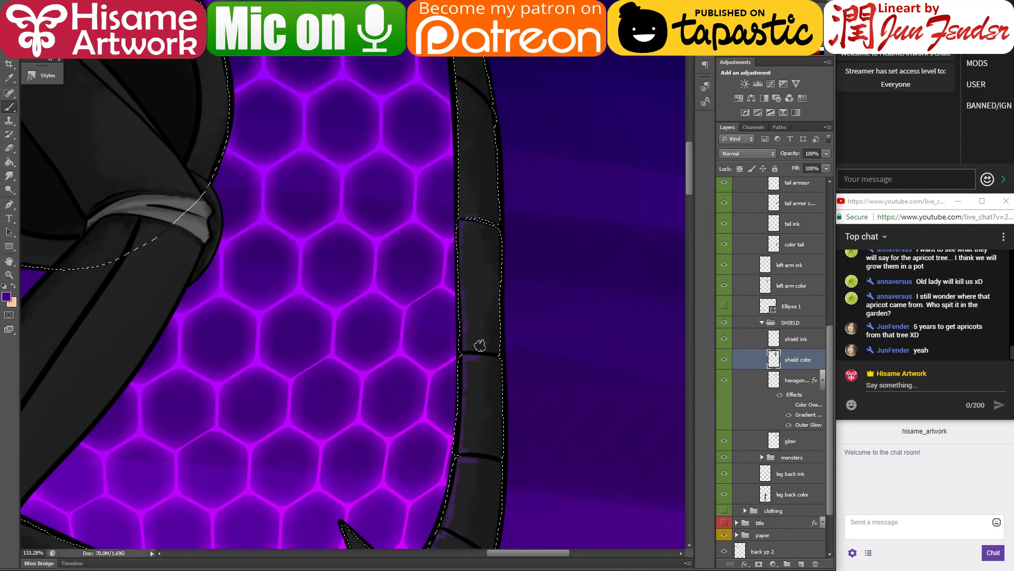
pyautogui.moveTo(495, 311); pyautogui.dragTo(467, 310)
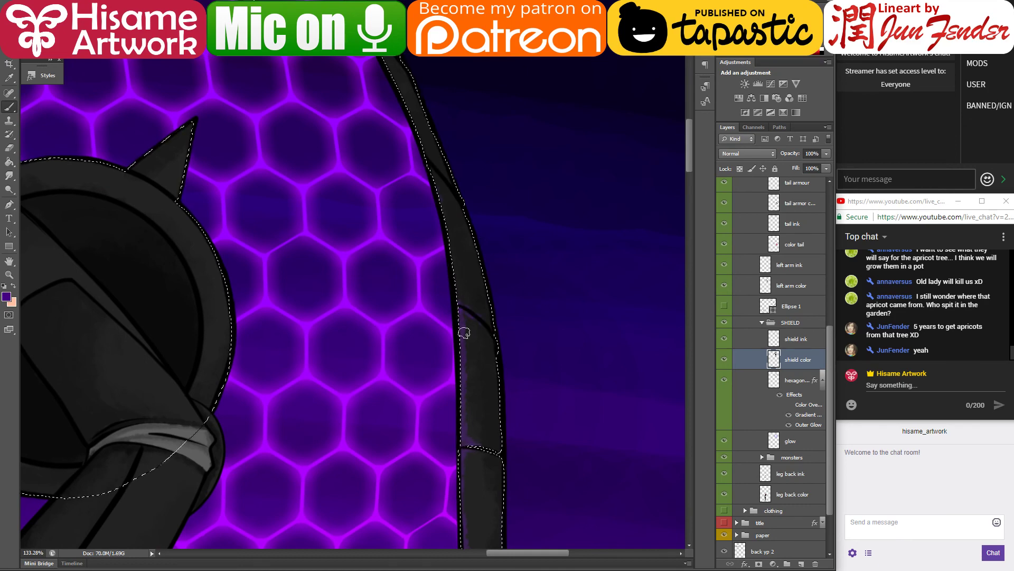
pyautogui.moveTo(392, 170)
pyautogui.mouseDown()
pyautogui.moveTo(444, 286)
pyautogui.moveTo(369, 204)
pyautogui.moveTo(407, 168)
pyautogui.mouseUp()
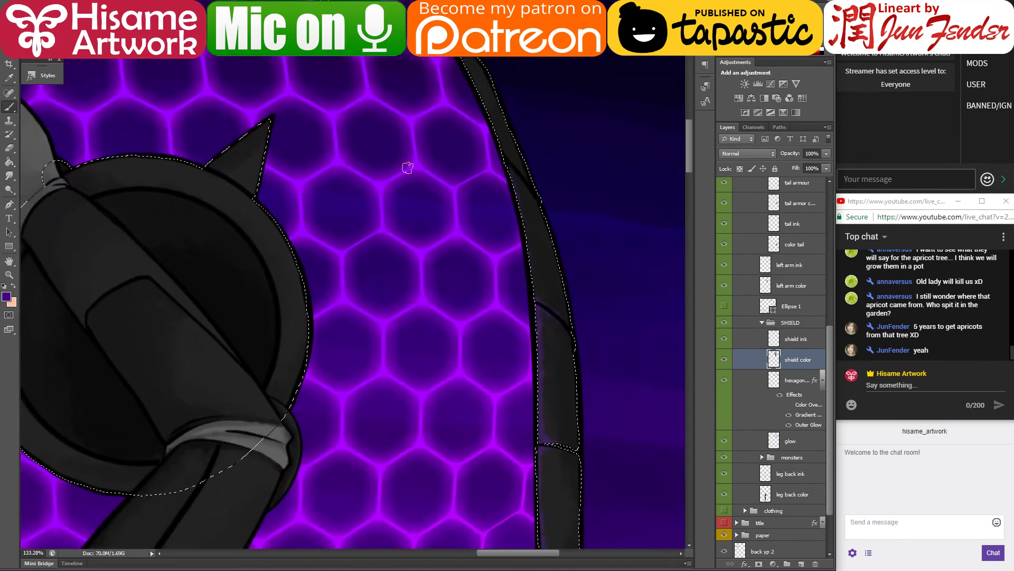
# Step: Add brighter purple glow along the inner edge of the frame's right side, lower corner and bottom segments, hiding stray selection edges as needed
pyautogui.moveTo(523, 470); pyautogui.dragTo(515, 233)
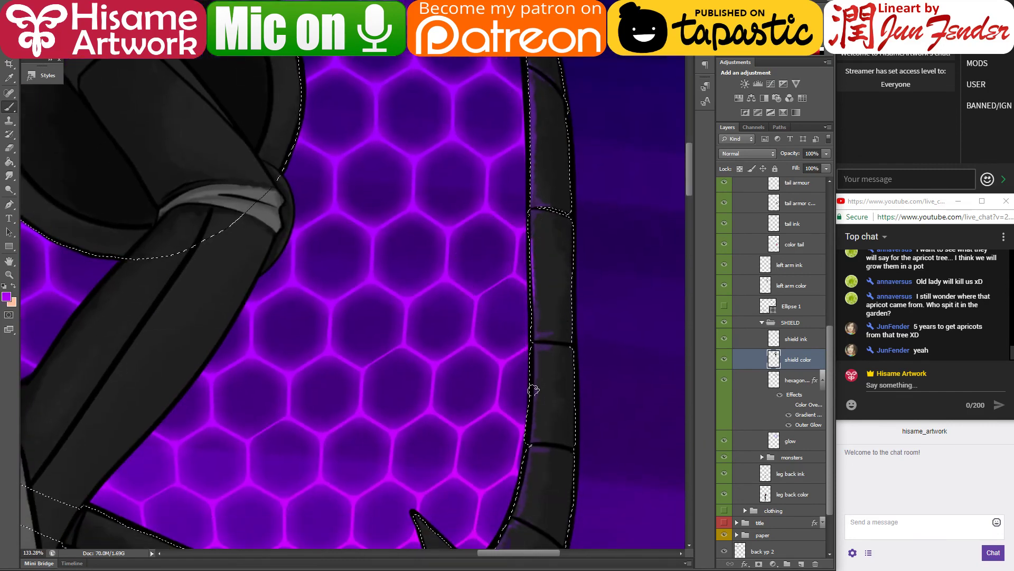
pyautogui.moveTo(534, 390); pyautogui.dragTo(561, 227)
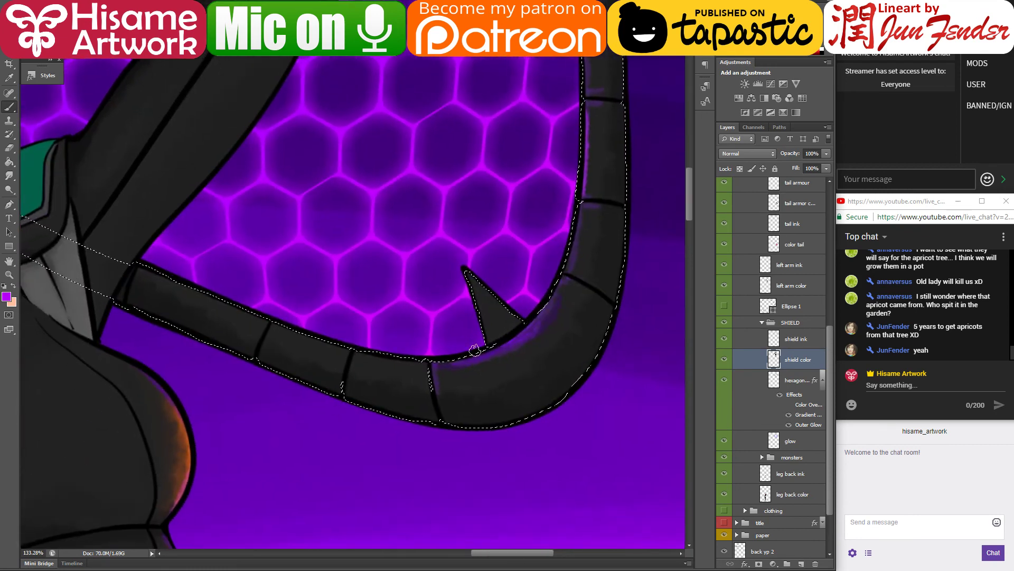
pyautogui.moveTo(222, 233); pyautogui.dragTo(263, 256)
pyautogui.hotkey('ctrl', 'h')
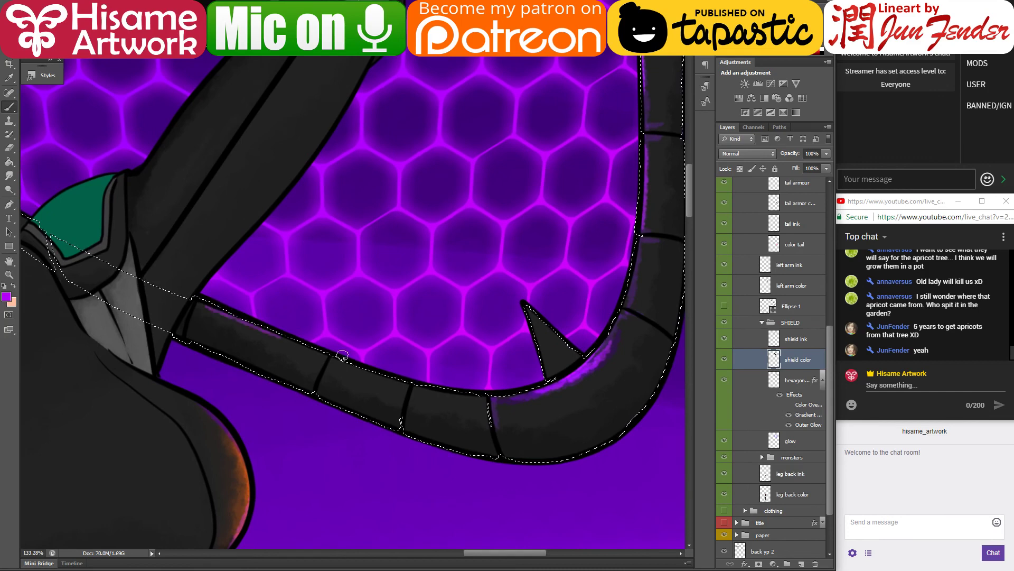
pyautogui.moveTo(281, 336)
pyautogui.mouseDown()
pyautogui.moveTo(324, 354)
pyautogui.moveTo(320, 371)
pyautogui.moveTo(391, 373)
pyautogui.moveTo(406, 394)
pyautogui.moveTo(489, 395)
pyautogui.mouseUp()
pyautogui.hotkey('ctrl', 'd')
# Step: Reselect the shield area and paint bright purple glow on the frame's upper right curve and the spike beside it
pyautogui.moveTo(550, 114); pyautogui.dragTo(457, 433)
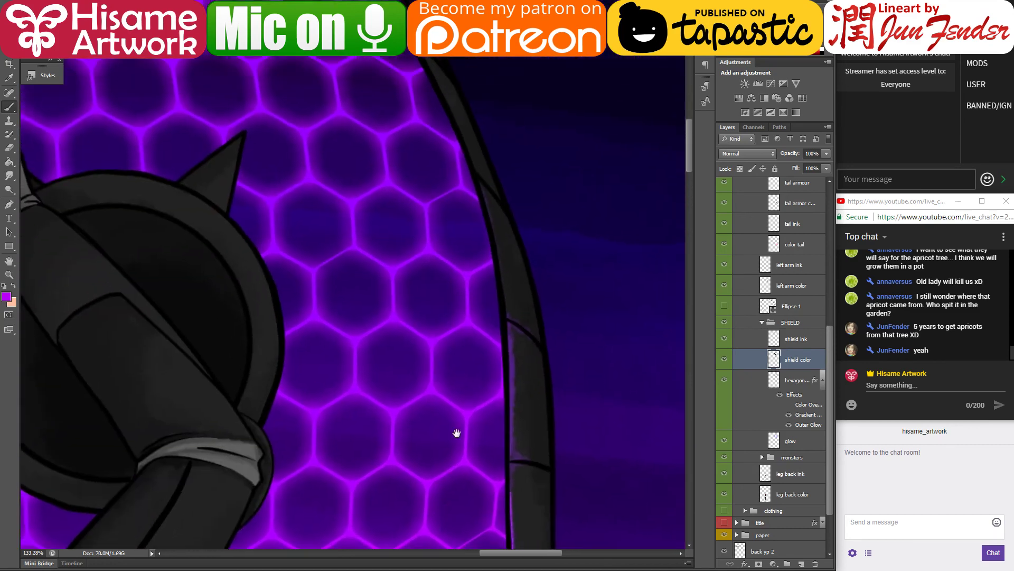
pyautogui.hotkey('ctrl', 'shift', 'd')
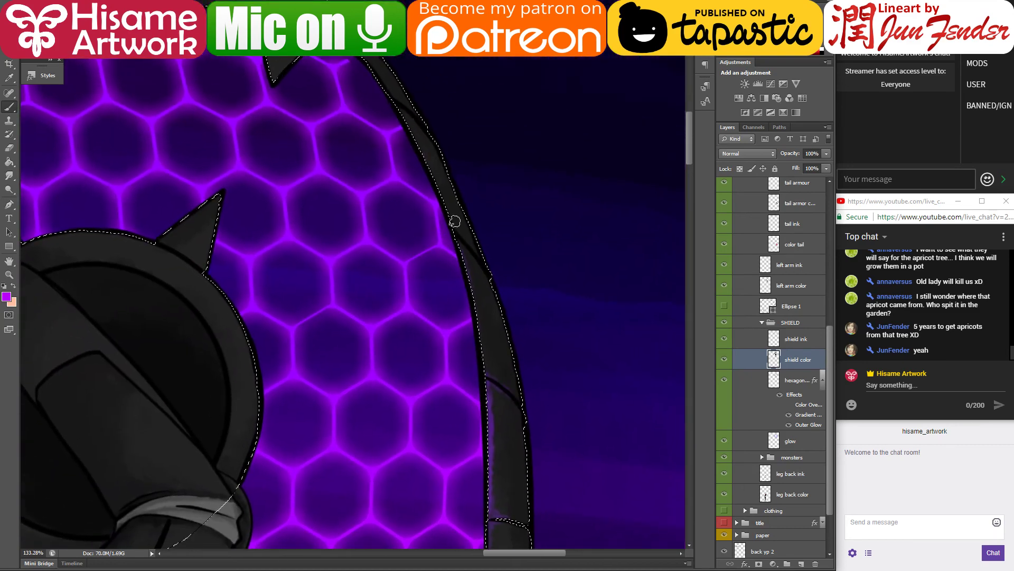
pyautogui.moveTo(454, 221); pyautogui.dragTo(401, 111)
pyautogui.moveTo(457, 237); pyautogui.dragTo(403, 120)
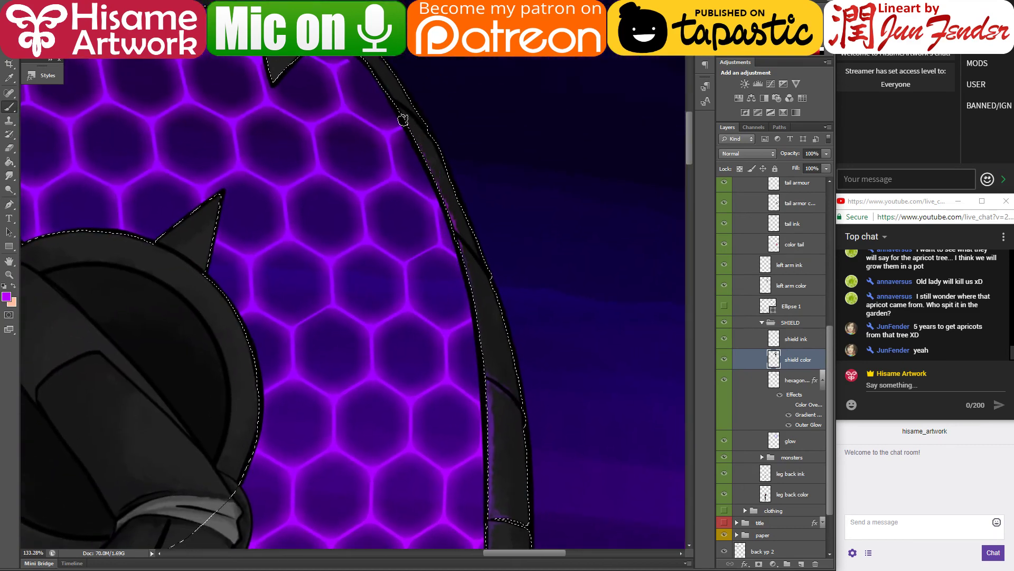
pyautogui.moveTo(452, 211)
pyautogui.mouseDown()
pyautogui.moveTo(365, 58)
pyautogui.moveTo(537, 243)
pyautogui.moveTo(489, 242)
pyautogui.mouseUp()
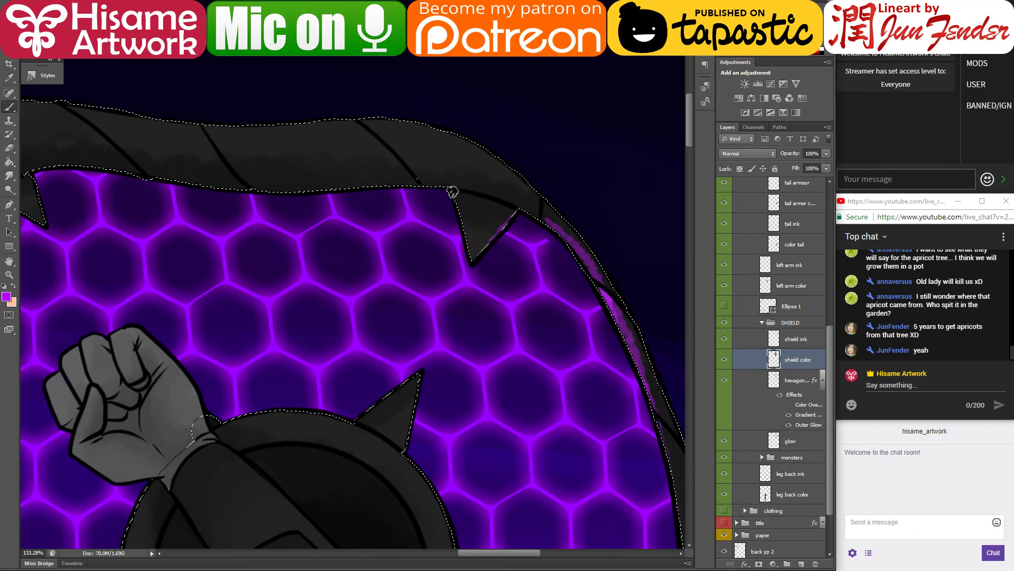
pyautogui.moveTo(452, 192)
pyautogui.mouseDown()
pyautogui.moveTo(486, 255)
pyautogui.moveTo(466, 219)
pyautogui.moveTo(478, 244)
pyautogui.moveTo(469, 261)
pyautogui.moveTo(509, 210)
pyautogui.moveTo(475, 257)
pyautogui.moveTo(541, 198)
pyautogui.moveTo(518, 218)
pyautogui.moveTo(503, 202)
pyautogui.moveTo(414, 187)
pyautogui.moveTo(550, 231)
pyautogui.moveTo(536, 192)
pyautogui.moveTo(425, 183)
pyautogui.moveTo(548, 217)
pyautogui.mouseUp()
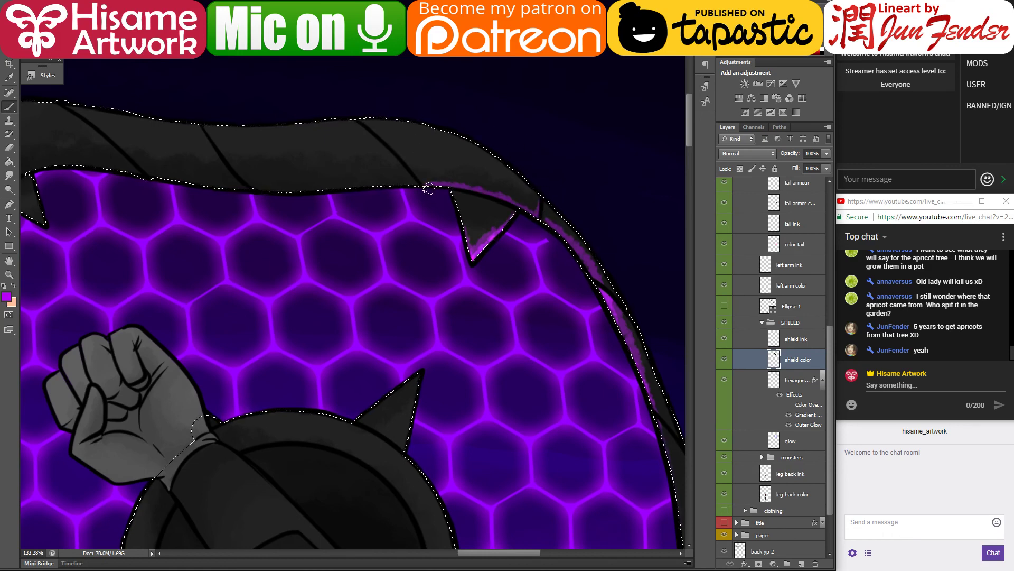
pyautogui.moveTo(428, 189); pyautogui.dragTo(391, 141)
pyautogui.hotkey('ctrl', 'z')
pyautogui.hotkey('ctrl', 'z')
pyautogui.moveTo(382, 122); pyautogui.dragTo(464, 140)
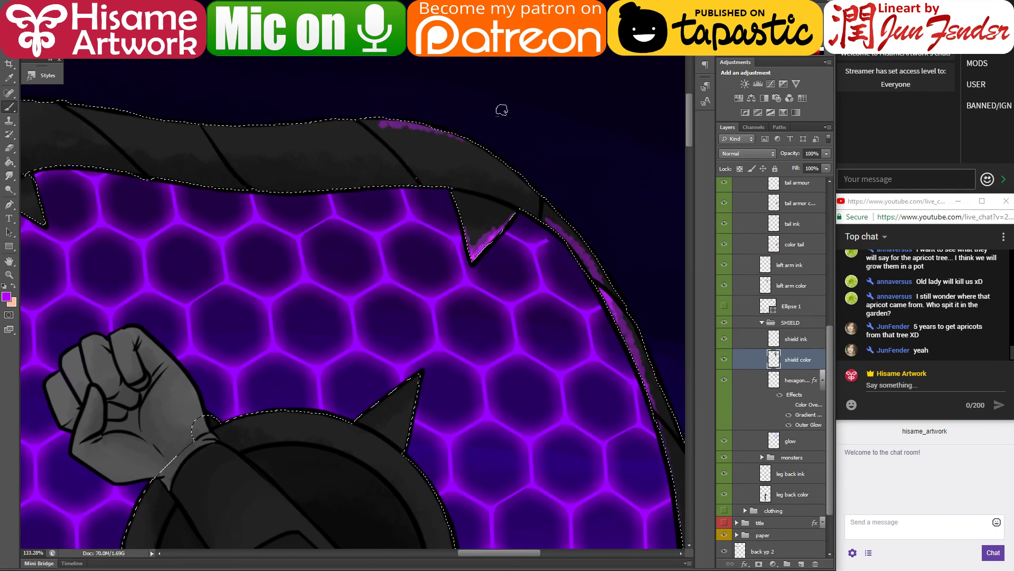
pyautogui.hotkey('ctrl', 'z')
# Step: Sample a brighter purple from the hexagon grid and paint a rim light along the outer edge of the frame's upper right corner
pyautogui.keyDown('alt'); pyautogui.click(414, 210); pyautogui.keyUp('alt')
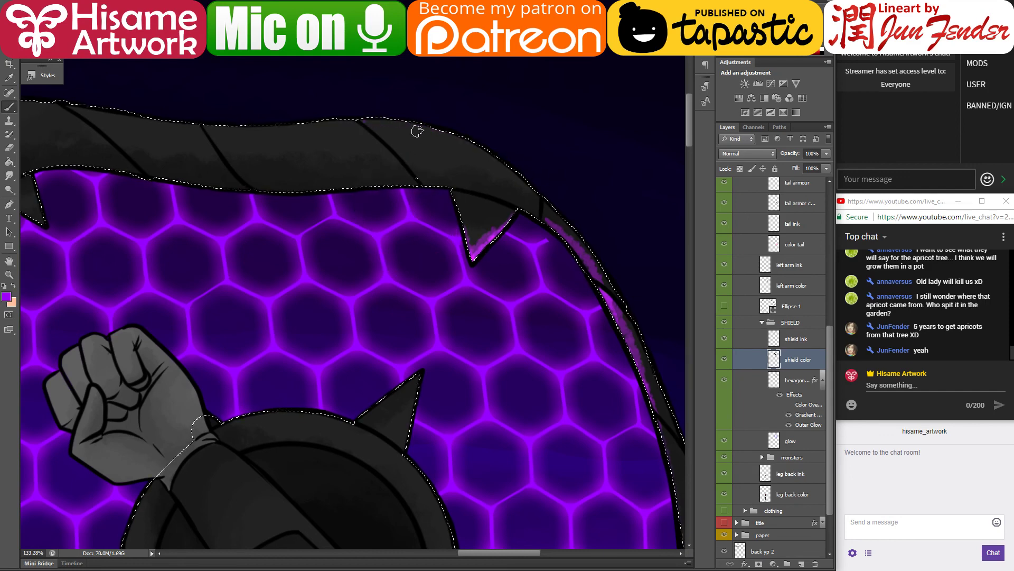
pyautogui.moveTo(417, 131); pyautogui.dragTo(481, 156)
pyautogui.hotkey('ctrl', 'z')
pyautogui.moveTo(364, 119)
pyautogui.mouseDown()
pyautogui.moveTo(391, 121)
pyautogui.moveTo(518, 201)
pyautogui.mouseUp()
pyautogui.moveTo(454, 136); pyautogui.dragTo(532, 205)
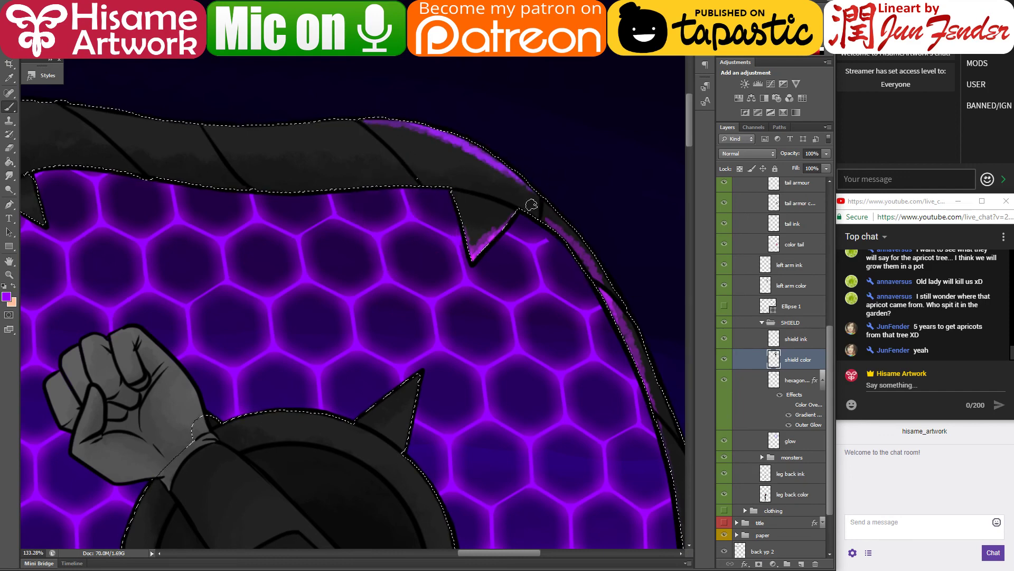
# Step: Paint purple rim light along the outer edge of the frame's middle top segment and down the seams at its ends
pyautogui.moveTo(303, 107); pyautogui.dragTo(499, 180)
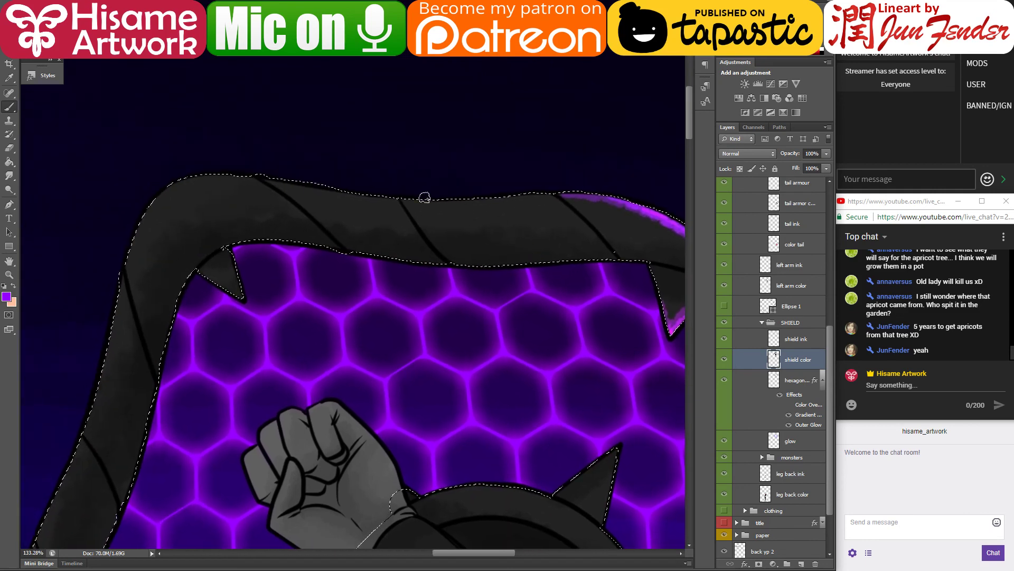
pyautogui.moveTo(425, 198); pyautogui.dragTo(539, 204)
pyautogui.hotkey('ctrl', 'z')
pyautogui.moveTo(410, 199); pyautogui.dragTo(545, 198)
pyautogui.moveTo(400, 196); pyautogui.dragTo(429, 242)
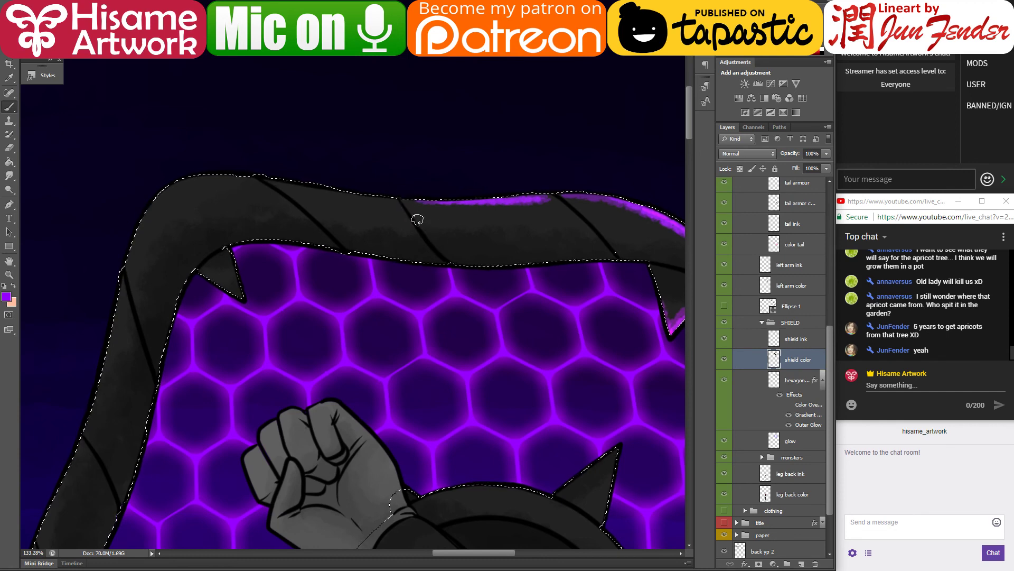
pyautogui.moveTo(401, 199); pyautogui.dragTo(419, 215)
pyautogui.moveTo(555, 196); pyautogui.dragTo(570, 210)
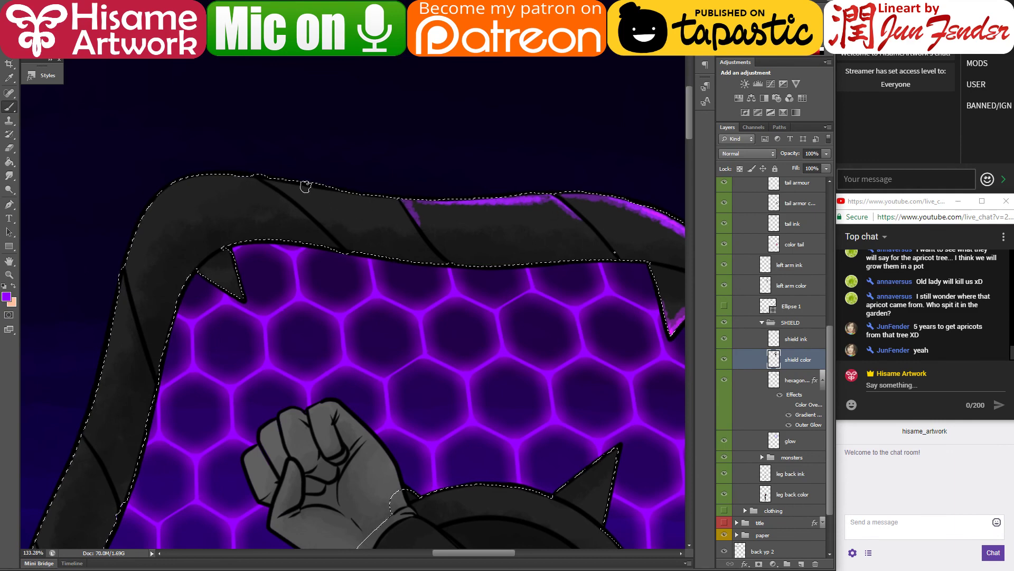
# Step: Extend the purple rim light over the next top segment and its seam and around the frame's upper left corner
pyautogui.moveTo(264, 178); pyautogui.dragTo(312, 214)
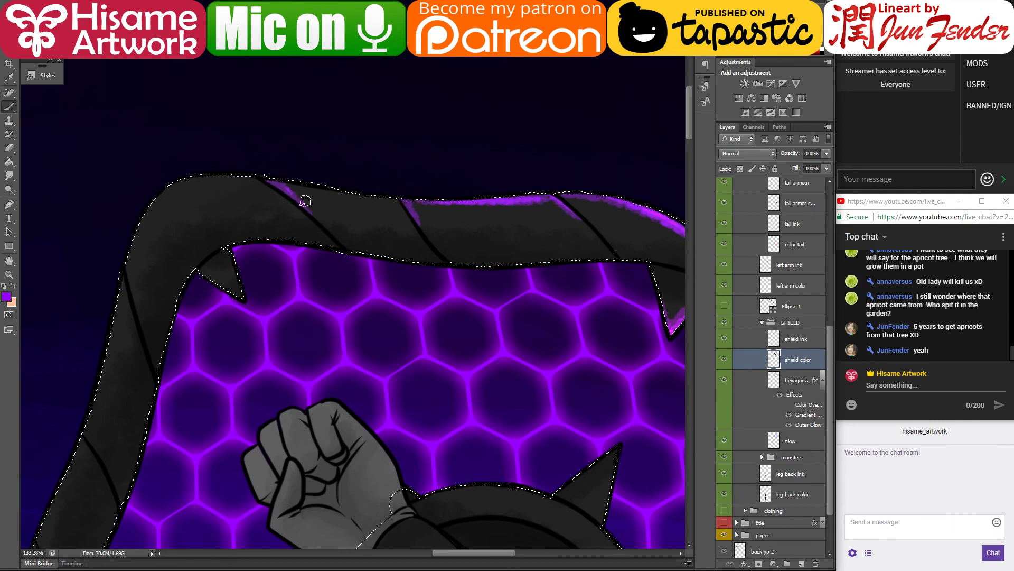
pyautogui.moveTo(261, 176); pyautogui.dragTo(457, 198)
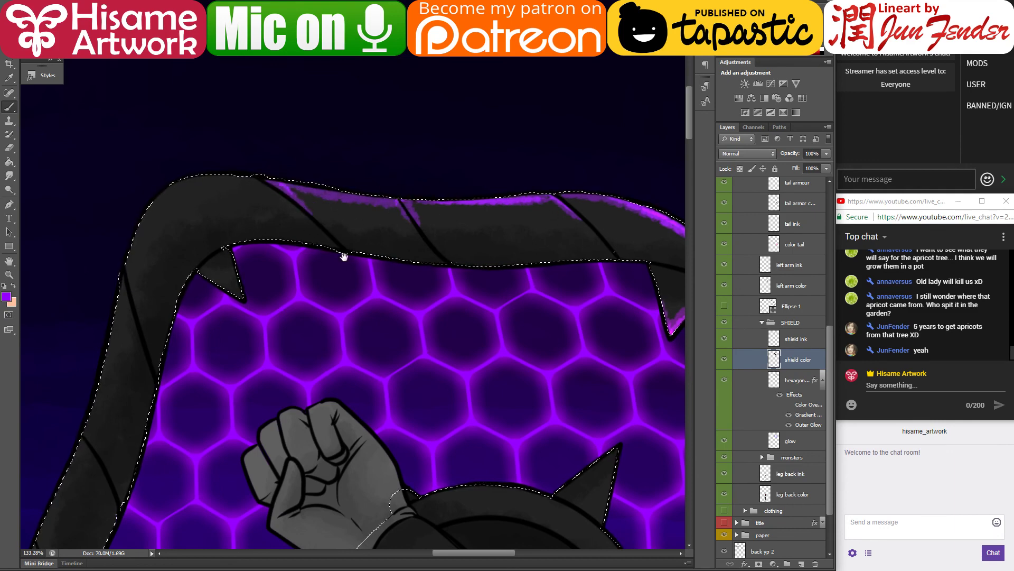
pyautogui.moveTo(260, 183)
pyautogui.mouseDown()
pyautogui.moveTo(484, 201)
pyautogui.moveTo(423, 195)
pyautogui.moveTo(355, 261)
pyautogui.moveTo(353, 290)
pyautogui.mouseUp()
pyautogui.moveTo(430, 195)
pyautogui.mouseDown()
pyautogui.moveTo(361, 261)
pyautogui.moveTo(356, 311)
pyautogui.mouseUp()
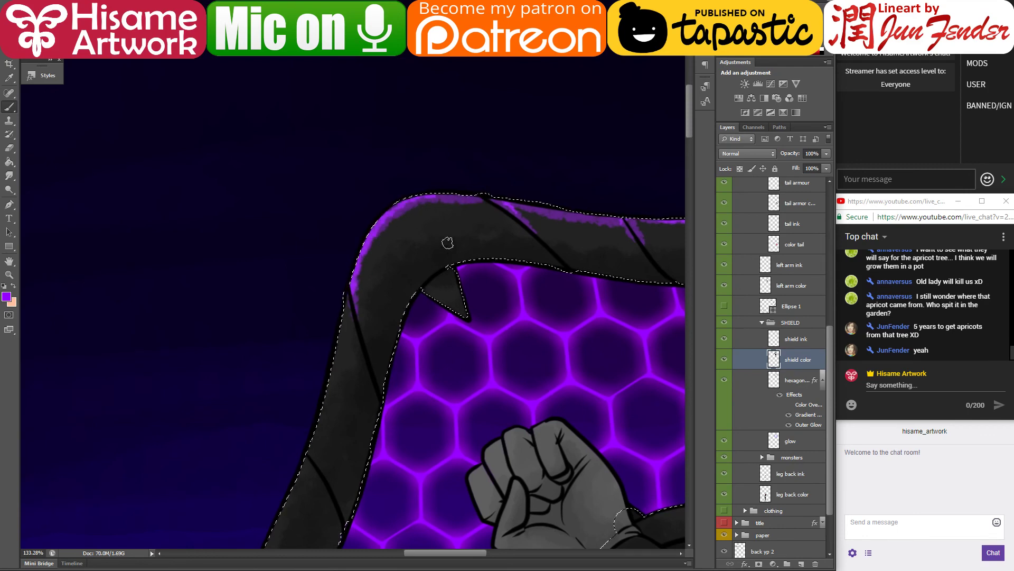
# Step: Paint purple rim light down the outer edge and seams of the shield frame's left side to the hair
pyautogui.scroll(-5, 423, 145)
pyautogui.hscroll(-3, 424, 145)
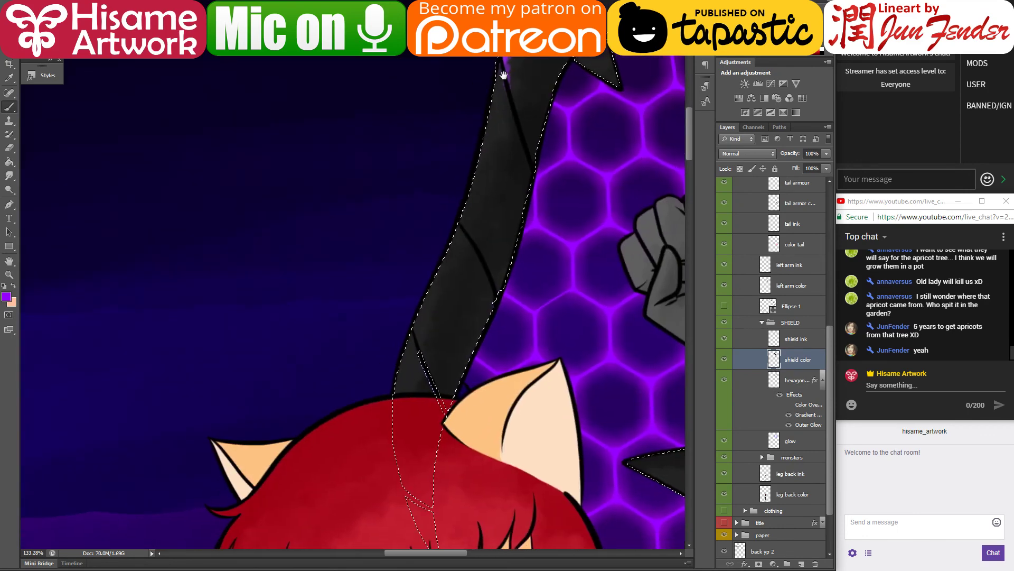
pyautogui.moveTo(501, 66)
pyautogui.mouseDown()
pyautogui.moveTo(460, 234)
pyautogui.moveTo(456, 216)
pyautogui.moveTo(482, 247)
pyautogui.mouseUp()
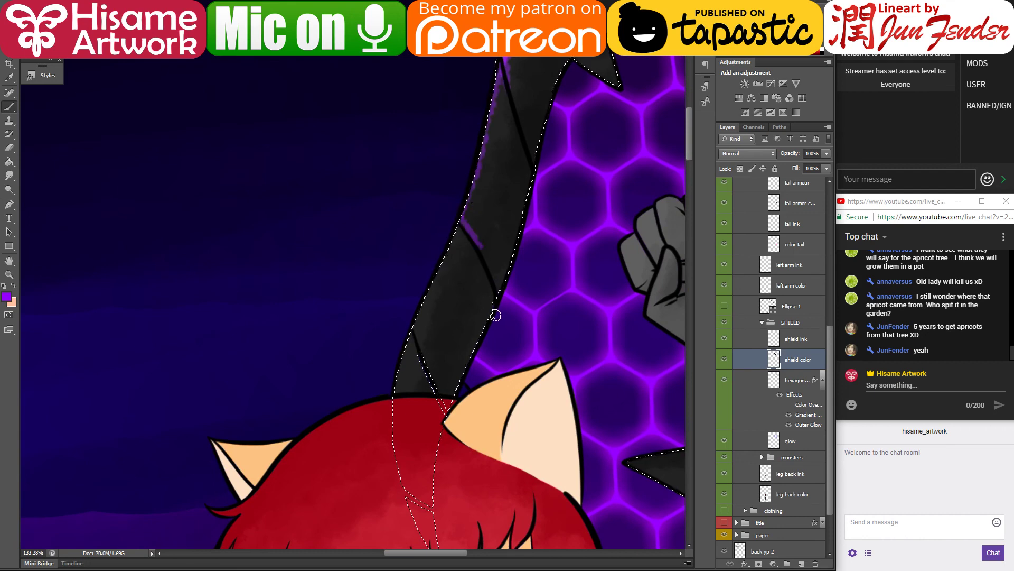
pyautogui.hotkey('ctrl', 'z')
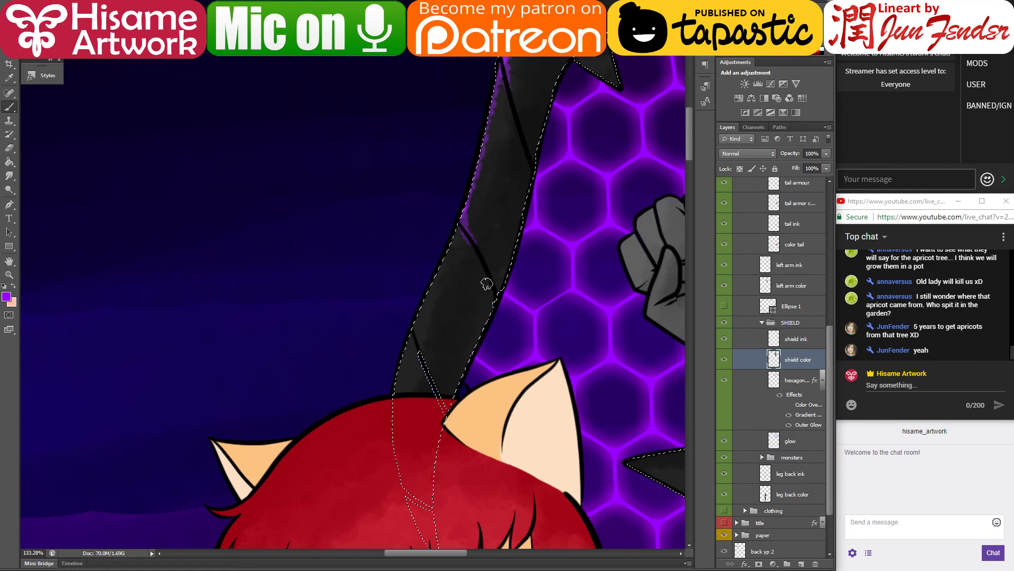
pyautogui.moveTo(463, 219)
pyautogui.mouseDown()
pyautogui.moveTo(476, 257)
pyautogui.moveTo(416, 330)
pyautogui.mouseUp()
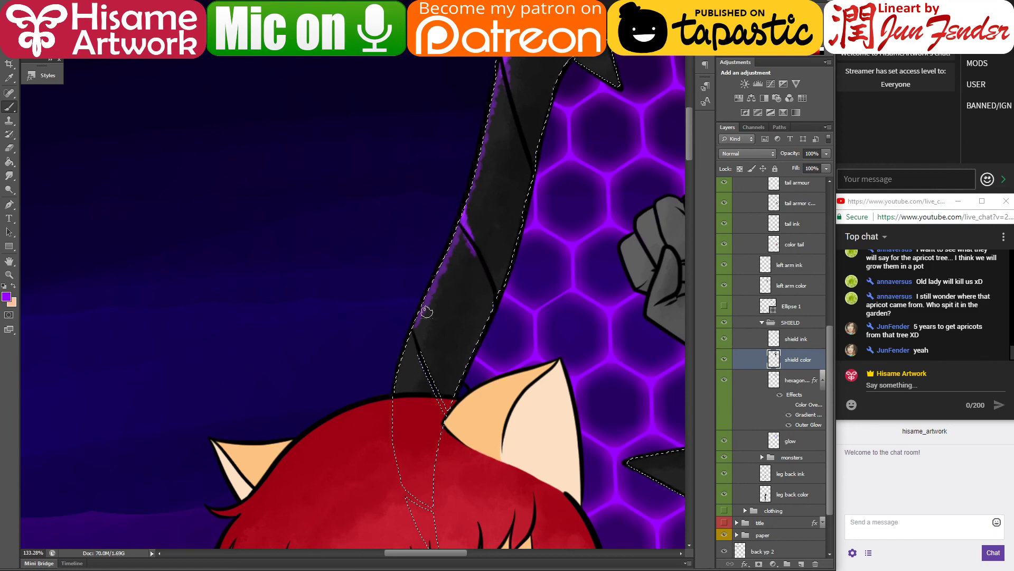
pyautogui.moveTo(459, 229)
pyautogui.mouseDown()
pyautogui.moveTo(414, 338)
pyautogui.moveTo(403, 408)
pyautogui.mouseUp()
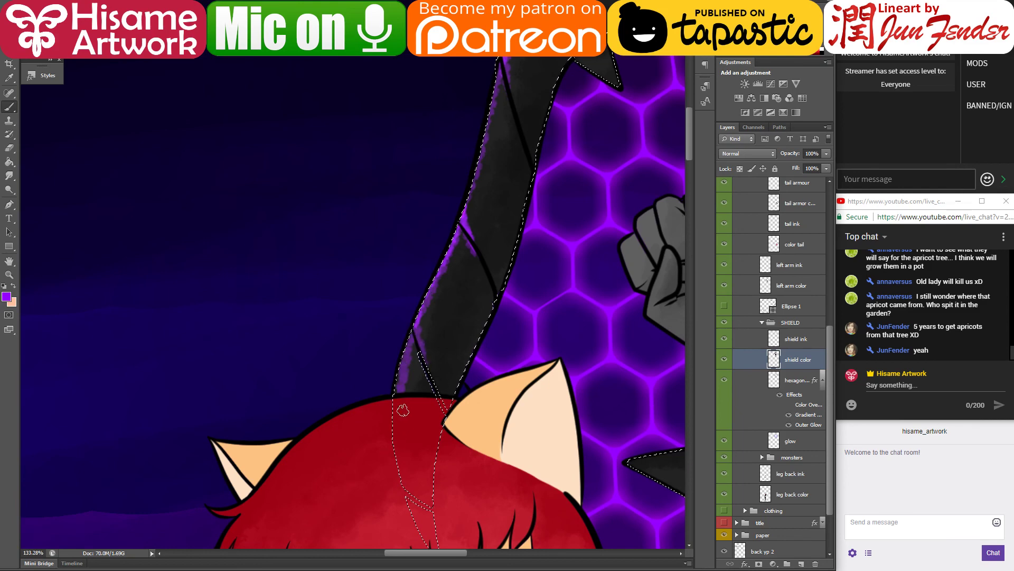
# Step: Trim the left side's purple rim light with sampled near-black, and save the file with the selection cleared
pyautogui.moveTo(605, 392); pyautogui.dragTo(470, 333)
pyautogui.keyDown('alt'); pyautogui.click(335, 190); pyautogui.keyUp('alt')
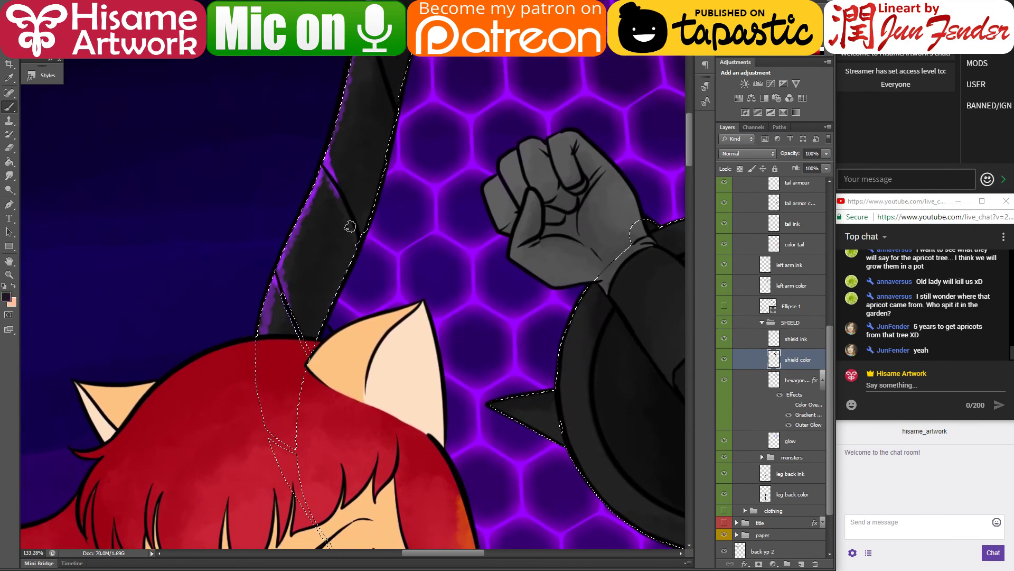
pyautogui.click(122, 44)
pyautogui.click(122, 107)
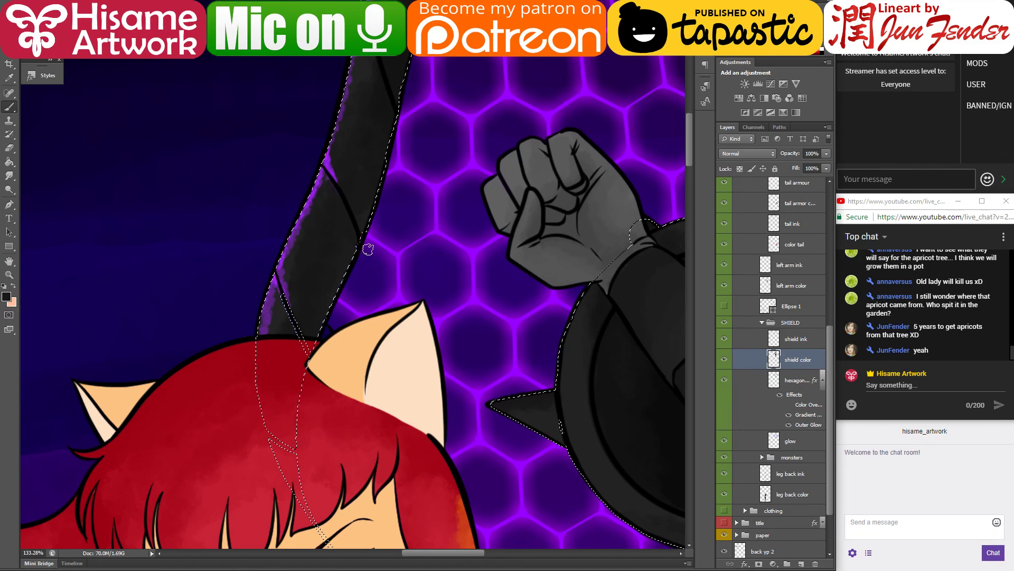
pyautogui.scroll(-5, 382, 254)
pyautogui.scroll(-2, 393, 259)
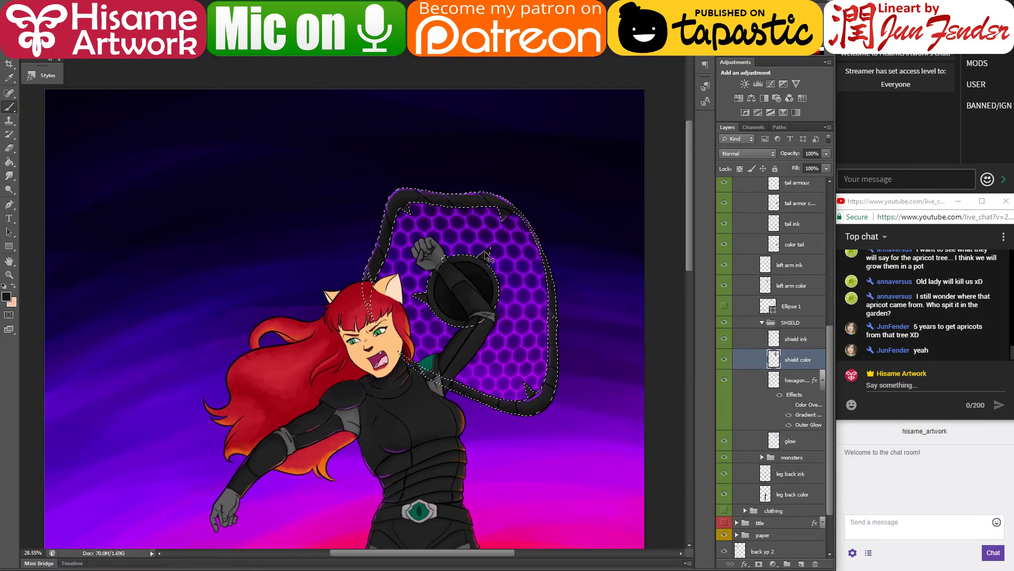
pyautogui.hotkey('ctrl', 'd')
pyautogui.hotkey('ctrl', 's')
# Step: Reselect the shield color area and paint red rim light along the outer edge of the frame's lower right corner
pyautogui.scroll(2, 471, 263)
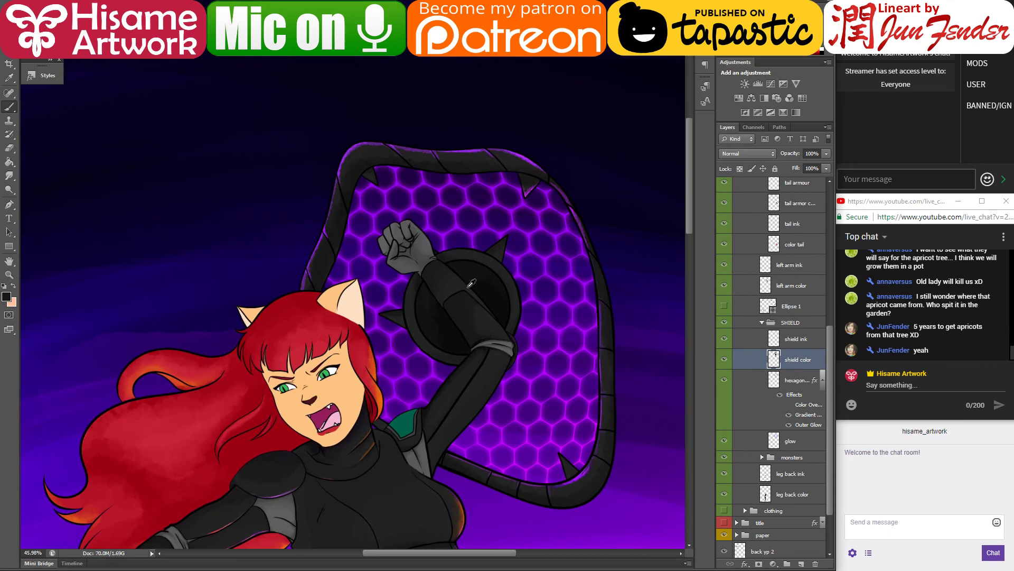
pyautogui.scroll(1, 498, 396)
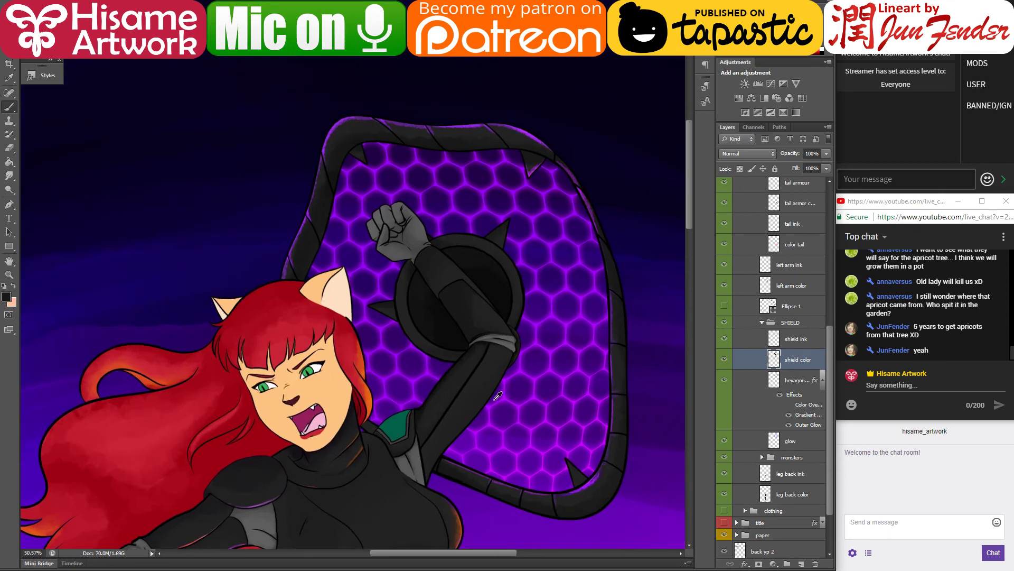
pyautogui.scroll(1, 497, 396)
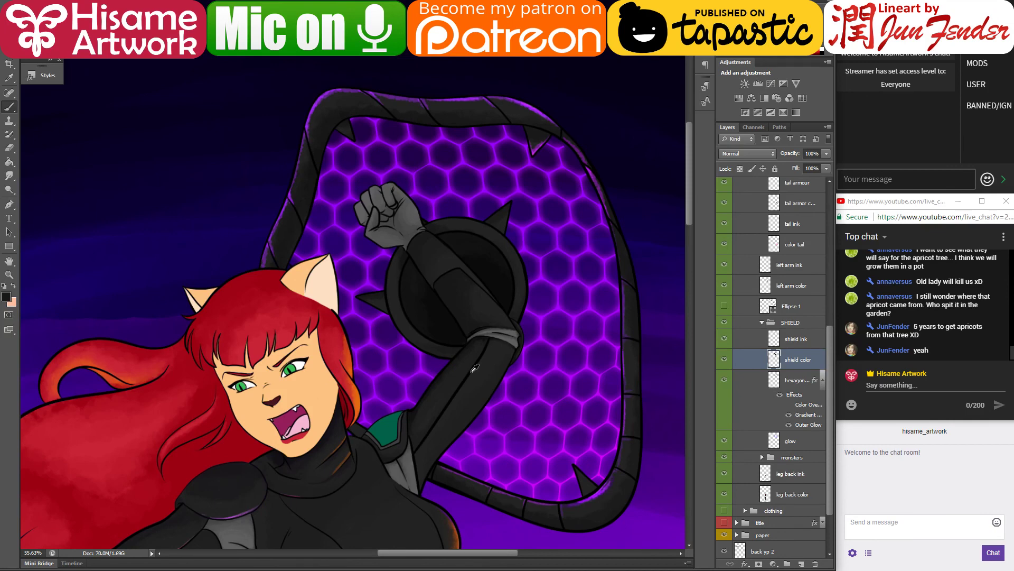
pyautogui.scroll(3, 474, 368)
pyautogui.moveTo(557, 400); pyautogui.dragTo(518, 353)
pyautogui.scroll(-17, 519, 336)
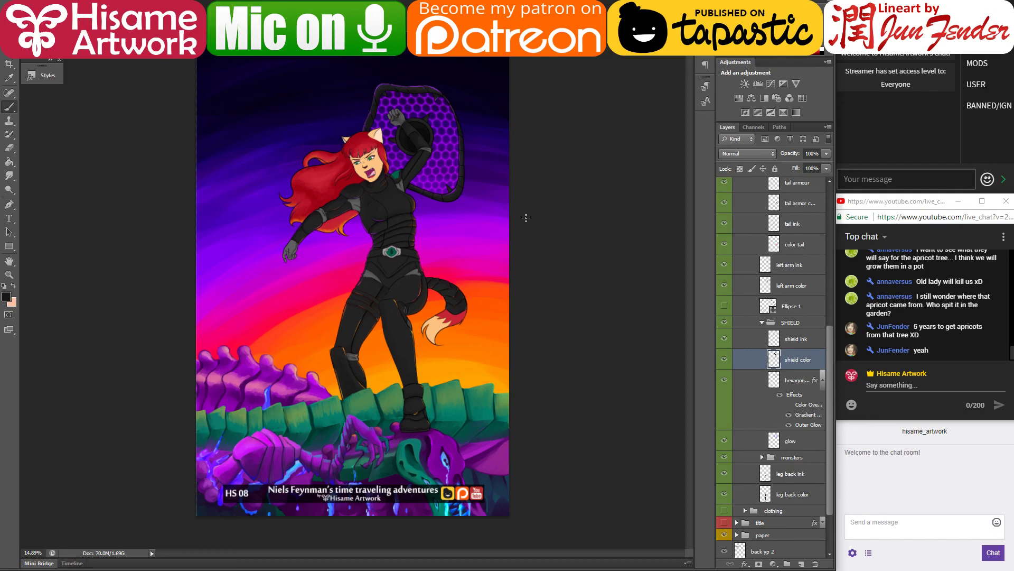
pyautogui.scroll(7, 424, 157)
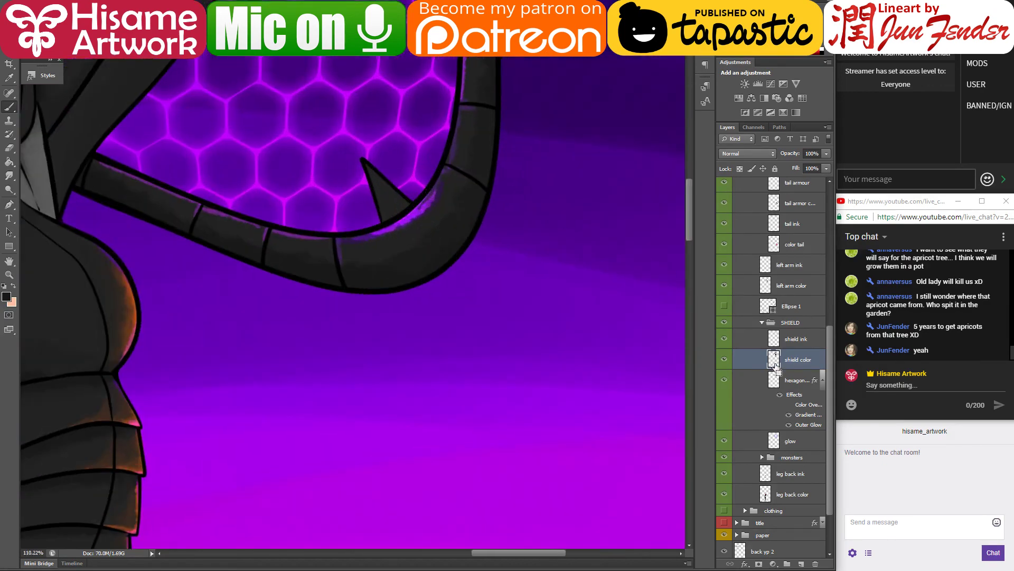
pyautogui.moveTo(403, 366)
pyautogui.mouseDown()
pyautogui.moveTo(374, 297)
pyautogui.moveTo(389, 267)
pyautogui.moveTo(401, 324)
pyautogui.mouseUp()
pyautogui.scroll(6, 423, 249)
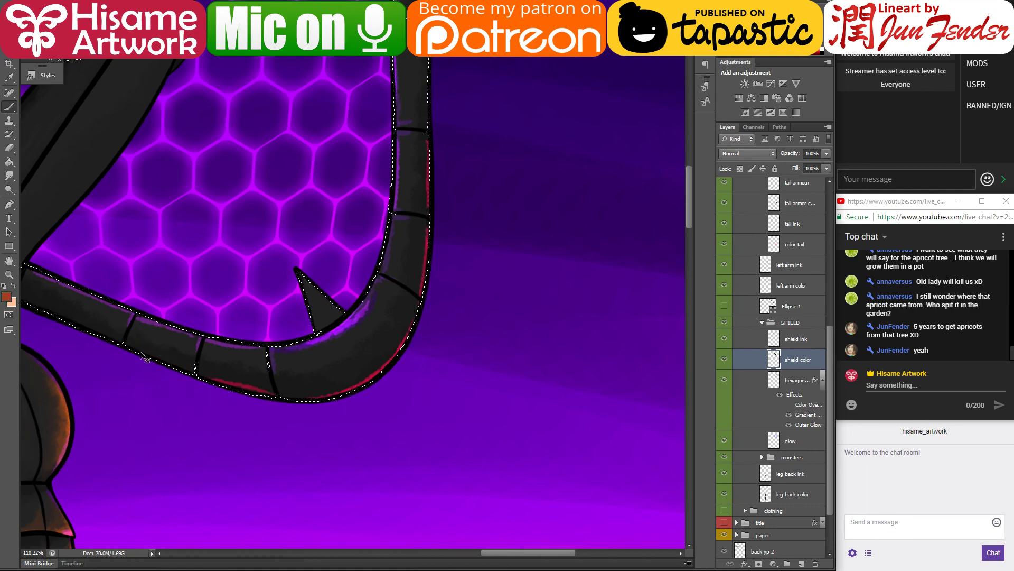
# Step: Paint bright orange highlights over the frame's lower outer edge and seams, and save the file with the selection cleared
pyautogui.click(6, 297)
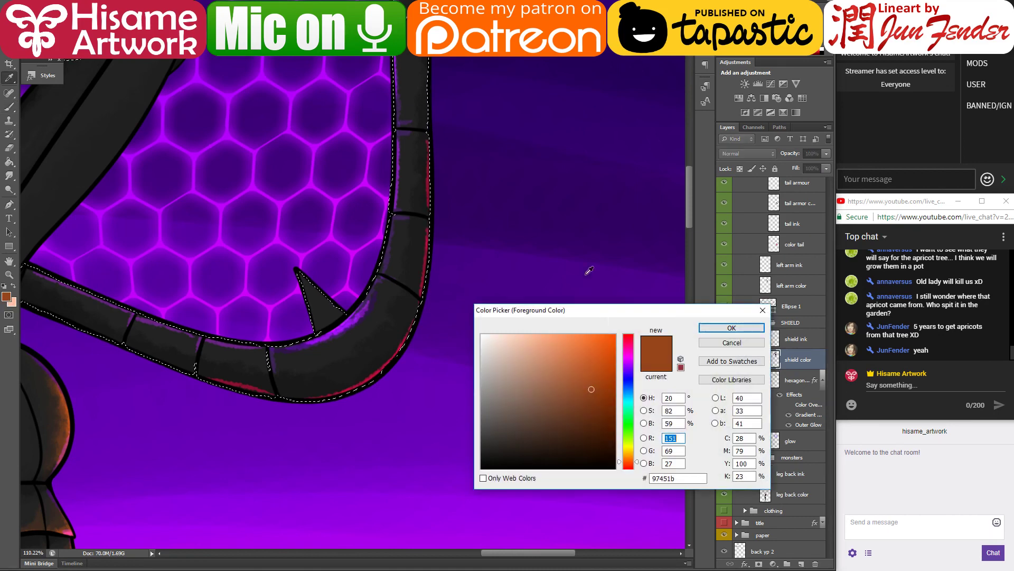
pyautogui.click(611, 335)
pyautogui.click(731, 327)
pyautogui.press('b')
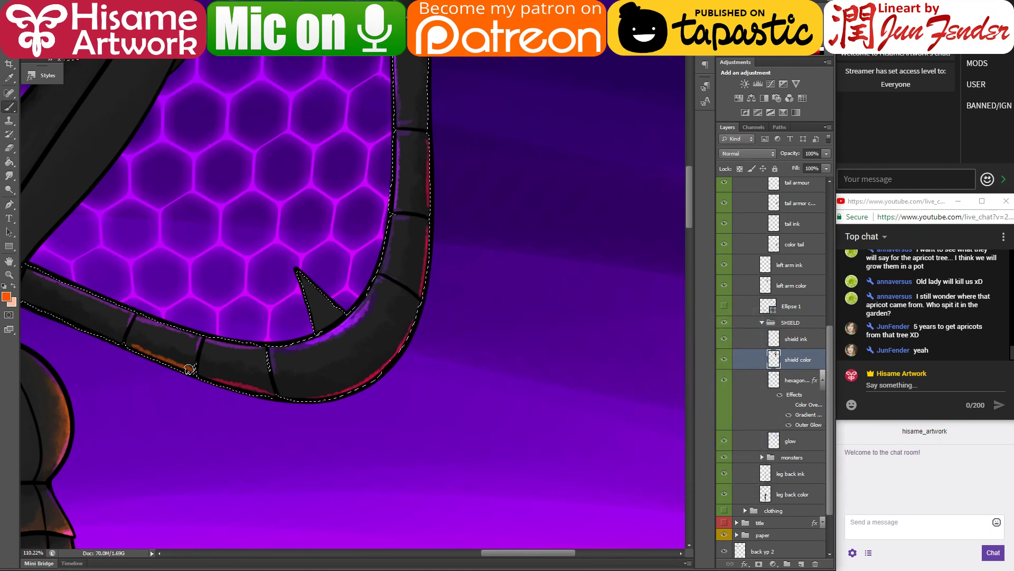
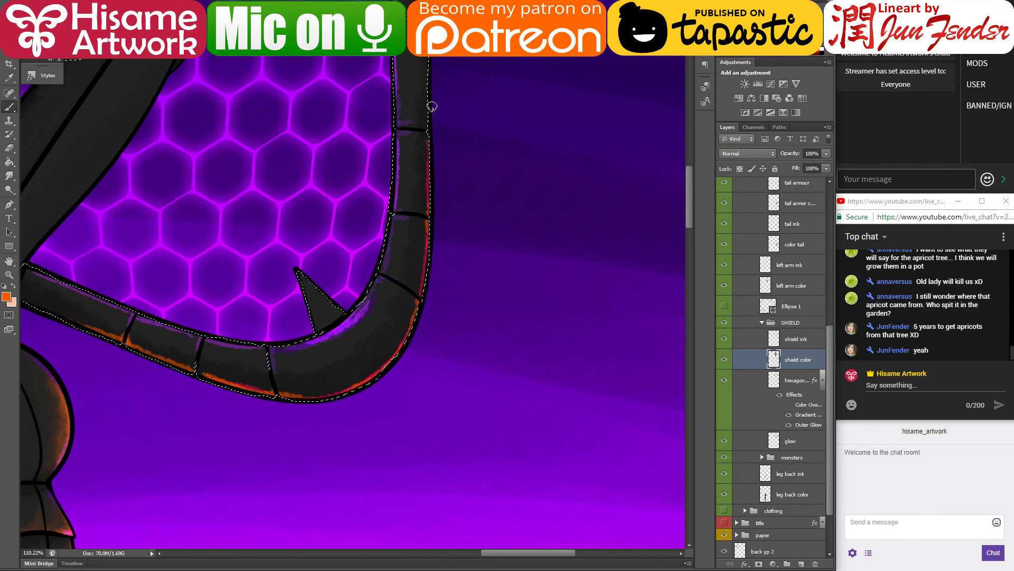
pyautogui.moveTo(430, 107); pyautogui.dragTo(426, 126)
pyautogui.hotkey('ctrl', 'd')
pyautogui.hotkey('ctrl', 's')
# Step: Select the background on Layer 2 and blend sampled orange and pinkish red into the sunset sky to the character's right
pyautogui.scroll(-5, 503, 316)
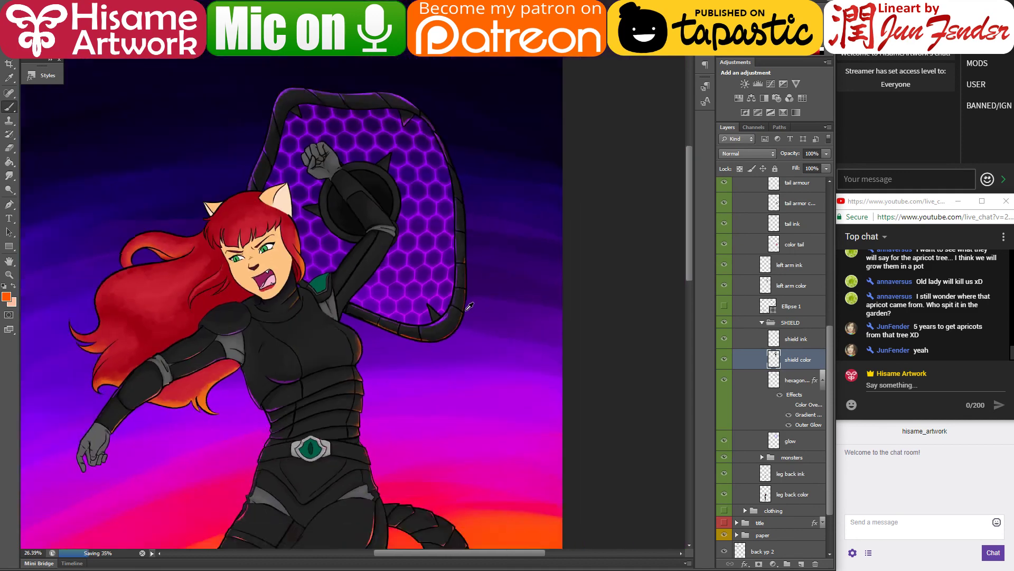
pyautogui.scroll(-1, 483, 272)
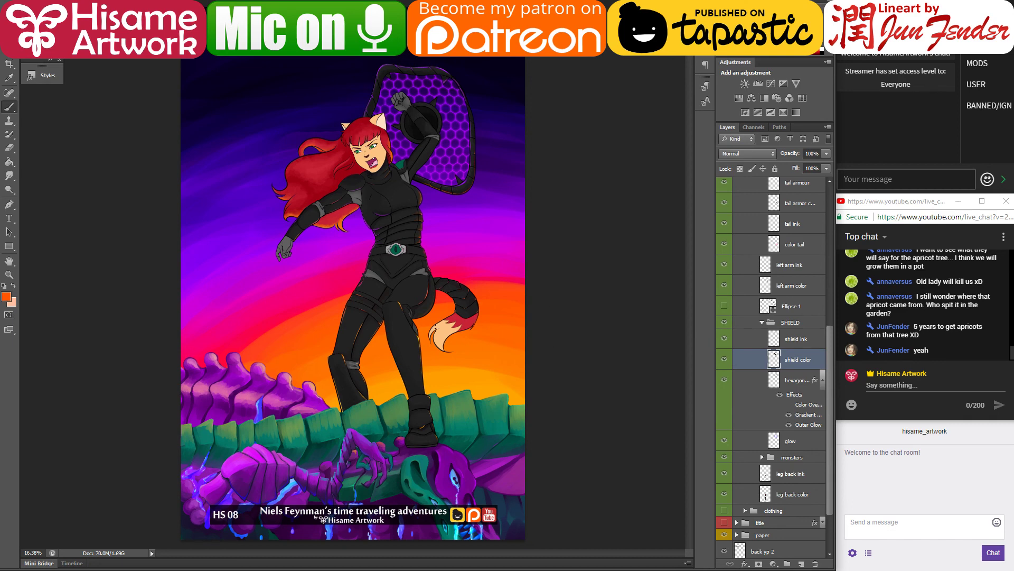
pyautogui.keyDown('ctrl'); pyautogui.click(457, 378); pyautogui.keyUp('ctrl')
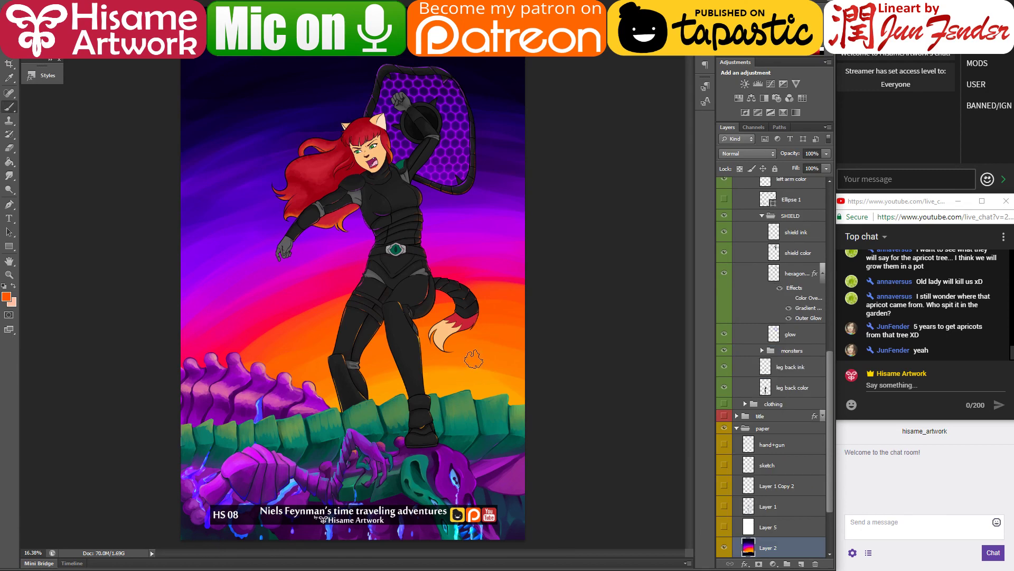
pyautogui.keyDown('alt'); pyautogui.click(478, 373); pyautogui.keyUp('alt')
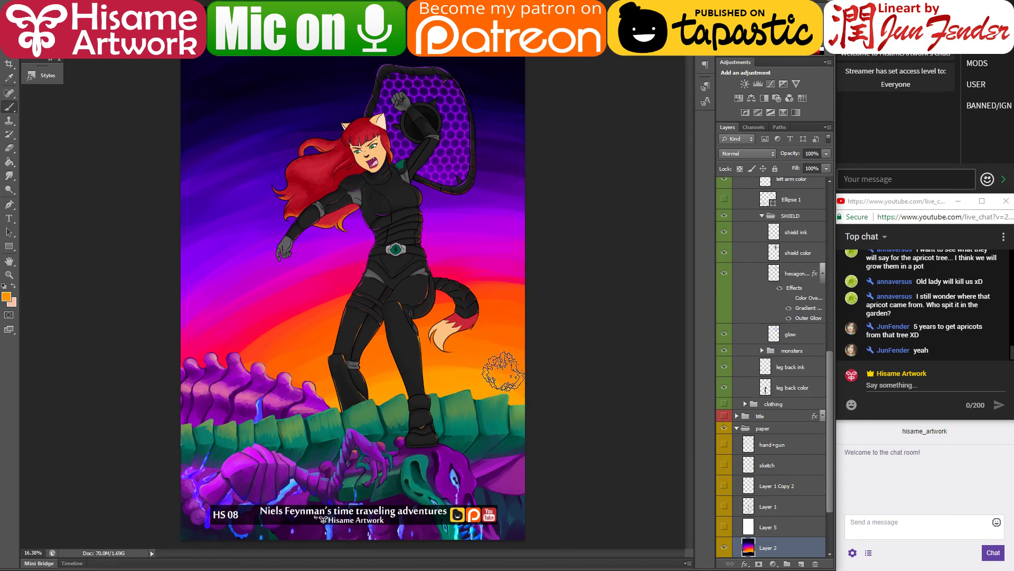
pyautogui.keyDown('alt'); pyautogui.click(498, 328); pyautogui.keyUp('alt')
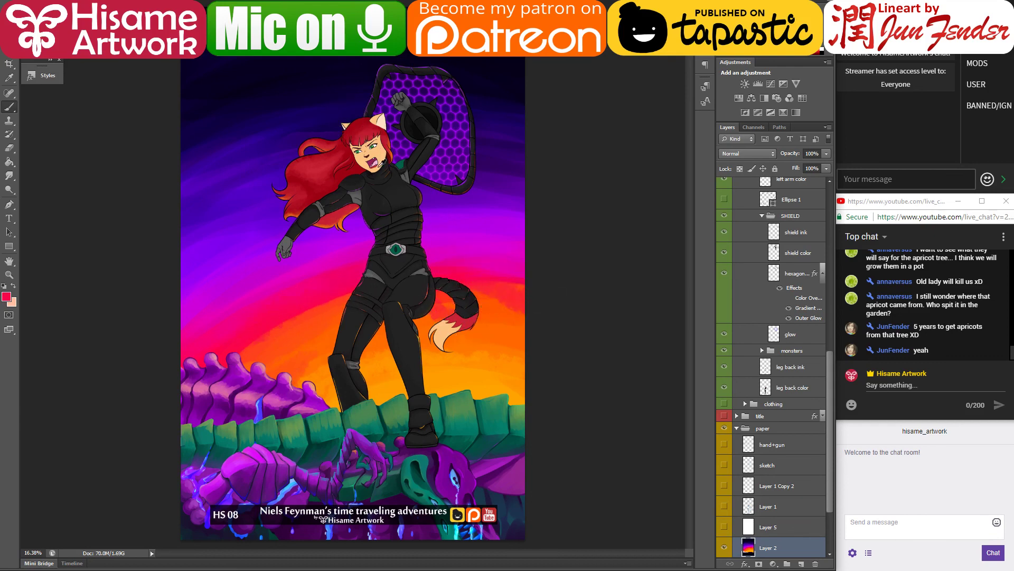
pyautogui.keyDown('alt'); pyautogui.click(494, 317); pyautogui.keyUp('alt')
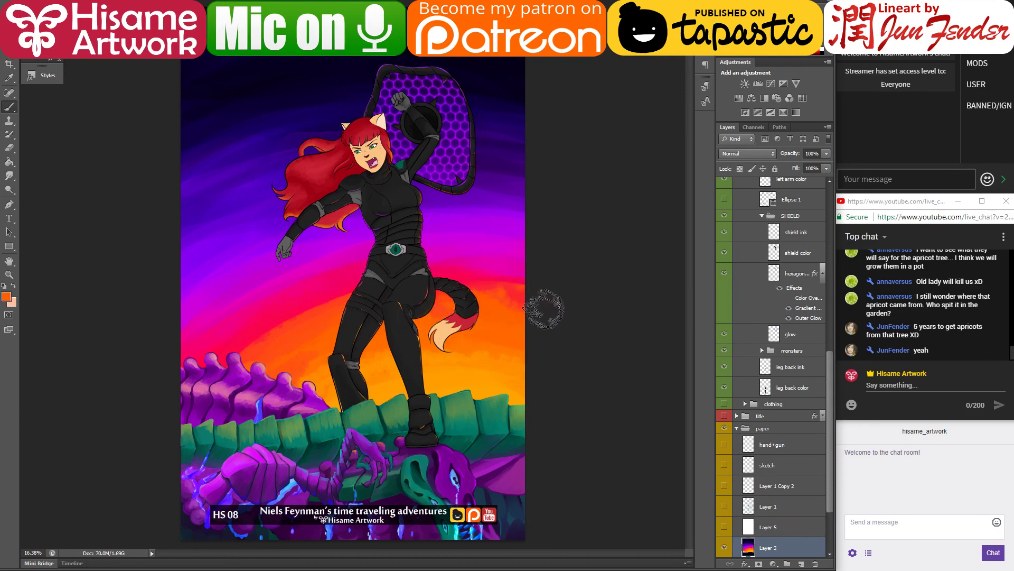
pyautogui.keyDown('alt'); pyautogui.click(475, 270); pyautogui.keyUp('alt')
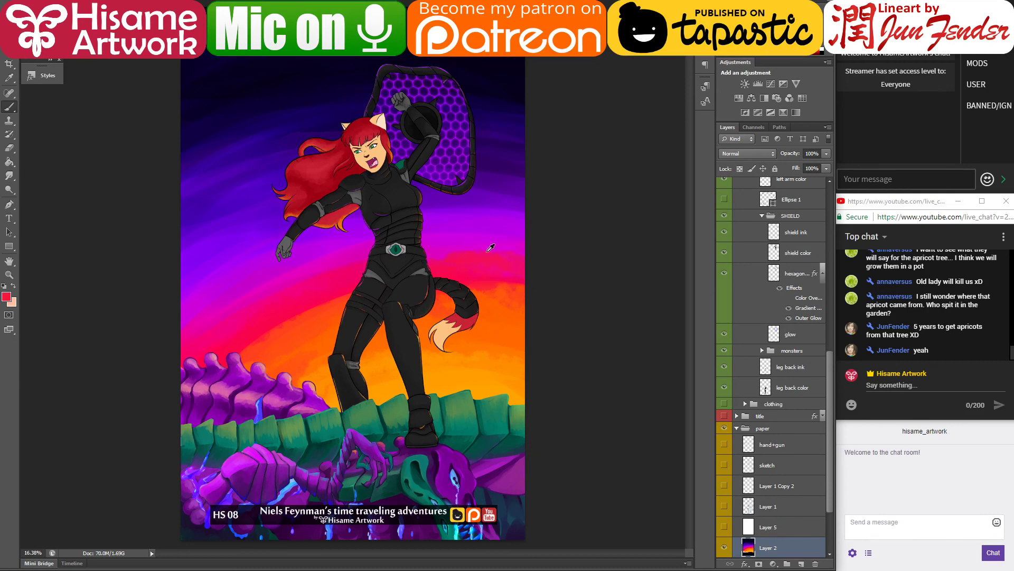
# Step: Blend sampled magenta and purple tones into the sky's pink-to-purple transition on both sides of the character
pyautogui.keyDown('alt'); pyautogui.click(487, 251); pyautogui.keyUp('alt')
pyautogui.keyDown('alt'); pyautogui.click(500, 227); pyautogui.keyUp('alt')
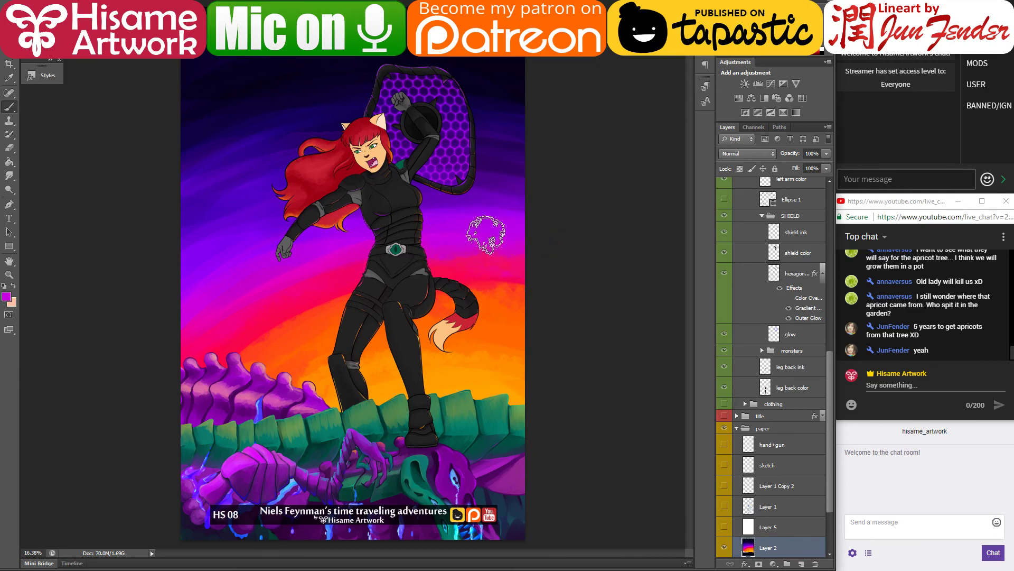
pyautogui.keyDown('alt'); pyautogui.click(263, 318); pyautogui.keyUp('alt')
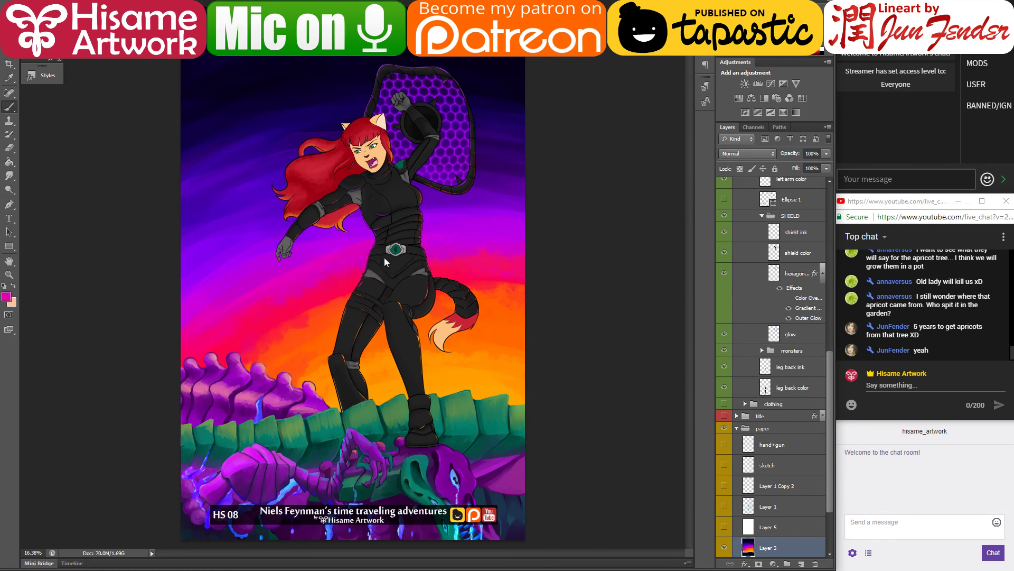
pyautogui.keyDown('alt'); pyautogui.click(243, 263); pyautogui.keyUp('alt')
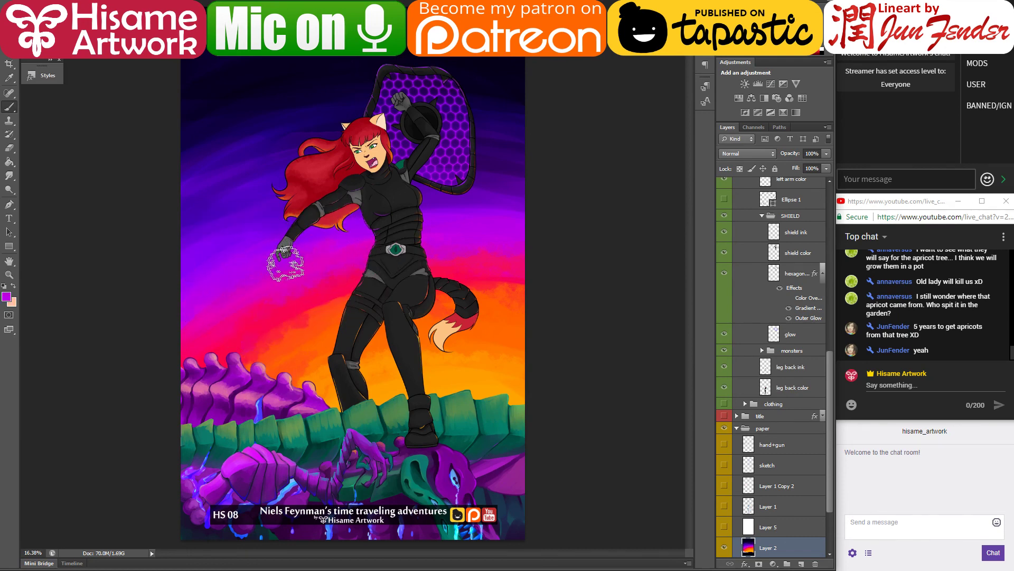
pyautogui.keyDown('alt'); pyautogui.click(512, 222); pyautogui.keyUp('alt')
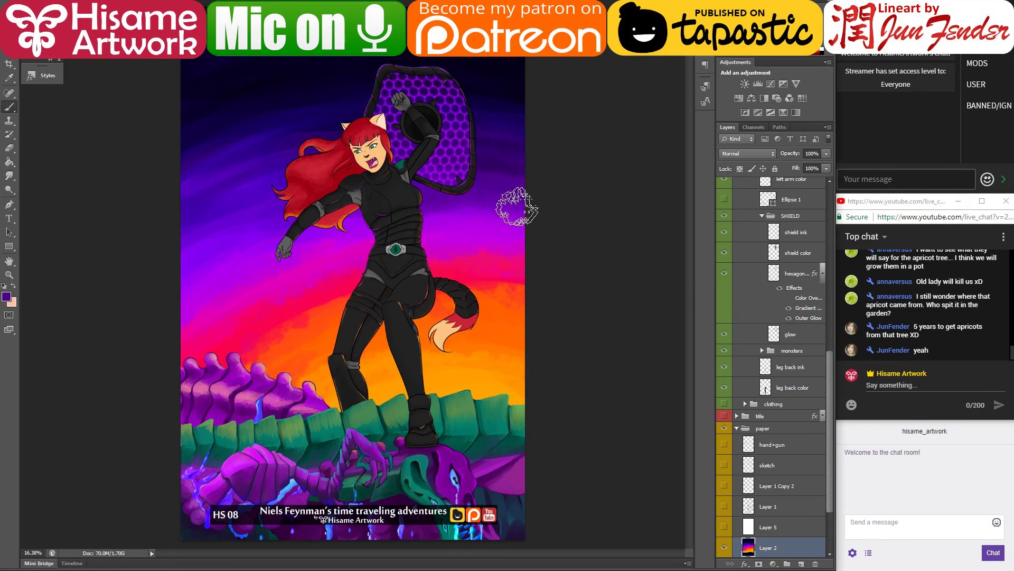
pyautogui.keyDown('alt'); pyautogui.click(454, 224); pyautogui.keyUp('alt')
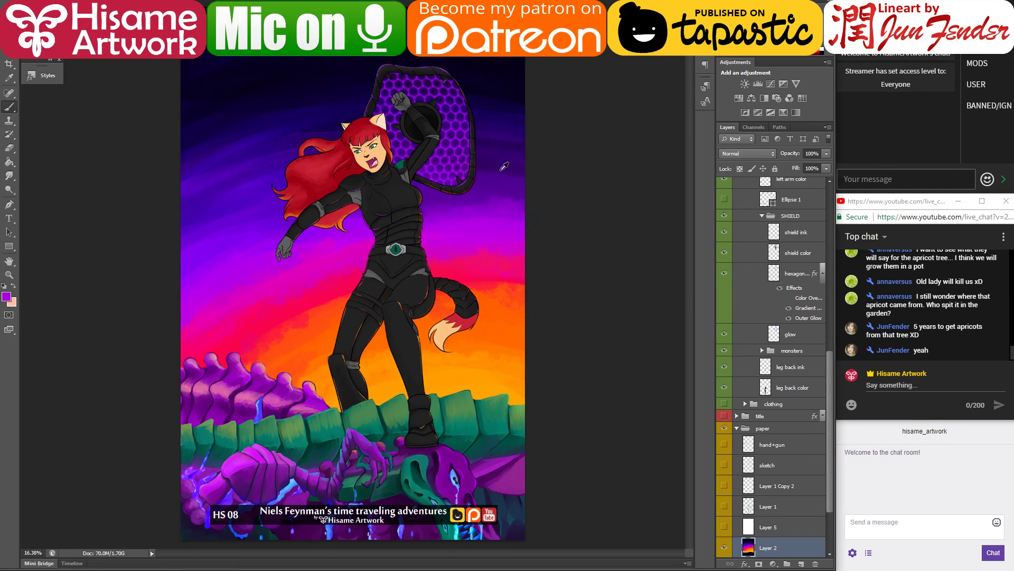
# Step: Sample dark blue and violet from the sky and blend the upper background around the character's hair
pyautogui.keyDown('alt'); pyautogui.click(499, 72); pyautogui.keyUp('alt')
pyautogui.keyDown('alt'); pyautogui.click(211, 149); pyautogui.keyUp('alt')
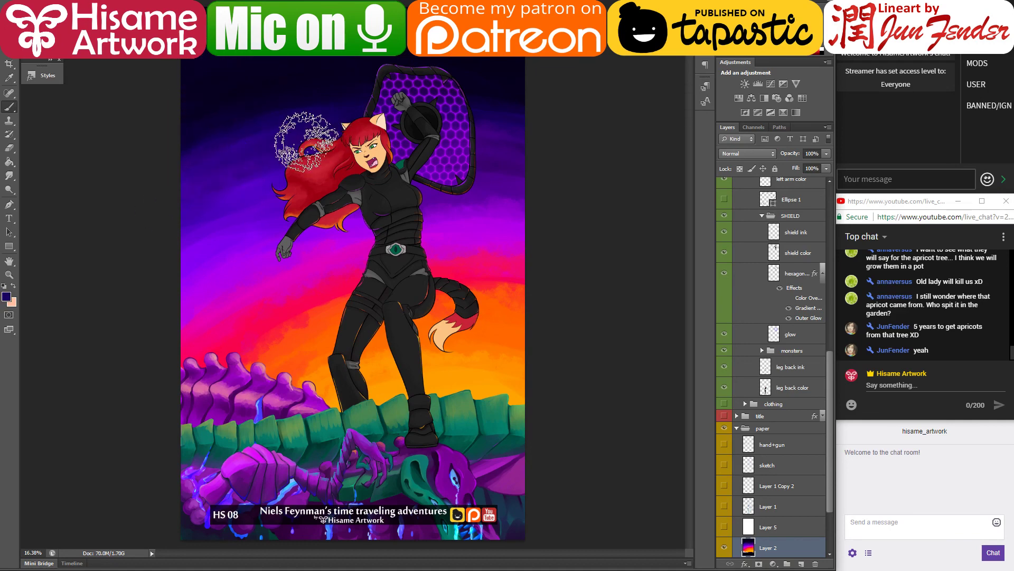
pyautogui.keyDown('alt'); pyautogui.click(320, 93); pyautogui.keyUp('alt')
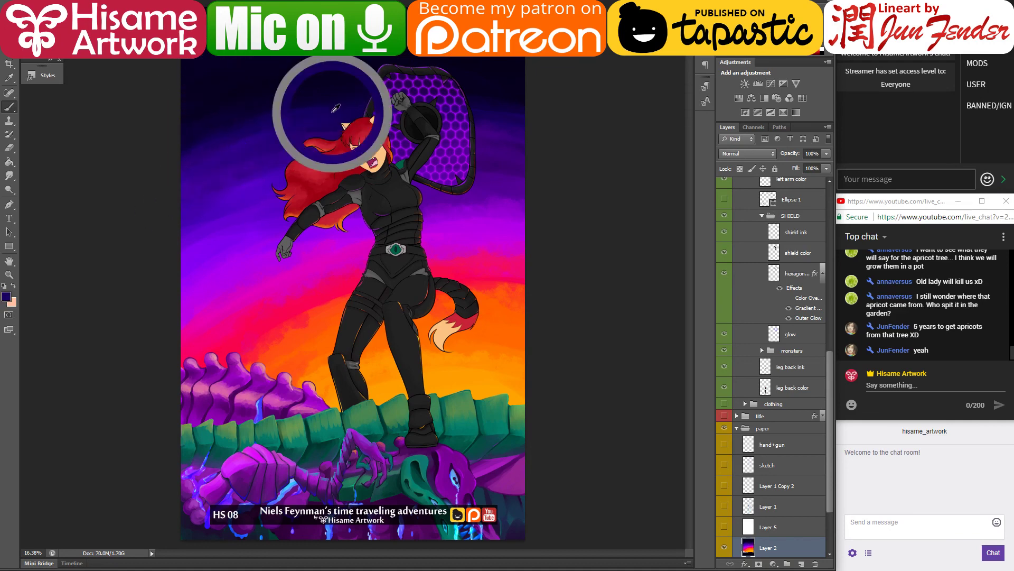
pyautogui.keyDown('alt'); pyautogui.click(243, 196); pyautogui.keyUp('alt')
pyautogui.keyDown('alt'); pyautogui.click(230, 251); pyautogui.keyUp('alt')
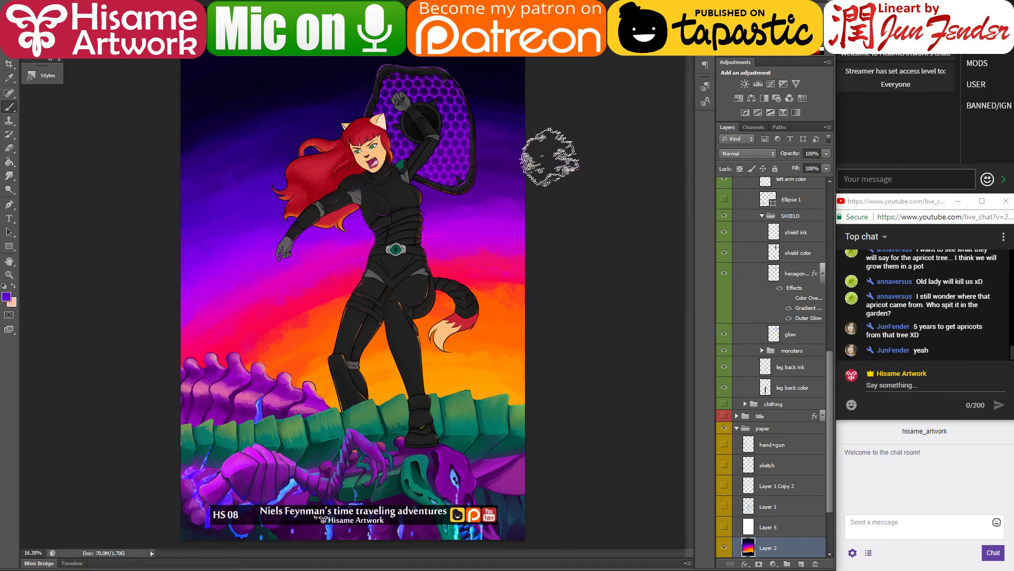
# Step: Blend sampled bright and dark purple into the sky band just below and beside the shield
pyautogui.keyDown('alt'); pyautogui.click(480, 204); pyautogui.keyUp('alt')
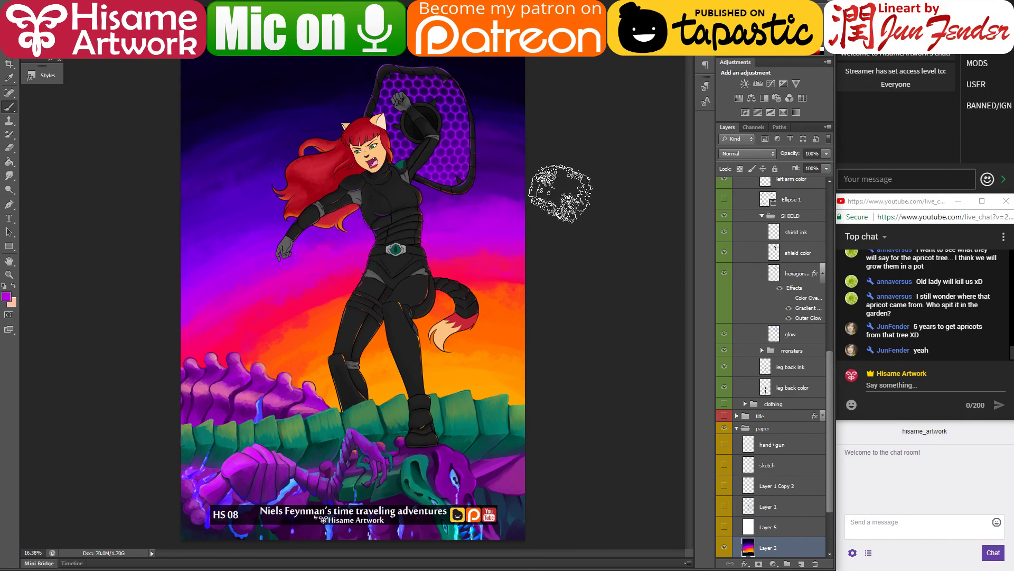
pyautogui.keyDown('alt'); pyautogui.click(496, 179); pyautogui.keyUp('alt')
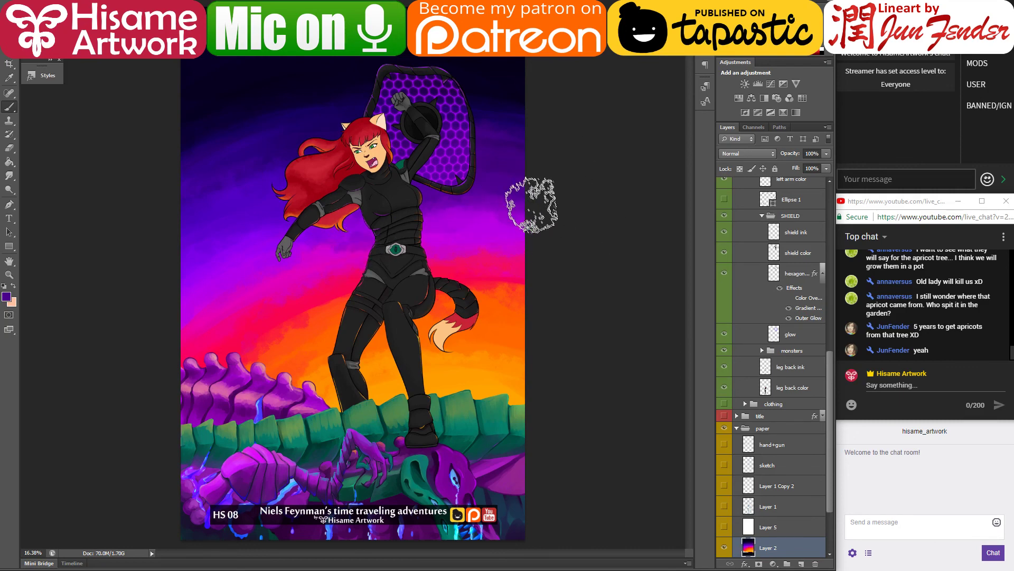
pyautogui.keyDown('alt'); pyautogui.click(497, 186); pyautogui.keyUp('alt')
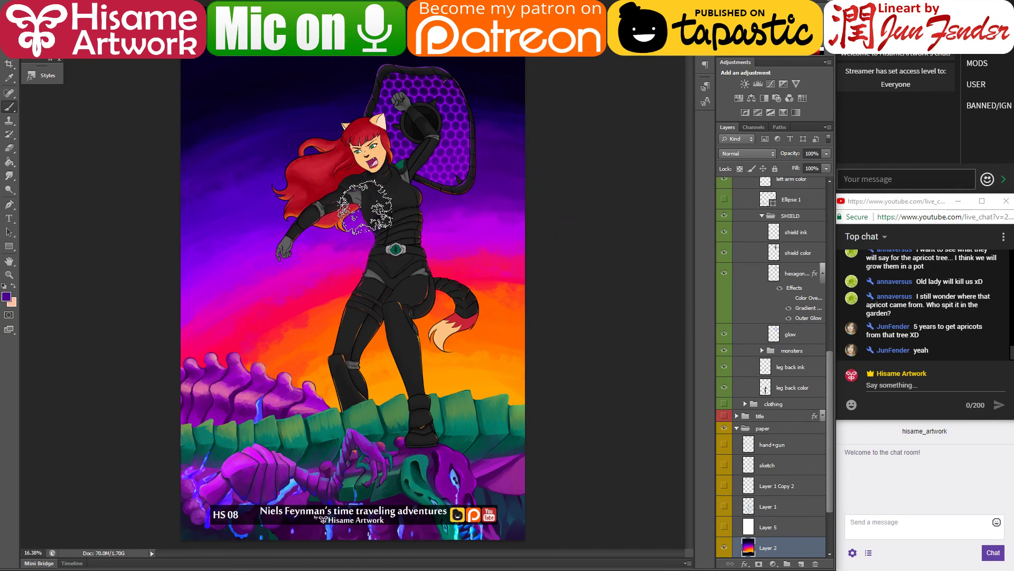
# Step: Brighten the sampled magenta to #ff00fa and blend it with sampled hot pink through the sky's pink band on both sides of the character
pyautogui.keyDown('alt'); pyautogui.click(286, 253); pyautogui.keyUp('alt')
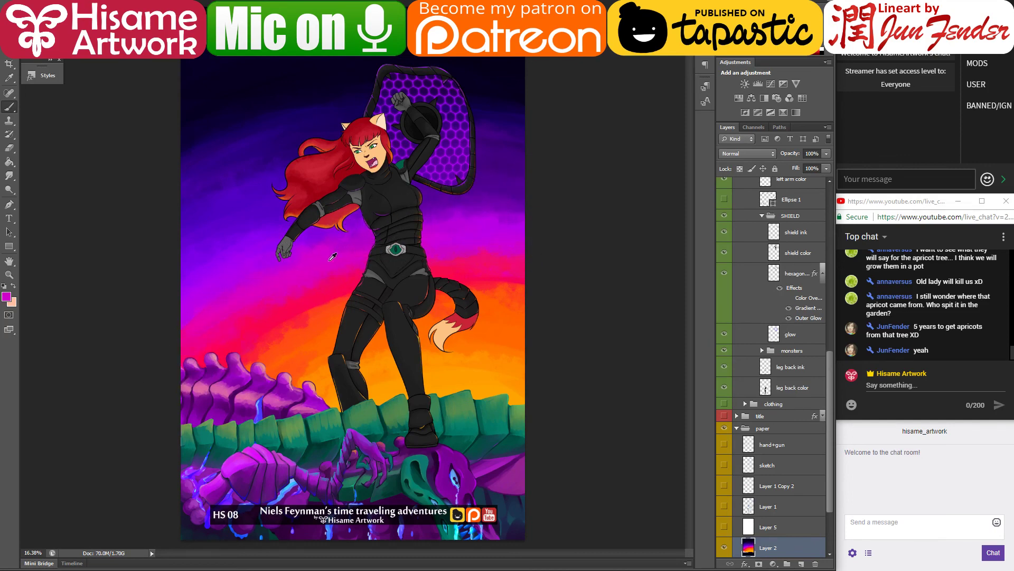
pyautogui.click(6, 296)
pyautogui.moveTo(608, 348); pyautogui.dragTo(710, 286)
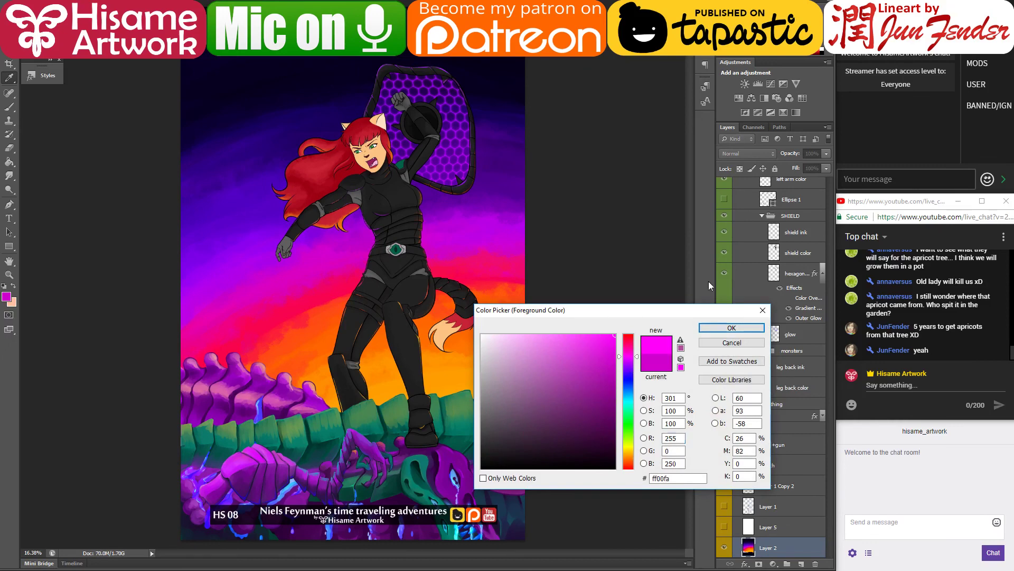
pyautogui.click(721, 329)
pyautogui.press('b')
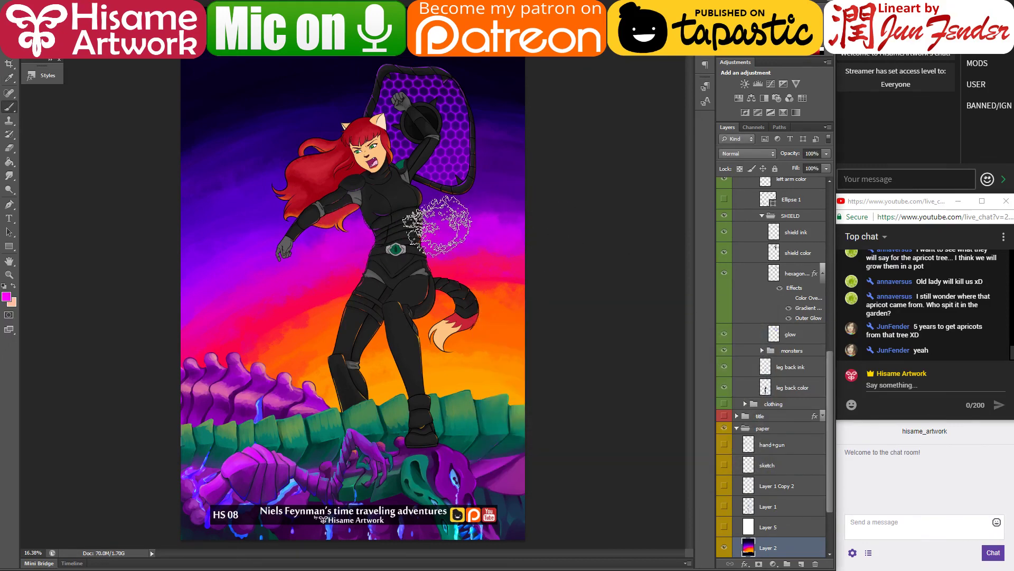
pyautogui.keyDown('alt'); pyautogui.click(325, 286); pyautogui.keyUp('alt')
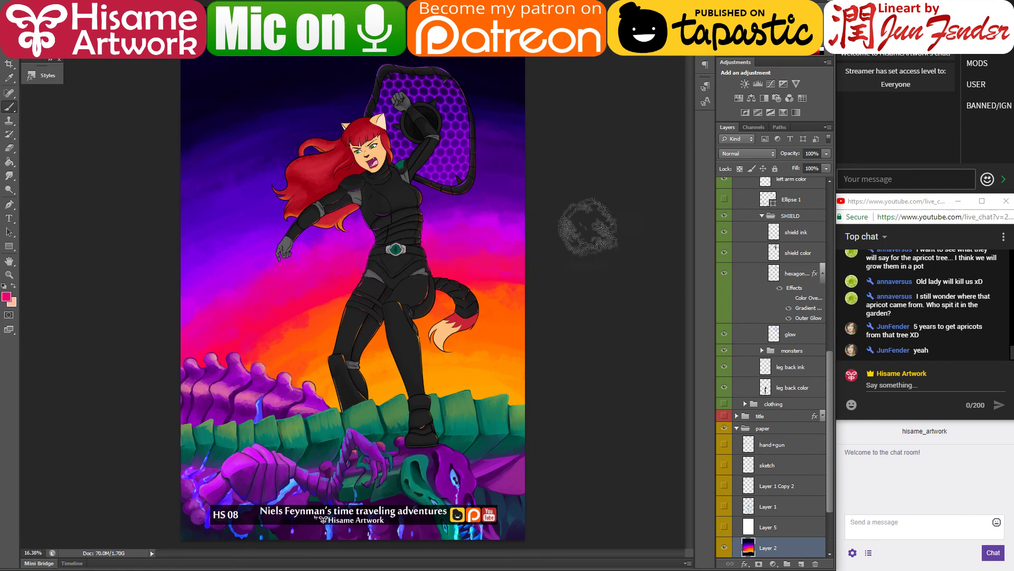
# Step: Sample dark and bright purple from the sky, brighten the purple, and blend it into the purple band below the shield
pyautogui.keyDown('alt'); pyautogui.click(491, 184); pyautogui.keyUp('alt')
pyautogui.keyDown('alt'); pyautogui.click(511, 189); pyautogui.keyUp('alt')
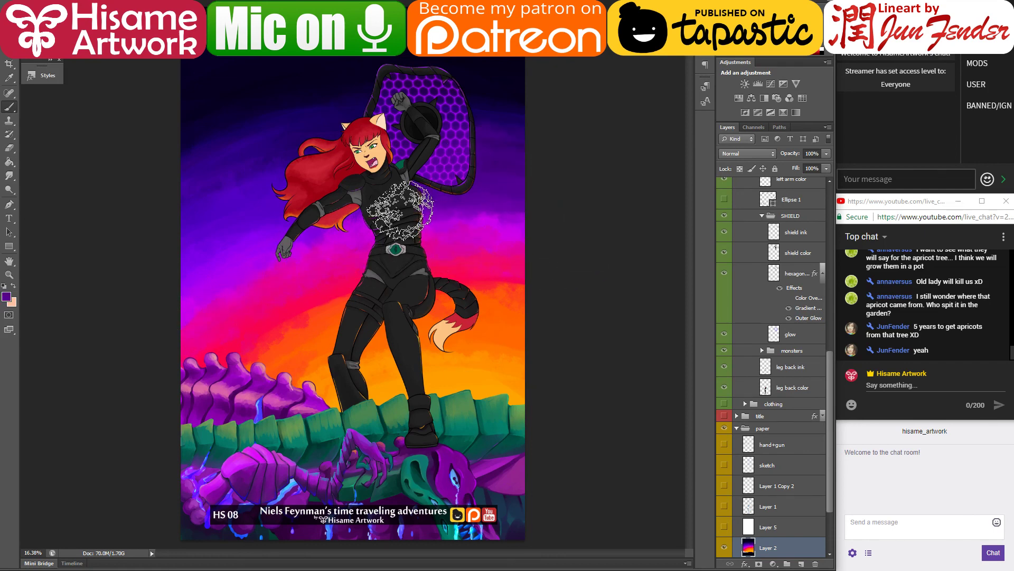
pyautogui.keyDown('alt'); pyautogui.click(229, 258); pyautogui.keyUp('alt')
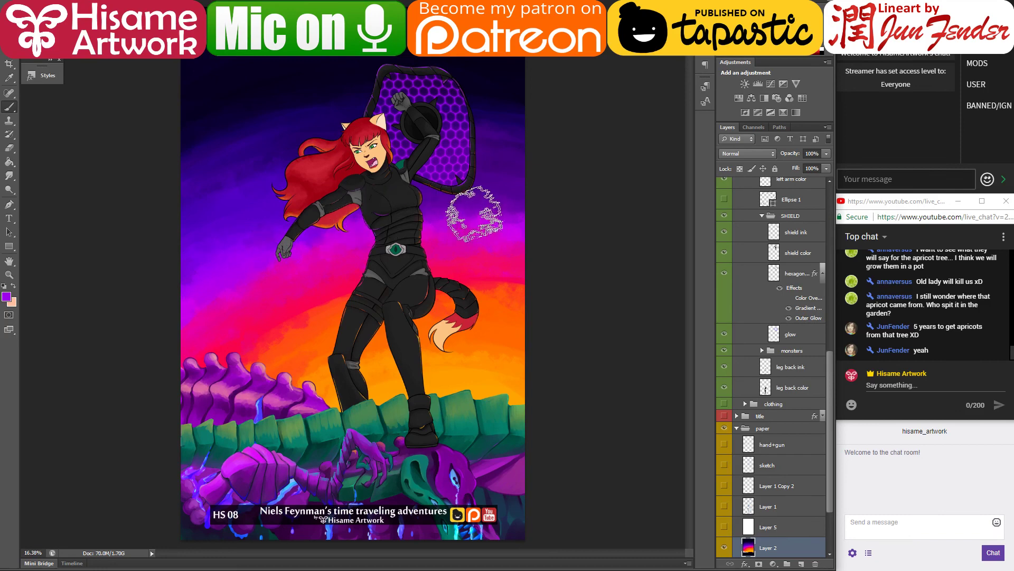
pyautogui.click(6, 296)
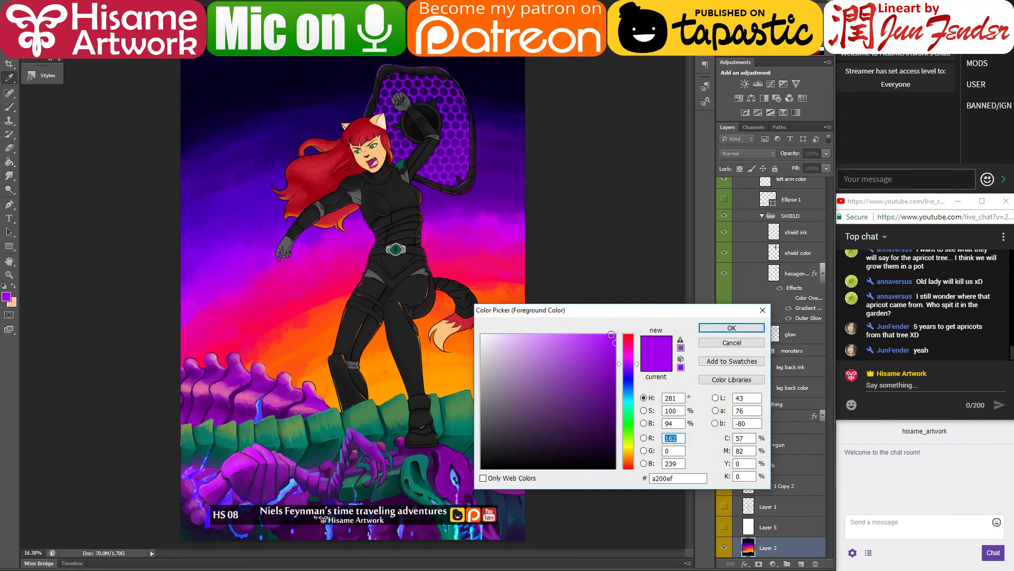
pyautogui.click(740, 326)
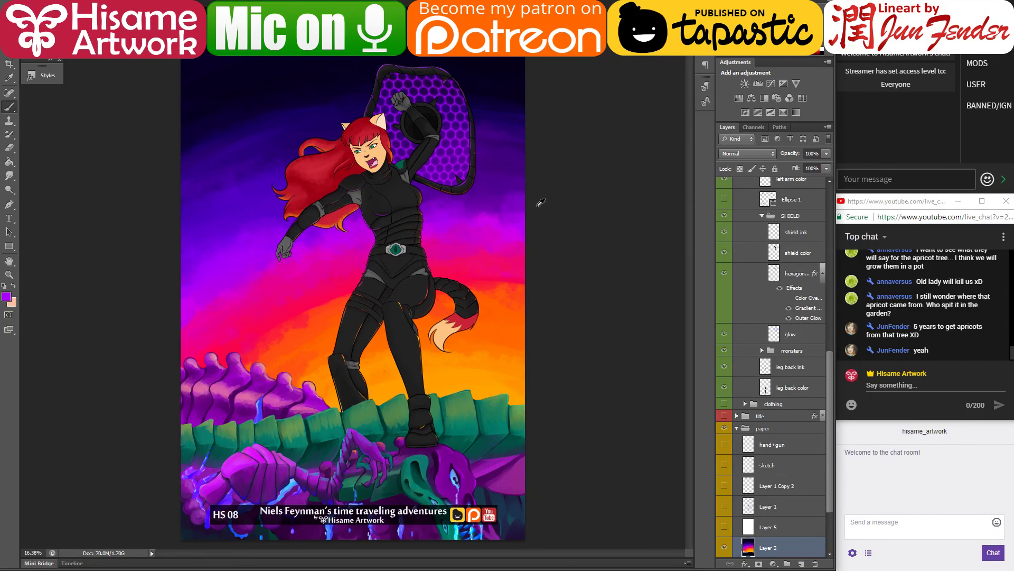
# Step: Brighten the sampled magenta to #ff00fe and blend it with sampled purple into the sky beside the character's waist
pyautogui.keyDown('alt'); pyautogui.click(508, 219); pyautogui.keyUp('alt')
pyautogui.click(7, 297)
pyautogui.moveTo(611, 350); pyautogui.dragTo(680, 286)
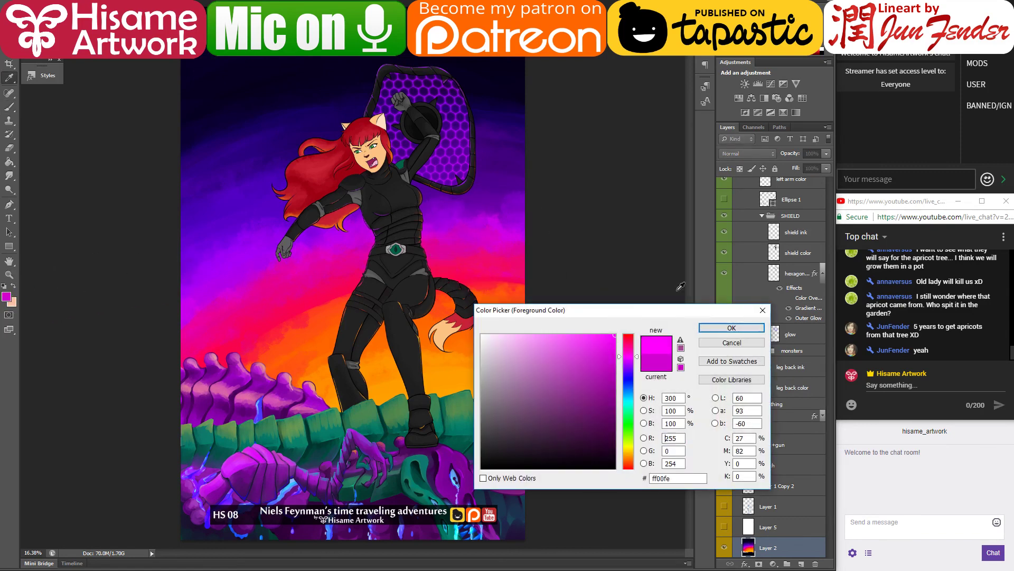
pyautogui.click(730, 328)
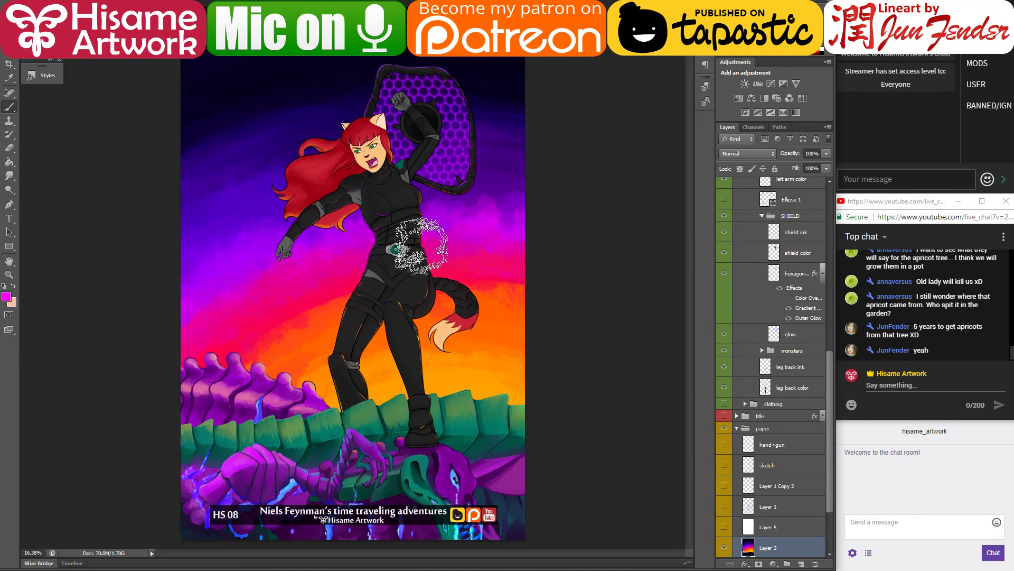
pyautogui.keyDown('alt'); pyautogui.click(440, 233); pyautogui.keyUp('alt')
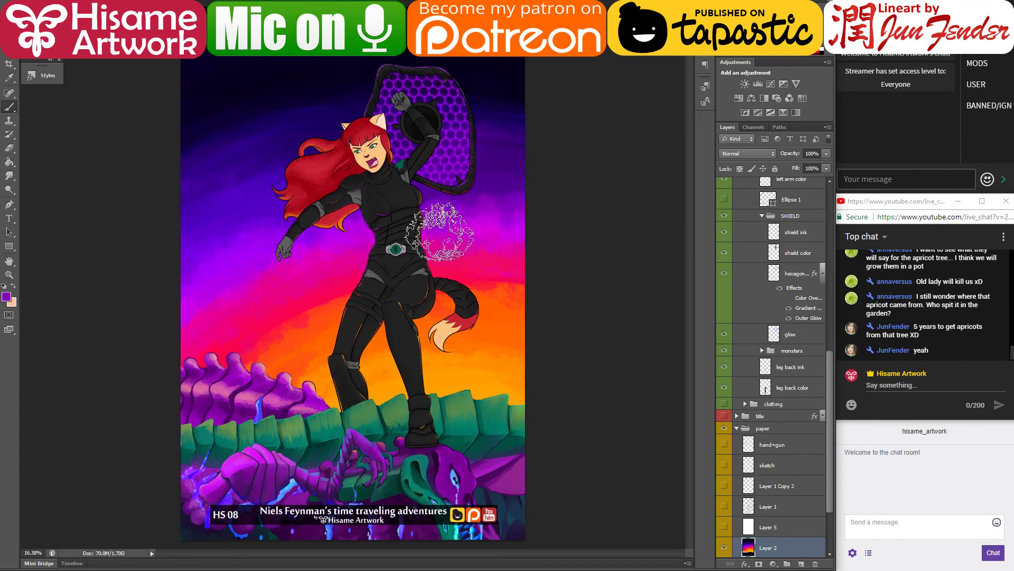
# Step: Blend sampled hot pink, dark purple and orange-red tones into the sky's color transitions on both sides of the character
pyautogui.keyDown('alt'); pyautogui.click(491, 256); pyautogui.keyUp('alt')
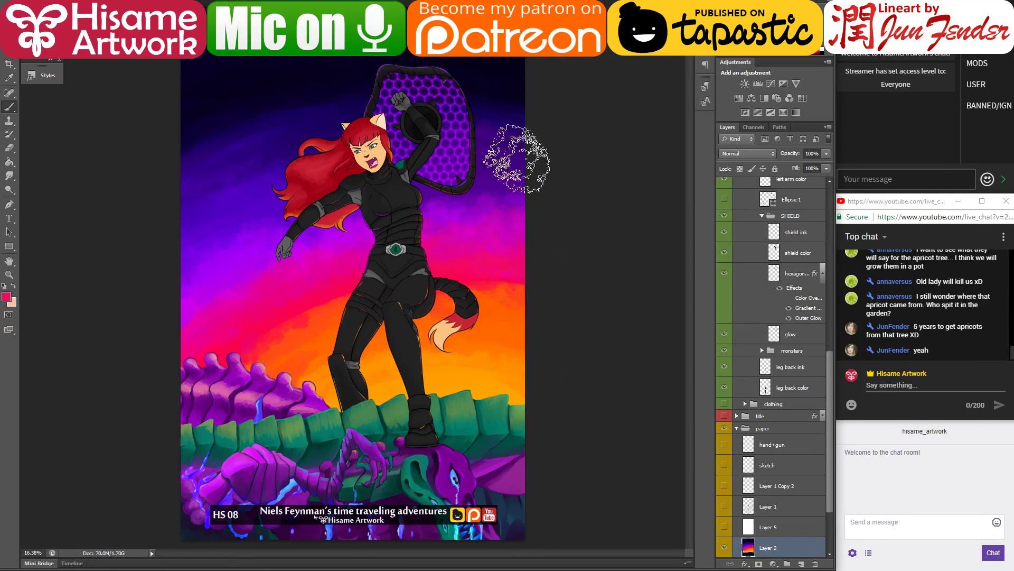
pyautogui.keyDown('alt'); pyautogui.click(510, 181); pyautogui.keyUp('alt')
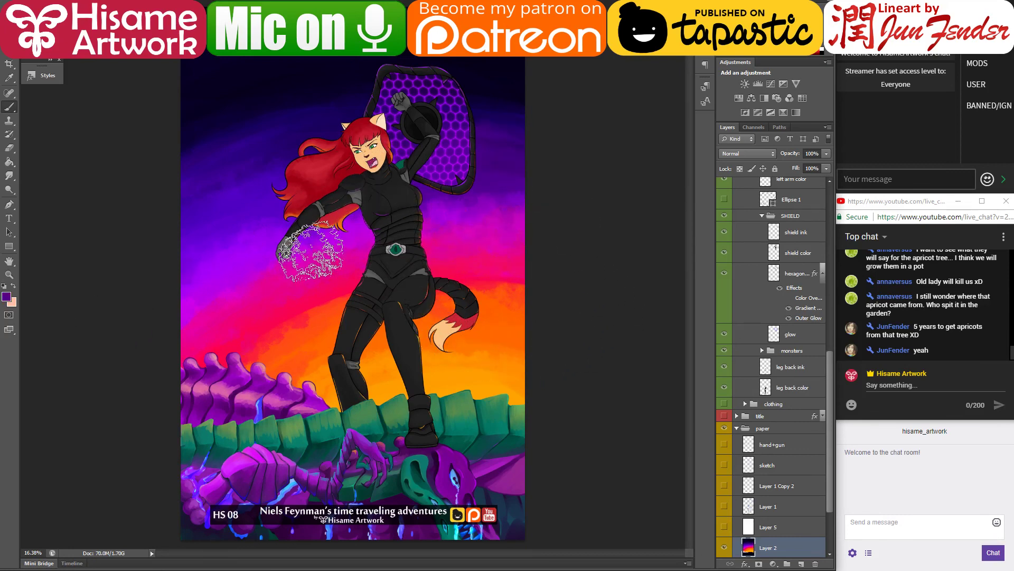
pyautogui.keyDown('alt'); pyautogui.click(256, 326); pyautogui.keyUp('alt')
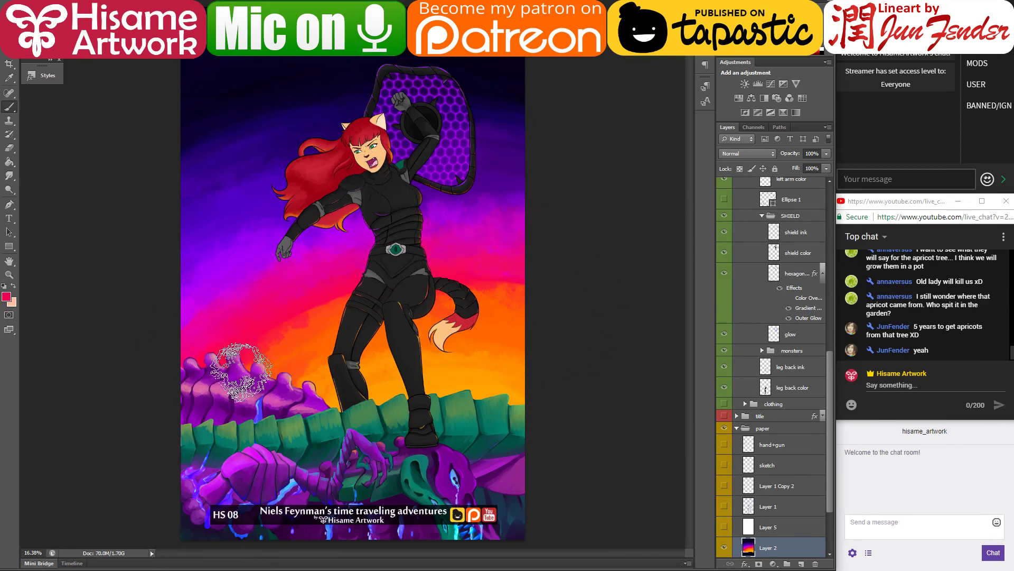
pyautogui.keyDown('alt'); pyautogui.click(277, 328); pyautogui.keyUp('alt')
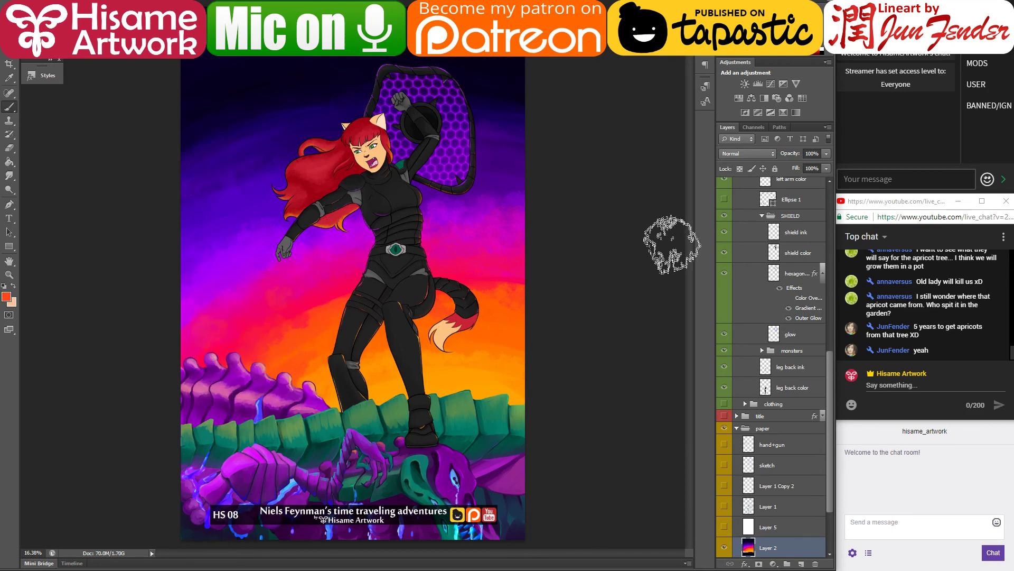
pyautogui.keyDown('alt'); pyautogui.click(447, 272); pyautogui.keyUp('alt')
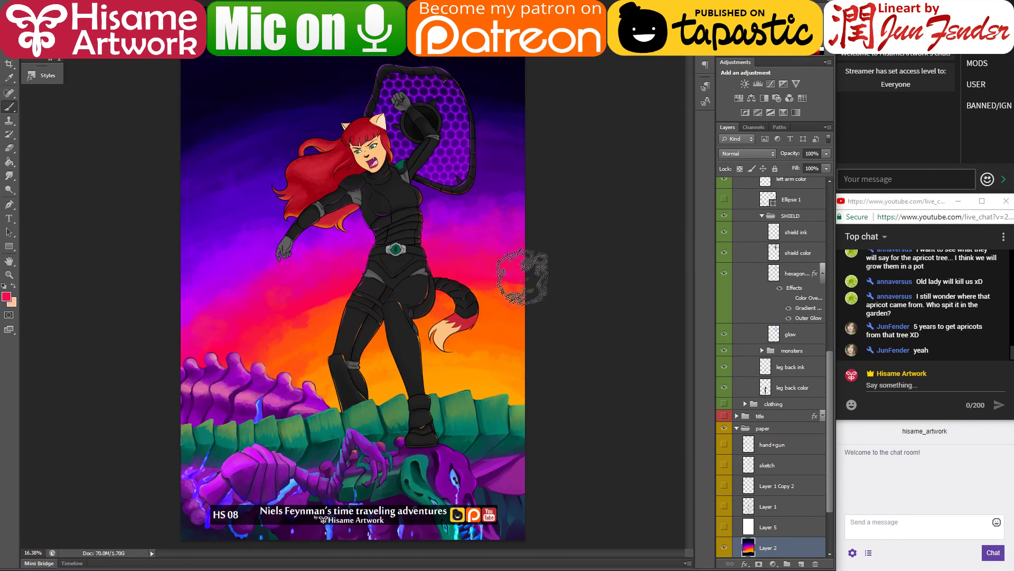
# Step: Blend sampled dark violet and bright purple into the sky's purple band around the character, and save the illustration
pyautogui.keyDown('alt'); pyautogui.click(488, 179); pyautogui.keyUp('alt')
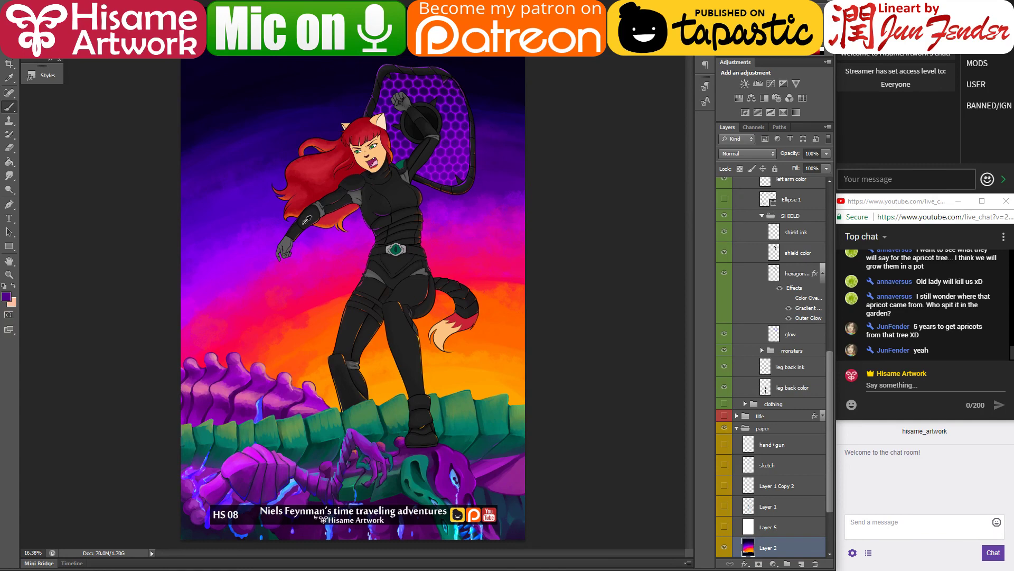
pyautogui.keyDown('alt'); pyautogui.click(242, 251); pyautogui.keyUp('alt')
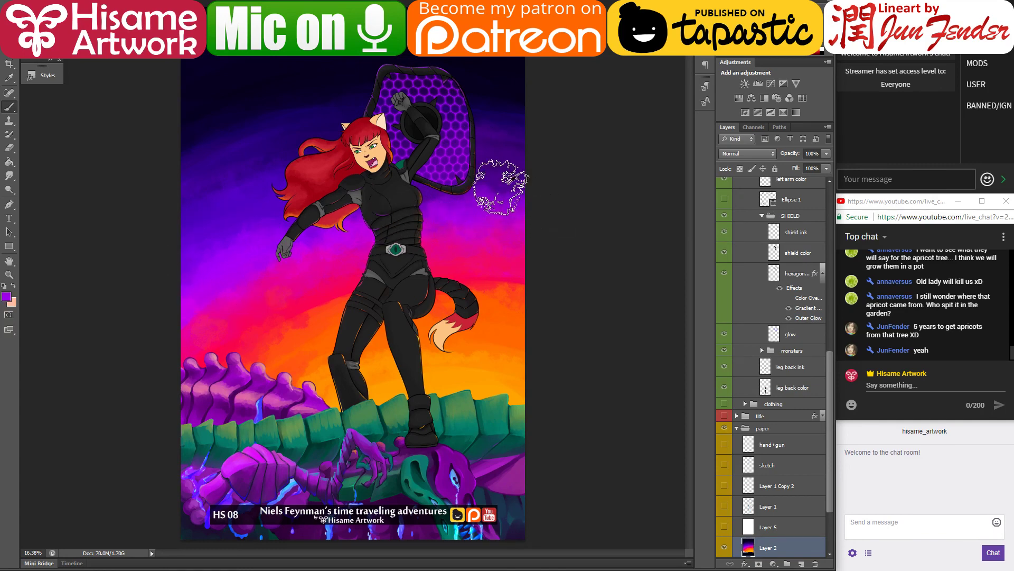
pyautogui.keyDown('alt'); pyautogui.click(501, 188); pyautogui.keyUp('alt')
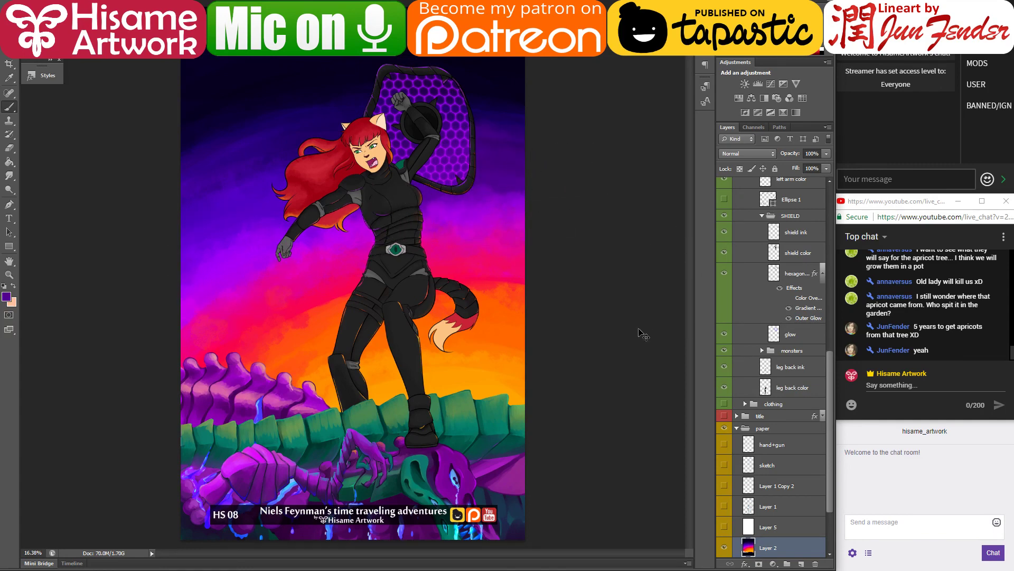
pyautogui.hotkey('ctrl', 's')
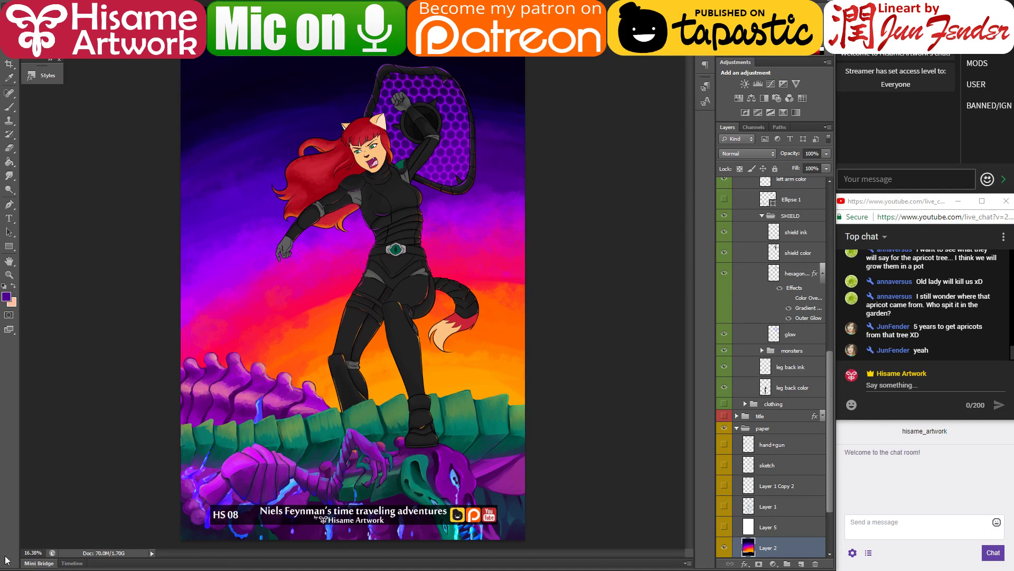
pyautogui.press('super')
pyautogui.click(192, 395)
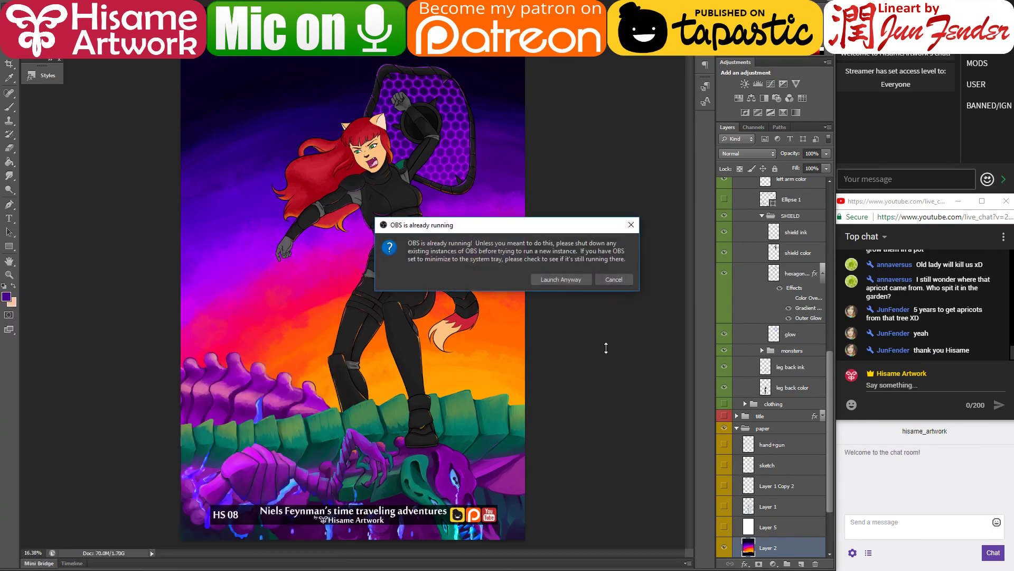
pyautogui.click(616, 280)
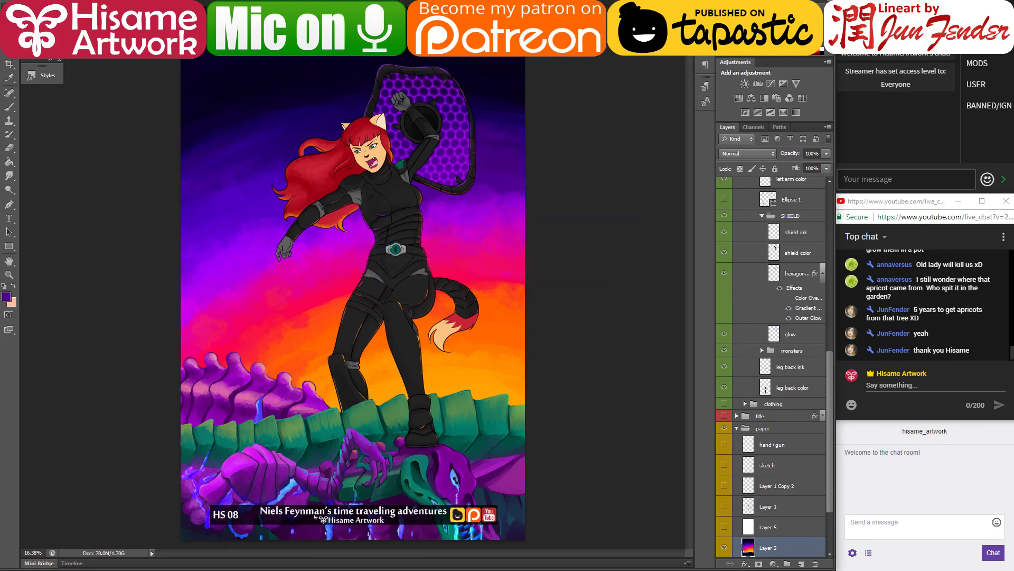